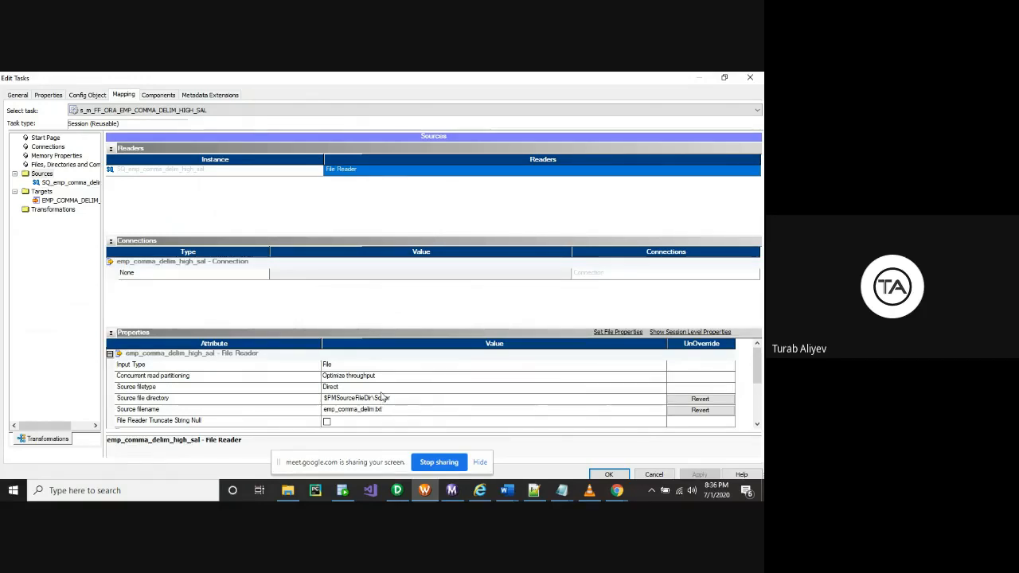
Check the HIGH_SAL session's source reader and file connection, then cancel Edit Tasks unchanged
{"action": "scroll", "coordinate": [382, 400], "scroll_direction": "down", "scroll_amount": 2}
{"action": "scroll", "coordinate": [381, 396], "scroll_direction": "up", "scroll_amount": 1}
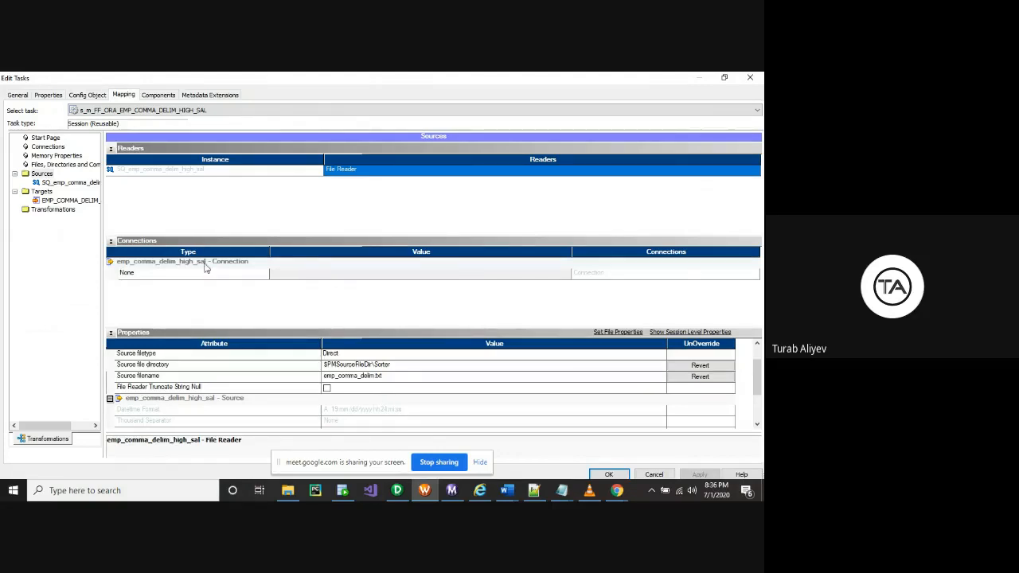
{"action": "left_click", "coordinate": [306, 265]}
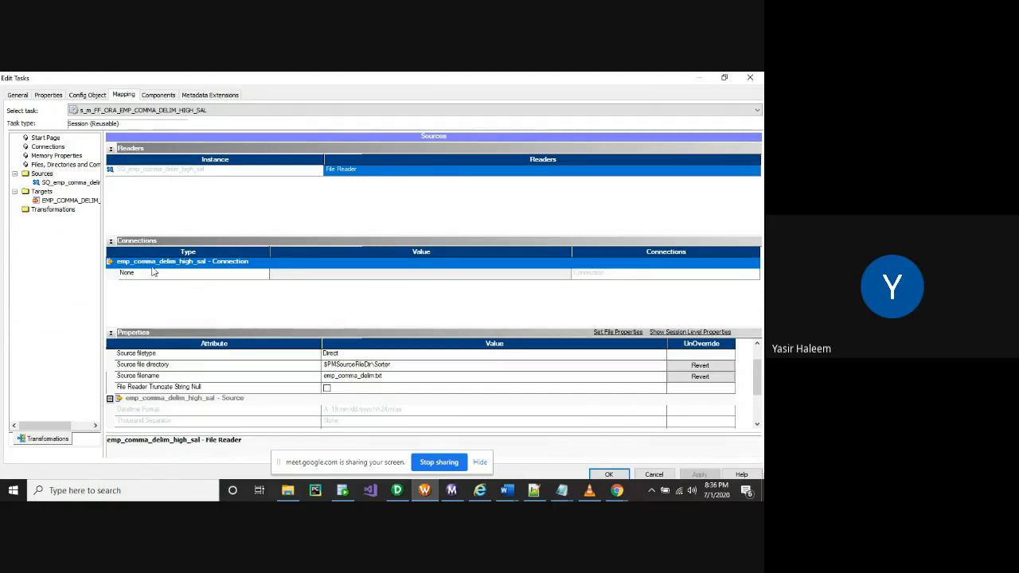
{"action": "left_click", "coordinate": [213, 170]}
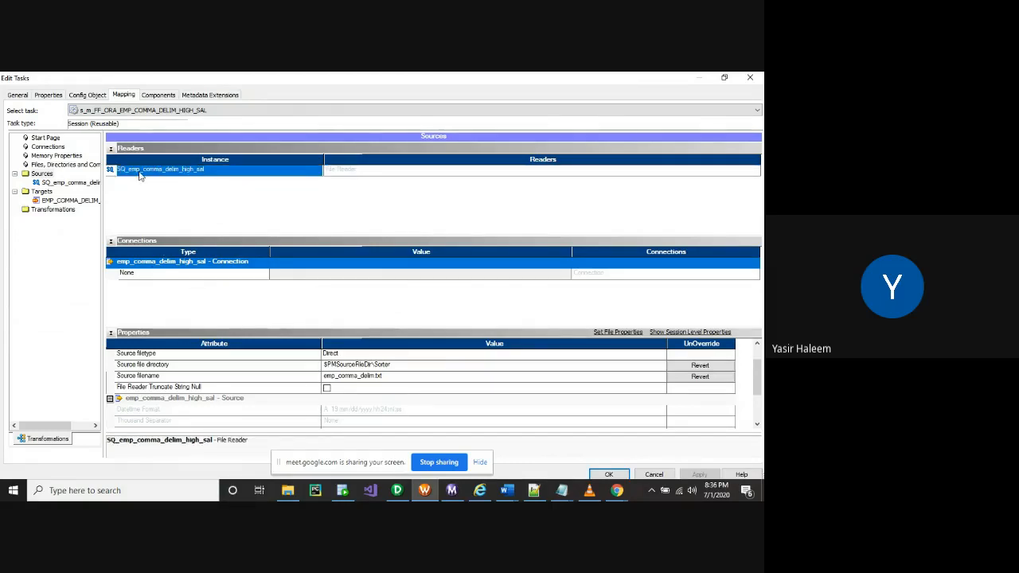
{"action": "left_click", "coordinate": [180, 111]}
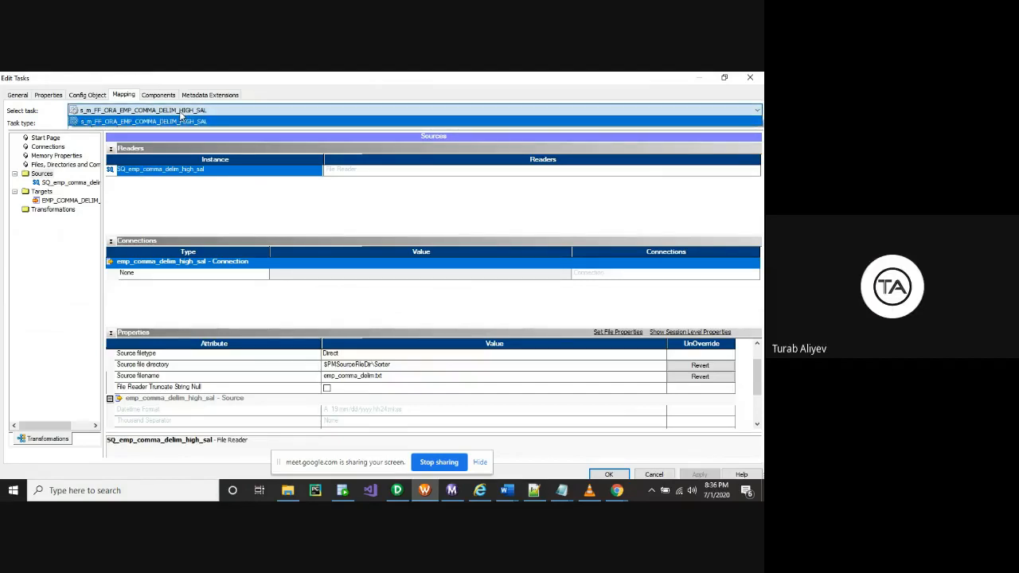
{"action": "left_click", "coordinate": [181, 117]}
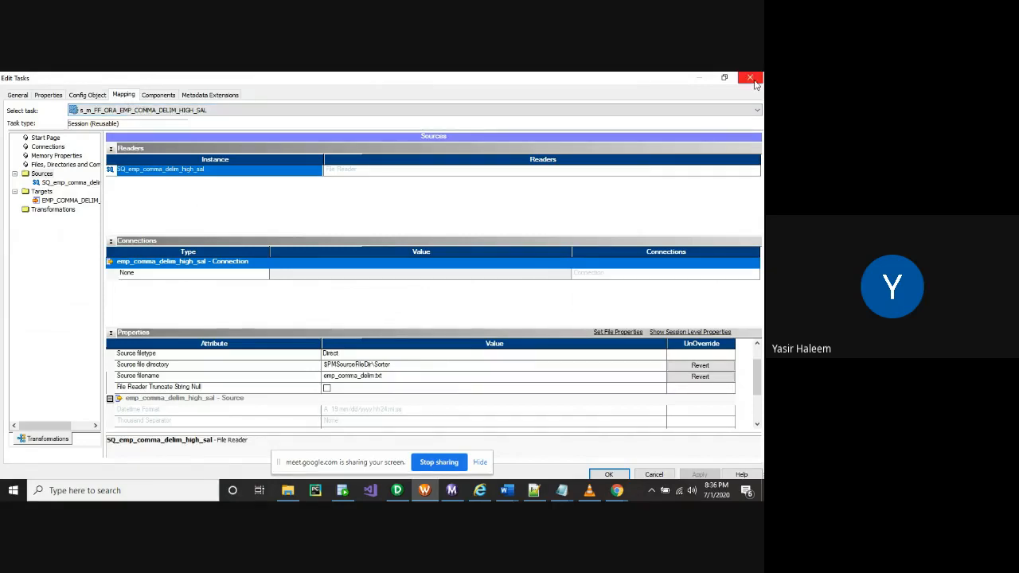
{"action": "left_click", "coordinate": [654, 476]}
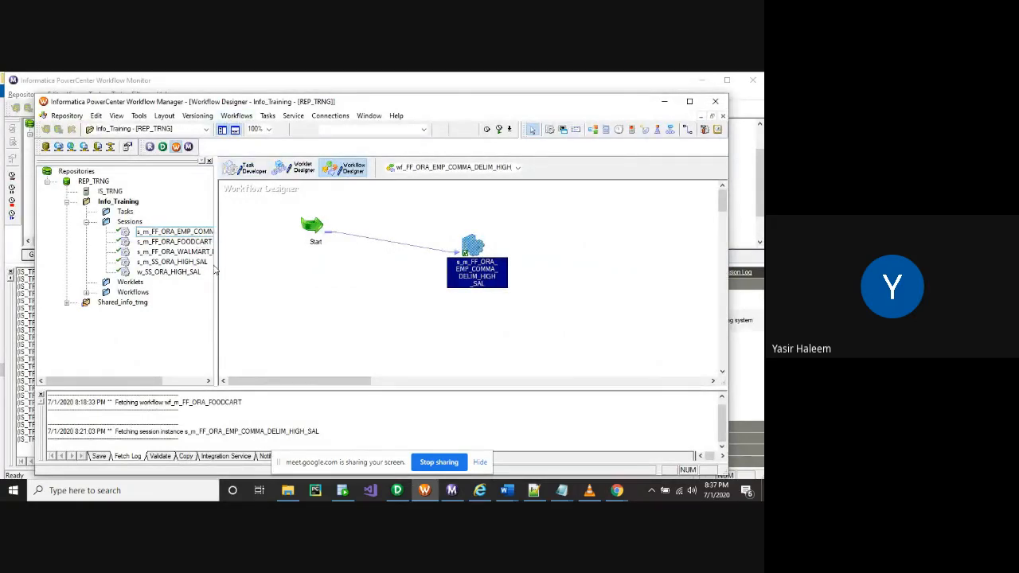
Start creating workflow NEWWORKFLOW20 via Workflows > Create, then switch to PowerCenter Designer
{"action": "left_click_drag", "start_coordinate": [215, 265], "coordinate": [262, 267]}
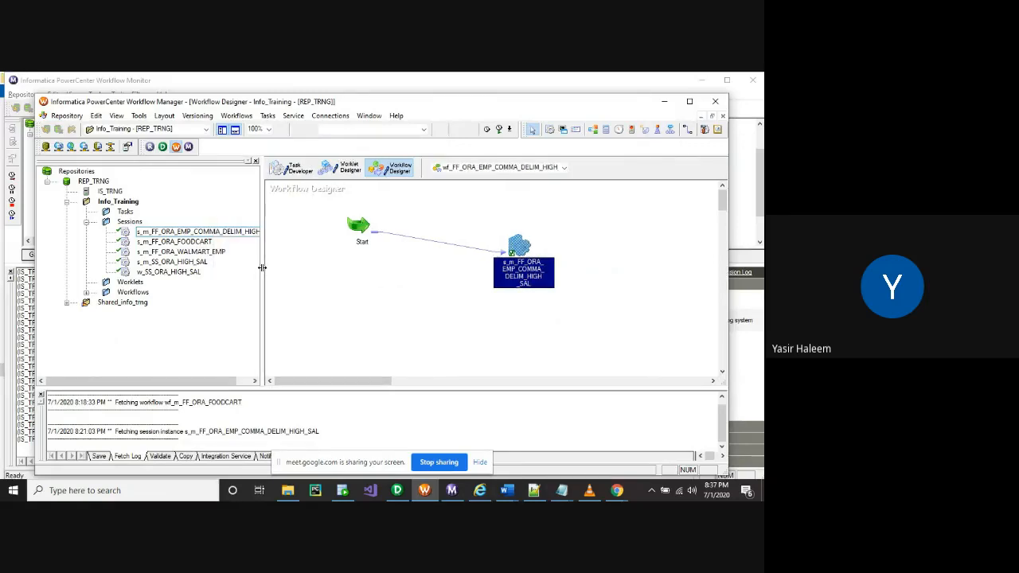
{"action": "right_click", "coordinate": [526, 270]}
{"action": "left_click", "coordinate": [384, 270]}
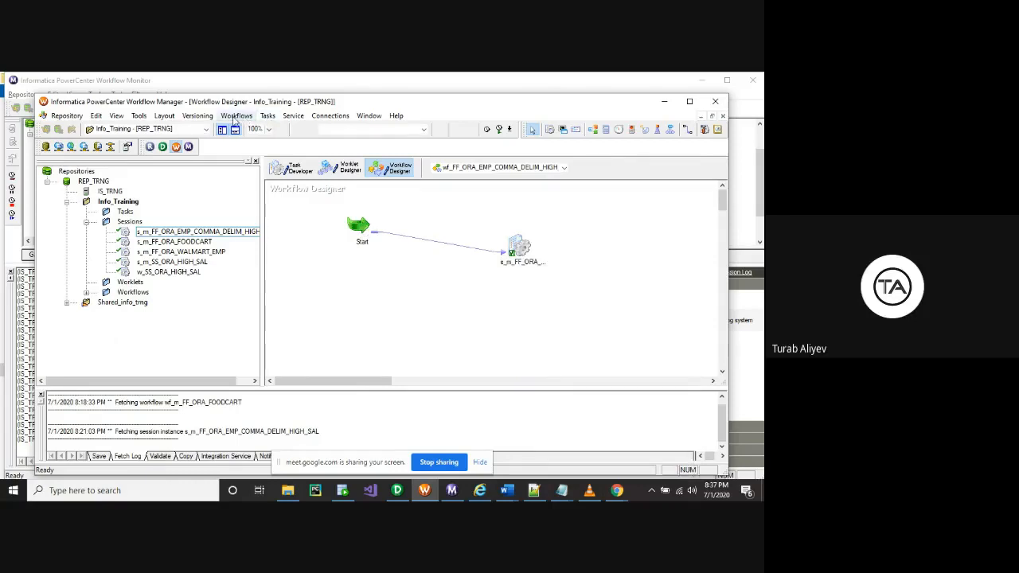
{"action": "left_click", "coordinate": [235, 116]}
{"action": "left_click", "coordinate": [240, 127]}
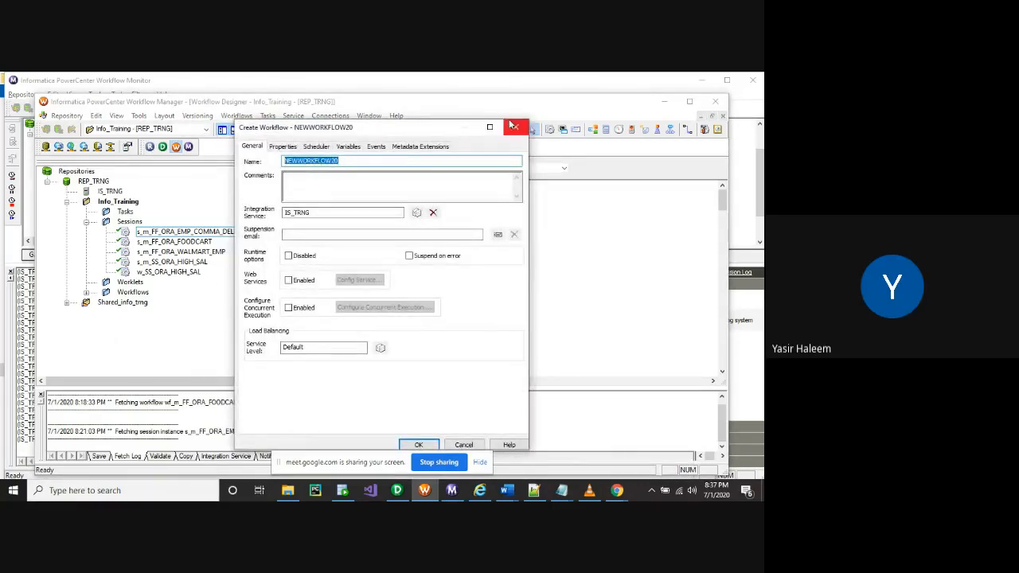
{"action": "left_click", "coordinate": [398, 491]}
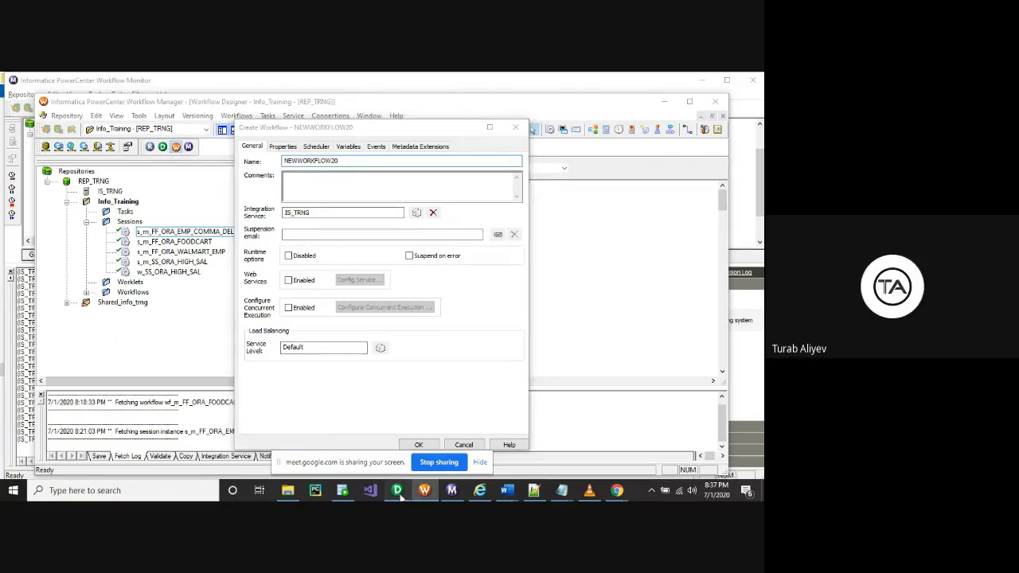
{"action": "left_click", "coordinate": [235, 115]}
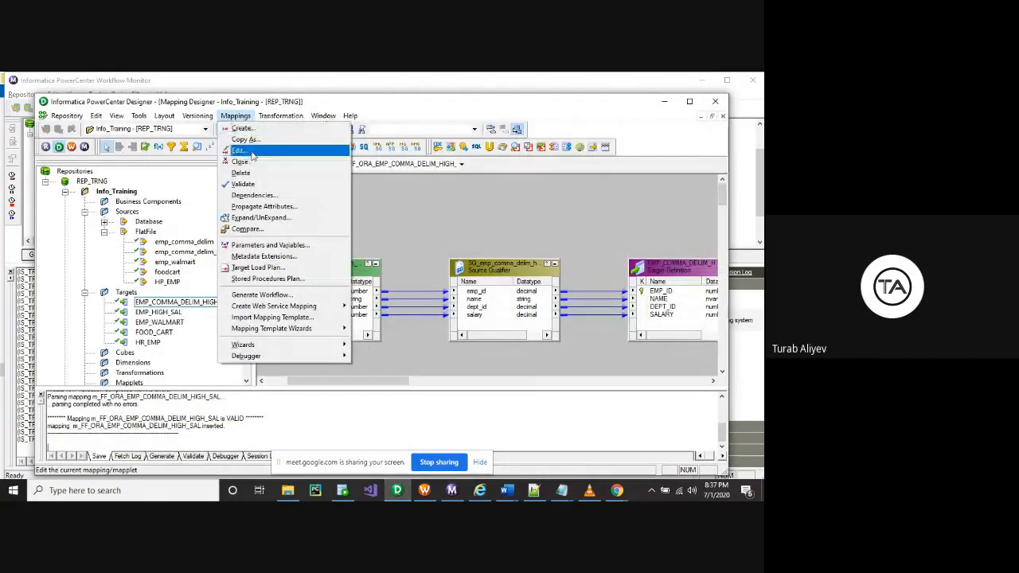
Check the high-salary mapping's details, then switch to m_FF_ORA_HP_EMP and back
{"action": "left_click", "coordinate": [243, 151]}
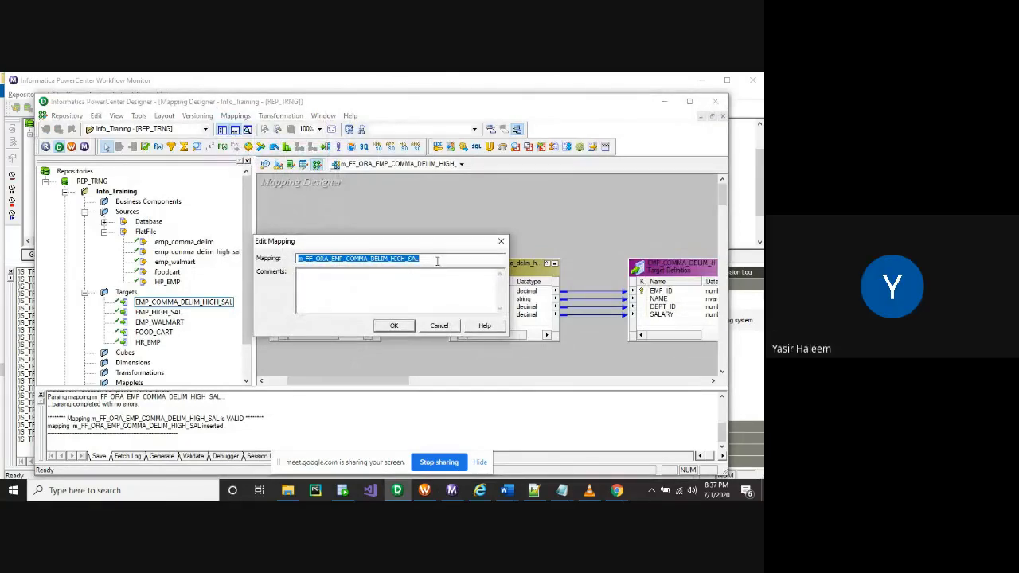
{"action": "left_click", "coordinate": [439, 326]}
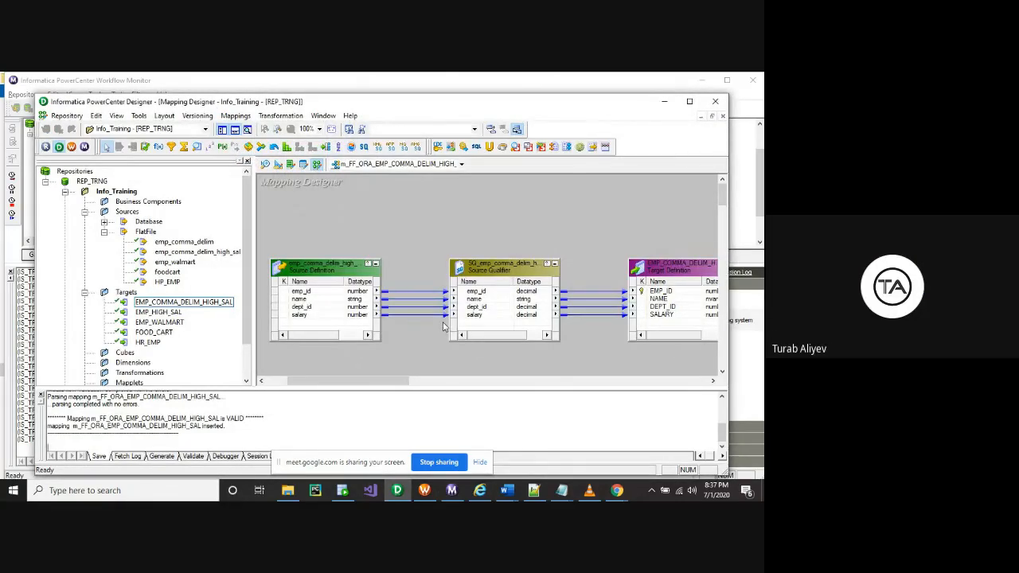
{"action": "left_click", "coordinate": [461, 164]}
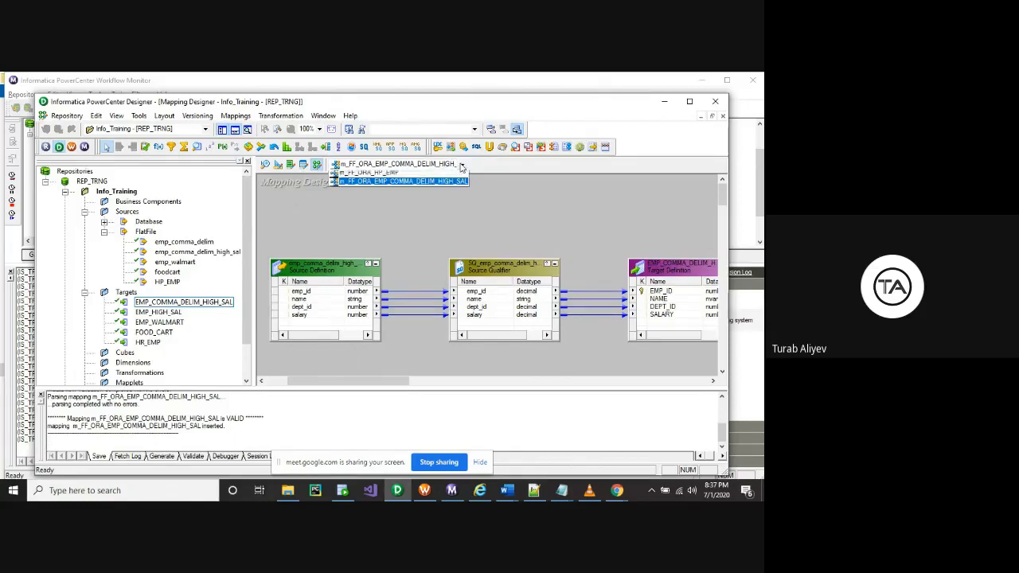
{"action": "left_click", "coordinate": [394, 174]}
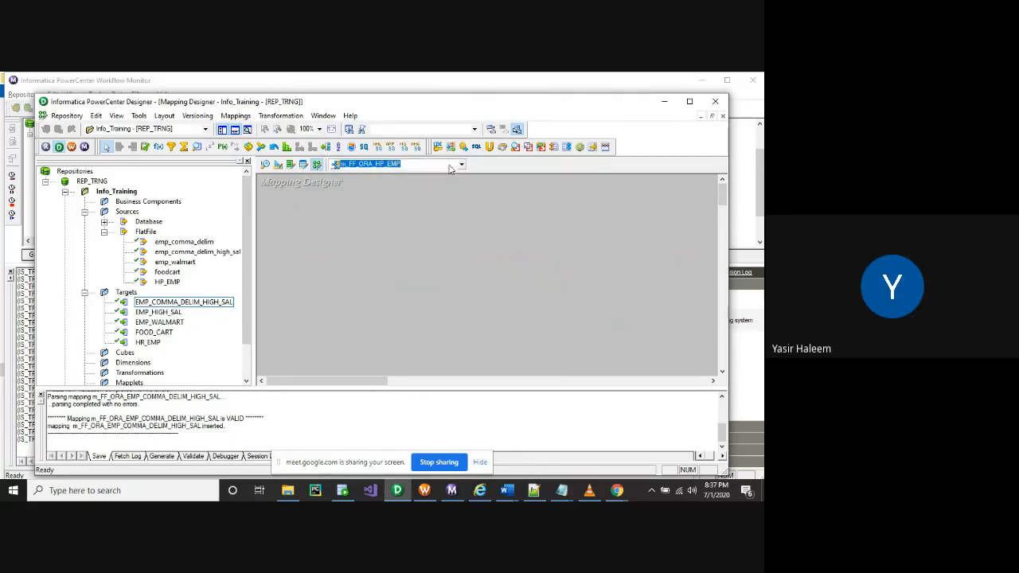
{"action": "left_click", "coordinate": [461, 164]}
{"action": "left_click", "coordinate": [418, 184]}
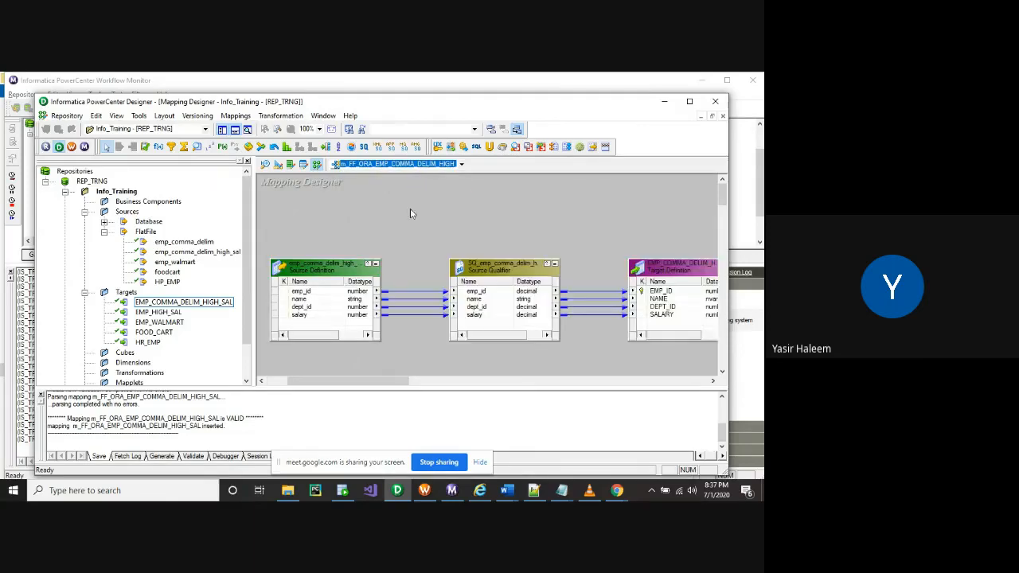
{"action": "left_click_drag", "start_coordinate": [372, 381], "coordinate": [413, 395]}
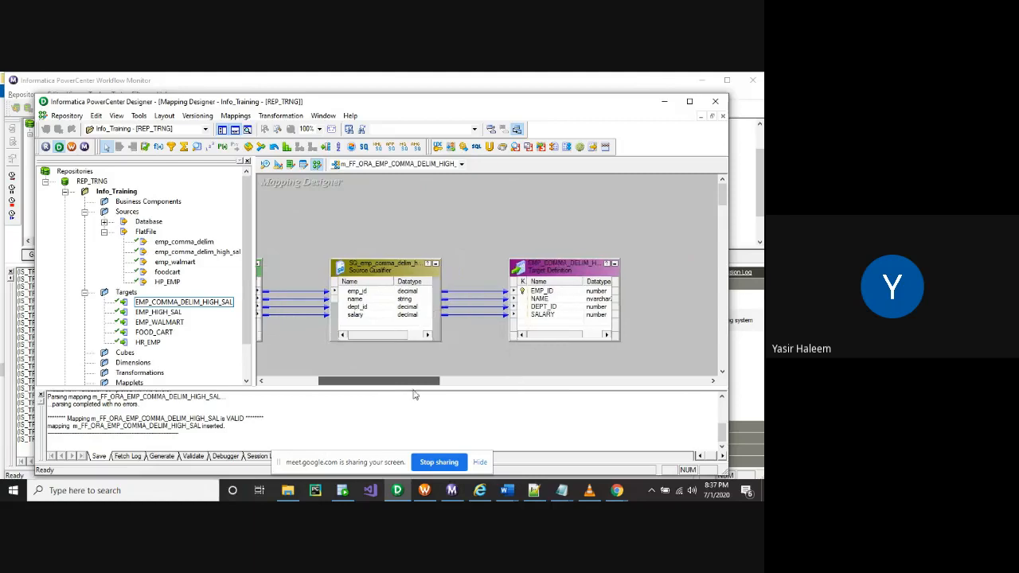
Select the emp_comma_delim_high_sal and emp_comma_delim sources, then switch to Google Meet
{"action": "left_click", "coordinate": [205, 253]}
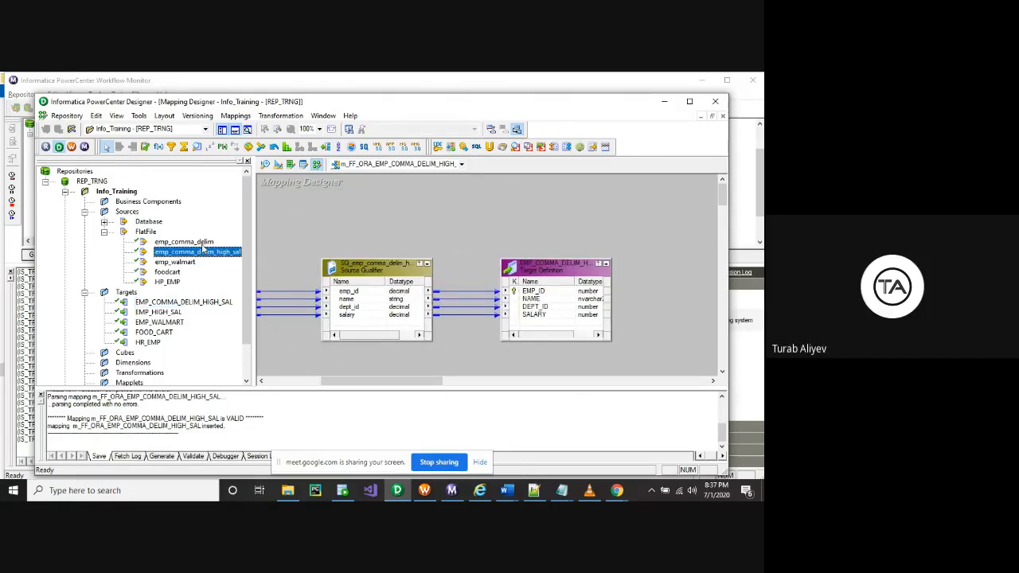
{"action": "left_click", "coordinate": [205, 242]}
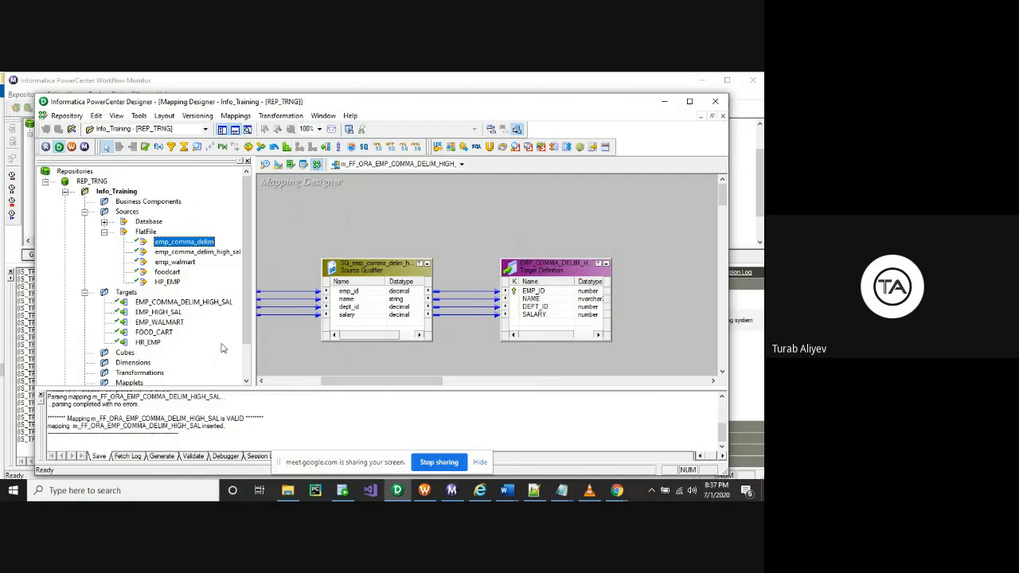
{"action": "left_click_drag", "start_coordinate": [345, 387], "coordinate": [284, 385]}
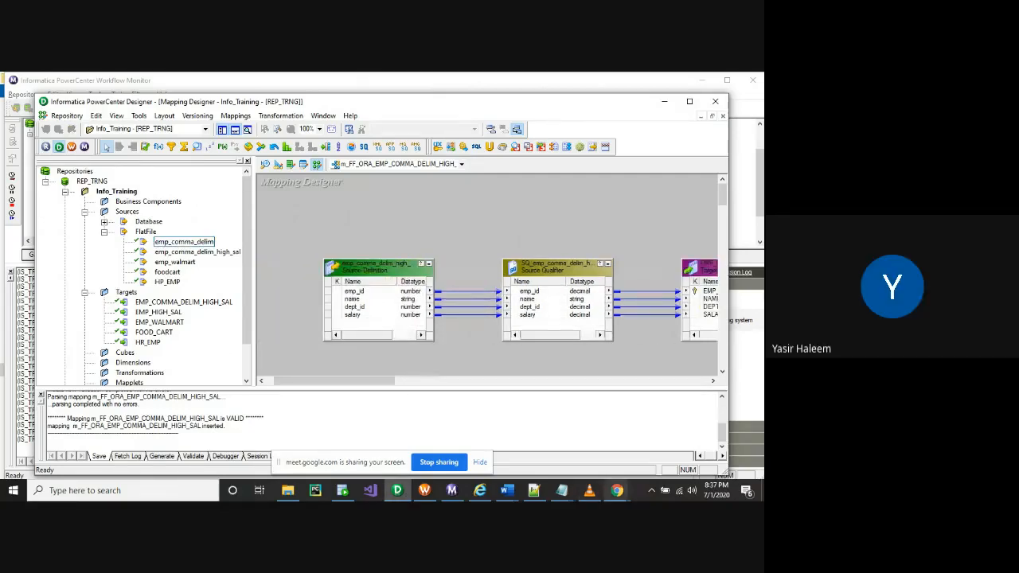
{"action": "mouse_move", "coordinate": [617, 491]}
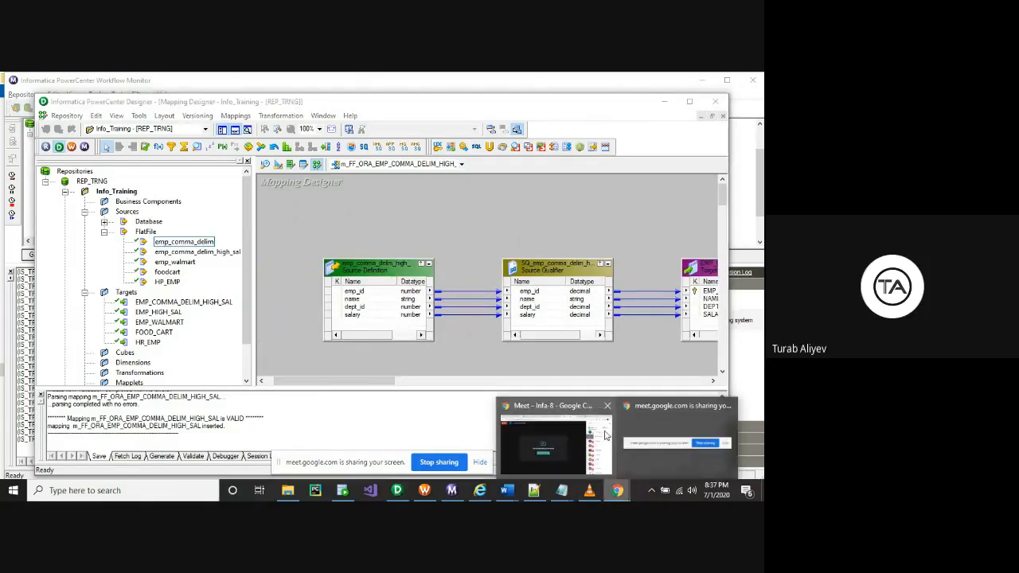
{"action": "left_click", "coordinate": [531, 439]}
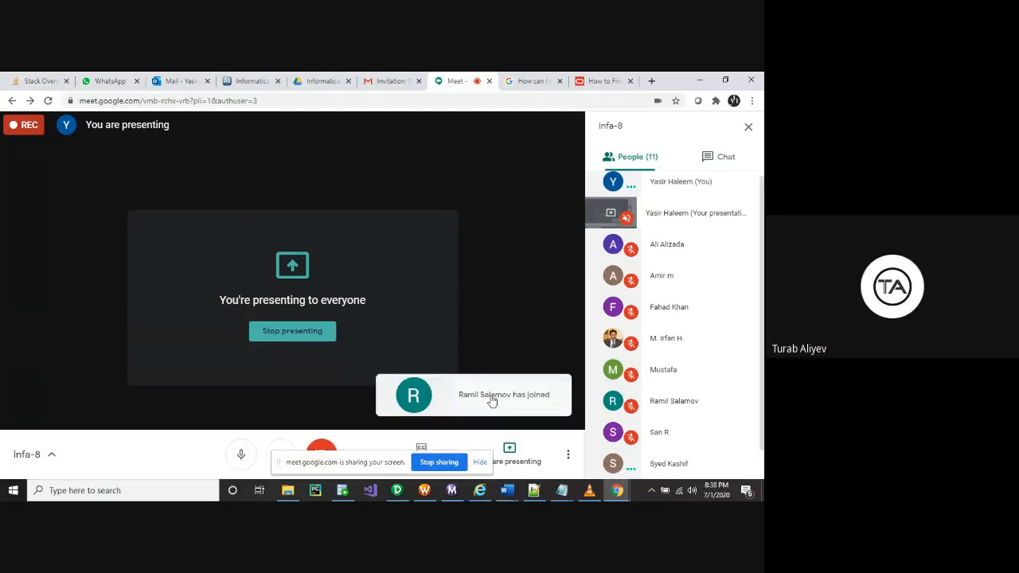
Bring PowerCenter Designer back in front of Google Meet, showing the salary mapping
{"action": "mouse_move", "coordinate": [396, 494]}
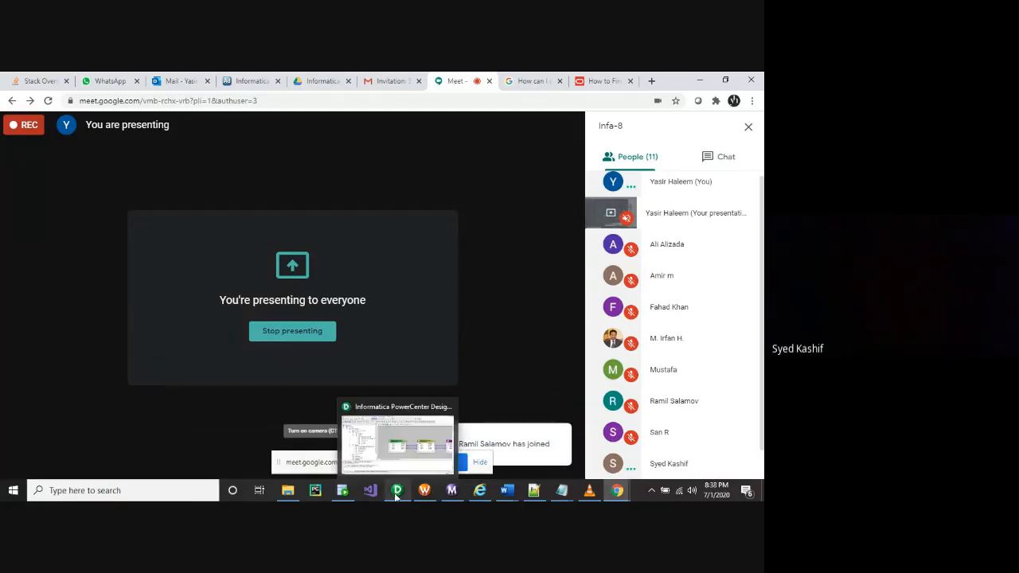
{"action": "left_click", "coordinate": [397, 493]}
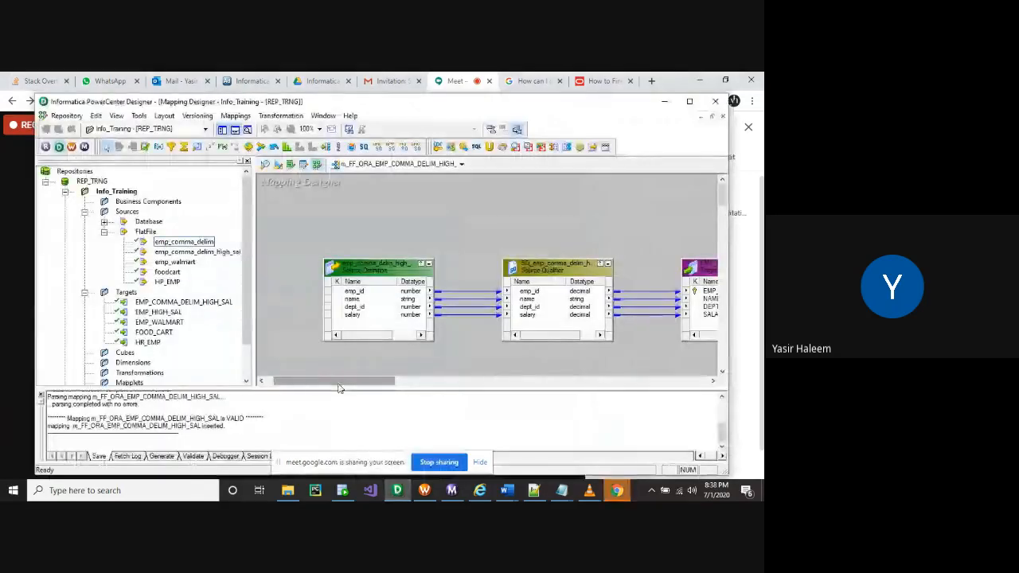
{"action": "left_click_drag", "start_coordinate": [339, 387], "coordinate": [346, 388]}
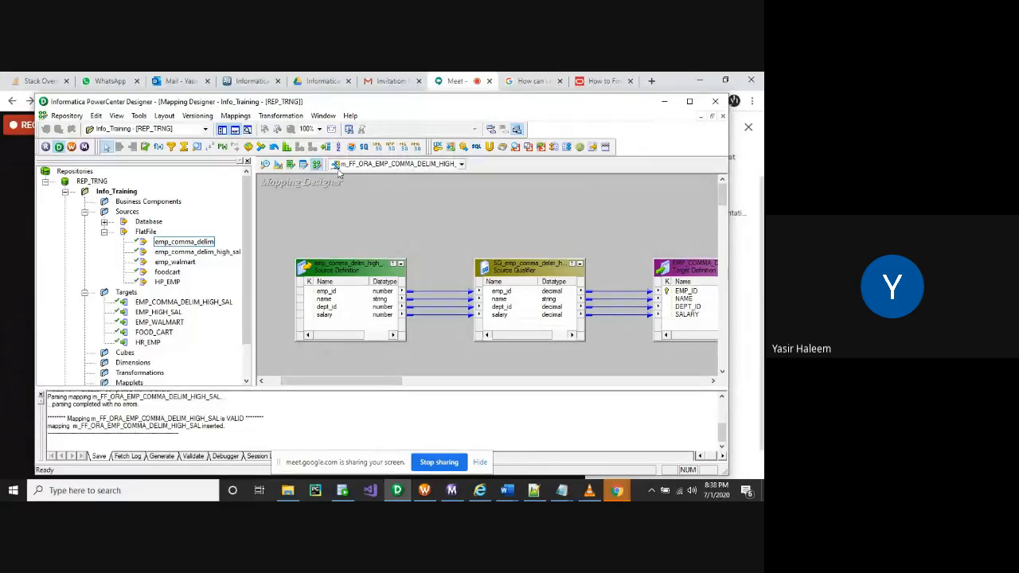
Cycle through the Source, Target and Mapping designers, then begin a new mapping
{"action": "left_click", "coordinate": [451, 492]}
{"action": "left_click", "coordinate": [451, 491]}
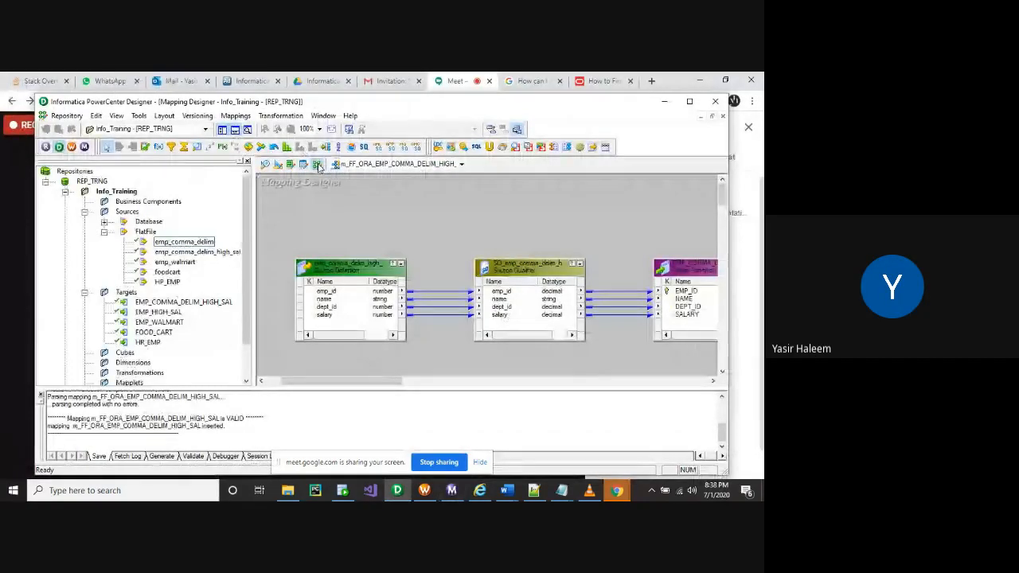
{"action": "left_click", "coordinate": [266, 164]}
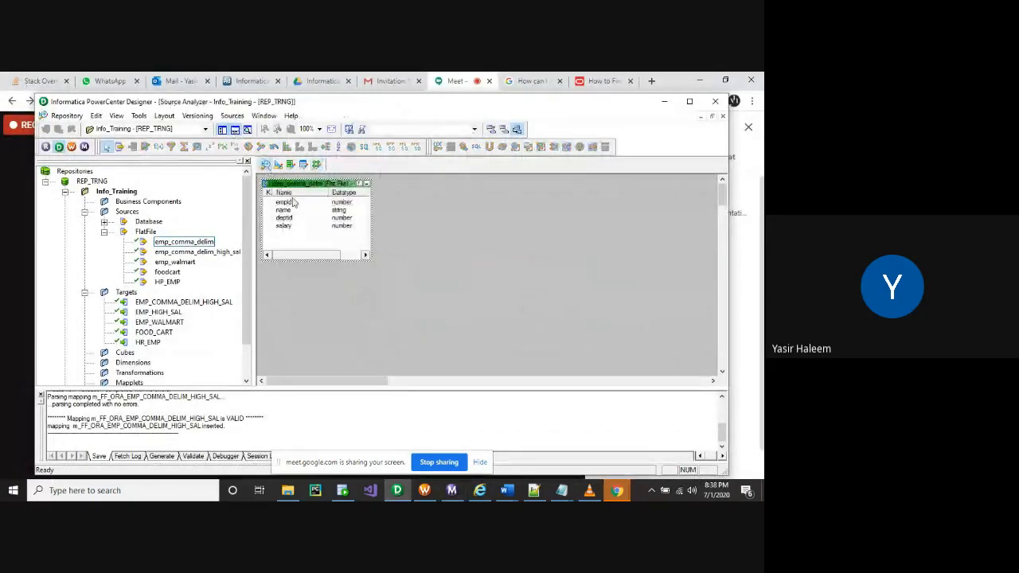
{"action": "left_click", "coordinate": [278, 165]}
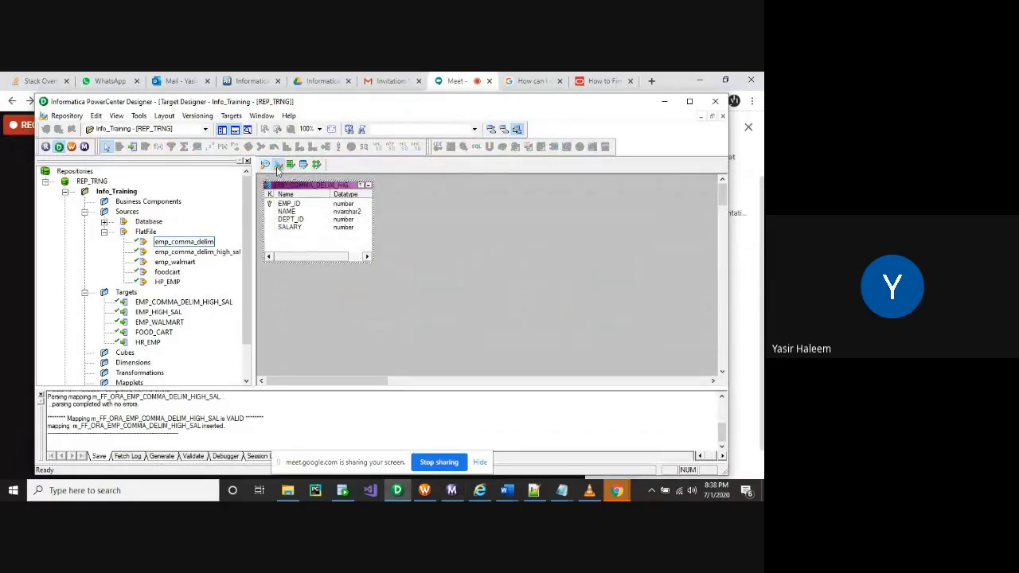
{"action": "left_click", "coordinate": [317, 165]}
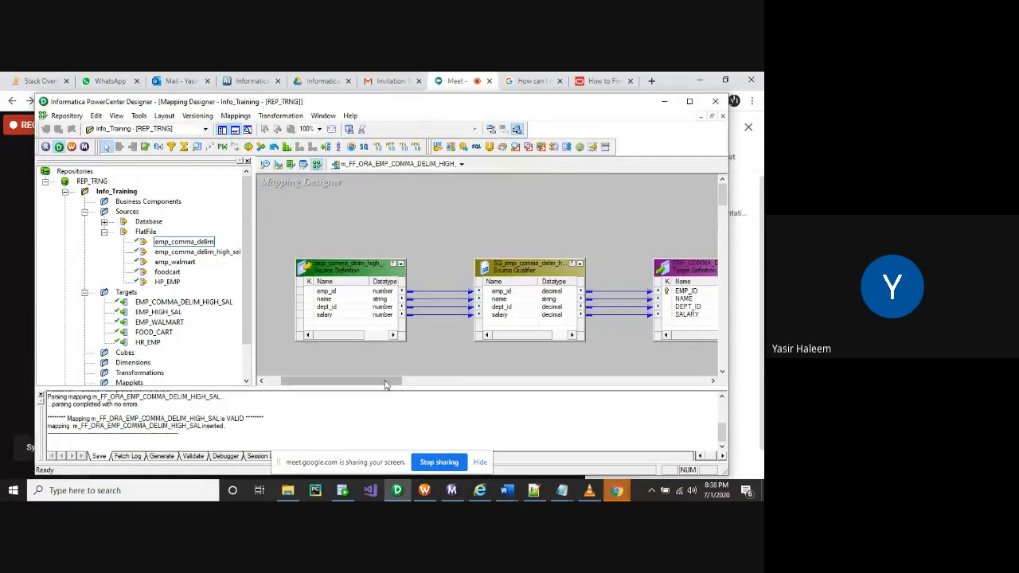
{"action": "mouse_move", "coordinate": [390, 382]}
{"action": "left_mouse_down"}
{"action": "mouse_move", "coordinate": [412, 385]}
{"action": "mouse_move", "coordinate": [378, 386]}
{"action": "left_mouse_up"}
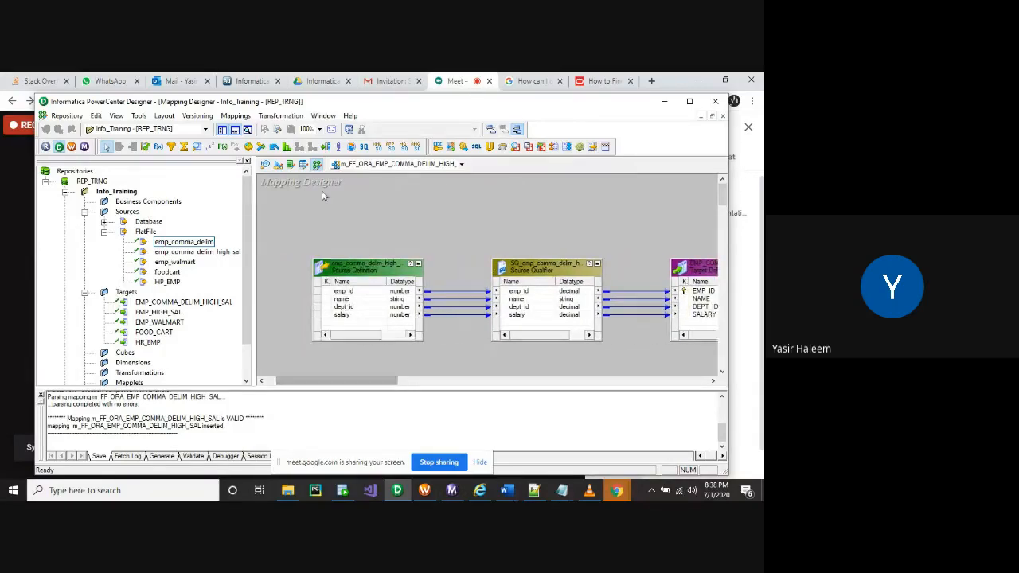
{"action": "left_click", "coordinate": [236, 115]}
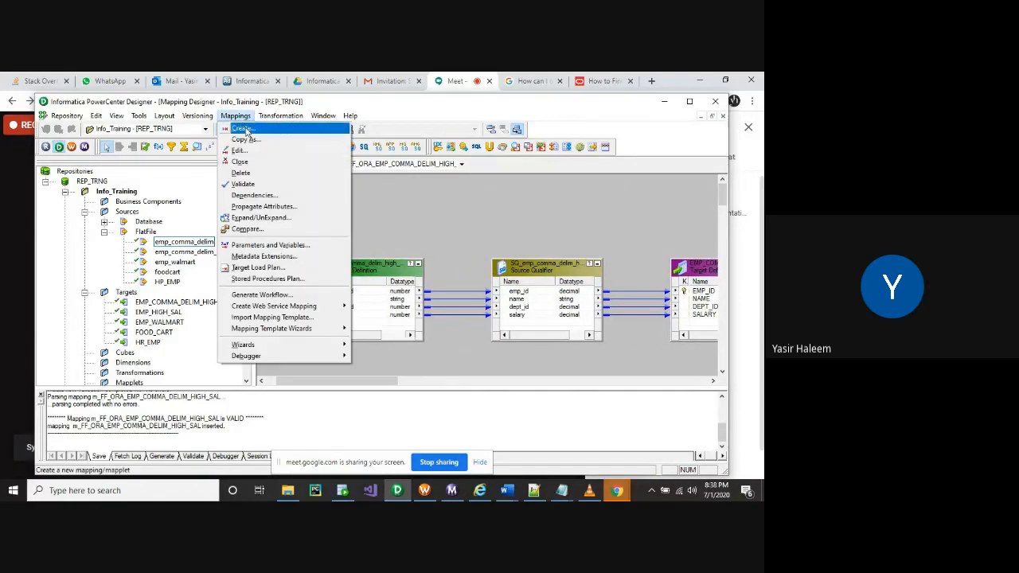
{"action": "left_click", "coordinate": [242, 131]}
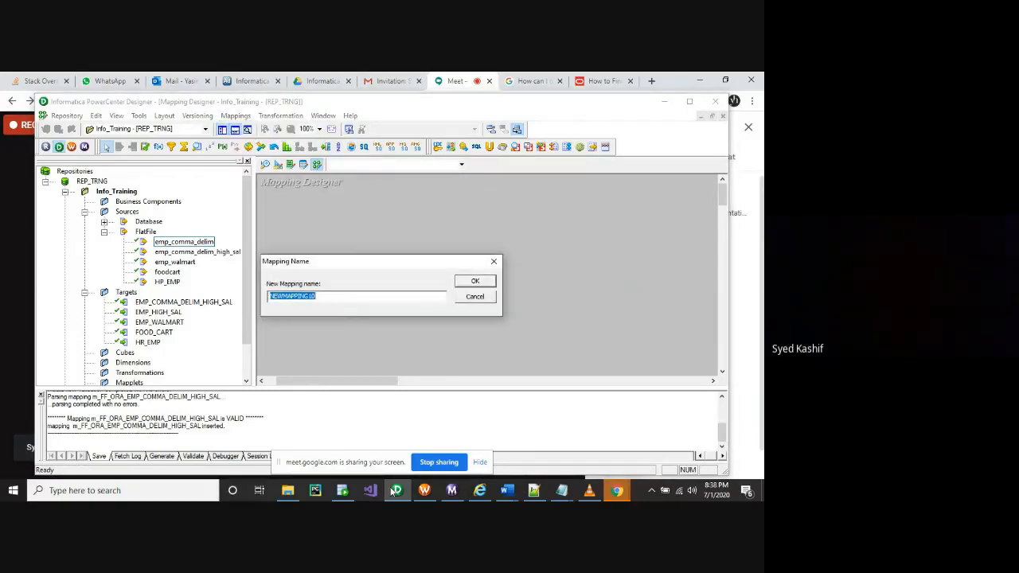
Visit the Sorter folder and SQL Developer, then bring up Workflow Manager's NEWWORKFLOW20 dialog
{"action": "mouse_move", "coordinate": [397, 494]}
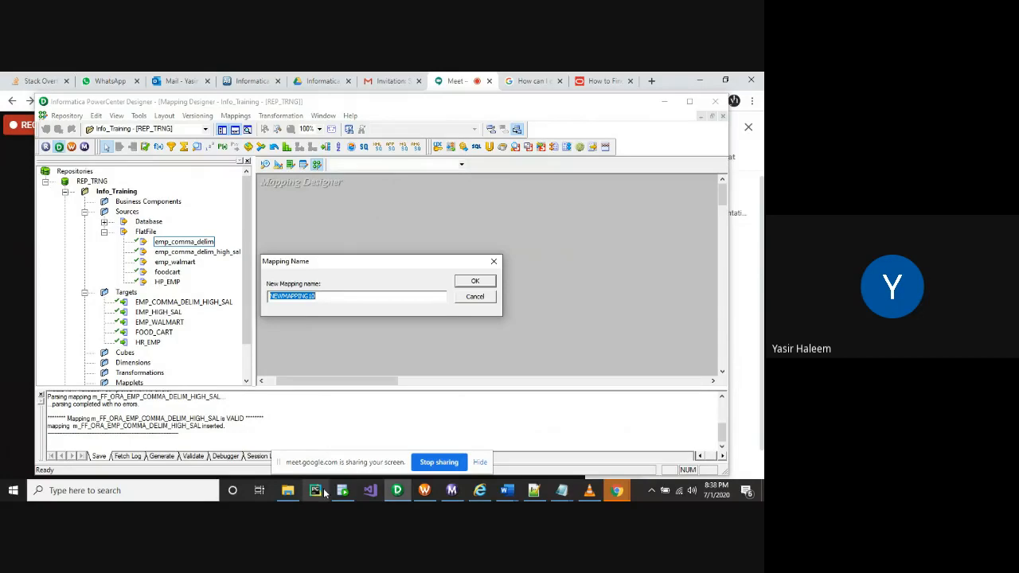
{"action": "mouse_move", "coordinate": [316, 494]}
{"action": "left_click", "coordinate": [288, 492]}
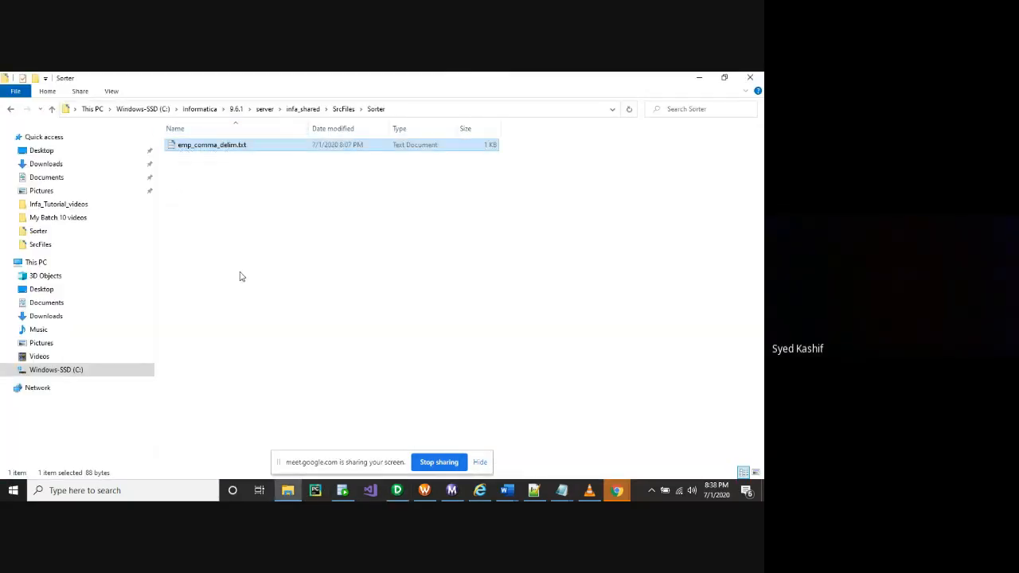
{"action": "mouse_move", "coordinate": [355, 487]}
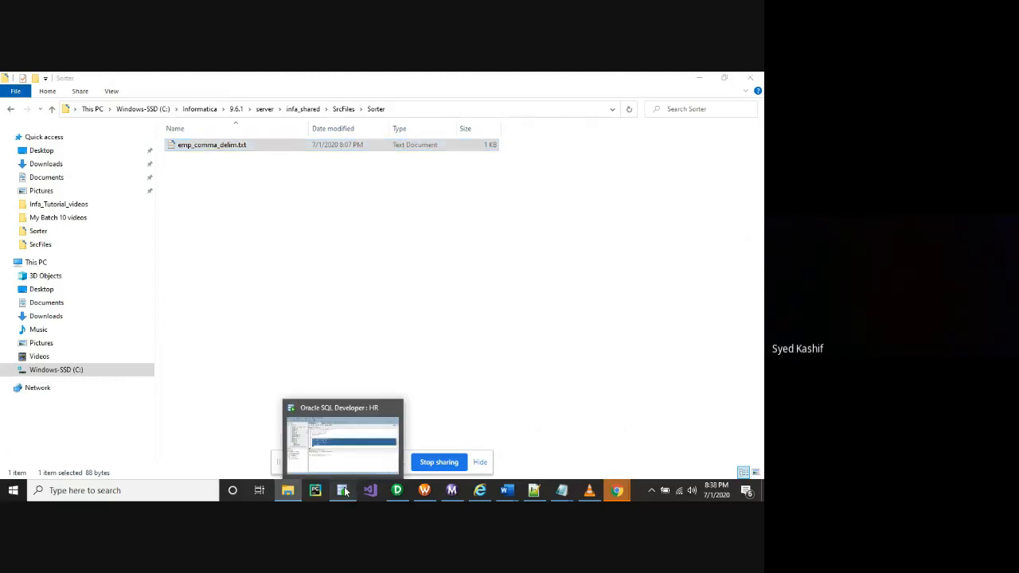
{"action": "left_click", "coordinate": [343, 490]}
{"action": "mouse_move", "coordinate": [424, 491]}
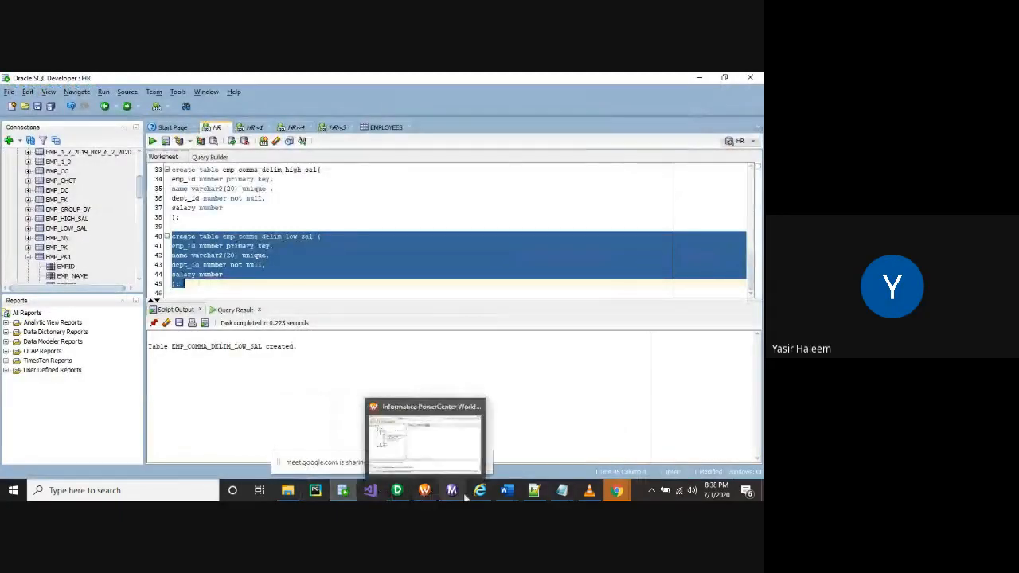
{"action": "left_click", "coordinate": [427, 494]}
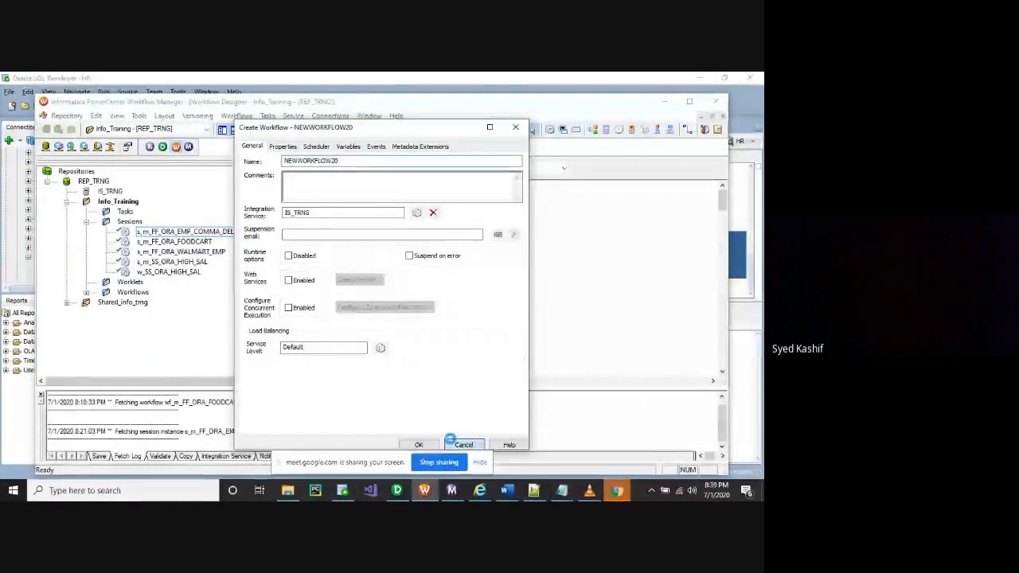
Discard the unsaved NEWWORKFLOW20 workflow and cancel the new mapping's name dialog
{"action": "left_click", "coordinate": [463, 445]}
{"action": "left_click", "coordinate": [362, 316]}
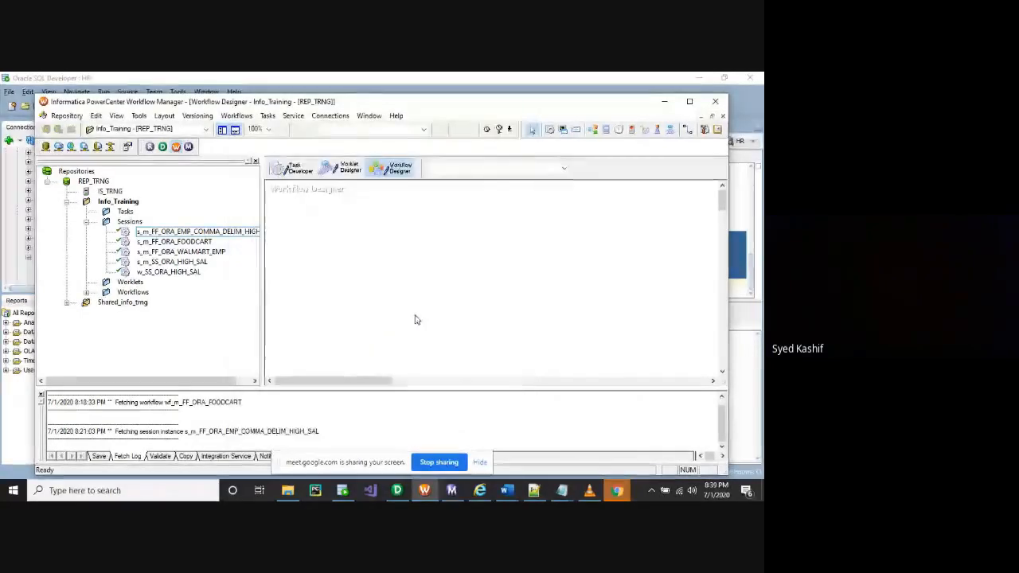
{"action": "left_click", "coordinate": [397, 490]}
{"action": "left_click", "coordinate": [475, 297]}
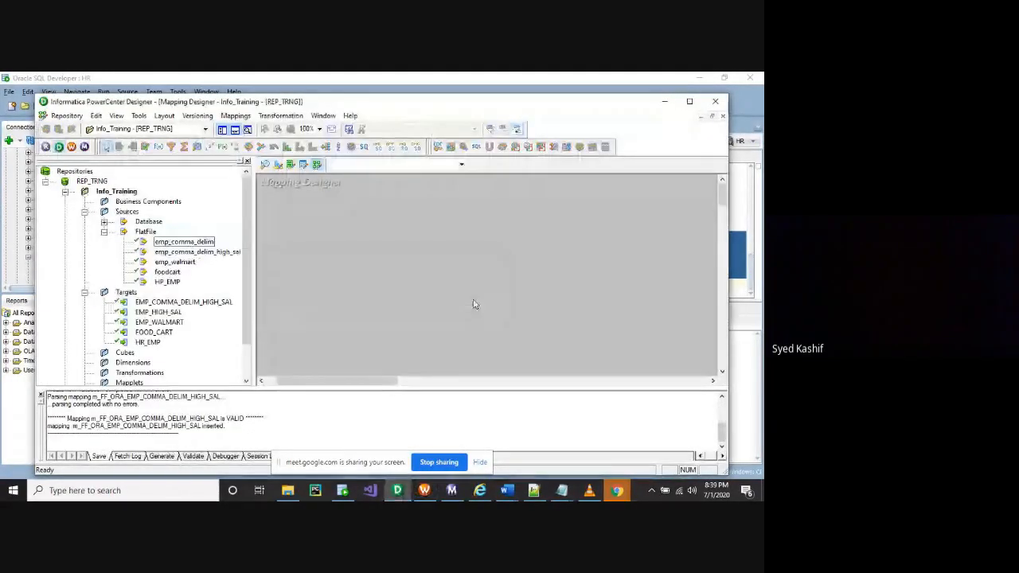
Expand the Navigator's Mappings node to list the six existing mappings
{"action": "left_click", "coordinate": [461, 165]}
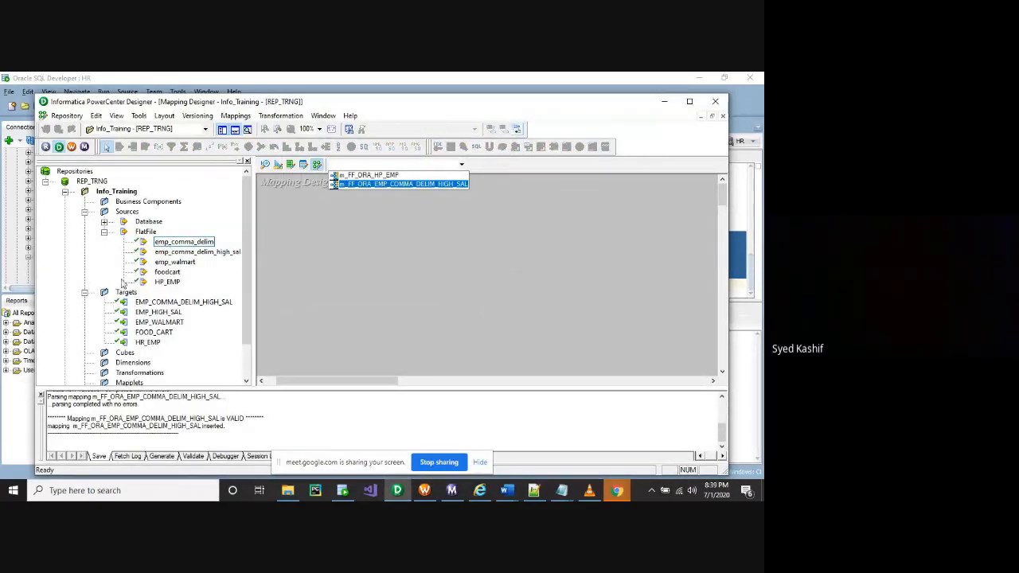
{"action": "scroll", "coordinate": [92, 332], "scroll_direction": "down", "scroll_amount": 2}
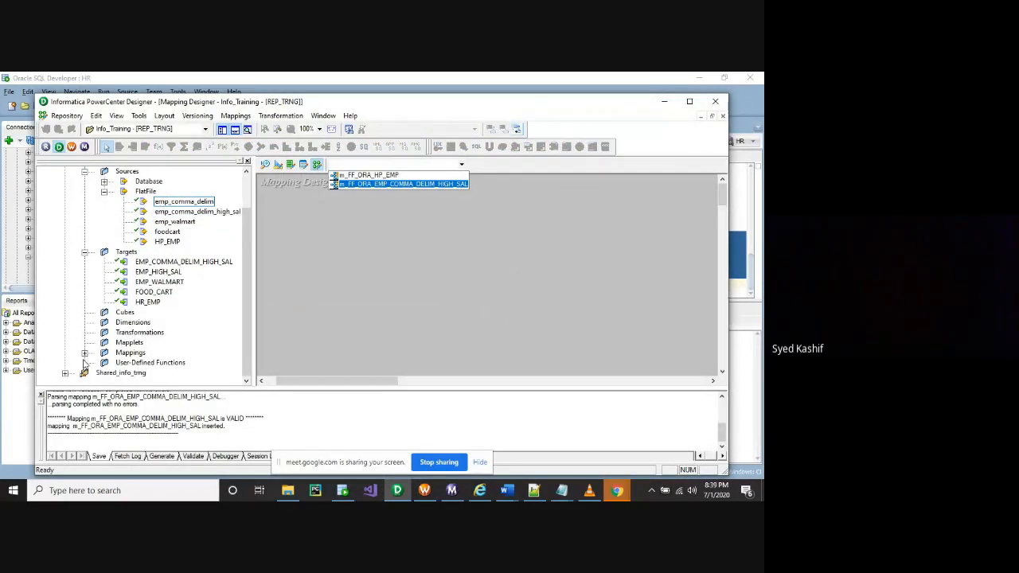
{"action": "left_click", "coordinate": [86, 363]}
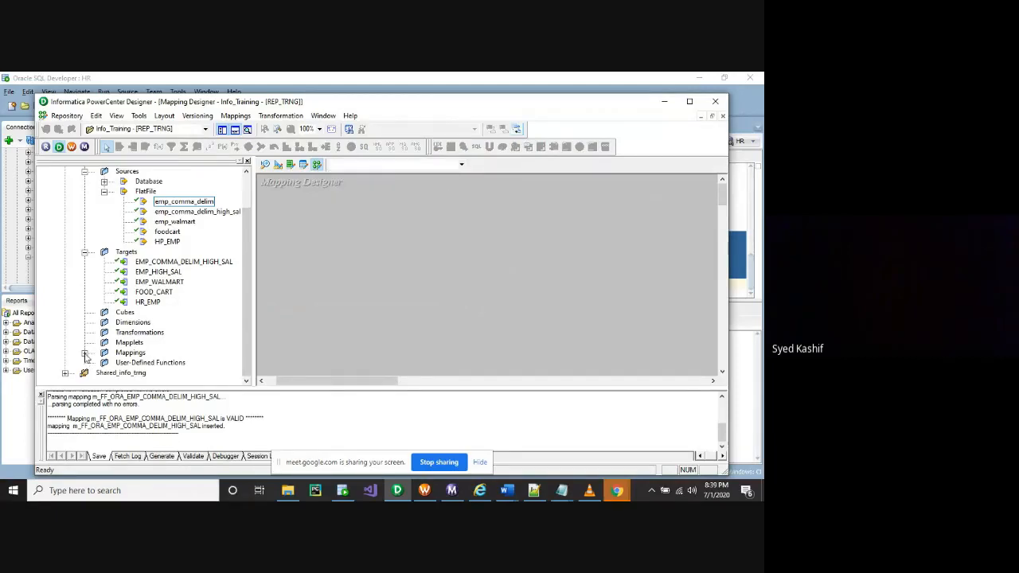
{"action": "left_click", "coordinate": [84, 353]}
{"action": "left_click_drag", "start_coordinate": [185, 383], "coordinate": [205, 384]}
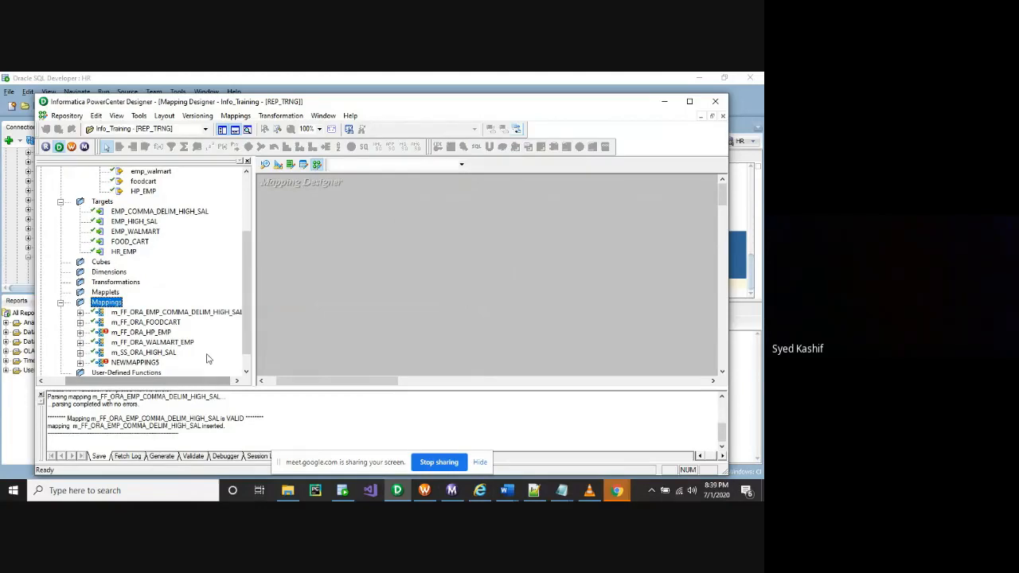
{"action": "scroll", "coordinate": [206, 358], "scroll_direction": "down", "scroll_amount": 1}
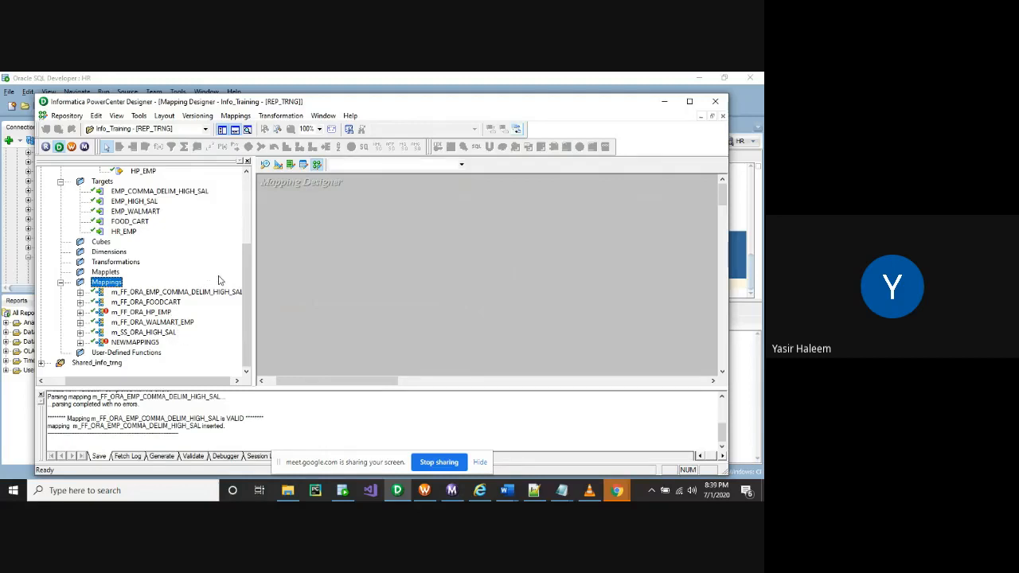
{"action": "scroll", "coordinate": [220, 279], "scroll_direction": "up", "scroll_amount": 1}
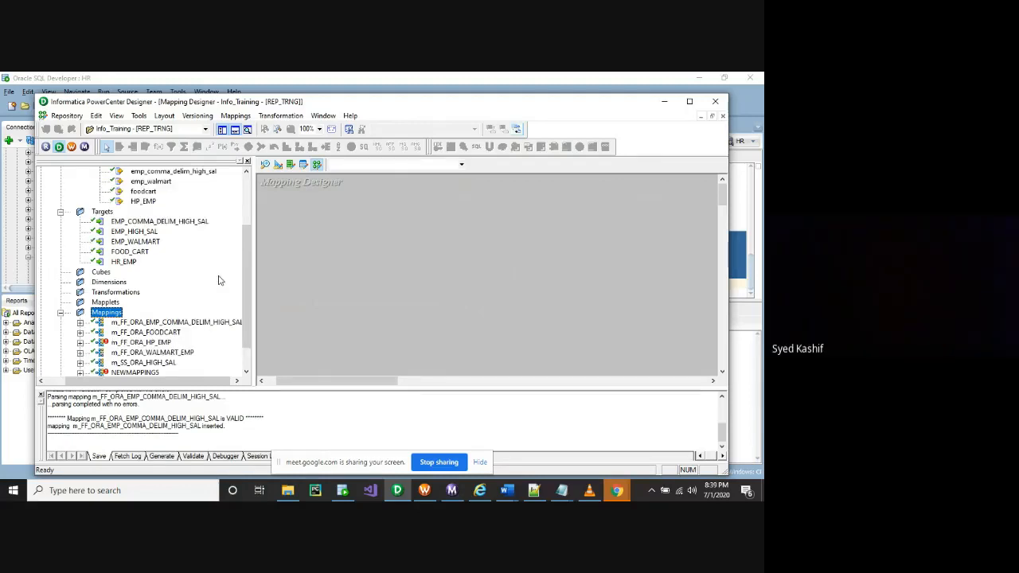
{"action": "scroll", "coordinate": [220, 280], "scroll_direction": "up", "scroll_amount": 2}
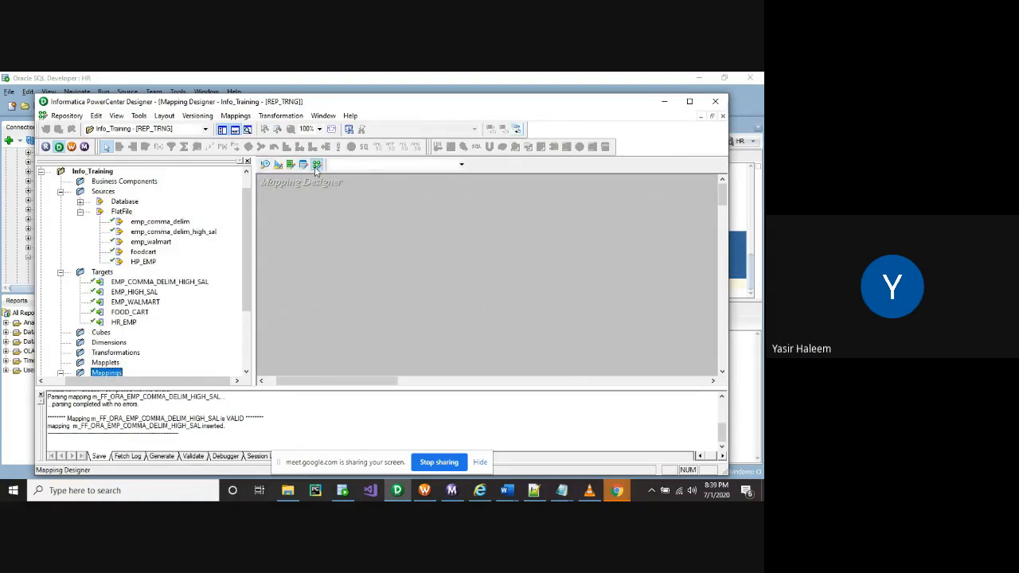
{"action": "left_click", "coordinate": [236, 115]}
{"action": "left_click", "coordinate": [238, 128]}
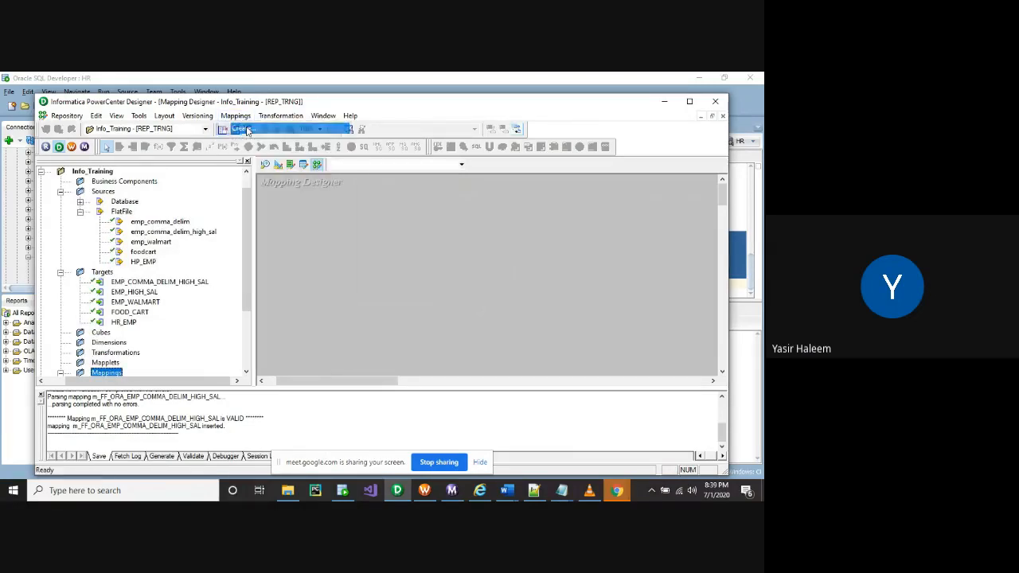
{"action": "left_click", "coordinate": [315, 196]}
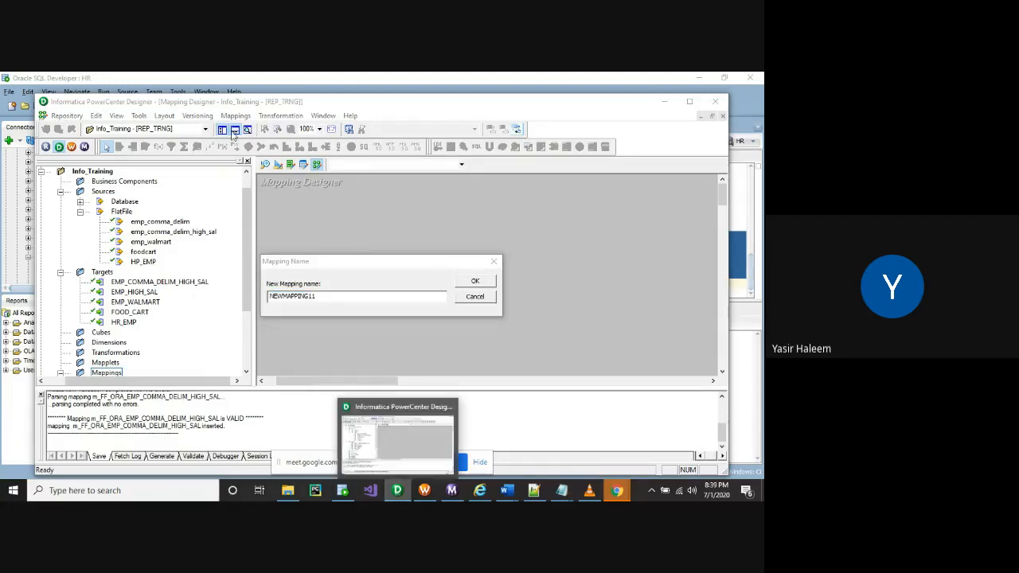
{"action": "left_click", "coordinate": [397, 491]}
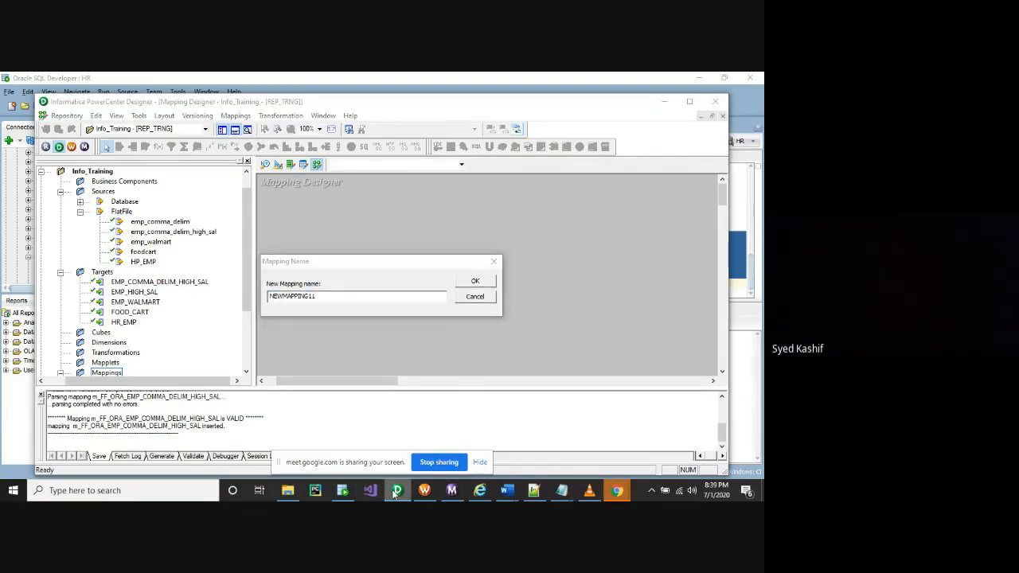
{"action": "left_click", "coordinate": [460, 301]}
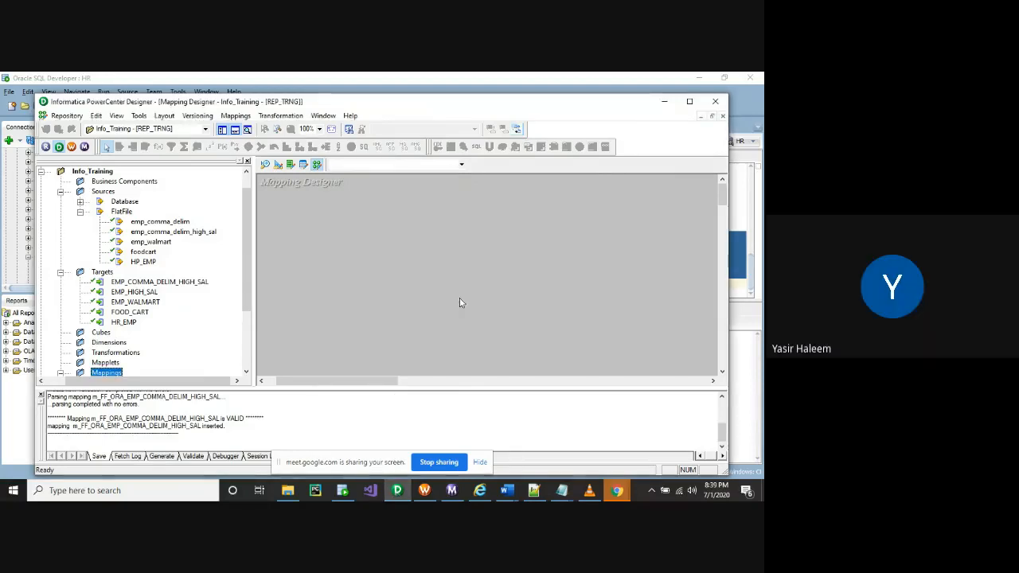
{"action": "left_click", "coordinate": [397, 490]}
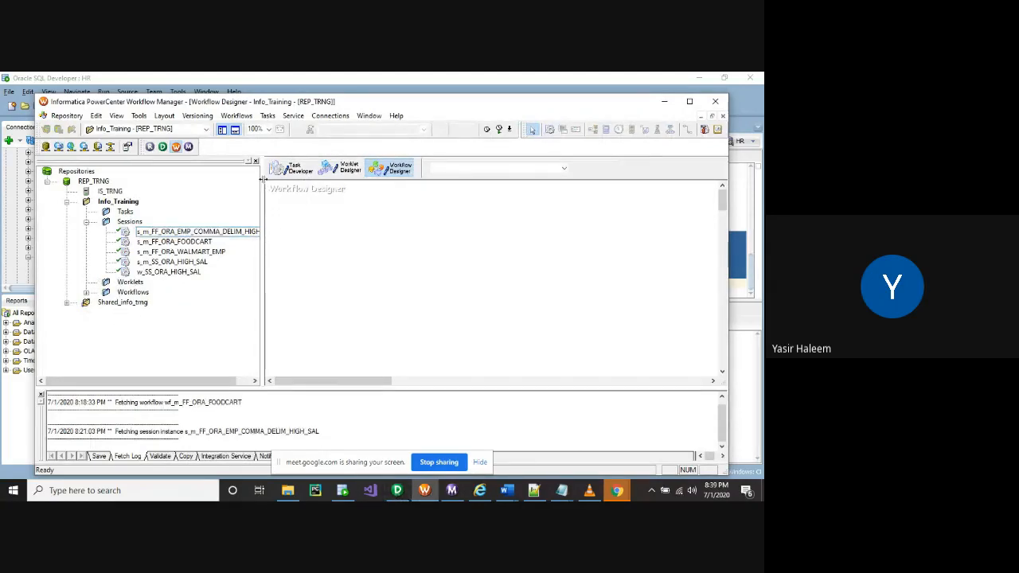
{"action": "left_click", "coordinate": [398, 492]}
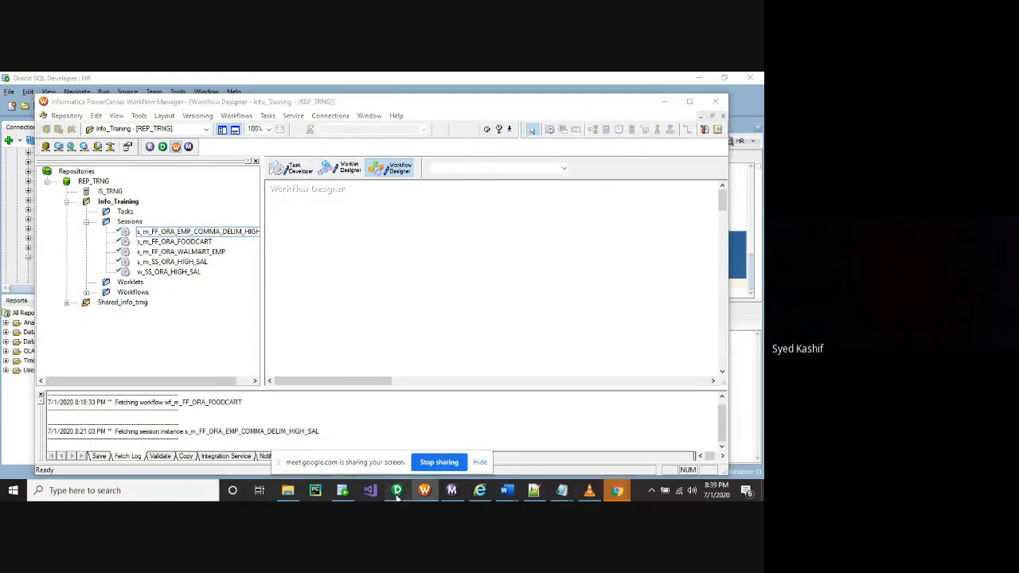
{"action": "left_click", "coordinate": [235, 115]}
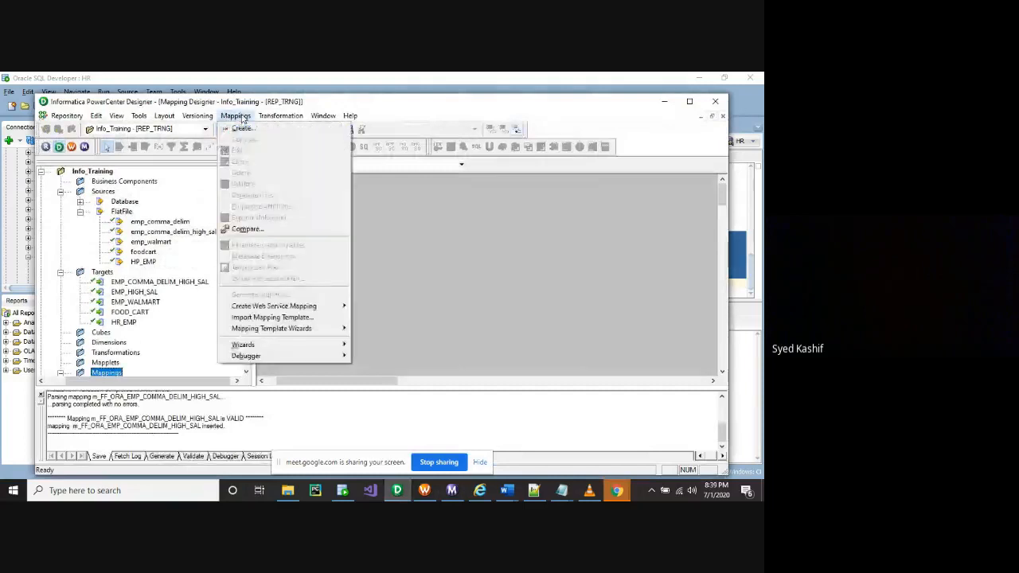
{"action": "left_click", "coordinate": [202, 116]}
{"action": "left_click", "coordinate": [235, 116]}
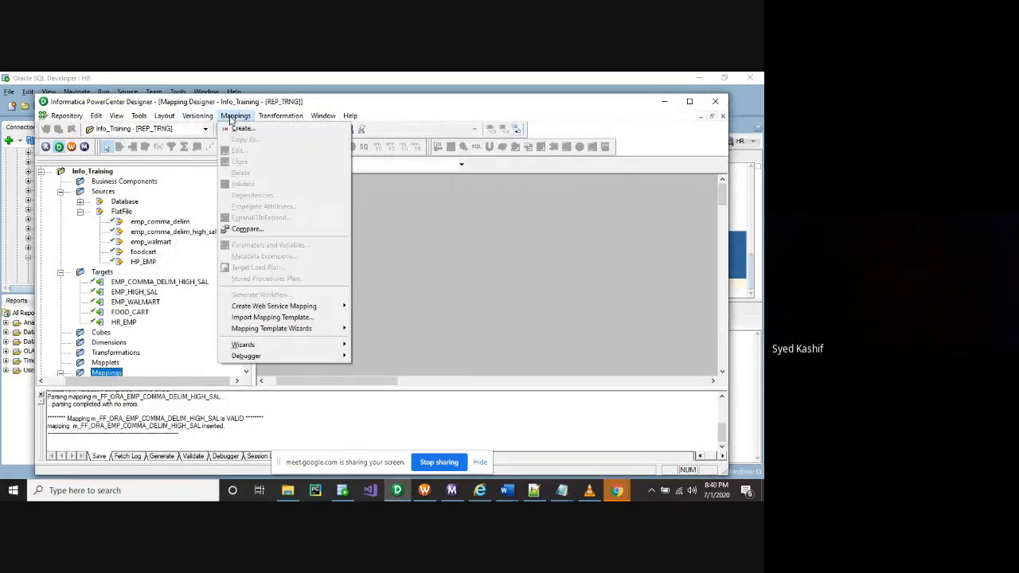
{"action": "left_click", "coordinate": [387, 226]}
{"action": "left_click", "coordinate": [424, 491]}
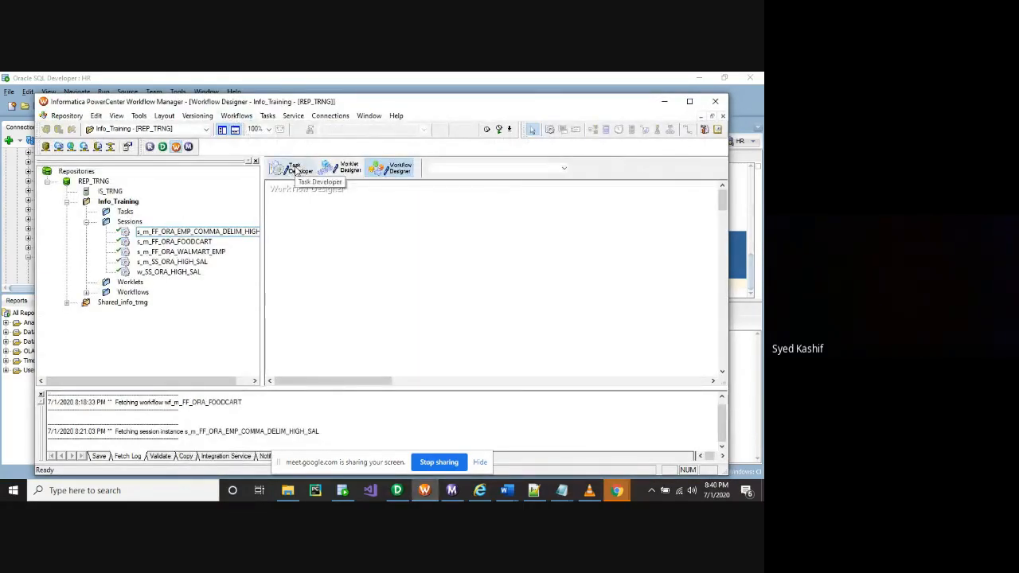
{"action": "left_click", "coordinate": [398, 492]}
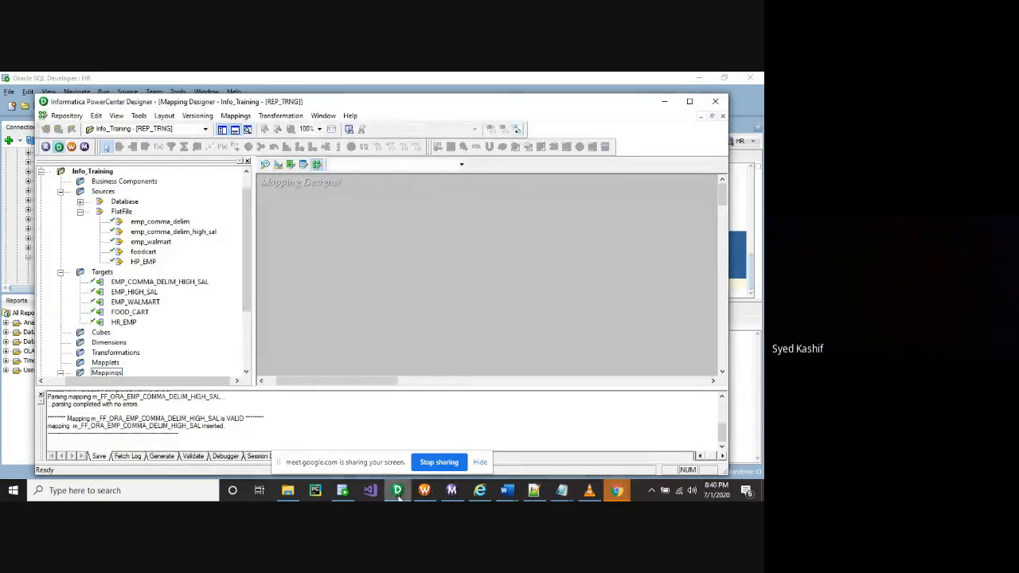
{"action": "left_click", "coordinate": [236, 116]}
{"action": "left_click", "coordinate": [235, 115]}
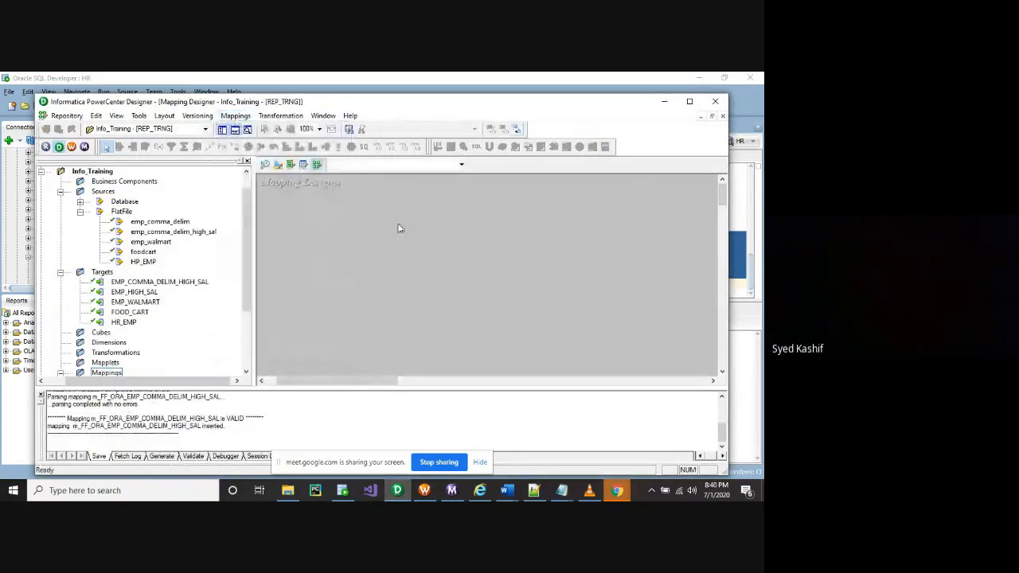
{"action": "left_click", "coordinate": [265, 164]}
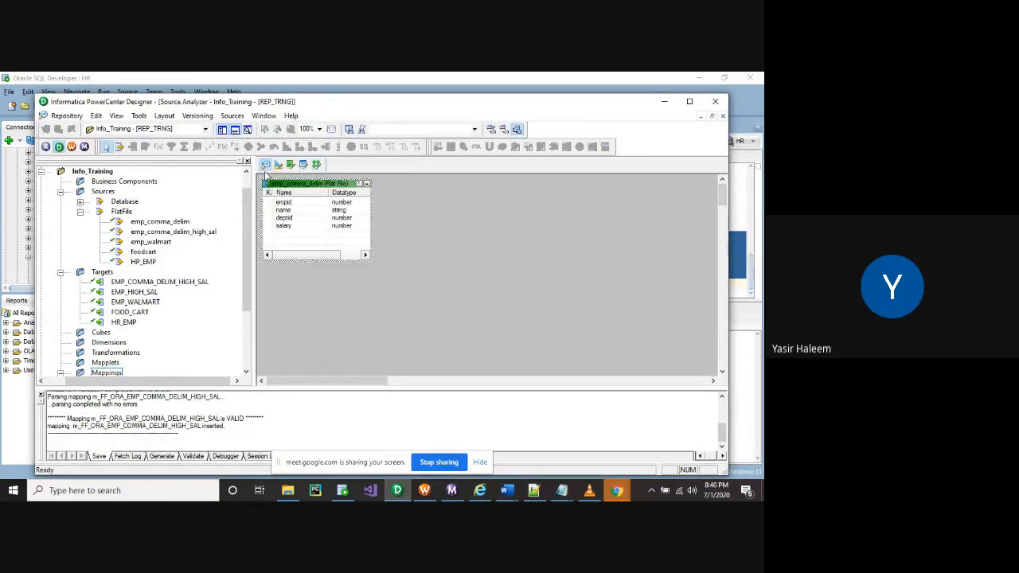
{"action": "left_click", "coordinate": [278, 165]}
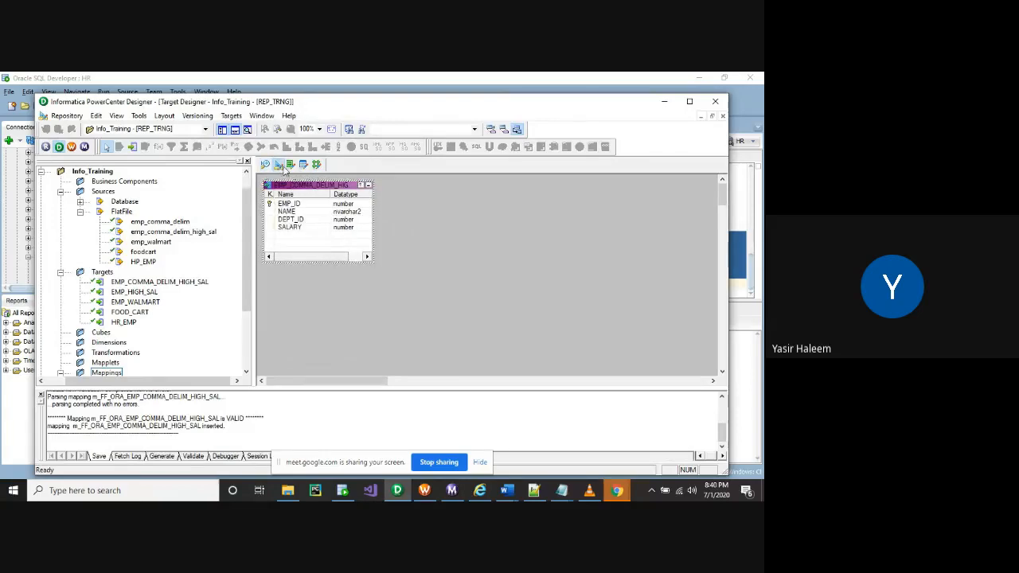
{"action": "left_click", "coordinate": [316, 165]}
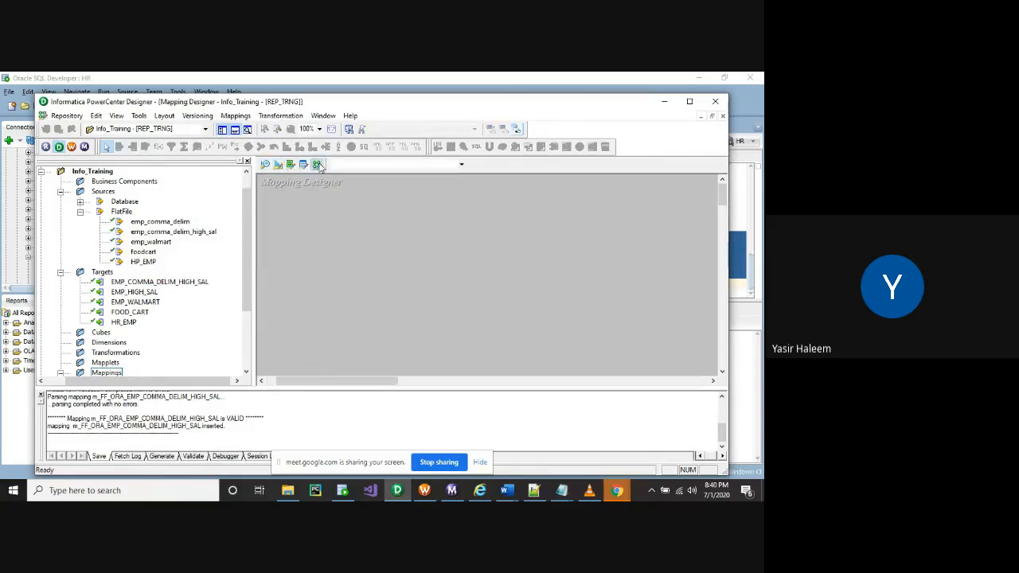
{"action": "left_click", "coordinate": [235, 116]}
{"action": "left_click", "coordinate": [241, 128]}
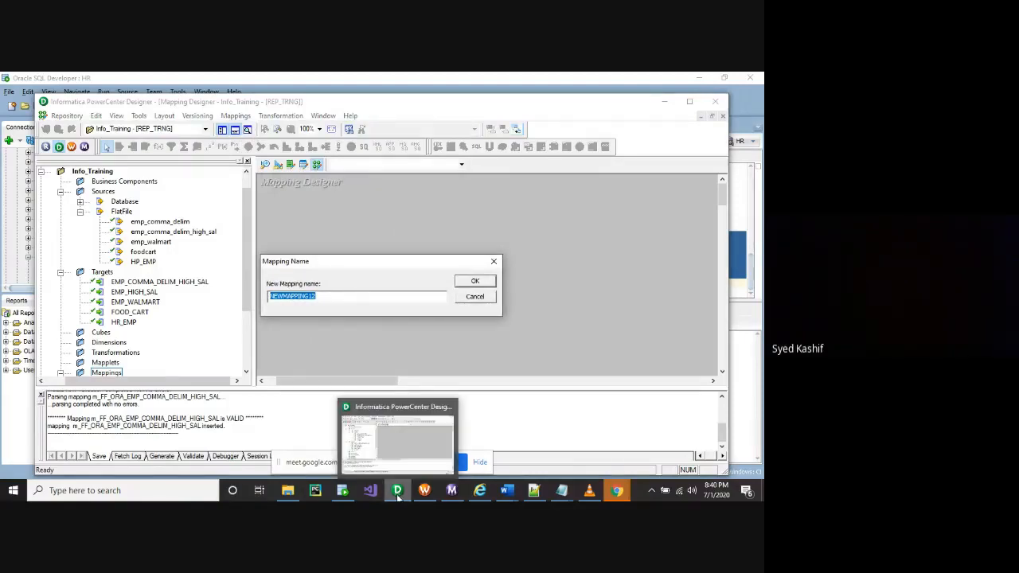
{"action": "mouse_move", "coordinate": [398, 495]}
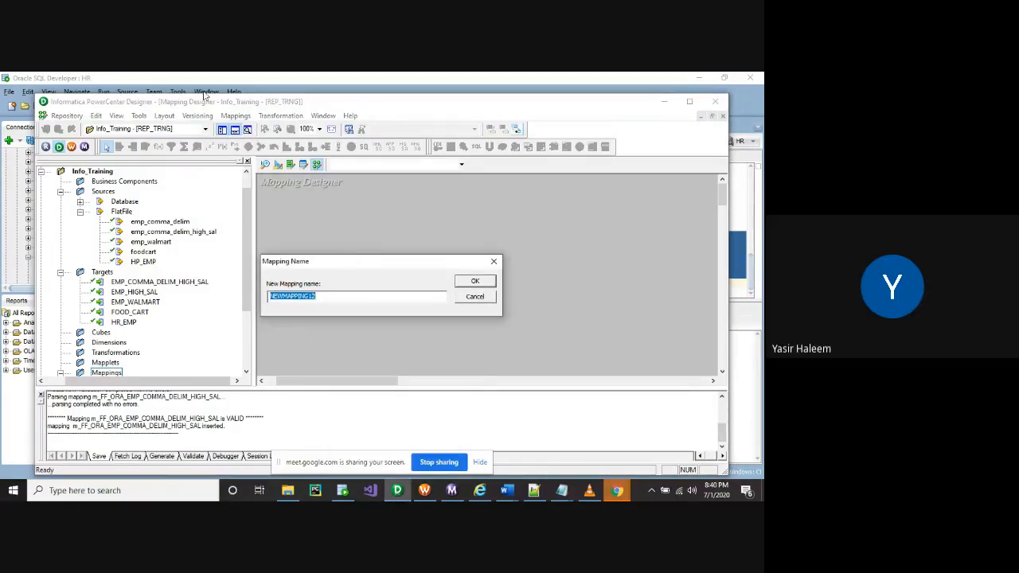
{"action": "left_click", "coordinate": [476, 297]}
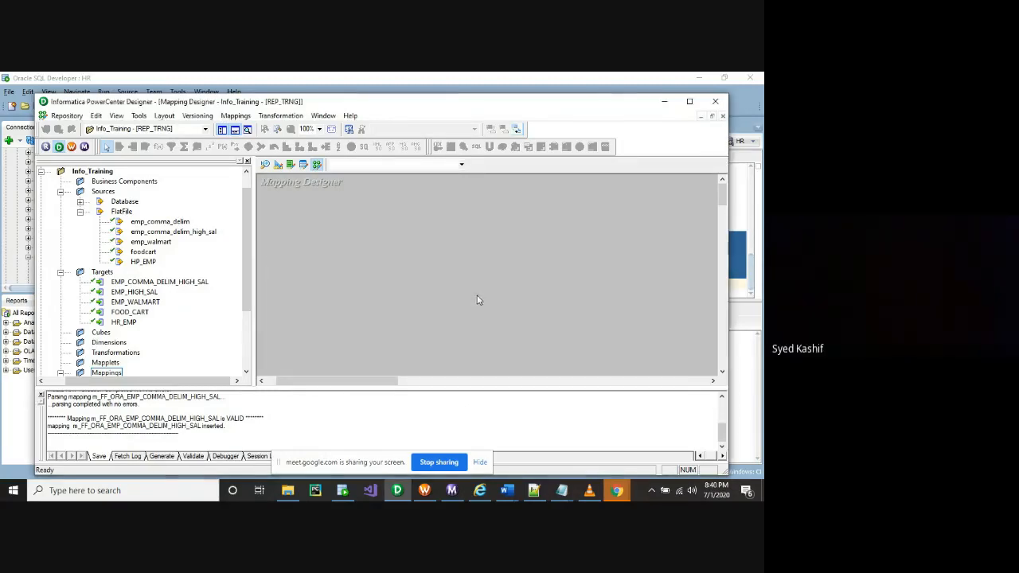
{"action": "left_click", "coordinate": [237, 116]}
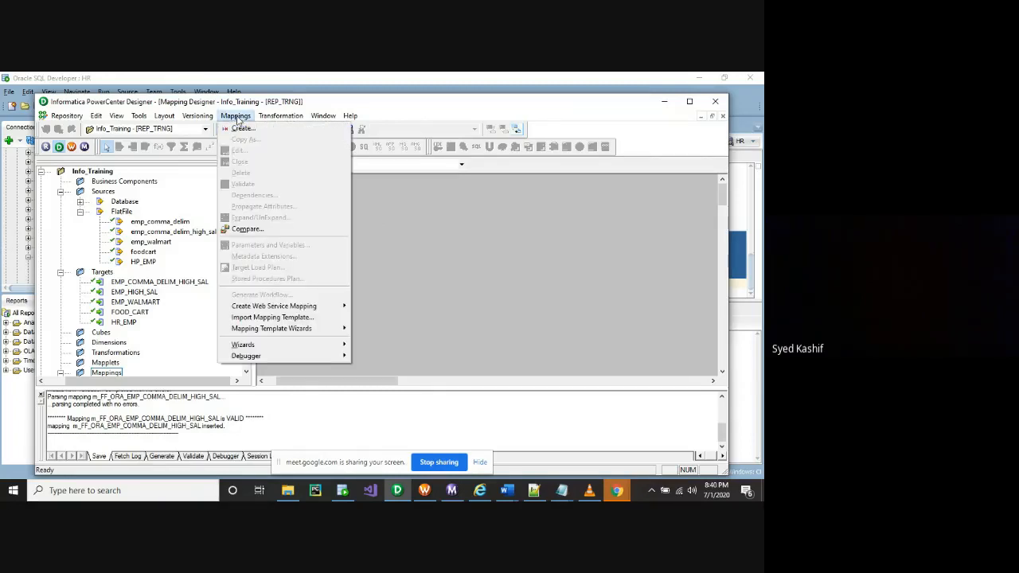
{"action": "left_click", "coordinate": [425, 295]}
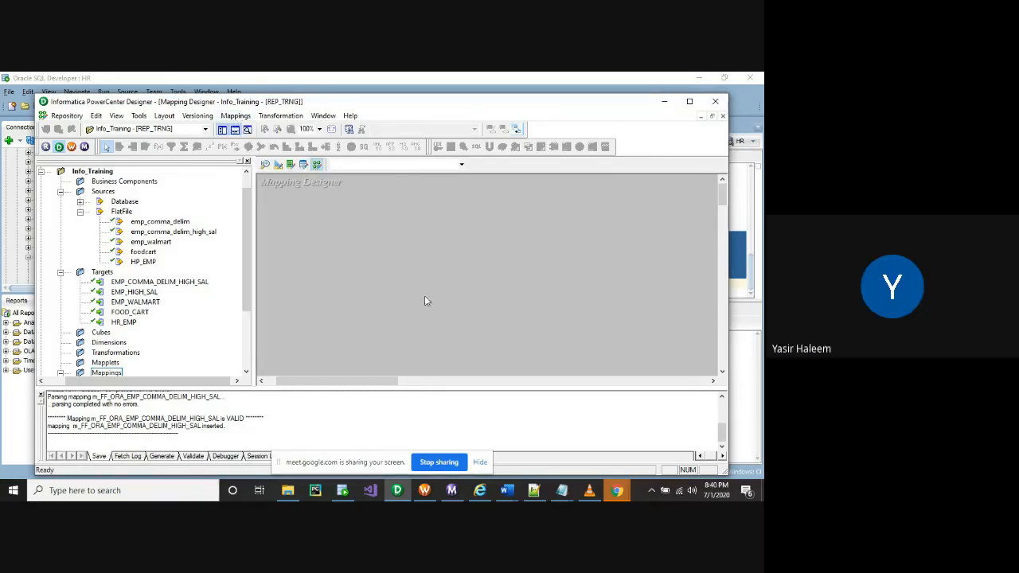
{"action": "left_click", "coordinate": [535, 491]}
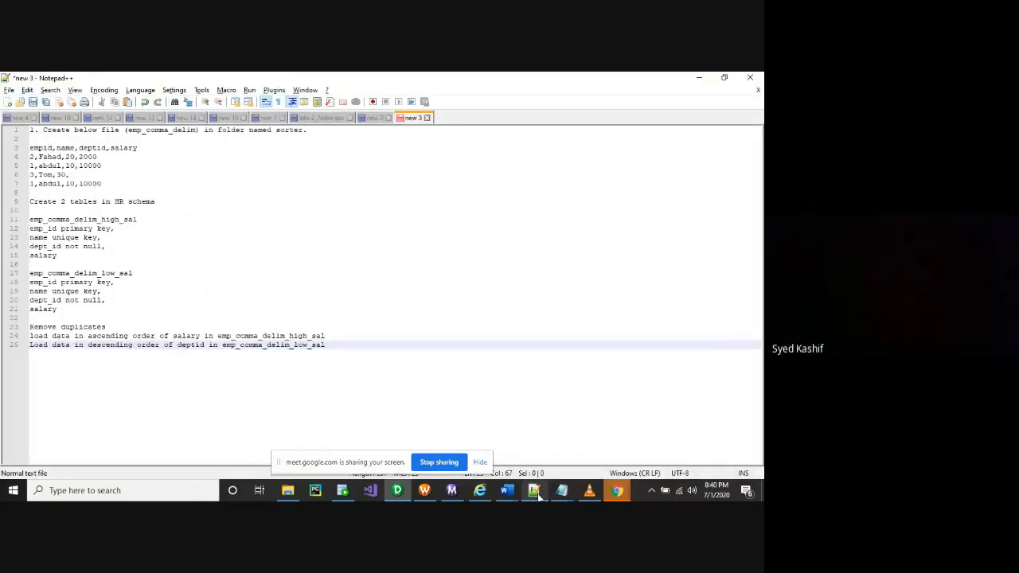
{"action": "left_click", "coordinate": [170, 203]}
{"action": "left_click", "coordinate": [187, 237]}
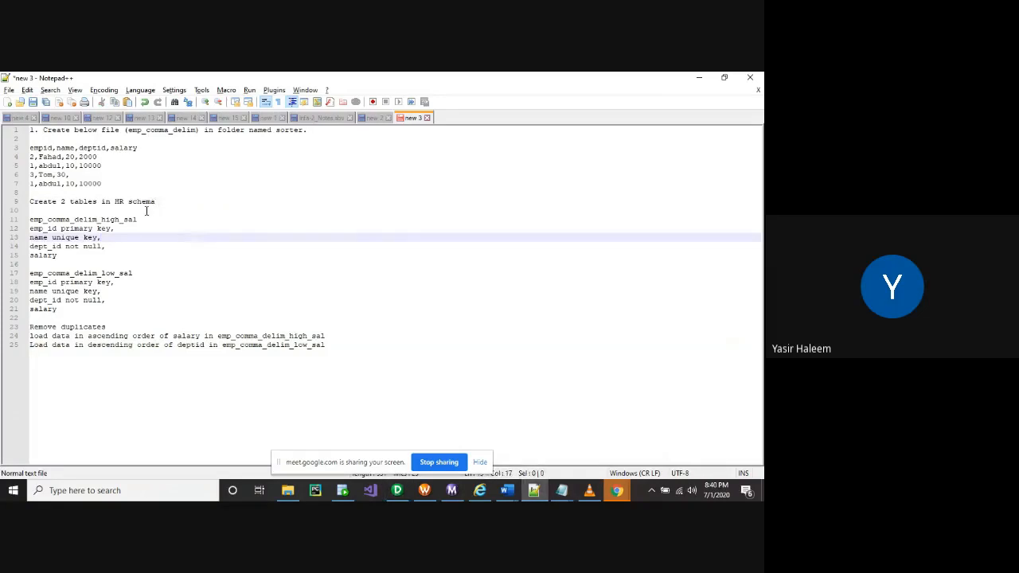
{"action": "left_click", "coordinate": [72, 312]}
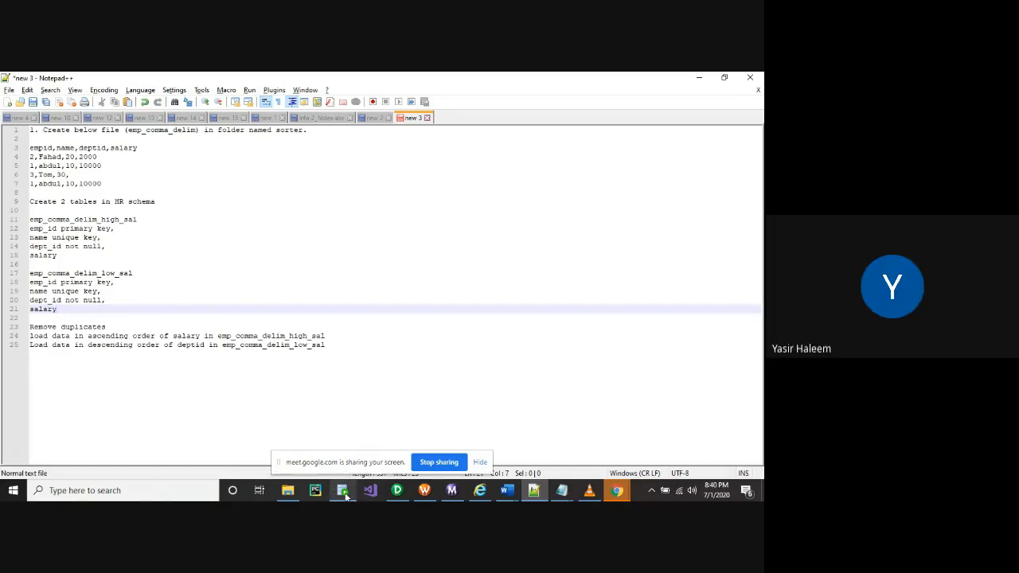
{"action": "mouse_move", "coordinate": [344, 493]}
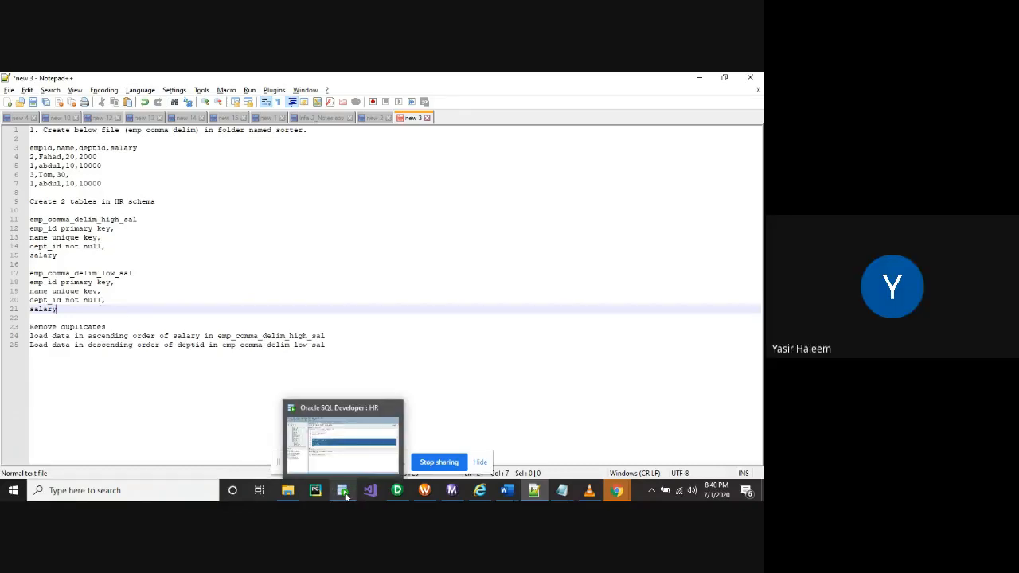
{"action": "left_click", "coordinate": [345, 493]}
{"action": "left_click", "coordinate": [350, 276]}
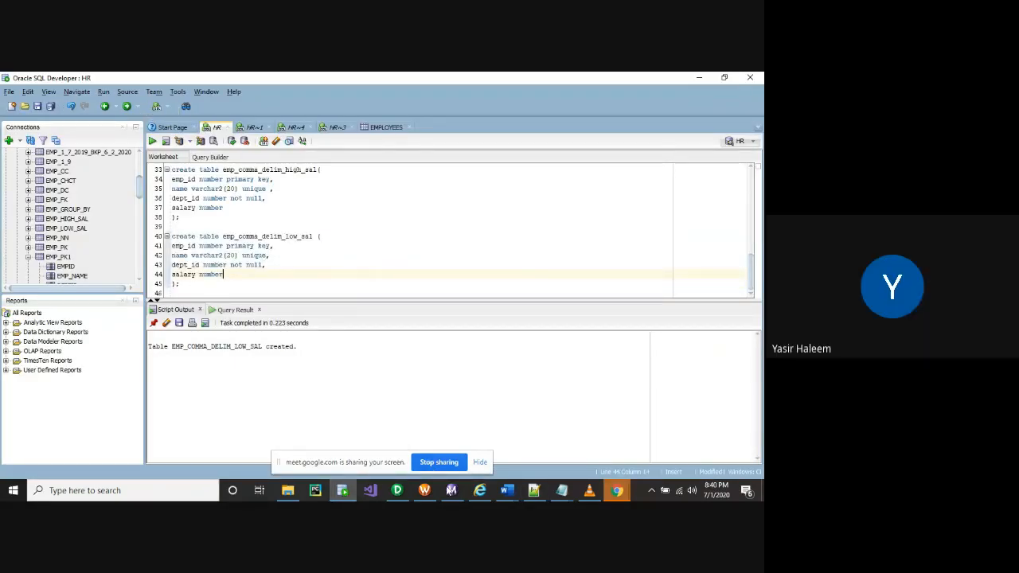
{"action": "left_click", "coordinate": [397, 491]}
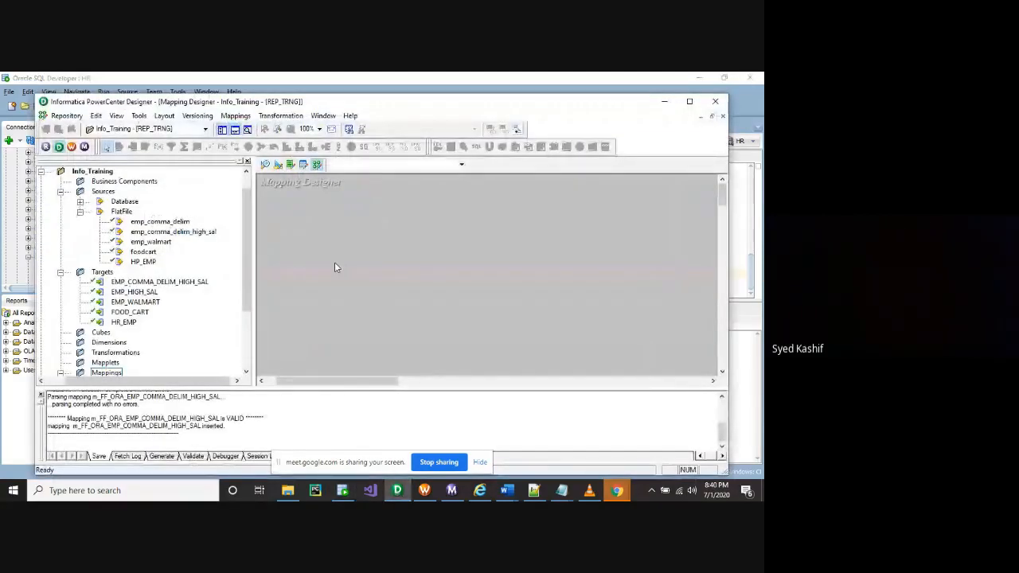
View the emp_comma_delim source definition, then clear all tables from the Target Designer
{"action": "left_click", "coordinate": [290, 165]}
{"action": "left_click", "coordinate": [266, 165]}
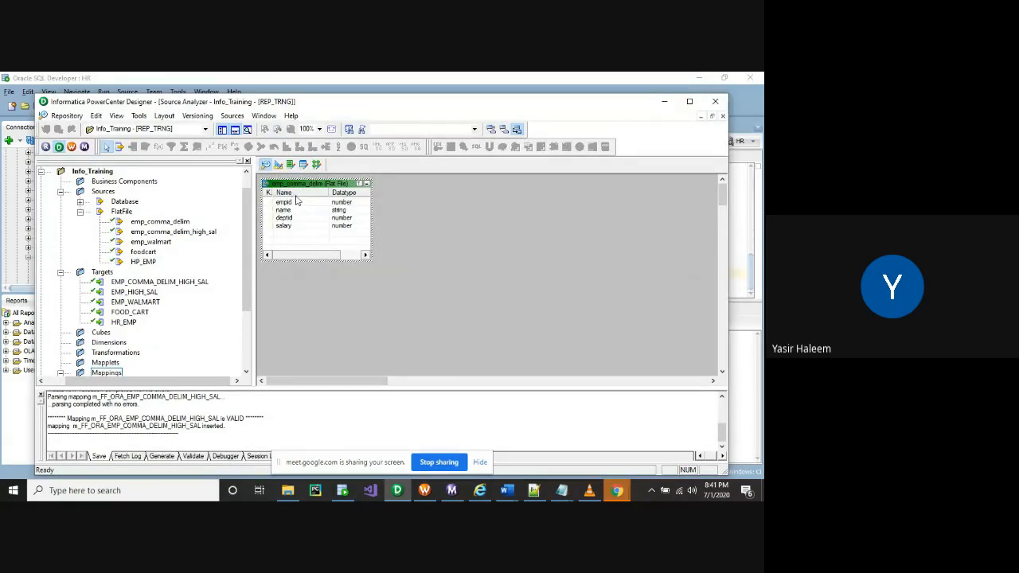
{"action": "left_click", "coordinate": [278, 165]}
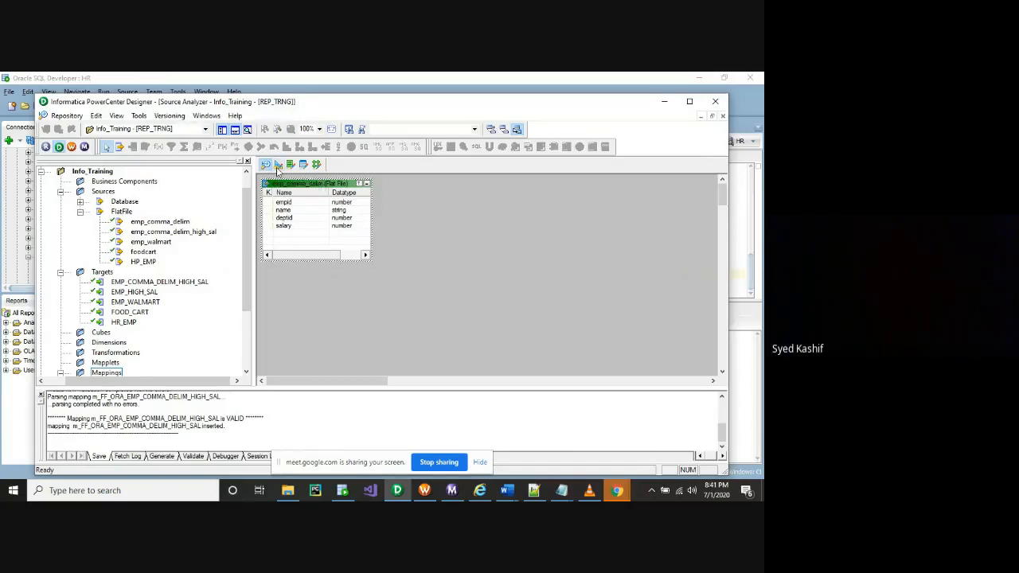
{"action": "right_click", "coordinate": [400, 208]}
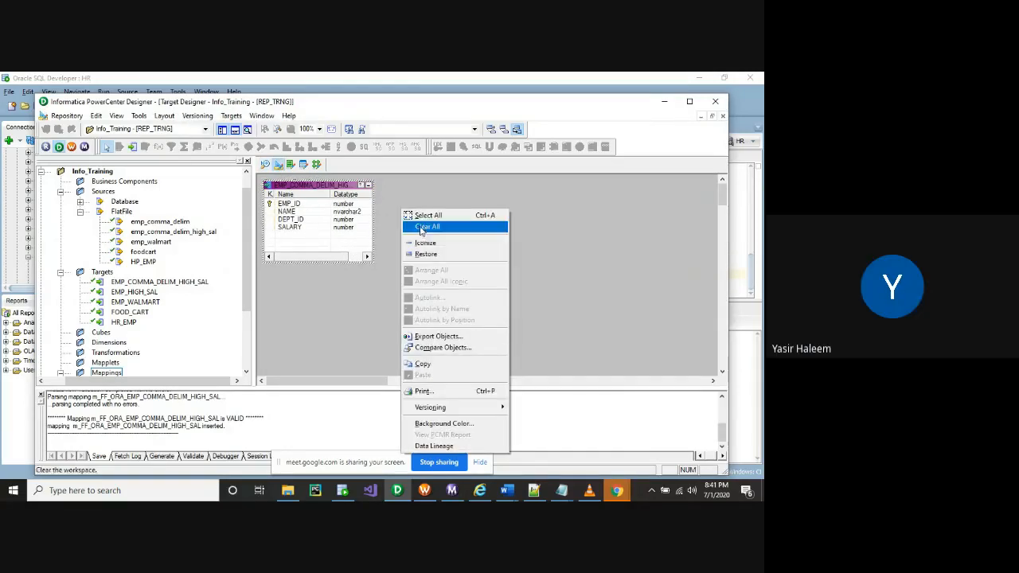
{"action": "left_click", "coordinate": [425, 227]}
Import EMP_COMMA_DELIM_LOW_SAL from the HR schema as a target and save it
{"action": "left_click", "coordinate": [231, 116]}
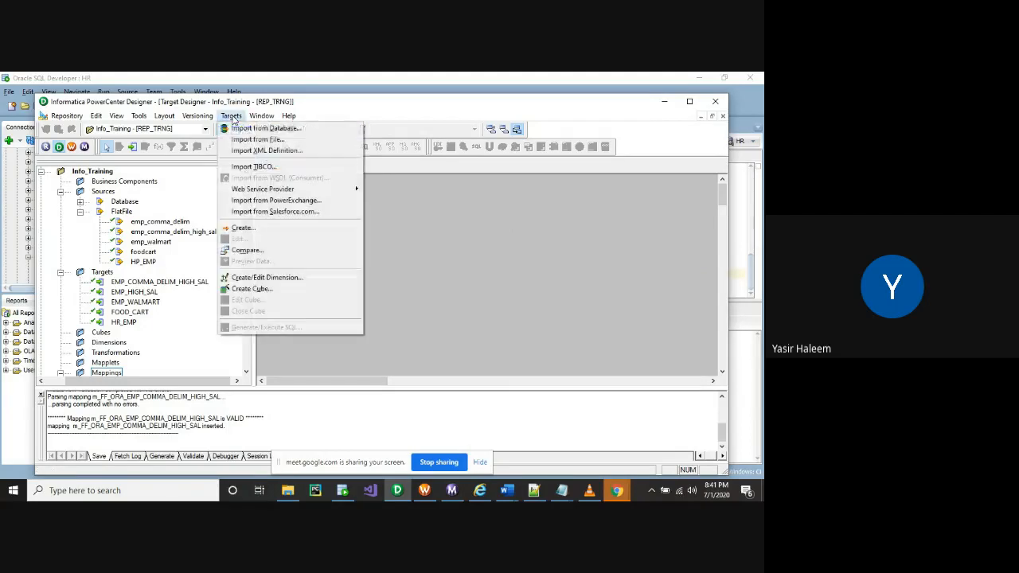
{"action": "left_click", "coordinate": [249, 129]}
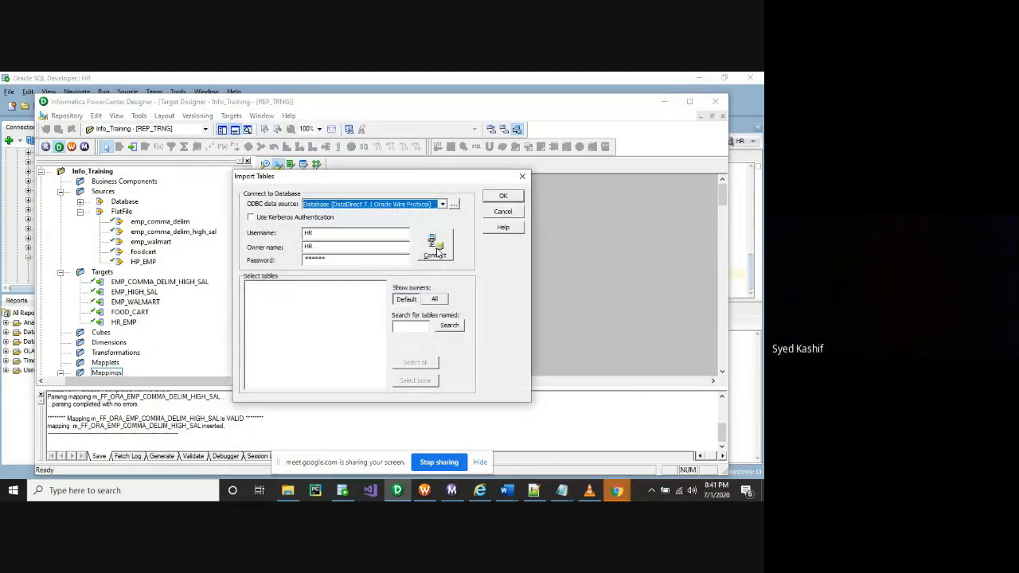
{"action": "left_click", "coordinate": [435, 252]}
{"action": "left_click", "coordinate": [248, 286]}
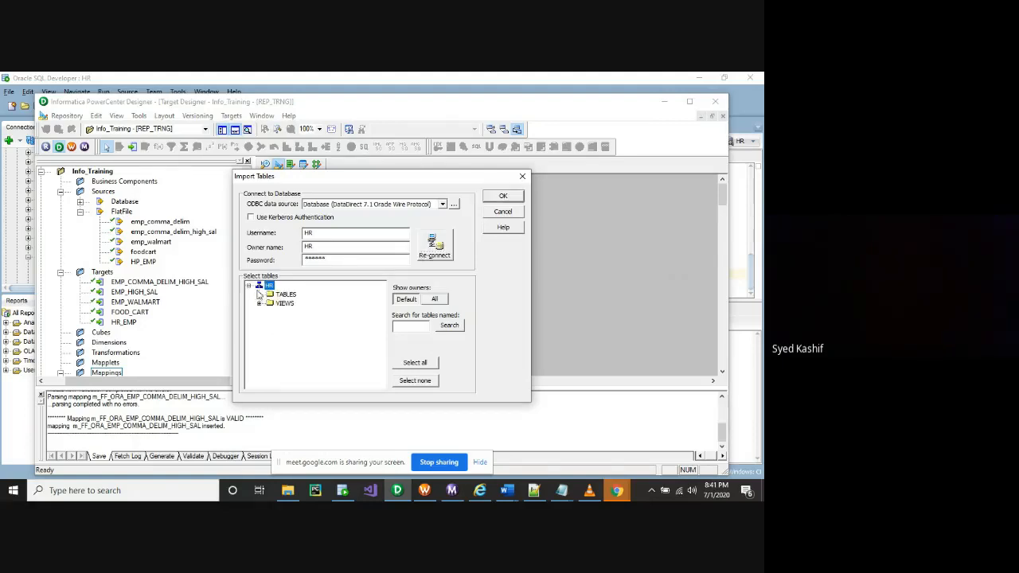
{"action": "left_click", "coordinate": [258, 295]}
{"action": "scroll", "coordinate": [326, 344], "scroll_direction": "down", "scroll_amount": 3}
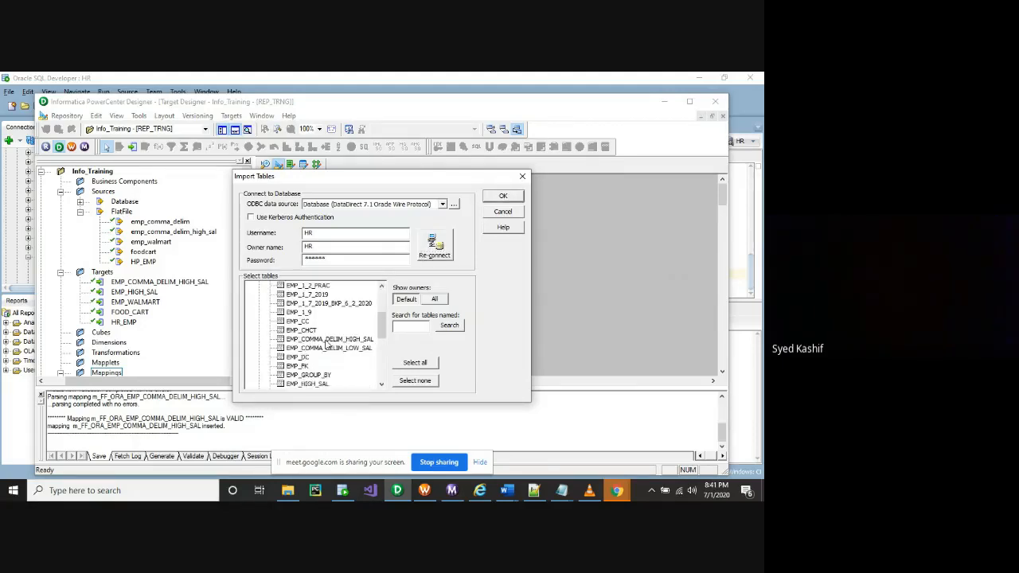
{"action": "left_click", "coordinate": [349, 349]}
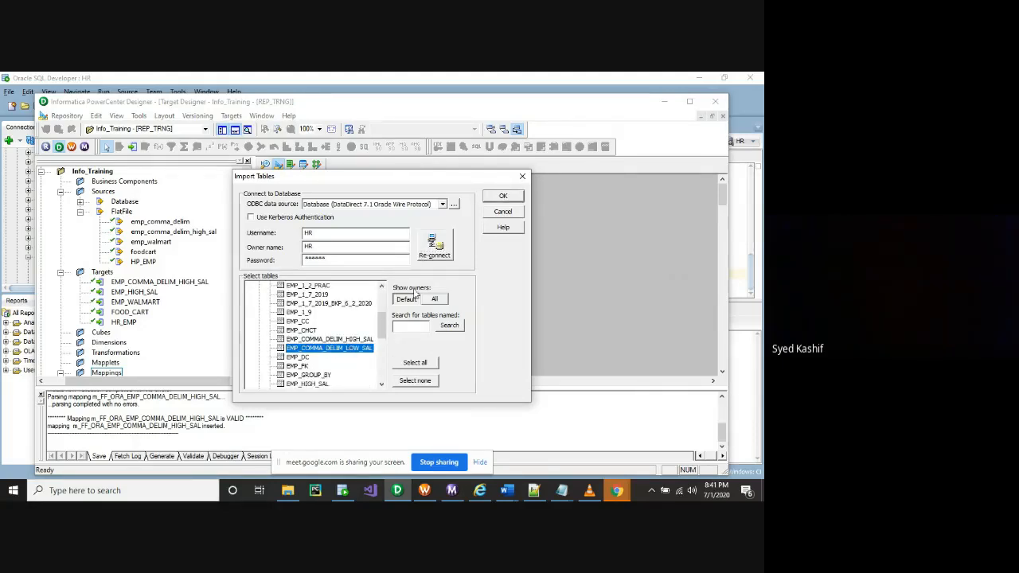
{"action": "left_click", "coordinate": [500, 196]}
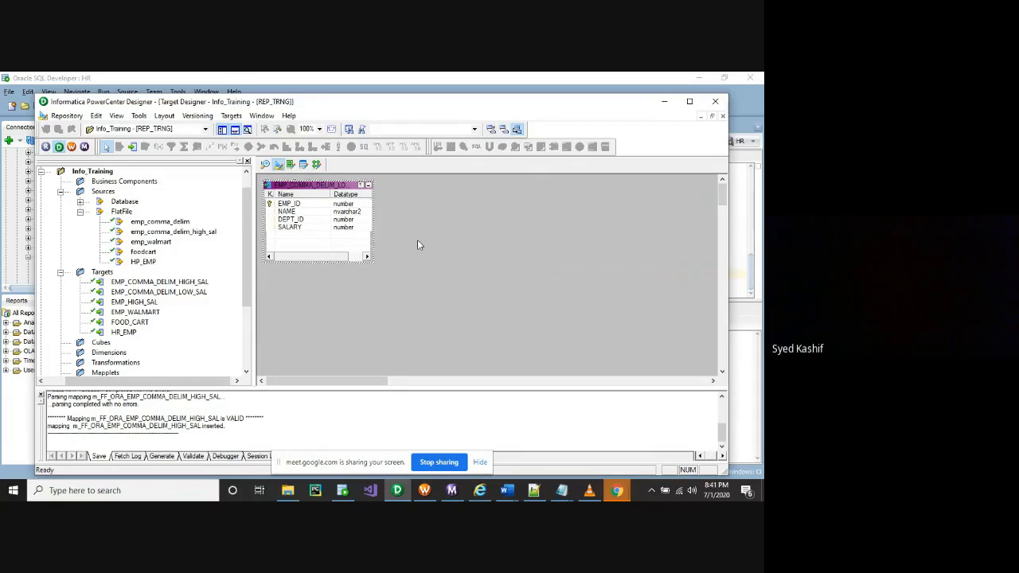
{"action": "key", "text": "ctrl+s"}
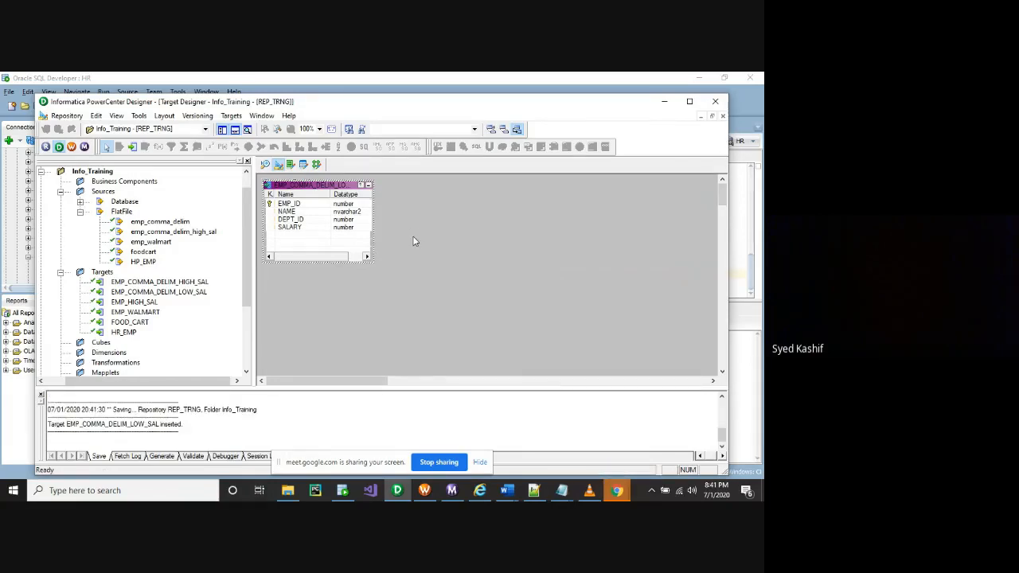
{"action": "left_click", "coordinate": [316, 165]}
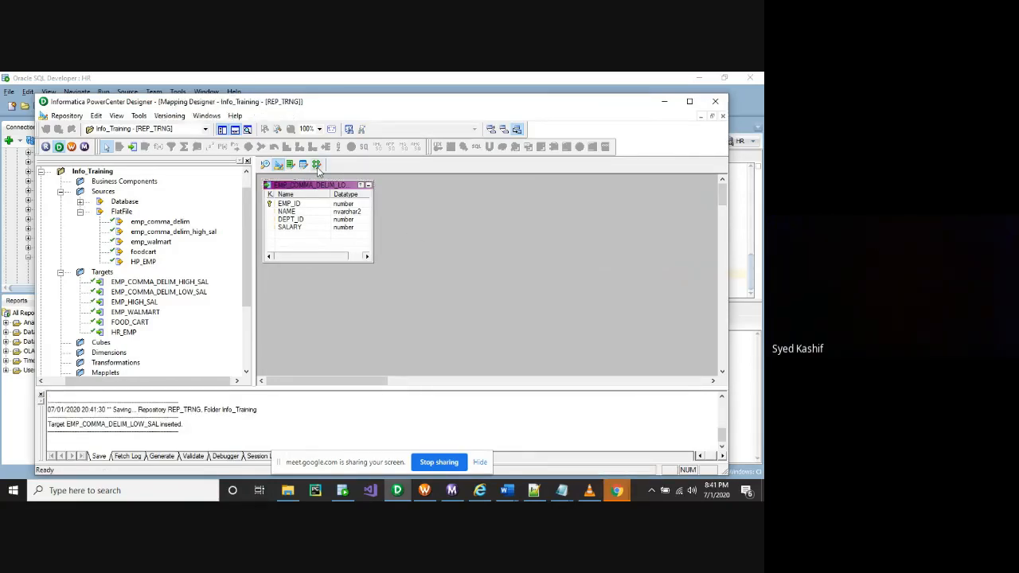
Create a mapping named m_FF_ORA_EMP_HIGH_LOW_SAL through Mappings > Create
{"action": "left_click", "coordinate": [237, 116]}
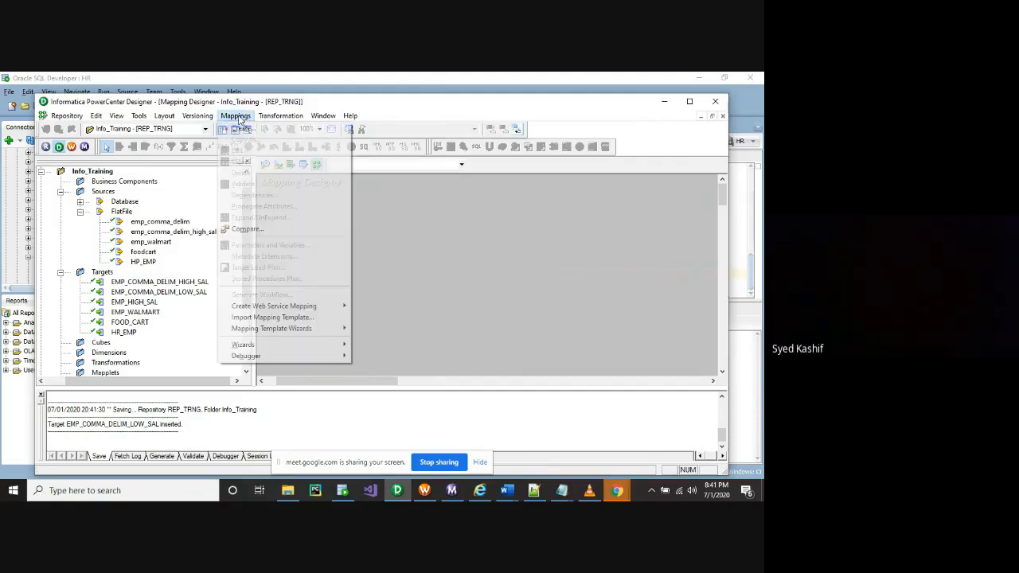
{"action": "left_click", "coordinate": [239, 129]}
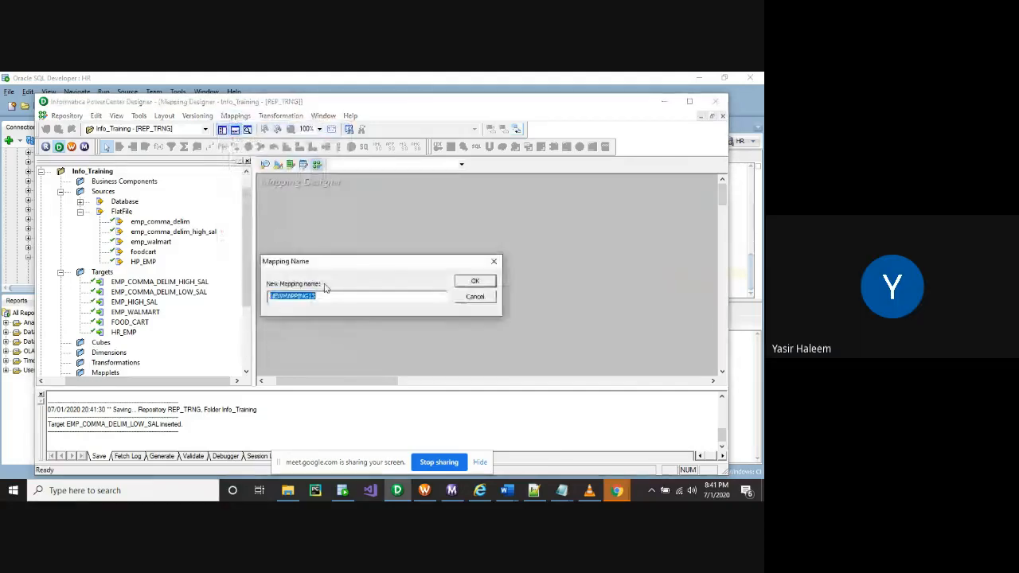
{"action": "left_click", "coordinate": [397, 491]}
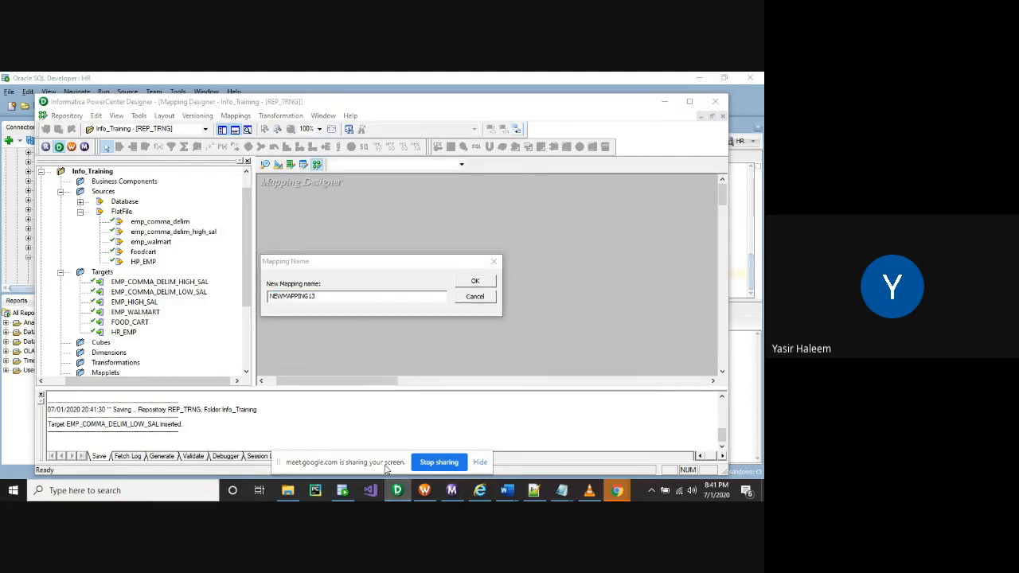
{"action": "left_click", "coordinate": [237, 115]}
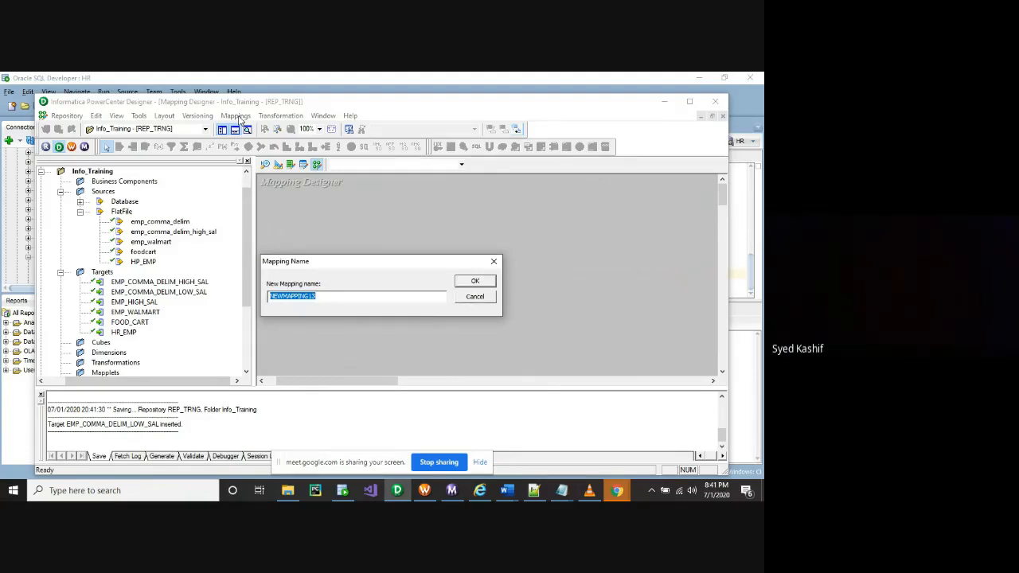
{"action": "type", "text": "m_FF_ORA_EMP_HI"}
{"action": "type", "text": "GH_LOW_SAL"}
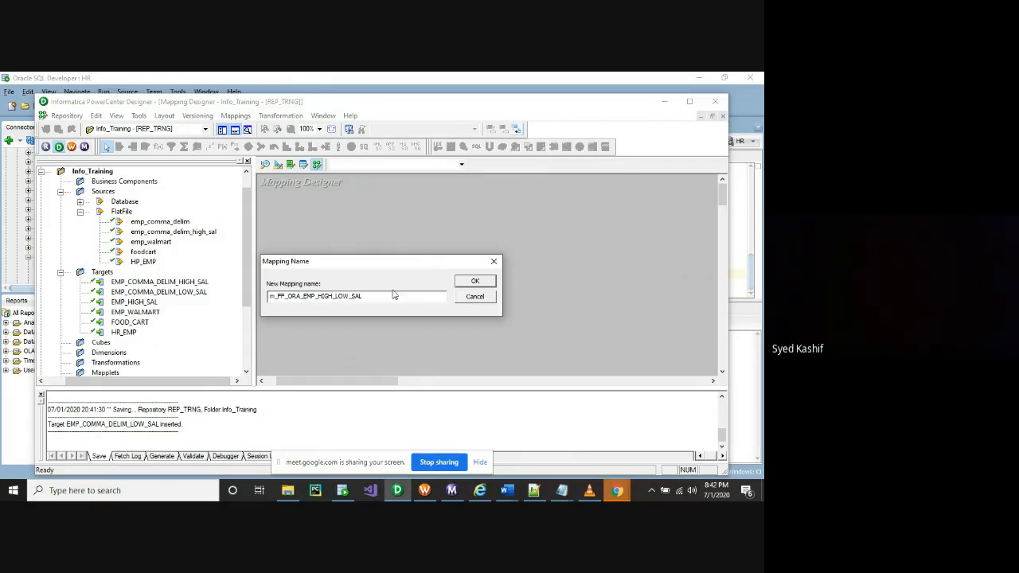
{"action": "left_click", "coordinate": [475, 281]}
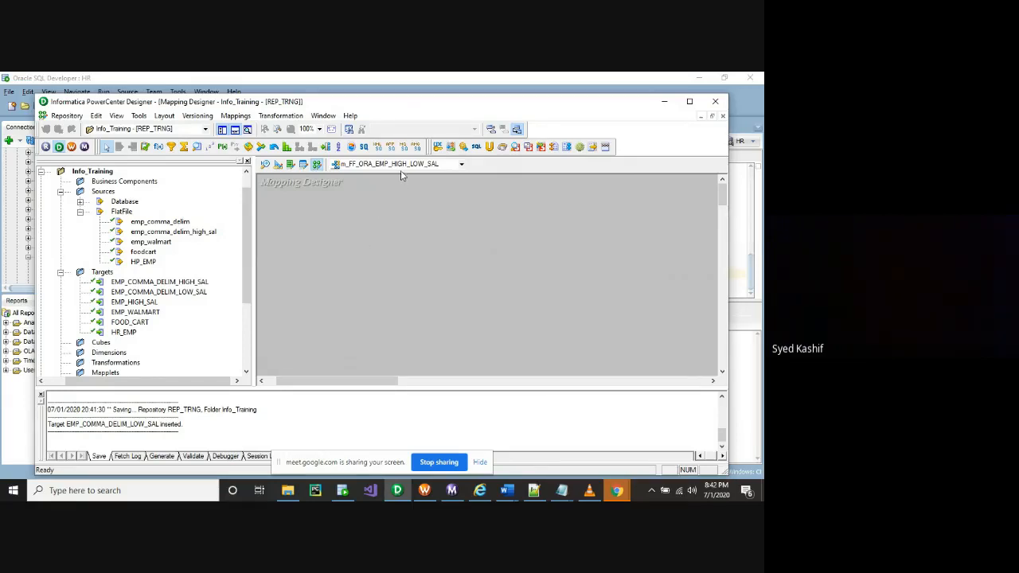
Rename the mapping to m_FF_ORA_EMP_ASC_DESC_SAL and drag the emp_comma_delim source onto it
{"action": "left_click", "coordinate": [236, 117]}
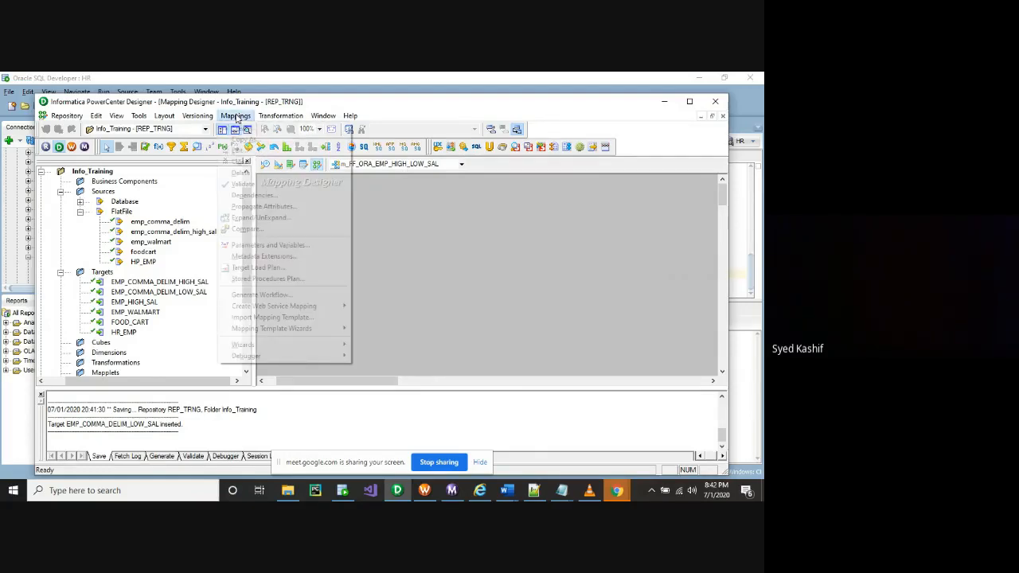
{"action": "left_click", "coordinate": [253, 154]}
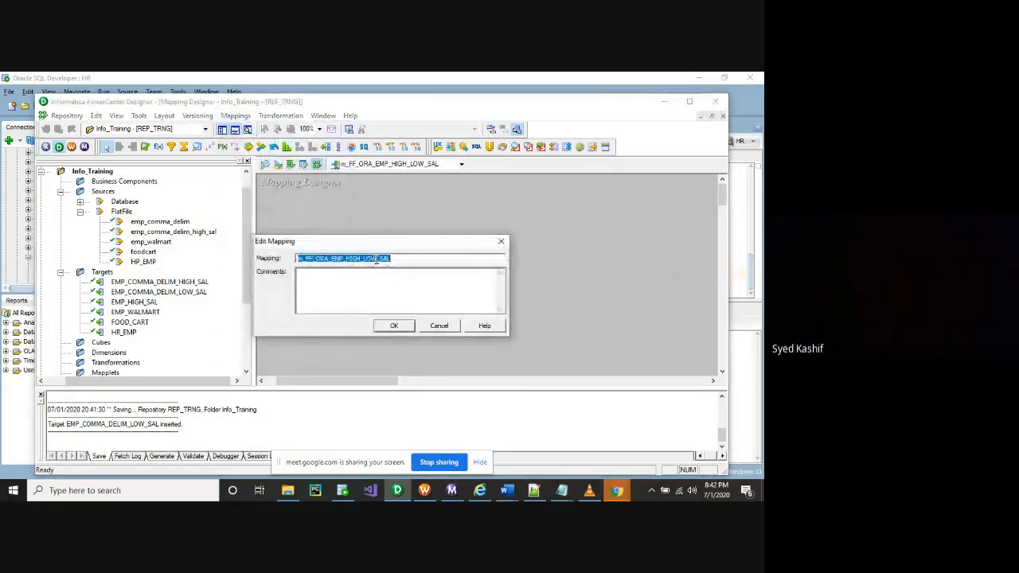
{"action": "left_click_drag", "start_coordinate": [377, 260], "coordinate": [347, 261]}
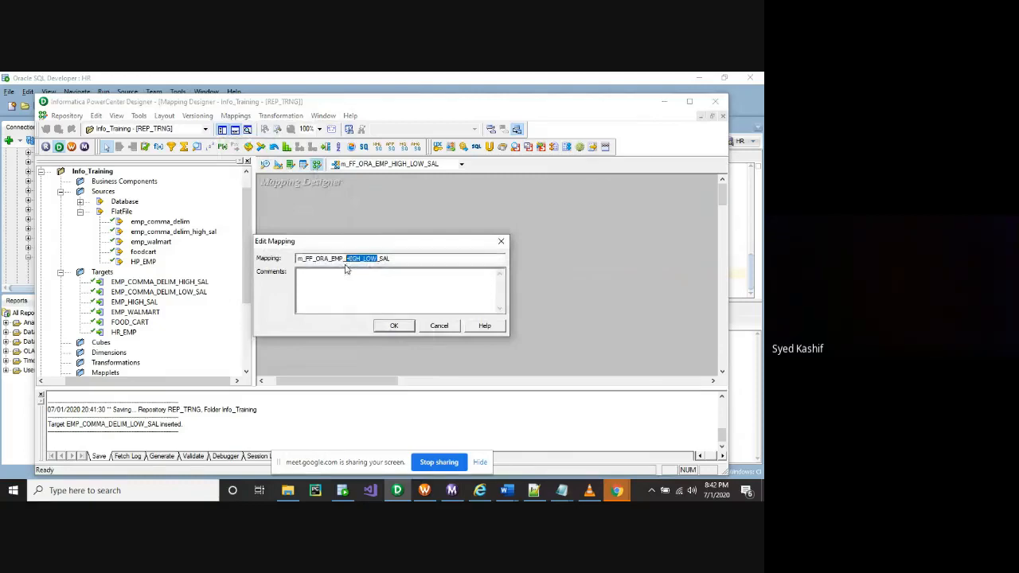
{"action": "type", "text": "ASC_DESC"}
{"action": "left_click", "coordinate": [394, 326]}
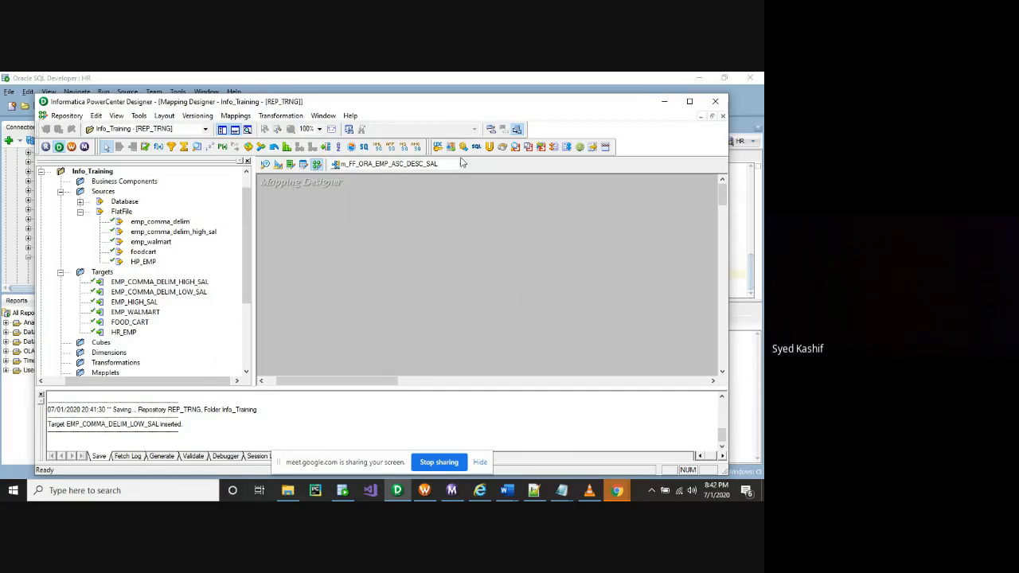
{"action": "left_click", "coordinate": [690, 102]}
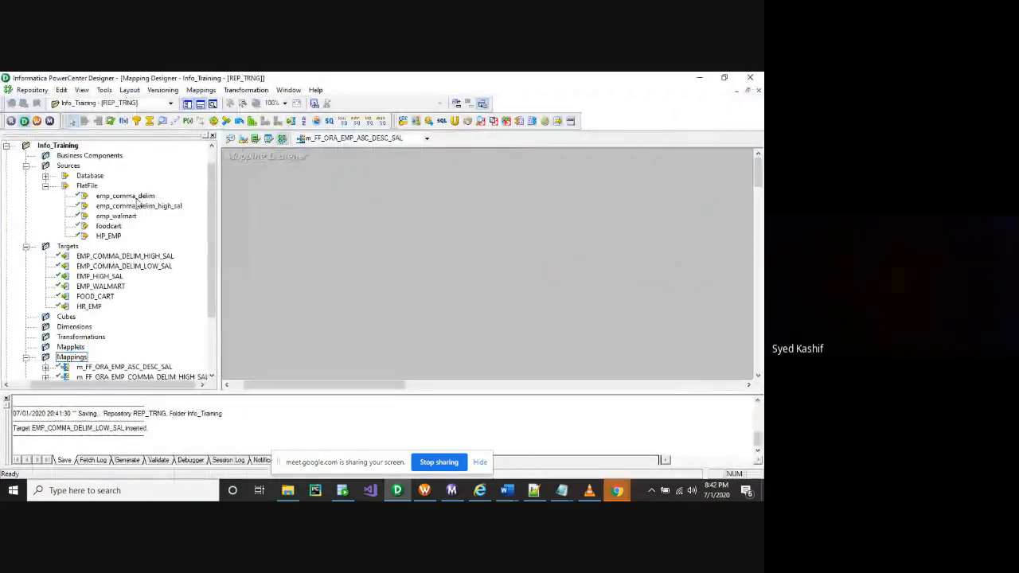
{"action": "left_click_drag", "start_coordinate": [127, 196], "coordinate": [290, 193]}
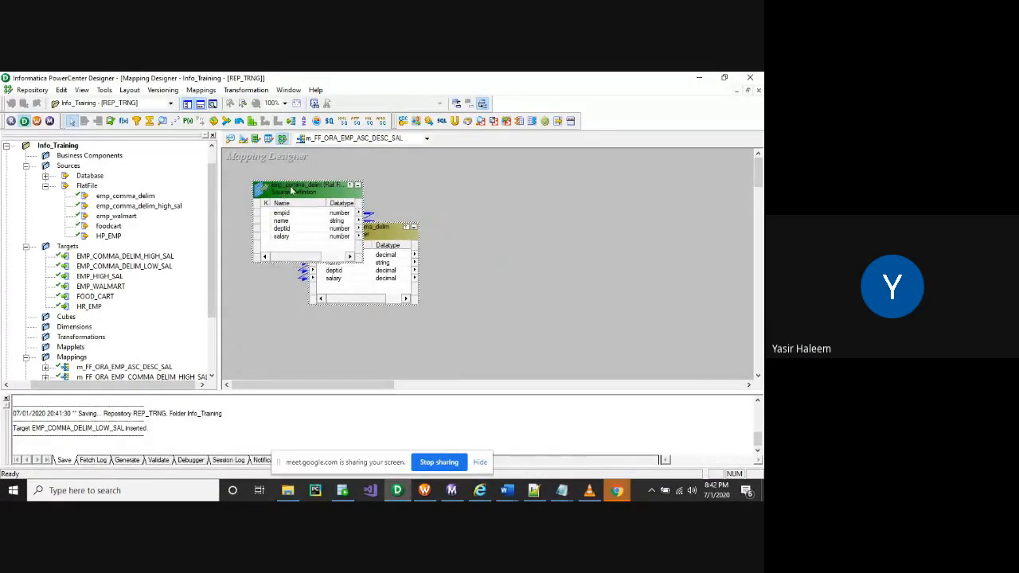
View emp_comma_delim.txt's rows from the Sorter folder in Notepad, then close it
{"action": "left_click", "coordinate": [288, 490]}
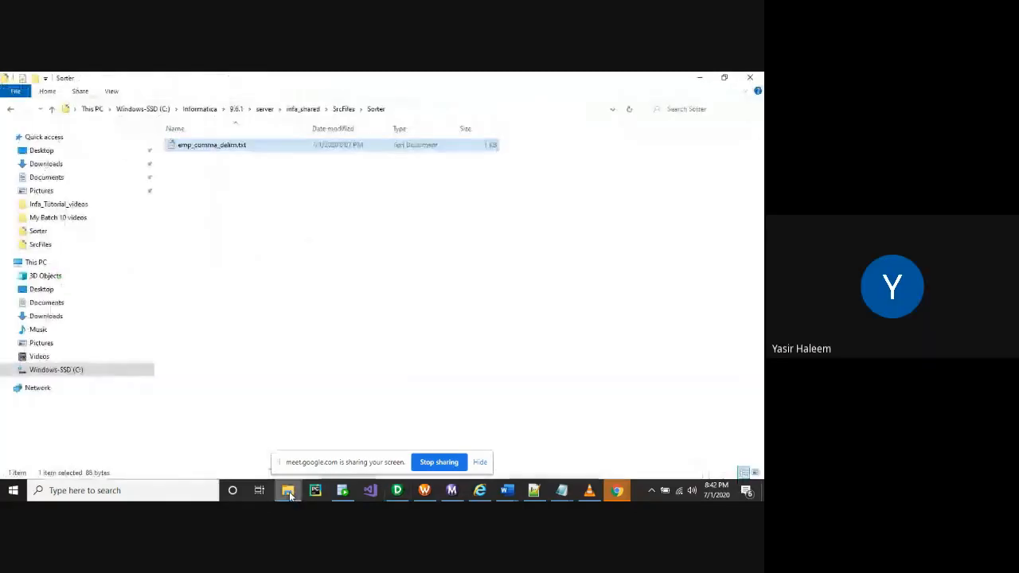
{"action": "double_click", "coordinate": [229, 149]}
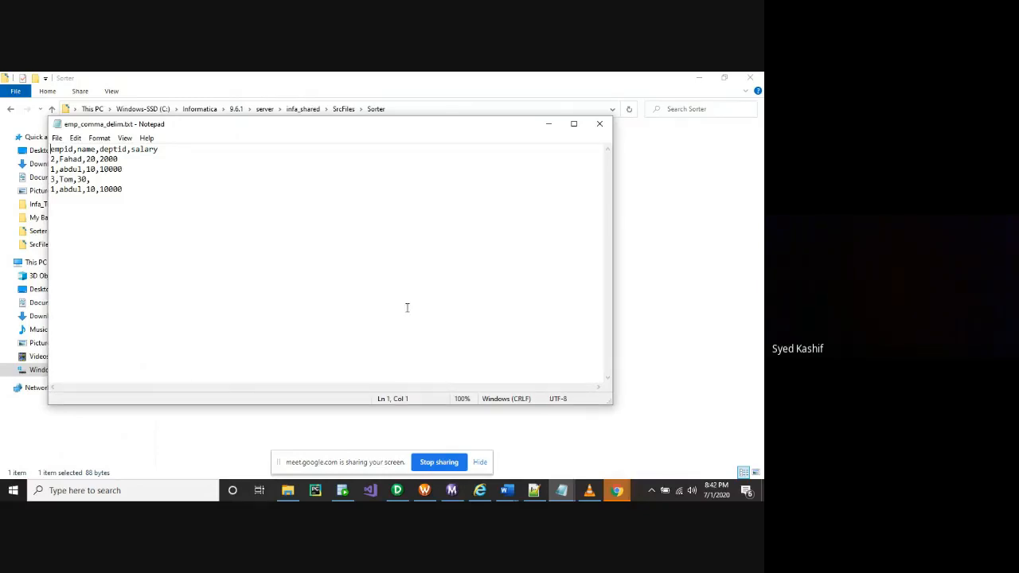
{"action": "left_click", "coordinate": [601, 126]}
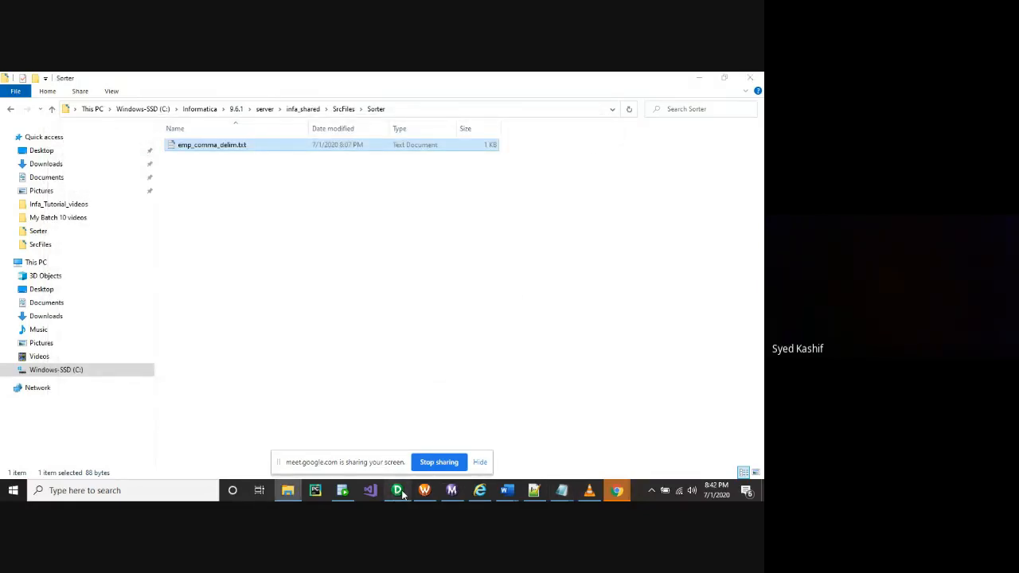
{"action": "left_click", "coordinate": [402, 493]}
Move the Source Qualifier beside the source definition
{"action": "left_click", "coordinate": [384, 231]}
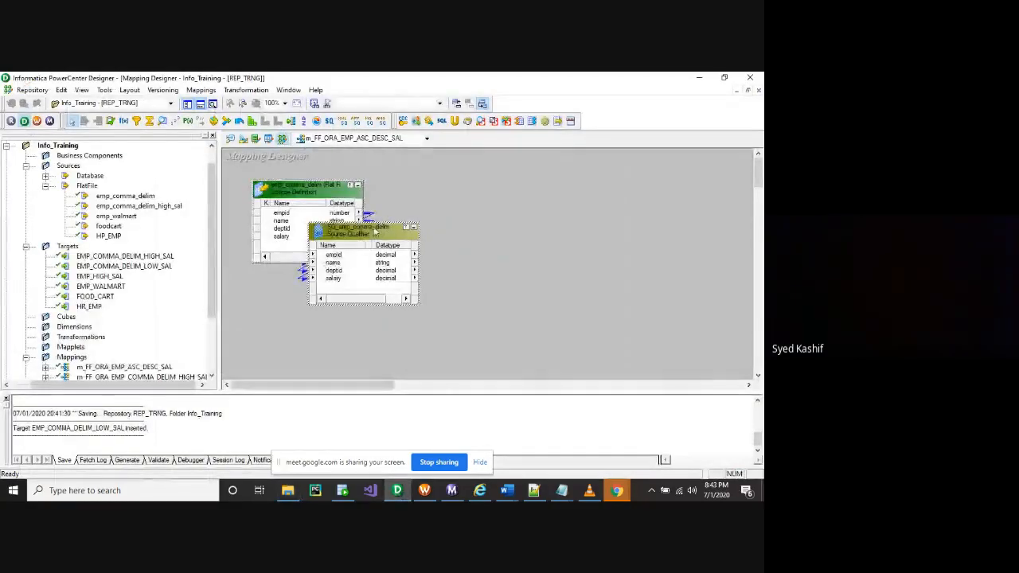
{"action": "left_click_drag", "start_coordinate": [385, 231], "coordinate": [470, 195]}
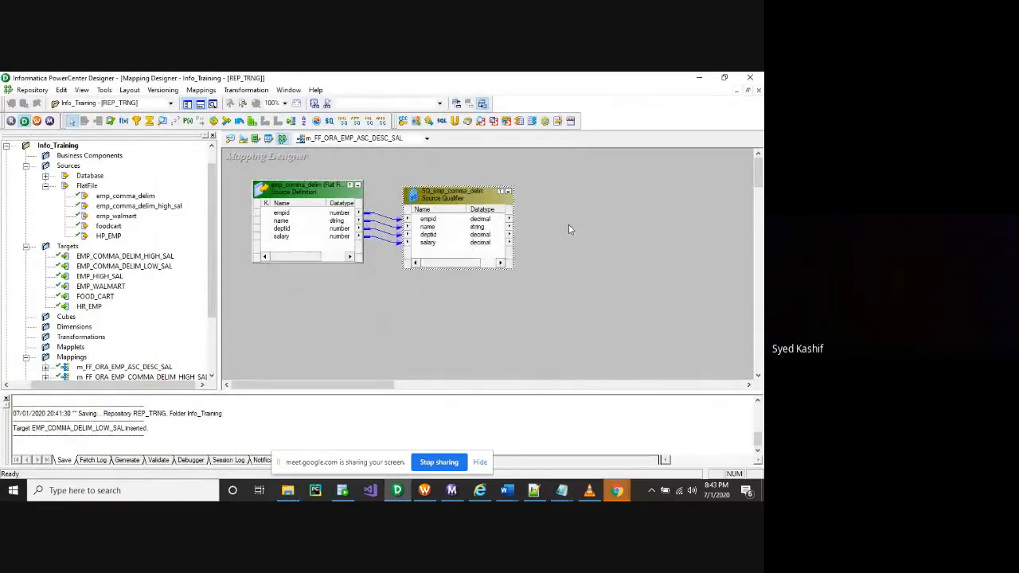
{"action": "left_click", "coordinate": [446, 319]}
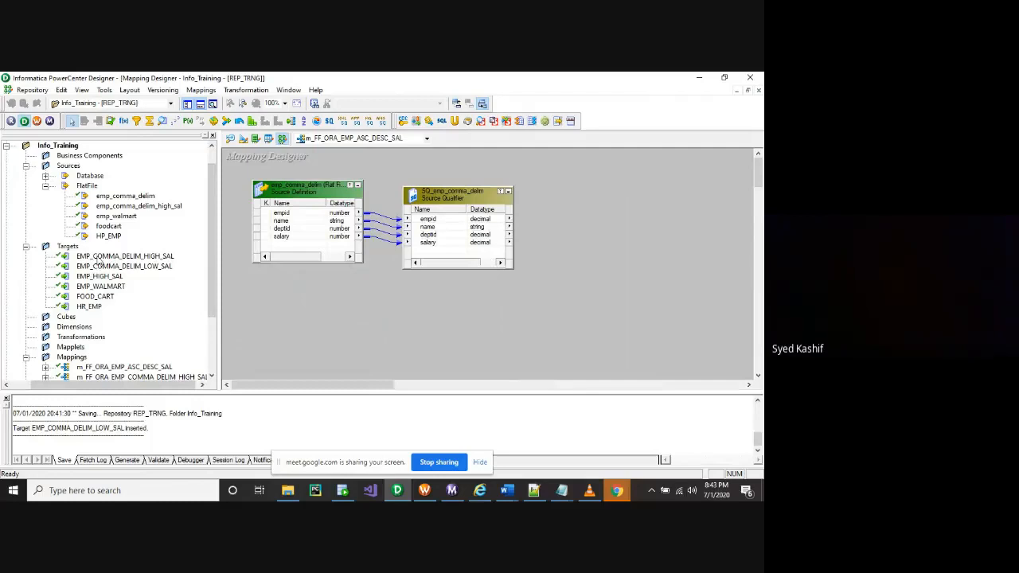
Drag the EMP_COMMA_DELIM_HIGH_SAL and EMP_COMMA_DELIM_LOW_SAL targets onto the canvas, low-salary below high-salary
{"action": "left_click", "coordinate": [101, 257]}
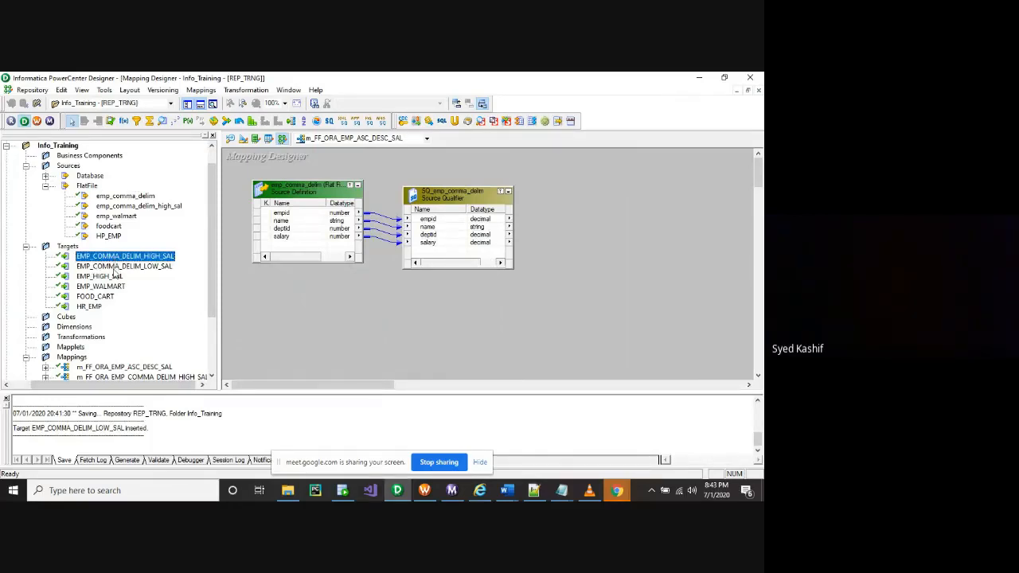
{"action": "left_click", "coordinate": [114, 268]}
{"action": "left_click", "coordinate": [118, 256]}
{"action": "left_click", "coordinate": [120, 263]}
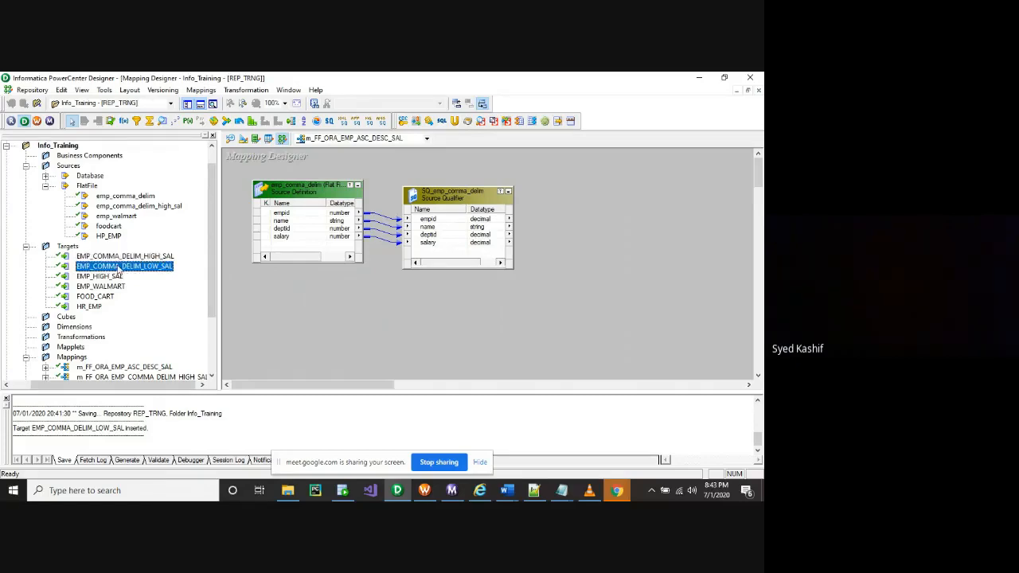
{"action": "left_click", "coordinate": [120, 257]}
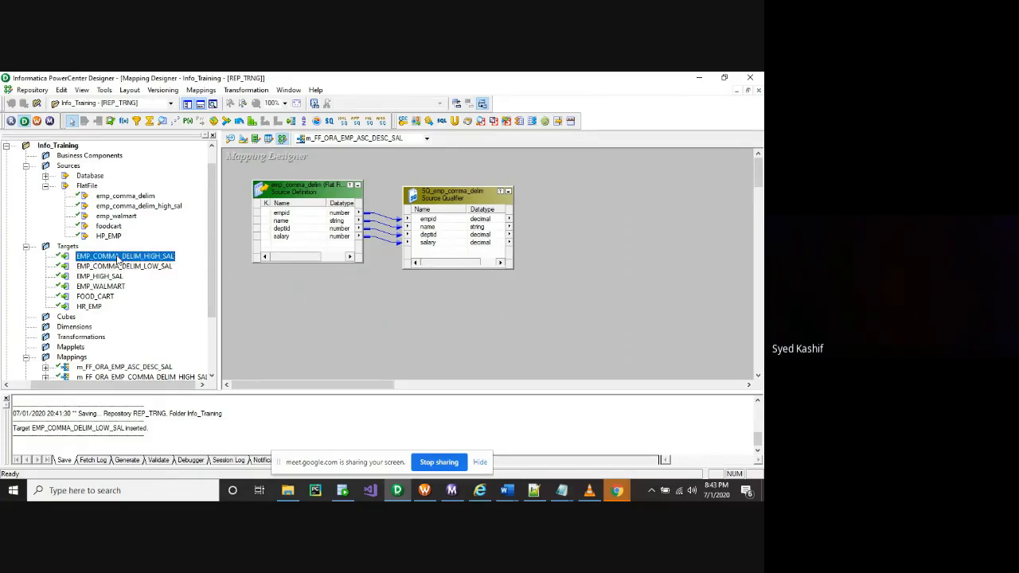
{"action": "left_click_drag", "start_coordinate": [118, 260], "coordinate": [614, 187]}
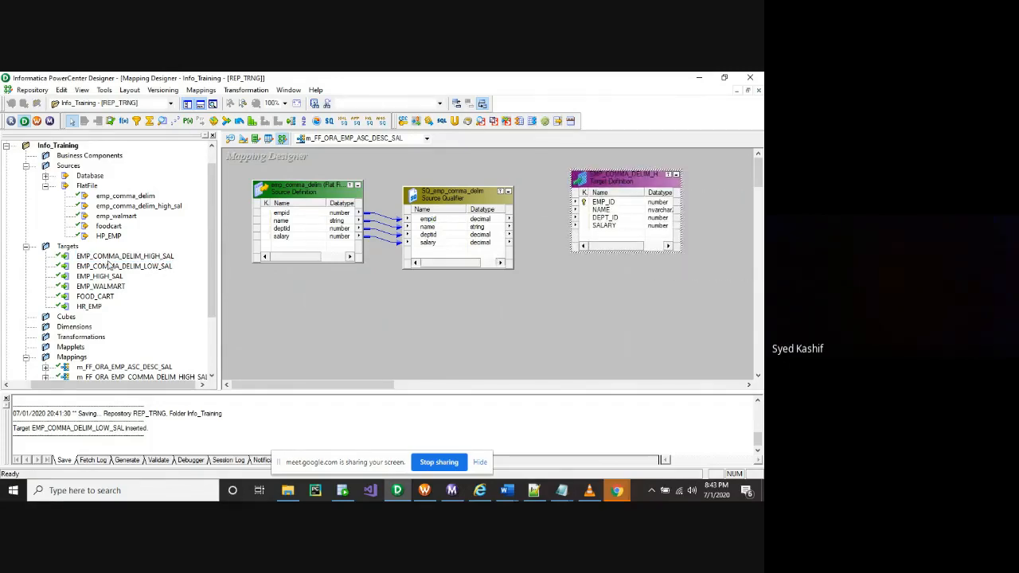
{"action": "left_click_drag", "start_coordinate": [118, 266], "coordinate": [467, 315]}
{"action": "left_click_drag", "start_coordinate": [599, 307], "coordinate": [610, 282]}
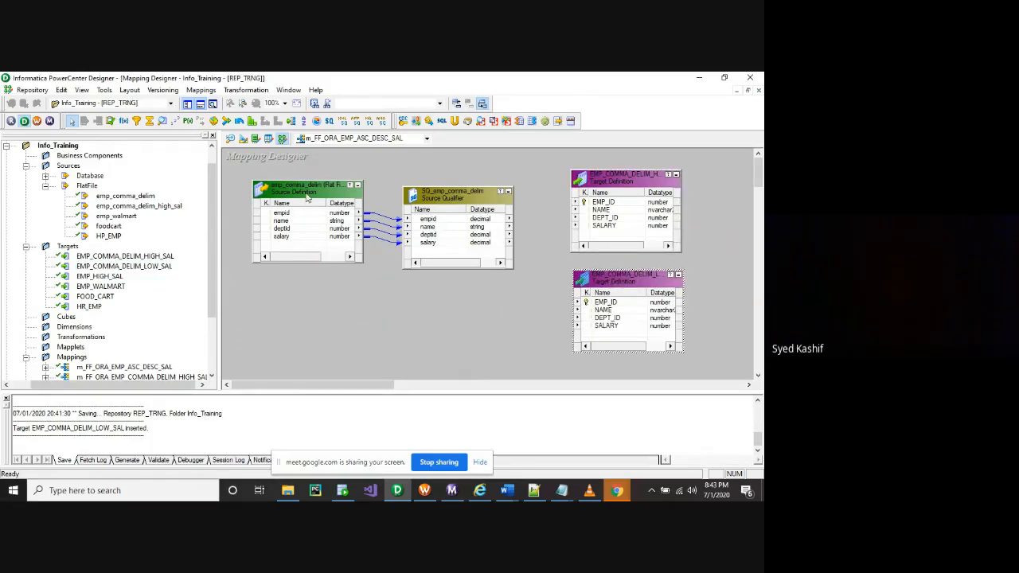
Shift the source definition slightly down and hide the Navigator to widen the workspace
{"action": "left_click_drag", "start_coordinate": [306, 202], "coordinate": [299, 223]}
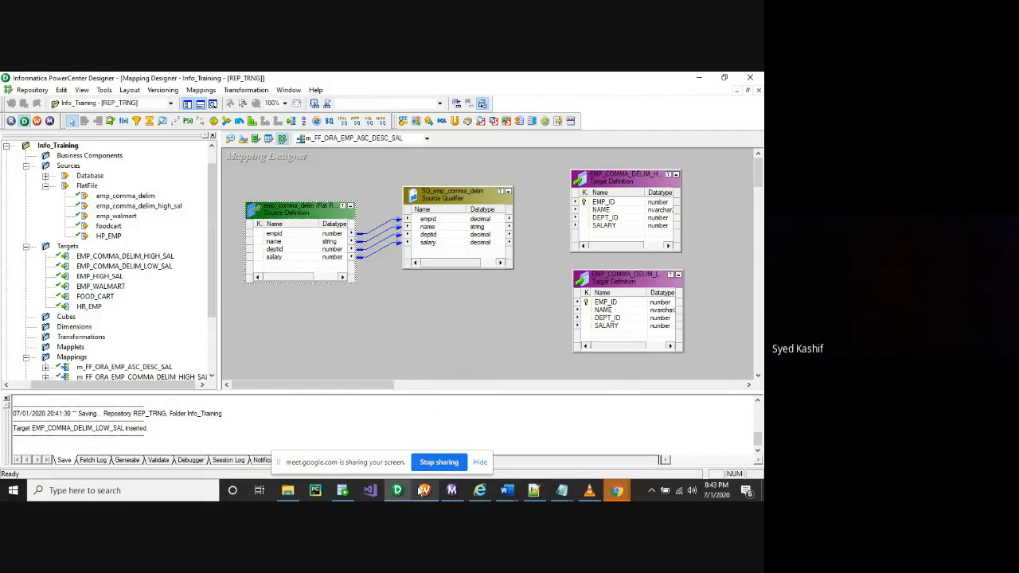
{"action": "mouse_move", "coordinate": [415, 493]}
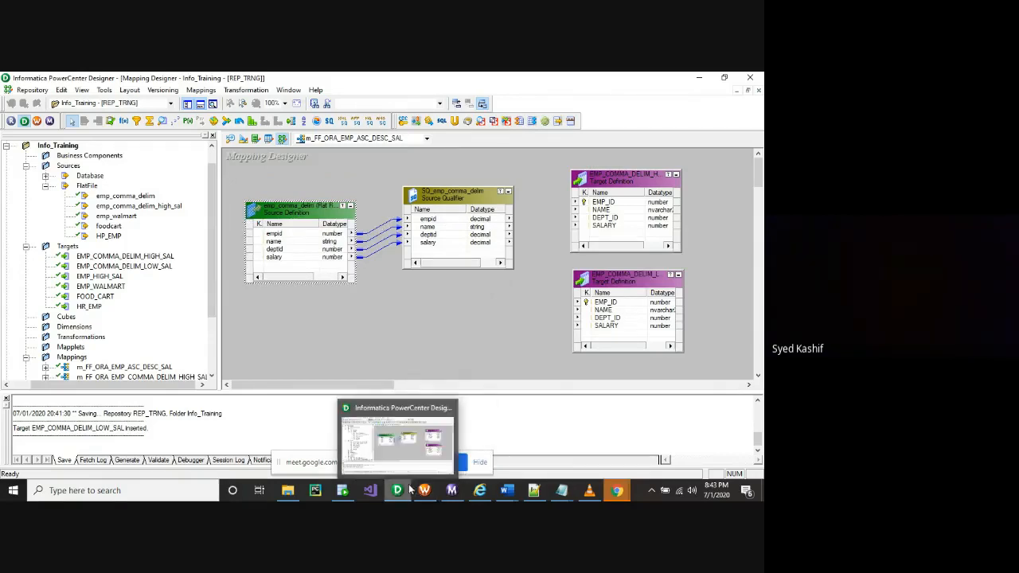
{"action": "left_click", "coordinate": [213, 137]}
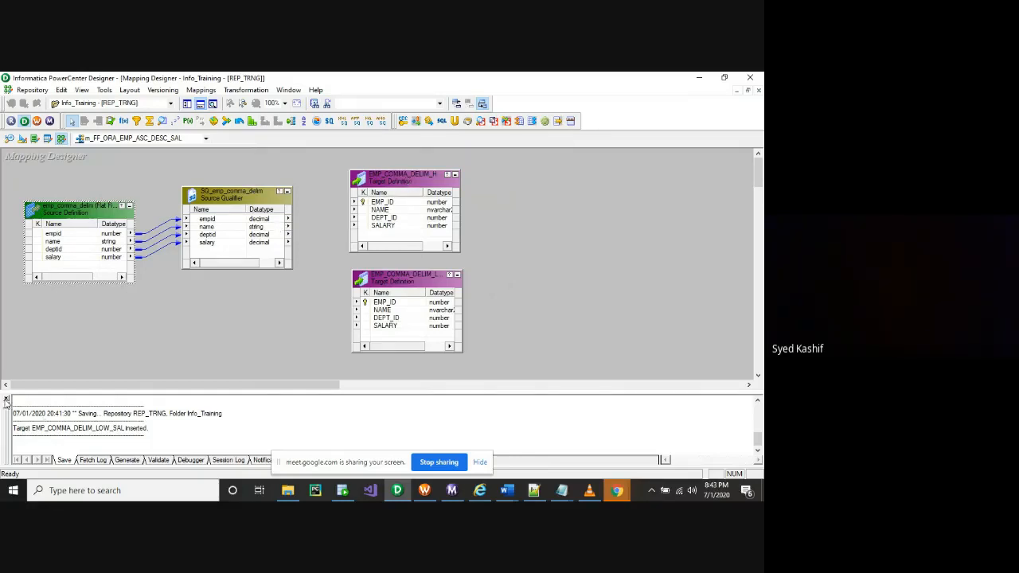
Save the mapping, give the workspace more height and iconize the source definition
{"action": "key", "text": "ctrl+s"}
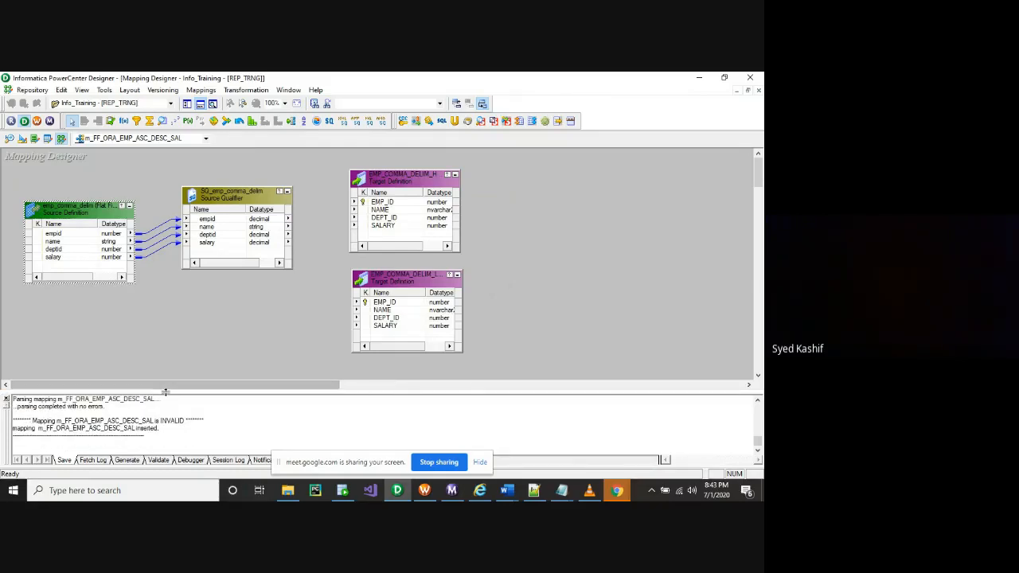
{"action": "left_click_drag", "start_coordinate": [165, 393], "coordinate": [167, 434]}
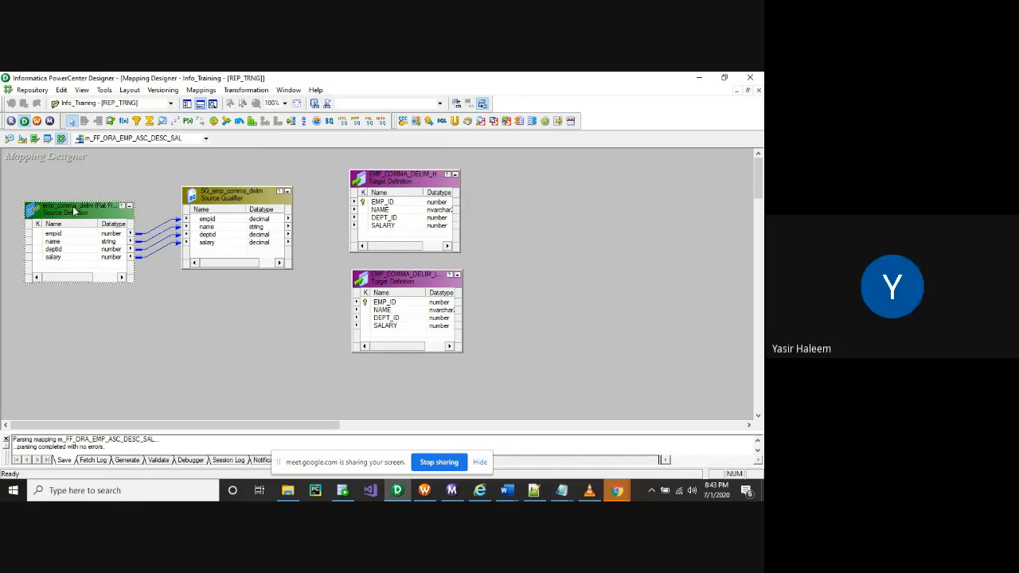
{"action": "left_click", "coordinate": [129, 206]}
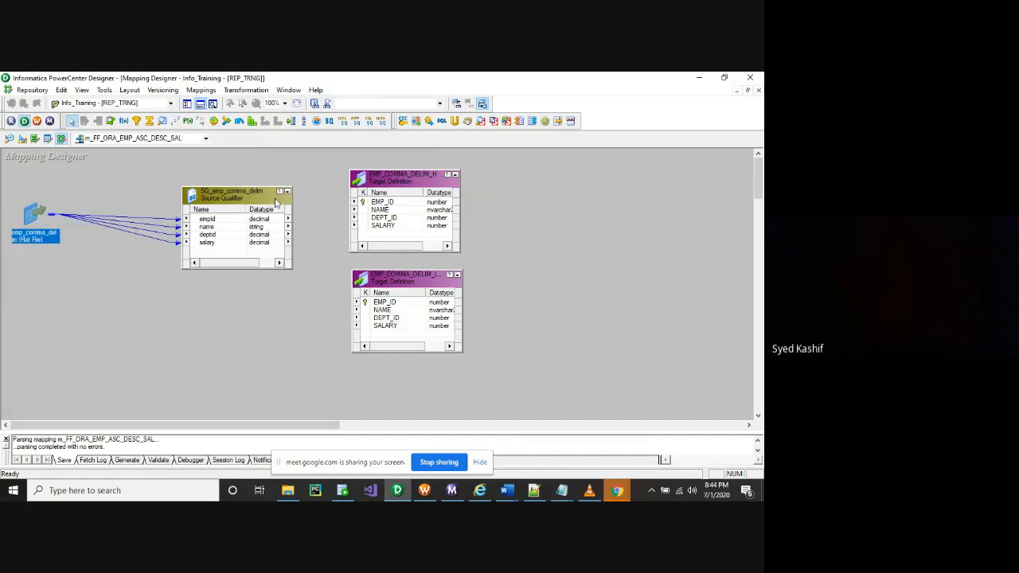
Move the Source Qualifier and both salary targets left, closer together
{"action": "left_click_drag", "start_coordinate": [247, 203], "coordinate": [154, 195]}
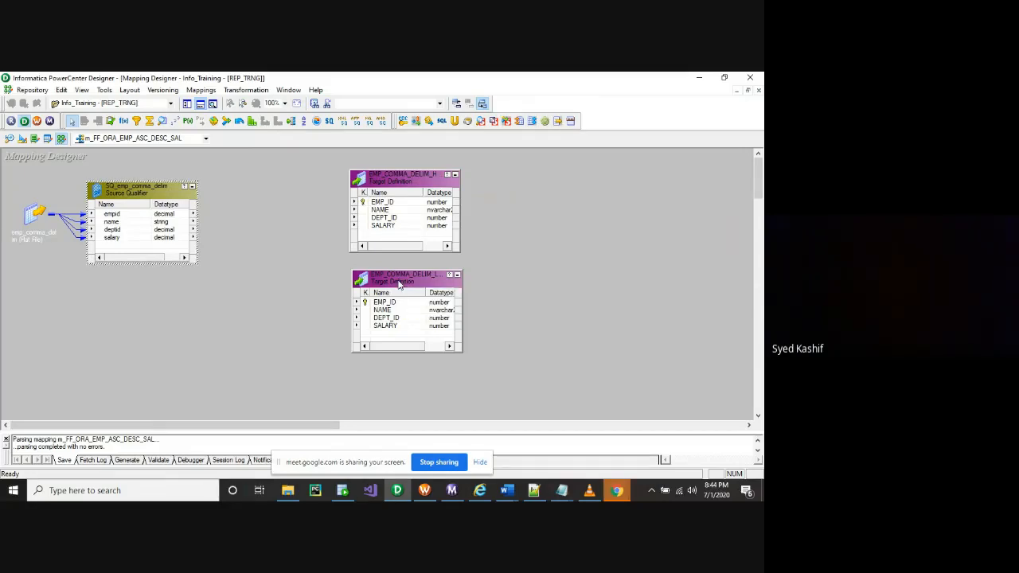
{"action": "left_click_drag", "start_coordinate": [401, 284], "coordinate": [315, 308]}
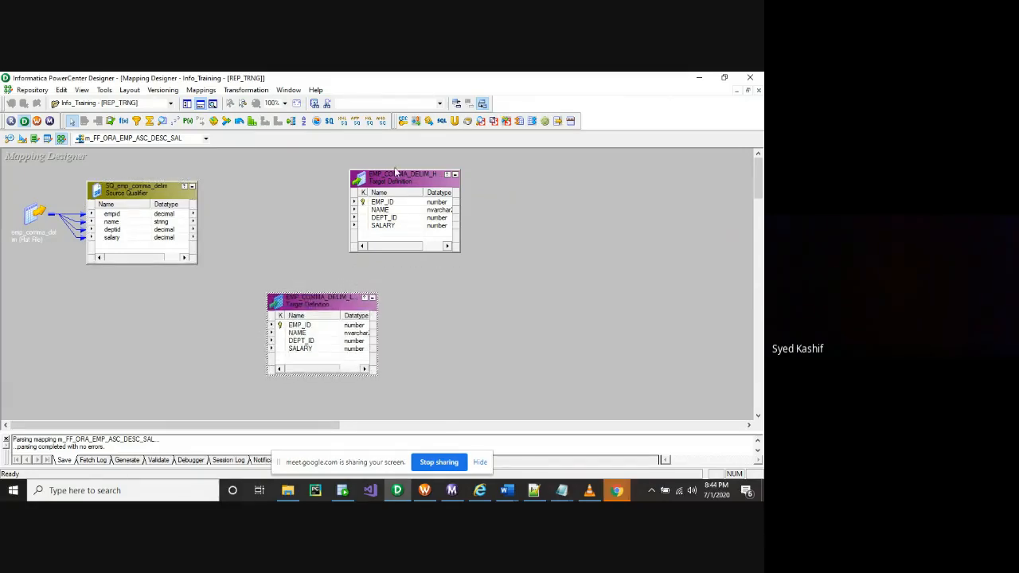
{"action": "left_click_drag", "start_coordinate": [385, 182], "coordinate": [297, 179]}
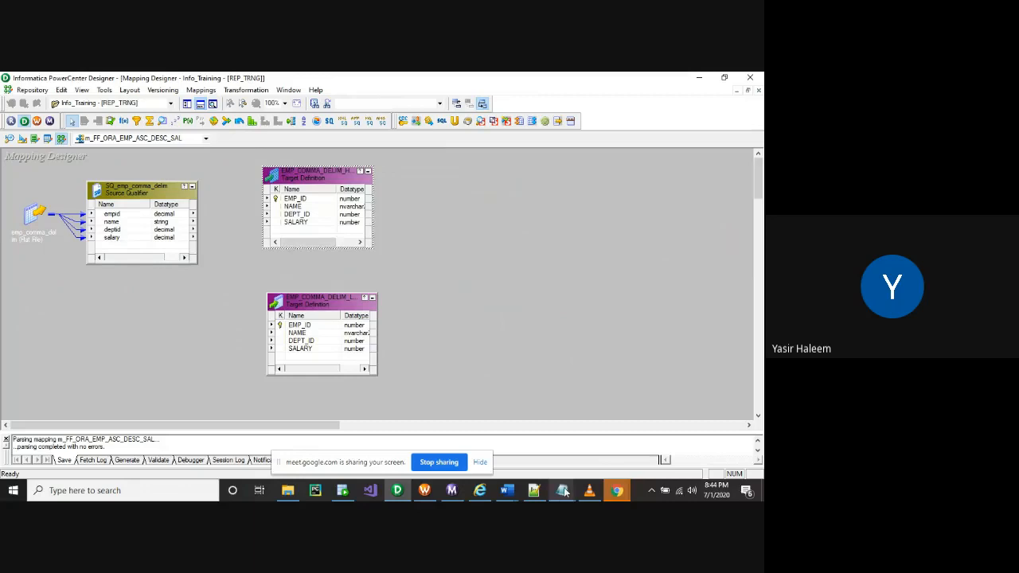
Review the load-order requirements in the Notepad++ task notes, then return to Designer
{"action": "left_click", "coordinate": [535, 491]}
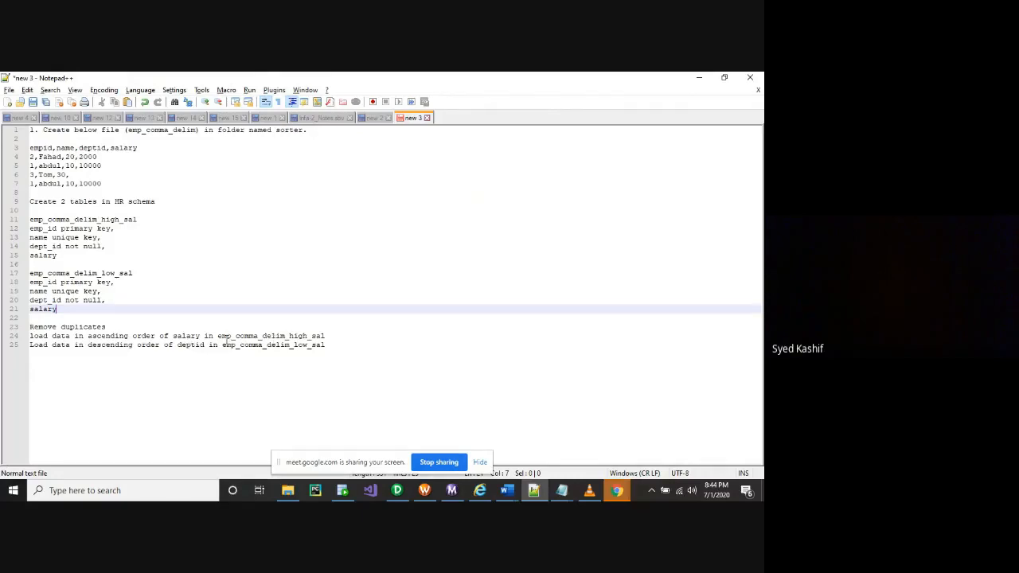
{"action": "left_click_drag", "start_coordinate": [35, 338], "coordinate": [222, 345]}
{"action": "left_click", "coordinate": [106, 359]}
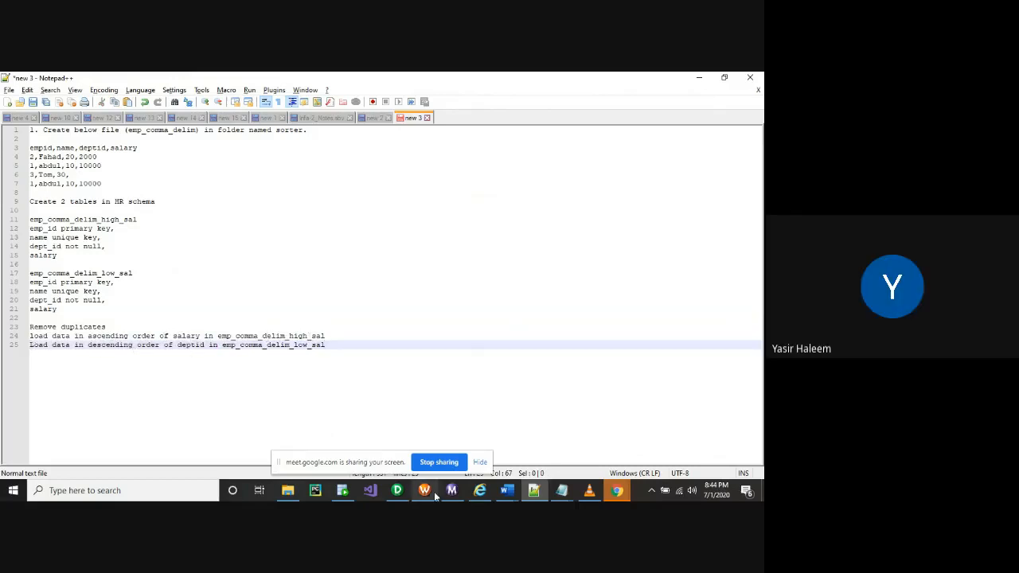
{"action": "left_click", "coordinate": [397, 491]}
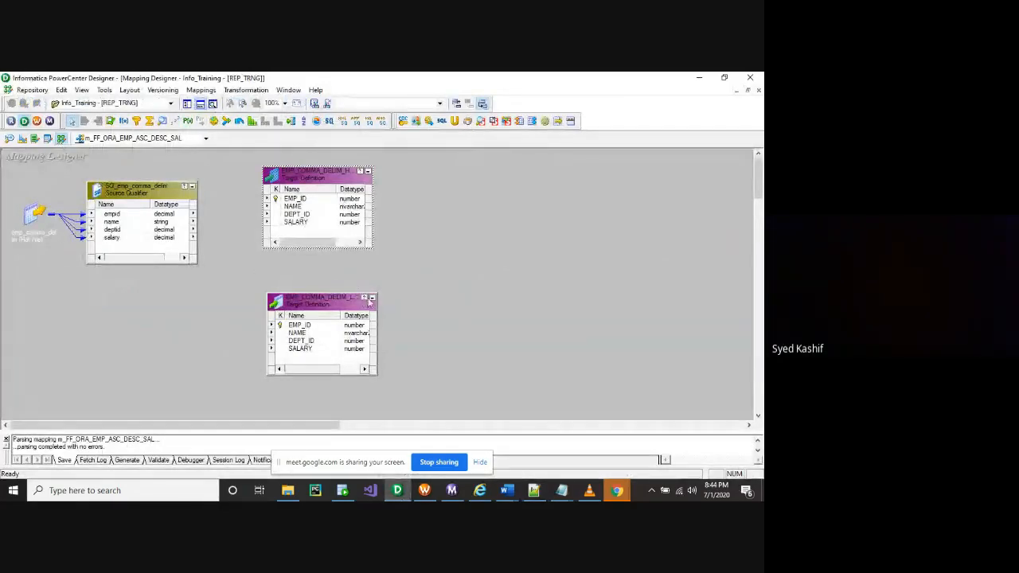
Iconize the LOW_SAL target and widen the HIGH_SAL target so column lengths show
{"action": "left_click", "coordinate": [371, 297]}
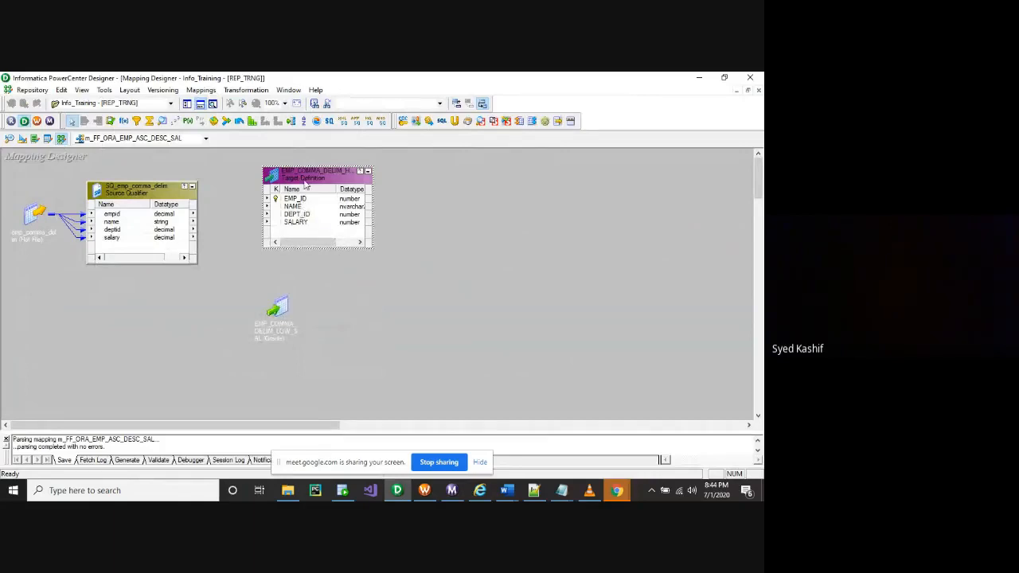
{"action": "left_click_drag", "start_coordinate": [309, 177], "coordinate": [309, 185]}
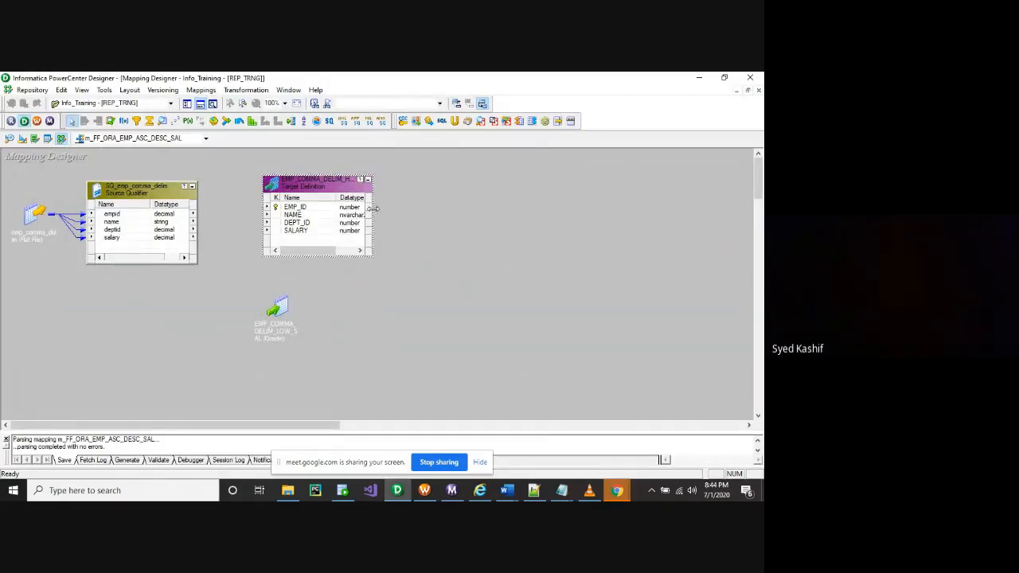
{"action": "left_click_drag", "start_coordinate": [372, 209], "coordinate": [428, 207]}
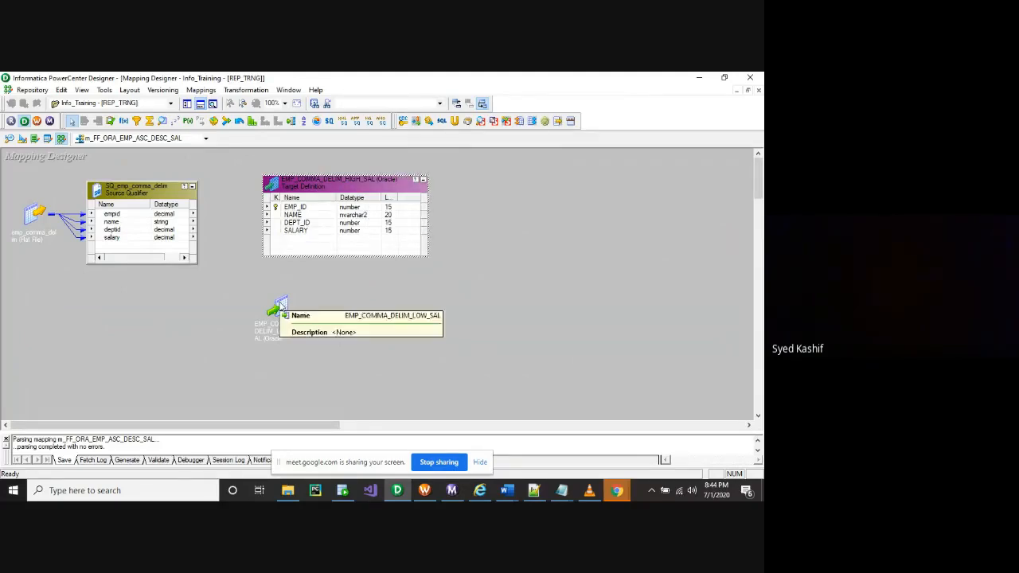
Inspect the HIGH_SAL target's SALARY column options, then bring up the Transformation menu
{"action": "left_click", "coordinate": [304, 231]}
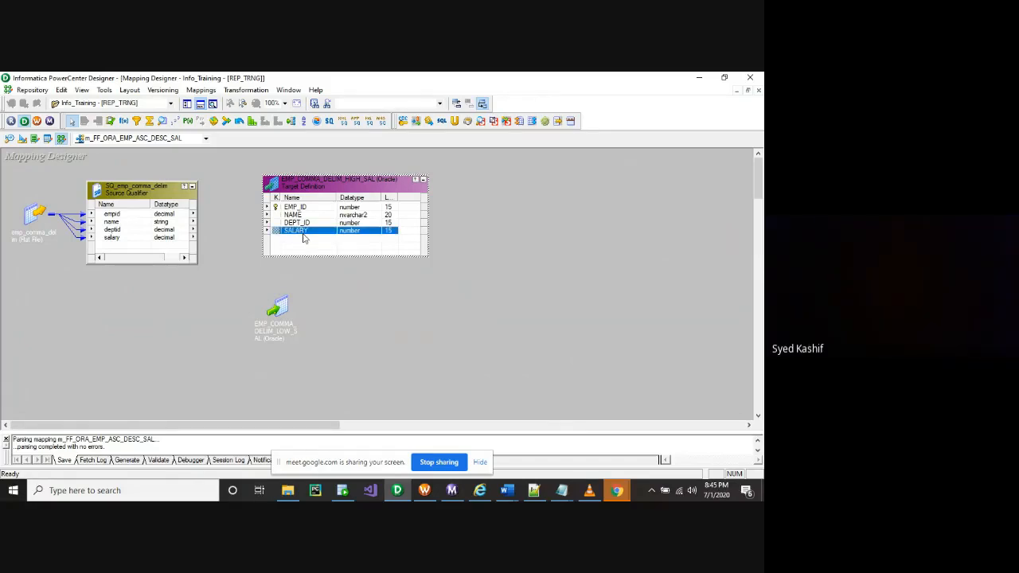
{"action": "right_click", "coordinate": [303, 238]}
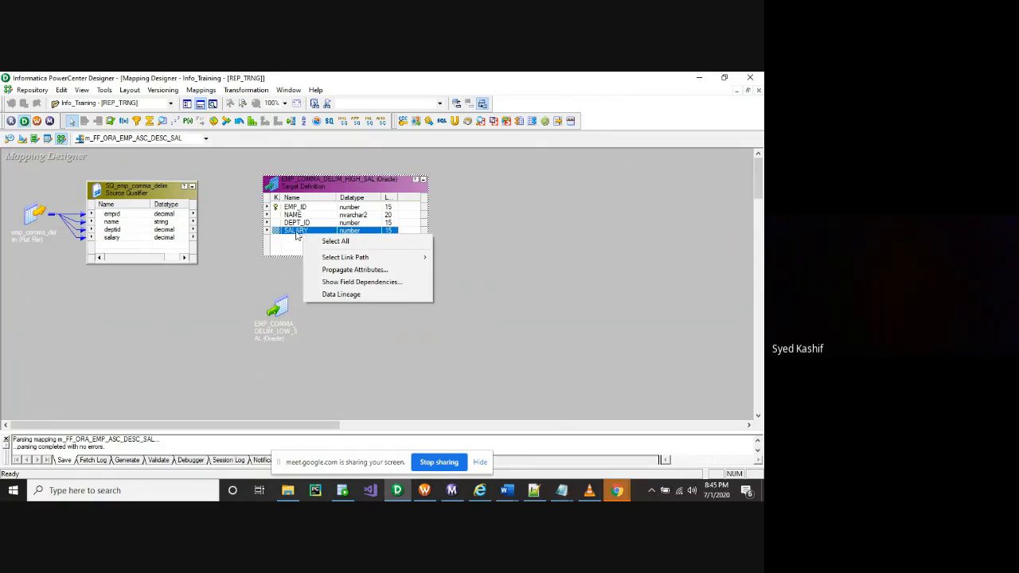
{"action": "left_click", "coordinate": [299, 235]}
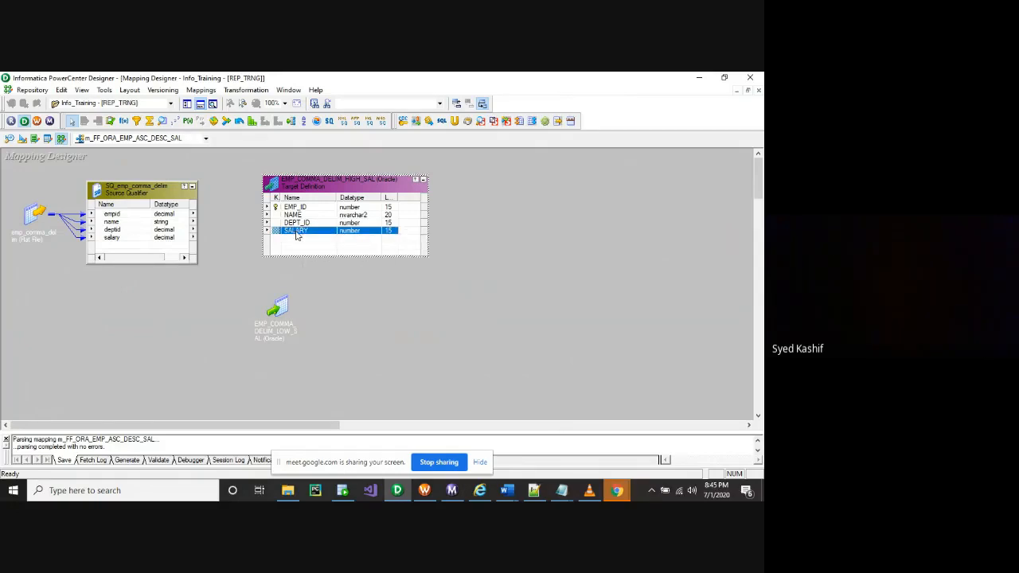
{"action": "left_click", "coordinate": [406, 232]}
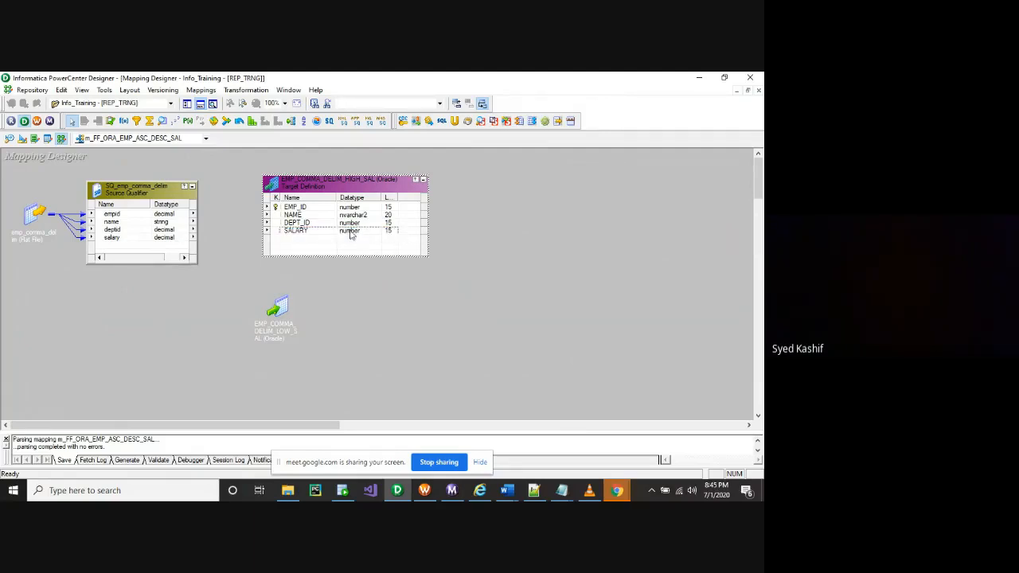
{"action": "left_click", "coordinate": [317, 235]}
{"action": "right_click", "coordinate": [317, 235]}
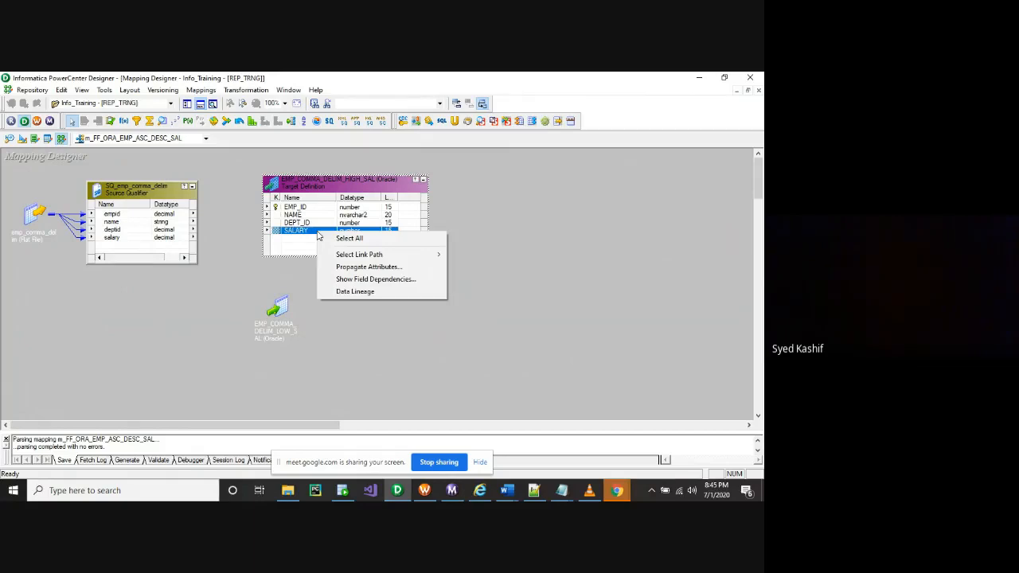
{"action": "left_click", "coordinate": [286, 276]}
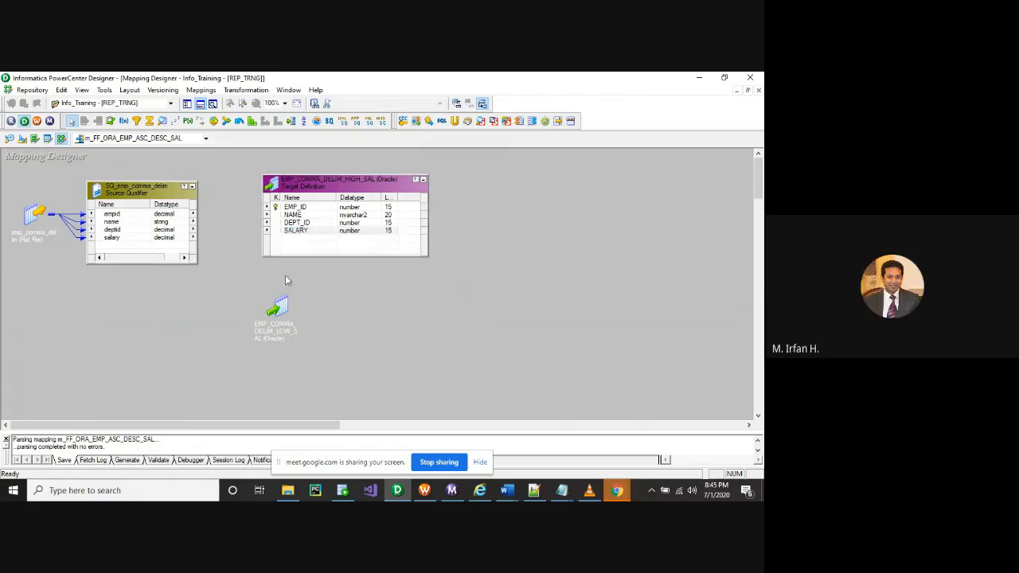
{"action": "left_click", "coordinate": [246, 90]}
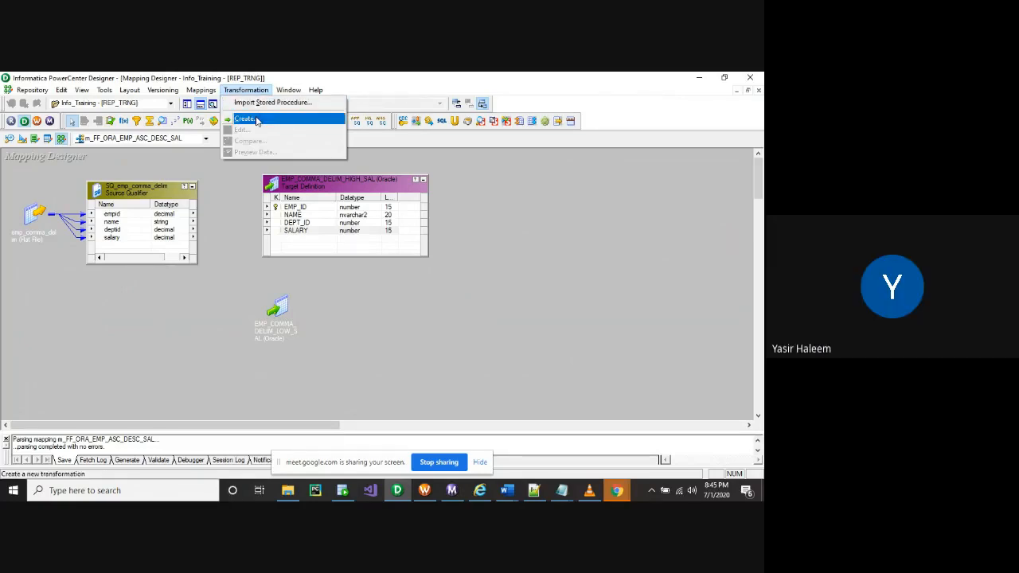
Drop a new Sorter transformation and place it between the Source Qualifier and HIGH_SAL target
{"action": "left_click", "coordinate": [224, 199]}
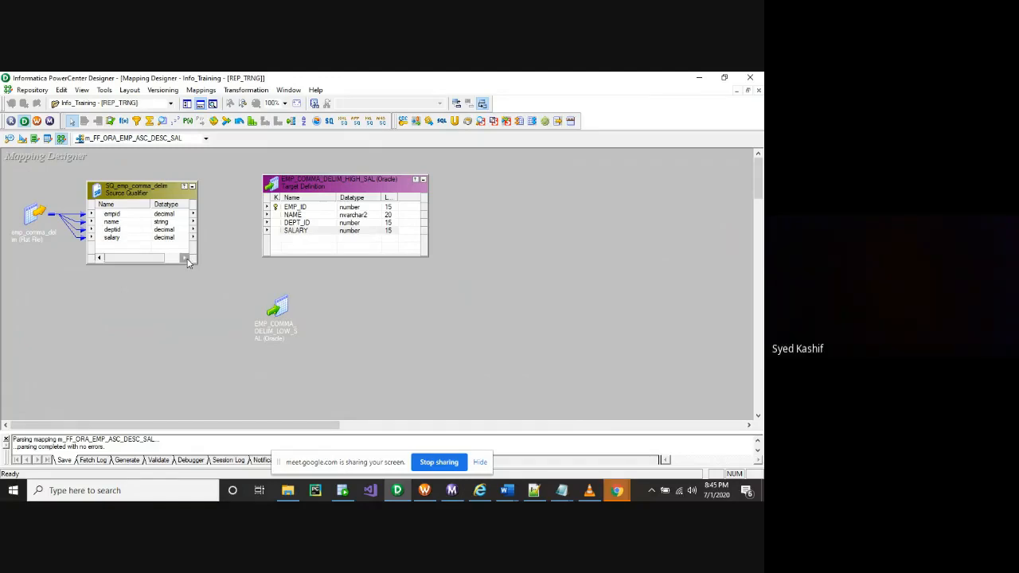
{"action": "left_click", "coordinate": [303, 125]}
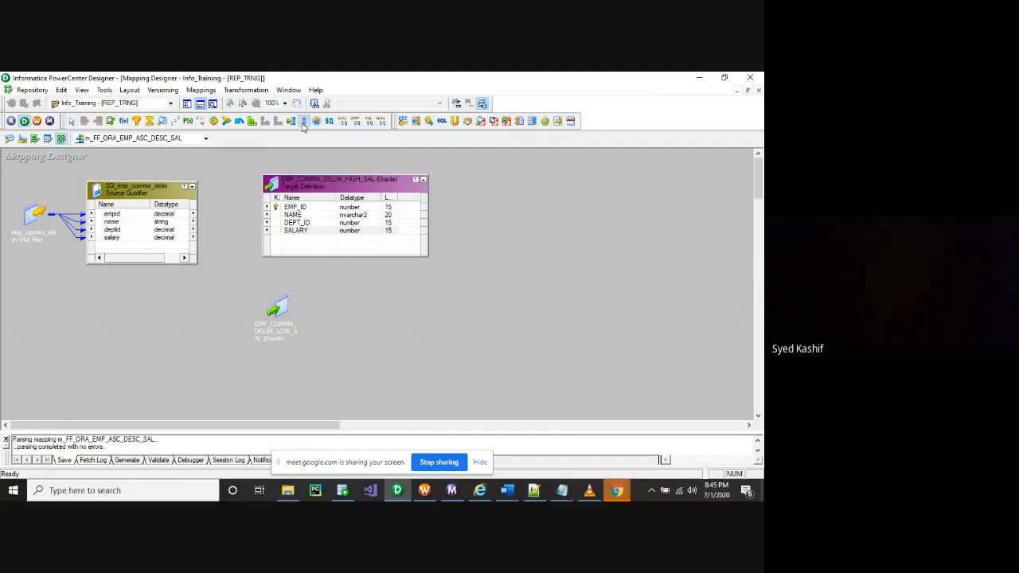
{"action": "left_click", "coordinate": [306, 231]}
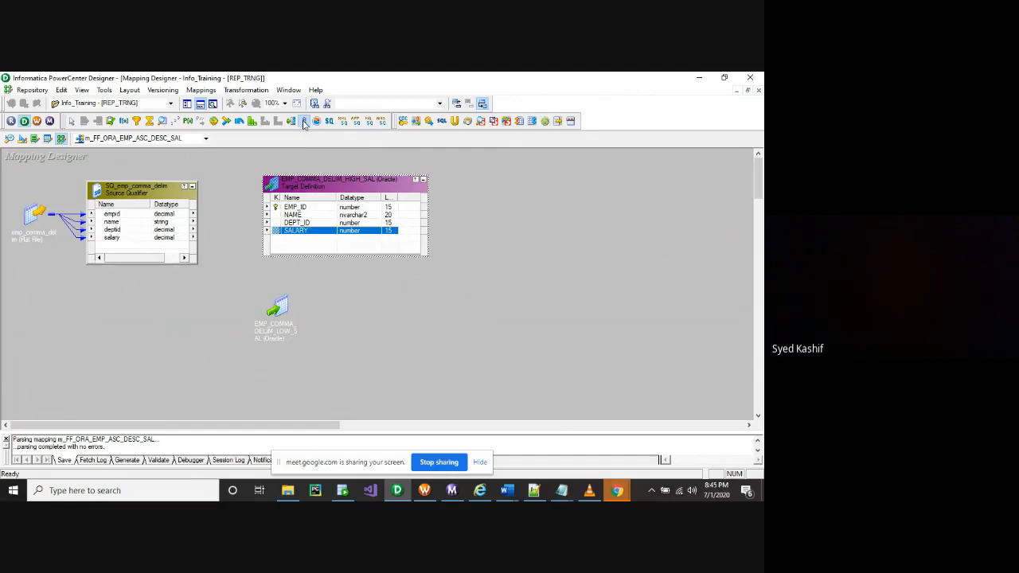
{"action": "left_click", "coordinate": [303, 123]}
{"action": "left_click", "coordinate": [235, 224]}
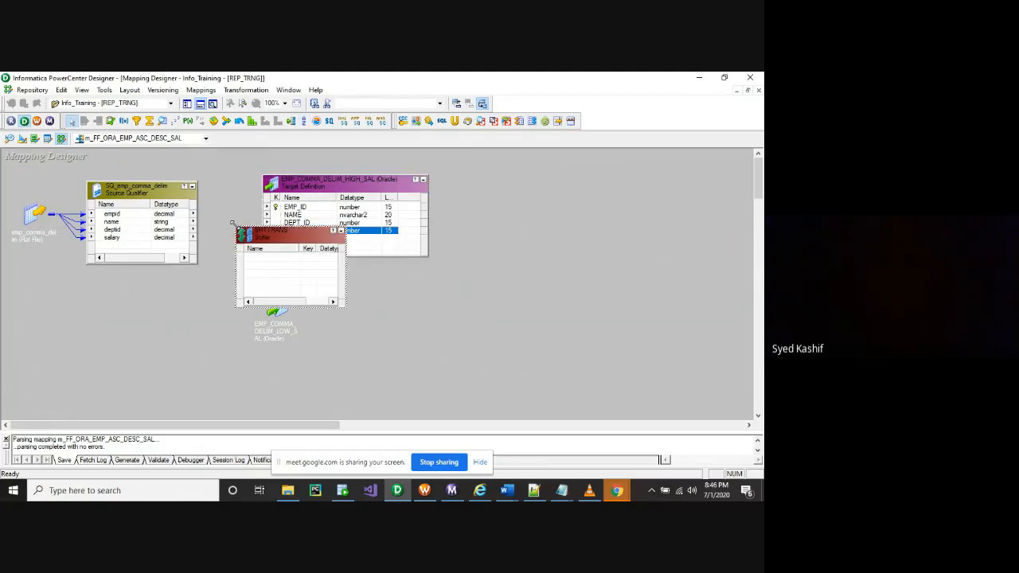
{"action": "left_click_drag", "start_coordinate": [332, 188], "coordinate": [468, 194]}
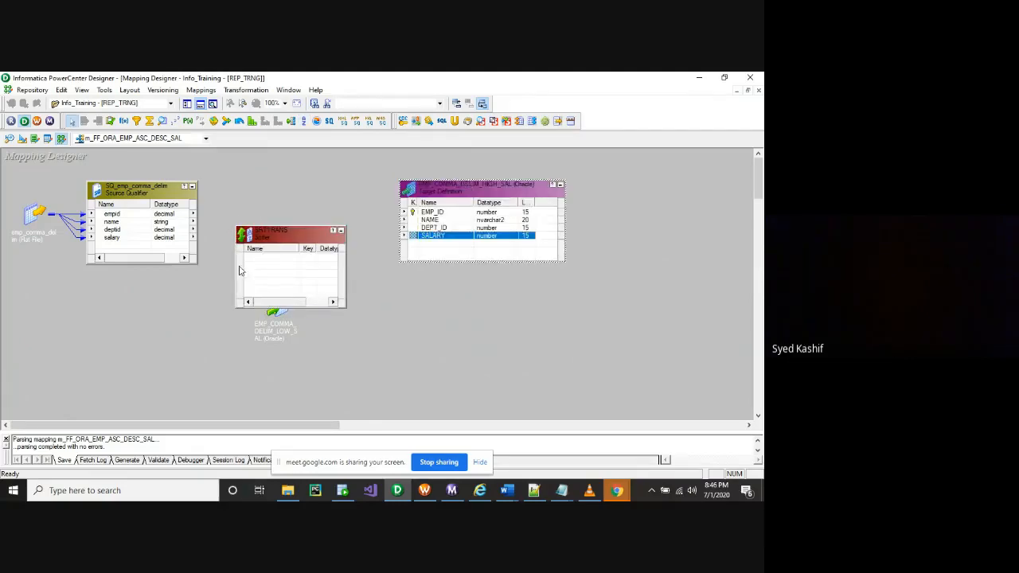
{"action": "left_click_drag", "start_coordinate": [282, 228], "coordinate": [284, 182]}
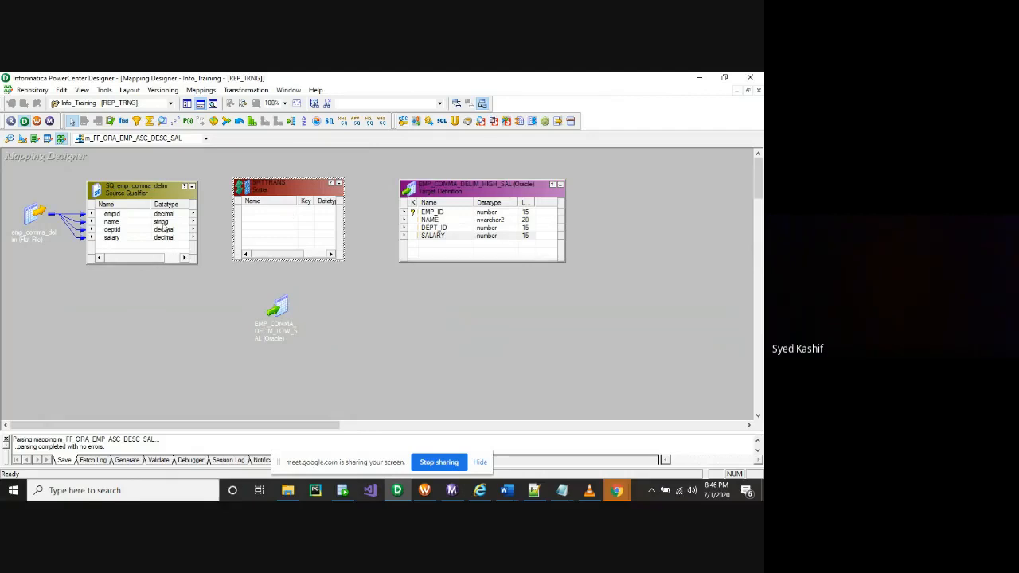
Link all four Source Qualifier ports into the Sorter, then iconize the Source Qualifier
{"action": "left_click", "coordinate": [131, 215]}
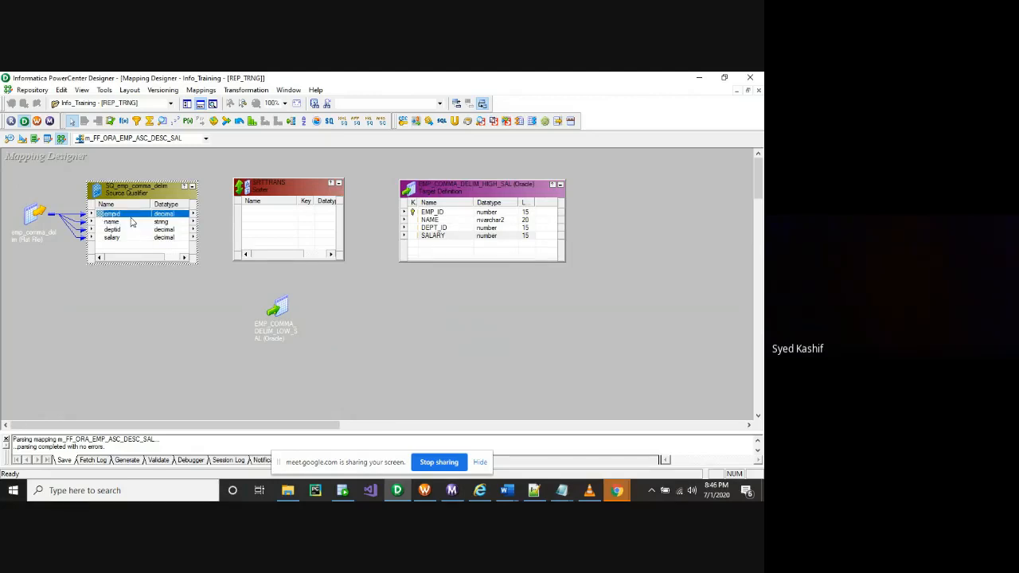
{"action": "right_click", "coordinate": [131, 218]}
{"action": "left_click", "coordinate": [148, 227]}
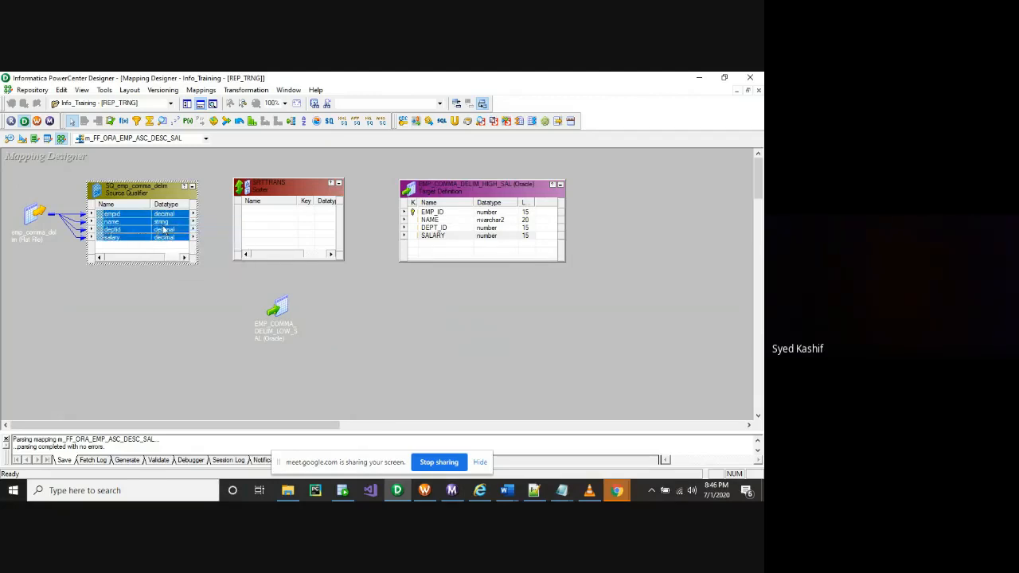
{"action": "left_click_drag", "start_coordinate": [164, 229], "coordinate": [256, 210]}
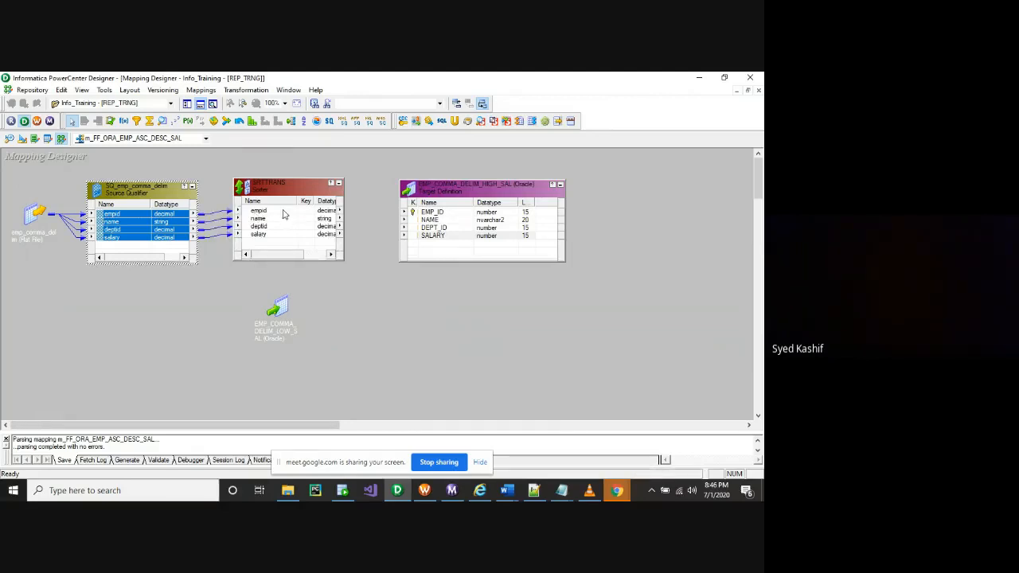
{"action": "left_click", "coordinate": [281, 212]}
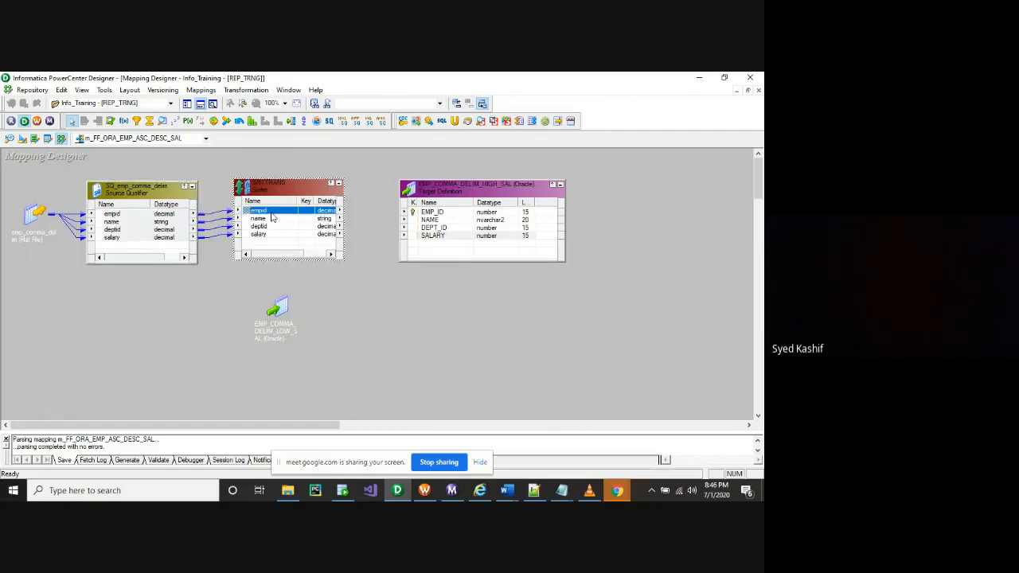
{"action": "left_click", "coordinate": [195, 184]}
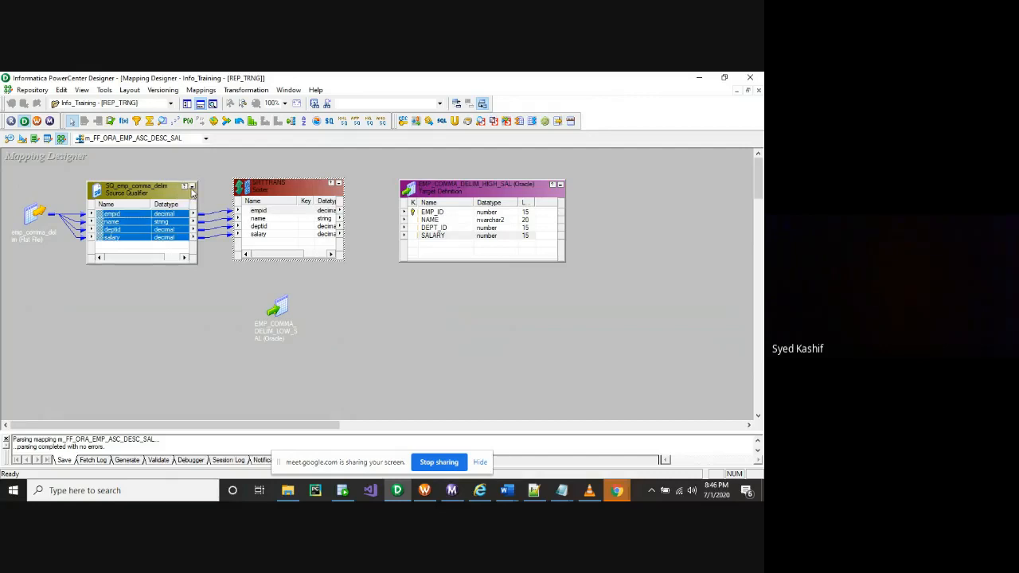
{"action": "left_click", "coordinate": [192, 187]}
Link all four Sorter ports to the EMP_COMMA_DELIM_HIGH_SAL target and iconize the target
{"action": "left_click", "coordinate": [271, 212]}
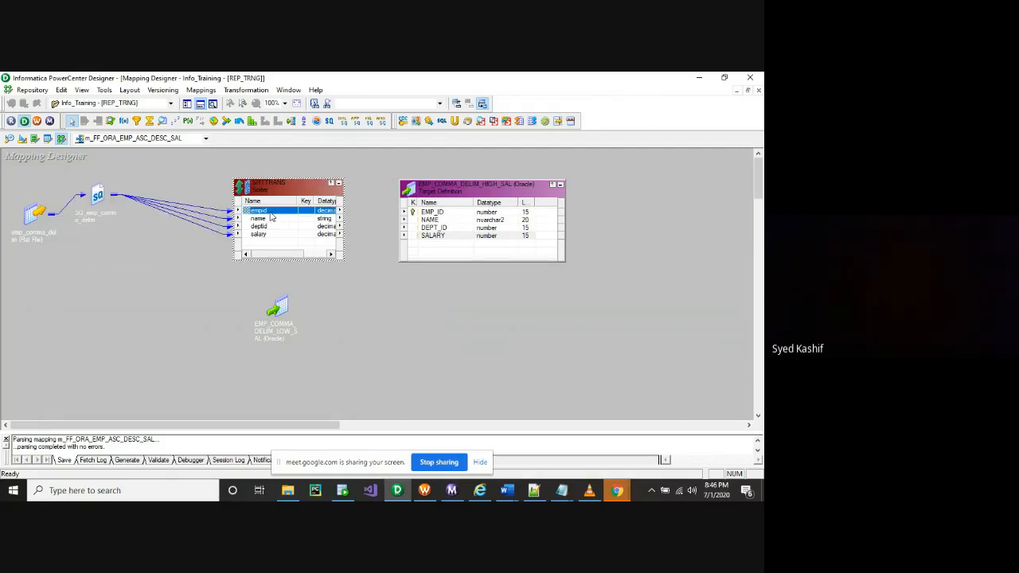
{"action": "right_click", "coordinate": [270, 215]}
{"action": "left_click", "coordinate": [290, 220]}
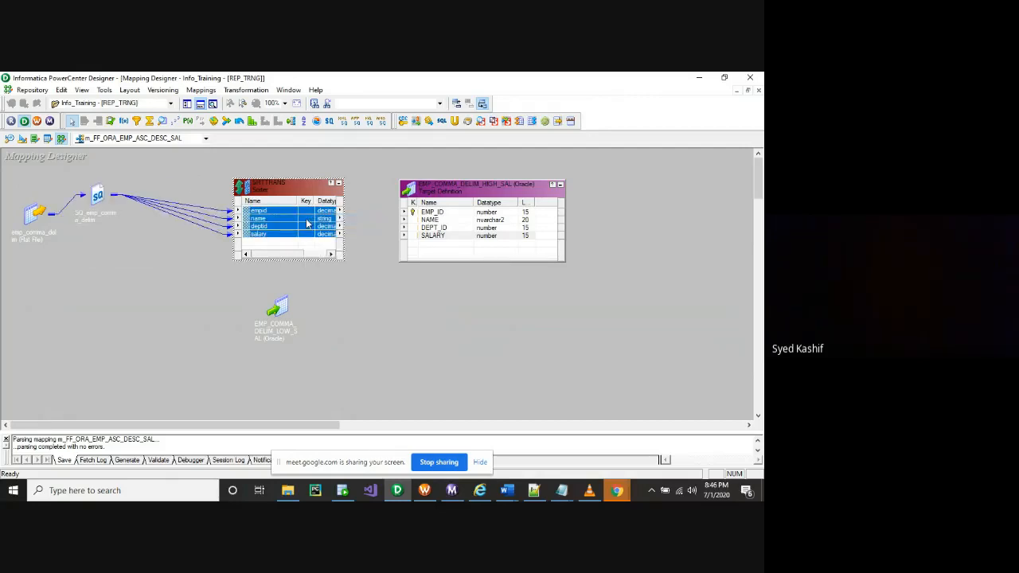
{"action": "left_click_drag", "start_coordinate": [307, 220], "coordinate": [434, 214]}
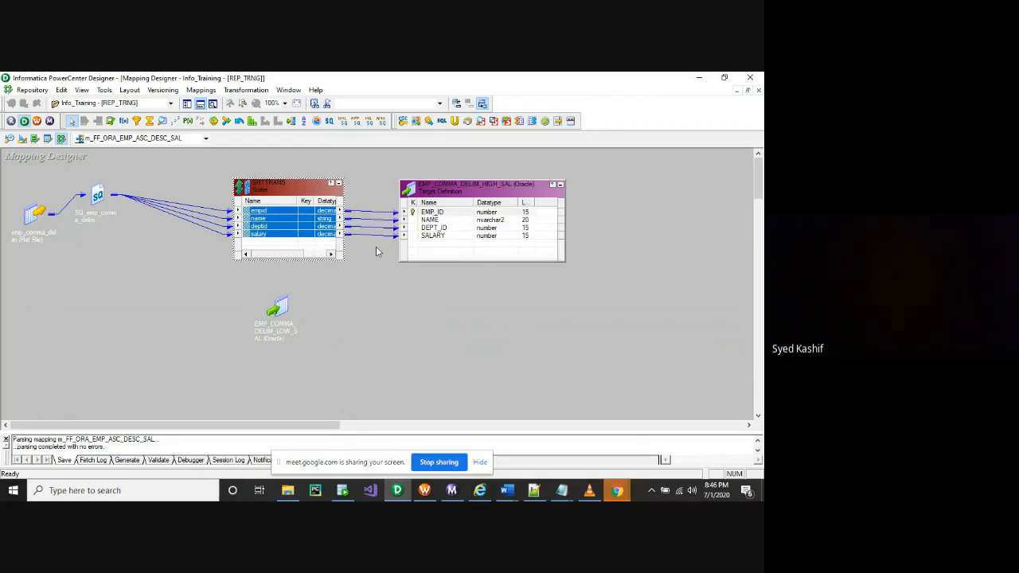
{"action": "left_click", "coordinate": [367, 284]}
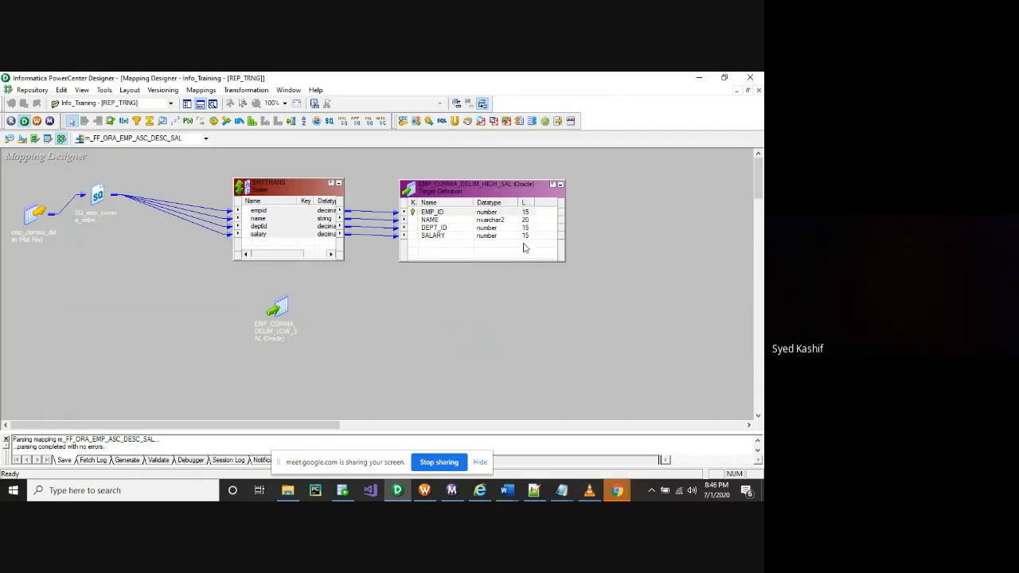
{"action": "left_click", "coordinate": [436, 236]}
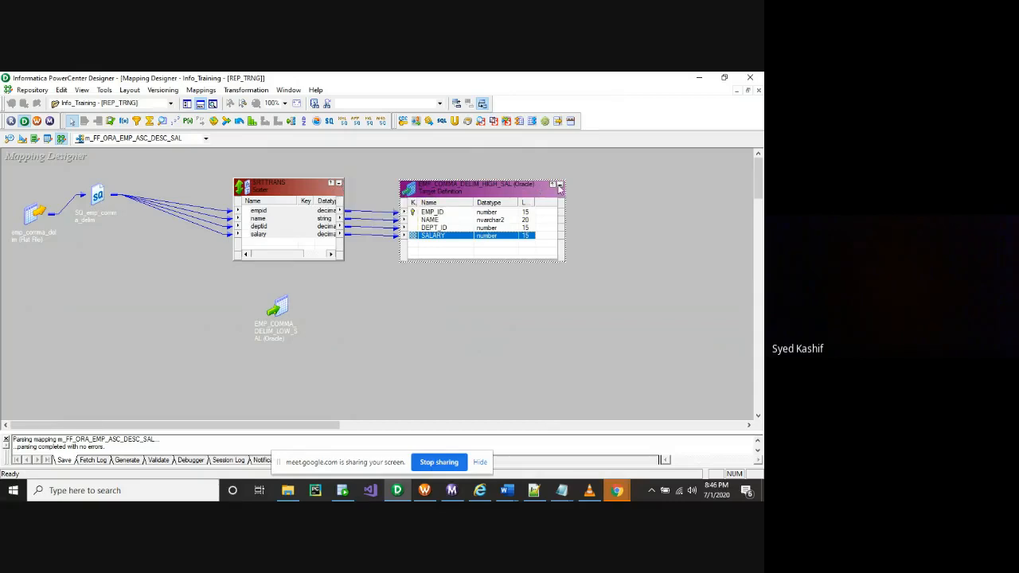
{"action": "left_click", "coordinate": [560, 187]}
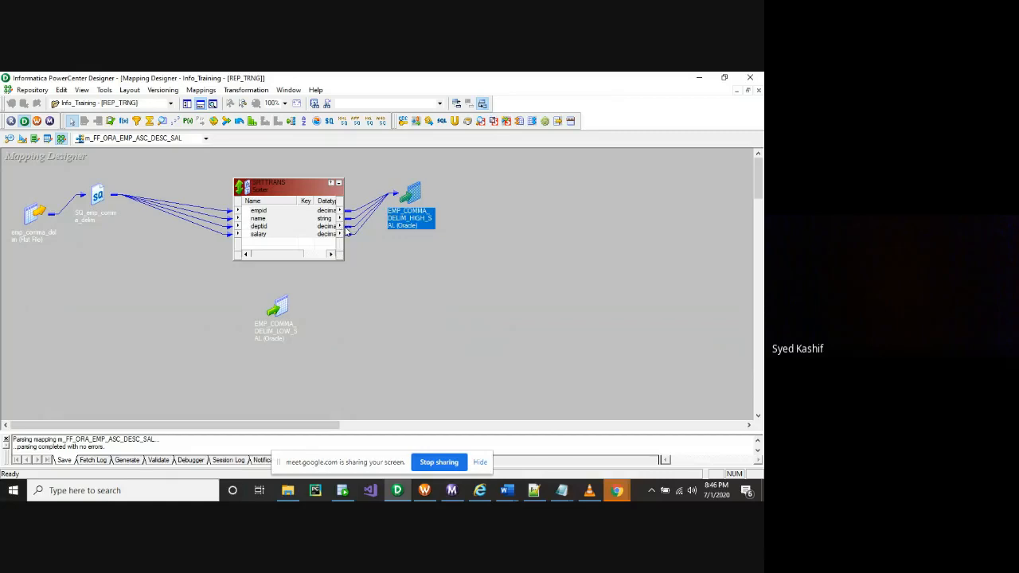
Widen the Sorter to show its columns and move the HIGH_SAL target further right
{"action": "left_click_drag", "start_coordinate": [344, 230], "coordinate": [379, 230]}
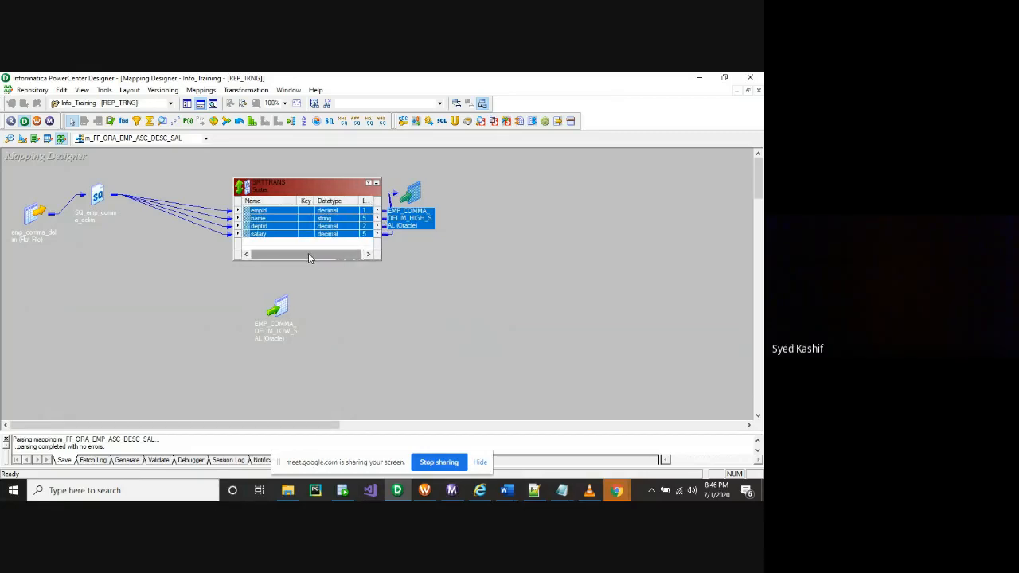
{"action": "left_click", "coordinate": [285, 236]}
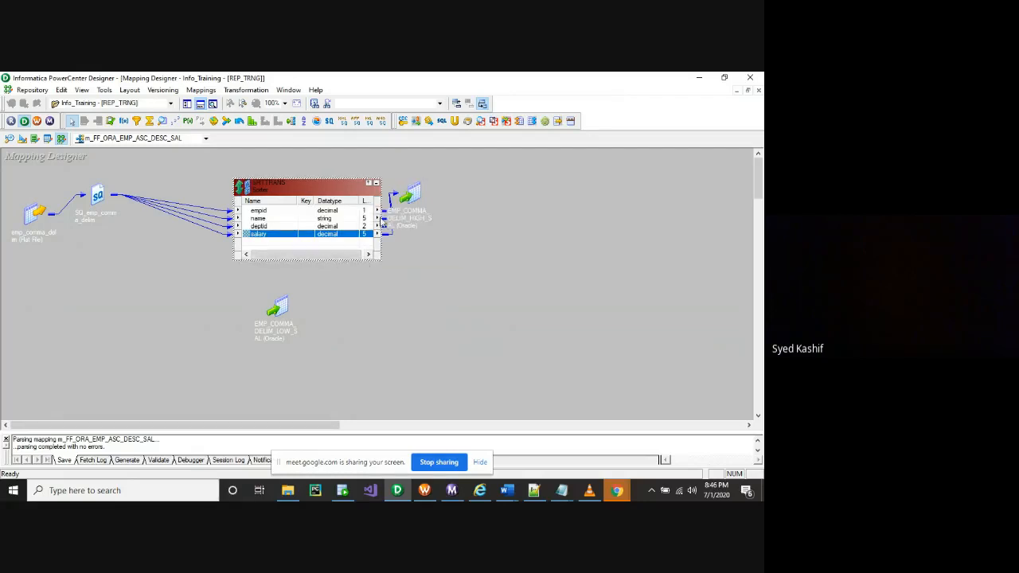
{"action": "left_click_drag", "start_coordinate": [404, 210], "coordinate": [482, 213]}
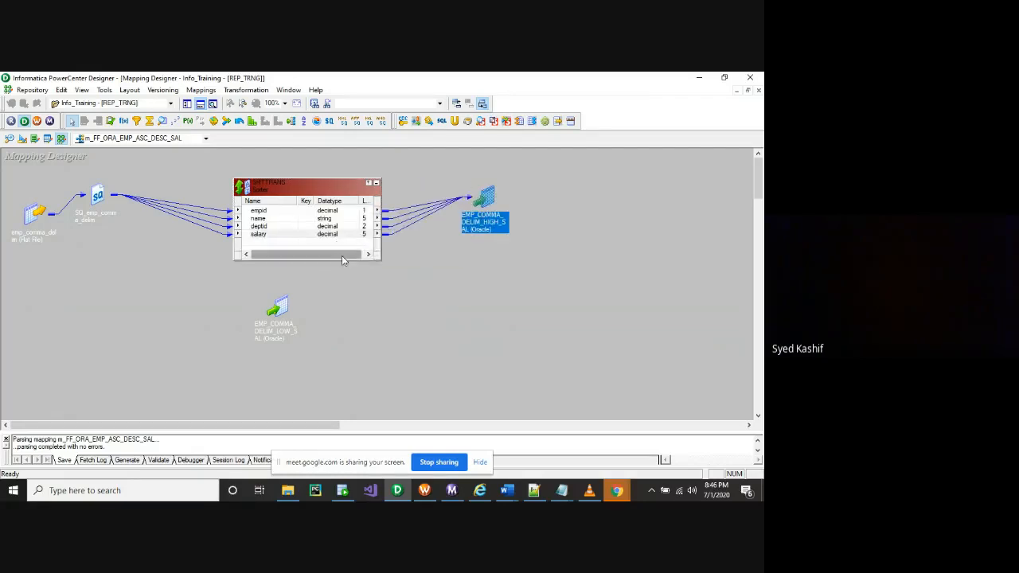
{"action": "left_click", "coordinate": [344, 235]}
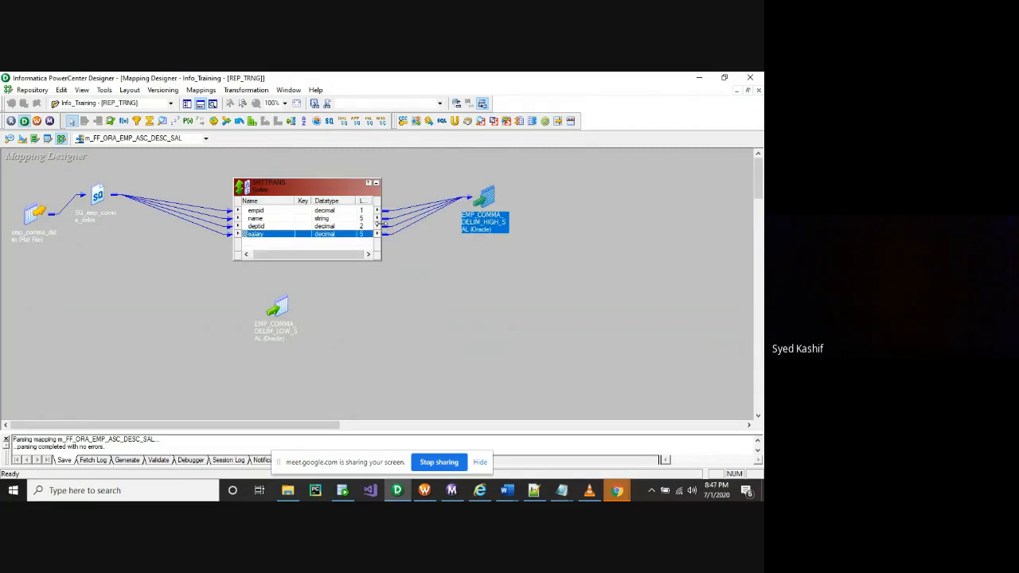
{"action": "left_click_drag", "start_coordinate": [383, 229], "coordinate": [408, 231]}
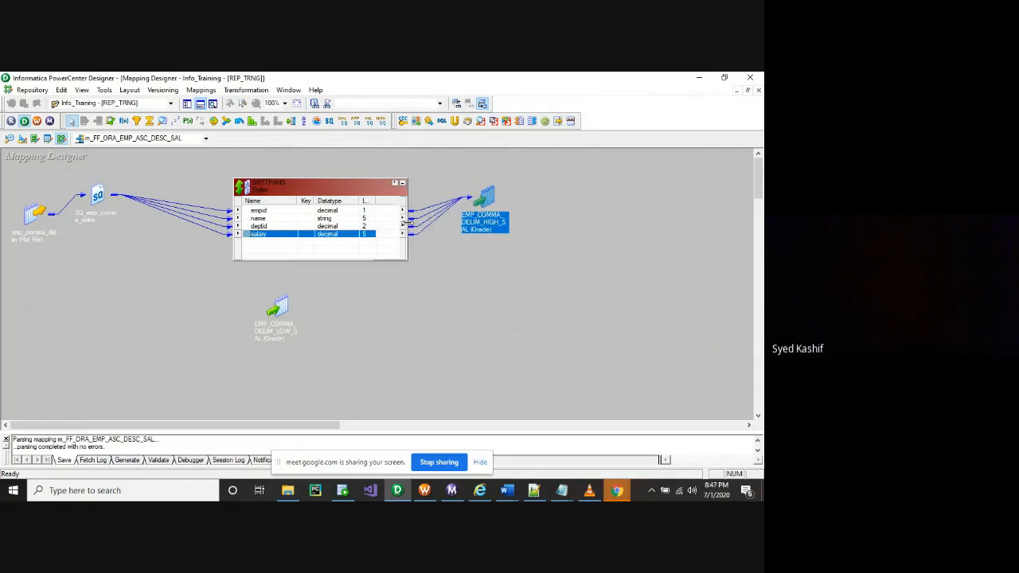
{"action": "left_click", "coordinate": [304, 123]}
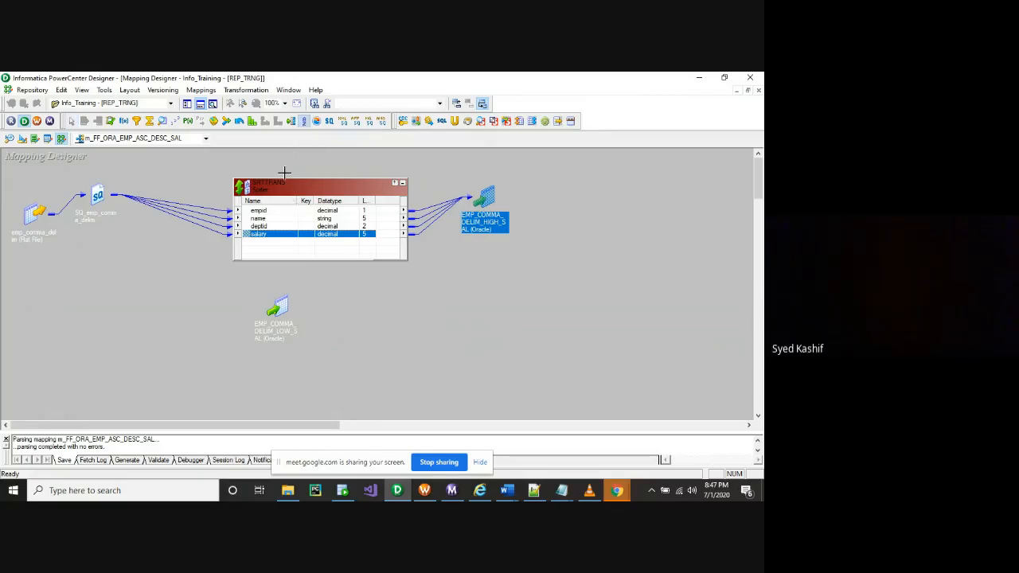
On SRTTRANS's Ports tab, tick Key for salary with Ascending direction, apply and close
{"action": "double_click", "coordinate": [262, 231]}
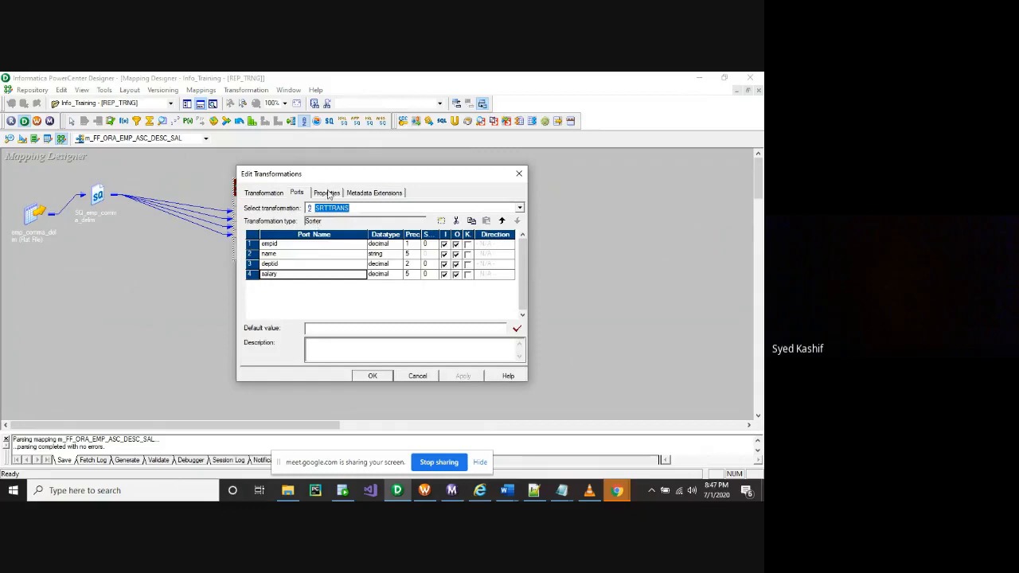
{"action": "left_click", "coordinate": [330, 194]}
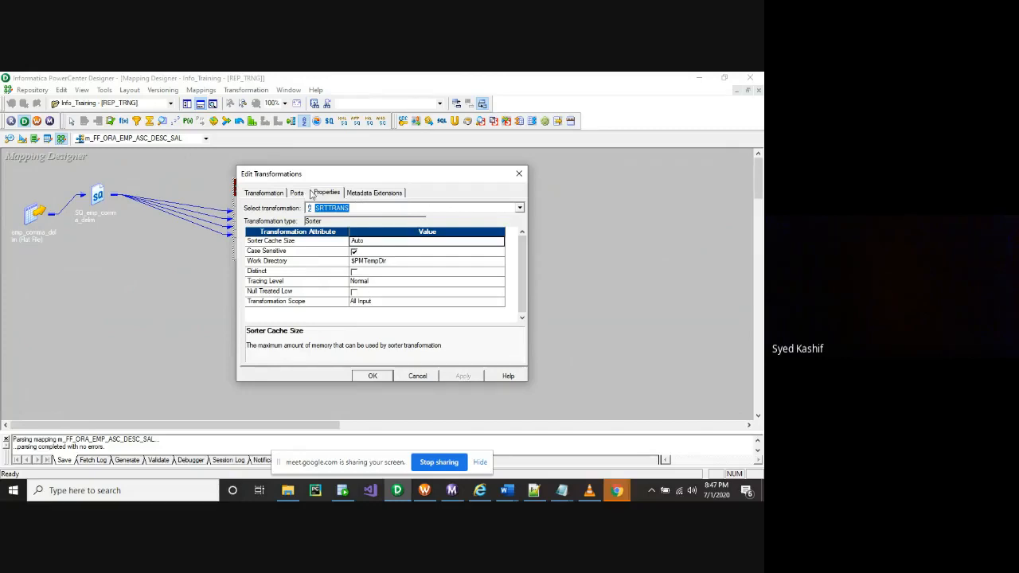
{"action": "left_click", "coordinate": [296, 193]}
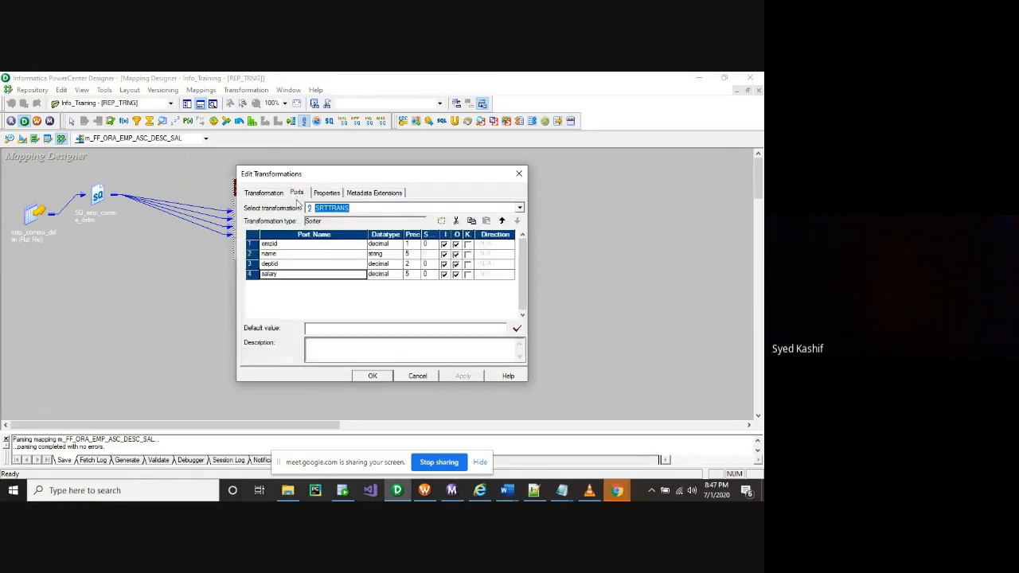
{"action": "left_click", "coordinate": [293, 277]}
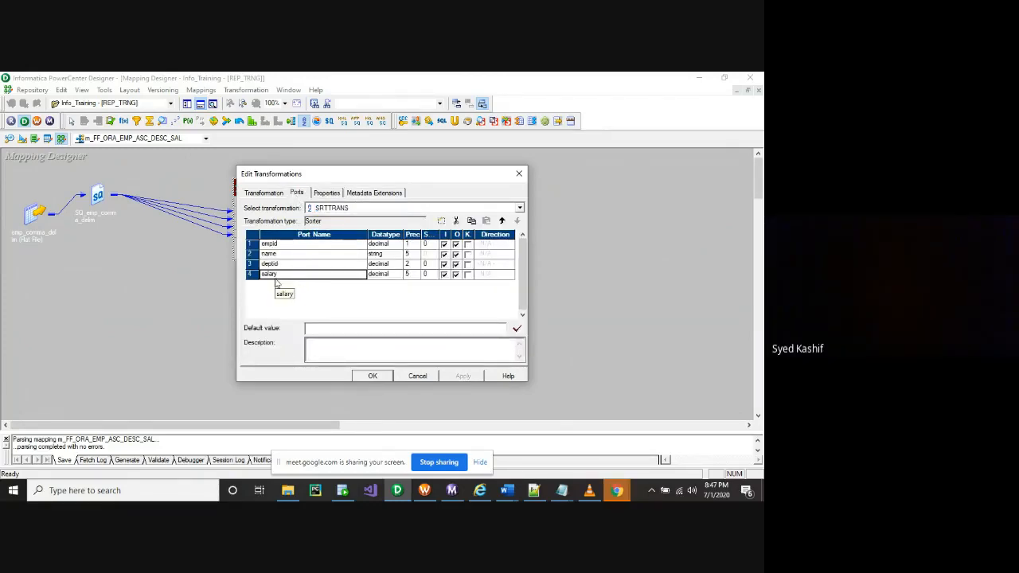
{"action": "left_click", "coordinate": [468, 275]}
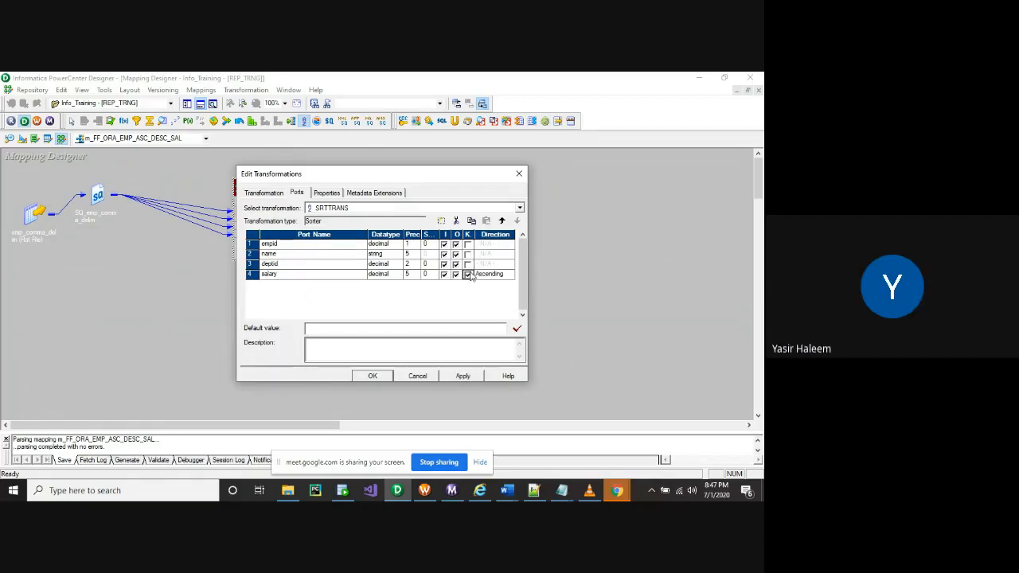
{"action": "left_click", "coordinate": [465, 376]}
{"action": "left_click", "coordinate": [379, 375]}
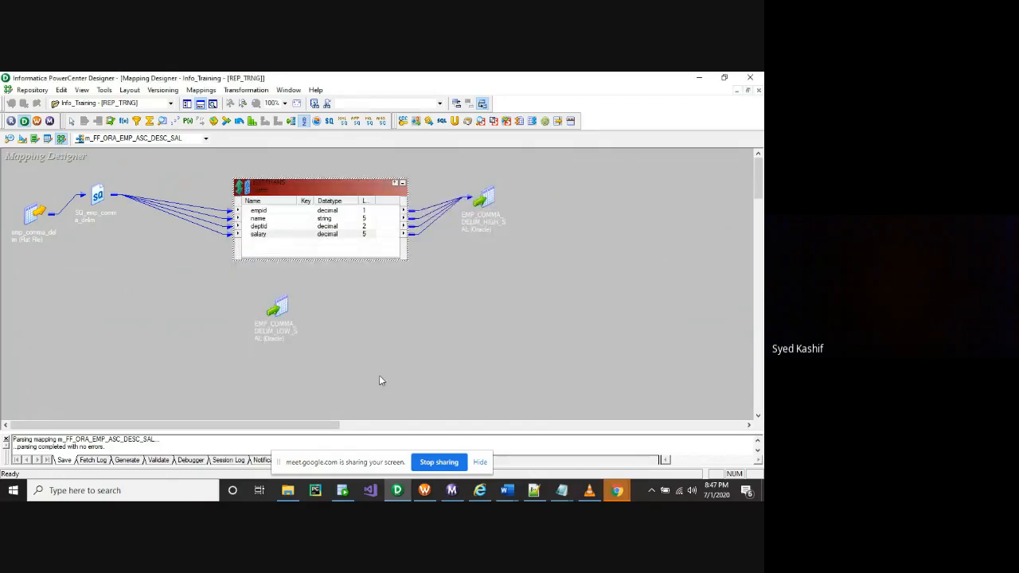
Place a second Sorter, SRTTRANS1, between the source qualifier and the expanded LOW_SAL target
{"action": "left_click", "coordinate": [404, 184]}
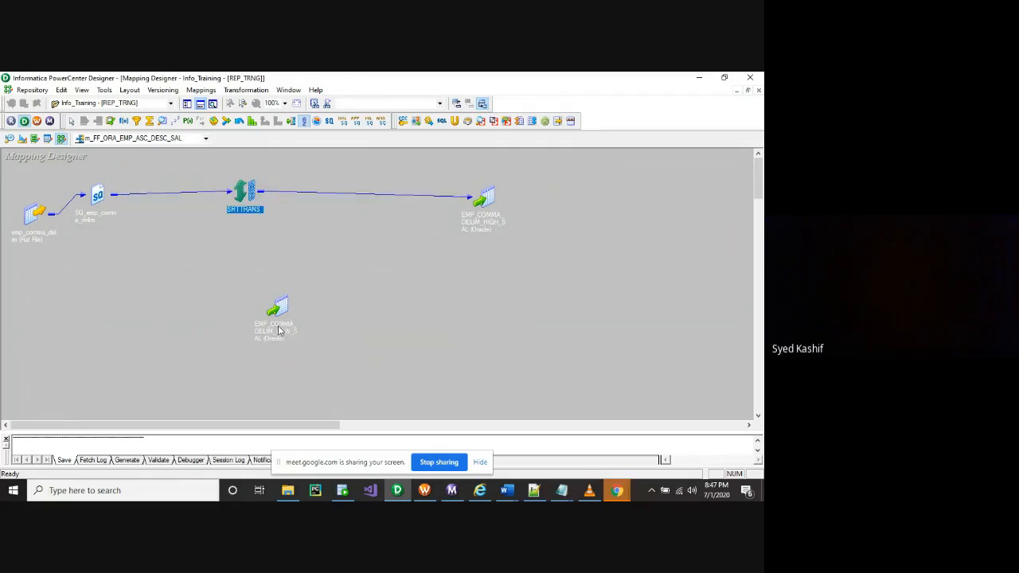
{"action": "double_click", "coordinate": [281, 323]}
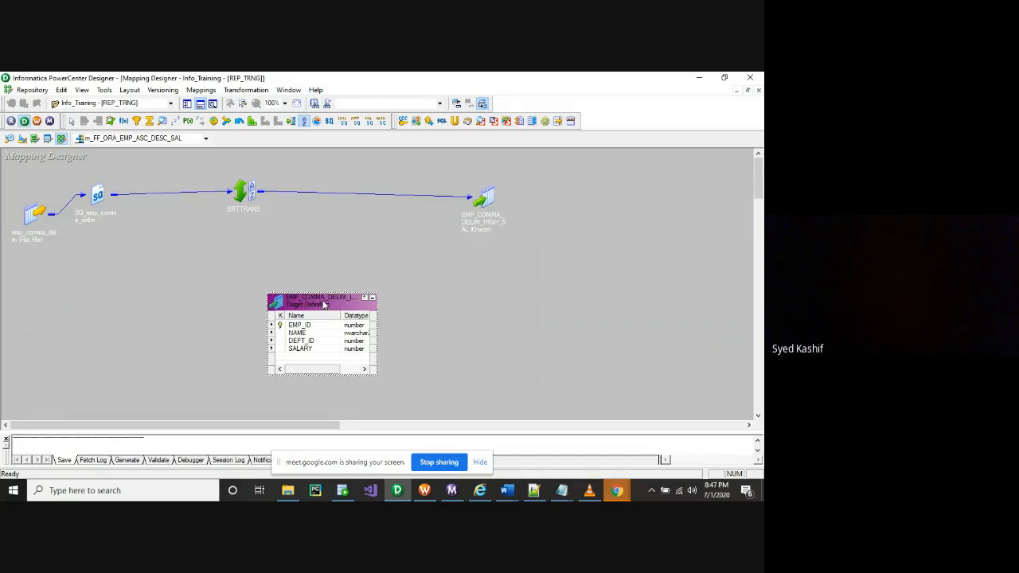
{"action": "left_click_drag", "start_coordinate": [323, 305], "coordinate": [270, 277]}
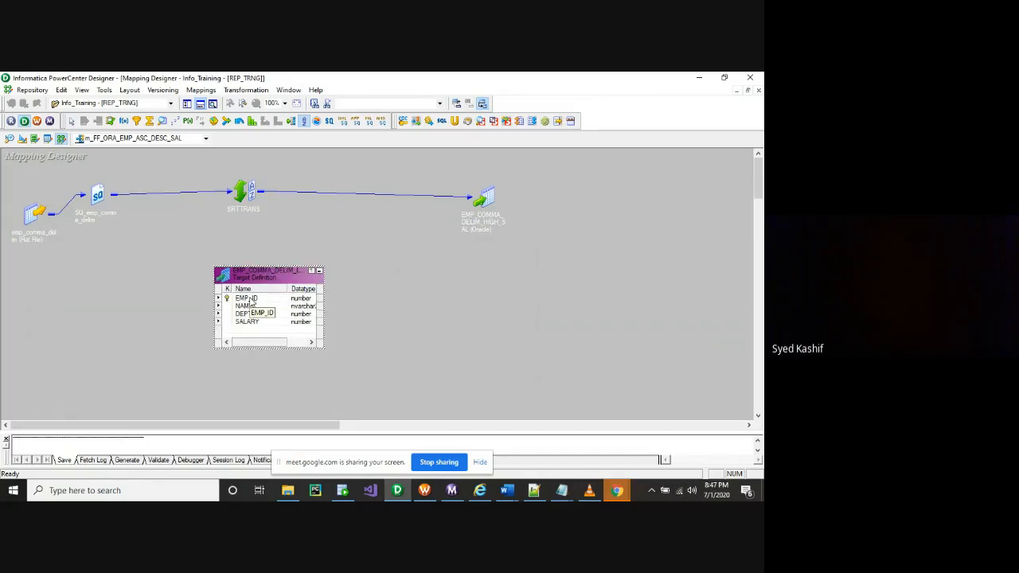
{"action": "left_click", "coordinate": [254, 306]}
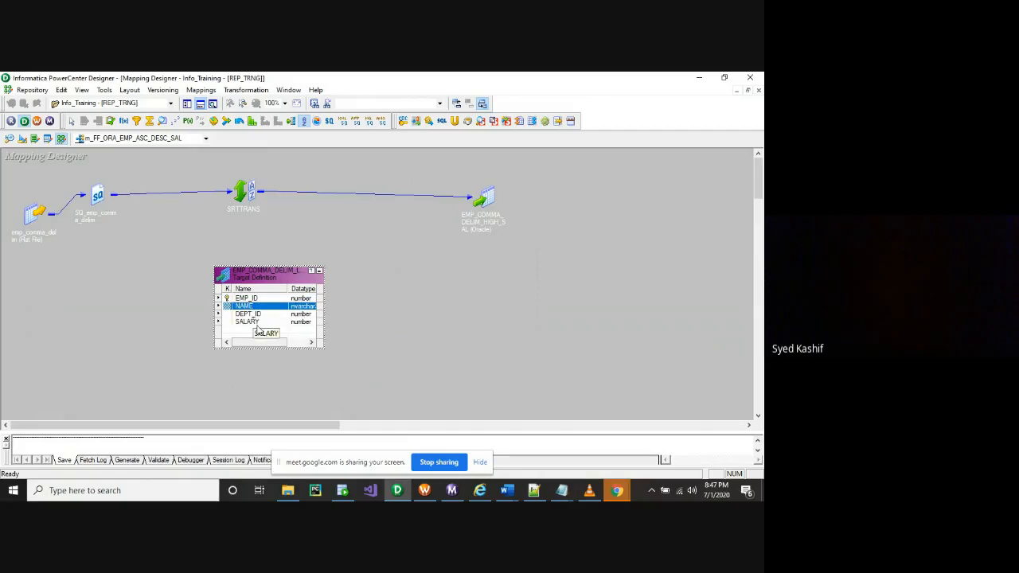
{"action": "left_click", "coordinate": [402, 299]}
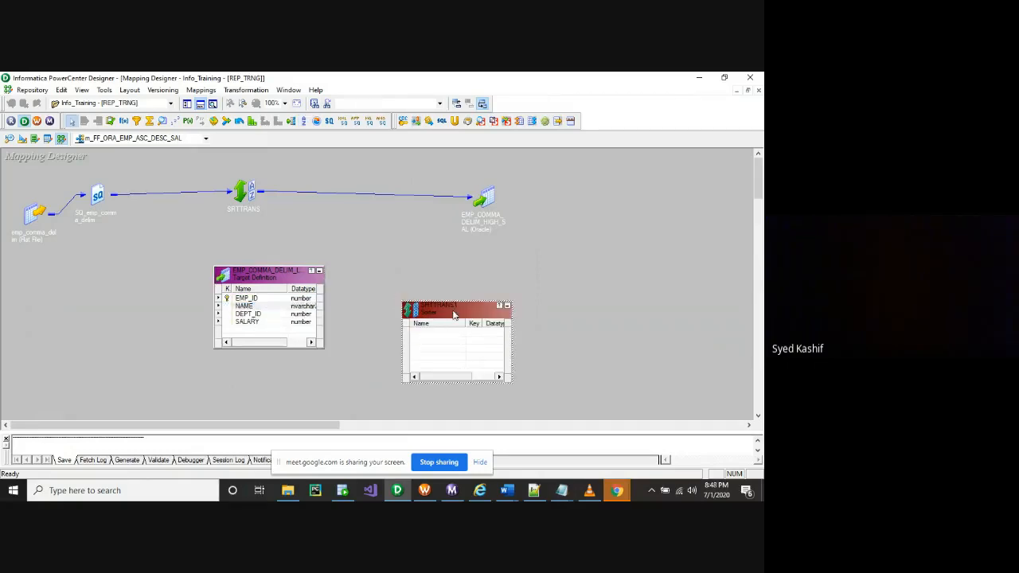
{"action": "left_click_drag", "start_coordinate": [454, 314], "coordinate": [154, 268]}
{"action": "left_click_drag", "start_coordinate": [253, 277], "coordinate": [424, 272]}
{"action": "left_click_drag", "start_coordinate": [159, 266], "coordinate": [260, 268]}
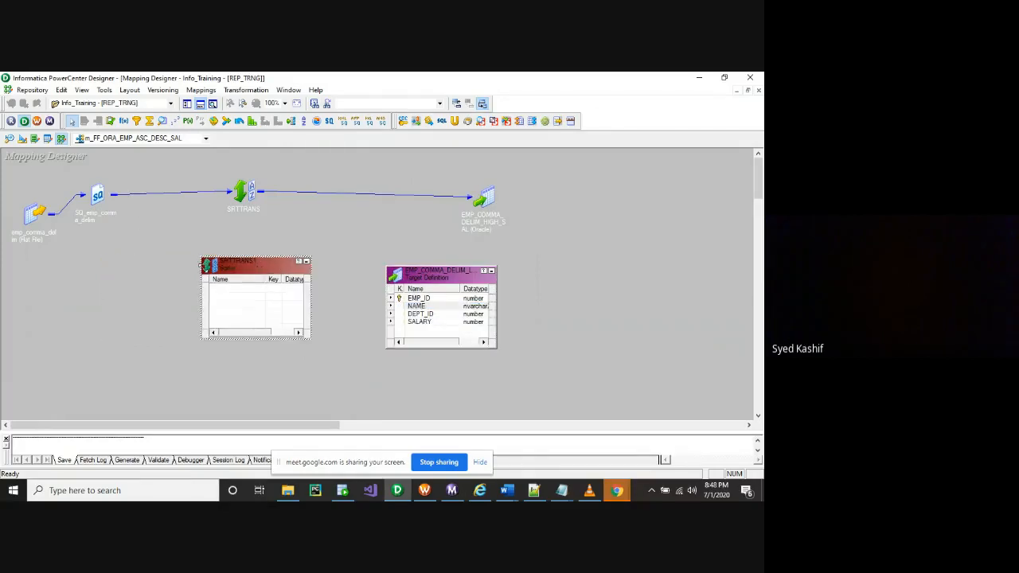
Link all four source qualifier ports into SRTTRANS1
{"action": "left_click", "coordinate": [94, 199]}
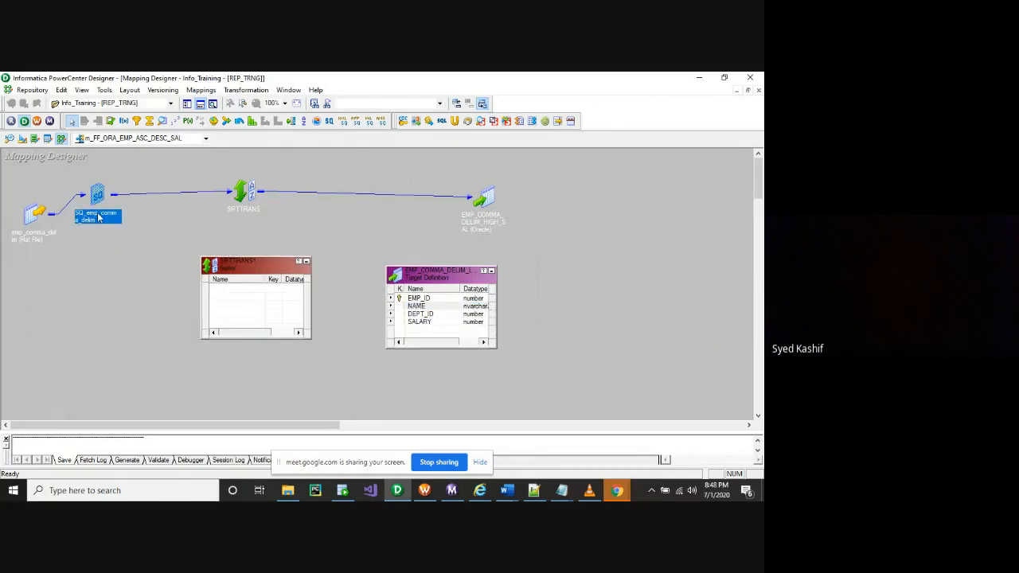
{"action": "double_click", "coordinate": [98, 217]}
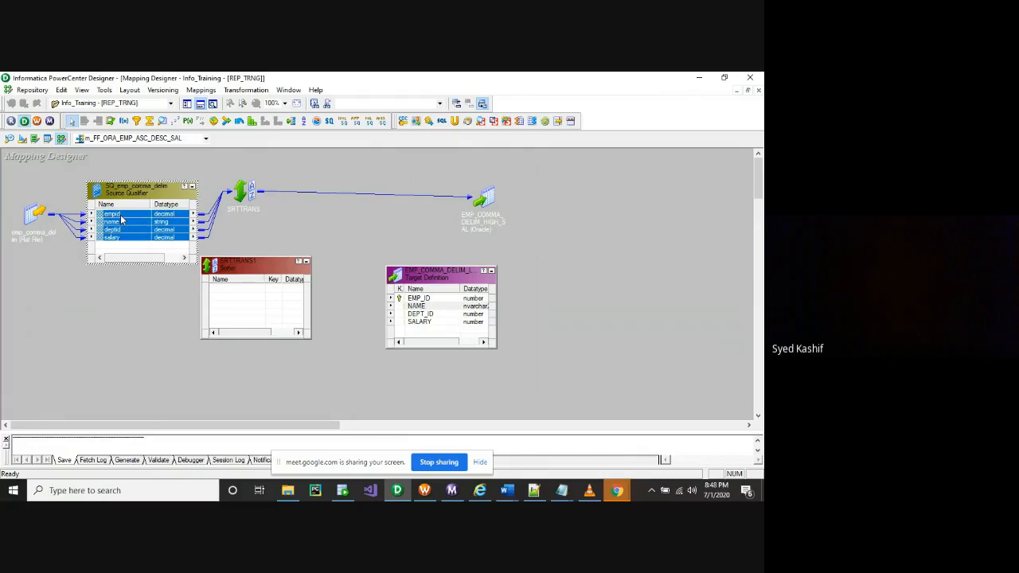
{"action": "right_click", "coordinate": [122, 216]}
{"action": "left_click", "coordinate": [116, 221]}
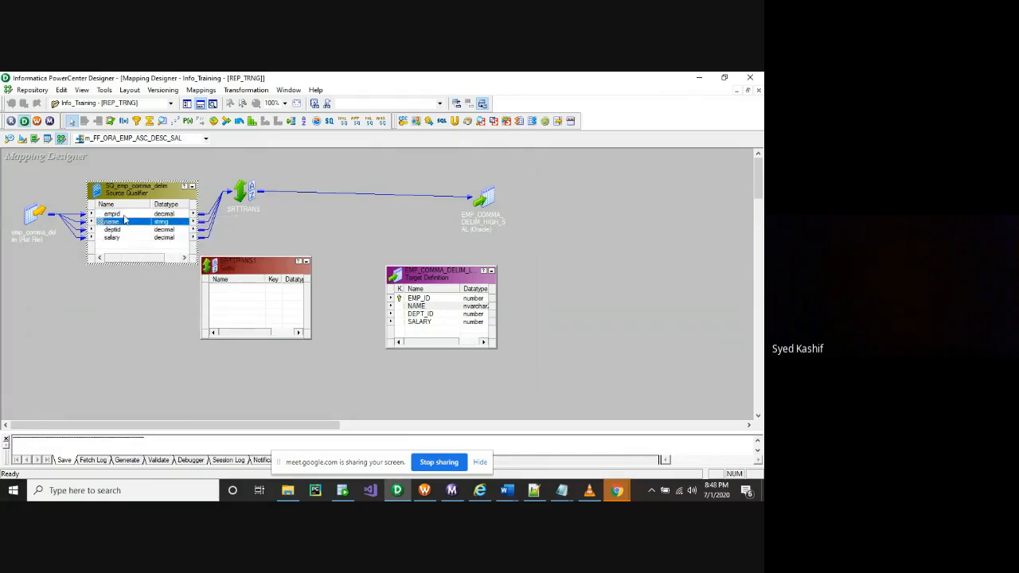
{"action": "left_click", "coordinate": [124, 215]}
{"action": "right_click", "coordinate": [124, 219]}
{"action": "left_click", "coordinate": [139, 220]}
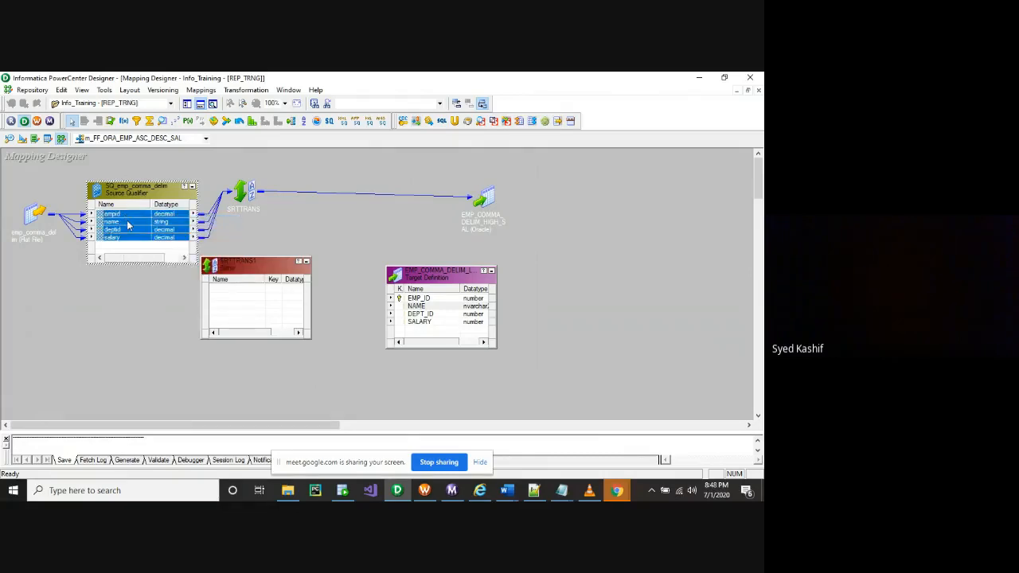
{"action": "left_click_drag", "start_coordinate": [153, 214], "coordinate": [228, 305]}
{"action": "left_click", "coordinate": [153, 215]}
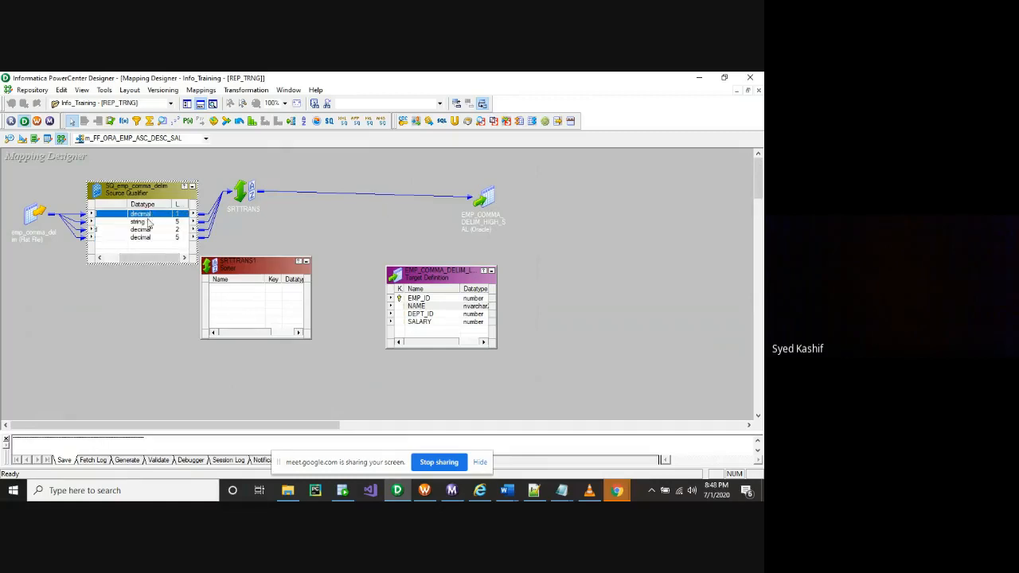
{"action": "right_click", "coordinate": [149, 212]}
{"action": "left_click", "coordinate": [159, 216]}
{"action": "left_click_drag", "start_coordinate": [149, 230], "coordinate": [247, 304]}
Shift SRTTRANS1 and the LOW_SAL target right and iconize the source qualifier
{"action": "left_click_drag", "start_coordinate": [250, 269], "coordinate": [280, 267]}
{"action": "left_click", "coordinate": [417, 305]}
{"action": "left_click_drag", "start_coordinate": [437, 284], "coordinate": [485, 277]}
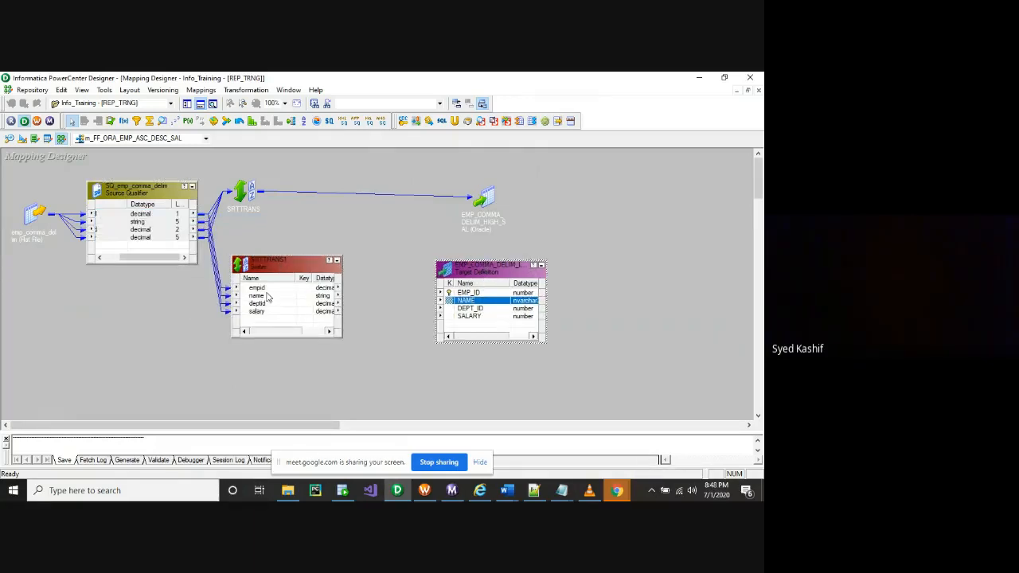
{"action": "left_click", "coordinate": [192, 185]}
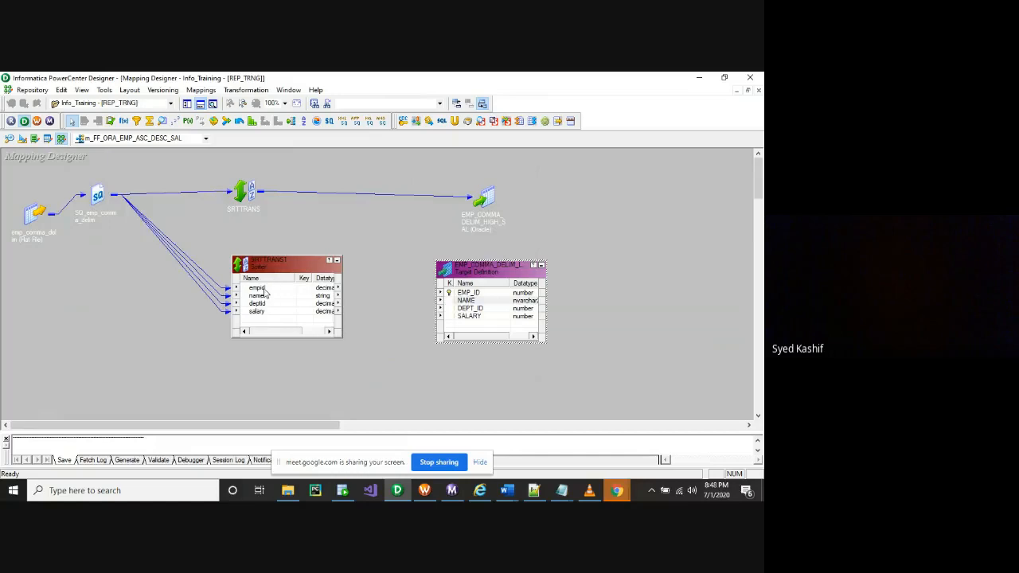
Link all four SRTTRANS1 ports to the LOW_SAL target
{"action": "left_click", "coordinate": [263, 288]}
{"action": "right_click", "coordinate": [264, 288]}
{"action": "left_click", "coordinate": [296, 295]}
{"action": "mouse_move", "coordinate": [281, 301]}
{"action": "left_mouse_down"}
{"action": "mouse_move", "coordinate": [748, 82]}
{"action": "mouse_move", "coordinate": [541, 164]}
{"action": "mouse_move", "coordinate": [359, 360]}
{"action": "left_mouse_up"}
{"action": "left_click", "coordinate": [303, 296]}
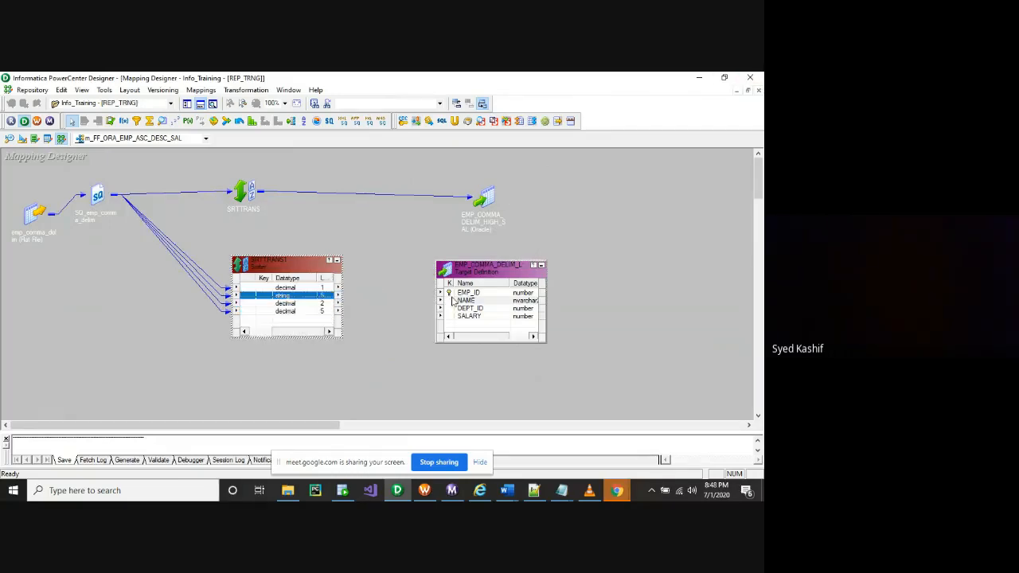
{"action": "right_click", "coordinate": [305, 292]}
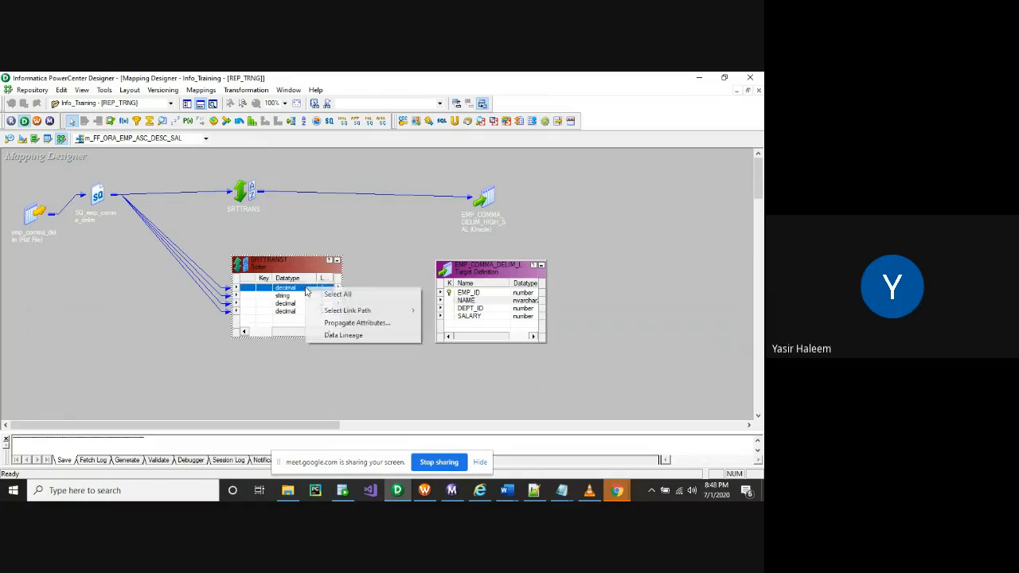
{"action": "left_click", "coordinate": [320, 294]}
{"action": "left_click_drag", "start_coordinate": [312, 303], "coordinate": [457, 294]}
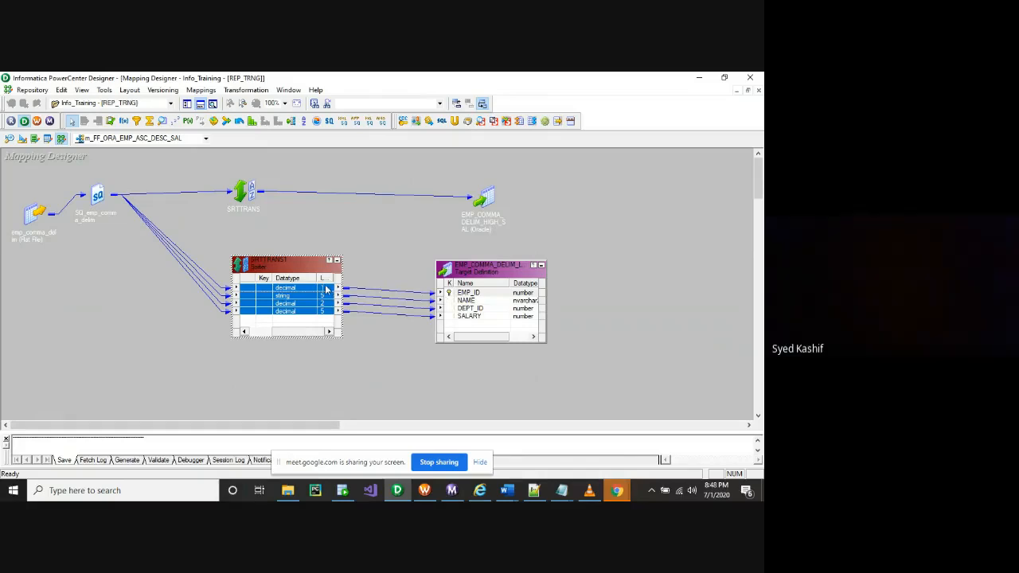
Iconize the LOW_SAL target and check SRTTRANS1's name, empid and salary ports
{"action": "left_click", "coordinate": [541, 264]}
{"action": "left_click", "coordinate": [286, 296]}
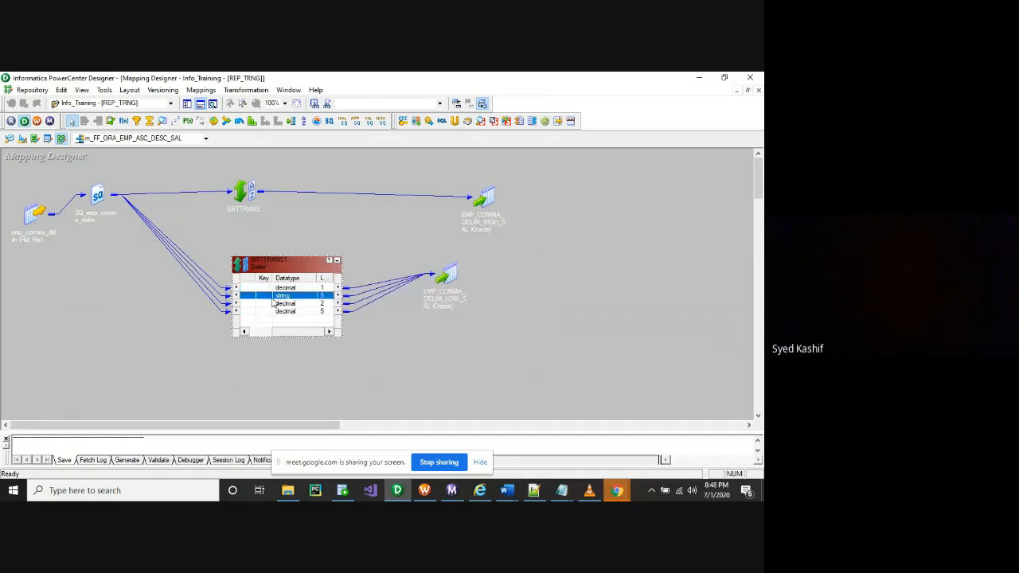
{"action": "left_click", "coordinate": [268, 287]}
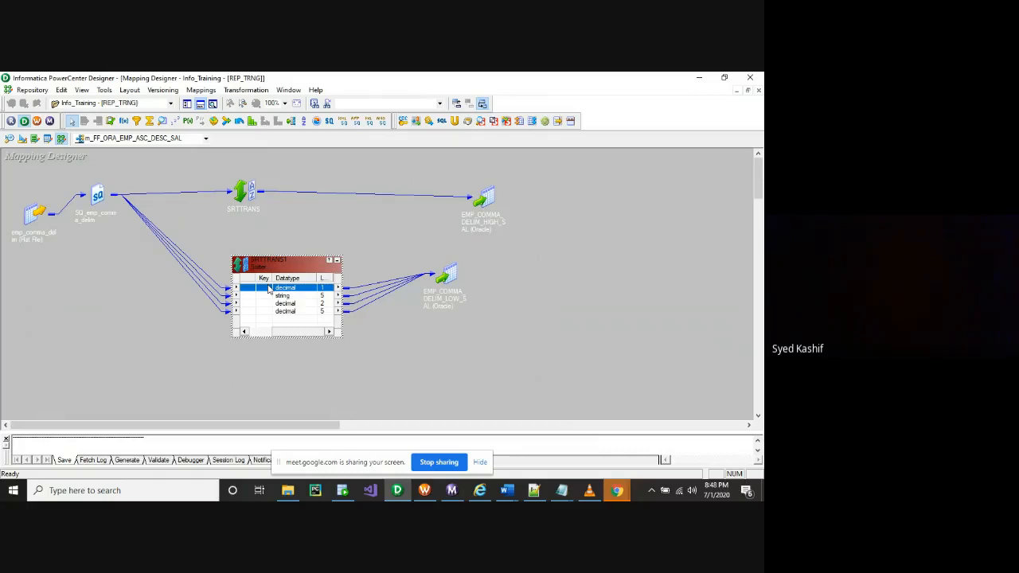
{"action": "left_click", "coordinate": [271, 312]}
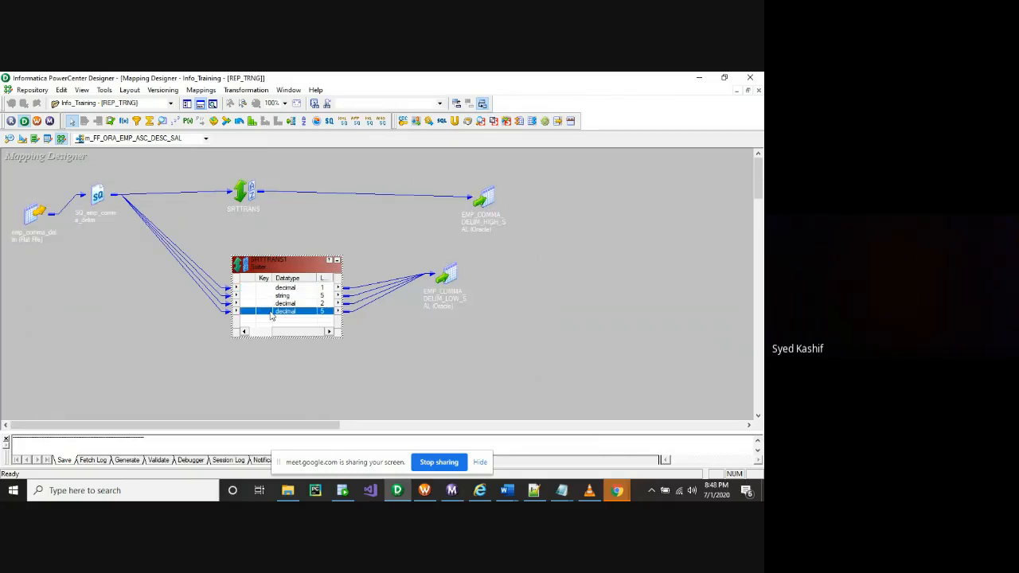
In SRTTRANS1's Ports tab, tick Key for salary, set Direction to Descending, and confirm
{"action": "double_click", "coordinate": [271, 311]}
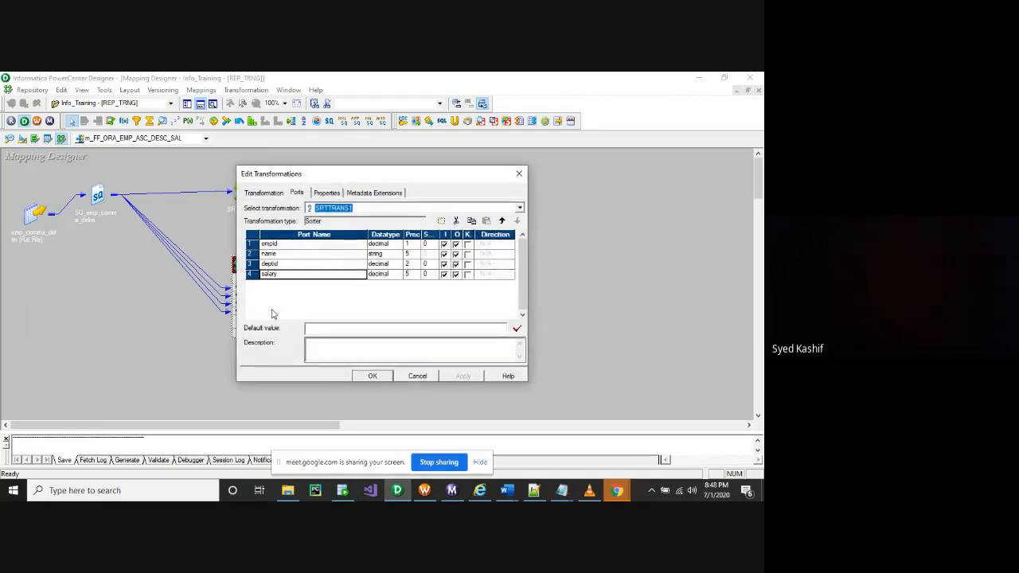
{"action": "left_click", "coordinate": [467, 274]}
{"action": "left_click", "coordinate": [509, 274]}
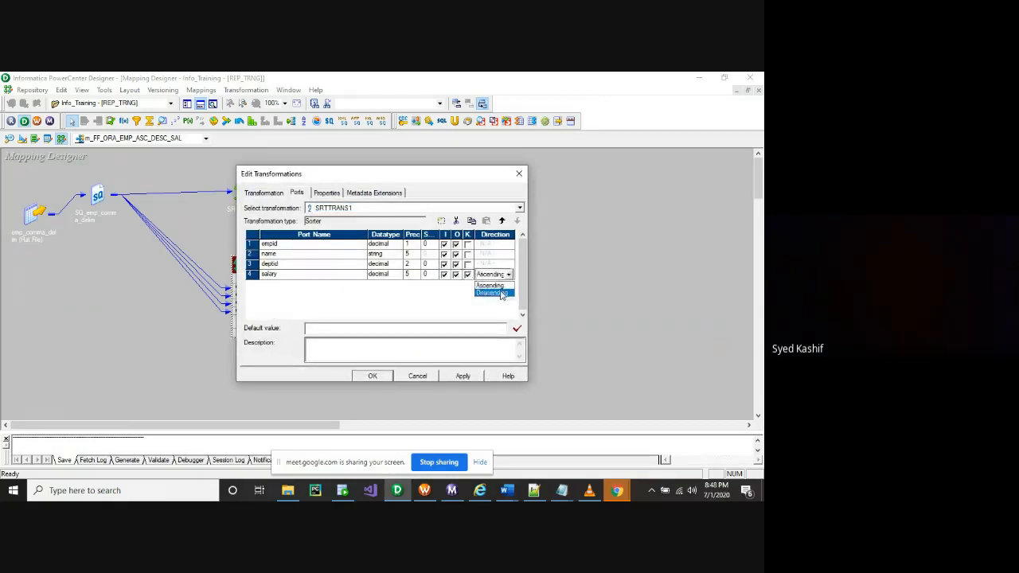
{"action": "left_click", "coordinate": [489, 293]}
{"action": "left_click", "coordinate": [372, 377]}
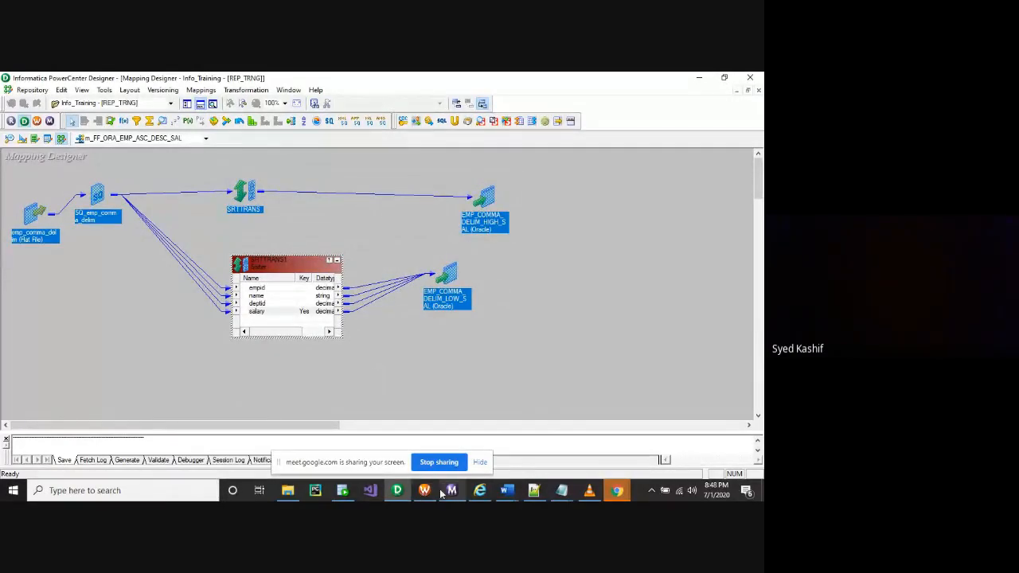
{"action": "mouse_move", "coordinate": [426, 491]}
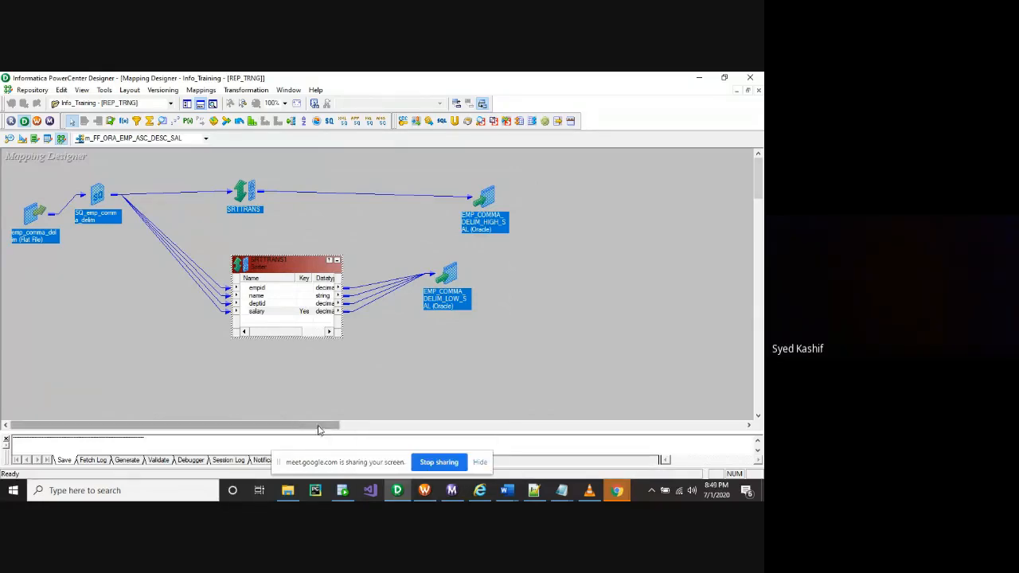
Apply Arrange All to the mapping canvas and scroll horizontally to review the links
{"action": "right_click", "coordinate": [401, 341]}
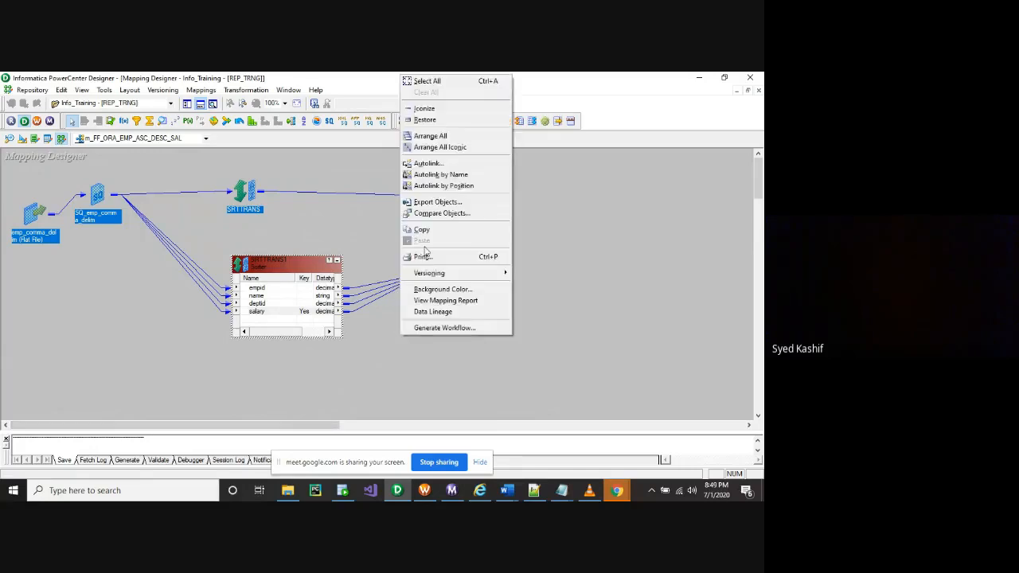
{"action": "left_click", "coordinate": [440, 136]}
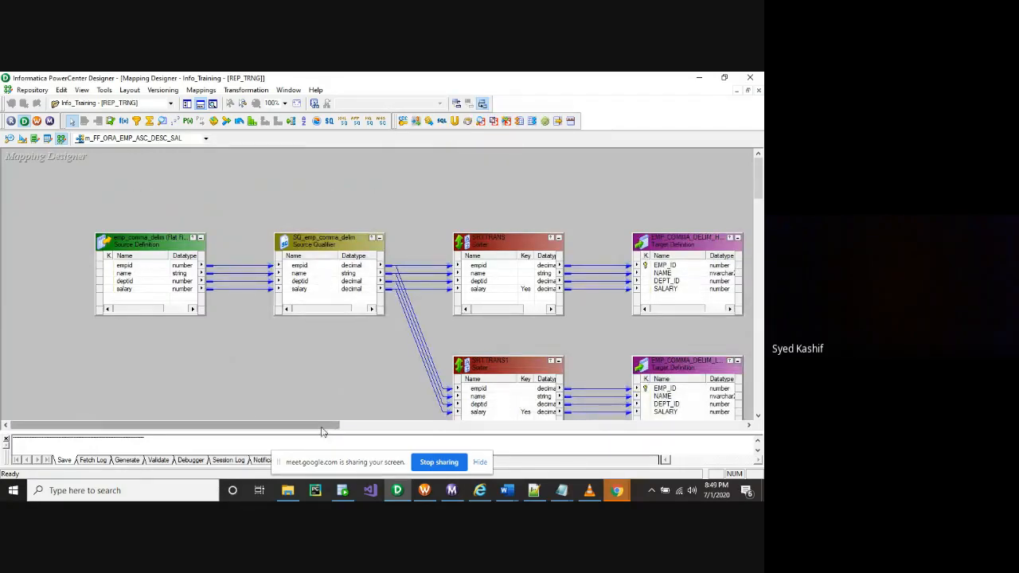
{"action": "left_click_drag", "start_coordinate": [323, 430], "coordinate": [360, 431]}
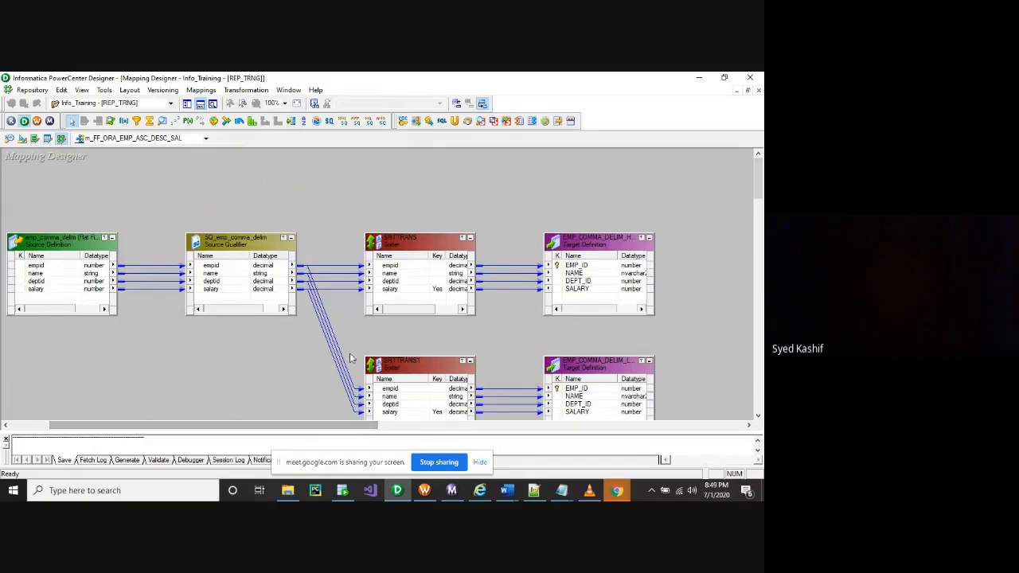
Rename the upper sorter to SRT_ASC_SAL
{"action": "right_click", "coordinate": [401, 238]}
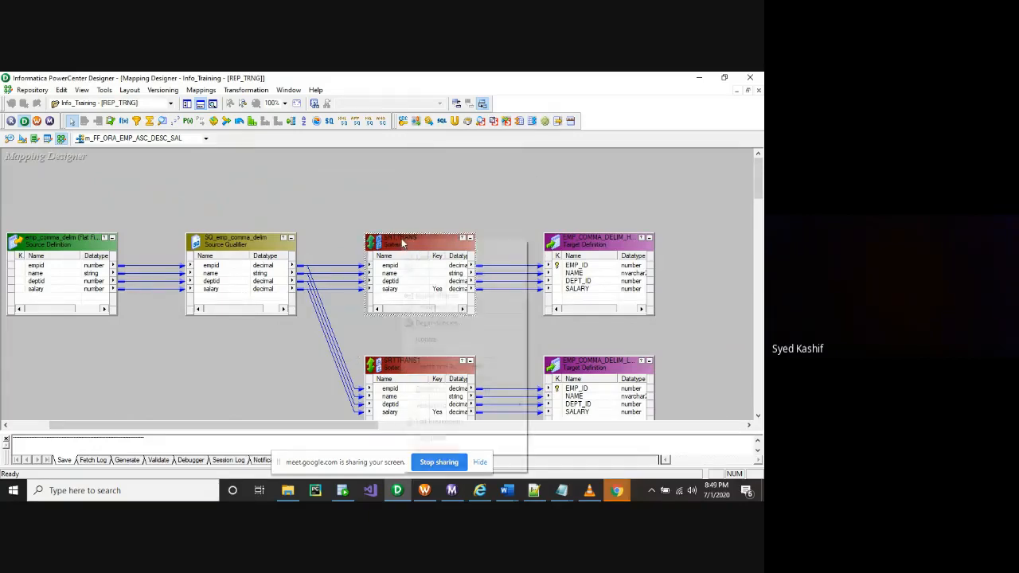
{"action": "left_click", "coordinate": [424, 246]}
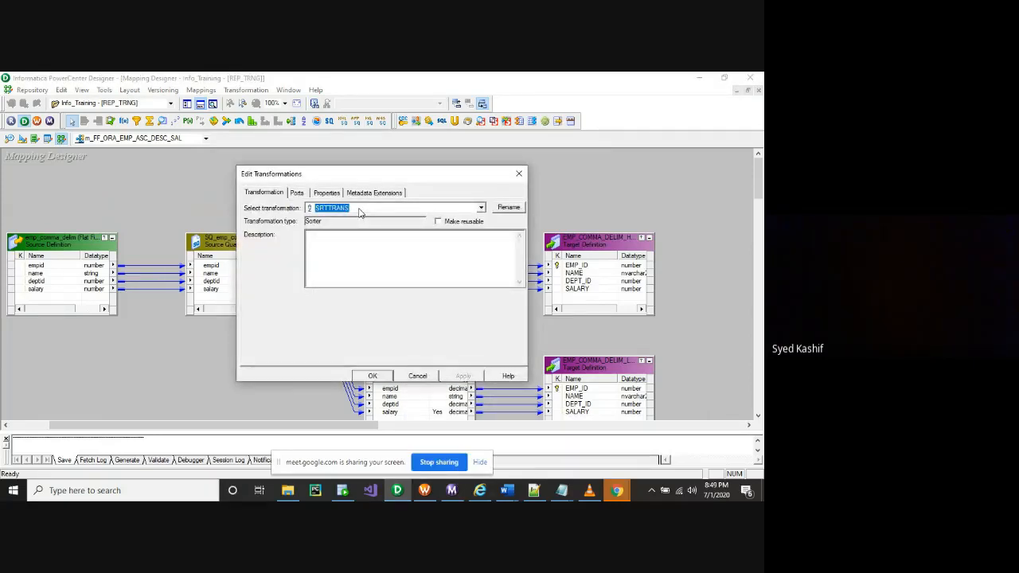
{"action": "left_click", "coordinate": [509, 207]}
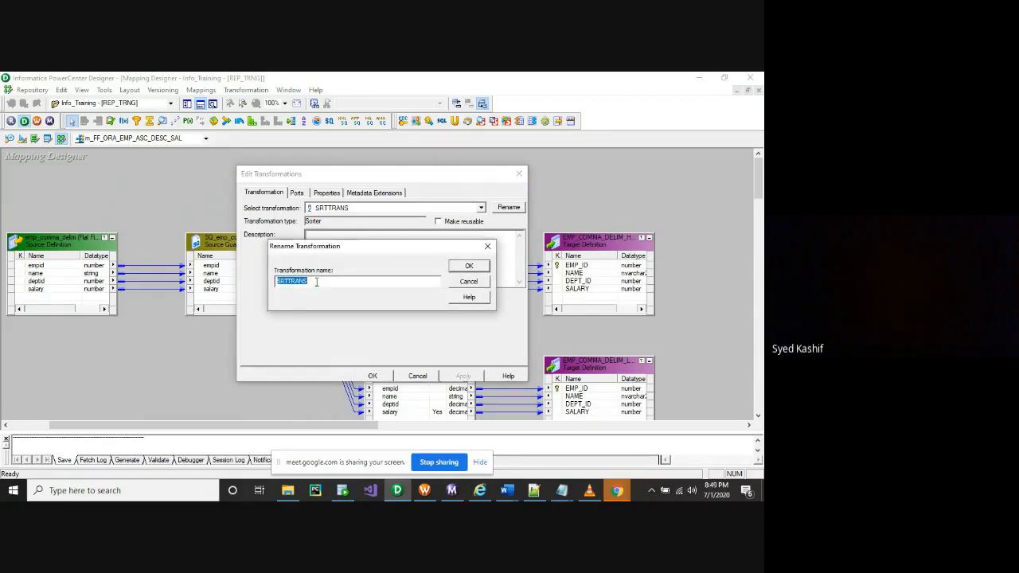
{"action": "type", "text": "SC_SAL"}
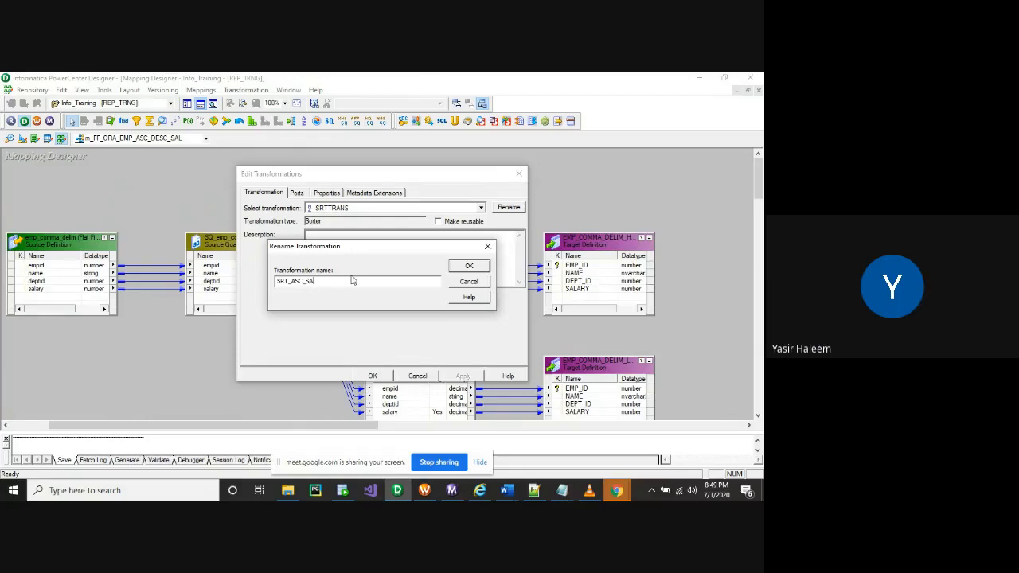
{"action": "left_click", "coordinate": [471, 265]}
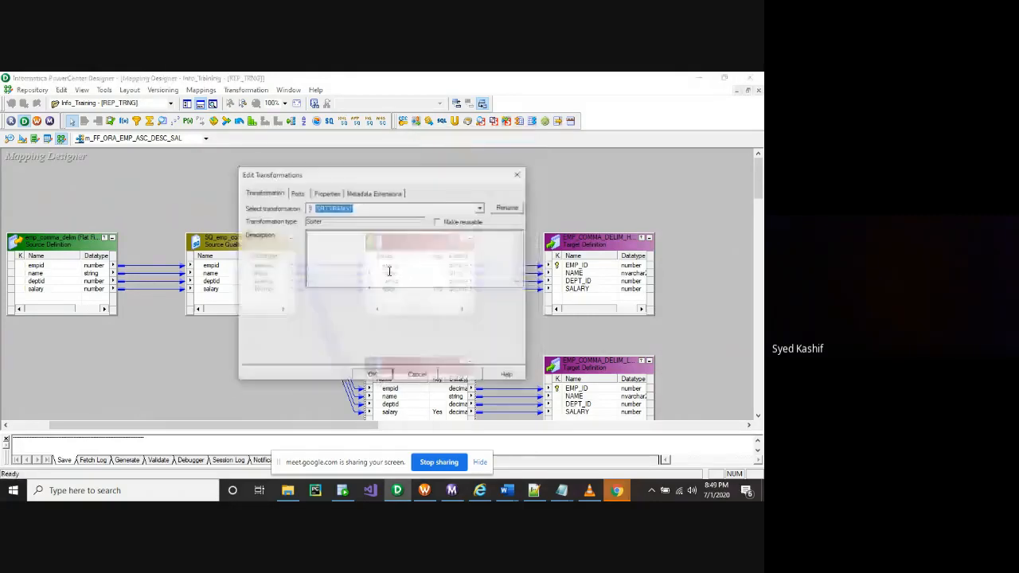
Rename the second sorter to SRT_DESC_SAL and apply the change
{"action": "left_click", "coordinate": [509, 208]}
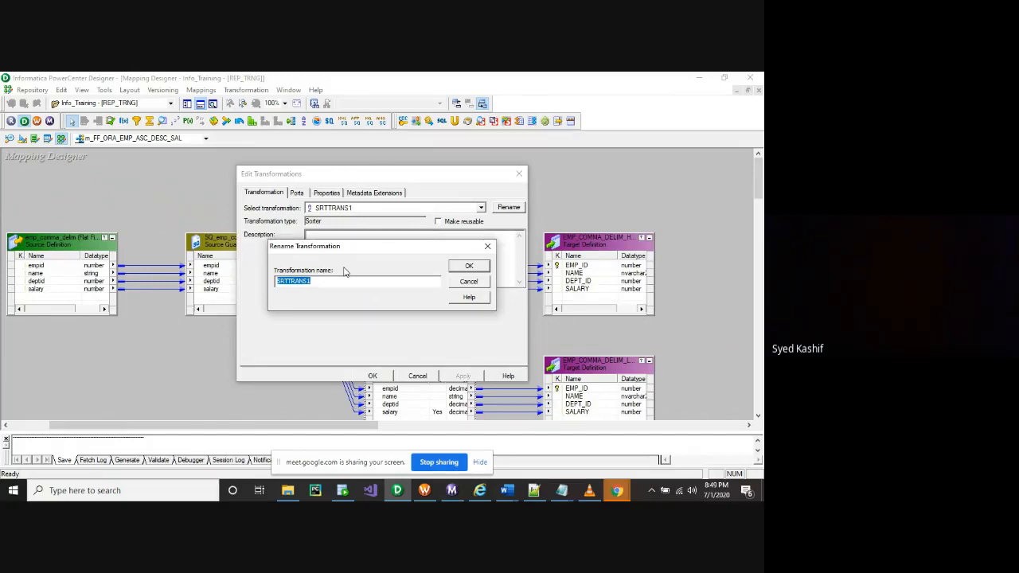
{"action": "type", "text": "SRT_"}
{"action": "left_click", "coordinate": [468, 282]}
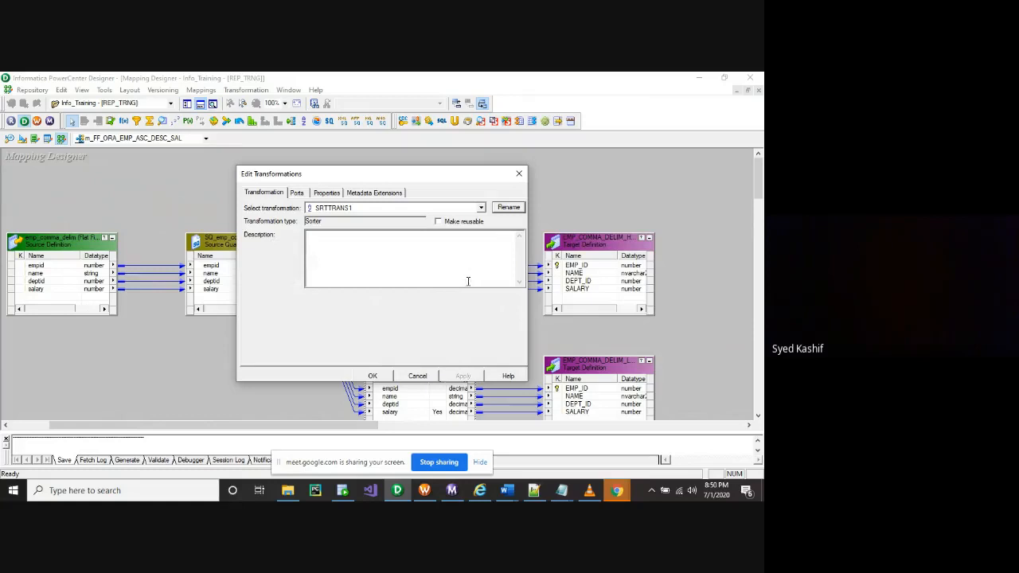
{"action": "left_click", "coordinate": [509, 207]}
{"action": "left_click", "coordinate": [348, 279]}
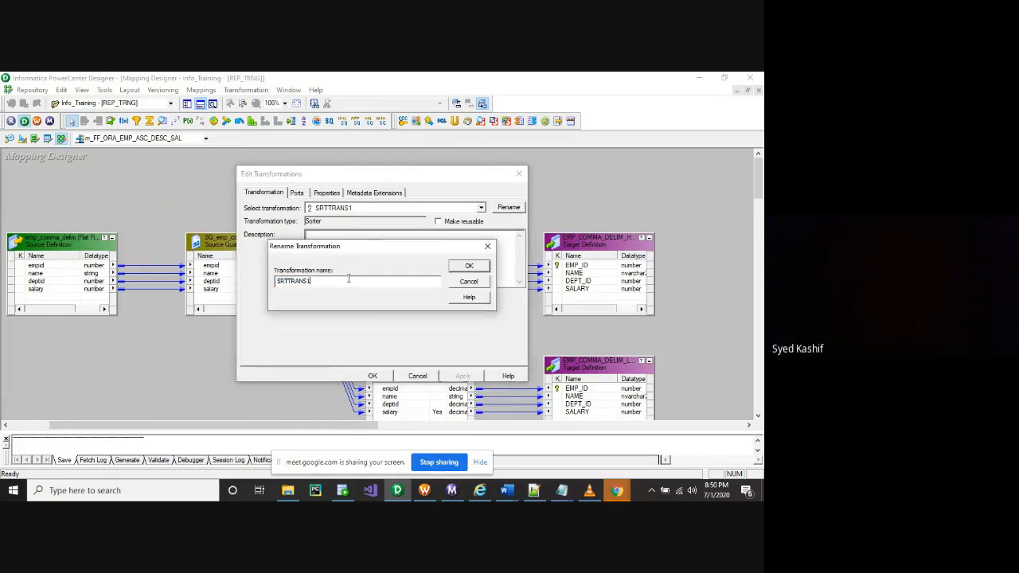
{"action": "key", "text": "BackSpace"}
{"action": "key", "text": "BackSpace"}
{"action": "key", "text": "BackSpace"}
{"action": "key", "text": "BackSpace"}
{"action": "key", "text": "BackSpace"}
{"action": "type", "text": "_"}
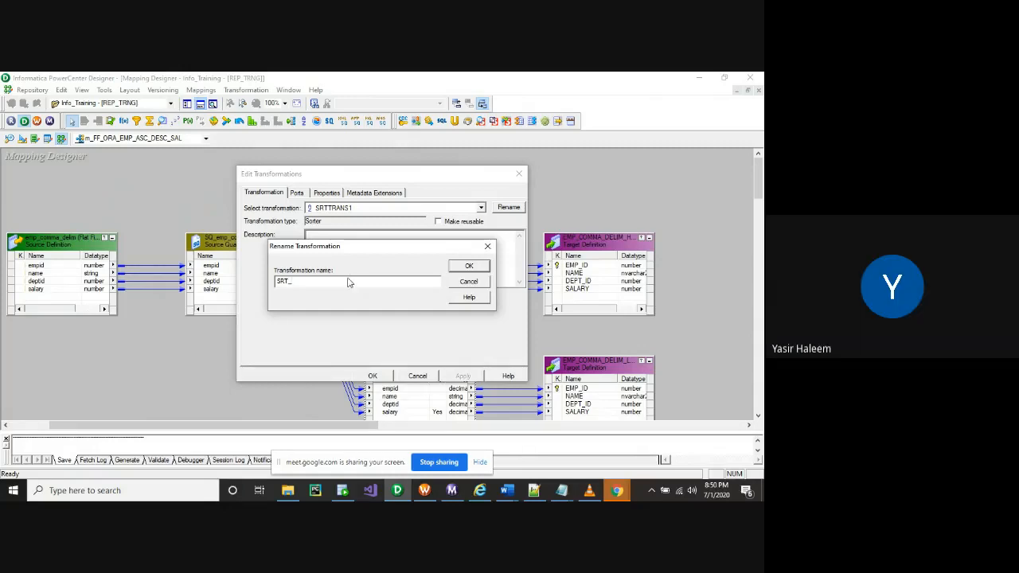
{"action": "type", "text": "DESC_"}
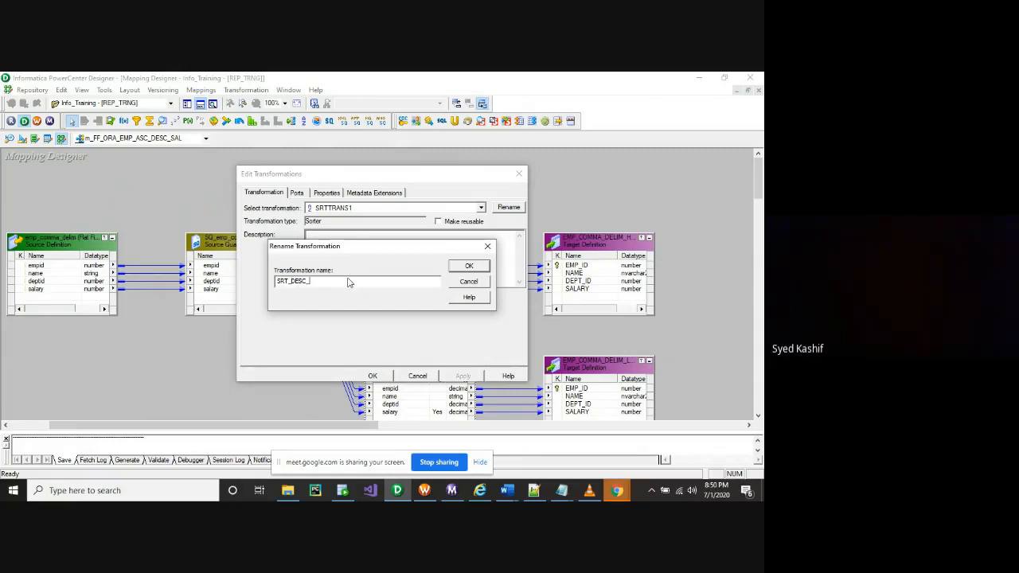
{"action": "type", "text": "SAL"}
{"action": "left_click", "coordinate": [475, 268]}
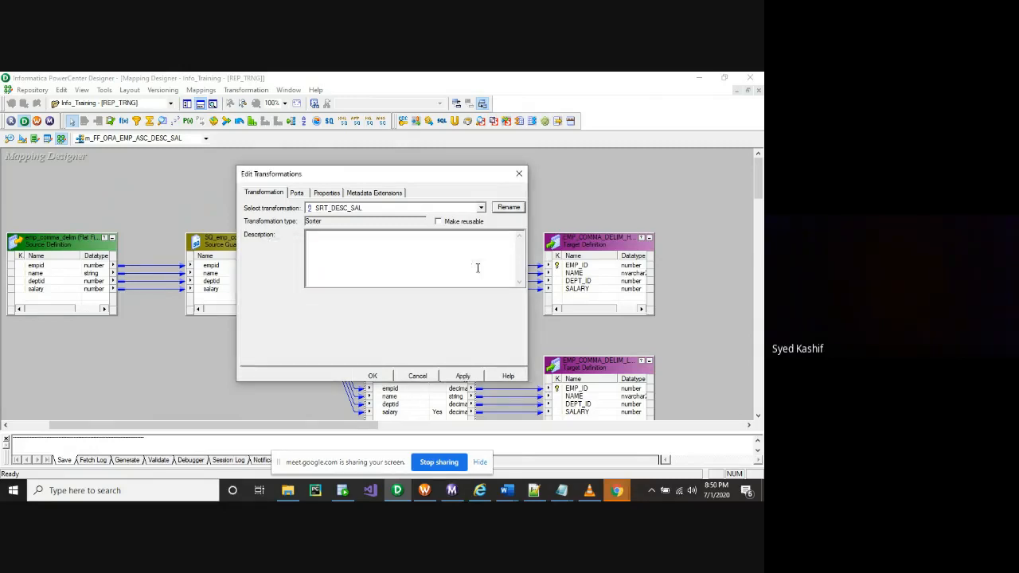
{"action": "left_click", "coordinate": [462, 375]}
{"action": "left_click", "coordinate": [393, 378]}
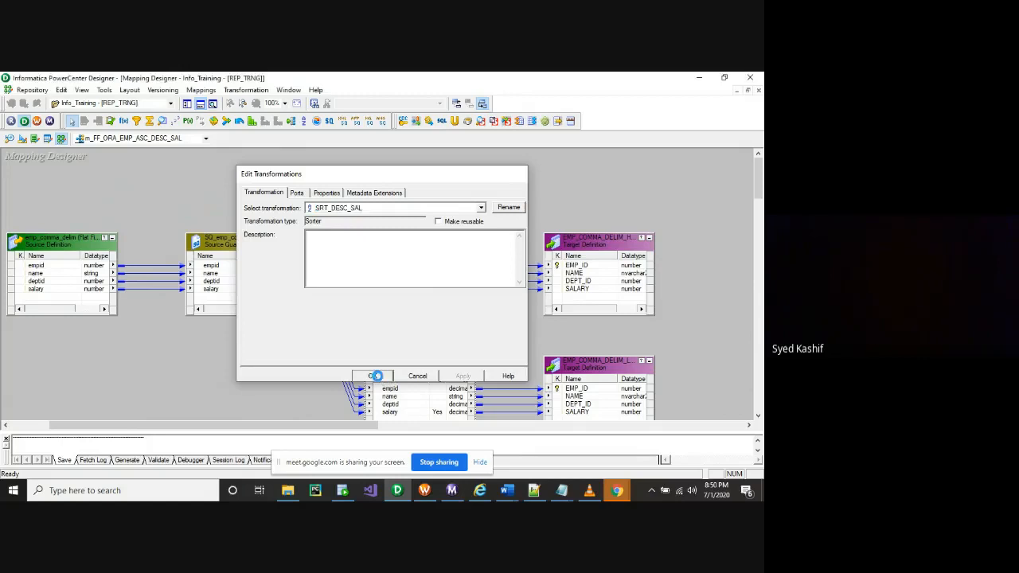
{"action": "left_click_drag", "start_coordinate": [438, 310], "coordinate": [450, 312]}
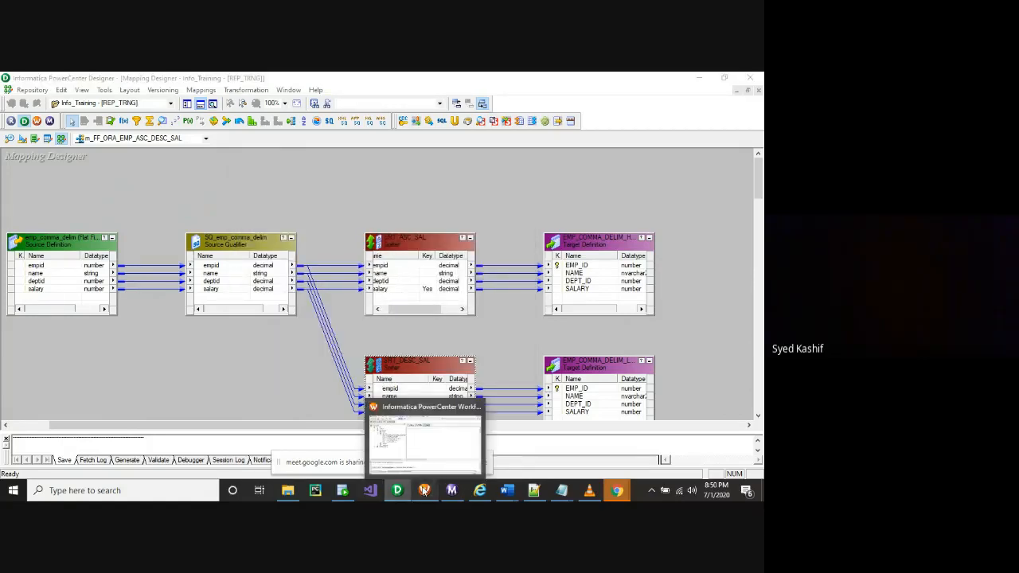
Enlarge the Designer's output pane below the mapping canvas
{"action": "left_click", "coordinate": [424, 491]}
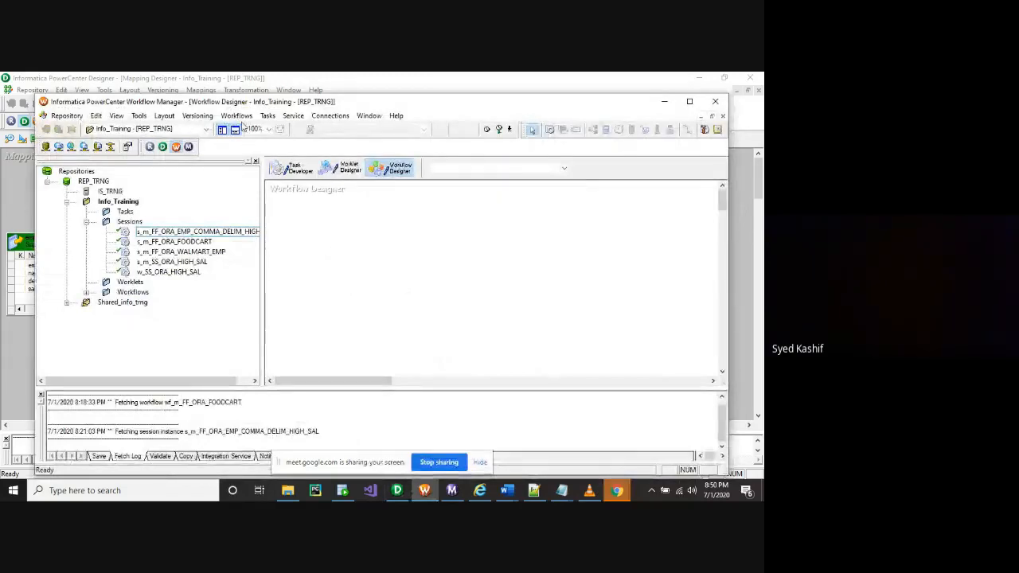
{"action": "left_click", "coordinate": [398, 491]}
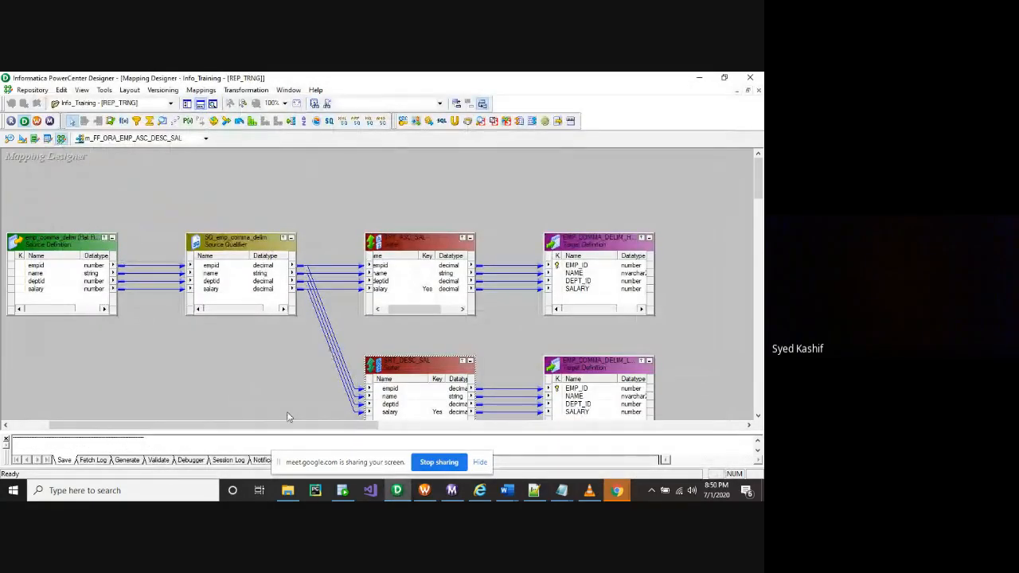
{"action": "left_click_drag", "start_coordinate": [311, 432], "coordinate": [319, 396]}
Switch Workflow Manager to the Task Developer workspace, then bring up the Notepad++ task notes
{"action": "left_click", "coordinate": [427, 491]}
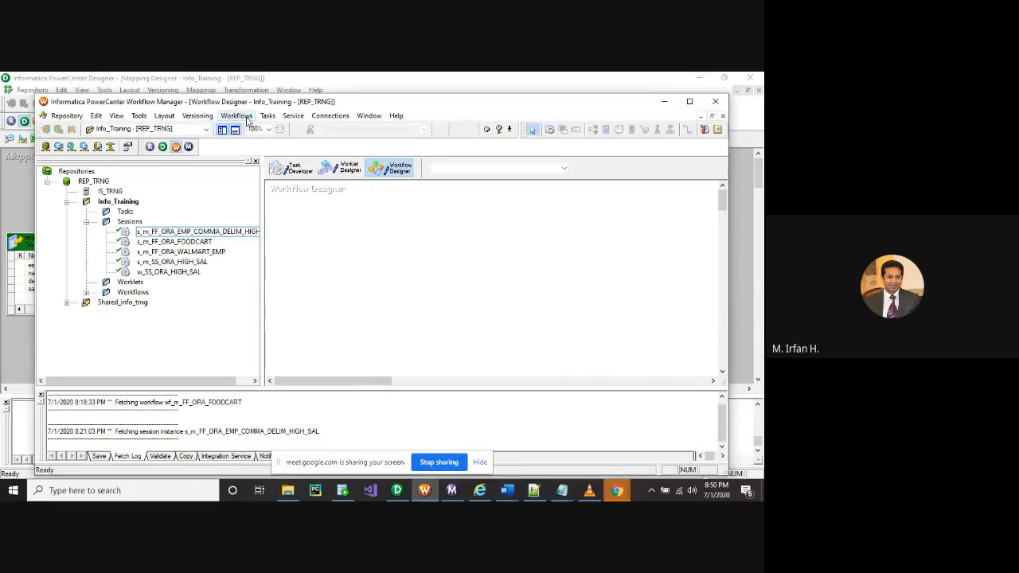
{"action": "left_click", "coordinate": [248, 118]}
{"action": "left_click", "coordinate": [379, 240]}
{"action": "left_click", "coordinate": [291, 168]}
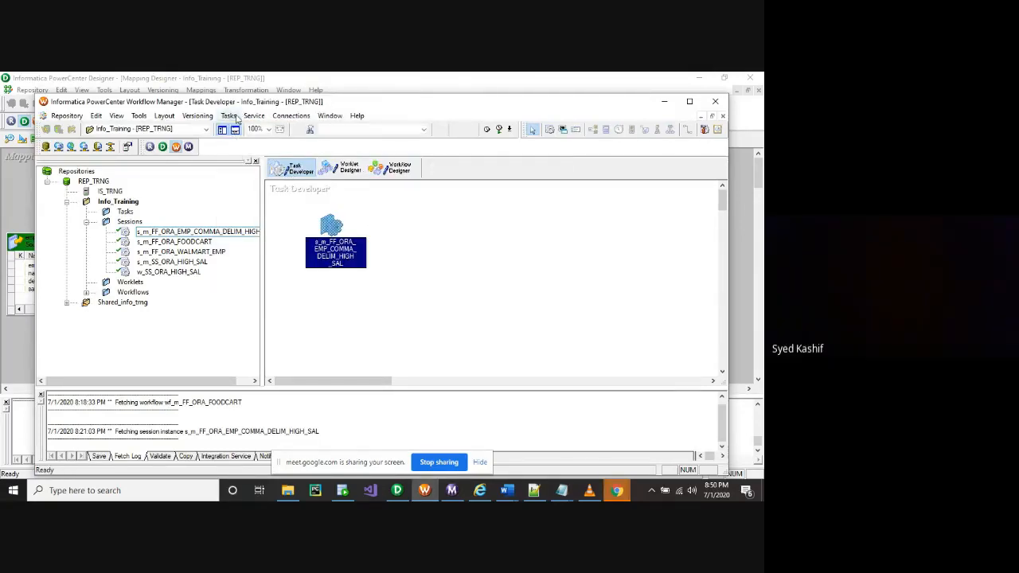
{"action": "left_click", "coordinate": [533, 492]}
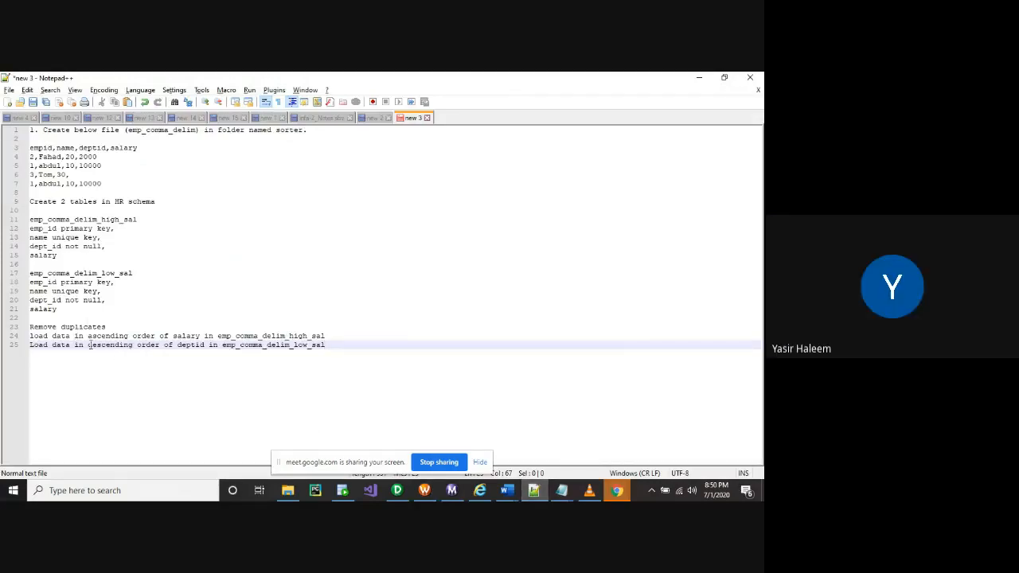
{"action": "left_click_drag", "start_coordinate": [92, 337], "coordinate": [222, 353]}
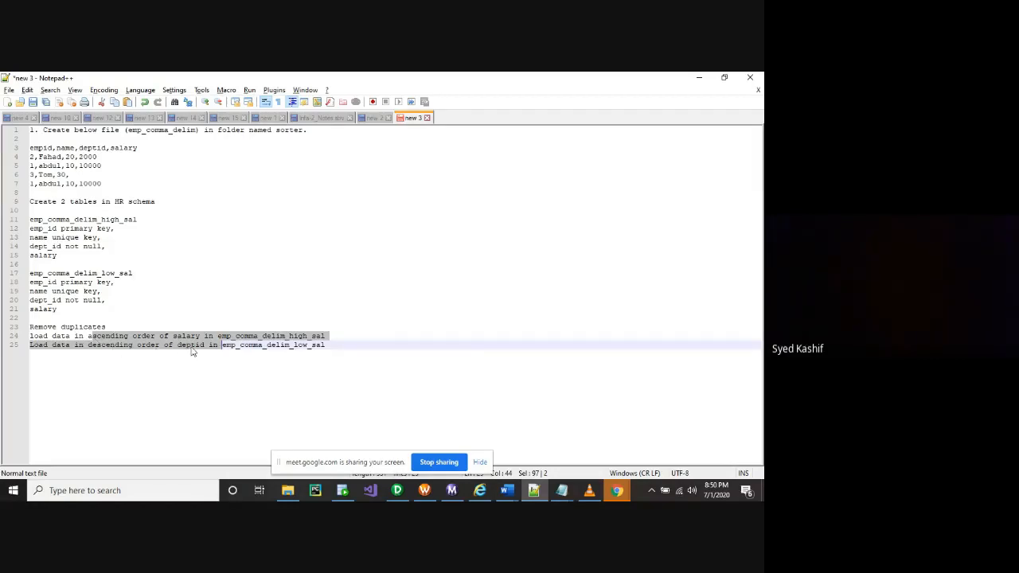
{"action": "left_click_drag", "start_coordinate": [112, 330], "coordinate": [28, 327]}
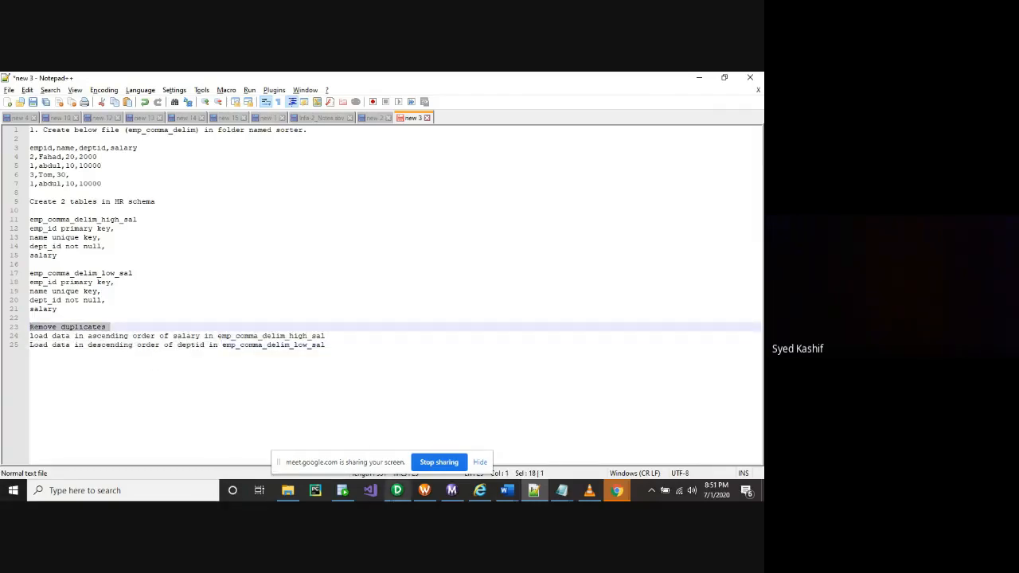
Highlight the duplicate employee rows on lines 5 and 7, then return to the Designer mapping
{"action": "mouse_move", "coordinate": [397, 491]}
{"action": "left_click_drag", "start_coordinate": [103, 165], "coordinate": [35, 166]}
{"action": "left_click_drag", "start_coordinate": [120, 185], "coordinate": [24, 185]}
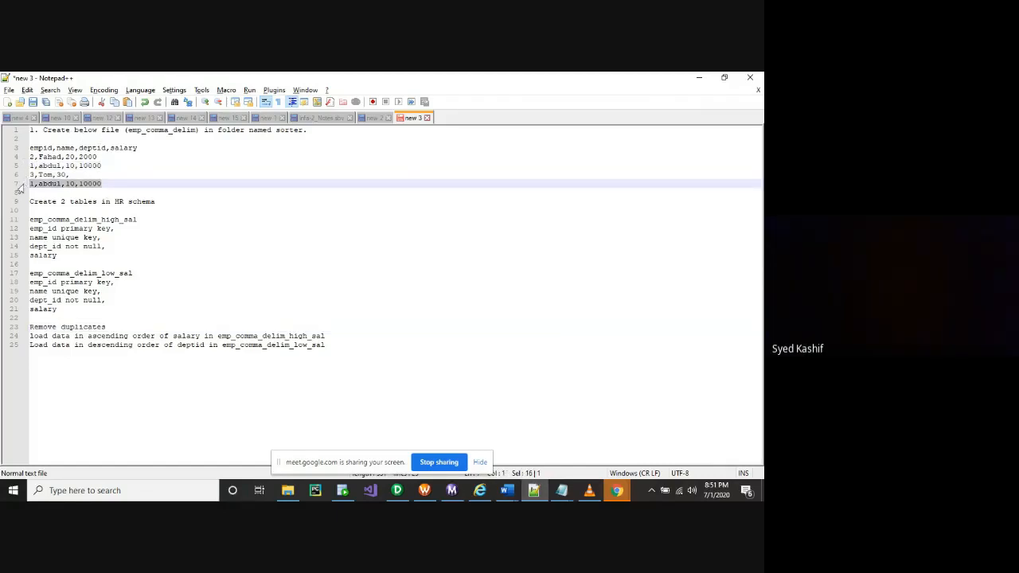
{"action": "double_click", "coordinate": [49, 184]}
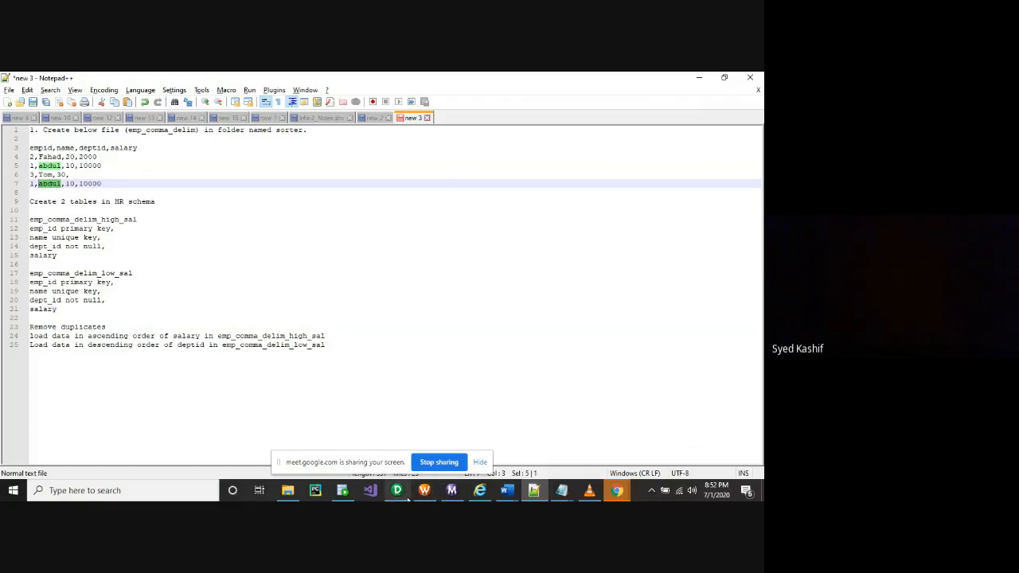
{"action": "mouse_move", "coordinate": [407, 499]}
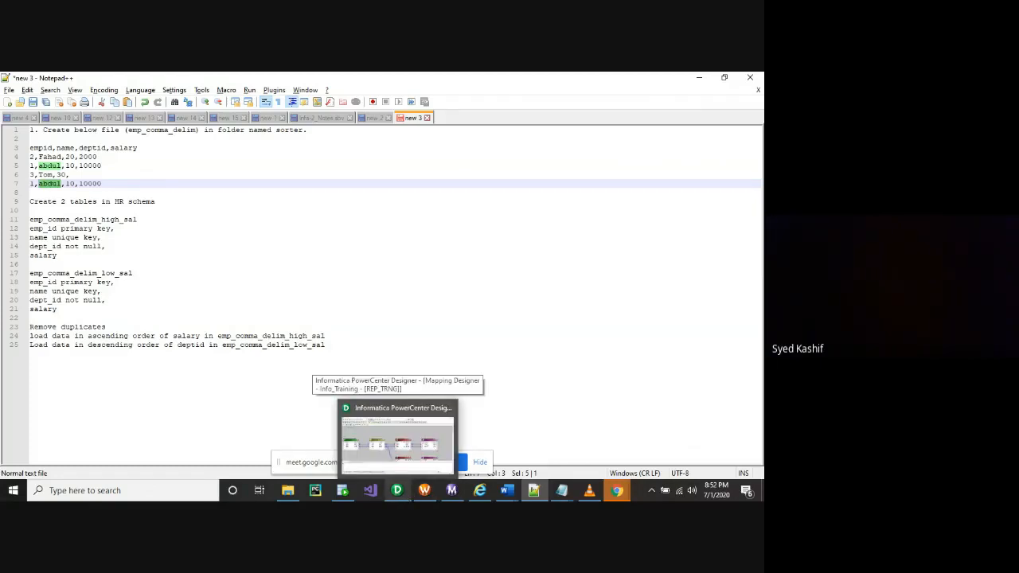
{"action": "left_click", "coordinate": [391, 446]}
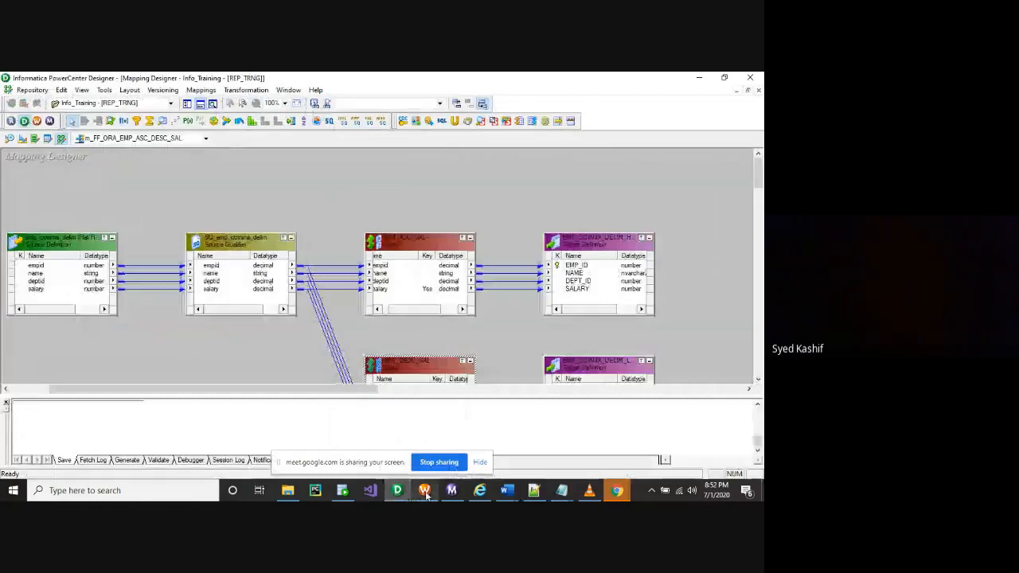
Enable the Distinct property on the SRT_ASC_SAL sorter to drop duplicate rows
{"action": "mouse_move", "coordinate": [425, 494]}
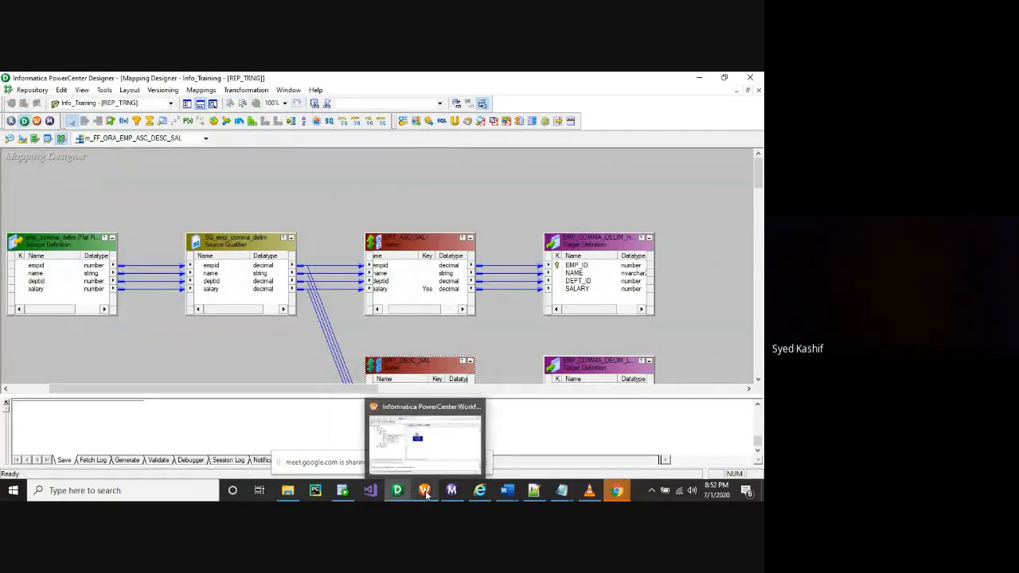
{"action": "left_click", "coordinate": [424, 491]}
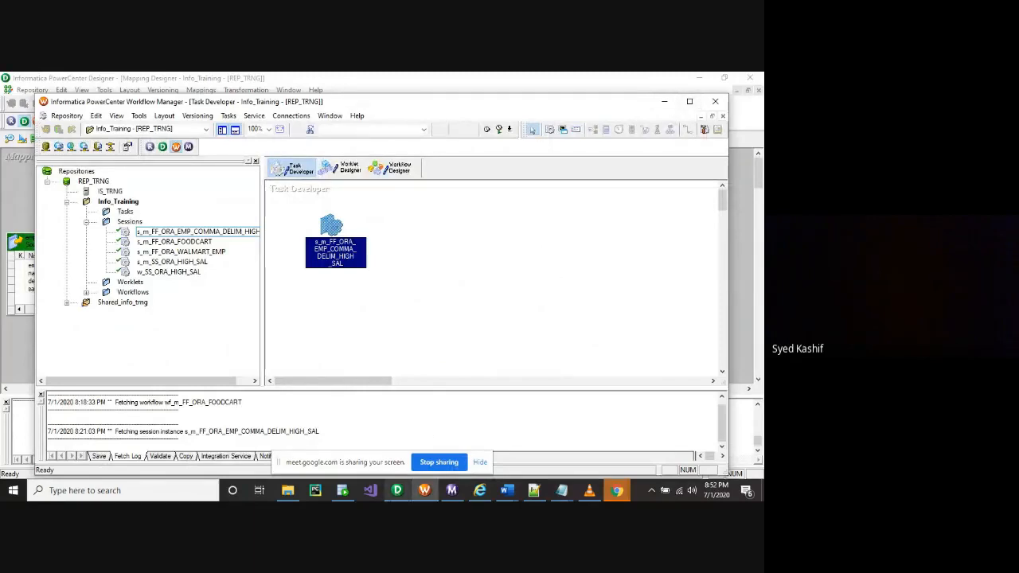
{"action": "left_click", "coordinate": [396, 492]}
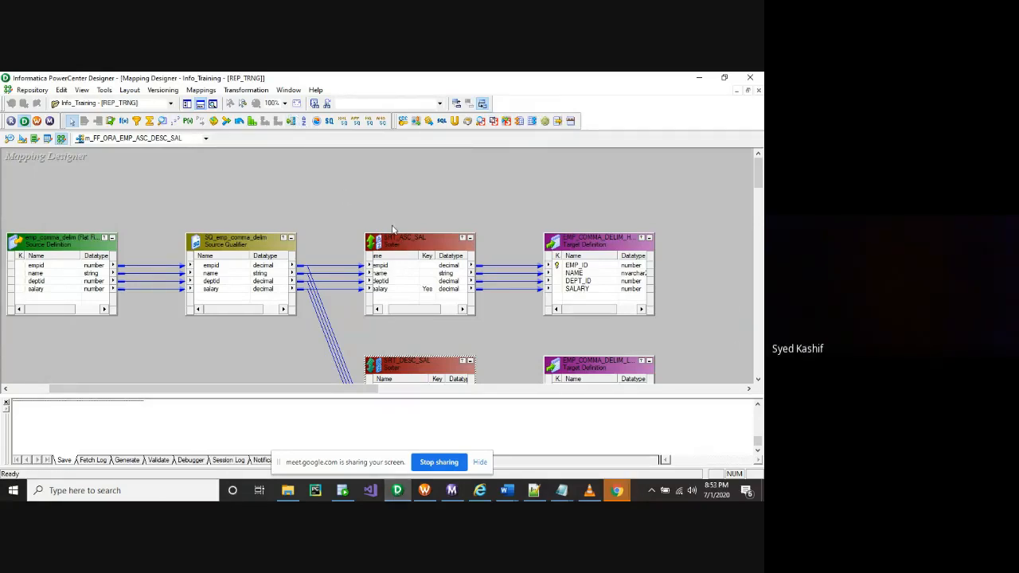
{"action": "left_click", "coordinate": [412, 247]}
{"action": "double_click", "coordinate": [411, 245]}
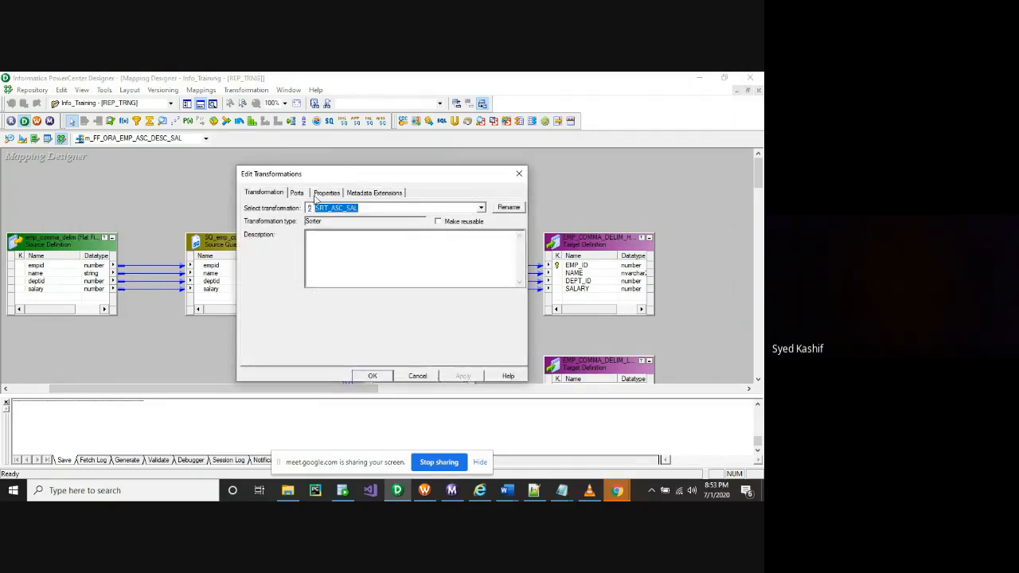
{"action": "left_click", "coordinate": [326, 192]}
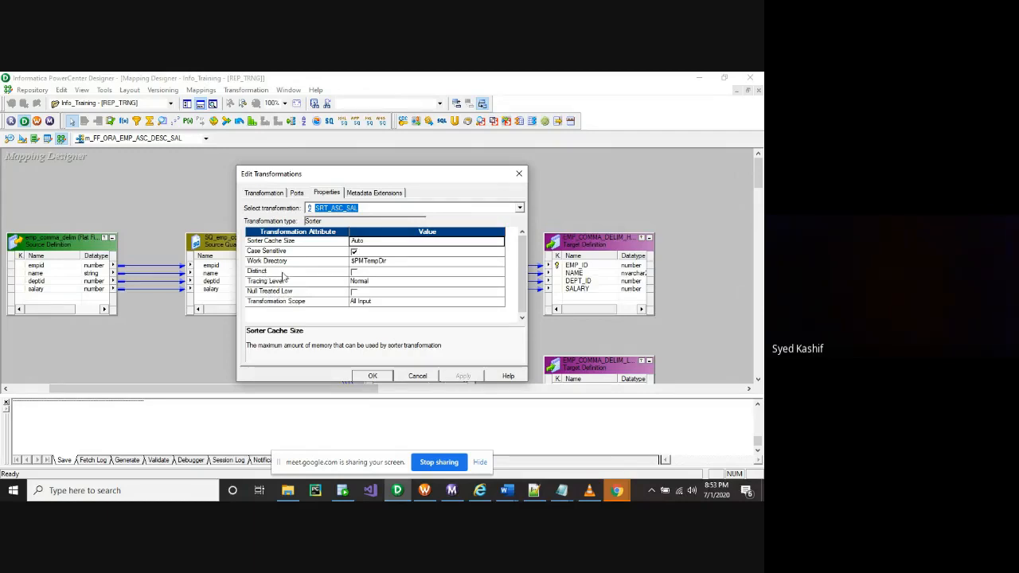
{"action": "left_click", "coordinate": [354, 273]}
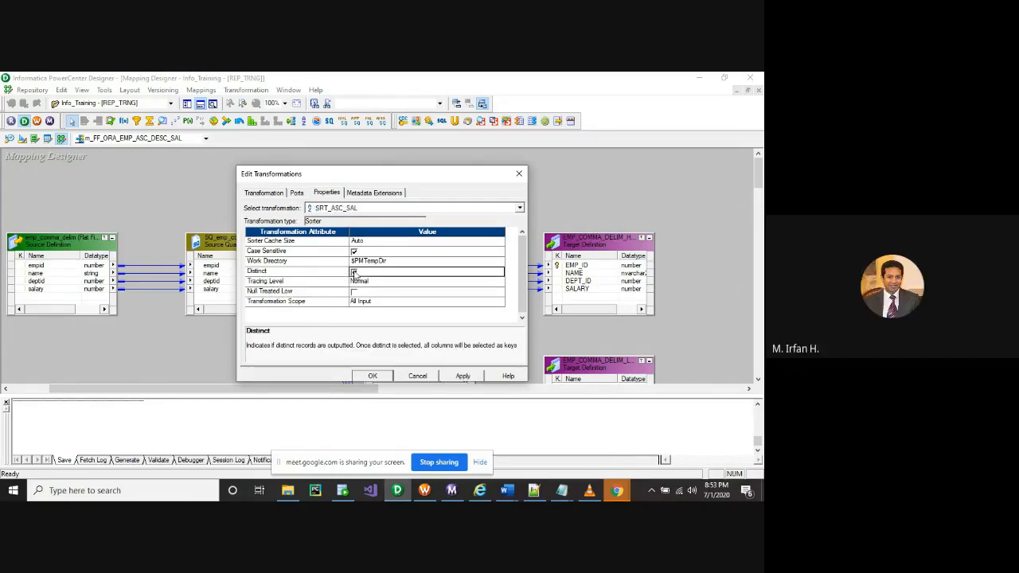
{"action": "left_click", "coordinate": [464, 378]}
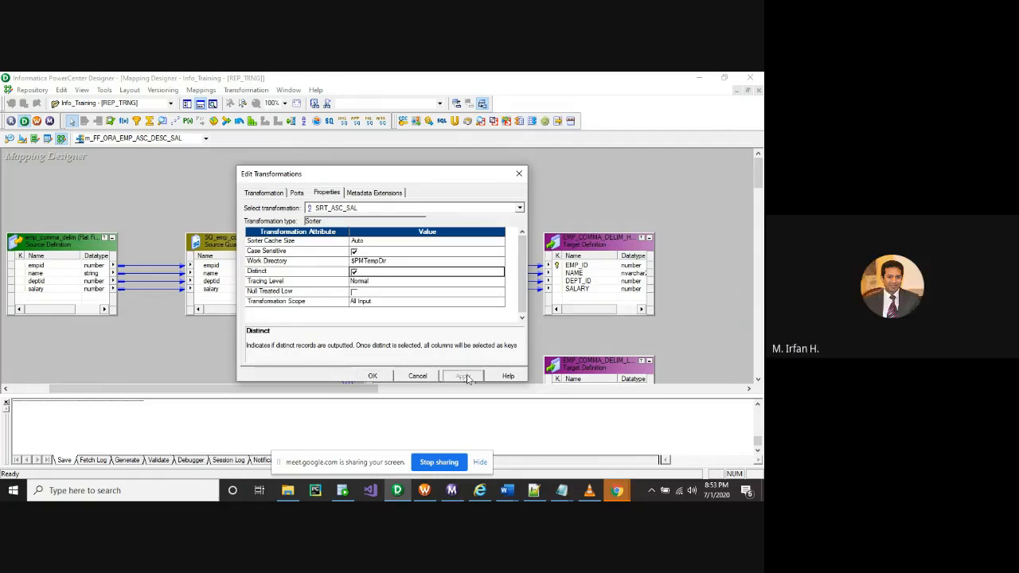
{"action": "left_click", "coordinate": [374, 376]}
Save the mapping with Ctrl+S and enable Distinct on the SRT_DESC_SAL sorter
{"action": "left_click", "coordinate": [381, 379]}
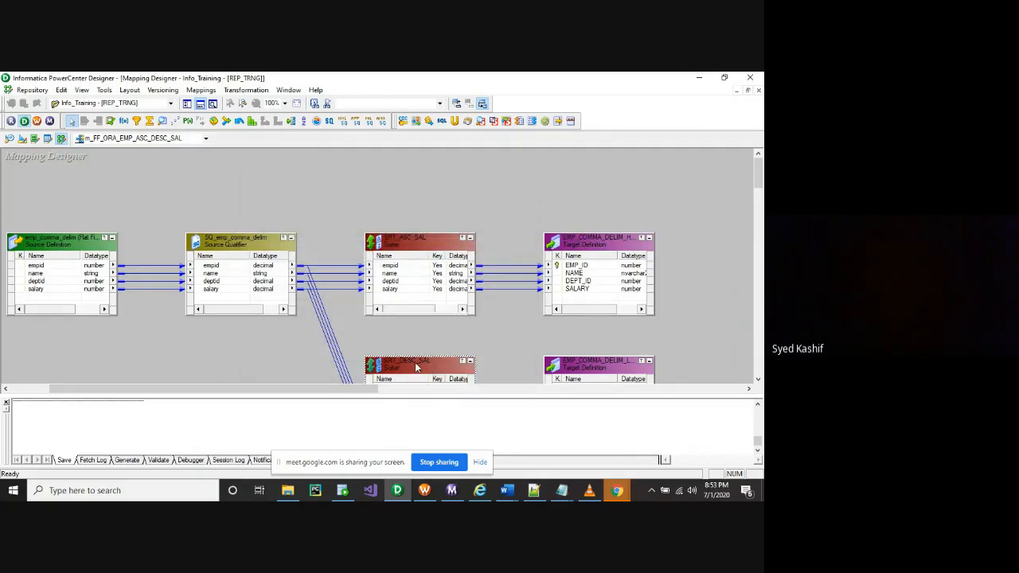
{"action": "key", "text": "ctrl+s"}
{"action": "double_click", "coordinate": [415, 365]}
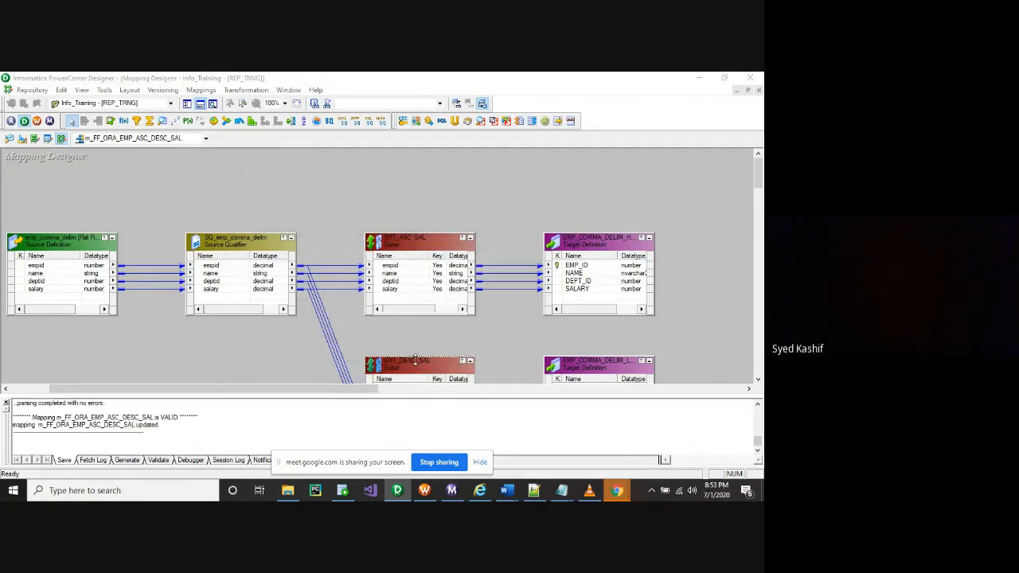
{"action": "left_click", "coordinate": [327, 192]}
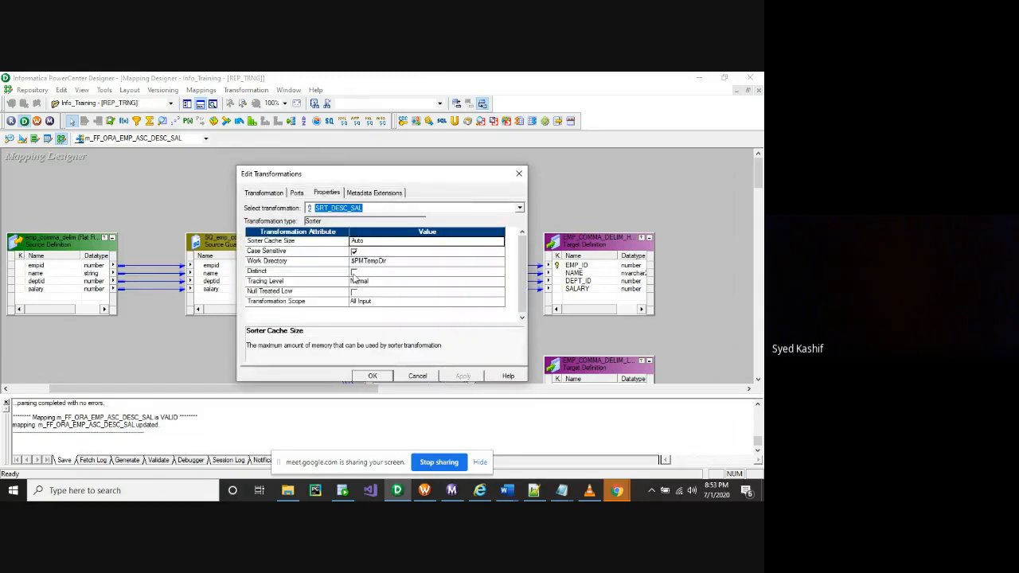
{"action": "left_click", "coordinate": [353, 272]}
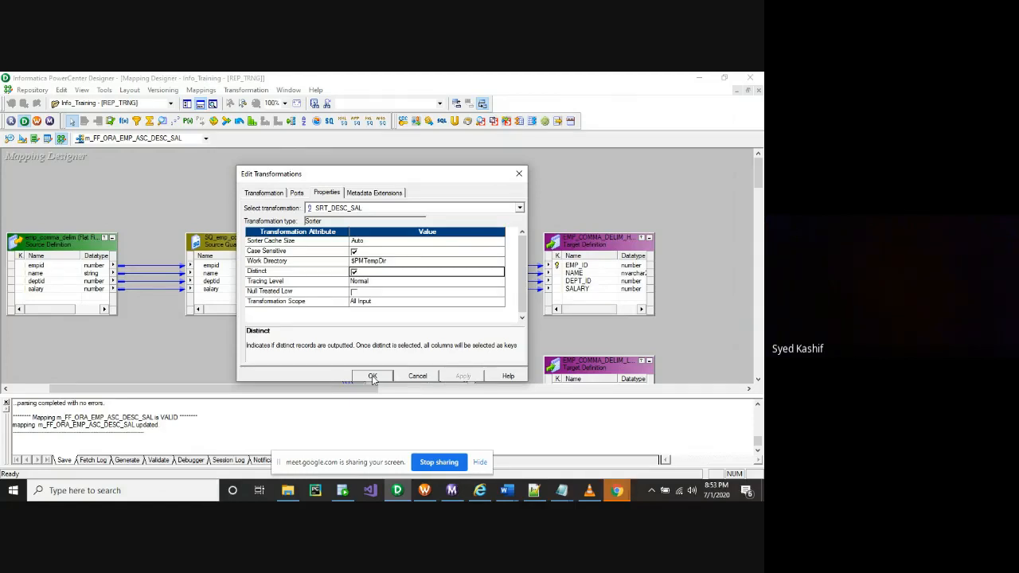
{"action": "left_click", "coordinate": [373, 377]}
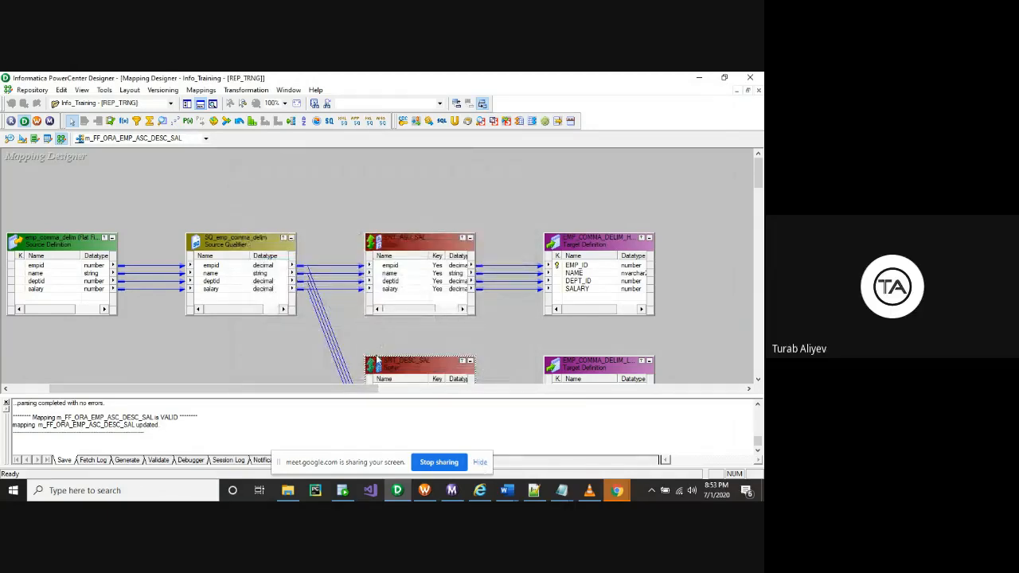
Move both sorters and their salary targets higher to spread out the mapping layout
{"action": "left_click_drag", "start_coordinate": [414, 245], "coordinate": [406, 185]}
{"action": "left_click_drag", "start_coordinate": [599, 245], "coordinate": [598, 187]}
{"action": "left_click_drag", "start_coordinate": [415, 365], "coordinate": [415, 301]}
{"action": "left_click_drag", "start_coordinate": [599, 368], "coordinate": [598, 296]}
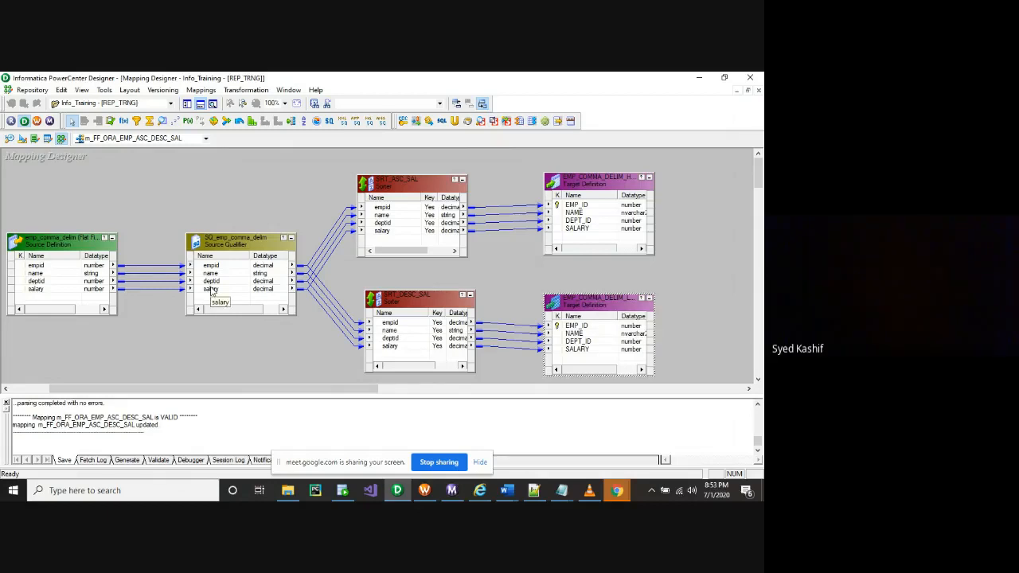
Move salary to the top of the SRT_ASC_SAL sorter's key ports and apply
{"action": "left_click", "coordinate": [410, 187]}
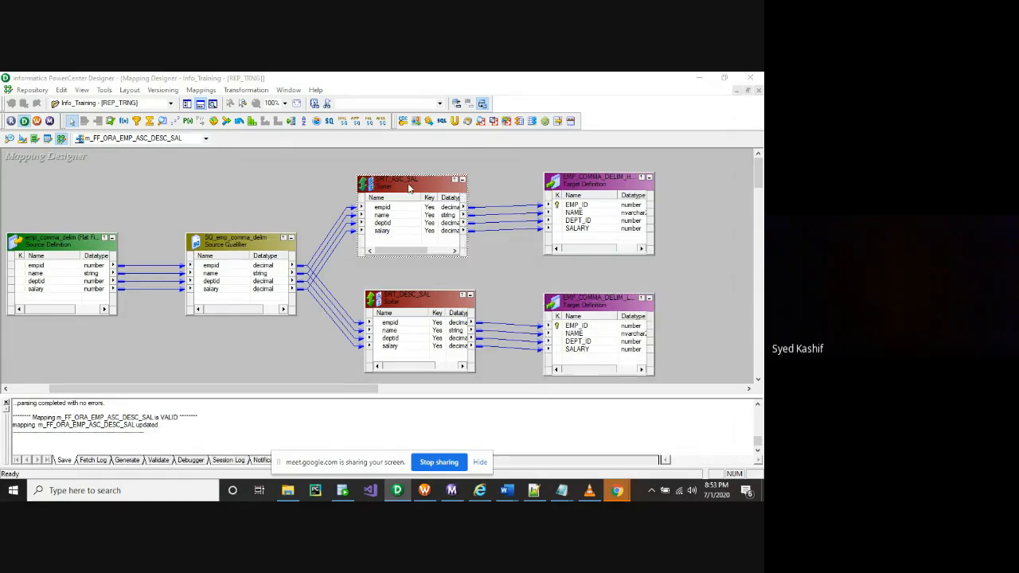
{"action": "double_click", "coordinate": [409, 187]}
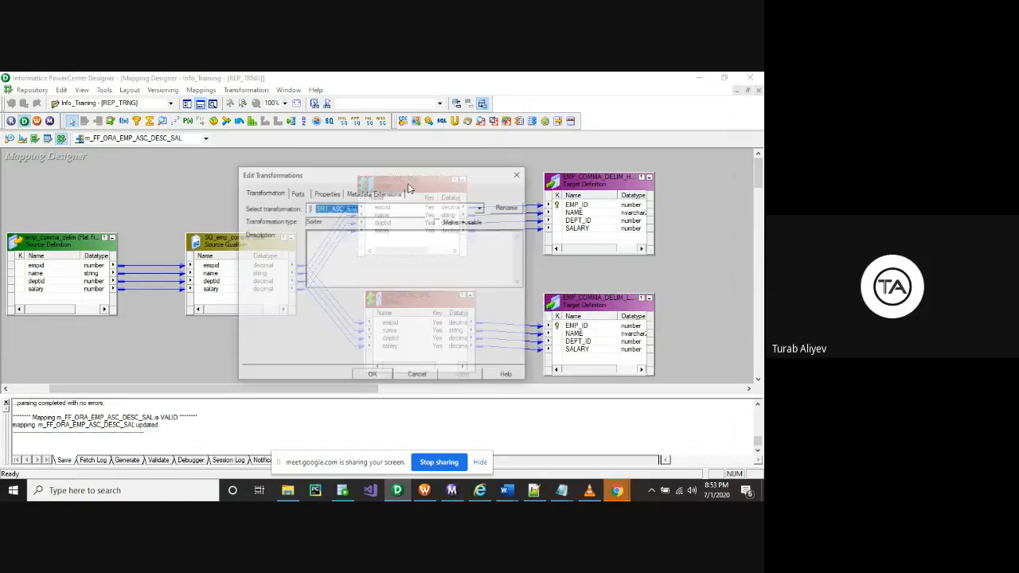
{"action": "left_click", "coordinate": [296, 193]}
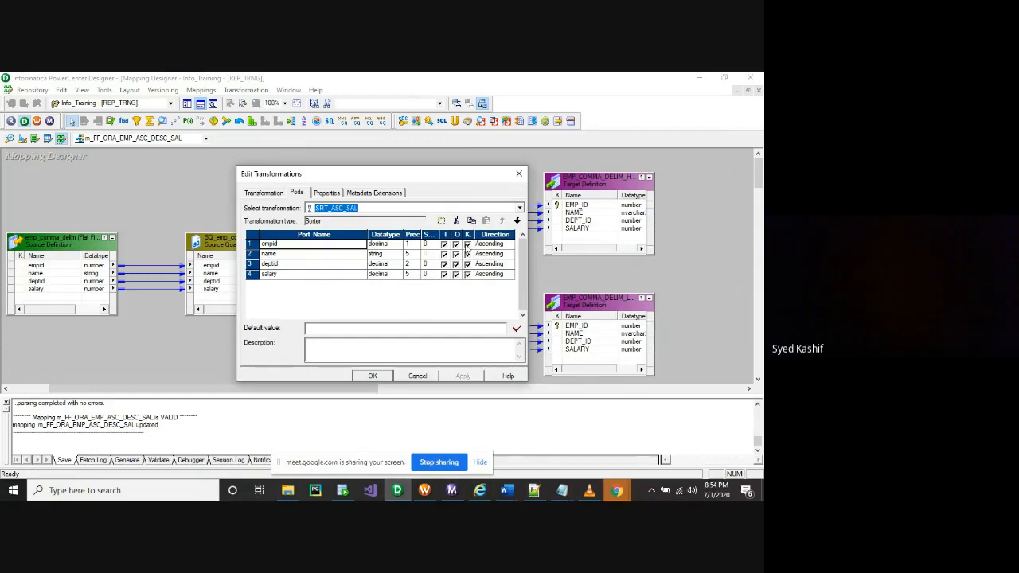
{"action": "left_click", "coordinate": [468, 255]}
{"action": "left_click", "coordinate": [251, 275]}
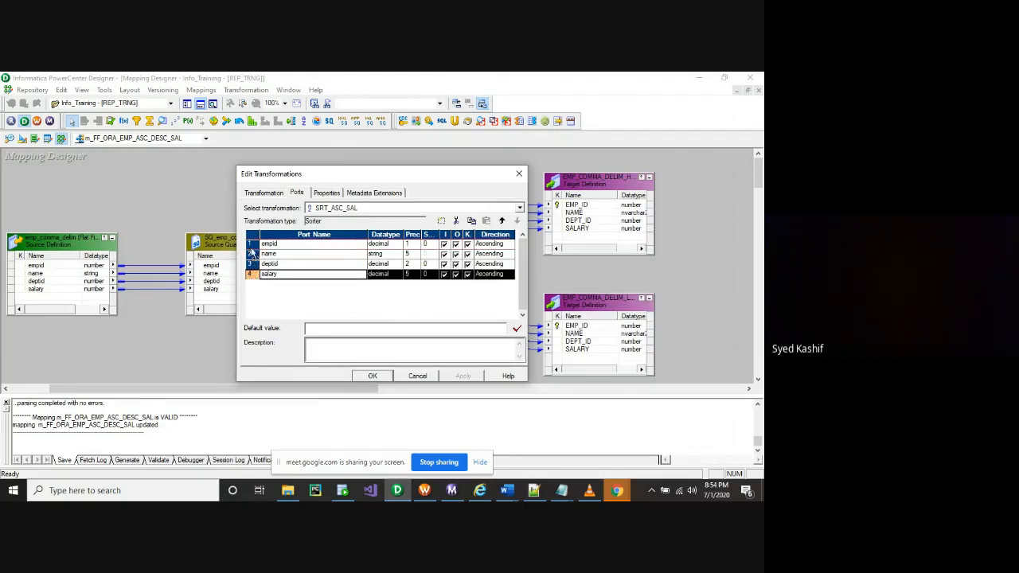
{"action": "left_click_drag", "start_coordinate": [253, 253], "coordinate": [253, 242]}
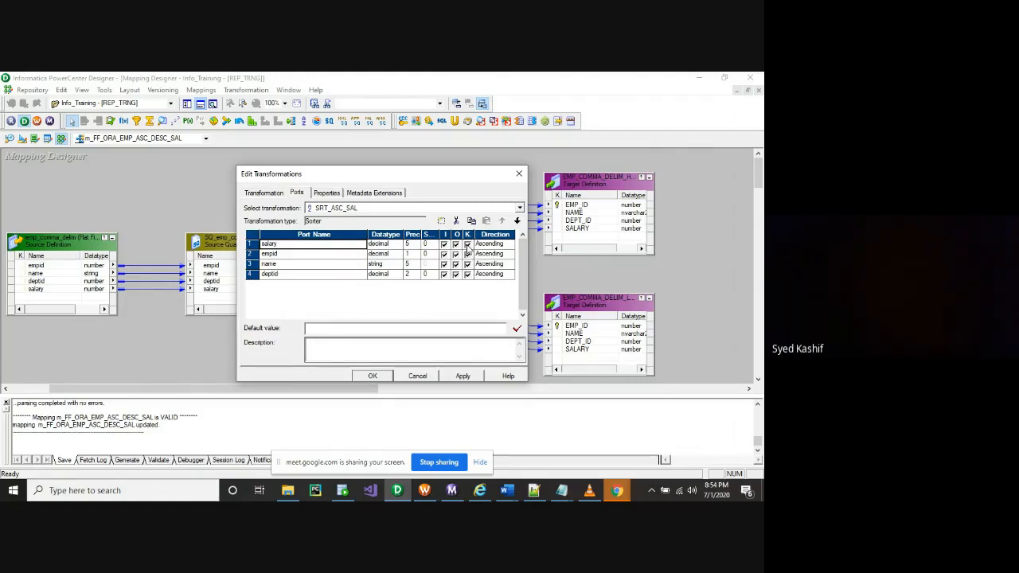
{"action": "left_click", "coordinate": [463, 377]}
{"action": "left_click", "coordinate": [382, 378]}
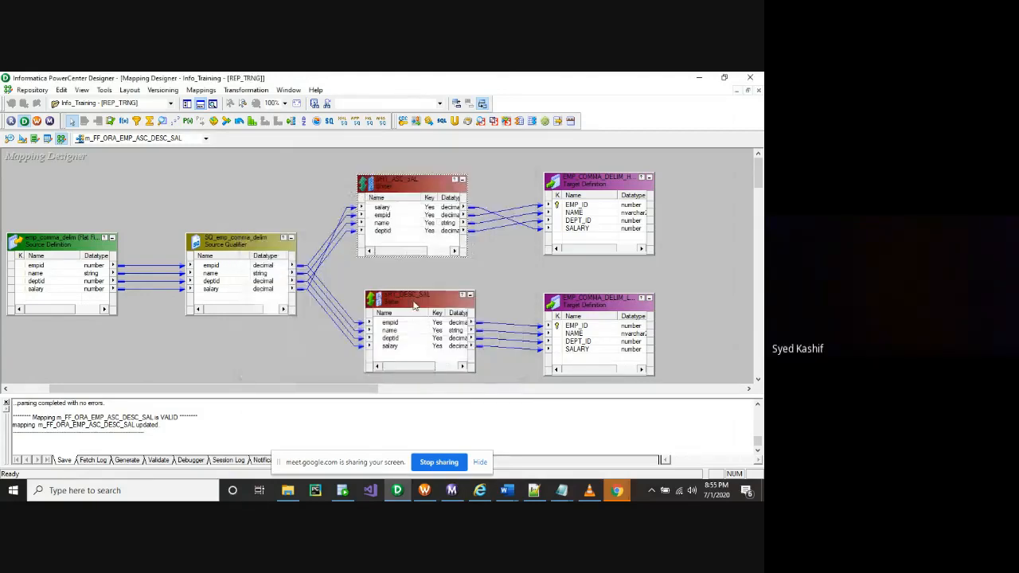
Put salary first in SRT_DESC_SAL's ports, ahead of empid, name and deptid, and apply
{"action": "left_click", "coordinate": [417, 301]}
{"action": "double_click", "coordinate": [417, 300]}
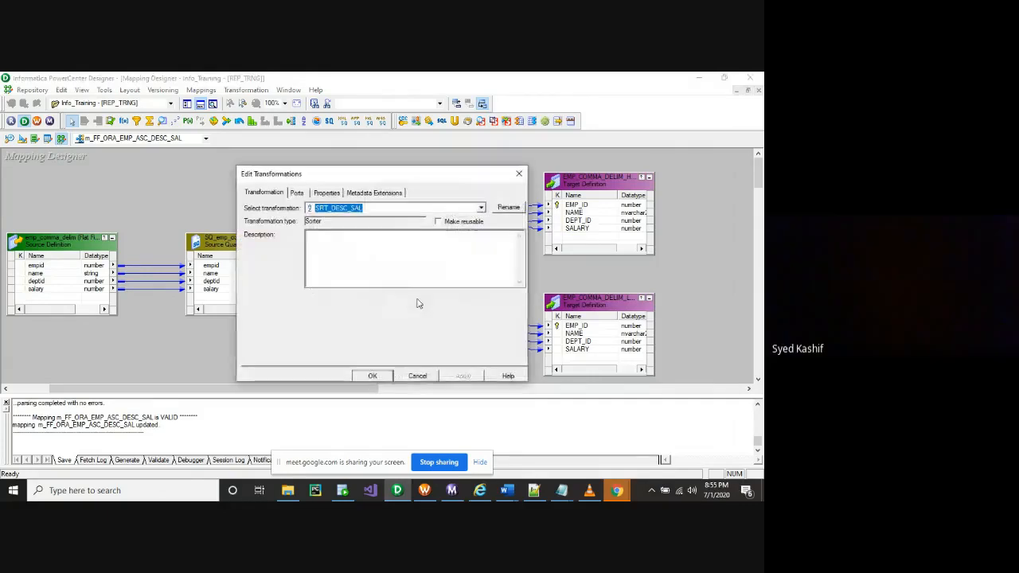
{"action": "left_click", "coordinate": [296, 193]}
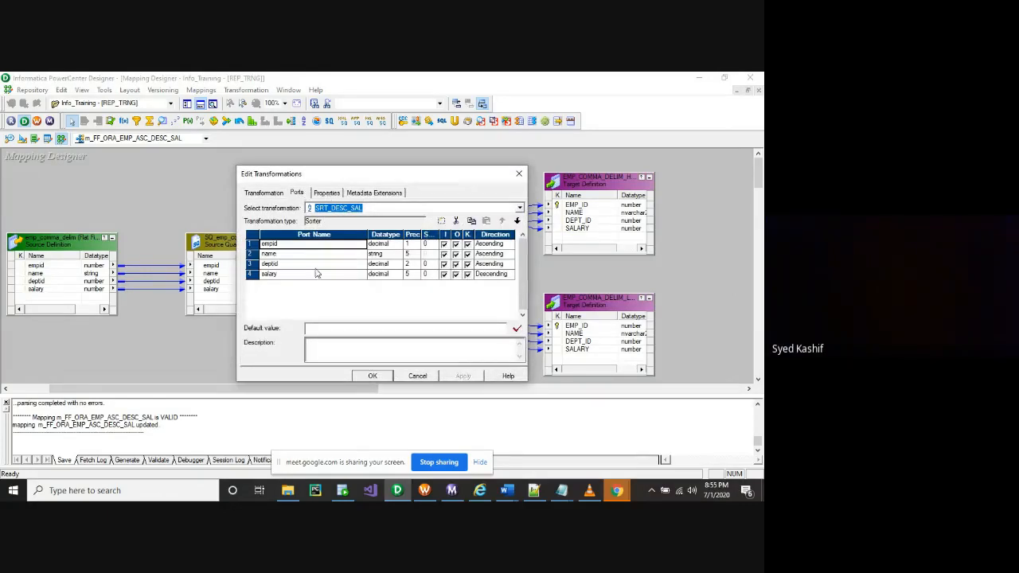
{"action": "left_click", "coordinate": [269, 275]}
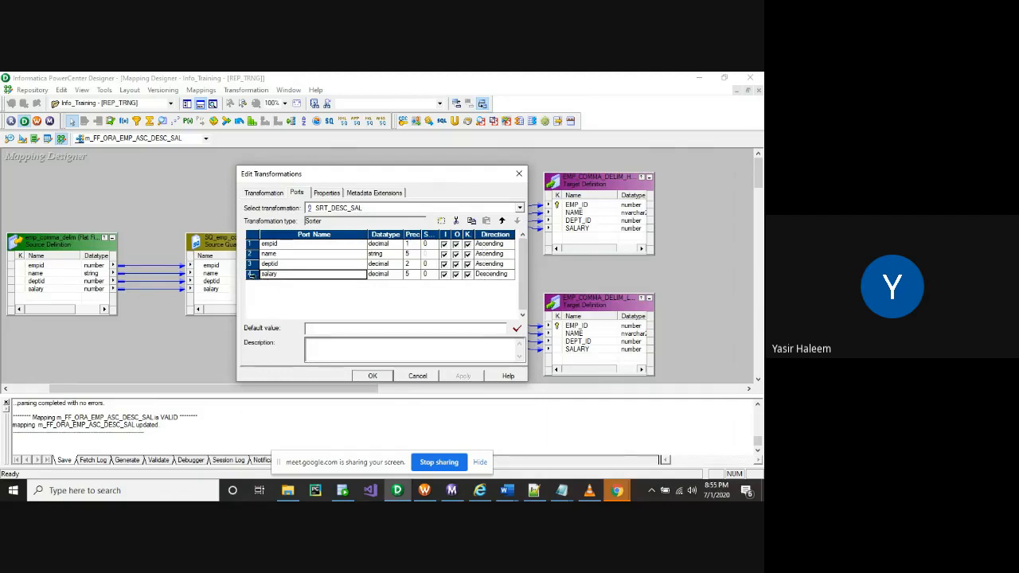
{"action": "left_click", "coordinate": [251, 275]}
{"action": "left_click_drag", "start_coordinate": [252, 280], "coordinate": [259, 243]}
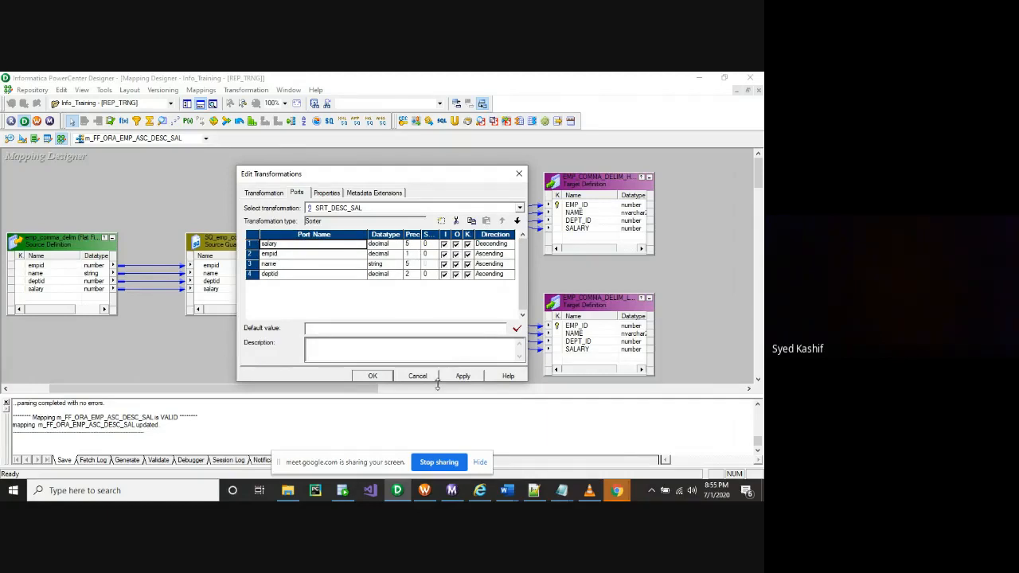
{"action": "left_click", "coordinate": [465, 377]}
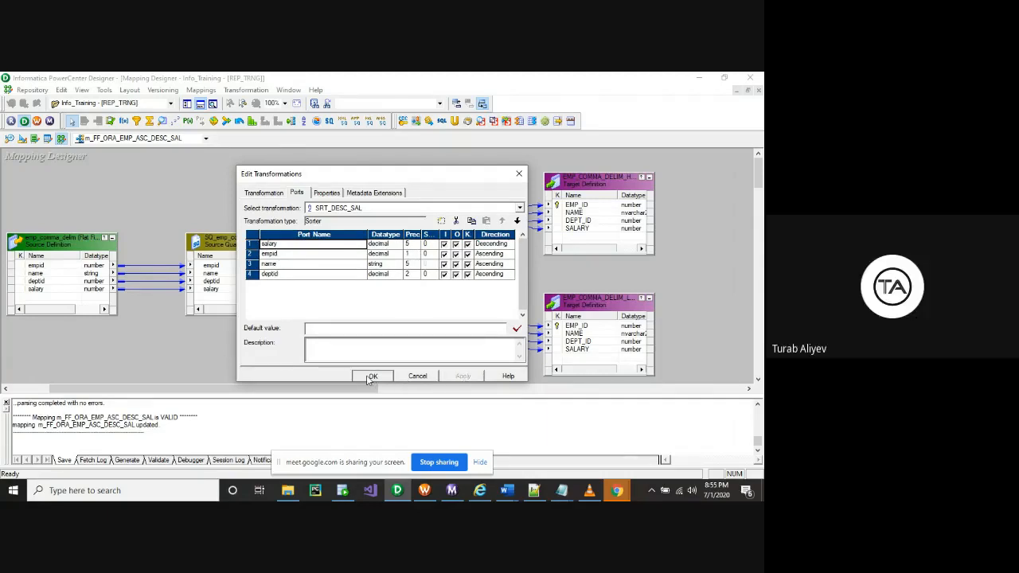
{"action": "left_click", "coordinate": [368, 376]}
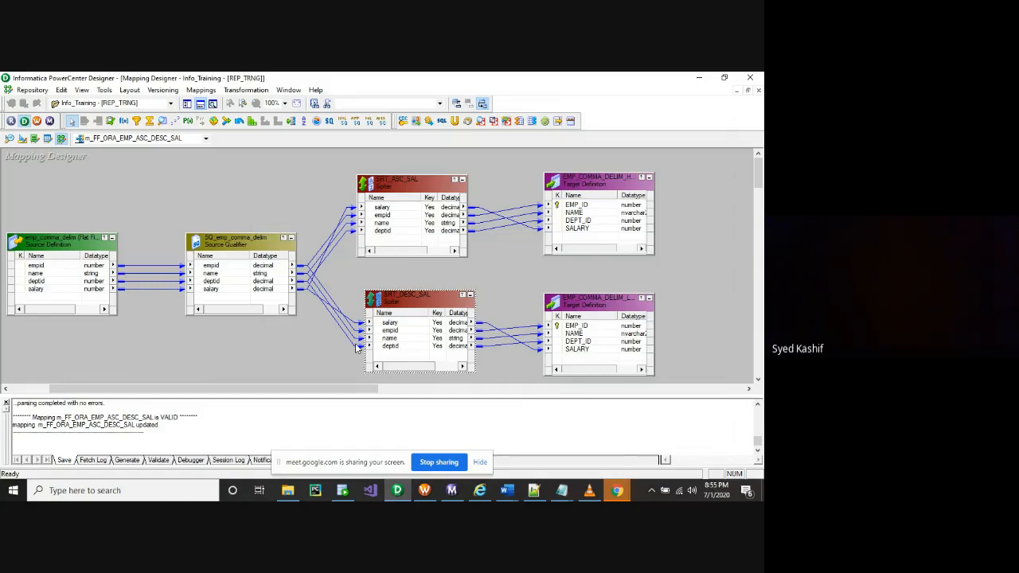
{"action": "mouse_move", "coordinate": [422, 495]}
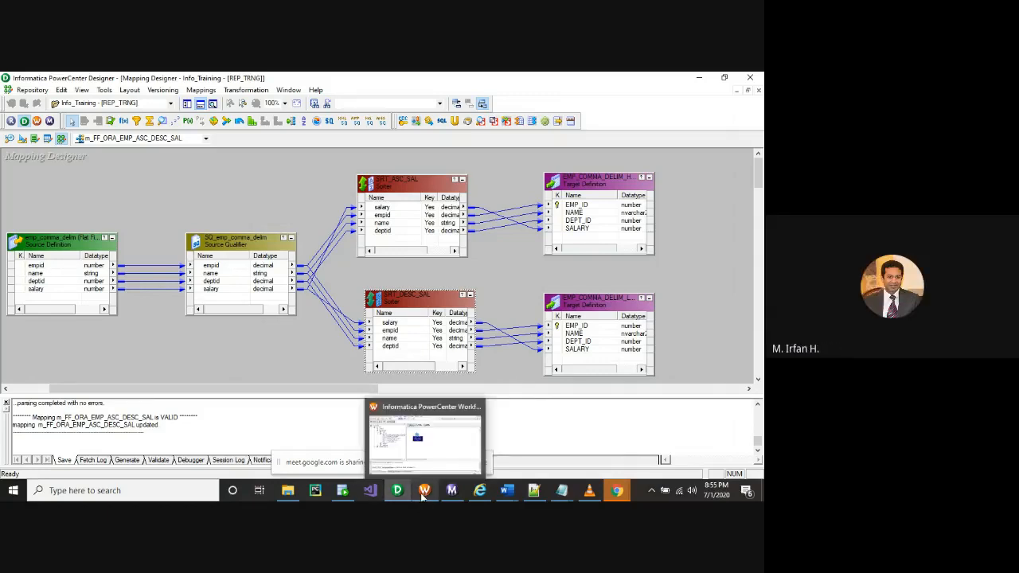
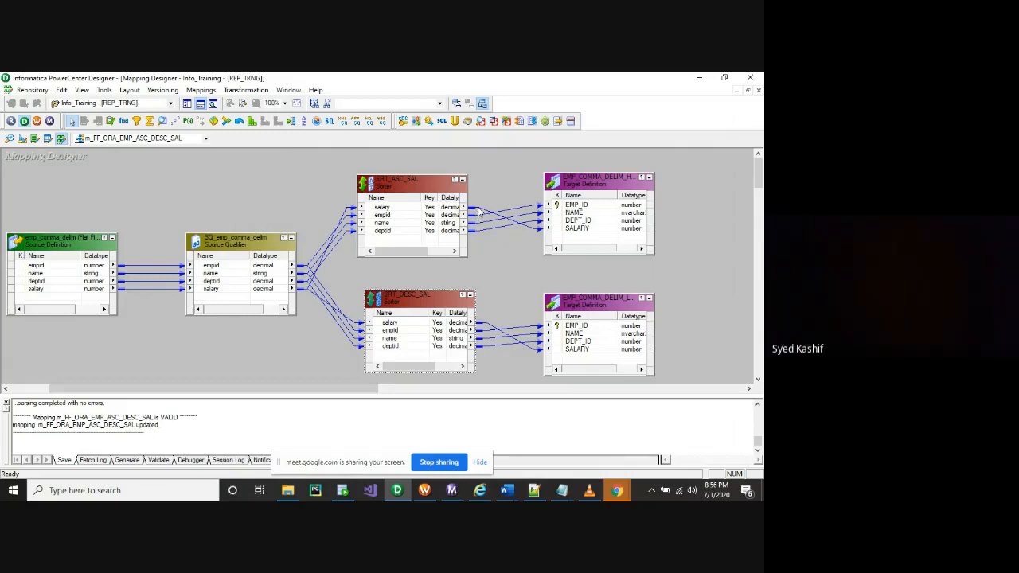
Trace the salary links through SRT_ASC_SAL and SRT_DESC_SAL into their SALARY targets
{"action": "left_click", "coordinate": [487, 326]}
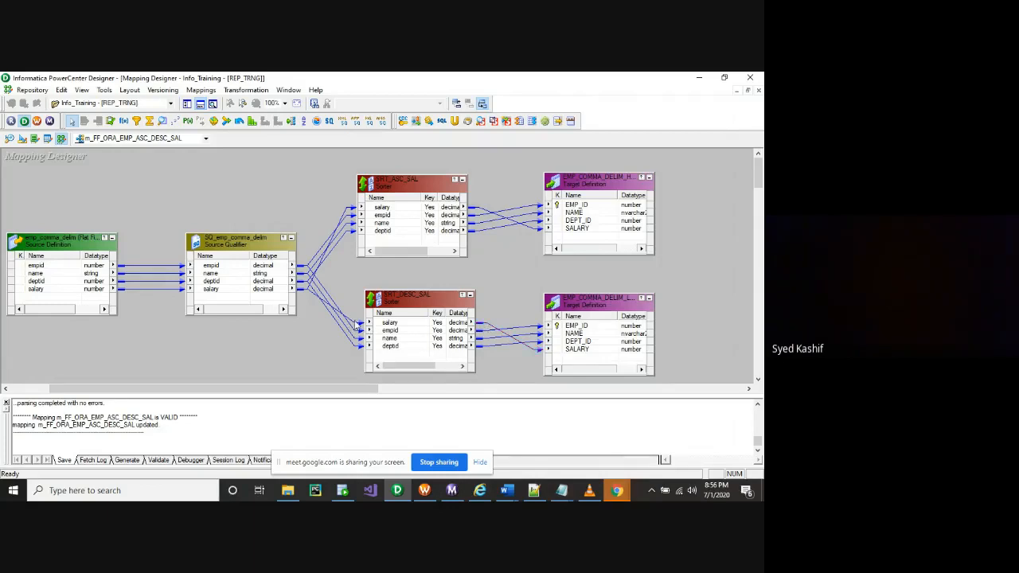
{"action": "left_click", "coordinate": [319, 309]}
{"action": "left_click", "coordinate": [488, 328]}
{"action": "left_click", "coordinate": [347, 213]}
{"action": "left_click", "coordinate": [481, 213]}
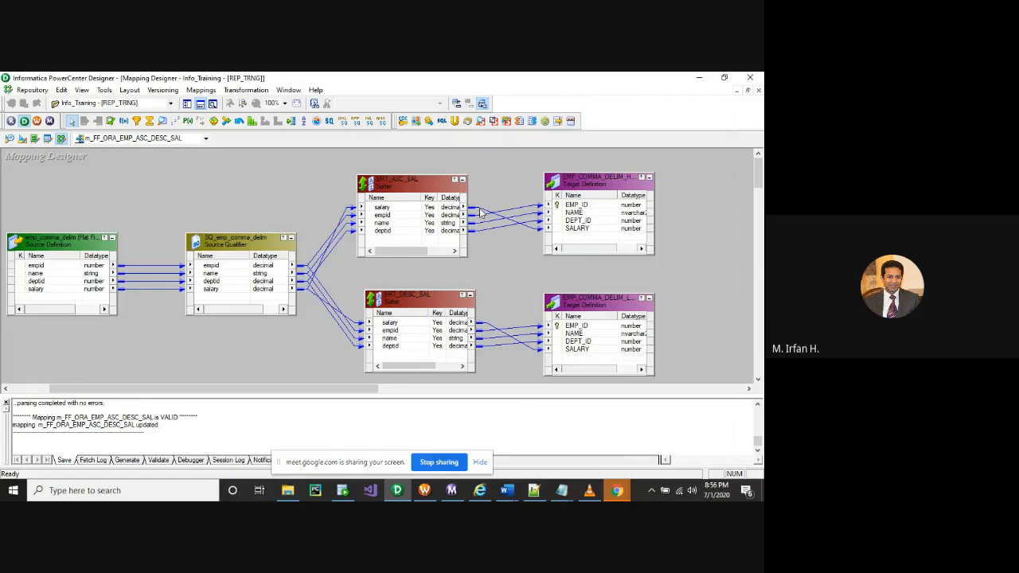
{"action": "left_click", "coordinate": [481, 211]}
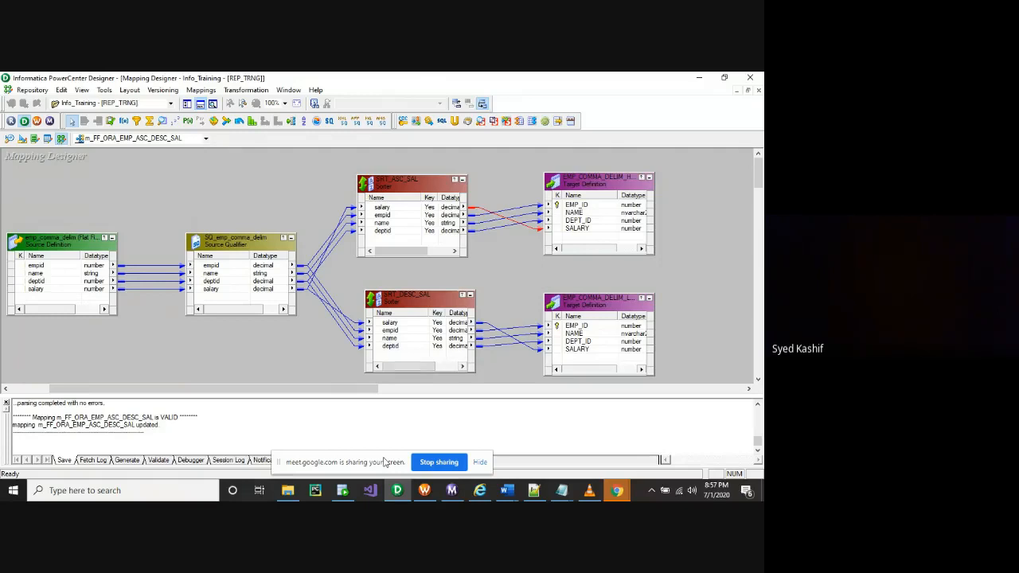
Clear the Task Developer canvas and start a new workflow in Workflow Designer
{"action": "left_click", "coordinate": [425, 490]}
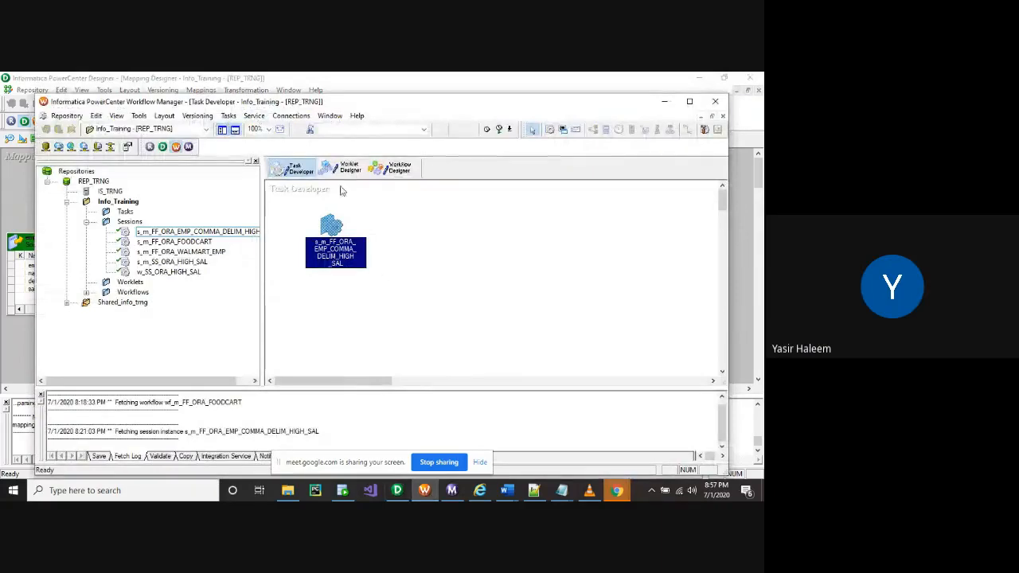
{"action": "right_click", "coordinate": [392, 240]}
{"action": "left_click", "coordinate": [414, 242]}
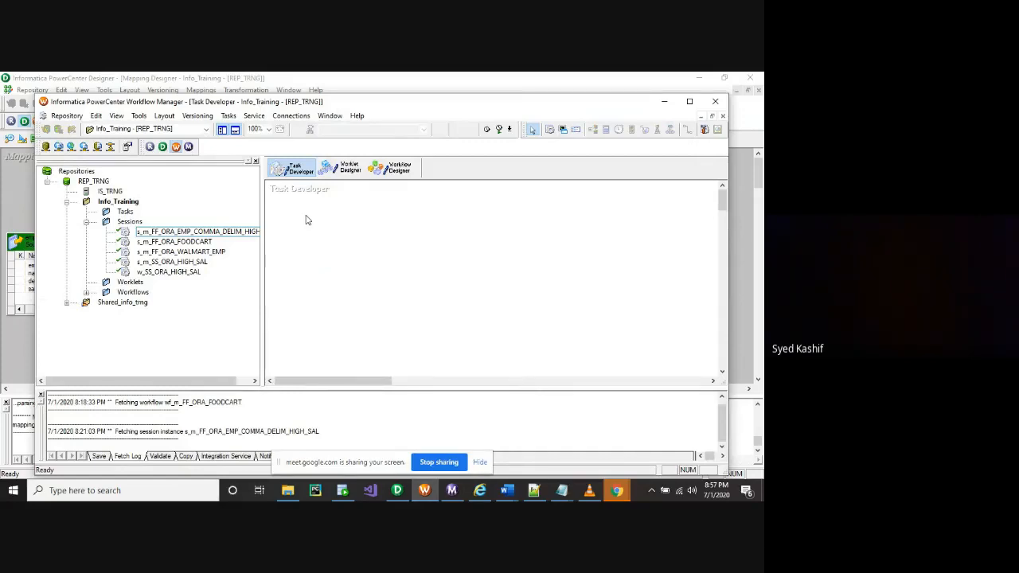
{"action": "left_click", "coordinate": [391, 169]}
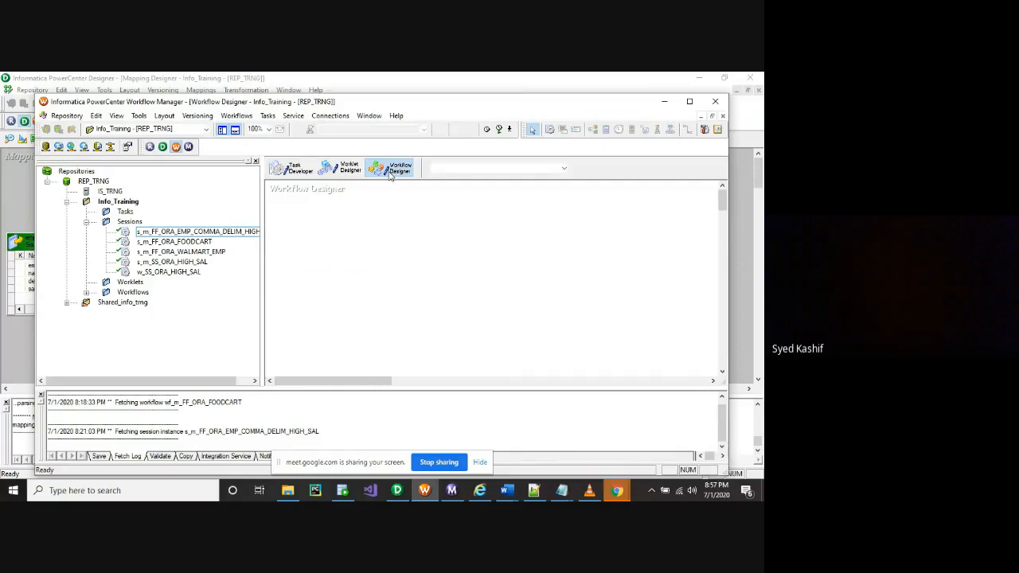
{"action": "left_click", "coordinate": [237, 116]}
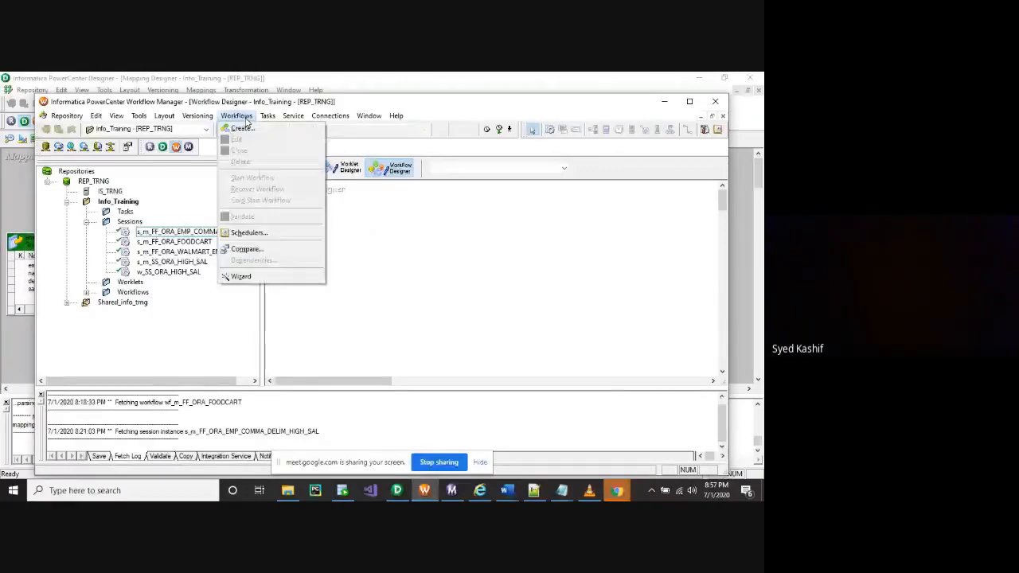
{"action": "left_click", "coordinate": [239, 129]}
Copy the mapping name m_FF_ORA_EMP_ASC_DESC_SAL from its properties in the Designer
{"action": "left_click", "coordinate": [398, 492]}
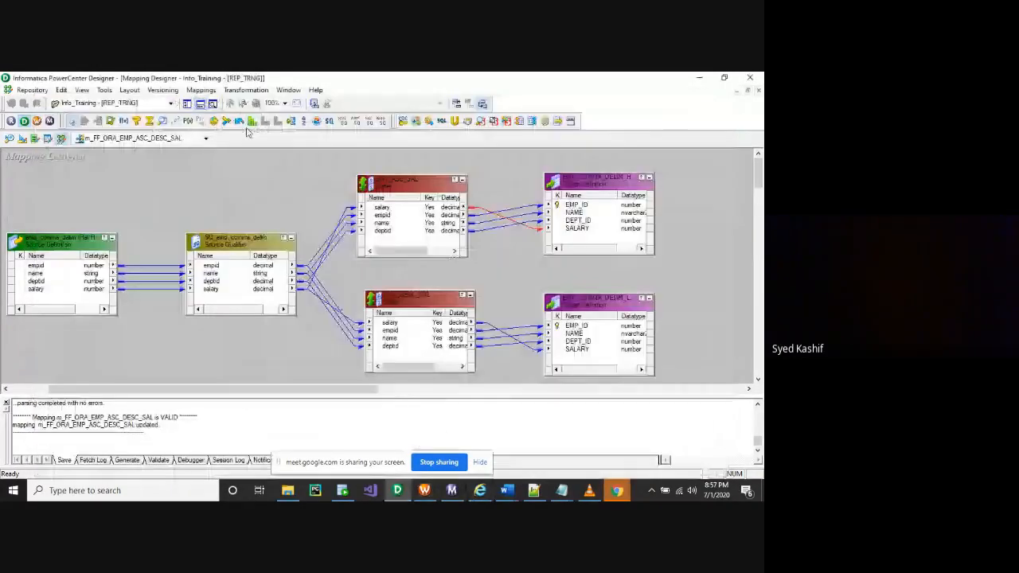
{"action": "left_click", "coordinate": [201, 90]}
{"action": "left_click", "coordinate": [210, 113]}
{"action": "key", "text": "ctrl+c"}
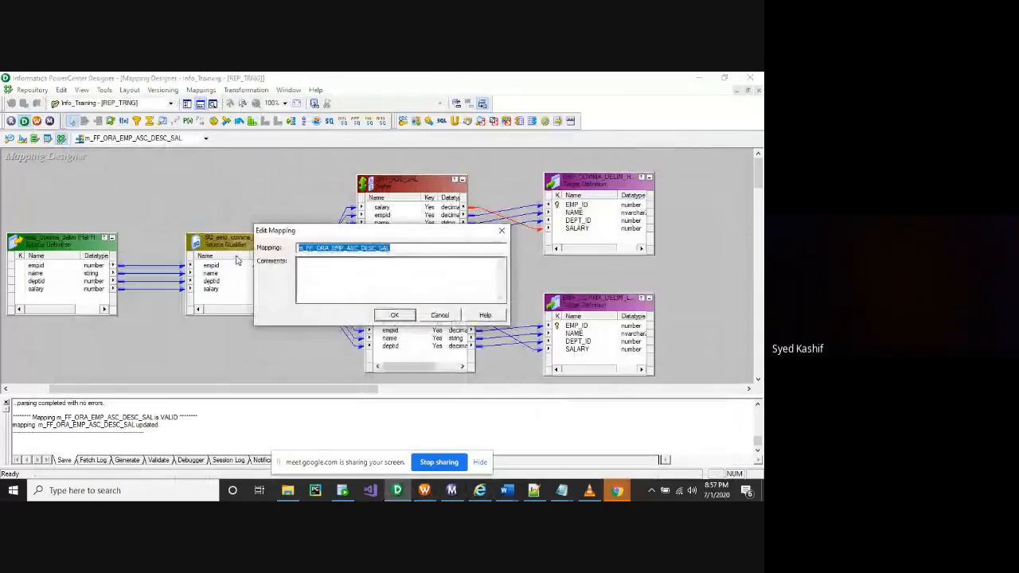
{"action": "left_click", "coordinate": [440, 314]}
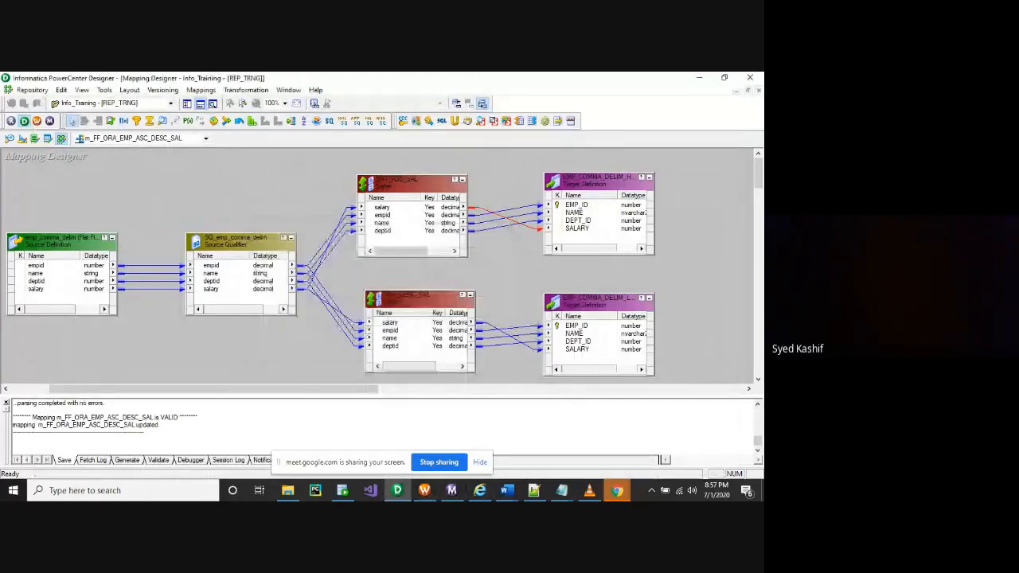
Name the new workflow wf_FF_ORA_EMP_ASC_DESC_SAL and create it
{"action": "mouse_move", "coordinate": [426, 492]}
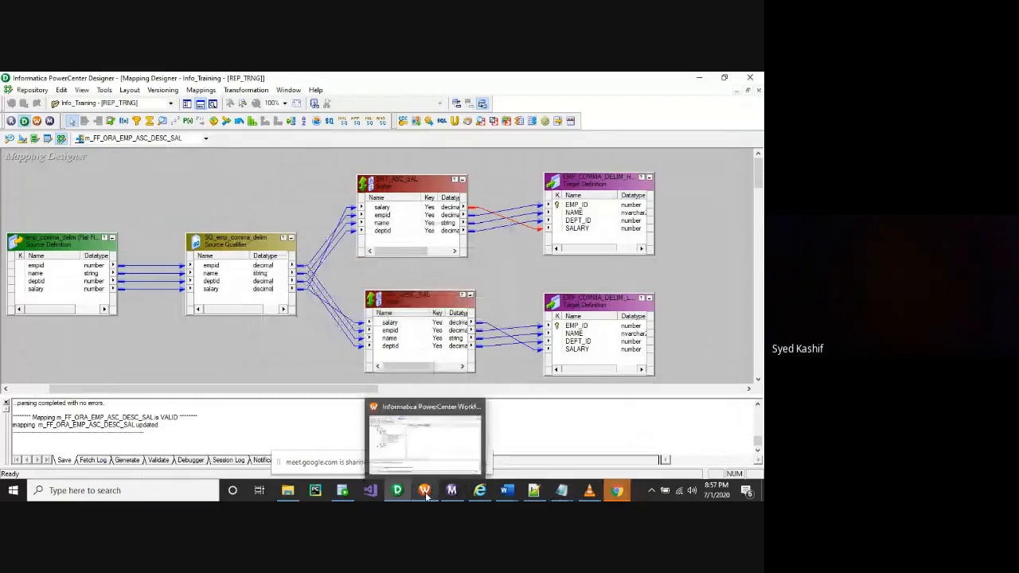
{"action": "left_click", "coordinate": [426, 492]}
{"action": "key", "text": "ctrl+v"}
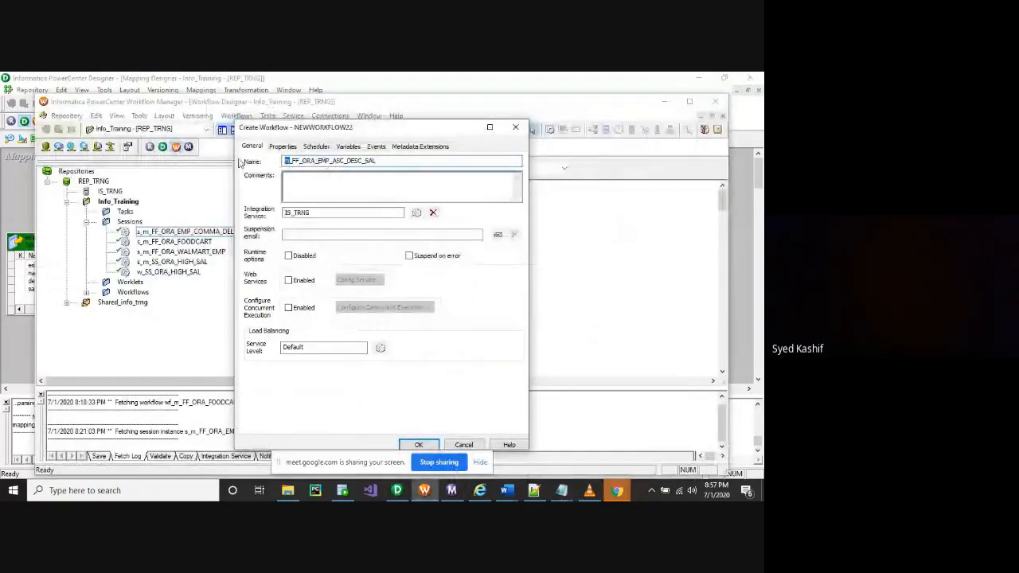
{"action": "key", "text": "BackSpace"}
{"action": "type", "text": "wf"}
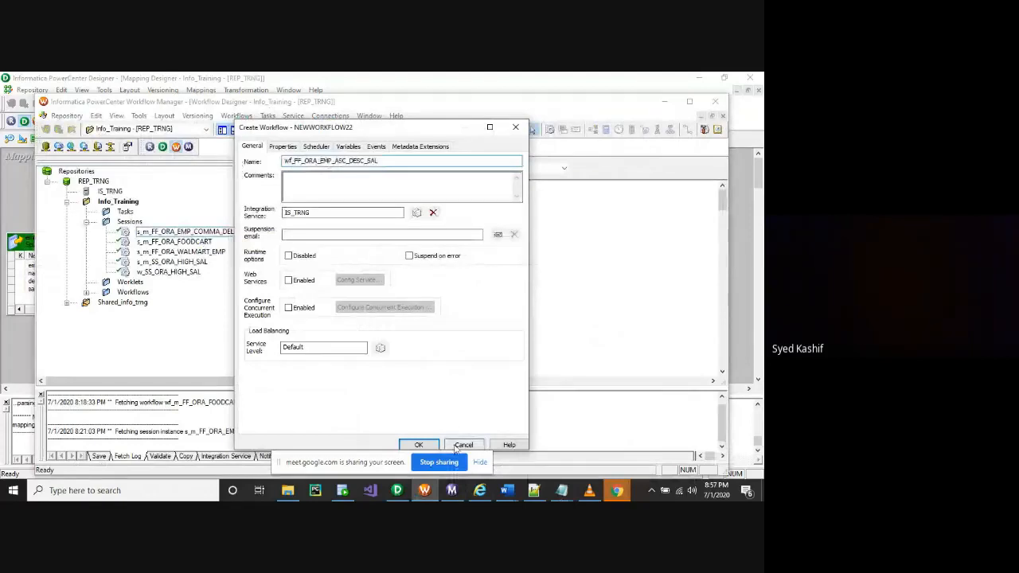
{"action": "left_click", "coordinate": [418, 446]}
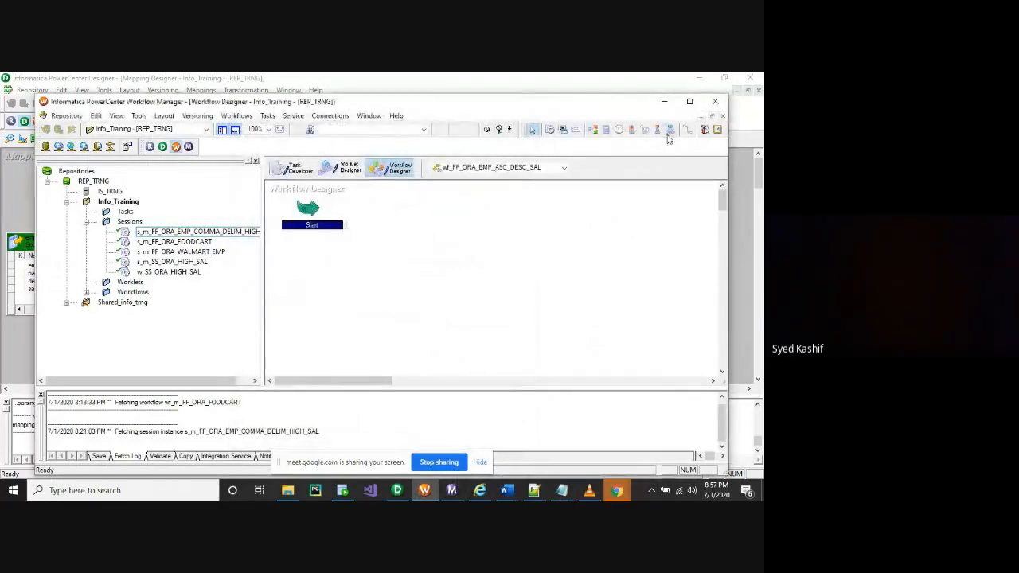
Add a session task based on mapping m_FF_ORA_EMP_ASC_DESC_SAL to the workflow
{"action": "left_click", "coordinate": [550, 129]}
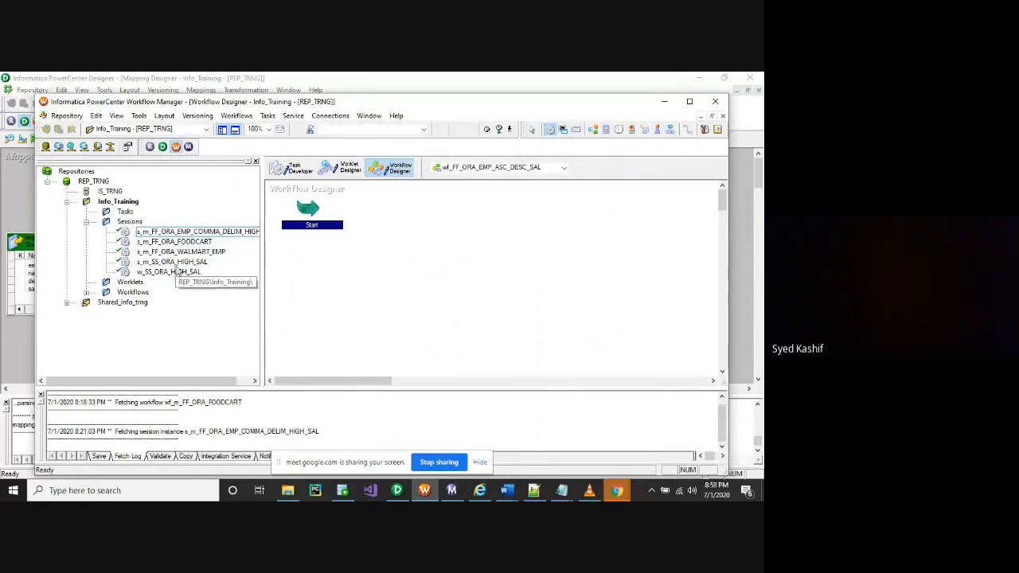
{"action": "left_click_drag", "start_coordinate": [539, 206], "coordinate": [468, 209]}
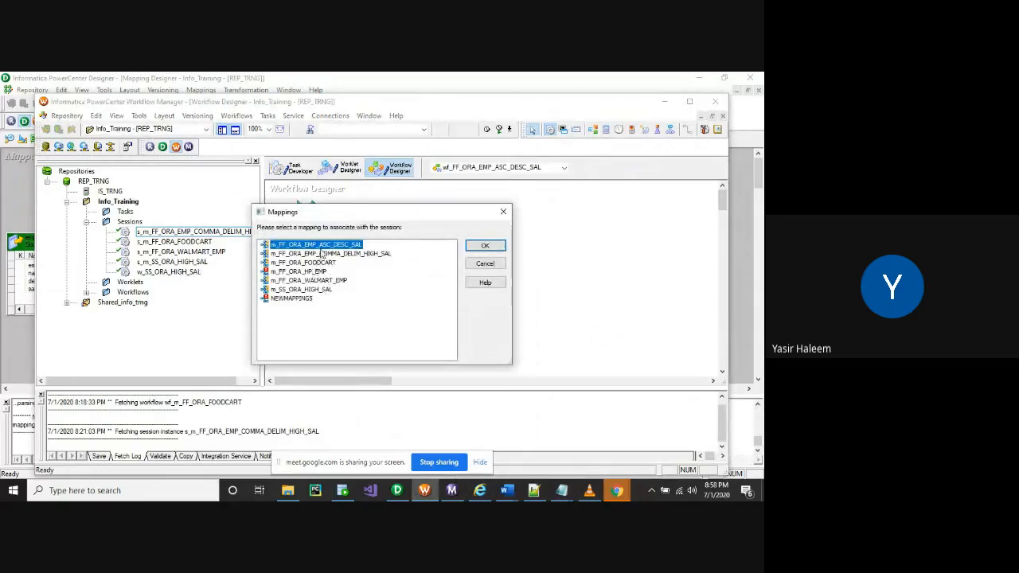
{"action": "left_click", "coordinate": [484, 248]}
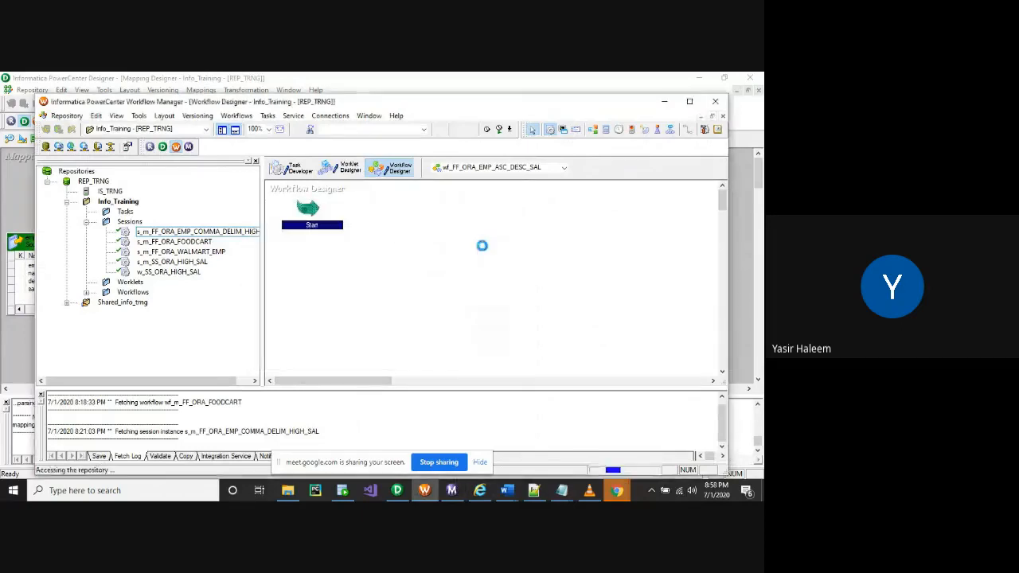
Link Start to s_m_FF_ORA_EMP_ASC_DESC_SAL and open the session's task settings
{"action": "left_click", "coordinate": [689, 133]}
{"action": "left_click_drag", "start_coordinate": [312, 210], "coordinate": [473, 236]}
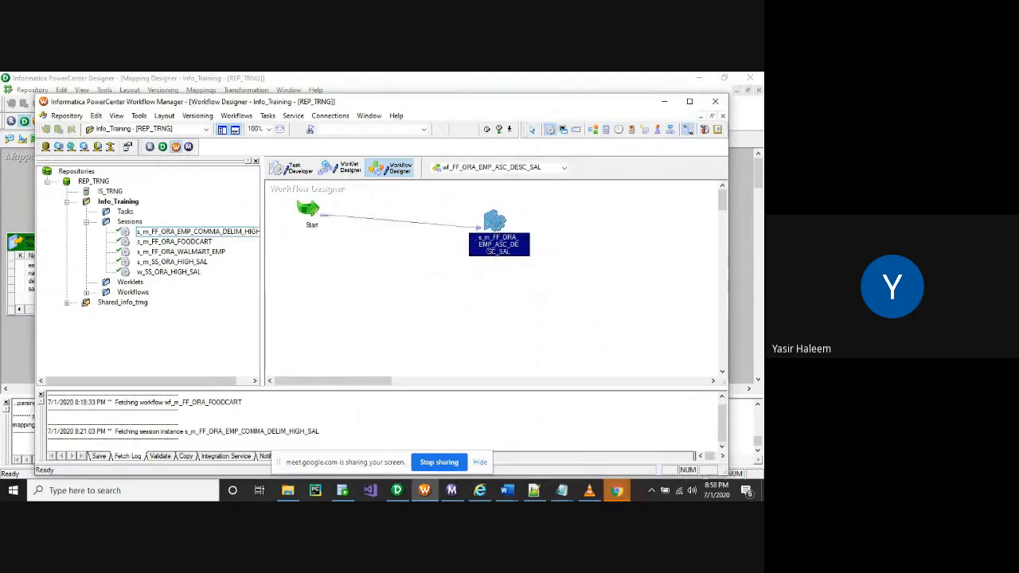
{"action": "left_click", "coordinate": [497, 249]}
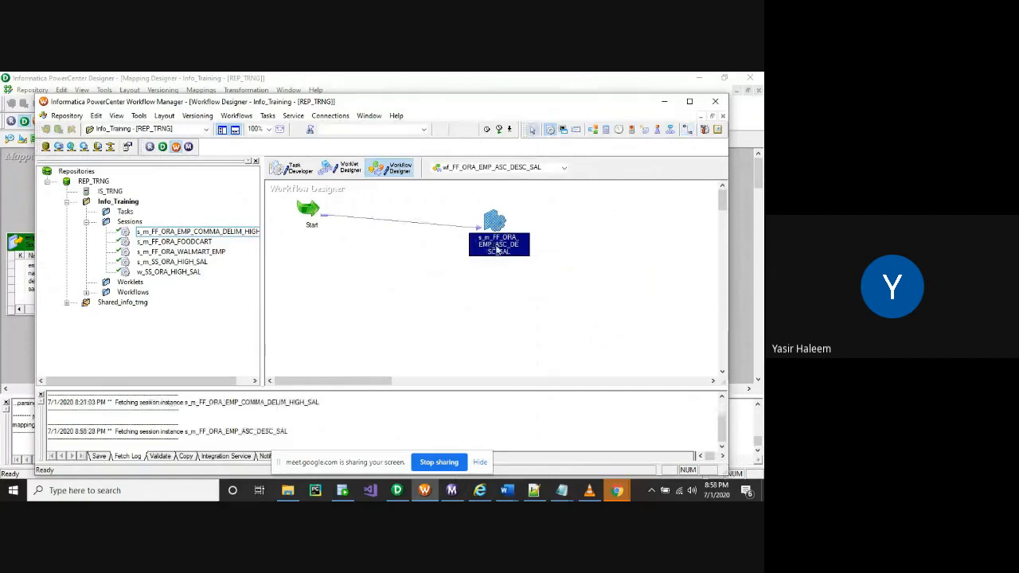
{"action": "double_click", "coordinate": [496, 249]}
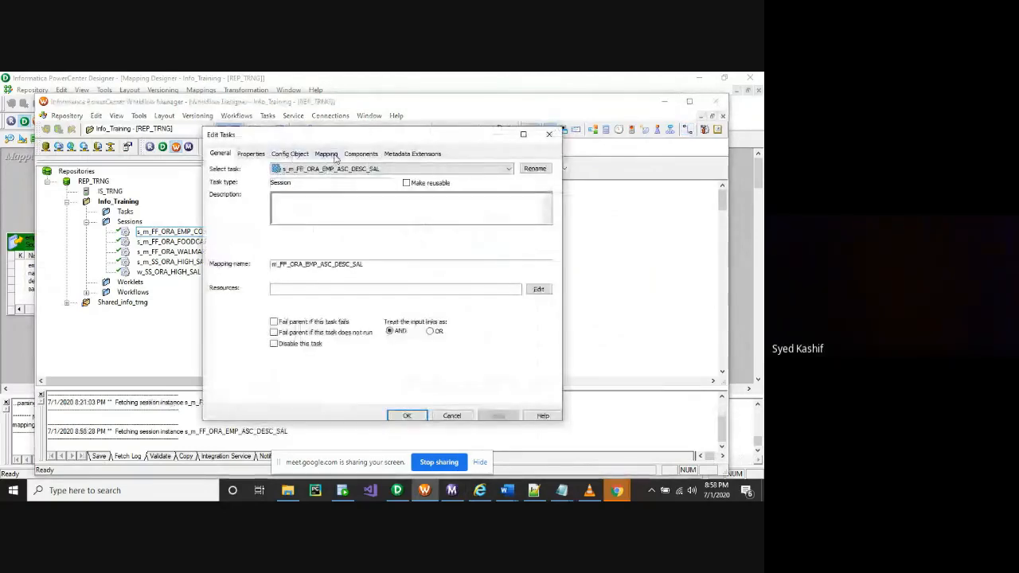
Inspect the session's source reader and connection settings, closing without saving
{"action": "left_click", "coordinate": [329, 155]}
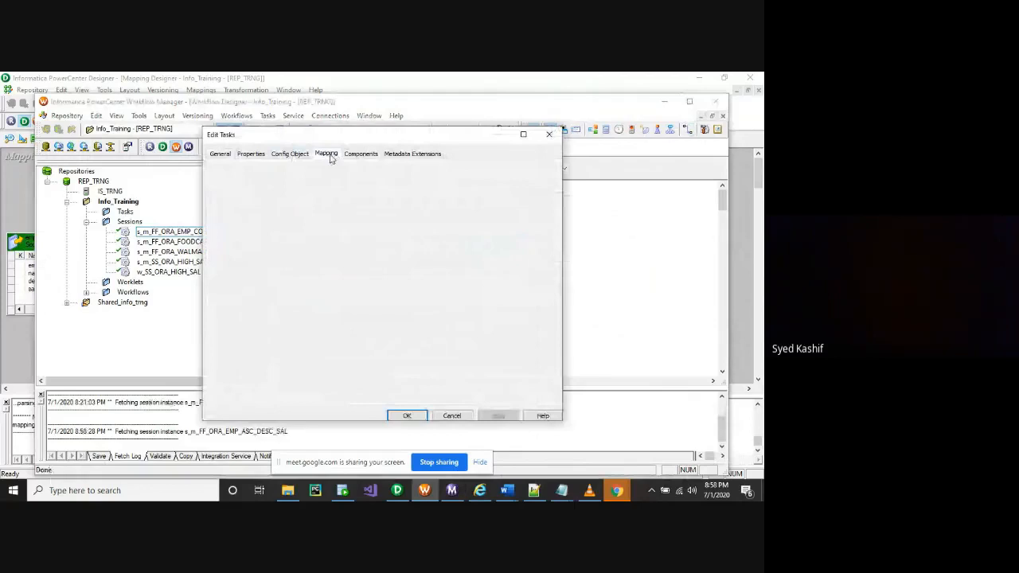
{"action": "double_click", "coordinate": [331, 295]}
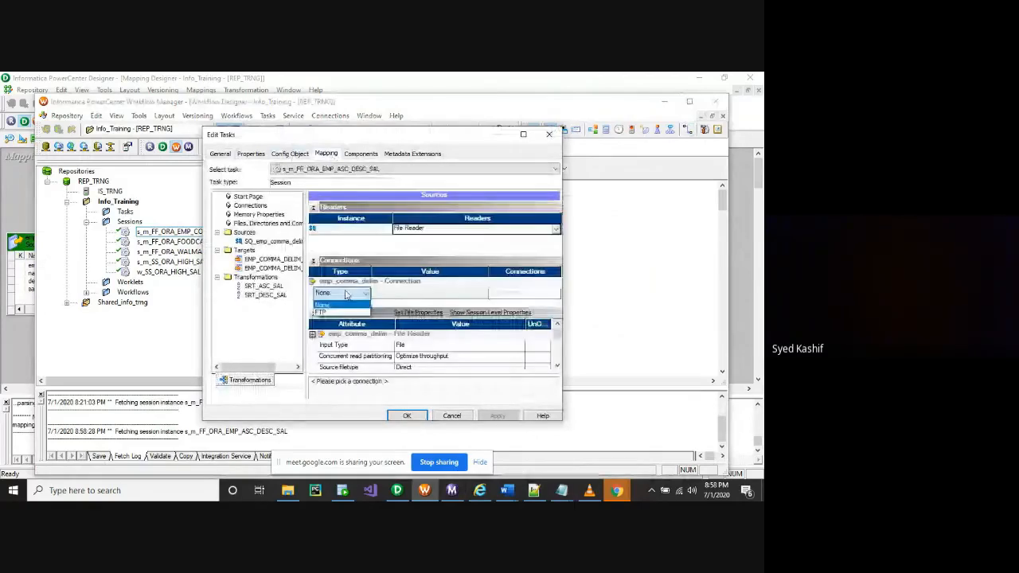
{"action": "left_click", "coordinate": [525, 137]}
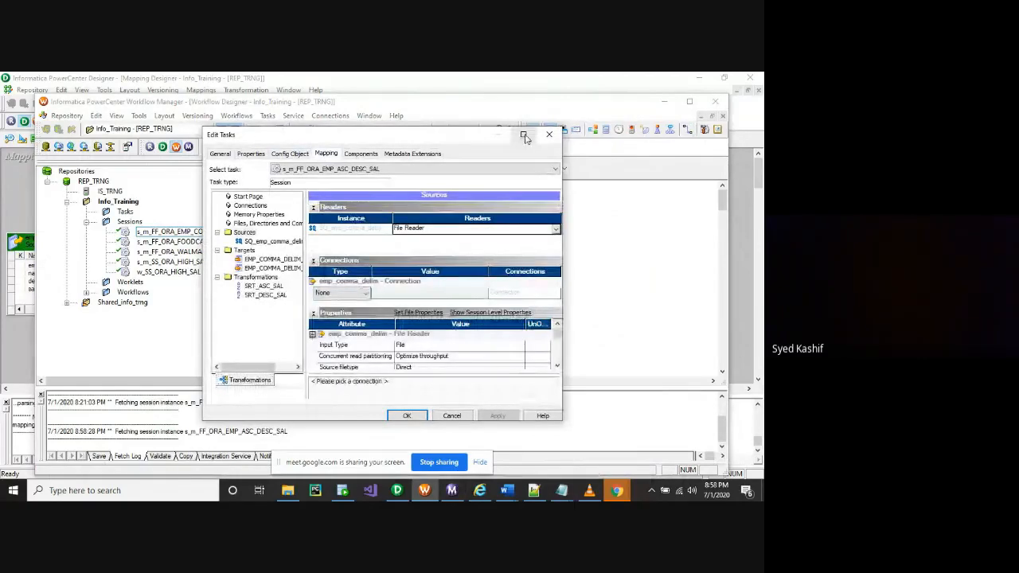
{"action": "left_click", "coordinate": [455, 418]}
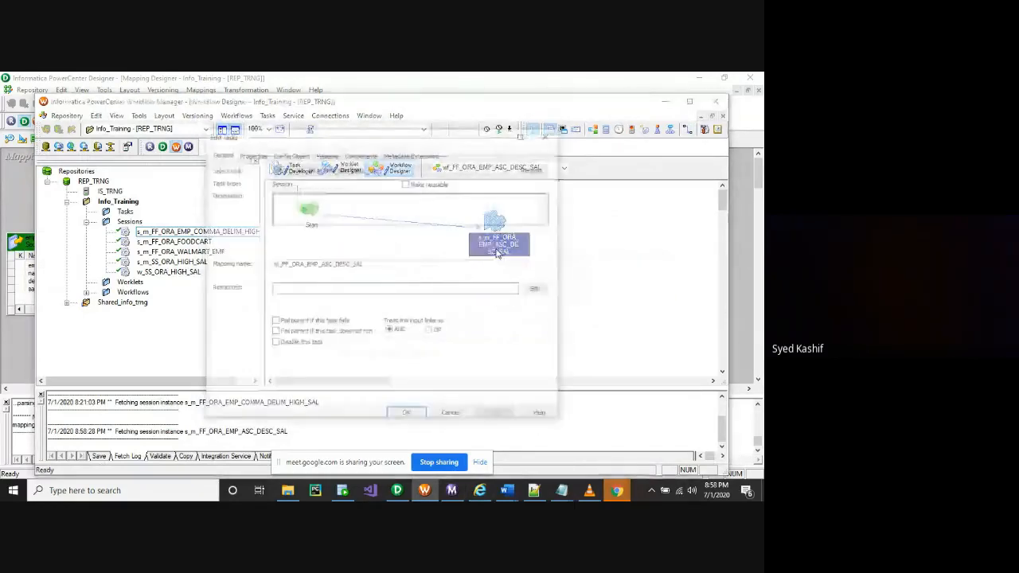
Make the parent workflow fail when this session fails
{"action": "double_click", "coordinate": [496, 247]}
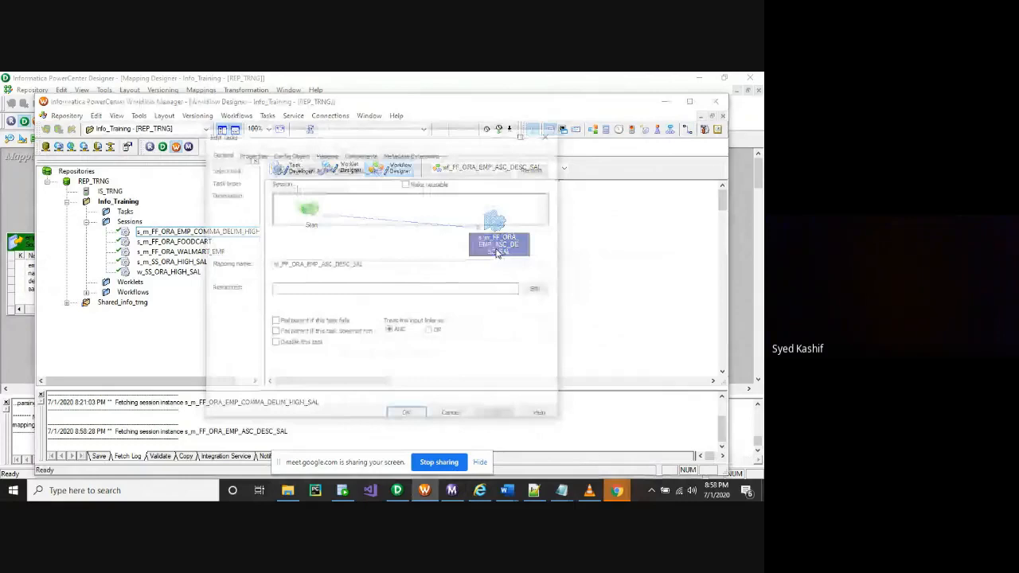
{"action": "left_click", "coordinate": [274, 321]}
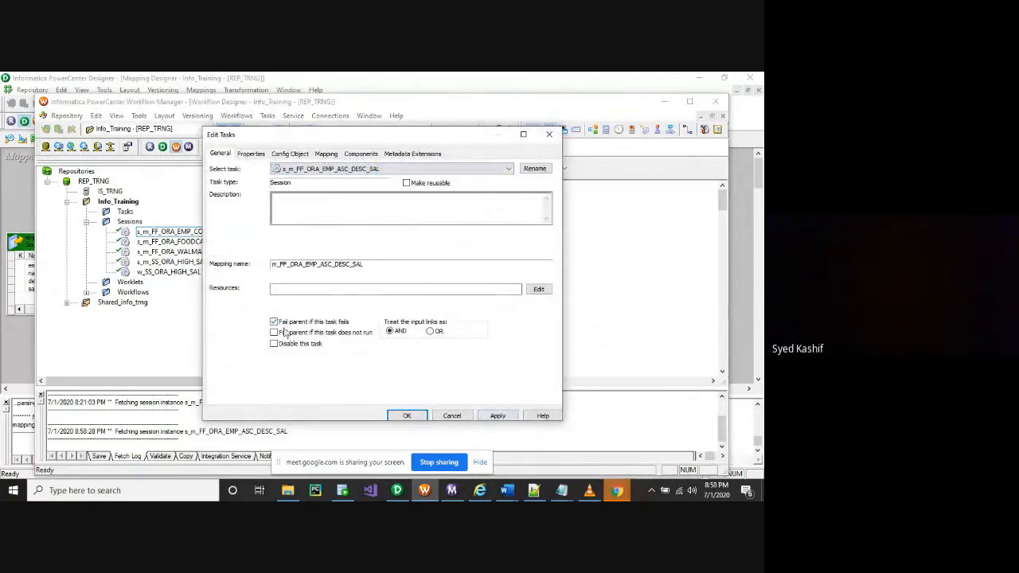
{"action": "left_click", "coordinate": [497, 416]}
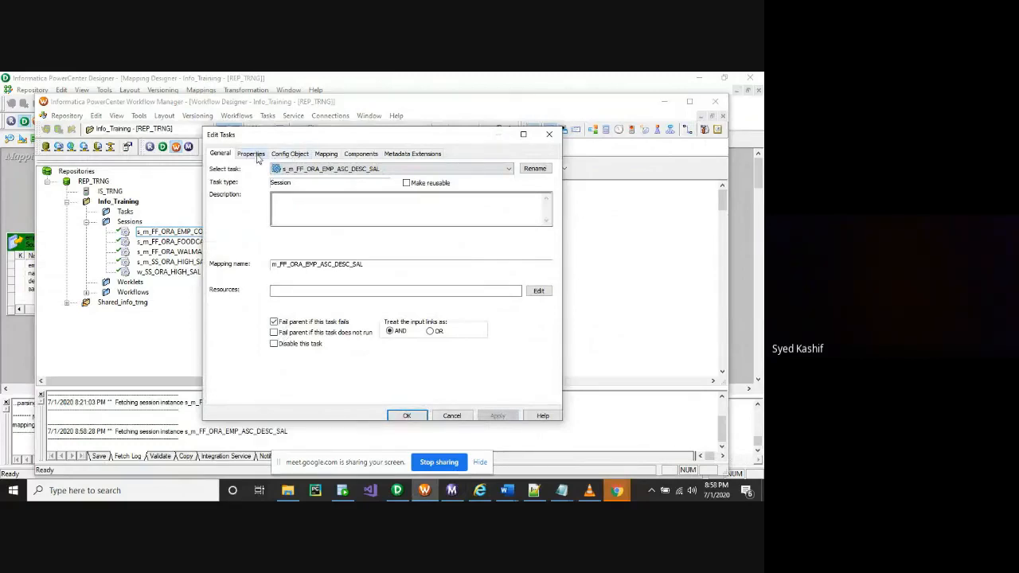
Review the session's run properties
{"action": "left_click", "coordinate": [253, 155]}
{"action": "scroll", "coordinate": [354, 330], "scroll_direction": "down", "scroll_amount": 3}
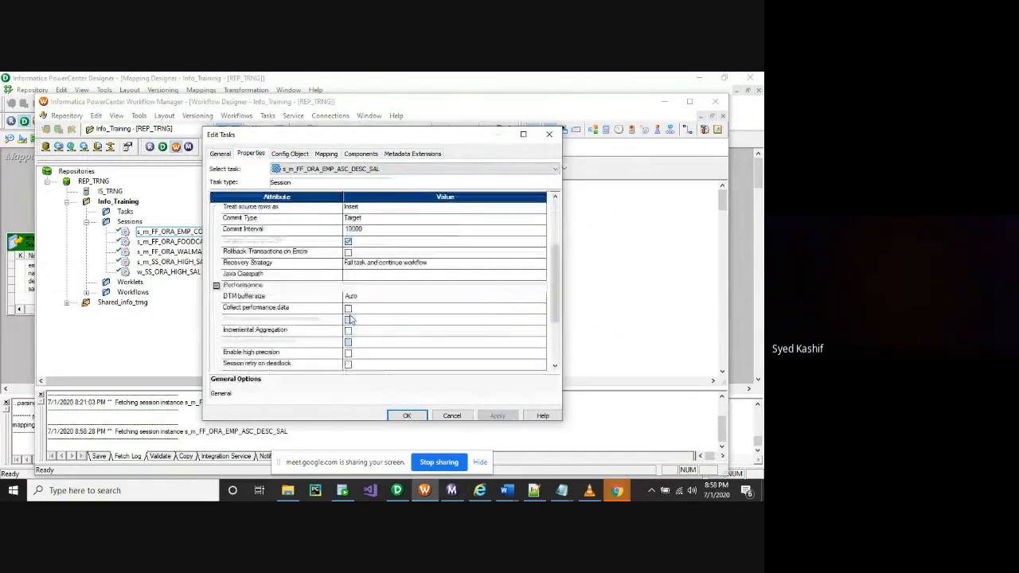
{"action": "scroll", "coordinate": [350, 319], "scroll_direction": "down", "scroll_amount": 1}
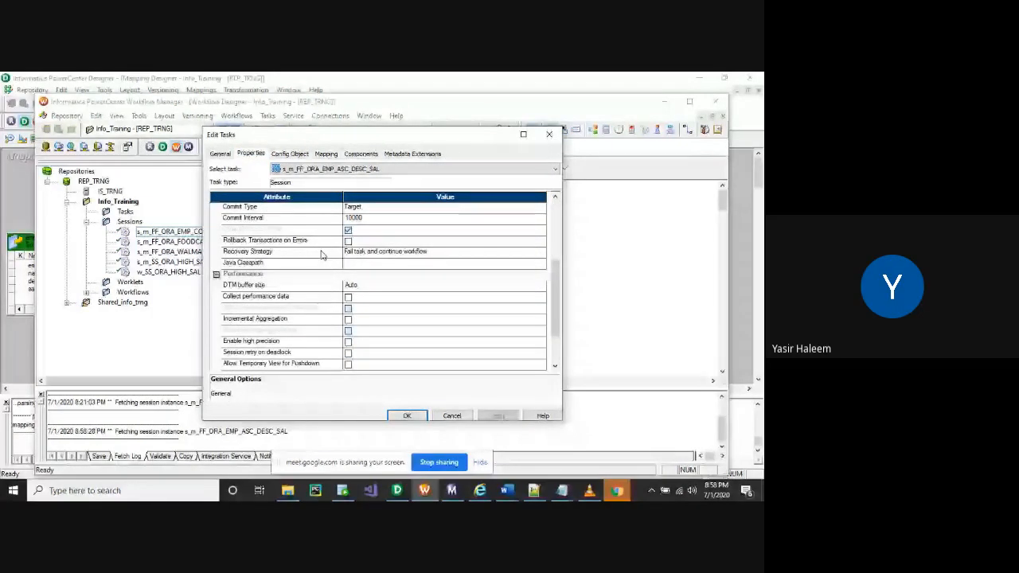
{"action": "scroll", "coordinate": [320, 263], "scroll_direction": "down", "scroll_amount": 1}
{"action": "scroll", "coordinate": [317, 282], "scroll_direction": "up", "scroll_amount": 4}
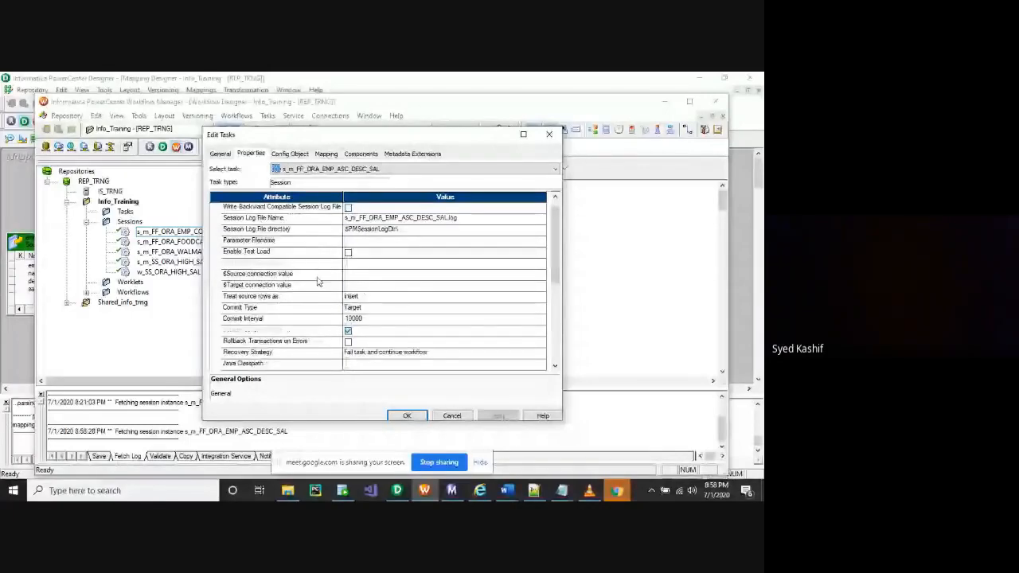
{"action": "scroll", "coordinate": [299, 265], "scroll_direction": "up", "scroll_amount": 1}
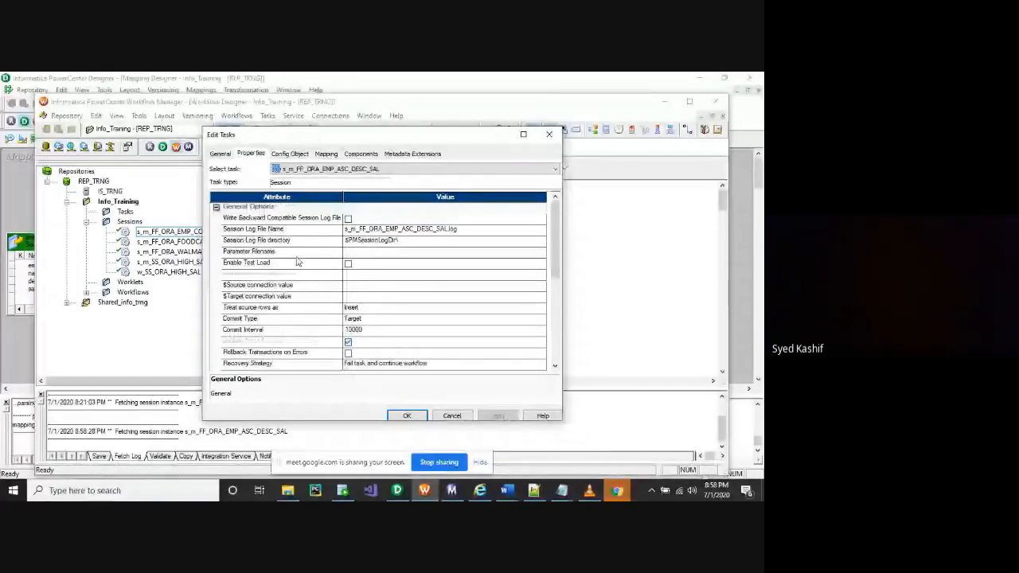
Set Stop on errors to 1 in the Config Object settings
{"action": "left_click", "coordinate": [290, 154]}
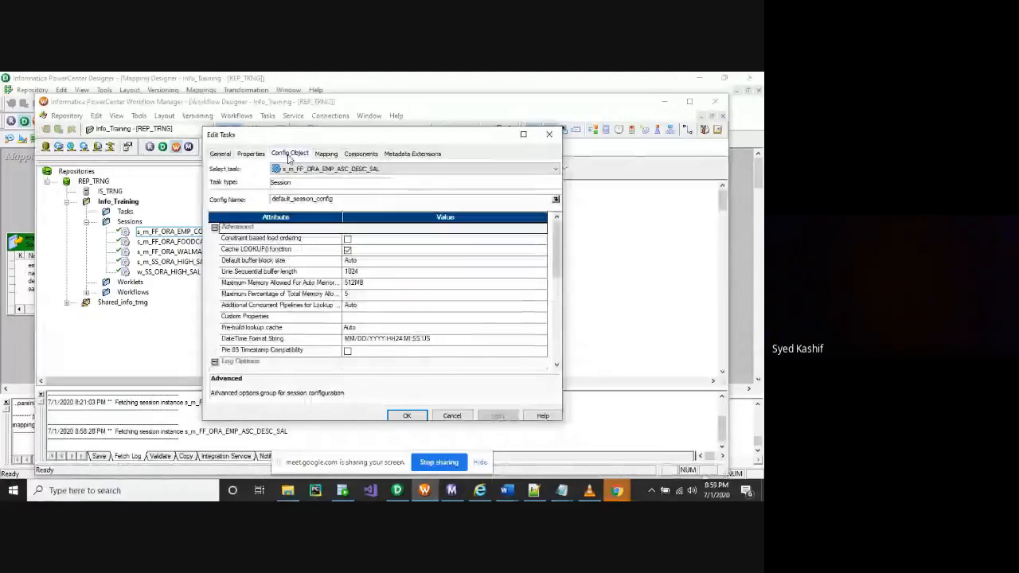
{"action": "scroll", "coordinate": [342, 303], "scroll_direction": "down", "scroll_amount": 2}
{"action": "scroll", "coordinate": [350, 320], "scroll_direction": "down", "scroll_amount": 3}
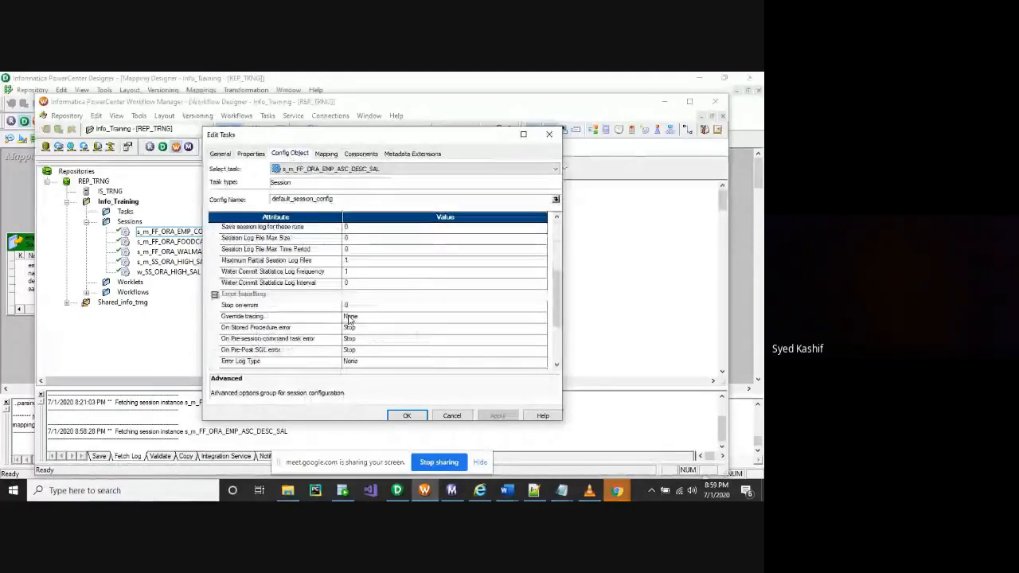
{"action": "left_click", "coordinate": [352, 305]}
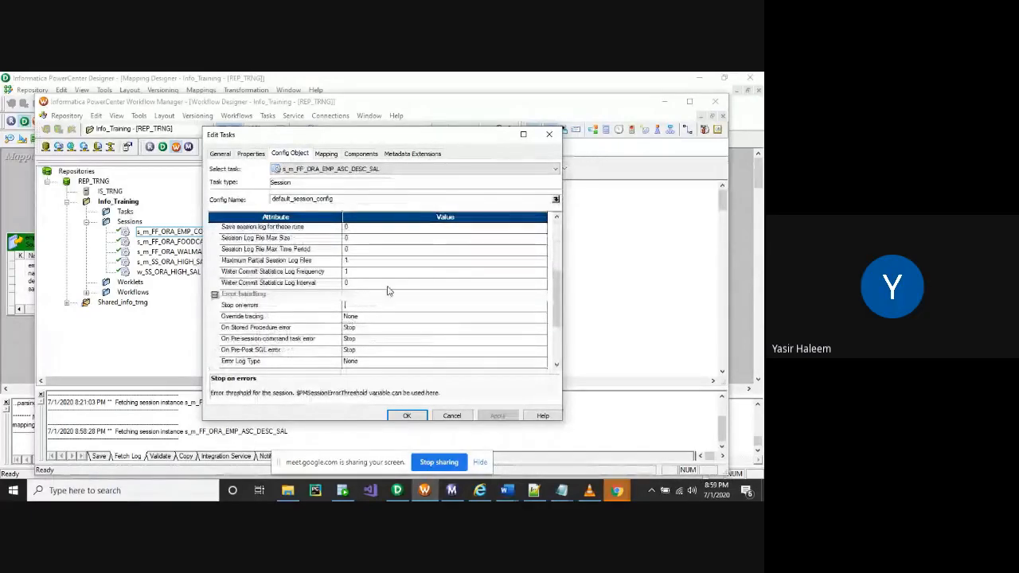
{"action": "type", "text": "1"}
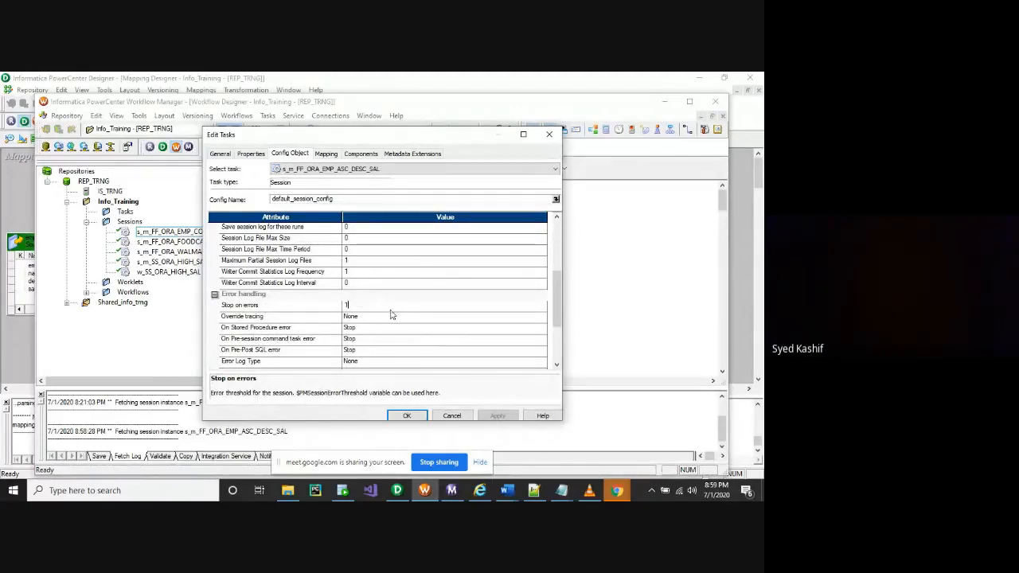
{"action": "scroll", "coordinate": [390, 315], "scroll_direction": "up", "scroll_amount": 4}
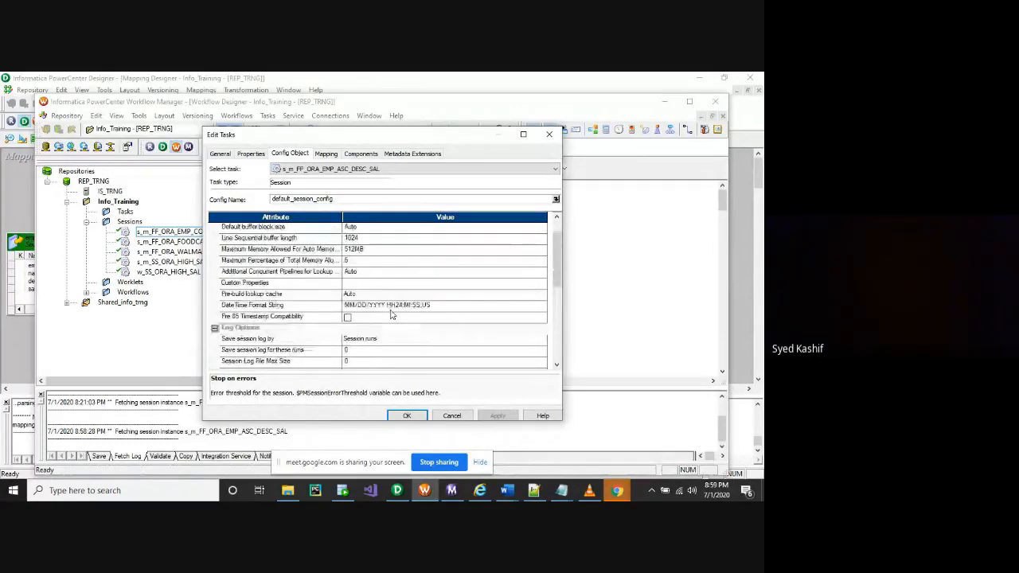
{"action": "left_click", "coordinate": [326, 154]}
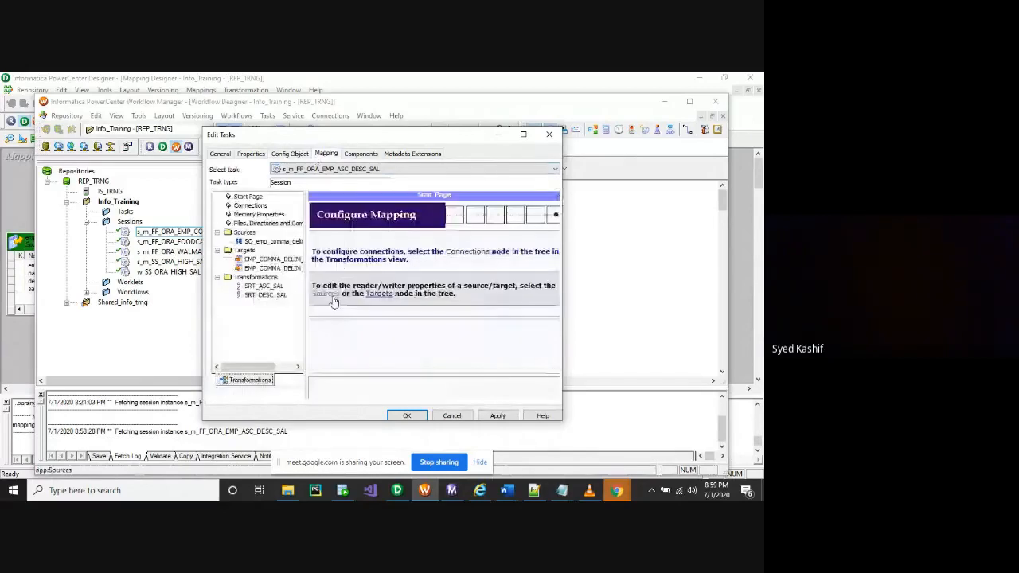
Set the source file directory to $PMSourceFileDir\Sorter, verify the folder, and save the session
{"action": "left_click", "coordinate": [333, 299]}
{"action": "left_click", "coordinate": [522, 133]}
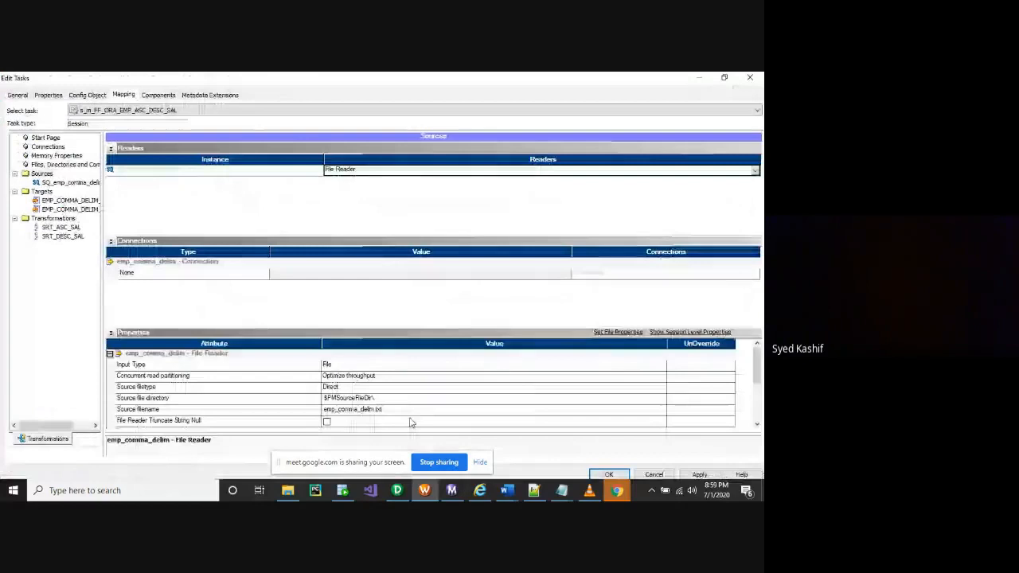
{"action": "left_click", "coordinate": [382, 398]}
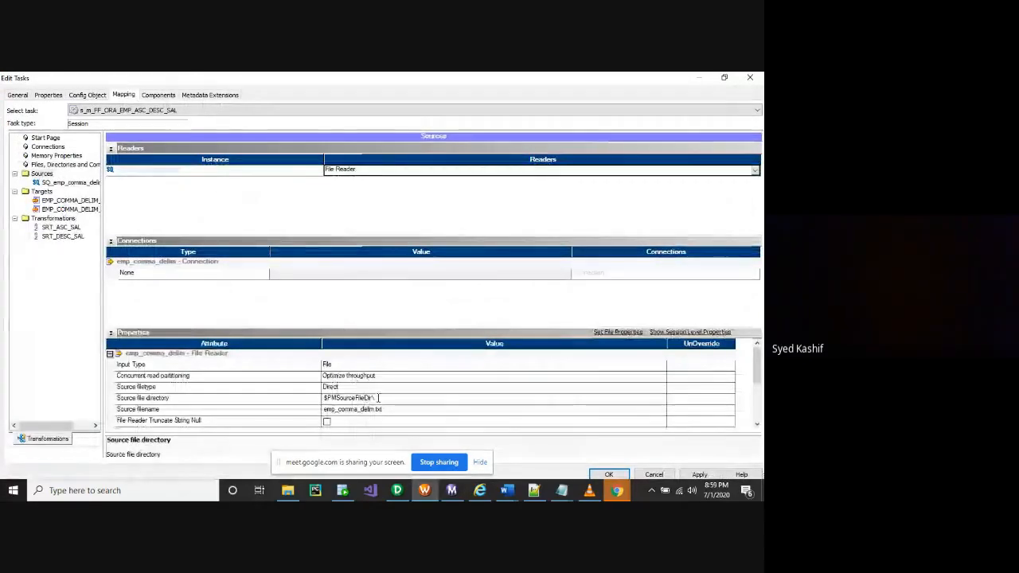
{"action": "type", "text": "Sorter"}
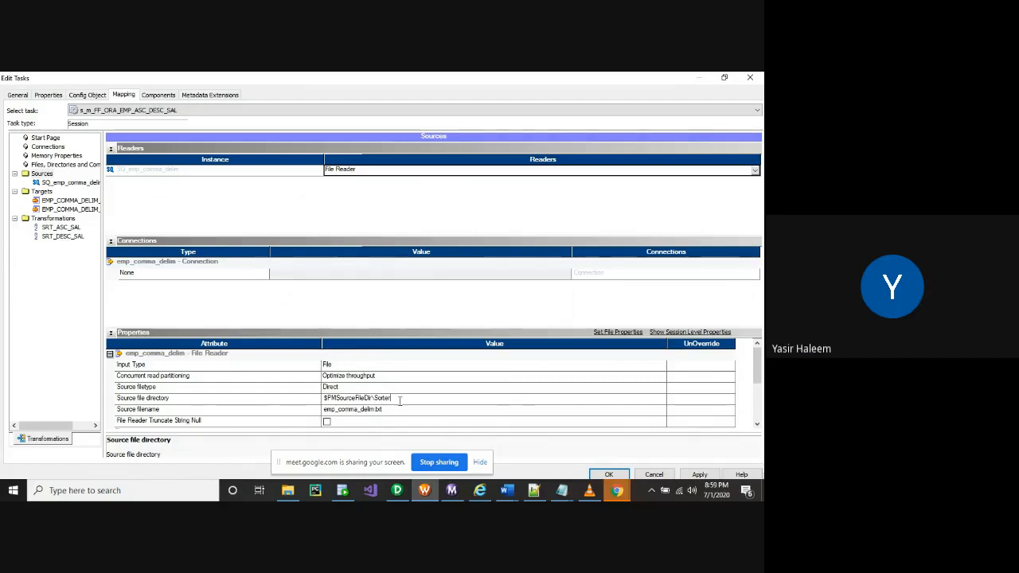
{"action": "left_click", "coordinate": [288, 491]}
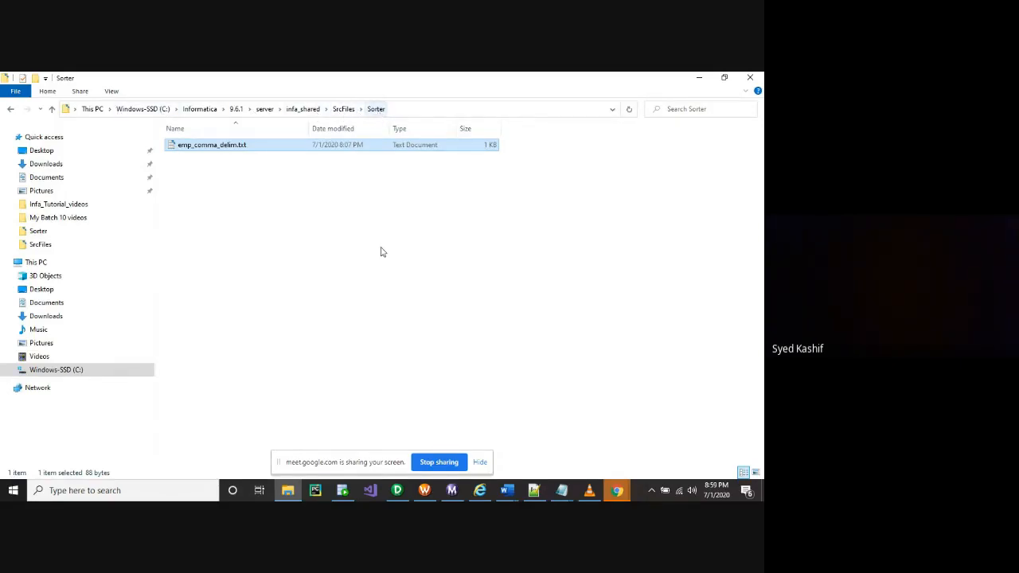
{"action": "left_click", "coordinate": [426, 491]}
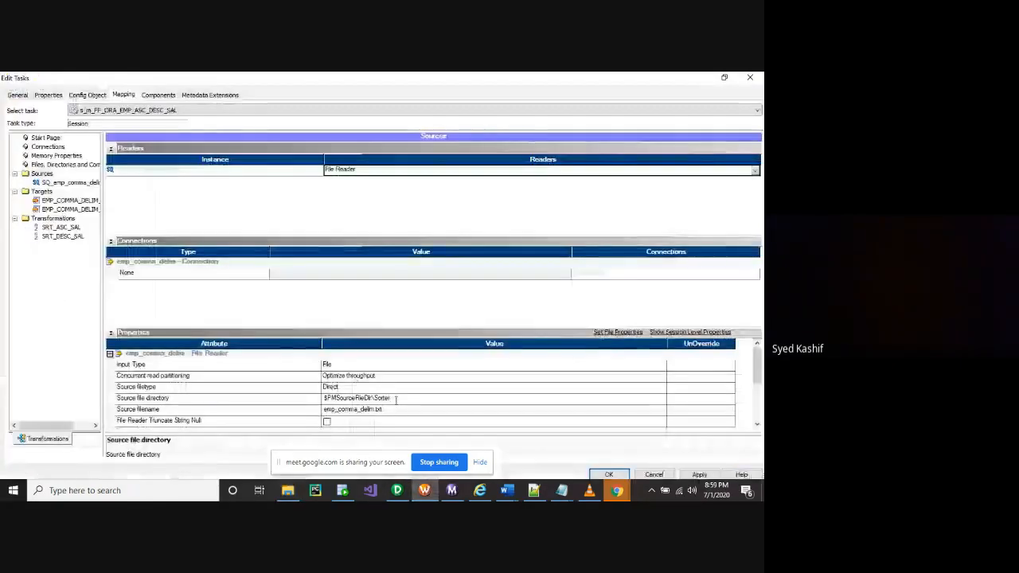
{"action": "scroll", "coordinate": [387, 412], "scroll_direction": "down", "scroll_amount": 2}
{"action": "scroll", "coordinate": [385, 412], "scroll_direction": "up", "scroll_amount": 1}
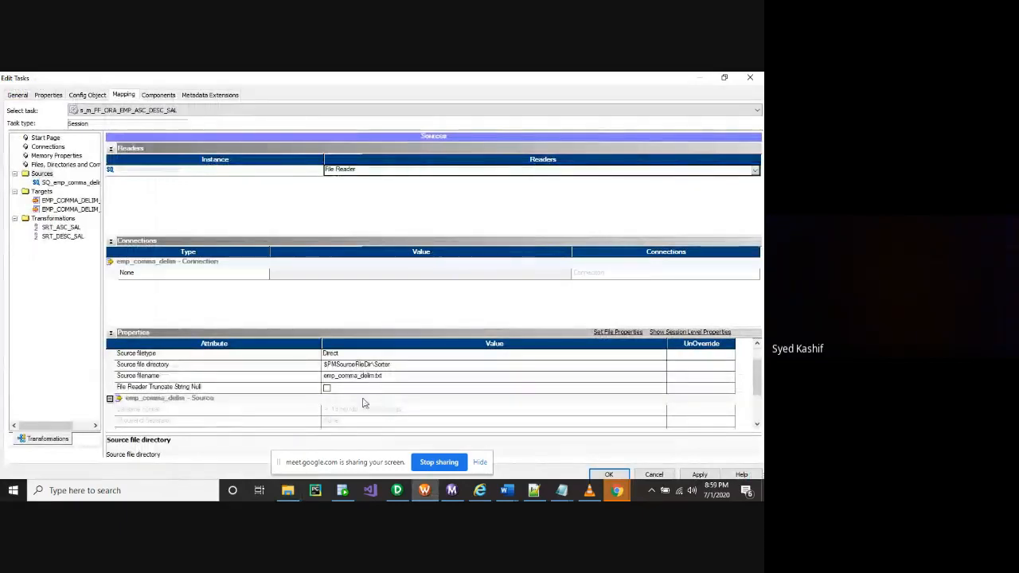
{"action": "left_click", "coordinate": [699, 475]}
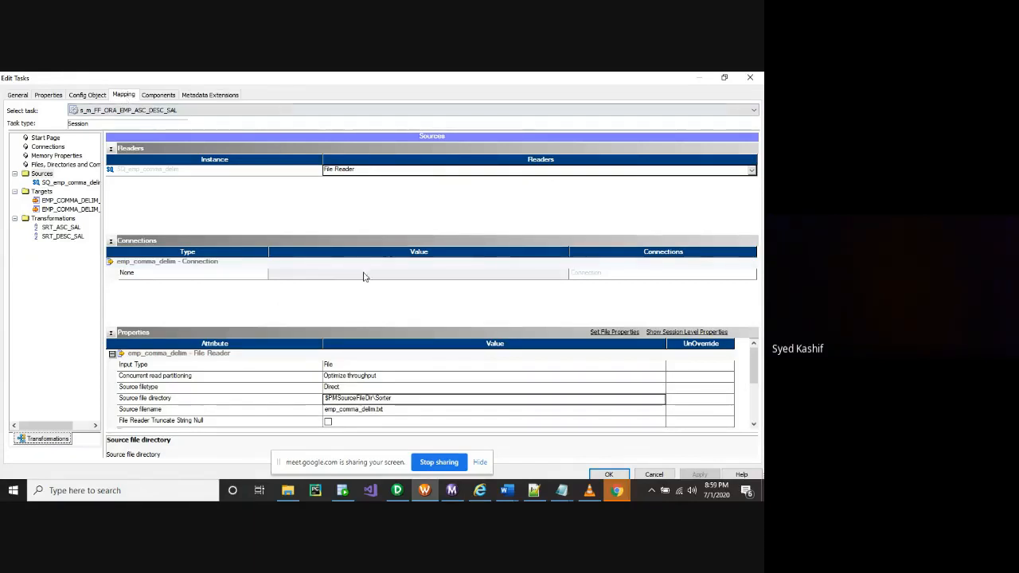
{"action": "left_click", "coordinate": [608, 474]}
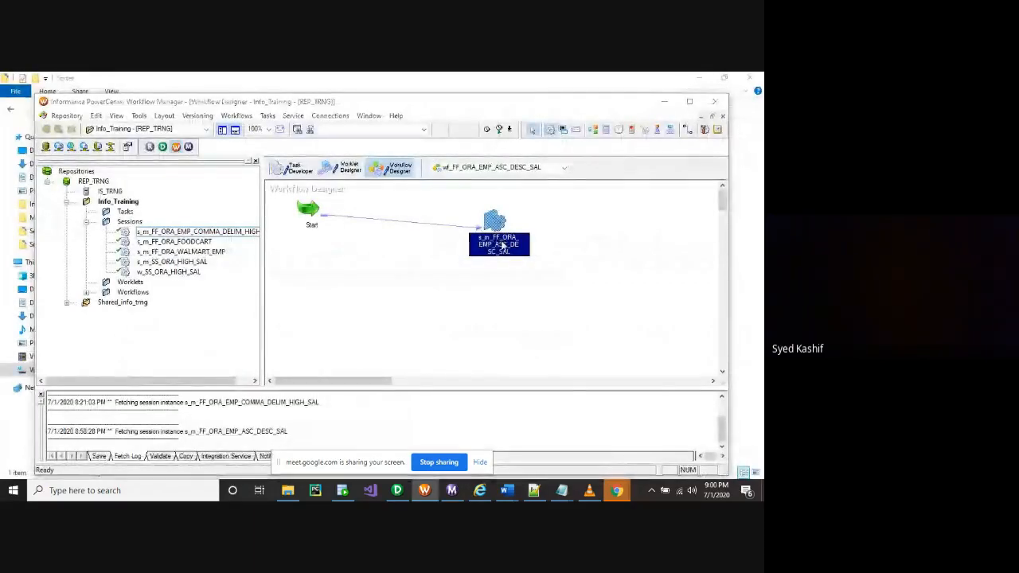
Reopen the session's target writer properties in an enlarged editor and browse them
{"action": "double_click", "coordinate": [496, 241]}
{"action": "left_click", "coordinate": [326, 153]}
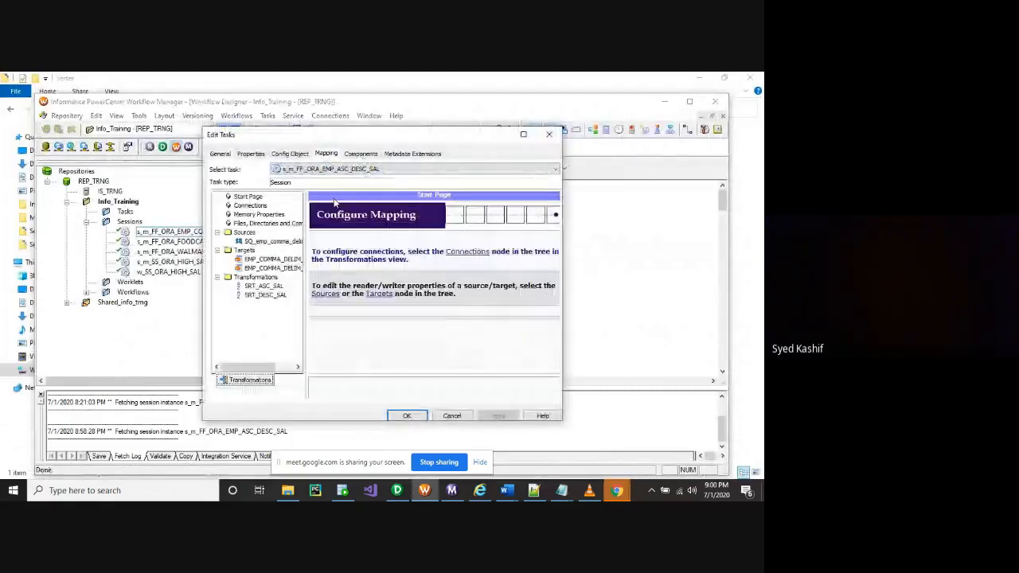
{"action": "left_click", "coordinate": [382, 295]}
{"action": "left_click", "coordinate": [523, 134]}
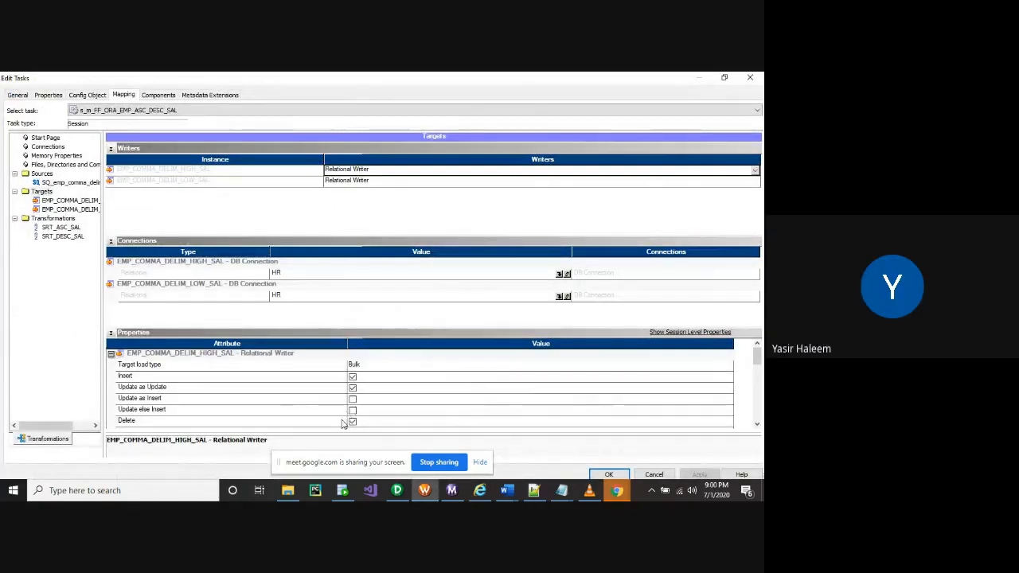
{"action": "scroll", "coordinate": [342, 421], "scroll_direction": "down", "scroll_amount": 1}
{"action": "scroll", "coordinate": [343, 421], "scroll_direction": "down", "scroll_amount": 1}
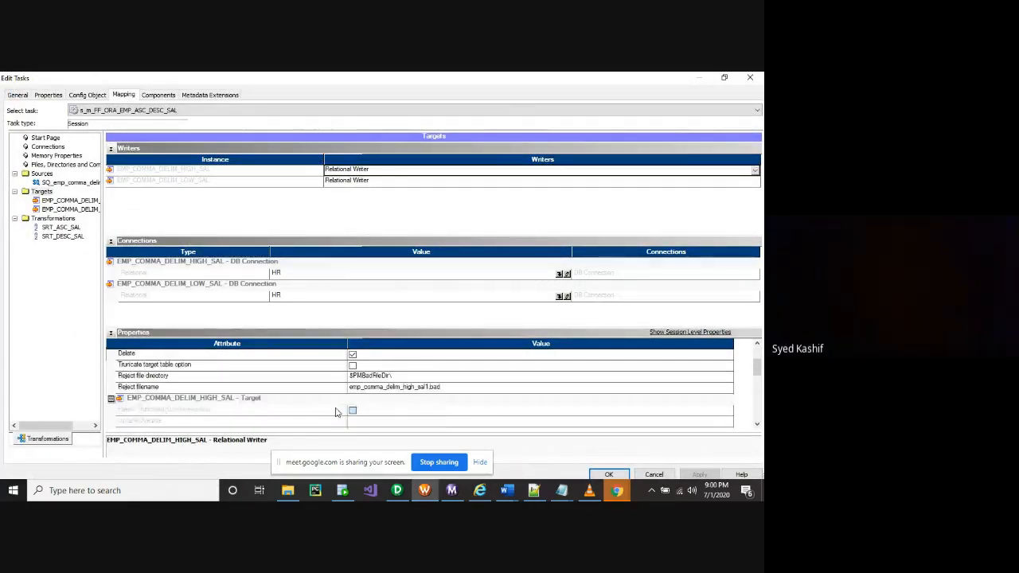
{"action": "scroll", "coordinate": [340, 411], "scroll_direction": "down", "scroll_amount": 1}
{"action": "scroll", "coordinate": [340, 411], "scroll_direction": "up", "scroll_amount": 3}
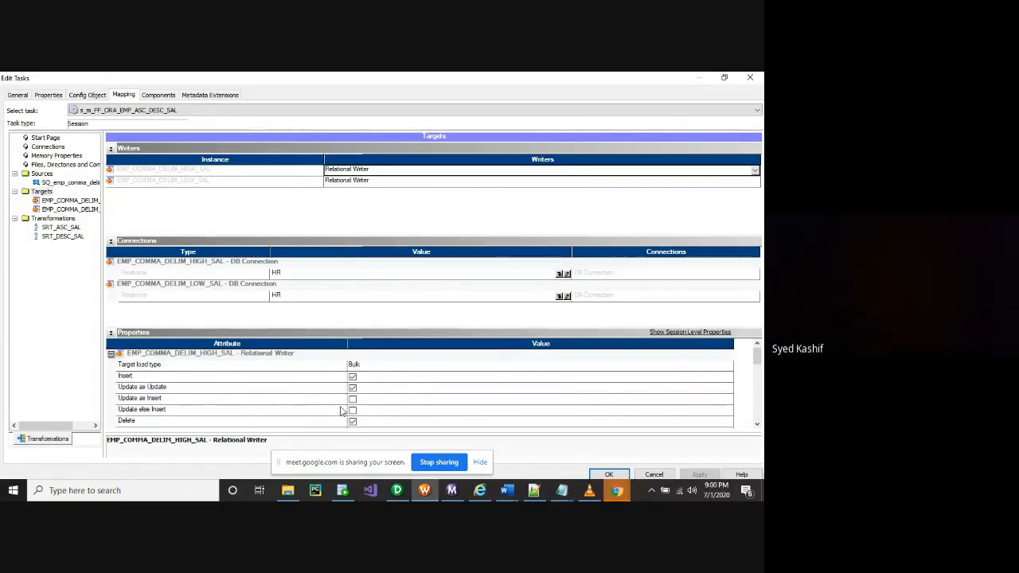
{"action": "scroll", "coordinate": [341, 411], "scroll_direction": "down", "scroll_amount": 1}
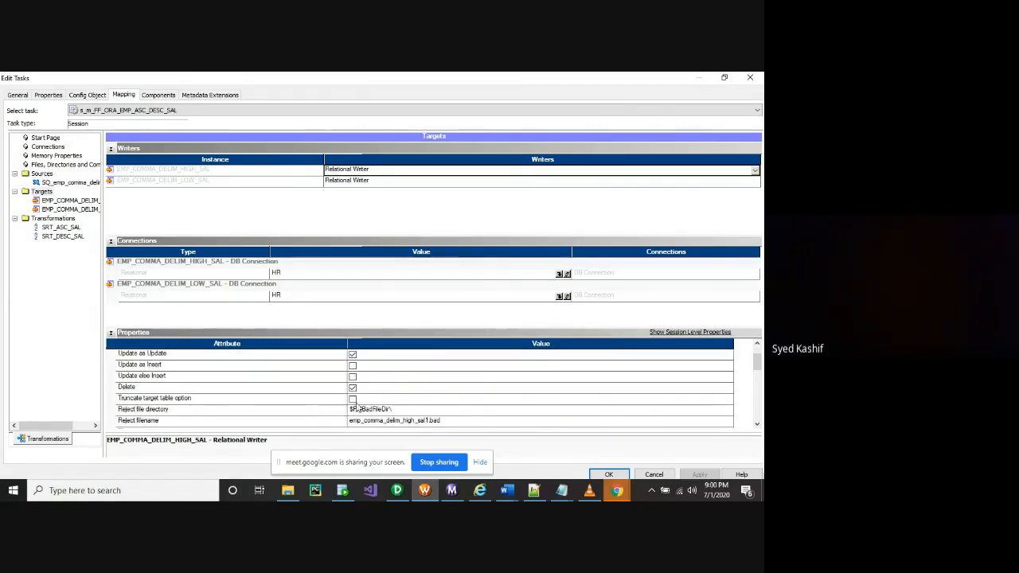
Enable Truncate target table for the high-salary target and keep Bulk load type
{"action": "left_click", "coordinate": [352, 399]}
{"action": "scroll", "coordinate": [404, 405], "scroll_direction": "down", "scroll_amount": 1}
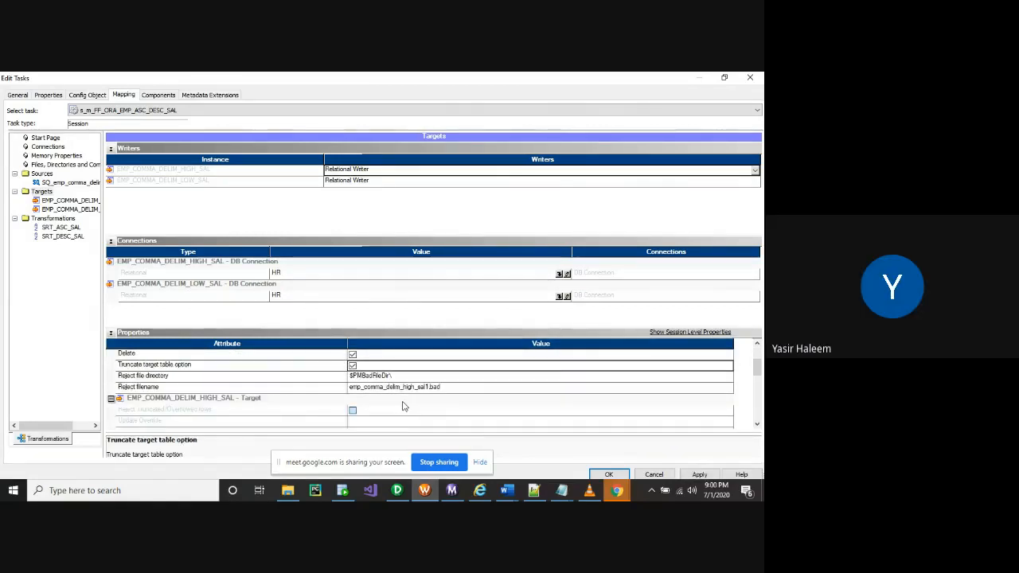
{"action": "left_click", "coordinate": [392, 376]}
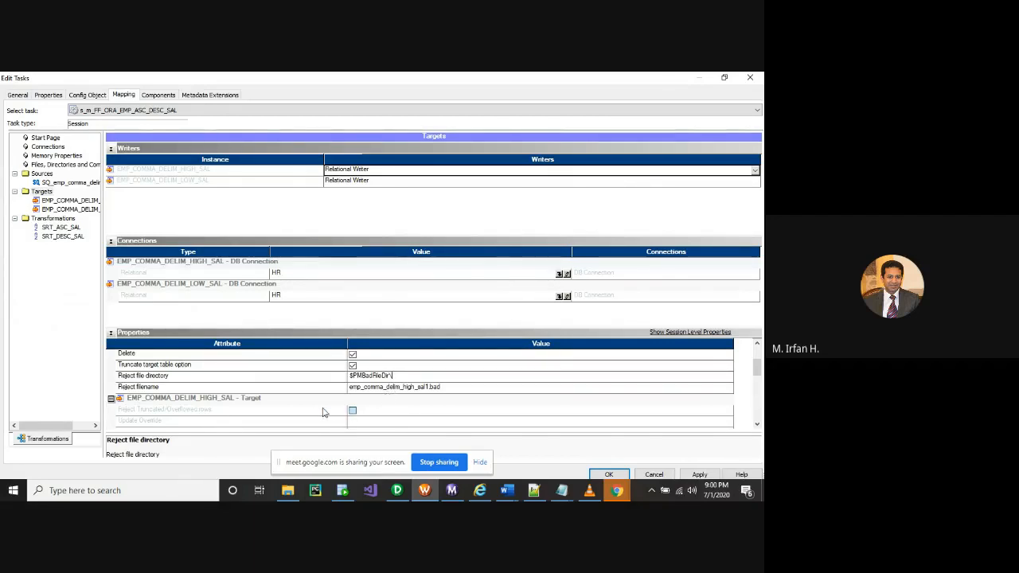
{"action": "scroll", "coordinate": [305, 399], "scroll_direction": "up", "scroll_amount": 2}
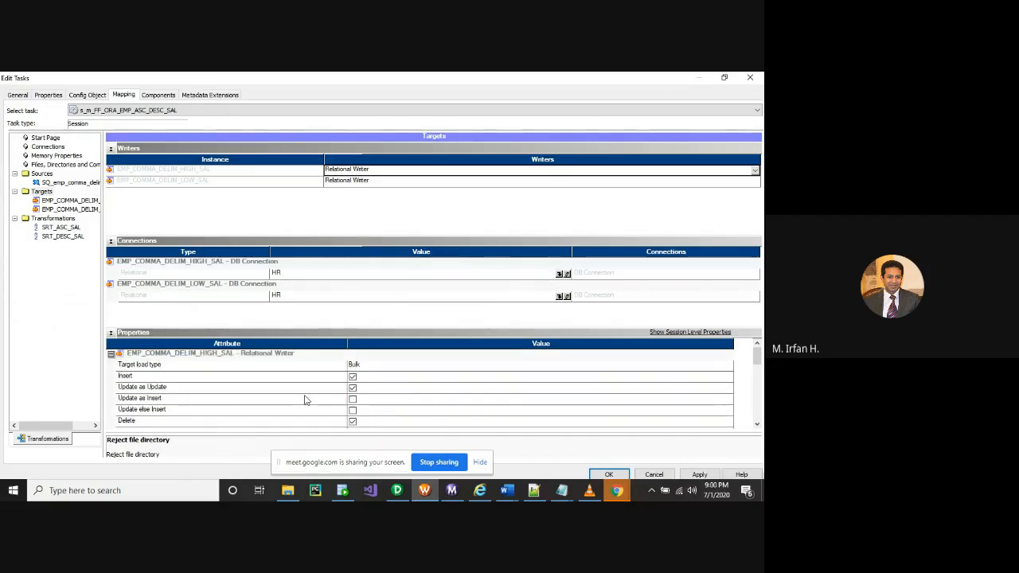
{"action": "left_click", "coordinate": [366, 368]}
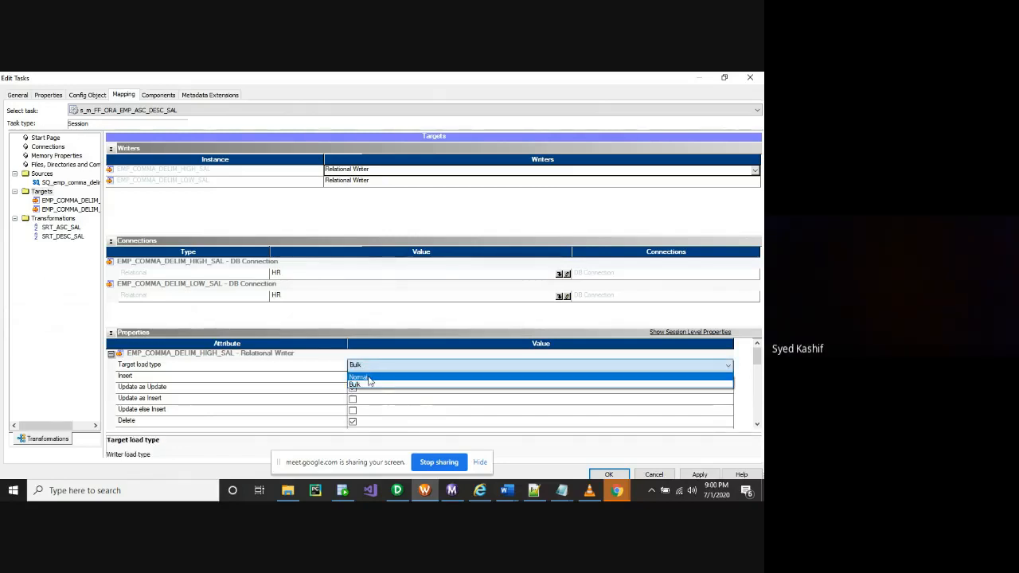
{"action": "left_click", "coordinate": [359, 386]}
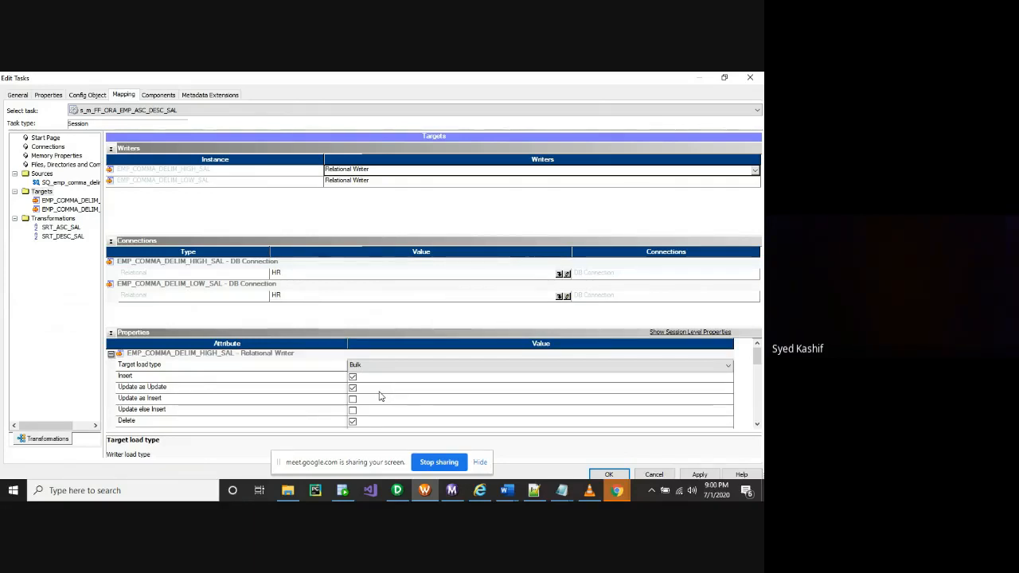
Recheck the Reject file directory, Truncate target table and target load type settings
{"action": "scroll", "coordinate": [380, 395], "scroll_direction": "down", "scroll_amount": 1}
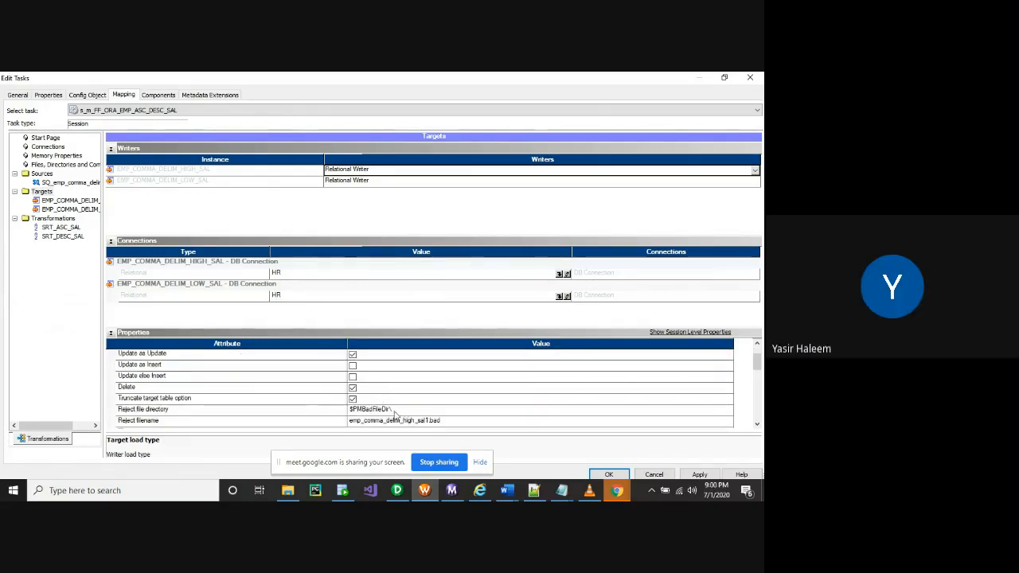
{"action": "left_click", "coordinate": [393, 410]}
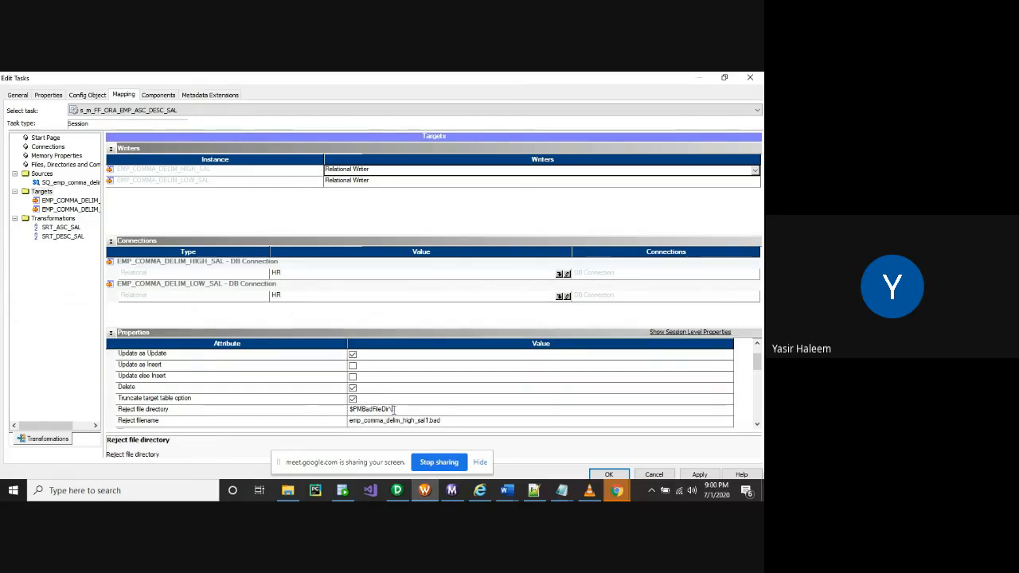
{"action": "left_click", "coordinate": [317, 412]}
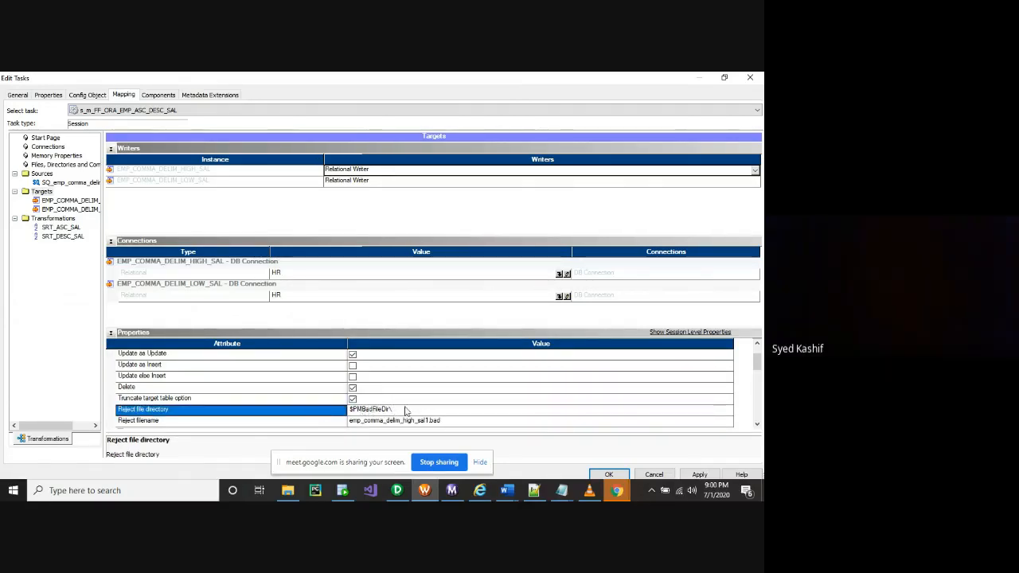
{"action": "left_click", "coordinate": [411, 401]}
{"action": "scroll", "coordinate": [411, 401], "scroll_direction": "down", "scroll_amount": 2}
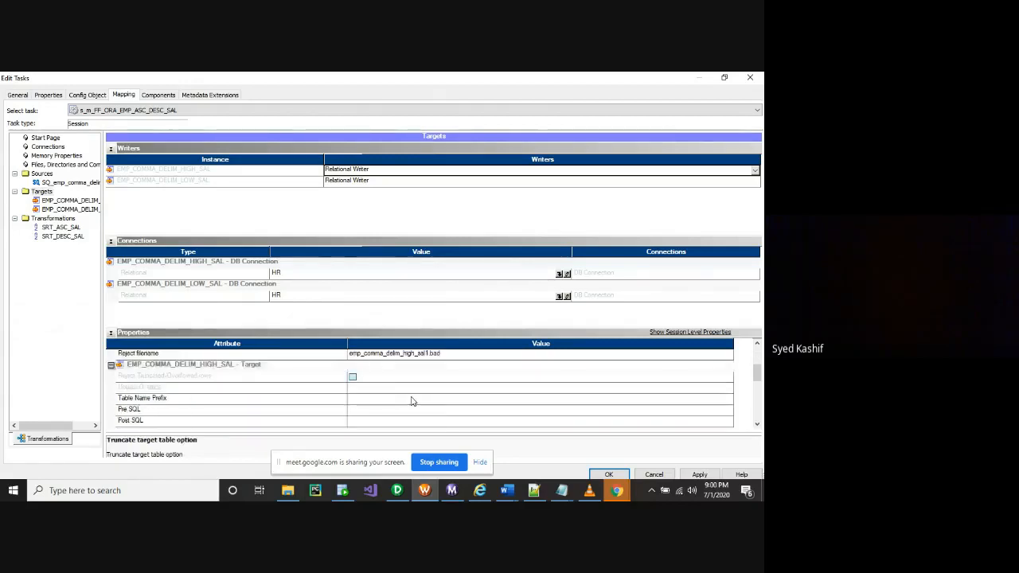
{"action": "scroll", "coordinate": [393, 402], "scroll_direction": "up", "scroll_amount": 1}
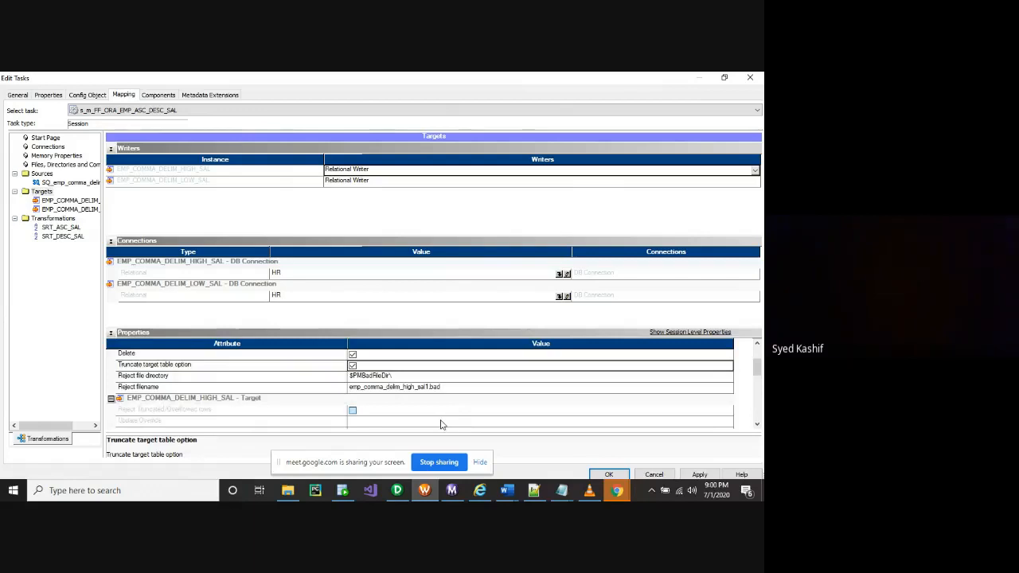
{"action": "scroll", "coordinate": [406, 416], "scroll_direction": "up", "scroll_amount": 2}
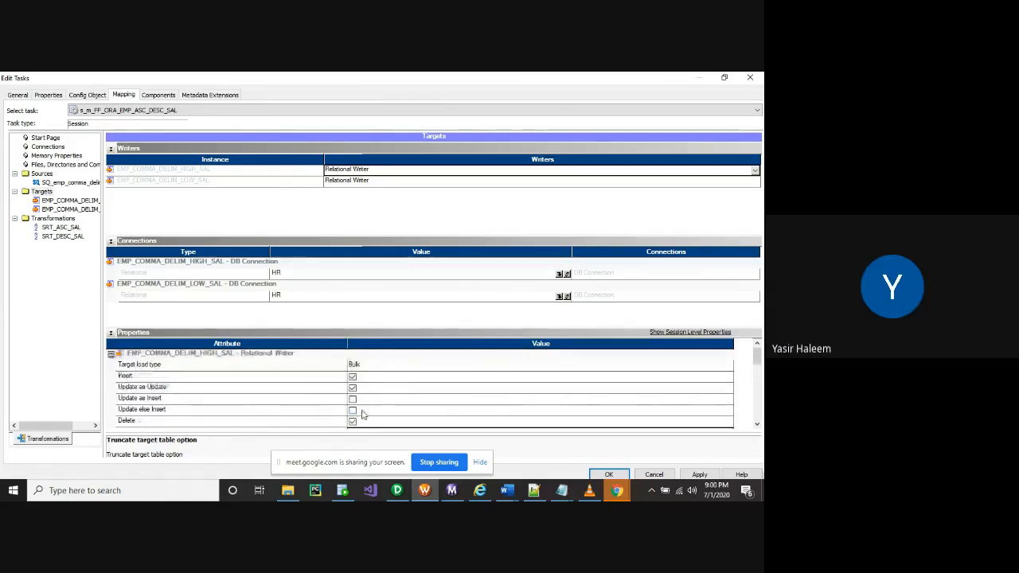
{"action": "scroll", "coordinate": [278, 418], "scroll_direction": "down", "scroll_amount": 1}
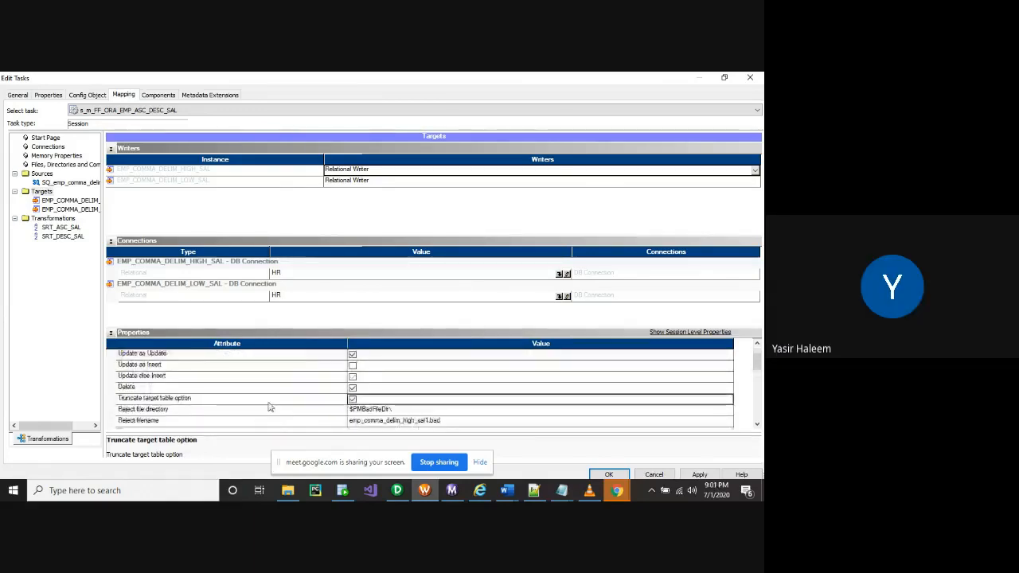
{"action": "scroll", "coordinate": [363, 414], "scroll_direction": "down", "scroll_amount": 1}
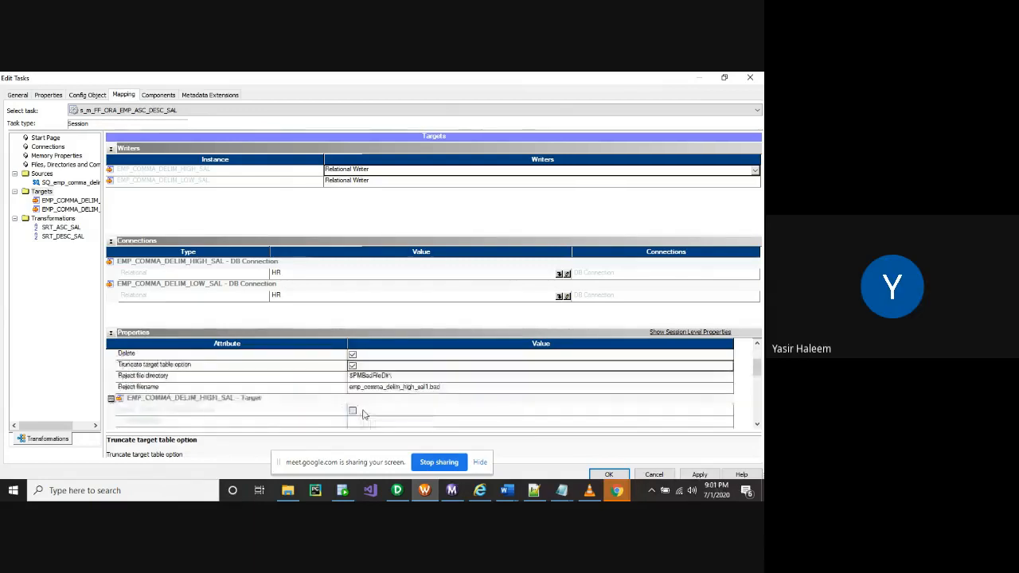
{"action": "scroll", "coordinate": [363, 414], "scroll_direction": "down", "scroll_amount": 1}
{"action": "scroll", "coordinate": [363, 414], "scroll_direction": "down", "scroll_amount": 1}
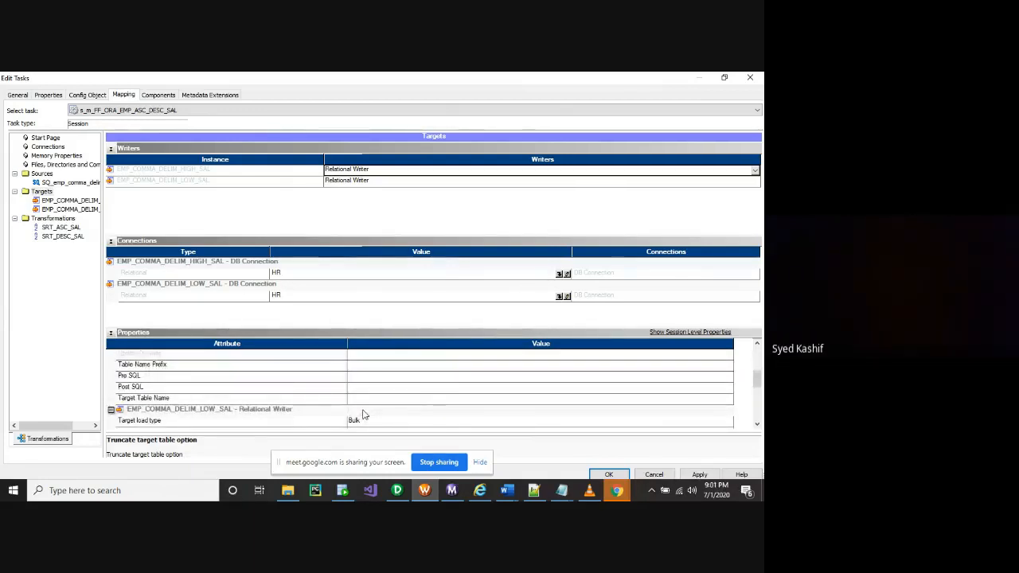
{"action": "scroll", "coordinate": [364, 415], "scroll_direction": "up", "scroll_amount": 1}
{"action": "scroll", "coordinate": [364, 415], "scroll_direction": "up", "scroll_amount": 3}
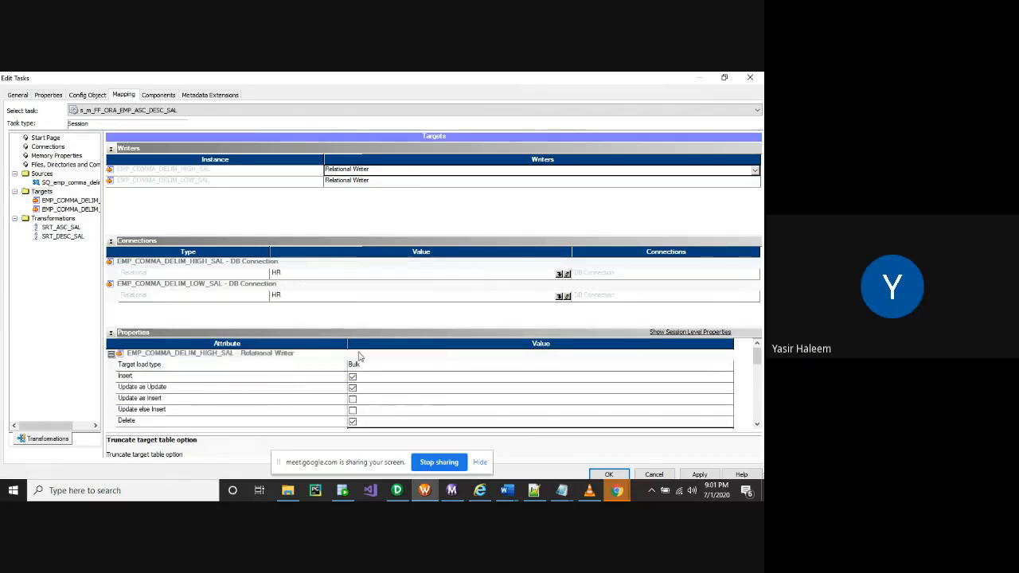
{"action": "left_click", "coordinate": [360, 364]}
Confirm the HIGH_SAL target's load type stays Bulk rather than Normal
{"action": "left_click", "coordinate": [362, 366]}
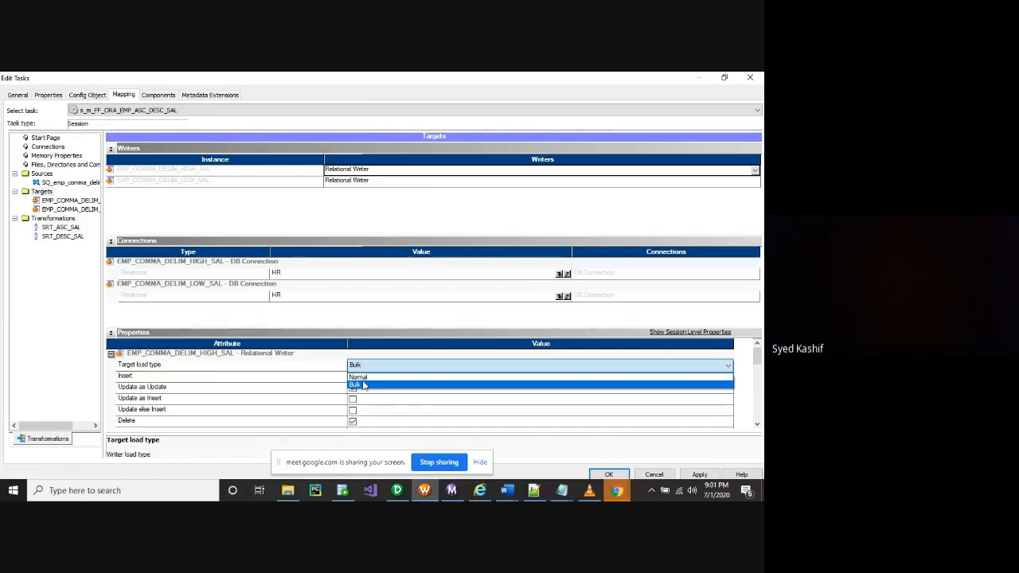
{"action": "left_click", "coordinate": [363, 385]}
{"action": "left_click", "coordinate": [371, 369]}
{"action": "left_click", "coordinate": [368, 385]}
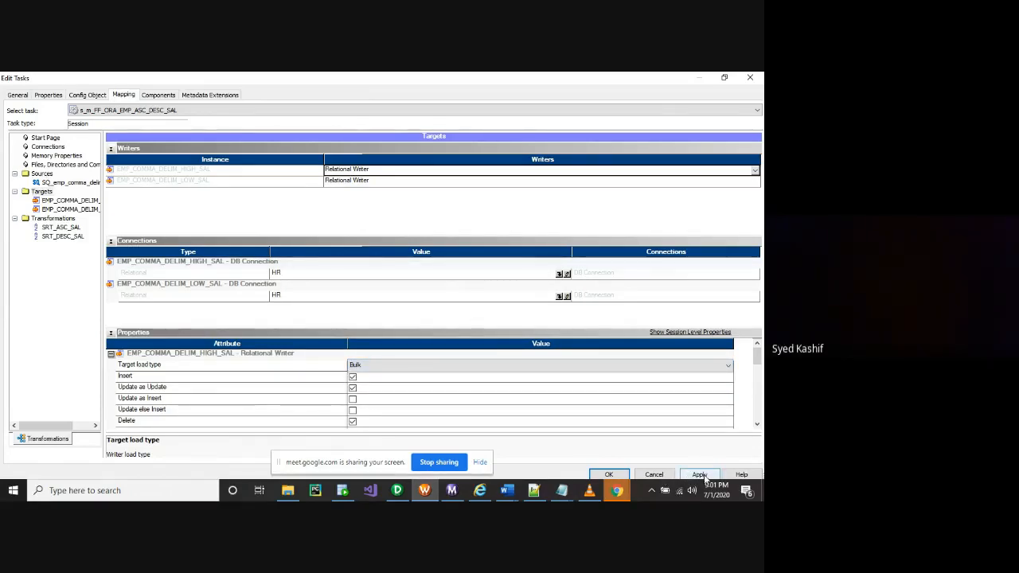
{"action": "left_click", "coordinate": [371, 366]}
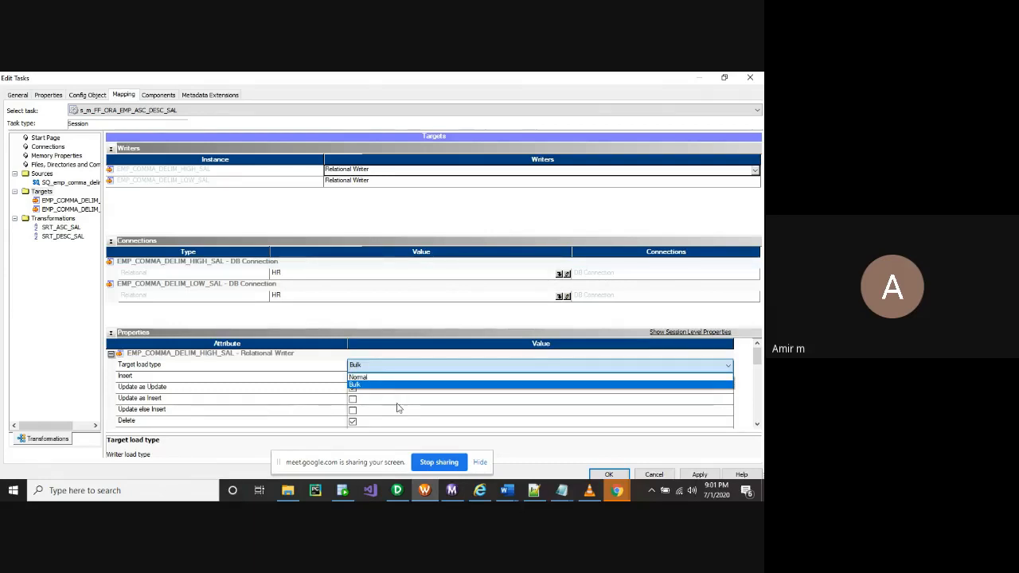
{"action": "left_click", "coordinate": [205, 411]}
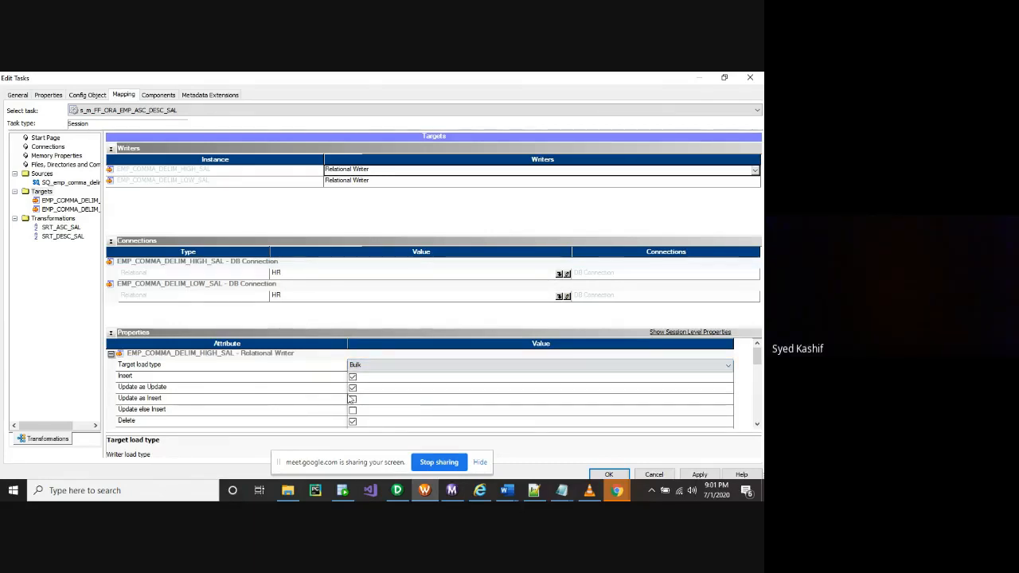
Open the SQL editor for the target's Pre SQL property
{"action": "scroll", "coordinate": [351, 399], "scroll_direction": "down", "scroll_amount": 2}
{"action": "left_click", "coordinate": [148, 412]}
{"action": "left_click", "coordinate": [362, 412]}
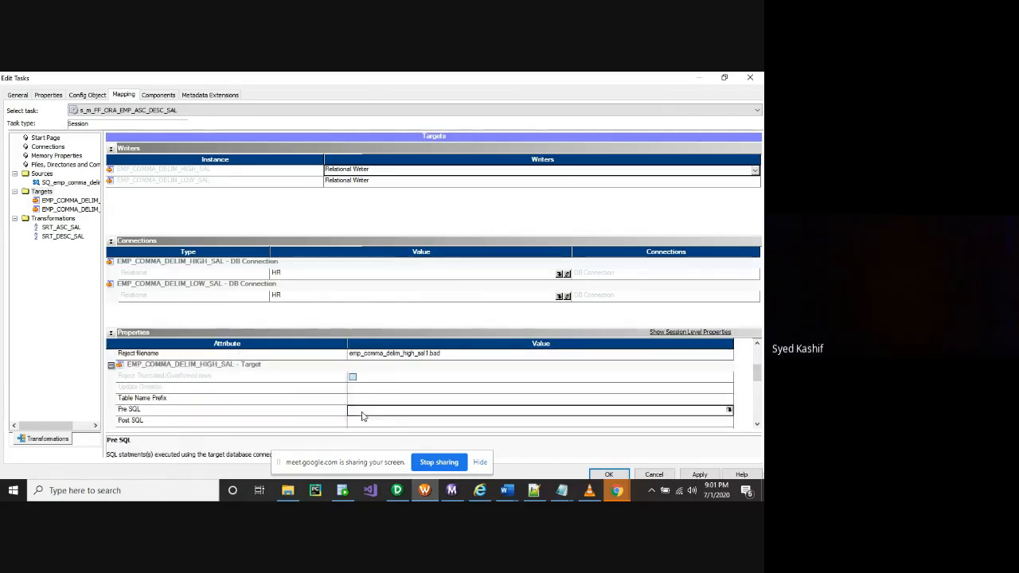
{"action": "left_click", "coordinate": [728, 409]}
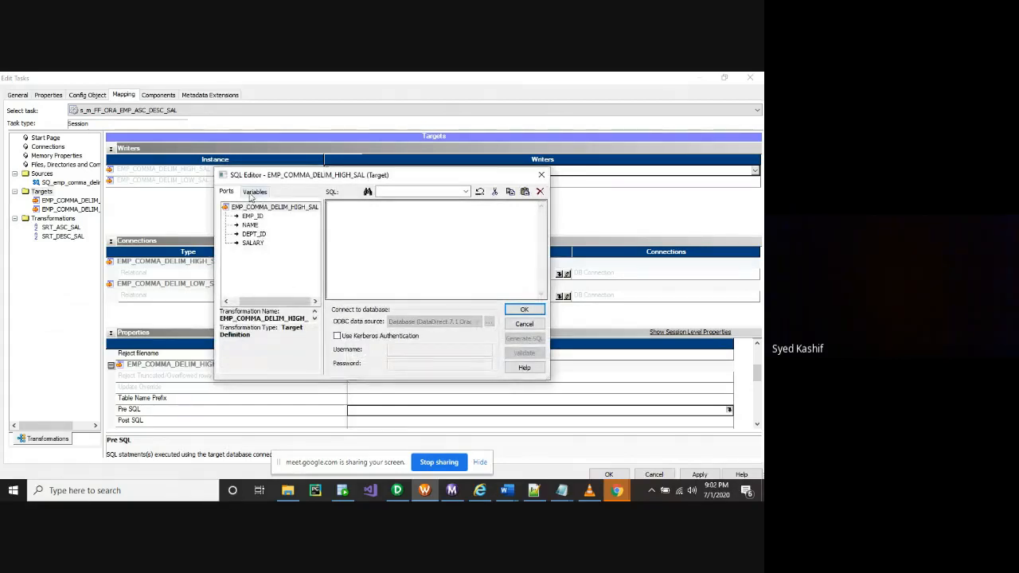
Begin the HIGH_SAL Pre SQL with 'alter table' and switch to another window
{"action": "left_click", "coordinate": [255, 192]}
{"action": "left_click", "coordinate": [226, 192]}
{"action": "left_click", "coordinate": [390, 228]}
{"action": "type", "text": "lter table"}
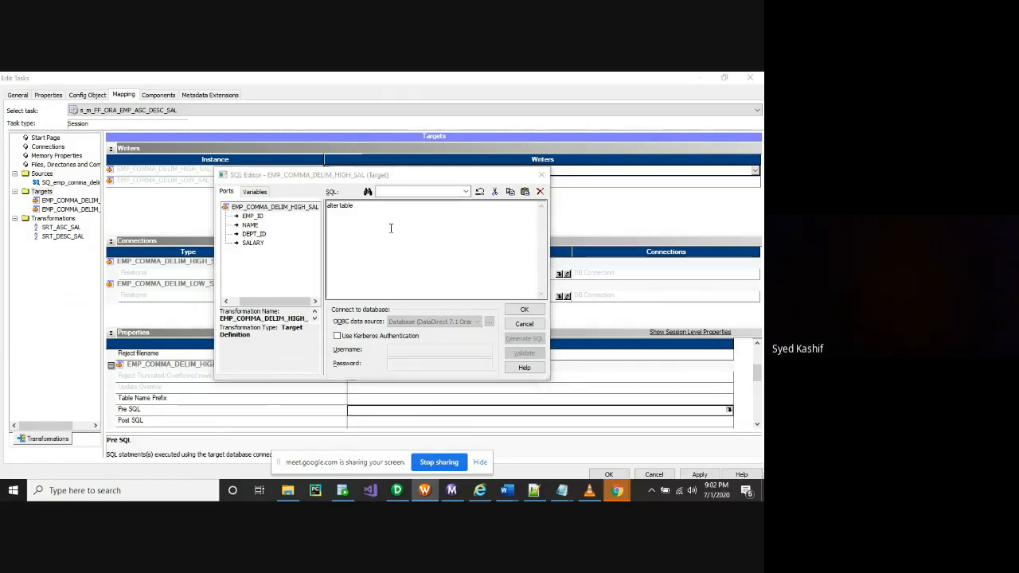
{"action": "key", "text": "alt+Tab"}
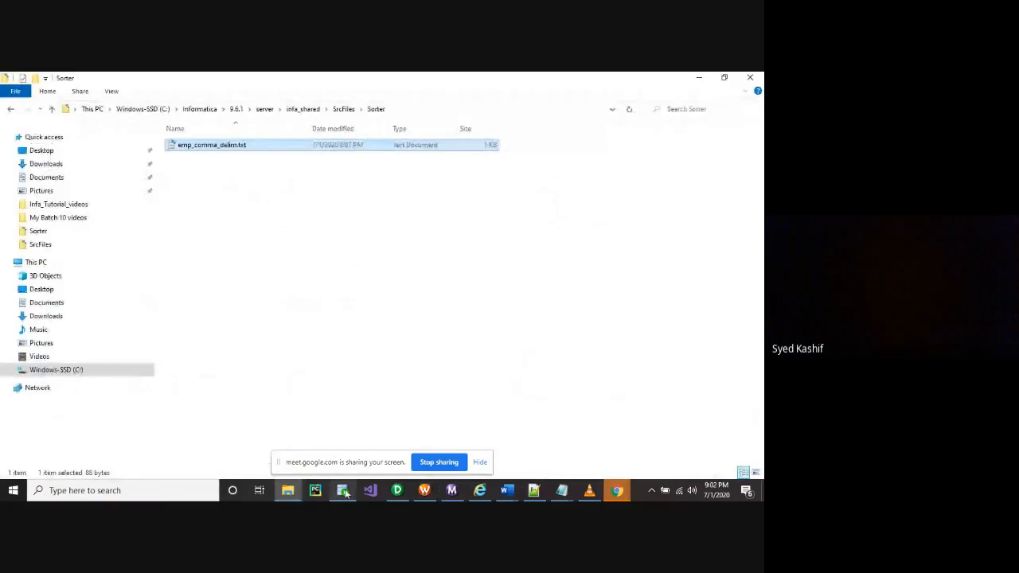
Copy emp_comma_delim_high_sal from the SQL Developer script and paste it after 'alter table'
{"action": "left_click", "coordinate": [344, 491]}
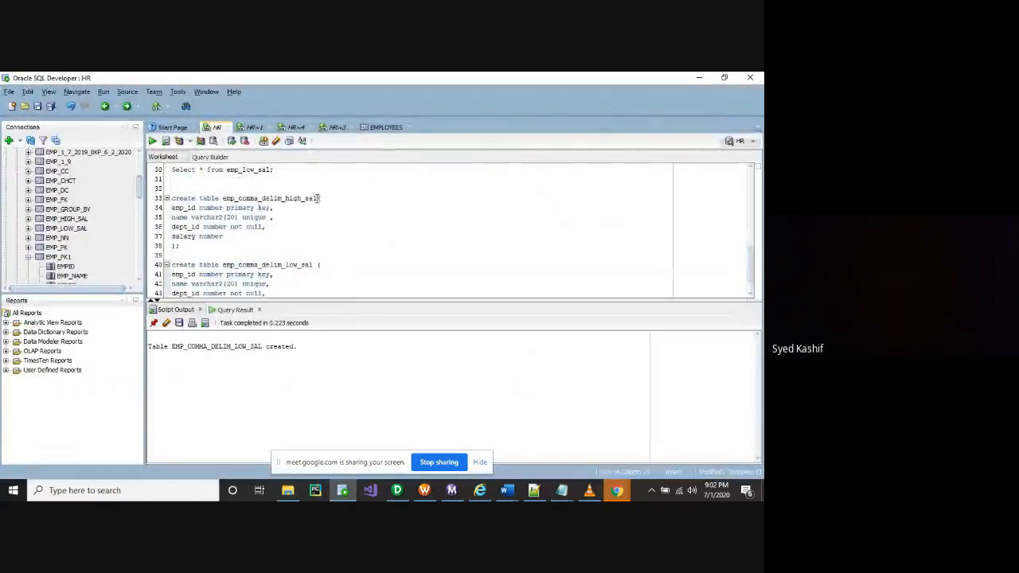
{"action": "left_click_drag", "start_coordinate": [318, 198], "coordinate": [222, 203]}
{"action": "key", "text": "ctrl+c"}
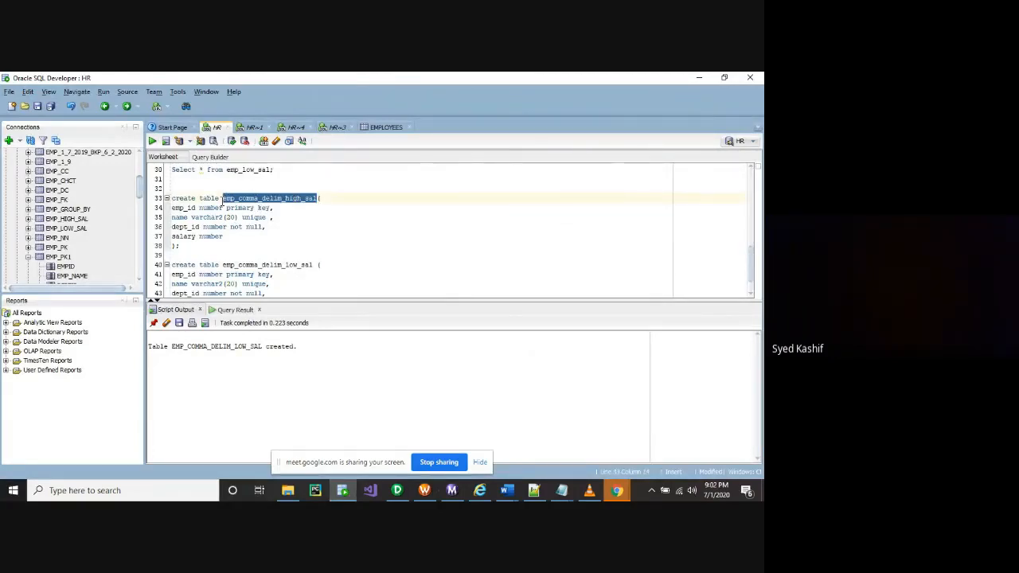
{"action": "key", "text": "alt+Tab"}
{"action": "key", "text": "alt+Tab"}
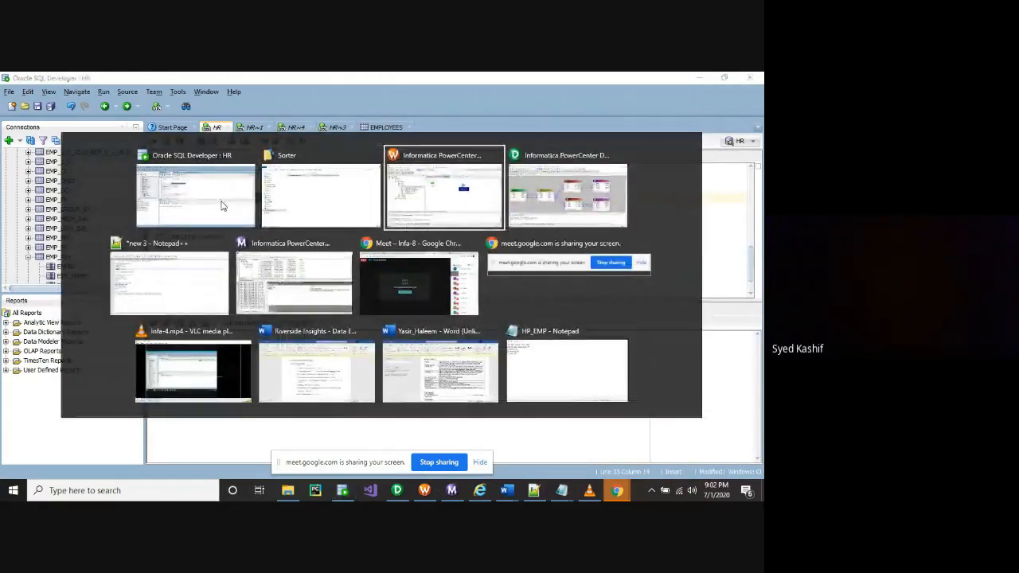
{"action": "key", "text": "ctrl+v"}
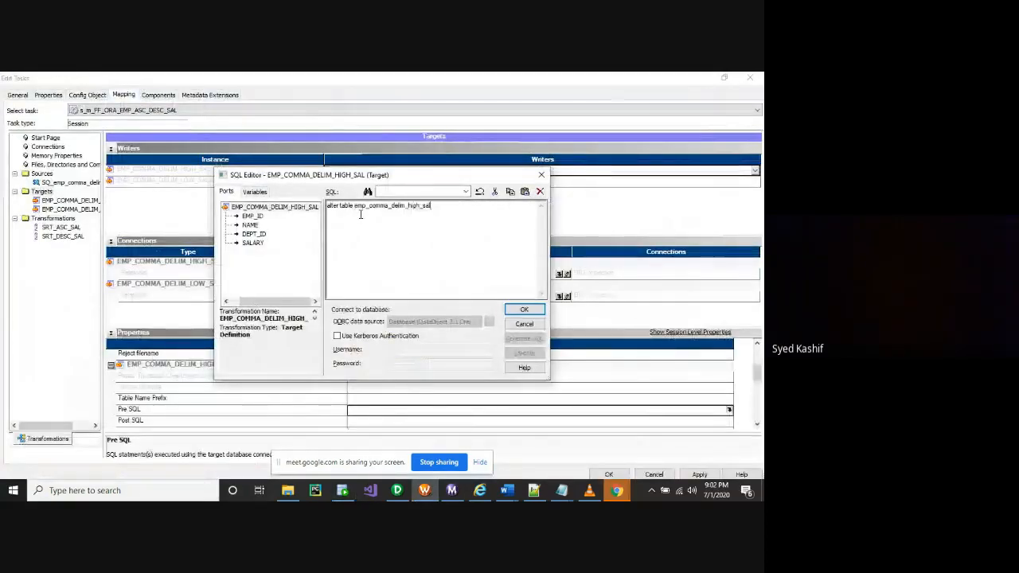
Prefix the table with the hr. schema, giving 'alter table hr.emp_comma_delim_high_sal'
{"action": "key", "text": "Return"}
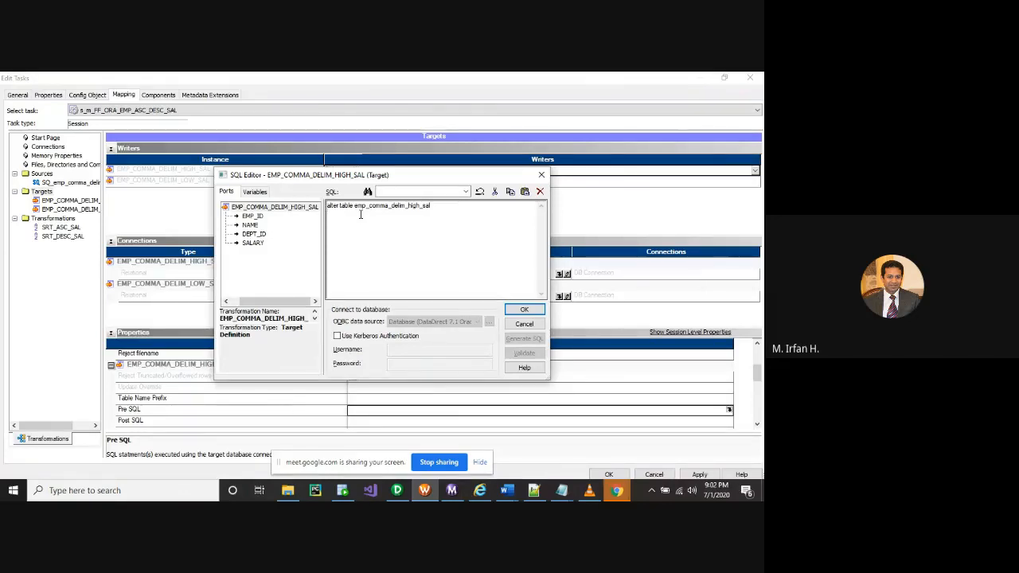
{"action": "key", "text": "alt+Tab"}
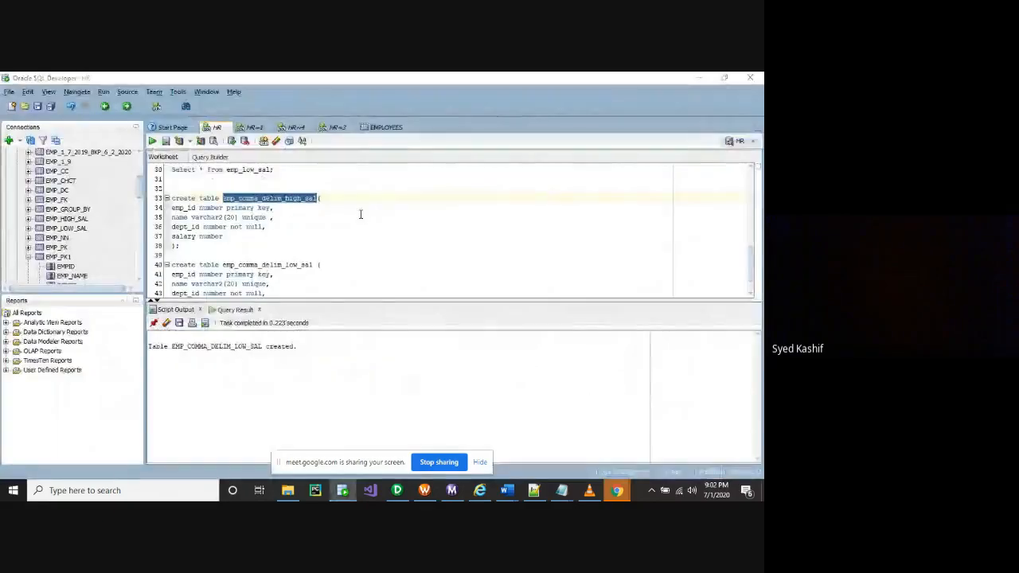
{"action": "key", "text": "alt+Tab"}
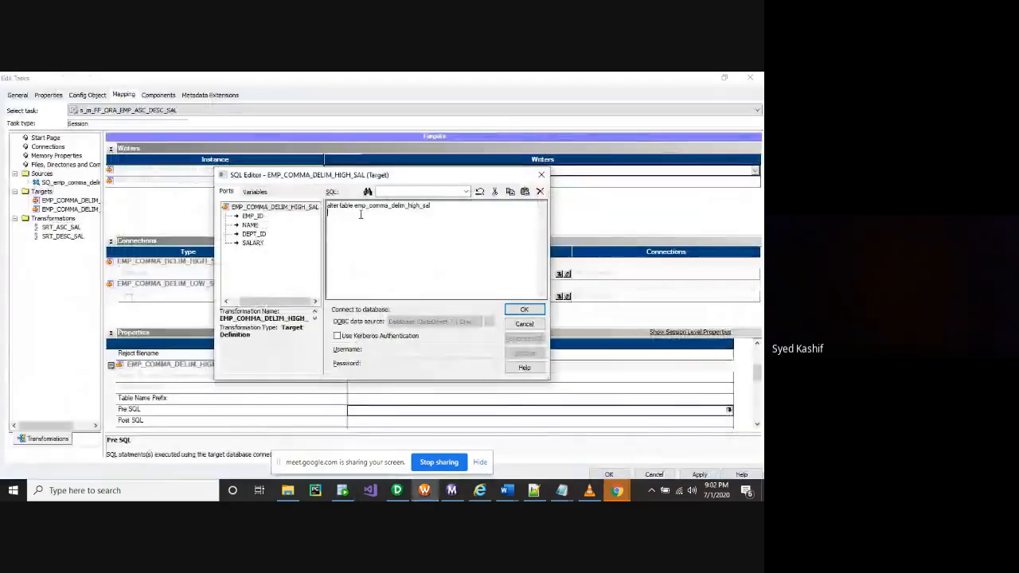
{"action": "left_click", "coordinate": [359, 219]}
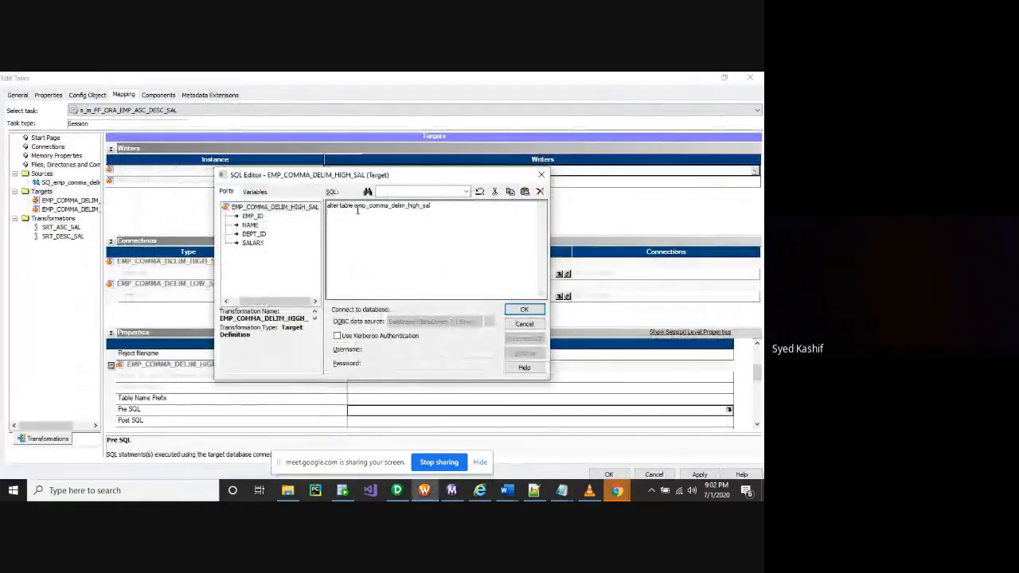
{"action": "key", "text": "Return"}
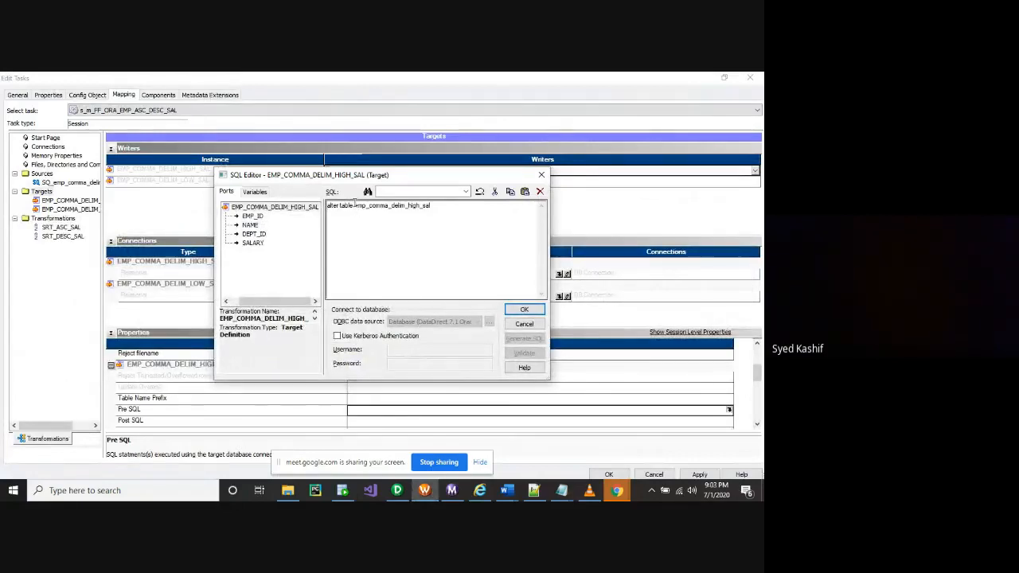
{"action": "left_click", "coordinate": [355, 205]}
{"action": "type", "text": "hr."}
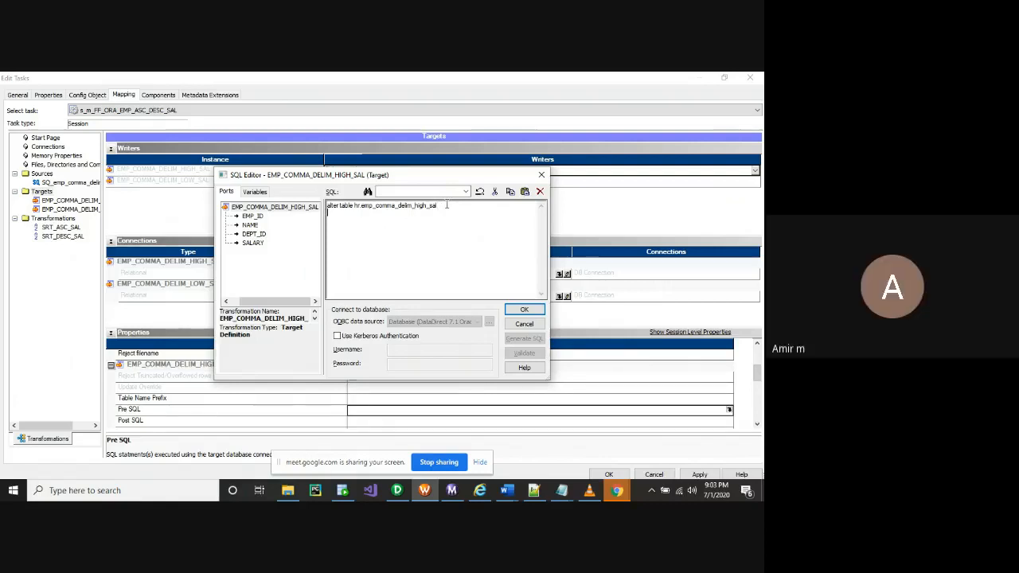
Add 'disable constraint' on the next line, trying then erasing a 'primary key' suffix
{"action": "type", "text": "disa"}
{"action": "key", "text": "BackSpace"}
{"action": "type", "text": "ble"}
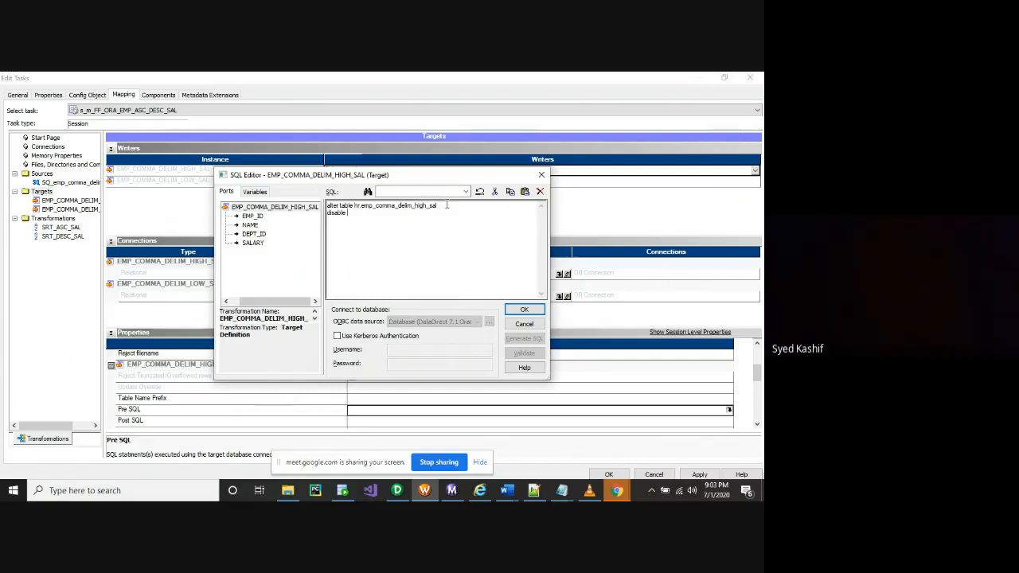
{"action": "type", "text": " constraint"}
{"action": "left_click", "coordinate": [255, 217]}
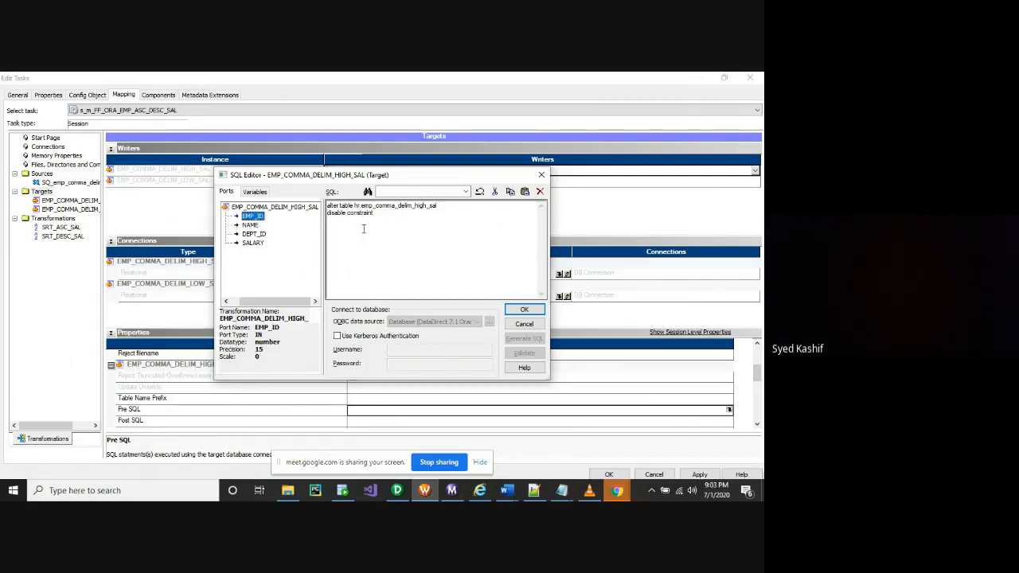
{"action": "left_click", "coordinate": [393, 213]}
{"action": "type", "text": "primary ke"}
{"action": "key", "text": "BackSpace"}
{"action": "key", "text": "BackSpace"}
{"action": "key", "text": "BackSpace"}
{"action": "key", "text": "BackSpace"}
{"action": "key", "text": "BackSpace"}
{"action": "key", "text": "BackSpace"}
{"action": "key", "text": "BackSpace"}
{"action": "key", "text": "BackSpace"}
{"action": "key", "text": "BackSpace"}
{"action": "key", "text": "BackSpace"}
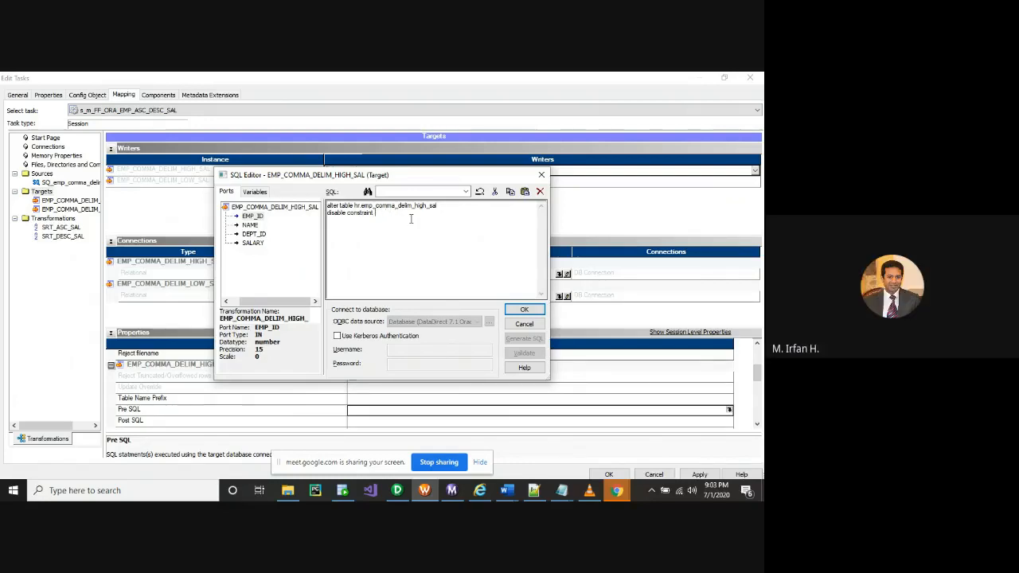
In SQL Developer, select PRIMARY in the earlier disable constraint statement
{"action": "left_click", "coordinate": [342, 490]}
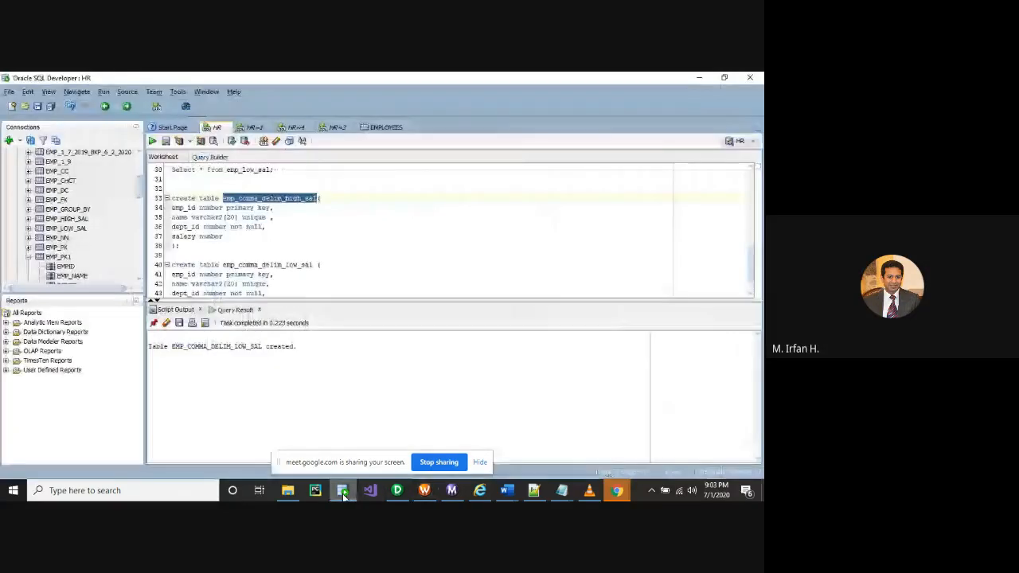
{"action": "scroll", "coordinate": [227, 272], "scroll_direction": "down", "scroll_amount": 1}
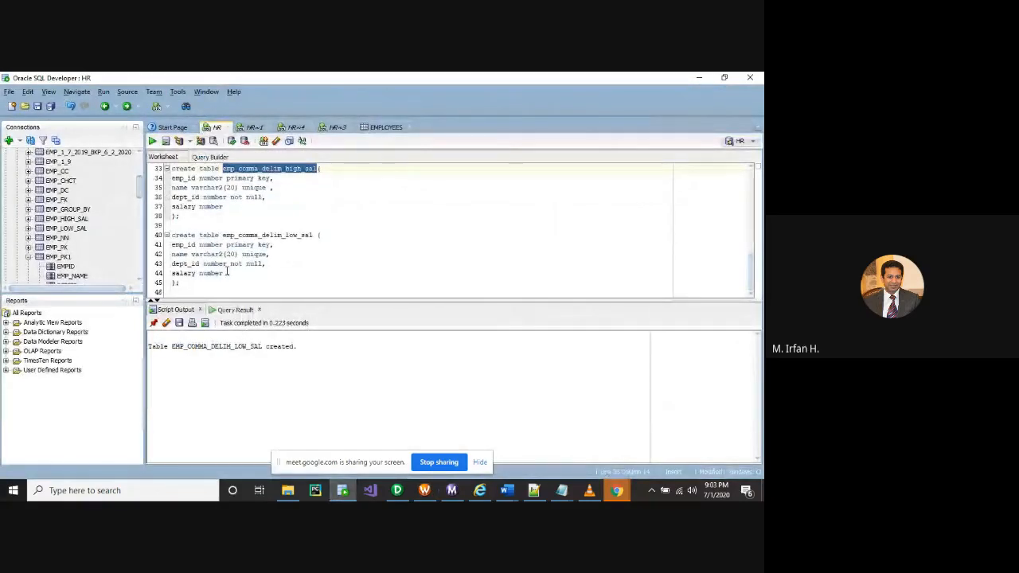
{"action": "scroll", "coordinate": [227, 272], "scroll_direction": "up", "scroll_amount": 6}
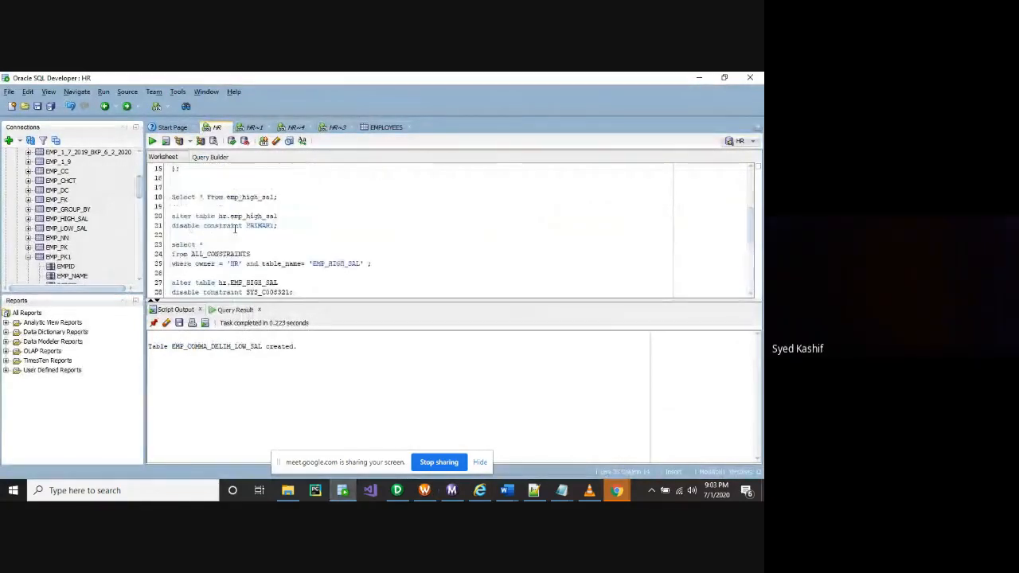
{"action": "left_click_drag", "start_coordinate": [246, 226], "coordinate": [273, 228]}
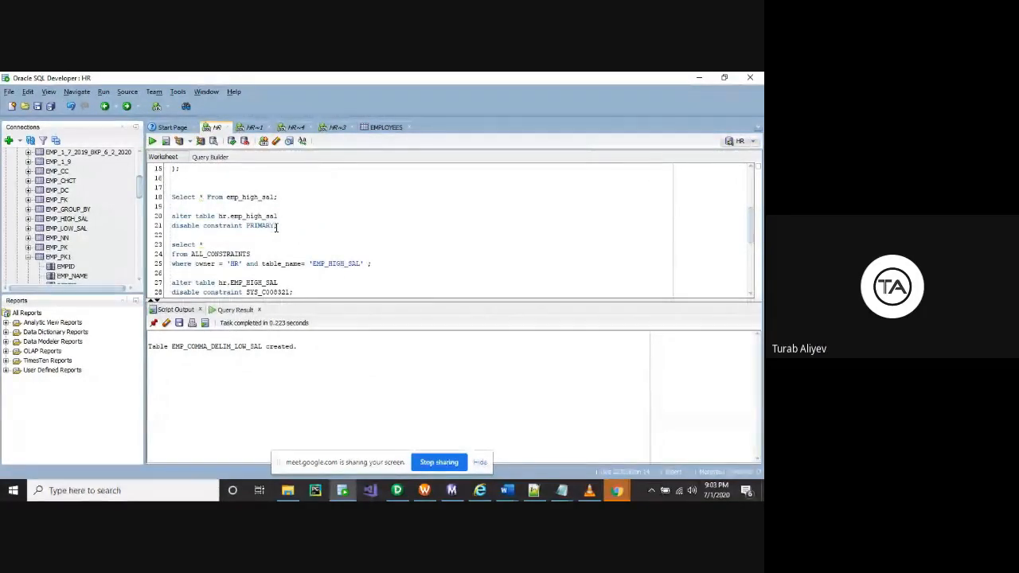
Check the EMP_COMMA_DELIM_HIGH_SAL target in the SQL editor, then return to SQL Developer's Connections tree
{"action": "key", "text": "alt+Tab"}
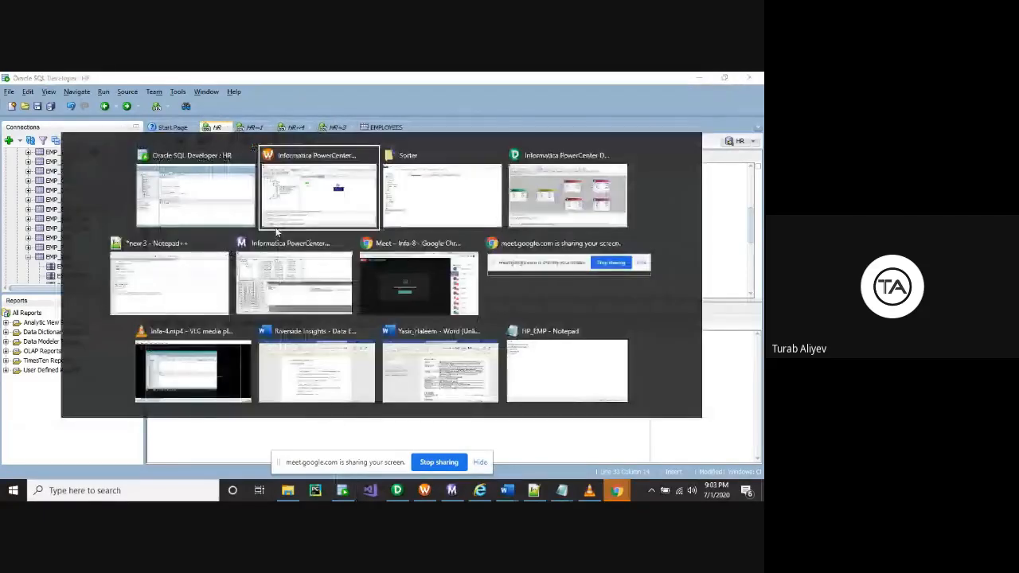
{"action": "key", "text": "alt+Tab"}
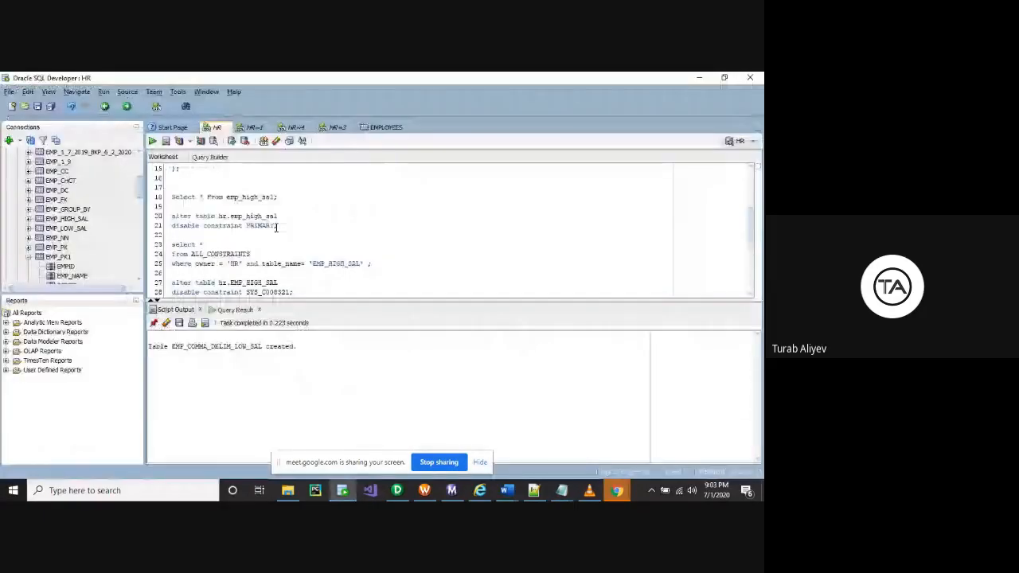
{"action": "key", "text": "alt+Tab"}
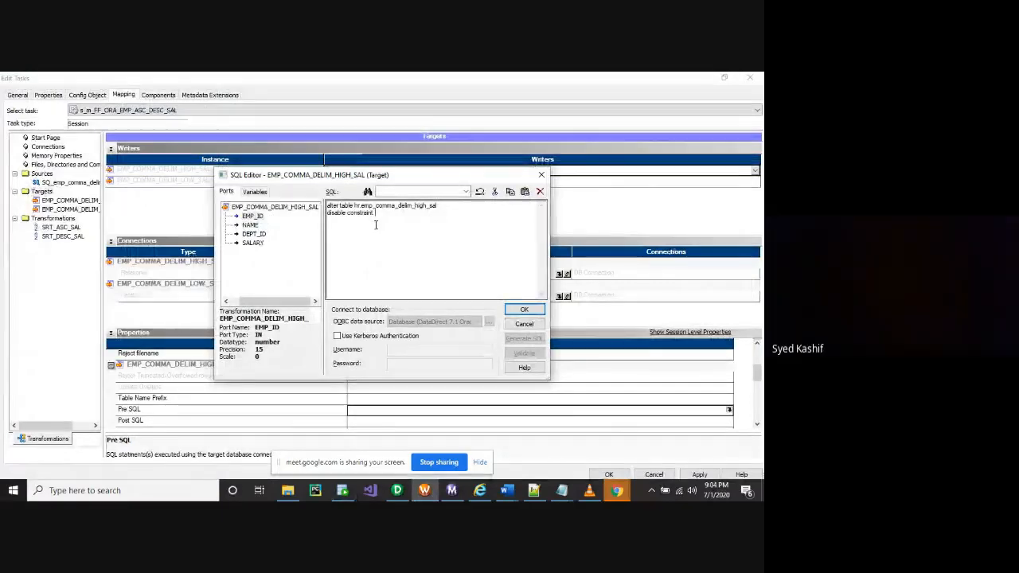
{"action": "left_click", "coordinate": [272, 209]}
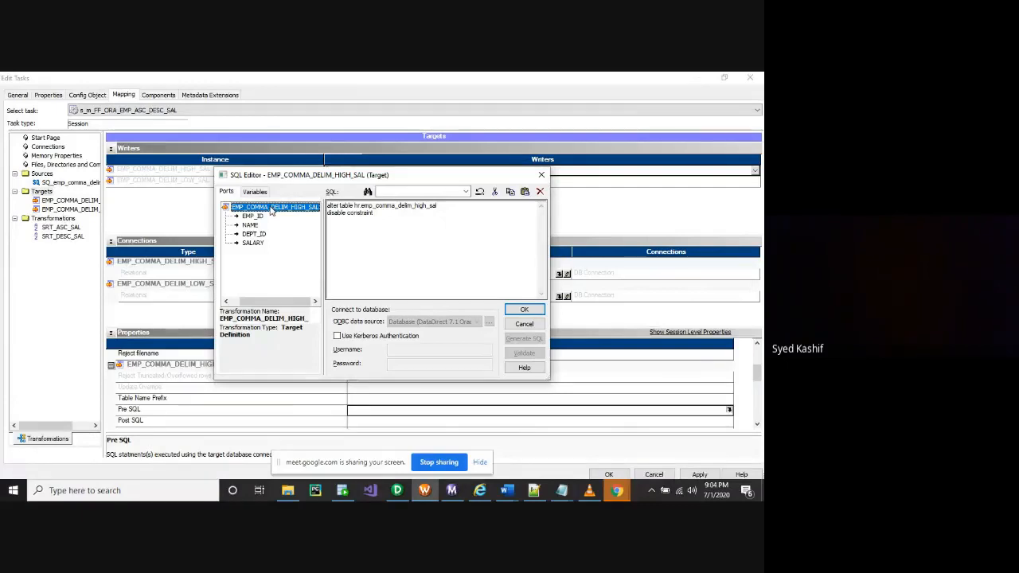
{"action": "left_click", "coordinate": [342, 490]}
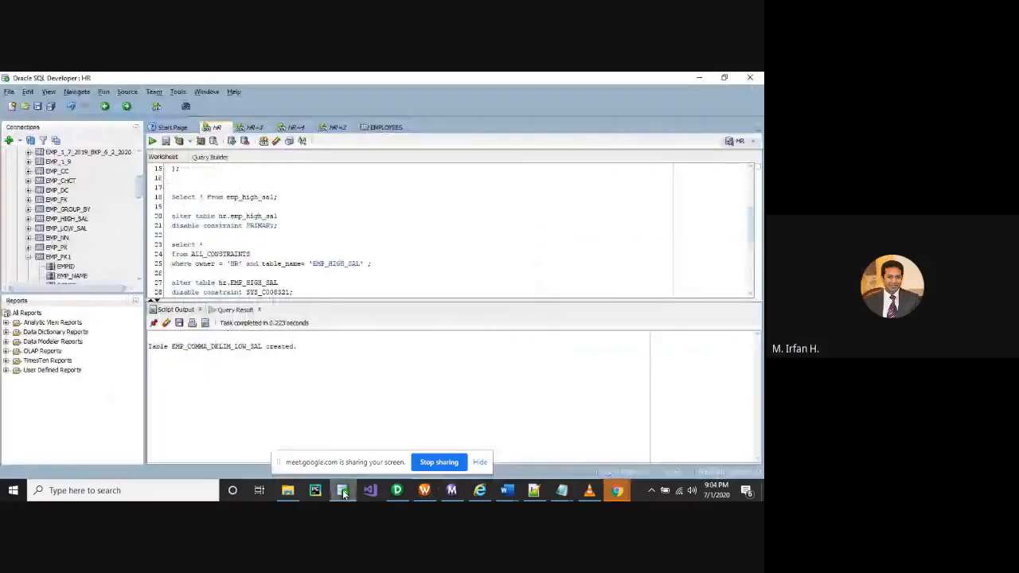
{"action": "scroll", "coordinate": [48, 236], "scroll_direction": "up", "scroll_amount": 4}
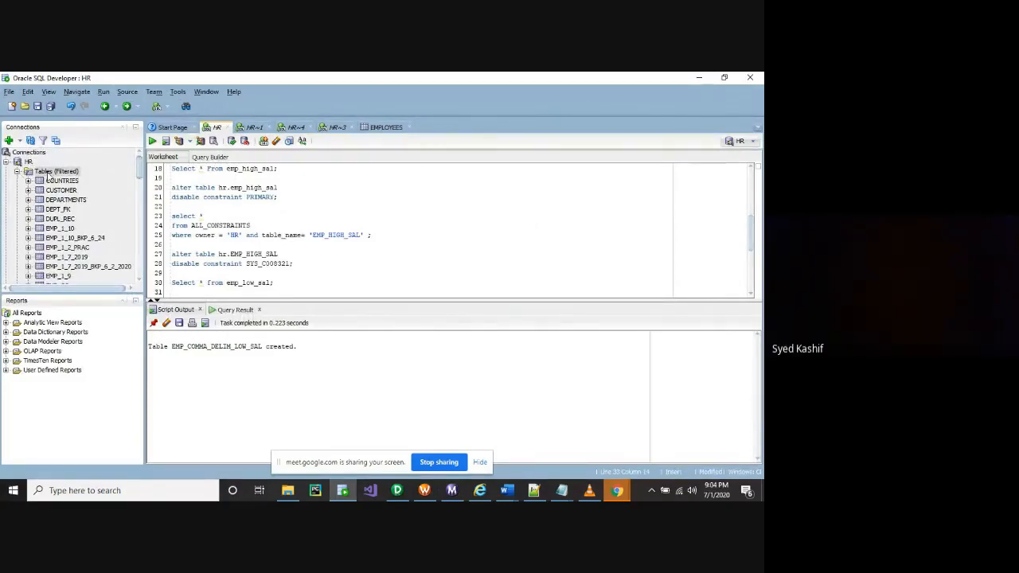
{"action": "left_click", "coordinate": [56, 172]}
{"action": "scroll", "coordinate": [323, 257], "scroll_direction": "down", "scroll_amount": 5}
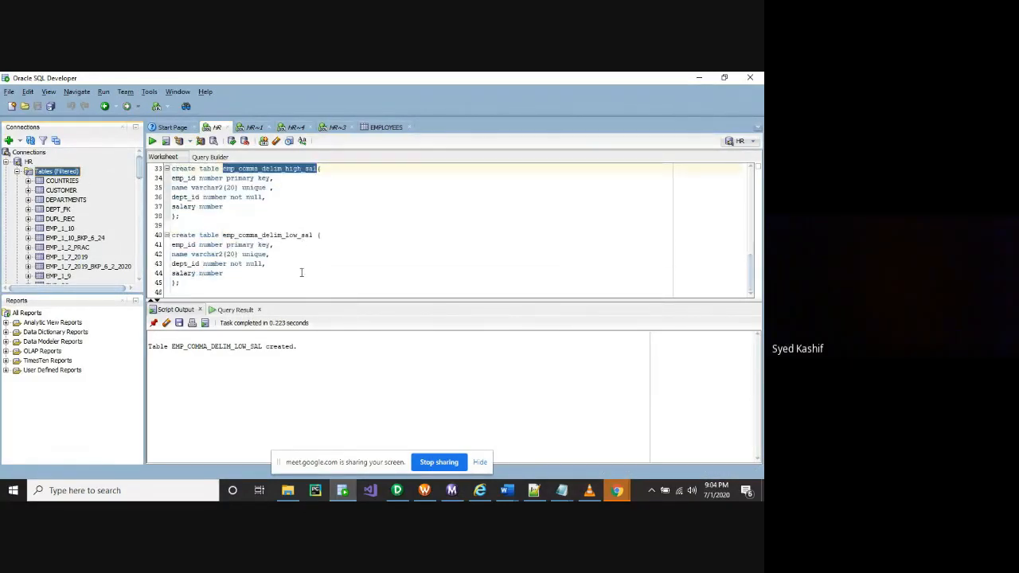
{"action": "left_click", "coordinate": [205, 291]}
{"action": "scroll", "coordinate": [48, 231], "scroll_direction": "down", "scroll_amount": 3}
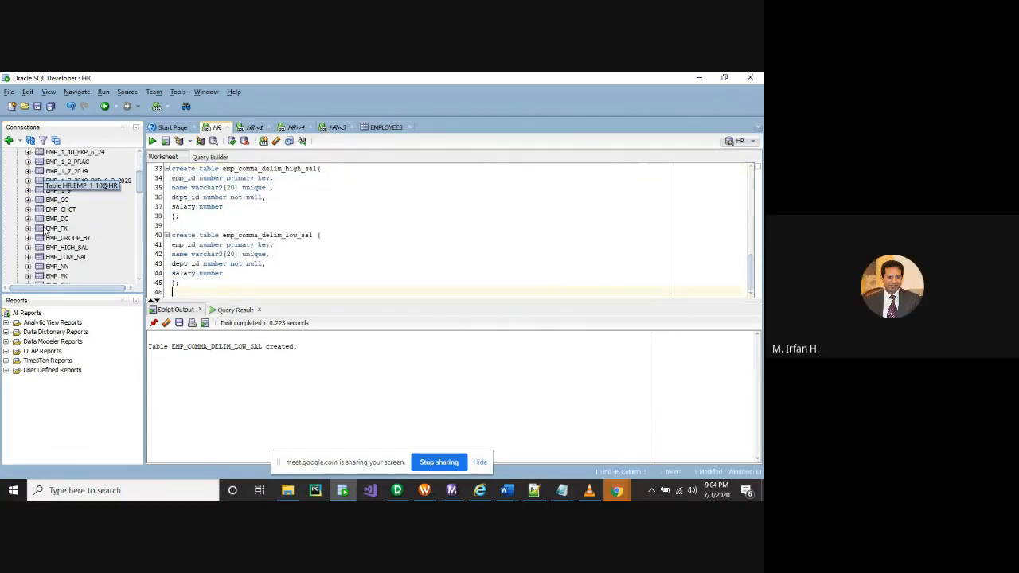
{"action": "scroll", "coordinate": [72, 199], "scroll_direction": "down", "scroll_amount": 2}
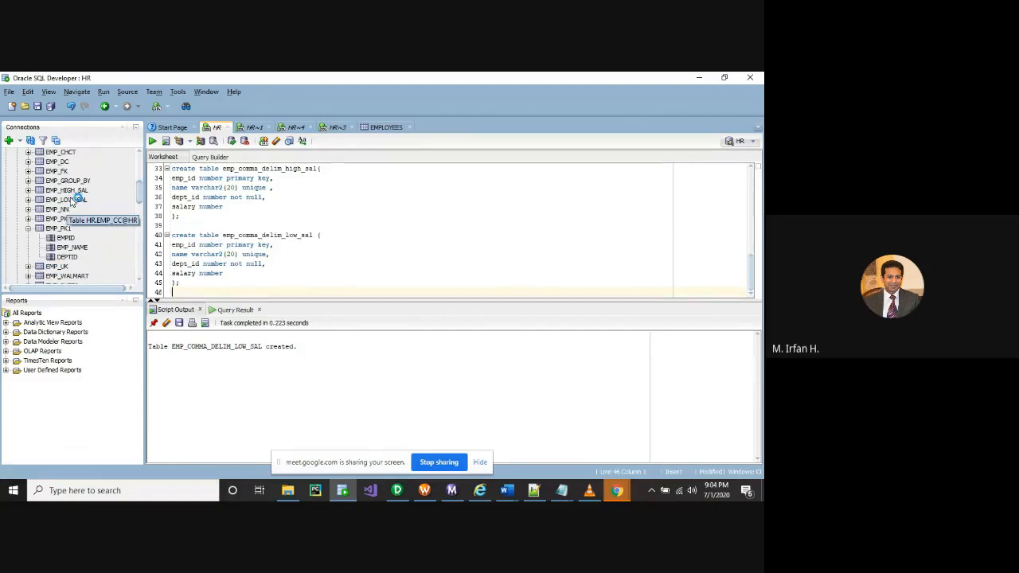
{"action": "left_click", "coordinate": [28, 229]}
{"action": "scroll", "coordinate": [27, 206], "scroll_direction": "down", "scroll_amount": 1}
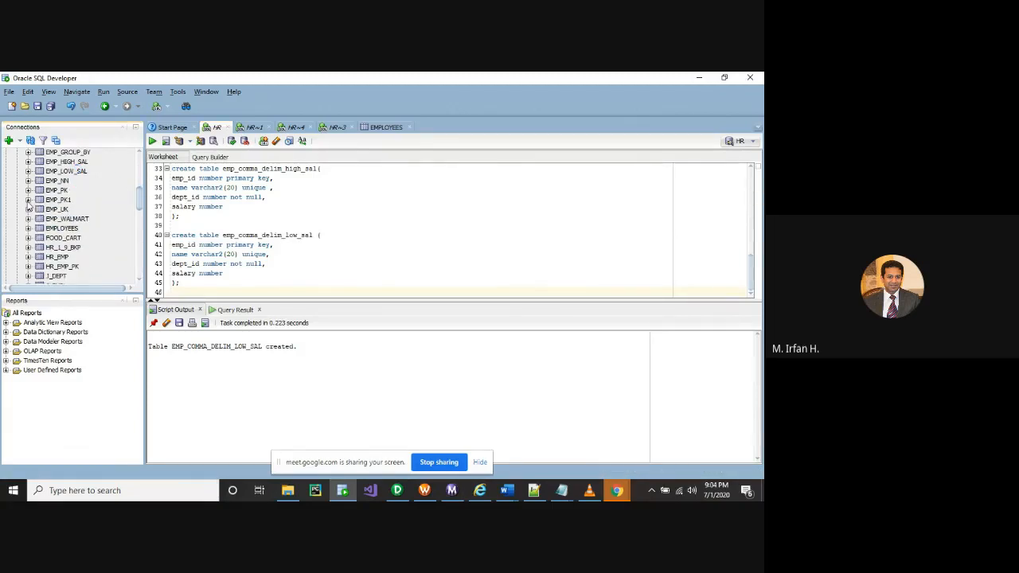
{"action": "scroll", "coordinate": [32, 215], "scroll_direction": "down", "scroll_amount": 3}
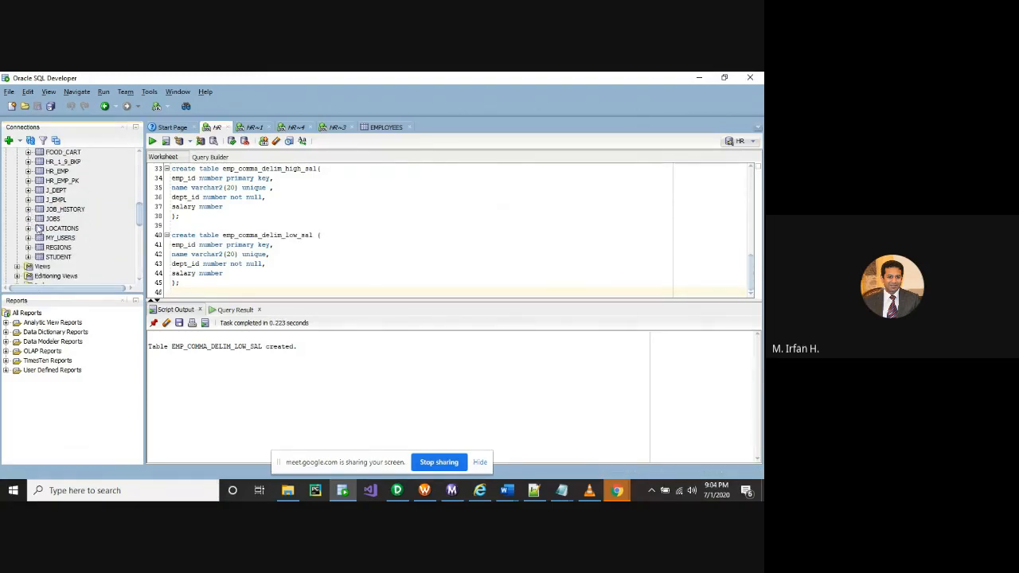
{"action": "scroll", "coordinate": [38, 229], "scroll_direction": "up", "scroll_amount": 4}
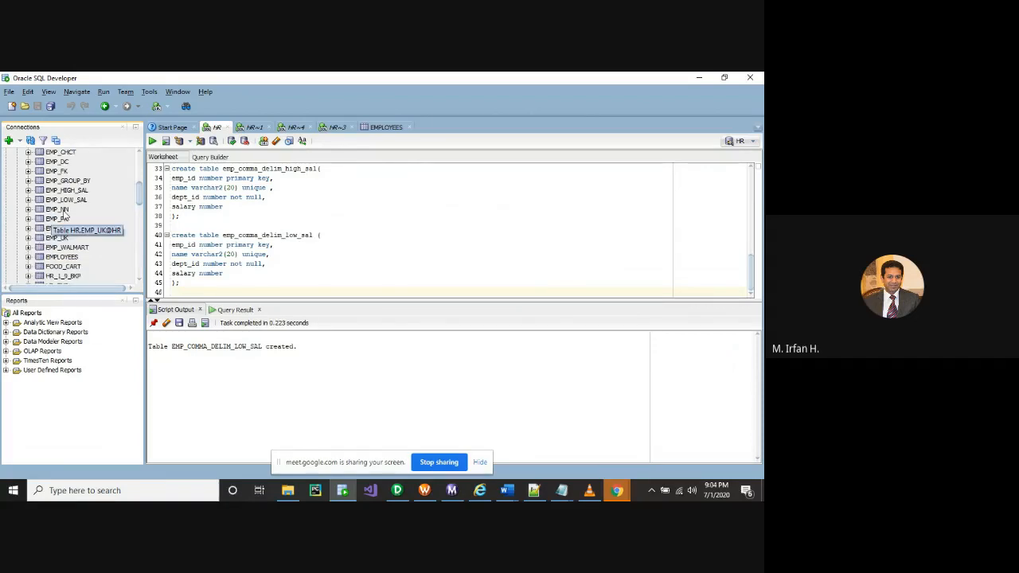
{"action": "scroll", "coordinate": [65, 216], "scroll_direction": "up", "scroll_amount": 2}
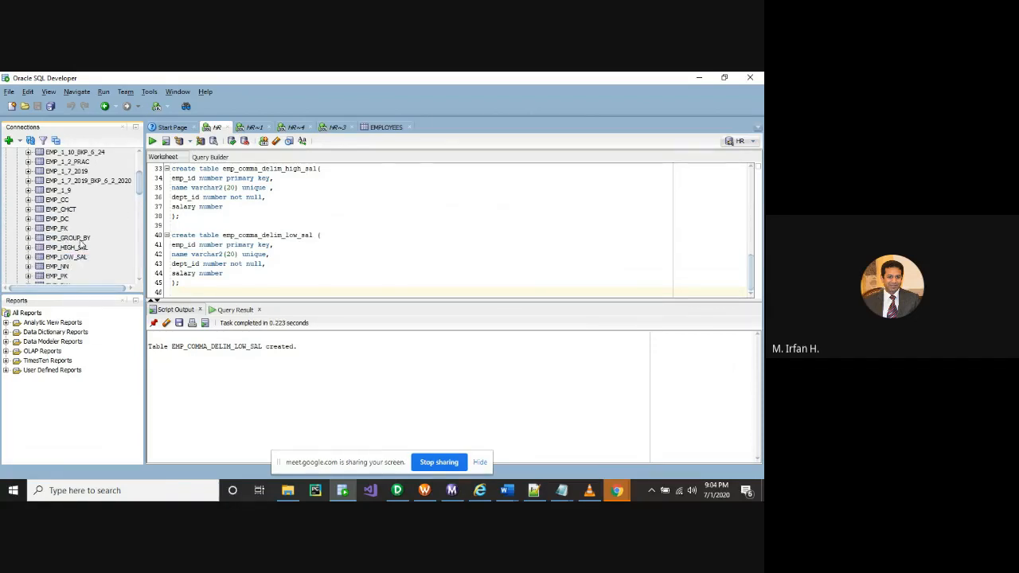
{"action": "left_click", "coordinate": [61, 248]}
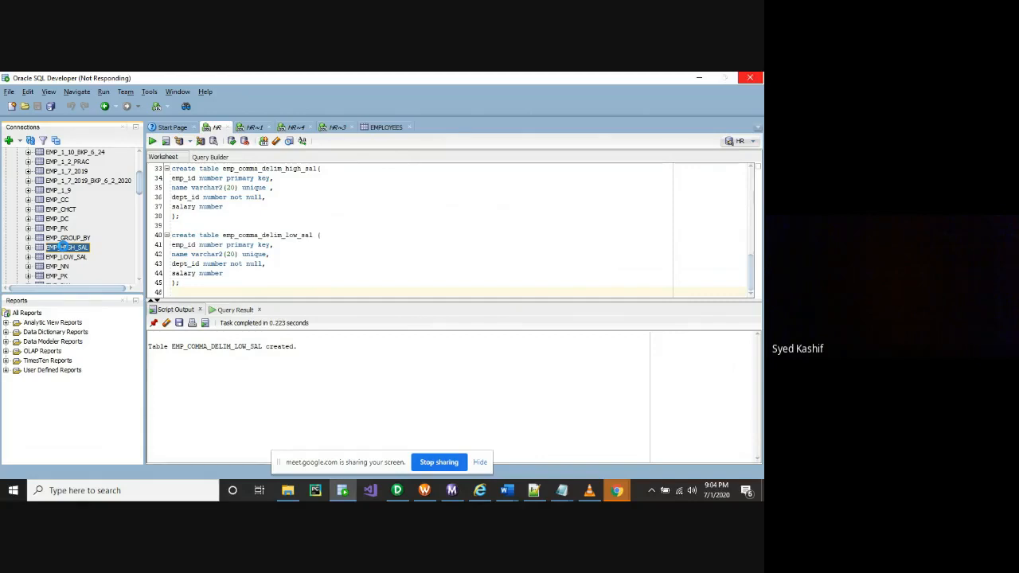
Refresh the Tables (Filtered) list so the new EMP_COMMA_DELIM tables appear
{"action": "right_click", "coordinate": [64, 247]}
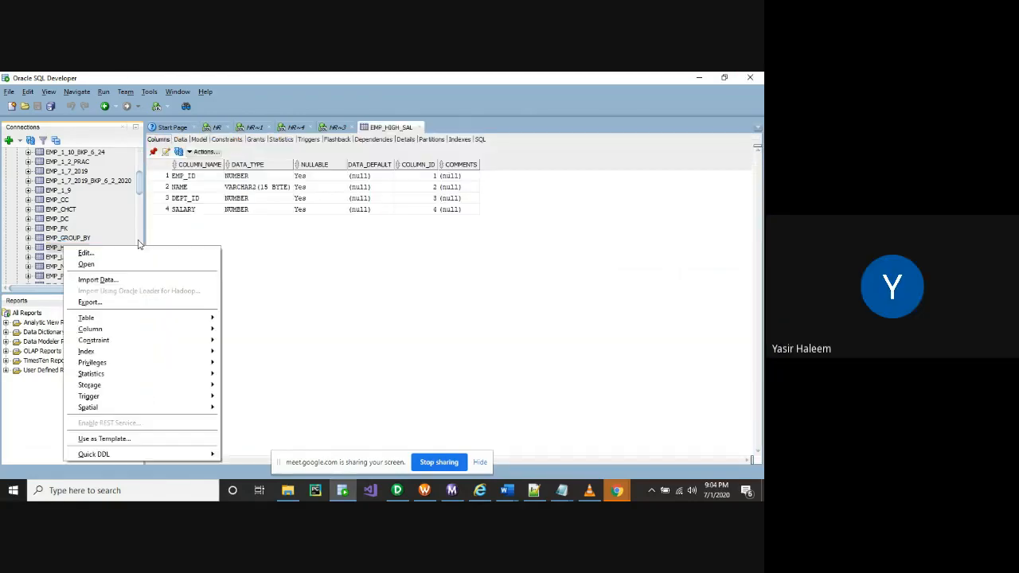
{"action": "left_click", "coordinate": [137, 240]}
{"action": "scroll", "coordinate": [72, 244], "scroll_direction": "up", "scroll_amount": 3}
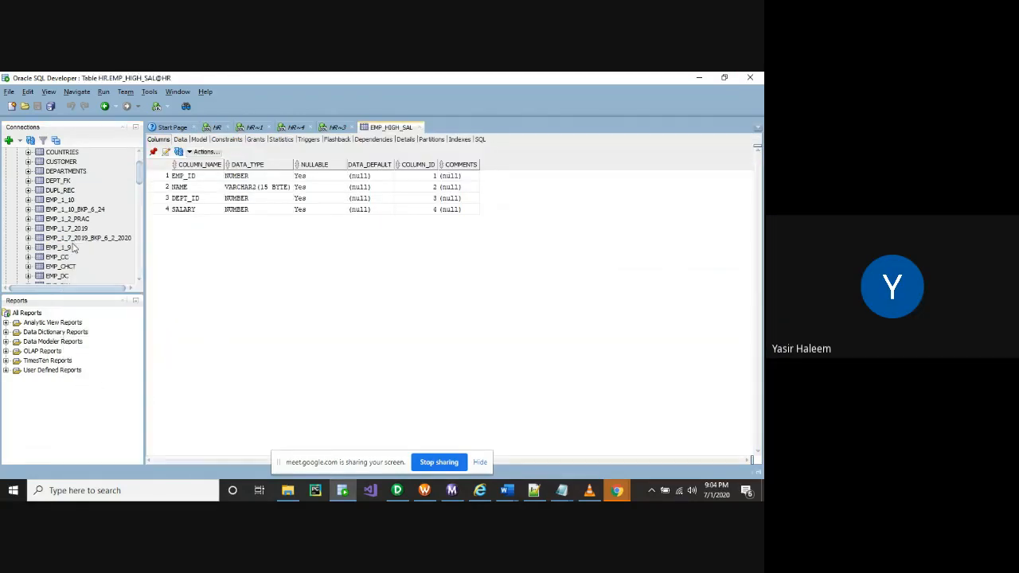
{"action": "right_click", "coordinate": [46, 174]}
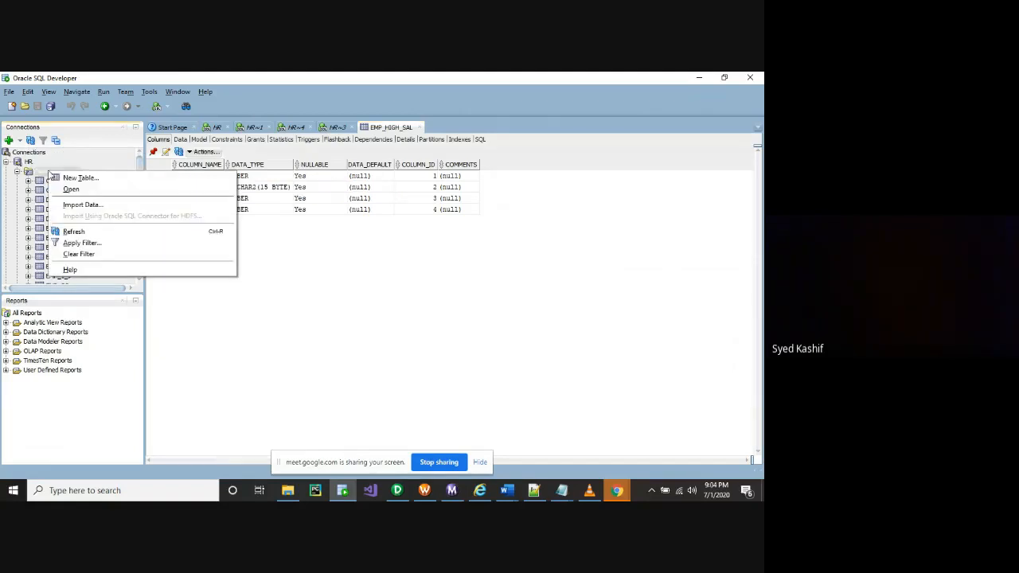
{"action": "left_click", "coordinate": [76, 231]}
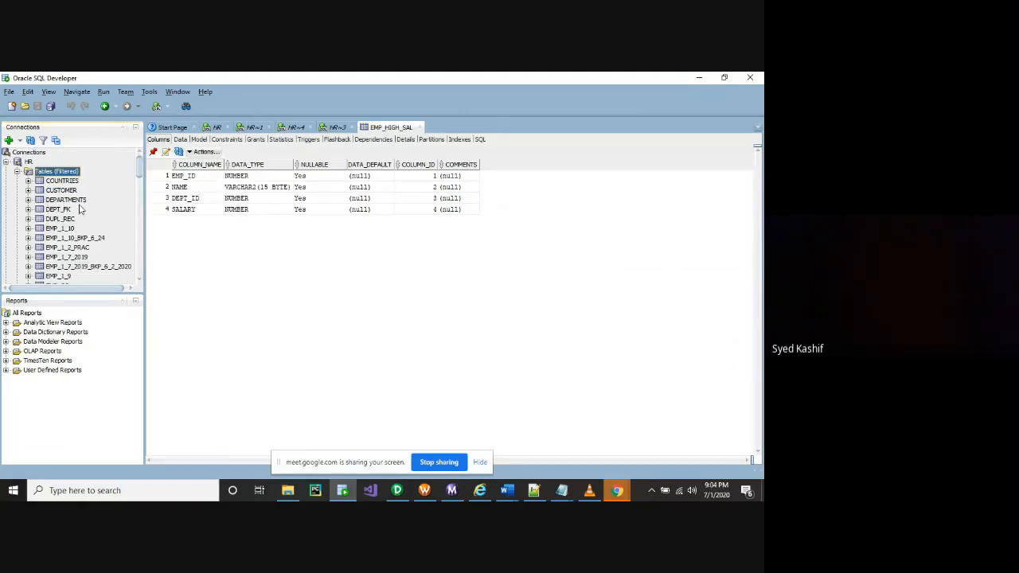
Open the EMP_COMMA_DELIM_HIGH_SAL table definition and show its Constraints sub-tab
{"action": "scroll", "coordinate": [61, 237], "scroll_direction": "down", "scroll_amount": 3}
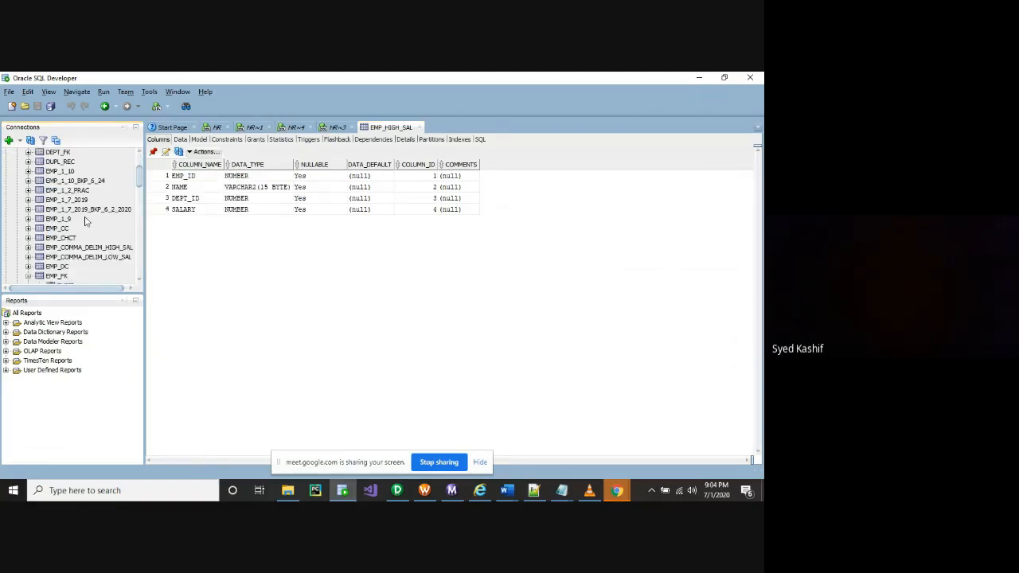
{"action": "left_click", "coordinate": [28, 248]}
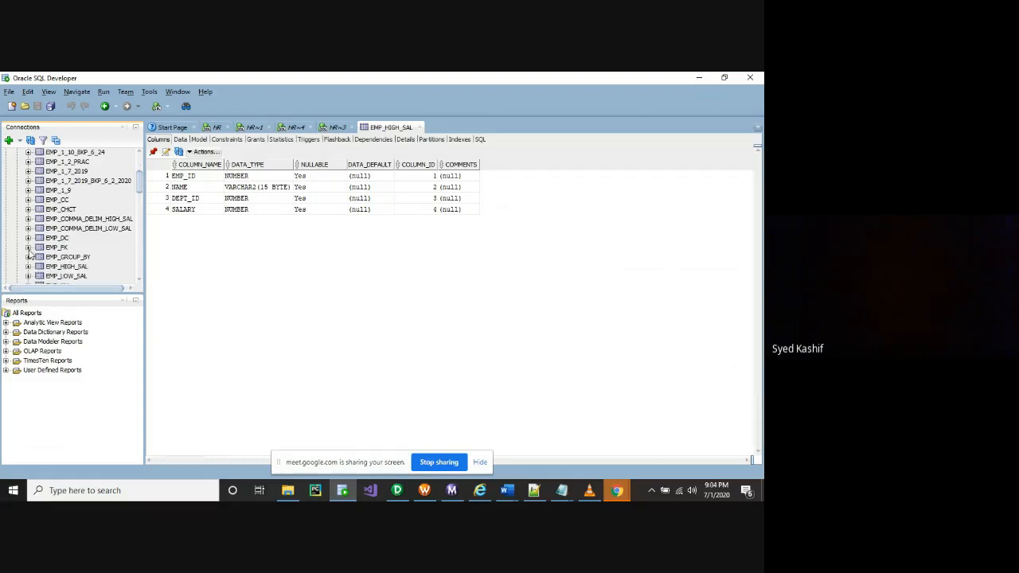
{"action": "left_click", "coordinate": [88, 220]}
{"action": "right_click", "coordinate": [88, 219]}
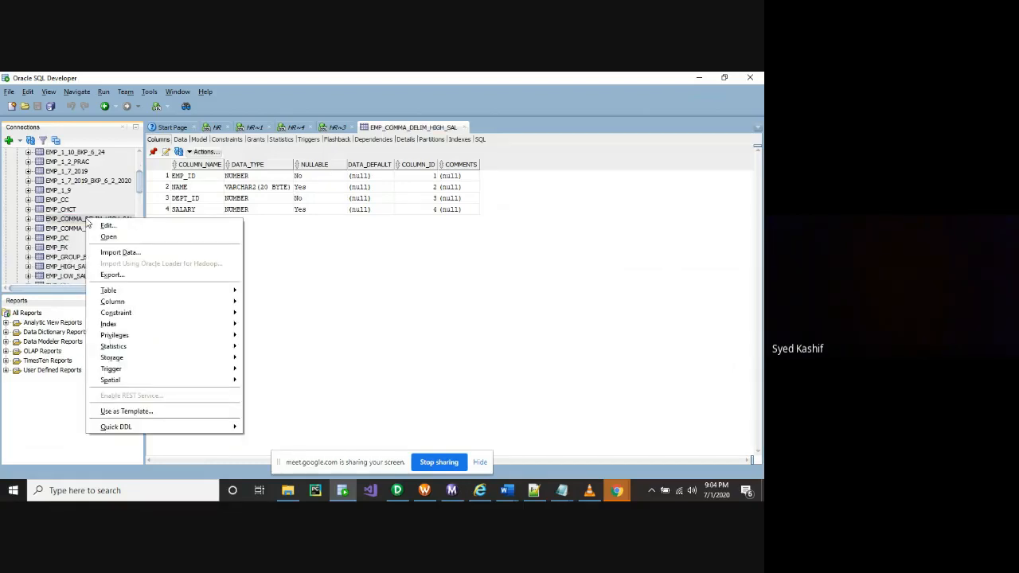
{"action": "left_click", "coordinate": [294, 232]}
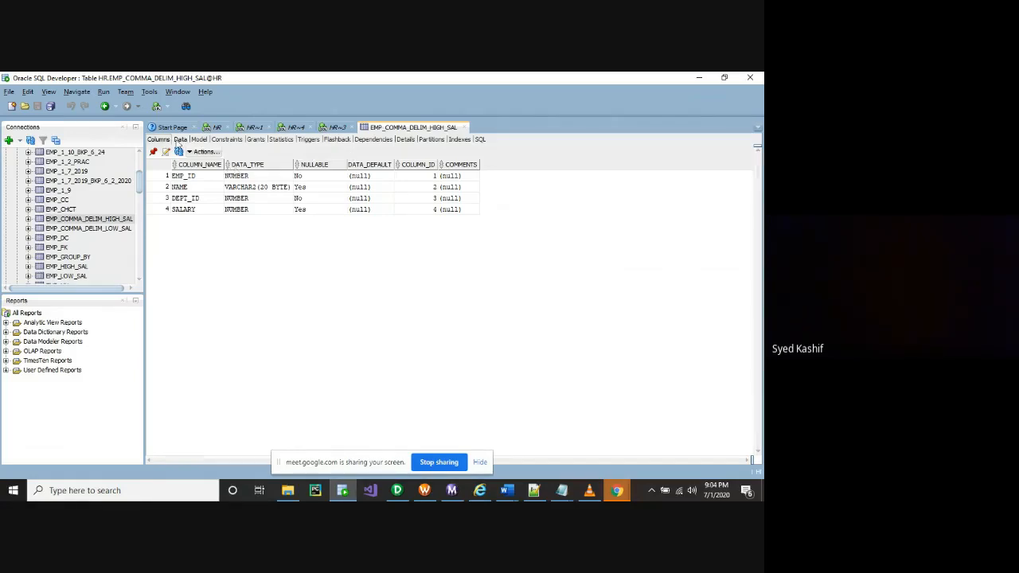
{"action": "left_click_drag", "start_coordinate": [145, 215], "coordinate": [170, 215]}
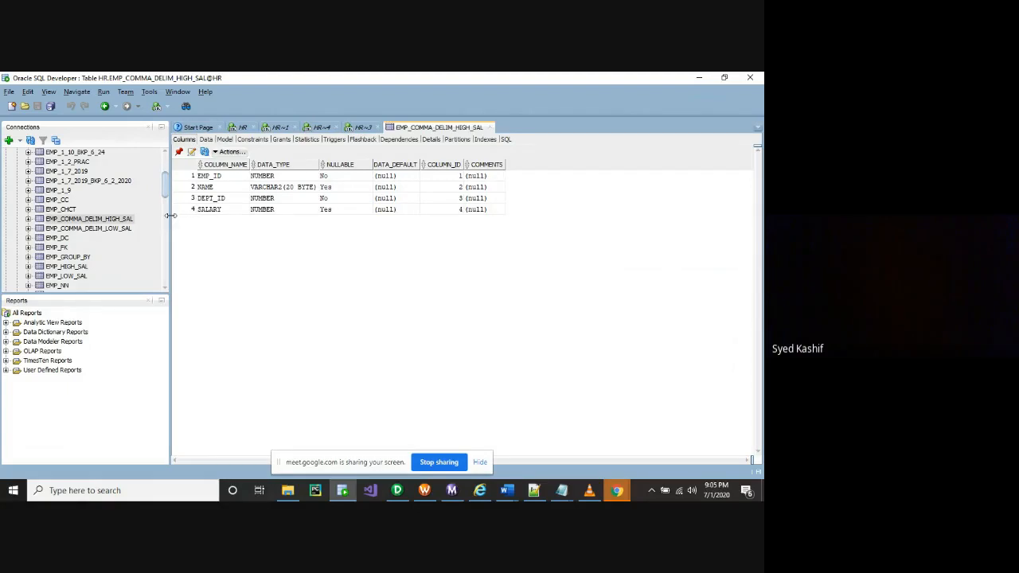
{"action": "left_click", "coordinate": [249, 141]}
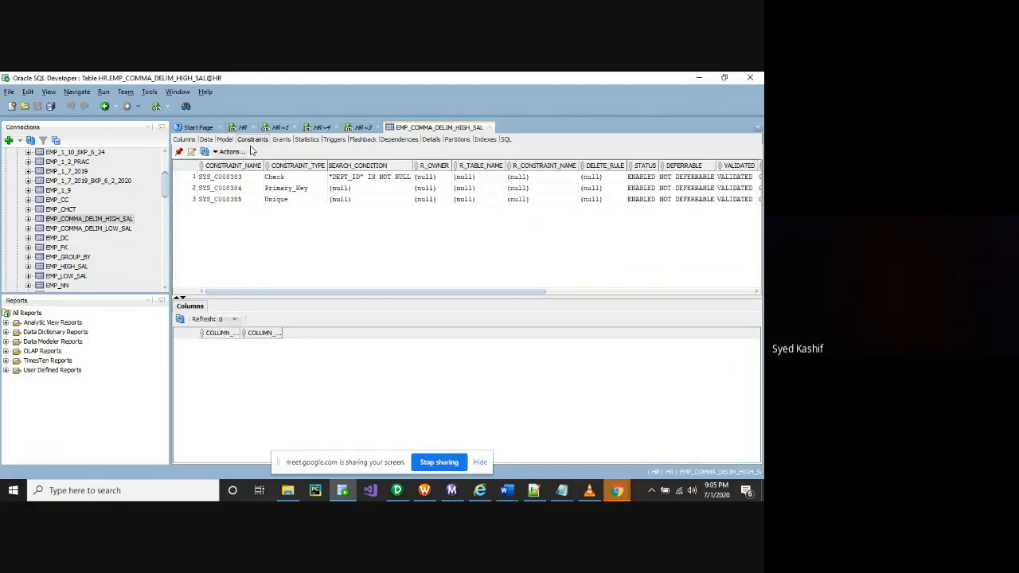
Check the columns of SYS_C008383–SYS_C008385, copy the three names and return to Informatica
{"action": "left_click", "coordinate": [236, 177]}
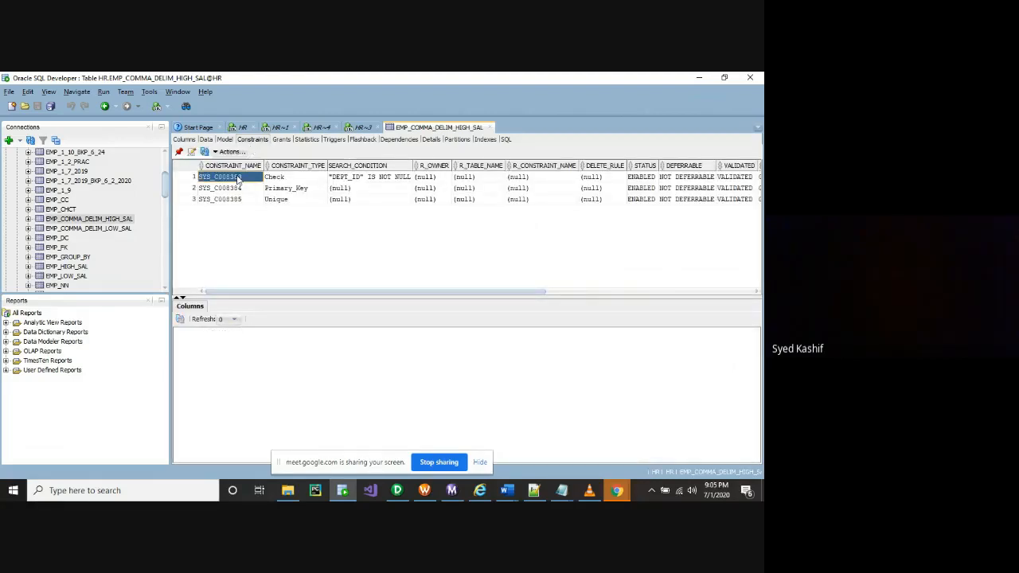
{"action": "left_click", "coordinate": [246, 189]}
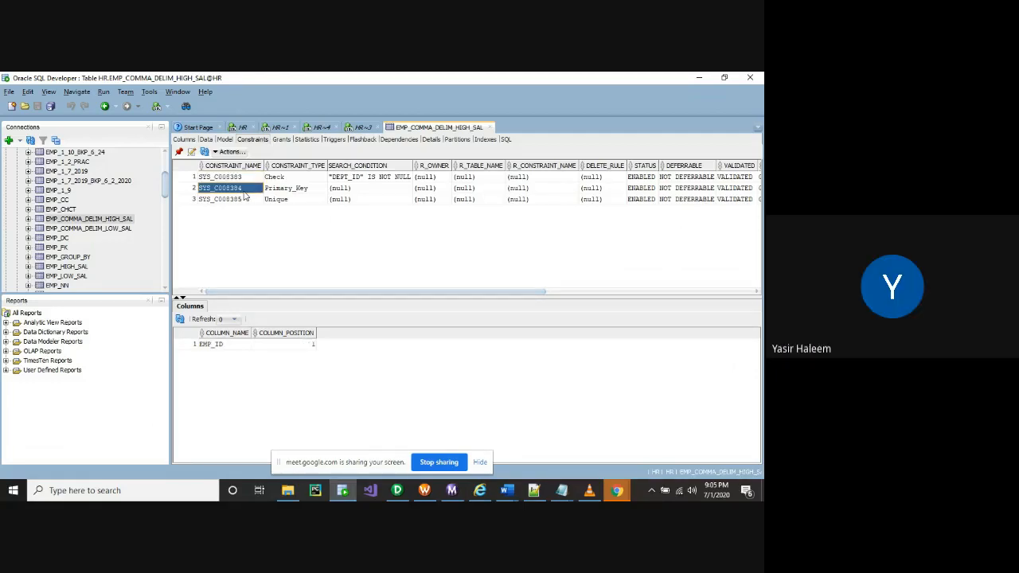
{"action": "left_click_drag", "start_coordinate": [251, 179], "coordinate": [248, 212]}
{"action": "key", "text": "ctrl+c"}
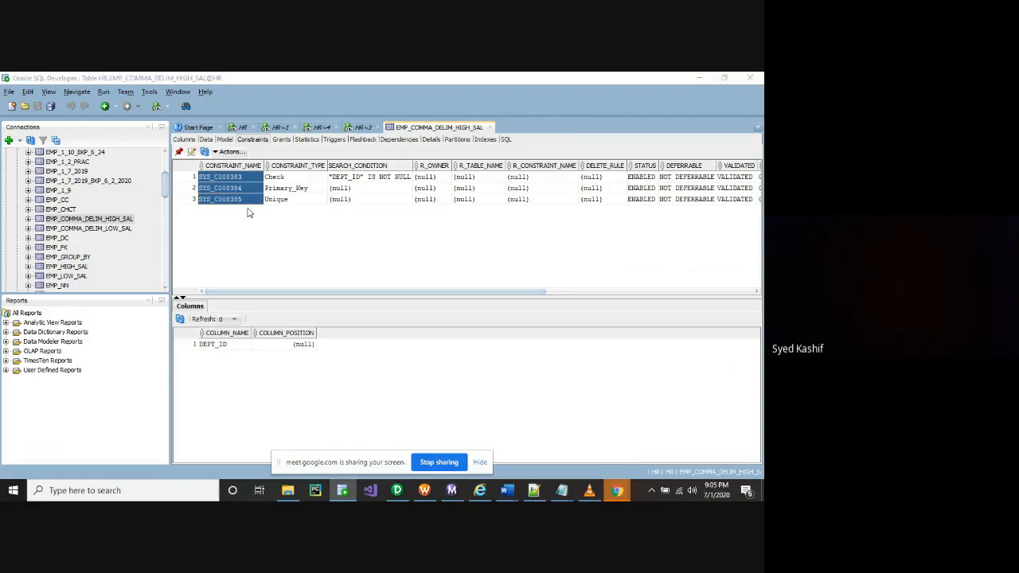
{"action": "key", "text": "alt+Tab"}
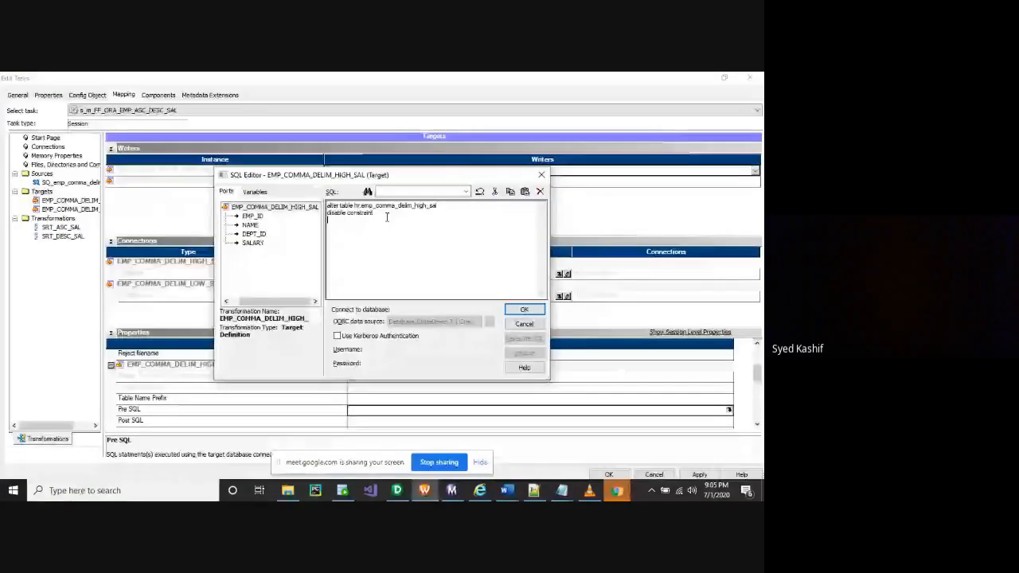
Build 'alter table … disable constraint' statements for SYS_C008383, SYS_C008384 and SYS_C008385
{"action": "key", "text": "ctrl+v"}
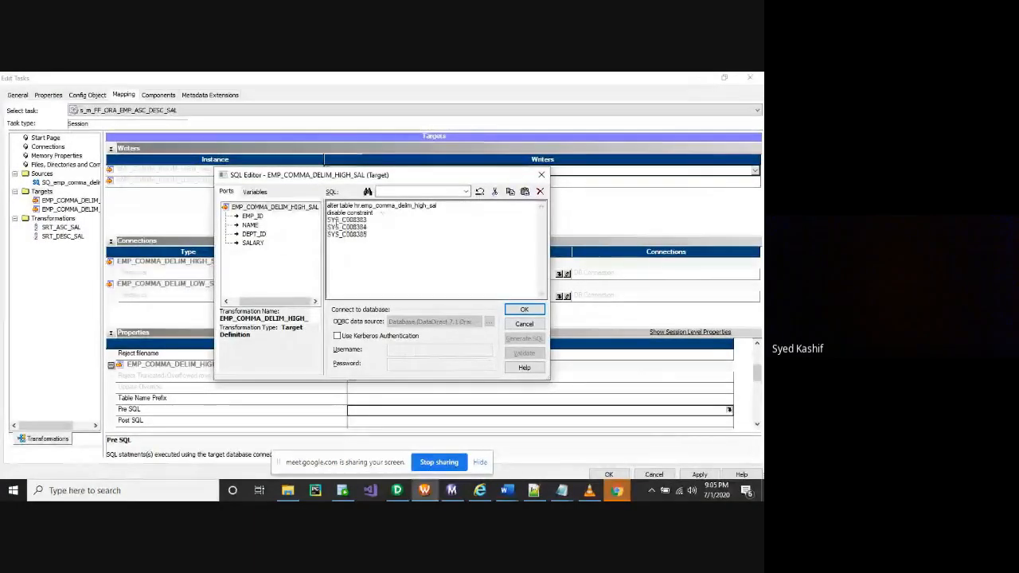
{"action": "key", "text": "BackSpace"}
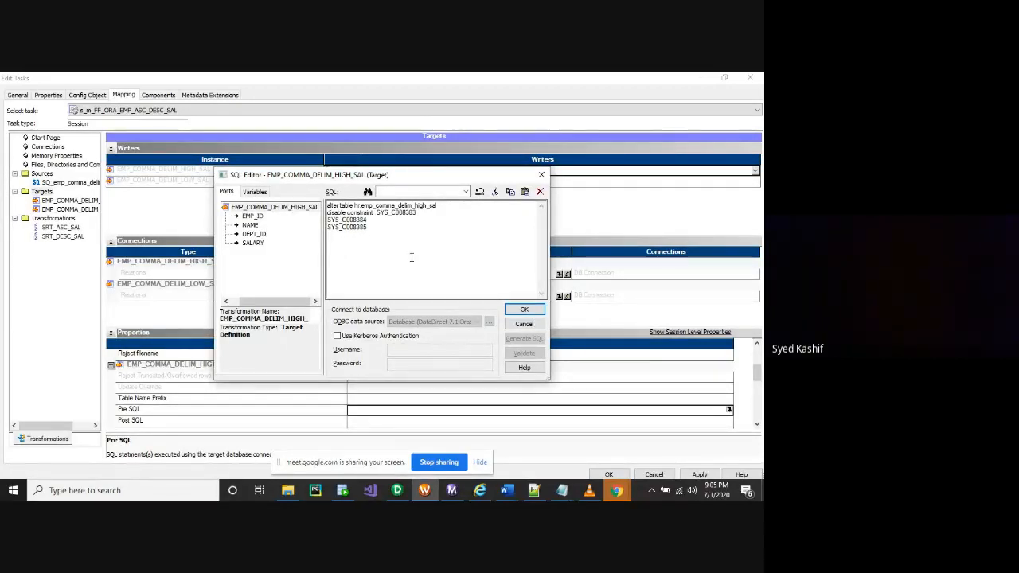
{"action": "type", "text": ";"}
{"action": "key", "text": "Return"}
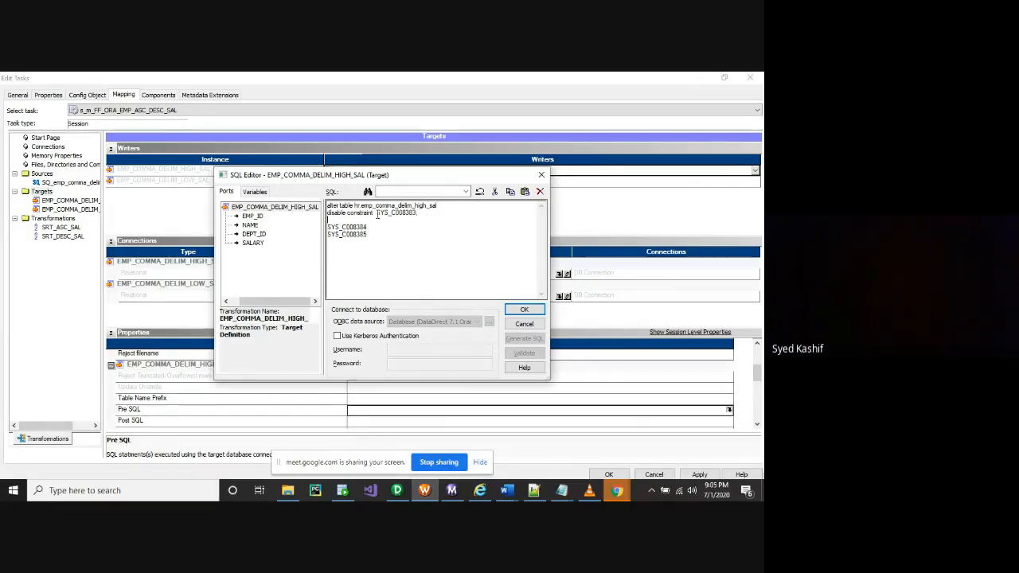
{"action": "left_click_drag", "start_coordinate": [378, 215], "coordinate": [314, 208]}
{"action": "key", "text": "ctrl+c"}
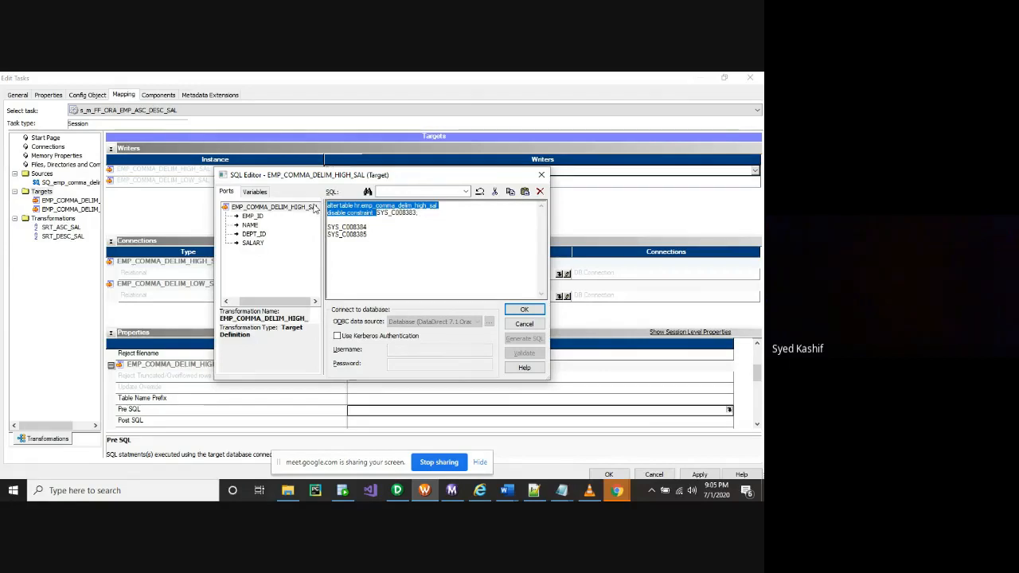
{"action": "left_click", "coordinate": [328, 229]}
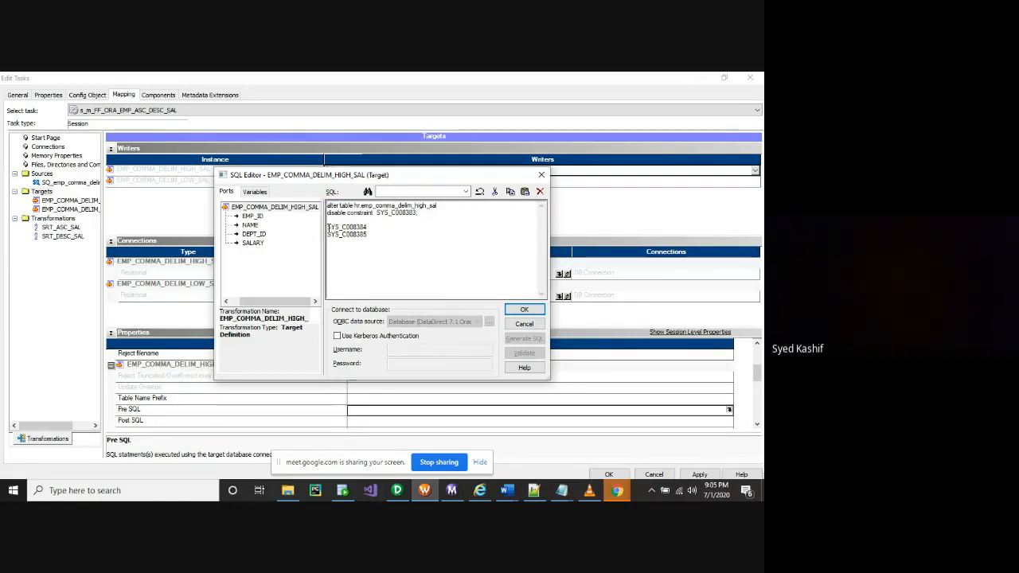
{"action": "key", "text": "ctrl+v"}
{"action": "type", "text": ";"}
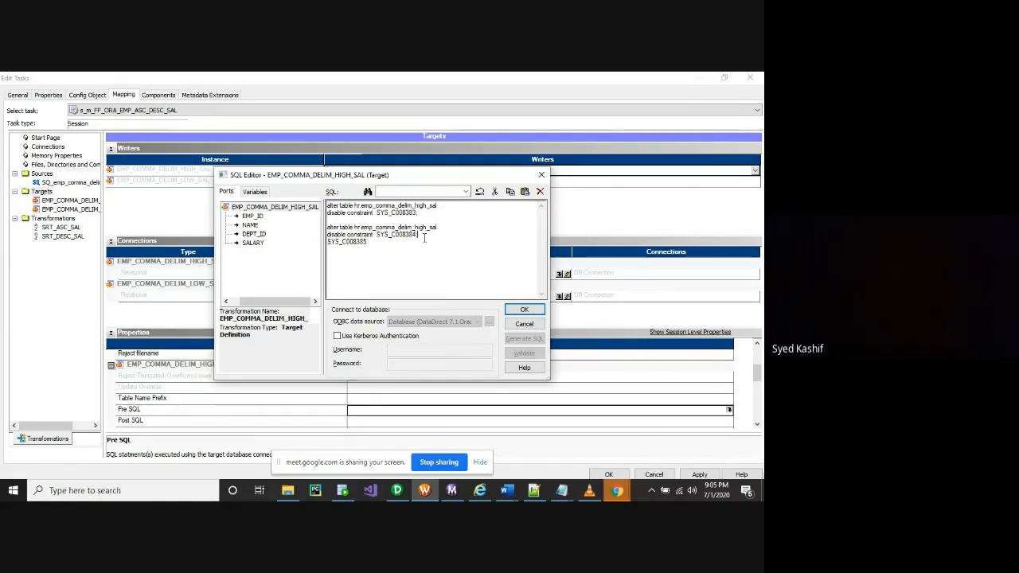
{"action": "left_click", "coordinate": [329, 242]}
{"action": "key", "text": "Return"}
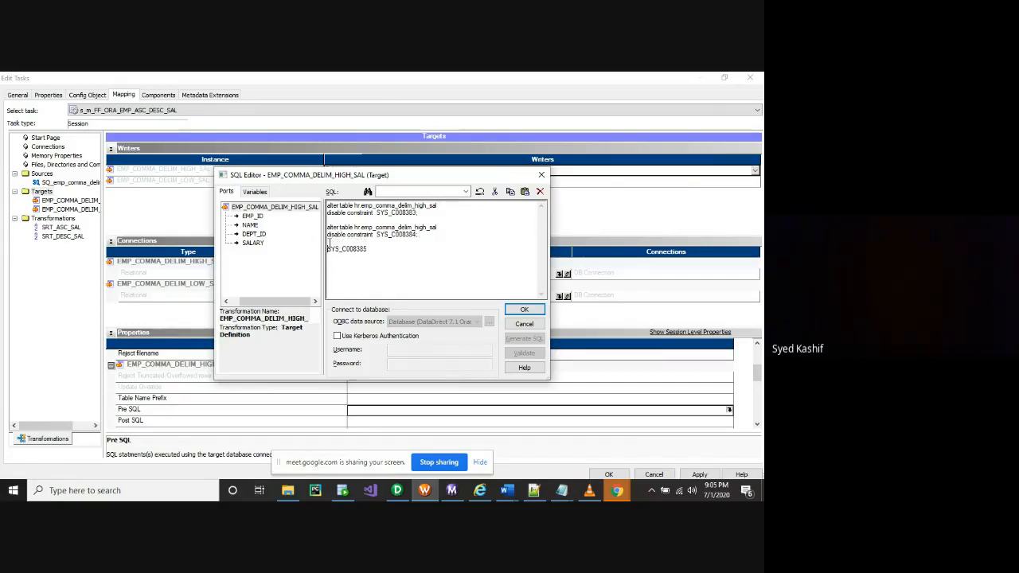
{"action": "key", "text": "ctrl+v"}
{"action": "left_click", "coordinate": [427, 261]}
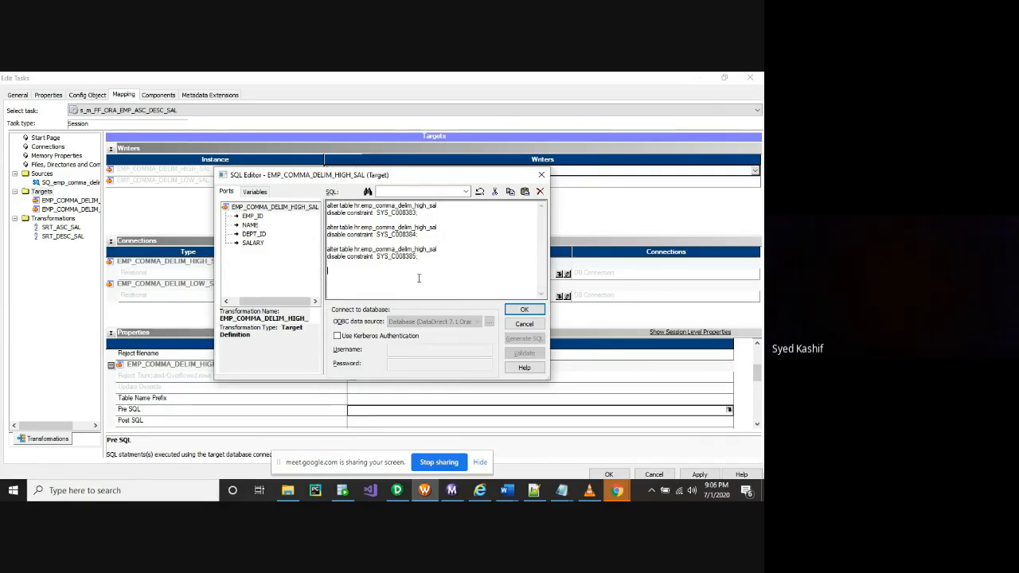
Delete the duplicated pasted statements and confirm the HIGH_SAL Pre SQL
{"action": "key", "text": "ctrl+a"}
{"action": "key", "text": "ctrl+c"}
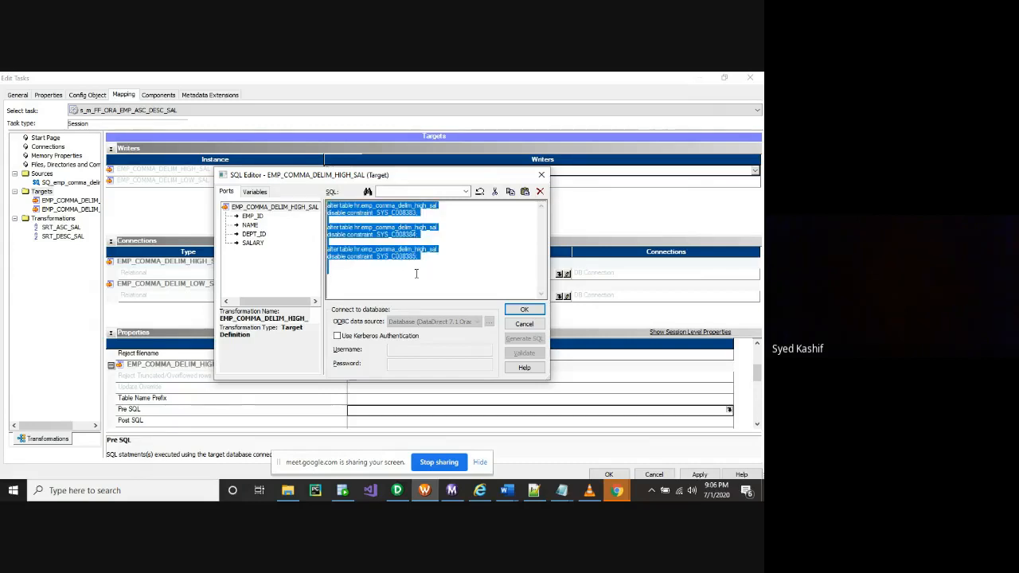
{"action": "left_click", "coordinate": [354, 275]}
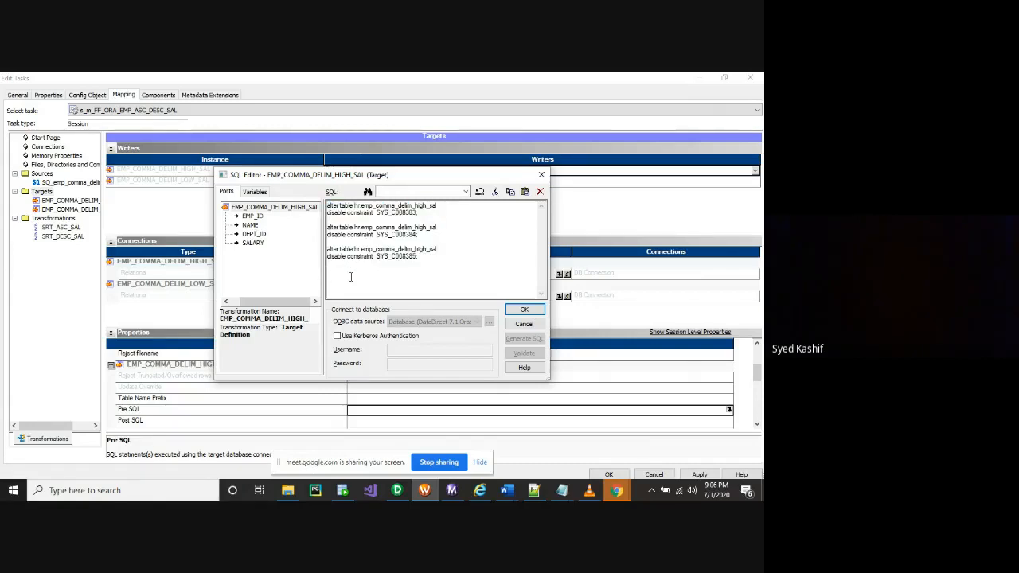
{"action": "key", "text": "ctrl+a"}
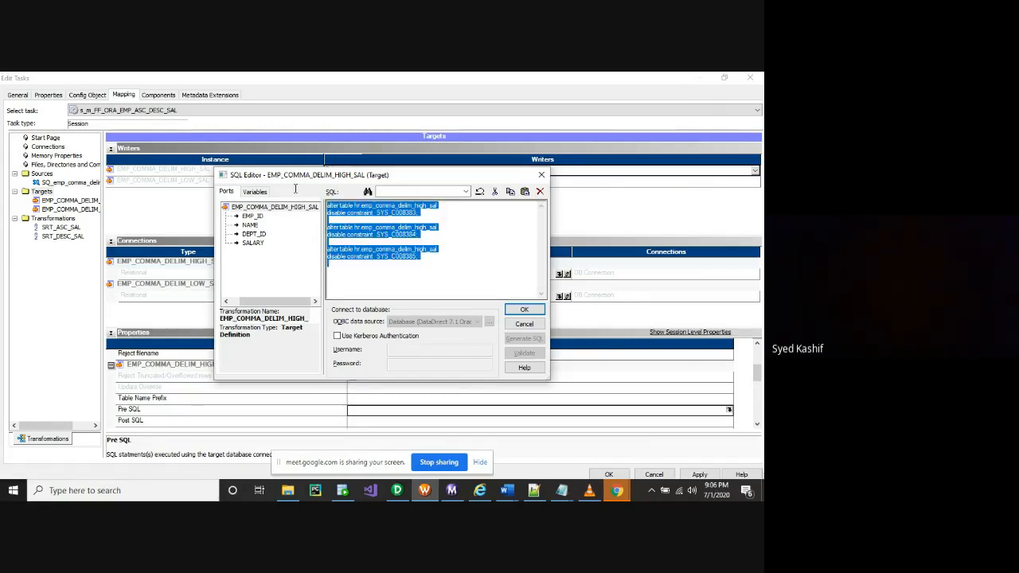
{"action": "key", "text": "ctrl+v"}
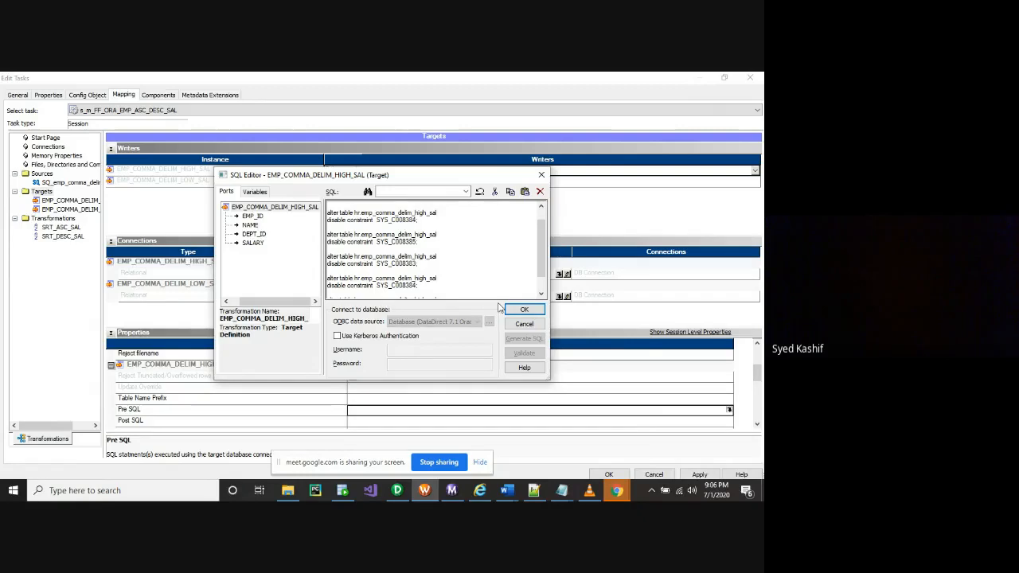
{"action": "key", "text": "Return"}
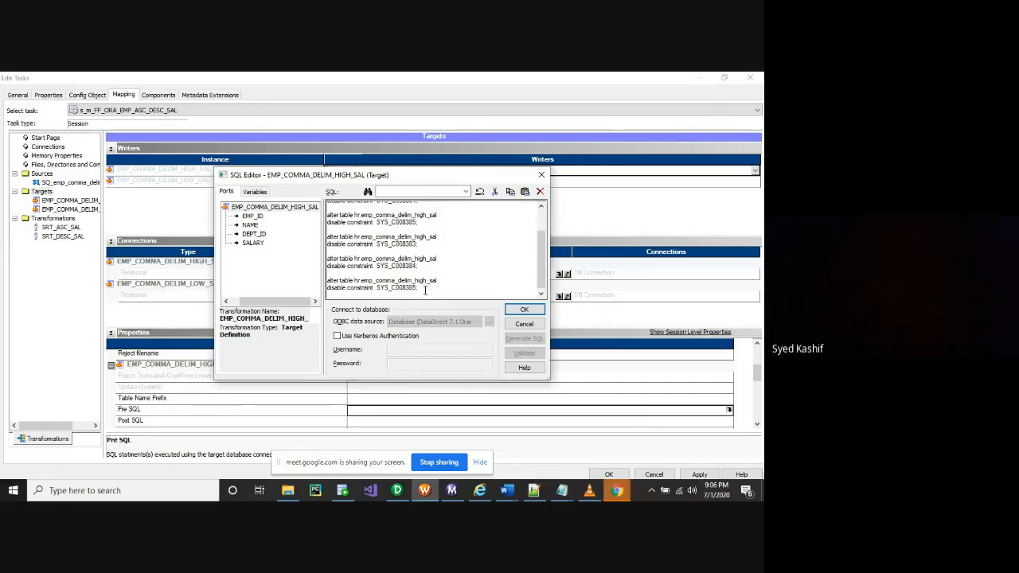
{"action": "left_click_drag", "start_coordinate": [428, 291], "coordinate": [312, 249]}
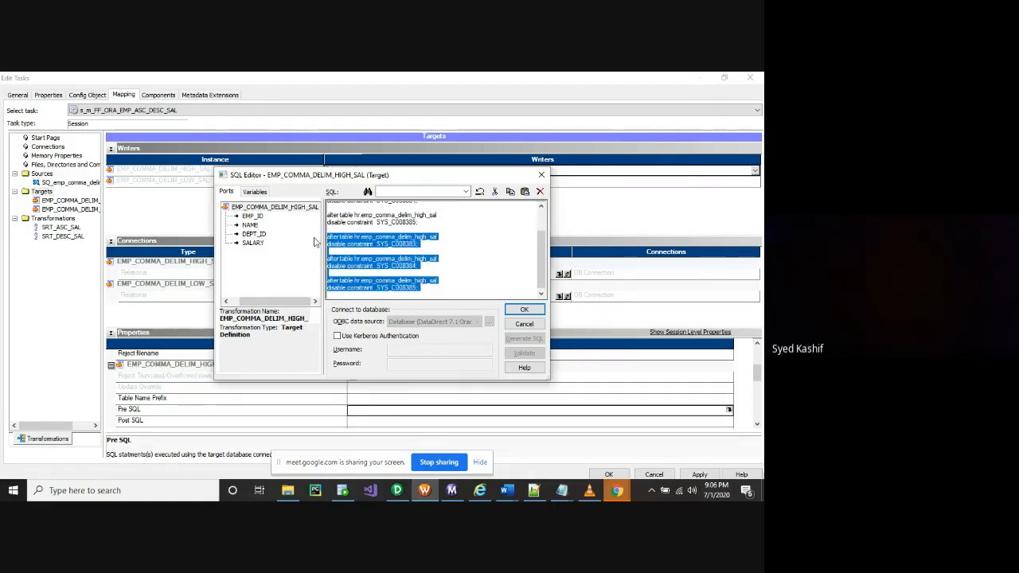
{"action": "key", "text": "BackSpace"}
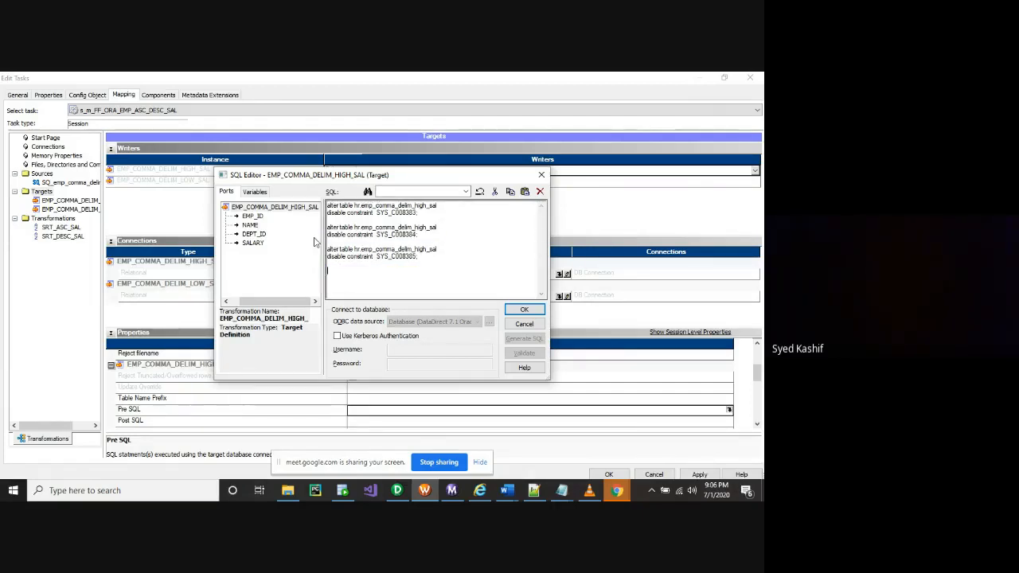
{"action": "left_click", "coordinate": [525, 311]}
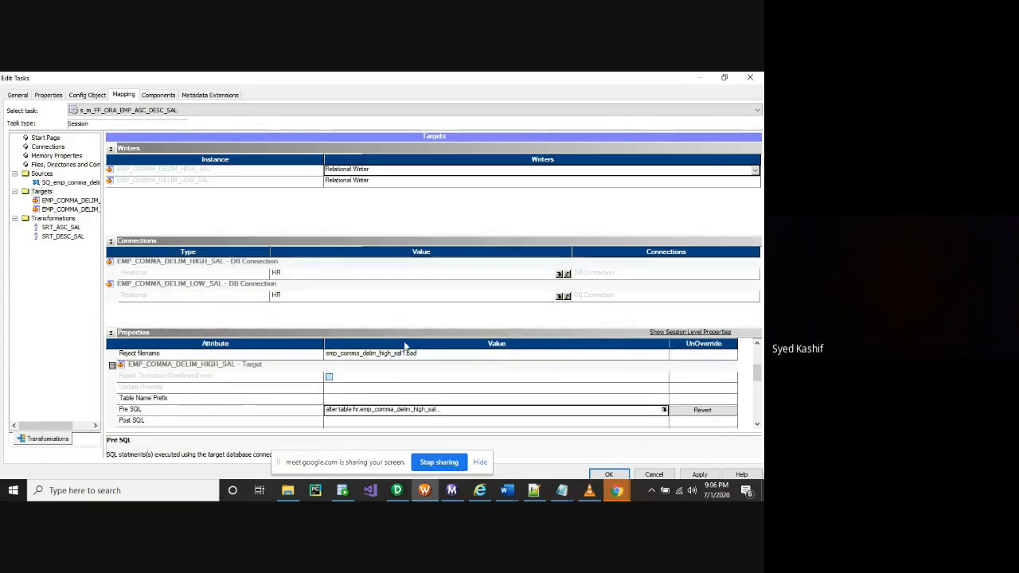
Paste the three disable constraint statements into the HIGH_SAL target's Post SQL editor
{"action": "left_click", "coordinate": [138, 420]}
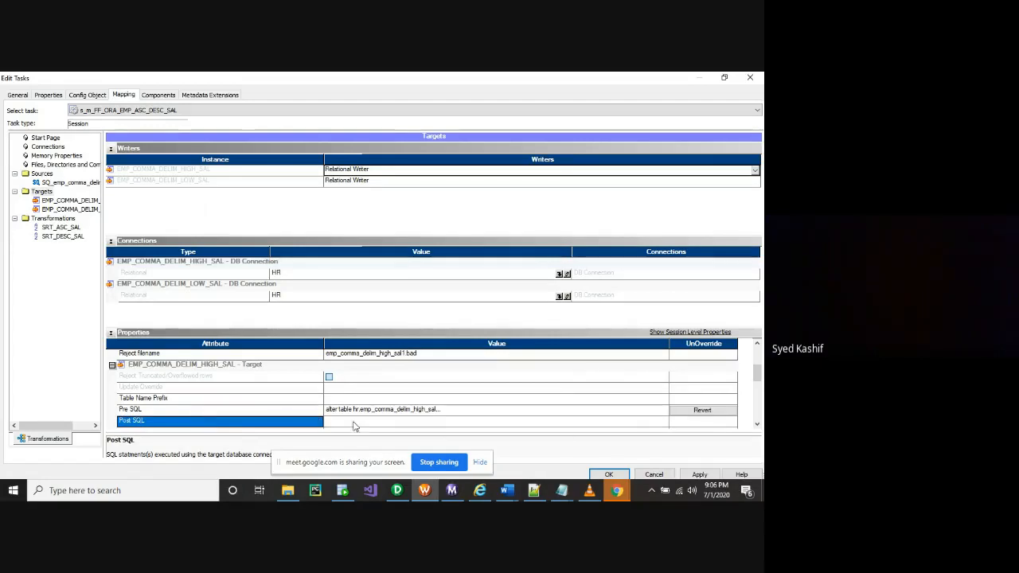
{"action": "left_click", "coordinate": [660, 423]}
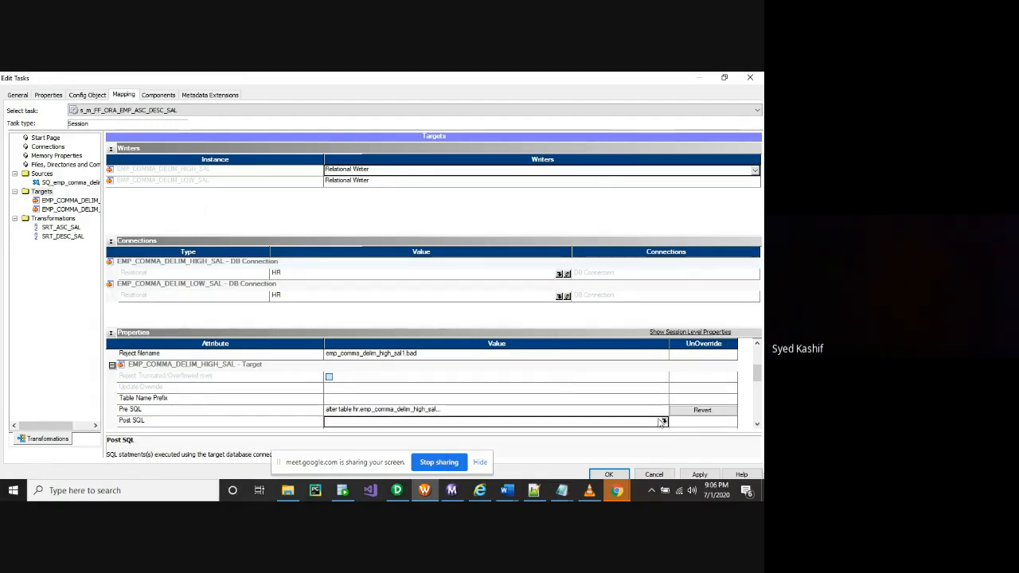
{"action": "left_click", "coordinate": [663, 421]}
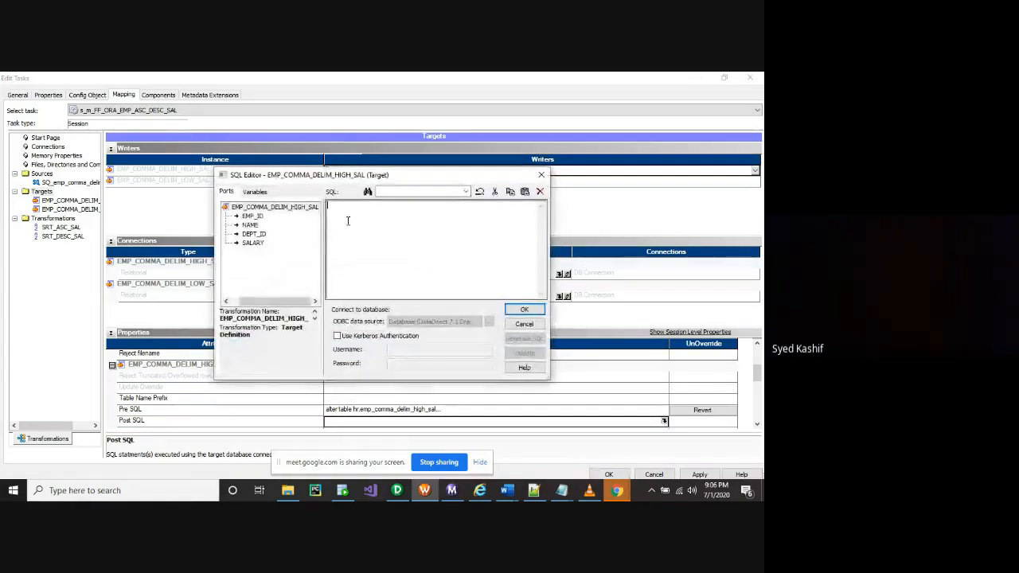
{"action": "key", "text": "ctrl+v"}
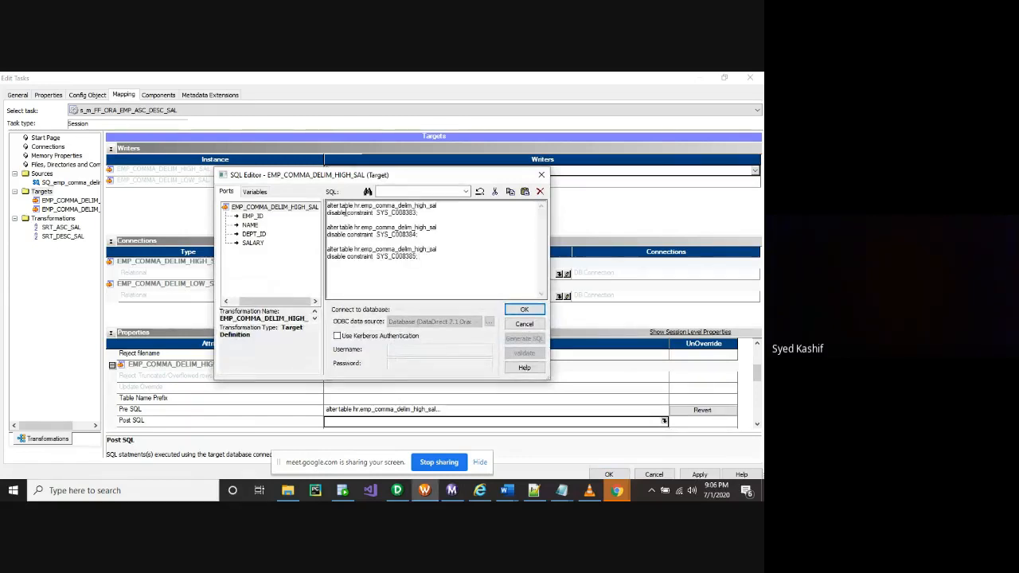
Change each 'disable' to 'enable', remove the stray typos and confirm the Post SQL
{"action": "left_click_drag", "start_coordinate": [344, 212], "coordinate": [308, 224]}
{"action": "left_click", "coordinate": [338, 220]}
{"action": "double_click", "coordinate": [333, 213]}
{"action": "type", "text": "enable"}
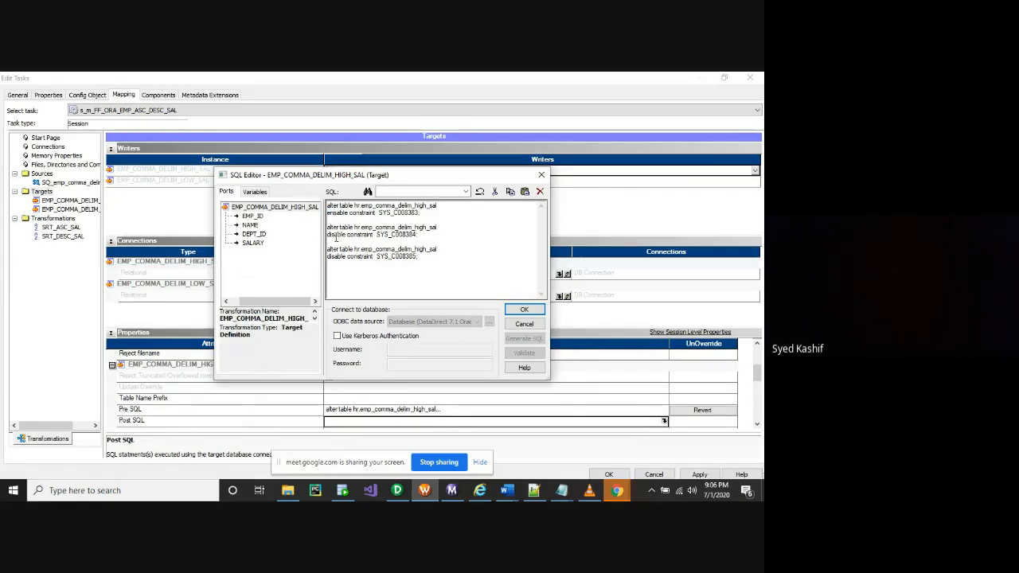
{"action": "double_click", "coordinate": [333, 236]}
{"action": "type", "text": "enable"}
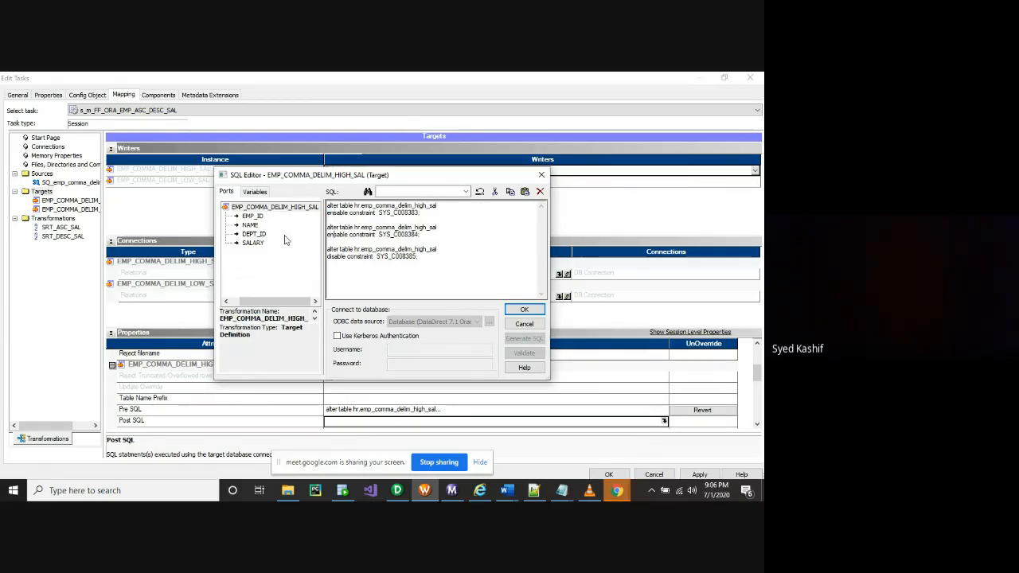
{"action": "left_click_drag", "start_coordinate": [334, 256], "coordinate": [288, 257]}
{"action": "type", "text": "en"}
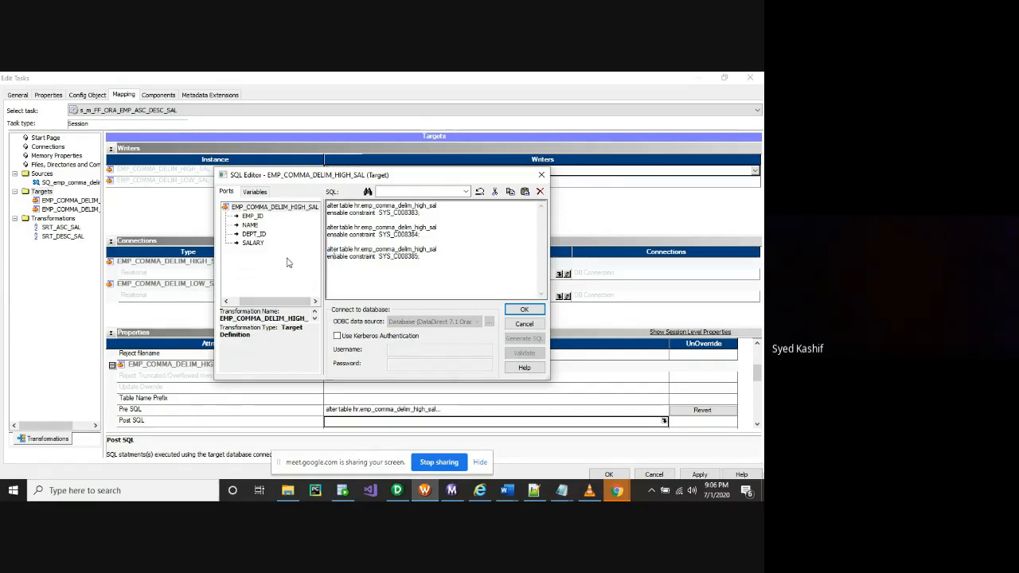
{"action": "left_click", "coordinate": [339, 236]}
{"action": "key", "text": "BackSpace"}
{"action": "left_click", "coordinate": [337, 257]}
{"action": "key", "text": "BackSpace"}
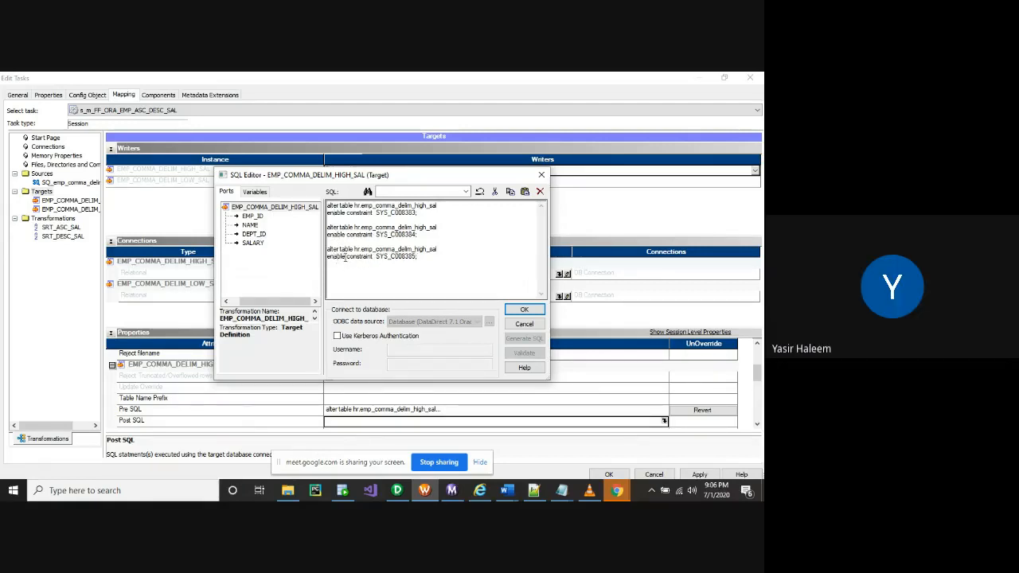
{"action": "left_click", "coordinate": [525, 311]}
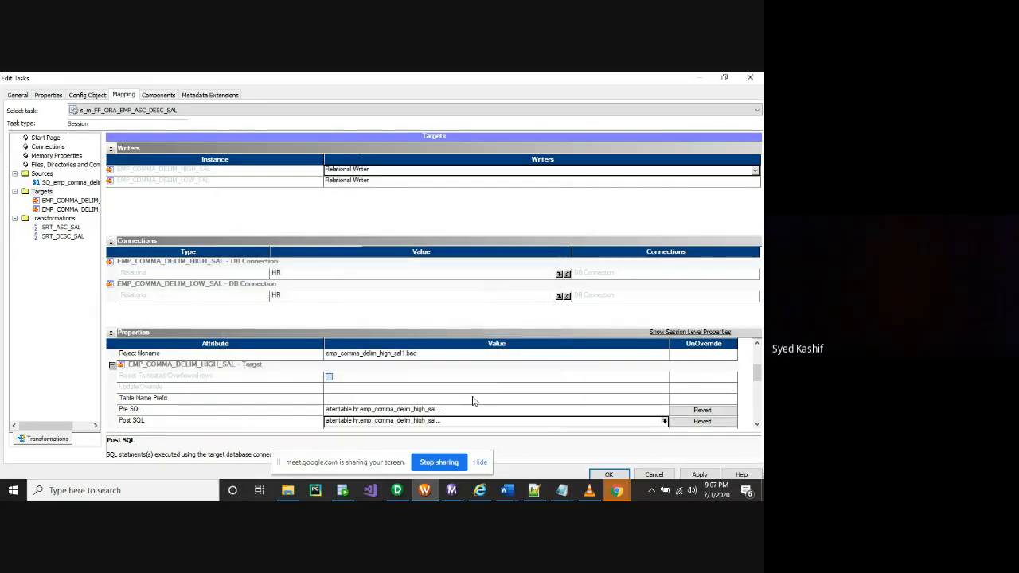
Apply the HIGH_SAL Pre and Post SQL changes to the session
{"action": "scroll", "coordinate": [477, 398], "scroll_direction": "down", "scroll_amount": 5}
{"action": "scroll", "coordinate": [510, 400], "scroll_direction": "up", "scroll_amount": 3}
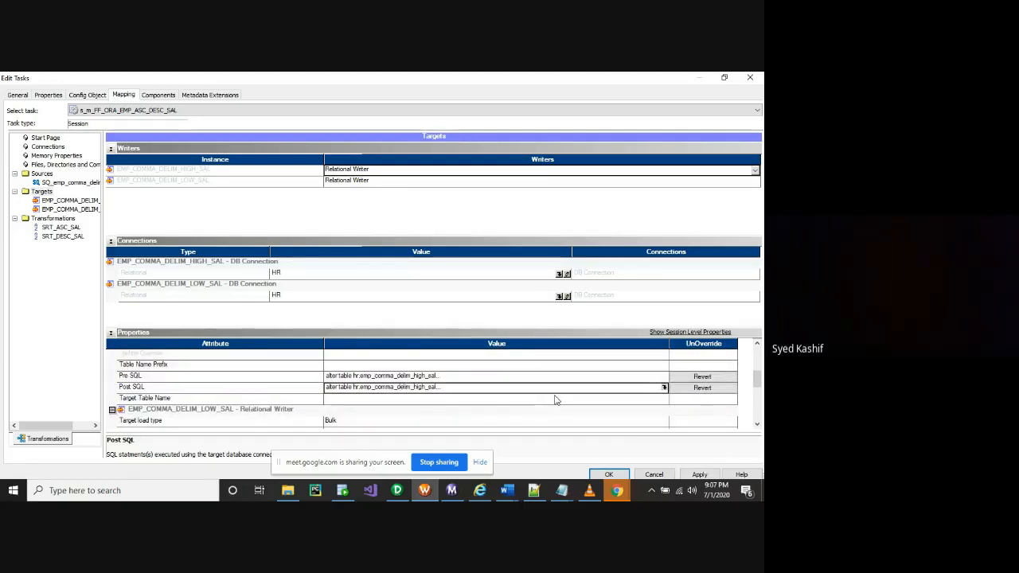
{"action": "left_click", "coordinate": [697, 475]}
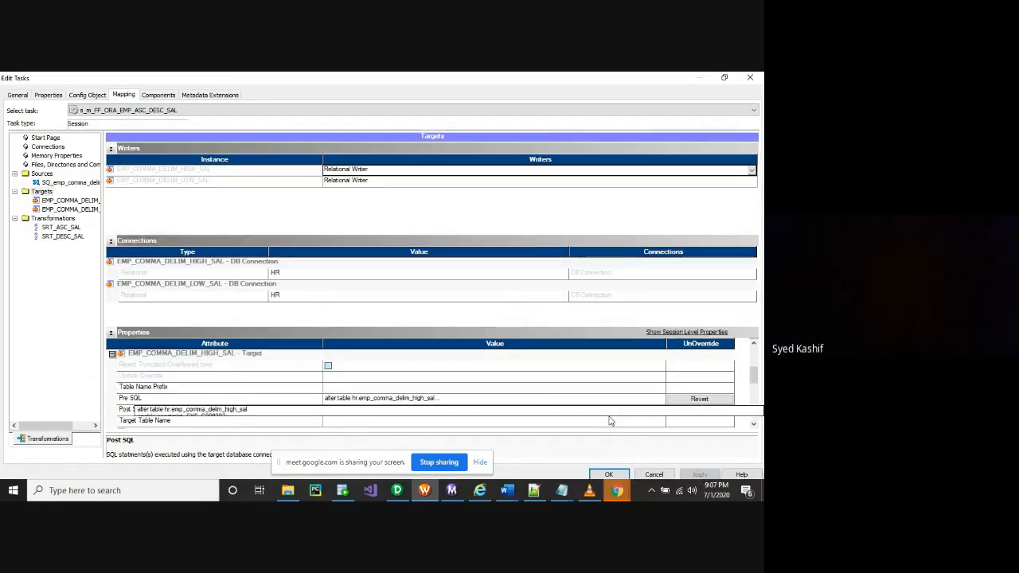
Select the EMP_COMMA_DELIM_LOW_SAL target and open its Pre SQL editor
{"action": "left_click", "coordinate": [171, 296]}
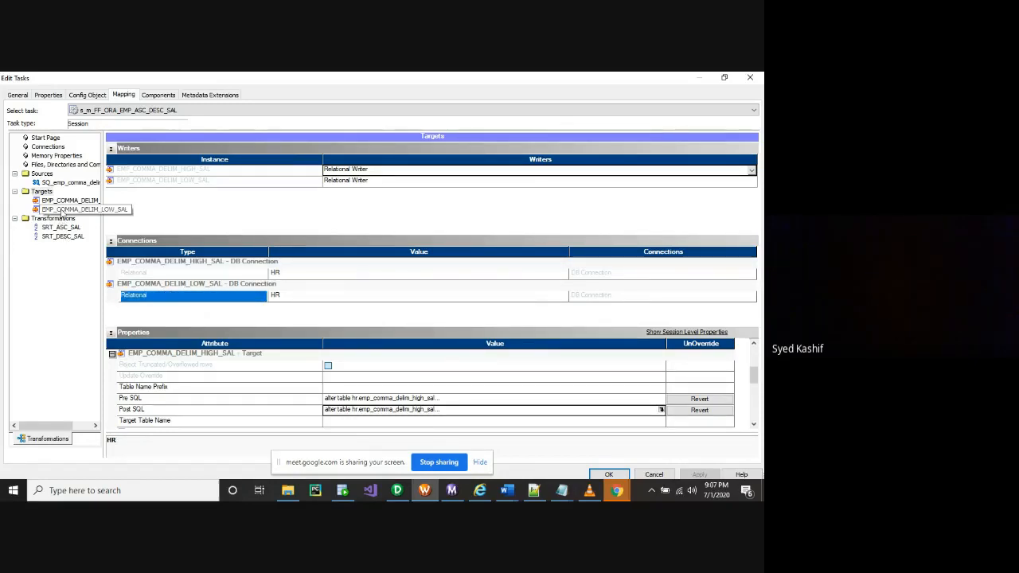
{"action": "left_click", "coordinate": [63, 210]}
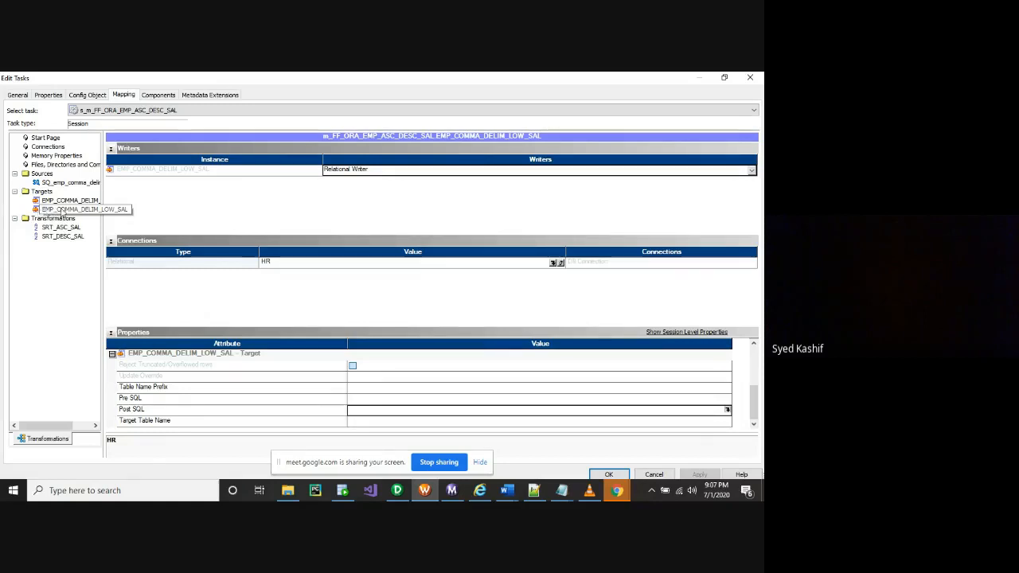
{"action": "scroll", "coordinate": [354, 398], "scroll_direction": "up", "scroll_amount": 4}
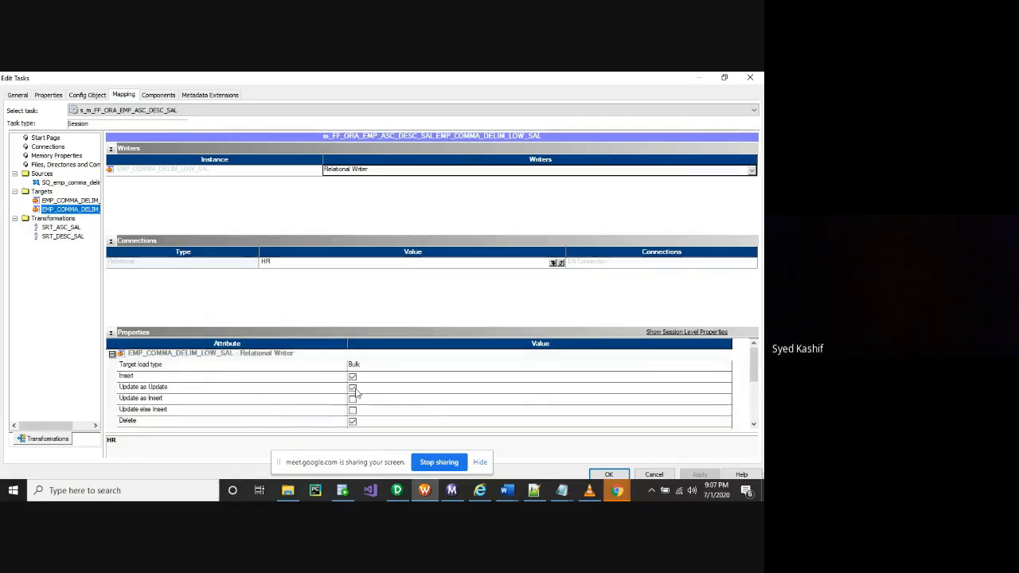
{"action": "scroll", "coordinate": [238, 390], "scroll_direction": "down", "scroll_amount": 1}
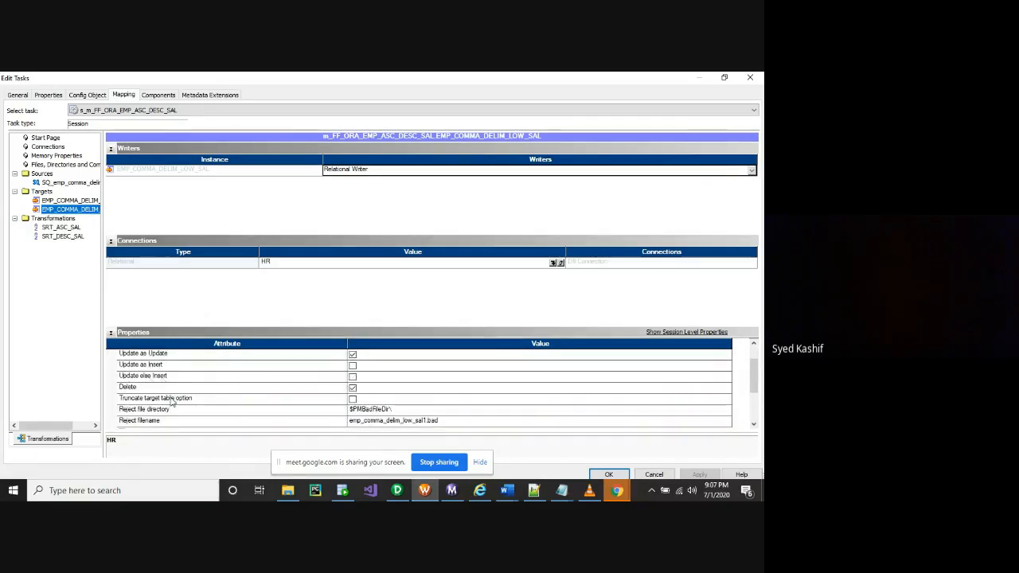
{"action": "left_click", "coordinate": [351, 400]}
{"action": "left_click", "coordinate": [351, 401]}
{"action": "scroll", "coordinate": [382, 402], "scroll_direction": "down", "scroll_amount": 5}
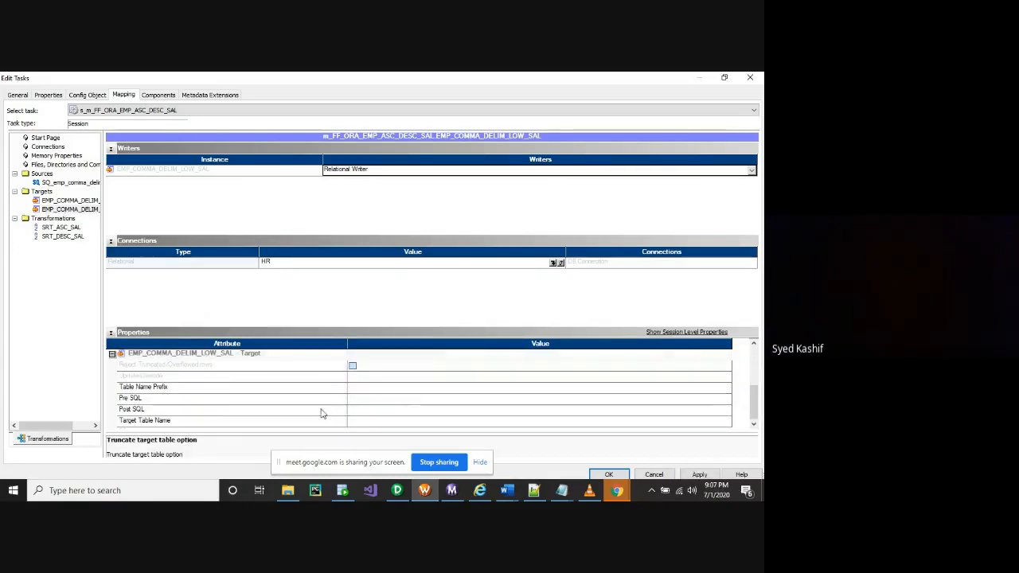
{"action": "left_click", "coordinate": [383, 400]}
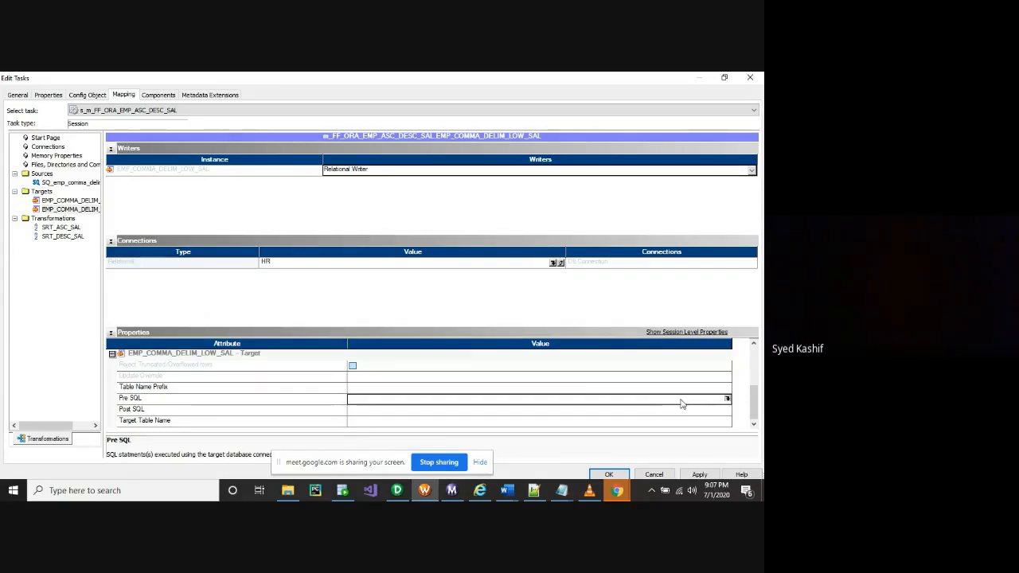
{"action": "left_click", "coordinate": [726, 400]}
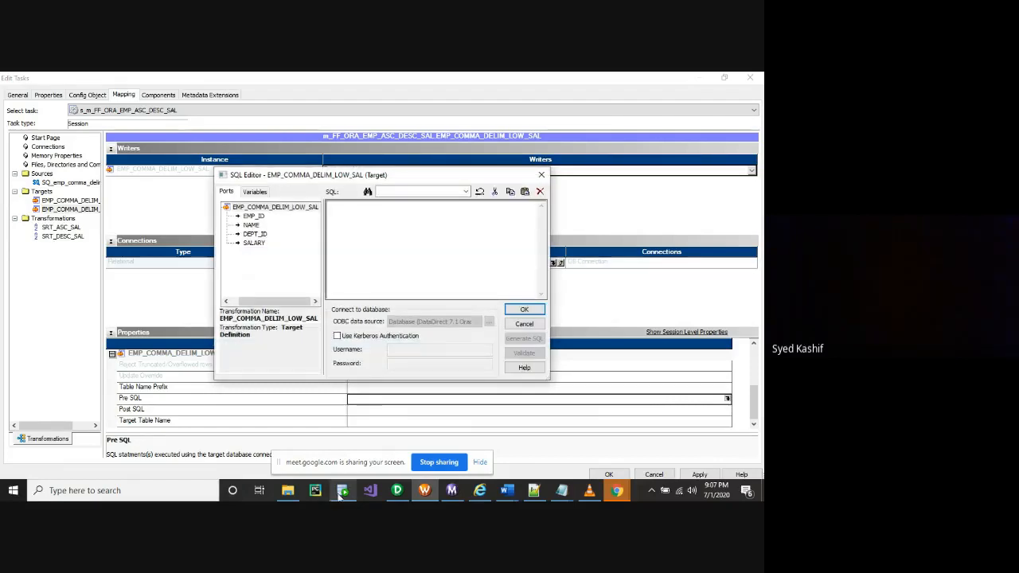
Show EMP_COMMA_DELIM_LOW_SAL's constraints and copy names SYS_C008386, SYS_C008387 and SYS_C008388
{"action": "left_click", "coordinate": [342, 490]}
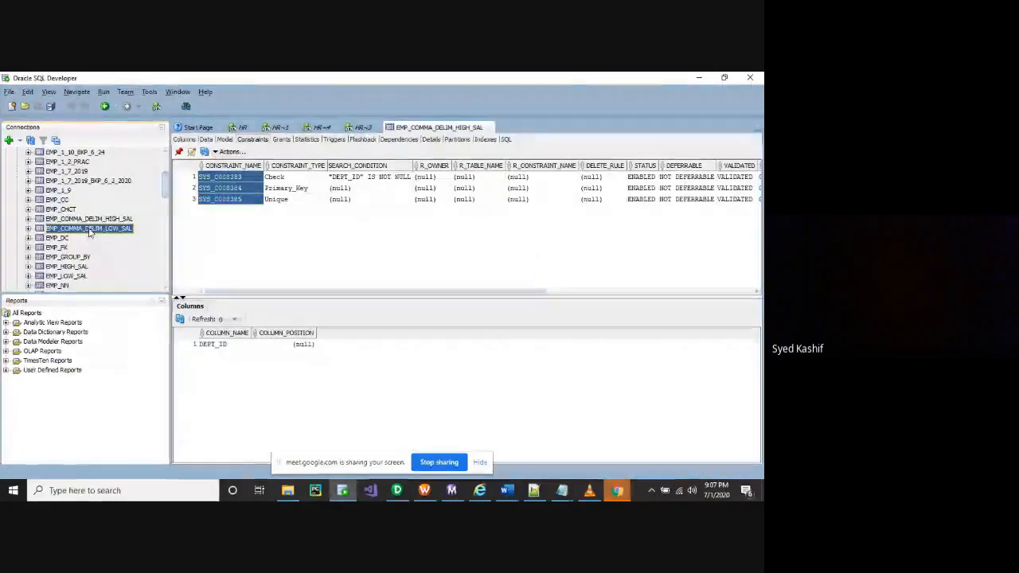
{"action": "left_click", "coordinate": [238, 141]}
{"action": "left_click_drag", "start_coordinate": [239, 179], "coordinate": [236, 214]}
{"action": "key", "text": "ctrl+c"}
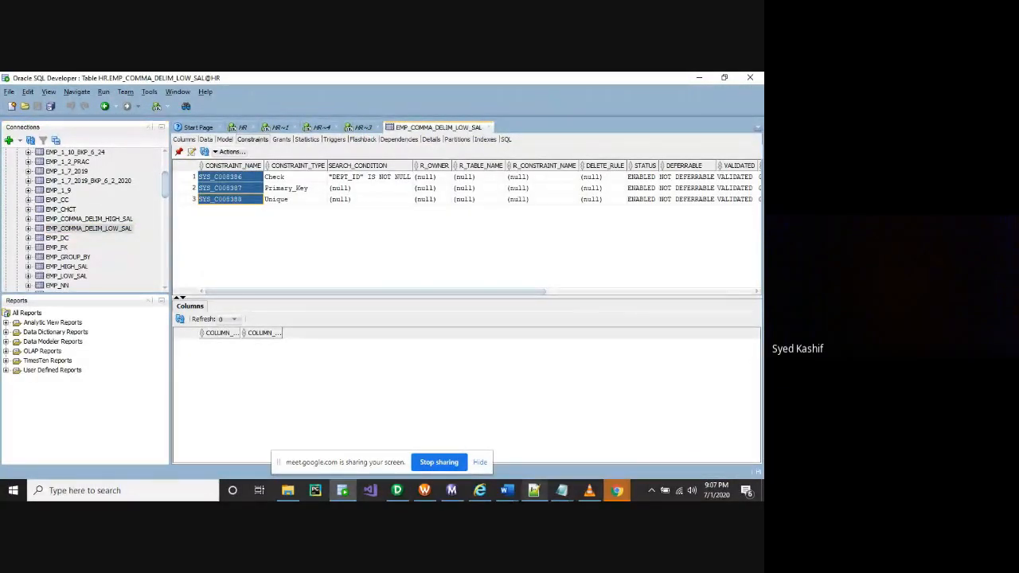
{"action": "mouse_move", "coordinate": [616, 494]}
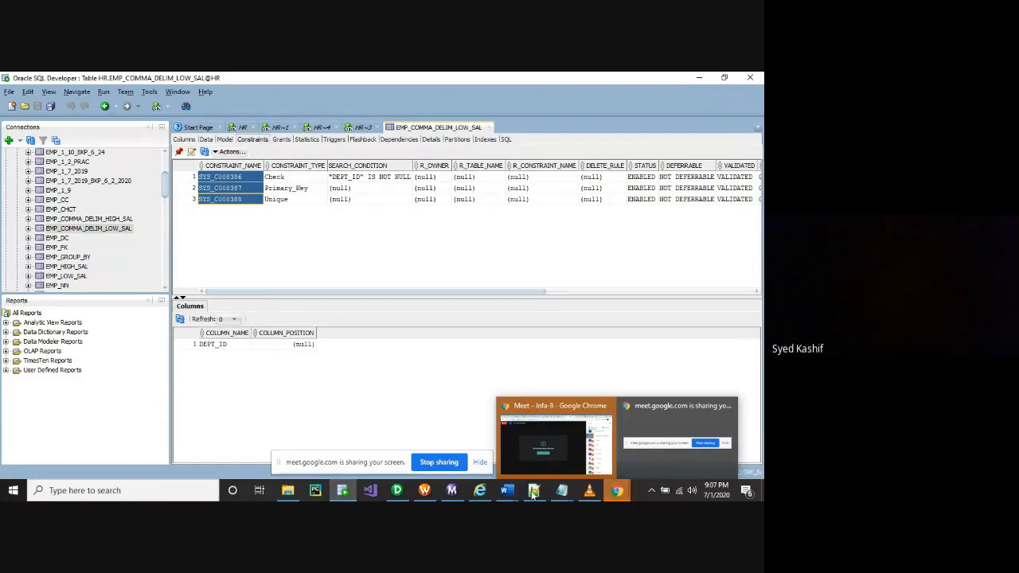
{"action": "left_click", "coordinate": [426, 491]}
Paste the three constraint names into LOW_SAL Pre SQL with an 'alter table' line above
{"action": "key", "text": "ctrl+v"}
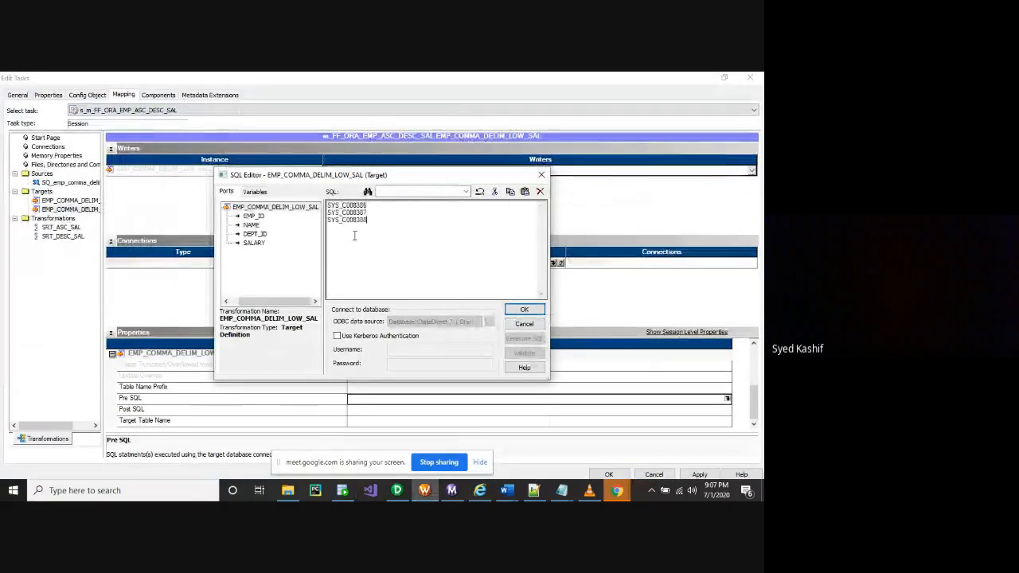
{"action": "left_click", "coordinate": [327, 206]}
{"action": "left_click", "coordinate": [338, 206]}
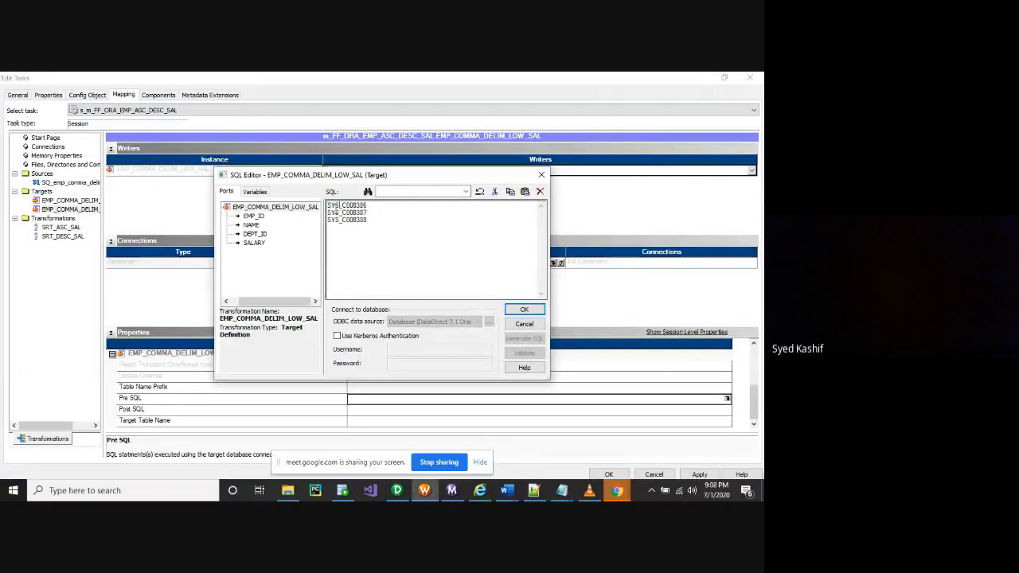
{"action": "left_click", "coordinate": [327, 205]}
{"action": "key", "text": "Return"}
{"action": "key", "text": "Return"}
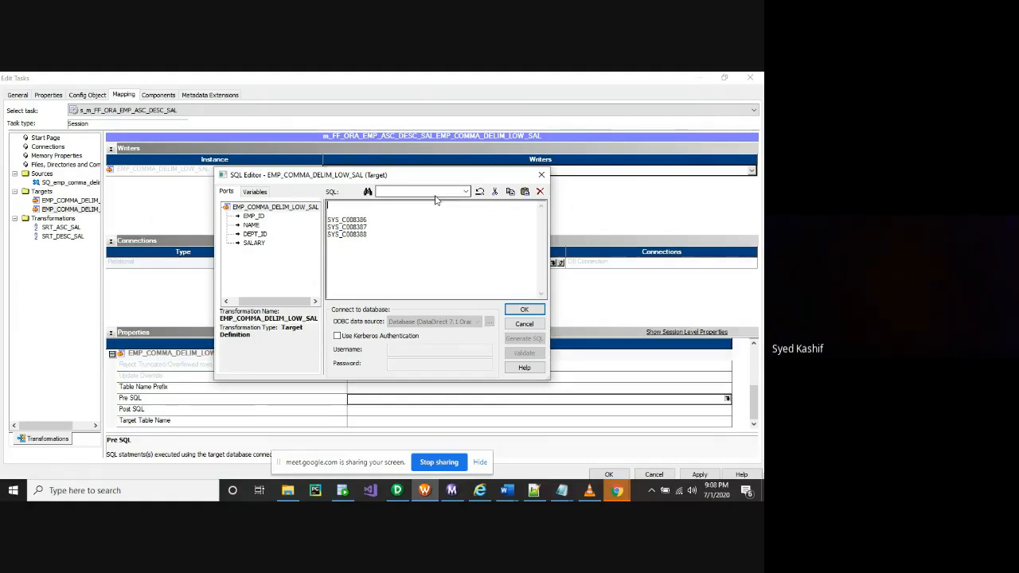
{"action": "type", "text": "ter table tab"}
{"action": "key", "text": "BackSpace"}
Remove the duplicated constraint names pasted after 'alter table'
{"action": "left_click", "coordinate": [280, 208]}
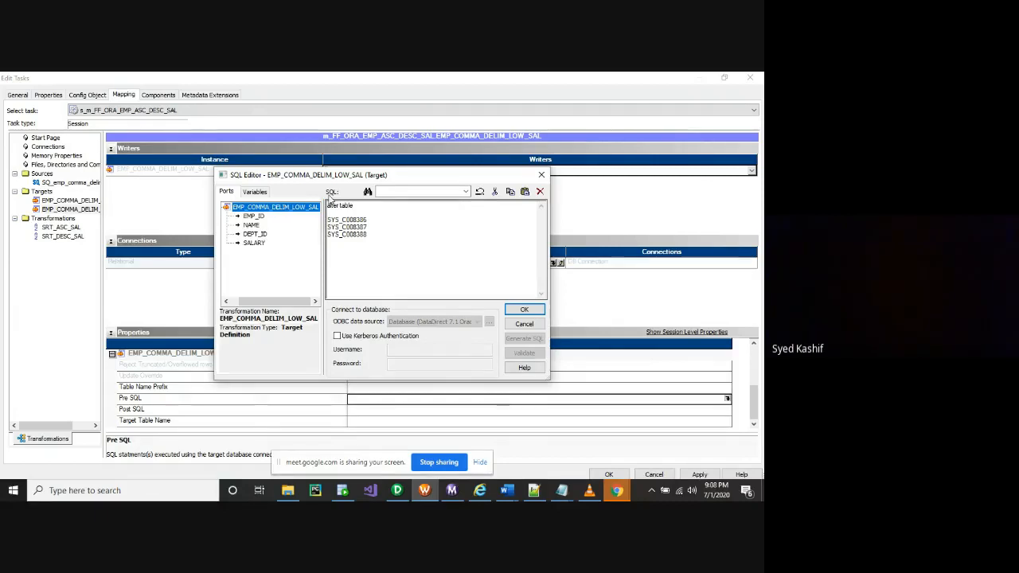
{"action": "left_click", "coordinate": [362, 207]}
{"action": "key", "text": "ctrl+v"}
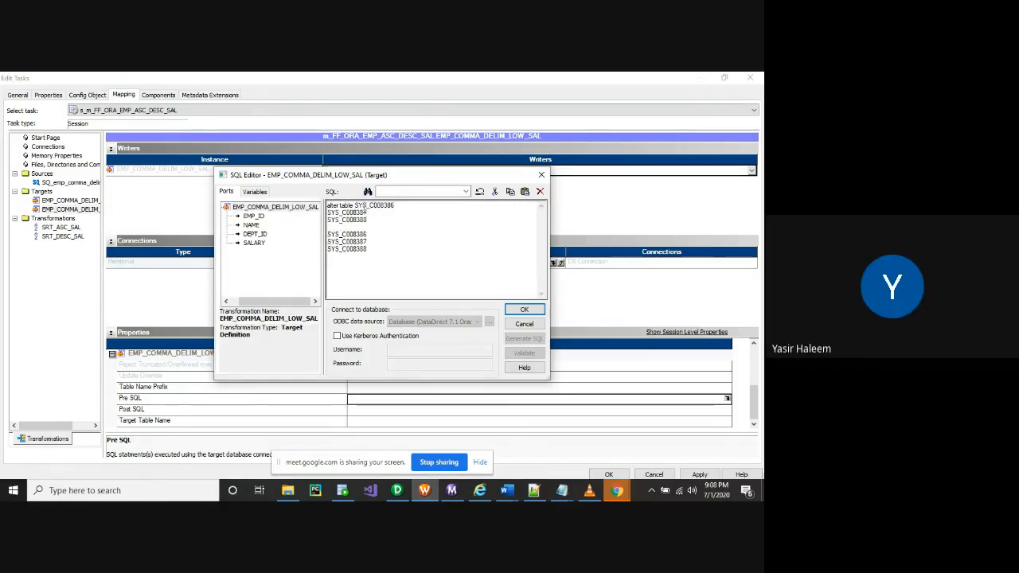
{"action": "mouse_move", "coordinate": [368, 219]}
{"action": "left_mouse_down"}
{"action": "mouse_move", "coordinate": [326, 205]}
{"action": "mouse_move", "coordinate": [356, 205]}
{"action": "left_mouse_up"}
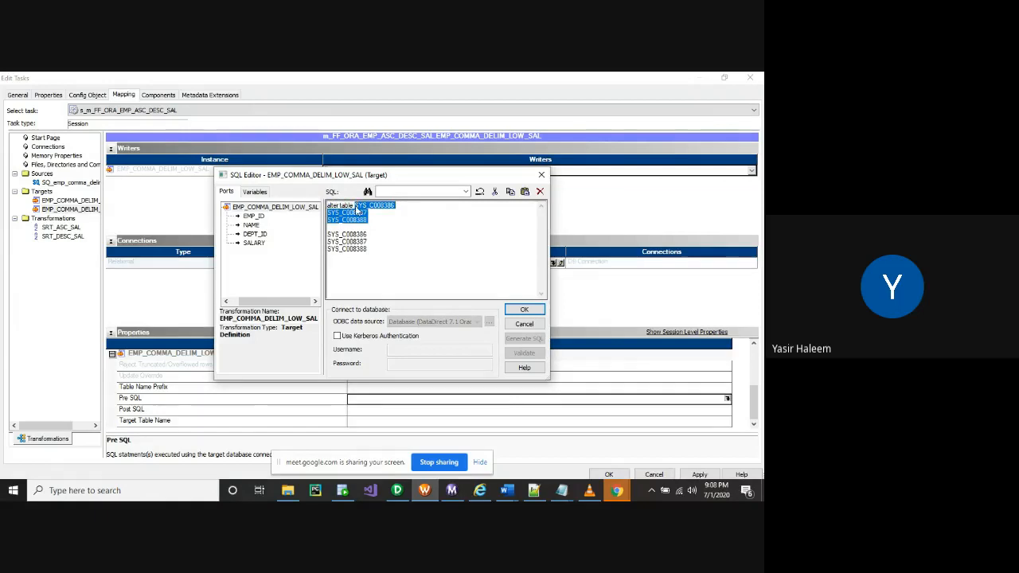
{"action": "key", "text": "Delete"}
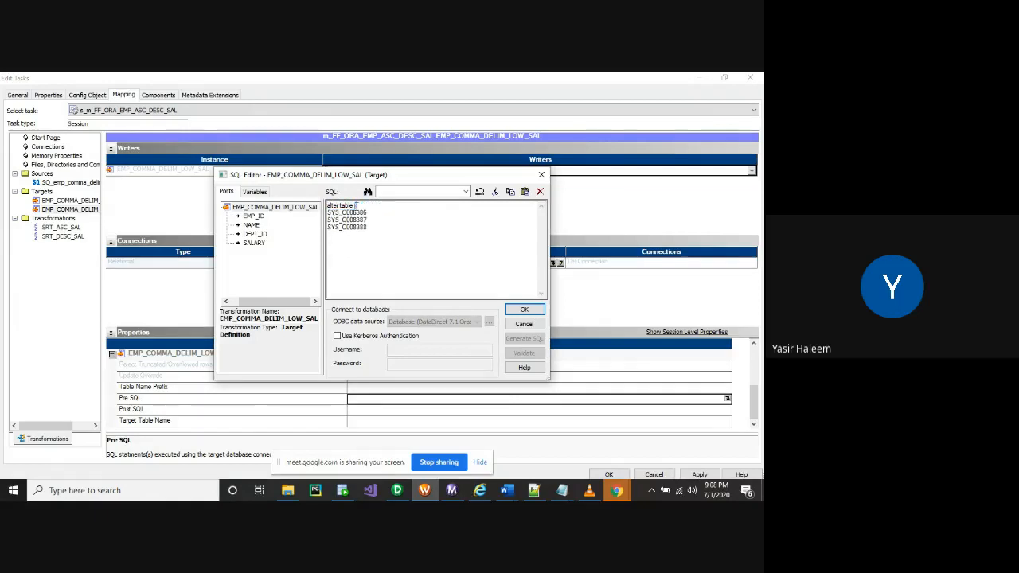
{"action": "left_click", "coordinate": [342, 490]}
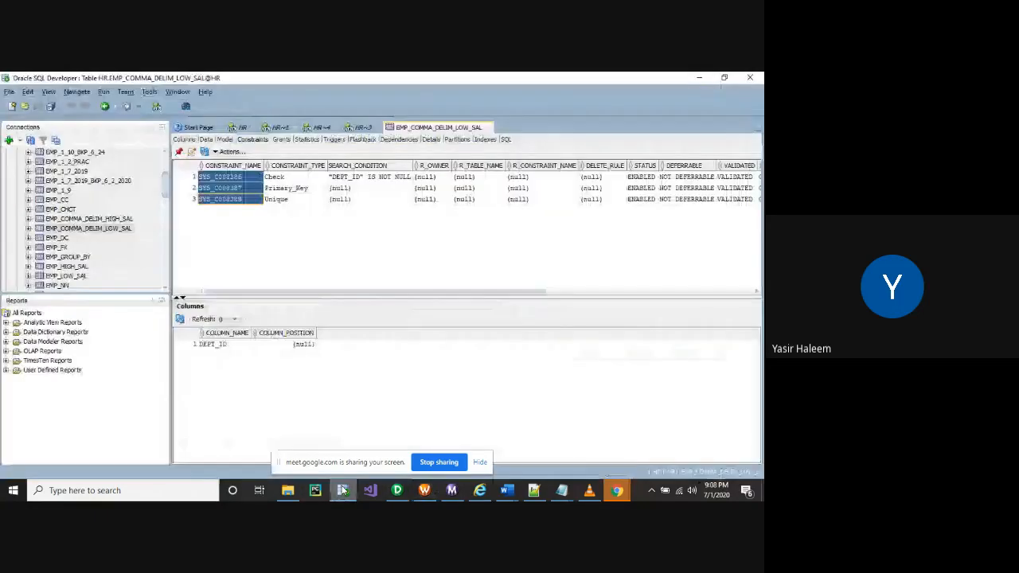
Copy the EMP_COMMA_DELIM_LOW_SAL table name from SQL Developer for the alter table line
{"action": "double_click", "coordinate": [116, 230]}
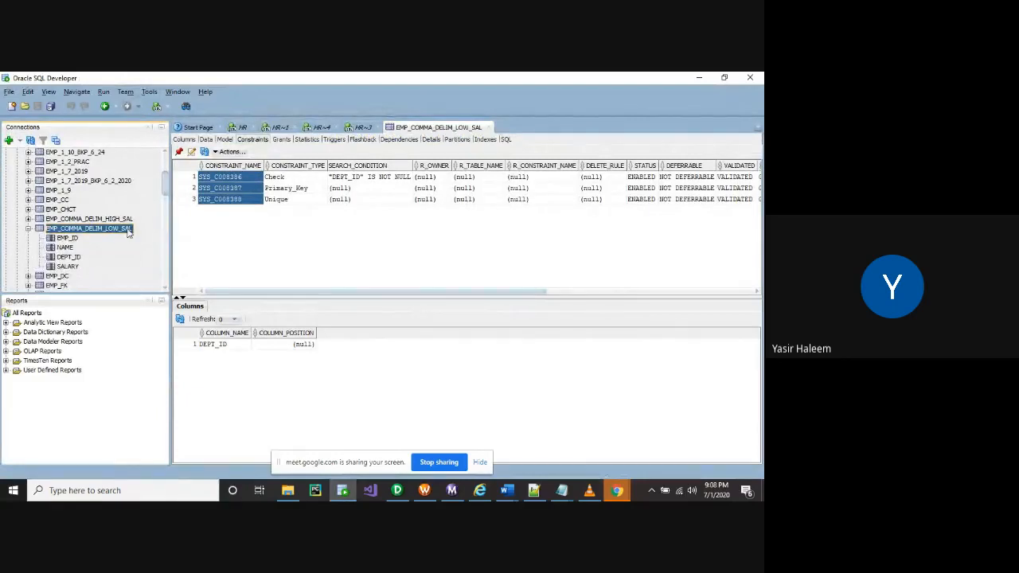
{"action": "right_click", "coordinate": [127, 231]}
{"action": "left_click", "coordinate": [108, 230]}
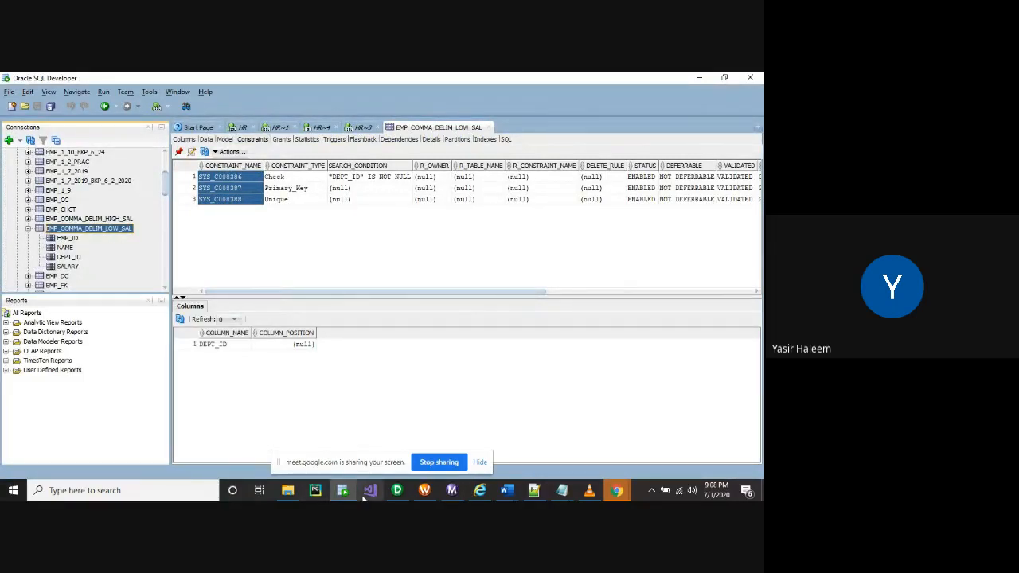
{"action": "left_click", "coordinate": [426, 492]}
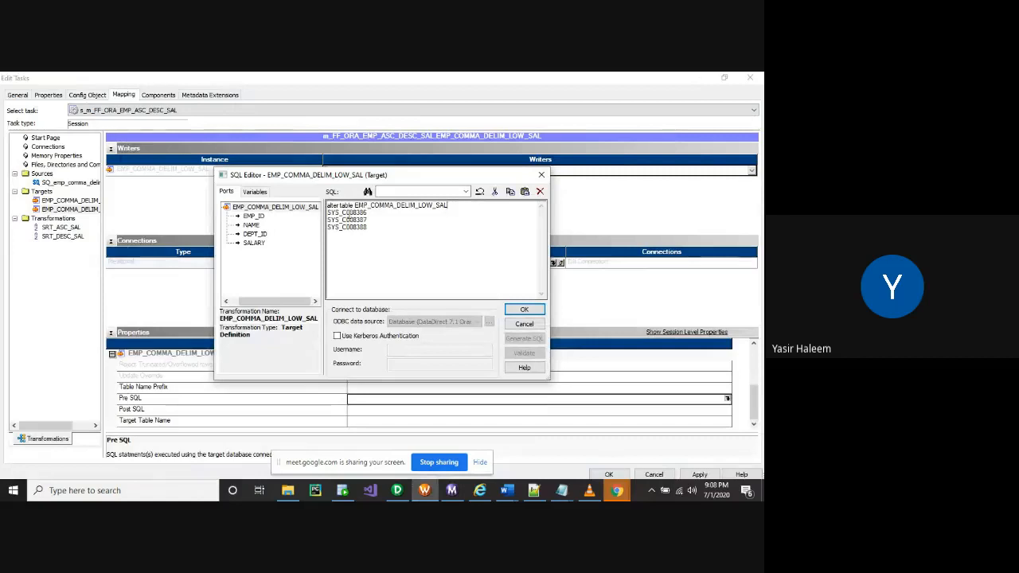
Add 'disable constraint' and build three alter table statements for SYS_C008386–SYS_C008388
{"action": "left_click", "coordinate": [328, 213]}
{"action": "type", "text": "disab"}
{"action": "type", "text": "le constra"}
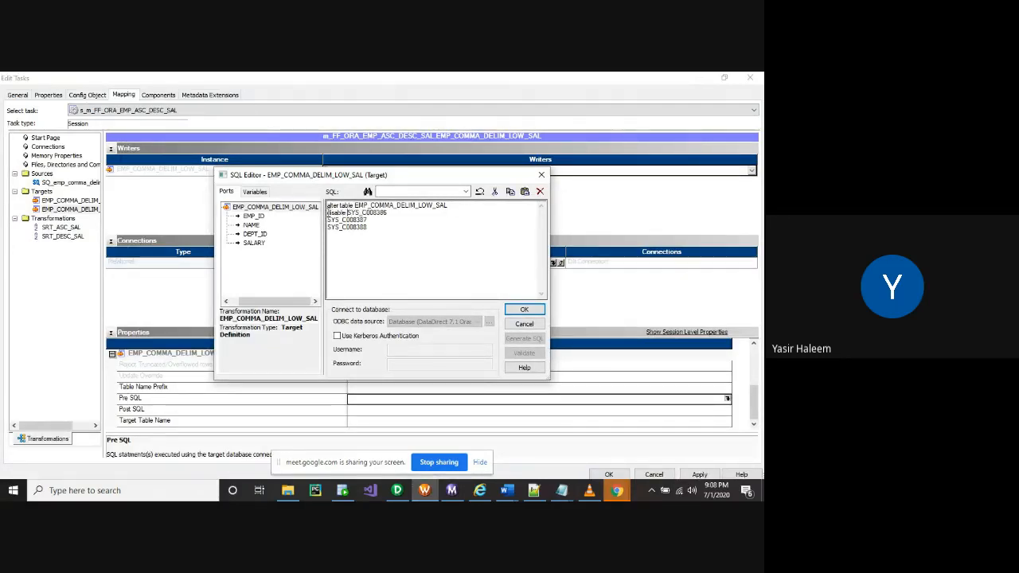
{"action": "type", "text": "in"}
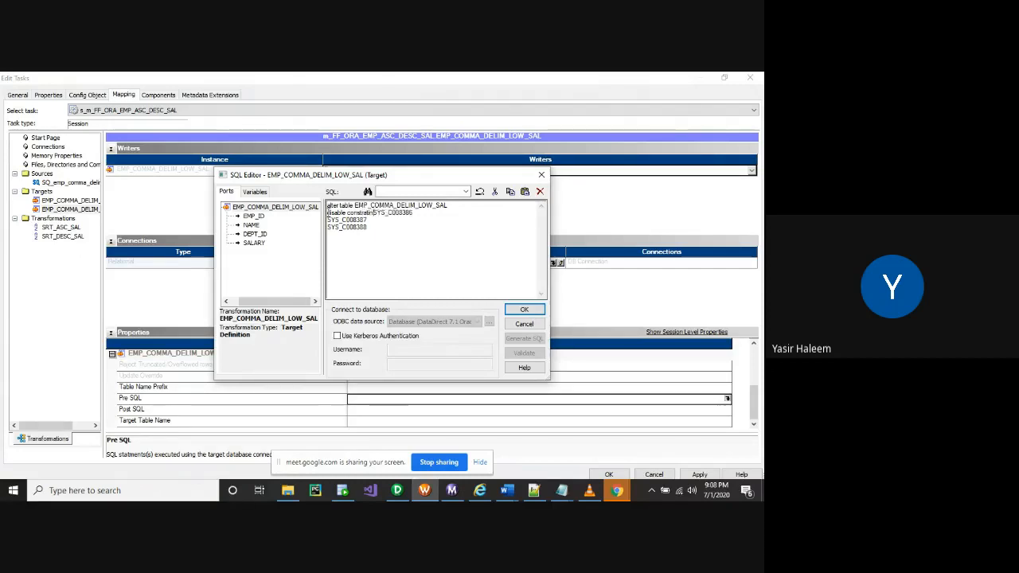
{"action": "key", "text": "BackSpace"}
{"action": "key", "text": "BackSpace"}
{"action": "key", "text": "BackSpace"}
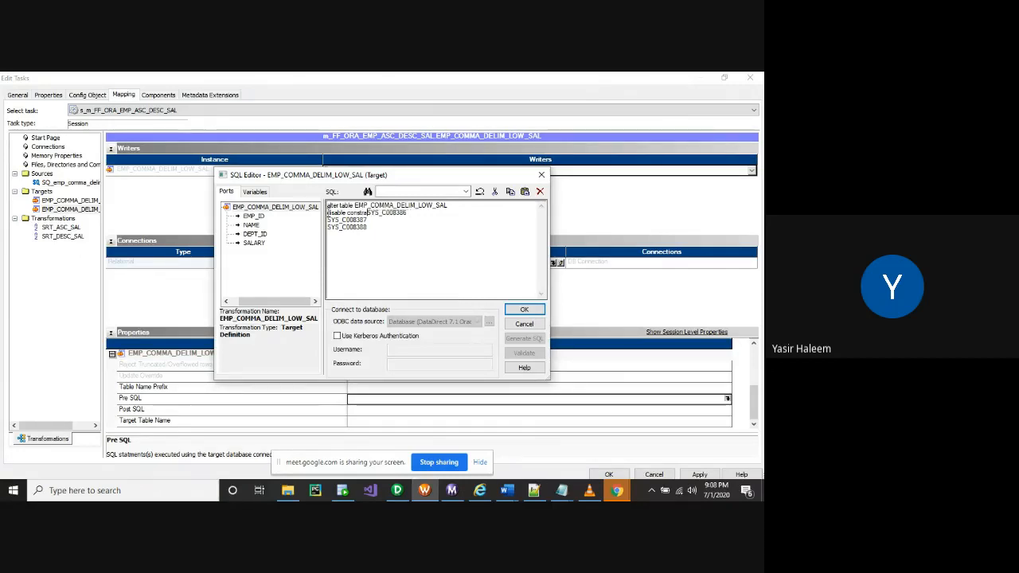
{"action": "type", "text": "int"}
{"action": "left_click", "coordinate": [426, 214]}
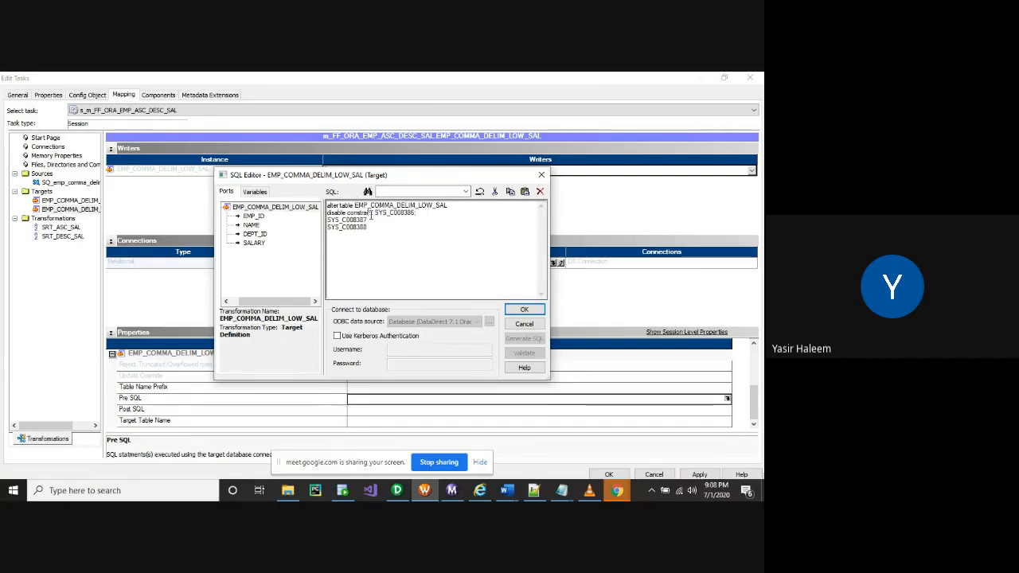
{"action": "left_click_drag", "start_coordinate": [374, 215], "coordinate": [327, 206]}
{"action": "key", "text": "ctrl+c"}
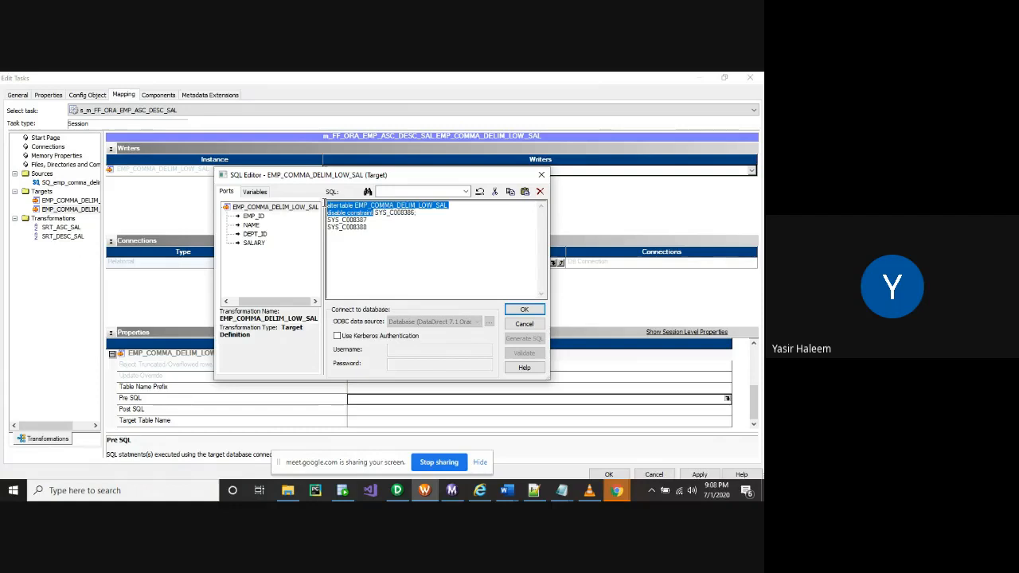
{"action": "left_click", "coordinate": [328, 220]}
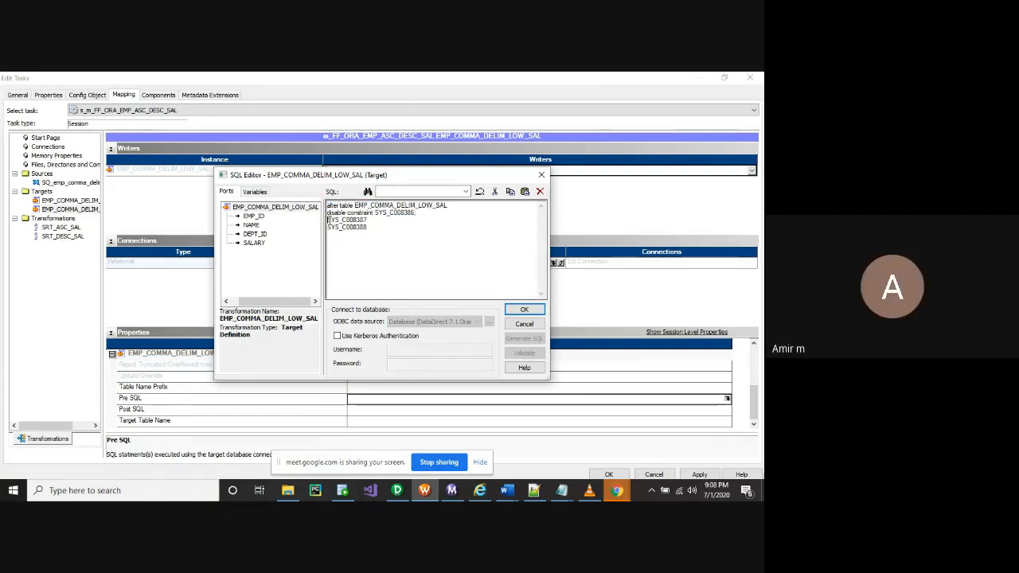
{"action": "key", "text": "Return"}
{"action": "key", "text": "ctrl+v"}
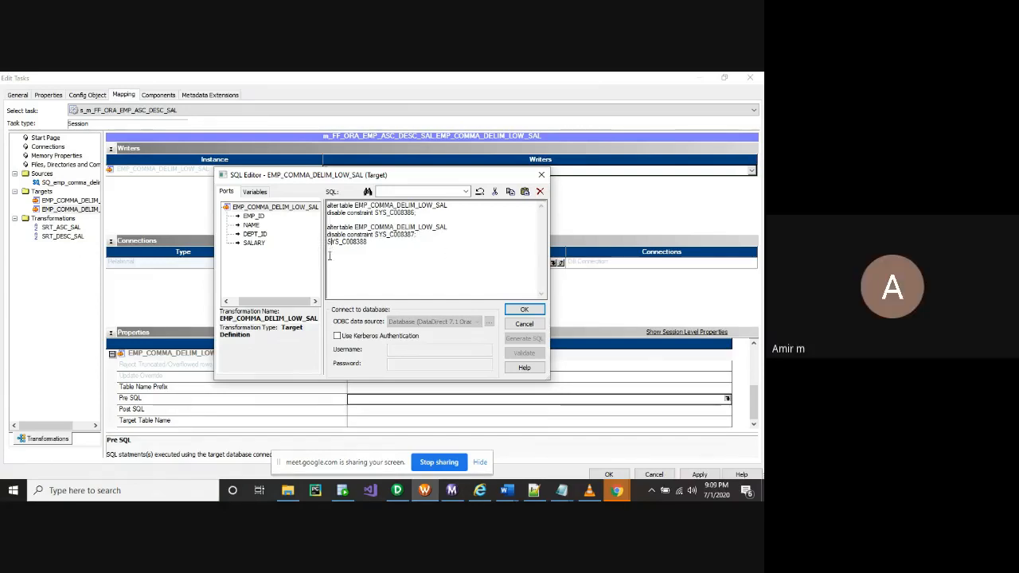
{"action": "key", "text": "Return"}
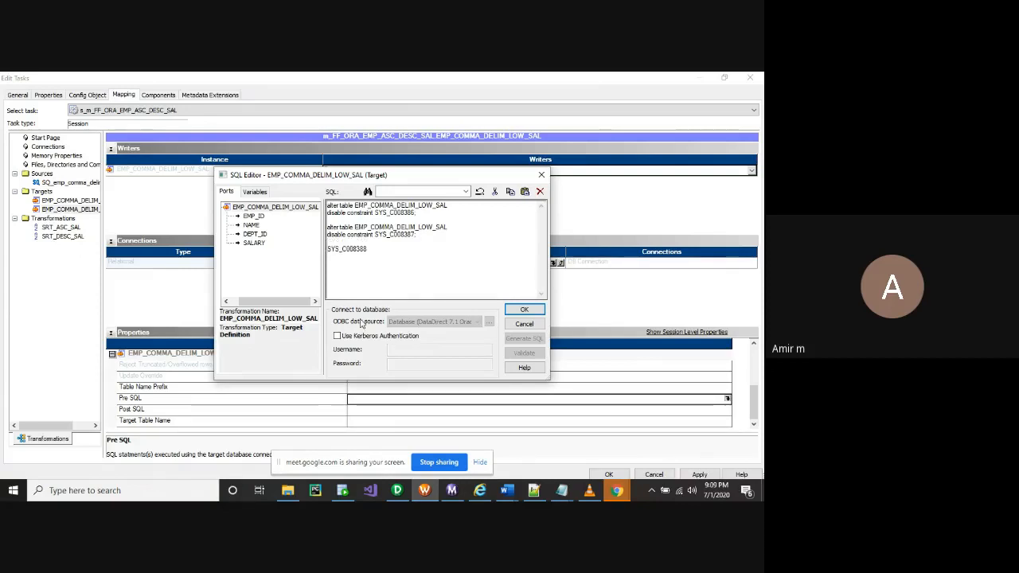
{"action": "key", "text": "ctrl+v"}
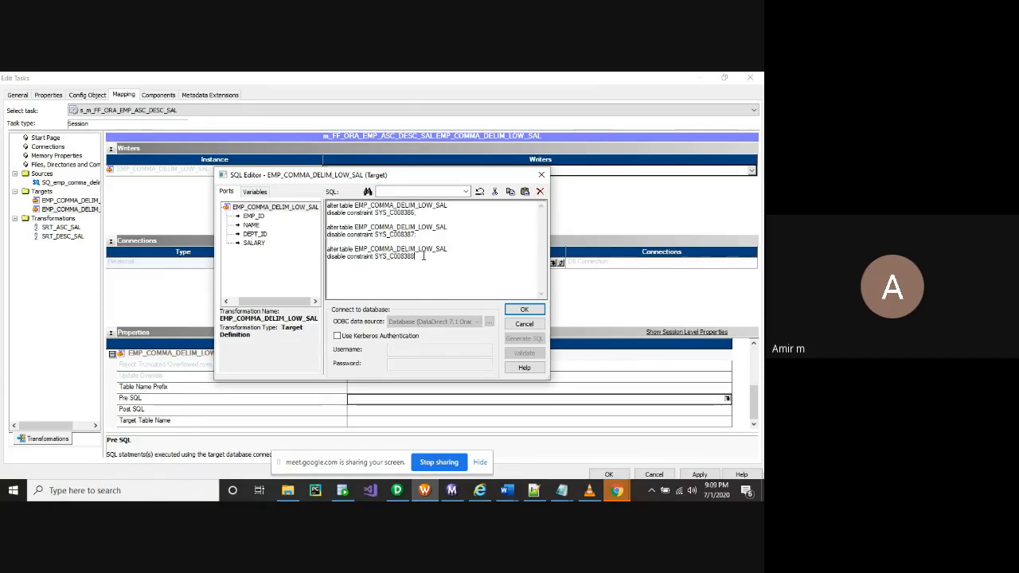
{"action": "type", "text": ";"}
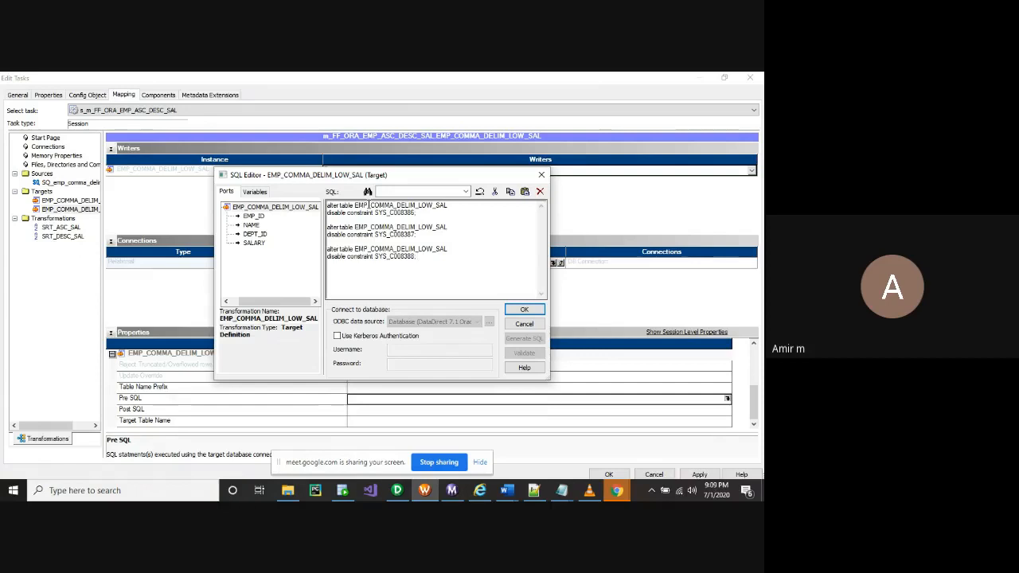
Prefix the table name with 'hr.' in all three statements and confirm the Pre SQL
{"action": "left_click", "coordinate": [354, 205]}
{"action": "type", "text": "hr."}
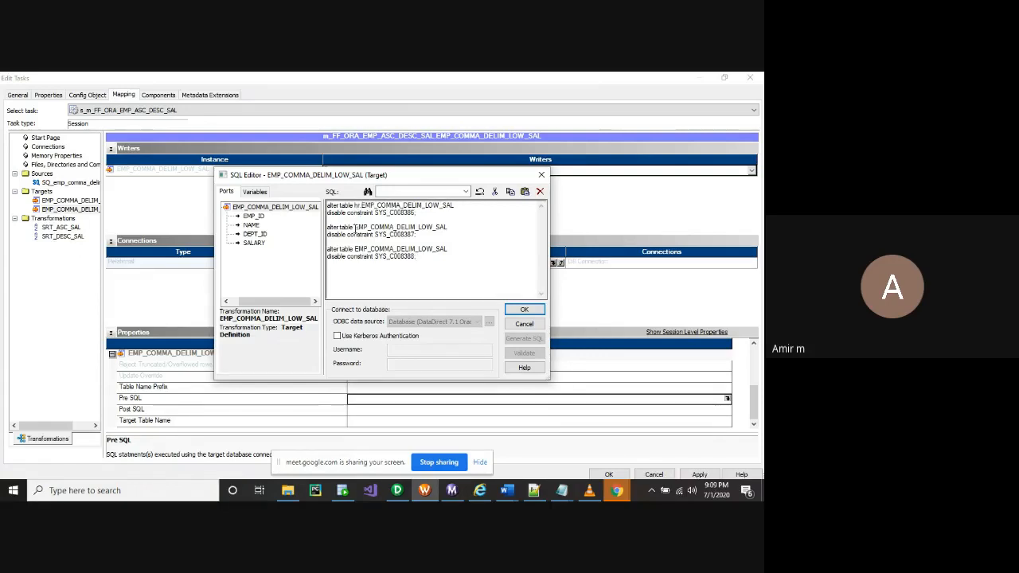
{"action": "left_click", "coordinate": [355, 229]}
{"action": "type", "text": "hr."}
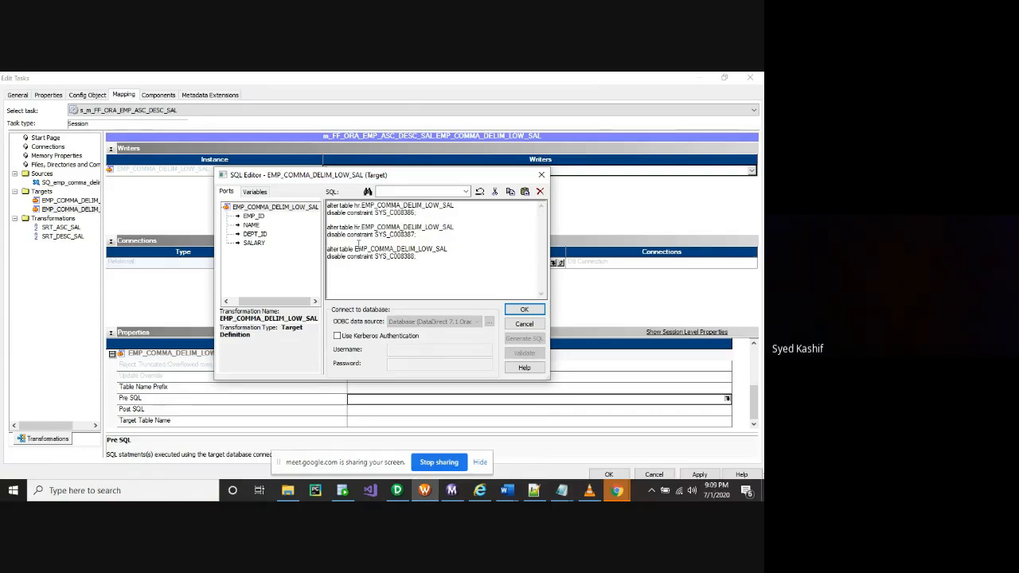
{"action": "left_click", "coordinate": [355, 250]}
{"action": "type", "text": "h"}
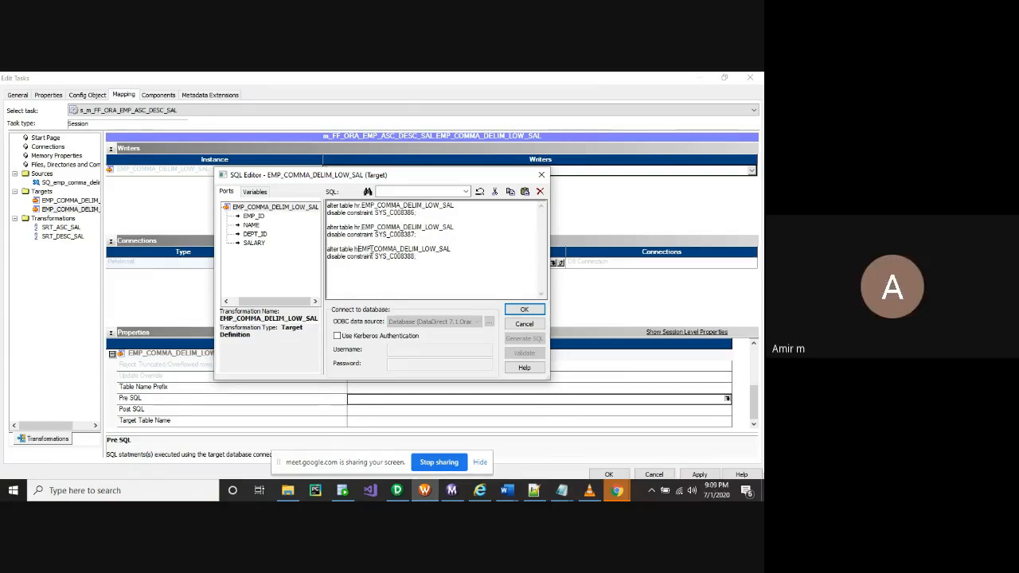
{"action": "type", "text": "r."}
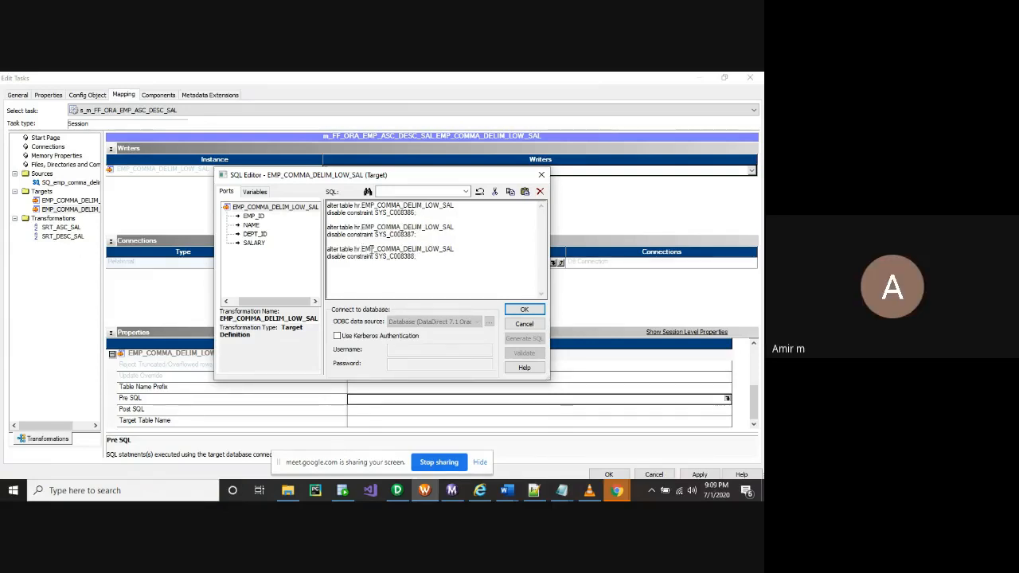
{"action": "left_click", "coordinate": [431, 263]}
{"action": "left_click_drag", "start_coordinate": [431, 265], "coordinate": [279, 188]}
{"action": "key", "text": "ctrl+c"}
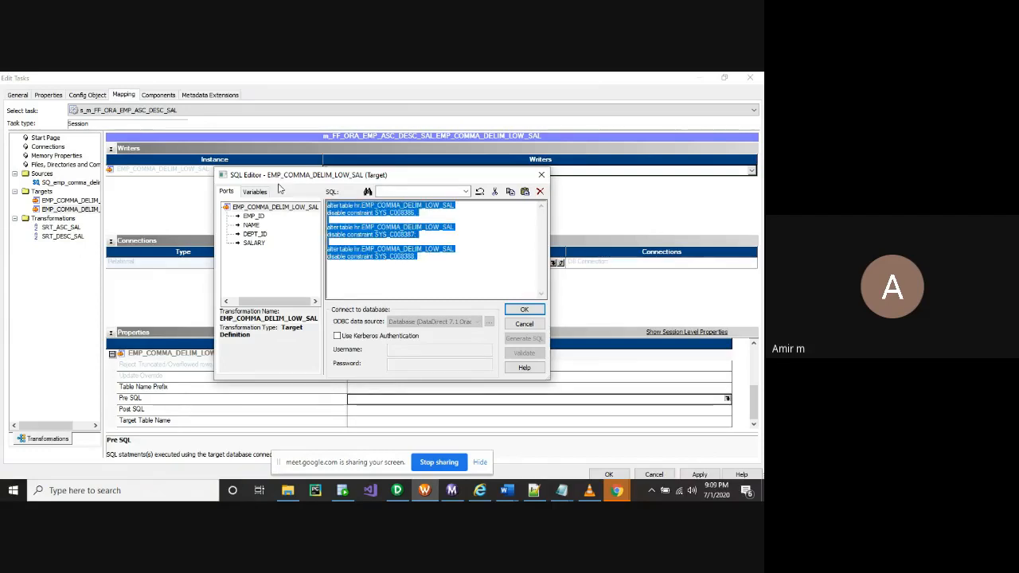
{"action": "left_click", "coordinate": [523, 311]}
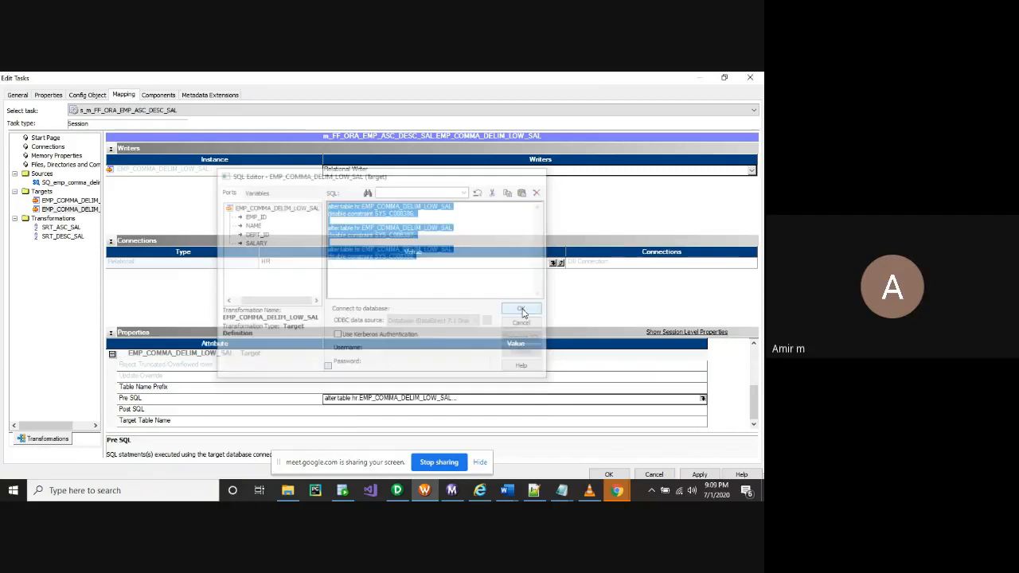
Paste the disable statements into LOW_SAL Post SQL, reword them to 'enable' and confirm
{"action": "left_click", "coordinate": [478, 409]}
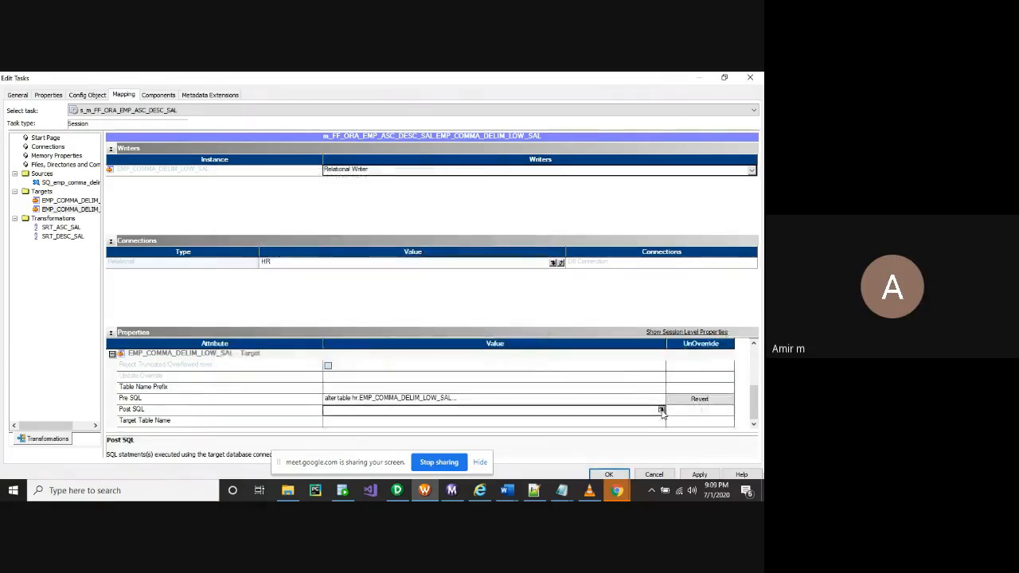
{"action": "left_click", "coordinate": [660, 409]}
{"action": "key", "text": "ctrl+v"}
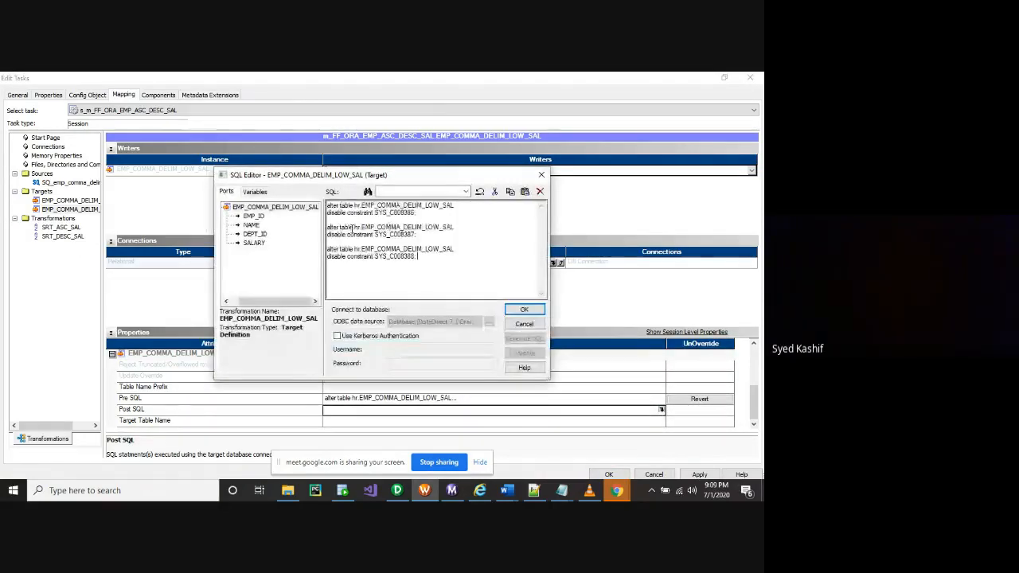
{"action": "left_click_drag", "start_coordinate": [336, 214], "coordinate": [326, 214]}
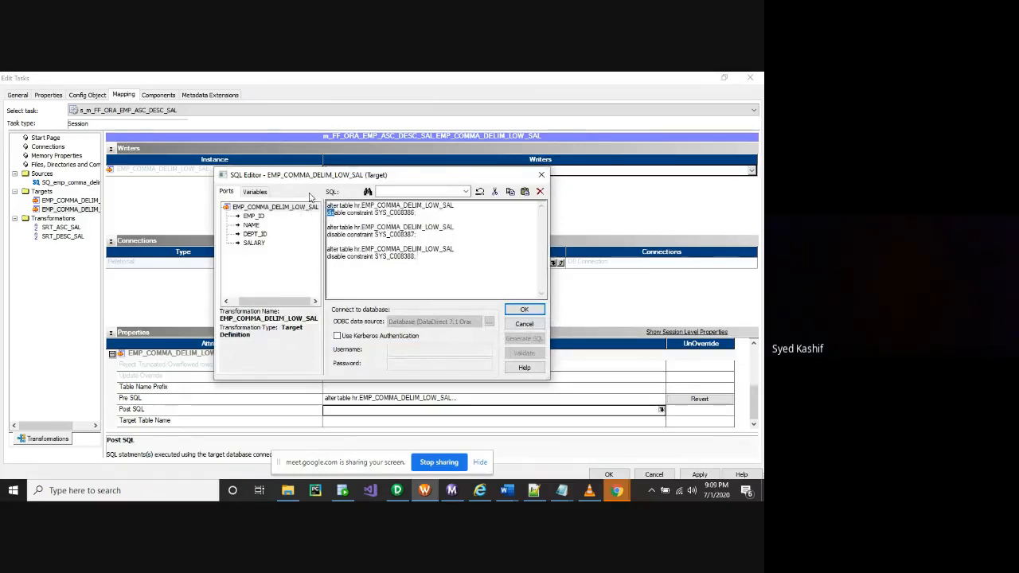
{"action": "type", "text": "en"}
{"action": "left_click_drag", "start_coordinate": [337, 235], "coordinate": [259, 261]}
{"action": "type", "text": "en"}
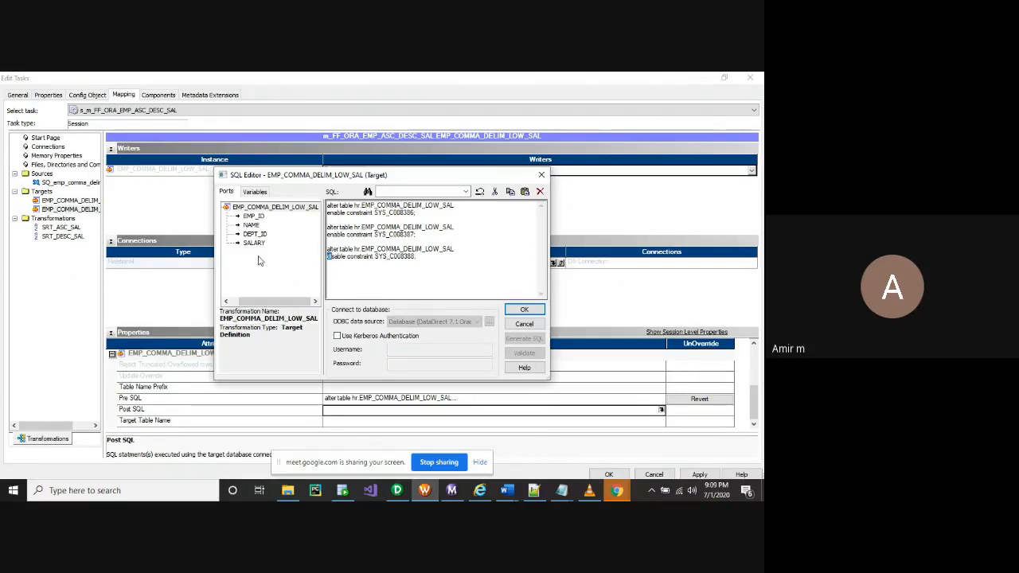
{"action": "type", "text": "en"}
{"action": "left_click", "coordinate": [524, 311]}
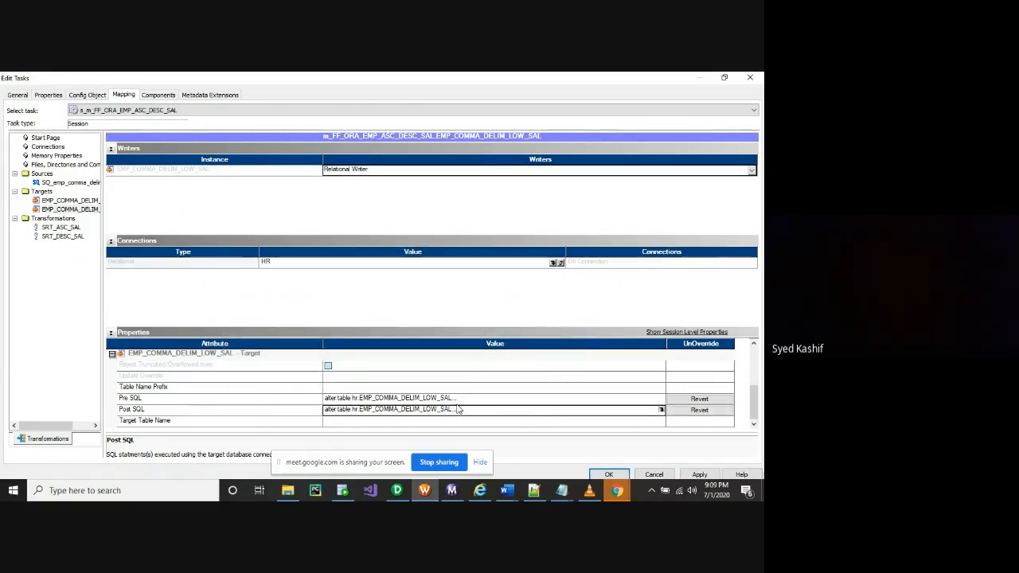
Apply the LOW_SAL session property changes
{"action": "scroll", "coordinate": [348, 390], "scroll_direction": "up", "scroll_amount": 2}
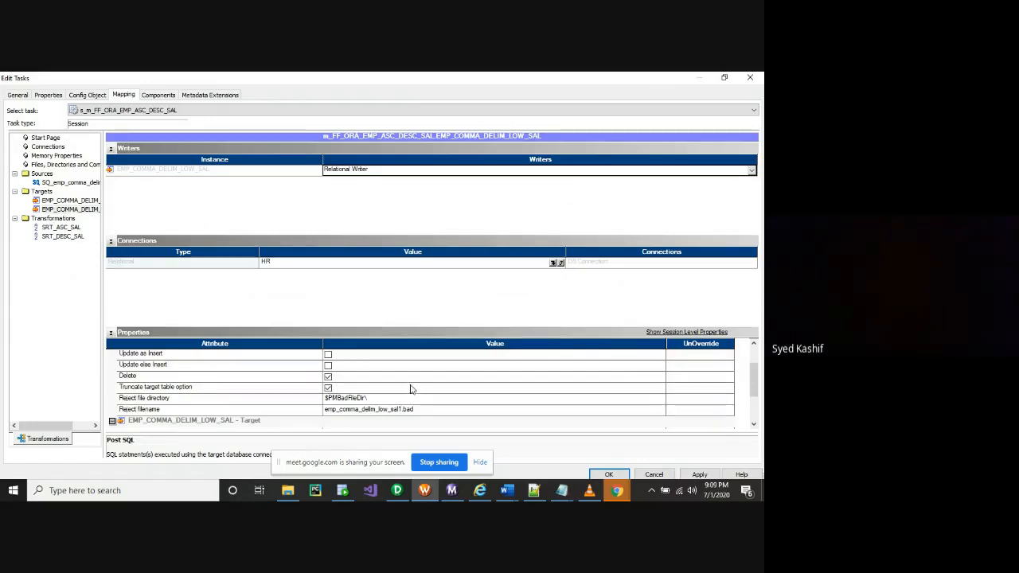
{"action": "scroll", "coordinate": [411, 389], "scroll_direction": "down", "scroll_amount": 2}
{"action": "left_click", "coordinate": [699, 474]}
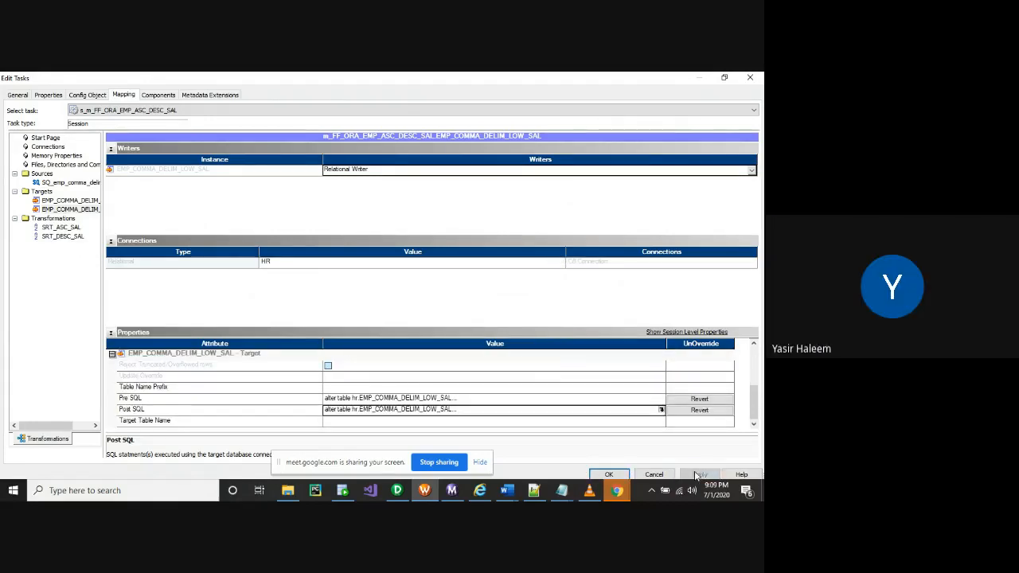
Save the edited session, start the ASC_DESC_SAL session task, and switch to Workflow Monitor
{"action": "left_click", "coordinate": [609, 474]}
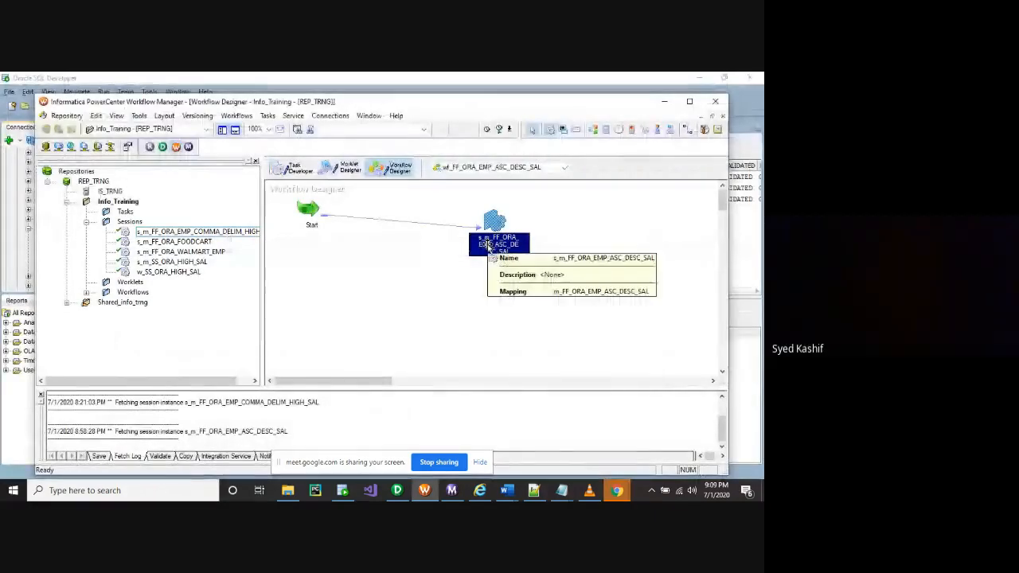
{"action": "key", "text": "ctrl+s"}
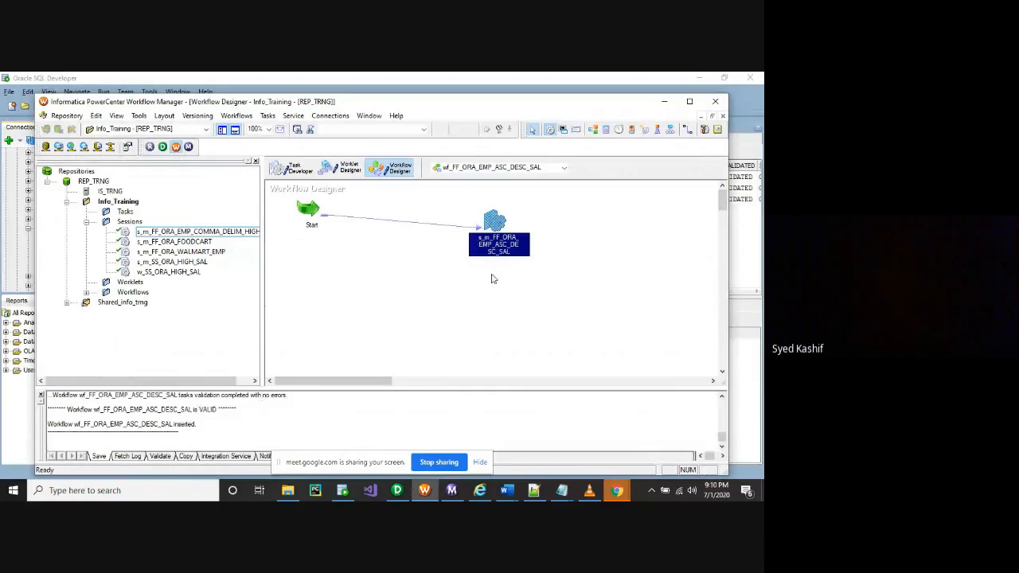
{"action": "right_click", "coordinate": [495, 245]}
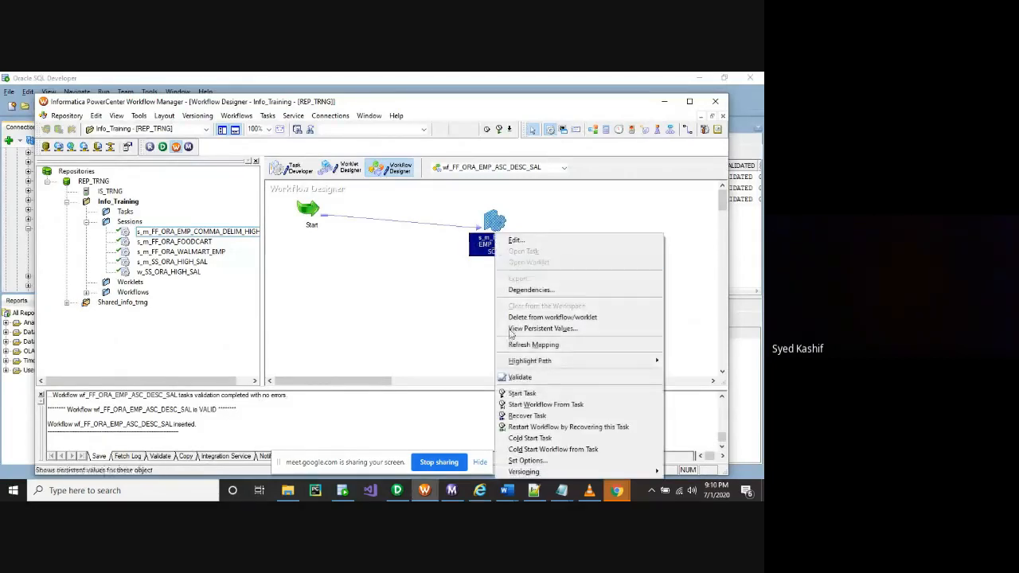
{"action": "left_click", "coordinate": [517, 394]}
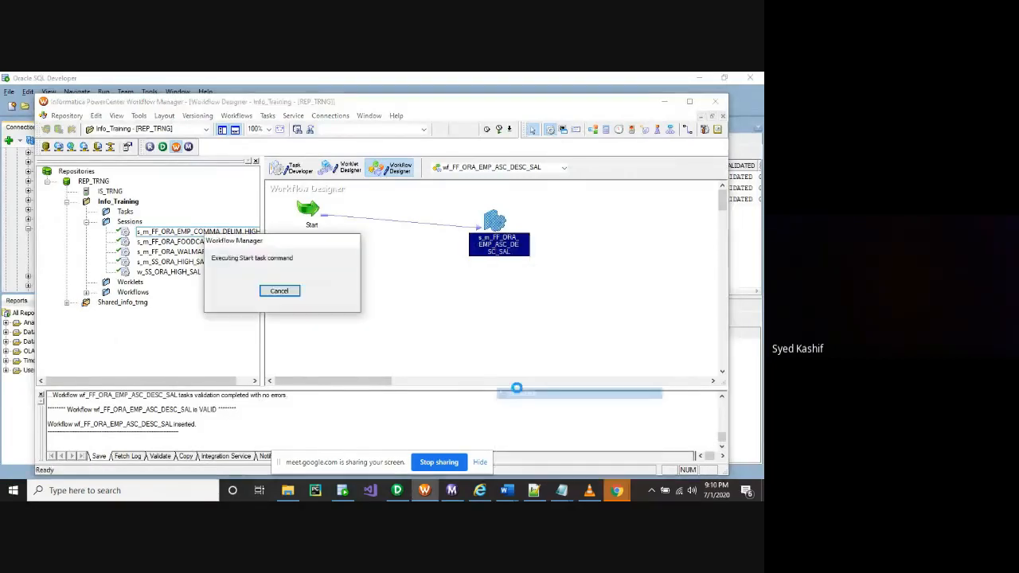
{"action": "left_click", "coordinate": [451, 492]}
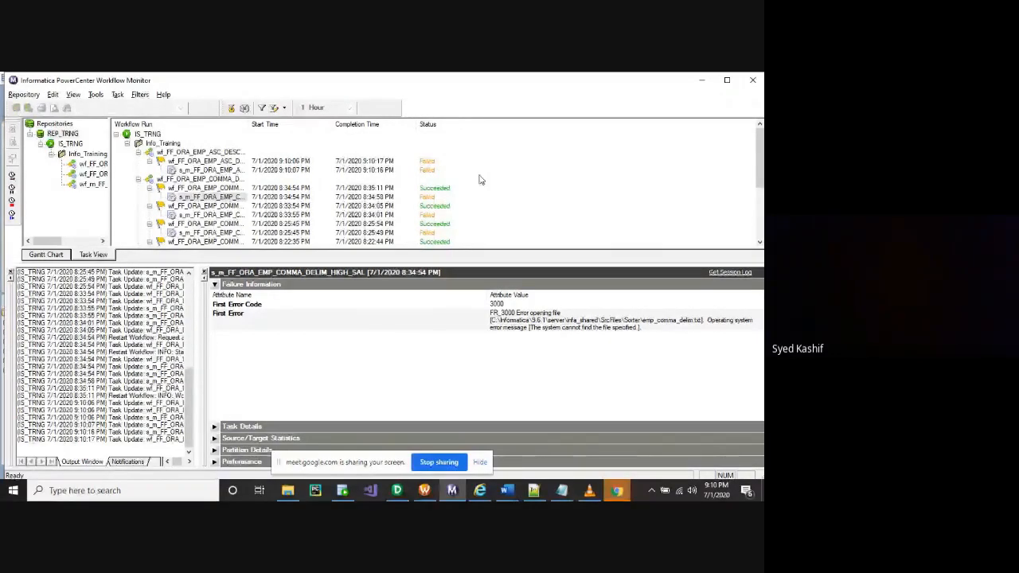
Open the session log of the failed ASC_DESC_SAL session run
{"action": "left_click", "coordinate": [193, 162]}
{"action": "right_click", "coordinate": [192, 164]}
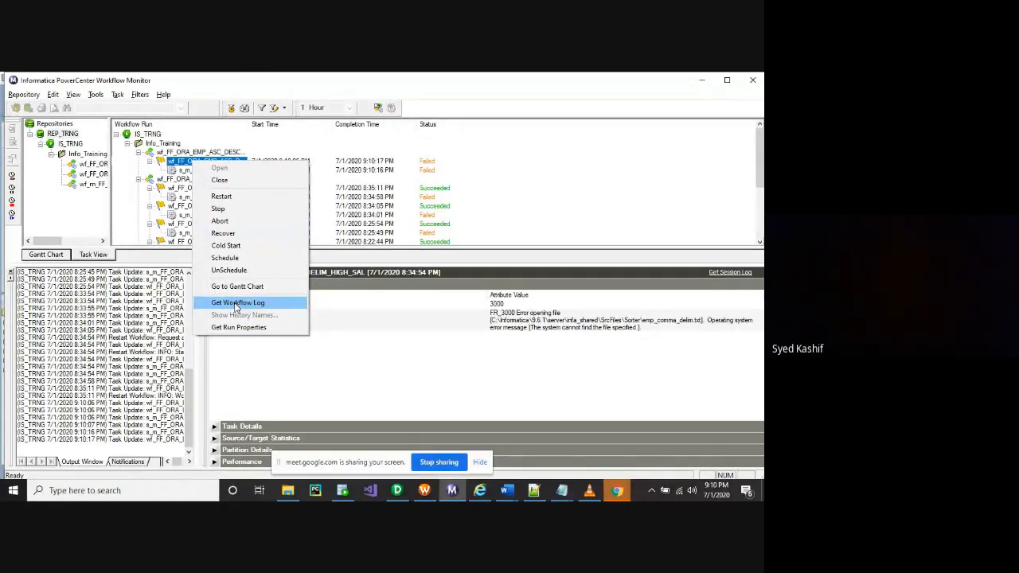
{"action": "right_click", "coordinate": [183, 169]}
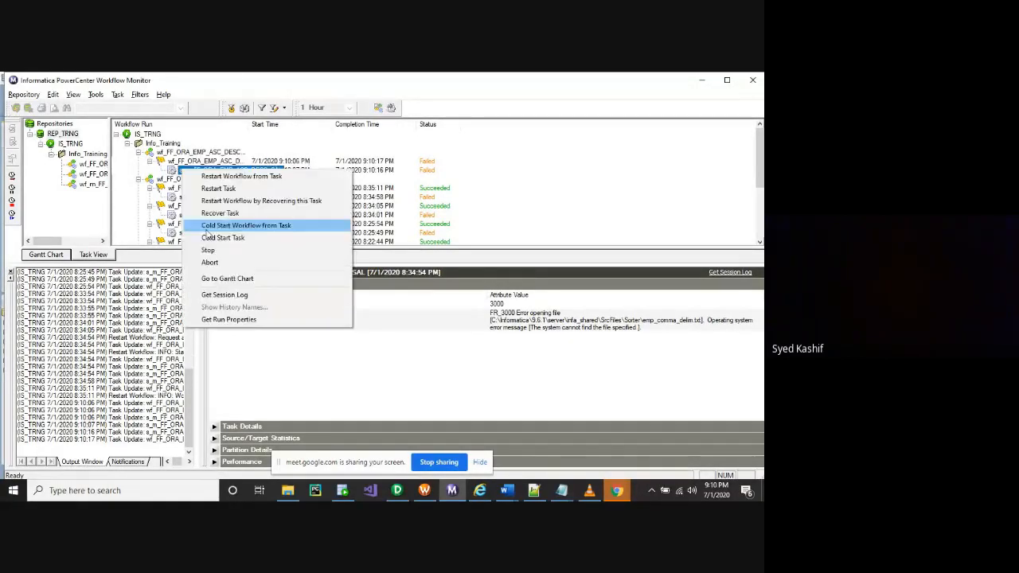
{"action": "left_click", "coordinate": [223, 296]}
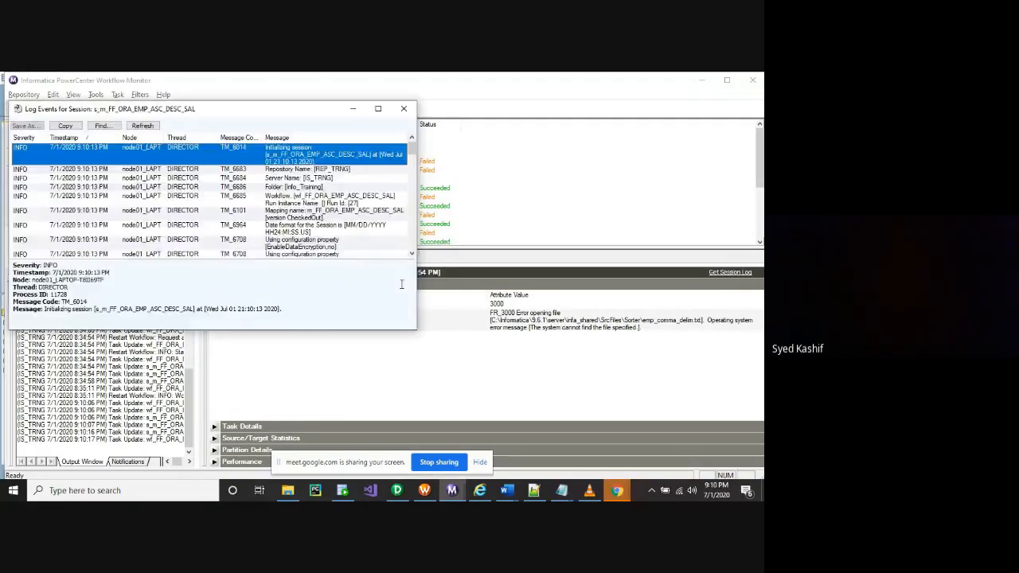
Maximize the log, sort by Severity, and view the FR_3000 missing emp_comma_delim.txt error
{"action": "double_click", "coordinate": [362, 112]}
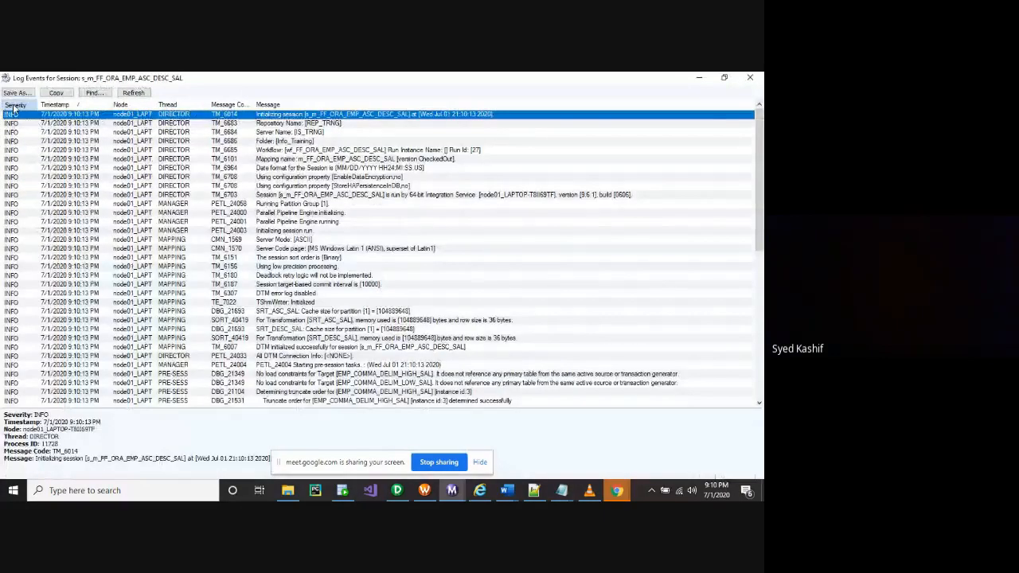
{"action": "left_click", "coordinate": [14, 105]}
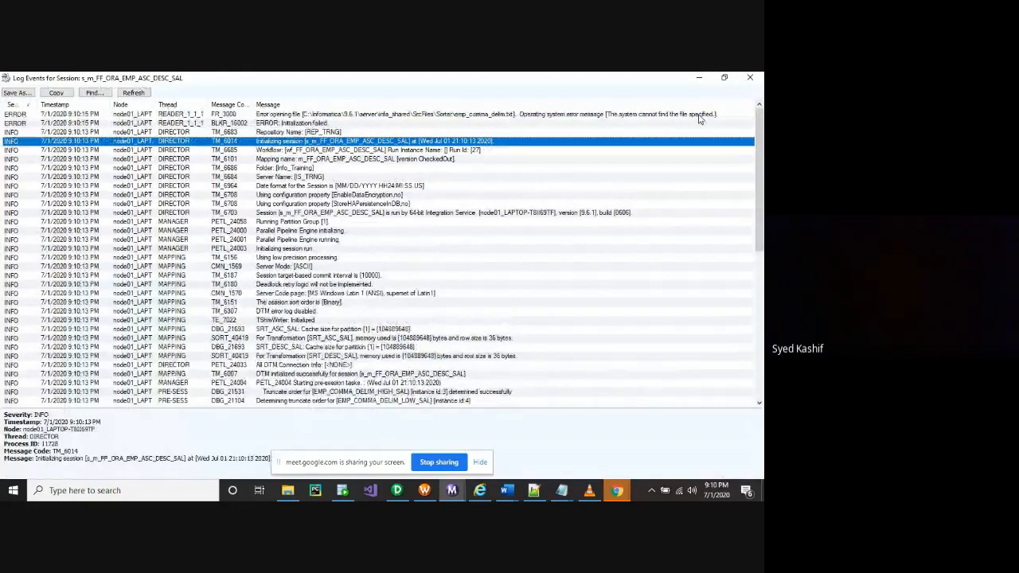
{"action": "left_click", "coordinate": [700, 117]}
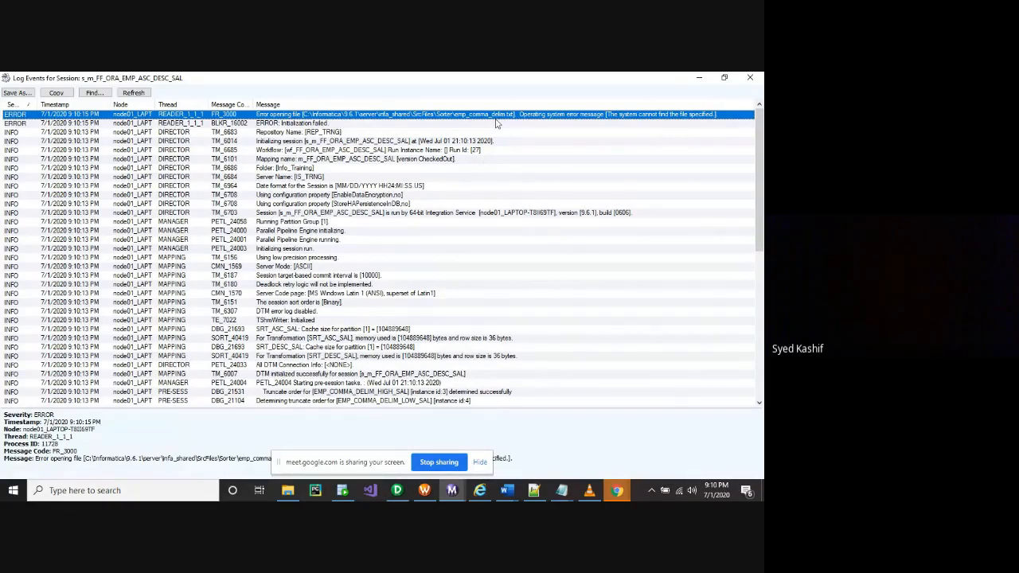
{"action": "left_click", "coordinate": [282, 494]}
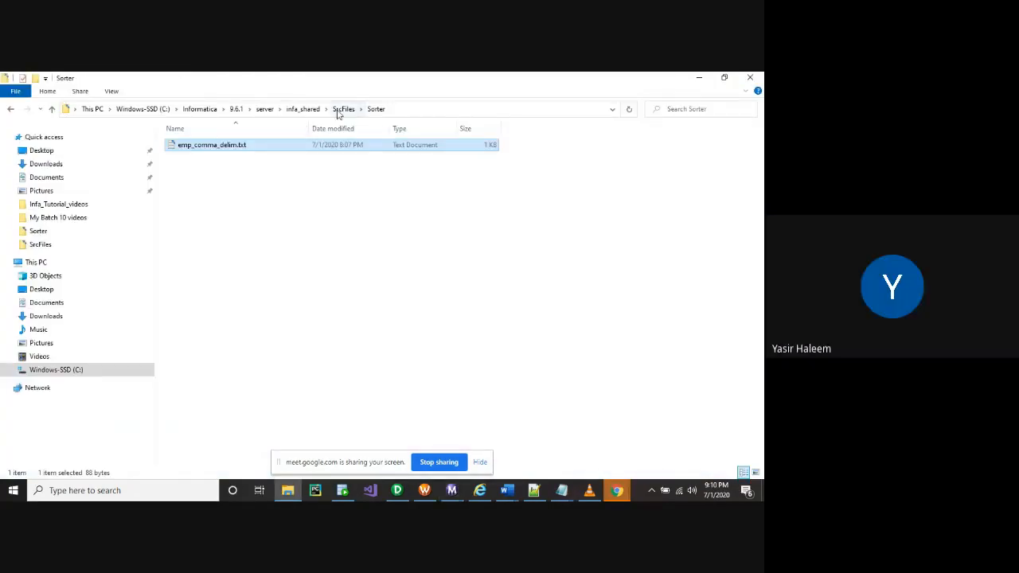
Confirm emp_comma_delim.txt exists in SrcFiles\Sorter, then return to the session log
{"action": "left_click", "coordinate": [344, 110]}
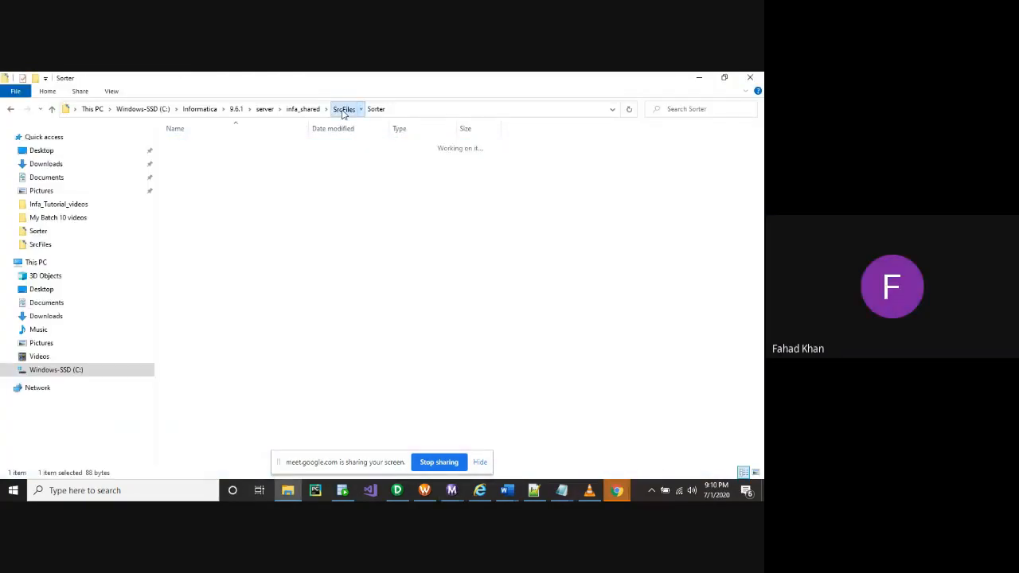
{"action": "double_click", "coordinate": [188, 157]}
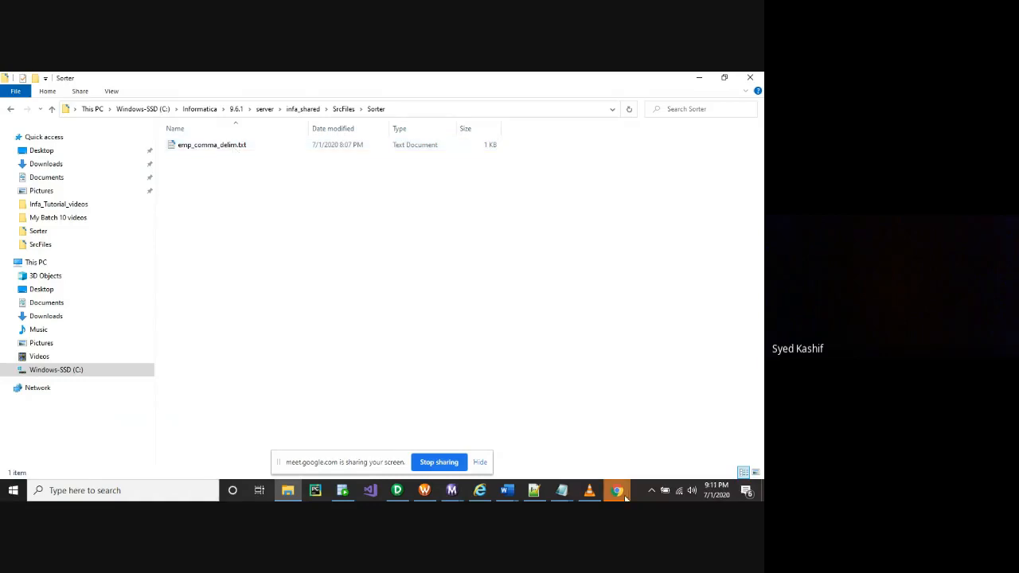
{"action": "mouse_move", "coordinate": [497, 493]}
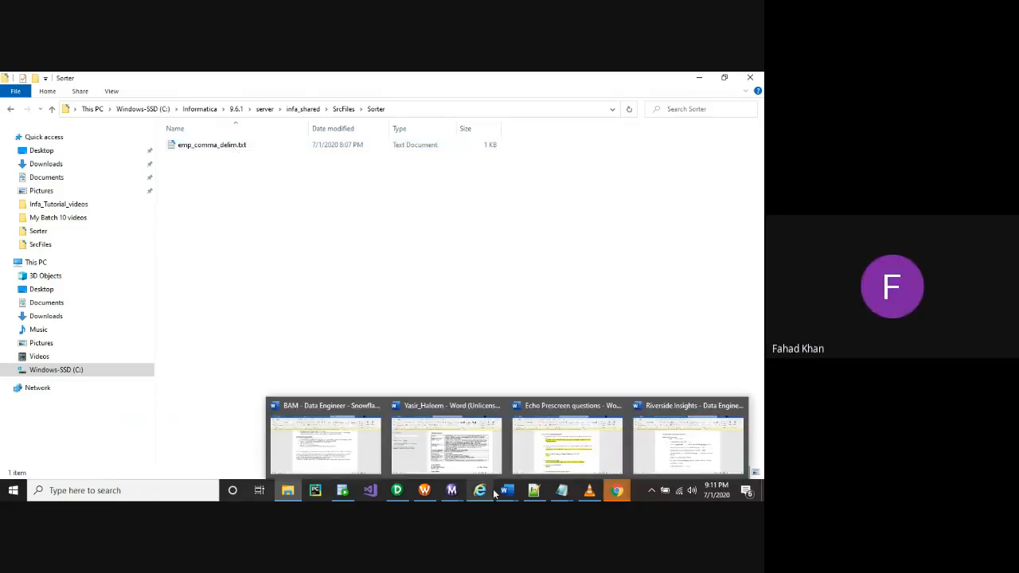
{"action": "left_click", "coordinate": [451, 490]}
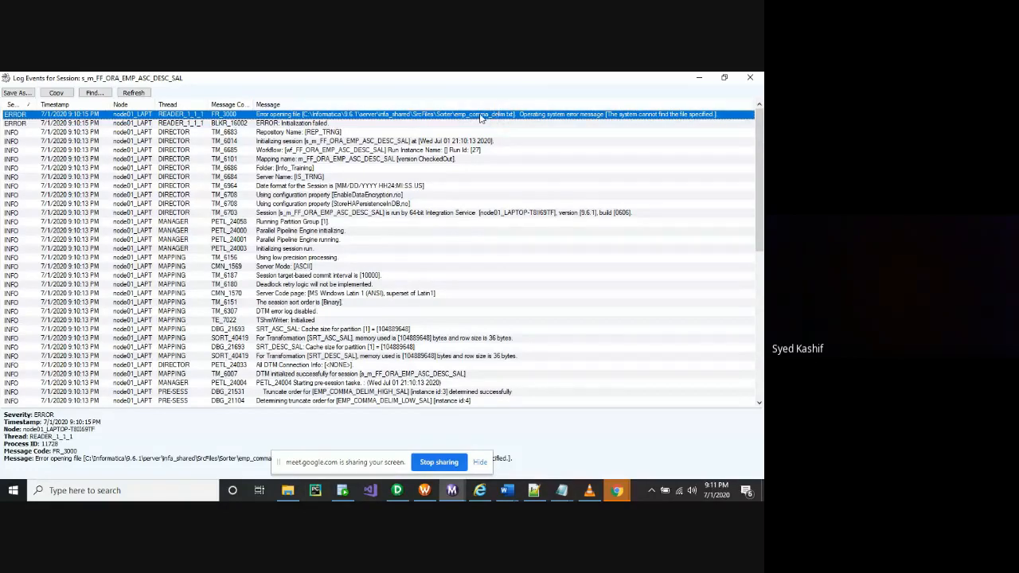
Move Workflow Monitor down and resize the log wider so the Sorter folder shows beside the FR_3000 error
{"action": "left_click", "coordinate": [699, 79]}
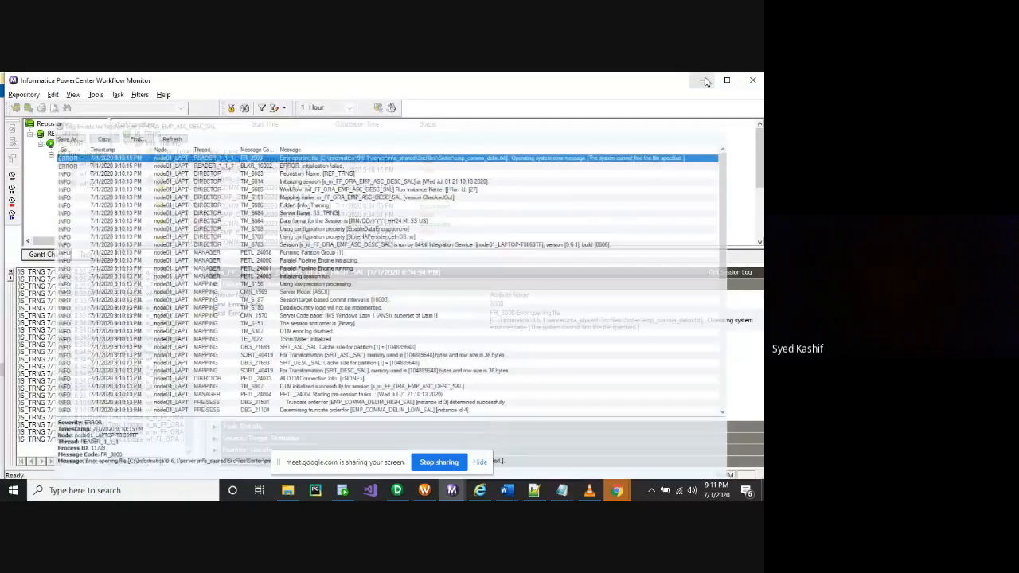
{"action": "left_click_drag", "start_coordinate": [620, 86], "coordinate": [625, 175]}
{"action": "mouse_move", "coordinate": [454, 498]}
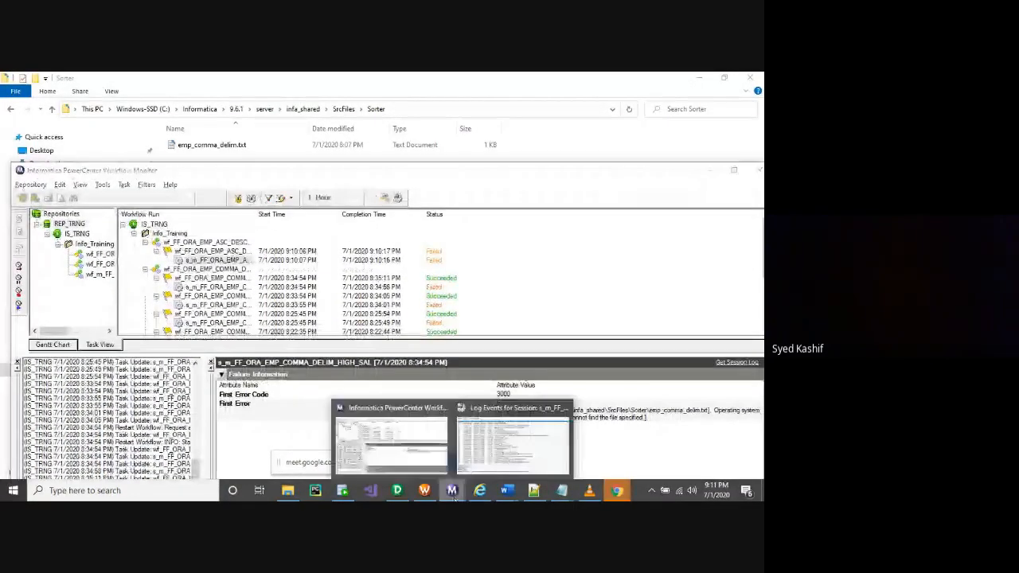
{"action": "left_click", "coordinate": [488, 468]}
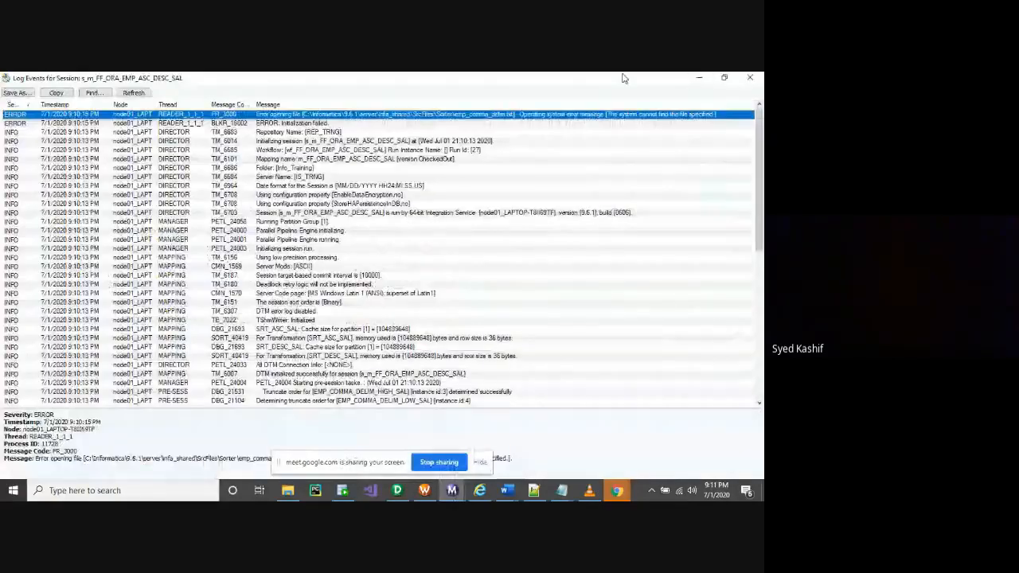
{"action": "left_click_drag", "start_coordinate": [624, 78], "coordinate": [381, 215]}
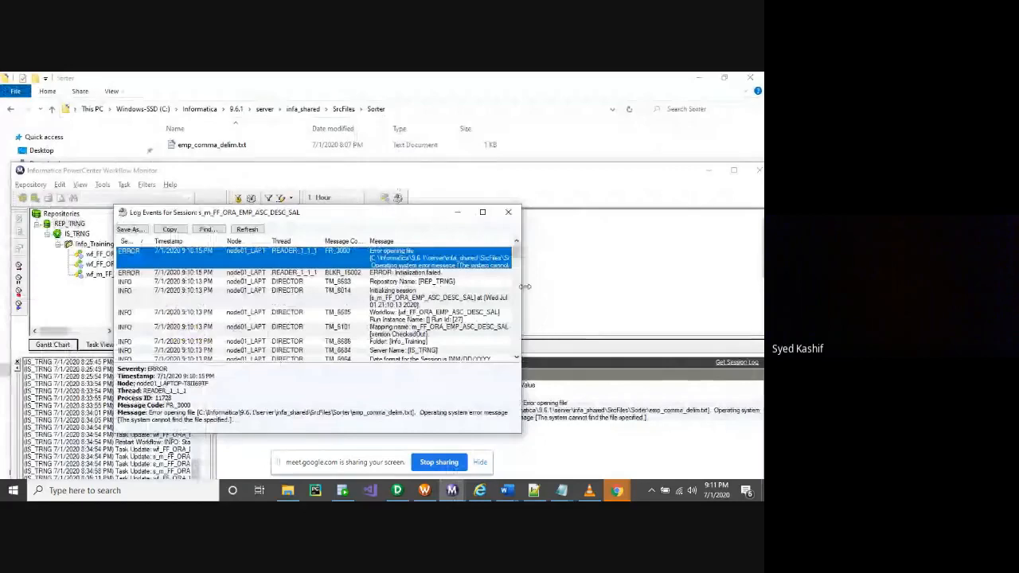
{"action": "left_click_drag", "start_coordinate": [521, 289], "coordinate": [760, 296]}
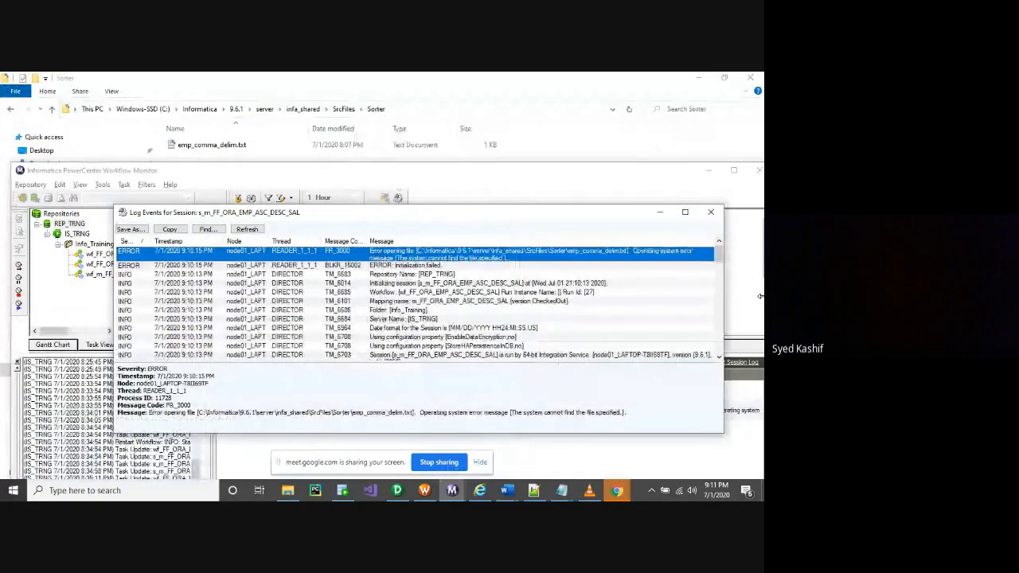
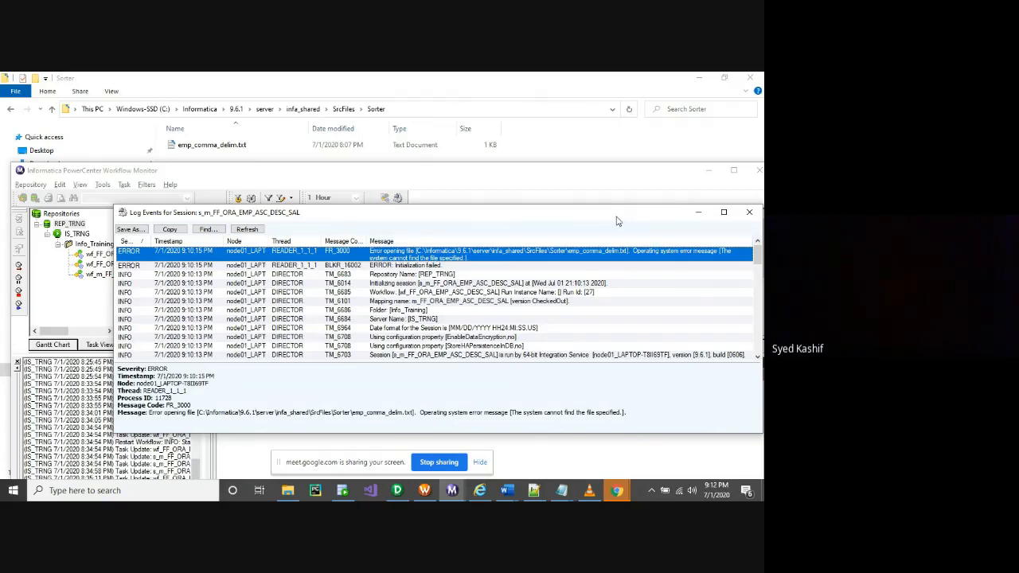
Shift the Log Events window left and widen it so the full FR_3000 error text fits
{"action": "left_click_drag", "start_coordinate": [617, 220], "coordinate": [568, 224]}
{"action": "left_click_drag", "start_coordinate": [713, 288], "coordinate": [759, 288]}
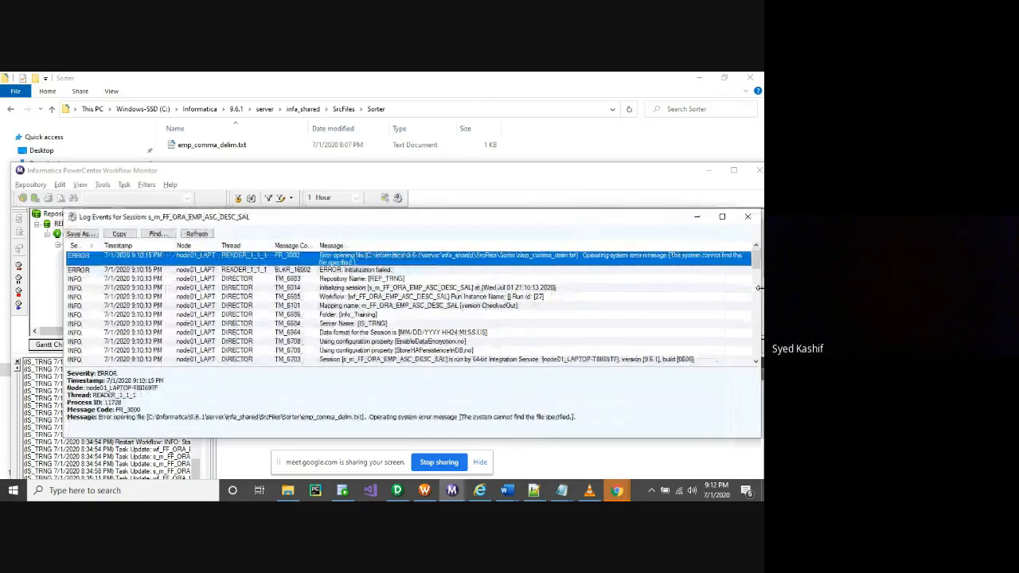
View emp_comma_delim.txt's contents, then check its full name and location in Properties
{"action": "double_click", "coordinate": [196, 144]}
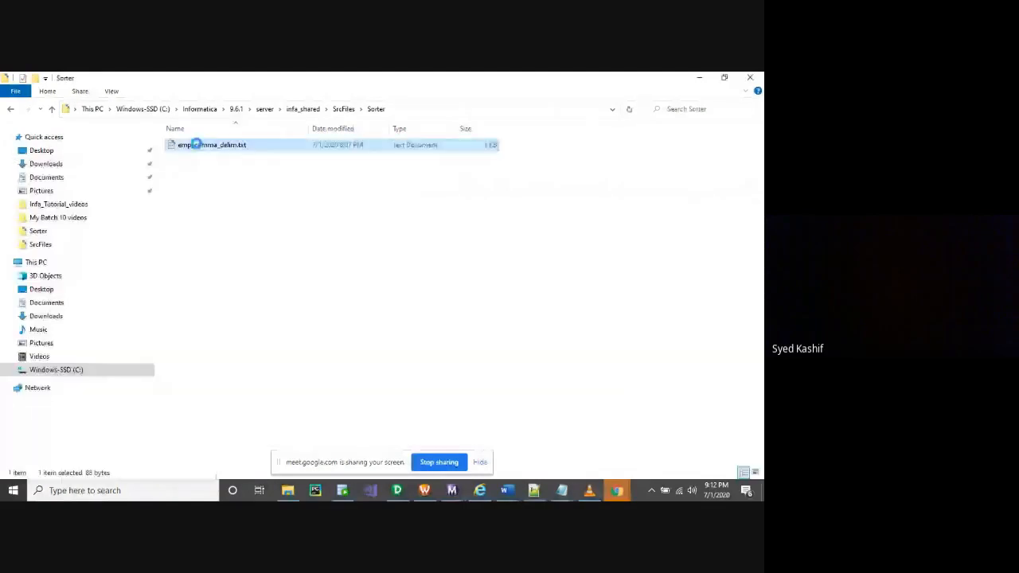
{"action": "left_click", "coordinate": [599, 124]}
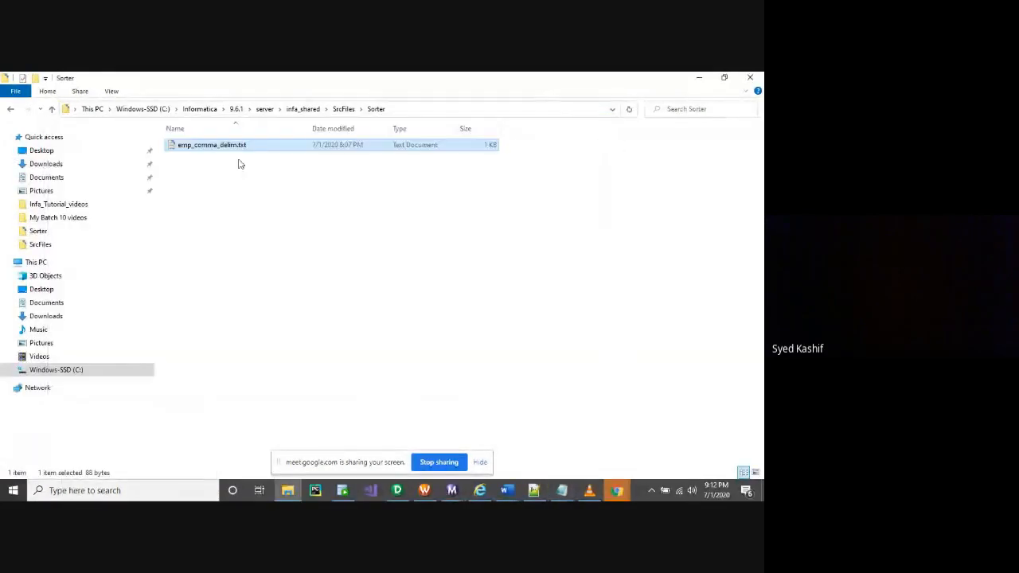
{"action": "right_click", "coordinate": [226, 146]}
{"action": "left_click", "coordinate": [249, 380]}
{"action": "left_click", "coordinate": [348, 195]}
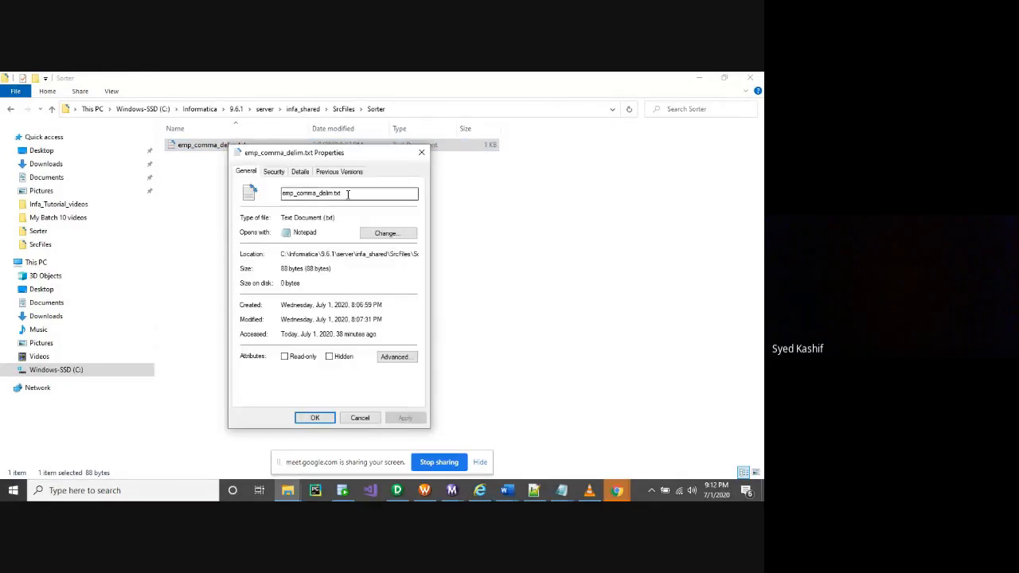
{"action": "double_click", "coordinate": [348, 194]}
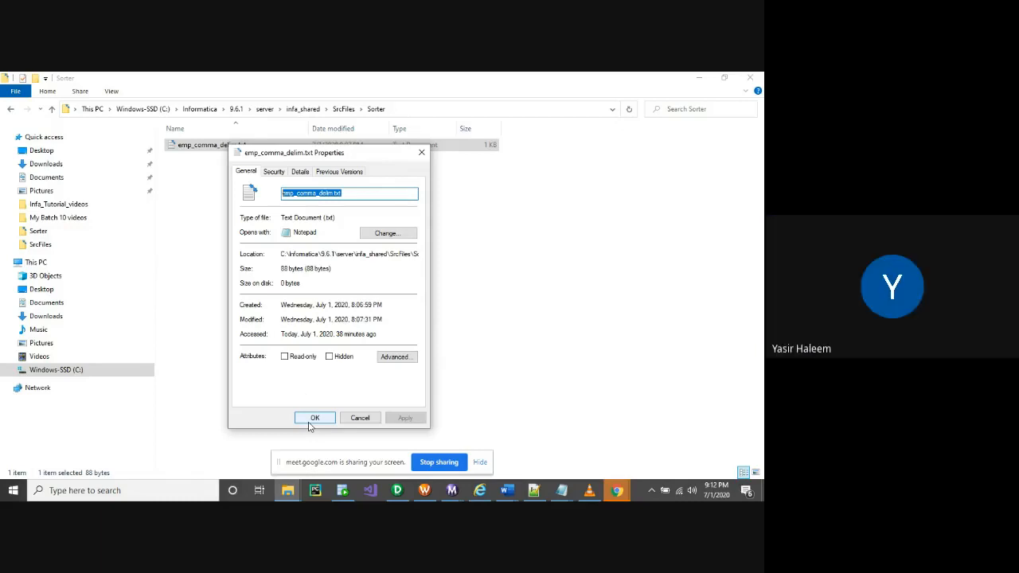
{"action": "left_click", "coordinate": [304, 254]}
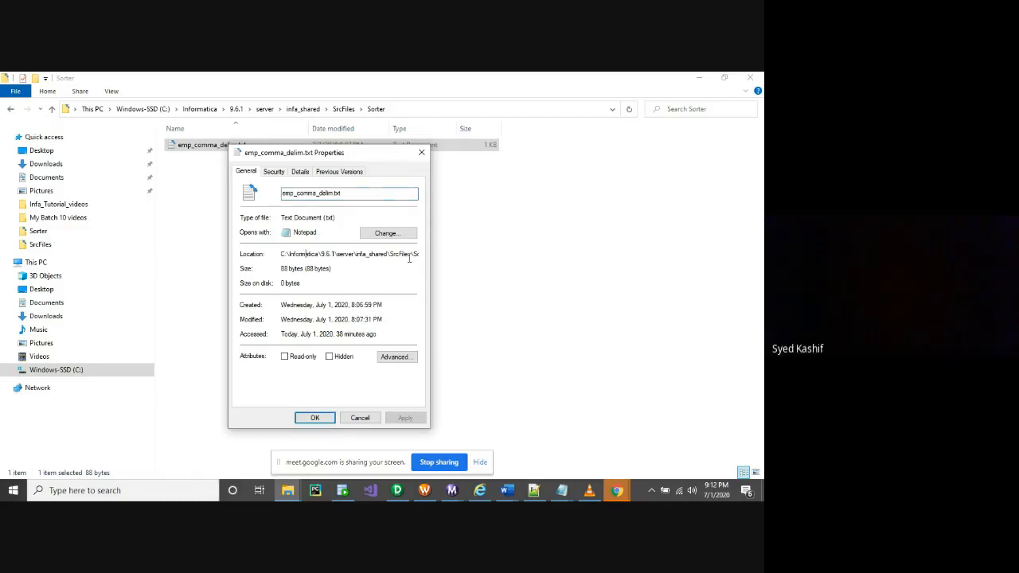
{"action": "left_click", "coordinate": [338, 254]}
{"action": "key", "text": "End"}
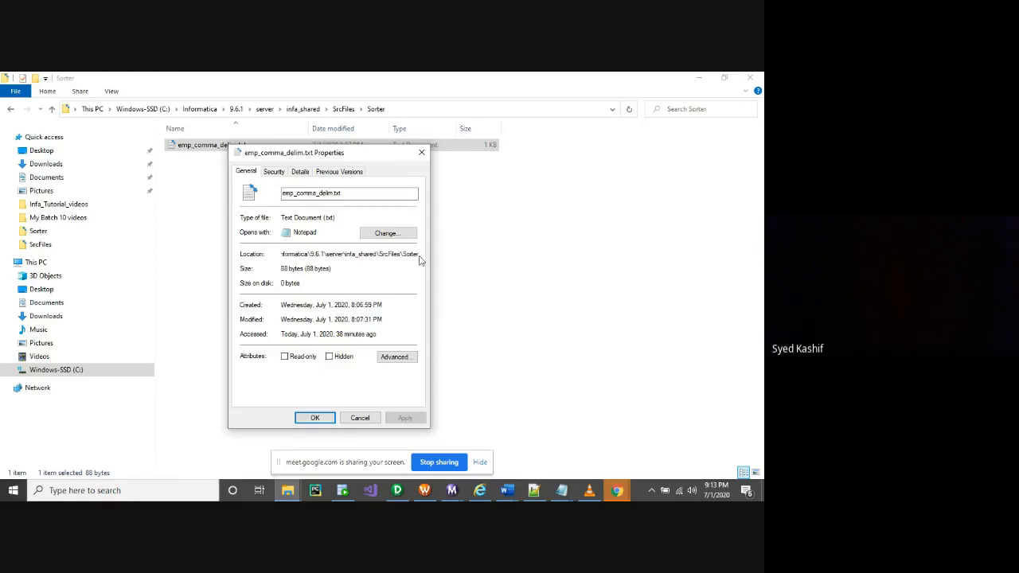
{"action": "left_click", "coordinate": [359, 420]}
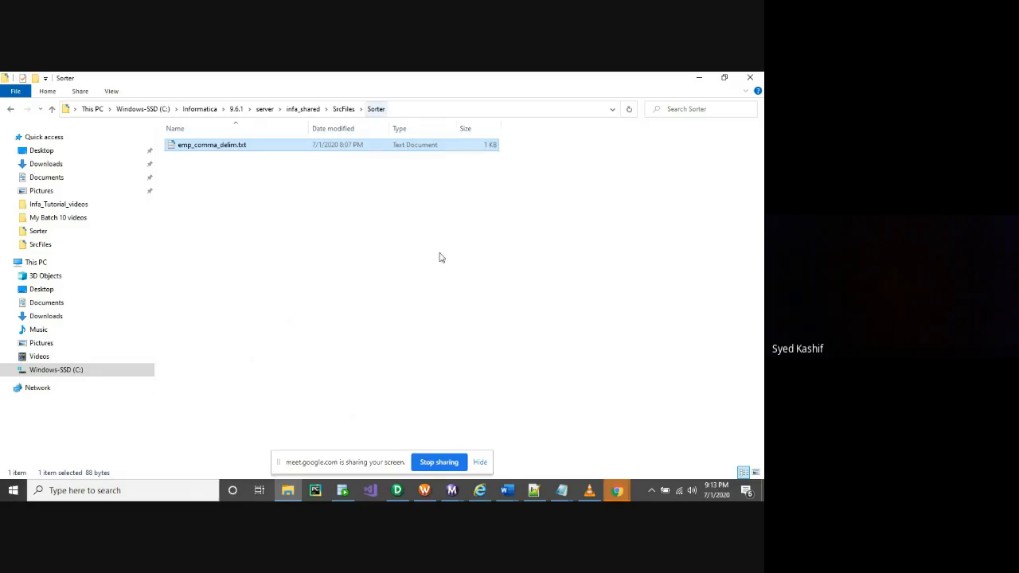
Bring Workflow Monitor's session log forward, then switch to the Notepad++ exercise notes
{"action": "mouse_move", "coordinate": [451, 490]}
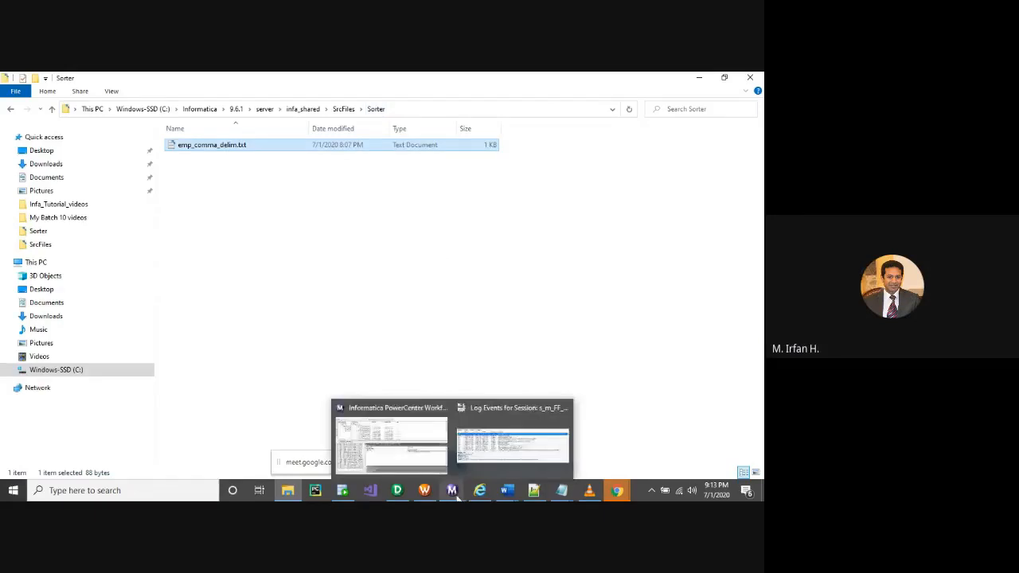
{"action": "left_click", "coordinate": [442, 457]}
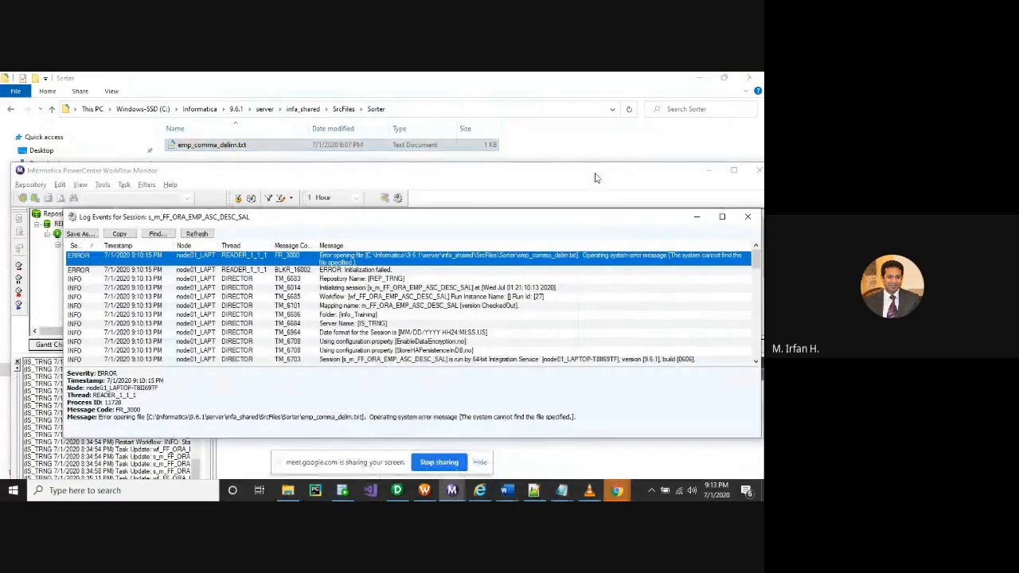
{"action": "left_click_drag", "start_coordinate": [596, 178], "coordinate": [592, 173]}
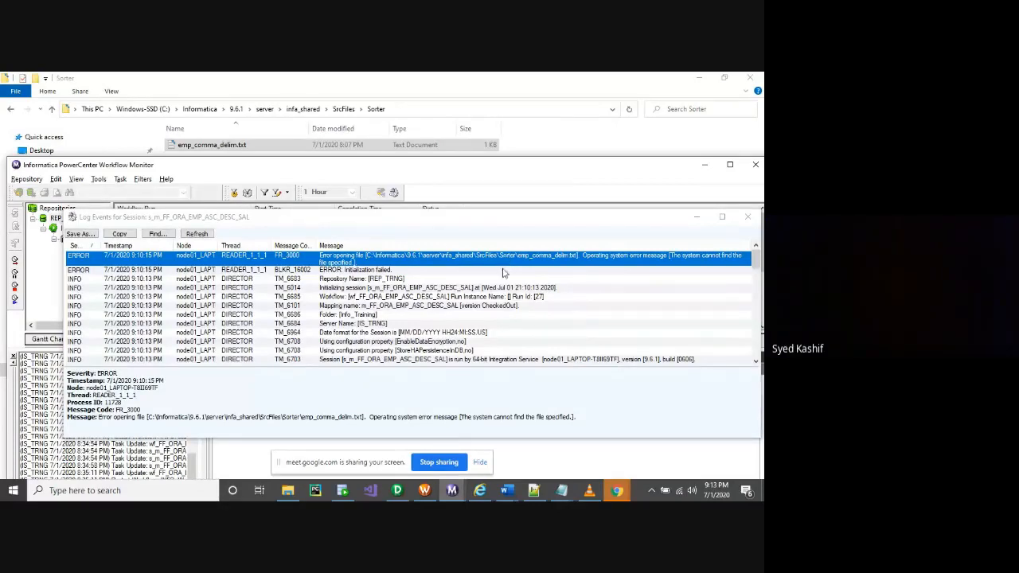
{"action": "left_click", "coordinate": [534, 490]}
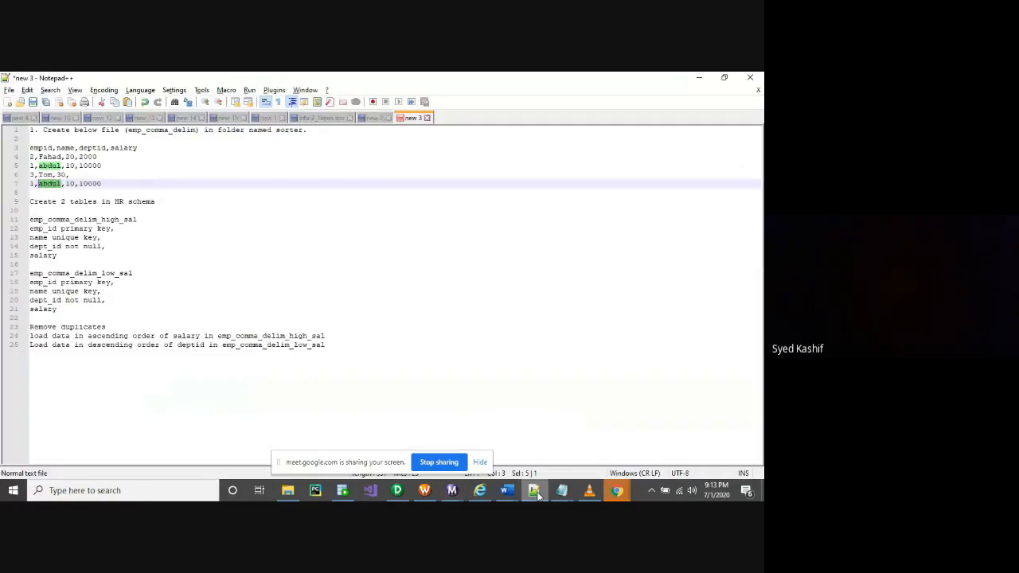
Close the extra emp_comma_delim_low_sal and HP_EMP Notepad windows without saving
{"action": "mouse_move", "coordinate": [561, 490]}
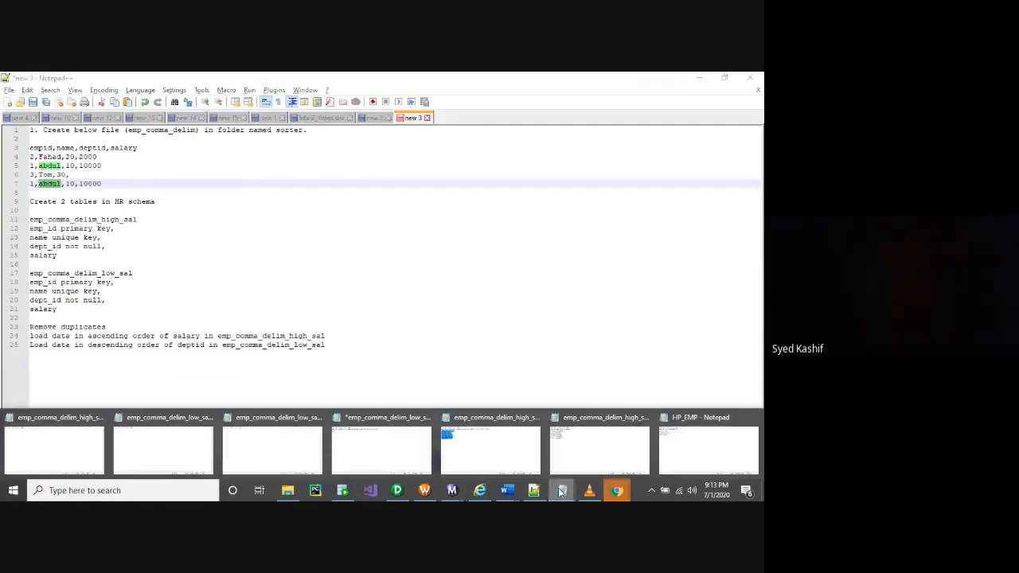
{"action": "left_click", "coordinate": [645, 418]}
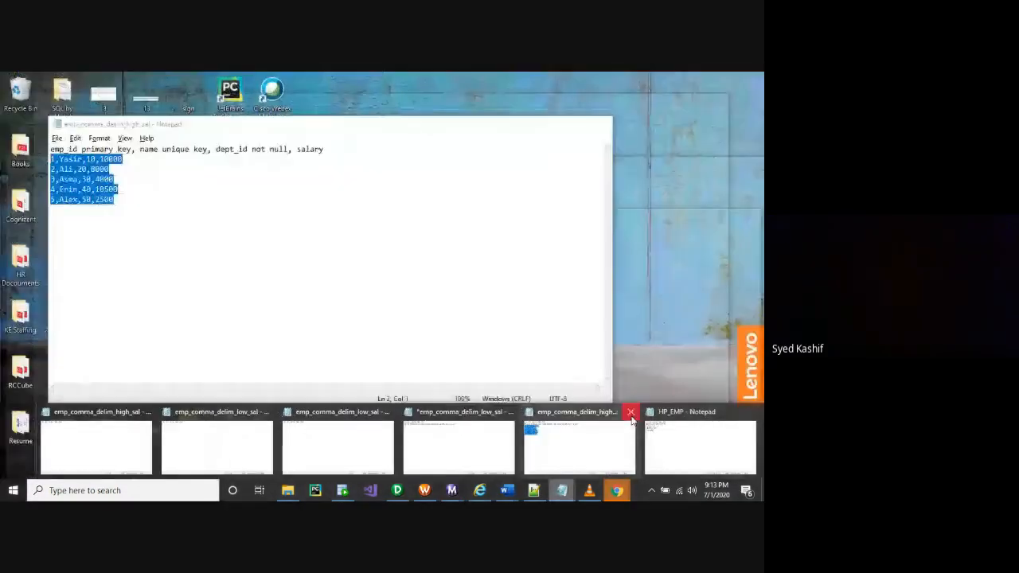
{"action": "left_click", "coordinate": [631, 416]}
{"action": "left_click", "coordinate": [631, 413]}
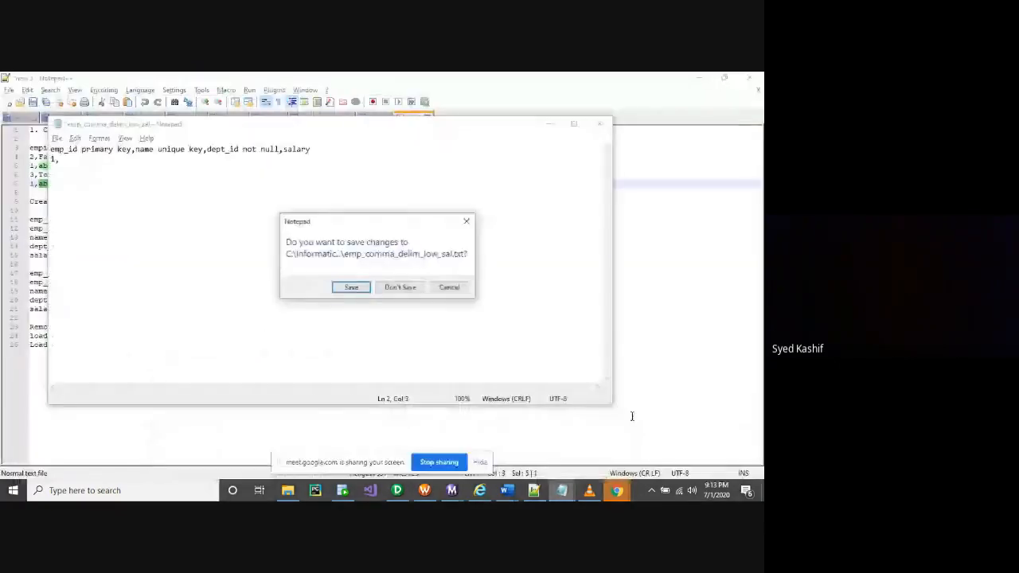
{"action": "left_click", "coordinate": [401, 287]}
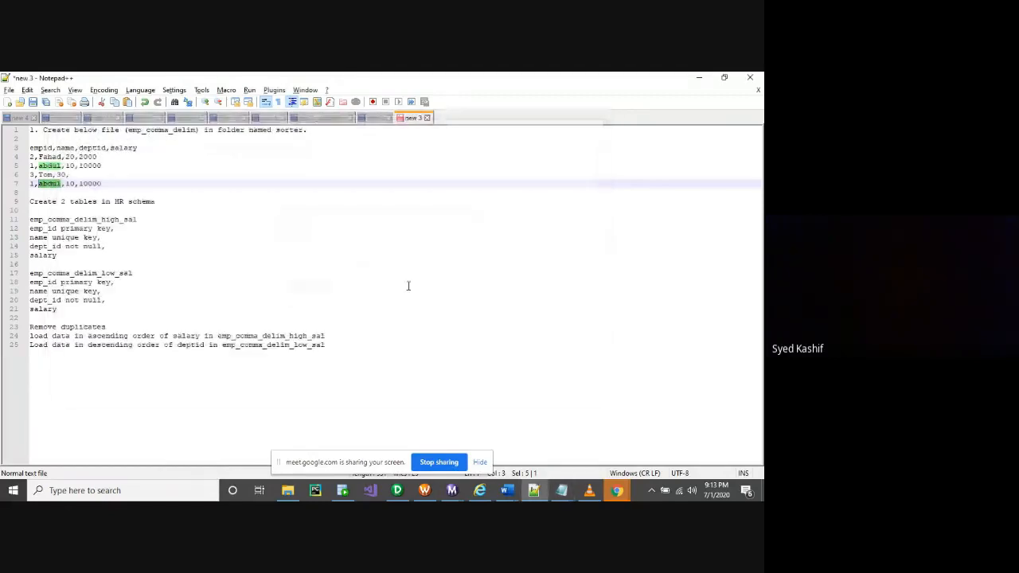
{"action": "mouse_move", "coordinate": [561, 490]}
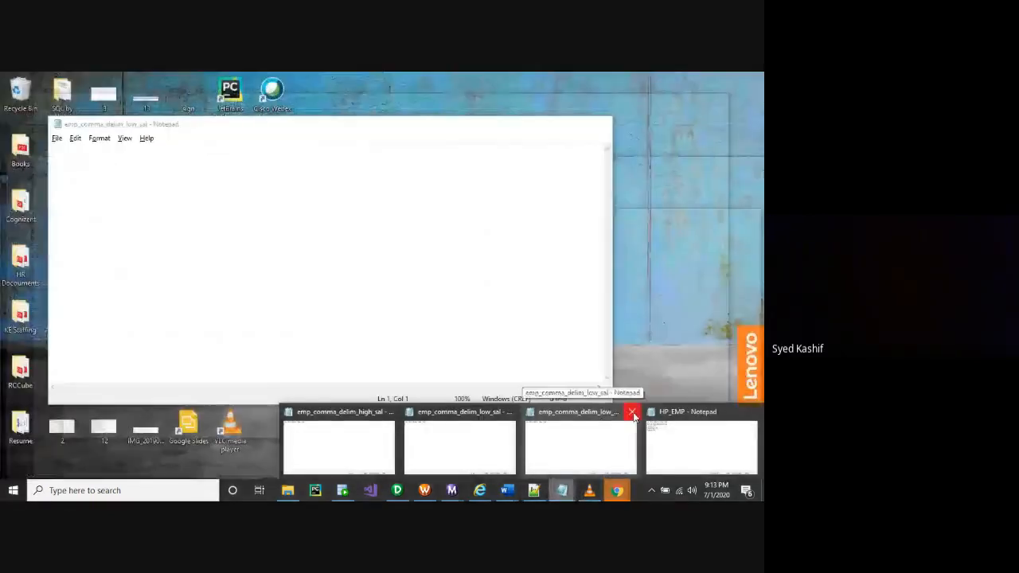
{"action": "left_click", "coordinate": [632, 413]}
{"action": "left_click", "coordinate": [613, 413]}
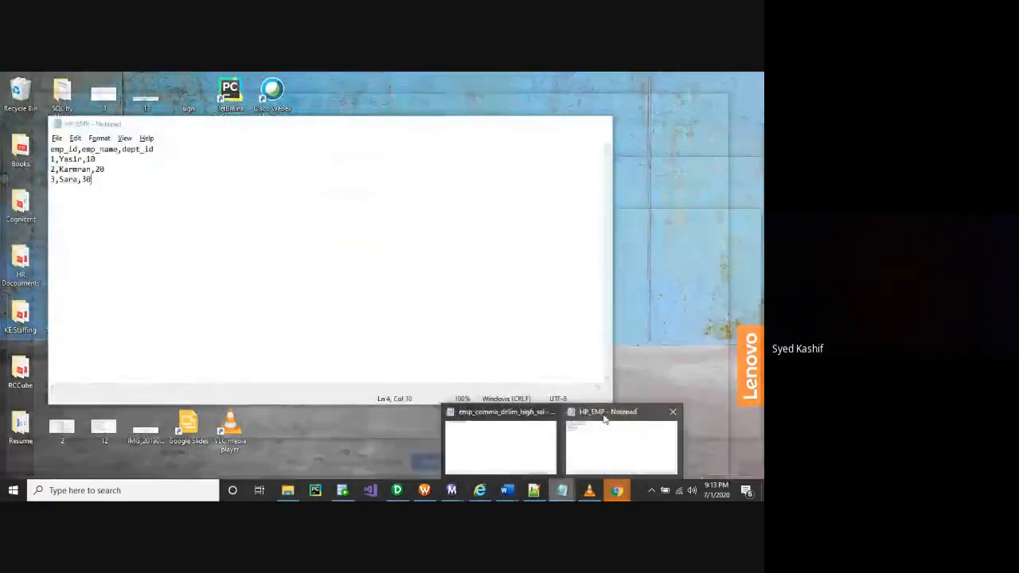
{"action": "left_click", "coordinate": [674, 413]}
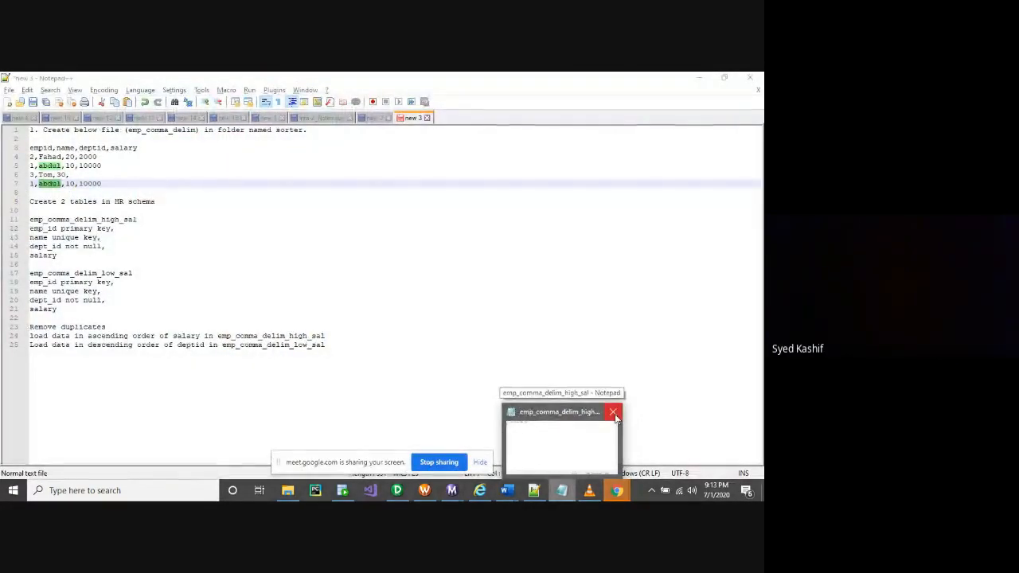
Return to the Sorter folder and recheck emp_comma_delim.txt's contents in Notepad
{"action": "mouse_move", "coordinate": [581, 415]}
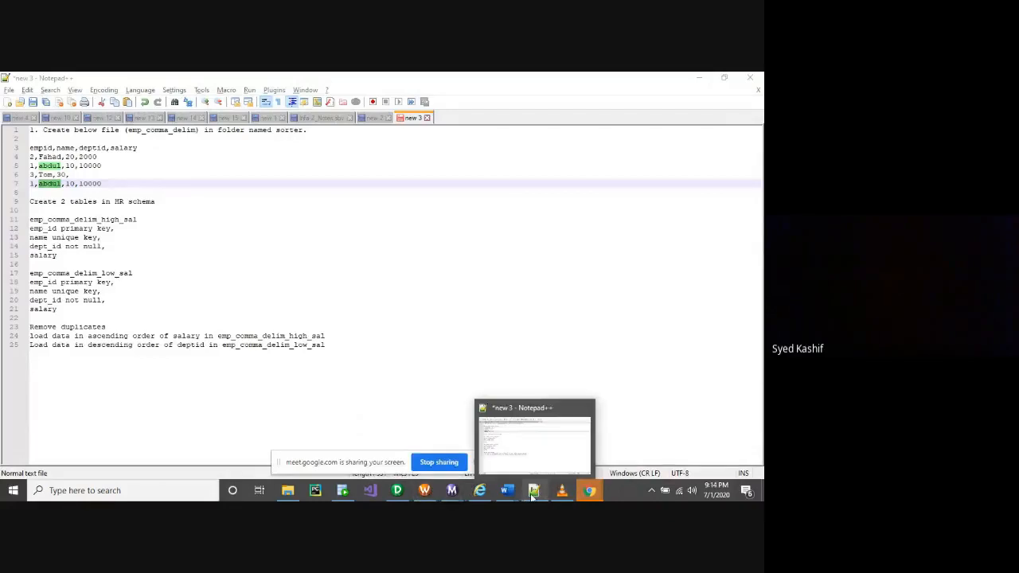
{"action": "mouse_move", "coordinate": [425, 493]}
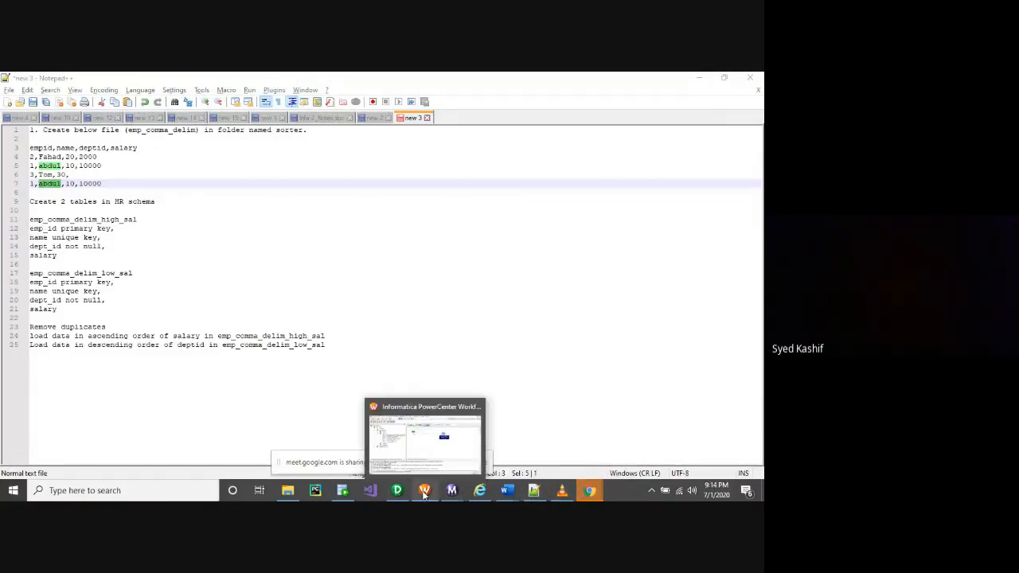
{"action": "left_click", "coordinate": [287, 491]}
{"action": "double_click", "coordinate": [201, 144]}
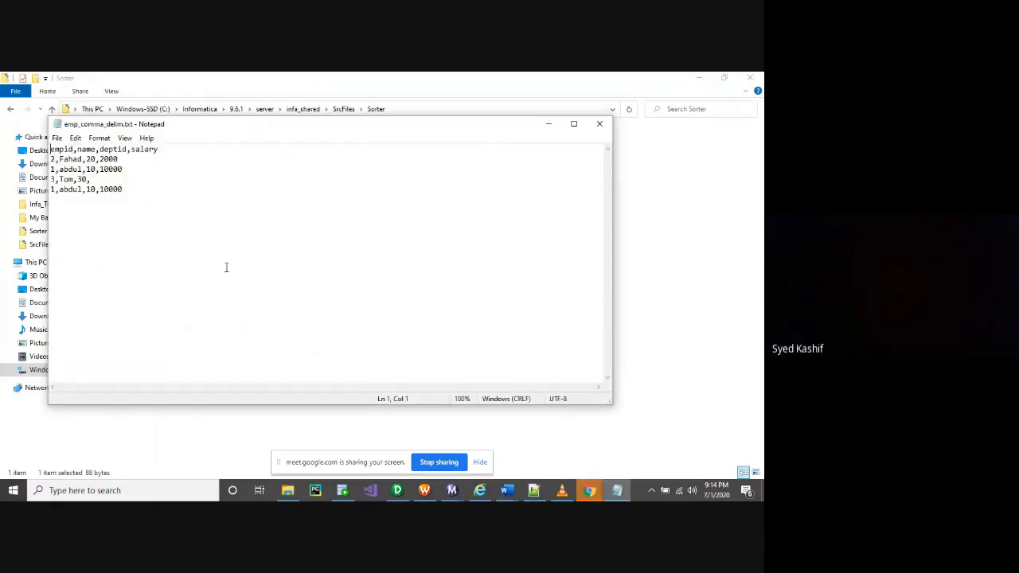
{"action": "left_click", "coordinate": [599, 124]}
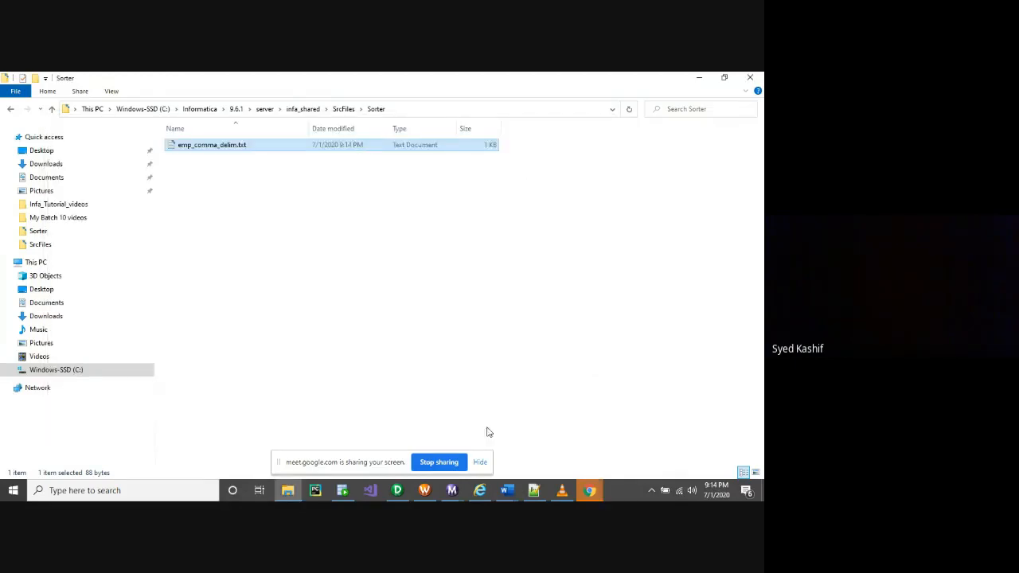
{"action": "mouse_move", "coordinate": [430, 495]}
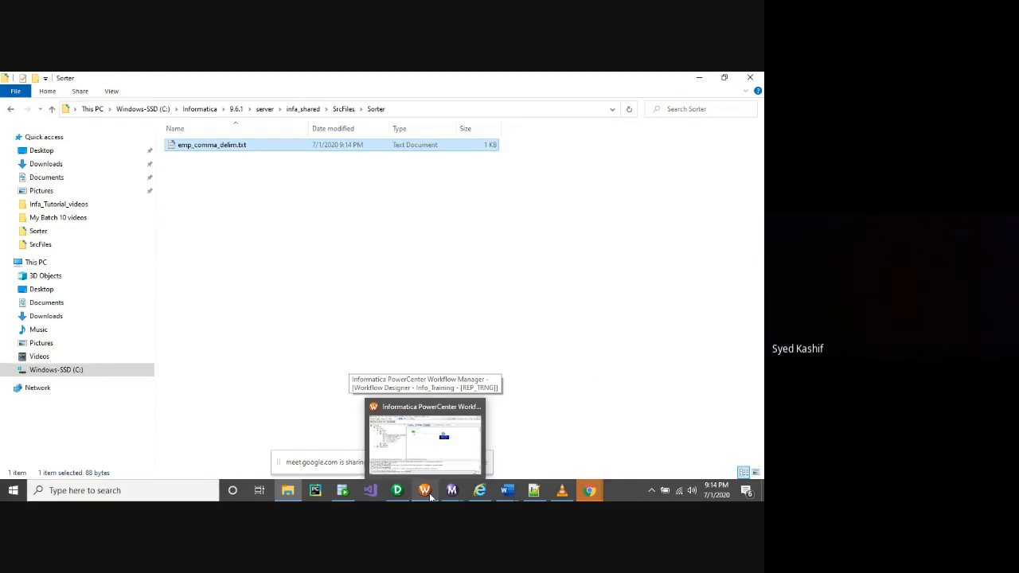
Rerun wf_FF_ORA_EMP_ASC_DESC_SAL and open the enlarged session log for the s_m_FF_ORA_EMP_ASC_DESC_SAL run
{"action": "left_click", "coordinate": [430, 495]}
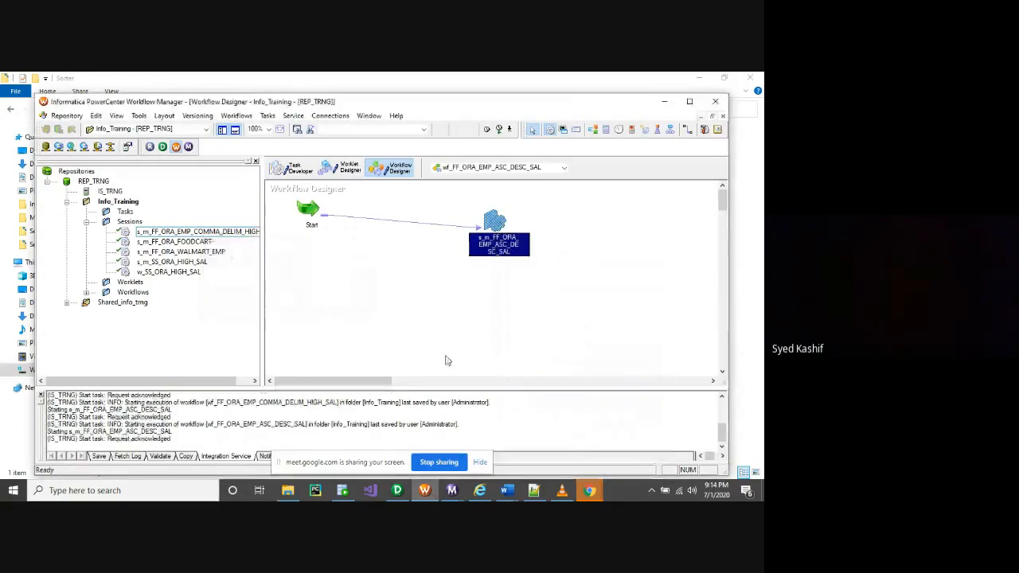
{"action": "mouse_move", "coordinate": [451, 491]}
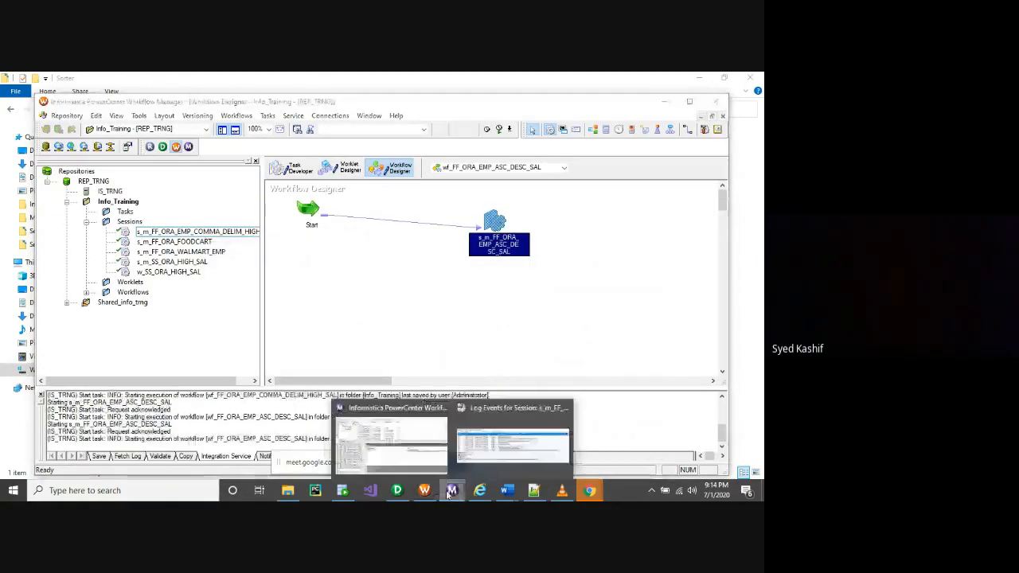
{"action": "left_click", "coordinate": [500, 431]}
{"action": "left_click", "coordinate": [705, 163]}
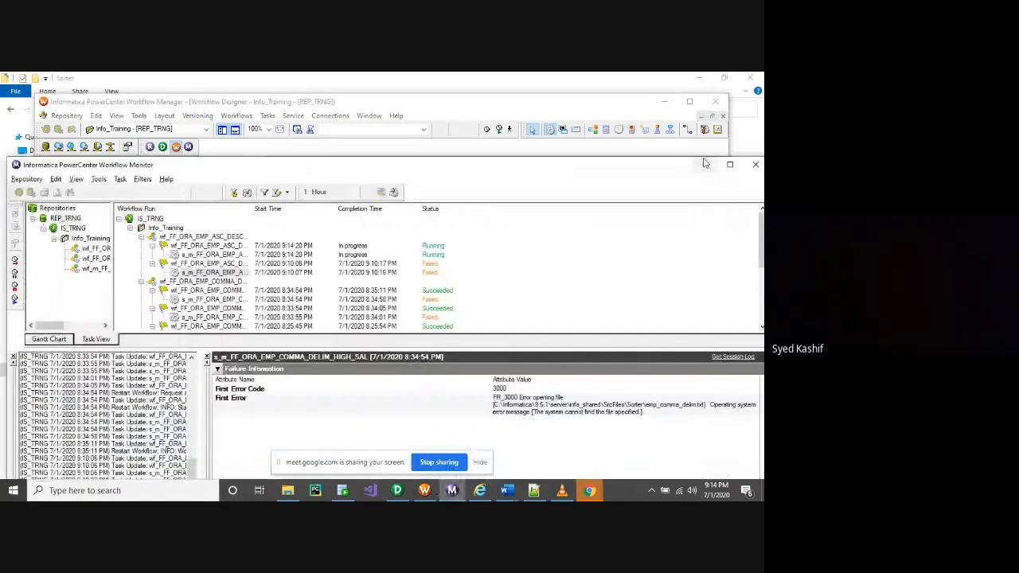
{"action": "left_click", "coordinate": [730, 165]}
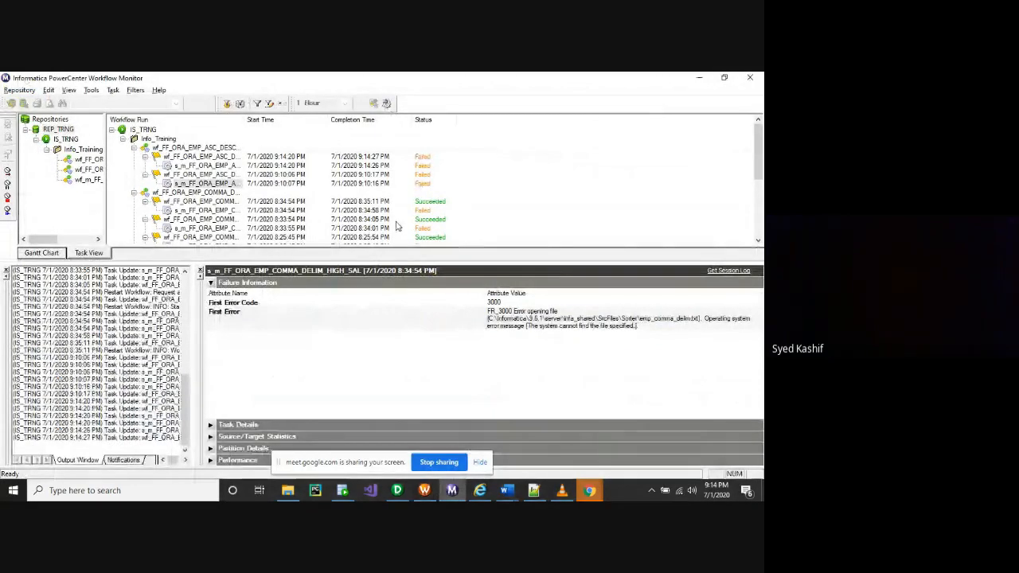
{"action": "right_click", "coordinate": [209, 166]}
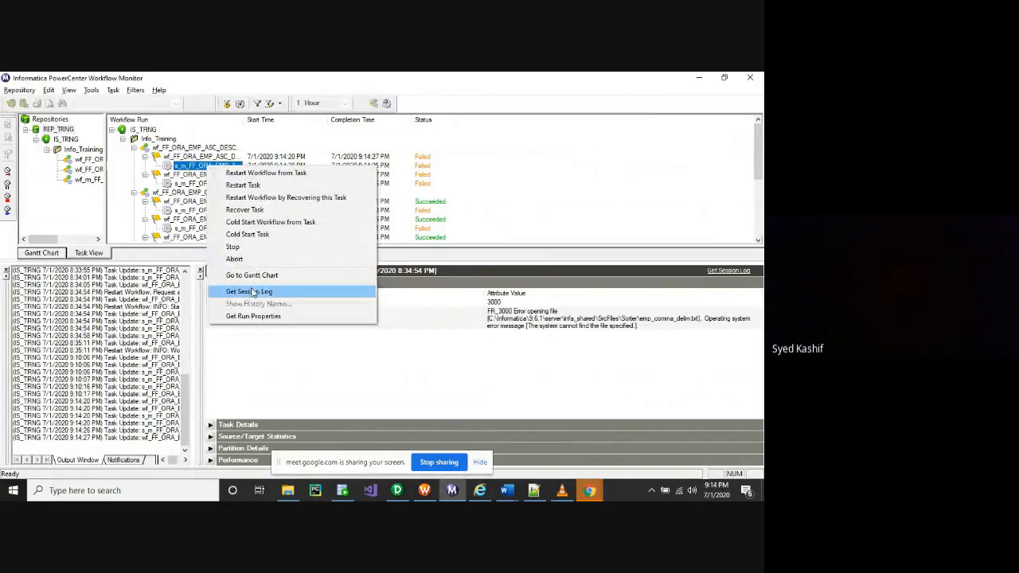
{"action": "left_click", "coordinate": [254, 294]}
{"action": "left_click", "coordinate": [380, 107]}
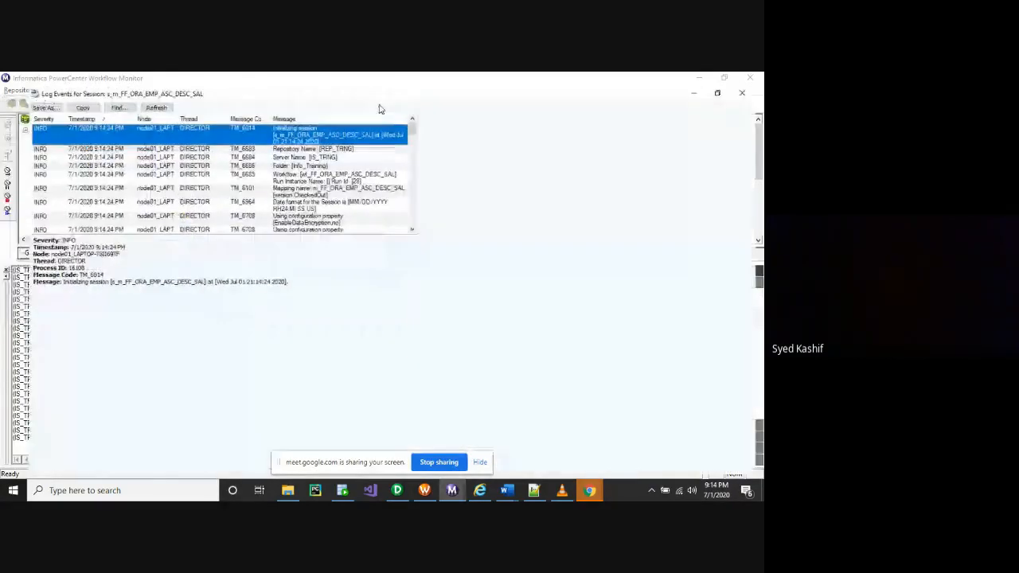
Sort the log by severity and inspect the FR_3000 and initialization-failed errors
{"action": "left_click", "coordinate": [14, 104]}
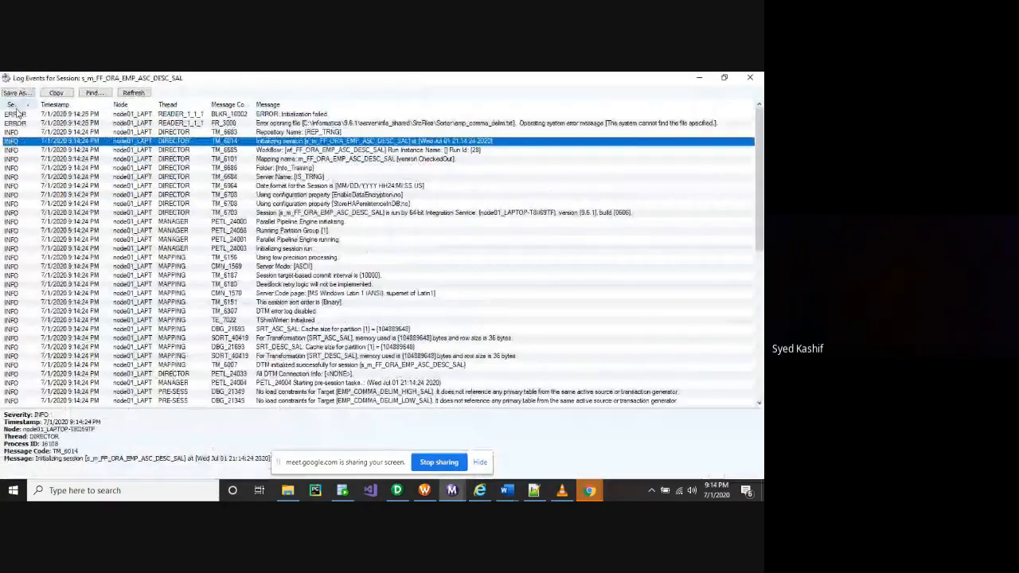
{"action": "left_click", "coordinate": [601, 124]}
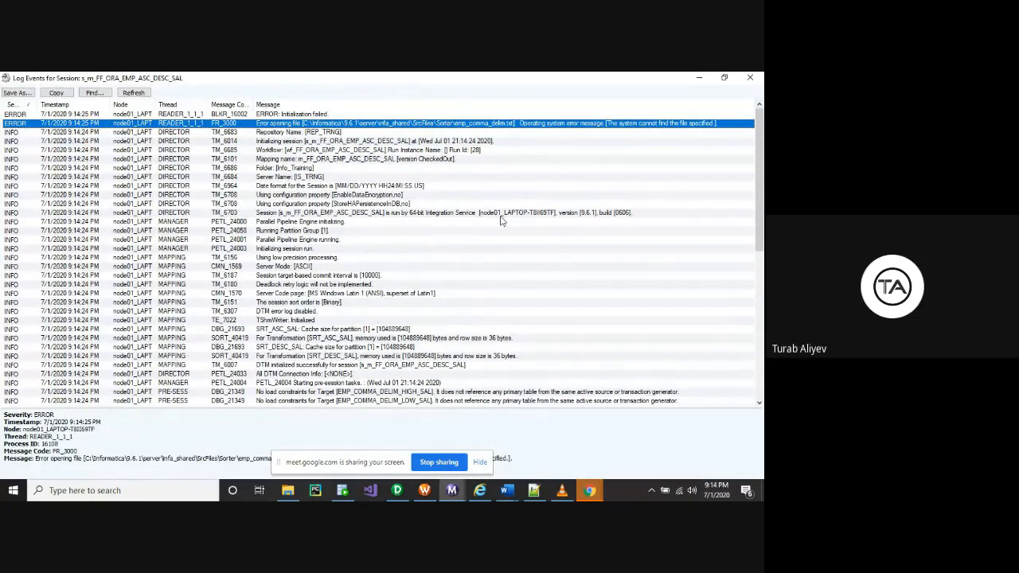
{"action": "left_click", "coordinate": [355, 117]}
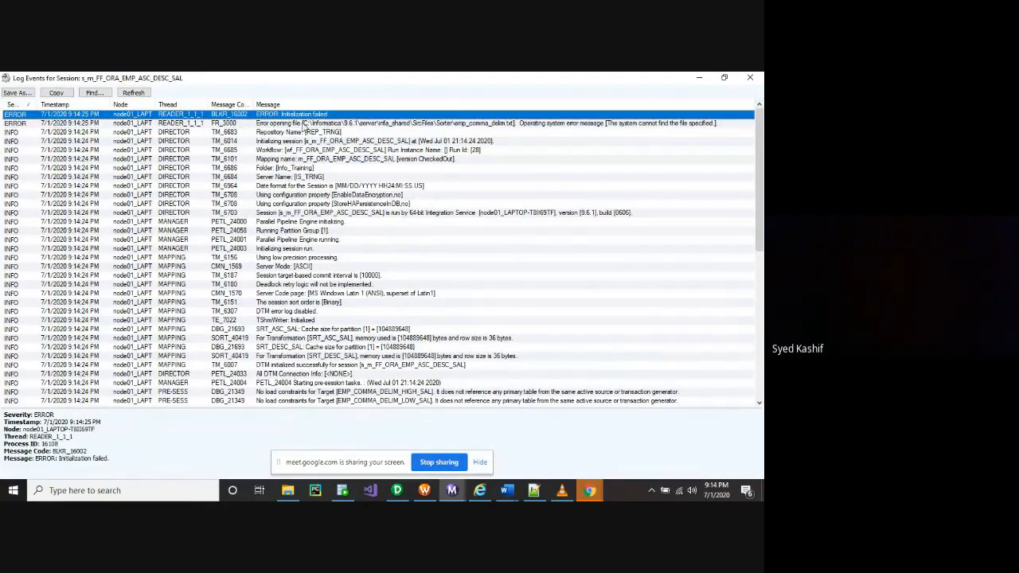
{"action": "left_click", "coordinate": [302, 123]}
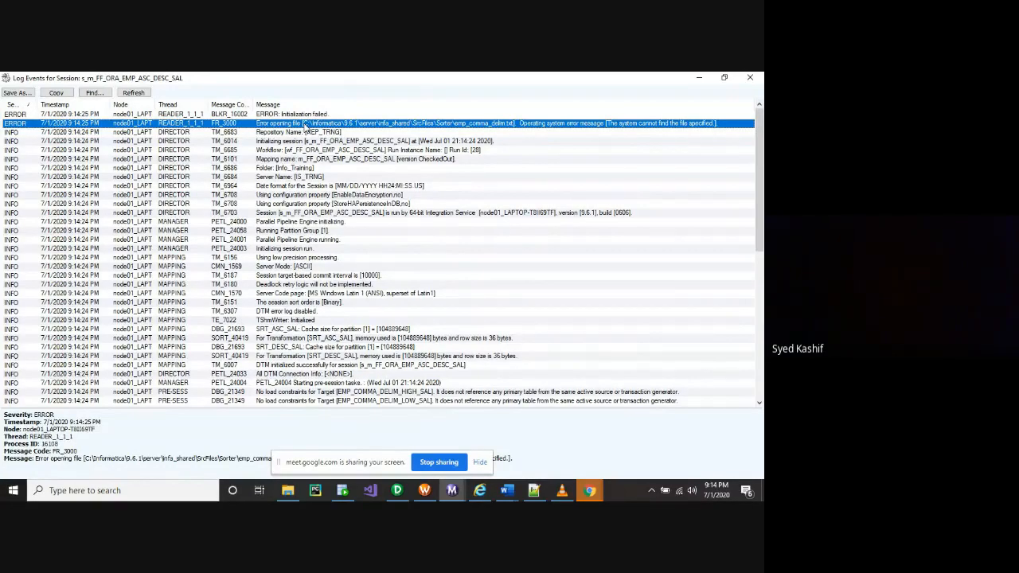
Scroll through the log and select the SrcFiles\Sorter\emp_comma_delim.txt path in the error details
{"action": "scroll", "coordinate": [321, 310], "scroll_direction": "down", "scroll_amount": 3}
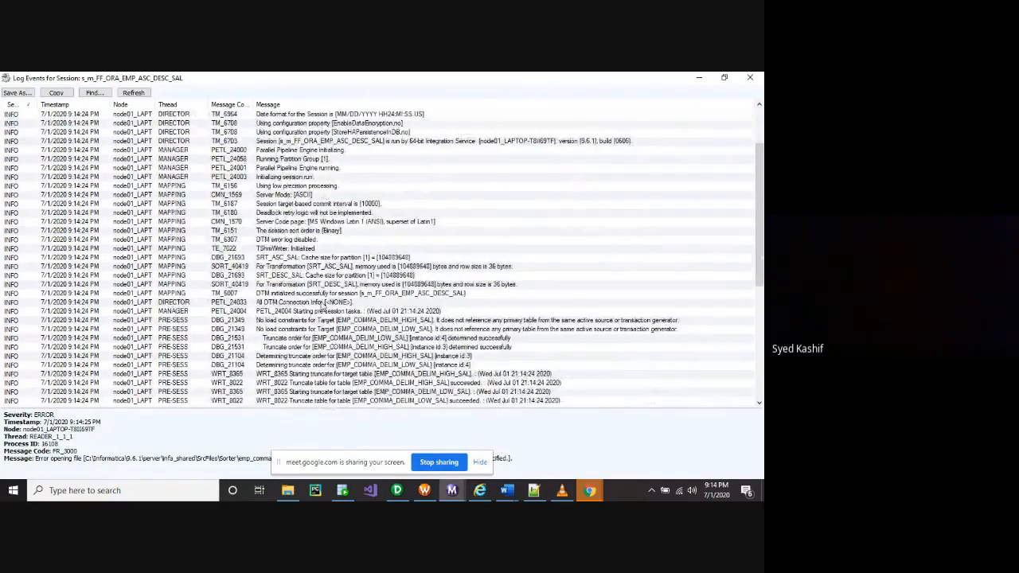
{"action": "scroll", "coordinate": [322, 308], "scroll_direction": "down", "scroll_amount": 4}
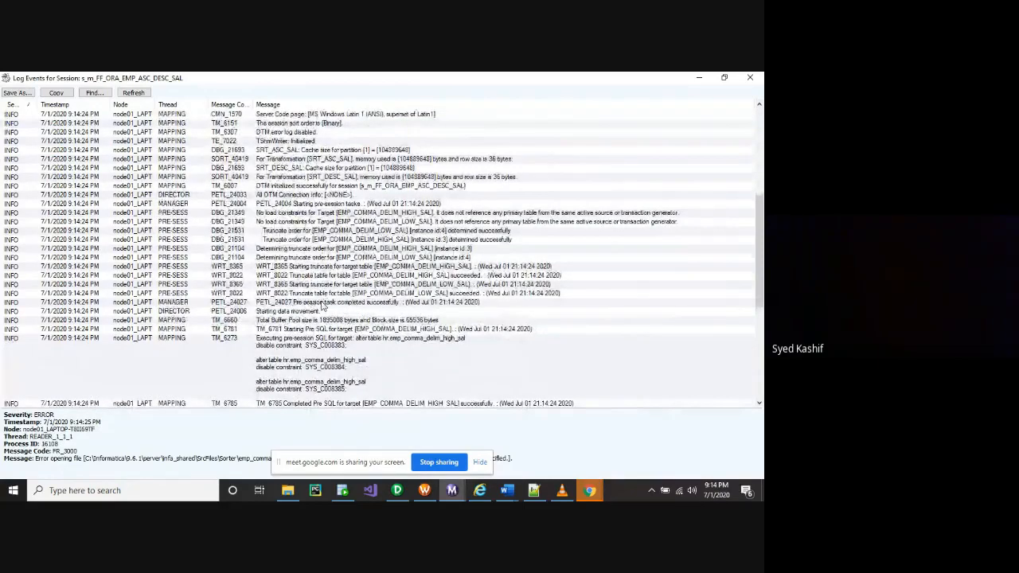
{"action": "scroll", "coordinate": [324, 306], "scroll_direction": "up", "scroll_amount": 2}
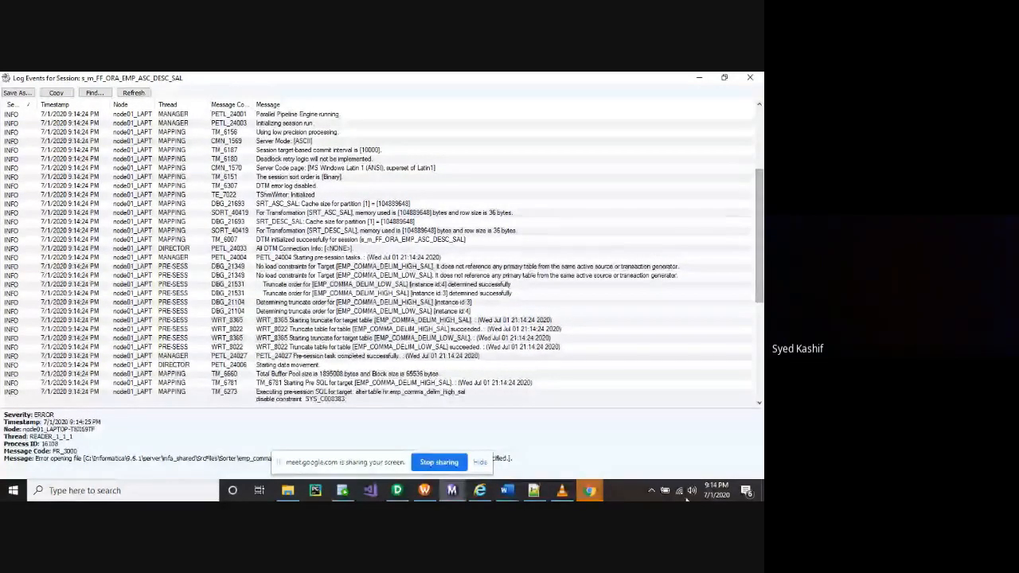
{"action": "scroll", "coordinate": [752, 331], "scroll_direction": "down", "scroll_amount": 6}
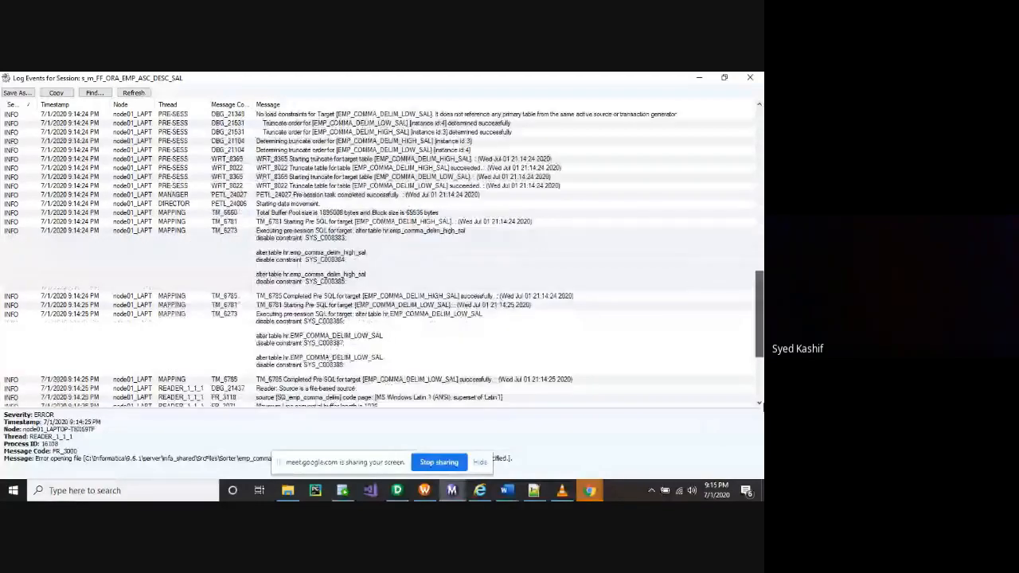
{"action": "left_click_drag", "start_coordinate": [763, 407], "coordinate": [758, 440]}
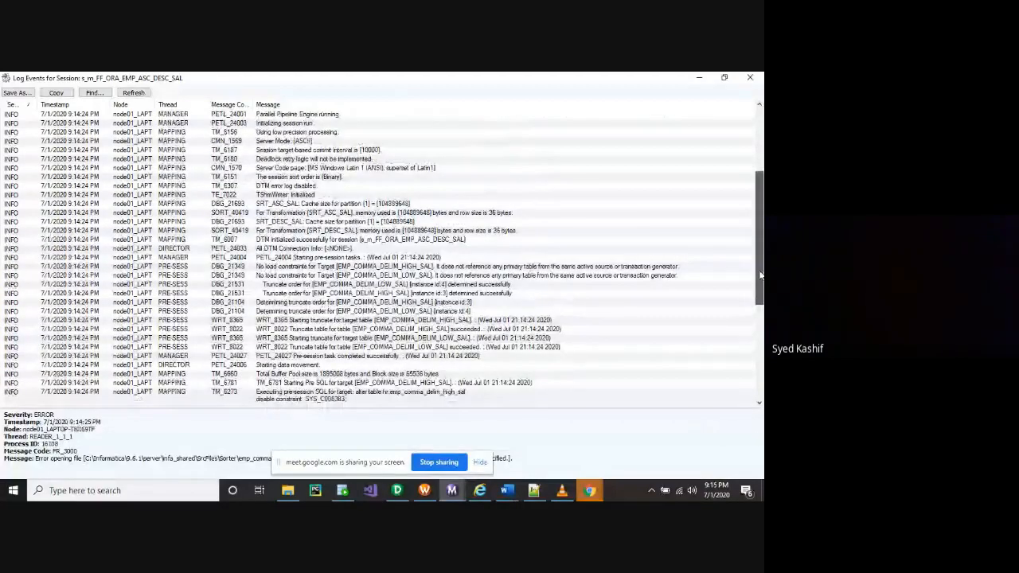
{"action": "left_click_drag", "start_coordinate": [760, 275], "coordinate": [762, 414]}
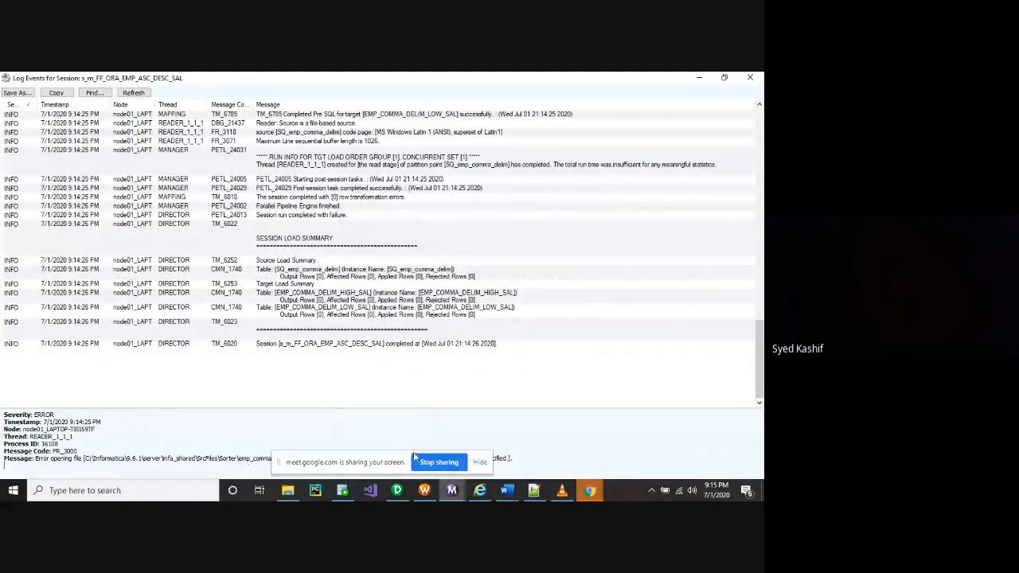
{"action": "left_click_drag", "start_coordinate": [393, 460], "coordinate": [605, 379]}
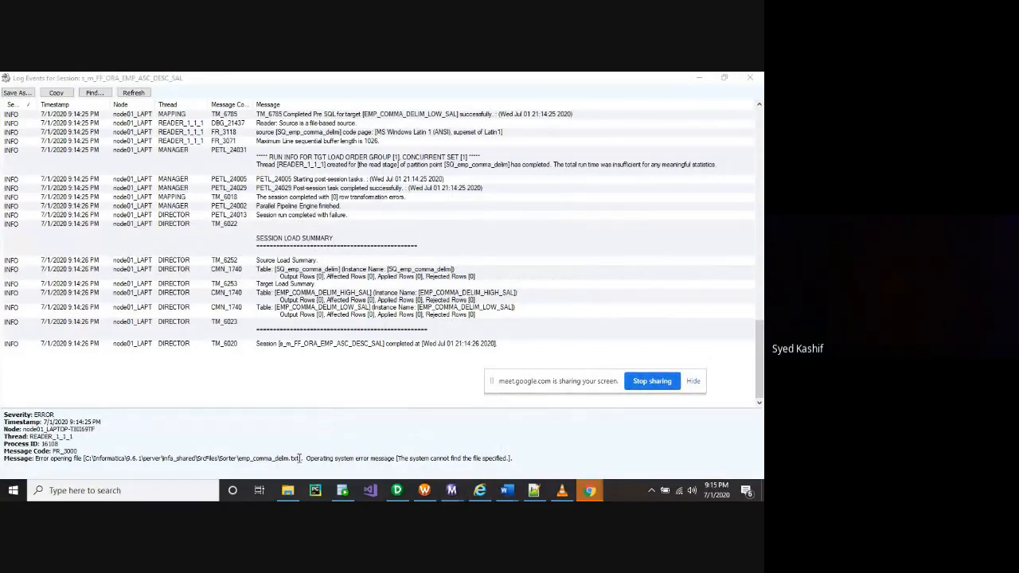
{"action": "left_click", "coordinate": [246, 456]}
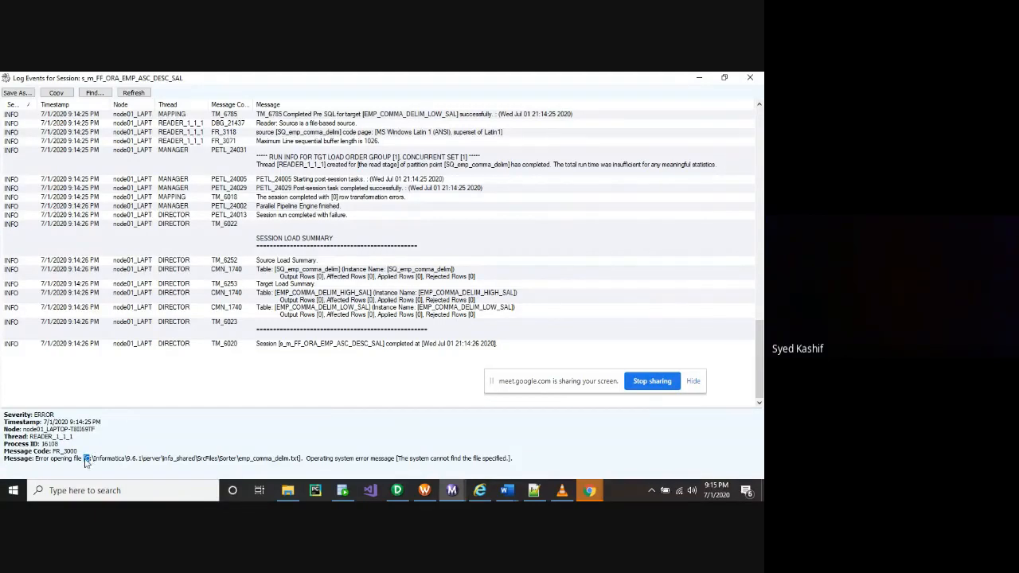
{"action": "left_click_drag", "start_coordinate": [87, 460], "coordinate": [302, 459]}
{"action": "key", "text": "ctrl+c"}
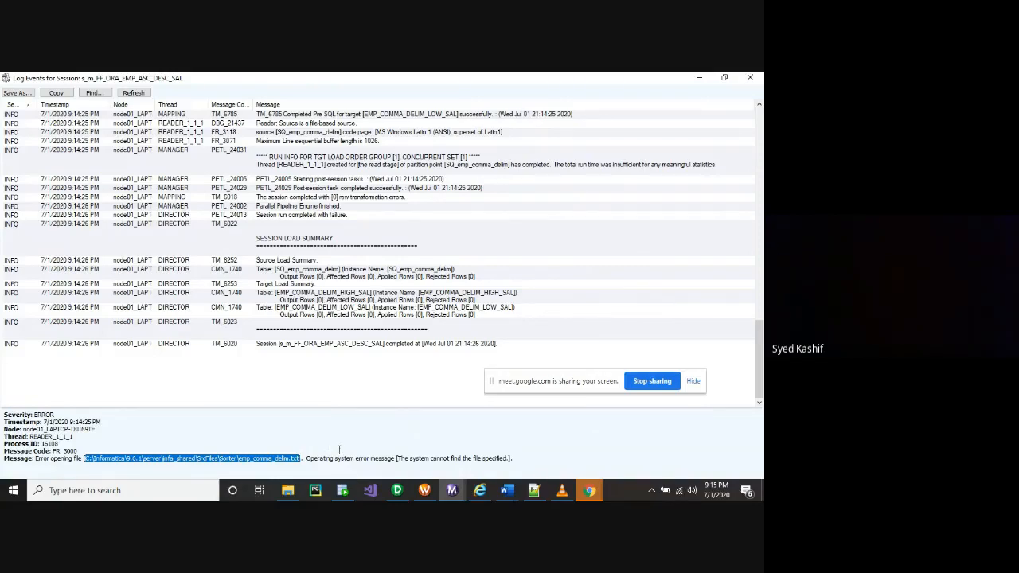
{"action": "mouse_move", "coordinate": [455, 495]}
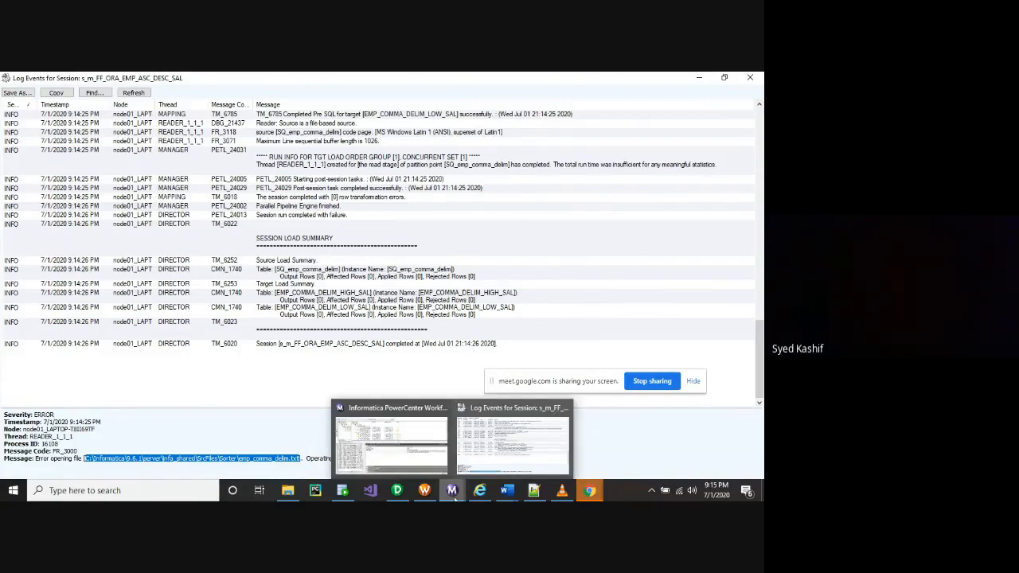
{"action": "left_click", "coordinate": [67, 490]}
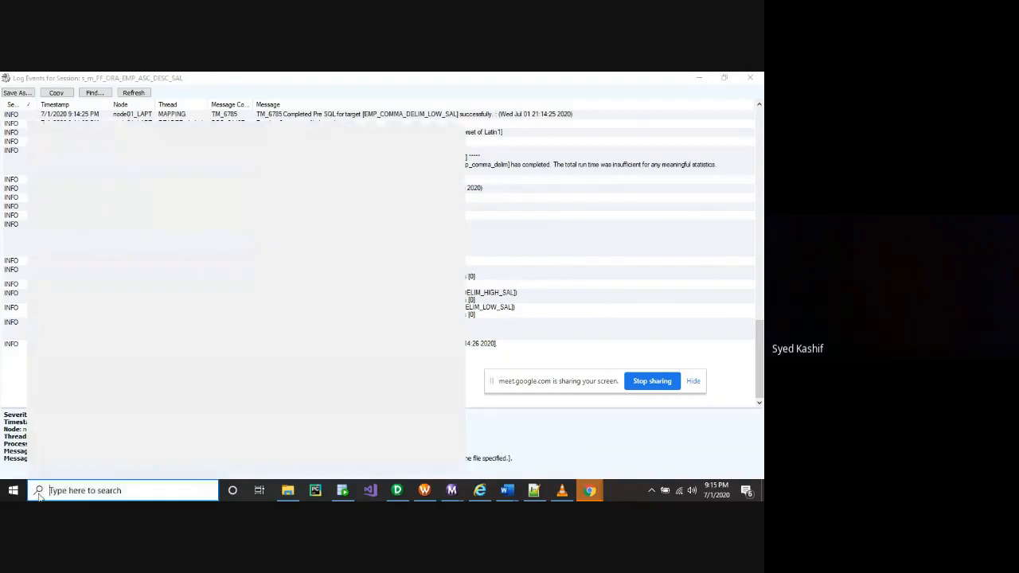
{"action": "key", "text": "ctrl+v"}
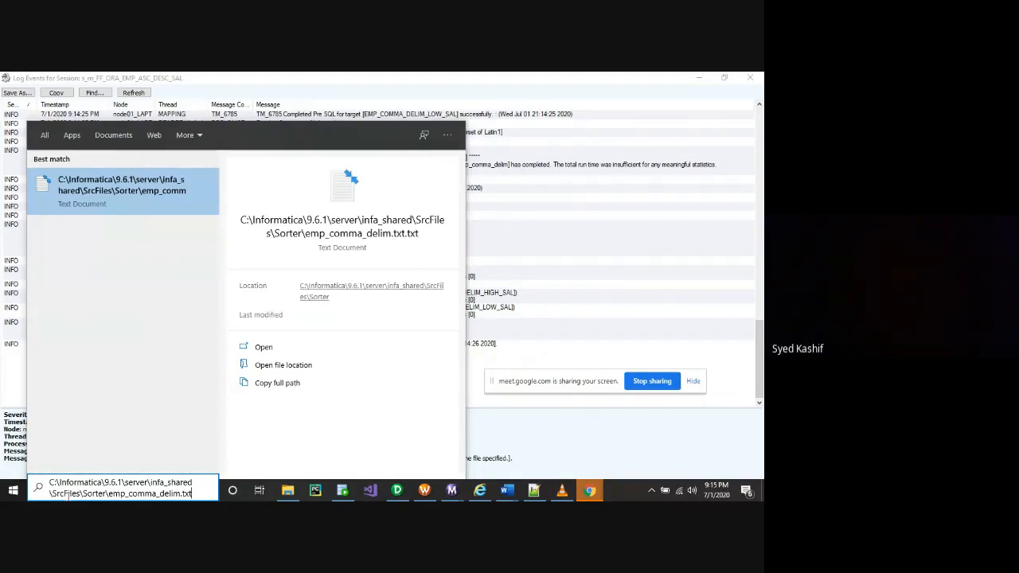
{"action": "key", "text": "Return"}
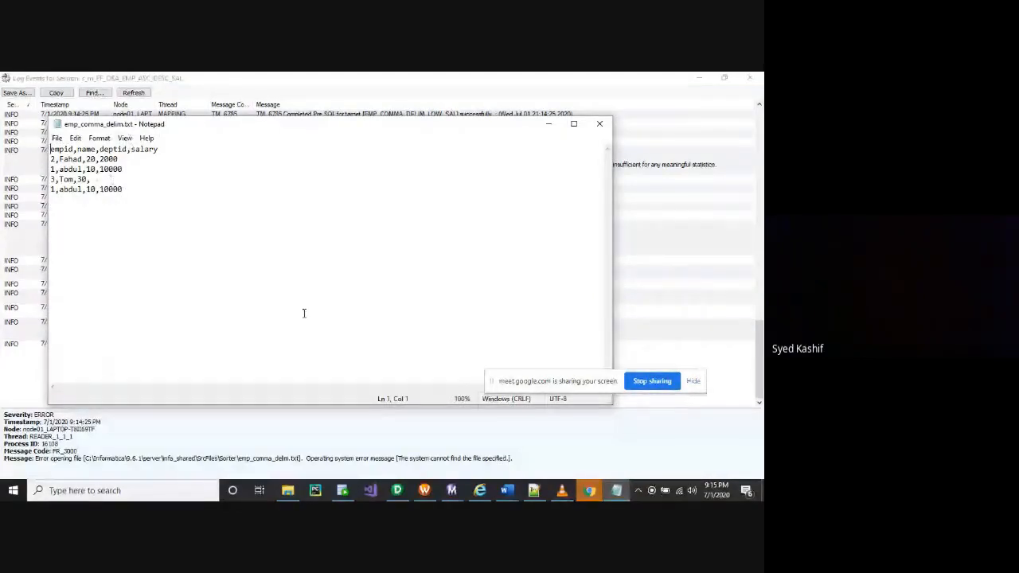
{"action": "left_click", "coordinate": [598, 126]}
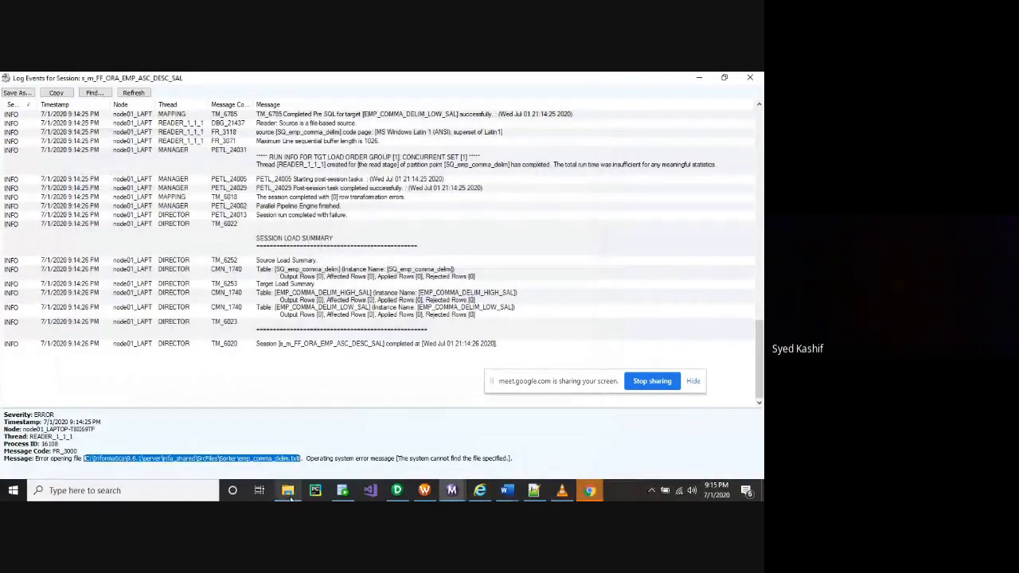
Rename the Sorter source file to emp_comma_delim, removing the extra txt extension
{"action": "mouse_move", "coordinate": [289, 494]}
{"action": "left_click", "coordinate": [257, 433]}
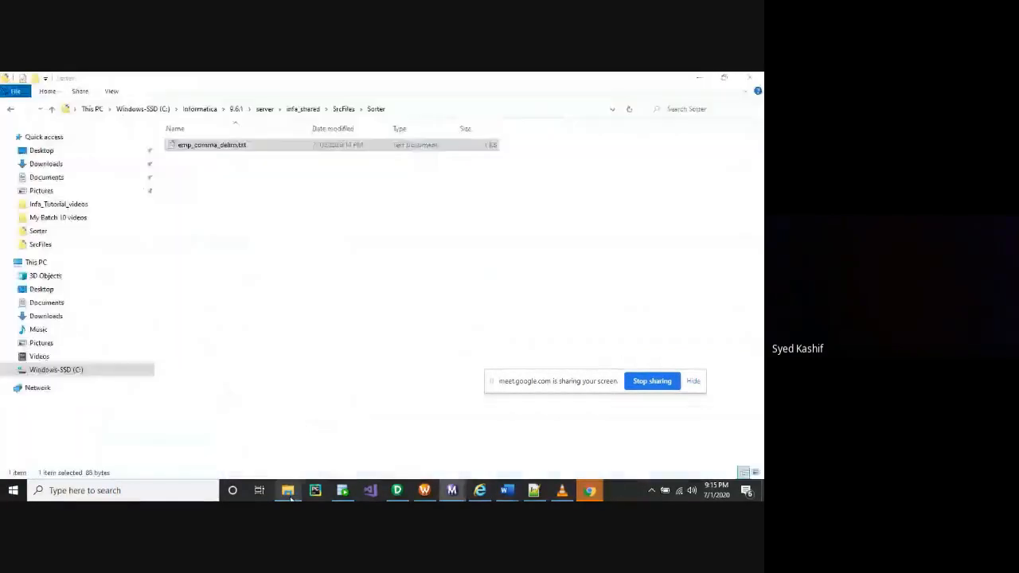
{"action": "right_click", "coordinate": [233, 148]}
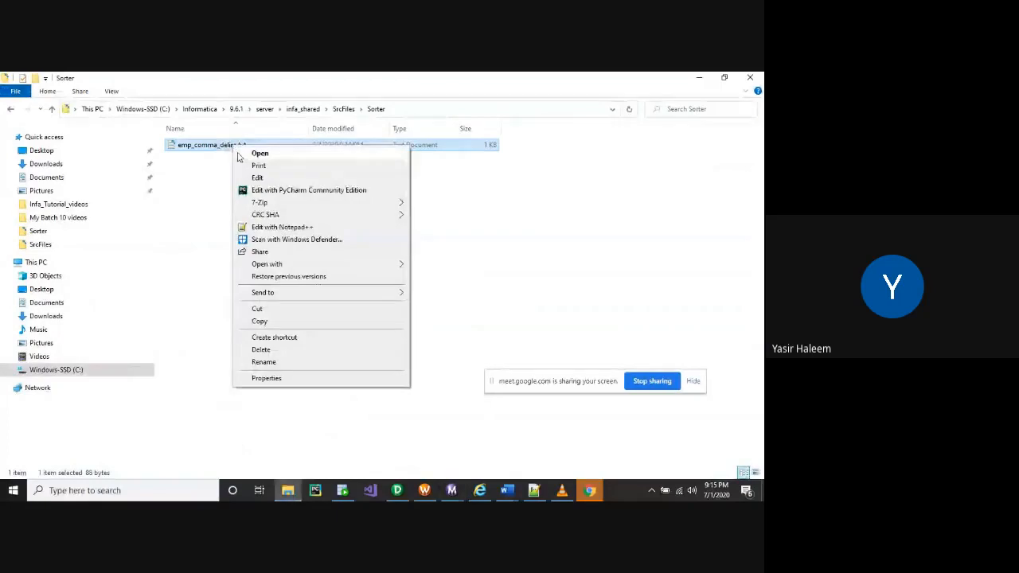
{"action": "left_click", "coordinate": [264, 362]}
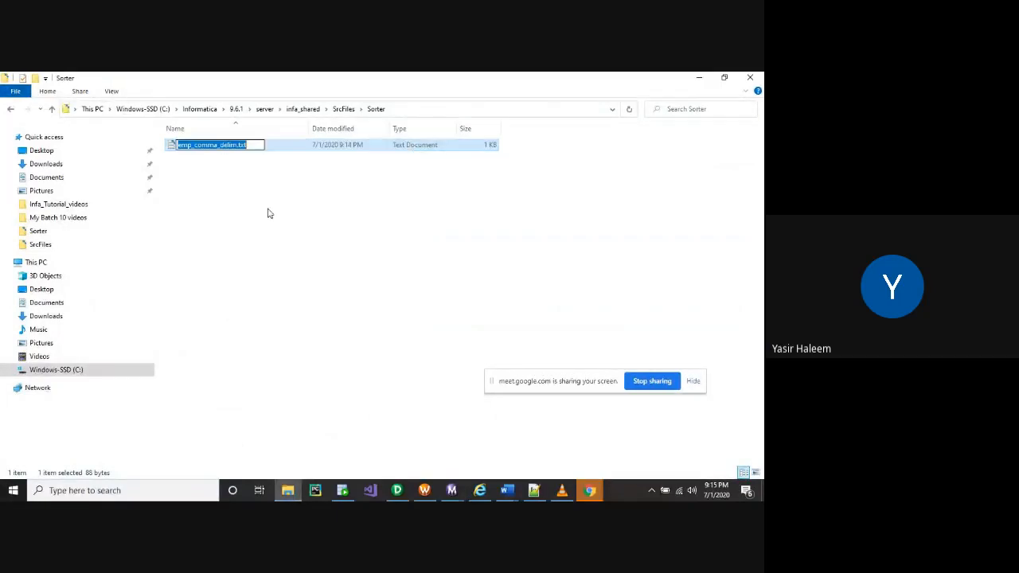
{"action": "left_click", "coordinate": [255, 145]}
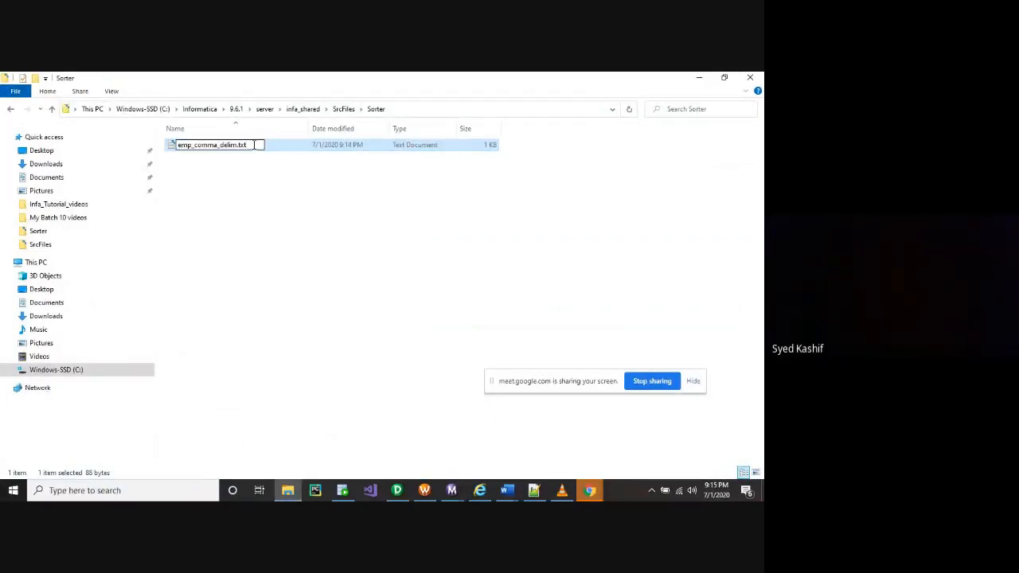
{"action": "key", "text": "BackSpace"}
{"action": "key", "text": "BackSpace"}
{"action": "key", "text": "BackSpace"}
{"action": "key", "text": "Return"}
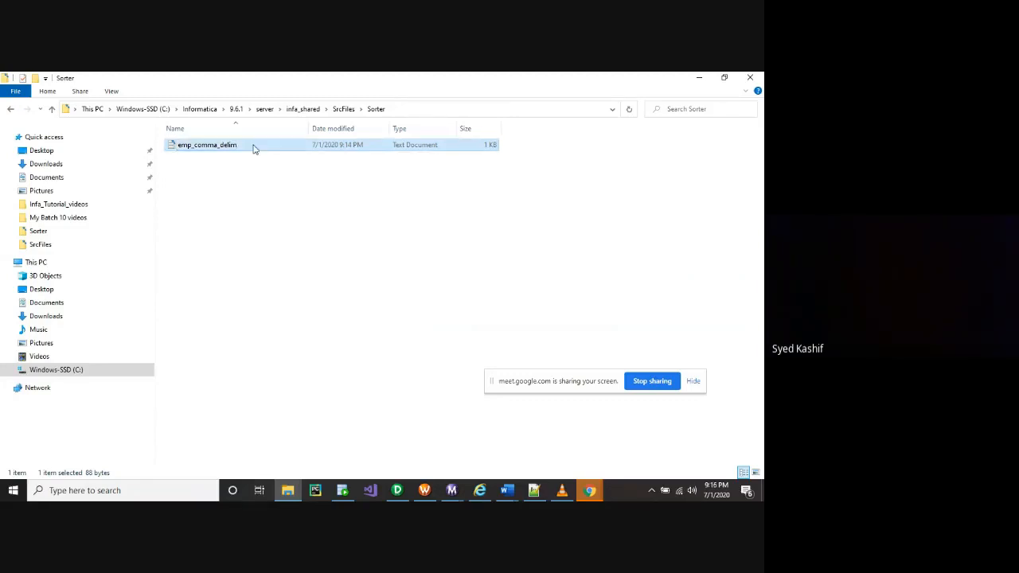
Confirm the renamed file's type in its Properties
{"action": "right_click", "coordinate": [213, 147]}
{"action": "left_click", "coordinate": [248, 377]}
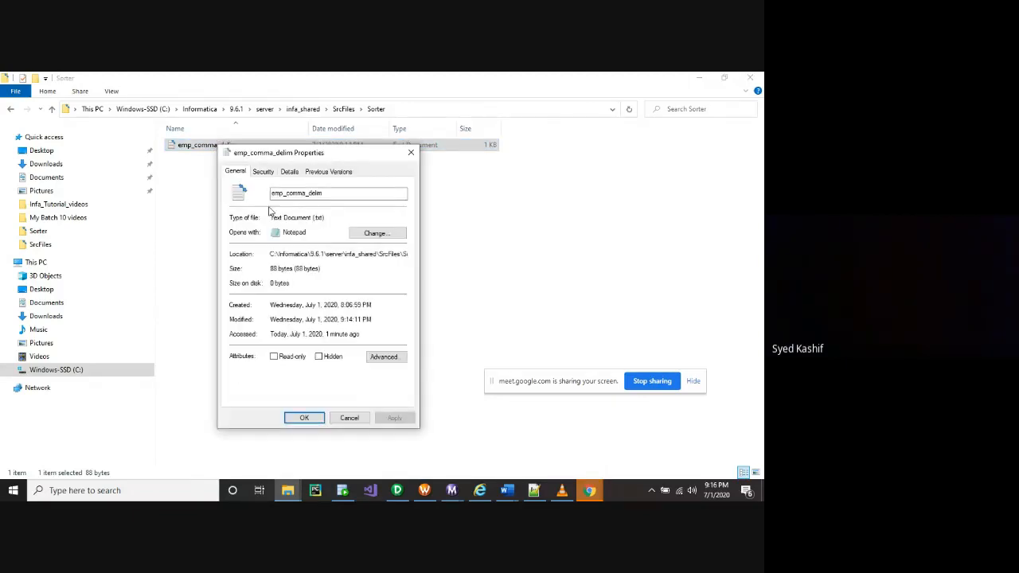
{"action": "left_click", "coordinate": [314, 421]}
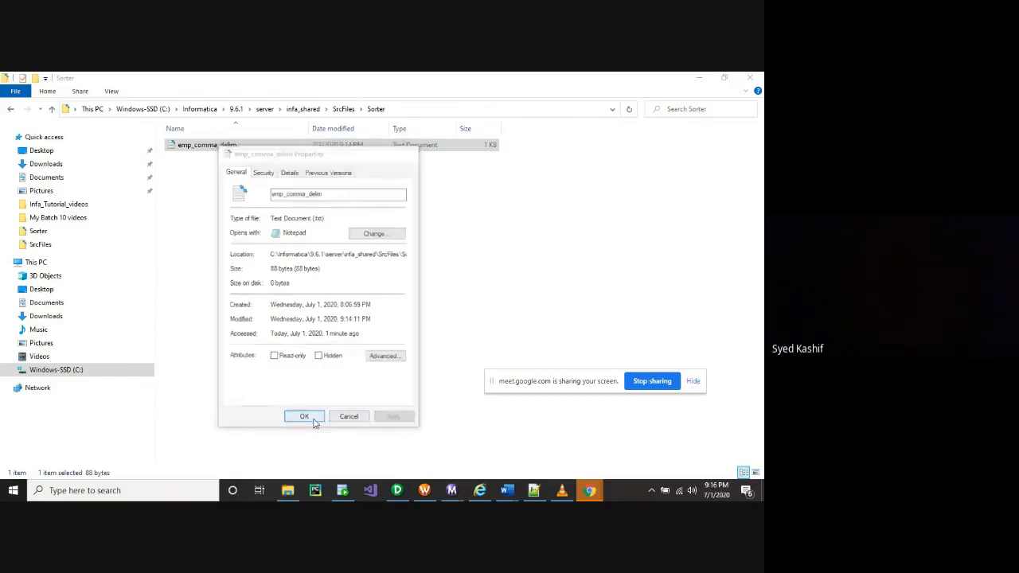
{"action": "left_click", "coordinate": [424, 491]}
Start the s_m_FF_ORA_EMP_ASC_DESC_SAL task again, close the old Log Events window, and show Workflow Monitor
{"action": "right_click", "coordinate": [499, 234]}
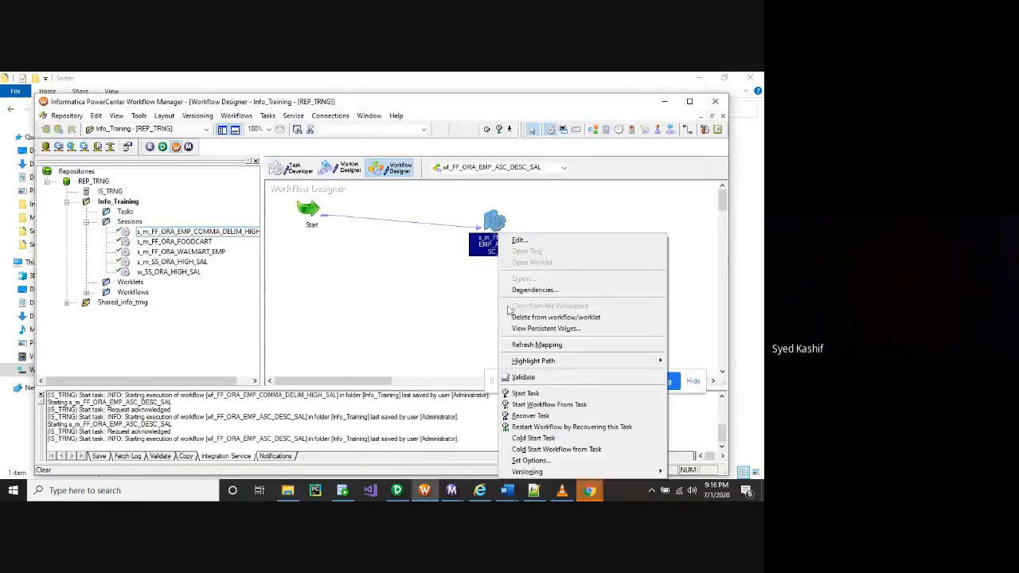
{"action": "left_click", "coordinate": [526, 393]}
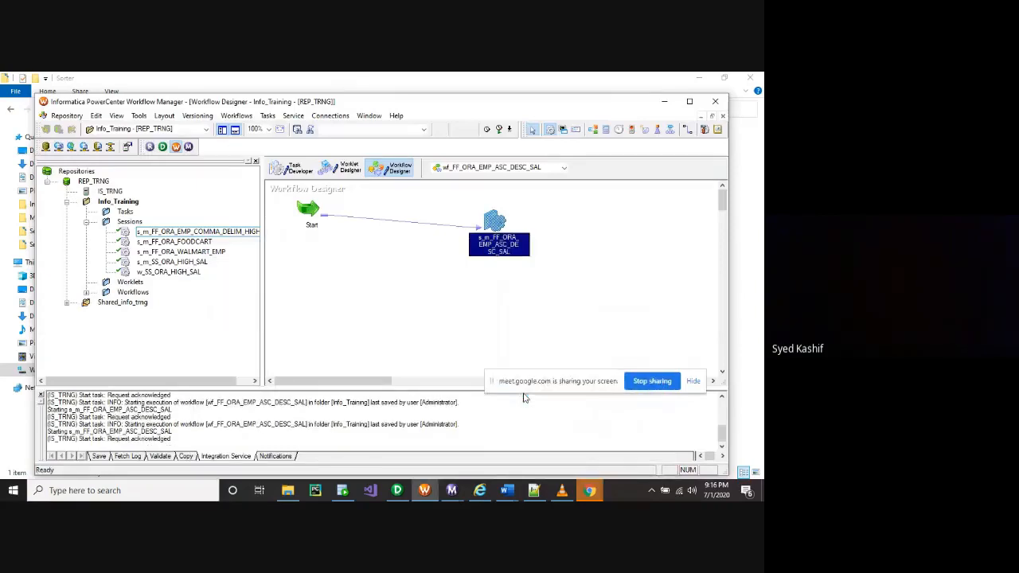
{"action": "left_click", "coordinate": [452, 490]}
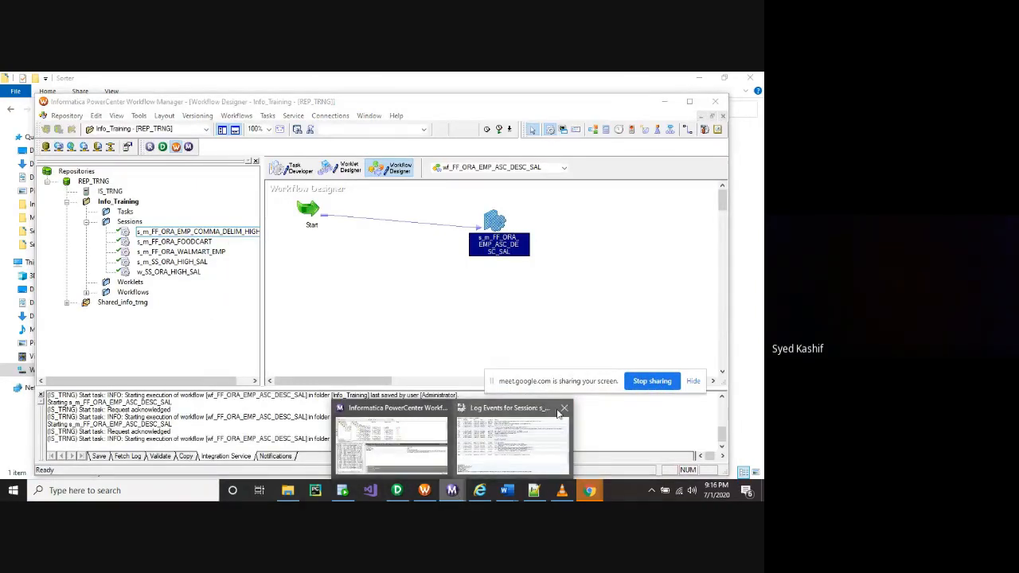
{"action": "left_click", "coordinate": [566, 409]}
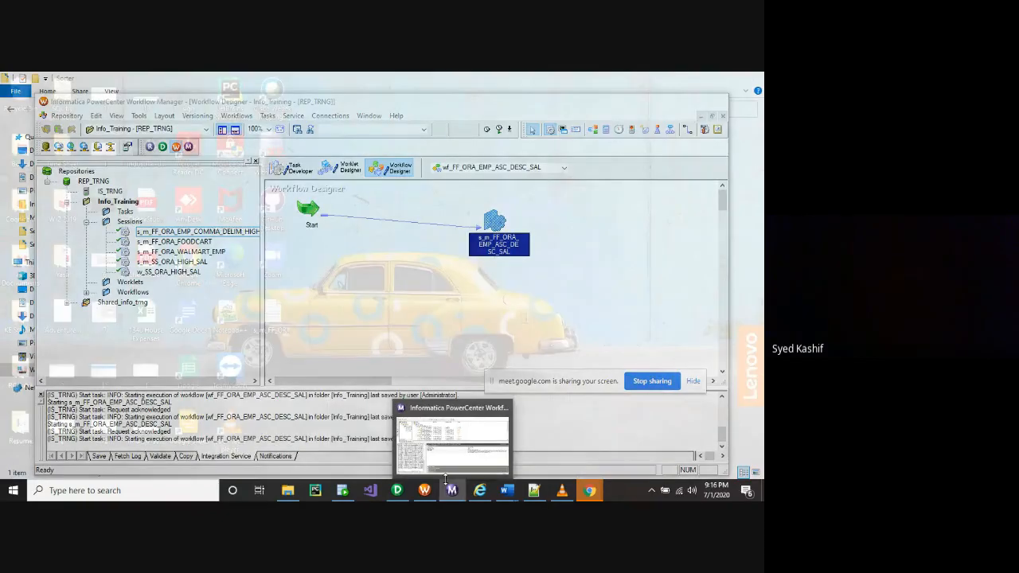
{"action": "left_click", "coordinate": [444, 454]}
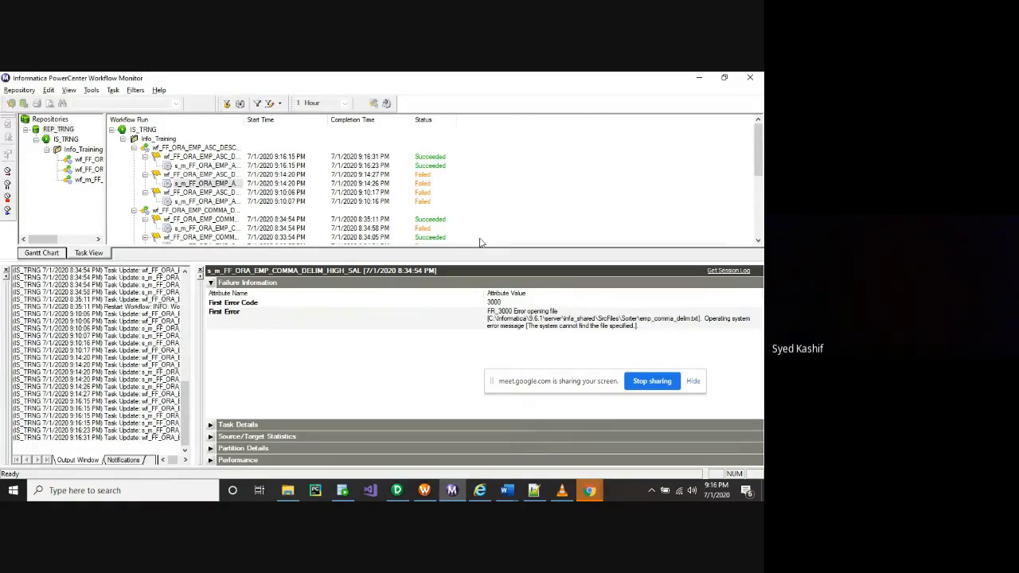
View EMP_COMMA_DELIM_LOW_SAL's data, then refresh EMP_COMMA_DELIM_HIGH_SAL to see salaries 2000, 10000 and null
{"action": "left_click", "coordinate": [343, 490]}
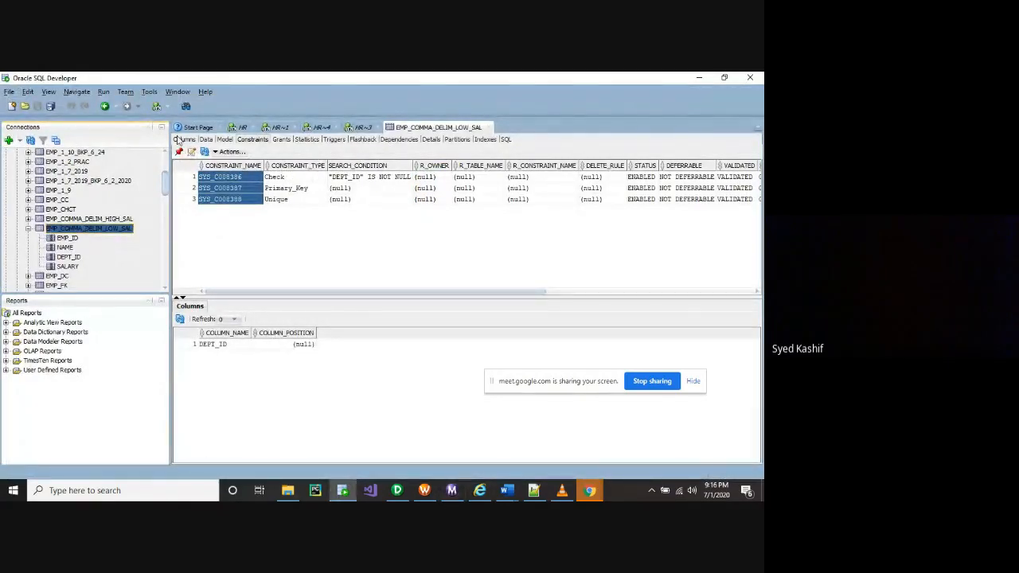
{"action": "left_click", "coordinate": [205, 140]}
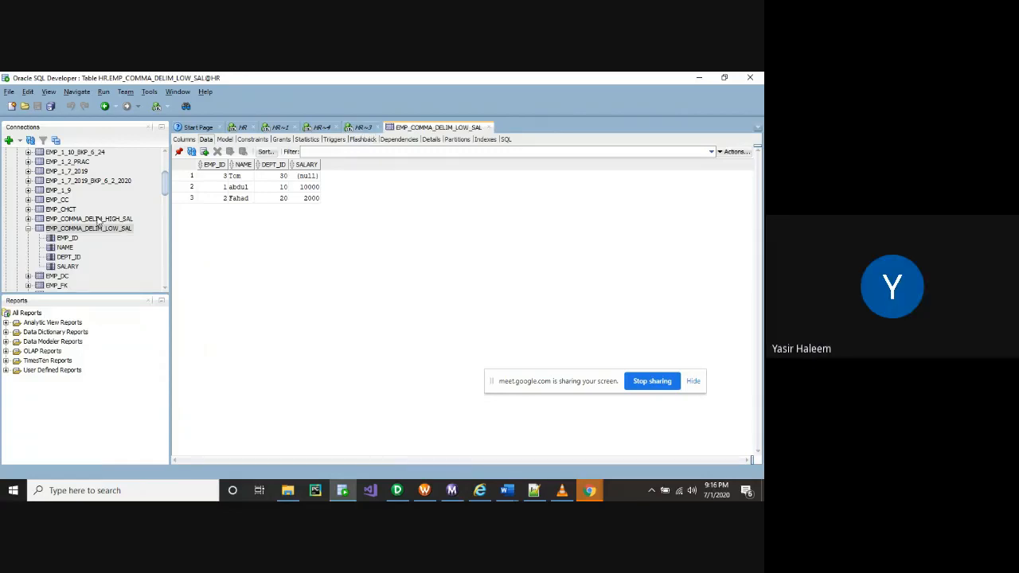
{"action": "left_click", "coordinate": [99, 219]}
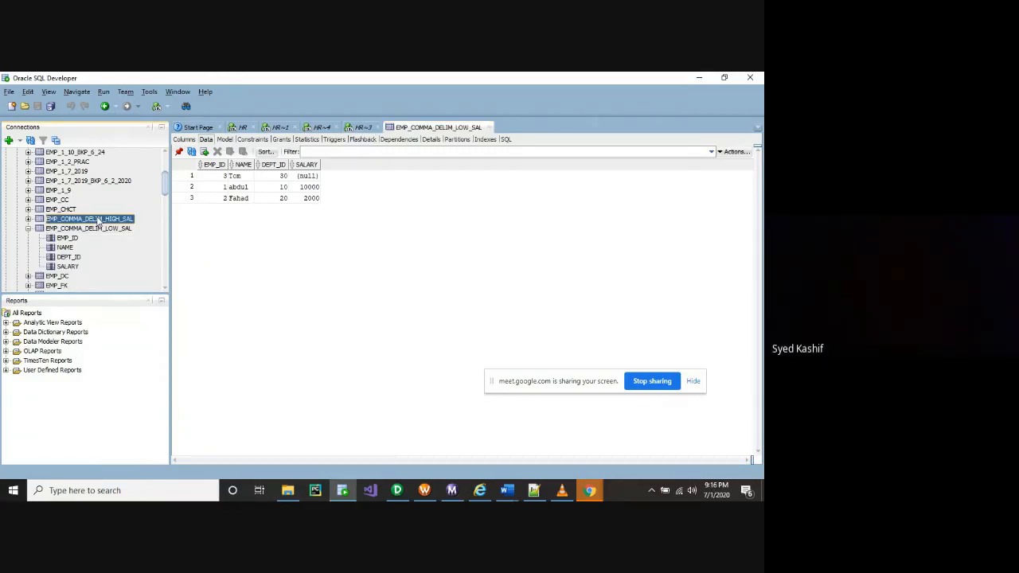
{"action": "left_click", "coordinate": [193, 152]}
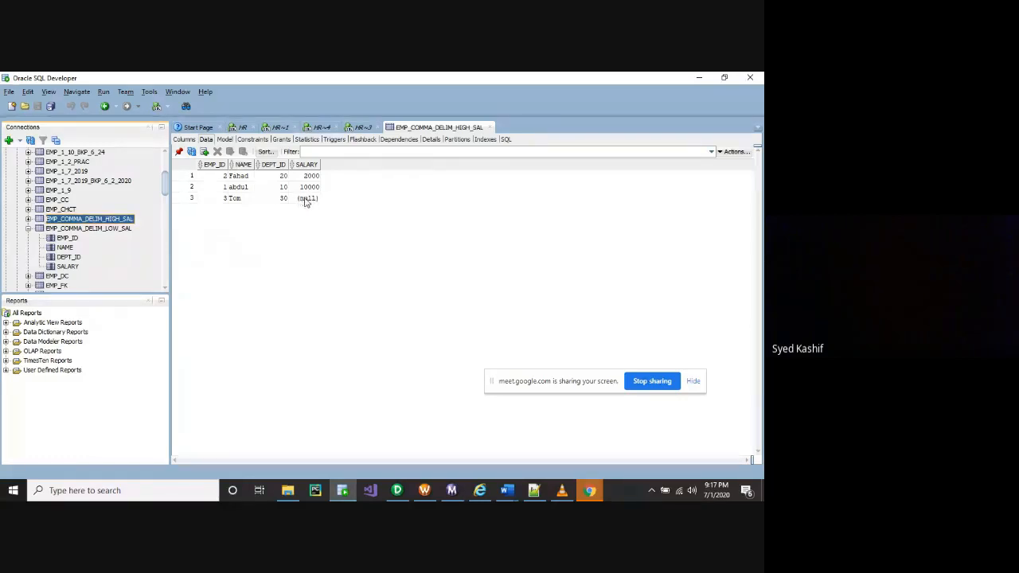
Select the null salary in row 3, then open EMP_COMMA_DELIM_LOW_SAL's data (null, 10000, 2000) and collapse its node
{"action": "left_click", "coordinate": [304, 199]}
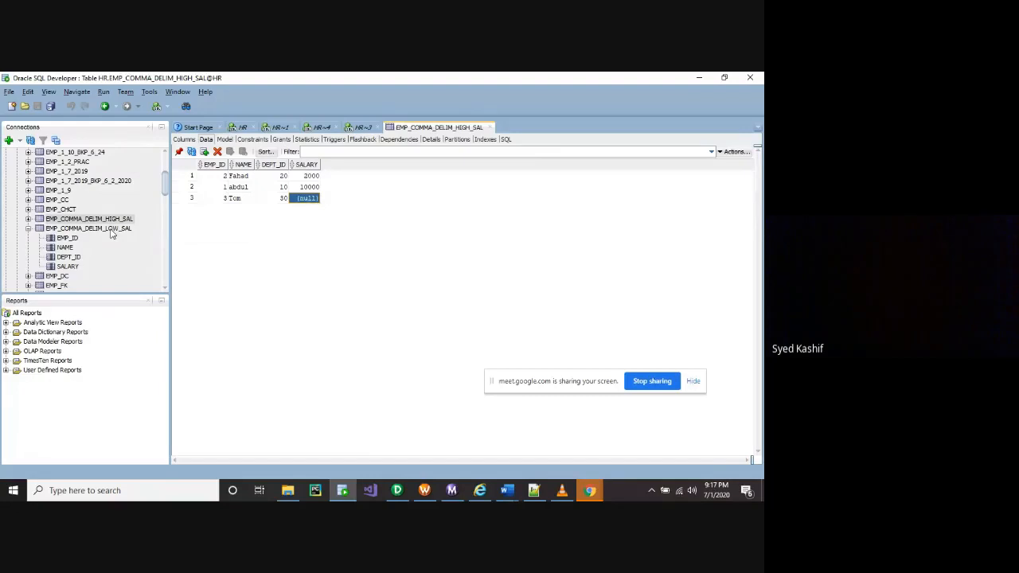
{"action": "left_click", "coordinate": [112, 230]}
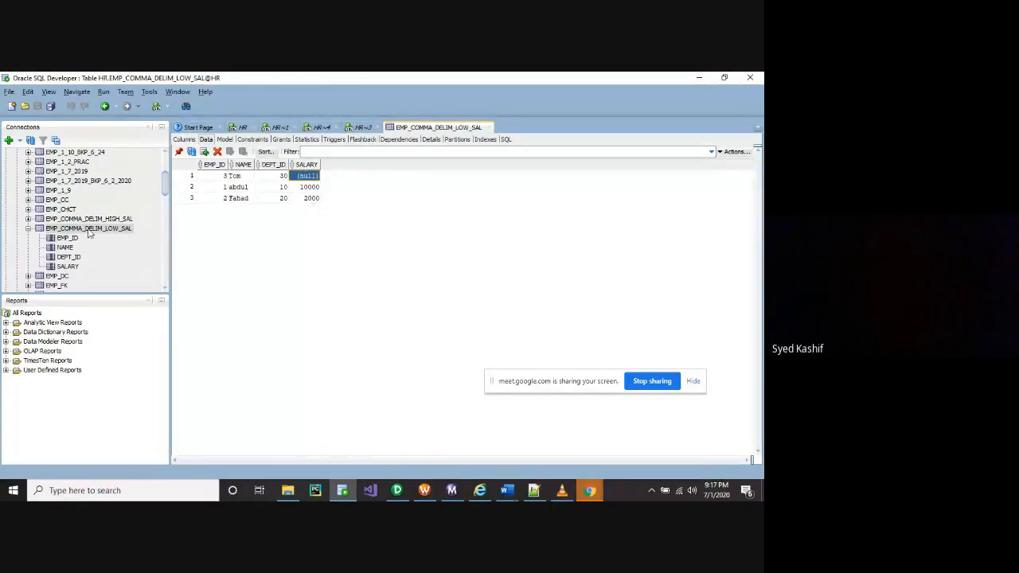
{"action": "left_click", "coordinate": [28, 229]}
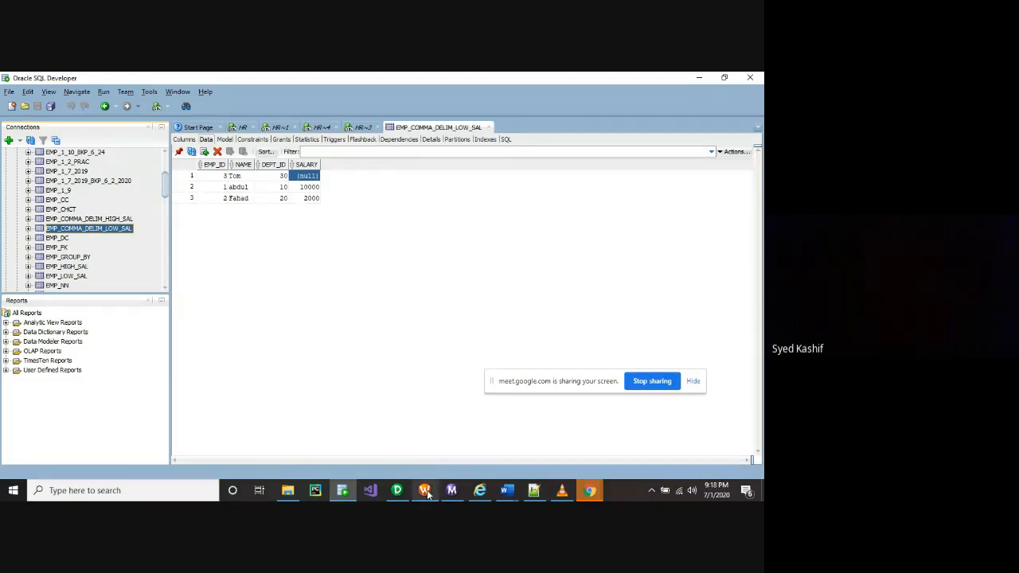
{"action": "mouse_move", "coordinate": [427, 492]}
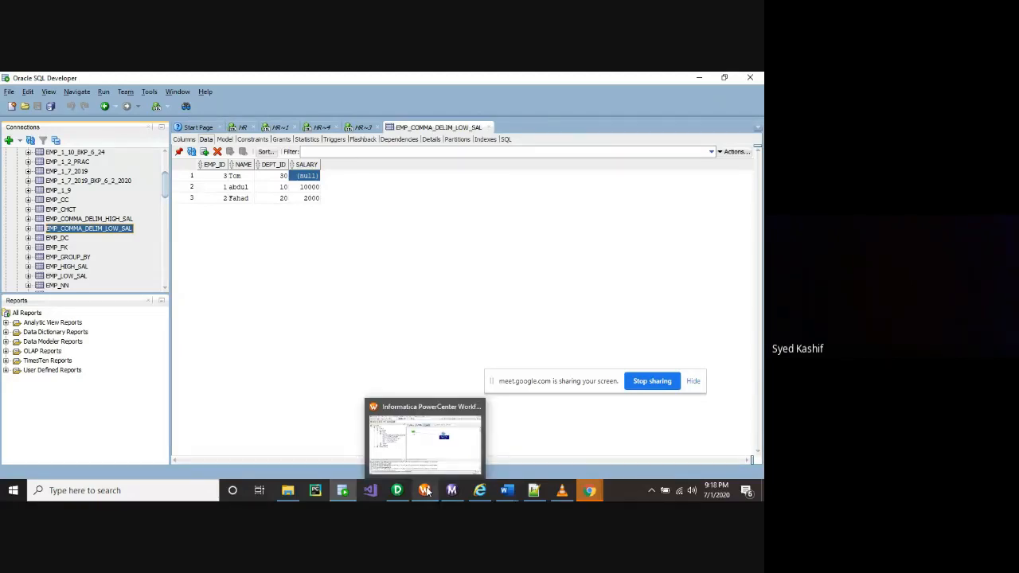
Enable Null Treated Low in the SRT_ASC_SAL sorter's properties and apply it
{"action": "left_click", "coordinate": [426, 491]}
{"action": "double_click", "coordinate": [406, 180]}
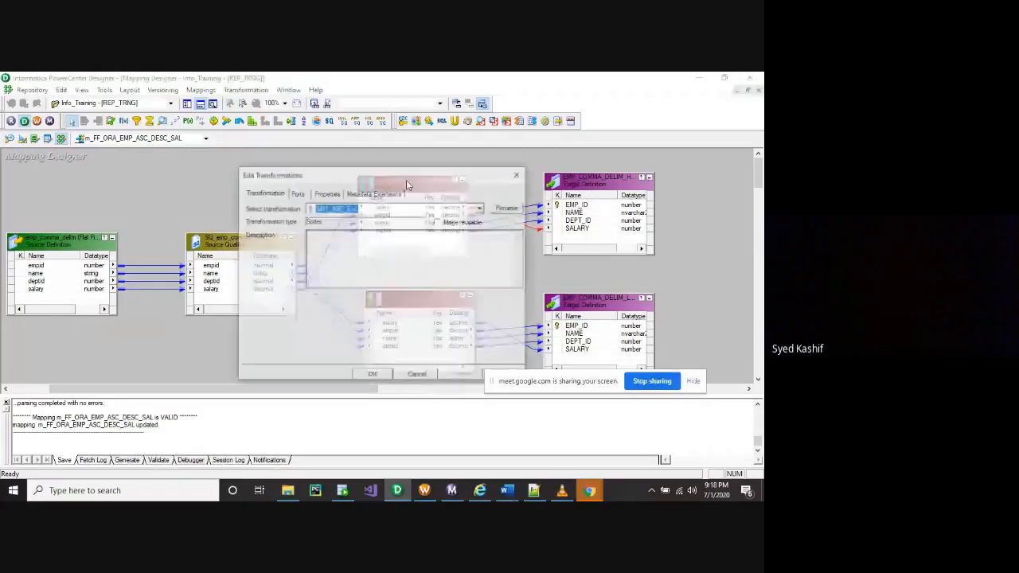
{"action": "left_click", "coordinate": [325, 193]}
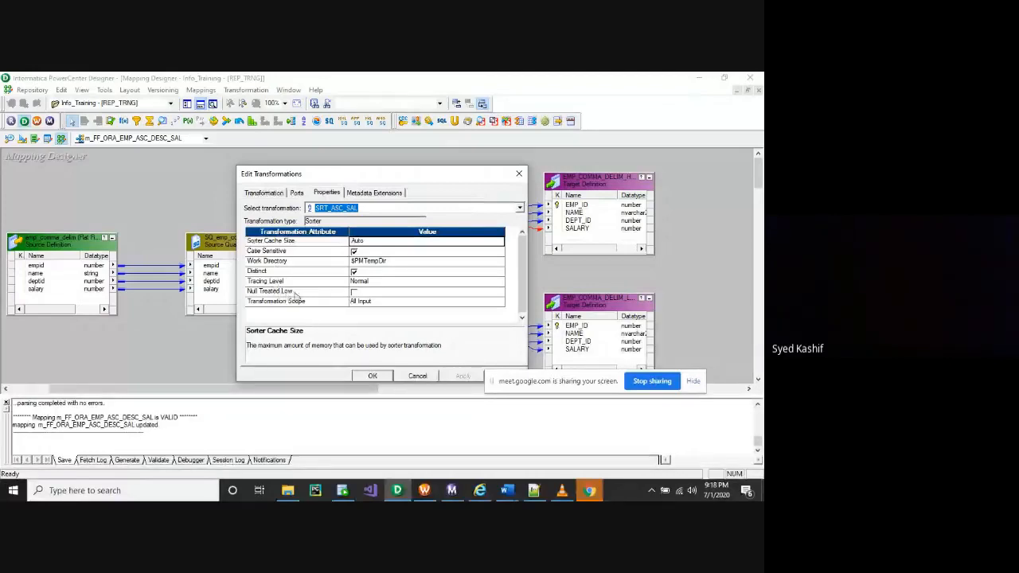
{"action": "left_click", "coordinate": [354, 292]}
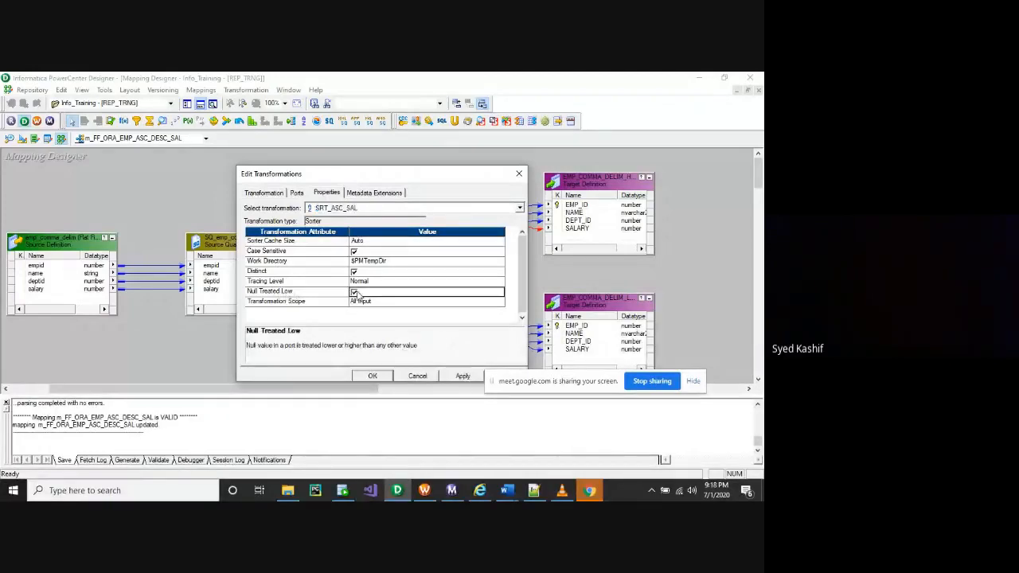
{"action": "left_click", "coordinate": [464, 378]}
{"action": "left_click", "coordinate": [373, 376]}
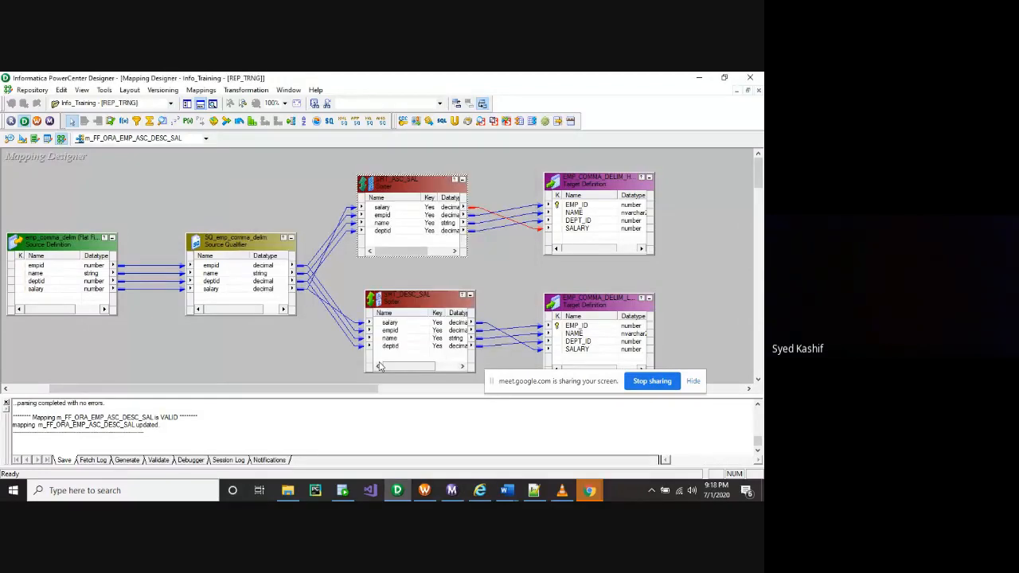
Review the SRT_DESC_SAL sorter settings and close them unchanged
{"action": "double_click", "coordinate": [379, 366]}
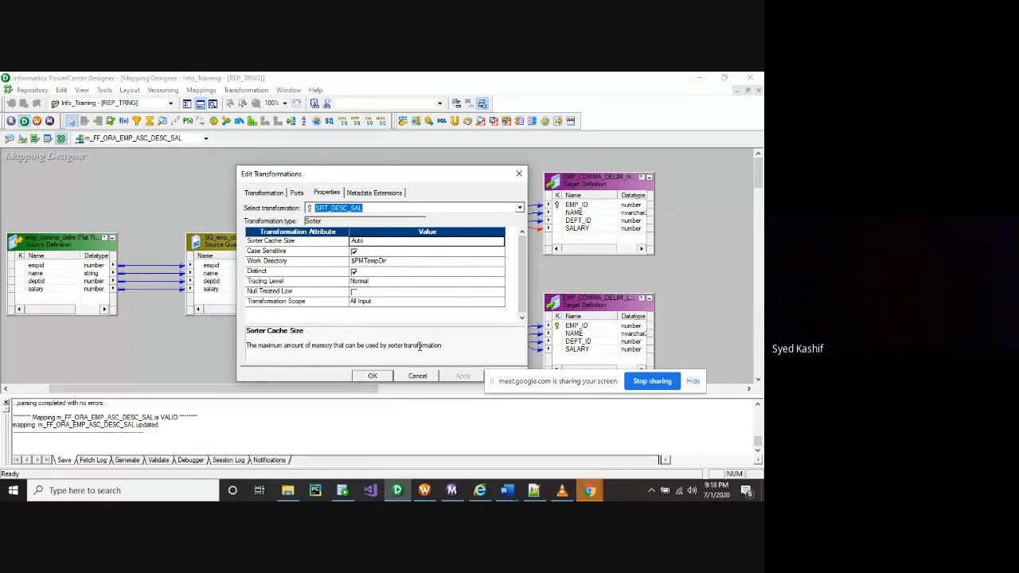
{"action": "left_click", "coordinate": [417, 377]}
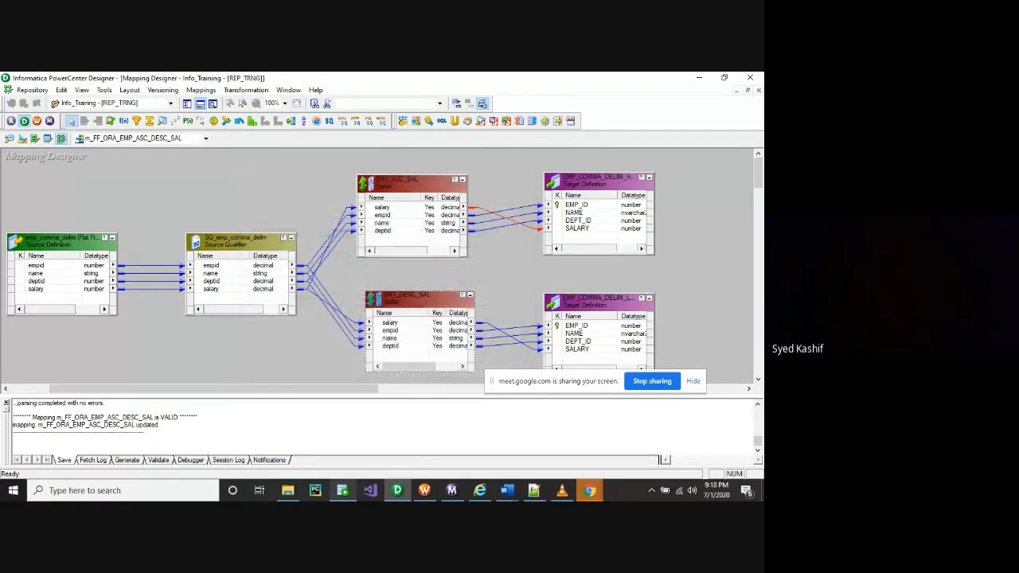
{"action": "mouse_move", "coordinate": [426, 493]}
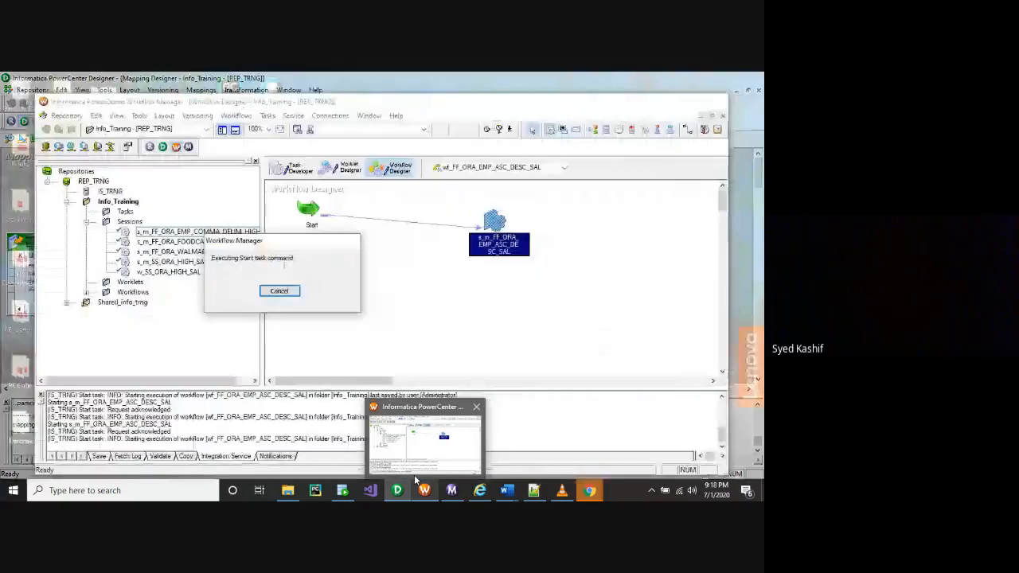
Save the mapping in Designer and dismiss the no-changes notice
{"action": "key", "text": "ctrl+s"}
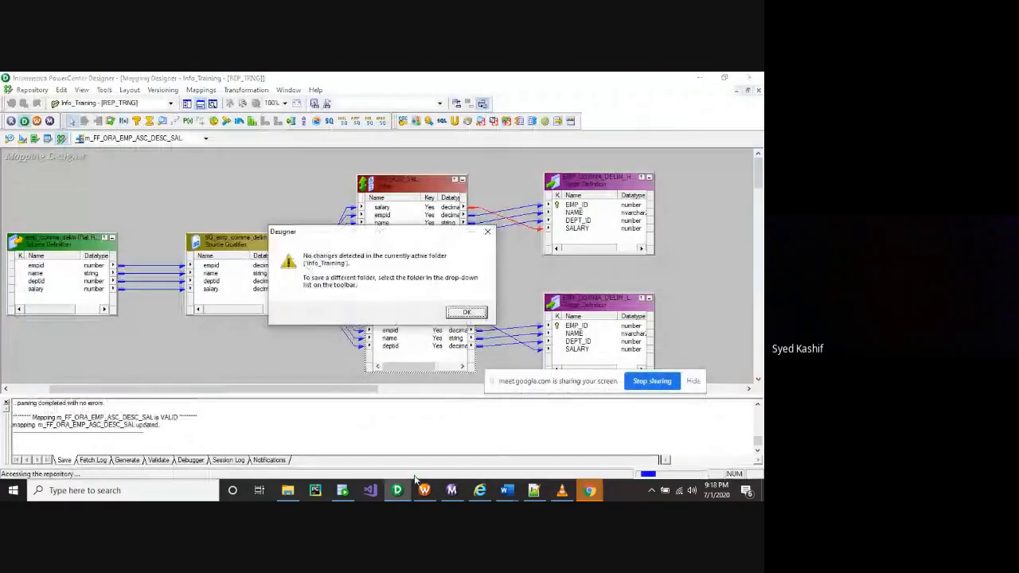
{"action": "left_click", "coordinate": [474, 313]}
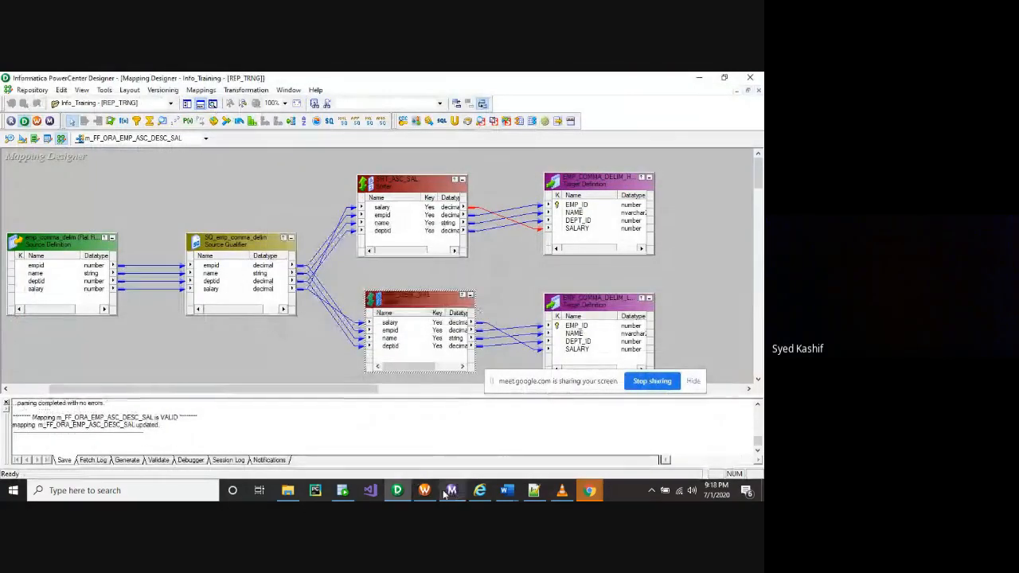
{"action": "mouse_move", "coordinate": [424, 492]}
{"action": "left_click", "coordinate": [424, 442]}
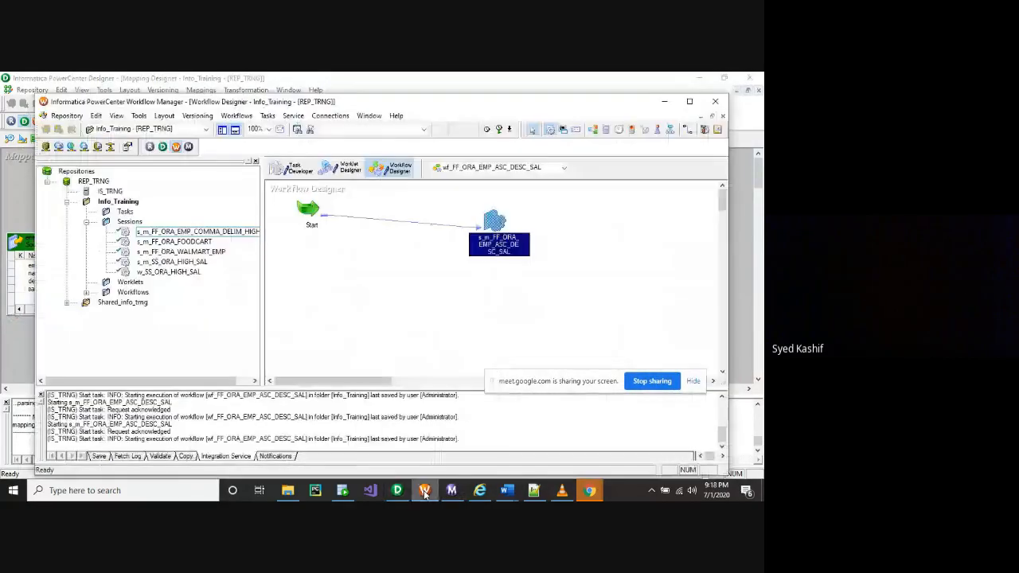
Refresh the session's mapping and save workflow wf_FF_ORA_EMP_ASC_DESC_SAL in Workflow Manager
{"action": "right_click", "coordinate": [494, 251]}
{"action": "left_click", "coordinate": [530, 347]}
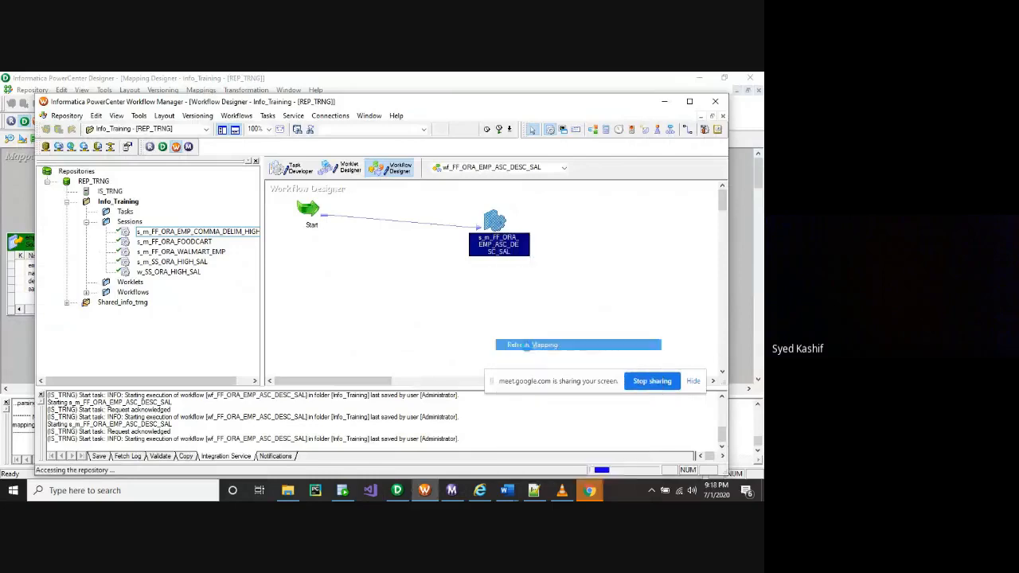
{"action": "mouse_move", "coordinate": [491, 249]}
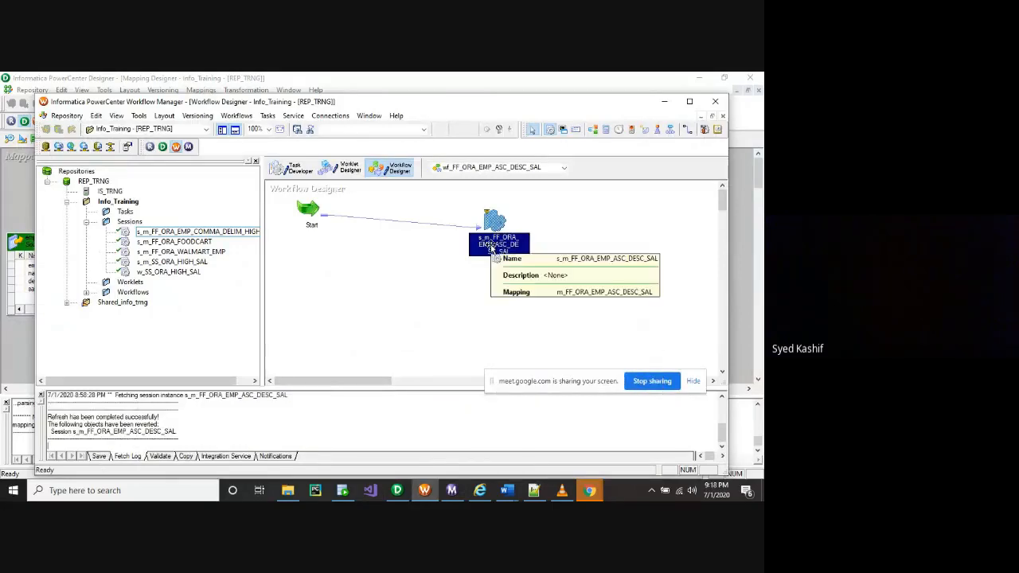
{"action": "key", "text": "ctrl+s"}
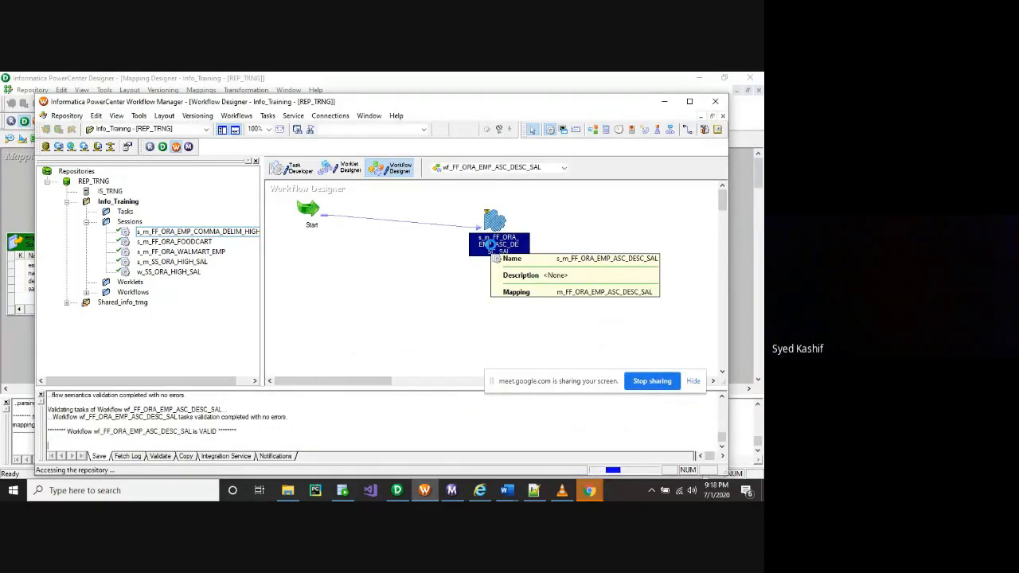
{"action": "left_click", "coordinate": [451, 491]}
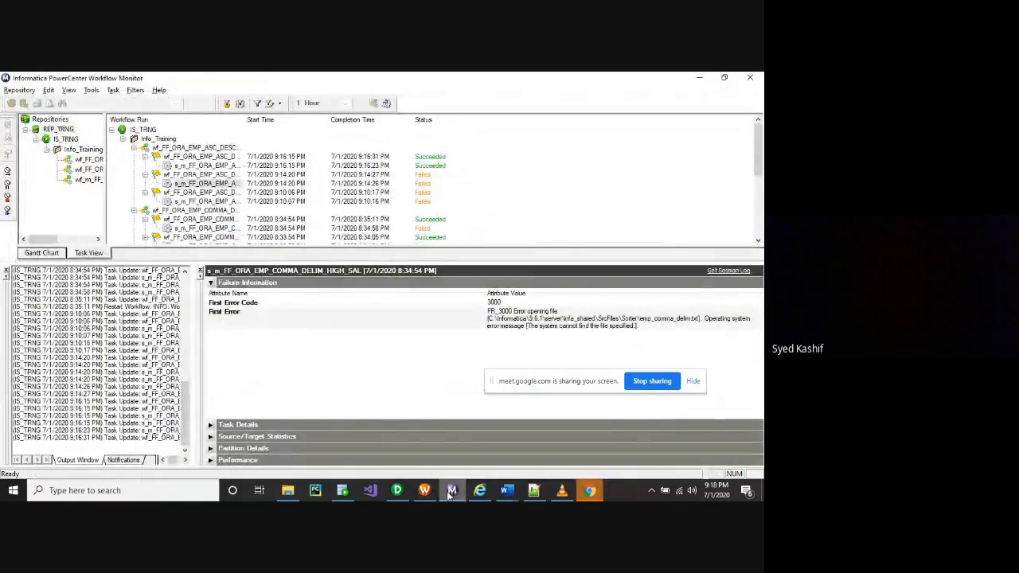
Restart the latest wf_FF_ORA_EMP_ASC_DESC_SAL workflow run so the 9:19 PM rerun succeeds
{"action": "left_click", "coordinate": [198, 166]}
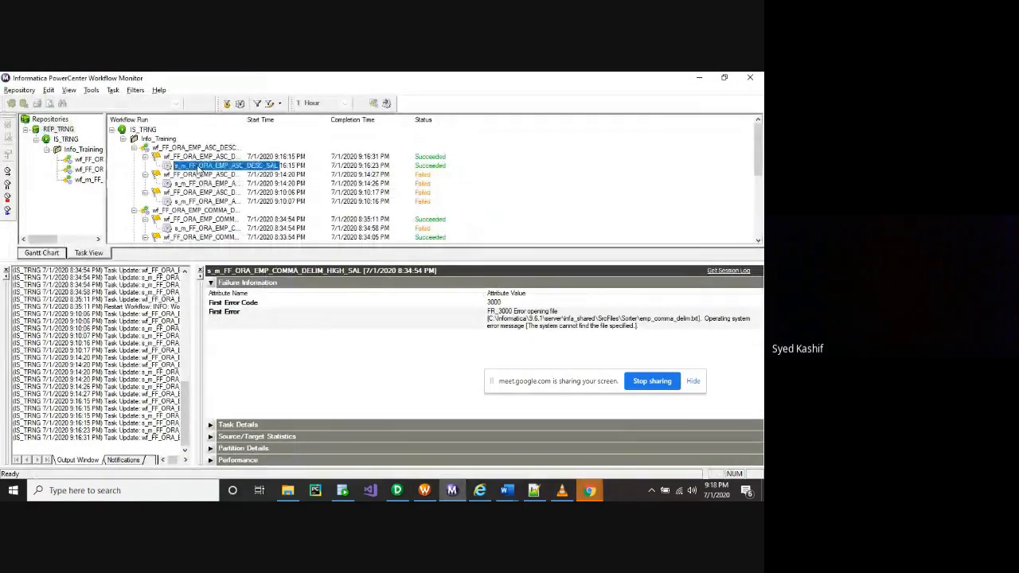
{"action": "right_click", "coordinate": [199, 165]}
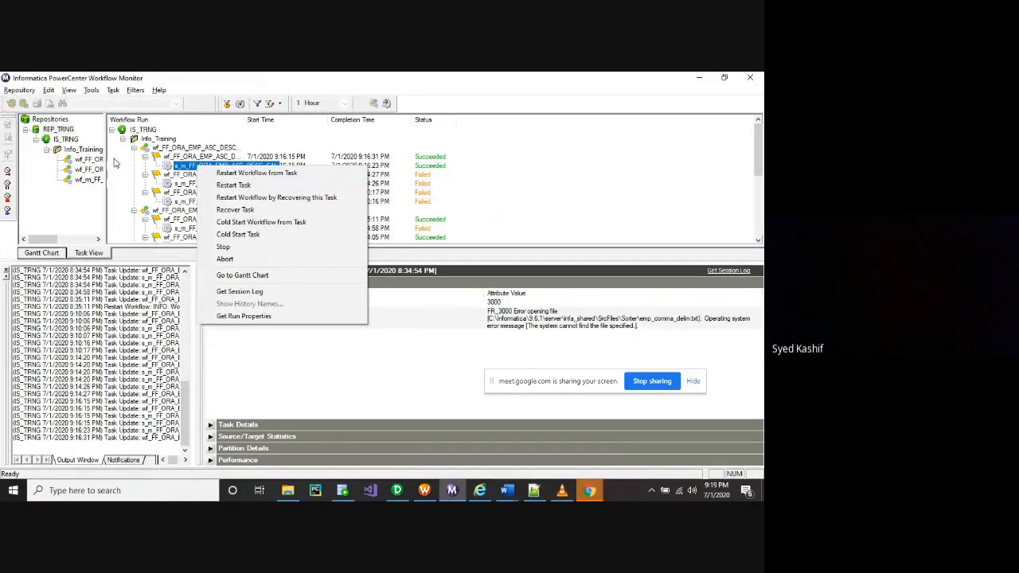
{"action": "left_click", "coordinate": [195, 157]}
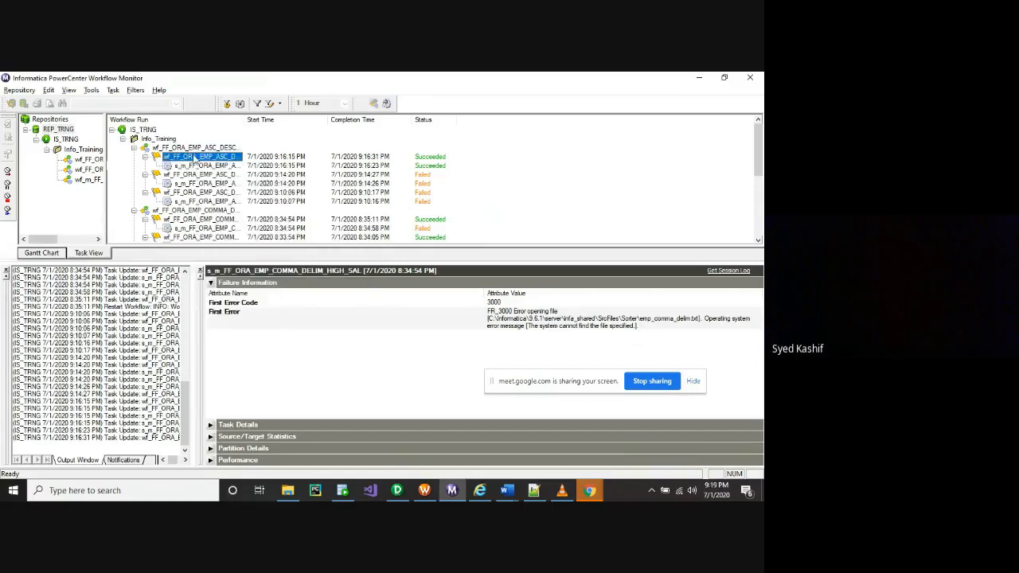
{"action": "right_click", "coordinate": [195, 157]}
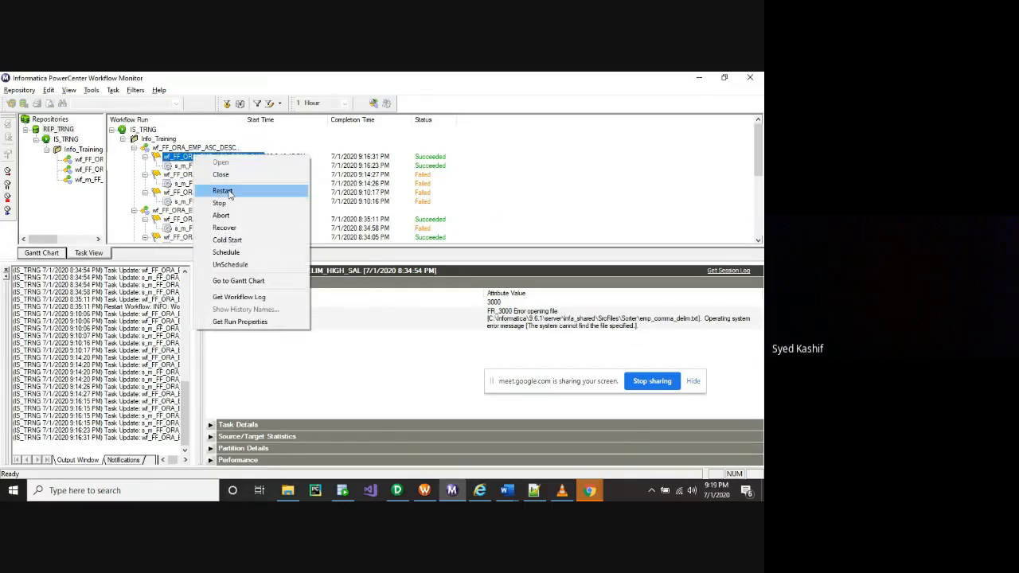
{"action": "left_click", "coordinate": [229, 192]}
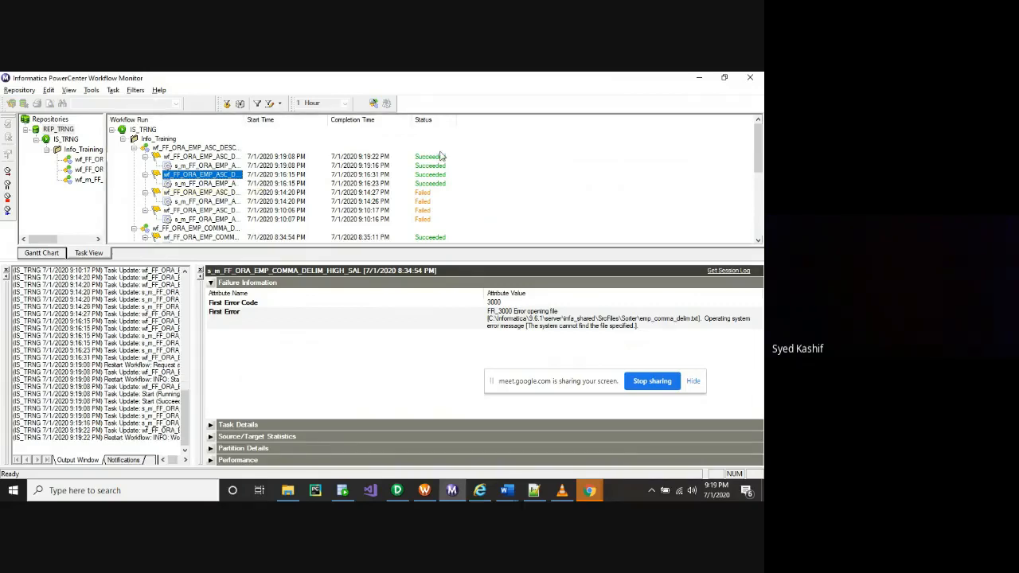
{"action": "left_click", "coordinate": [343, 491]}
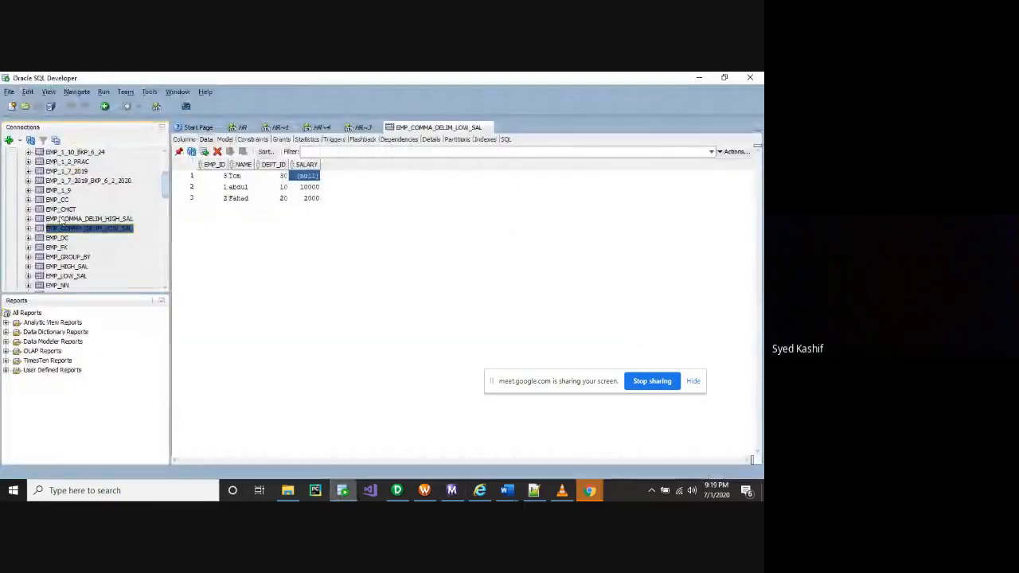
Refresh the Tables list and reload EMP_COMMA_DELIM_LOW_SAL rows, showing salaries null, 10000 and 2000
{"action": "scroll", "coordinate": [58, 185], "scroll_direction": "up", "scroll_amount": 3}
{"action": "right_click", "coordinate": [50, 171]}
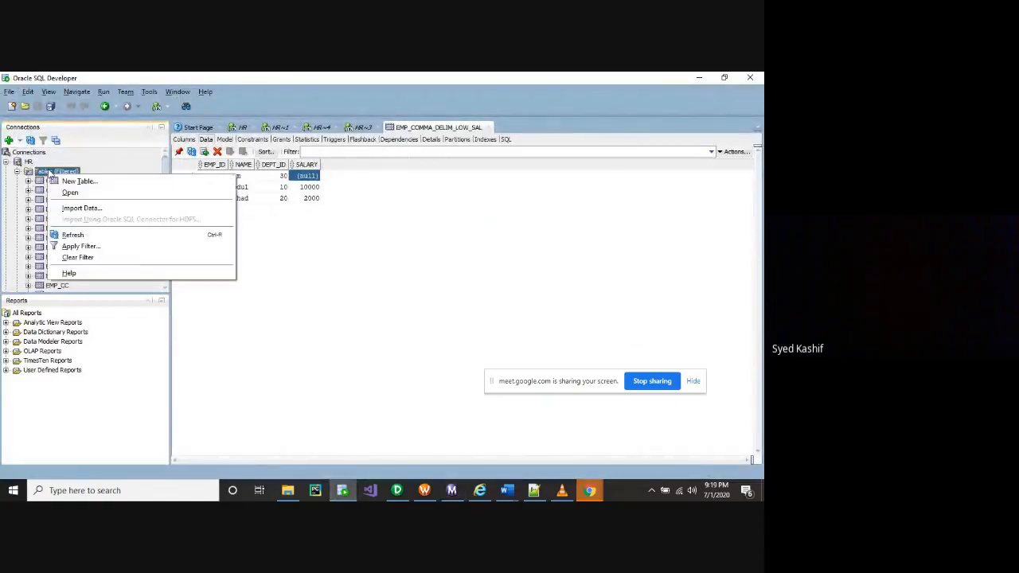
{"action": "left_click", "coordinate": [74, 230]}
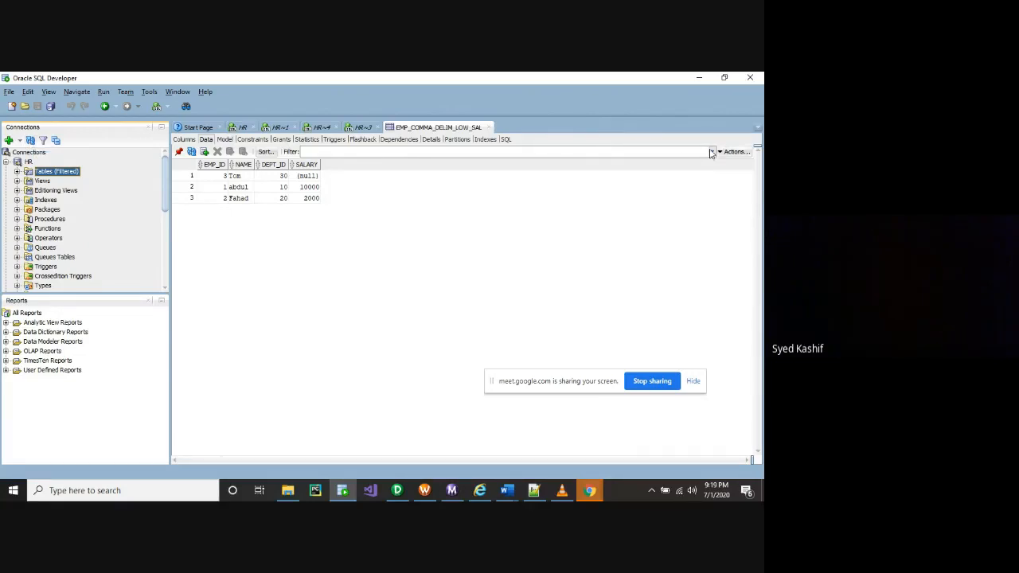
{"action": "left_click", "coordinate": [192, 152]}
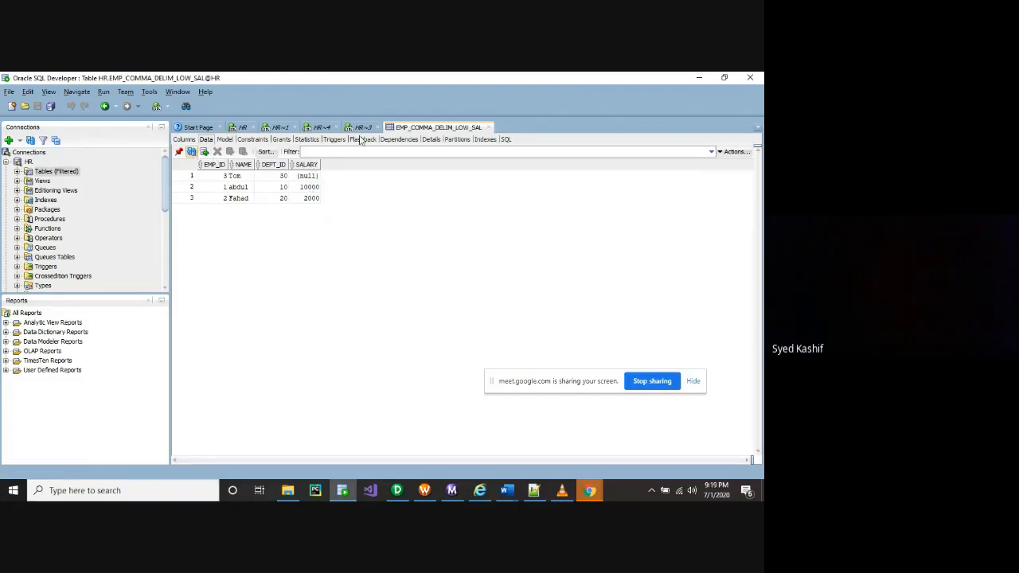
{"action": "scroll", "coordinate": [68, 227], "scroll_direction": "down", "scroll_amount": 3}
{"action": "scroll", "coordinate": [69, 229], "scroll_direction": "up", "scroll_amount": 3}
{"action": "left_click", "coordinate": [17, 171]}
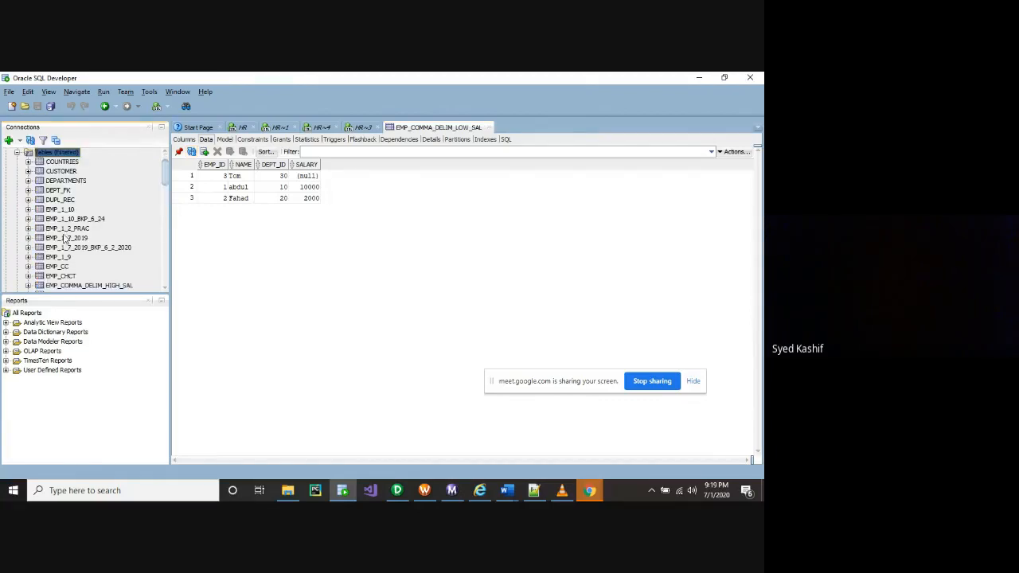
{"action": "scroll", "coordinate": [64, 241], "scroll_direction": "down", "scroll_amount": 3}
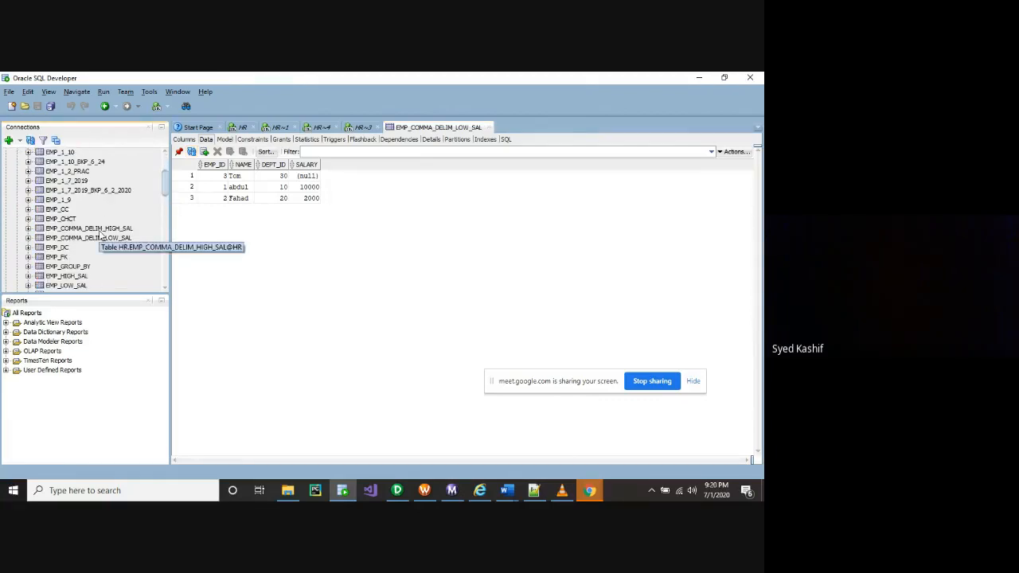
Display the EMP_COMMA_DELIM_HIGH_SAL data, with salaries null, 2000 and 10000
{"action": "left_click", "coordinate": [102, 230]}
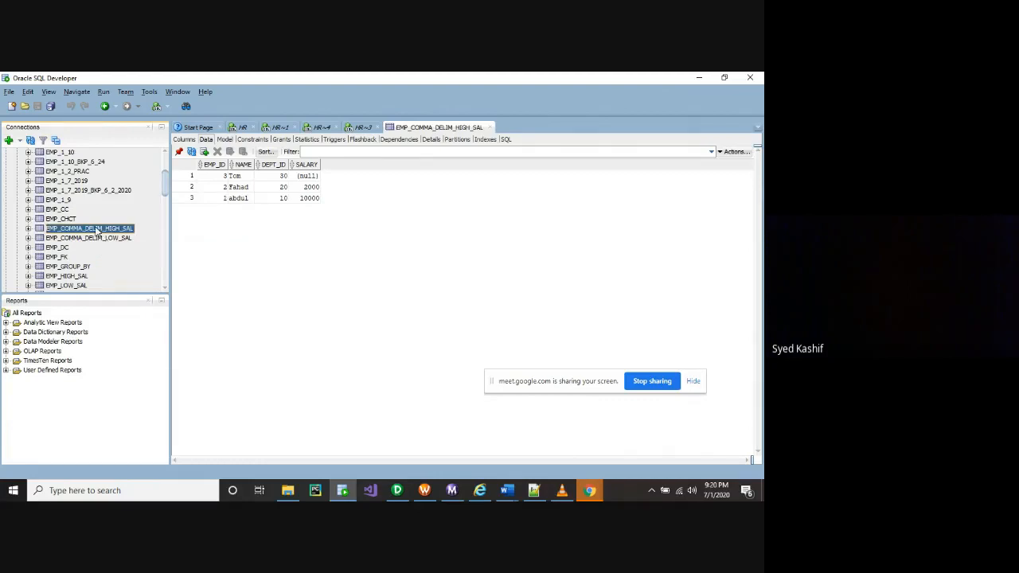
{"action": "left_click", "coordinate": [192, 152]}
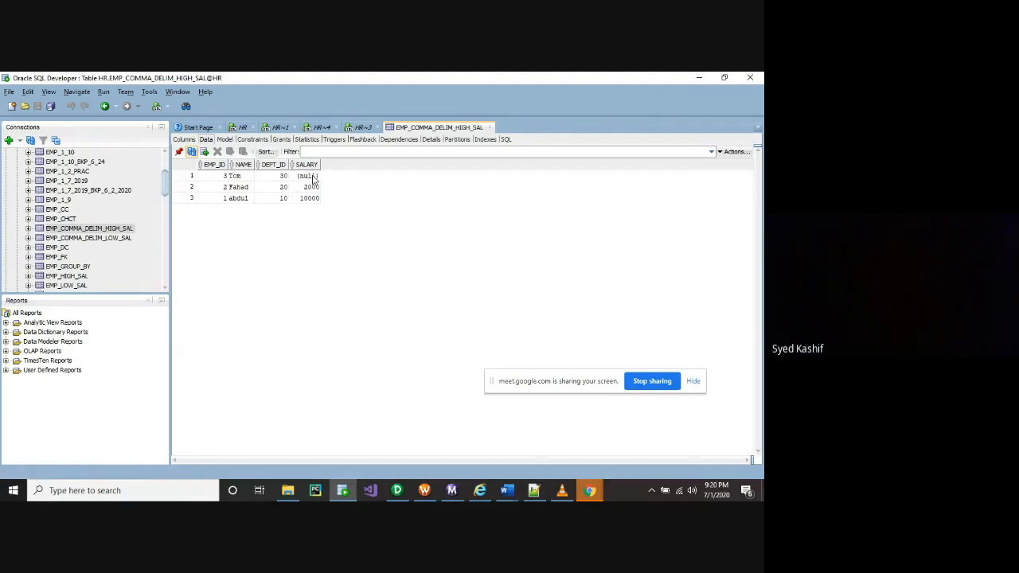
{"action": "left_click", "coordinate": [118, 239]}
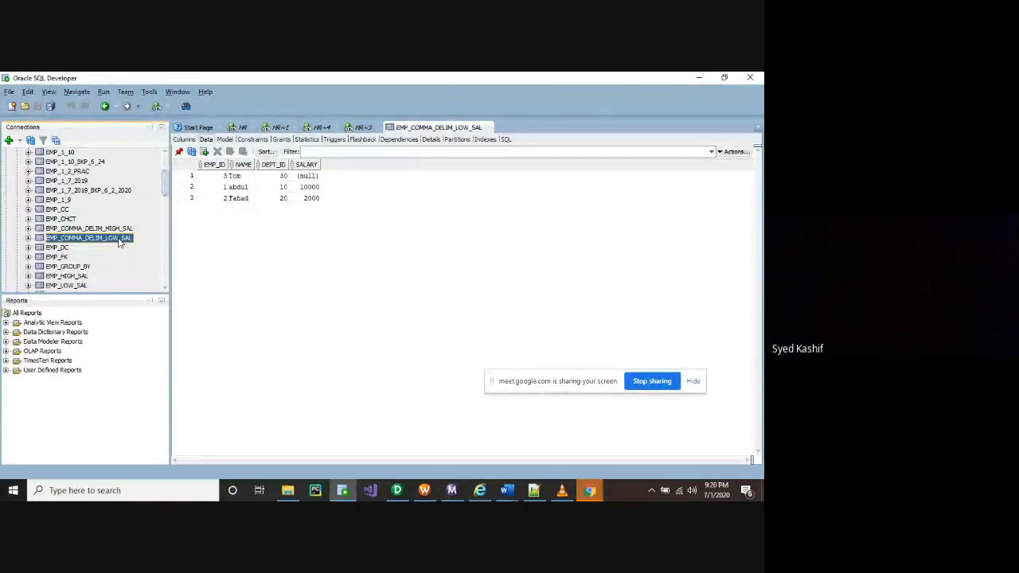
{"action": "left_click", "coordinate": [105, 229]}
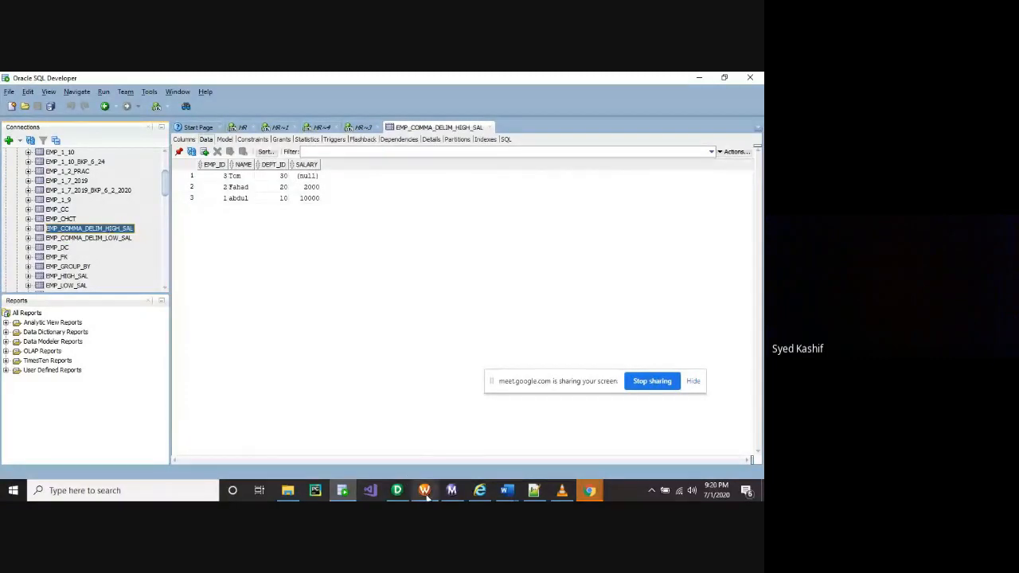
{"action": "mouse_move", "coordinate": [426, 494]}
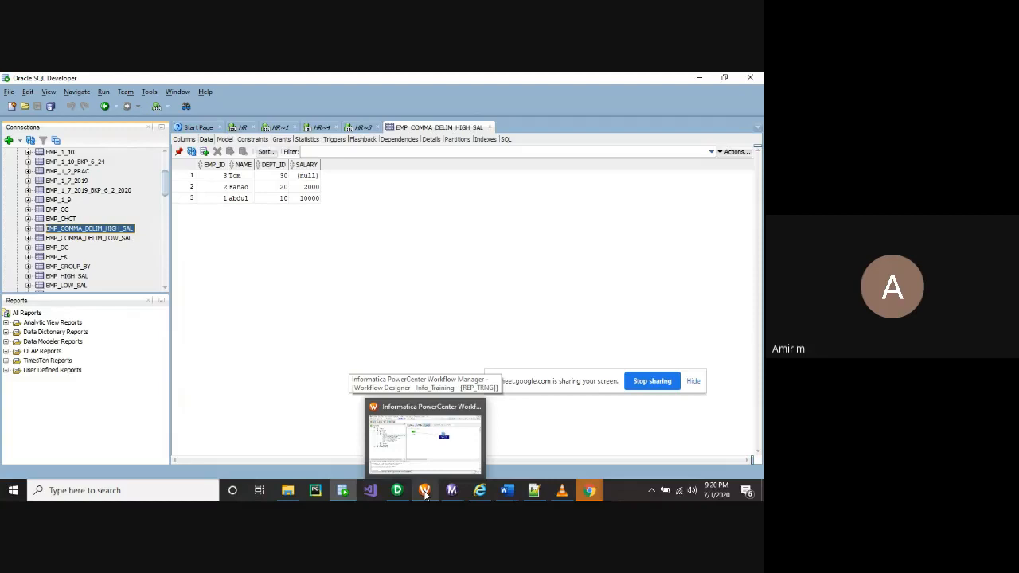
Review the SRT_DESC_SAL sorter's Null Treated Low property and save mapping m_FF_ORA_EMP_ASC_DESC_SAL
{"action": "left_click", "coordinate": [424, 490]}
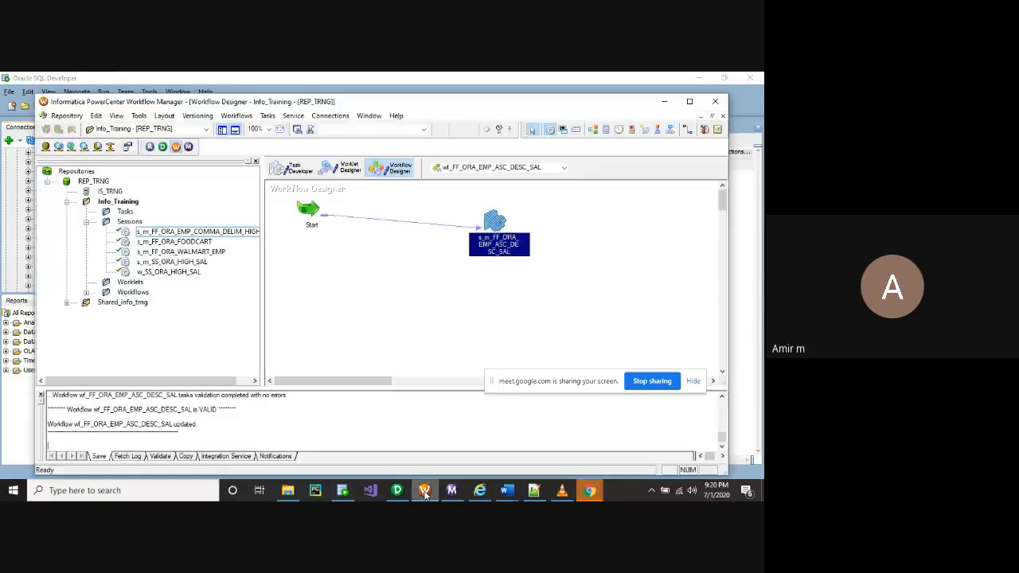
{"action": "left_click", "coordinate": [397, 491]}
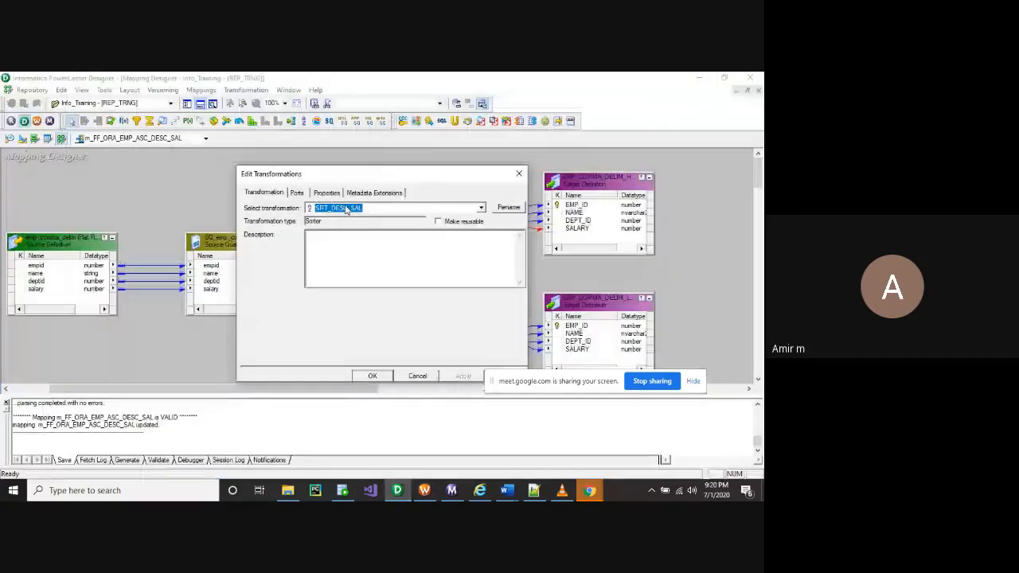
{"action": "left_click", "coordinate": [326, 193]}
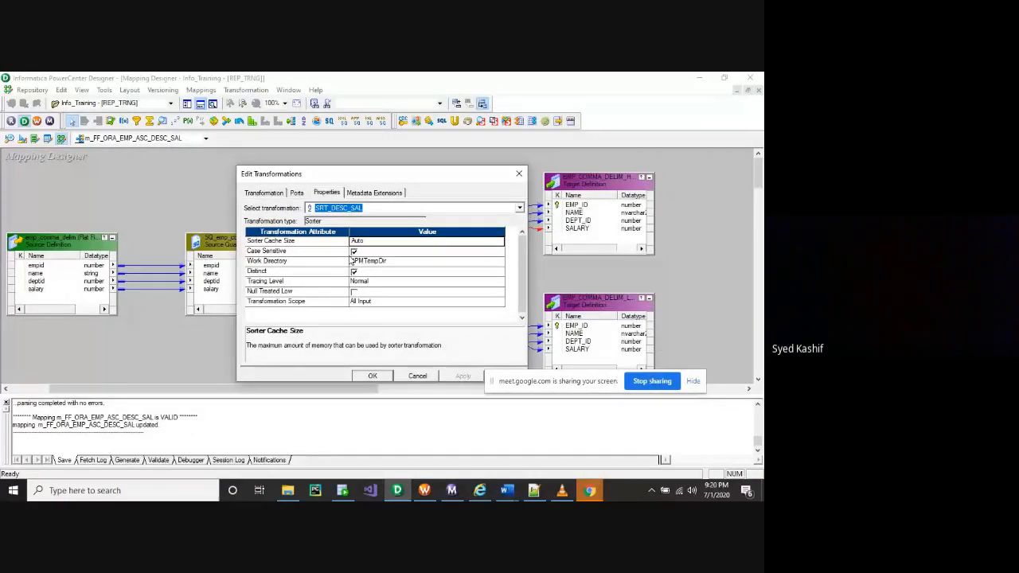
{"action": "left_click", "coordinate": [358, 292]}
{"action": "left_click", "coordinate": [371, 376]}
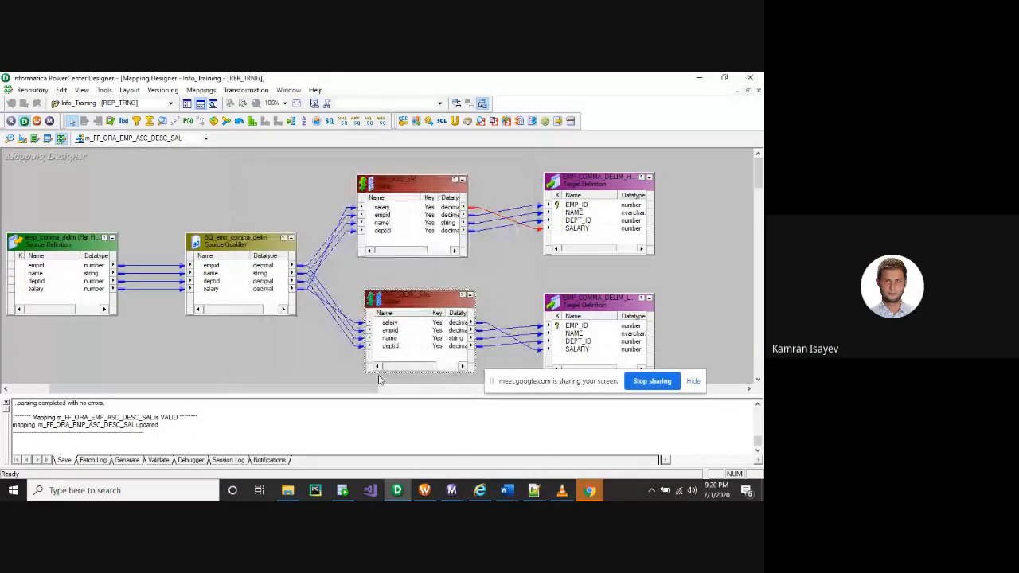
{"action": "key", "text": "ctrl+s"}
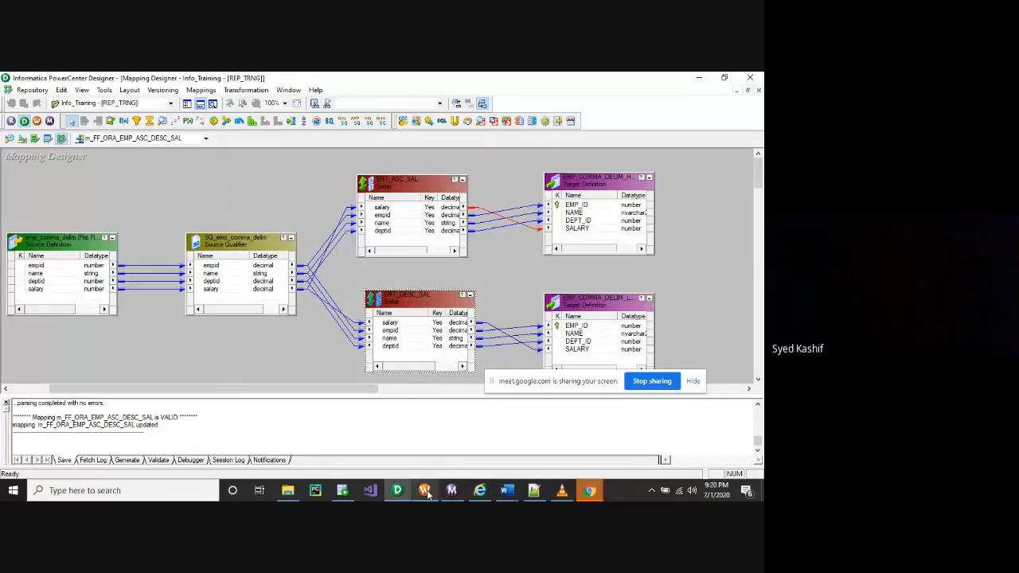
Refresh the mapping of session s_m_FF_ORA_EMP_ASC_DESC_SAL in Workflow Manager
{"action": "left_click", "coordinate": [424, 491]}
{"action": "right_click", "coordinate": [489, 235]}
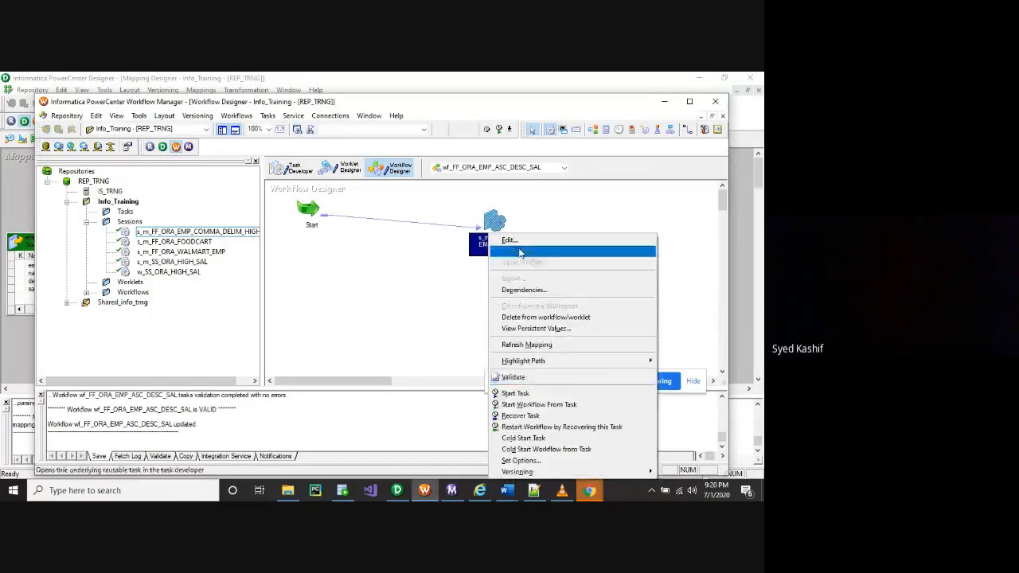
{"action": "left_click", "coordinate": [530, 347]}
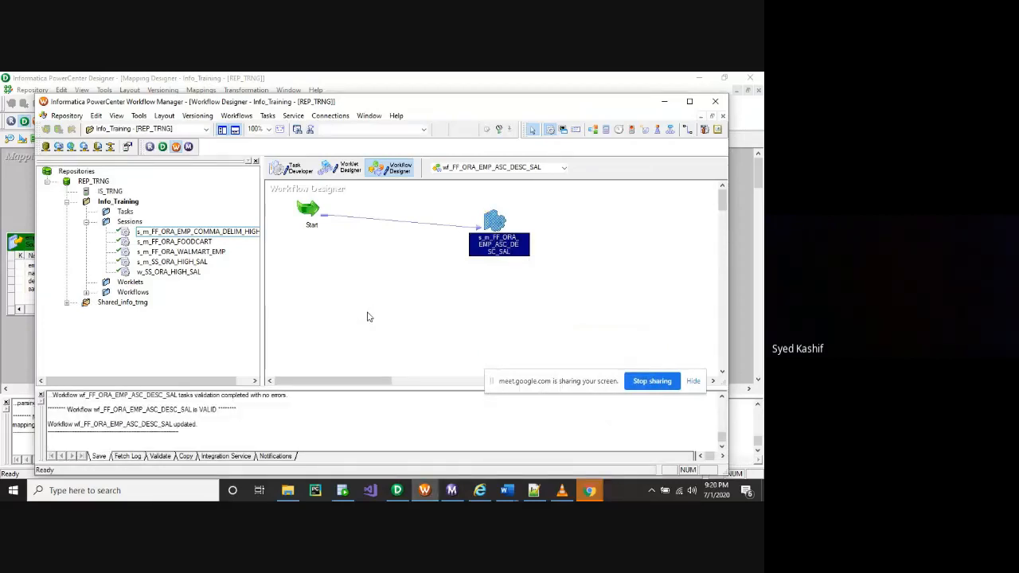
{"action": "left_click", "coordinate": [452, 491]}
Restart the wf_FF_ORA_EMP_ASC_DESC_SAL workflow run, which succeeds at 9:21:23 PM
{"action": "left_click", "coordinate": [185, 157]}
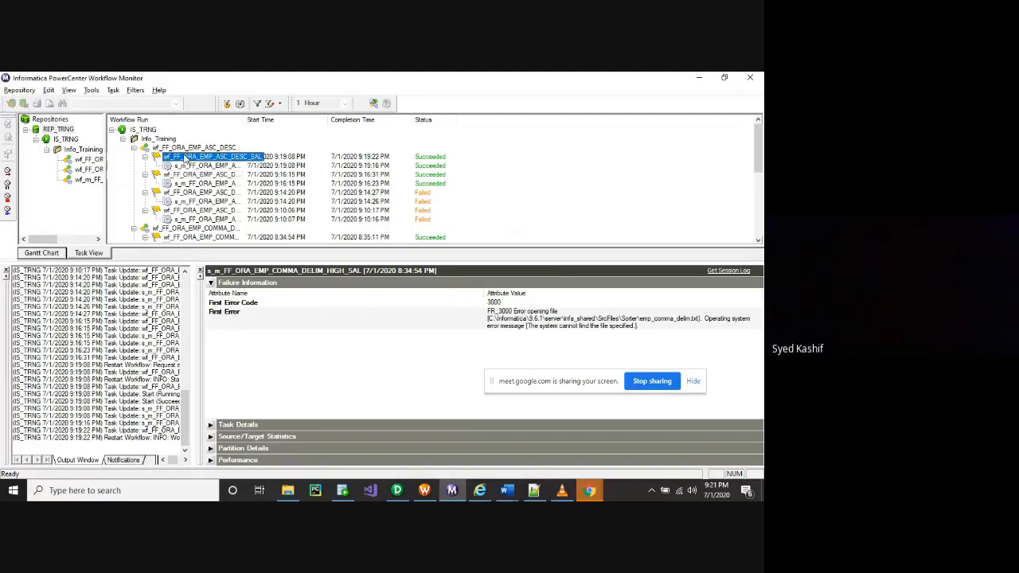
{"action": "right_click", "coordinate": [186, 158]}
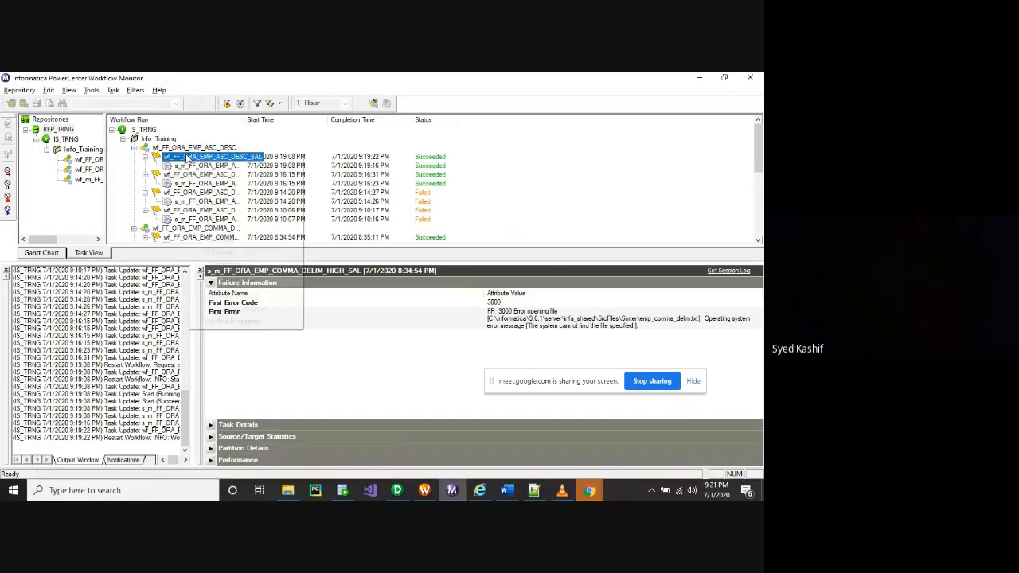
{"action": "left_click", "coordinate": [220, 192]}
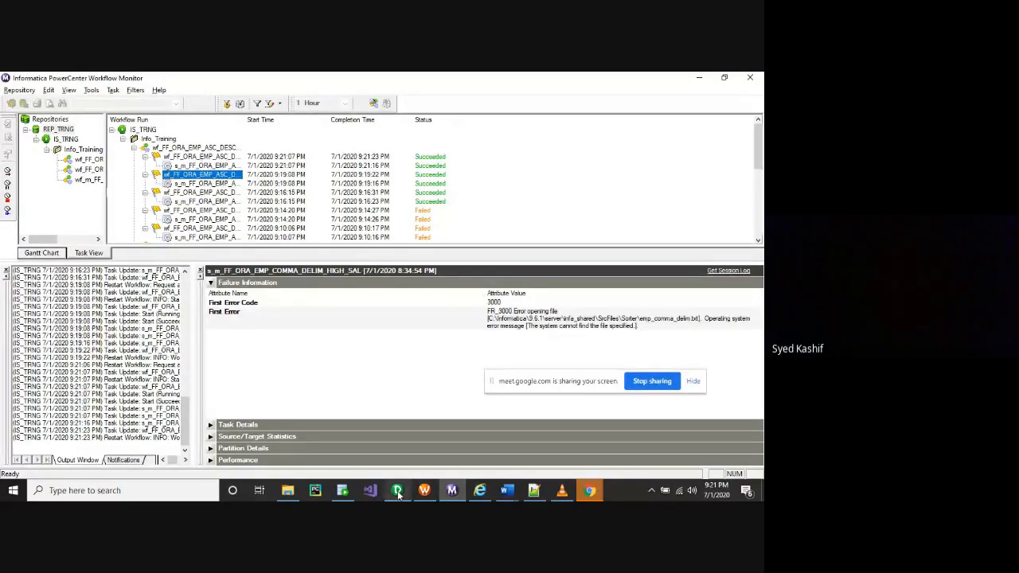
{"action": "mouse_move", "coordinate": [398, 493]}
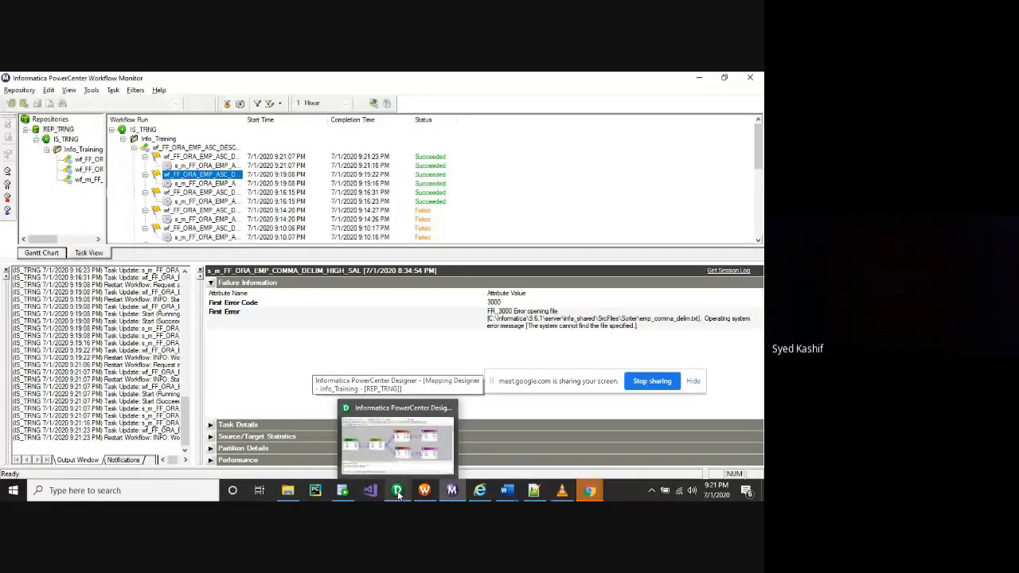
{"action": "left_click", "coordinate": [398, 494]}
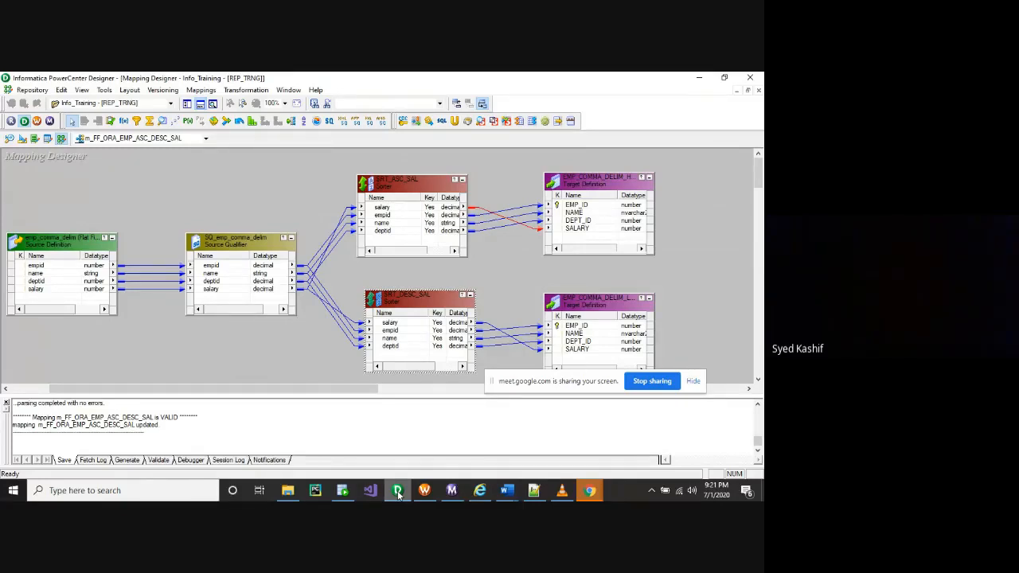
Stop screen sharing, bring the Meet window forward, and minimize PowerCenter Designer
{"action": "left_click", "coordinate": [652, 381]}
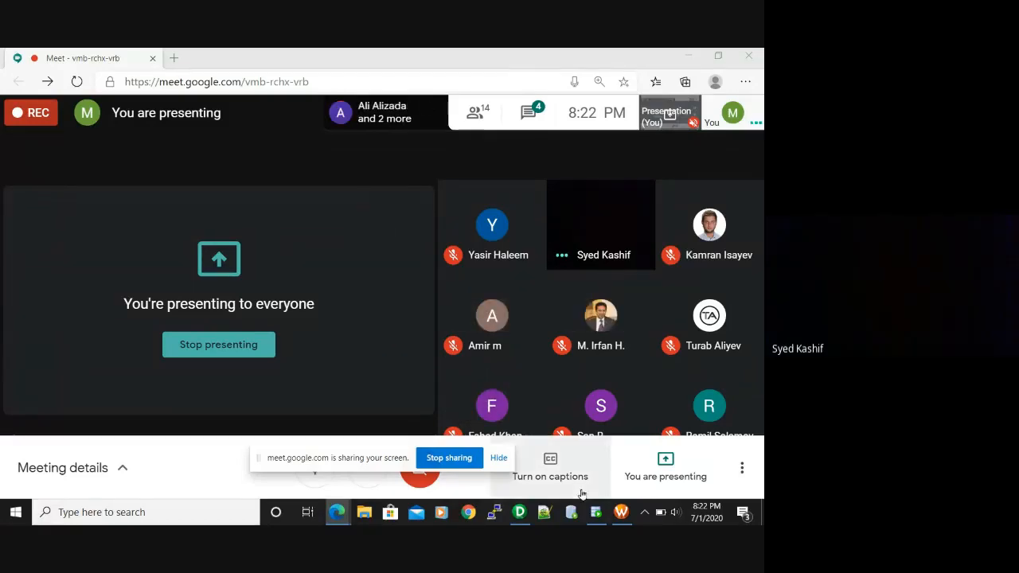
{"action": "key", "text": "super+Tab"}
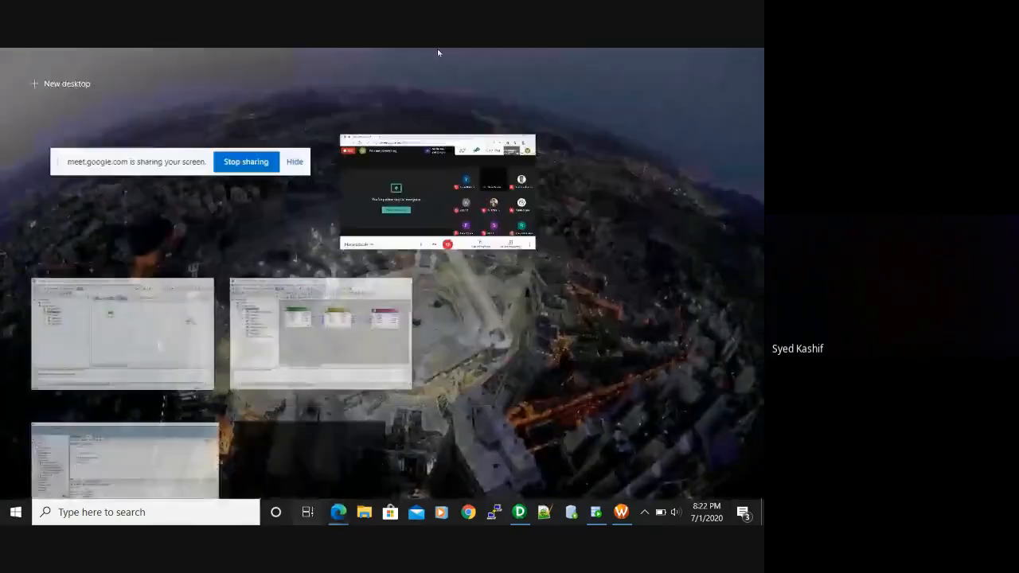
{"action": "left_click", "coordinate": [386, 204]}
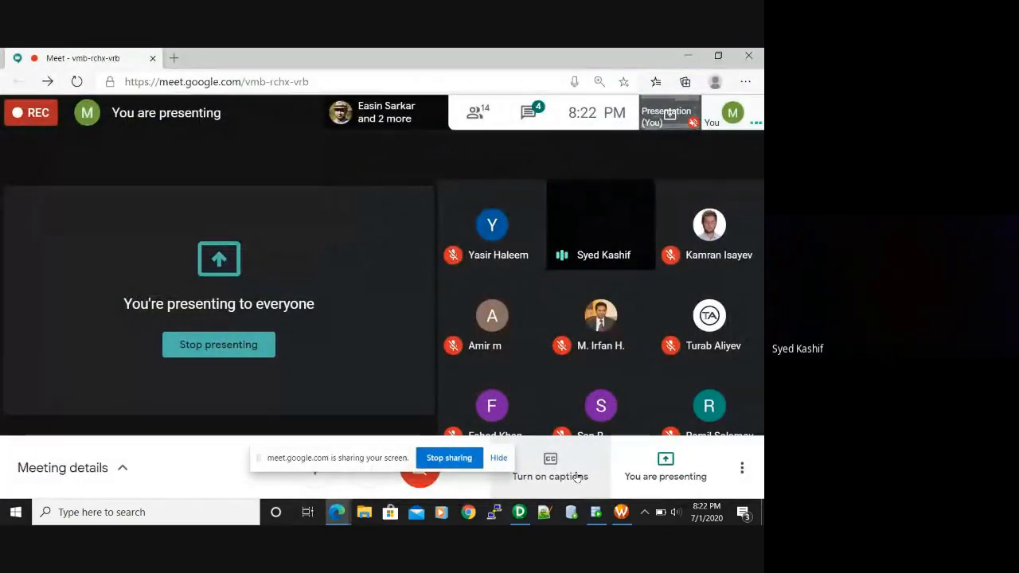
{"action": "left_click", "coordinate": [519, 512]}
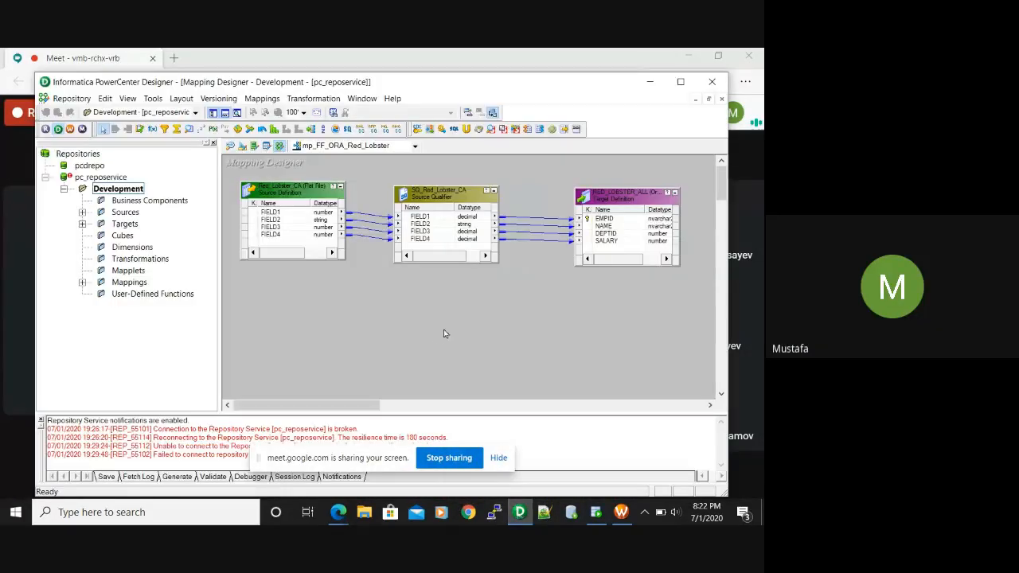
{"action": "scroll", "coordinate": [435, 339], "scroll_direction": "down", "scroll_amount": 1}
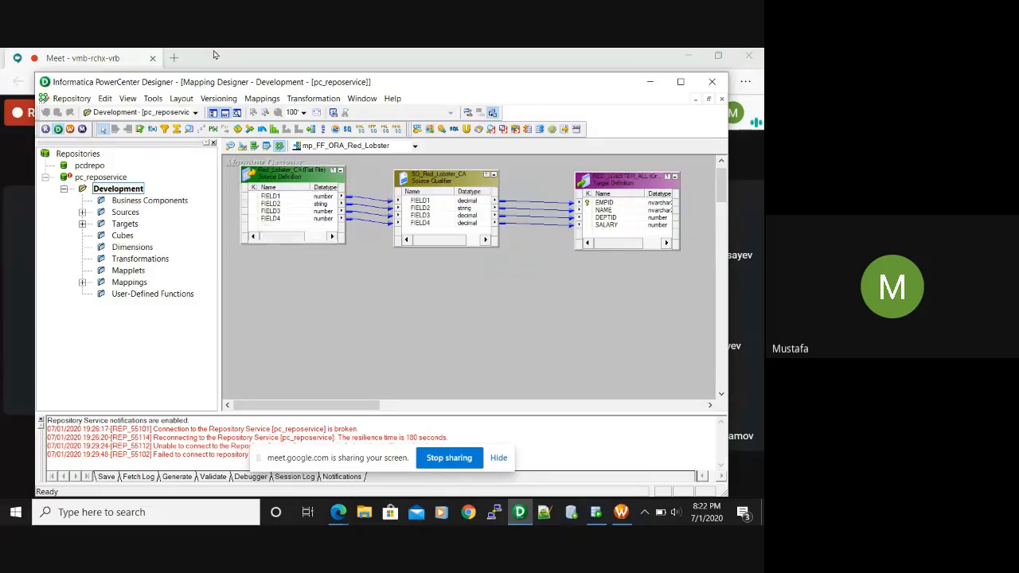
{"action": "left_click", "coordinate": [649, 81]}
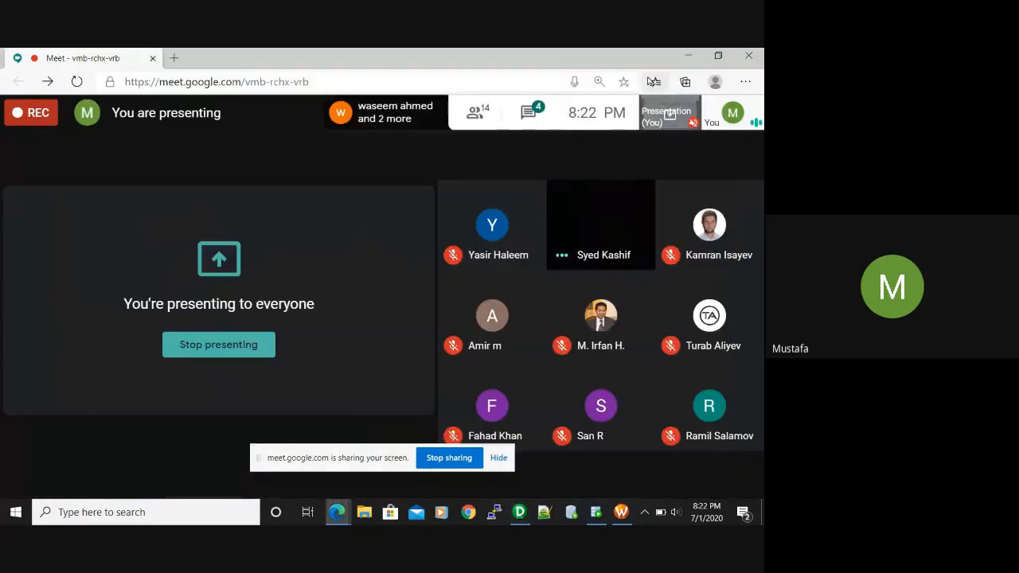
Start the Informatica 9.6.1 service from Windows Services, then close Services
{"action": "left_click", "coordinate": [84, 513]}
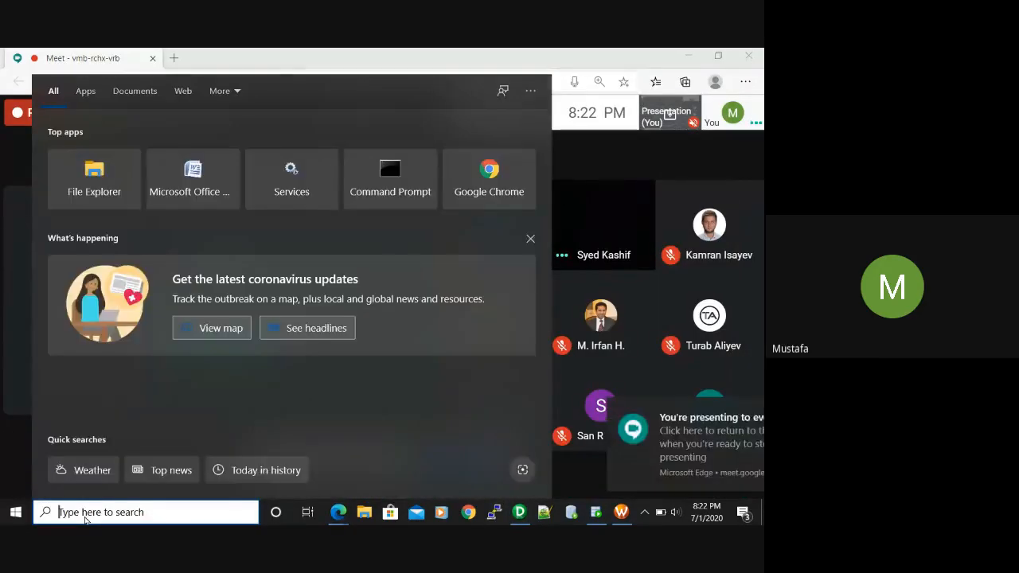
{"action": "type", "text": "serv"}
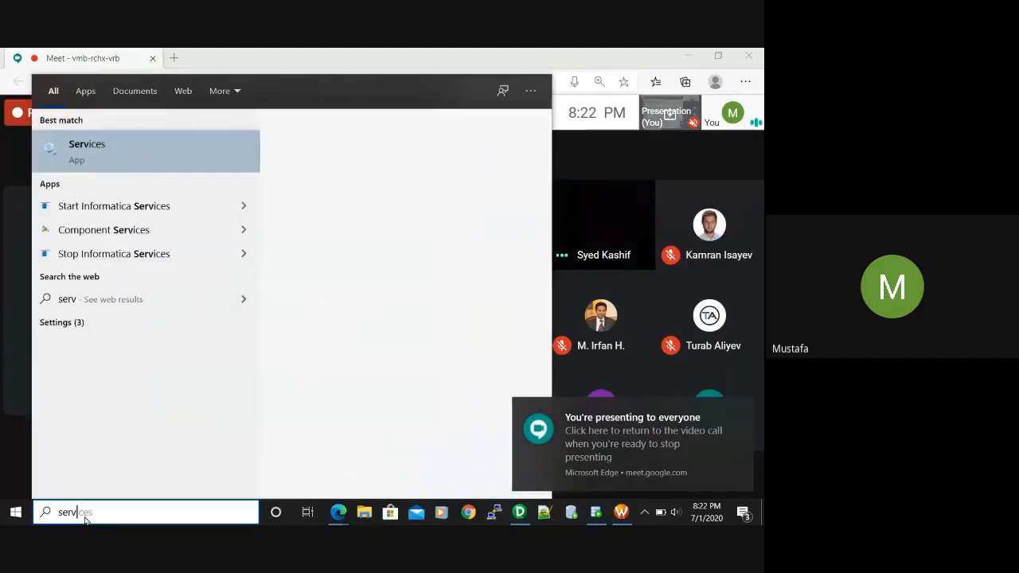
{"action": "type", "text": "ices"}
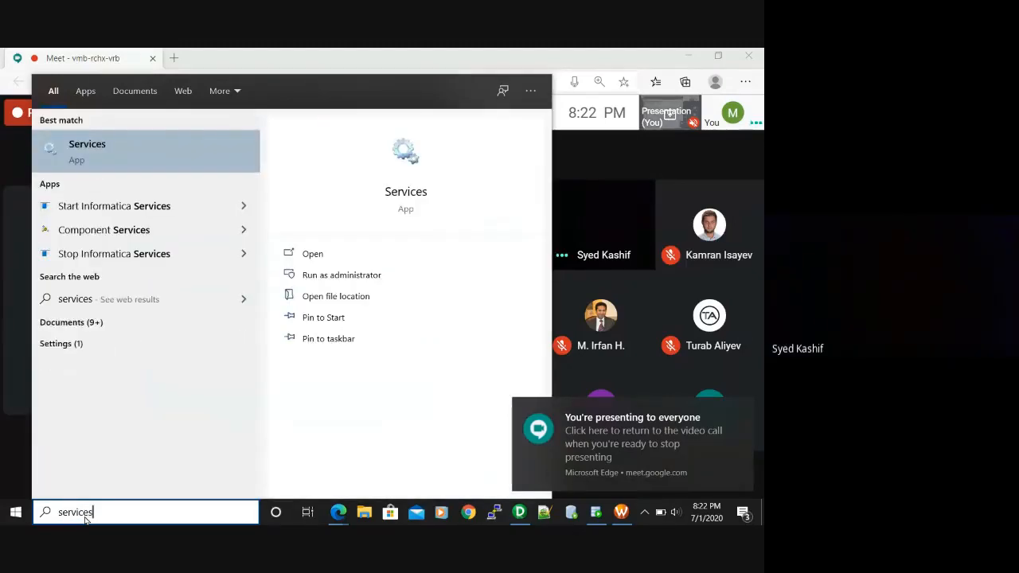
{"action": "key", "text": "Escape"}
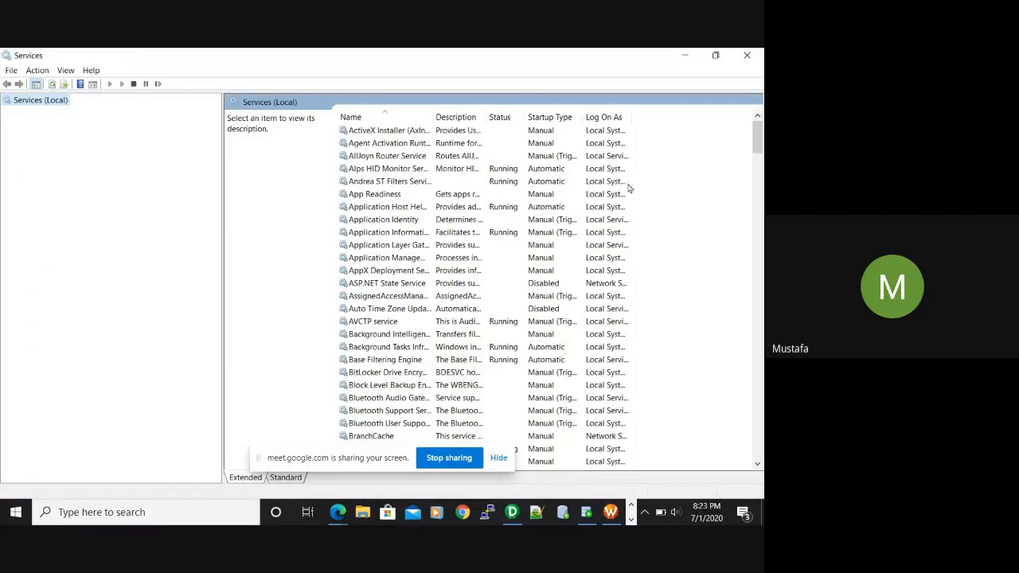
{"action": "left_click_drag", "start_coordinate": [758, 167], "coordinate": [758, 250]}
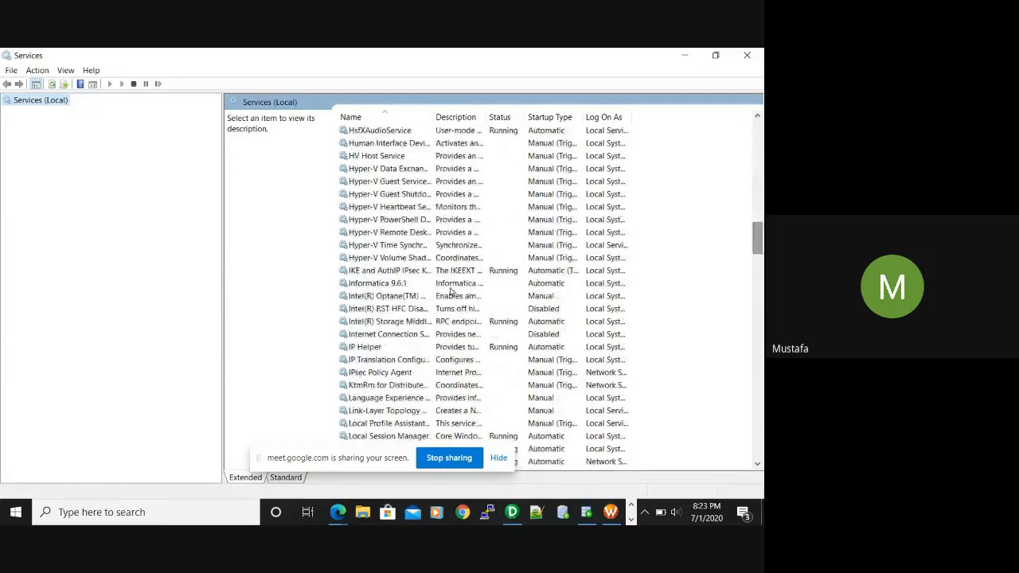
{"action": "left_click", "coordinate": [381, 285]}
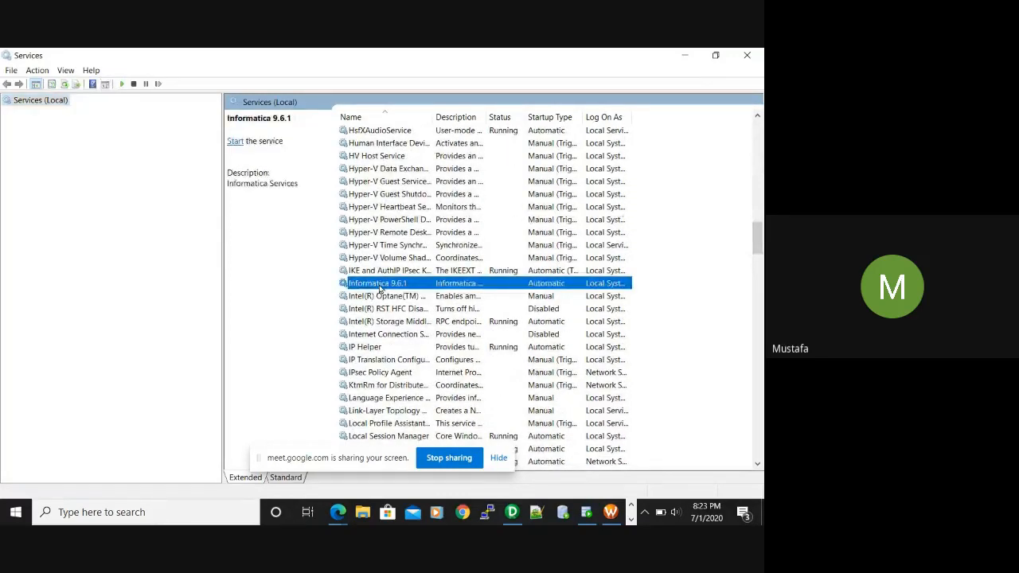
{"action": "right_click", "coordinate": [381, 288]}
{"action": "left_click", "coordinate": [406, 292]}
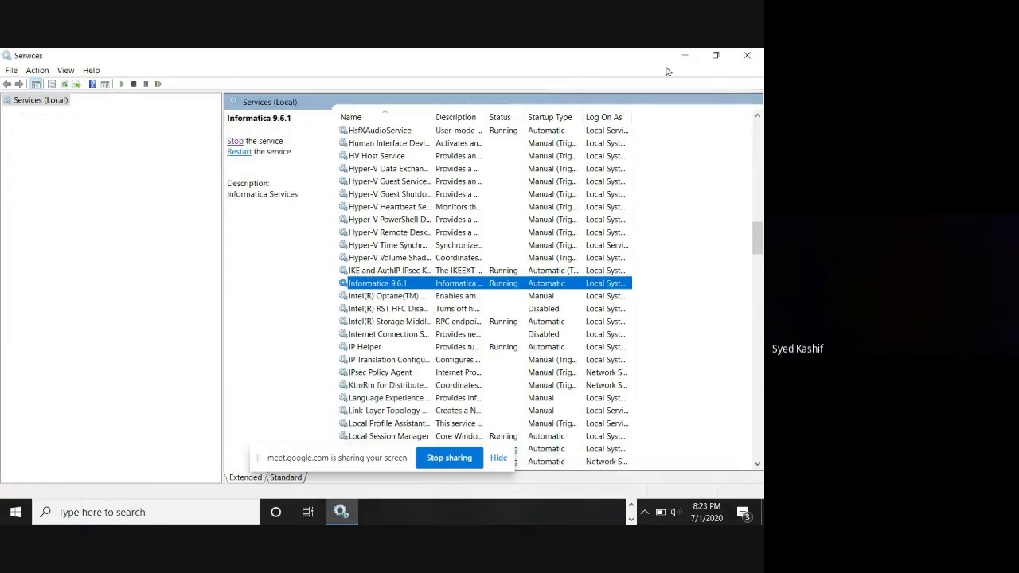
{"action": "left_click", "coordinate": [760, 56]}
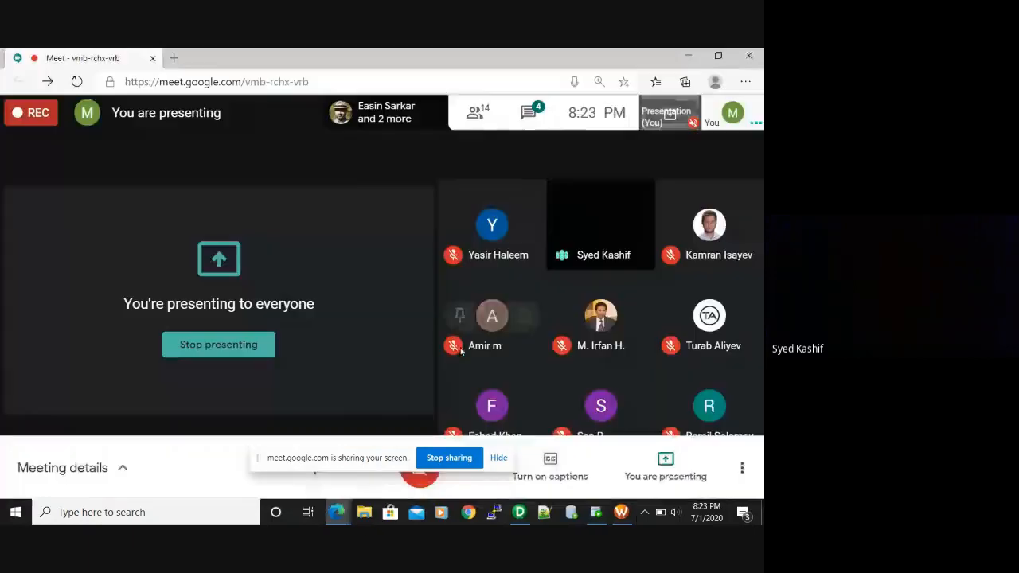
{"action": "left_click", "coordinate": [571, 513]}
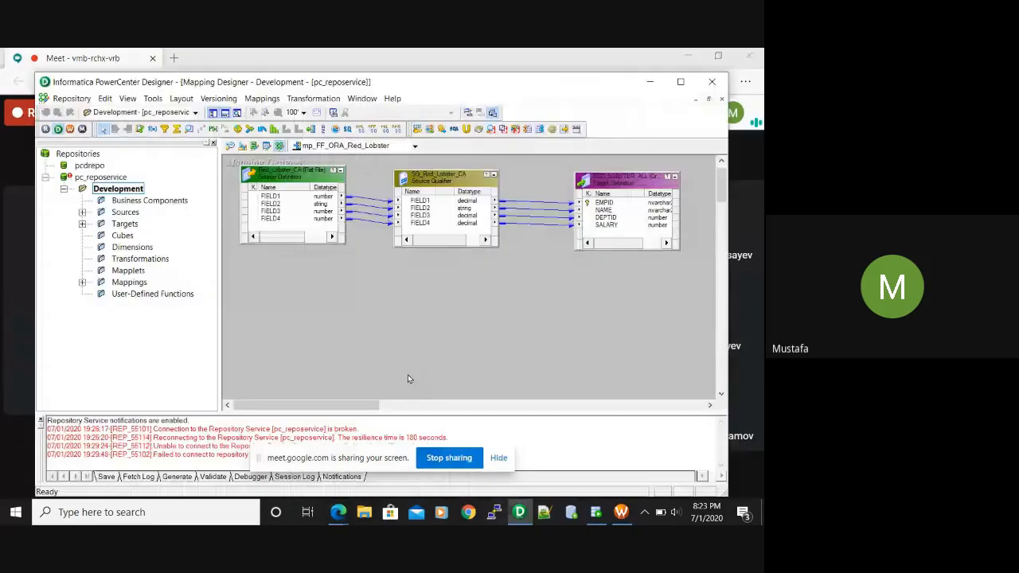
{"action": "scroll", "coordinate": [406, 367], "scroll_direction": "down", "scroll_amount": 5}
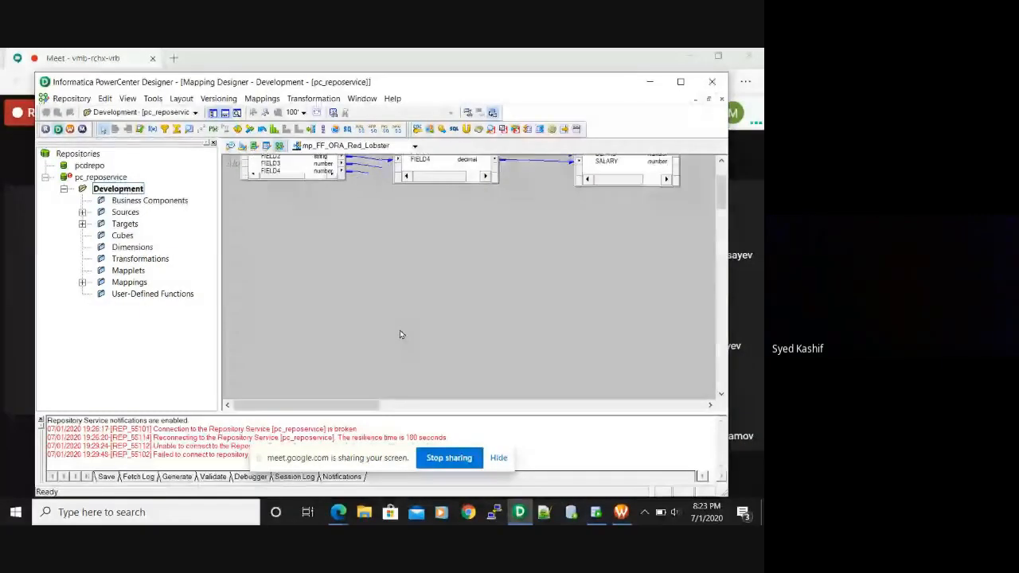
{"action": "scroll", "coordinate": [400, 334], "scroll_direction": "up", "scroll_amount": 4}
{"action": "scroll", "coordinate": [401, 334], "scroll_direction": "down", "scroll_amount": 1}
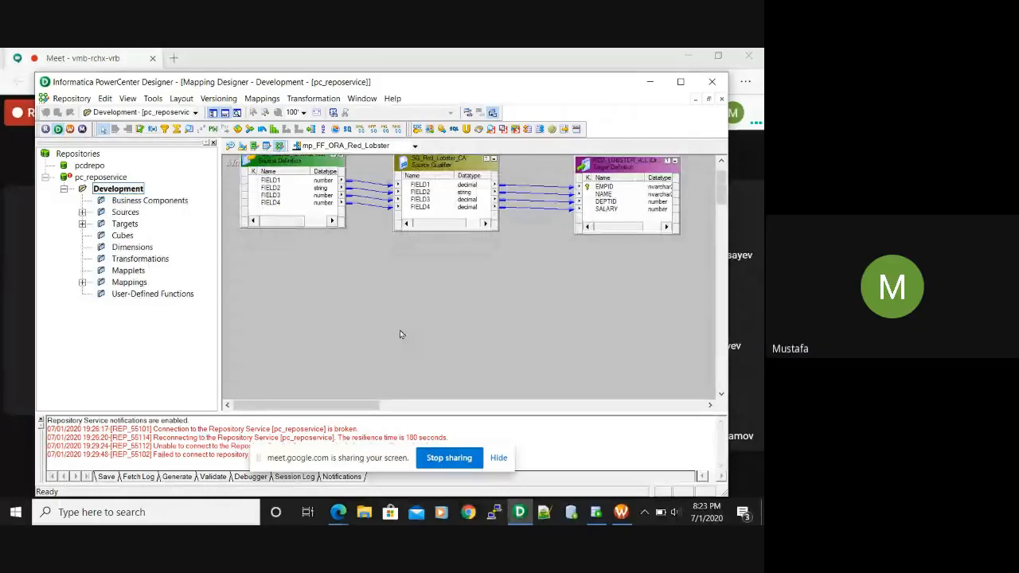
{"action": "scroll", "coordinate": [456, 334], "scroll_direction": "up", "scroll_amount": 1}
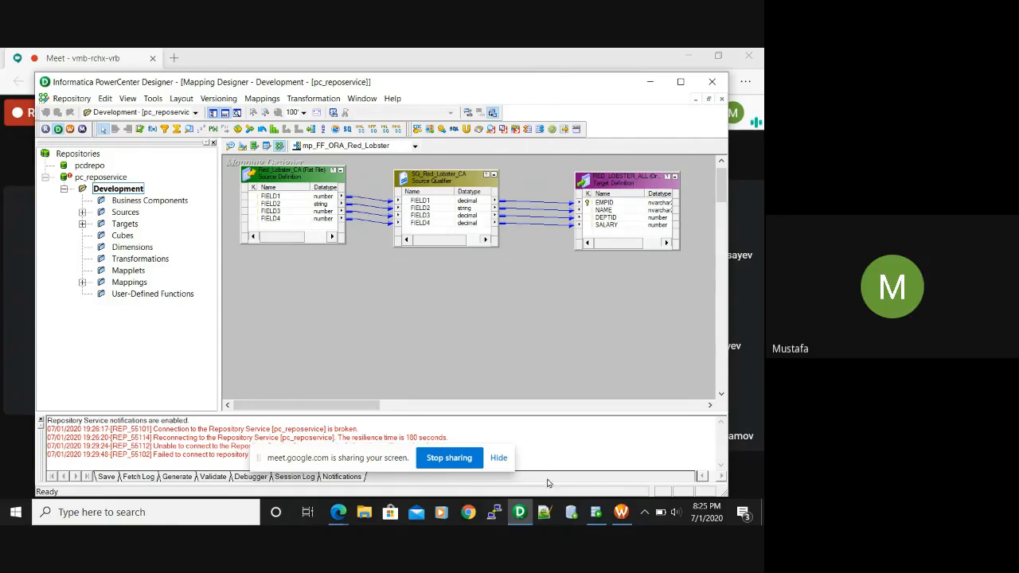
{"action": "mouse_move", "coordinate": [595, 512]}
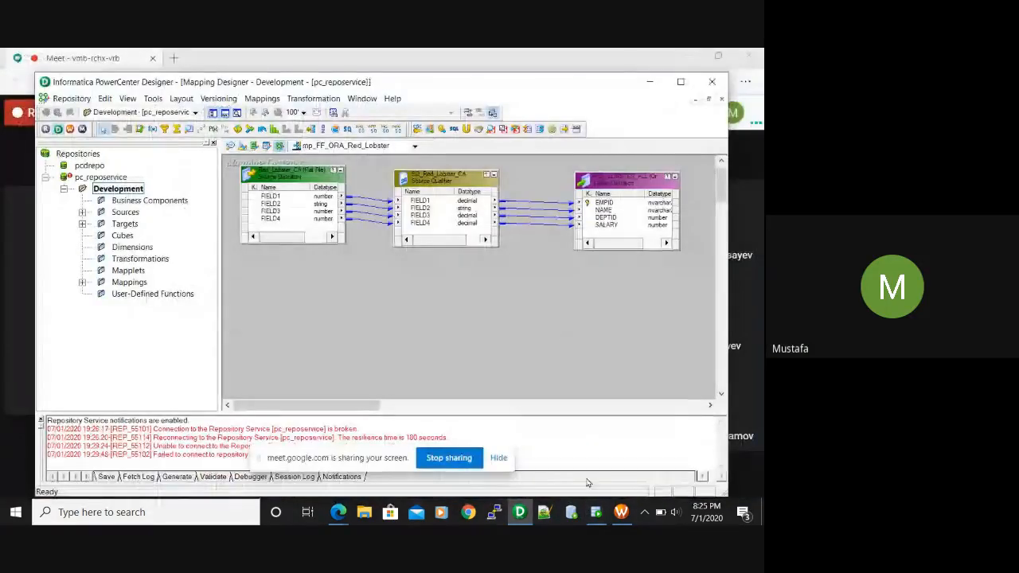
Open PROC_DISAB_CONSTR_LOOP from the HR connection's Procedures in SQL Developer
{"action": "left_click", "coordinate": [596, 512]}
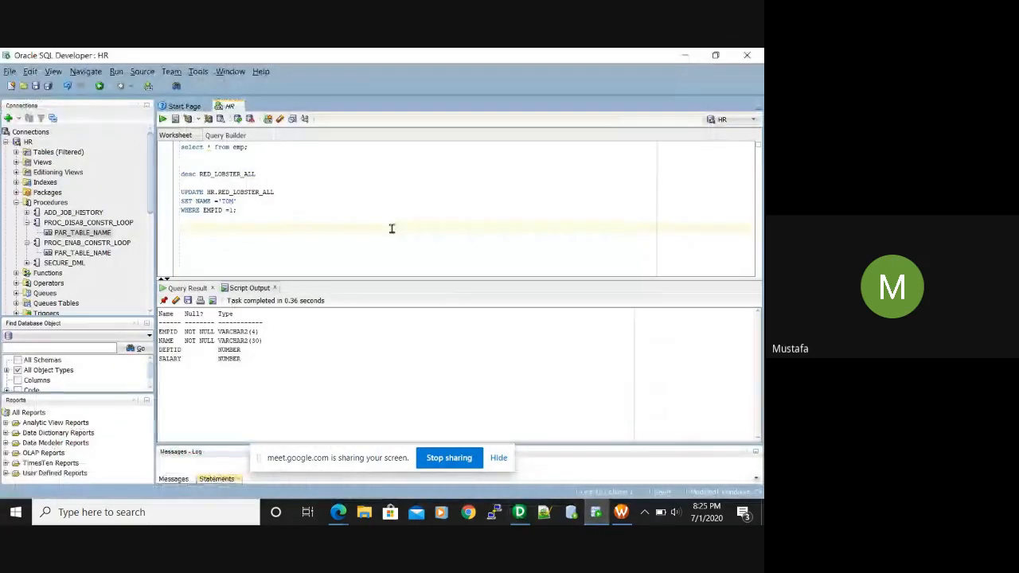
{"action": "left_click", "coordinate": [391, 229]}
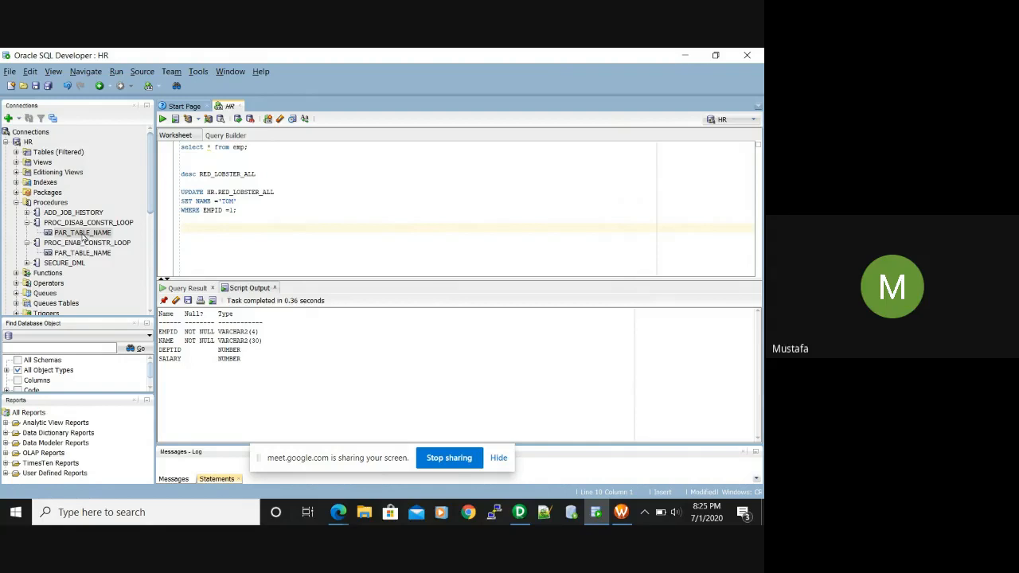
{"action": "double_click", "coordinate": [83, 232]}
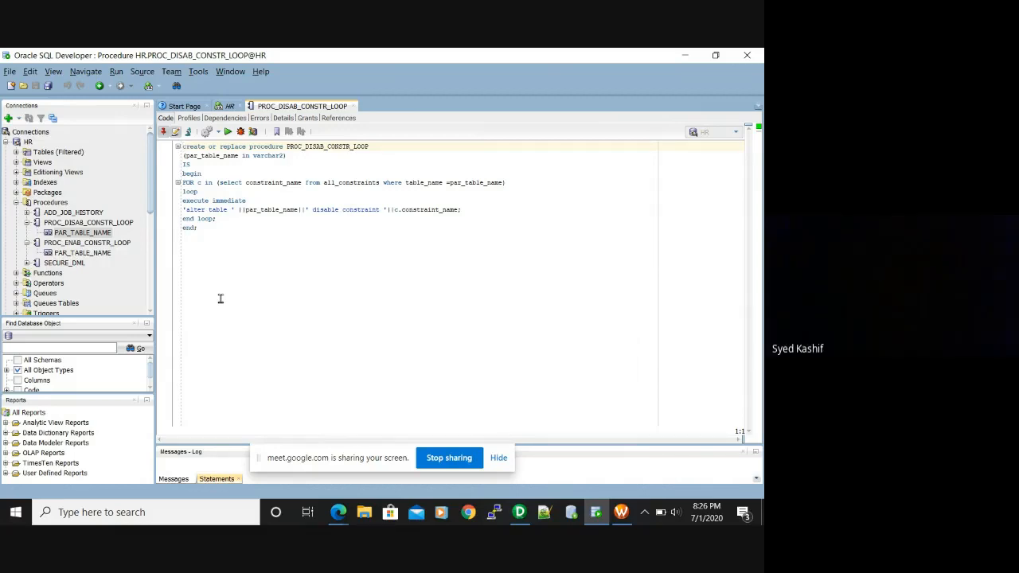
{"action": "left_click", "coordinate": [199, 228]}
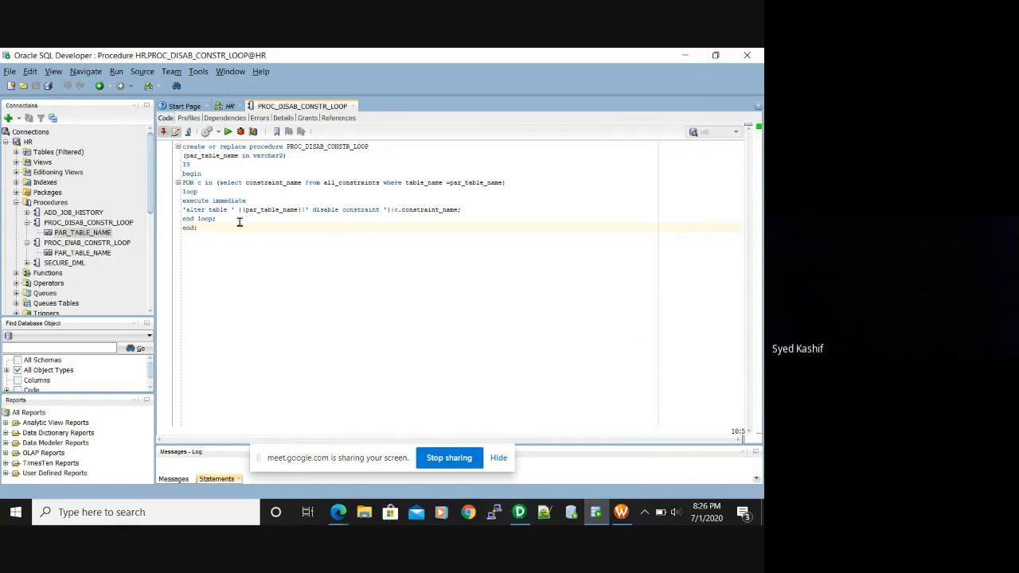
{"action": "left_click", "coordinate": [463, 209]}
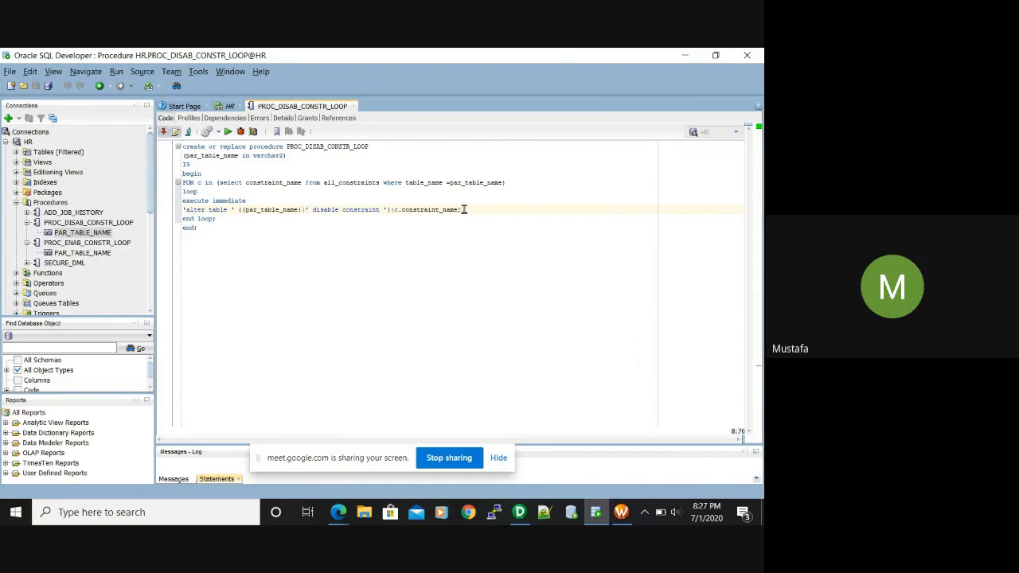
{"action": "key", "text": "BackSpace"}
{"action": "key", "text": "BackSpace"}
{"action": "type", "text": "e"}
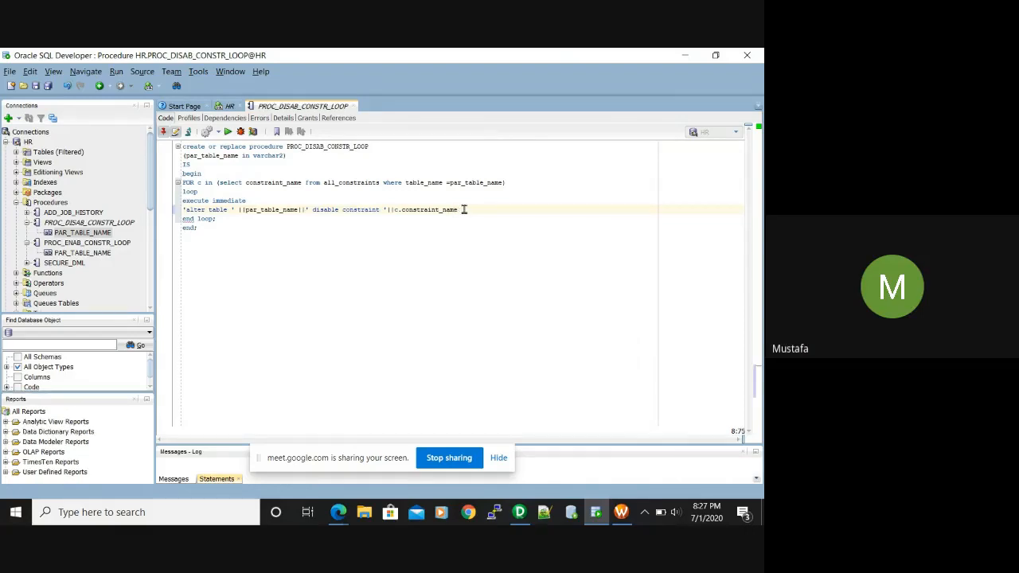
{"action": "left_click", "coordinate": [247, 347]}
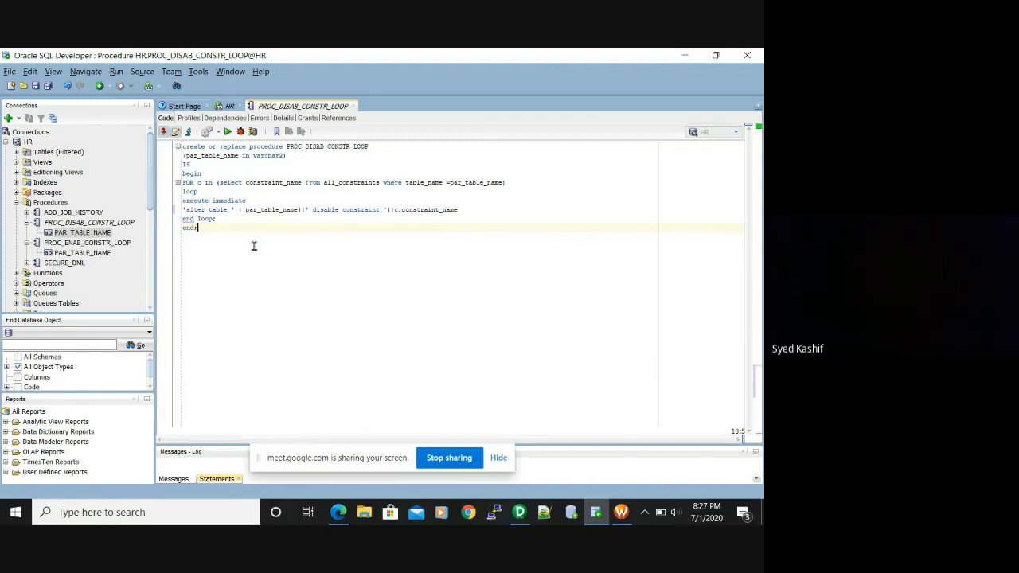
{"action": "left_click", "coordinate": [459, 209]}
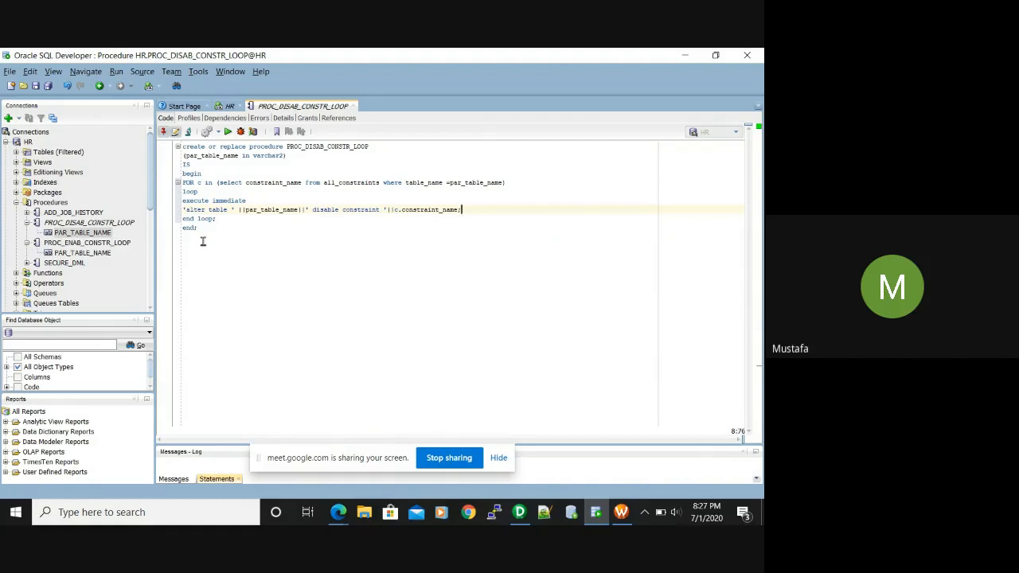
{"action": "left_click", "coordinate": [123, 244]}
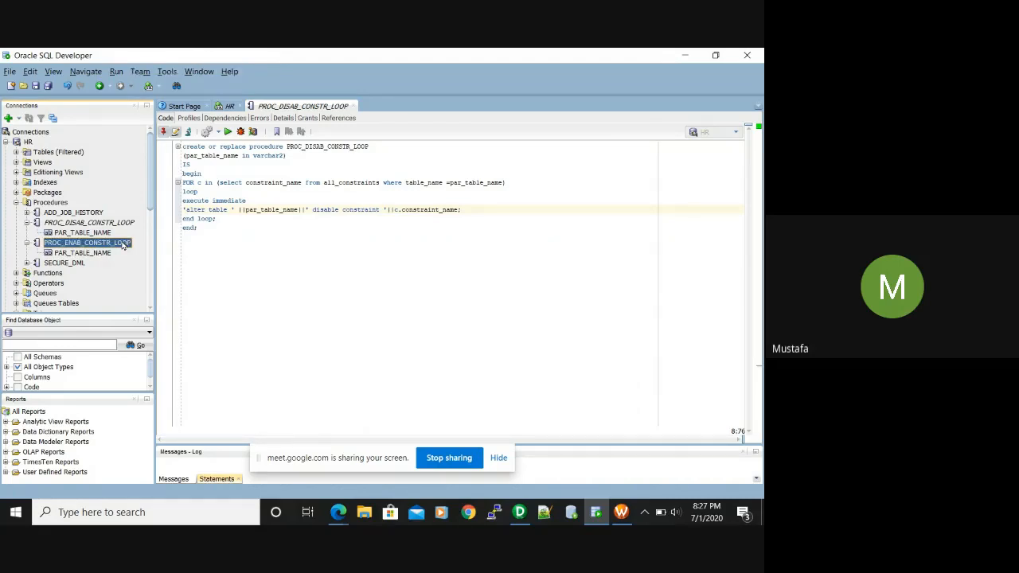
Open PROC_ENAB_CONSTR_LOOP and compare its code with PROC_DISAB_CONSTR_LOOP
{"action": "double_click", "coordinate": [124, 244]}
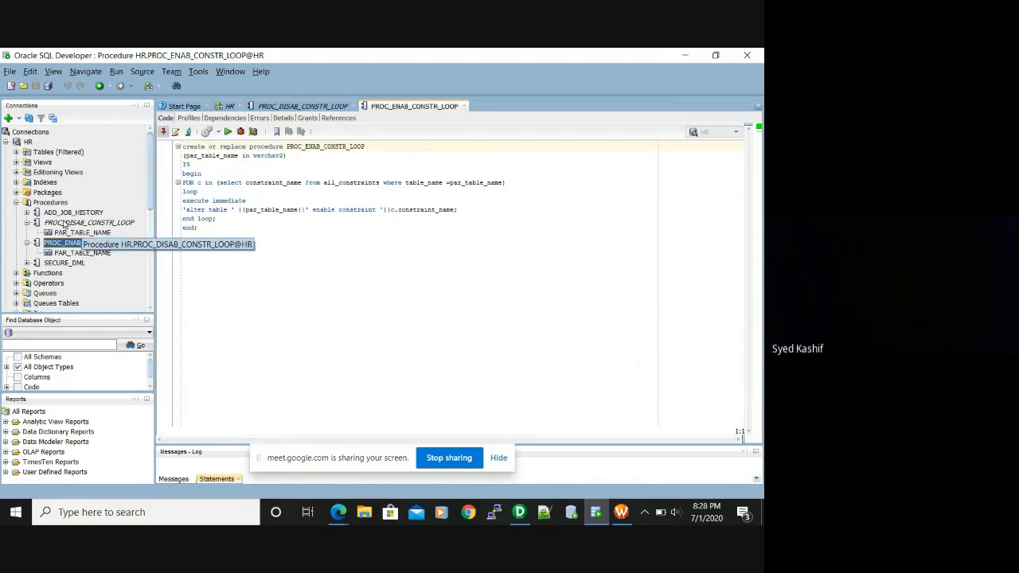
{"action": "left_click", "coordinate": [64, 223]}
{"action": "left_click", "coordinate": [27, 226]}
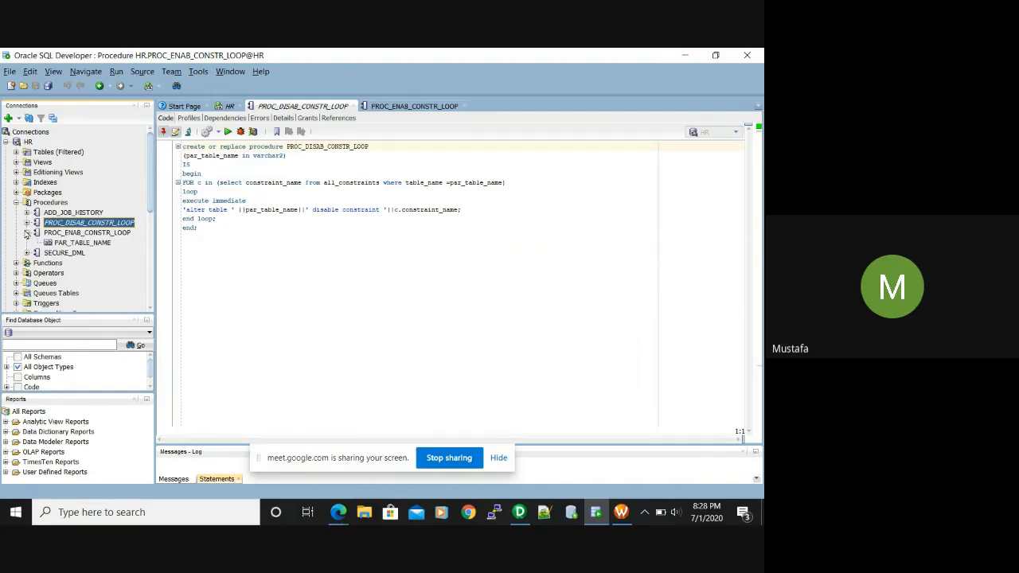
{"action": "left_click", "coordinate": [27, 232]}
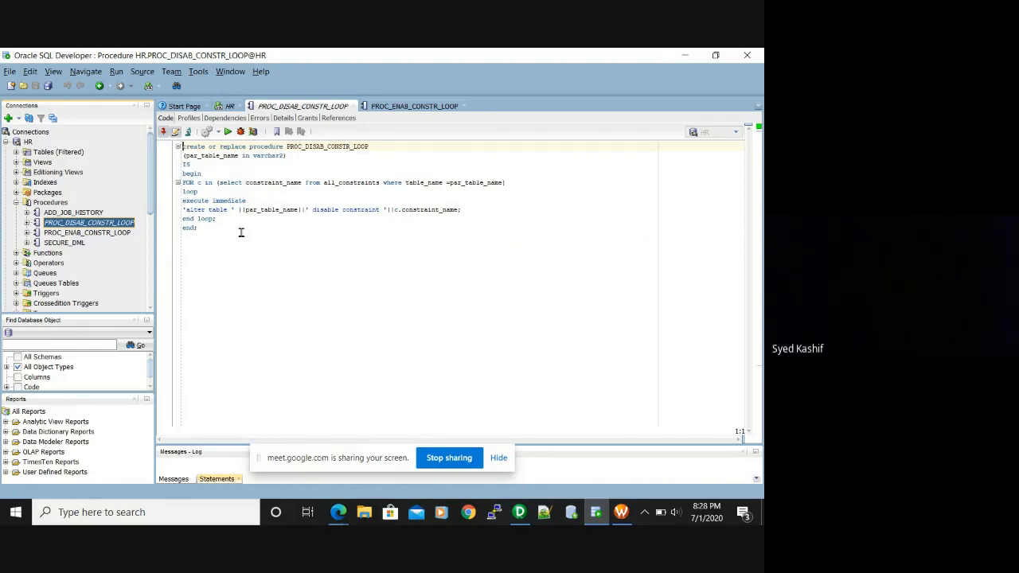
{"action": "left_click_drag", "start_coordinate": [241, 231], "coordinate": [183, 156]}
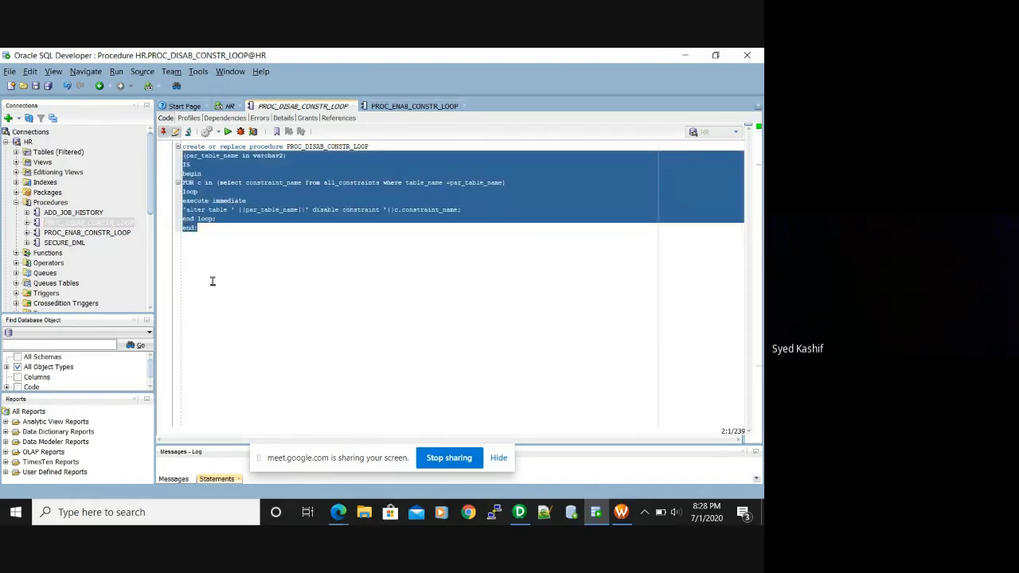
{"action": "left_click", "coordinate": [213, 281]}
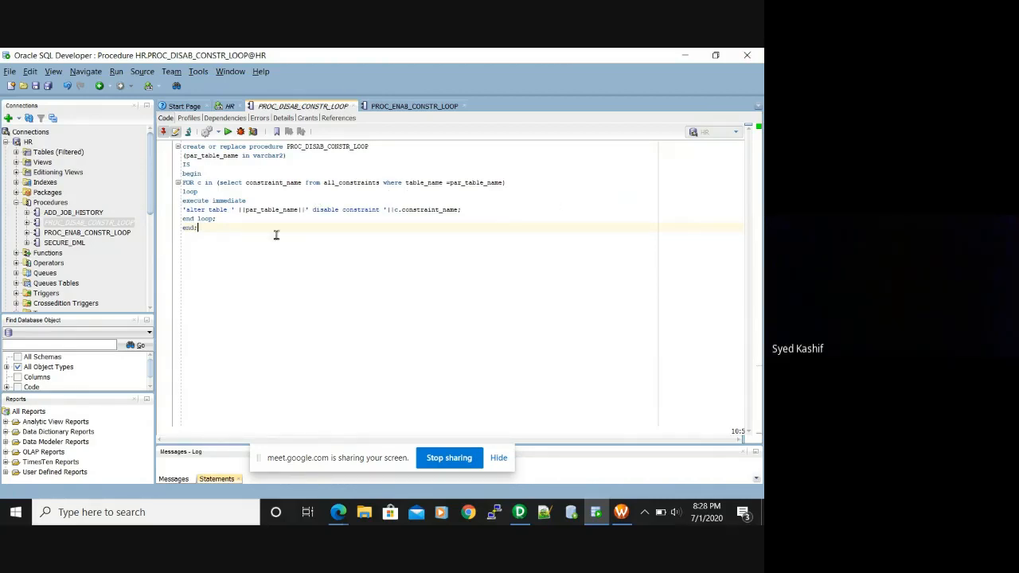
Close both constraint procedure editors, discarding the unsaved edits
{"action": "left_click", "coordinate": [465, 106]}
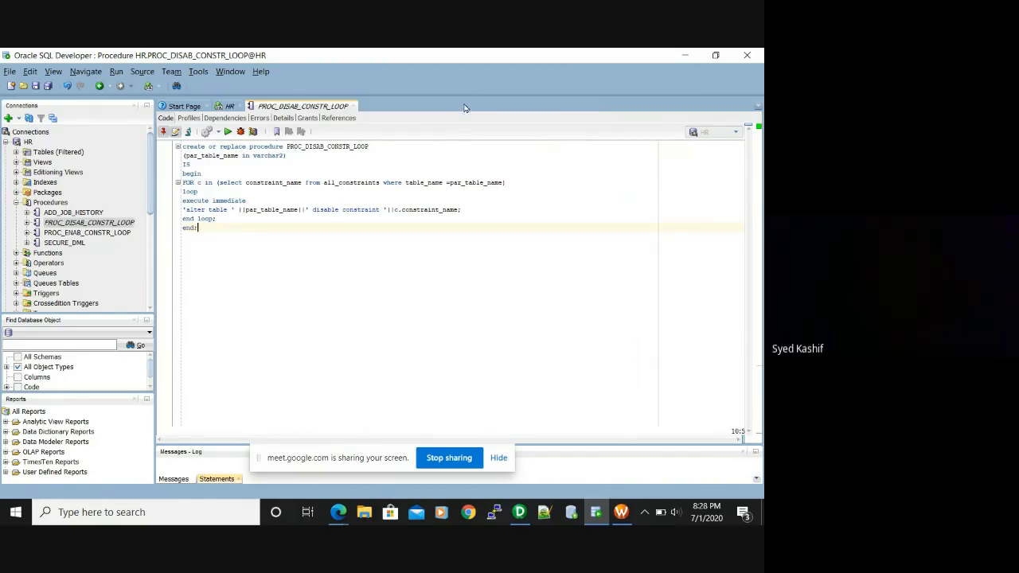
{"action": "left_click", "coordinate": [354, 106]}
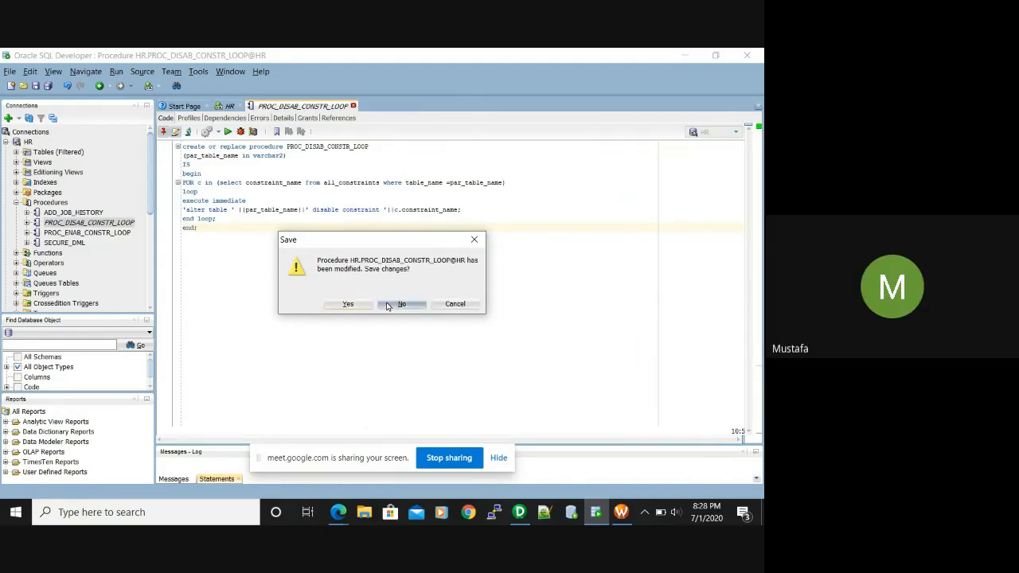
{"action": "left_click", "coordinate": [400, 303]}
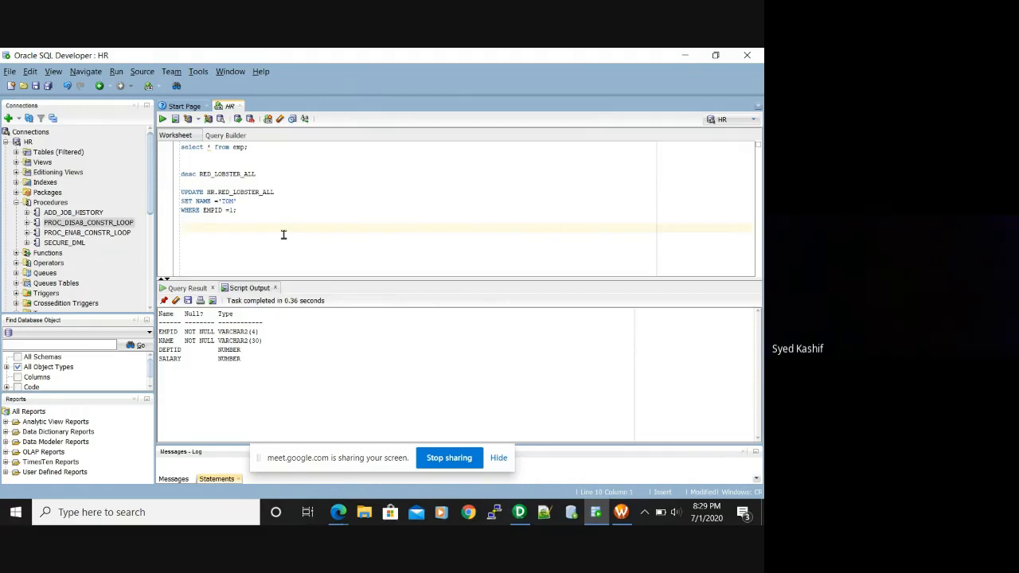
Type call PROC_DISAB_CONSTR_LOOP('RED_LOBSTER_ALL') on the empty worksheet line and select the statement
{"action": "type", "text": "call "}
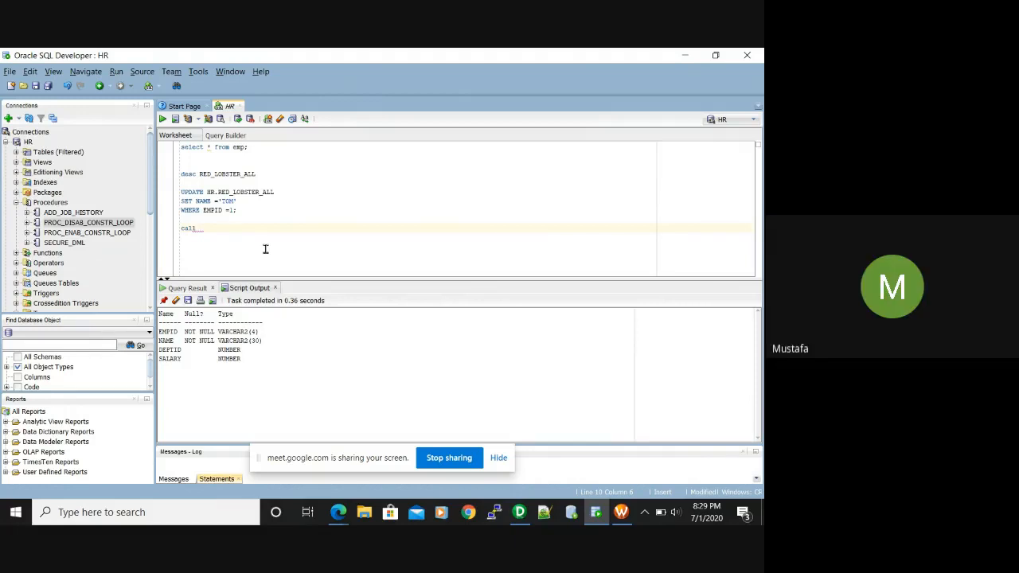
{"action": "type", "text": "PROC_DISAB_"}
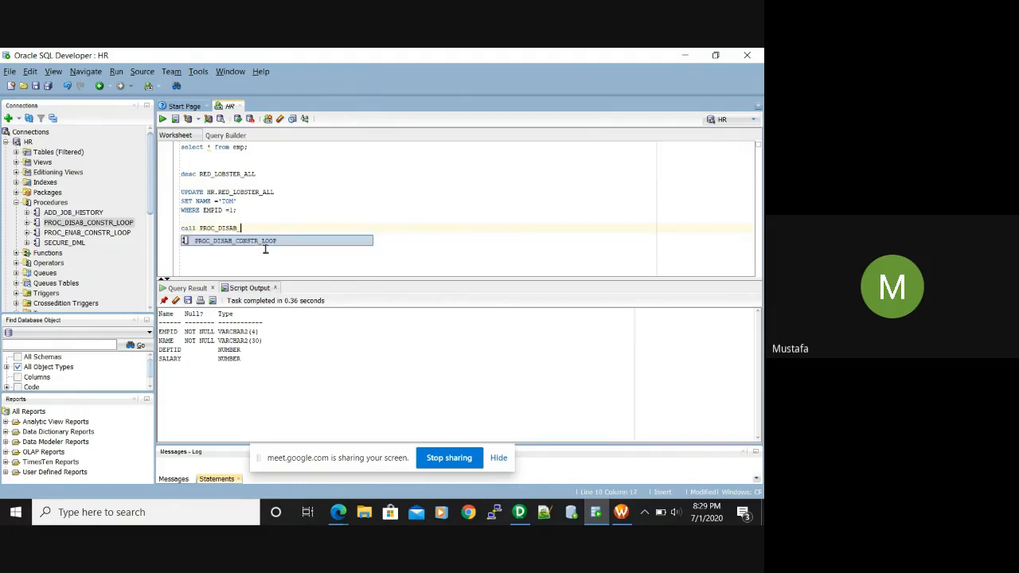
{"action": "type", "text": "CONSTR"}
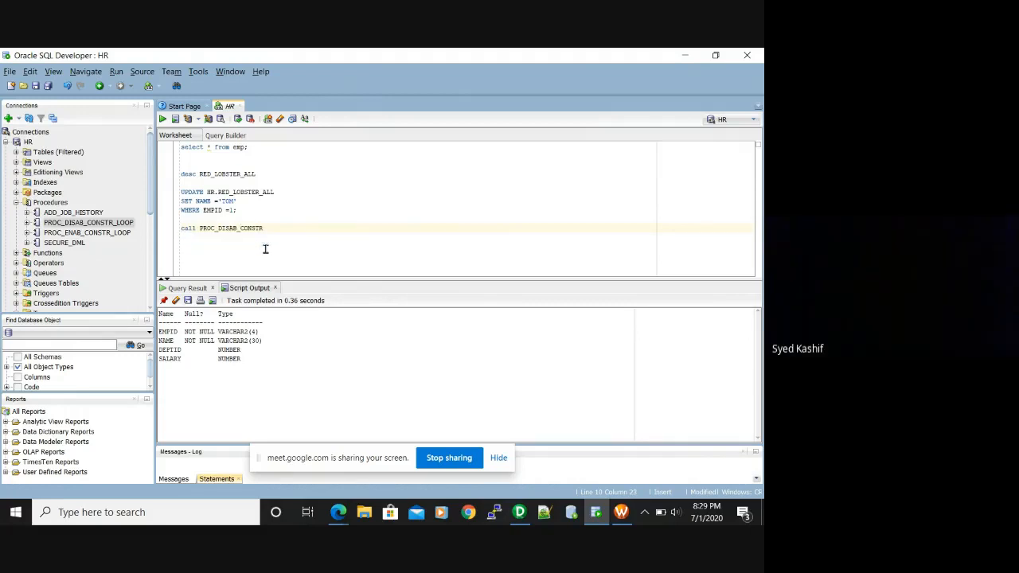
{"action": "type", "text": "_LOOP"}
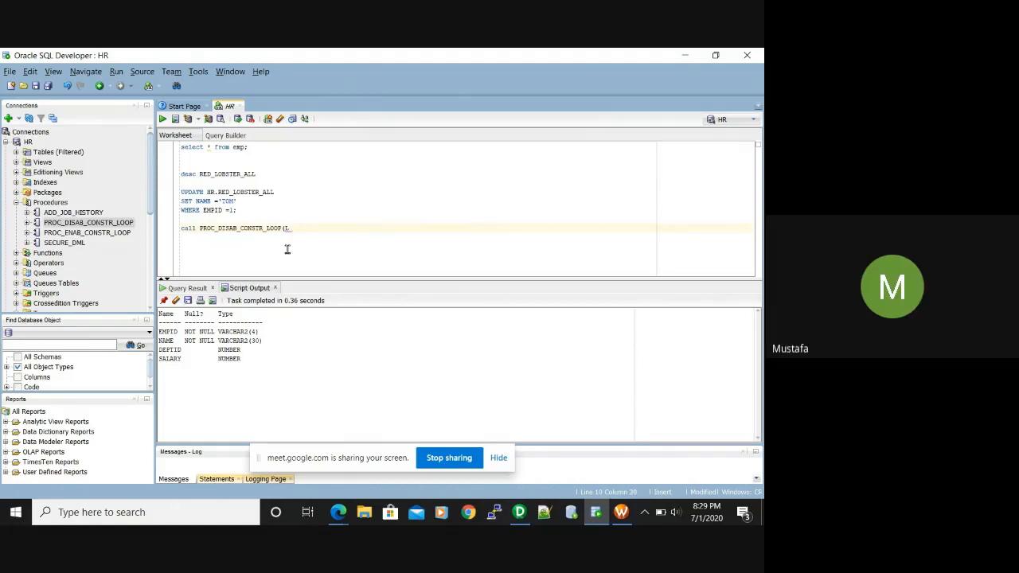
{"action": "type", "text": "('LOBS"}
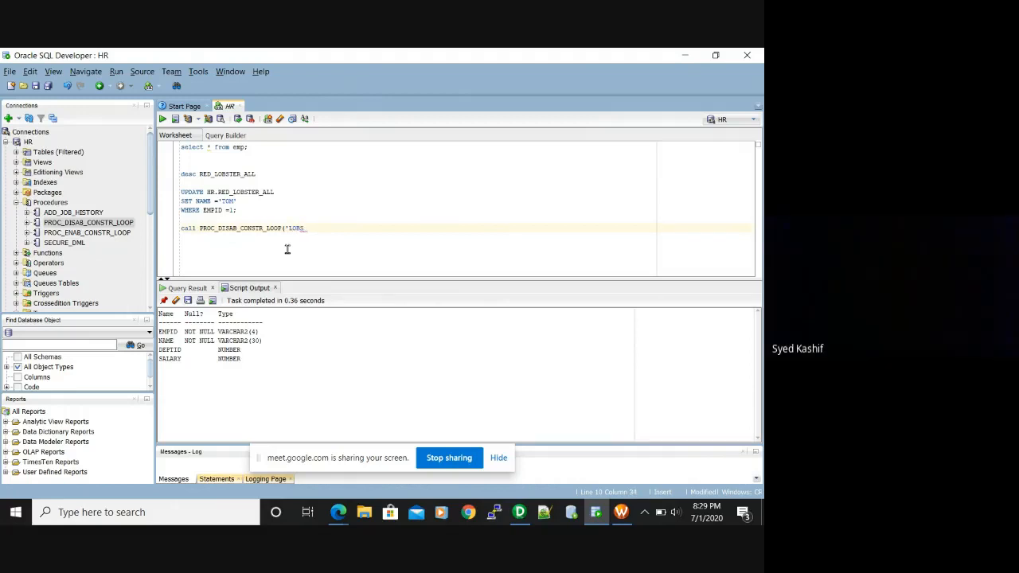
{"action": "type", "text": "TER_"}
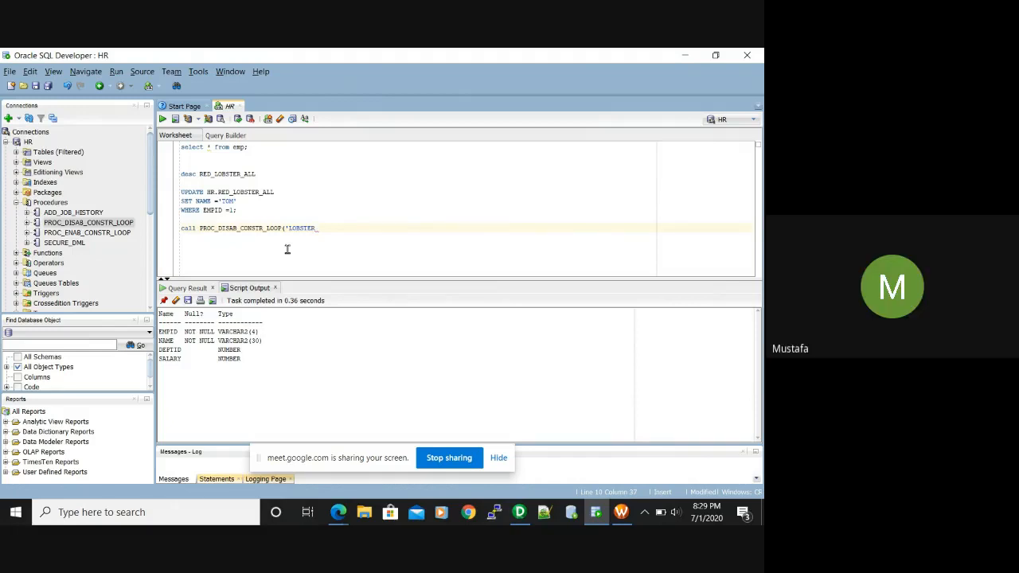
{"action": "type", "text": "_"}
{"action": "key", "text": "BackSpace"}
{"action": "key", "text": "BackSpace"}
{"action": "key", "text": "BackSpace"}
{"action": "key", "text": "BackSpace"}
{"action": "key", "text": "BackSpace"}
{"action": "key", "text": "BackSpace"}
{"action": "key", "text": "BackSpace"}
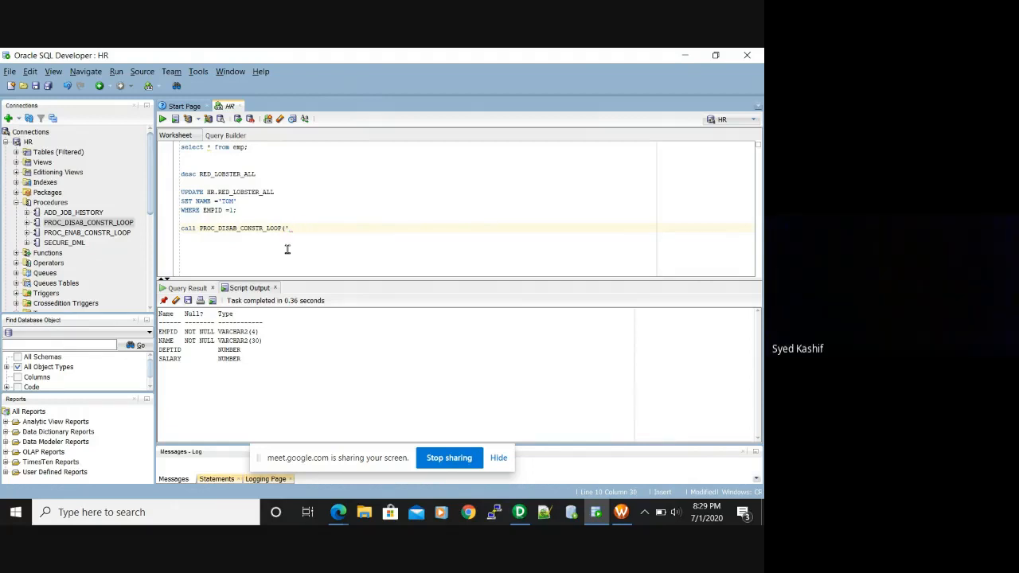
{"action": "type", "text": "RED_LOBSTER_ALL')"}
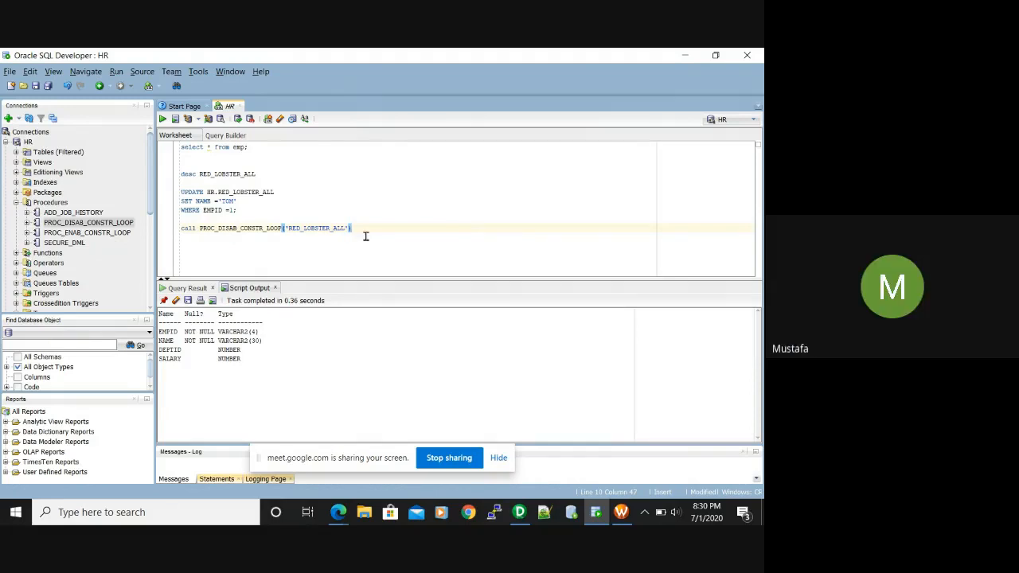
{"action": "left_click_drag", "start_coordinate": [355, 228], "coordinate": [178, 229]}
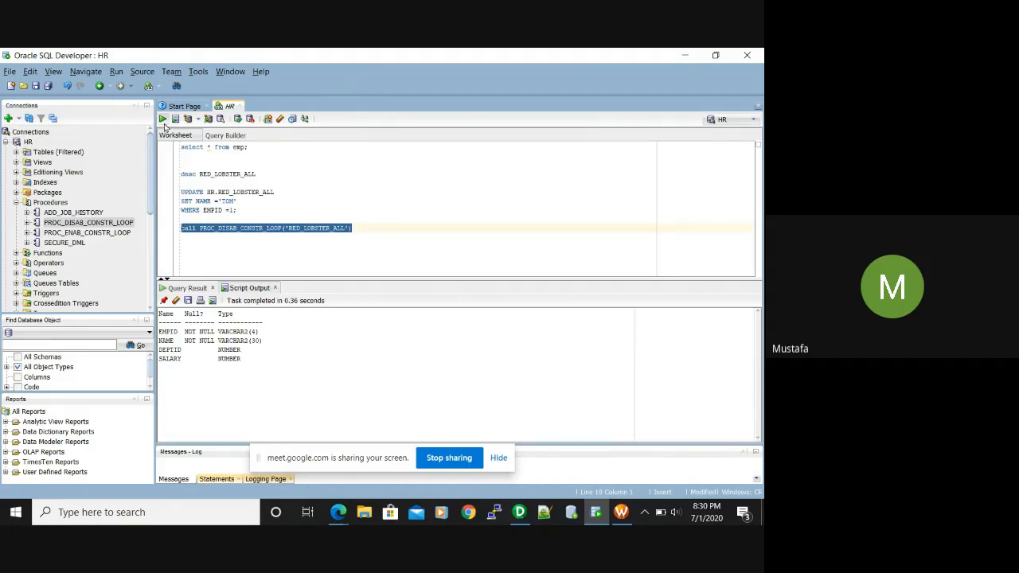
{"action": "left_click", "coordinate": [162, 119]}
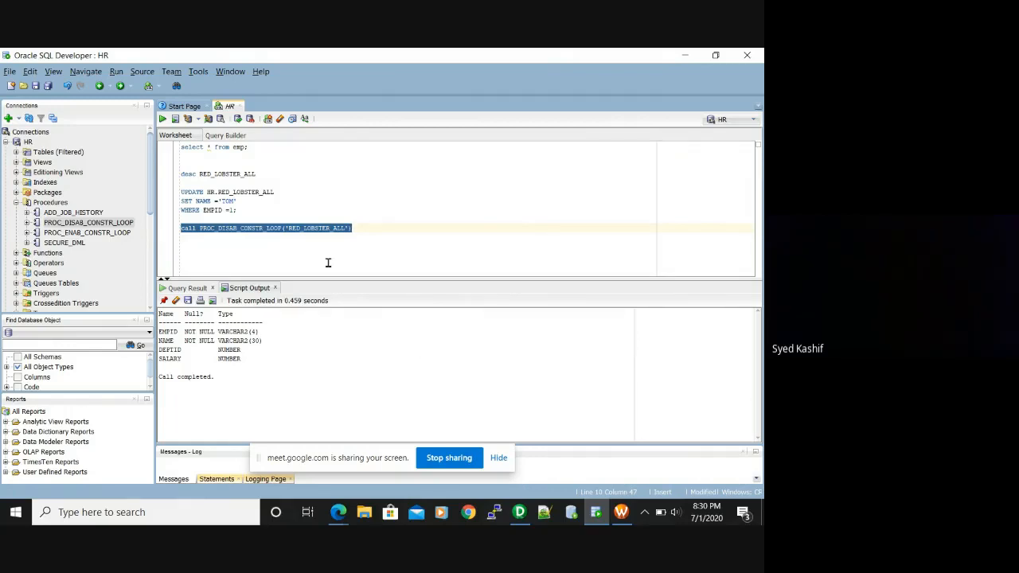
{"action": "left_click", "coordinate": [203, 251]}
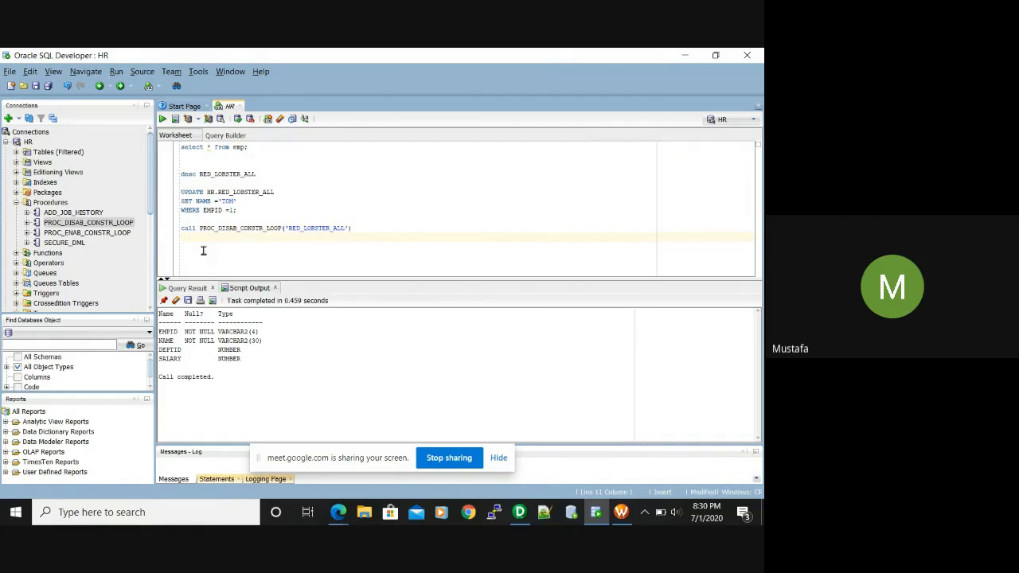
{"action": "type", "text": "DESC_"}
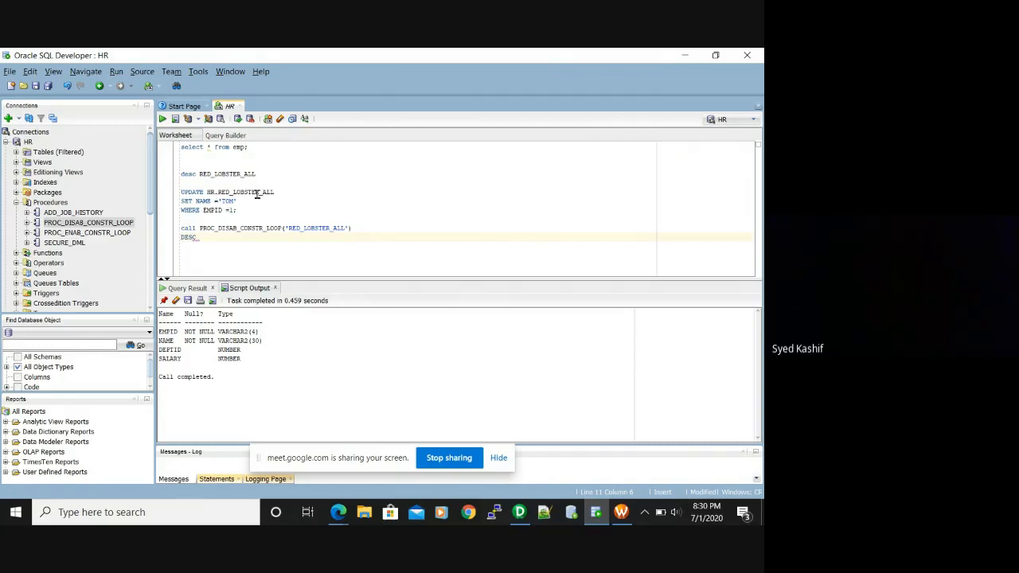
{"action": "left_click_drag", "start_coordinate": [275, 192], "coordinate": [206, 193]}
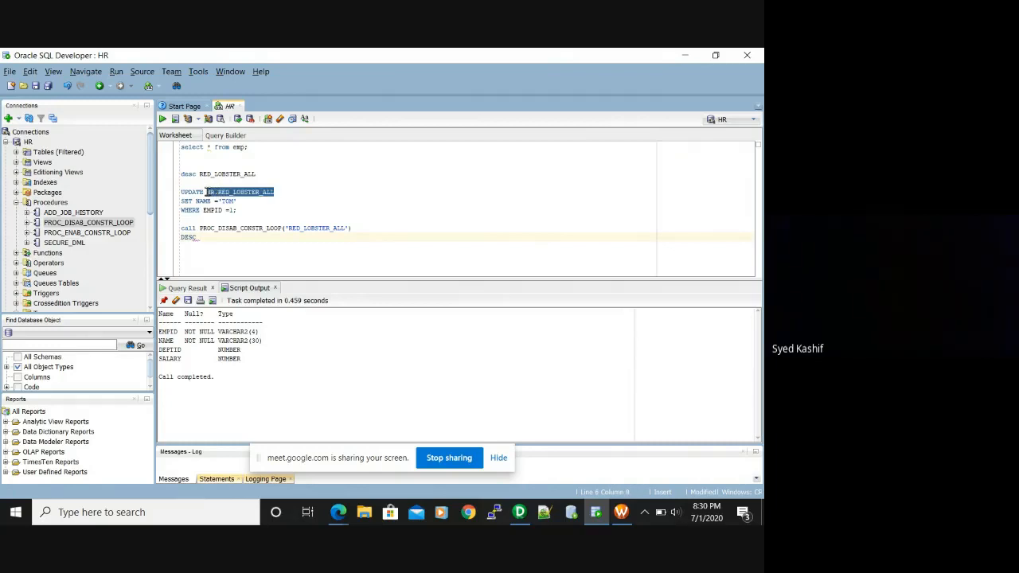
{"action": "left_click", "coordinate": [201, 236]}
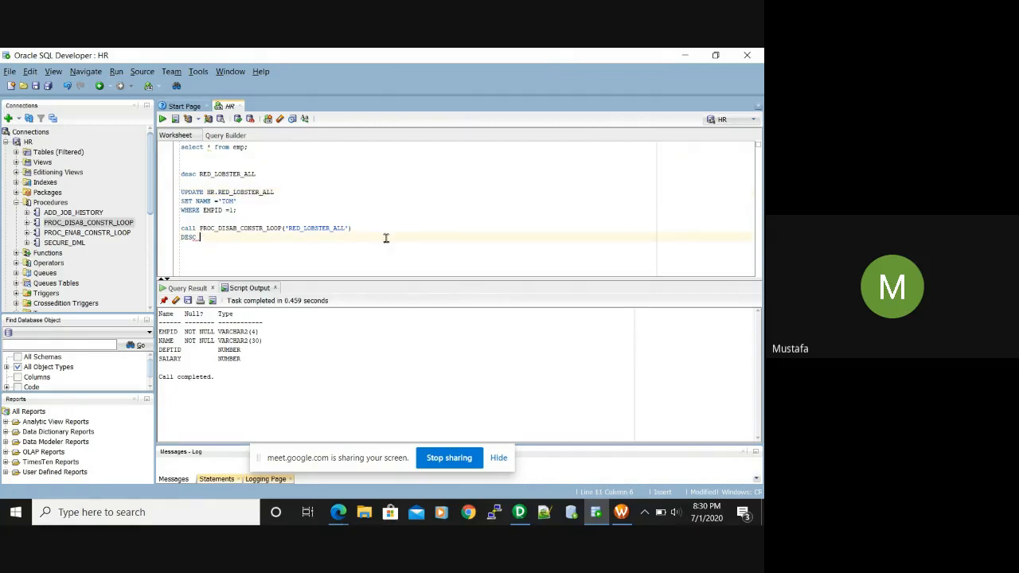
{"action": "left_click_drag", "start_coordinate": [275, 191], "coordinate": [205, 192]}
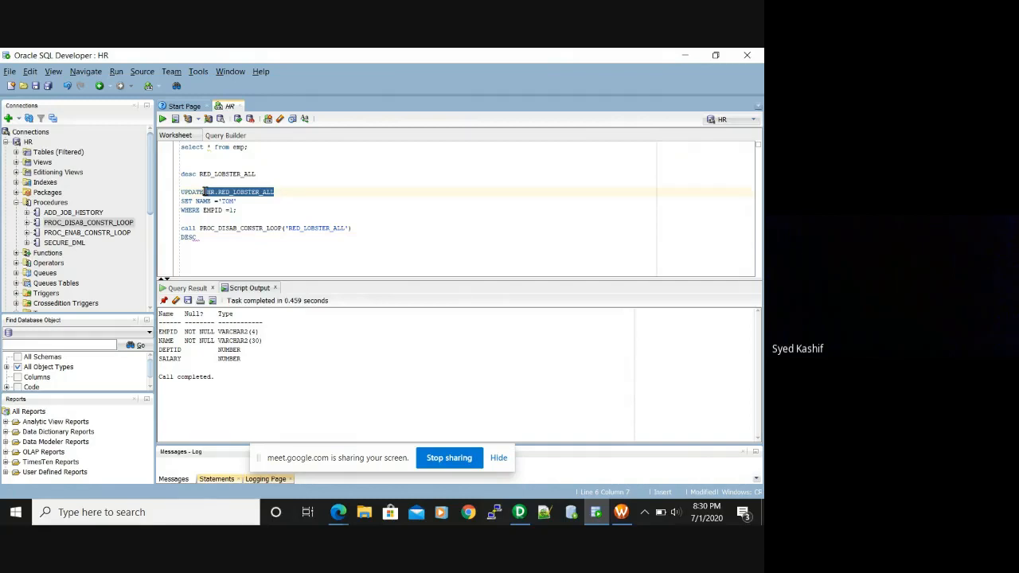
{"action": "left_click", "coordinate": [314, 202]}
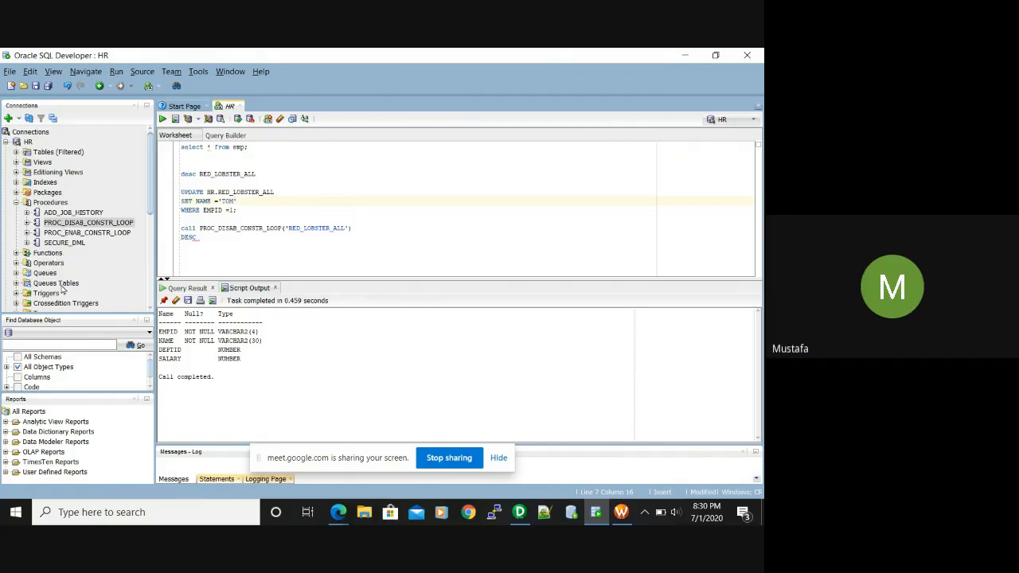
{"action": "left_click", "coordinate": [150, 205]}
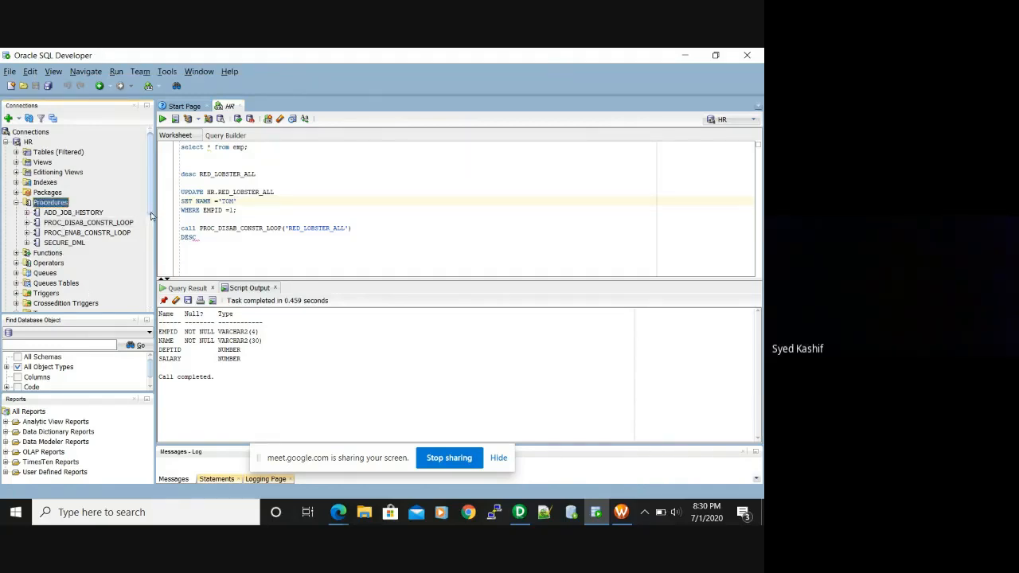
{"action": "left_click_drag", "start_coordinate": [151, 202], "coordinate": [152, 209]}
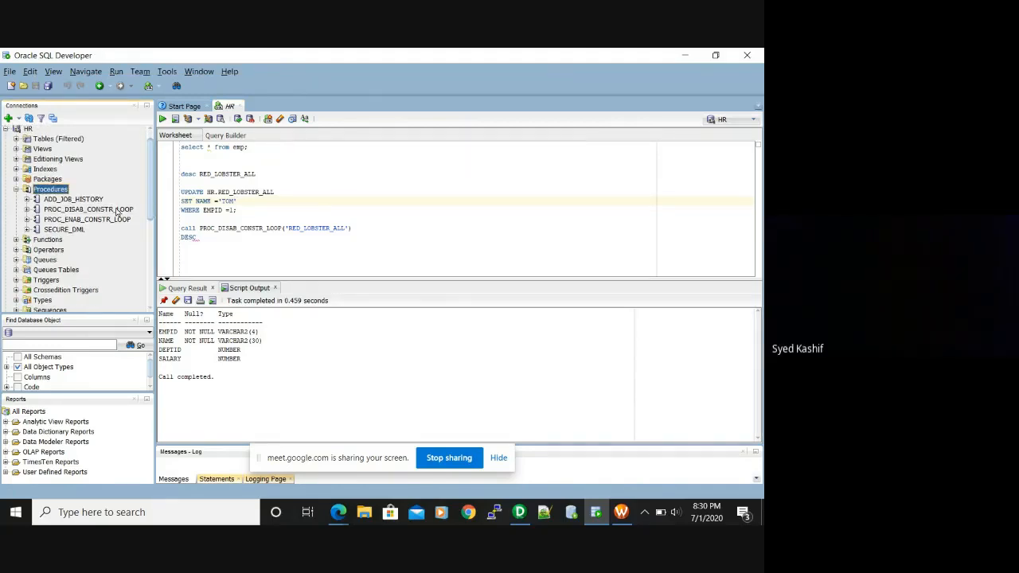
{"action": "left_click", "coordinate": [45, 139]}
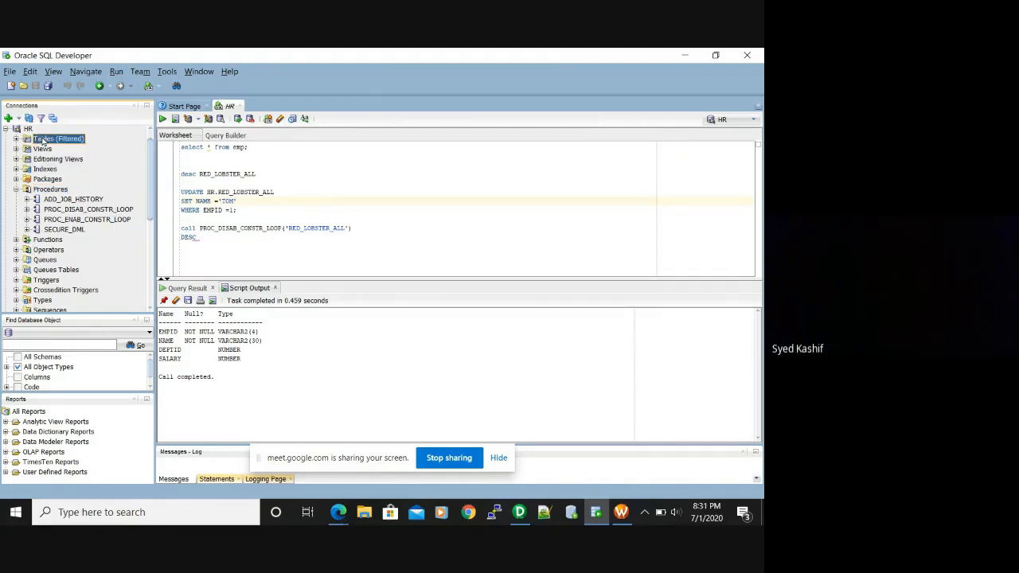
Expand the HR Tables list and open the RED_LOBSTER_ALL table
{"action": "double_click", "coordinate": [44, 139]}
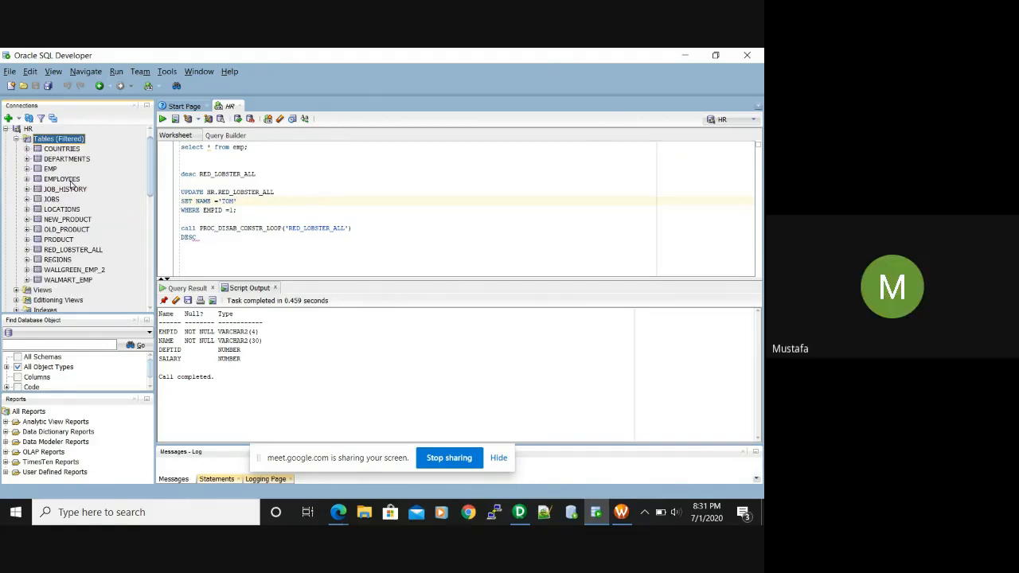
{"action": "double_click", "coordinate": [52, 139]}
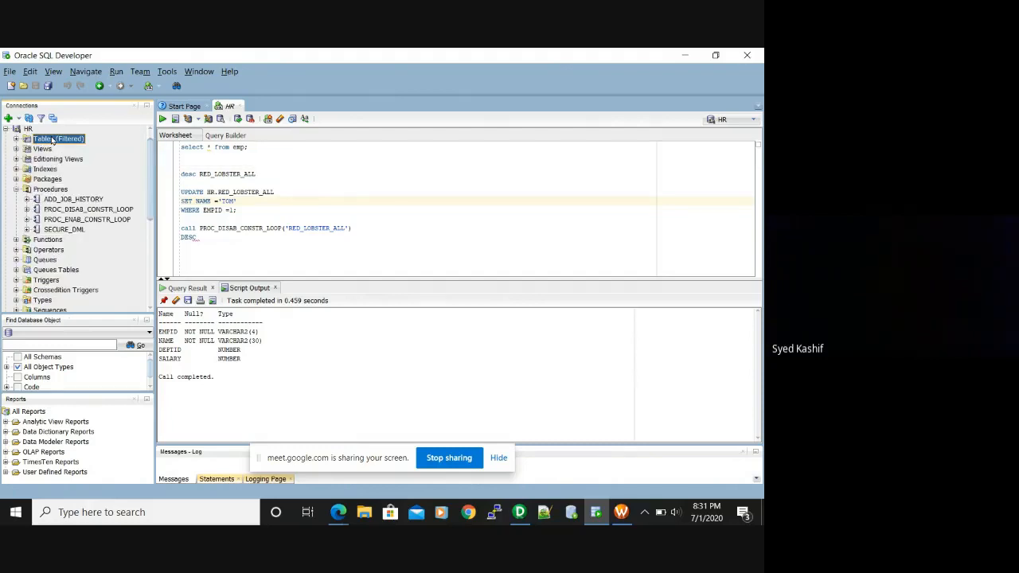
{"action": "double_click", "coordinate": [51, 139]}
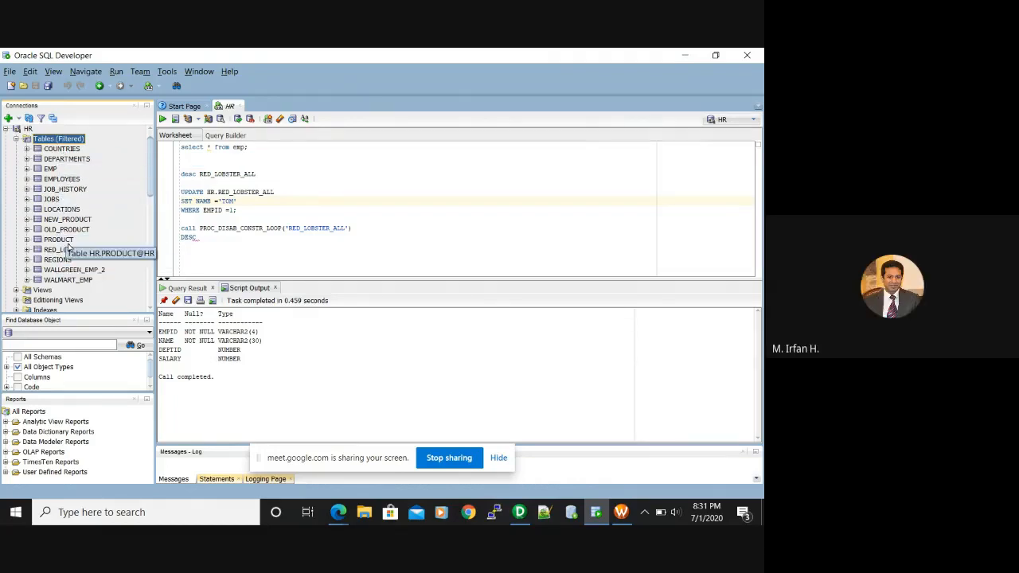
{"action": "scroll", "coordinate": [151, 178], "scroll_direction": "down", "scroll_amount": 1}
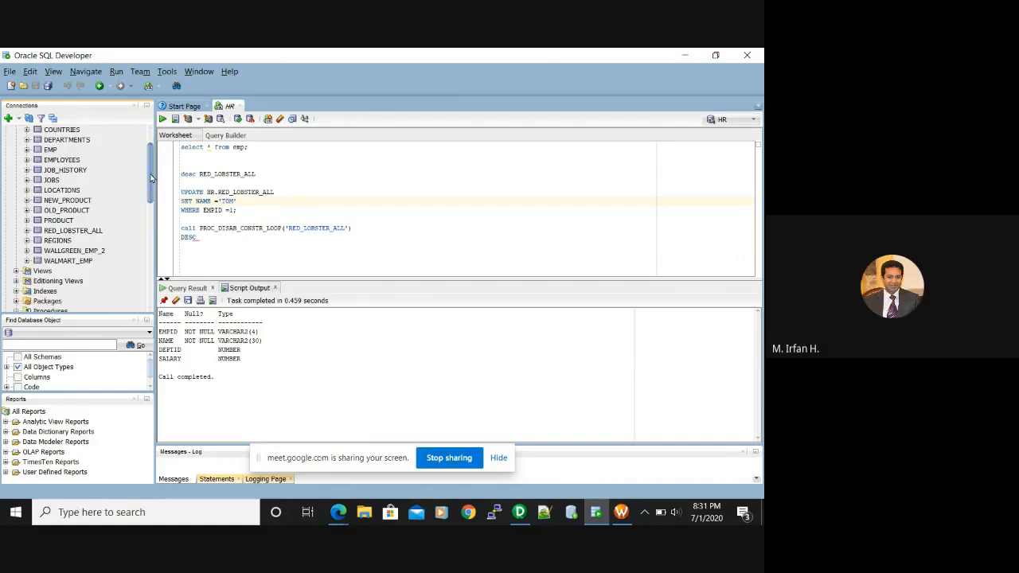
{"action": "scroll", "coordinate": [151, 178], "scroll_direction": "down", "scroll_amount": 1}
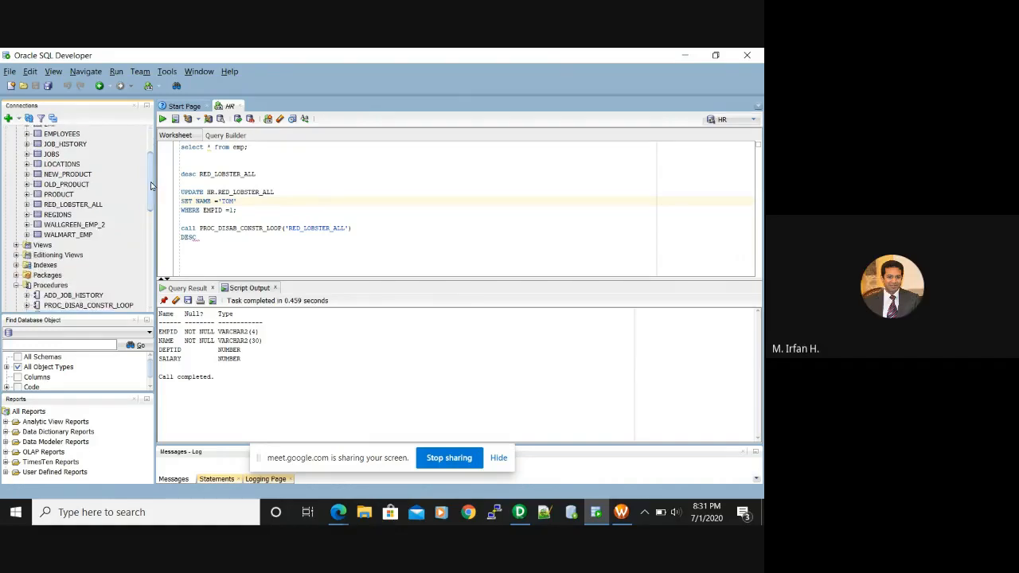
{"action": "left_click", "coordinate": [71, 206]}
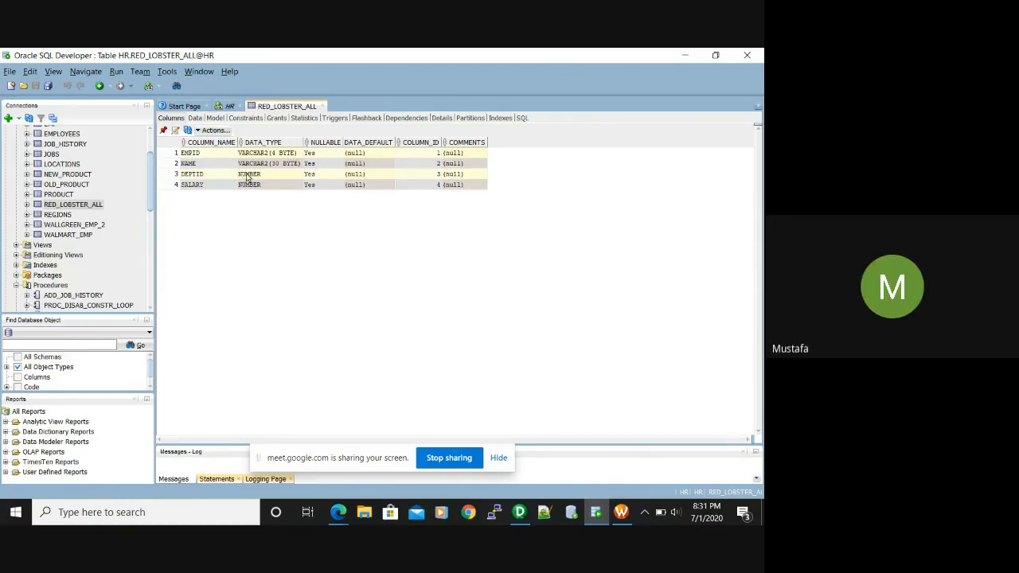
{"action": "left_click", "coordinate": [152, 206]}
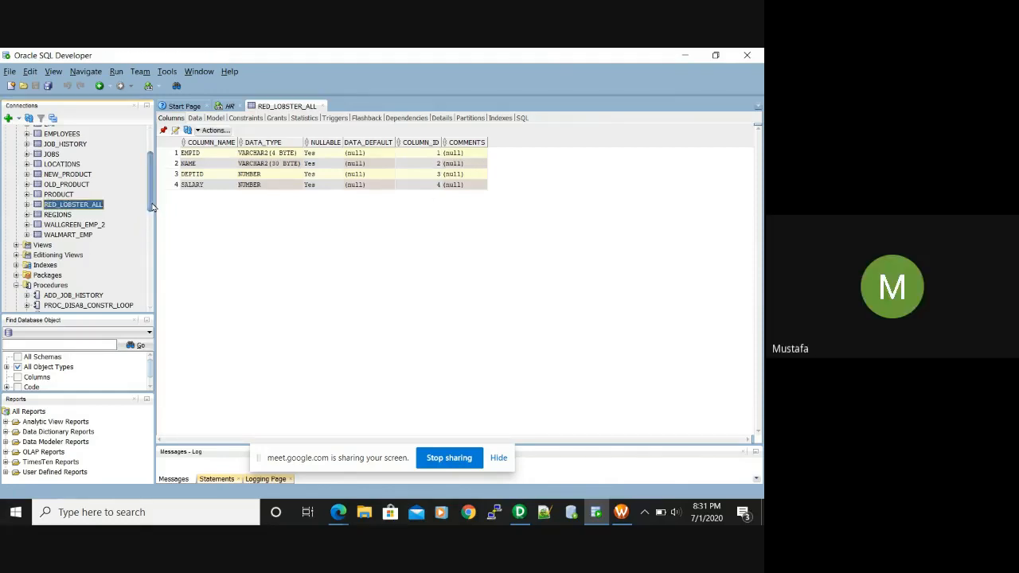
{"action": "scroll", "coordinate": [153, 206], "scroll_direction": "down", "scroll_amount": 1}
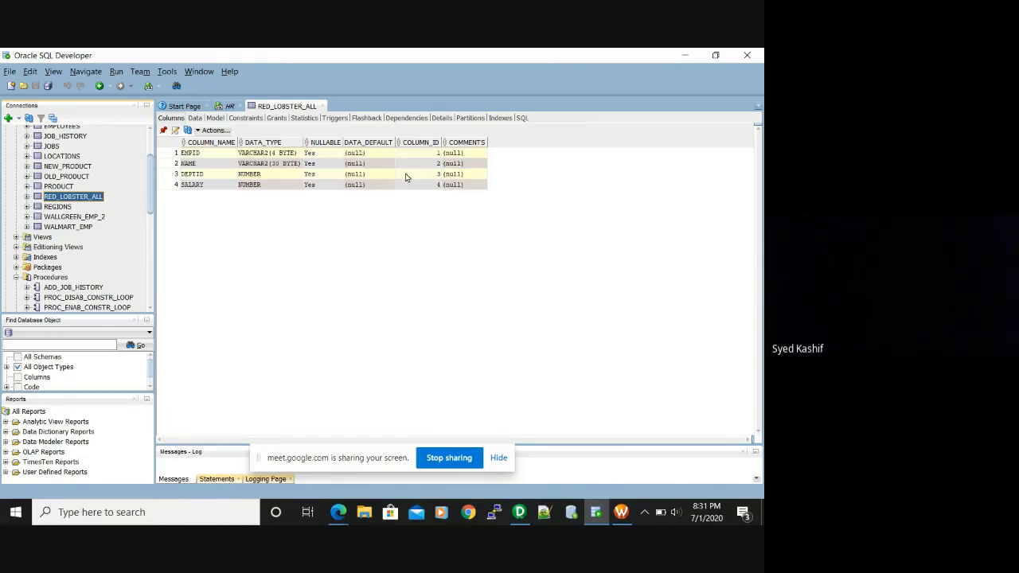
Check that both RED_LOBSTER_ALL constraints show DISABLED, then close the table view
{"action": "left_click", "coordinate": [251, 119]}
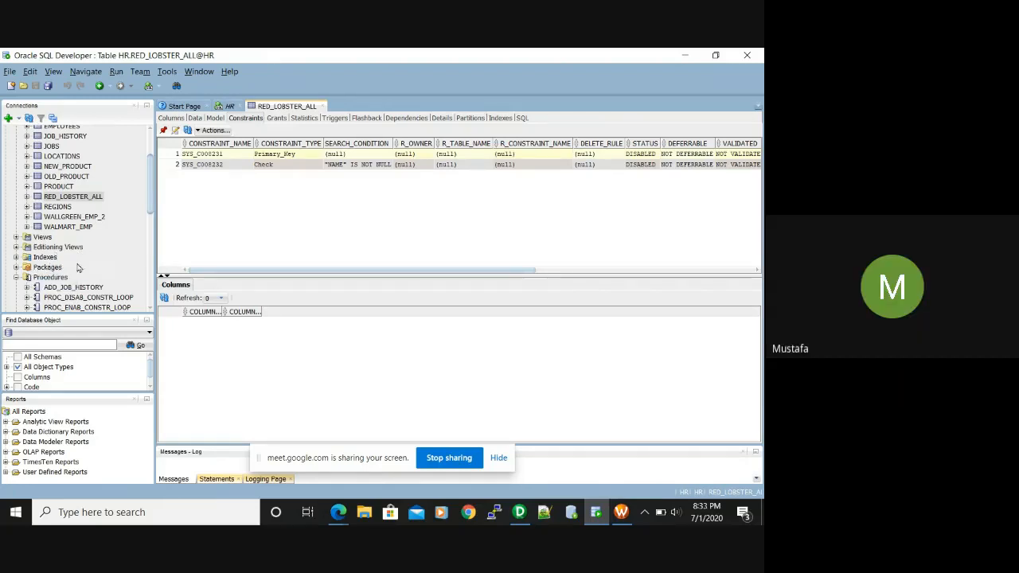
{"action": "left_click", "coordinate": [47, 267]}
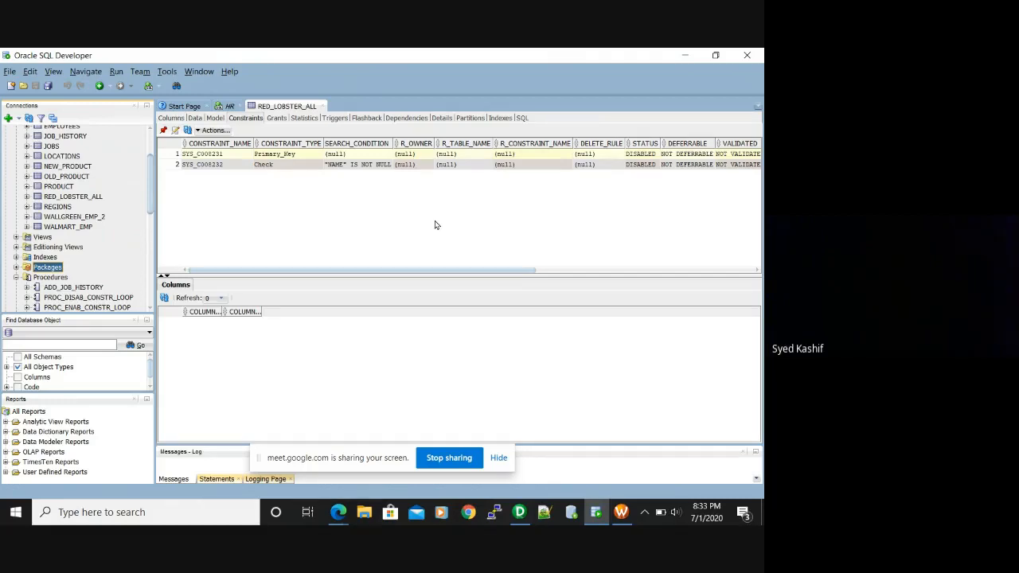
{"action": "right_click", "coordinate": [291, 257]}
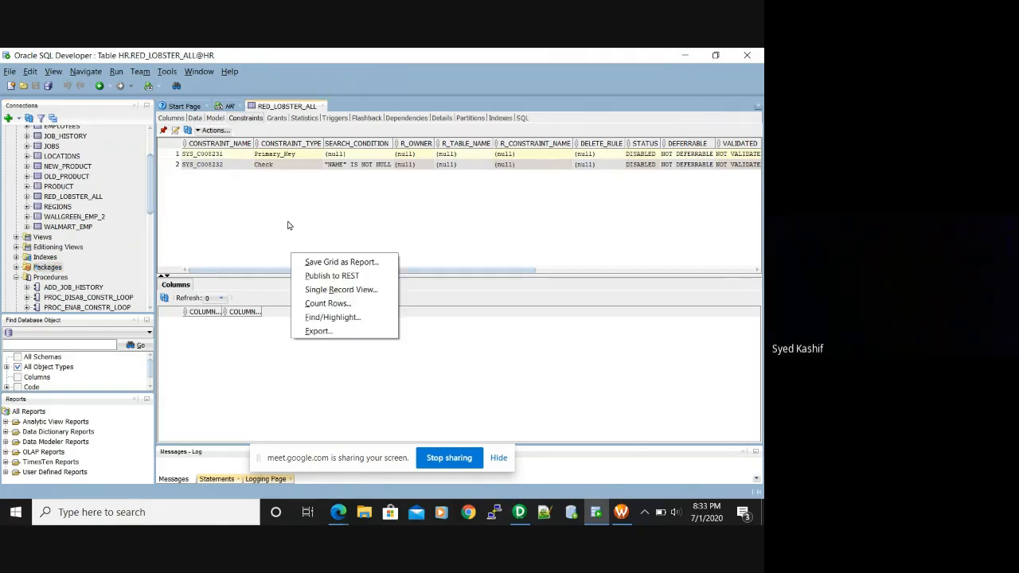
{"action": "left_click", "coordinate": [323, 108]}
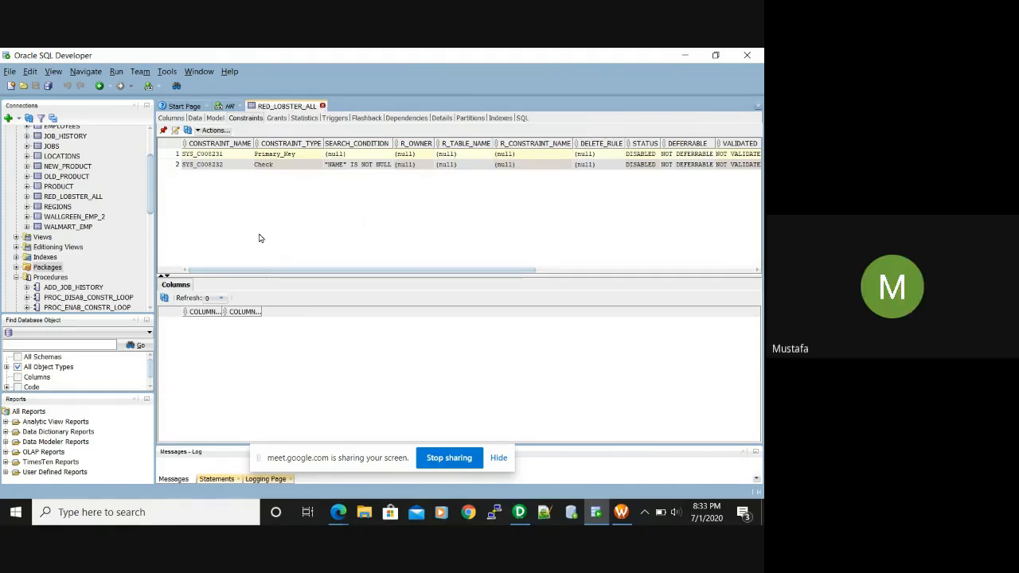
{"action": "left_click", "coordinate": [219, 259]}
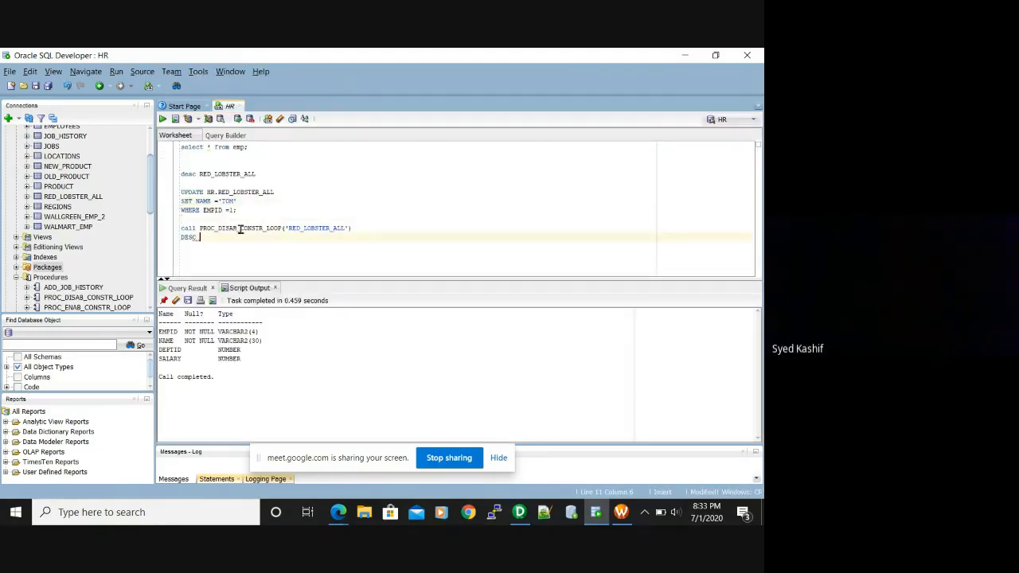
Change the procedure name in the call from PROC_DISAB_CONSTR_LOOP to PROC_ENAB_CONSTR_LOOP
{"action": "left_click", "coordinate": [239, 227]}
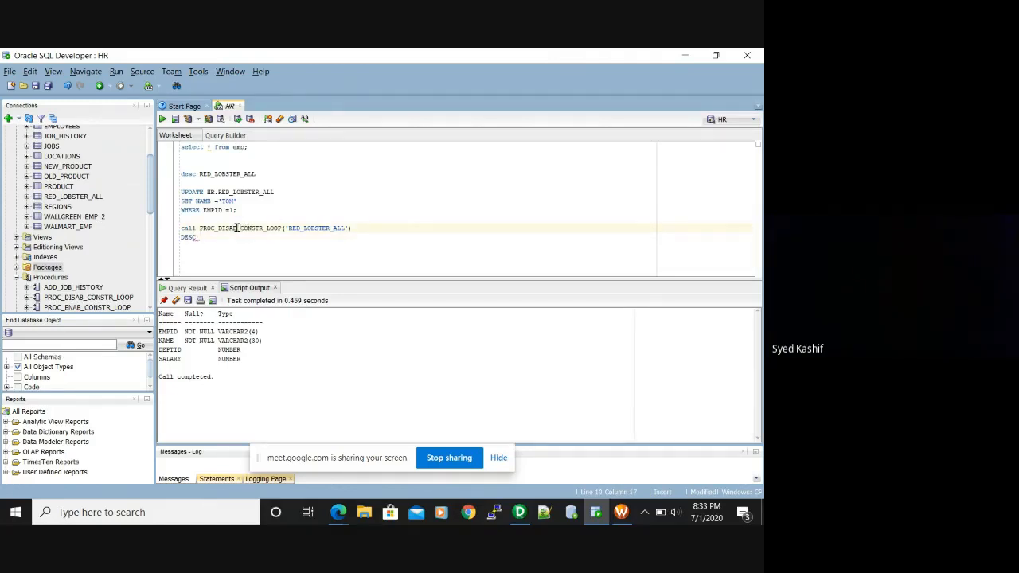
{"action": "key", "text": "BackSpace"}
{"action": "key", "text": "BackSpace"}
{"action": "key", "text": "BackSpace"}
{"action": "key", "text": "BackSpace"}
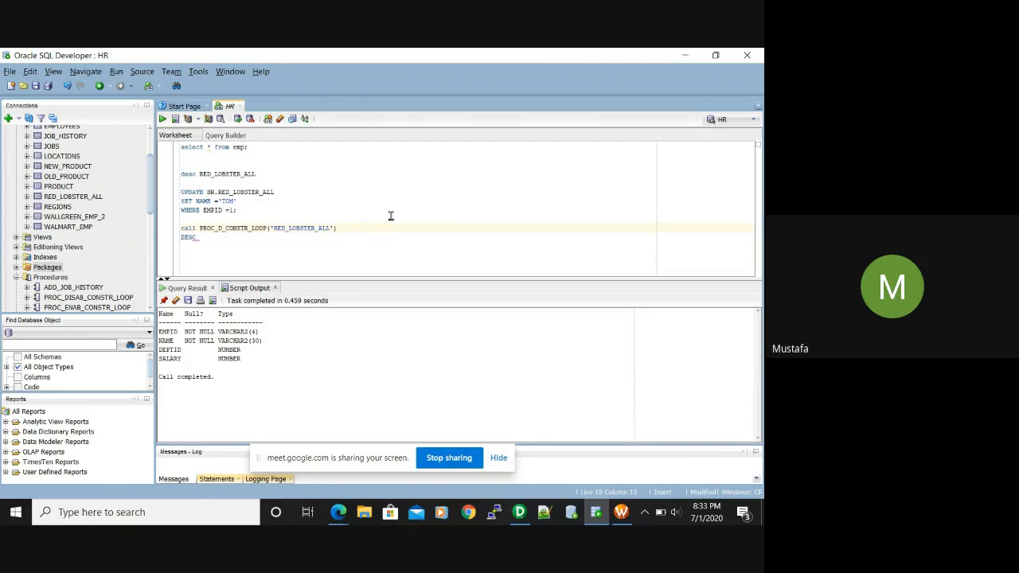
{"action": "key", "text": "BackSpace"}
{"action": "key", "text": "BackSpace"}
{"action": "type", "text": "ENAB"}
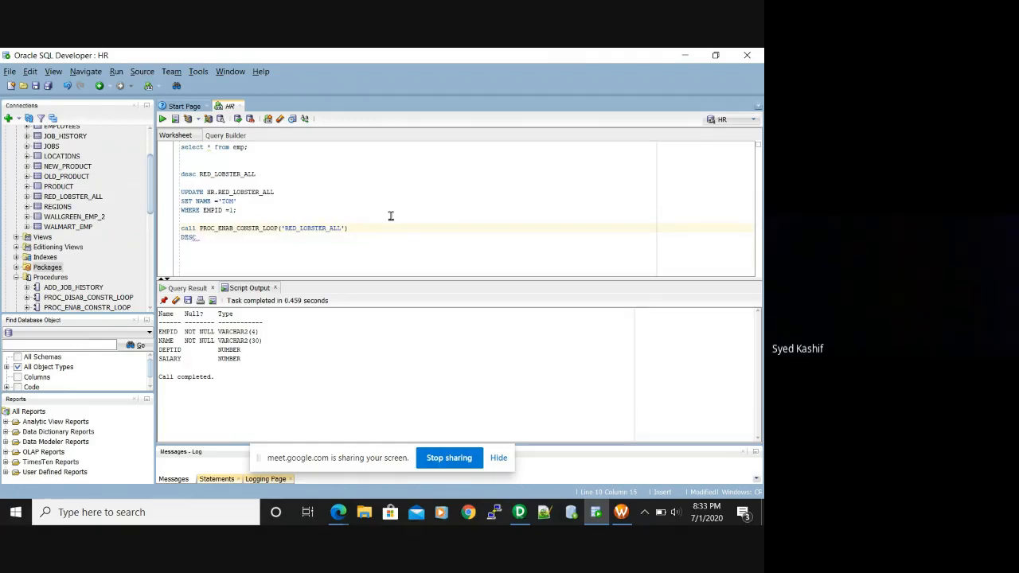
{"action": "left_click", "coordinate": [388, 227]}
End the call line with a semicolon, select it, and run the statement
{"action": "left_click_drag", "start_coordinate": [350, 228], "coordinate": [158, 230]}
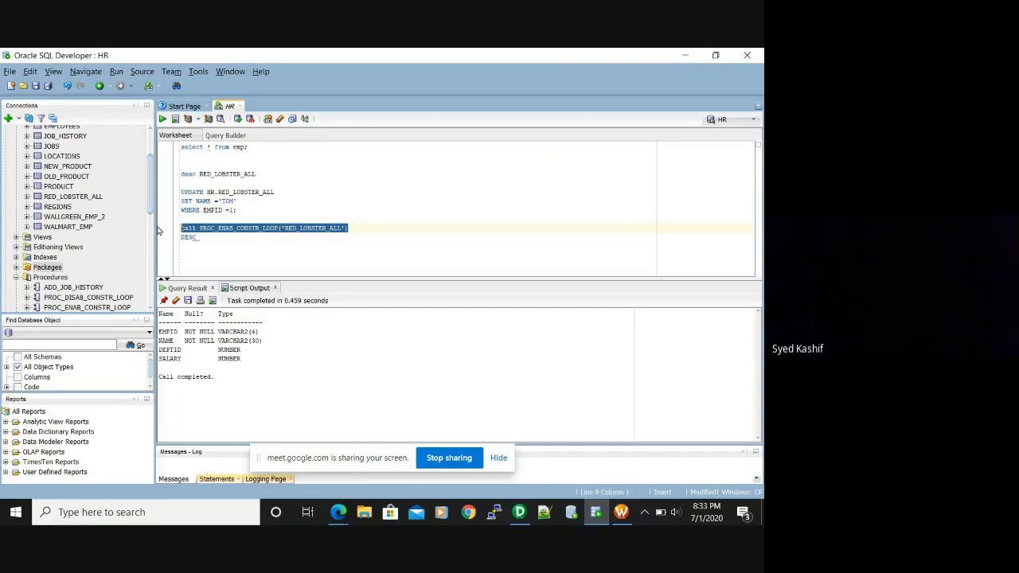
{"action": "left_click", "coordinate": [350, 229]}
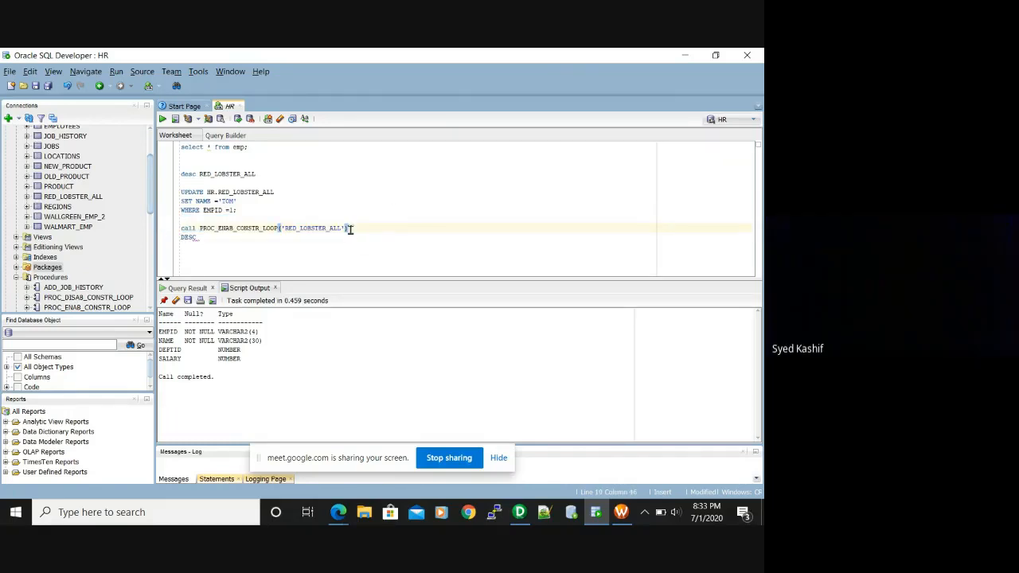
{"action": "key", "text": "BackSpace"}
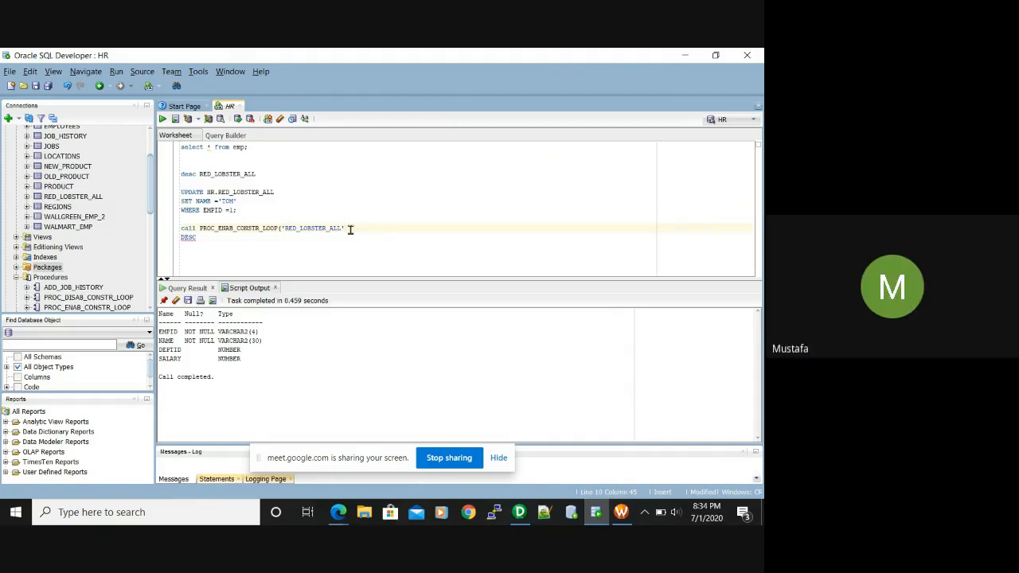
{"action": "type", "text": ";"}
{"action": "left_click_drag", "start_coordinate": [355, 229], "coordinate": [180, 229]}
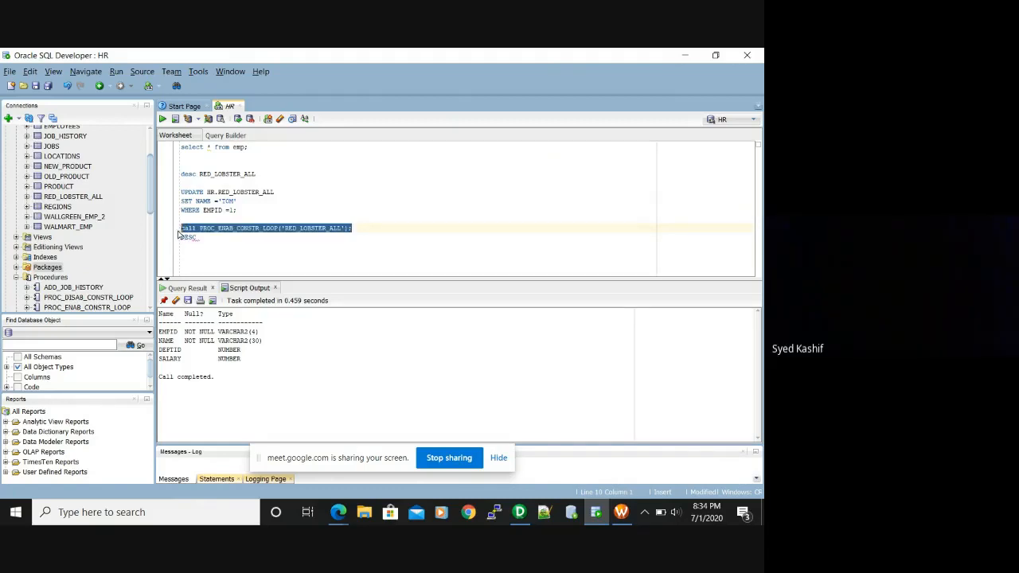
{"action": "left_click", "coordinate": [162, 119]}
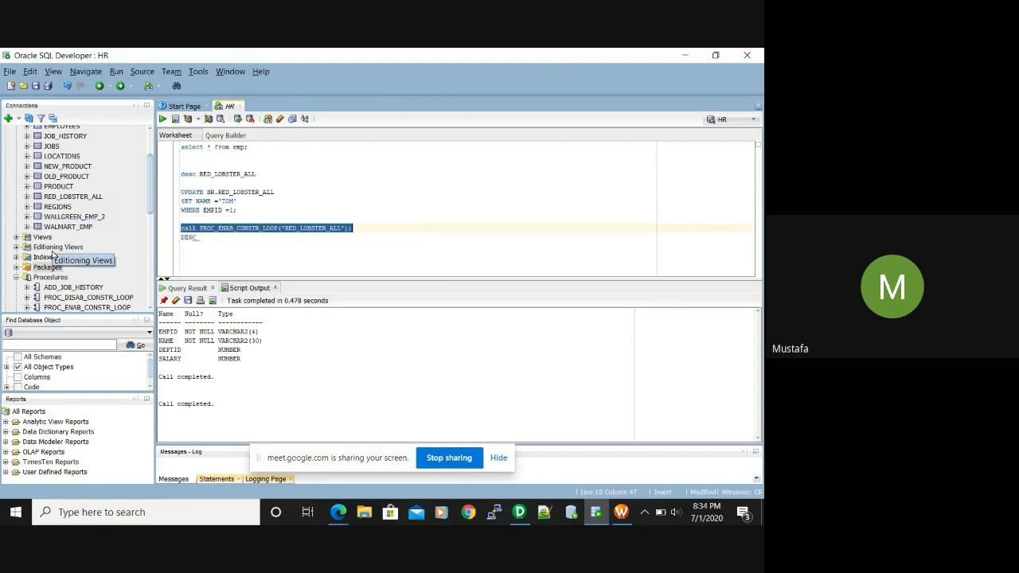
Expand Procedures to show the parameters of PROC_DISAB_CONSTR_LOOP
{"action": "left_click", "coordinate": [50, 277]}
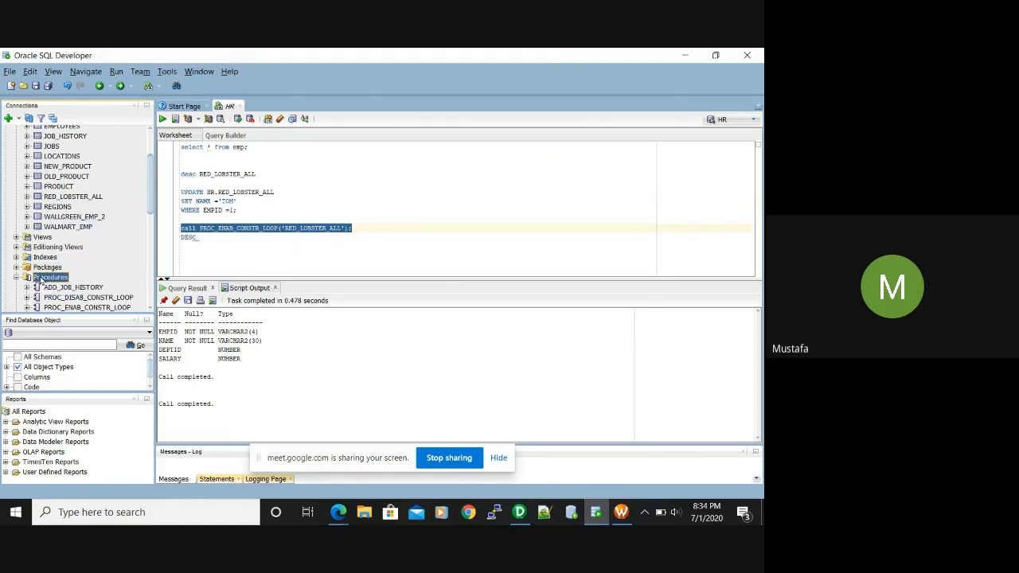
{"action": "left_click", "coordinate": [274, 243]}
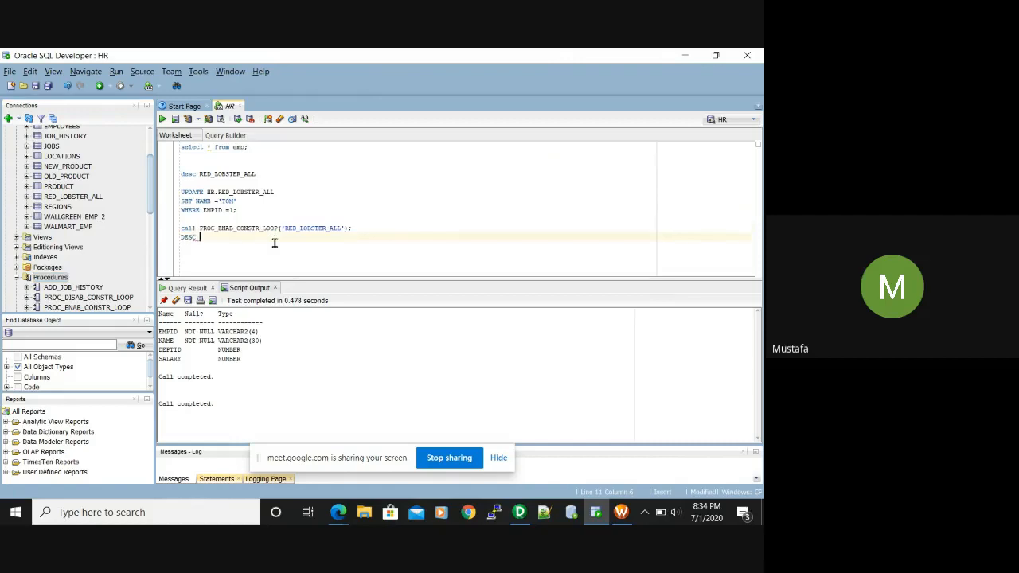
{"action": "left_click", "coordinate": [17, 278]}
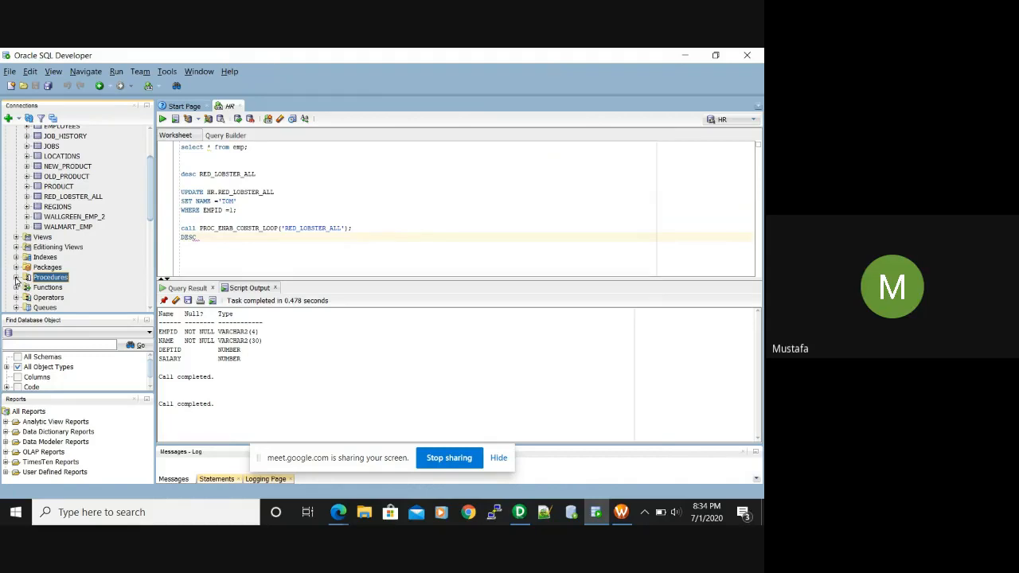
{"action": "left_click", "coordinate": [16, 278]}
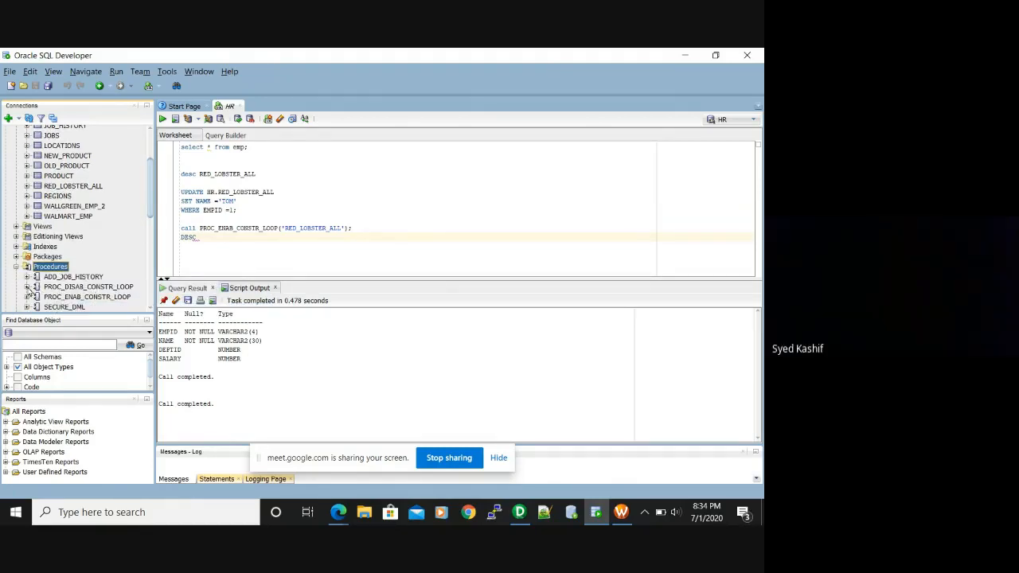
{"action": "left_click", "coordinate": [28, 286]}
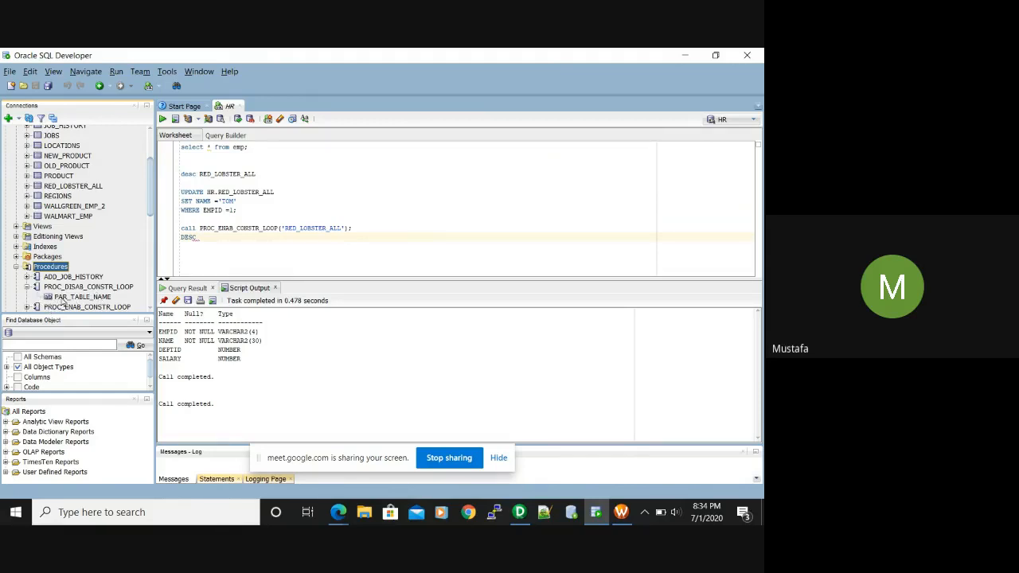
Open PROC_DISAB_CONSTR_LOOP's source, select its PAR_TABLE_NAME parameter, and bring up Task View
{"action": "double_click", "coordinate": [70, 297]}
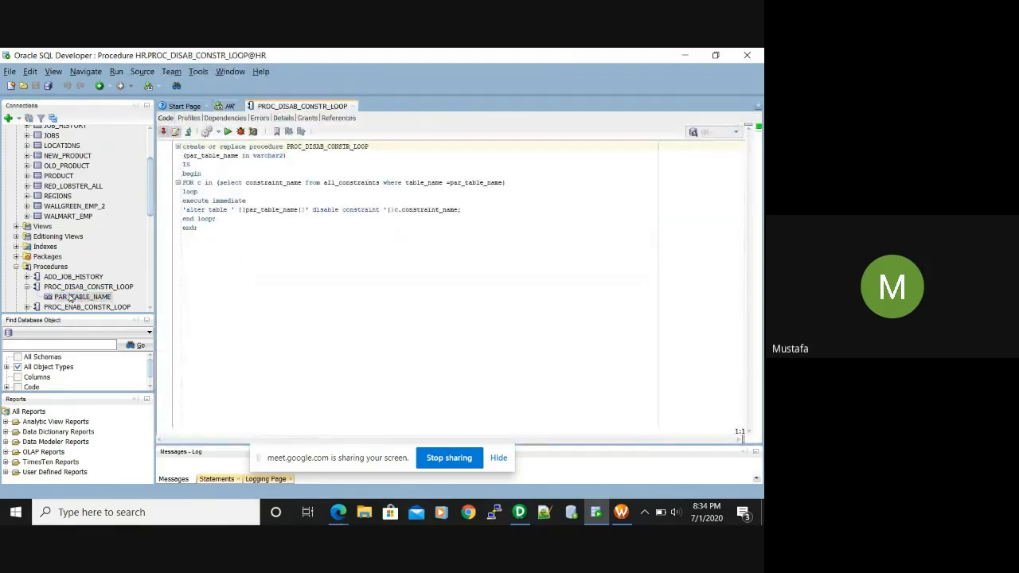
{"action": "left_click", "coordinate": [47, 299]}
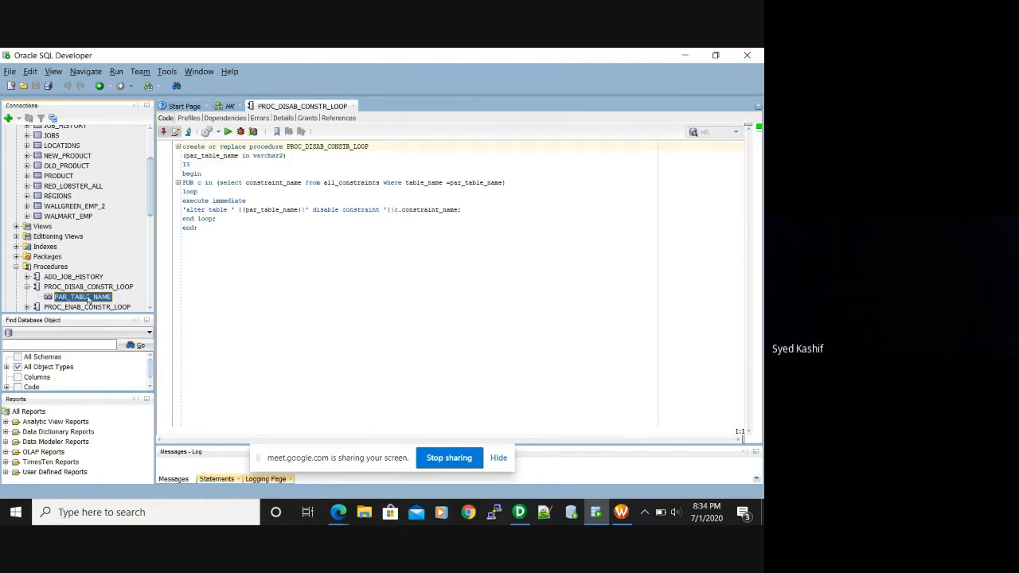
{"action": "key", "text": "super+Tab"}
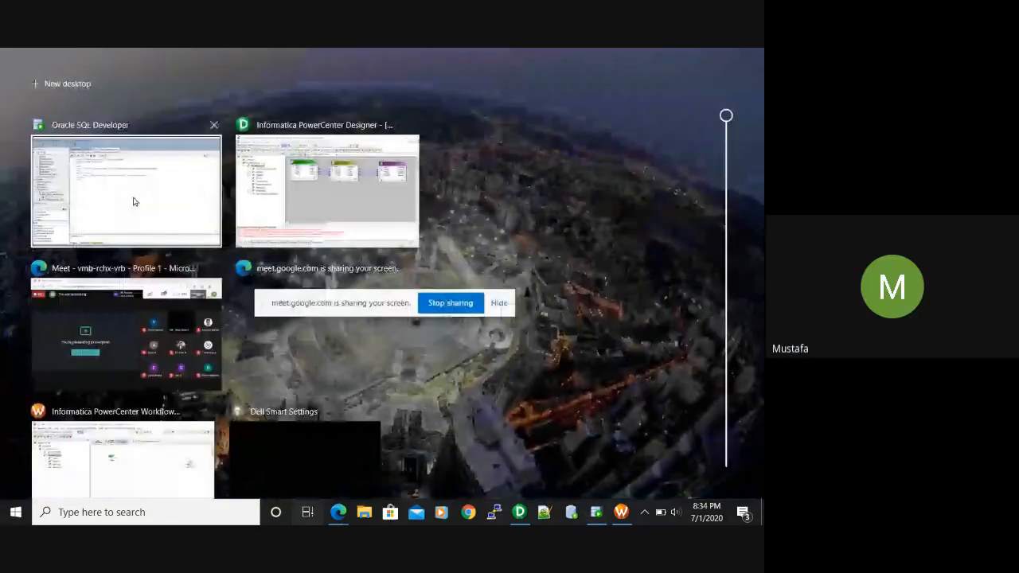
Return to SQL Developer from Task View, then bring PowerCenter Designer to the front
{"action": "left_click", "coordinate": [132, 200]}
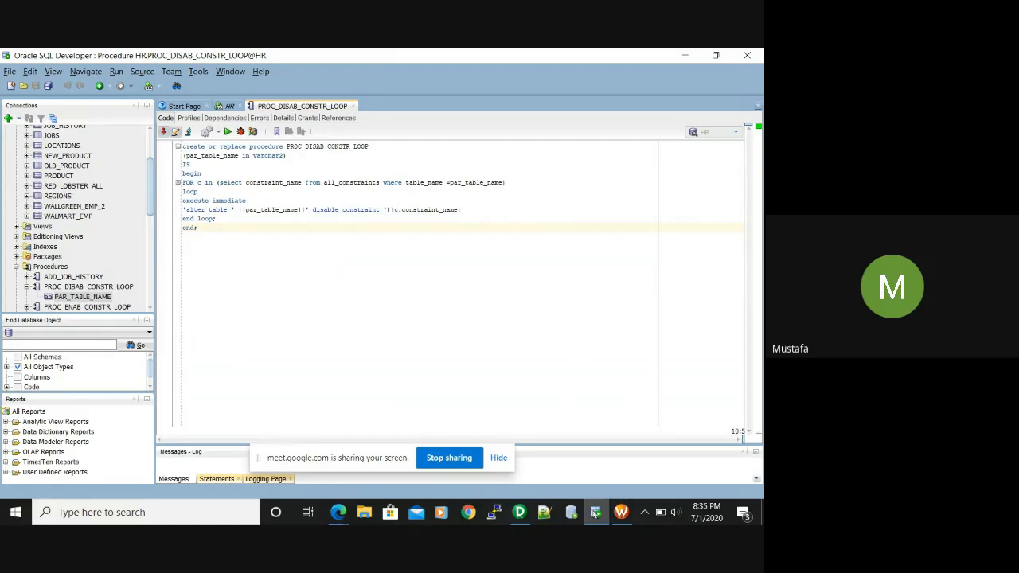
{"action": "left_click", "coordinate": [519, 514]}
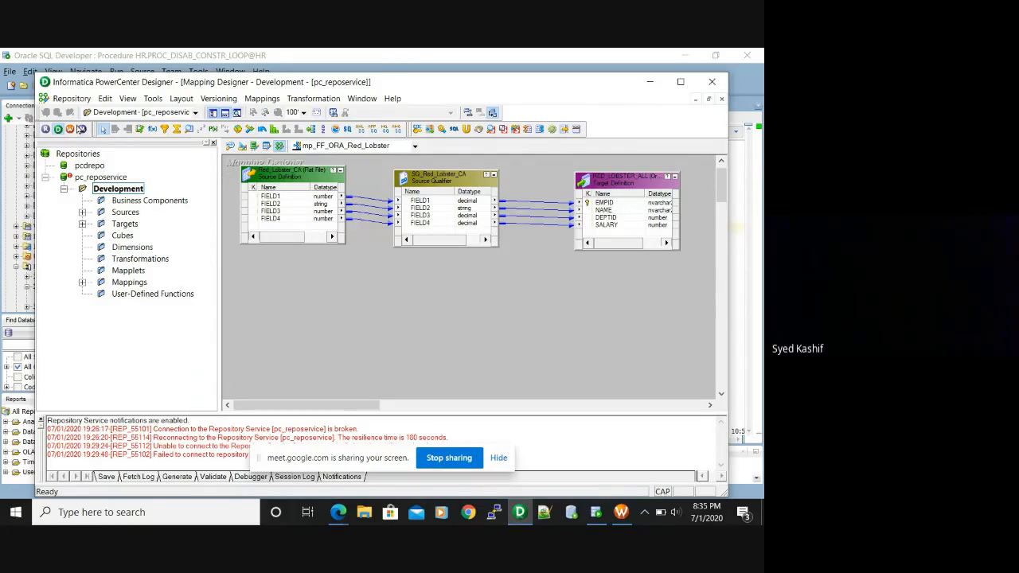
Switch to Workflow Manager, launch Workflow Monitor, dismiss its welcome tip, and close it
{"action": "left_click", "coordinate": [79, 129]}
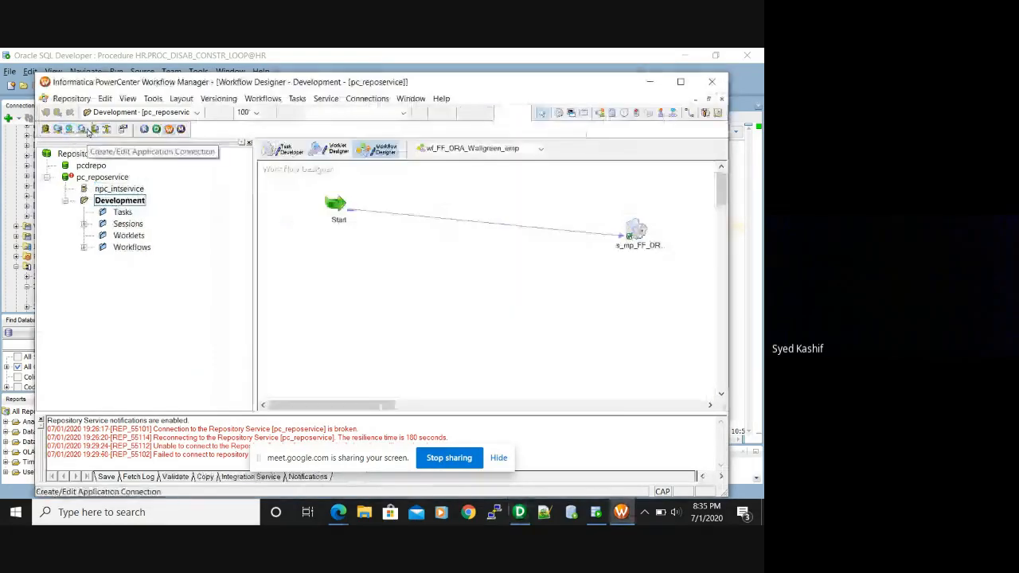
{"action": "left_click", "coordinate": [182, 130]}
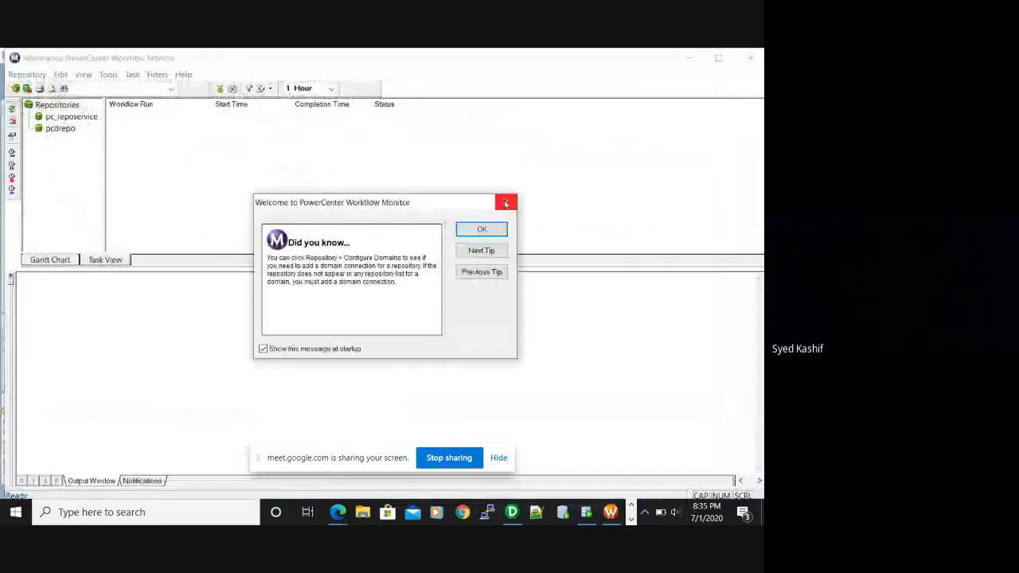
{"action": "left_click", "coordinate": [493, 230]}
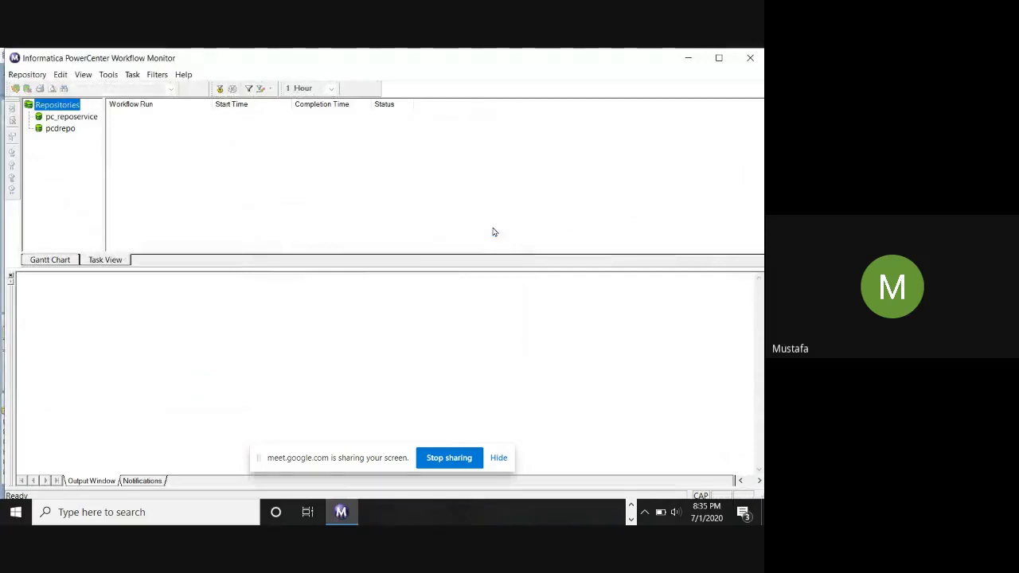
{"action": "left_click", "coordinate": [759, 63]}
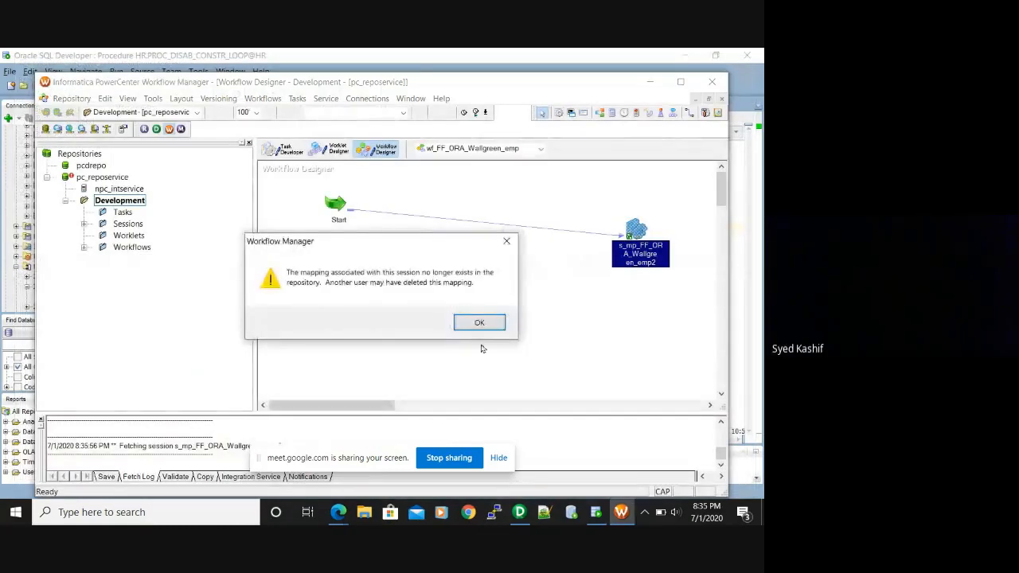
Acknowledge the Wallgreen missing-mapping warning, answer No to reassigning, and close menus unchanged
{"action": "left_click", "coordinate": [479, 325]}
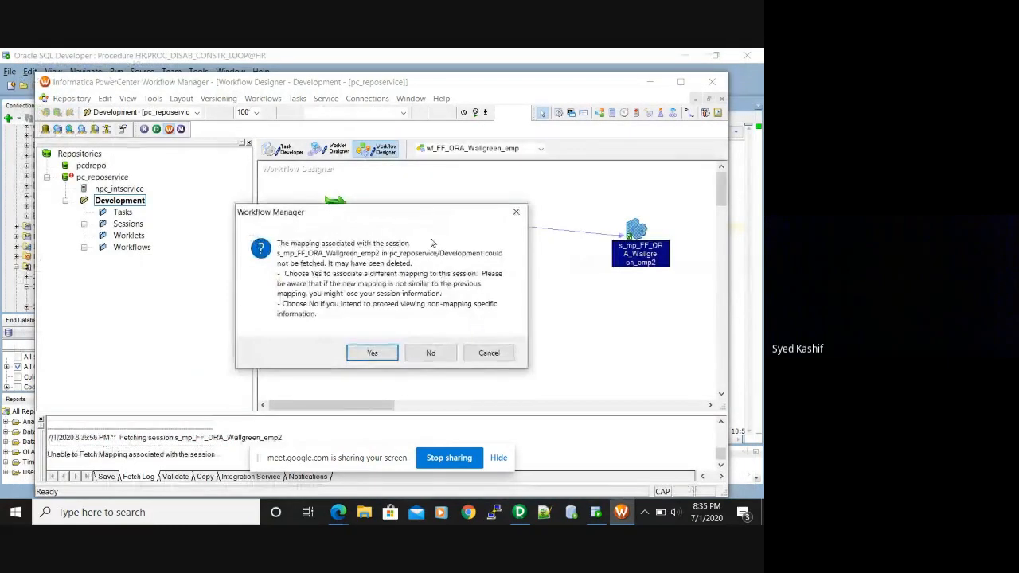
{"action": "left_click", "coordinate": [432, 353]}
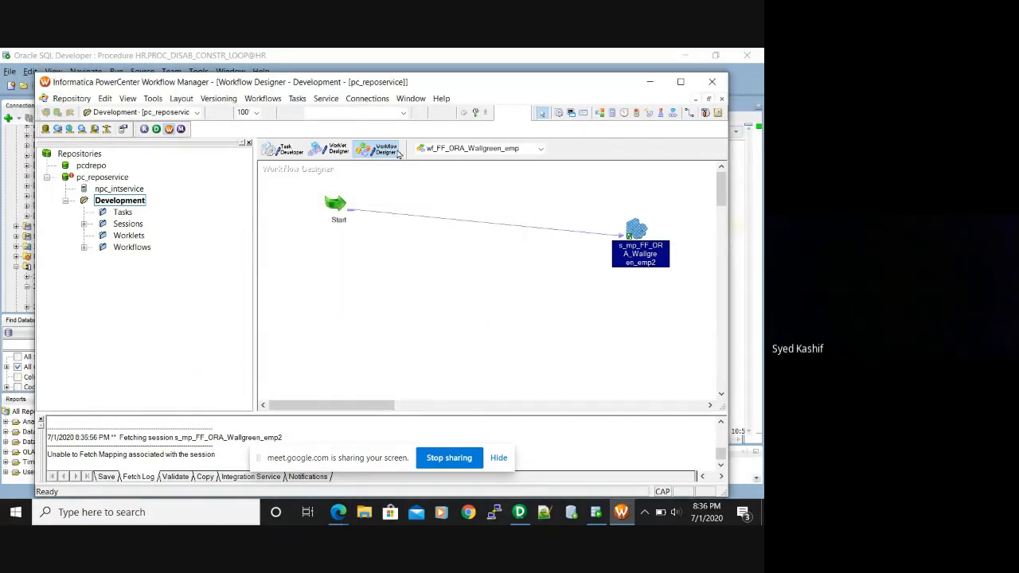
{"action": "left_click", "coordinate": [298, 98]}
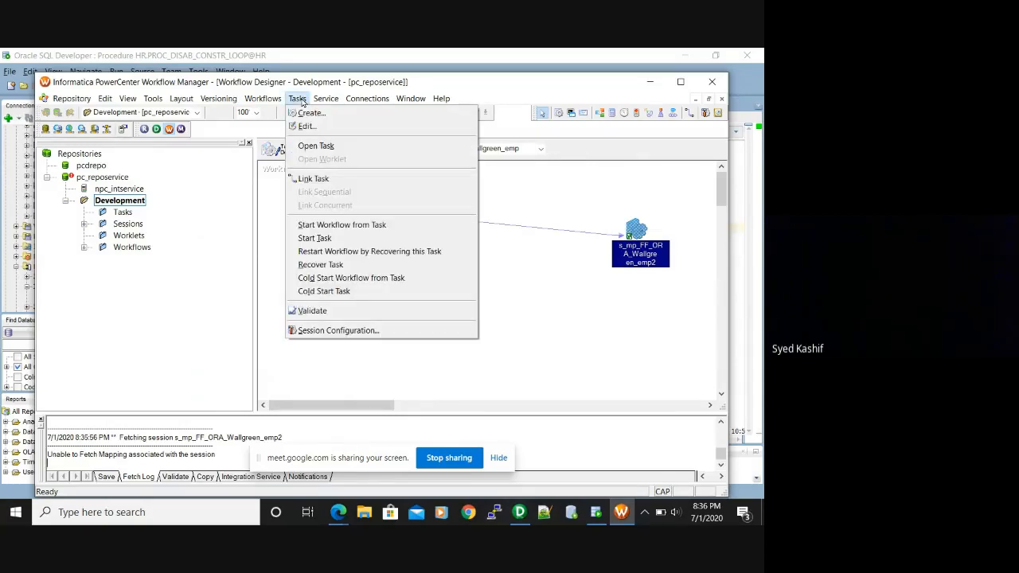
{"action": "left_click", "coordinate": [245, 280]}
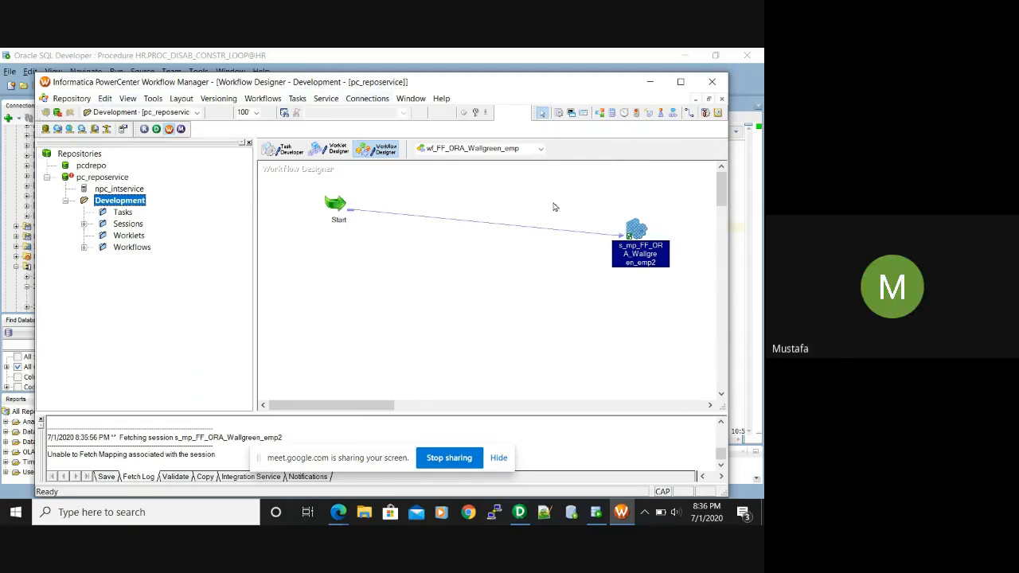
{"action": "right_click", "coordinate": [642, 249]}
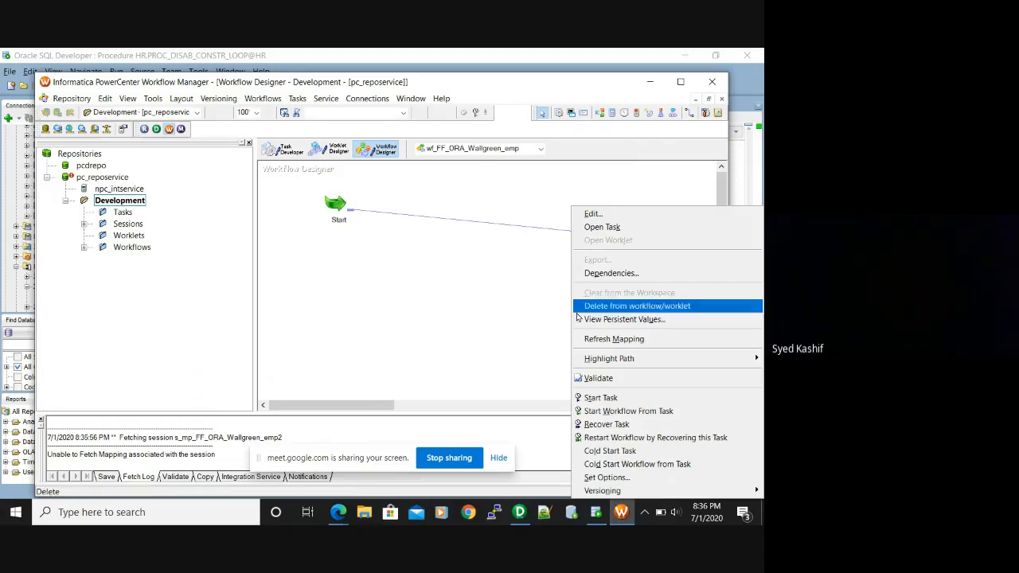
{"action": "left_click", "coordinate": [498, 334]}
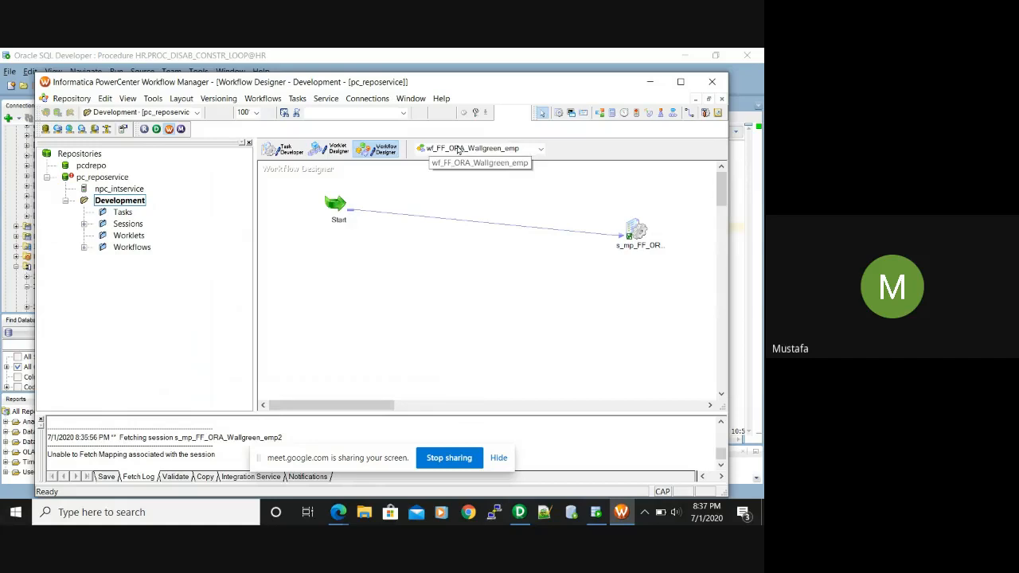
In Task Developer, double-click session s_mp_FF_ORA_Red_Lobster to open its Edit Tasks dialog
{"action": "left_click", "coordinate": [299, 153]}
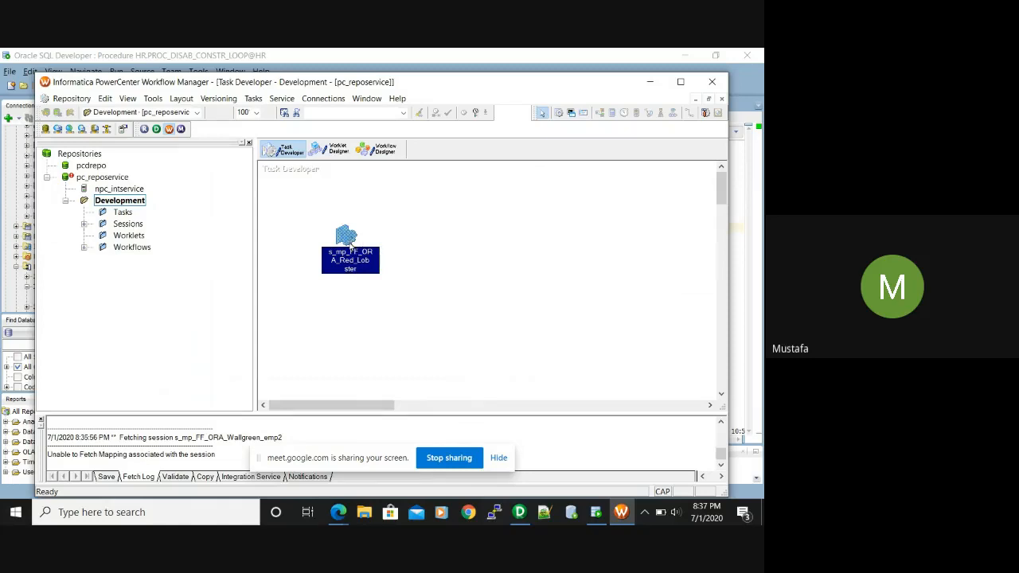
{"action": "double_click", "coordinate": [349, 243]}
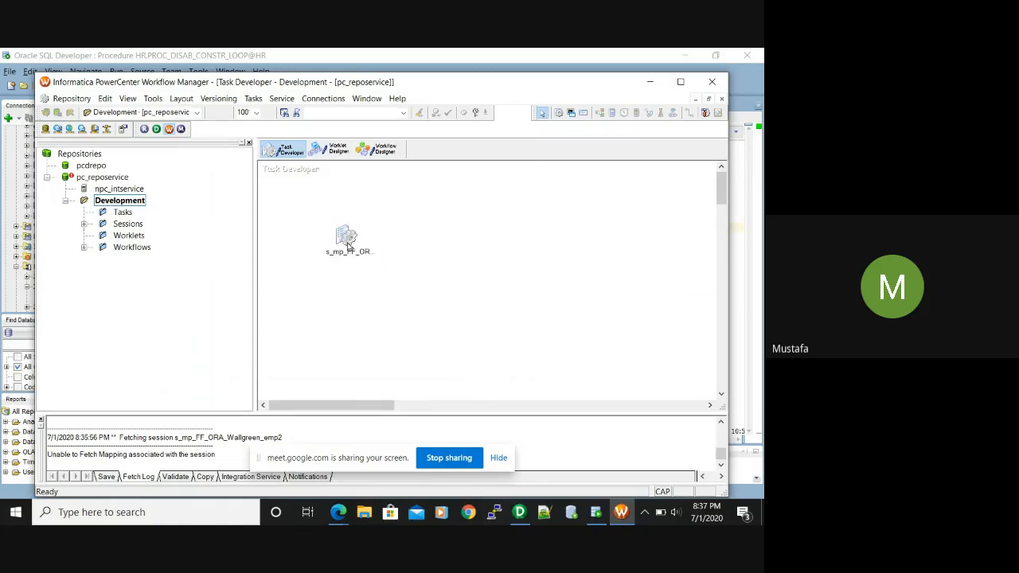
{"action": "left_click", "coordinate": [349, 245]}
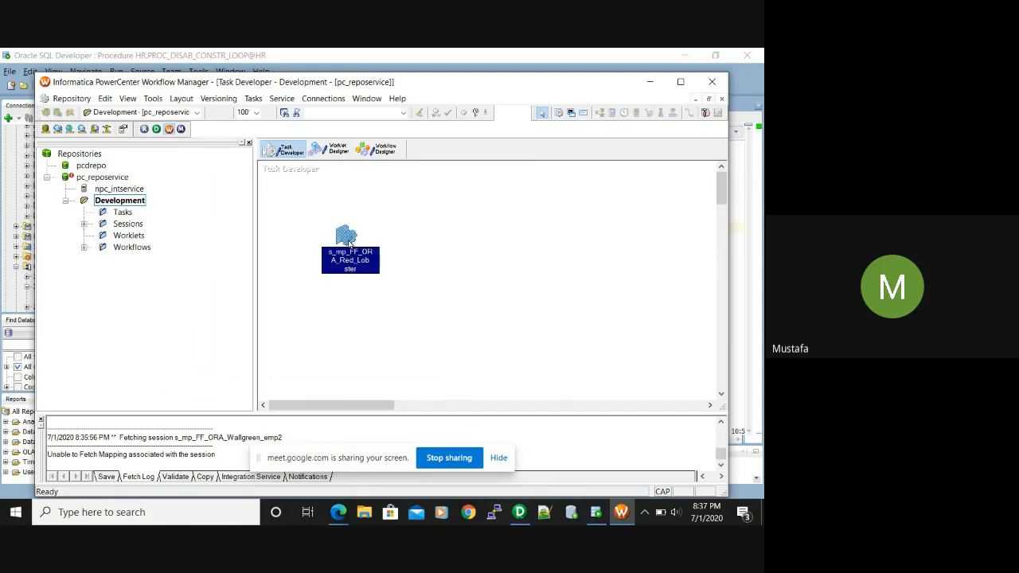
{"action": "double_click", "coordinate": [348, 243]}
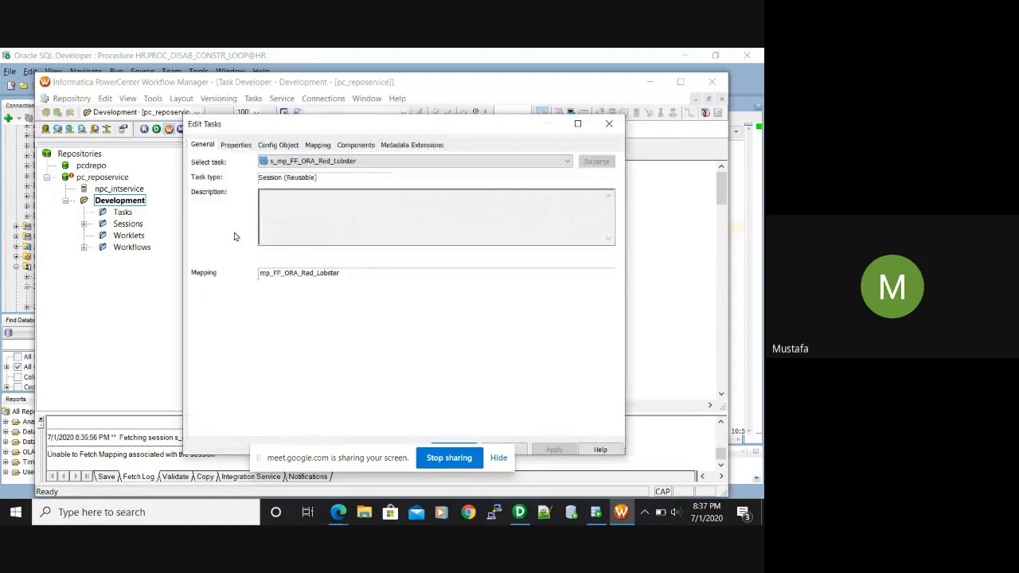
On the Mapping tab, select target RED_LOBSTER_ALL and open its Pre SQL value in SQL Editor
{"action": "left_click", "coordinate": [319, 145]}
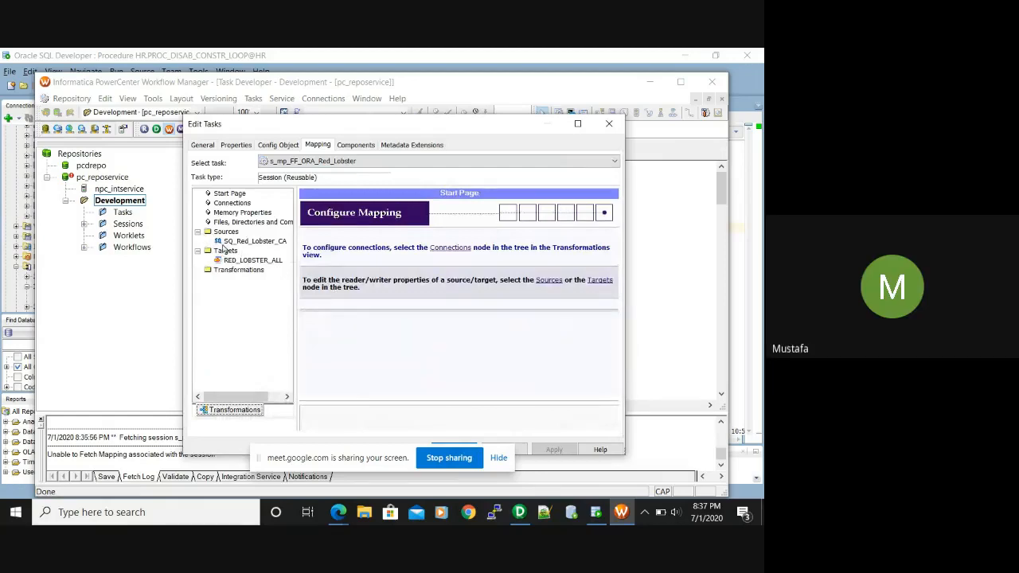
{"action": "left_click", "coordinate": [248, 242]}
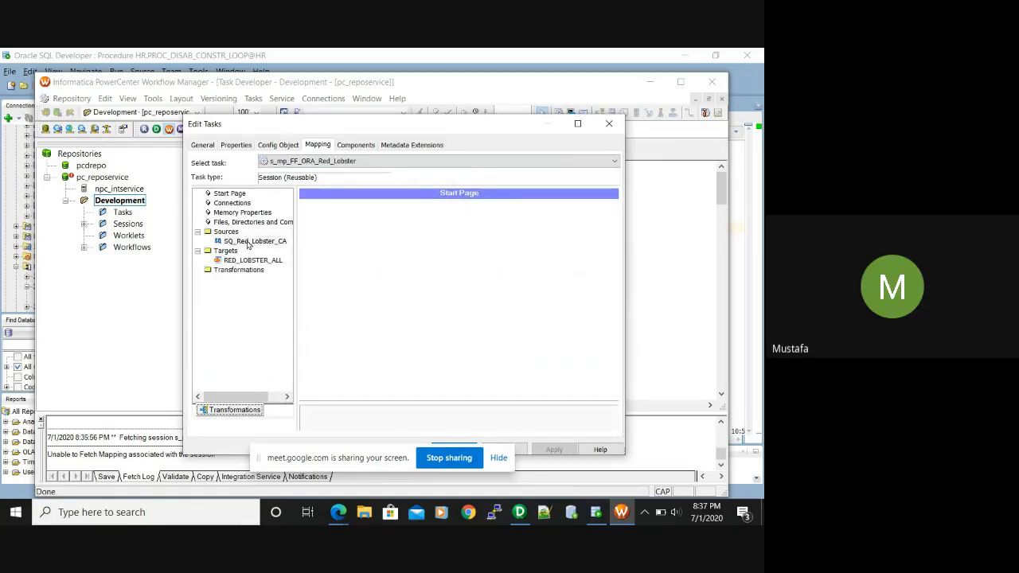
{"action": "left_click", "coordinate": [253, 261]}
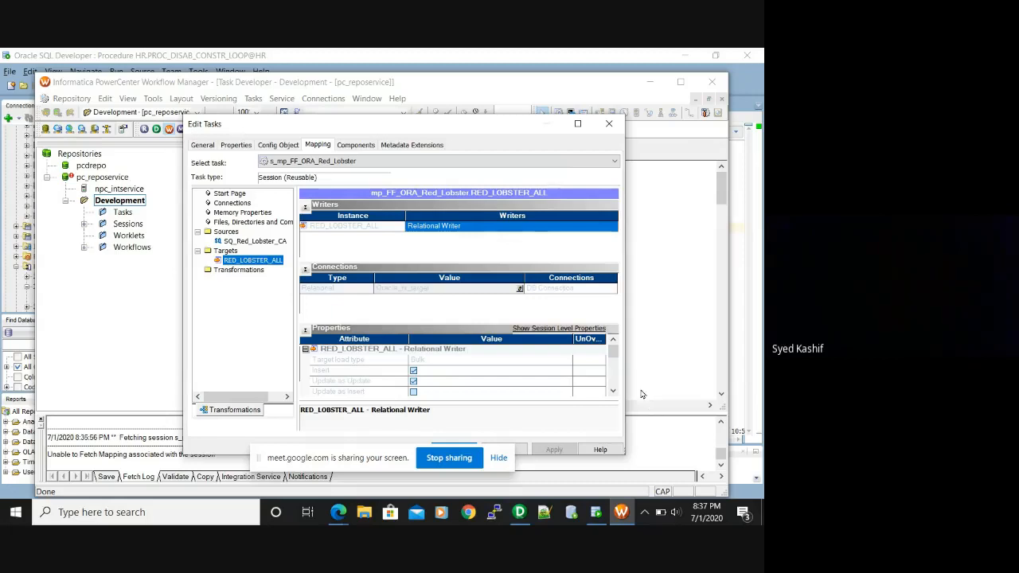
{"action": "mouse_move", "coordinate": [612, 353]}
{"action": "left_mouse_down"}
{"action": "mouse_move", "coordinate": [618, 387]}
{"action": "mouse_move", "coordinate": [614, 361]}
{"action": "mouse_move", "coordinate": [613, 373]}
{"action": "left_mouse_up"}
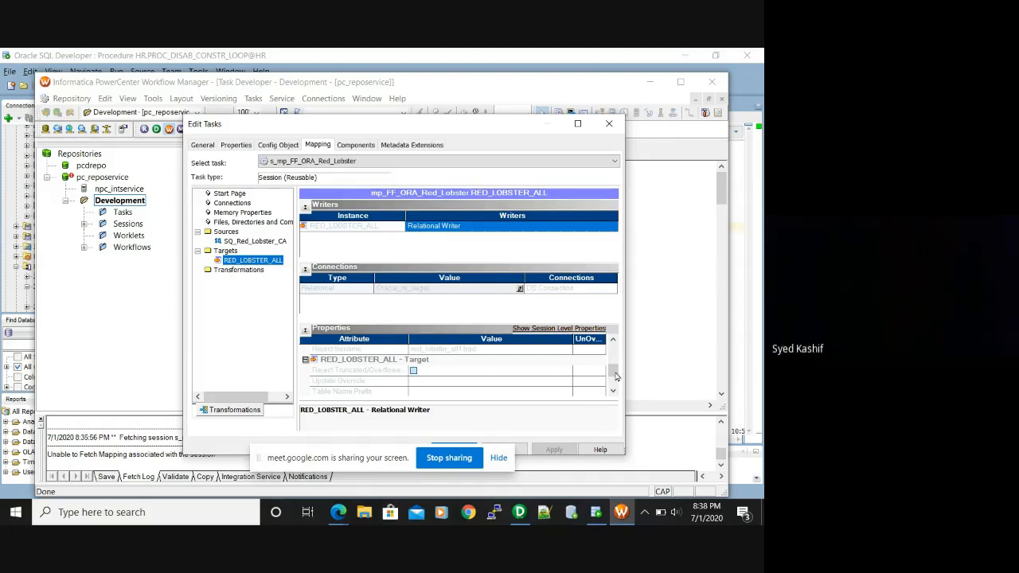
{"action": "left_click_drag", "start_coordinate": [613, 371], "coordinate": [614, 383]}
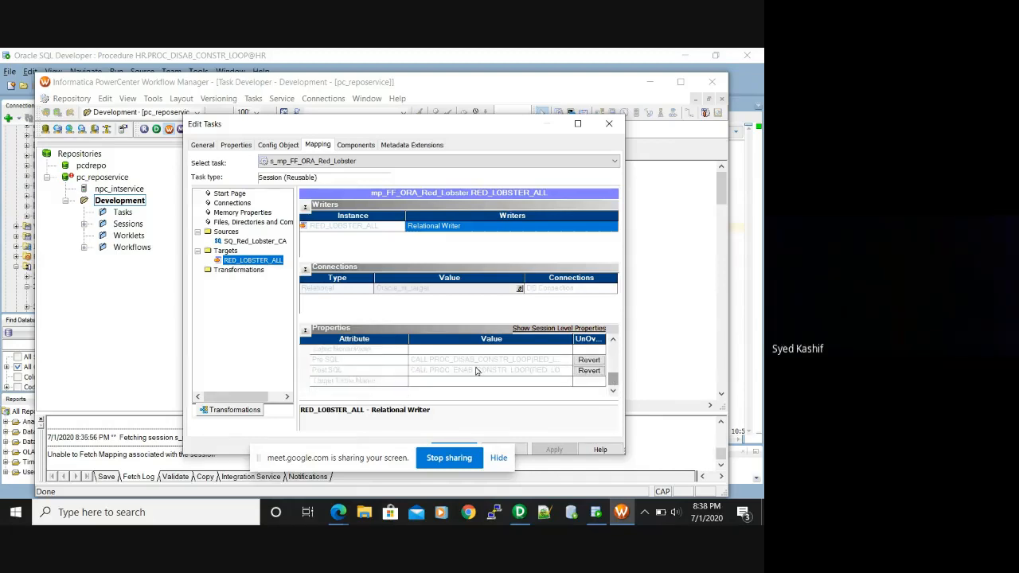
{"action": "left_click", "coordinate": [383, 360]}
{"action": "left_click", "coordinate": [426, 355]}
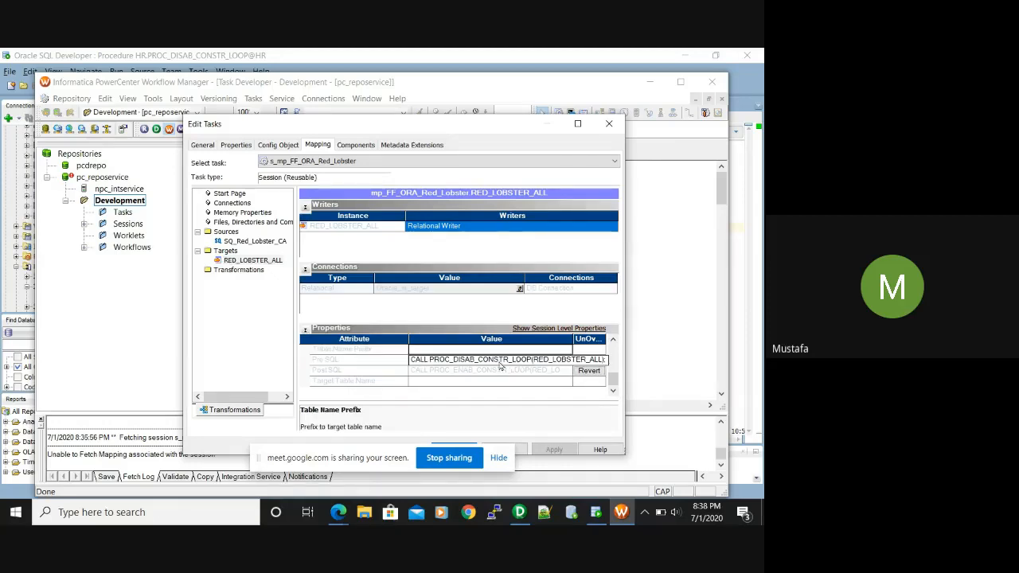
{"action": "left_click", "coordinate": [436, 359]}
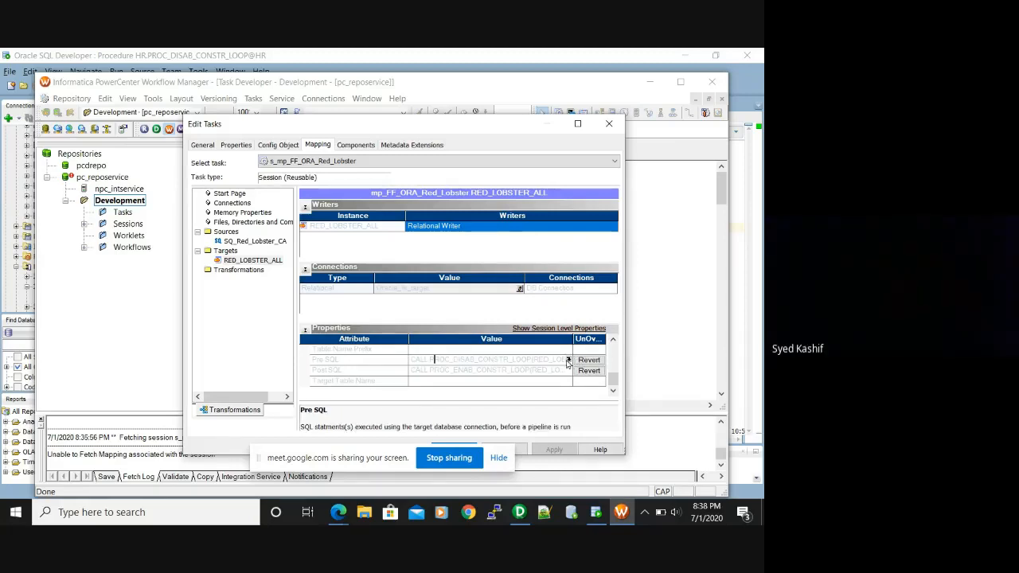
{"action": "left_click", "coordinate": [568, 360]}
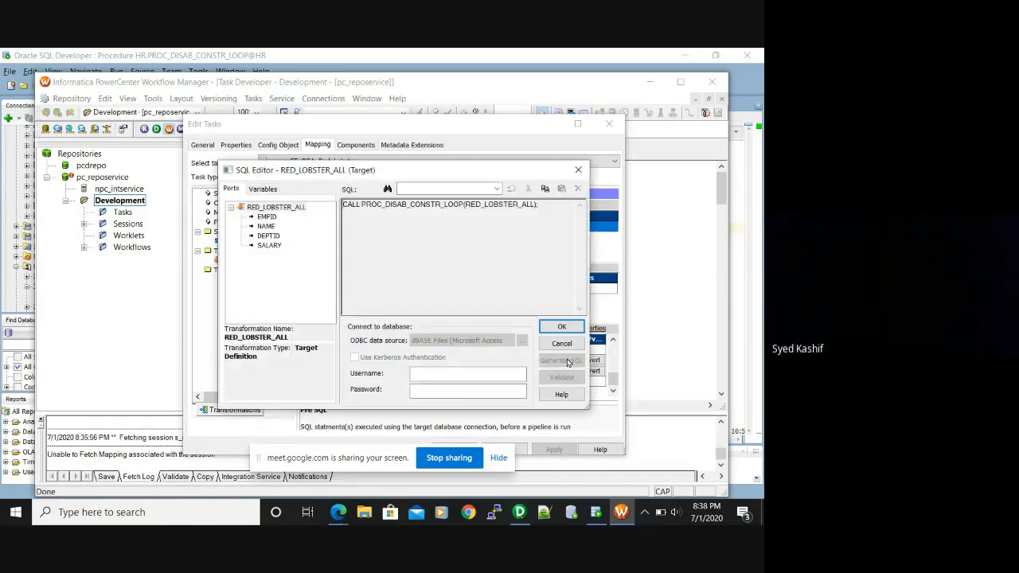
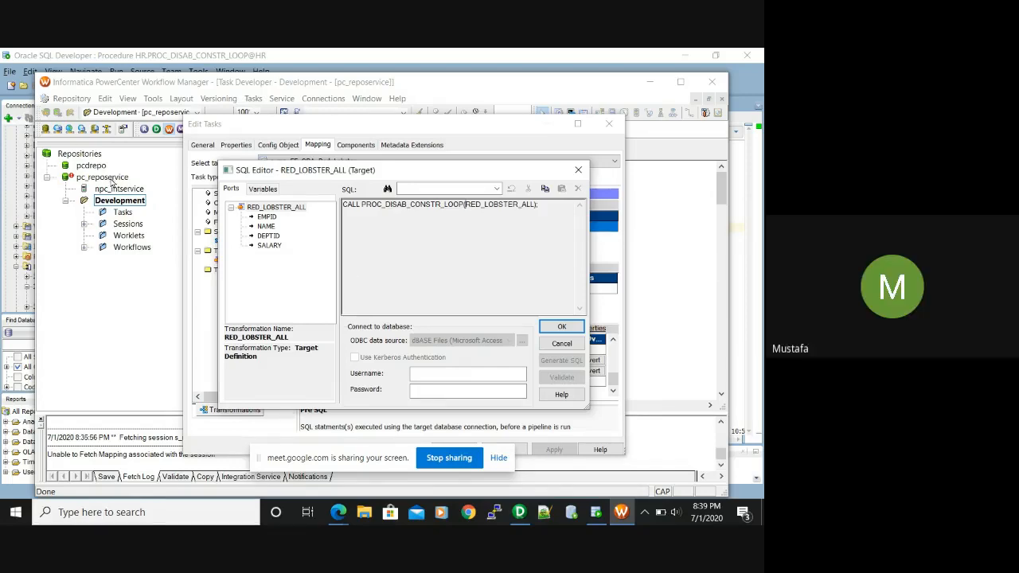
Close the Pre SQL editor and the Edit Tasks dialog for session s_mp_FF_ORA_Red_Lobster
{"action": "left_click", "coordinate": [579, 171]}
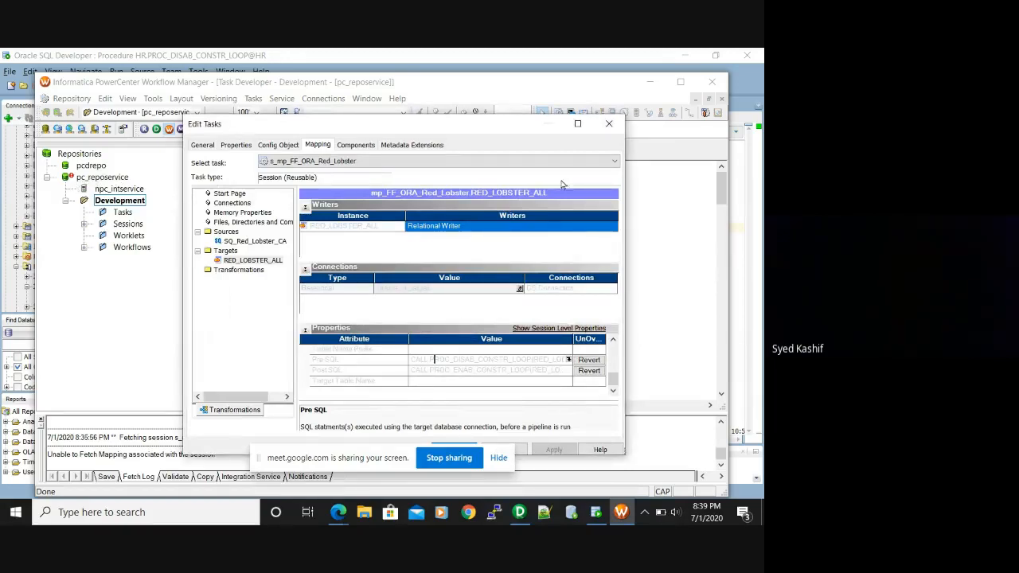
{"action": "left_click", "coordinate": [610, 123]}
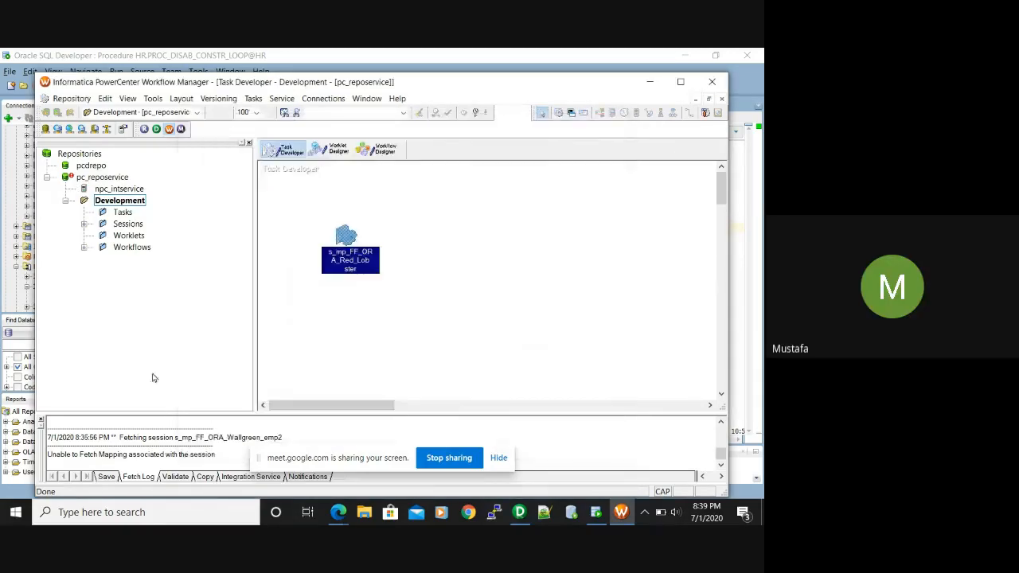
{"action": "left_click", "coordinate": [93, 178]}
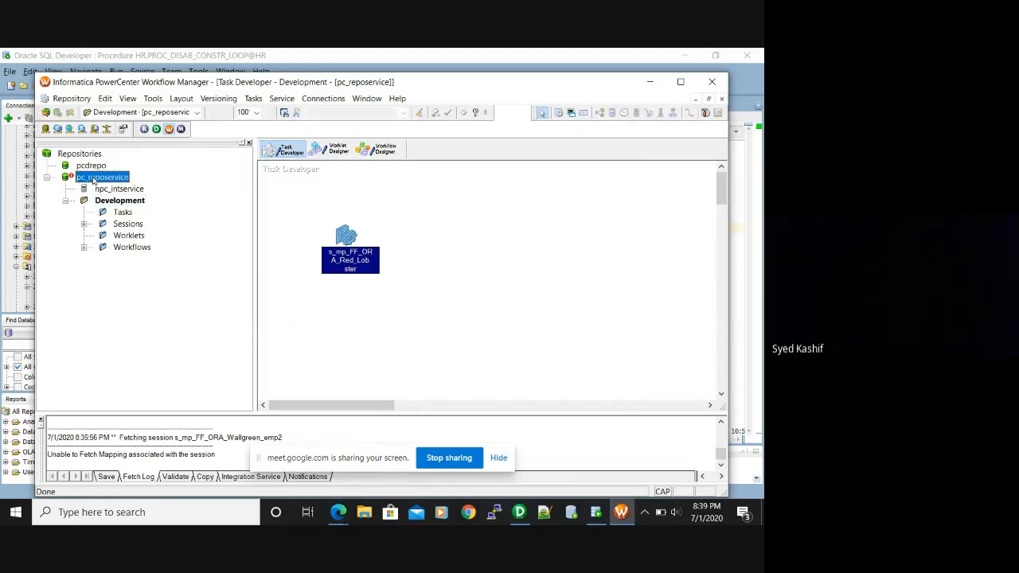
{"action": "right_click", "coordinate": [94, 180]}
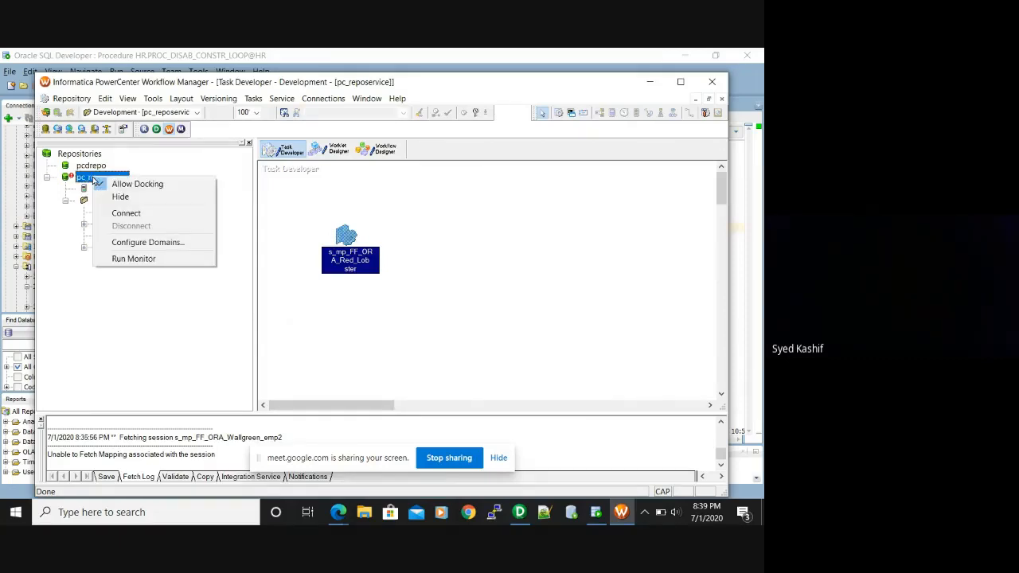
{"action": "left_click", "coordinate": [113, 337]}
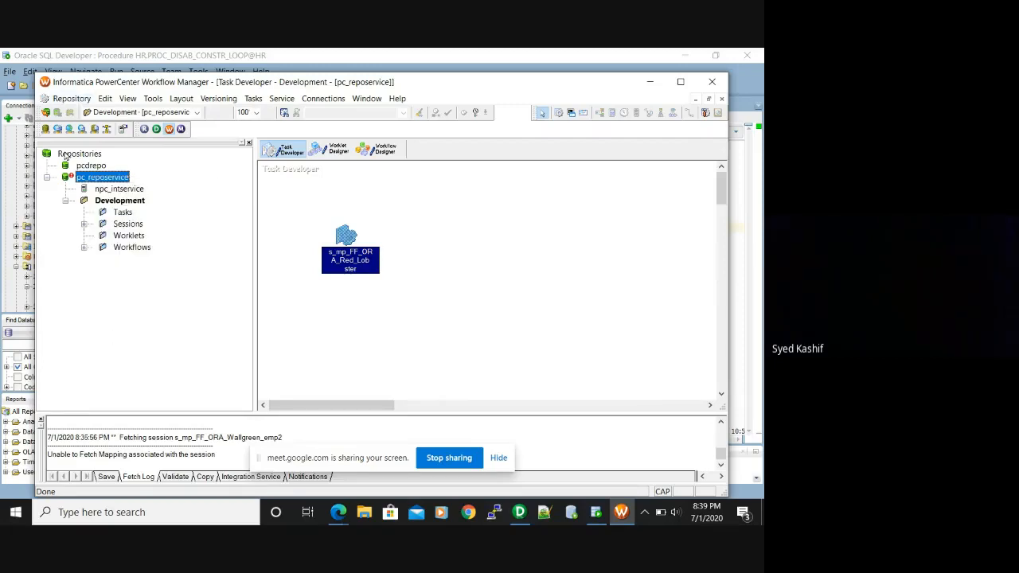
{"action": "left_click", "coordinate": [69, 156]}
{"action": "right_click", "coordinate": [69, 158]}
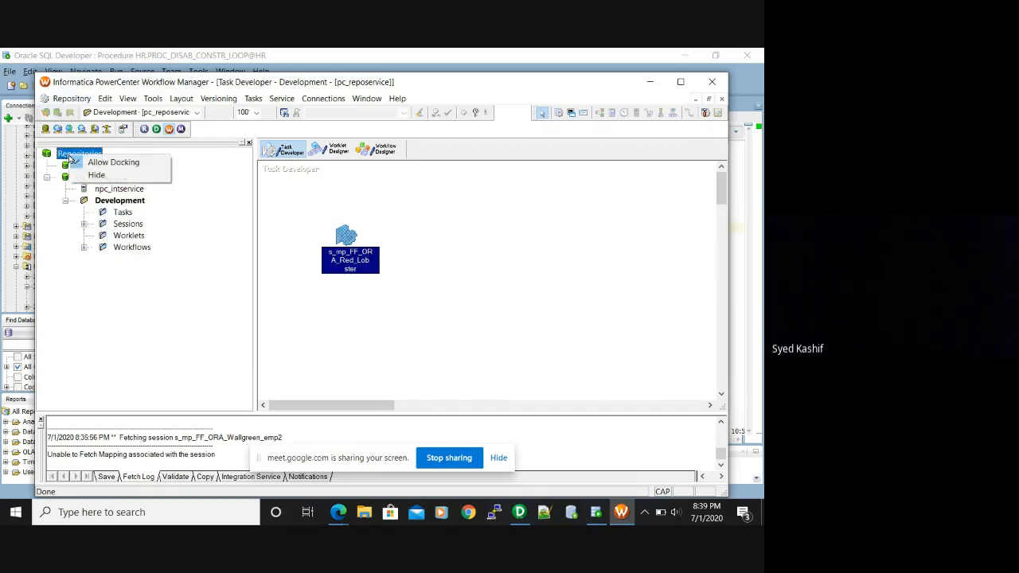
{"action": "left_click", "coordinate": [126, 251]}
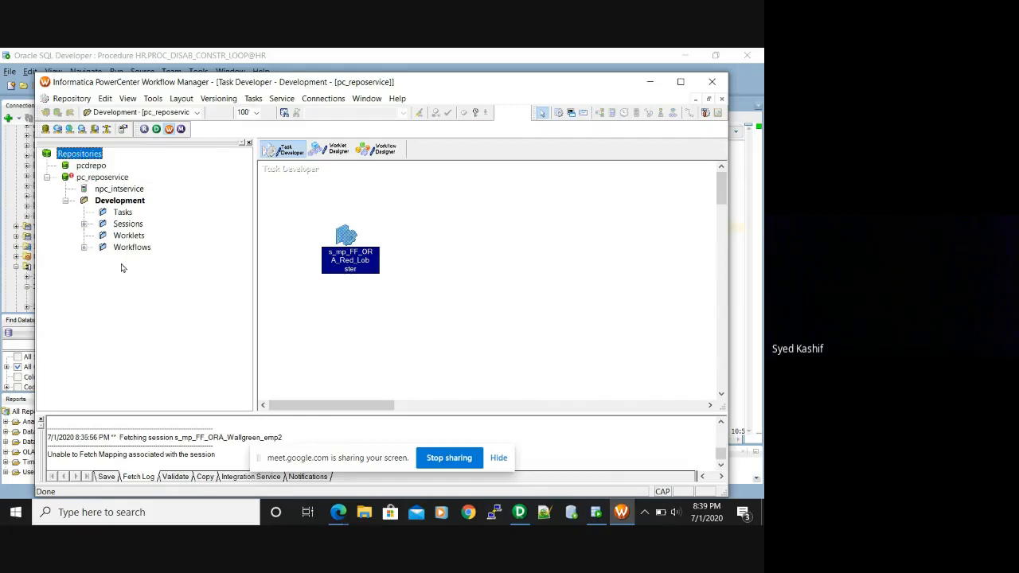
{"action": "left_click", "coordinate": [68, 98]}
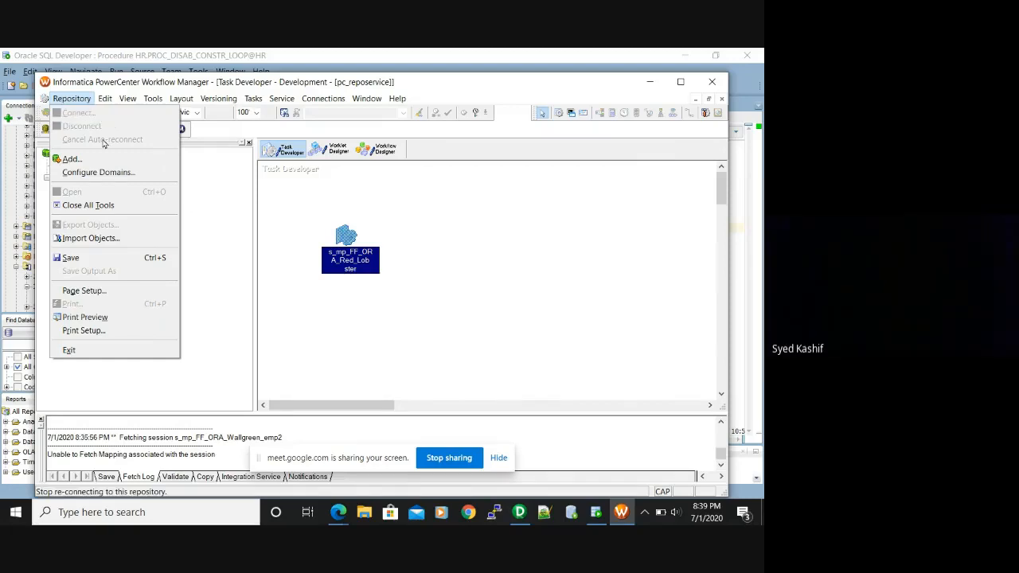
{"action": "left_click", "coordinate": [210, 222]}
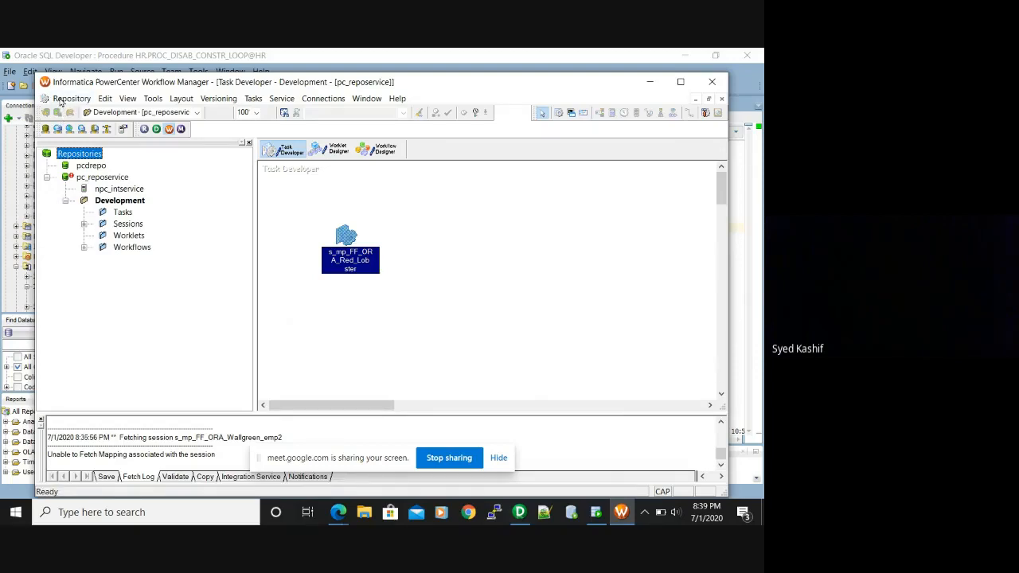
{"action": "right_click", "coordinate": [78, 160]}
{"action": "left_click", "coordinate": [73, 288]}
{"action": "left_click", "coordinate": [104, 182]}
{"action": "right_click", "coordinate": [104, 181]}
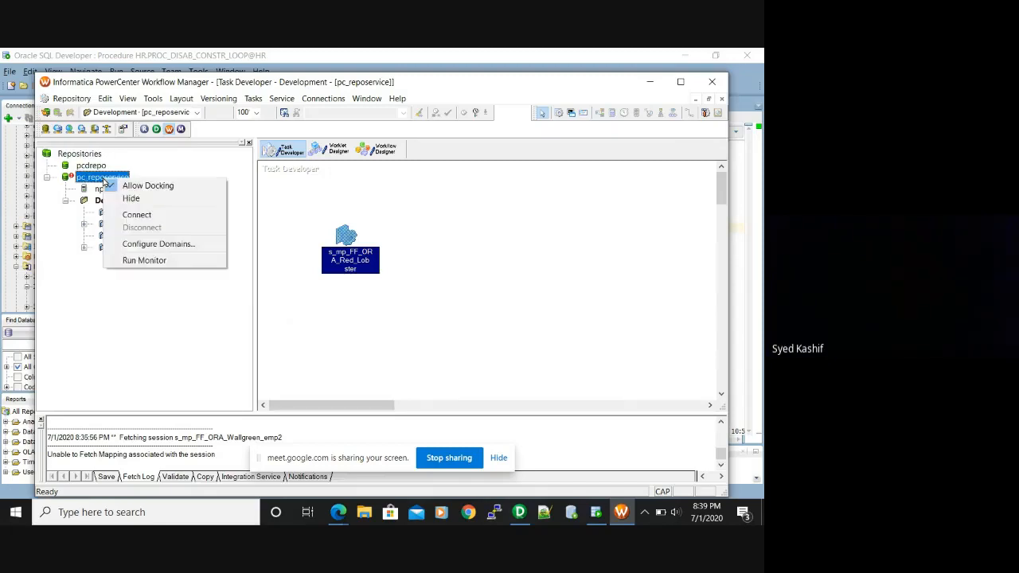
{"action": "left_click", "coordinate": [161, 219]}
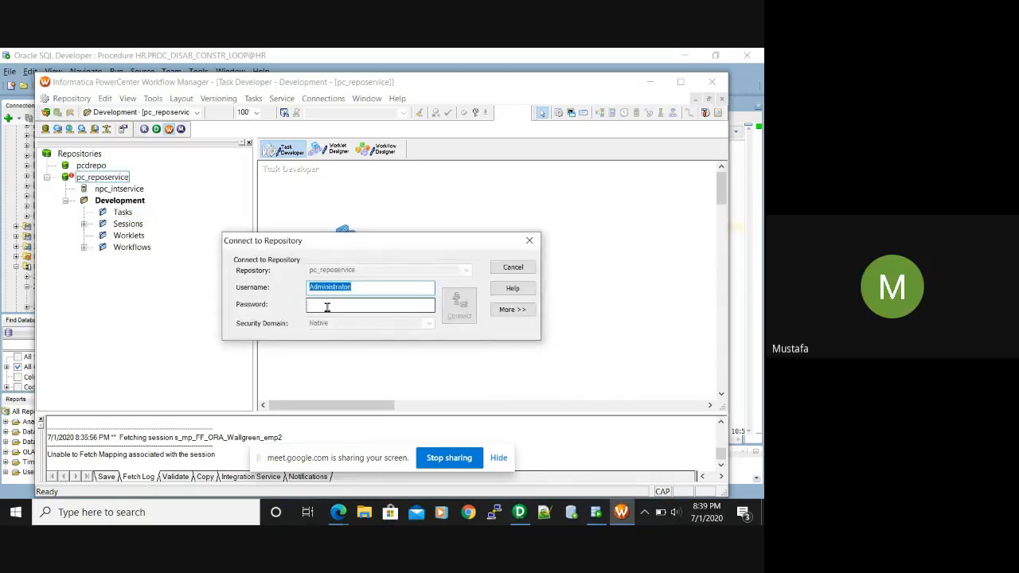
{"action": "left_click", "coordinate": [327, 306]}
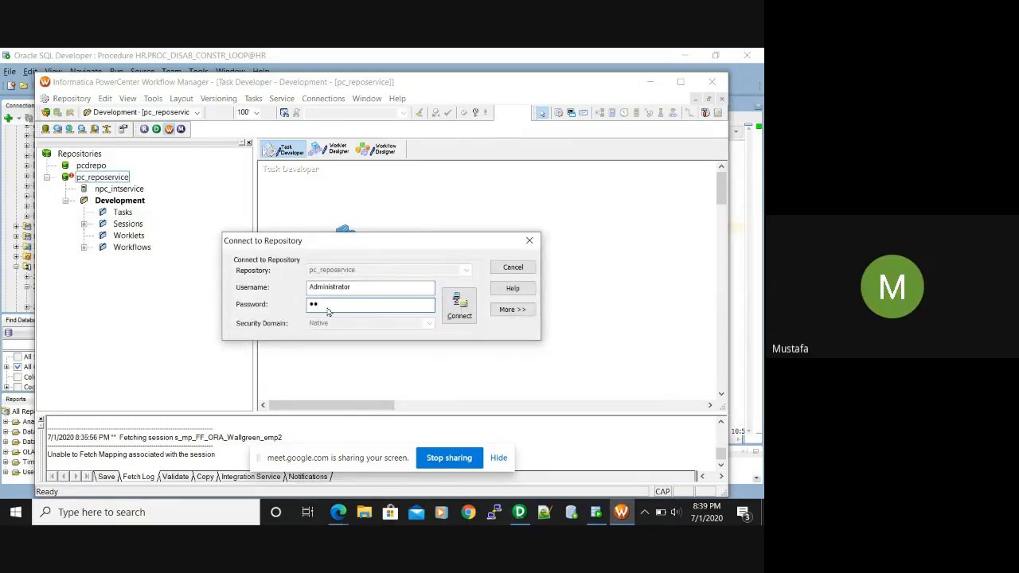
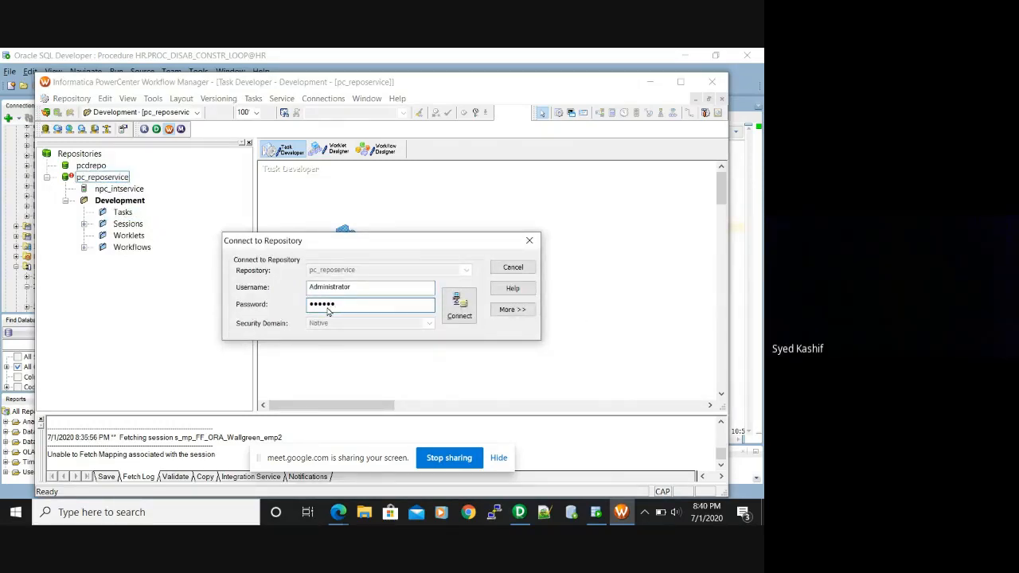
{"action": "left_click", "coordinate": [460, 306]}
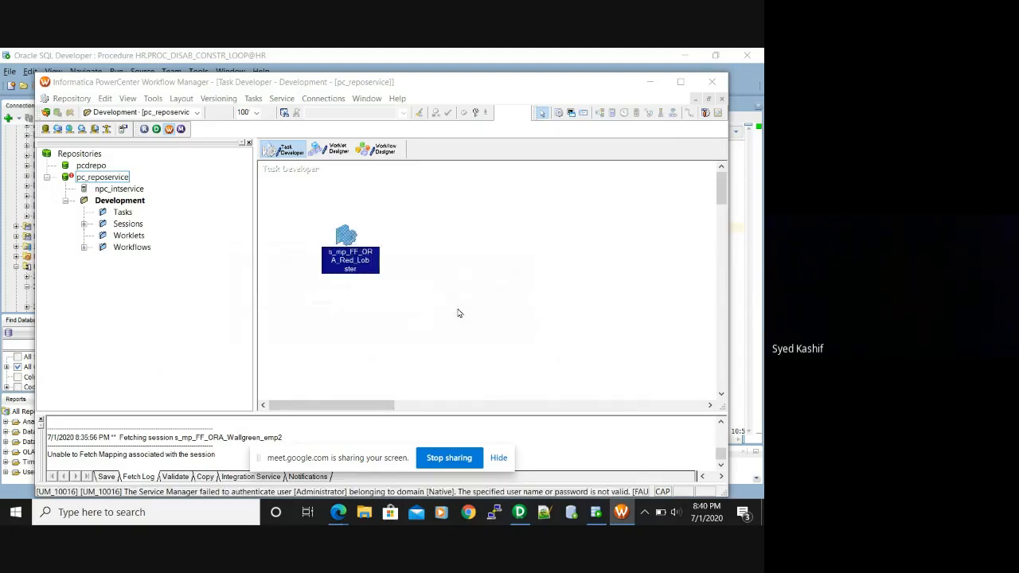
{"action": "left_click", "coordinate": [518, 235]}
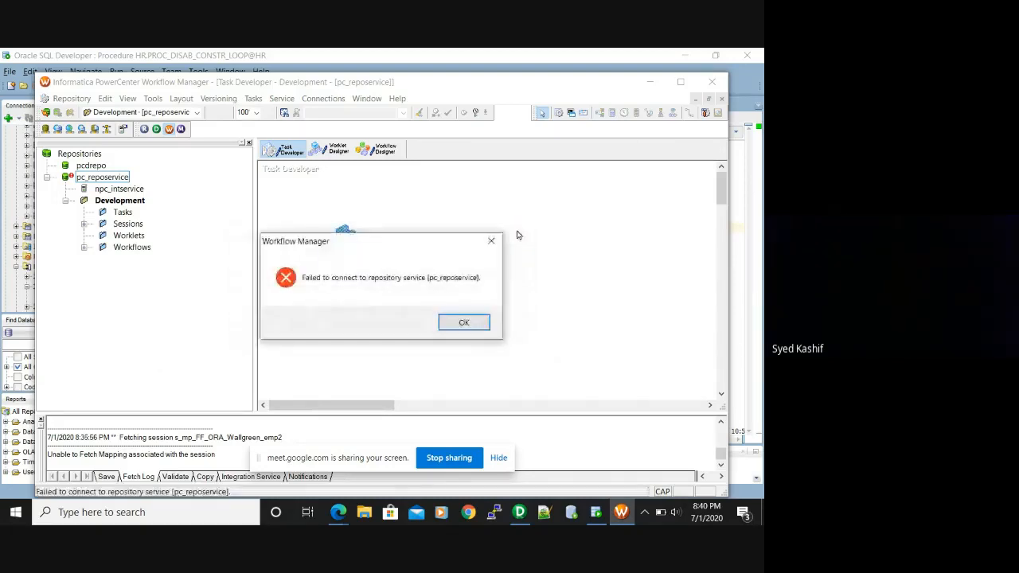
{"action": "left_click", "coordinate": [475, 324]}
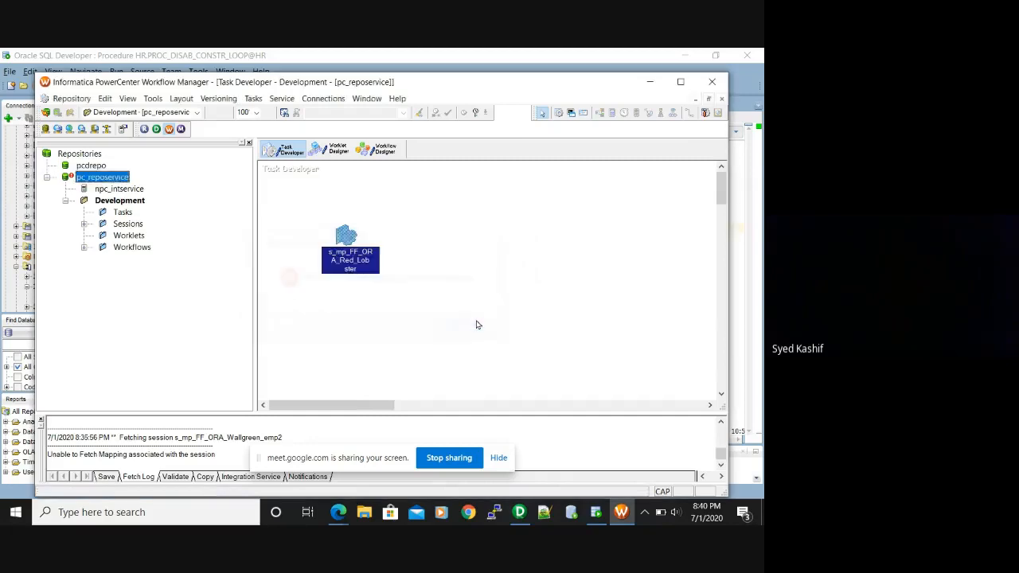
{"action": "left_click", "coordinate": [477, 325]}
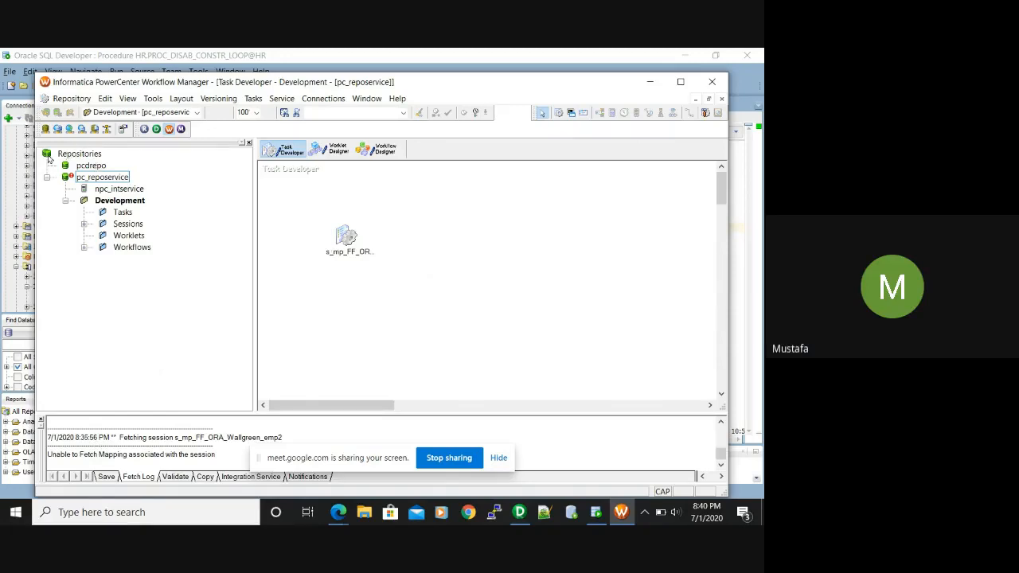
Connect to pc_reposervice with the administrator password, then select session s_mp_FF_ORA_Red_Lobster
{"action": "left_click", "coordinate": [95, 178]}
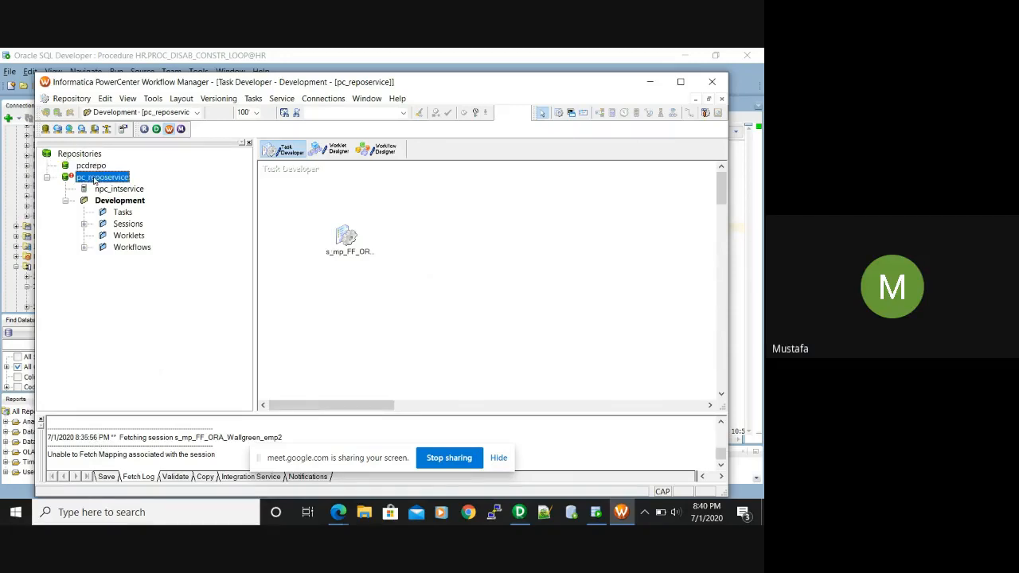
{"action": "right_click", "coordinate": [94, 180]}
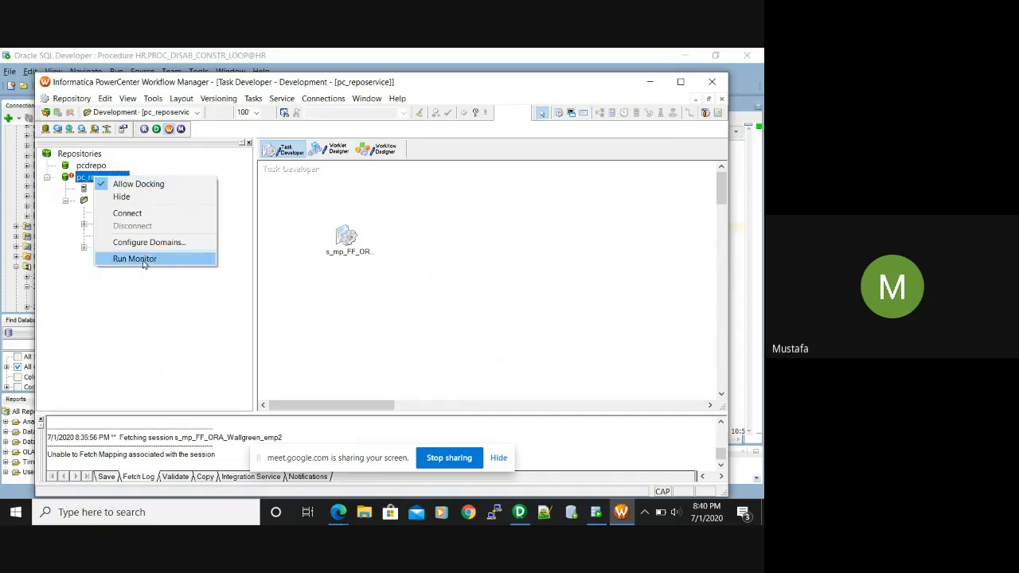
{"action": "left_click", "coordinate": [147, 212]}
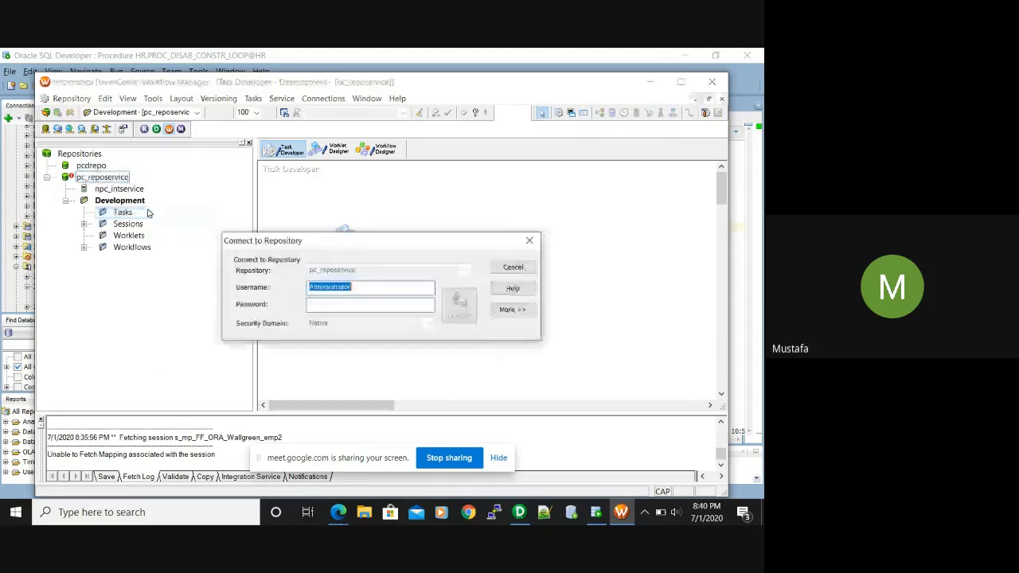
{"action": "left_click", "coordinate": [382, 287]}
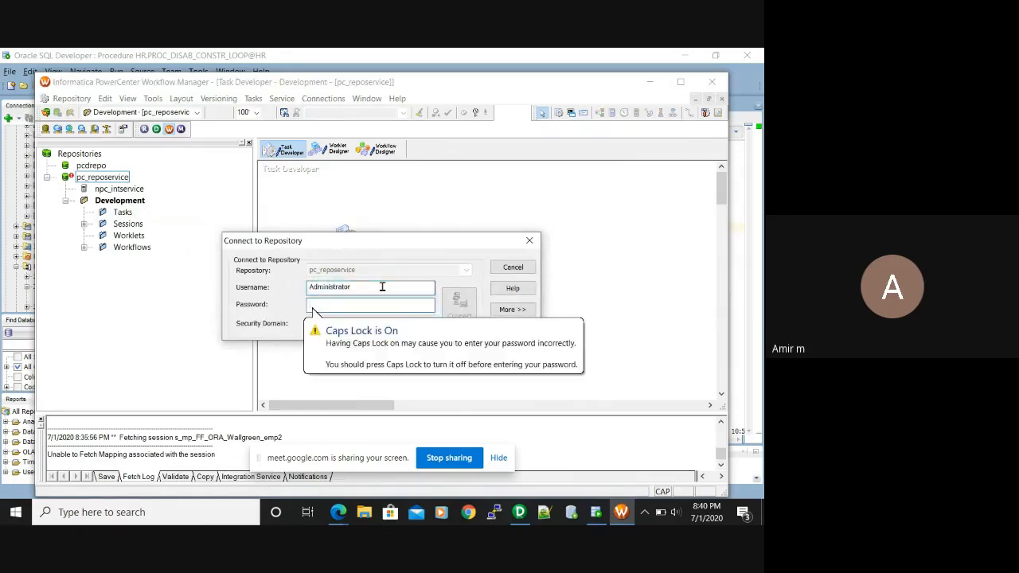
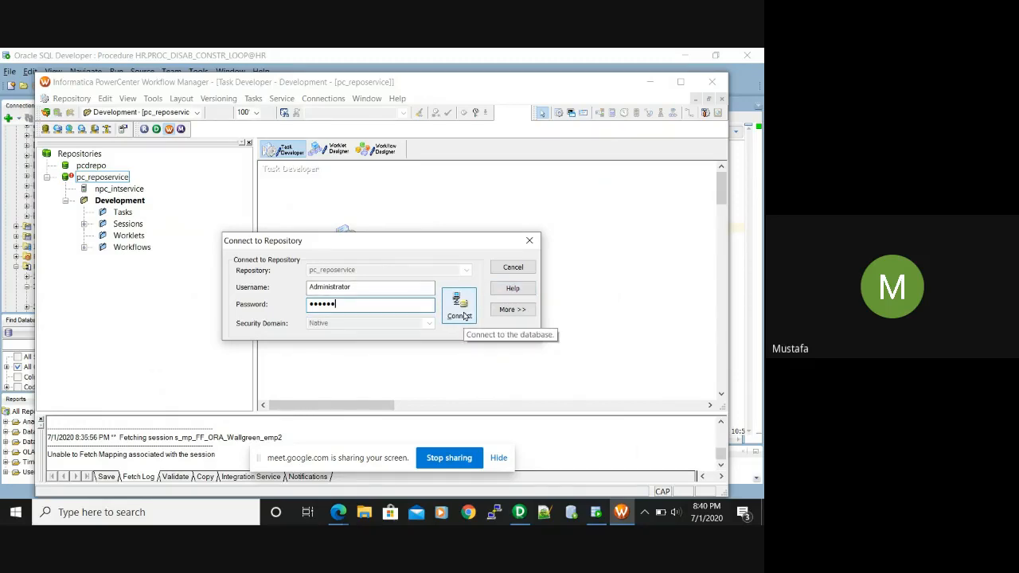
{"action": "left_click", "coordinate": [457, 310]}
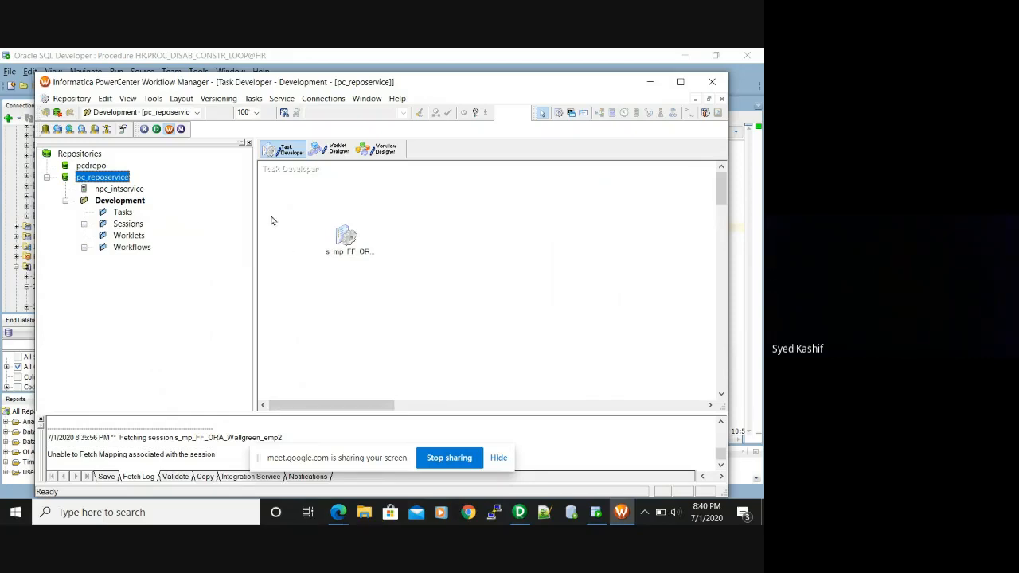
{"action": "left_click", "coordinate": [347, 244]}
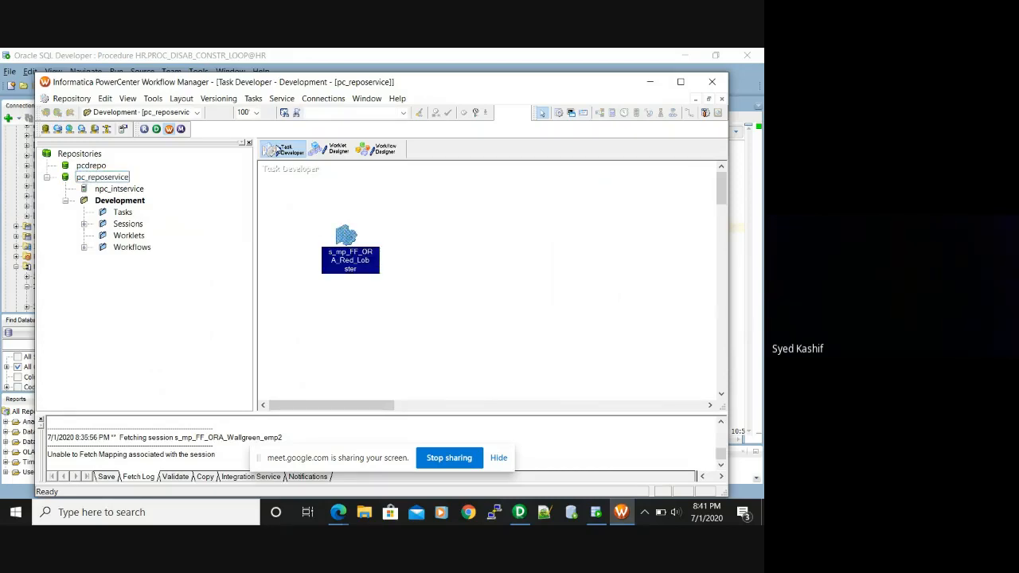
Open the RED_LOBSTER_ALL target properties in s_mp_FF_ORA_Red_Lobster and review its Pre SQL
{"action": "double_click", "coordinate": [339, 262]}
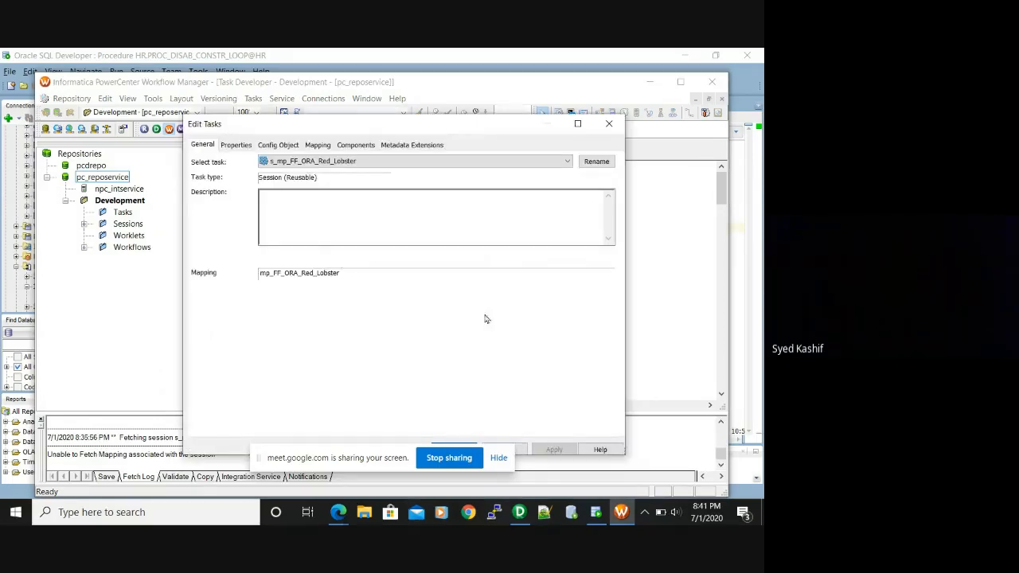
{"action": "left_click", "coordinate": [315, 150]}
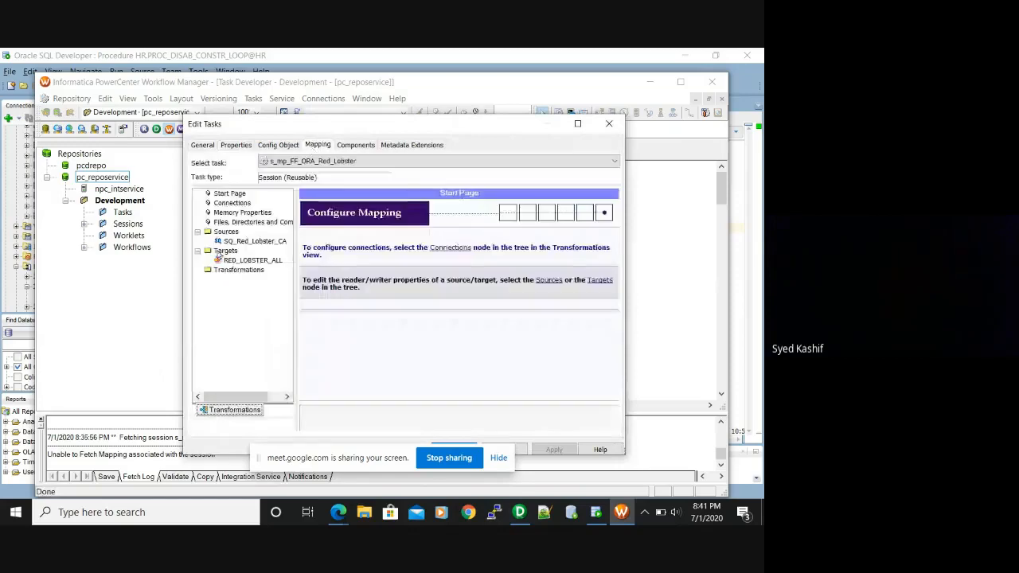
{"action": "left_click", "coordinate": [231, 261]}
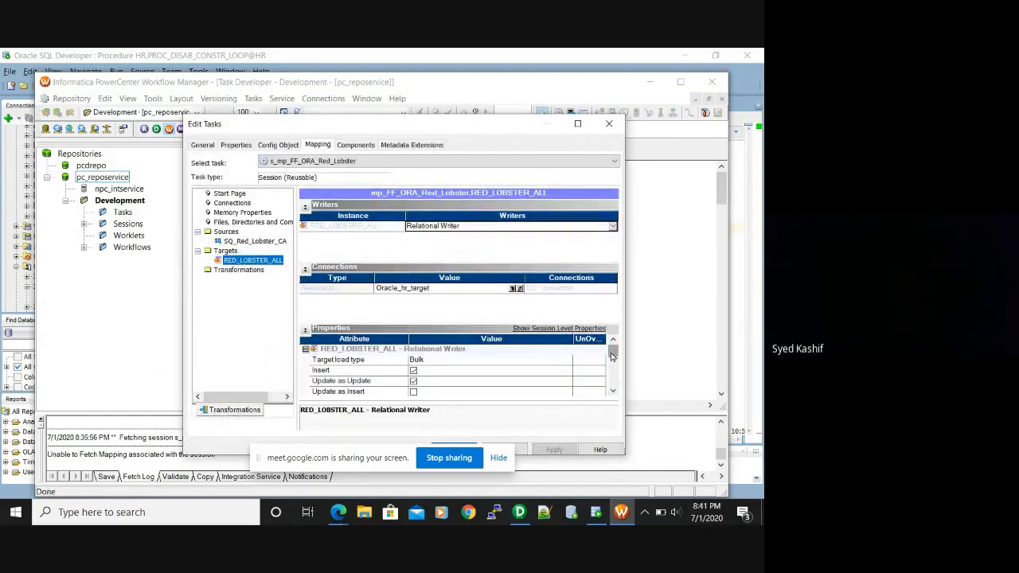
{"action": "left_click_drag", "start_coordinate": [612, 356], "coordinate": [612, 382]}
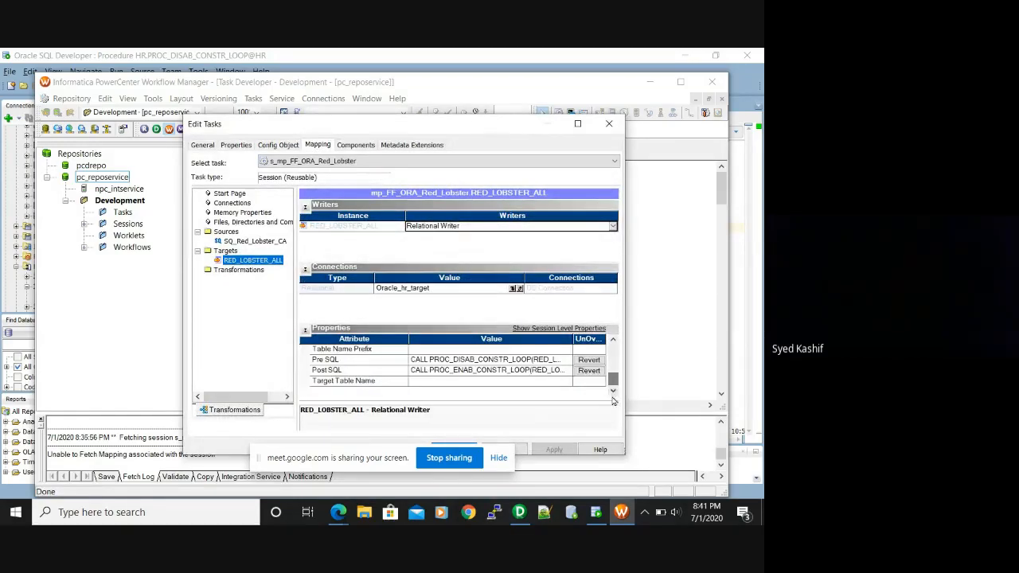
{"action": "left_click", "coordinate": [471, 360]}
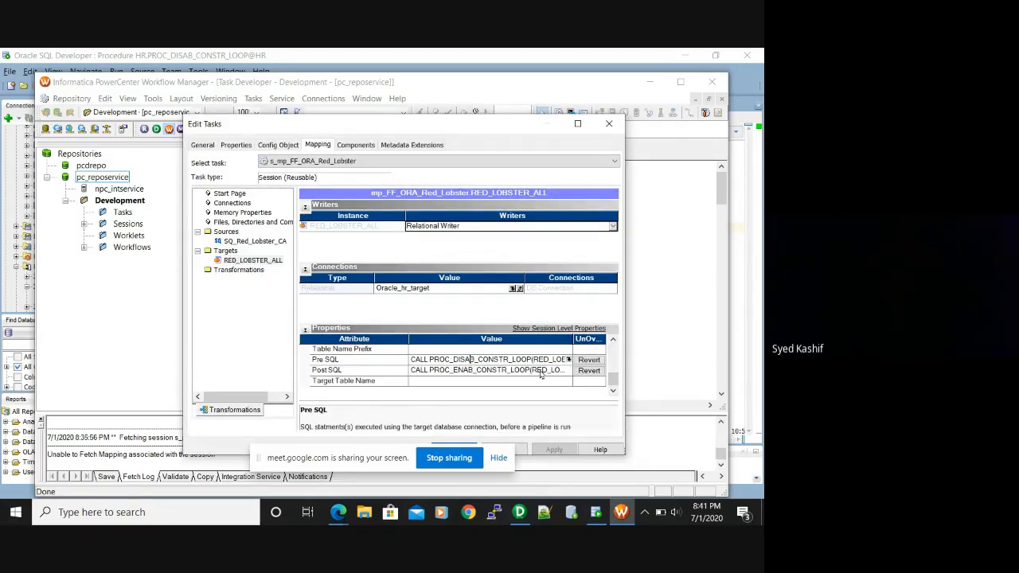
{"action": "left_click", "coordinate": [570, 359]}
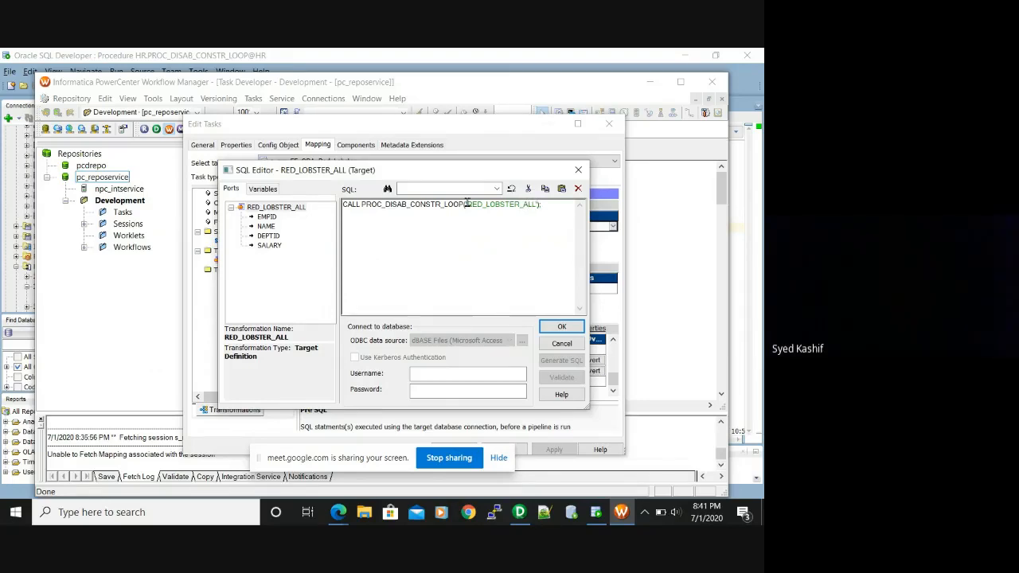
{"action": "left_click", "coordinate": [560, 327]}
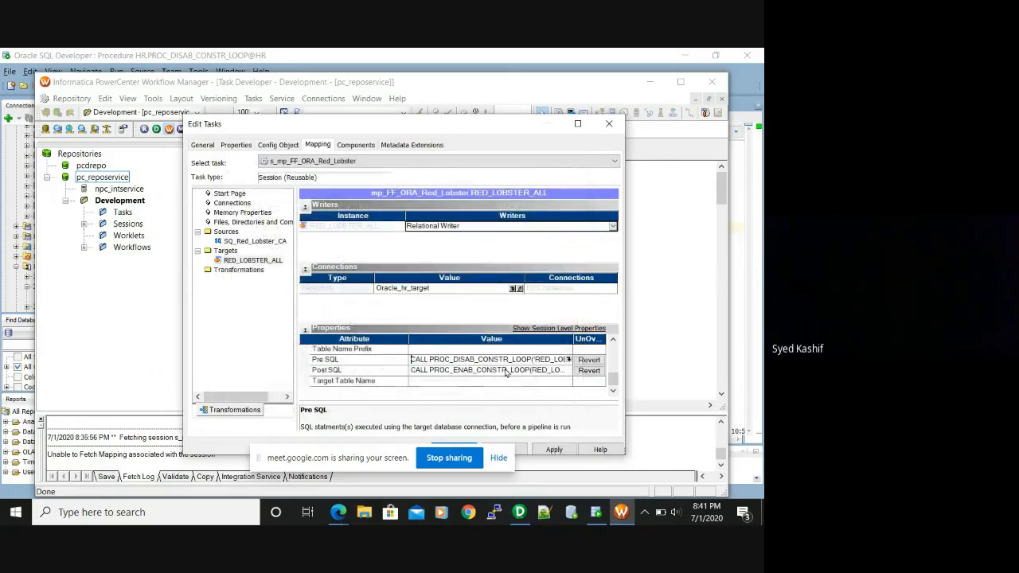
Add the missing quote before RED_LOBSTER_ALL in the Post SQL call, apply, and save the session
{"action": "left_click", "coordinate": [505, 372]}
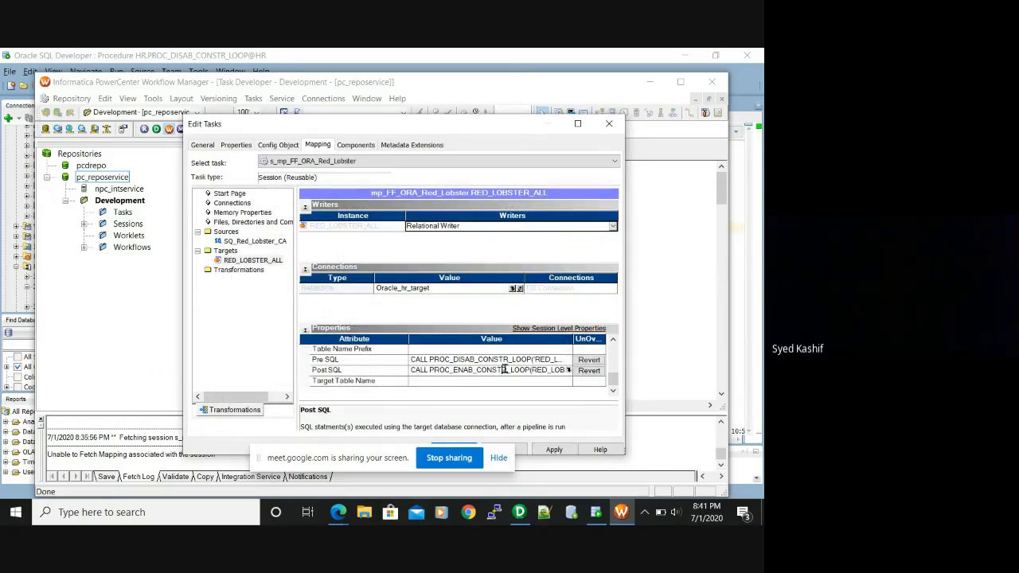
{"action": "left_click", "coordinate": [567, 371]}
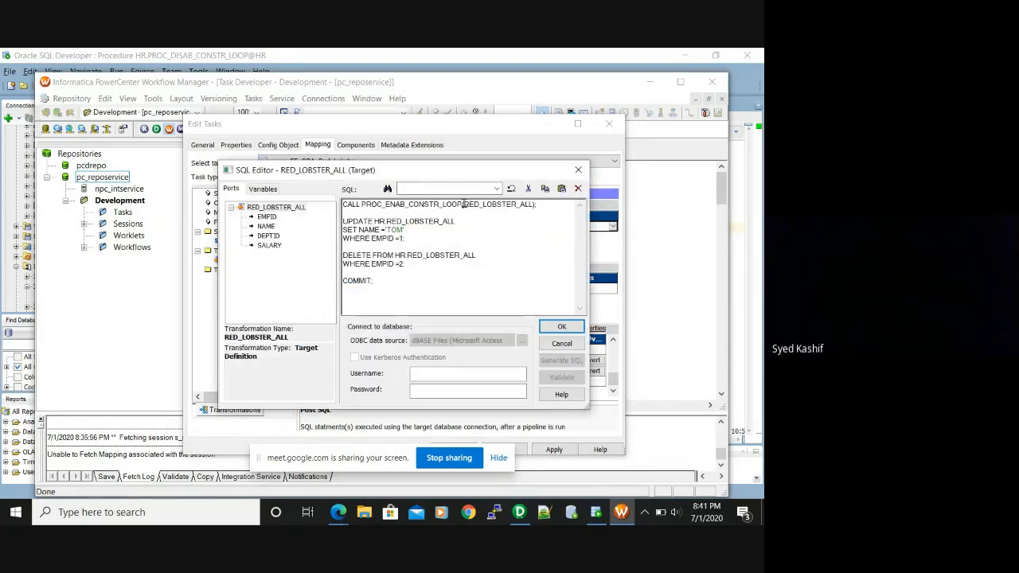
{"action": "left_click", "coordinate": [464, 204]}
{"action": "type", "text": "'"}
{"action": "key", "text": "Right"}
{"action": "key", "text": "Right"}
{"action": "key", "text": "Right"}
{"action": "key", "text": "Right"}
{"action": "key", "text": "Right"}
{"action": "key", "text": "Right"}
{"action": "key", "text": "Right"}
{"action": "key", "text": "Right"}
{"action": "key", "text": "Right"}
{"action": "key", "text": "Right"}
{"action": "key", "text": "Right"}
{"action": "left_click", "coordinate": [561, 327]}
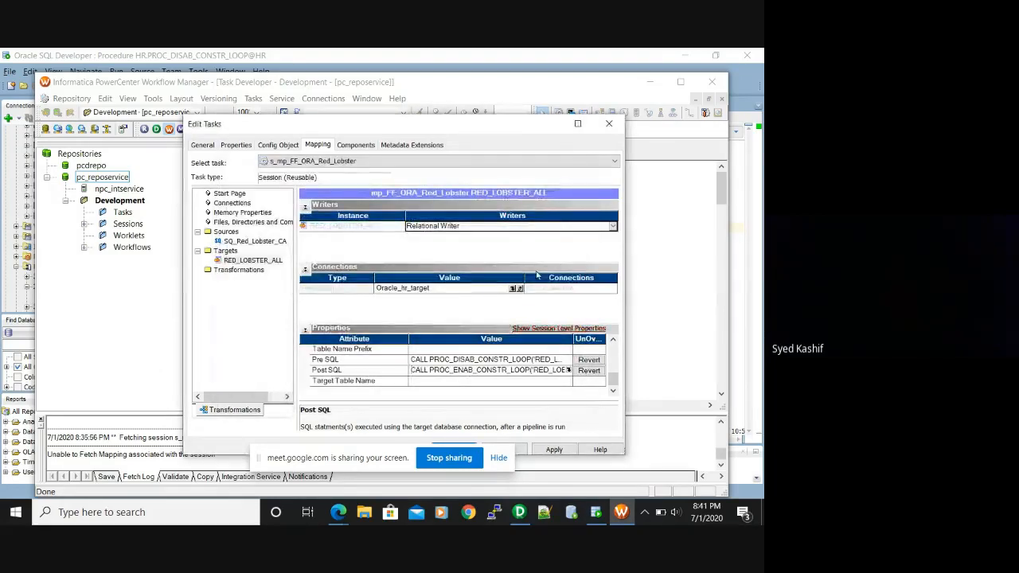
{"action": "left_click", "coordinate": [555, 449]}
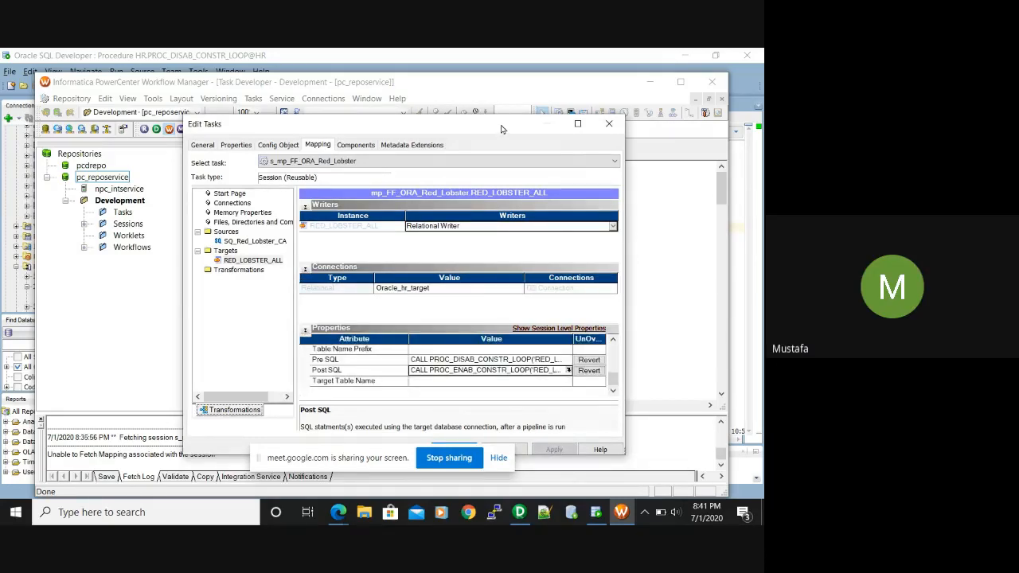
{"action": "left_click_drag", "start_coordinate": [501, 129], "coordinate": [510, 97]}
{"action": "left_click", "coordinate": [461, 417]}
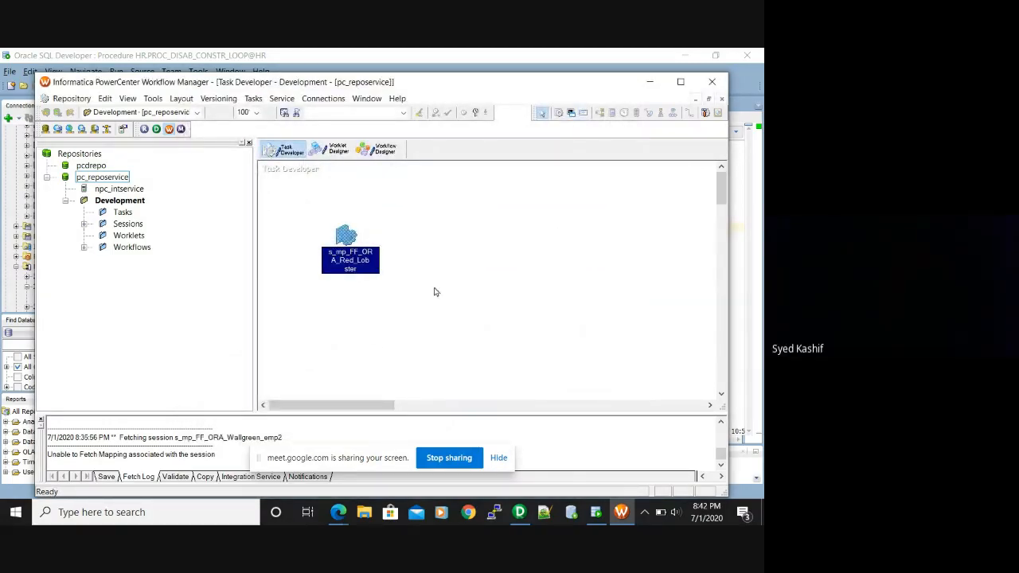
{"action": "key", "text": "ctrl+s"}
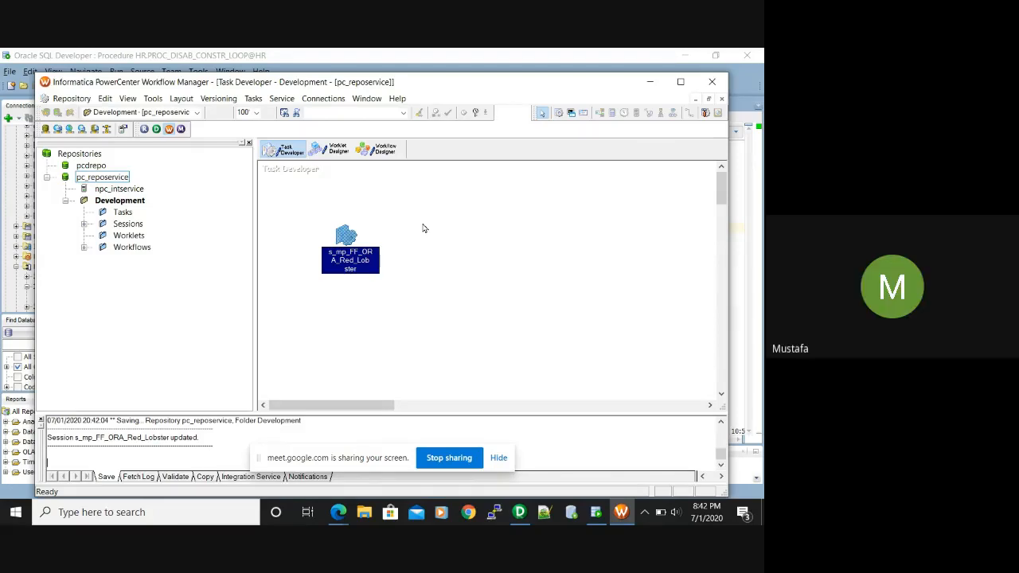
{"action": "left_click", "coordinate": [390, 154]}
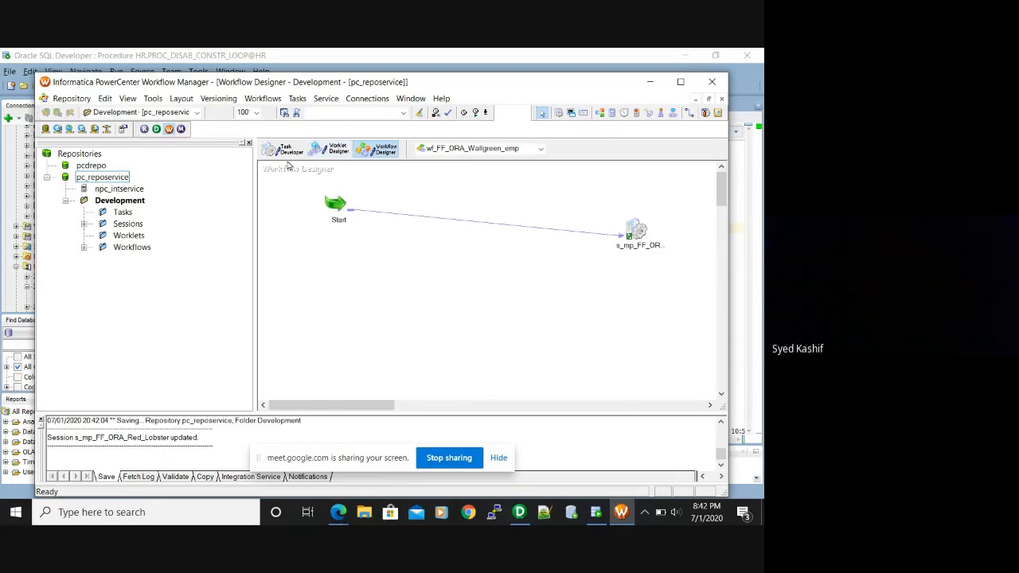
Start workflow wf_FF_ORA_Wallgreen_emp, confirm it succeeds in Workflow Monitor, then minimize the Monitor
{"action": "left_click", "coordinate": [269, 100]}
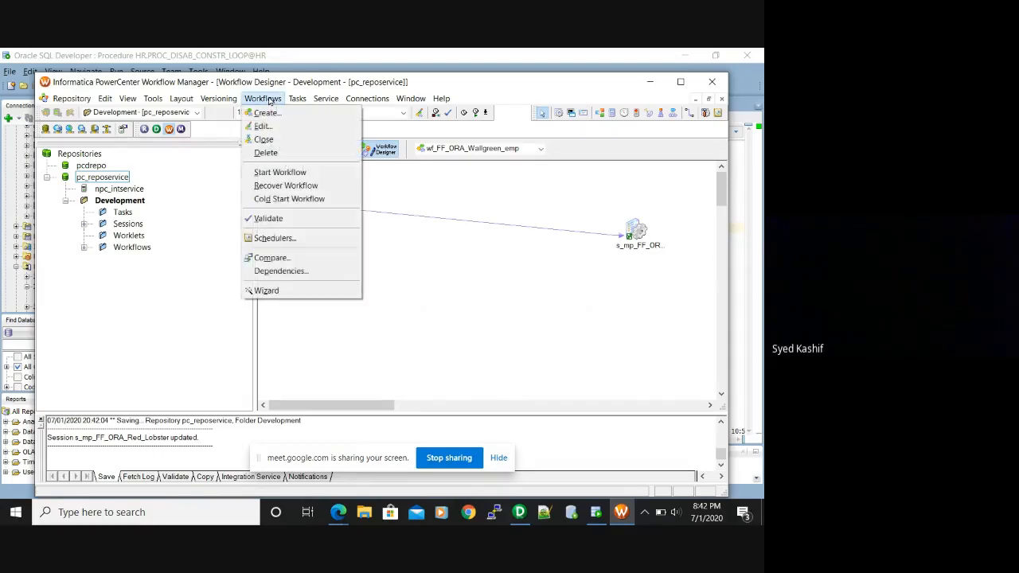
{"action": "left_click", "coordinate": [293, 173]}
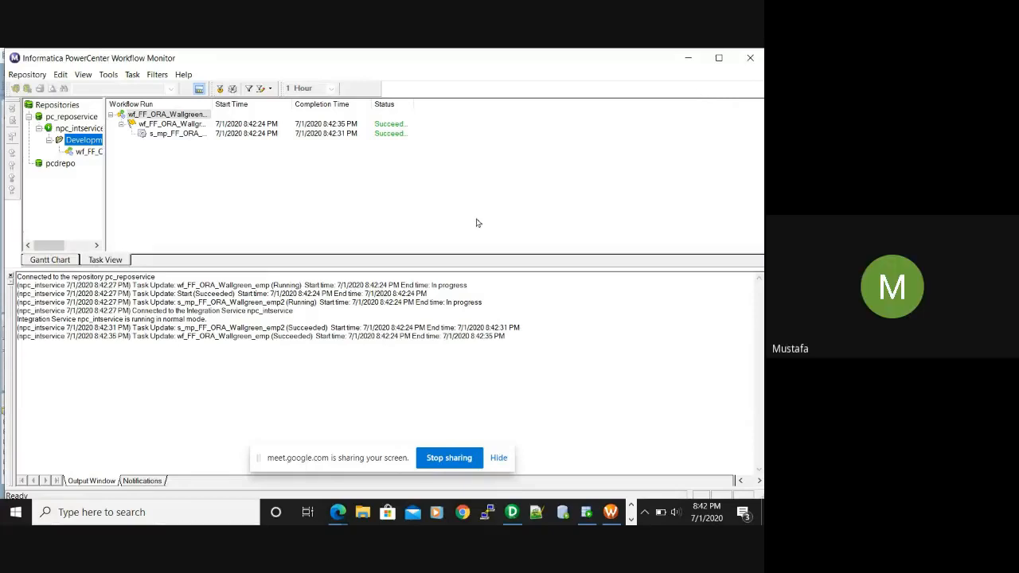
{"action": "left_click", "coordinate": [683, 58]}
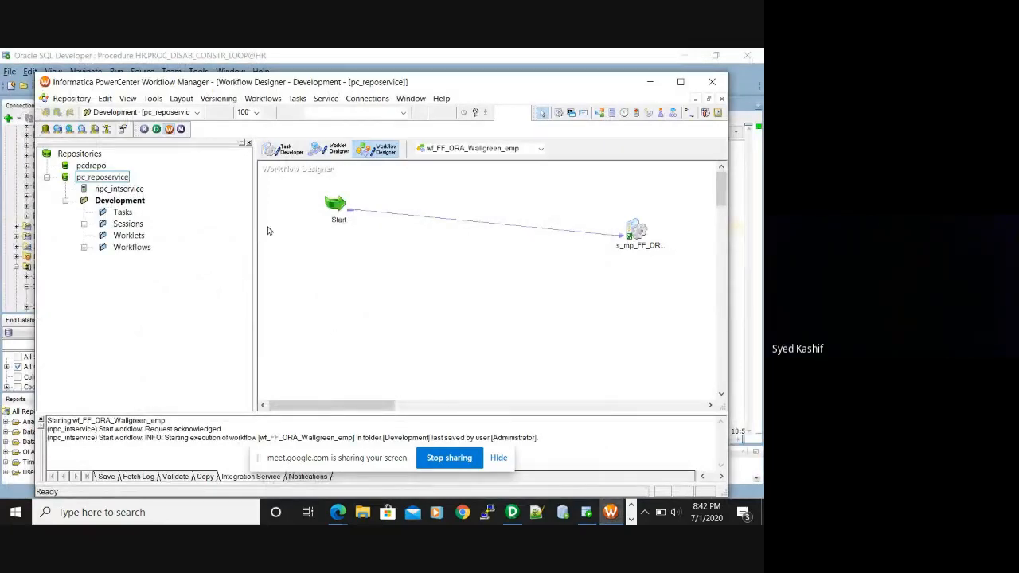
Refresh the Navigator tree to show wf_FF_ORA_Wallgreen_emp and WF_FF_Ora_walmart_emp under Development's Workflows
{"action": "left_click", "coordinate": [542, 149]}
{"action": "left_click", "coordinate": [430, 215]}
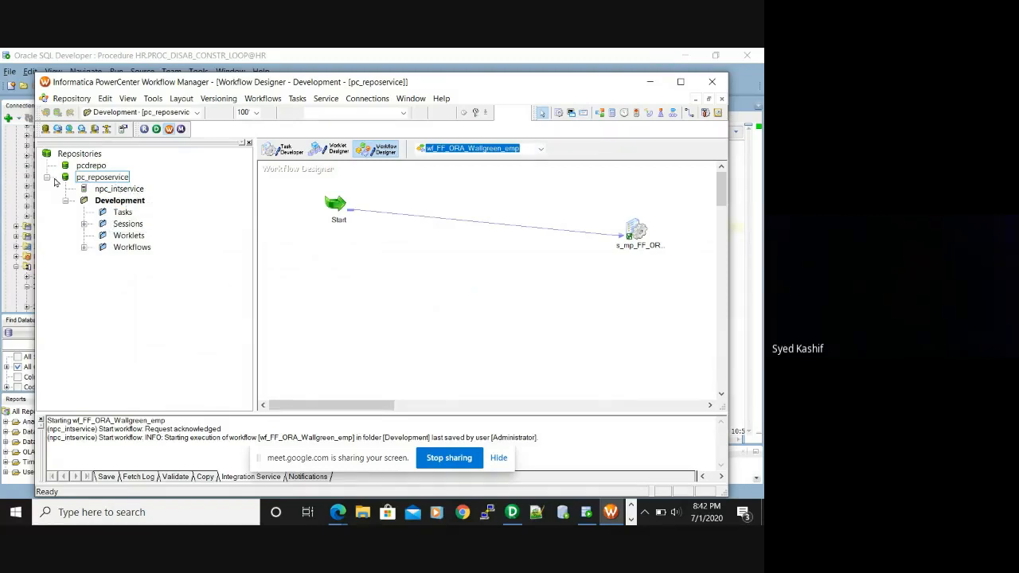
{"action": "double_click", "coordinate": [89, 179]}
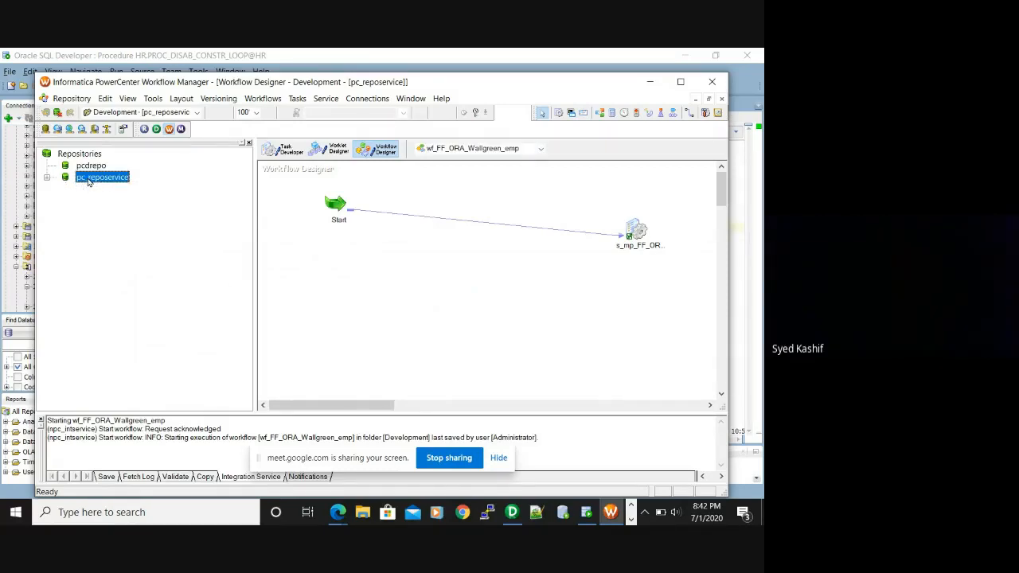
{"action": "left_click", "coordinate": [47, 177]}
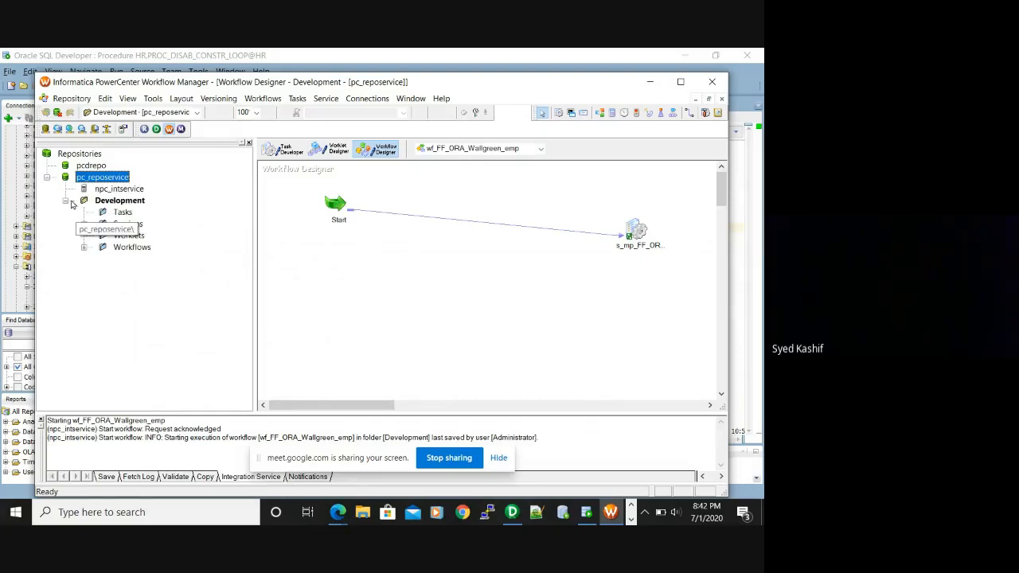
{"action": "left_click", "coordinate": [70, 202]}
{"action": "left_click", "coordinate": [66, 201]}
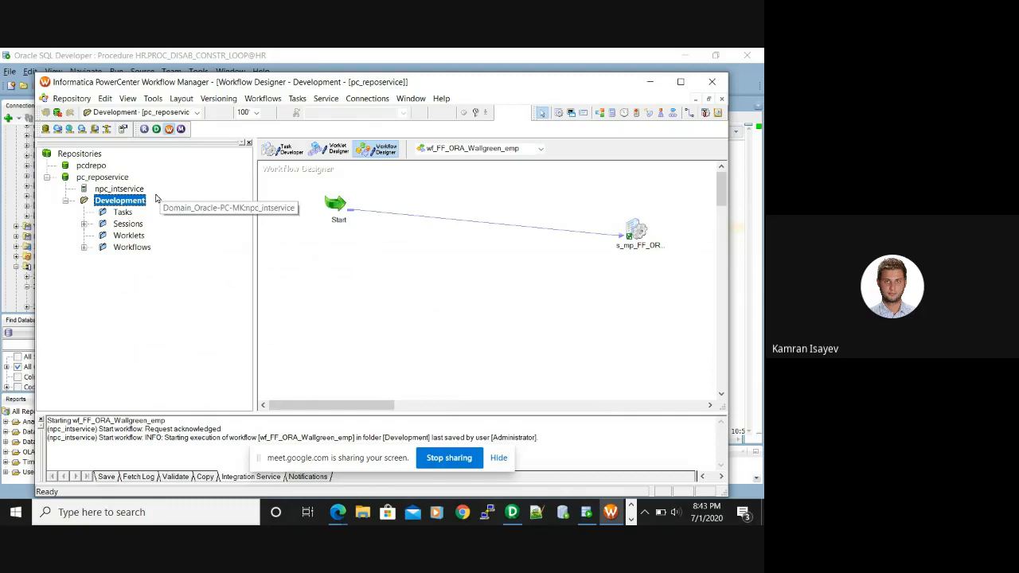
{"action": "left_click", "coordinate": [84, 249]}
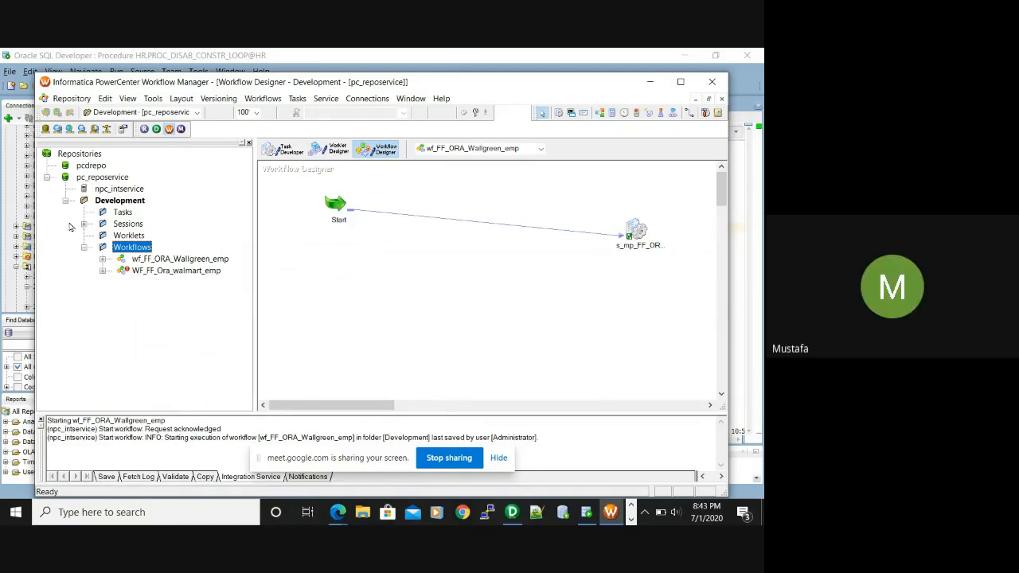
Expand Sessions to show s_mp_FF_ORA_Red_Lobster, s_mp_FF_ORA_Wallgreen_emp2 and s_M_FF_Ora_walmart_emp
{"action": "left_click", "coordinate": [84, 226]}
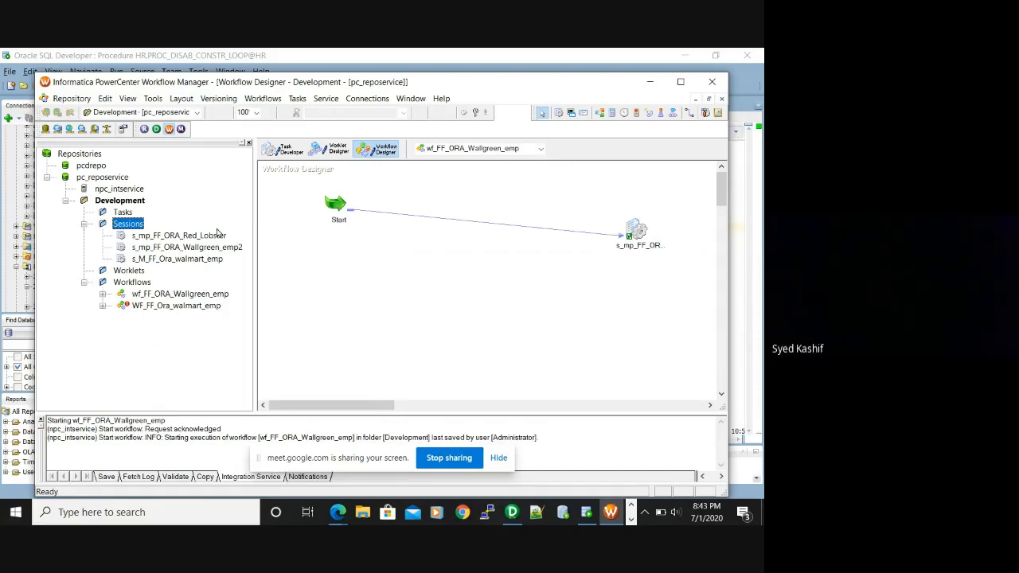
{"action": "left_click", "coordinate": [263, 236]}
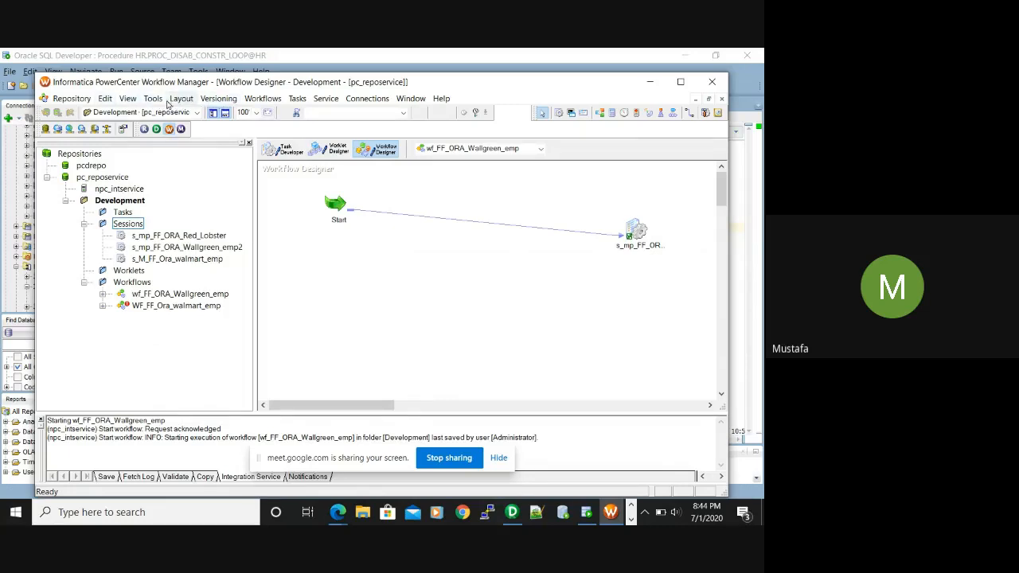
{"action": "left_click", "coordinate": [46, 83]}
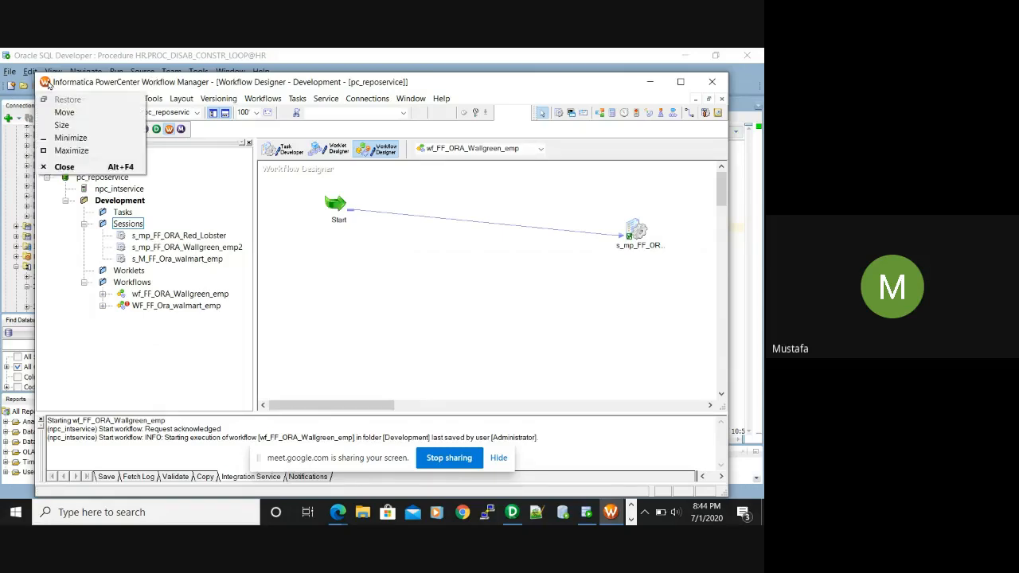
{"action": "left_click", "coordinate": [253, 229]}
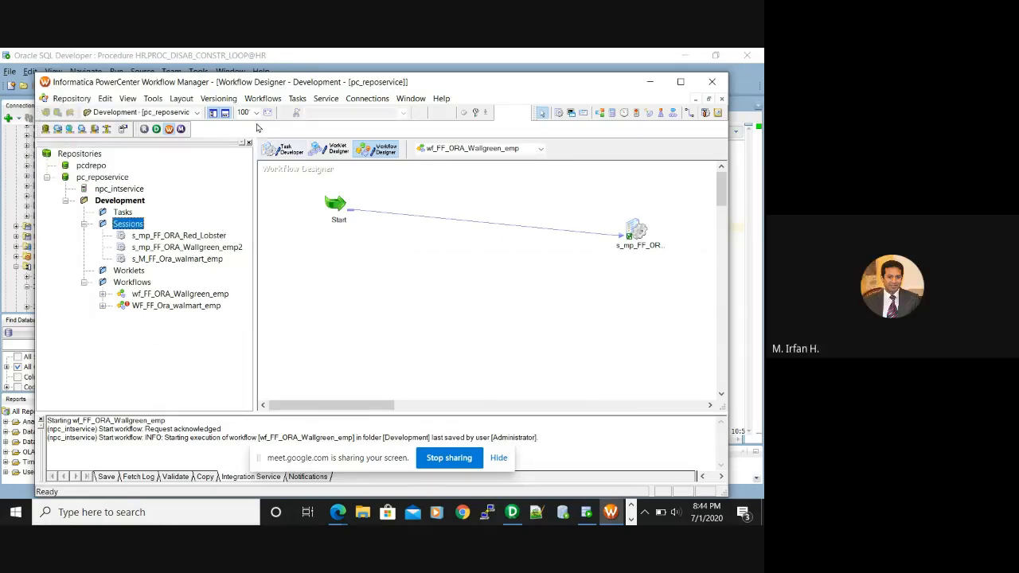
{"action": "left_click", "coordinate": [263, 98]}
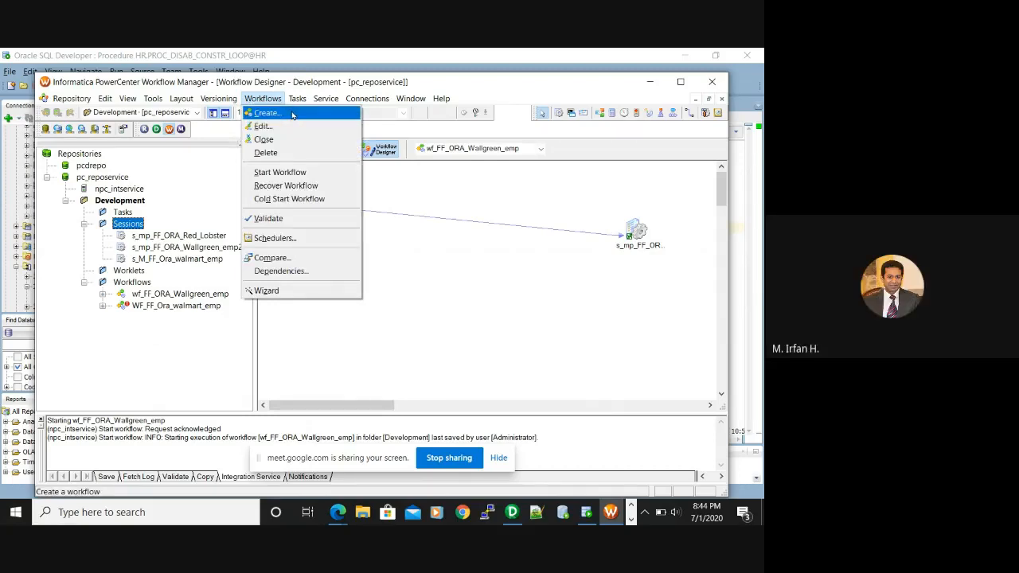
Create a new workflow, replacing the default NEWWORKFLOW17 name with one starting 'wf_'
{"action": "left_click", "coordinate": [292, 115]}
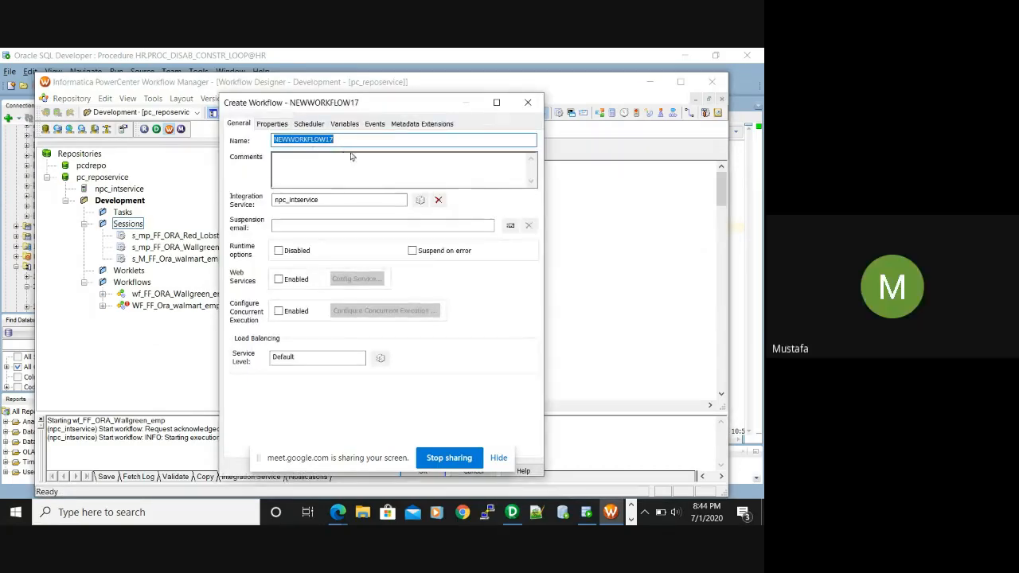
{"action": "key", "text": "BackSpace"}
{"action": "type", "text": "wf_"}
{"action": "left_click_drag", "start_coordinate": [317, 106], "coordinate": [451, 118]}
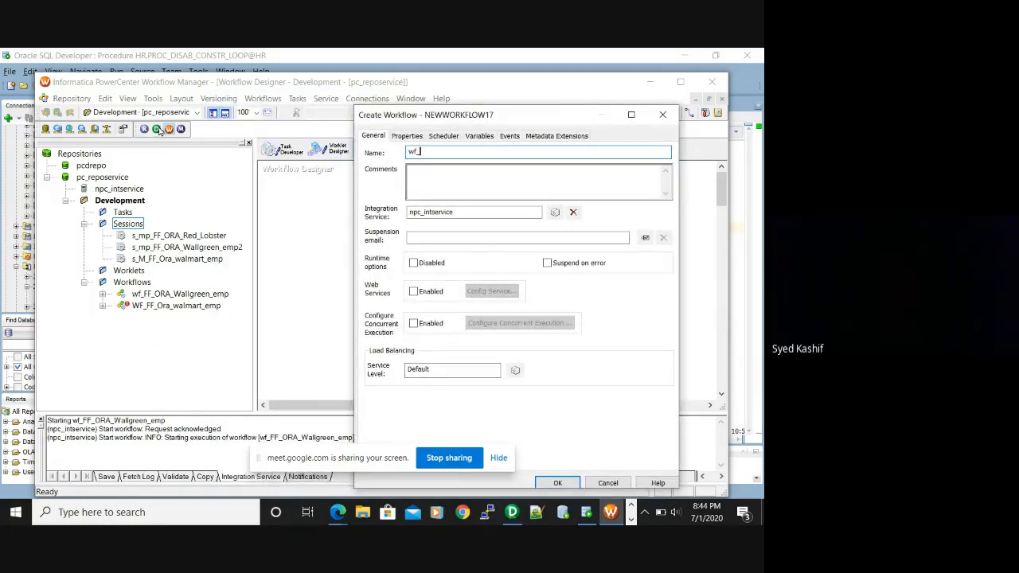
{"action": "left_click", "coordinate": [156, 130]}
{"action": "left_click", "coordinate": [301, 353]}
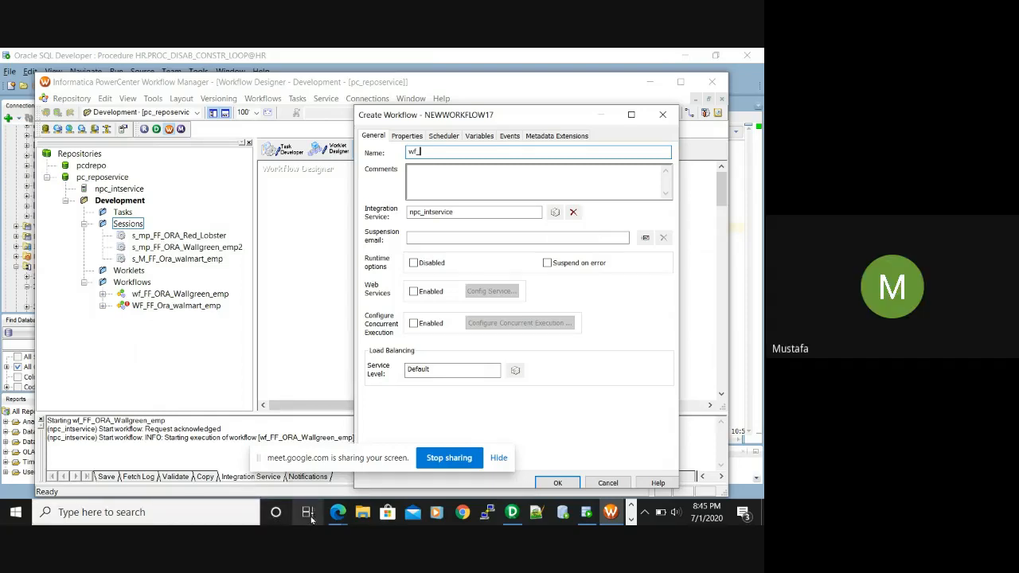
In Designer, attempt Mappings > Edit and dismiss the repository disconnection warning
{"action": "left_click", "coordinate": [512, 512]}
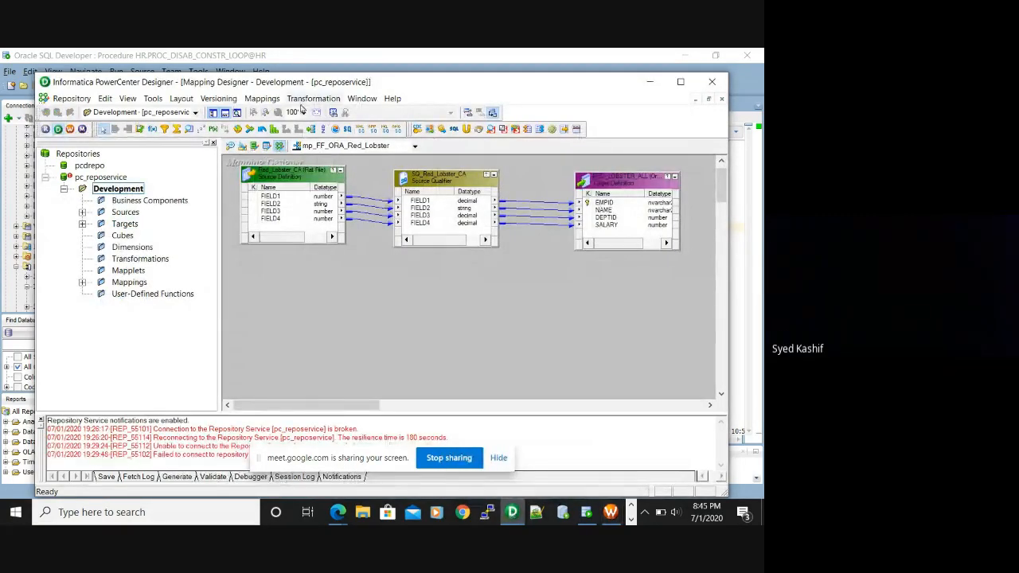
{"action": "left_click", "coordinate": [263, 99]}
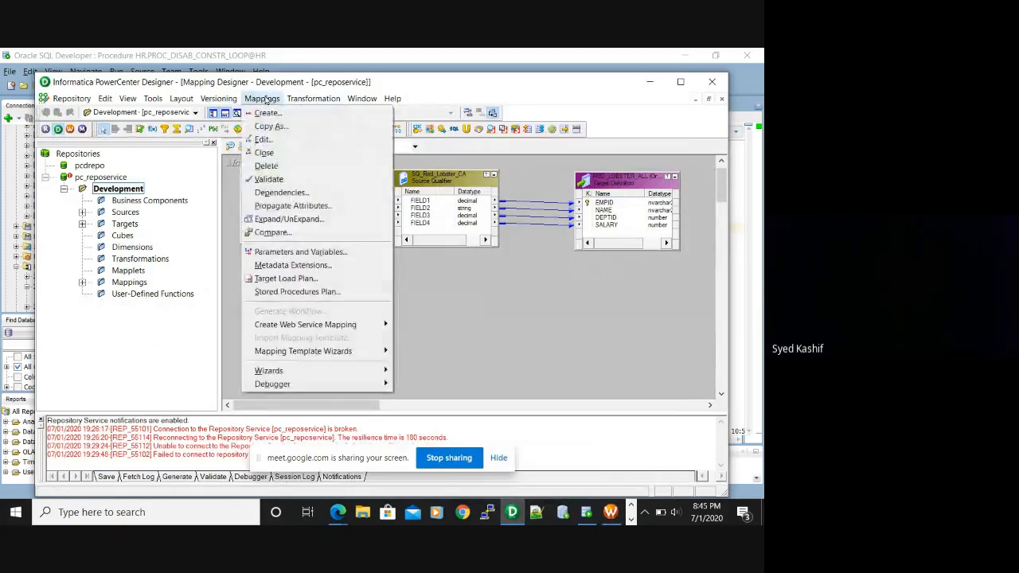
{"action": "left_click", "coordinate": [283, 140]}
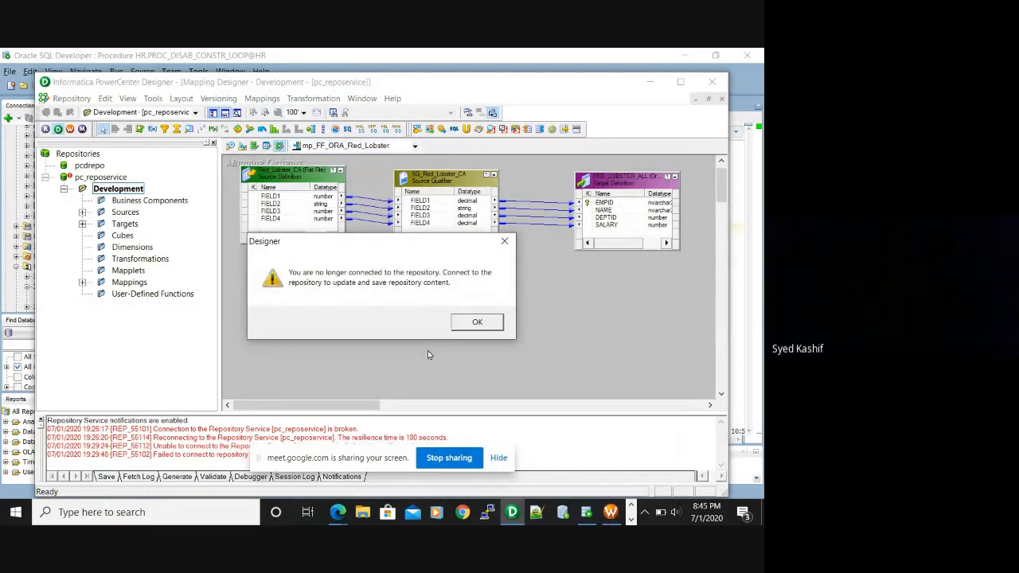
{"action": "left_click", "coordinate": [477, 322]}
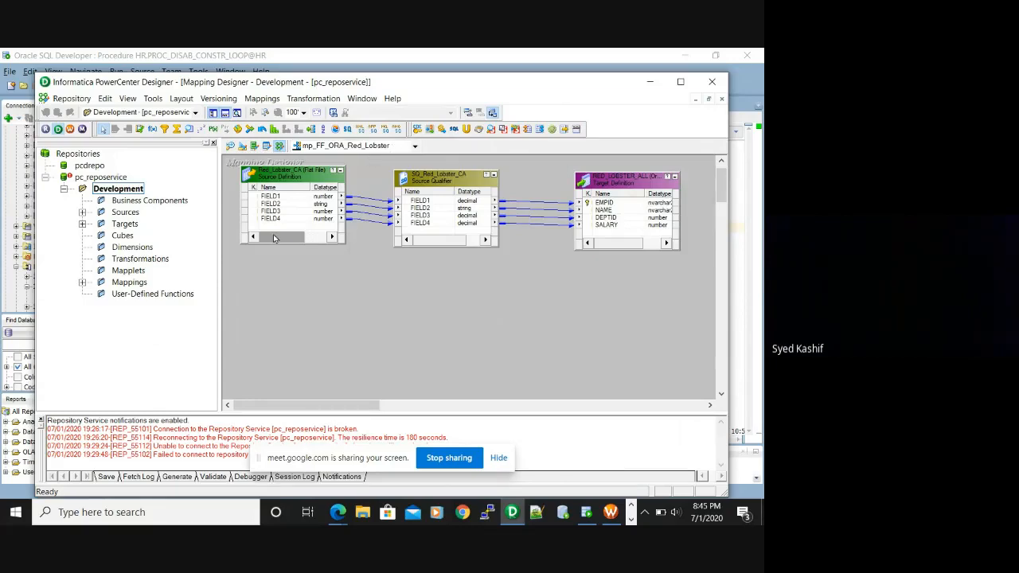
{"action": "left_click", "coordinate": [261, 99]}
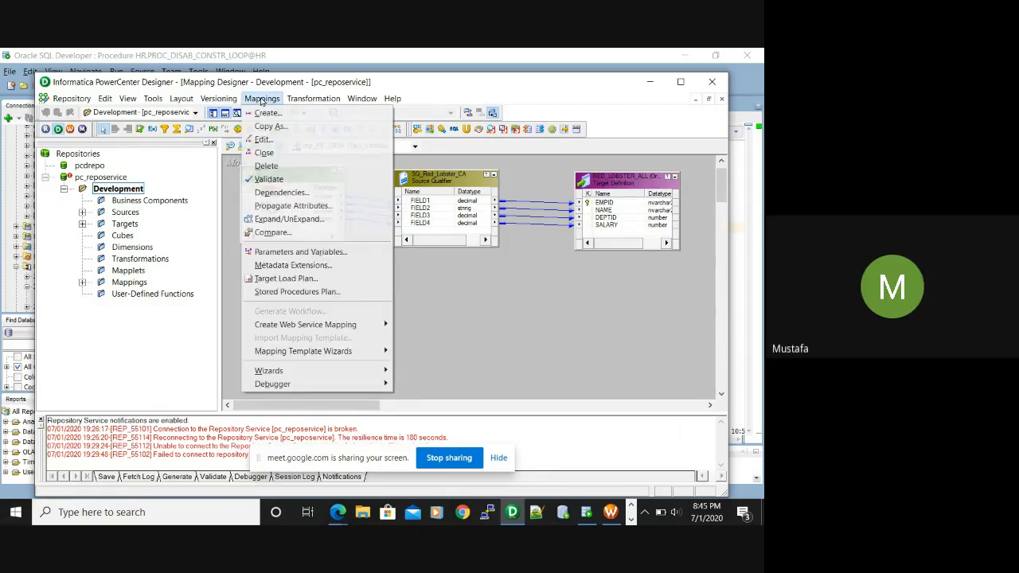
{"action": "left_click", "coordinate": [483, 350]}
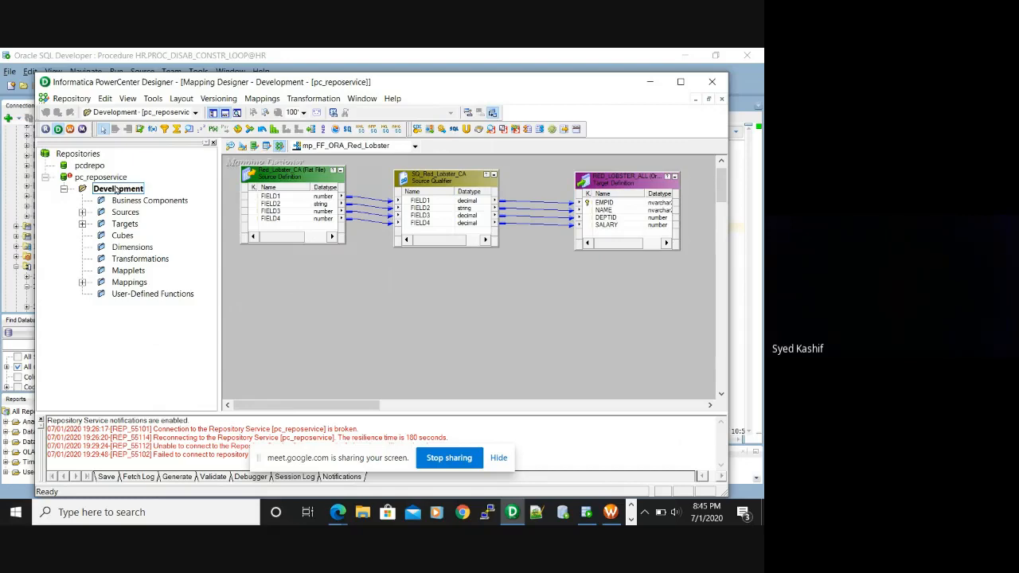
Reconnect to pc_reposervice by entering the administrator password
{"action": "left_click", "coordinate": [97, 177]}
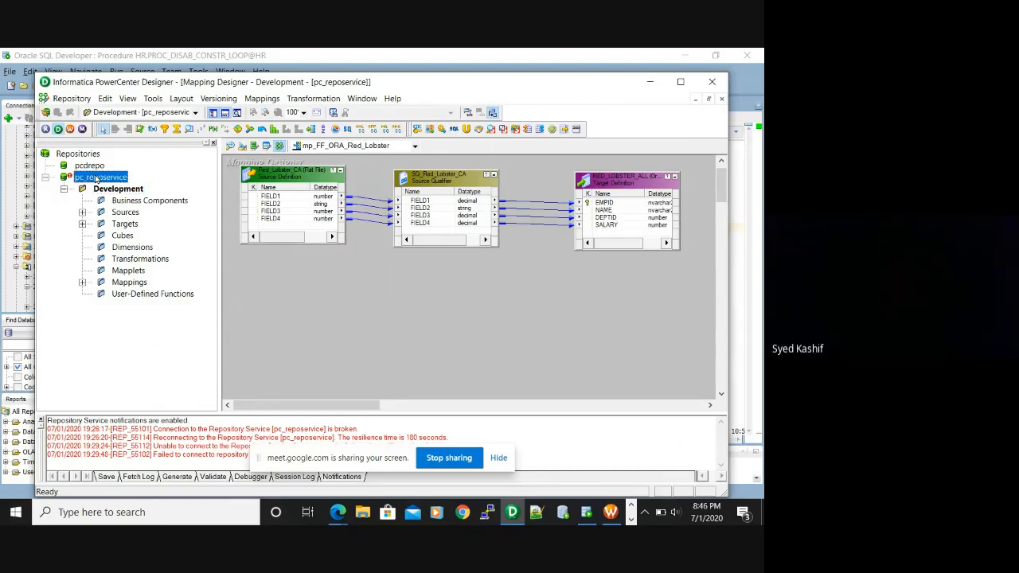
{"action": "right_click", "coordinate": [96, 178]}
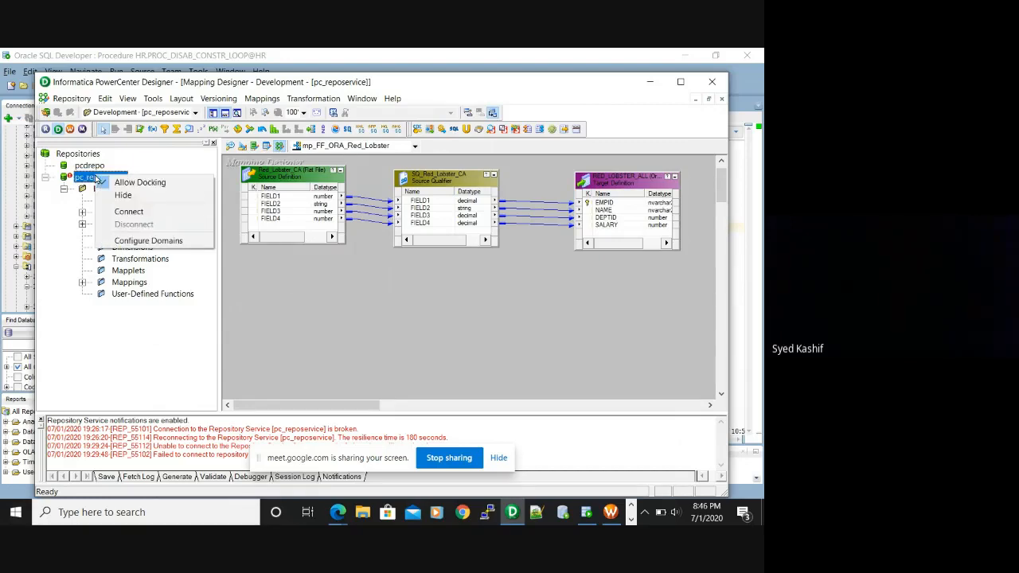
{"action": "left_click", "coordinate": [129, 211]}
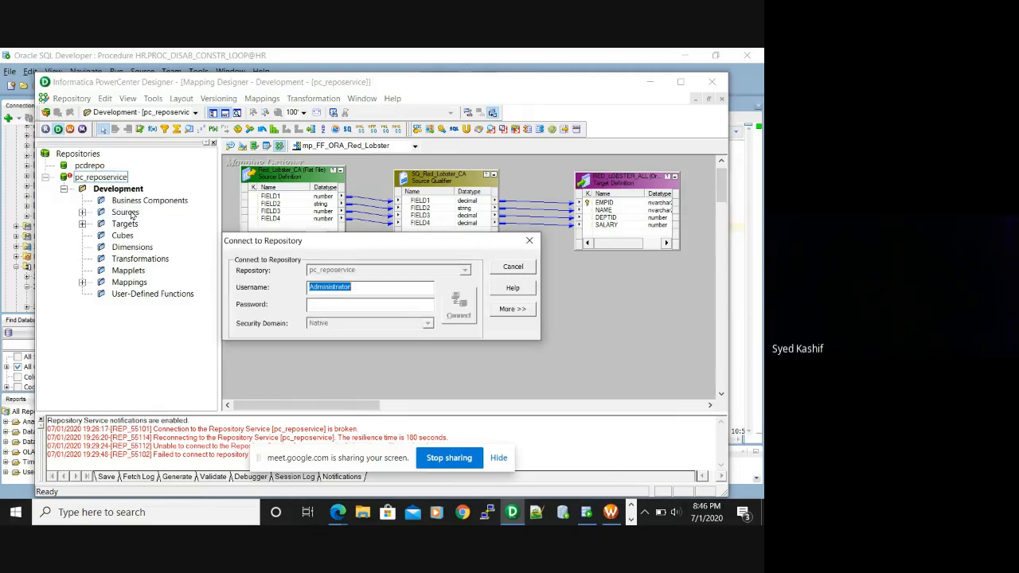
{"action": "left_click", "coordinate": [334, 302]}
{"action": "type", "text": "Ad"}
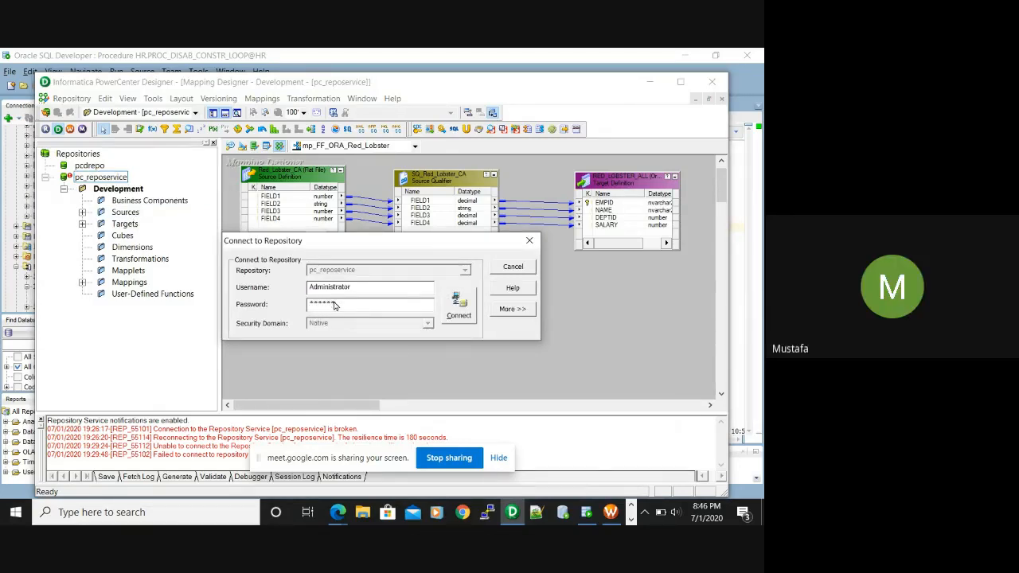
{"action": "left_click", "coordinate": [459, 314]}
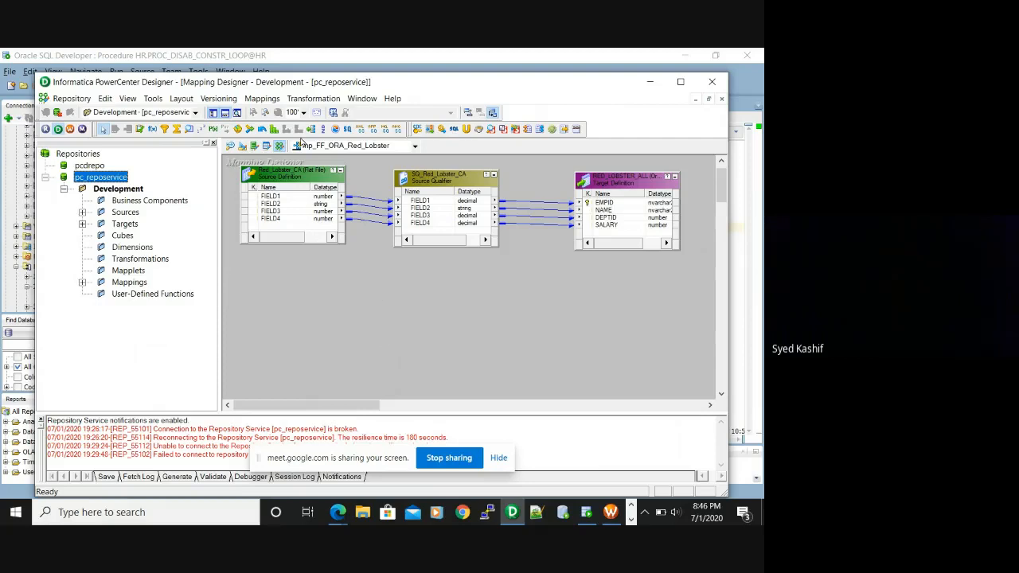
Rename mapping mp_FF_ORA_Red_Lobster to m_FF_ORA_RED_LOBSTER in the Edit Mappings dialog
{"action": "left_click", "coordinate": [262, 98]}
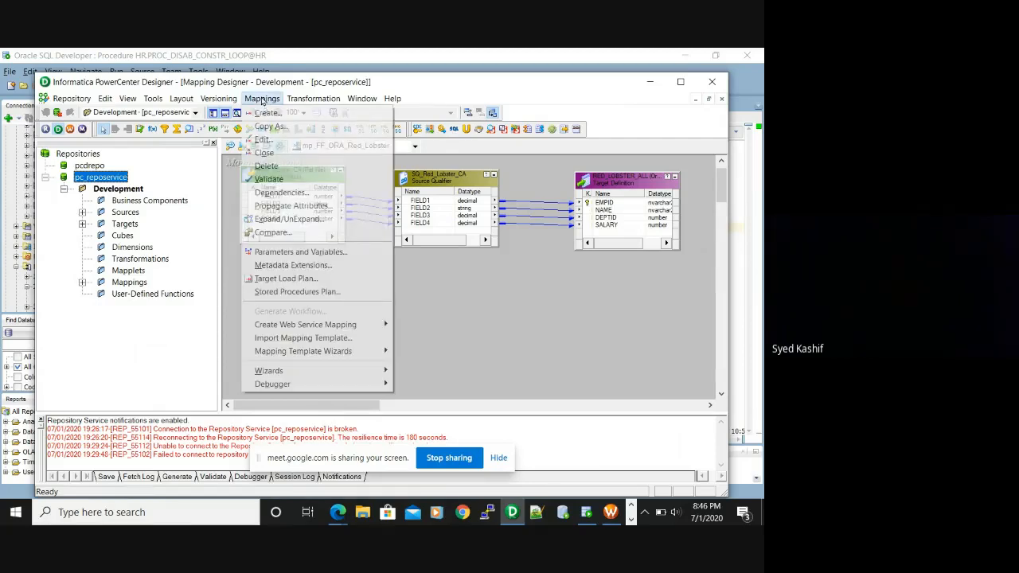
{"action": "left_click", "coordinate": [265, 140]}
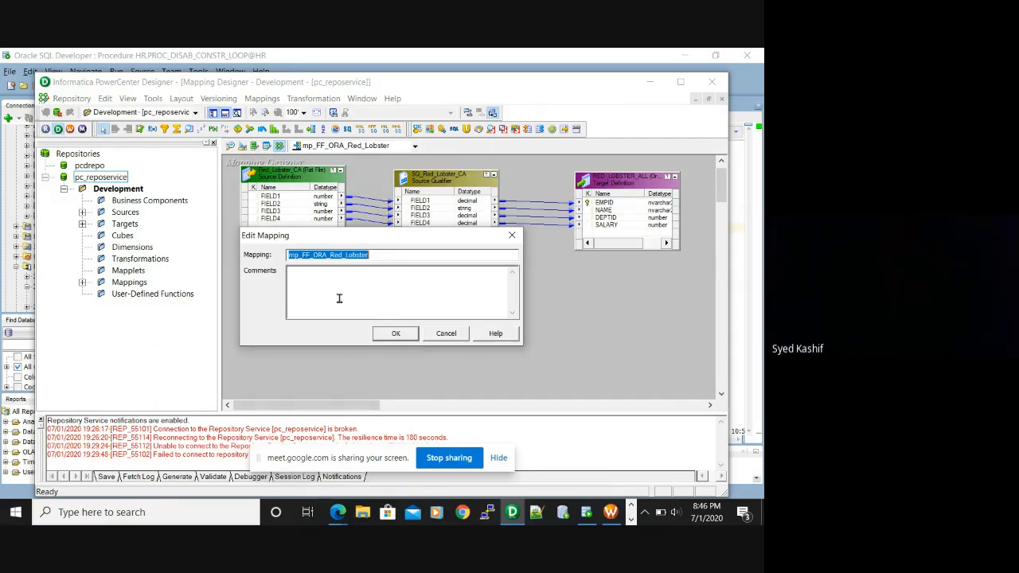
{"action": "left_click", "coordinate": [378, 255]}
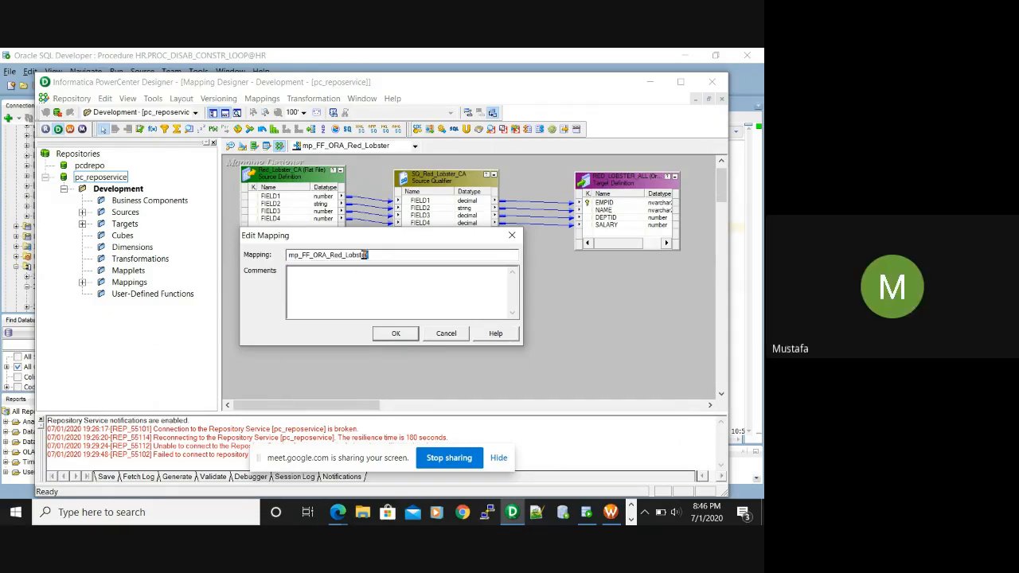
{"action": "left_click_drag", "start_coordinate": [366, 254], "coordinate": [301, 255]}
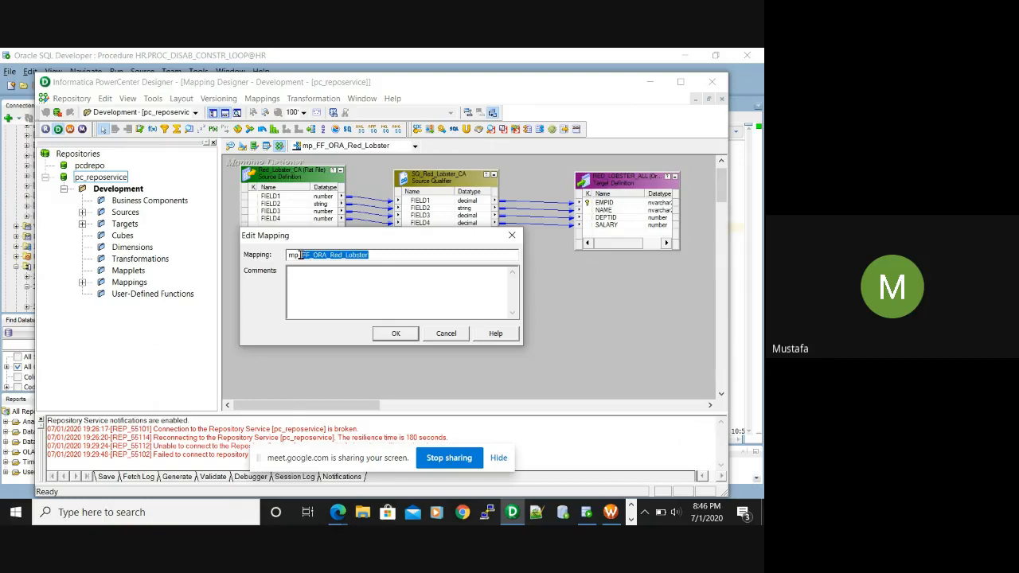
{"action": "left_click", "coordinate": [406, 254]}
{"action": "left_click_drag", "start_coordinate": [297, 254], "coordinate": [391, 255]}
{"action": "left_click", "coordinate": [301, 271]}
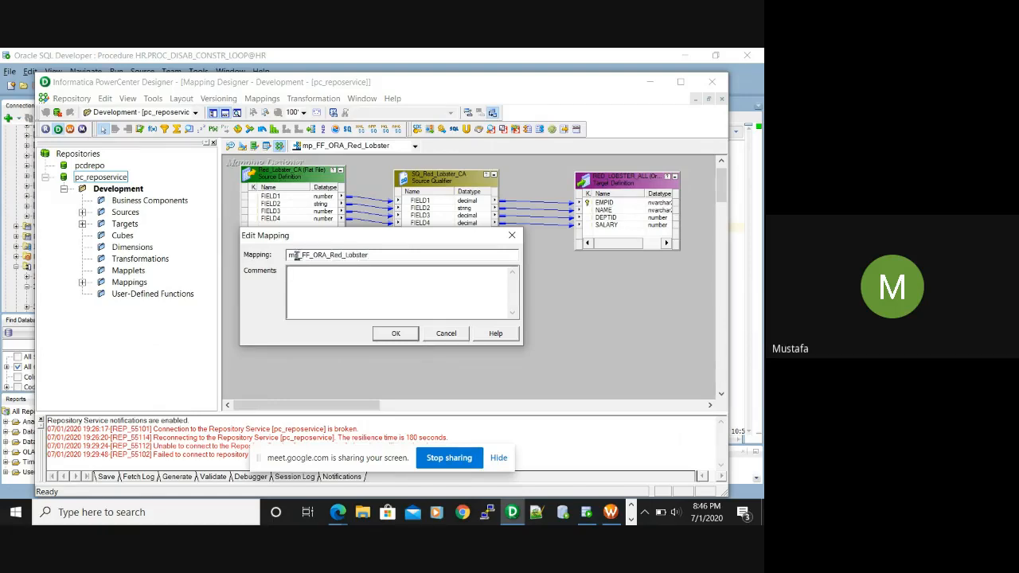
{"action": "key", "text": "BackSpace"}
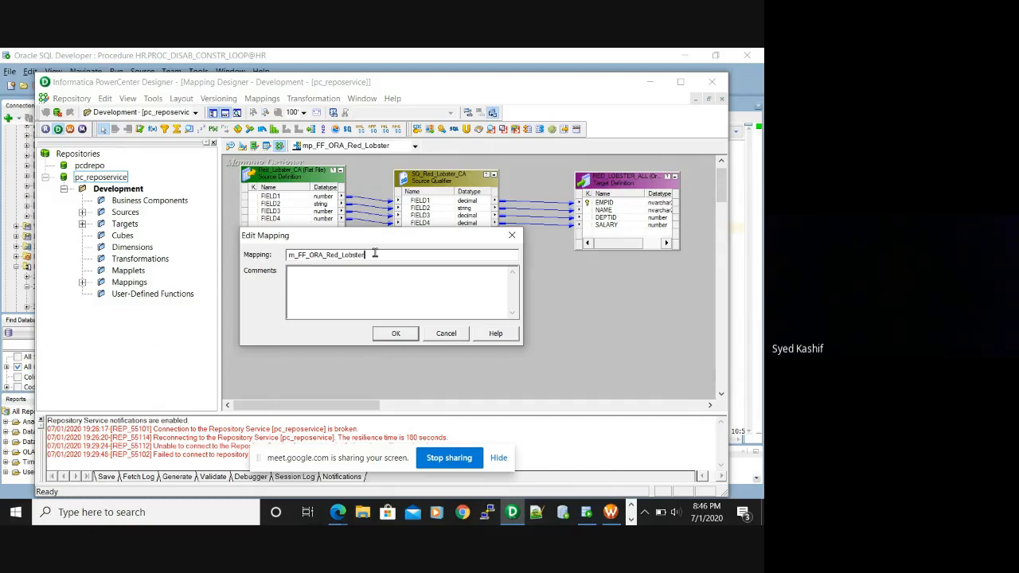
{"action": "key", "text": "BackSpace"}
{"action": "key", "text": "BackSpace"}
{"action": "key", "text": "BackSpace"}
{"action": "key", "text": "BackSpace"}
{"action": "key", "text": "BackSpace"}
{"action": "key", "text": "BackSpace"}
{"action": "key", "text": "BackSpace"}
{"action": "key", "text": "BackSpace"}
{"action": "key", "text": "BackSpace"}
{"action": "key", "text": "BackSpace"}
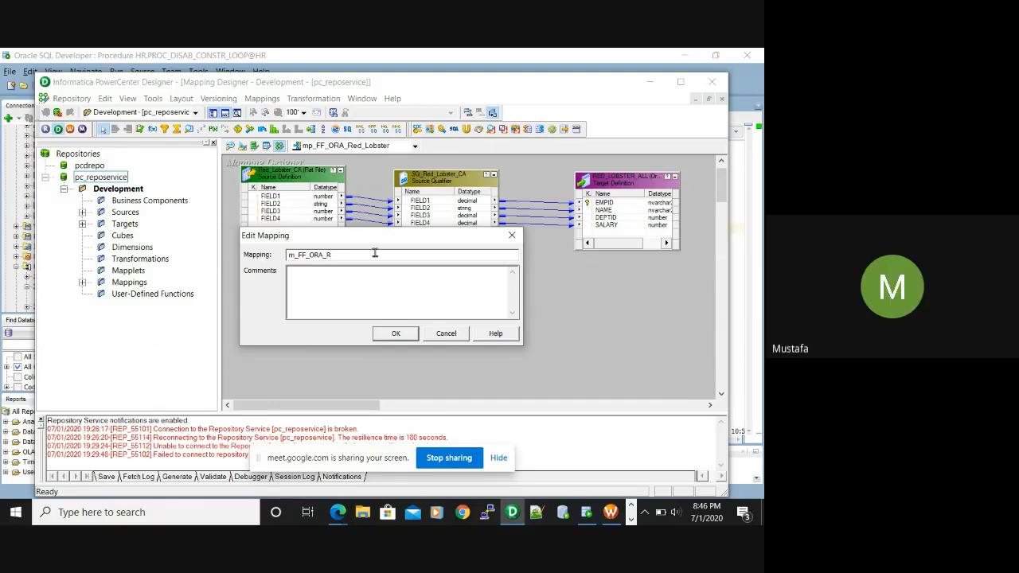
{"action": "type", "text": "ED"}
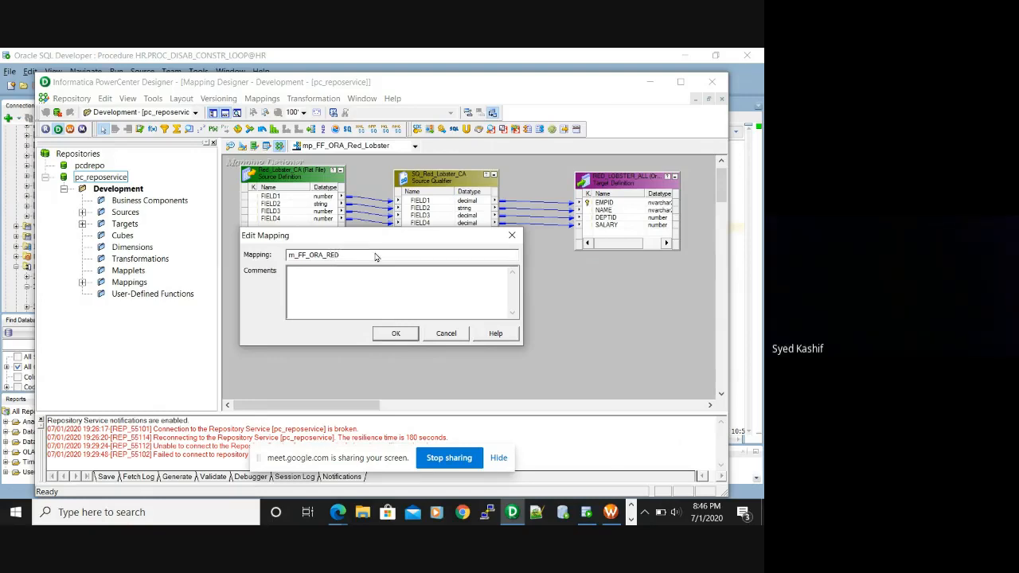
{"action": "type", "text": "_LOBSTER"}
{"action": "left_click_drag", "start_coordinate": [372, 255], "coordinate": [297, 254]}
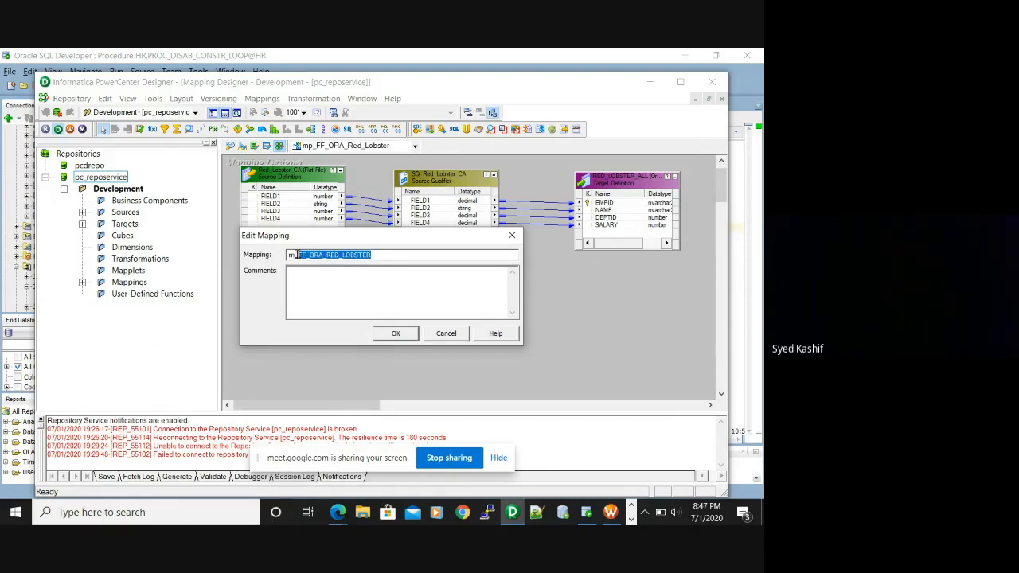
{"action": "left_click", "coordinate": [392, 334]}
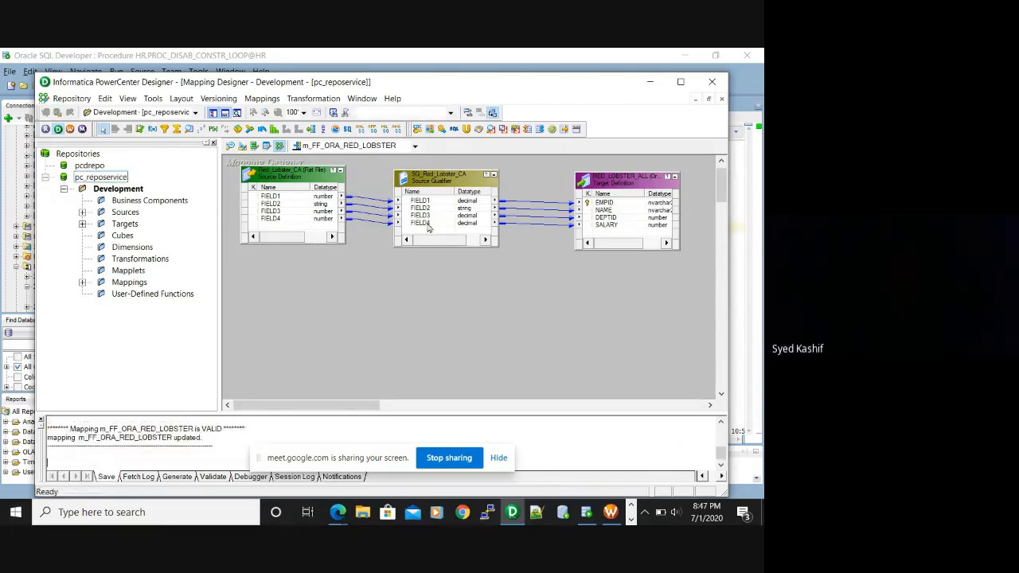
{"action": "left_click", "coordinate": [82, 130]}
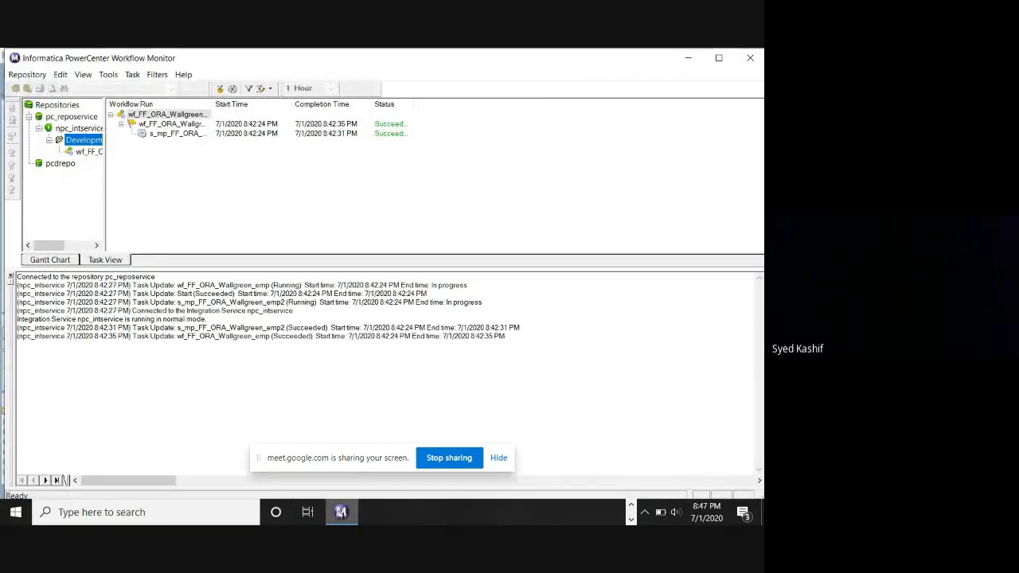
{"action": "mouse_move", "coordinate": [341, 512]}
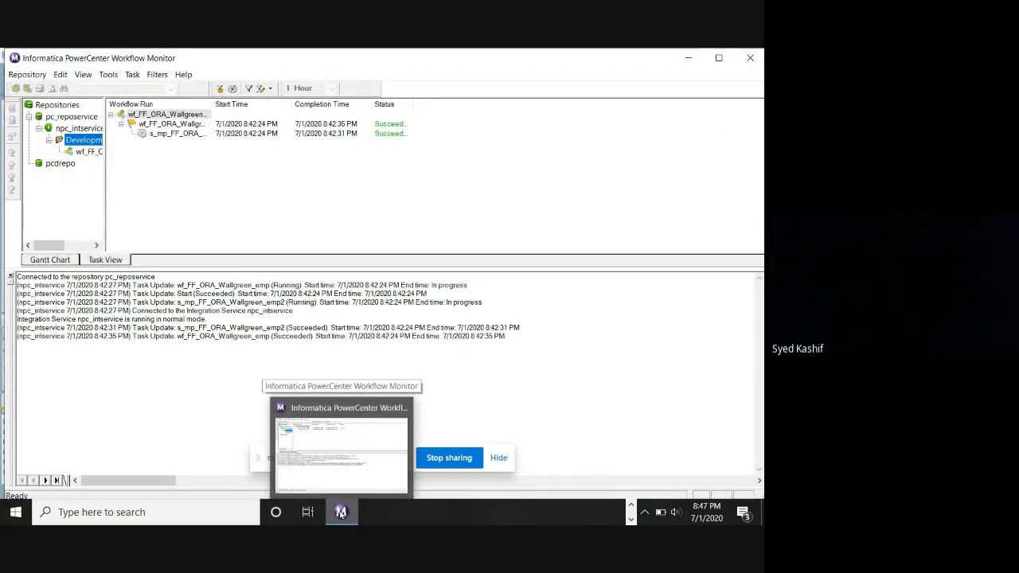
{"action": "left_click", "coordinate": [341, 514]}
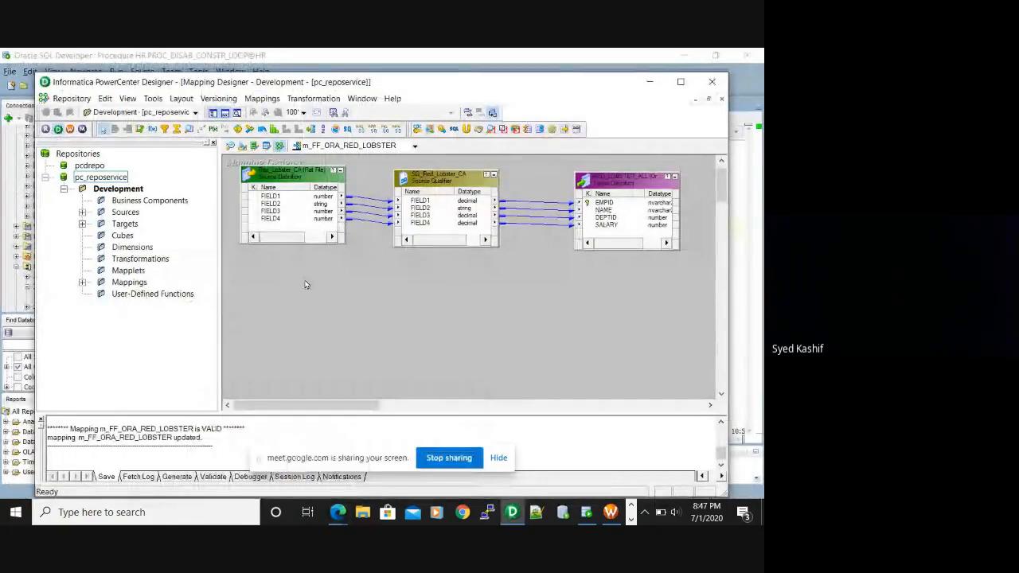
Open and close Workflow Monitor, then return to Workflow Manager's Create Workflow dialog
{"action": "left_click", "coordinate": [83, 131]}
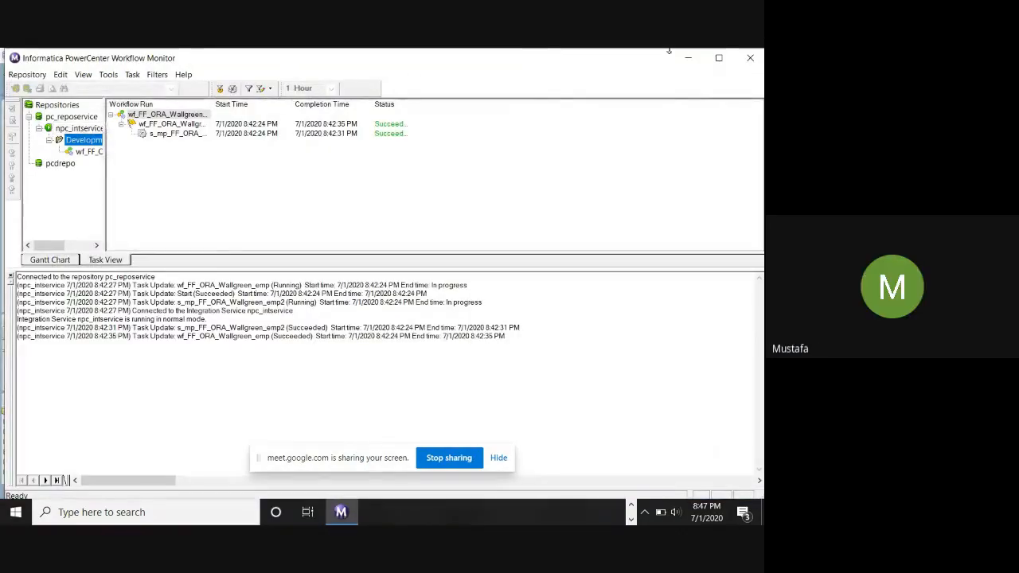
{"action": "left_click", "coordinate": [754, 58]}
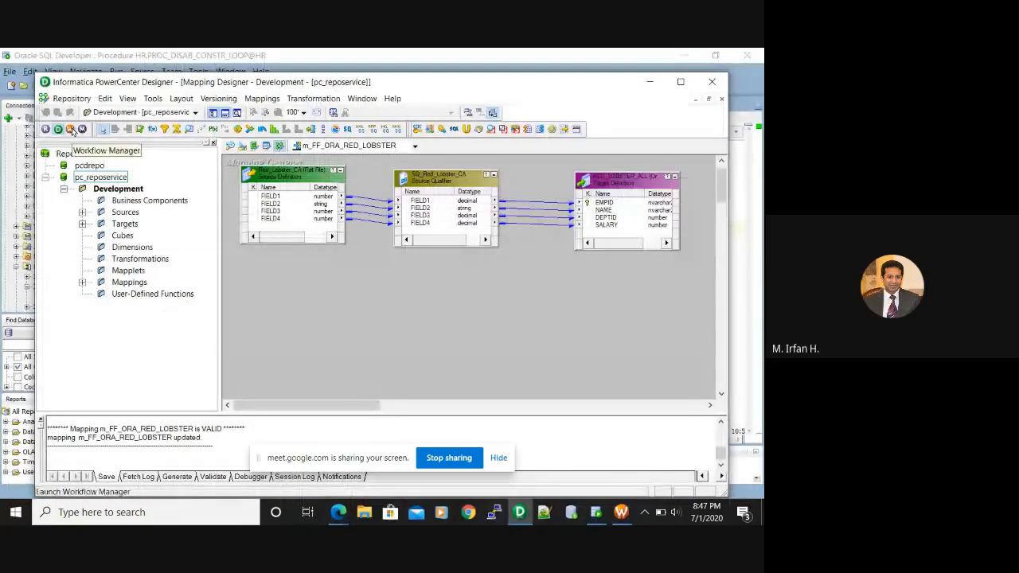
{"action": "left_click", "coordinate": [70, 129]}
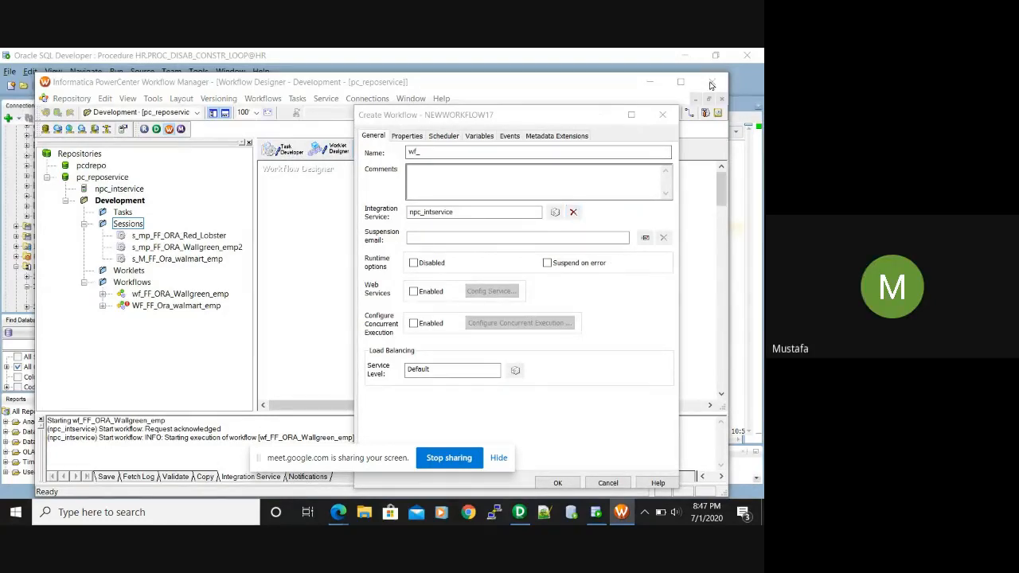
Paste the provisional name wf_HR.RED_LOBSTER_ALL into the new workflow's Name, then return to Designer
{"action": "left_click", "coordinate": [482, 152]}
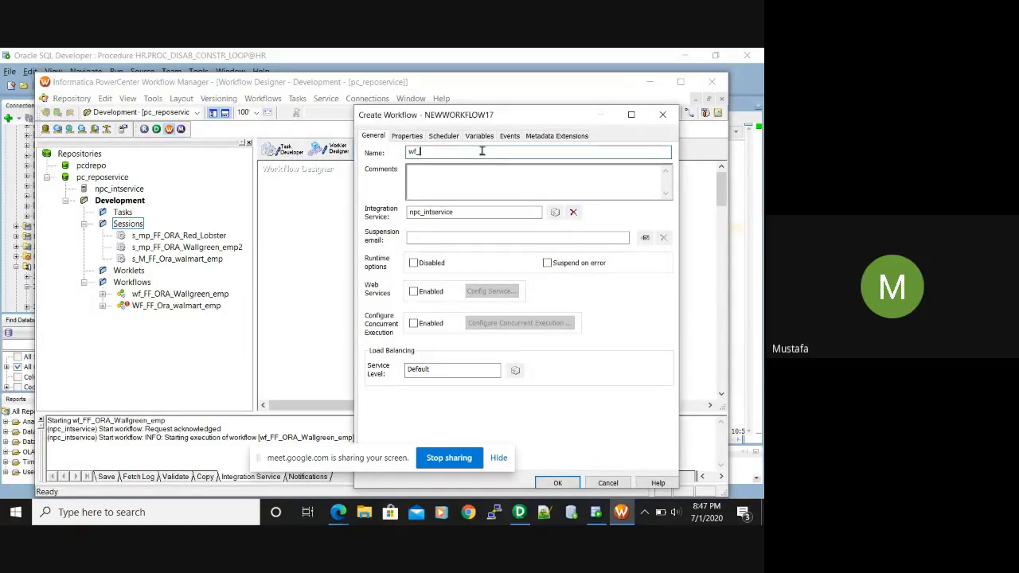
{"action": "type", "text": "HR.RED_LOBSTER_ALL"}
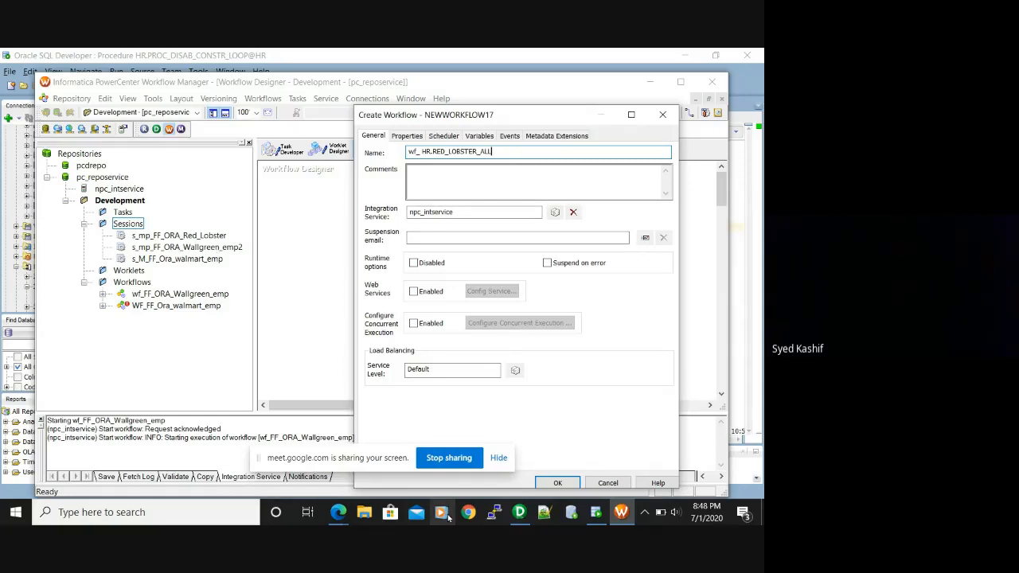
{"action": "left_click", "coordinate": [520, 512]}
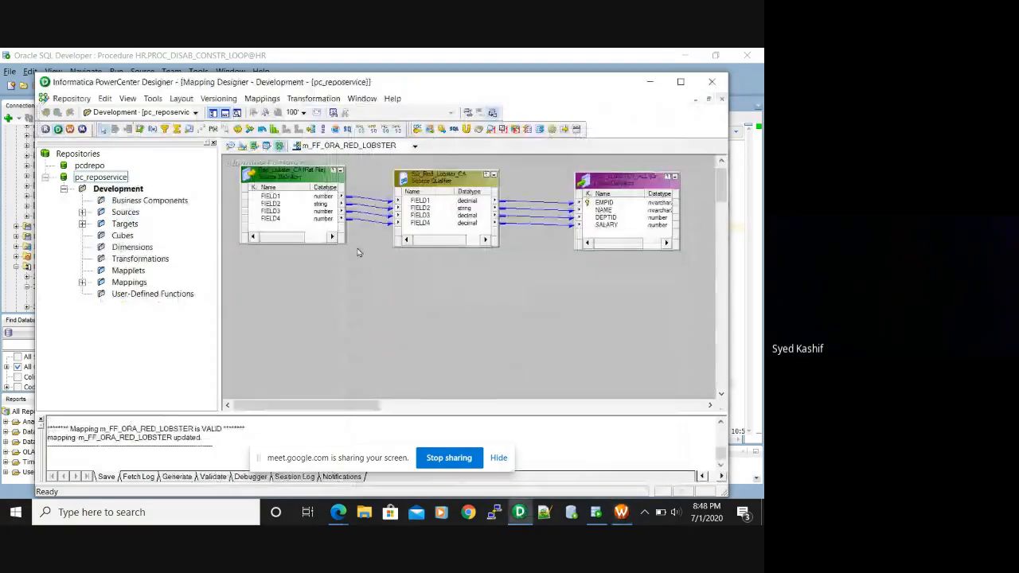
Copy _FF_ORA_RED_LOBSTER from the mapping name m_FF_ORA_RED_LOBSTER, then minimize Designer
{"action": "left_click", "coordinate": [265, 99]}
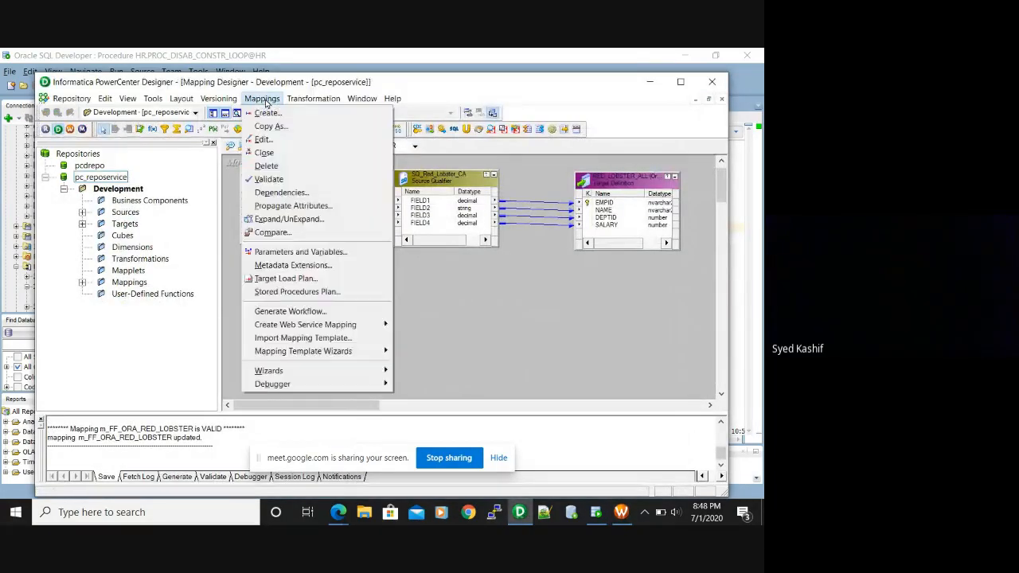
{"action": "left_click", "coordinate": [268, 141]}
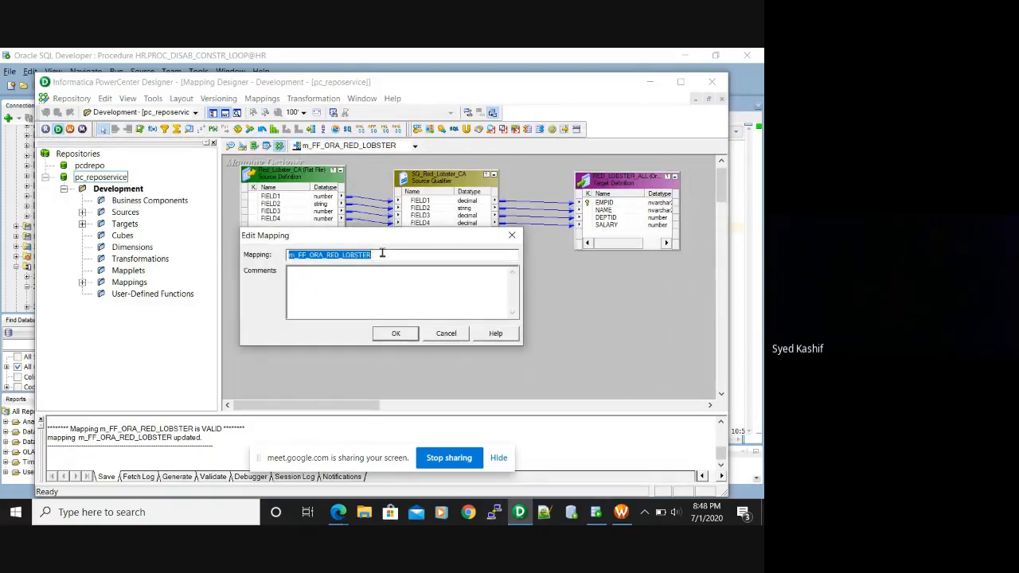
{"action": "left_click_drag", "start_coordinate": [382, 254], "coordinate": [292, 254]}
{"action": "key", "text": "ctrl+c"}
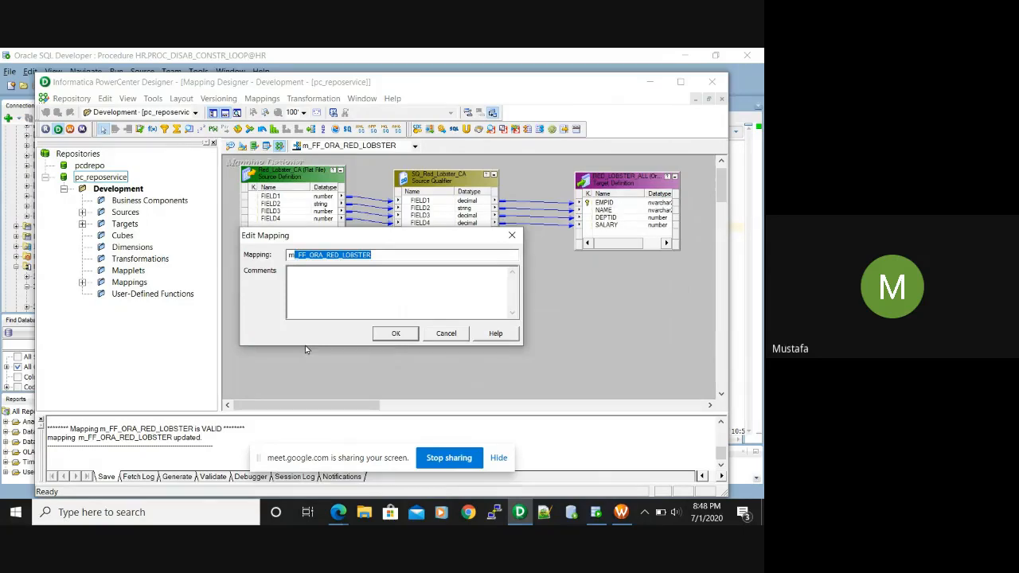
{"action": "left_click", "coordinate": [395, 332]}
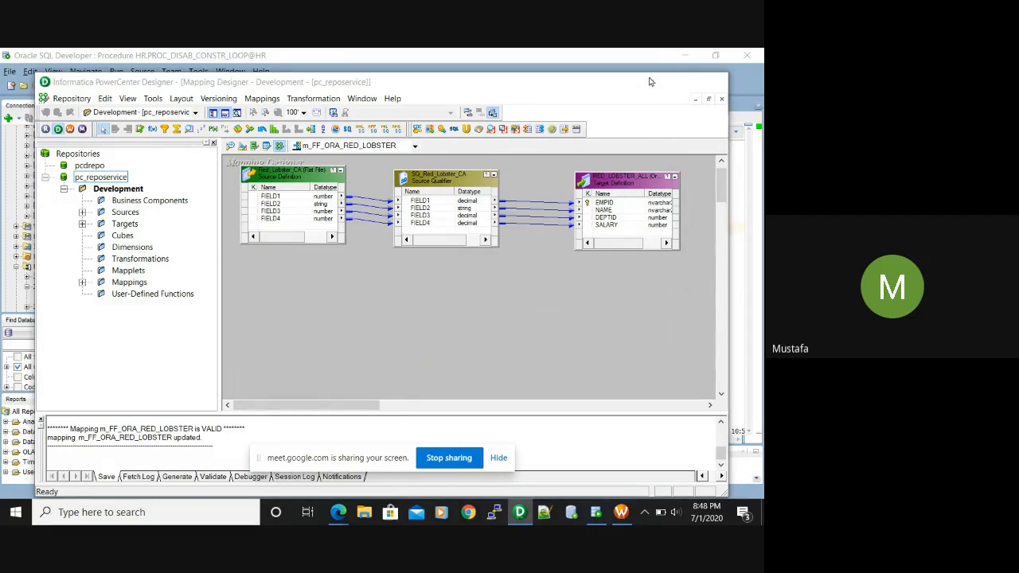
{"action": "left_click", "coordinate": [650, 82]}
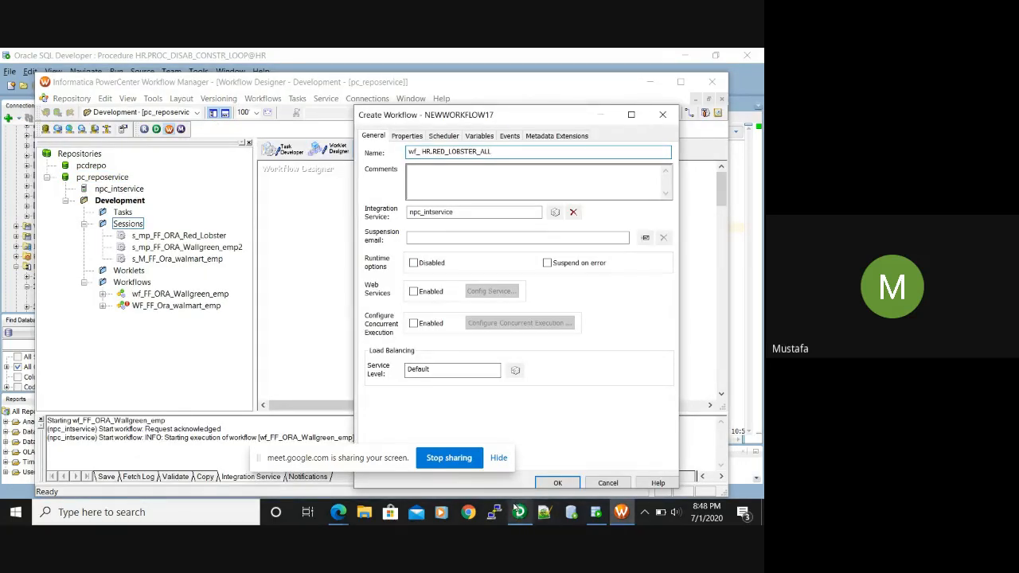
Rename the new workflow to wf_FF_ORA_RED_LOBSTER, trimming the stray characters, and create it
{"action": "left_click", "coordinate": [619, 514]}
{"action": "left_click", "coordinate": [489, 152]}
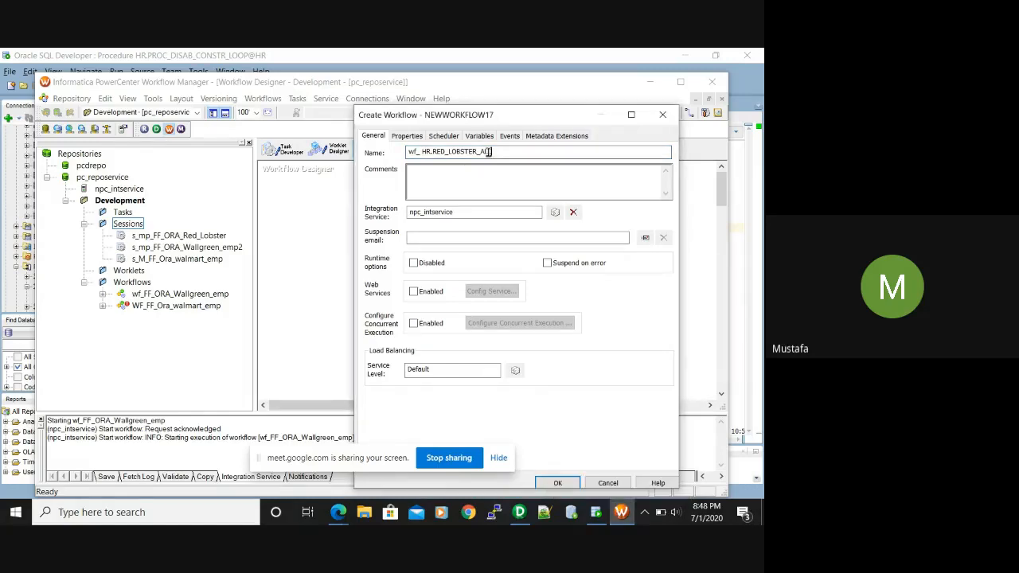
{"action": "key", "text": "BackSpace"}
{"action": "key", "text": "BackSpace"}
{"action": "key", "text": "BackSpace"}
{"action": "key", "text": "BackSpace"}
{"action": "key", "text": "BackSpace"}
{"action": "key", "text": "BackSpace"}
{"action": "key", "text": "BackSpace"}
{"action": "key", "text": "BackSpace"}
{"action": "key", "text": "BackSpace"}
{"action": "key", "text": "BackSpace"}
{"action": "key", "text": "BackSpace"}
{"action": "key", "text": "BackSpace"}
{"action": "key", "text": "BackSpace"}
{"action": "key", "text": "BackSpace"}
{"action": "key", "text": "BackSpace"}
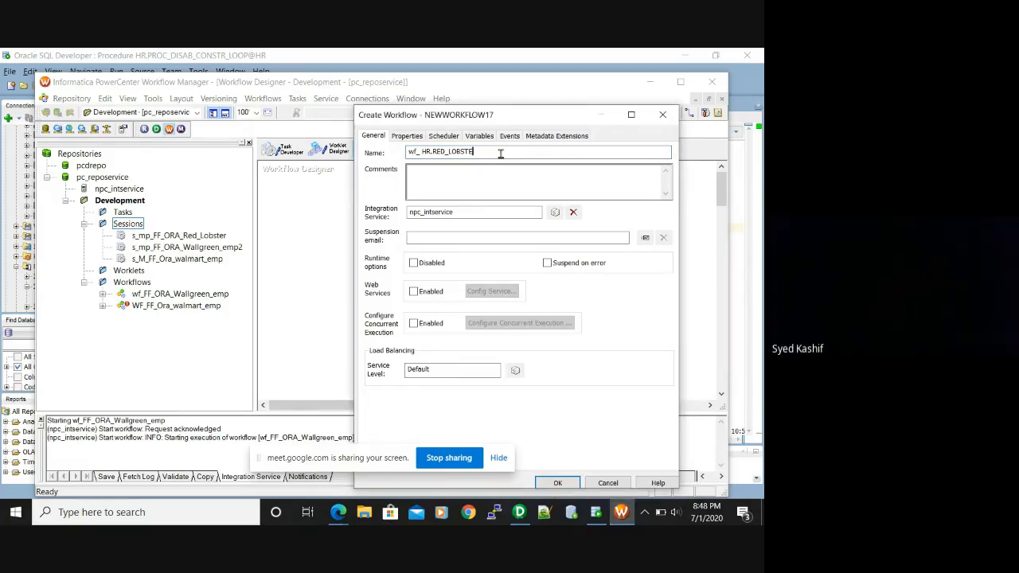
{"action": "key", "text": "BackSpace"}
{"action": "key", "text": "BackSpace"}
{"action": "key", "text": "BackSpace"}
{"action": "key", "text": "ctrl+v"}
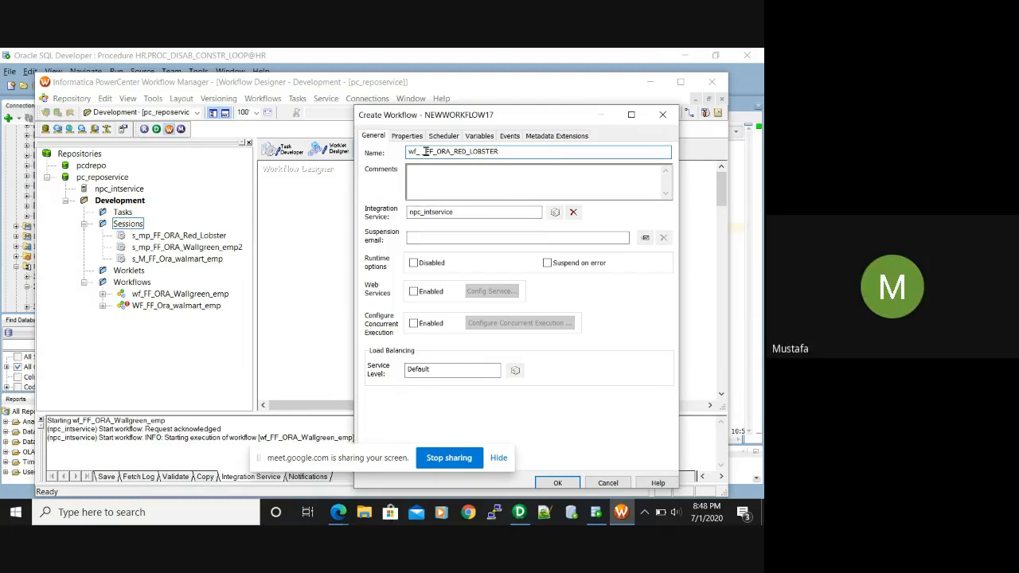
{"action": "key", "text": "BackSpace"}
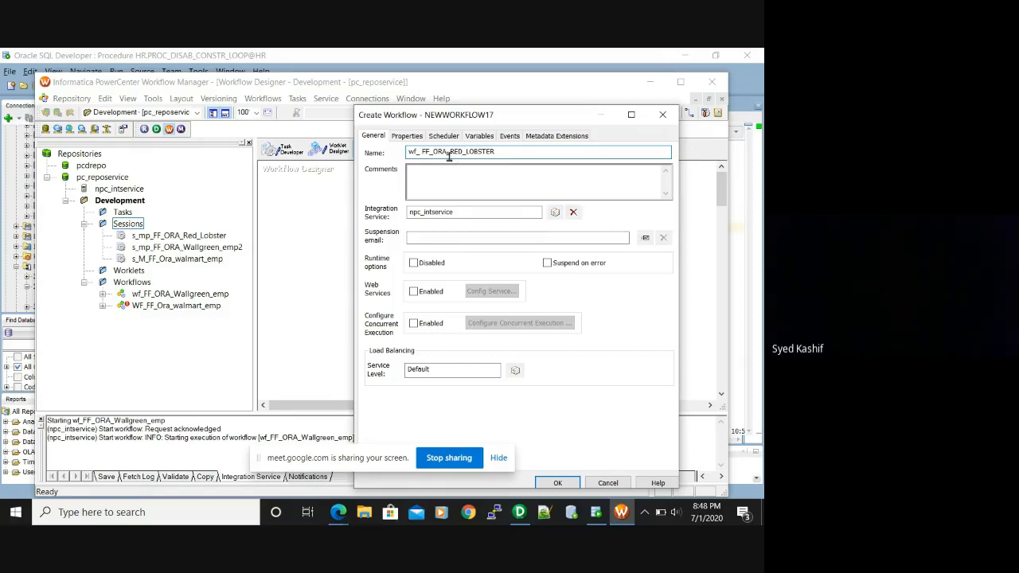
{"action": "key", "text": "BackSpace"}
{"action": "left_click", "coordinate": [560, 481]}
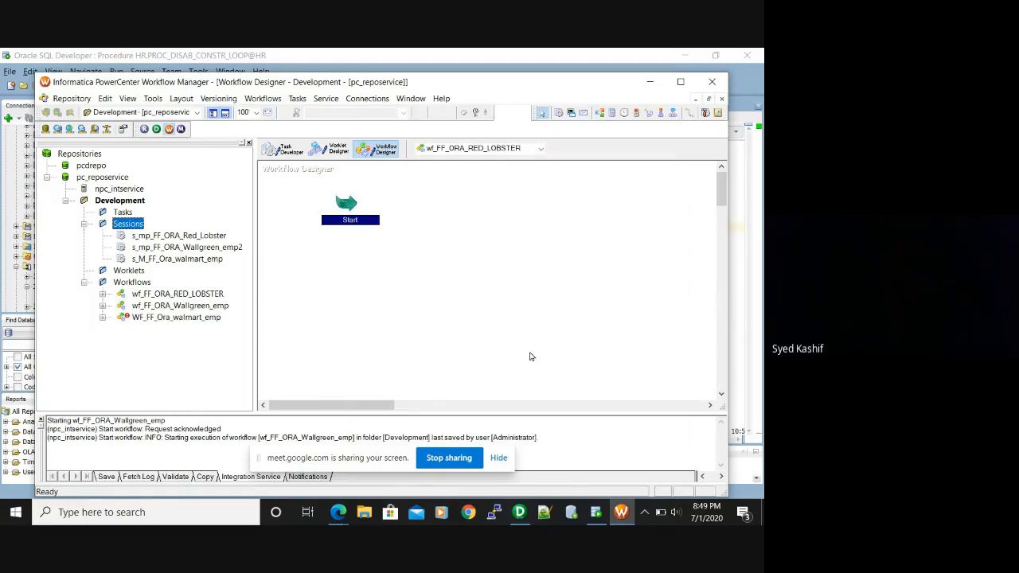
Save the workflow and refresh session s_mp_FF_ORA_Red_Lobster against its changed mapping in Task Developer
{"action": "key", "text": "ctrl+s"}
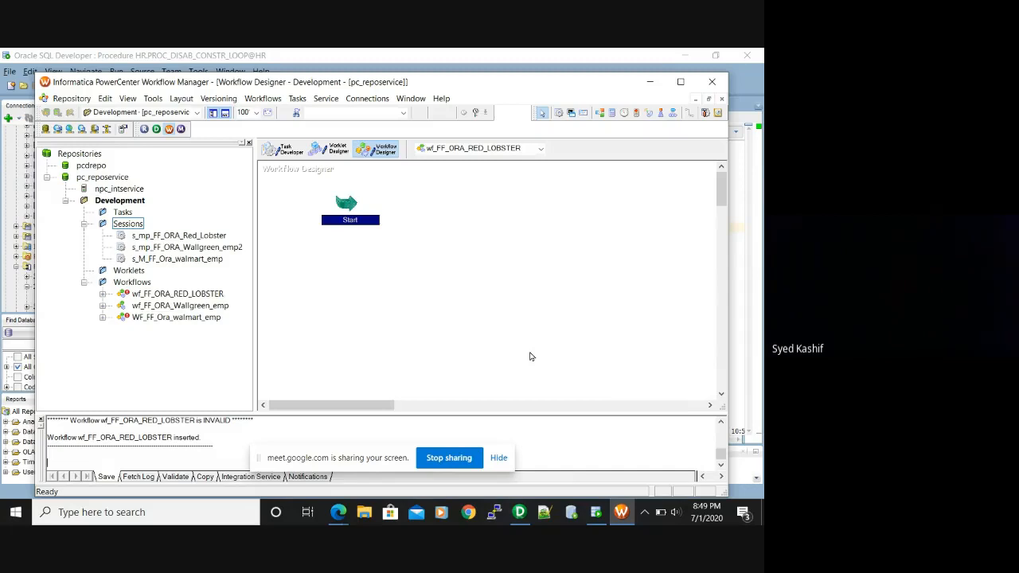
{"action": "left_click", "coordinate": [285, 150]}
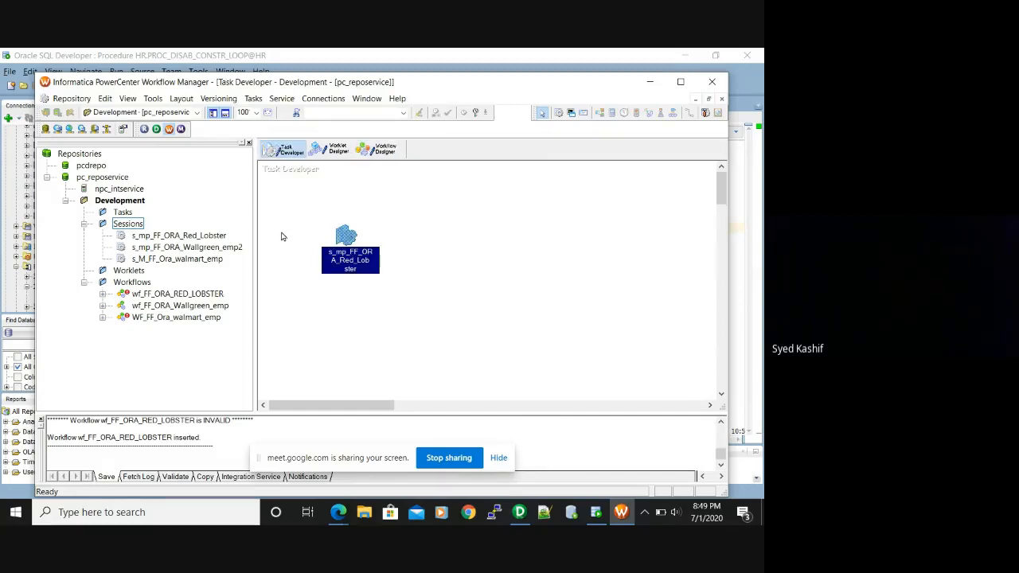
{"action": "double_click", "coordinate": [351, 261]}
{"action": "left_click", "coordinate": [422, 328]}
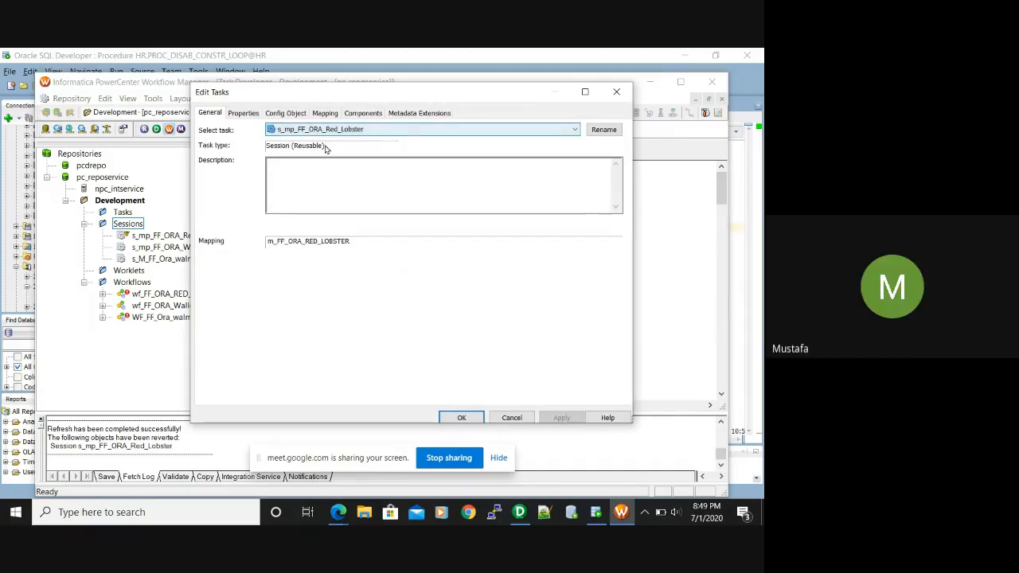
Replace the session task's old name with s_FF_ORA_RED_LOBSTER, removing the extra underscore
{"action": "left_click", "coordinate": [602, 130]}
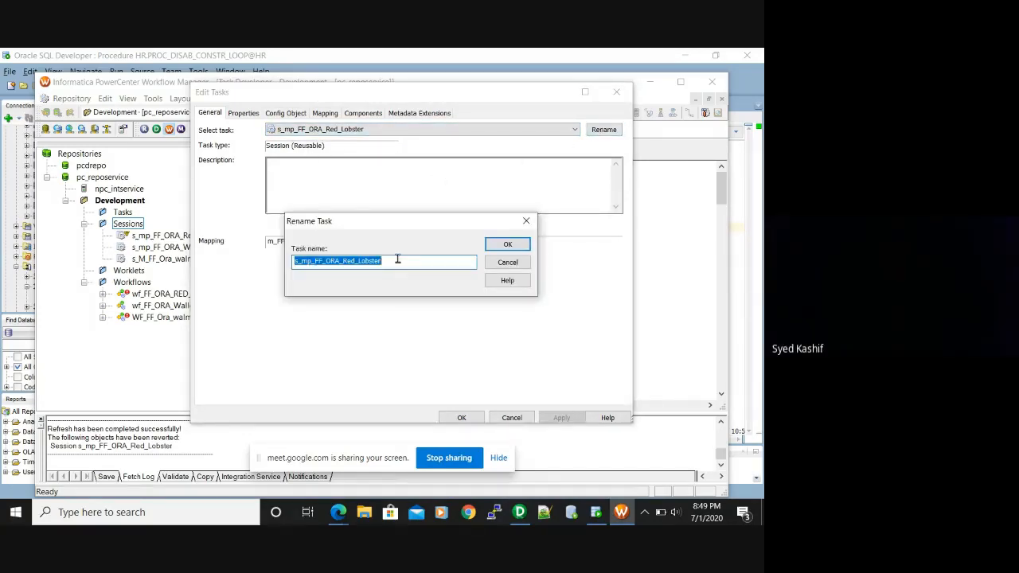
{"action": "left_click", "coordinate": [397, 258]}
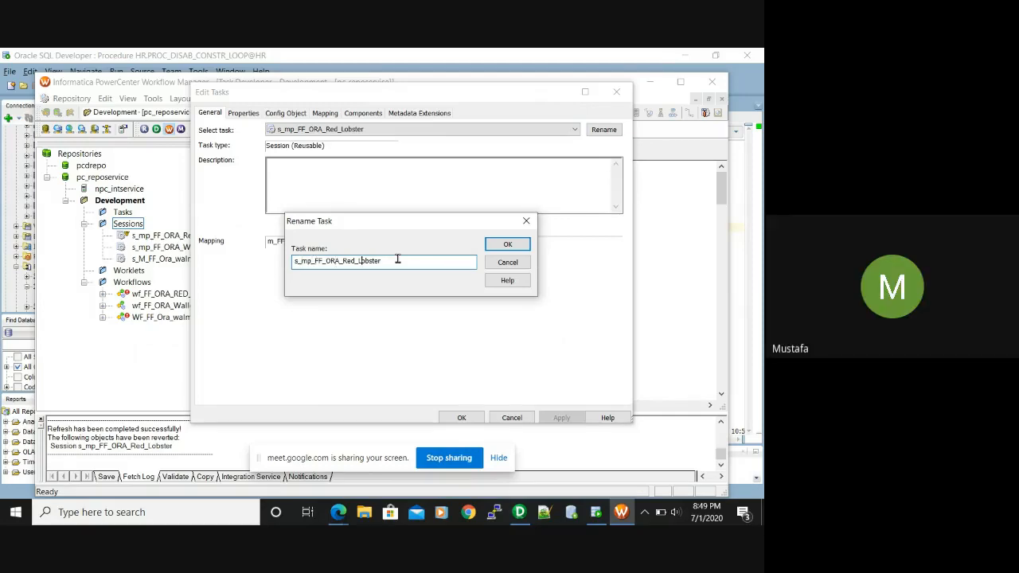
{"action": "key", "text": "Right"}
{"action": "key", "text": "Right"}
{"action": "key", "text": "Right"}
{"action": "key", "text": "Right"}
{"action": "key", "text": "Right"}
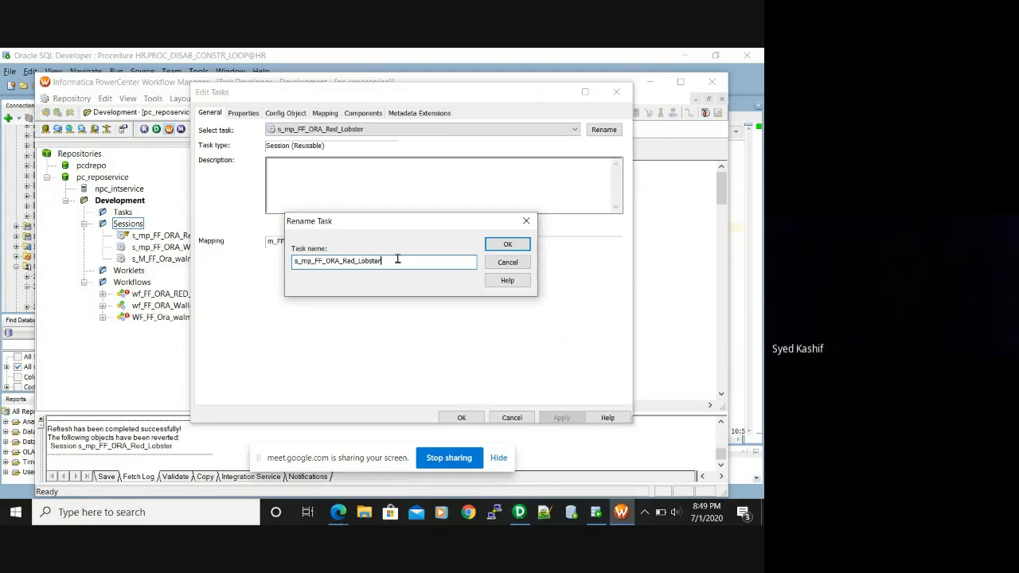
{"action": "key", "text": "BackSpace"}
{"action": "key", "text": "BackSpace"}
{"action": "key", "text": "BackSpace"}
{"action": "key", "text": "BackSpace"}
{"action": "key", "text": "BackSpace"}
{"action": "key", "text": "BackSpace"}
{"action": "key", "text": "BackSpace"}
{"action": "key", "text": "BackSpace"}
{"action": "key", "text": "BackSpace"}
{"action": "key", "text": "BackSpace"}
{"action": "key", "text": "BackSpace"}
{"action": "key", "text": "BackSpace"}
{"action": "key", "text": "BackSpace"}
{"action": "key", "text": "BackSpace"}
{"action": "key", "text": "BackSpace"}
{"action": "key", "text": "BackSpace"}
{"action": "key", "text": "BackSpace"}
{"action": "key", "text": "BackSpace"}
{"action": "key", "text": "BackSpace"}
{"action": "key", "text": "BackSpace"}
{"action": "type", "text": "s"}
{"action": "type", "text": "__FF_ORA_RED_LOBSTER"}
{"action": "left_click_drag", "start_coordinate": [305, 261], "coordinate": [332, 303]}
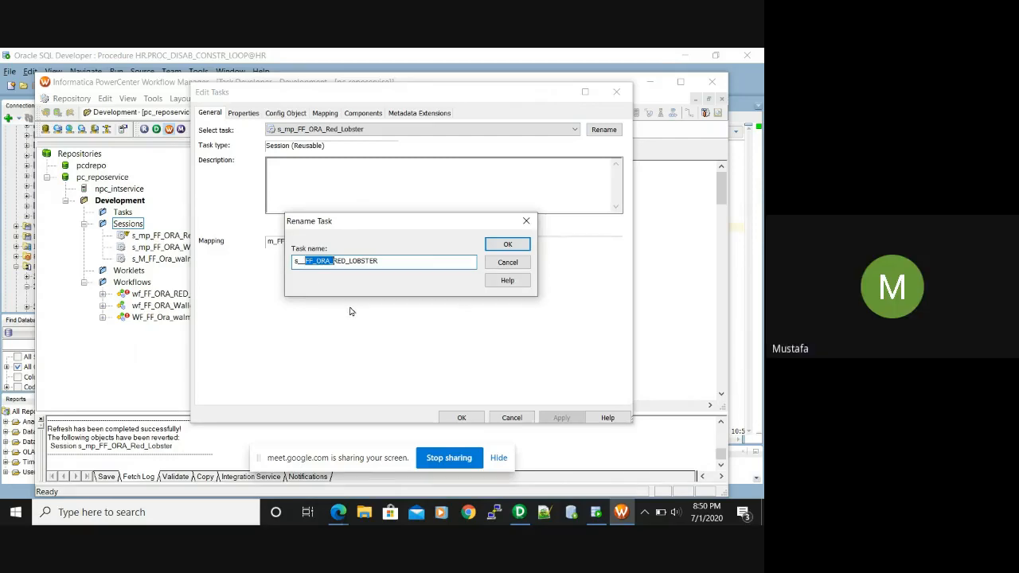
{"action": "left_click", "coordinate": [305, 261]}
{"action": "key", "text": "BackSpace"}
{"action": "key", "text": "super+Tab"}
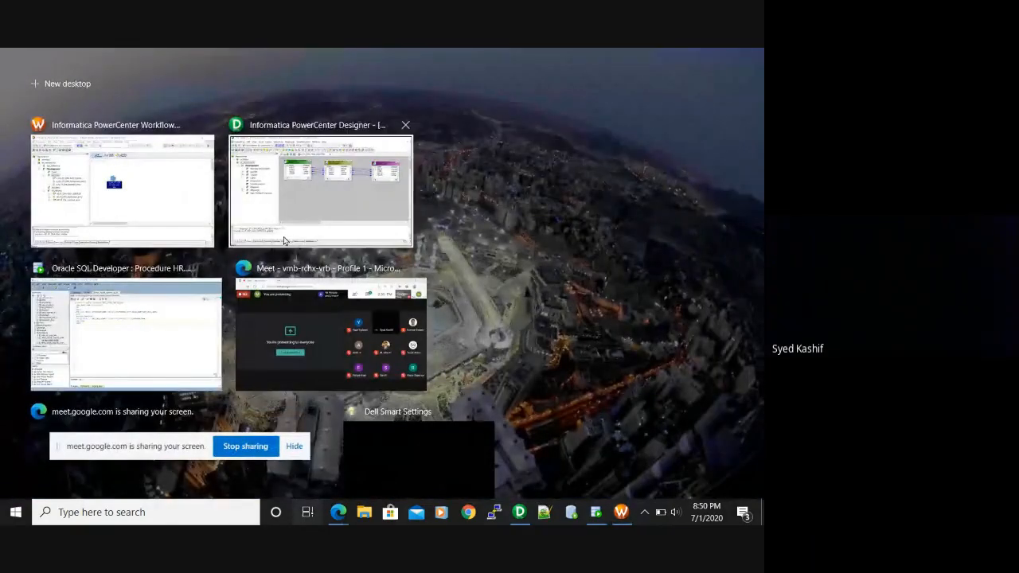
{"action": "left_click", "coordinate": [167, 209]}
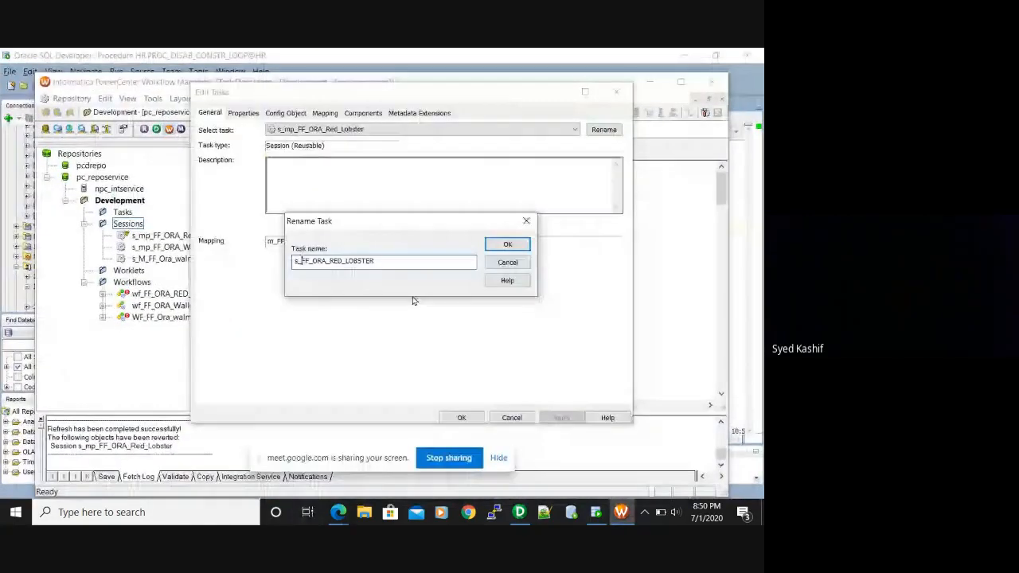
Insert m_ after s_ to make s_m_FF_ORA_RED_LOBSTER and apply the rename
{"action": "left_click", "coordinate": [397, 260]}
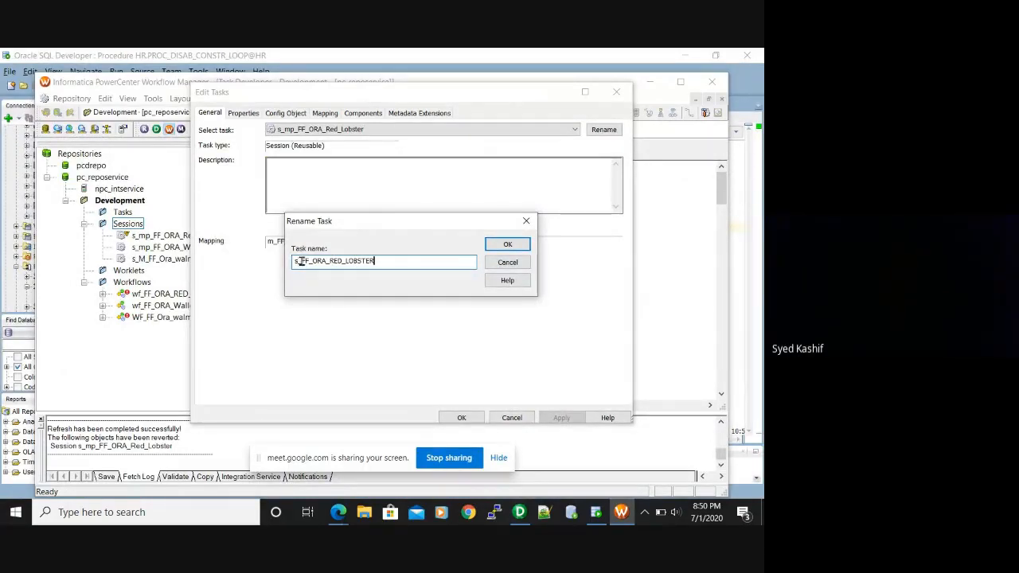
{"action": "left_click_drag", "start_coordinate": [301, 261], "coordinate": [426, 297]}
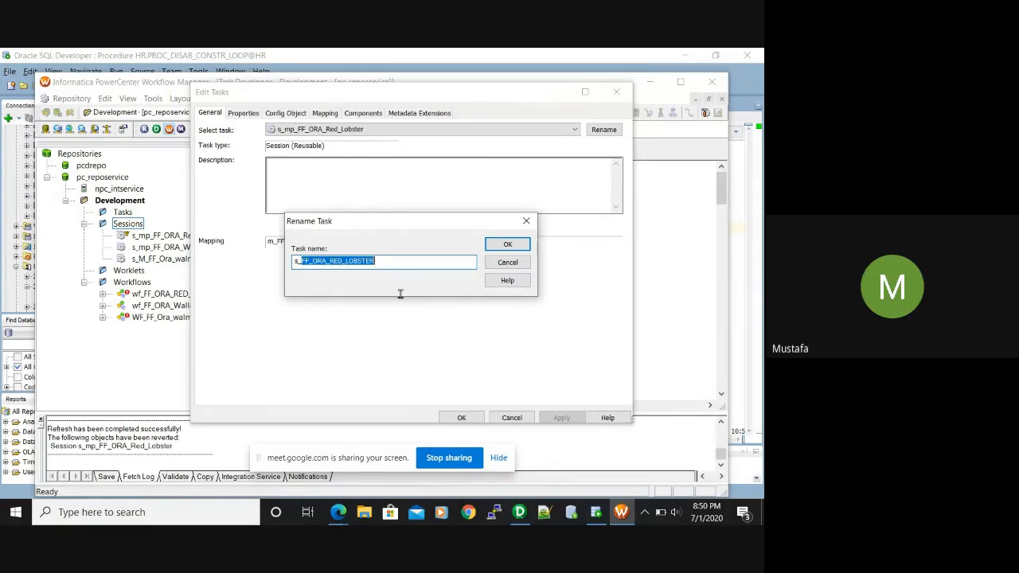
{"action": "left_click", "coordinate": [301, 261]}
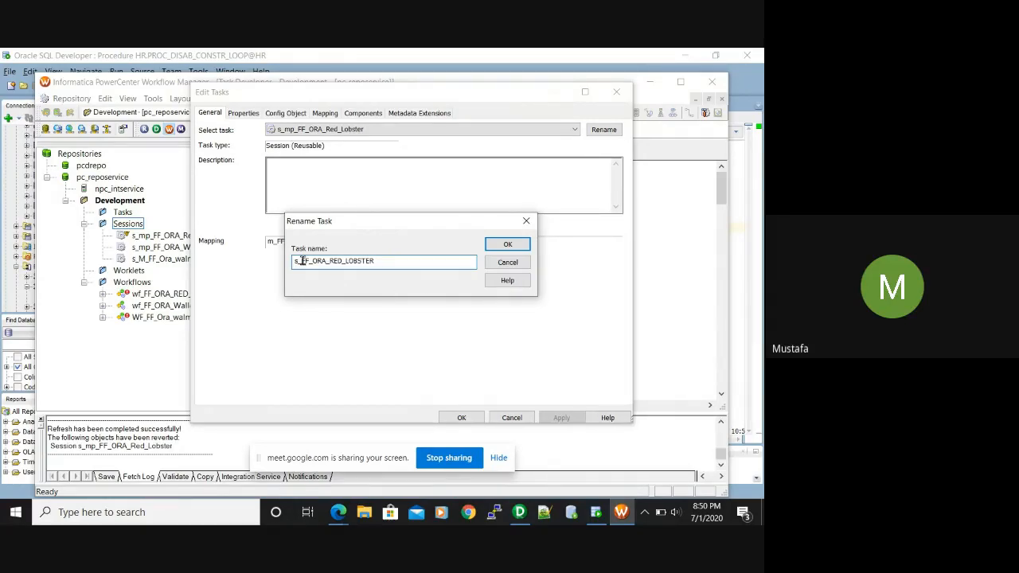
{"action": "type", "text": "m"}
{"action": "type", "text": "p"}
{"action": "key", "text": "BackSpace"}
{"action": "type", "text": "_"}
{"action": "left_click", "coordinate": [497, 245]}
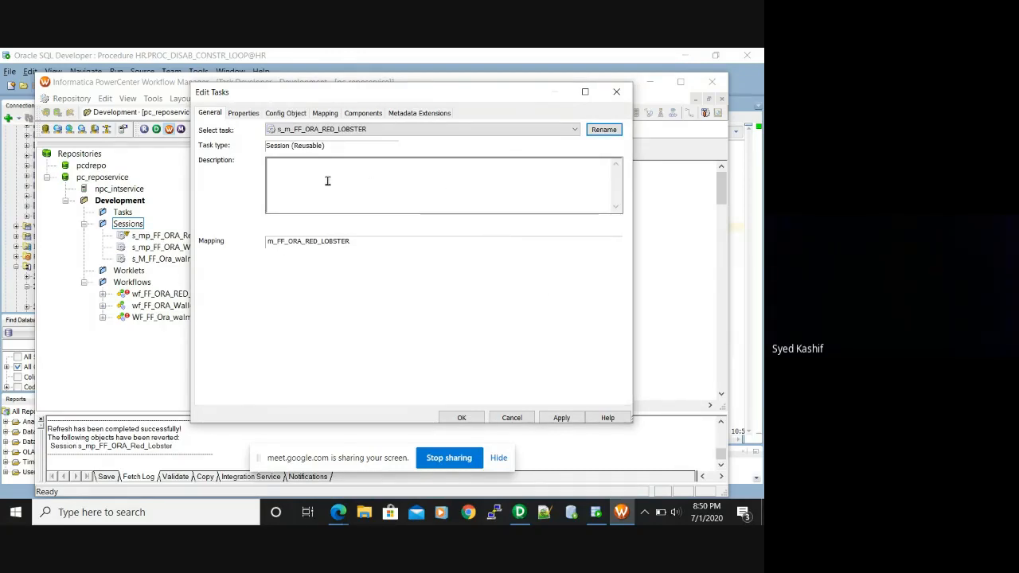
{"action": "left_click", "coordinate": [561, 417]}
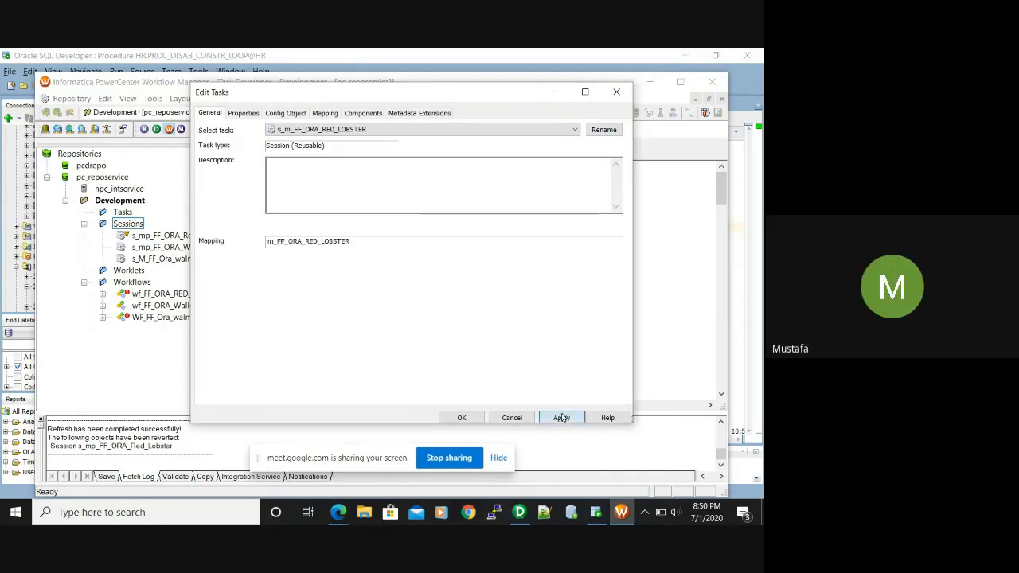
{"action": "left_click", "coordinate": [452, 417]}
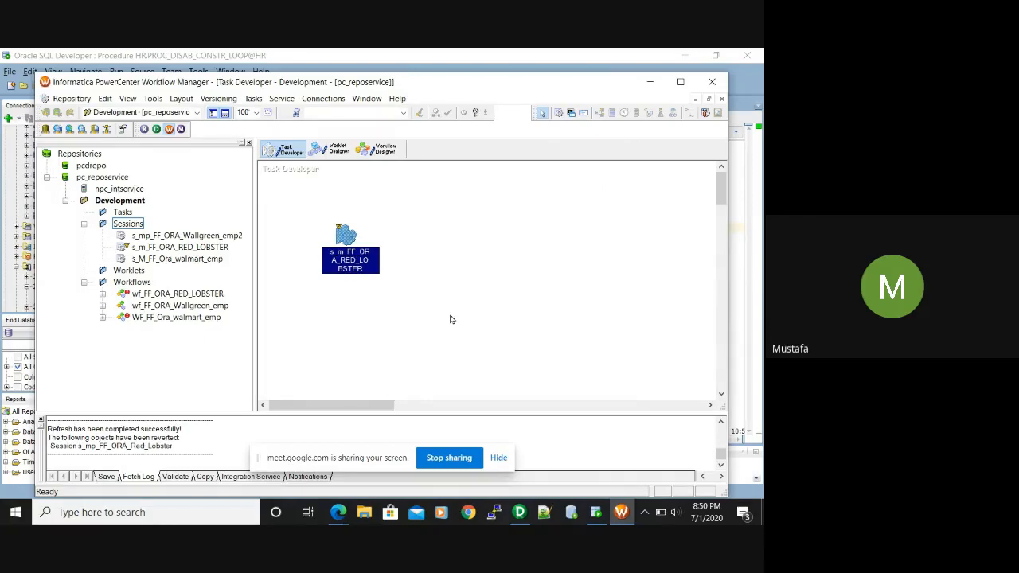
Save the renamed session and place s_m_FF_ORA_RED_LOBSTER onto the wf_FF_ORA_RED_LOBSTER canvas
{"action": "key", "text": "ctrl+s"}
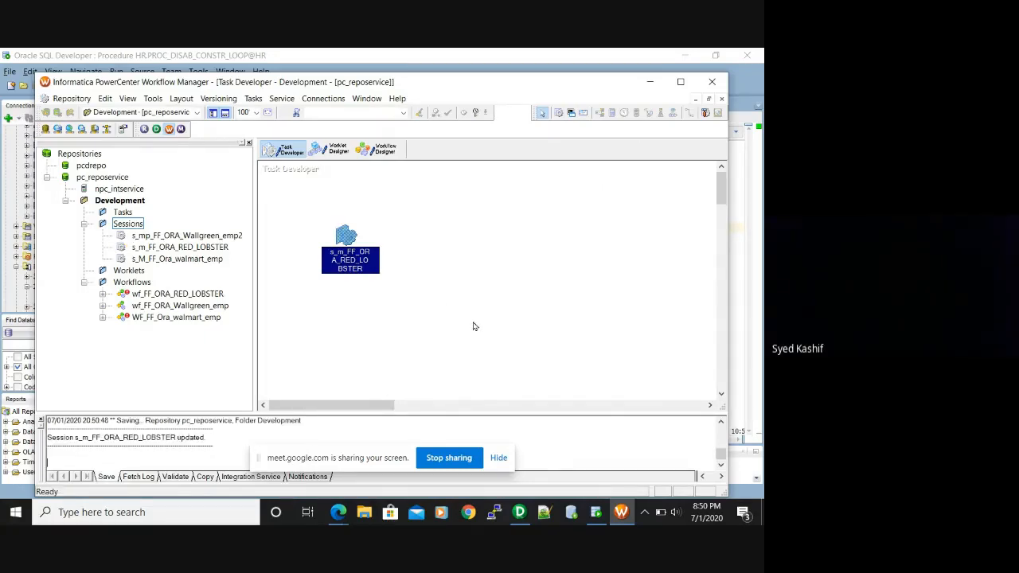
{"action": "left_click", "coordinate": [386, 150]}
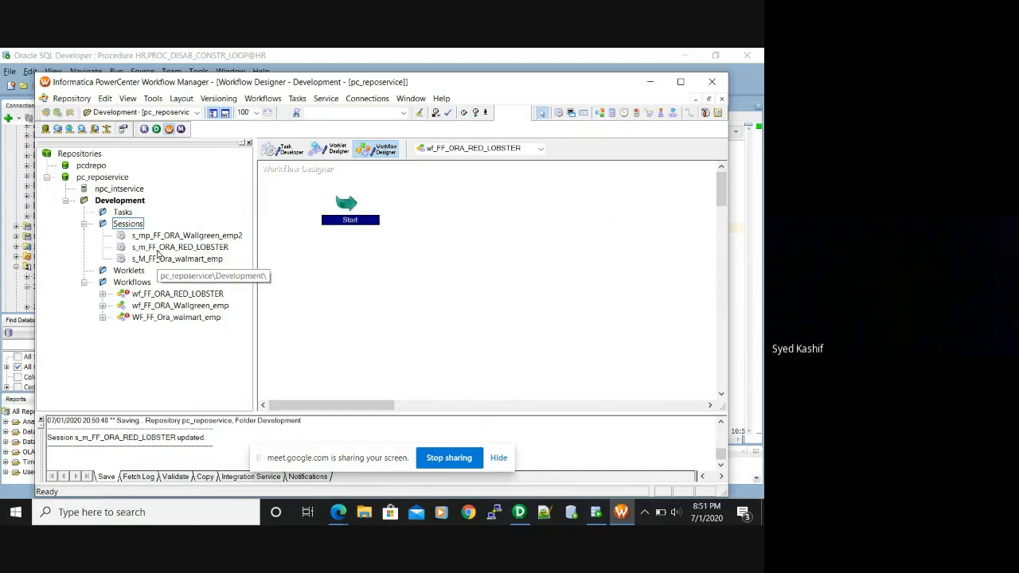
{"action": "left_click", "coordinate": [176, 248]}
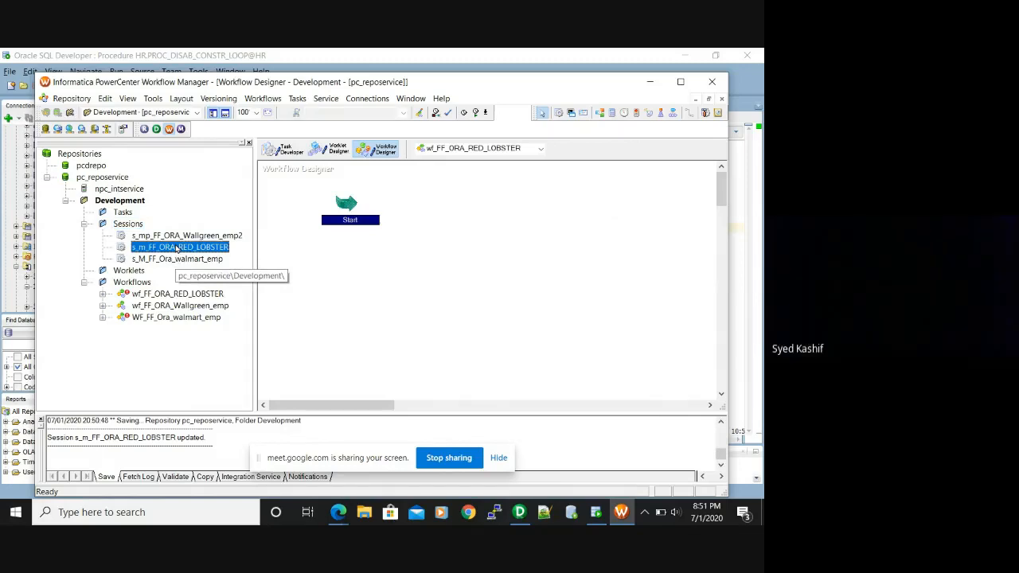
{"action": "left_click_drag", "start_coordinate": [176, 248], "coordinate": [607, 230]}
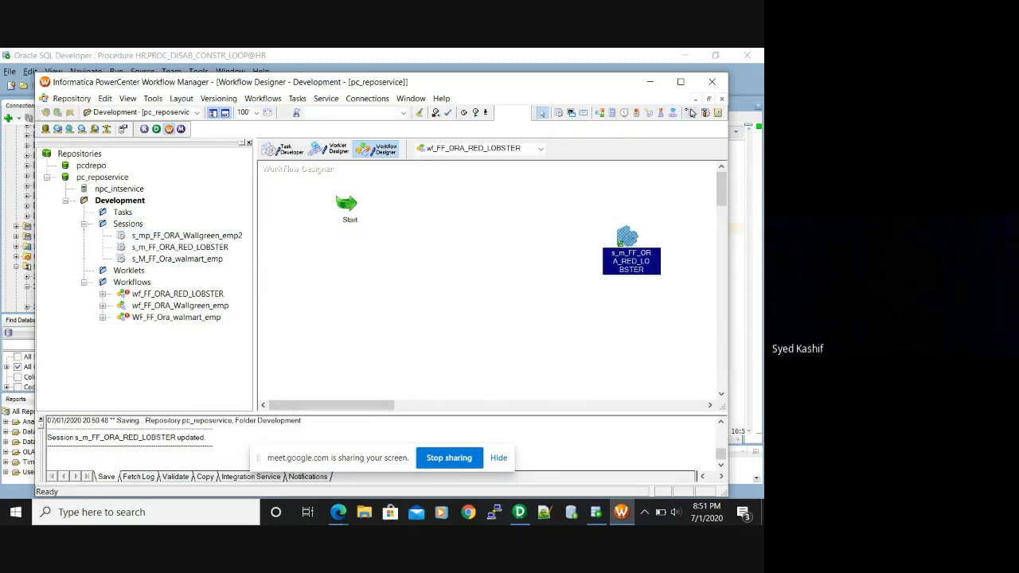
Link the Start task to session s_m_FF_ORA_RED_LOBSTER
{"action": "left_click", "coordinate": [691, 112]}
{"action": "left_click_drag", "start_coordinate": [358, 209], "coordinate": [621, 265]}
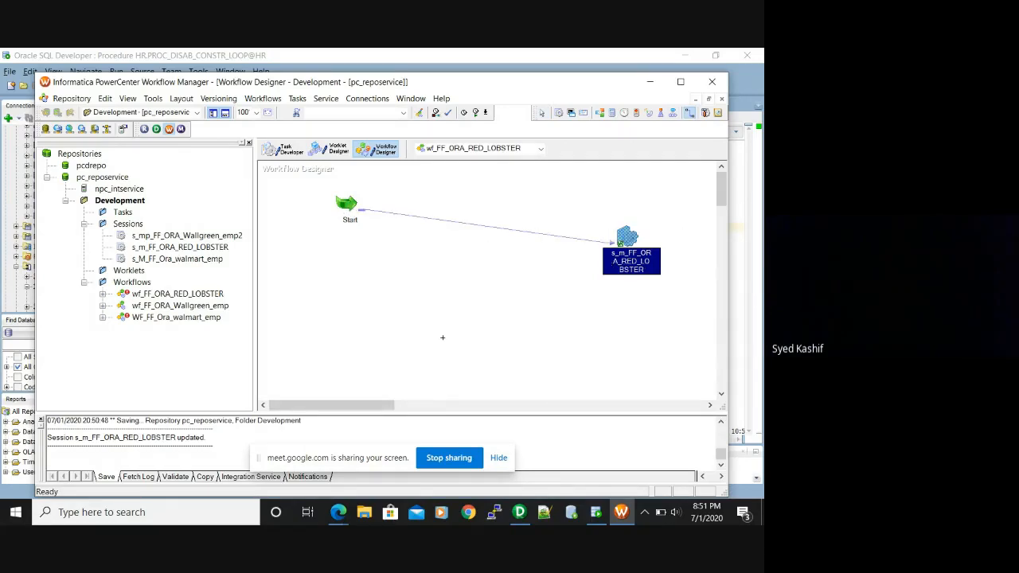
{"action": "key", "text": "Escape"}
Turn on 'Fail parent if this task fails' for the workflow's session
{"action": "mouse_move", "coordinate": [635, 253]}
{"action": "double_click", "coordinate": [633, 253]}
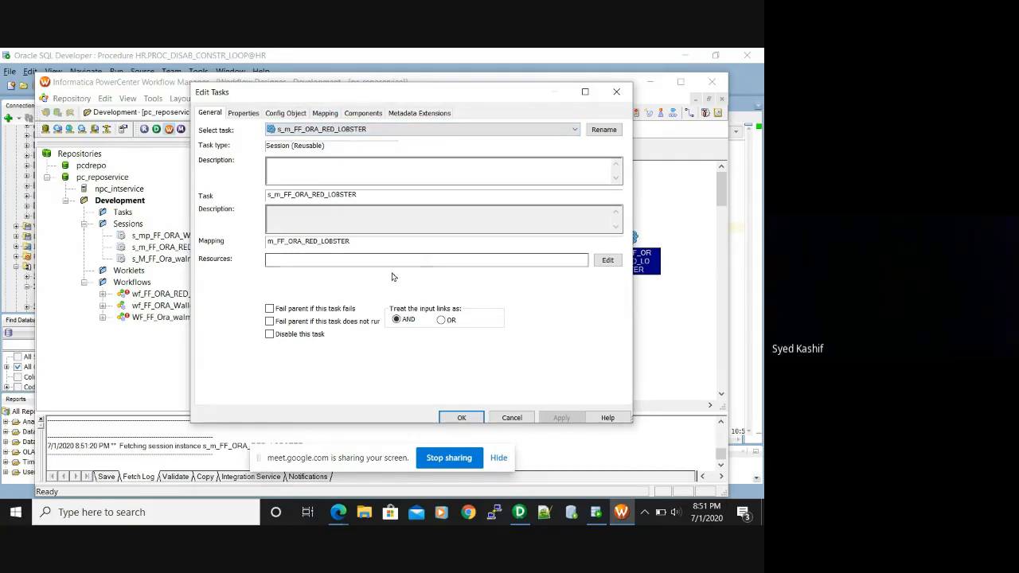
{"action": "left_click", "coordinate": [269, 309]}
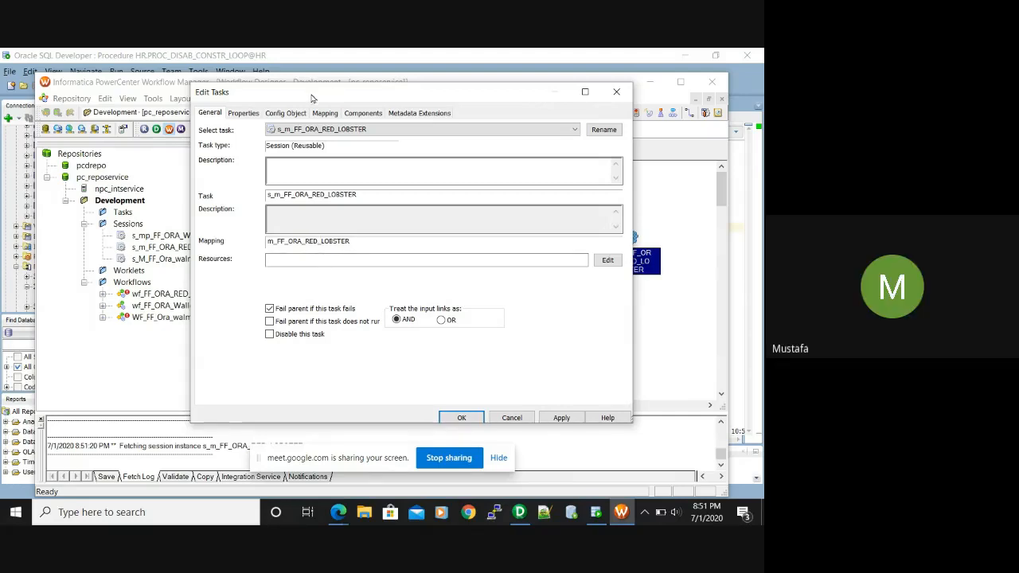
Review the session's Config Object settings, then move on to its Mapping settings
{"action": "left_click", "coordinate": [290, 113]}
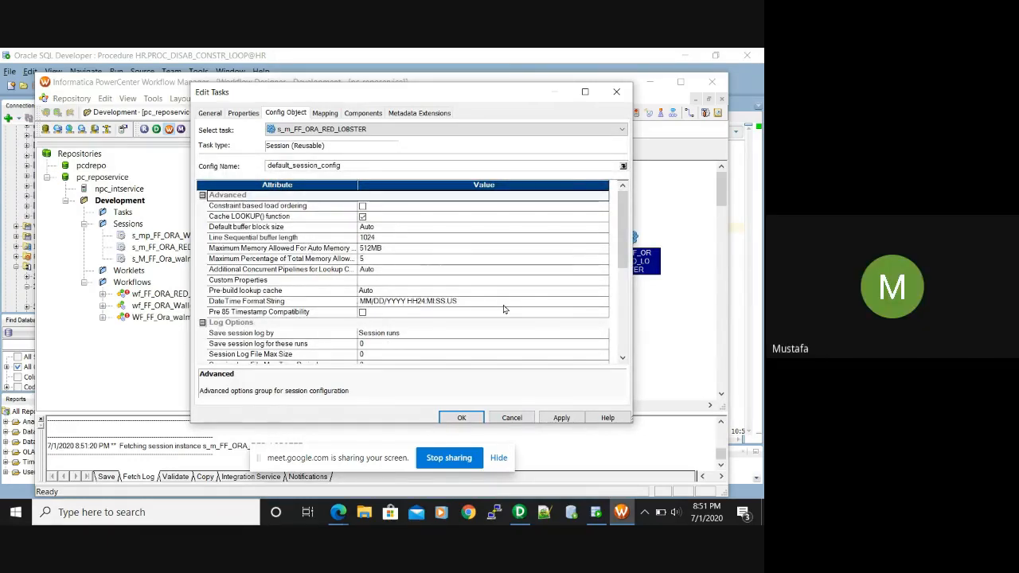
{"action": "left_click_drag", "start_coordinate": [624, 240], "coordinate": [624, 259]}
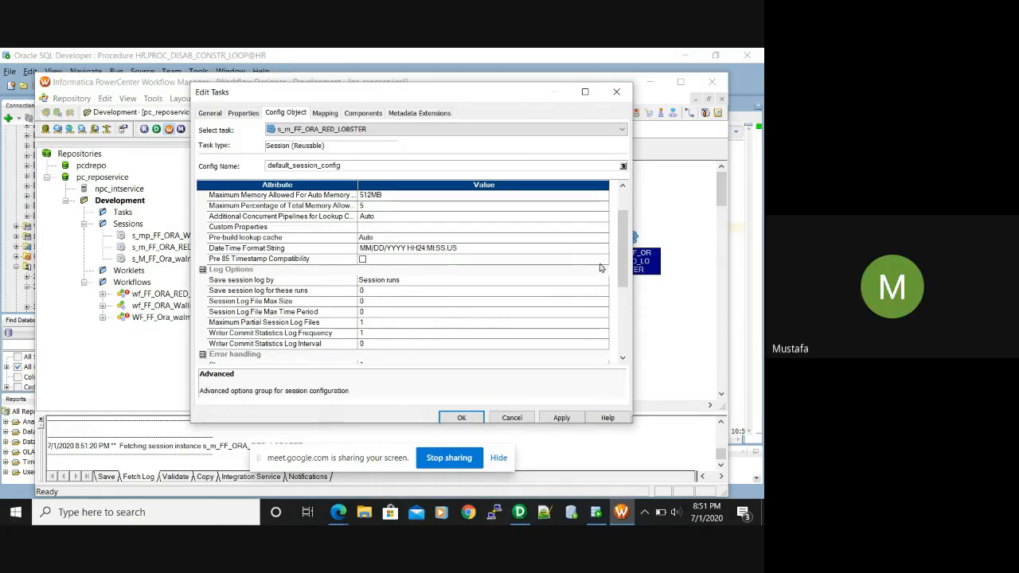
{"action": "left_click_drag", "start_coordinate": [625, 253], "coordinate": [625, 285]}
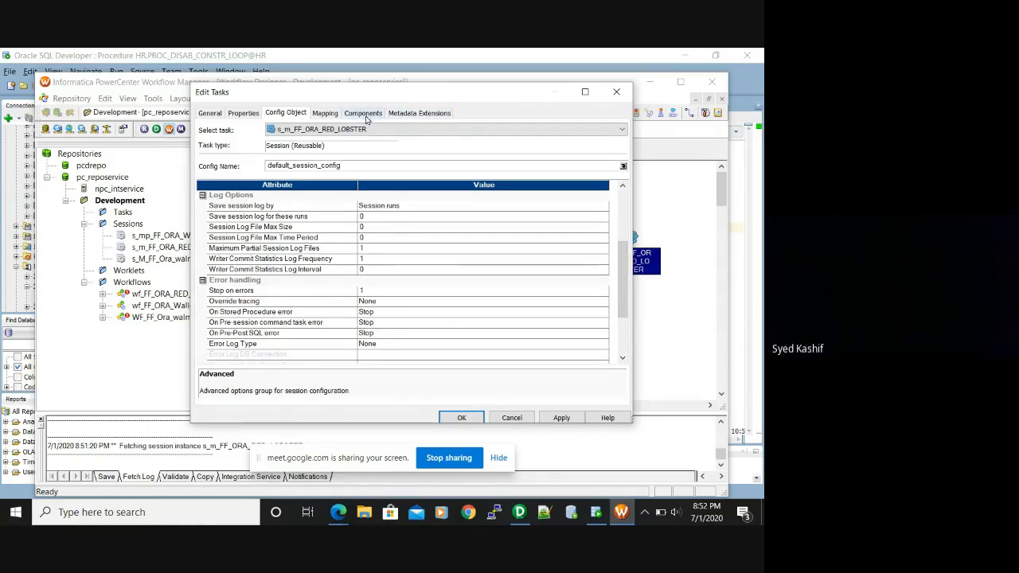
{"action": "left_click", "coordinate": [322, 113]}
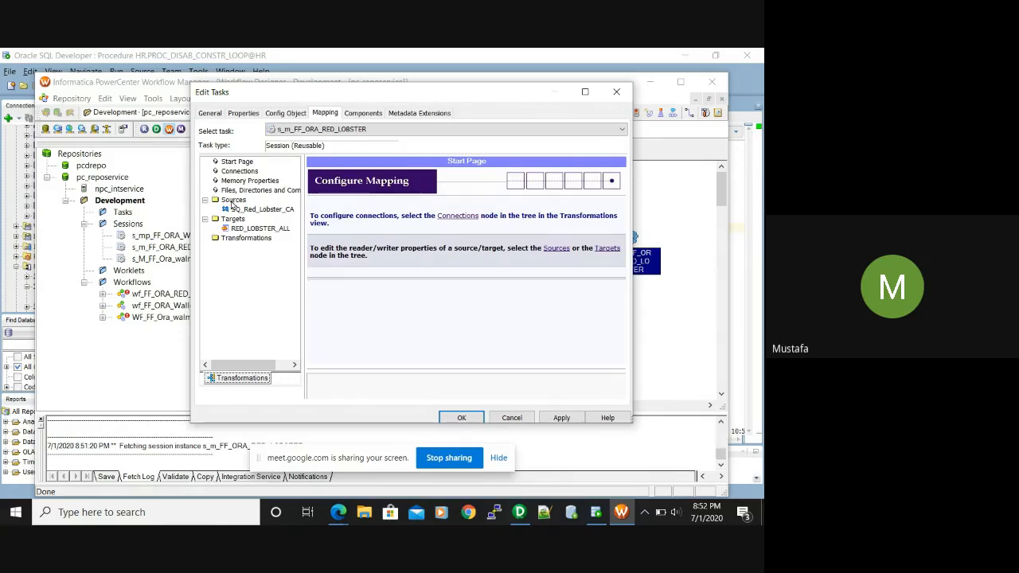
Review SQ_Red_Lobster_CA's reader properties and RED_LOBSTER_ALL's writer properties, selecting the target's Pre SQL
{"action": "left_click", "coordinate": [266, 210]}
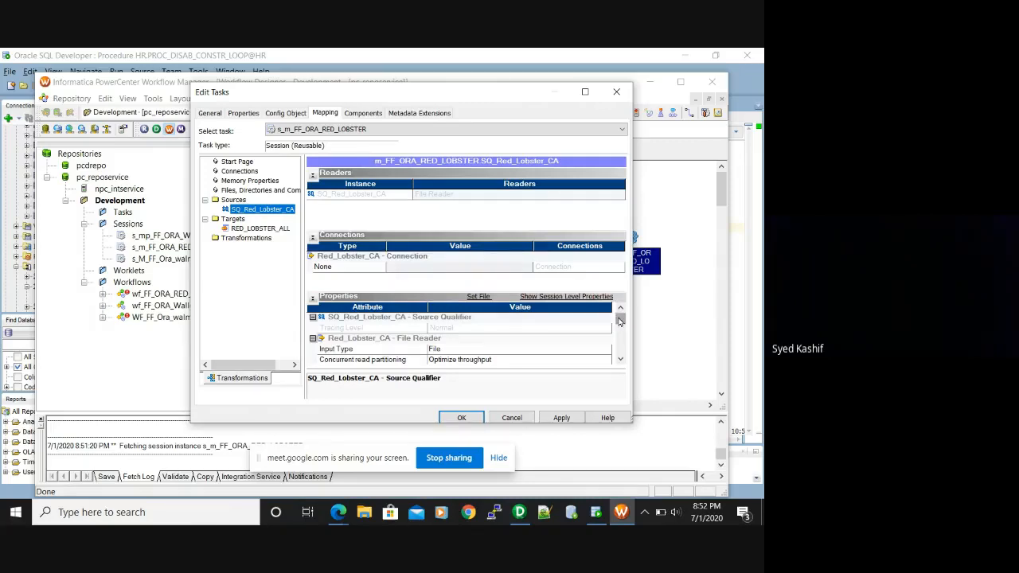
{"action": "left_click_drag", "start_coordinate": [619, 320], "coordinate": [621, 336]}
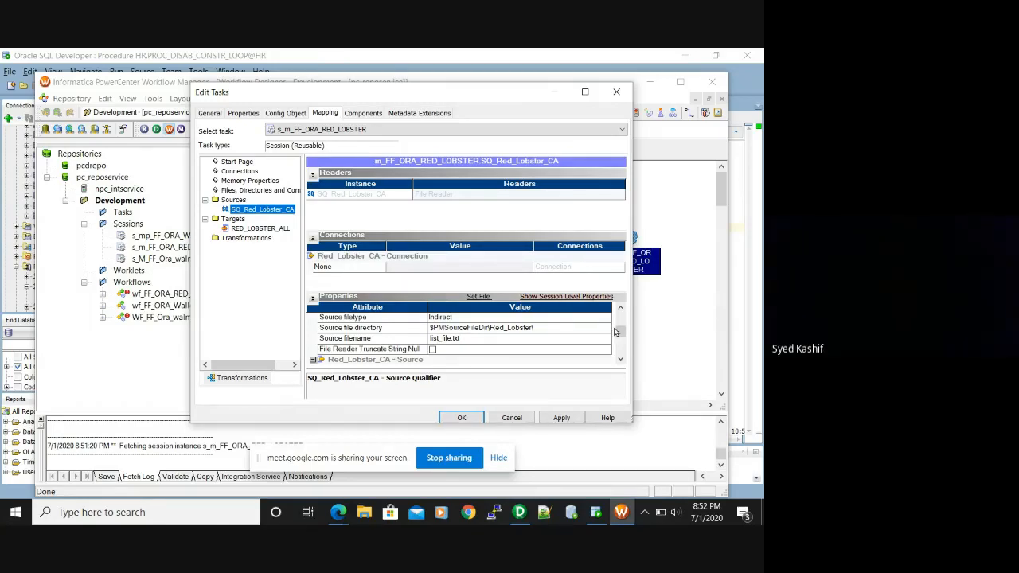
{"action": "left_click", "coordinate": [245, 230]}
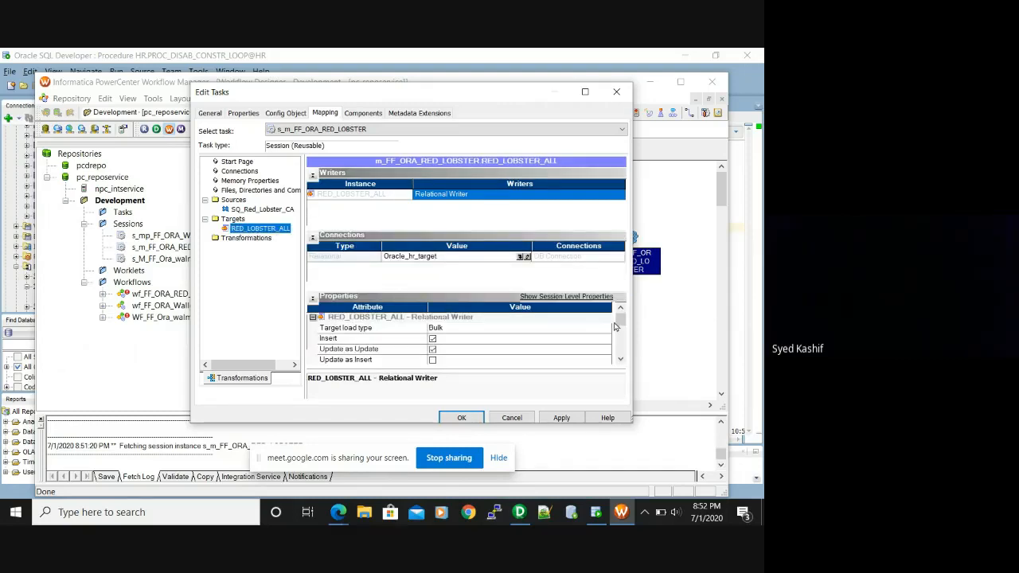
{"action": "left_click_drag", "start_coordinate": [620, 319], "coordinate": [620, 332]}
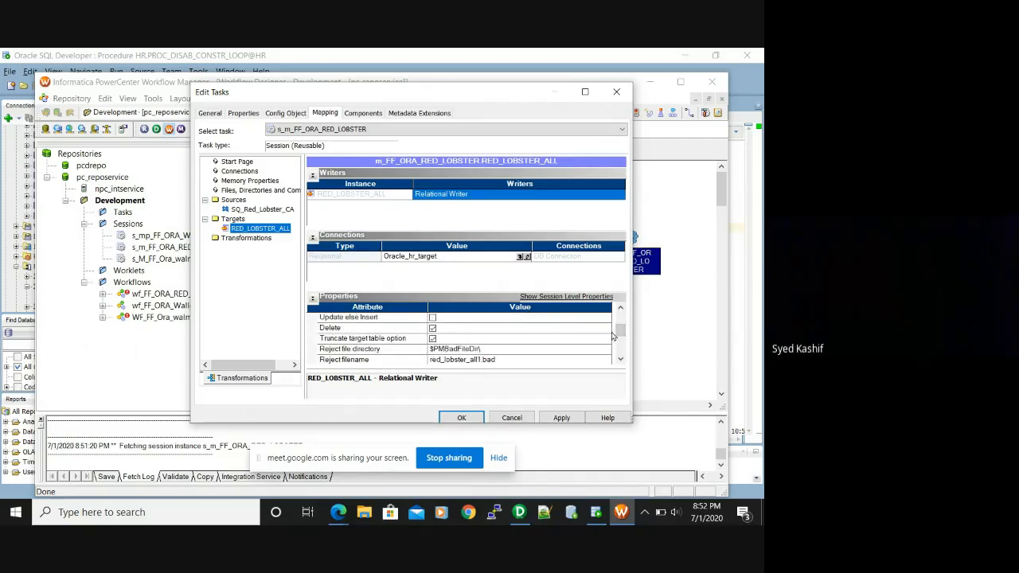
{"action": "left_click_drag", "start_coordinate": [623, 332], "coordinate": [620, 353]}
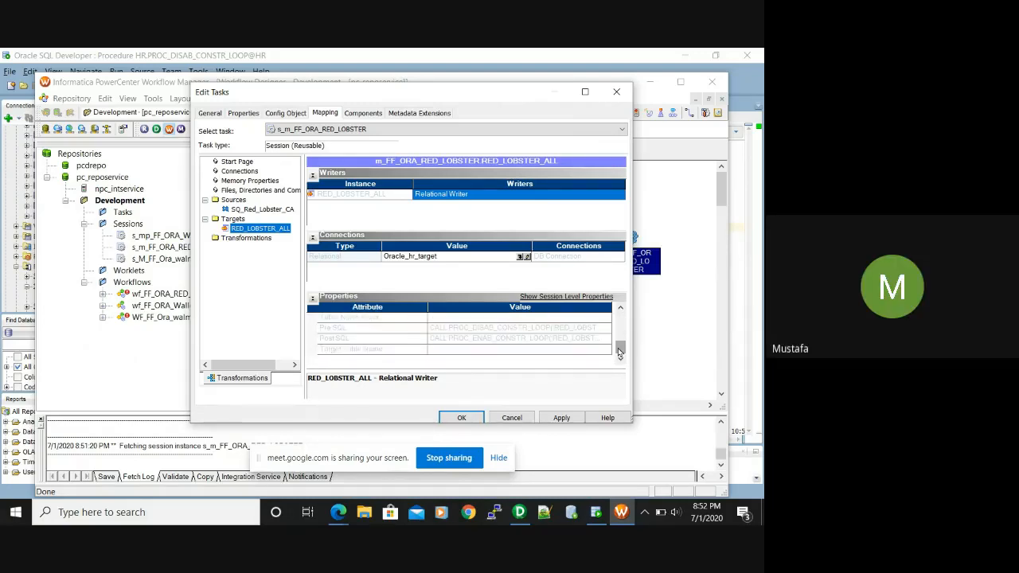
{"action": "left_click", "coordinate": [504, 329]}
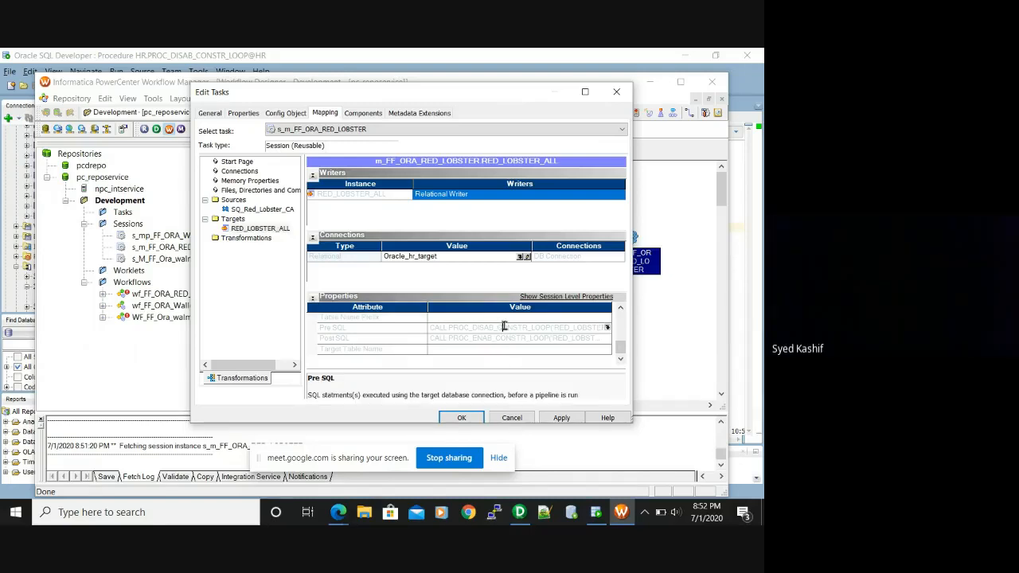
Check the PROC_DISAB_CONSTR_LOOP Pre SQL and PROC_ENAB_CONSTR_LOOP Post SQL statements, then view Components
{"action": "left_click", "coordinate": [607, 327]}
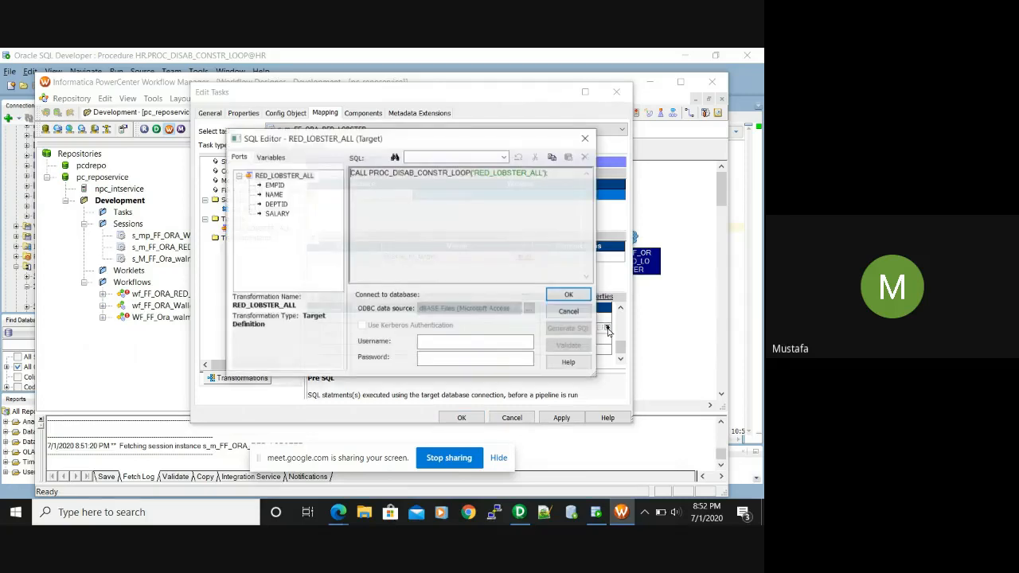
{"action": "left_click", "coordinate": [585, 140]}
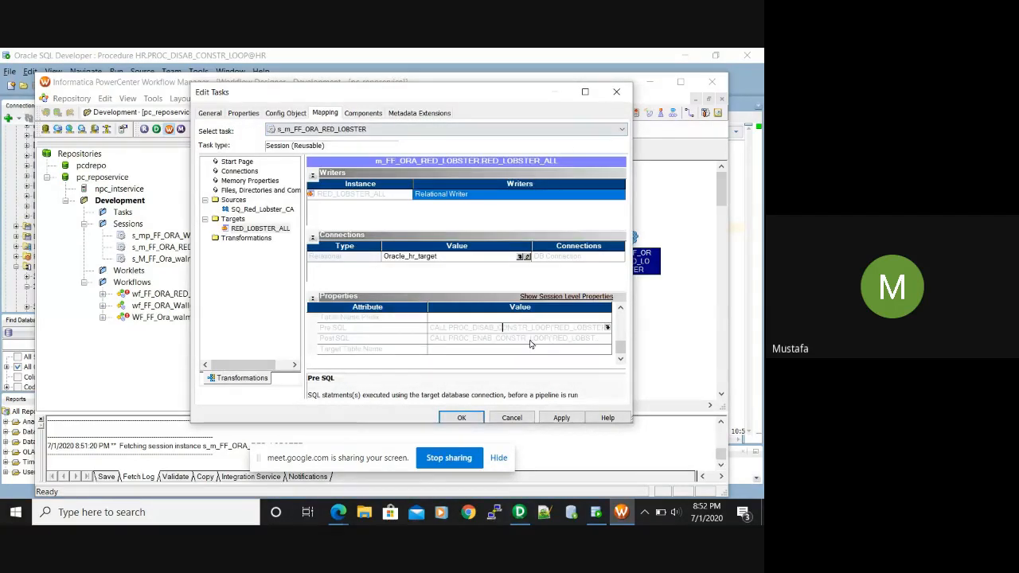
{"action": "left_click", "coordinate": [602, 339]}
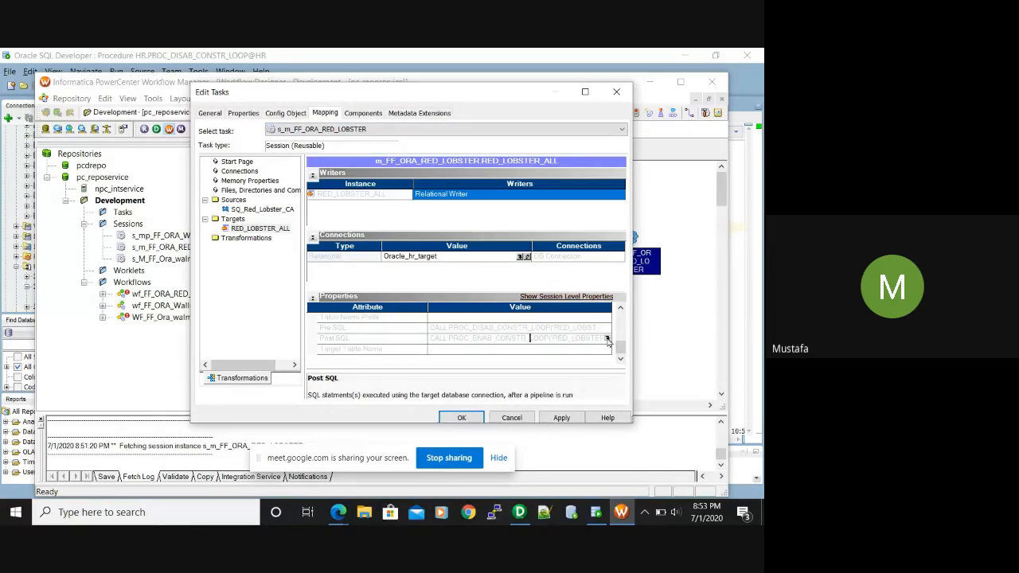
{"action": "left_click", "coordinate": [606, 340]}
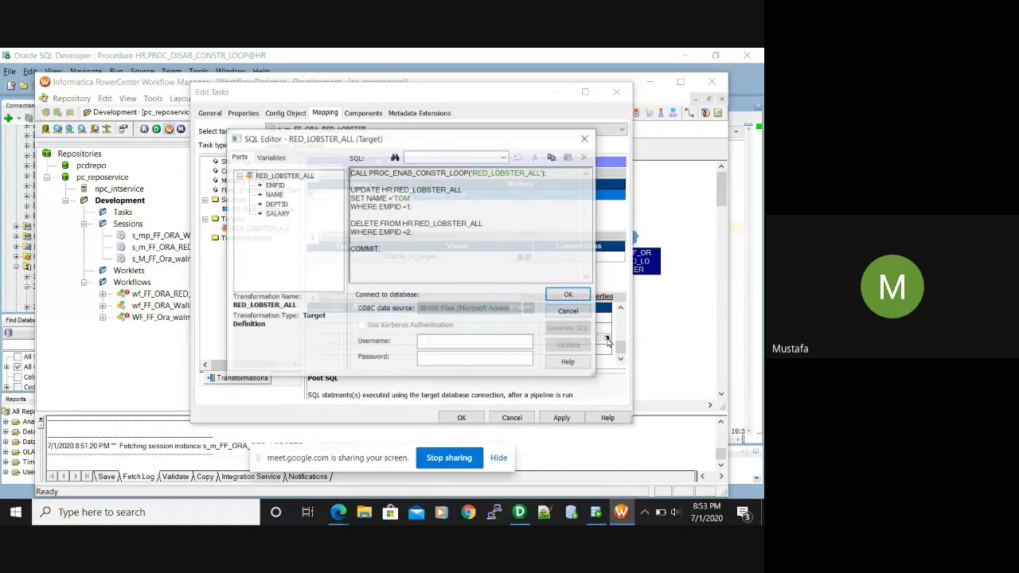
{"action": "left_click", "coordinate": [568, 294]}
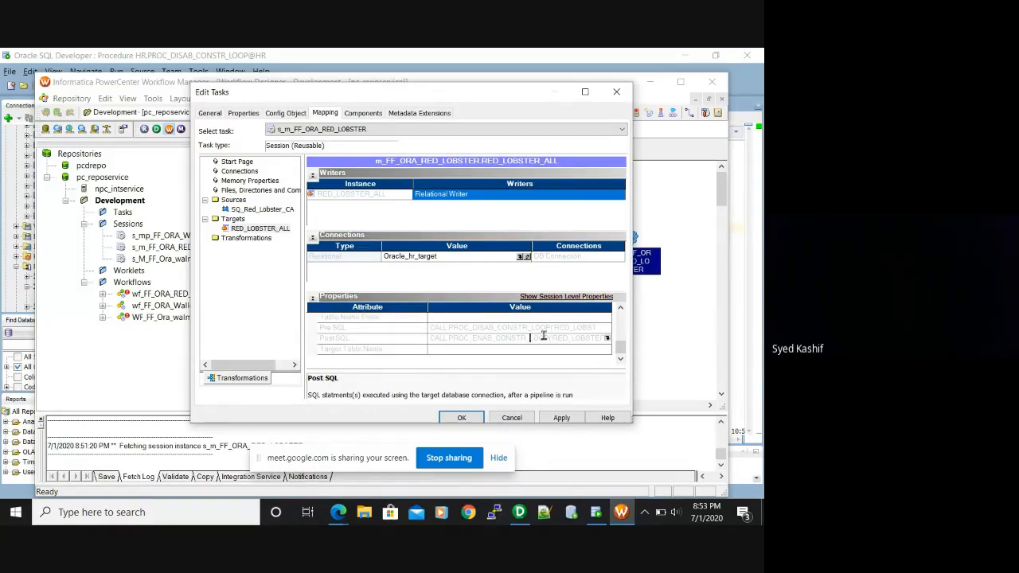
{"action": "left_click", "coordinate": [364, 114]}
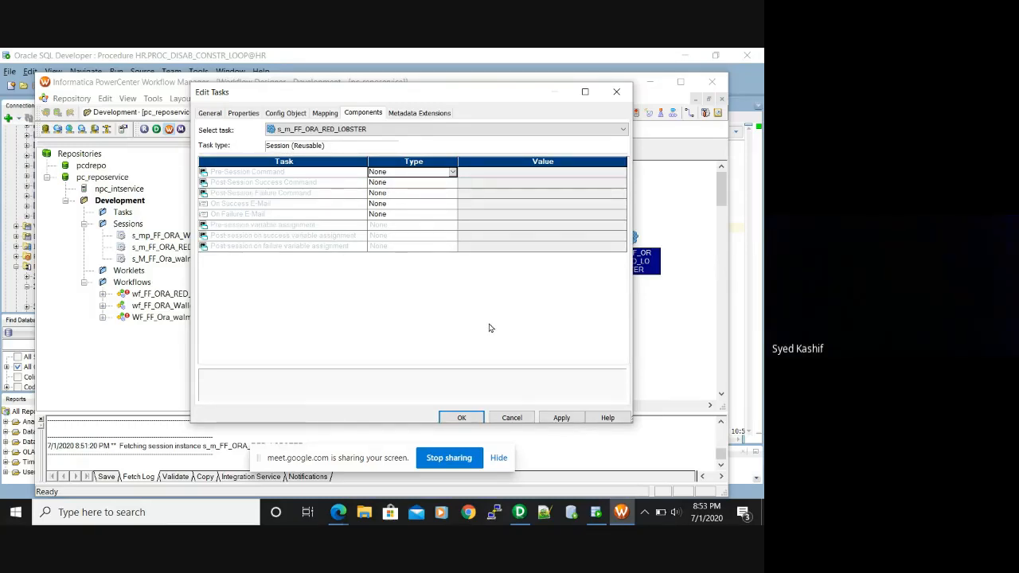
Apply and close the session edits, save wf_FF_ORA_RED_LOBSTER, and launch PowerCenter Designer
{"action": "left_click", "coordinate": [557, 418]}
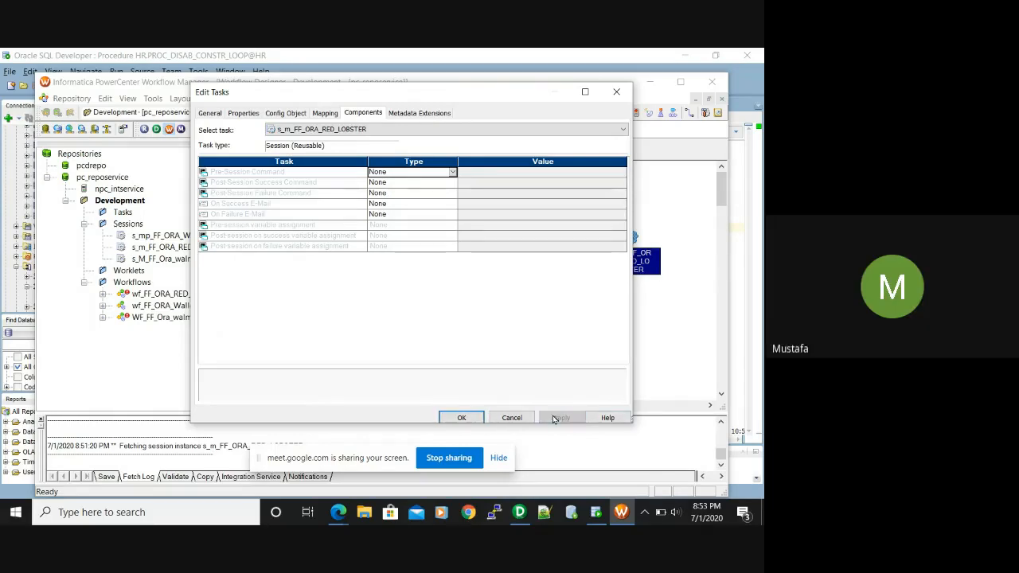
{"action": "left_click", "coordinate": [461, 419]}
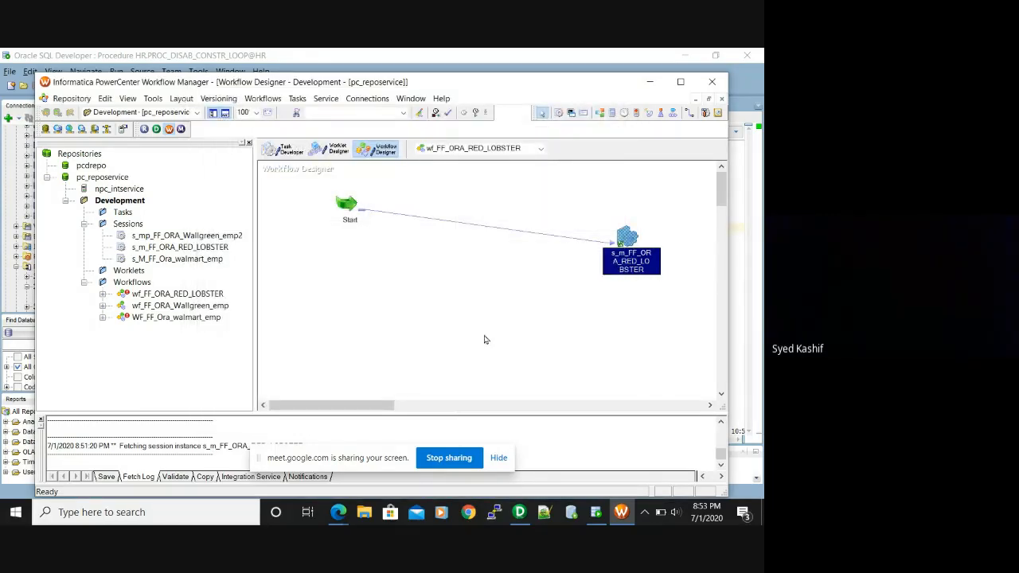
{"action": "key", "text": "ctrl+s"}
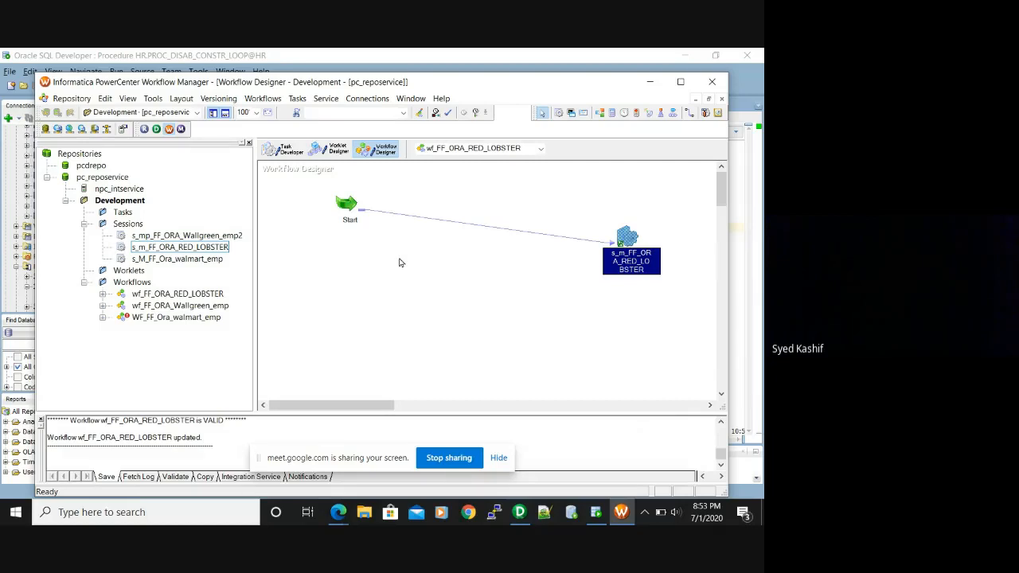
{"action": "left_click", "coordinate": [156, 131]}
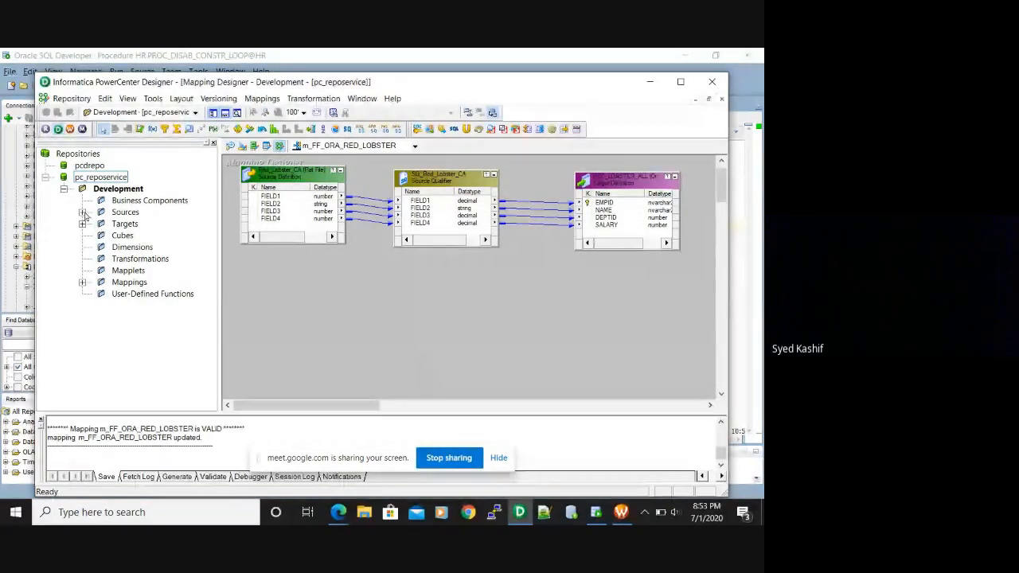
Expand the Sources folder in the Navigator to show FlatFile, then switch to File Explorer
{"action": "double_click", "coordinate": [125, 211]}
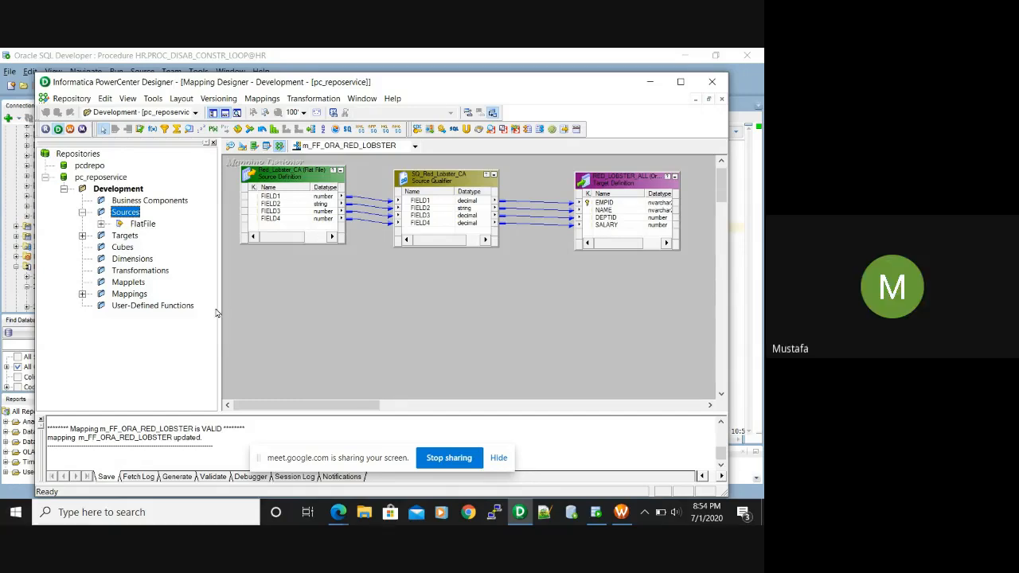
{"action": "left_click", "coordinate": [364, 514]}
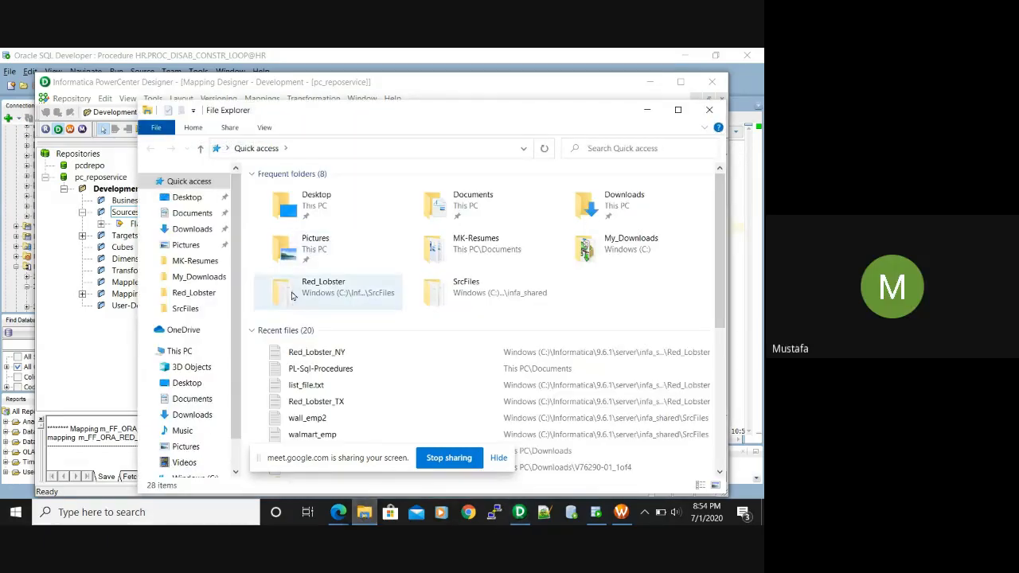
Browse to C:\Informatica\9.6.1\server\infa_shared\SrcFiles\Red_Lobster in File Explorer
{"action": "left_click", "coordinate": [179, 351]}
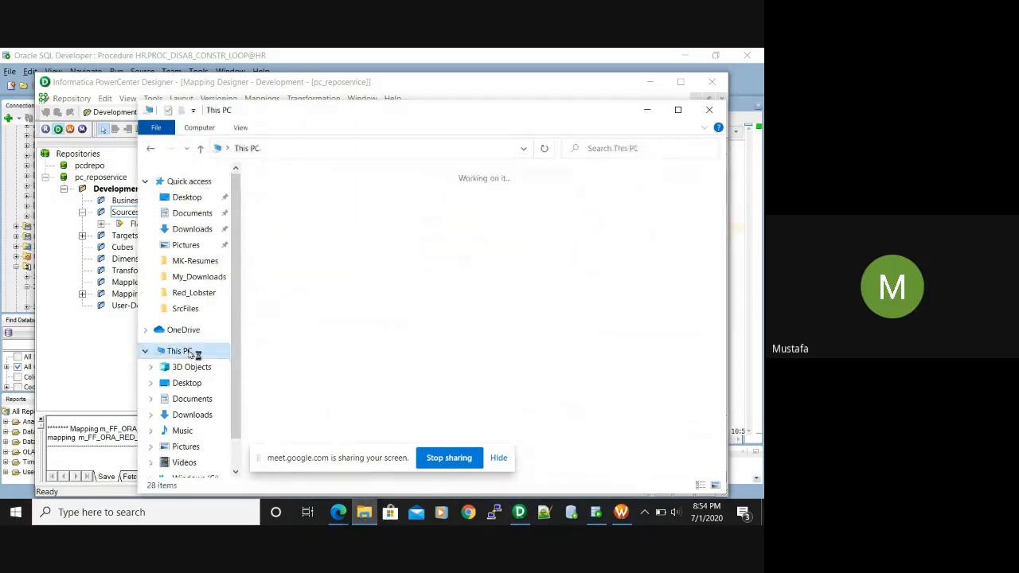
{"action": "double_click", "coordinate": [367, 377]}
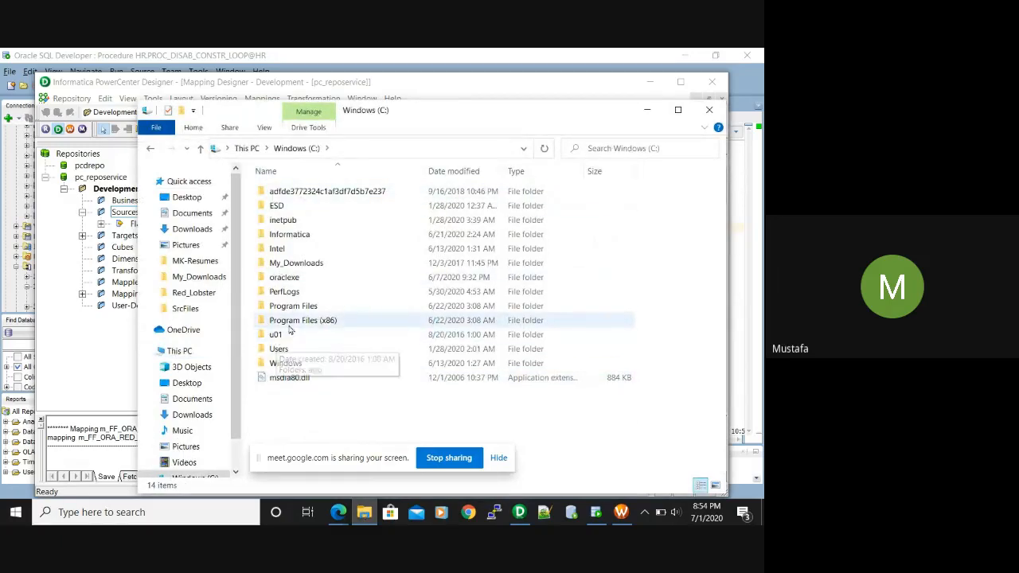
{"action": "left_click", "coordinate": [292, 236]}
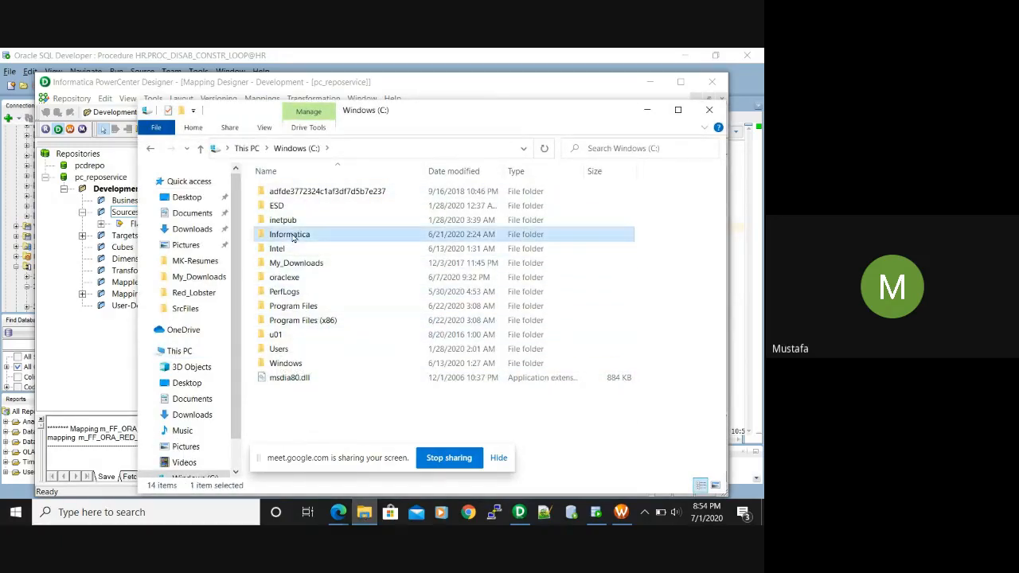
{"action": "double_click", "coordinate": [293, 235]}
{"action": "left_click", "coordinate": [295, 191]}
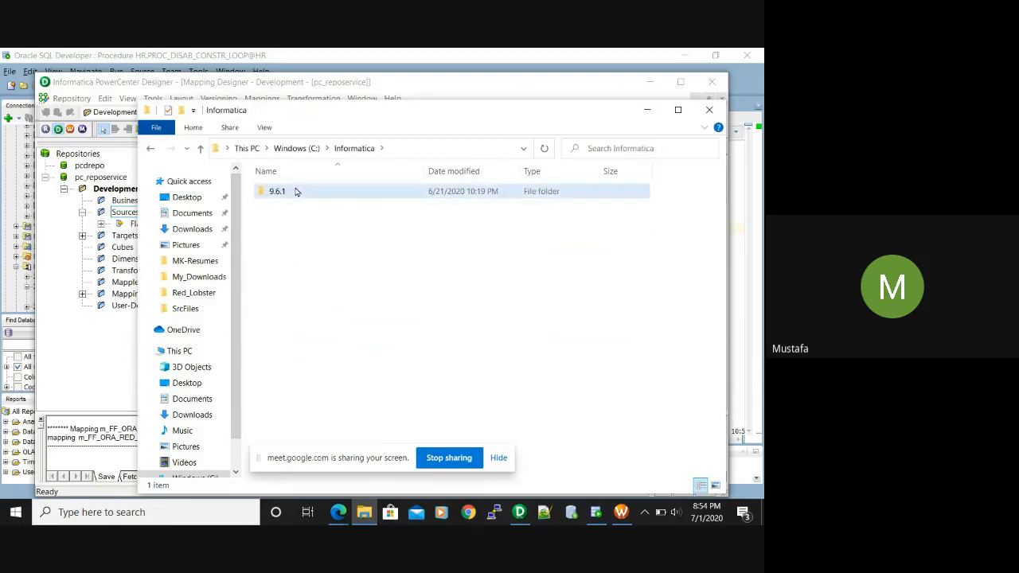
{"action": "double_click", "coordinate": [296, 191]}
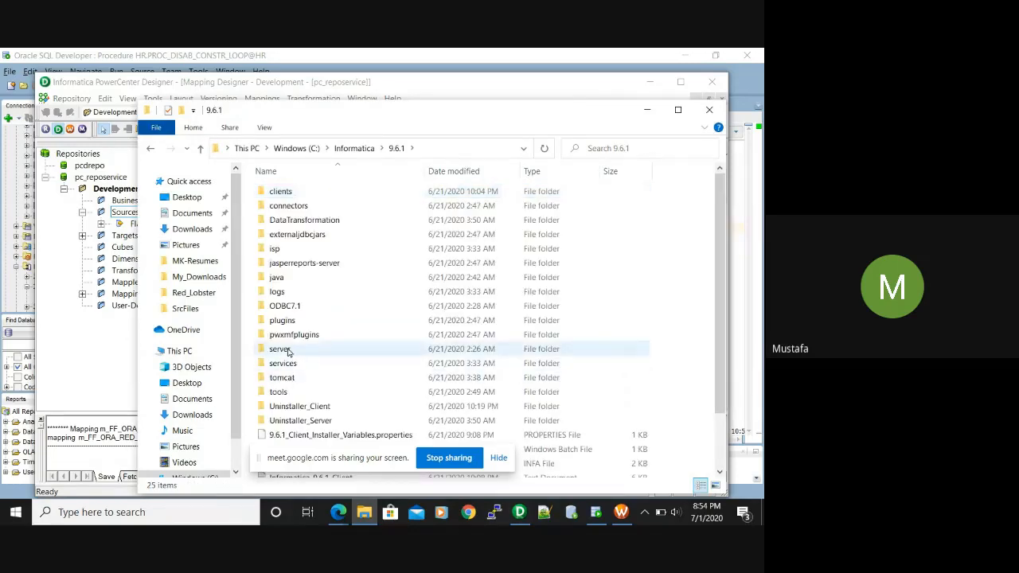
{"action": "left_click", "coordinate": [289, 351]}
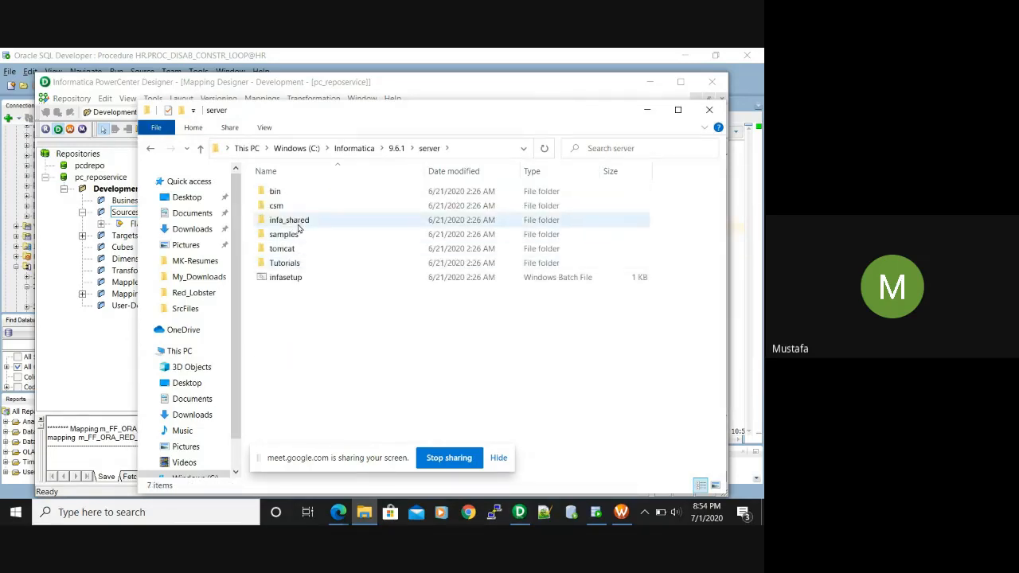
{"action": "left_click", "coordinate": [299, 225]}
{"action": "double_click", "coordinate": [299, 225]}
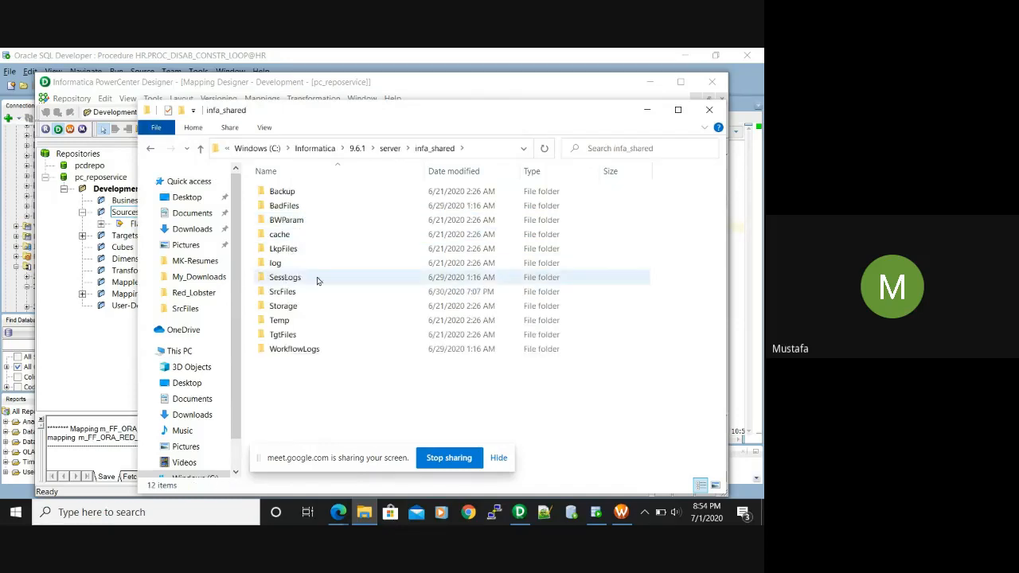
{"action": "double_click", "coordinate": [293, 295]}
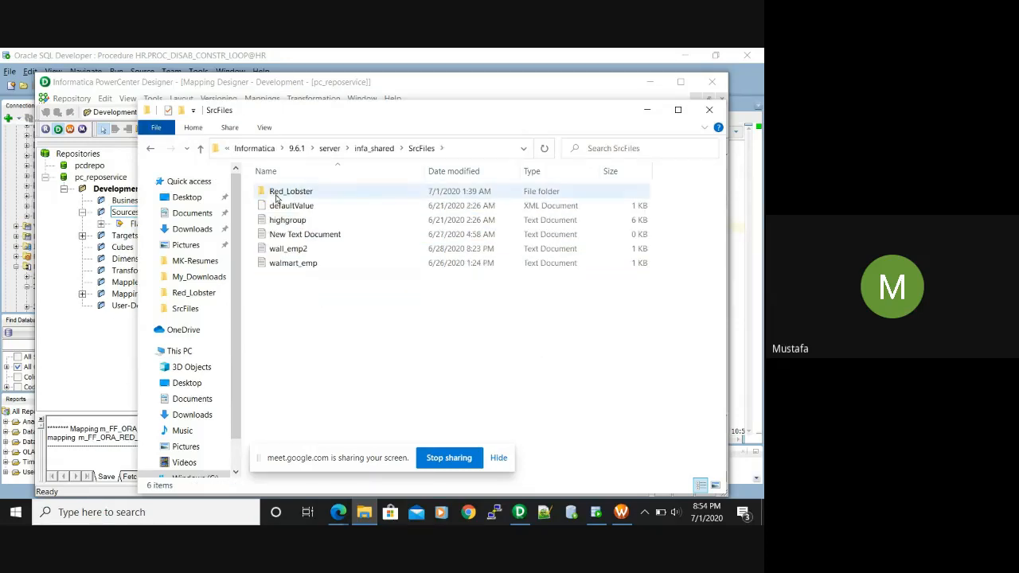
{"action": "left_click", "coordinate": [285, 194]}
{"action": "double_click", "coordinate": [285, 194]}
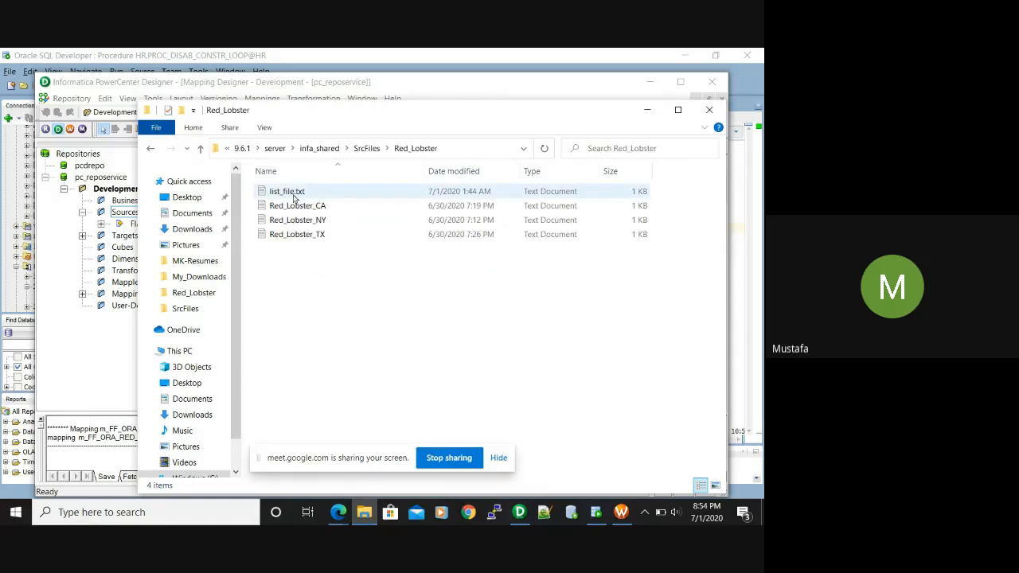
View and close the Red_Lobster_CA, NY and TX files in Notepad, then open list_file.txt
{"action": "double_click", "coordinate": [304, 206]}
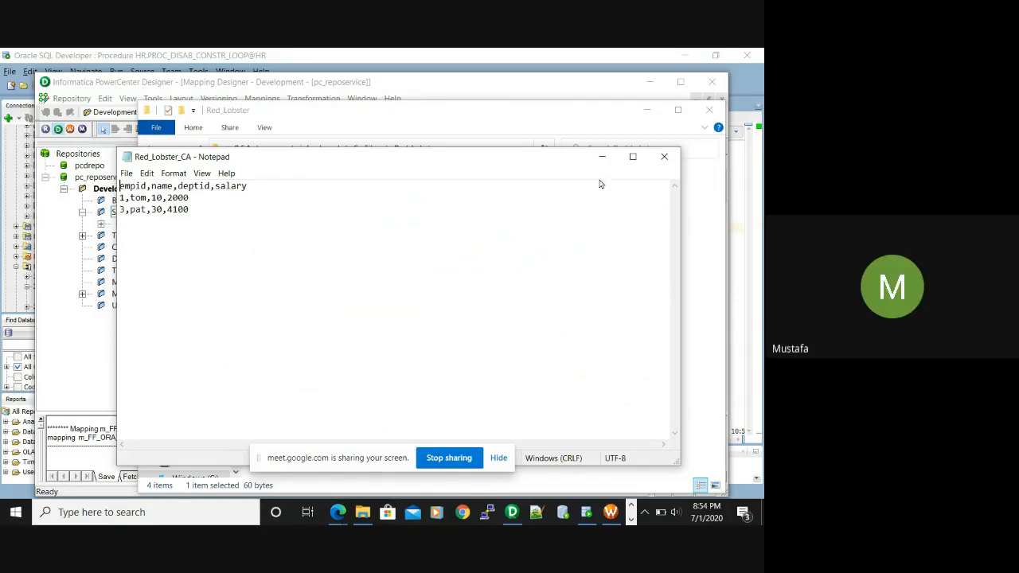
{"action": "left_click", "coordinate": [661, 156]}
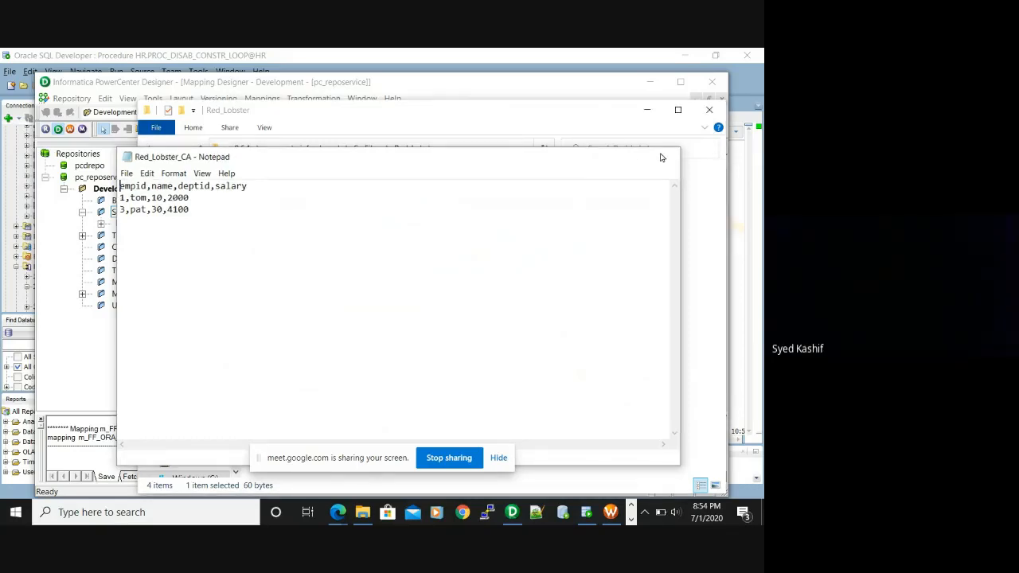
{"action": "double_click", "coordinate": [306, 218]}
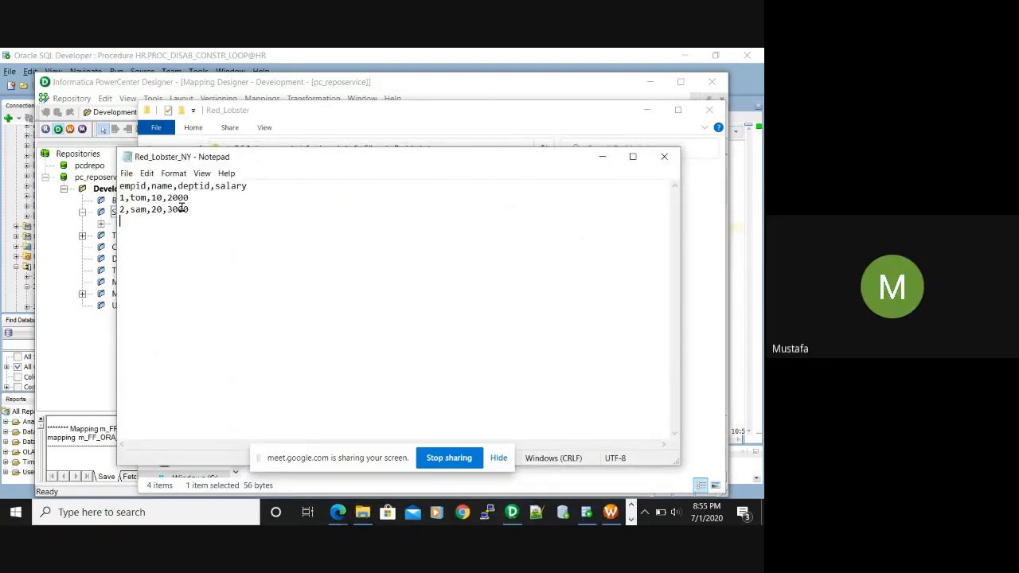
{"action": "left_click", "coordinate": [194, 209]}
{"action": "key", "text": "Return"}
{"action": "left_click", "coordinate": [664, 157]}
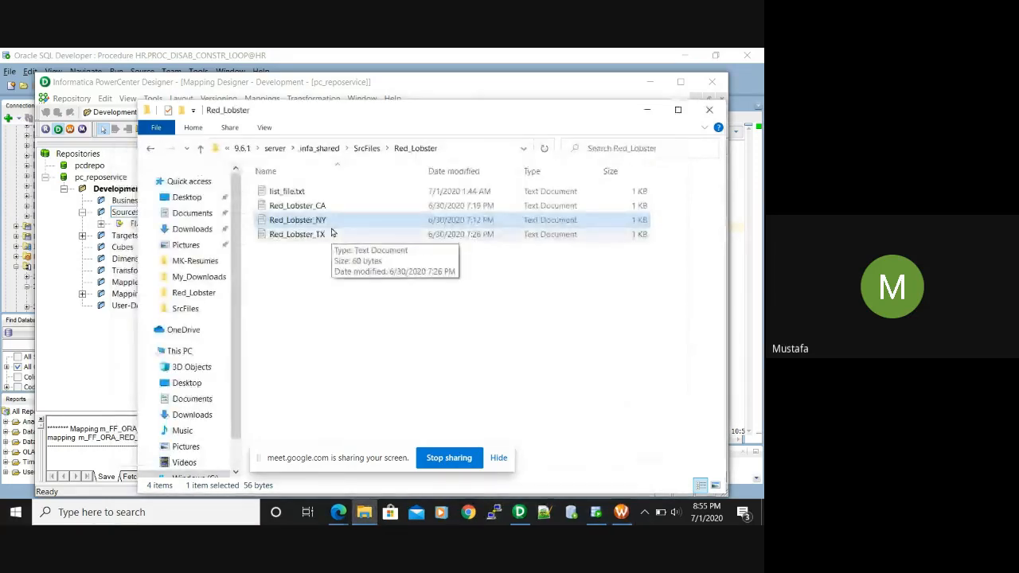
{"action": "double_click", "coordinate": [296, 234]}
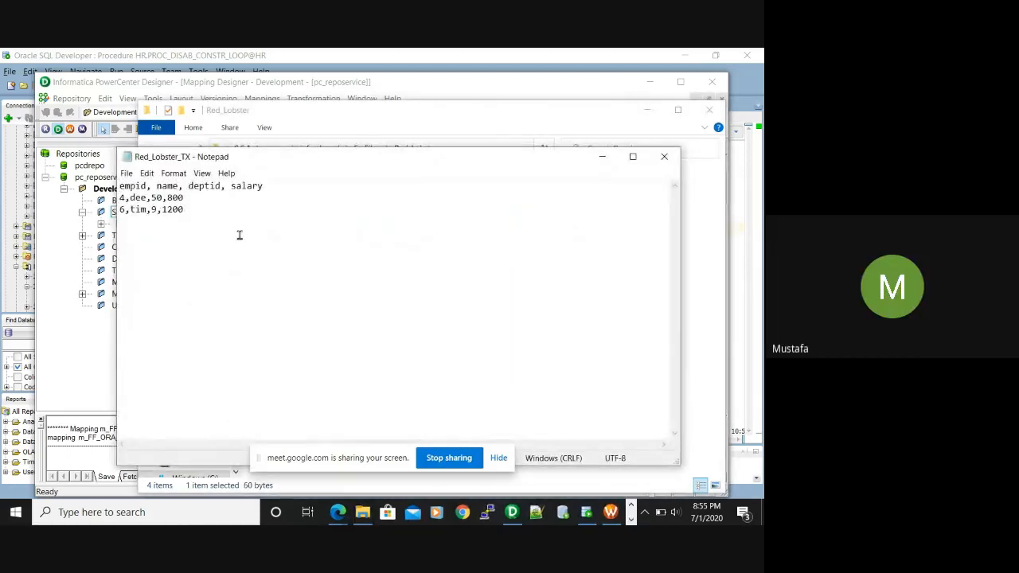
{"action": "left_click", "coordinate": [666, 157]}
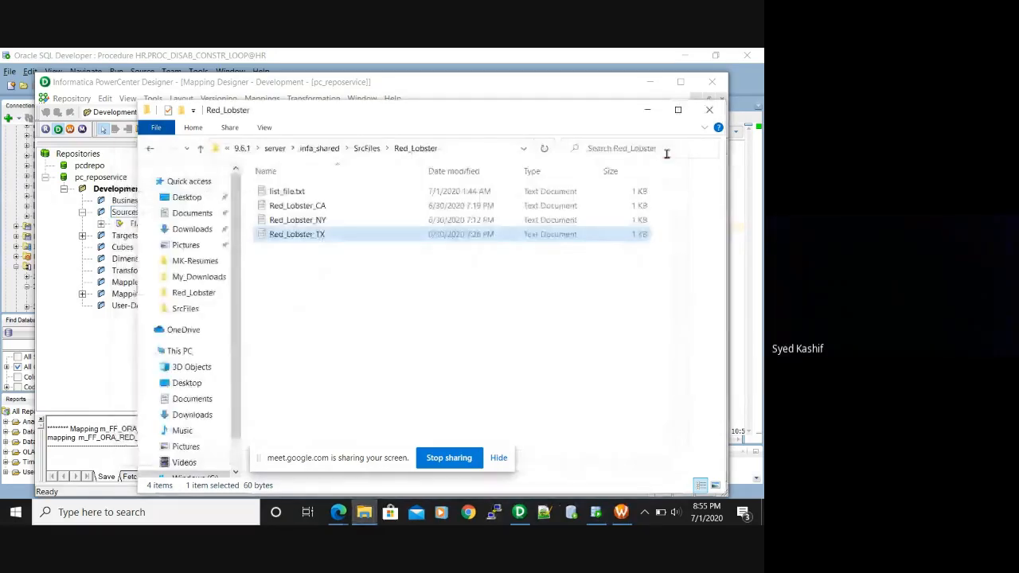
{"action": "left_click", "coordinate": [283, 193]}
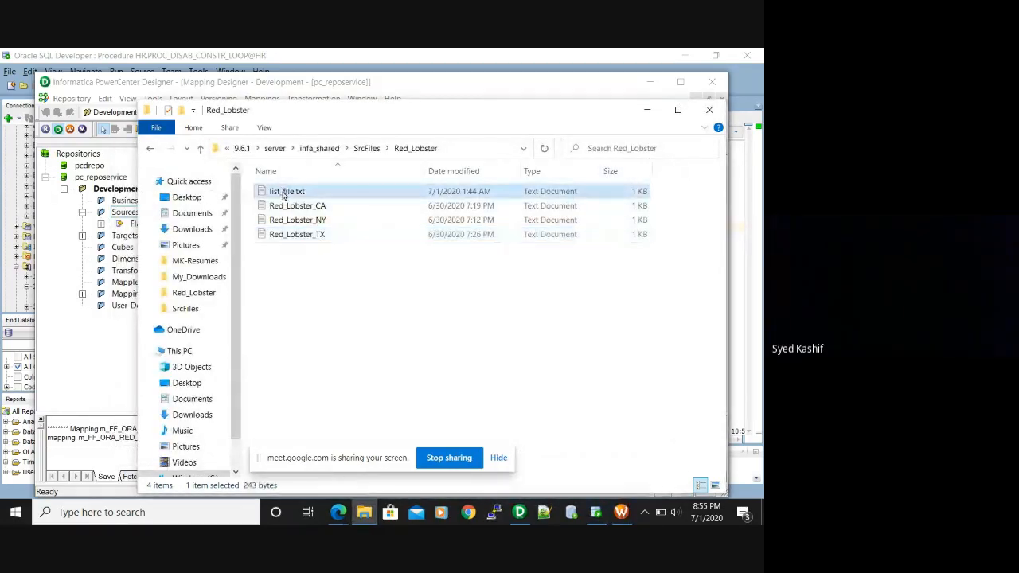
{"action": "double_click", "coordinate": [282, 194]}
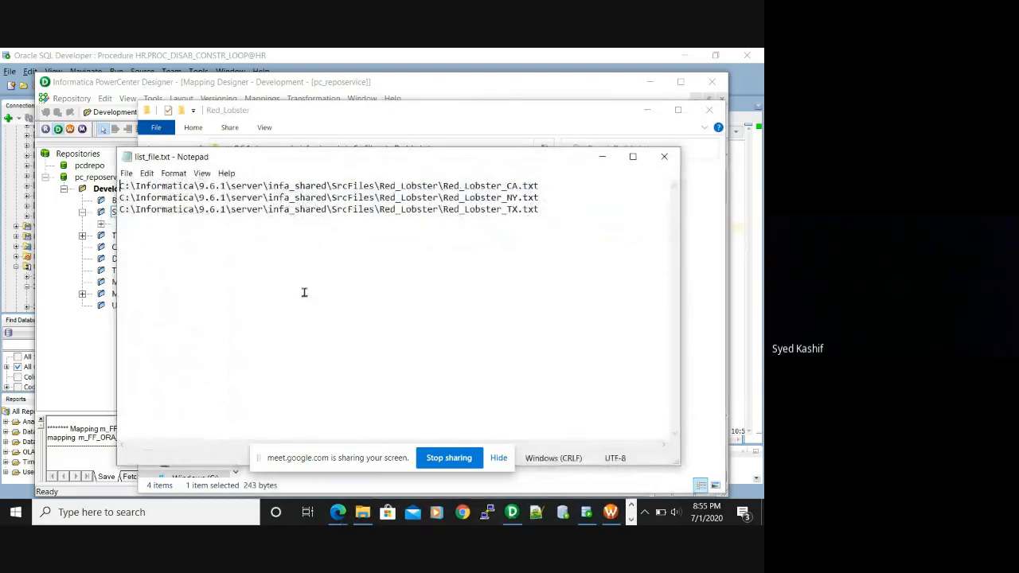
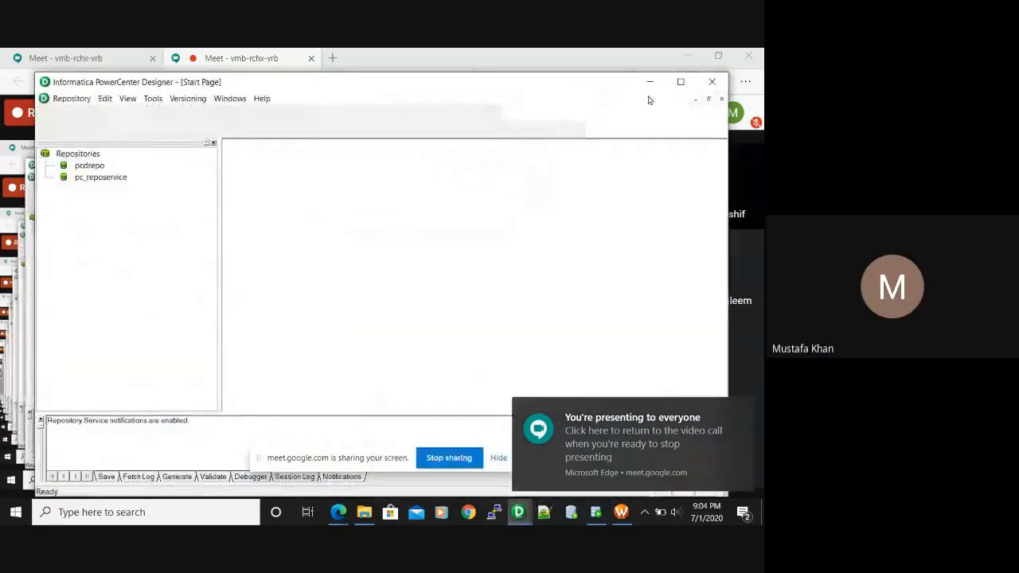
Close the frozen 'Not Responding' Designer window to get back to the Target Designer
{"action": "left_click", "coordinate": [715, 82]}
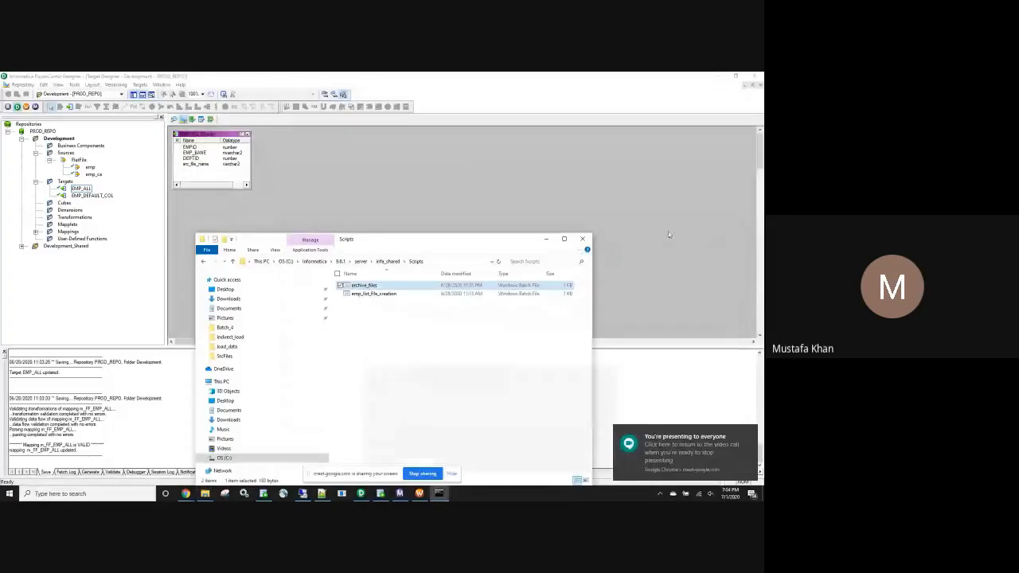
Minimize the Scripts folder window and bring up Workflow Manager showing wf_FF_EMP_ALL
{"action": "left_click_drag", "start_coordinate": [486, 245], "coordinate": [495, 203]}
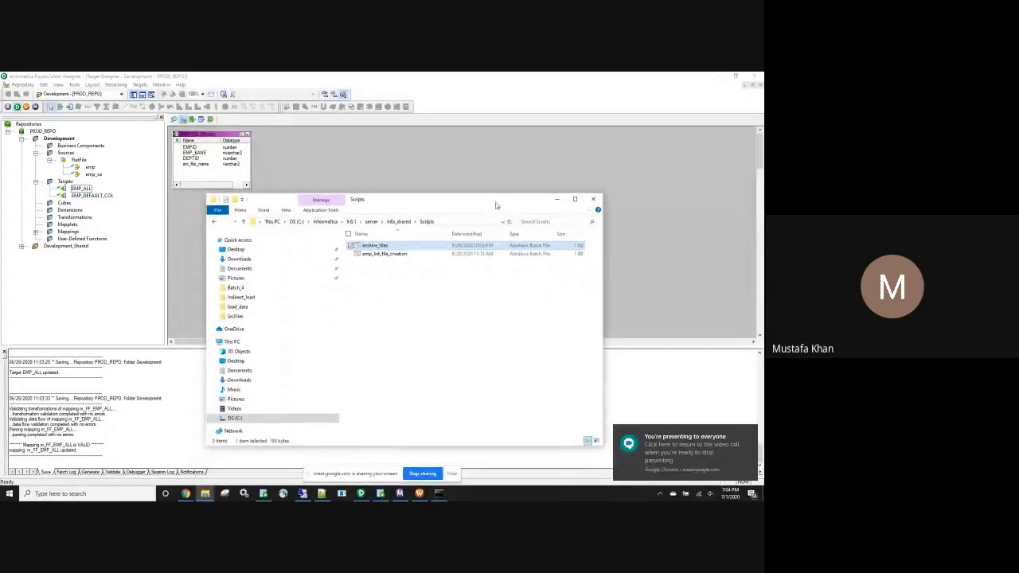
{"action": "double_click", "coordinate": [495, 203]}
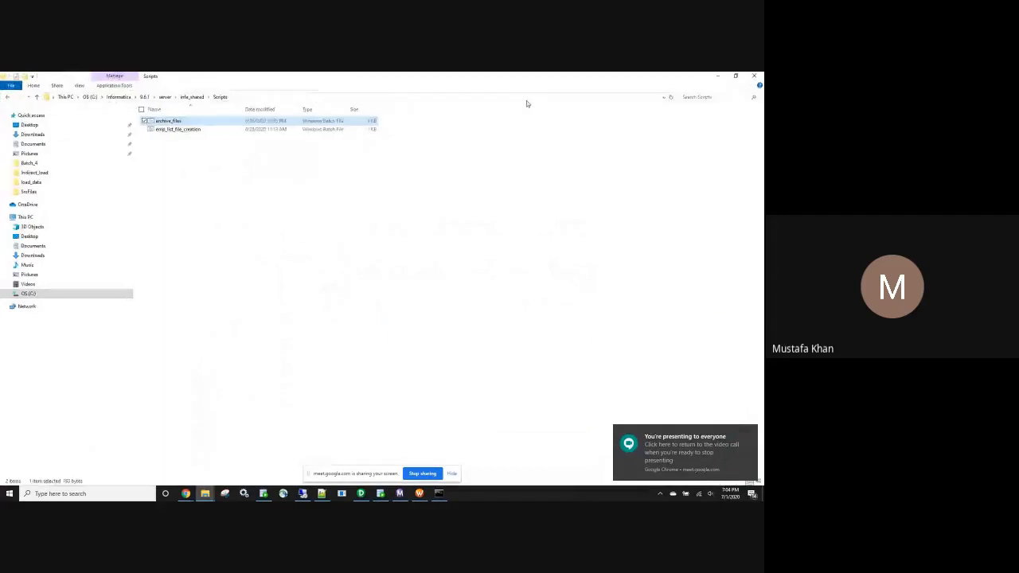
{"action": "left_click", "coordinate": [718, 77]}
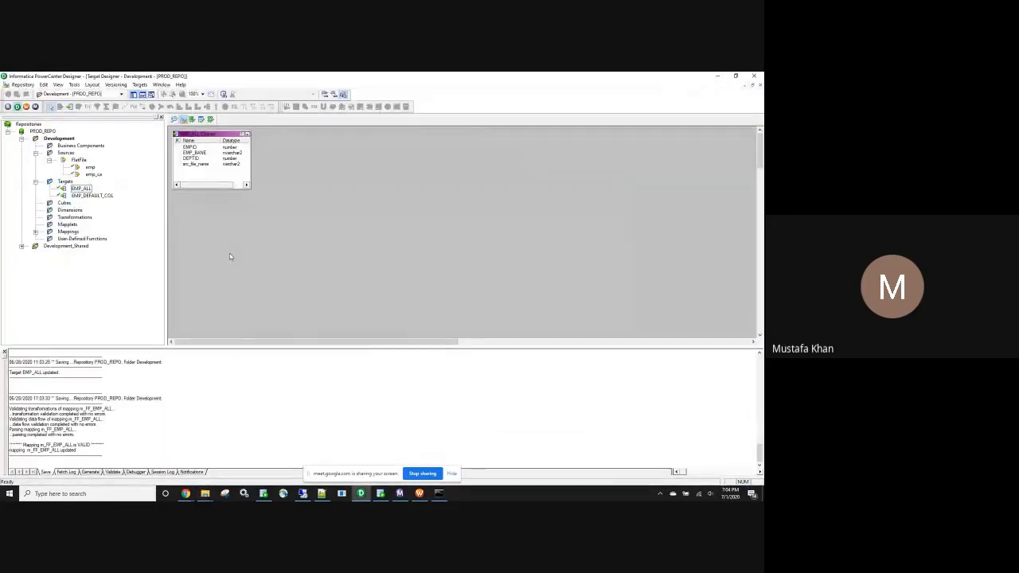
{"action": "left_click", "coordinate": [420, 493]}
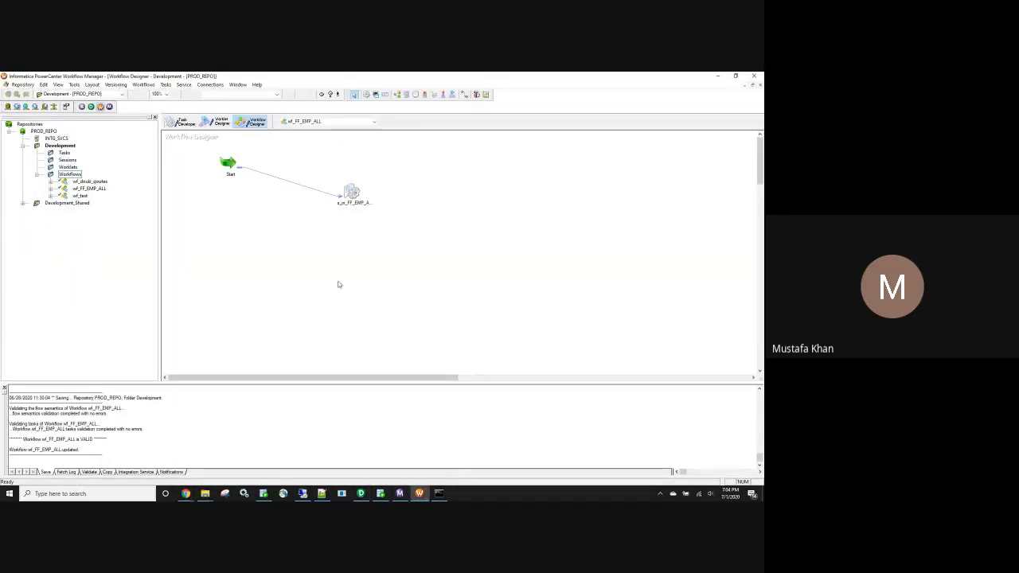
Review the s_m_FF_EMP_ALL session's Mapping tab, then show m_FF_EMP_ALL in Designer's Mapping Designer
{"action": "double_click", "coordinate": [355, 193]}
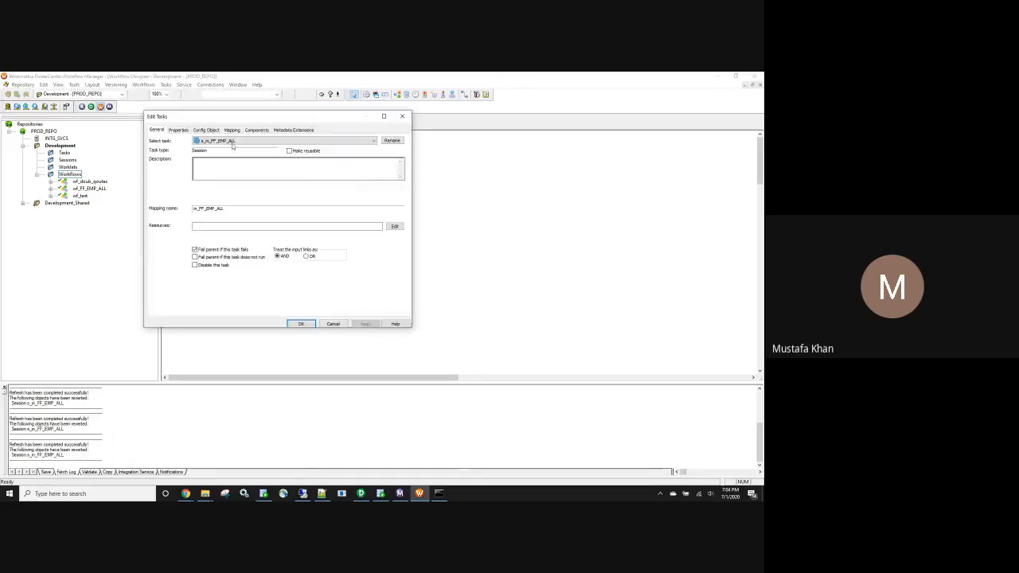
{"action": "left_click", "coordinate": [231, 130]}
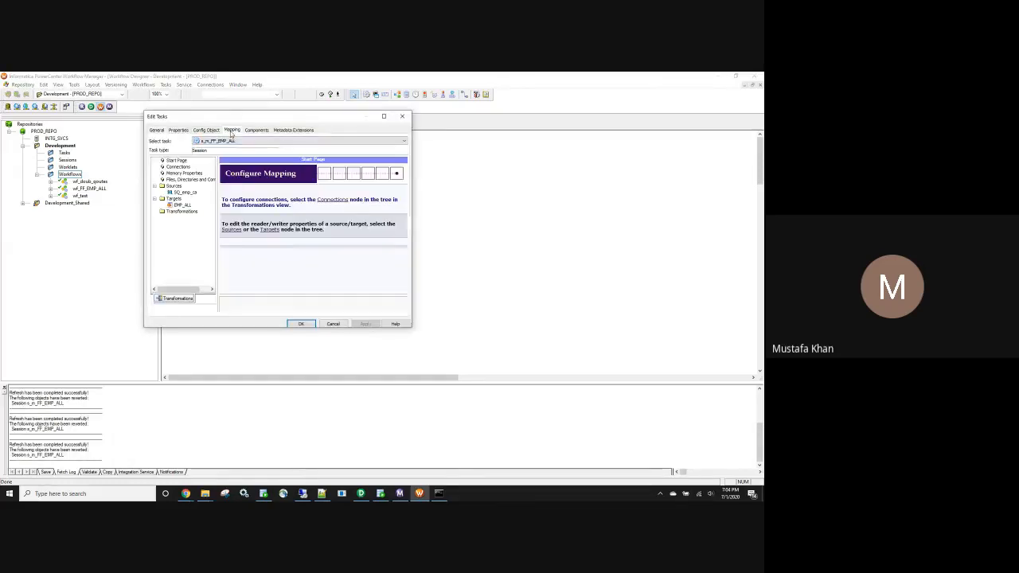
{"action": "left_click", "coordinate": [407, 117]}
{"action": "left_click", "coordinate": [360, 494]}
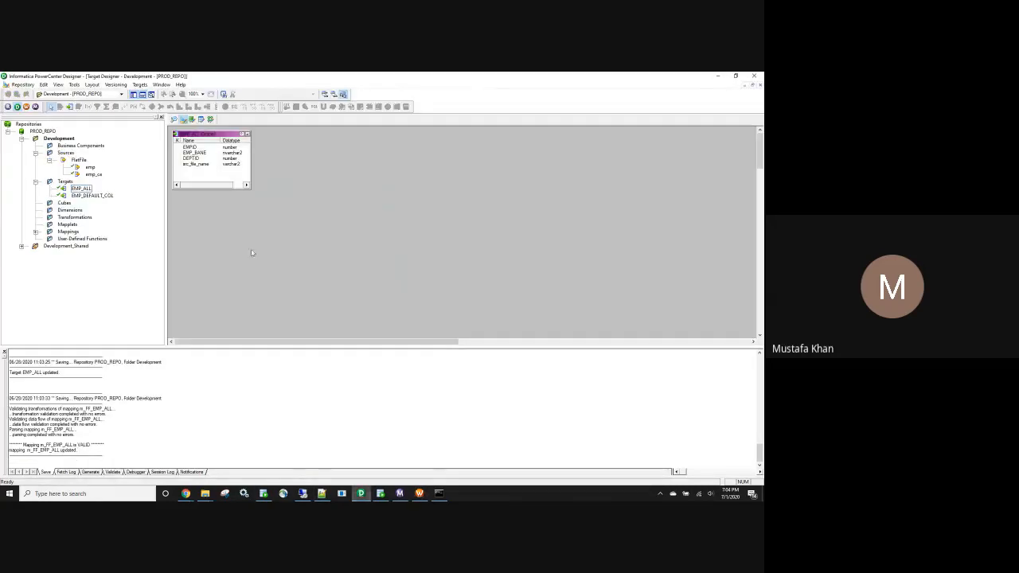
{"action": "left_click", "coordinate": [211, 121]}
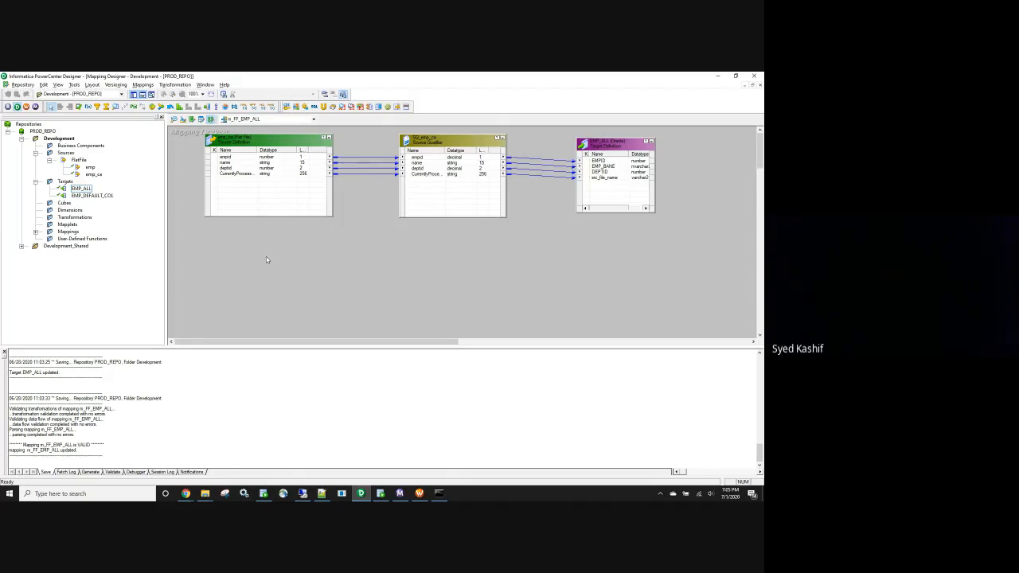
{"action": "left_click", "coordinate": [205, 493]}
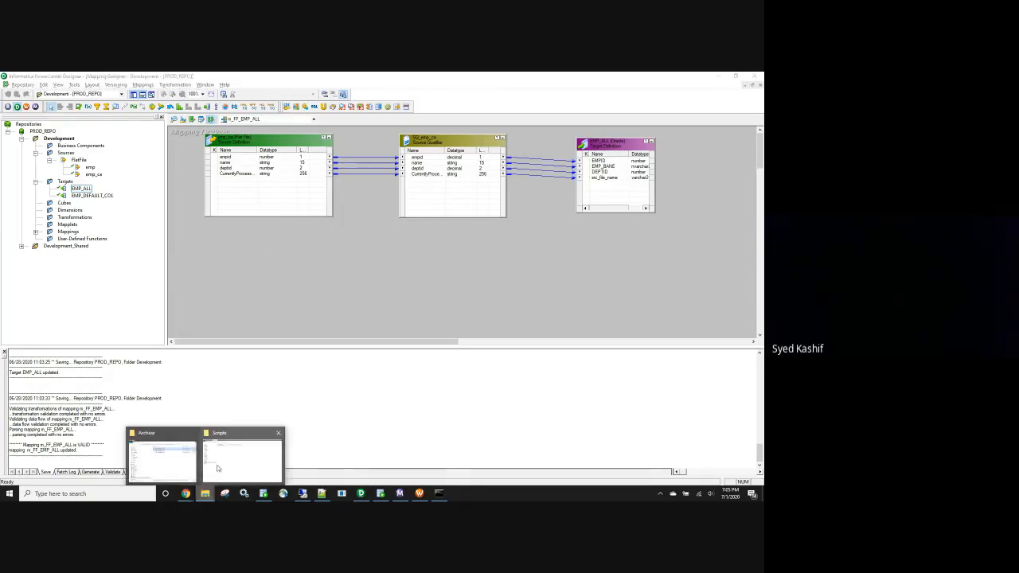
{"action": "left_click", "coordinate": [163, 455]}
{"action": "left_click", "coordinate": [500, 271]}
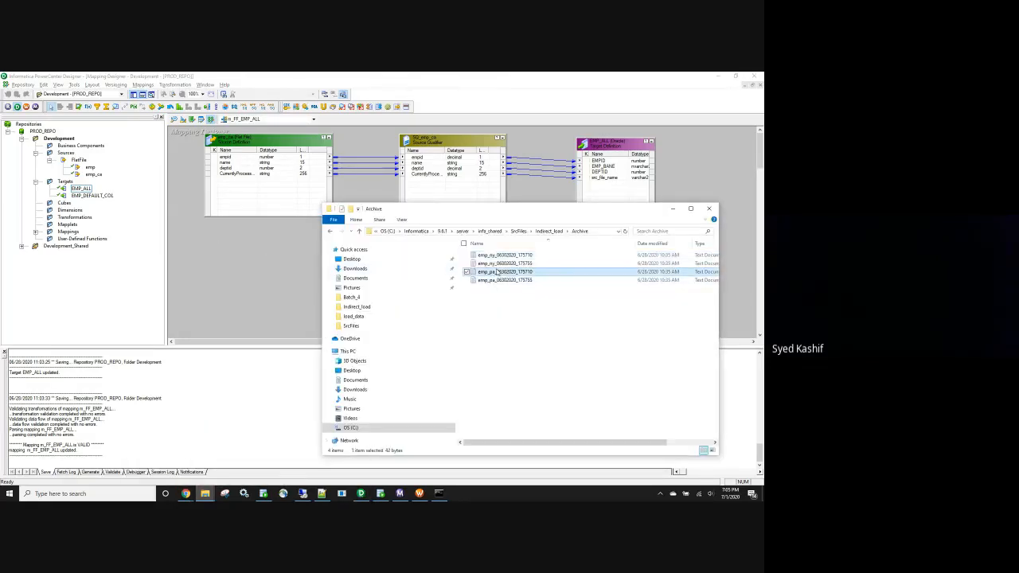
{"action": "double_click", "coordinate": [500, 271]}
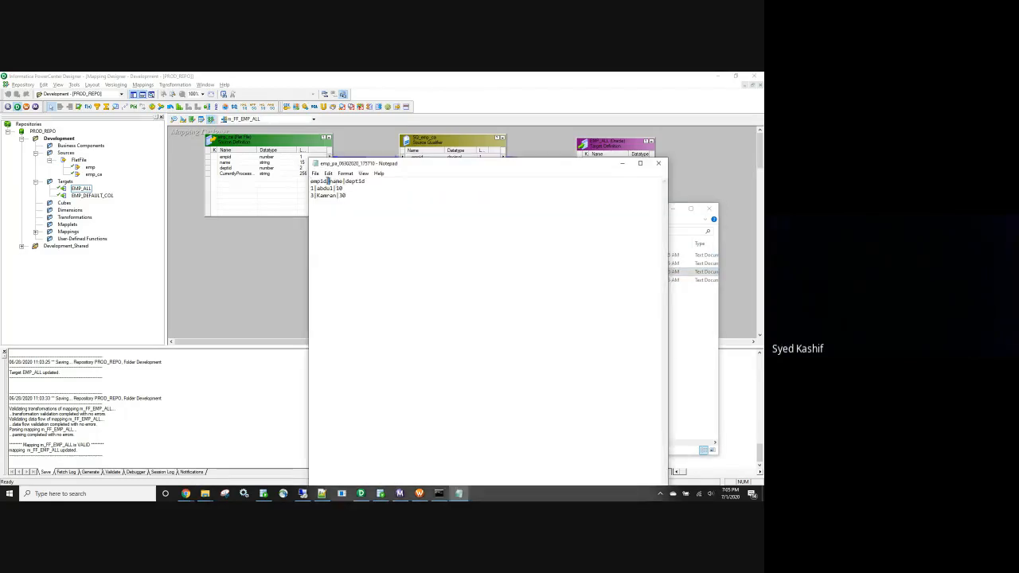
{"action": "left_click", "coordinate": [327, 182]}
{"action": "left_click", "coordinate": [344, 182]}
{"action": "left_click", "coordinate": [666, 169]}
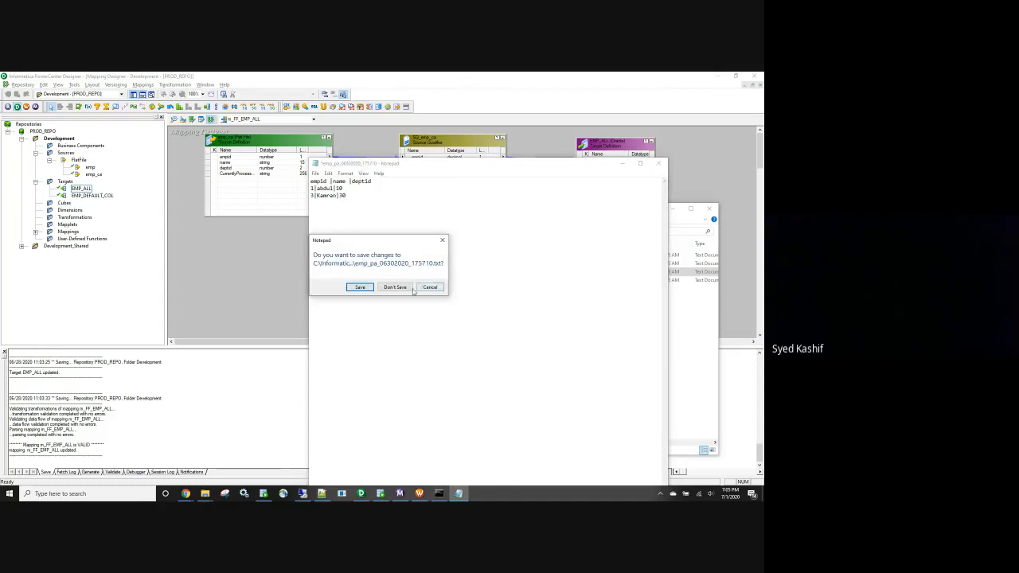
{"action": "left_click", "coordinate": [395, 288]}
{"action": "left_click", "coordinate": [673, 209]}
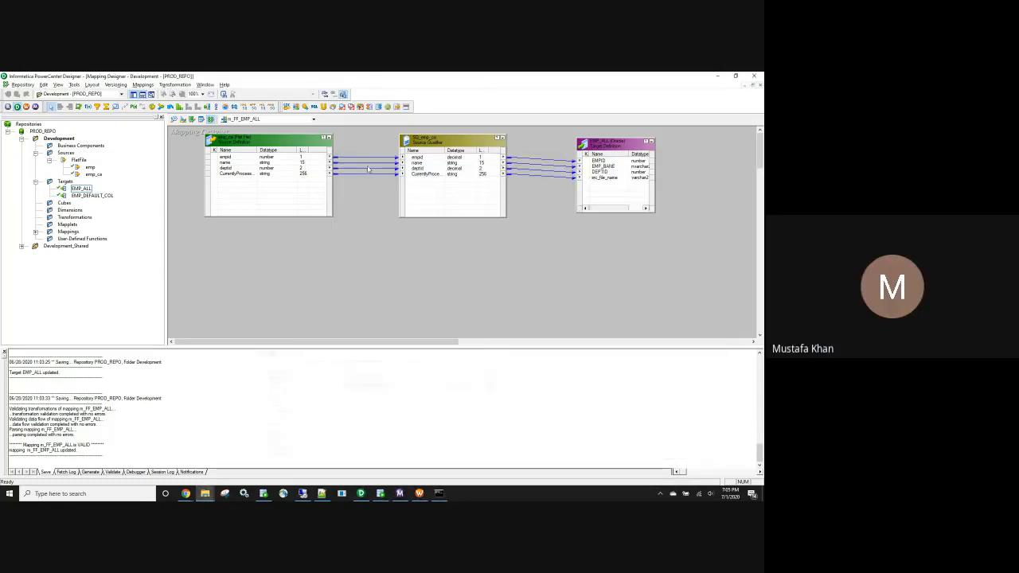
{"action": "left_click", "coordinate": [234, 157]}
{"action": "left_click", "coordinate": [235, 163]}
{"action": "left_click", "coordinate": [235, 168]}
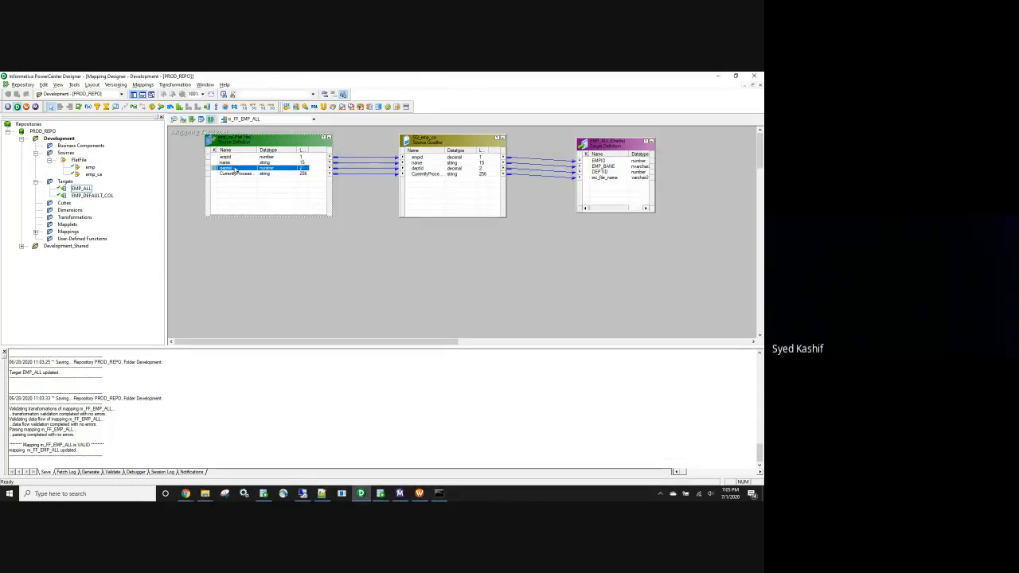
{"action": "left_click", "coordinate": [233, 157]}
{"action": "left_click", "coordinate": [233, 163]}
{"action": "left_click", "coordinate": [234, 168]}
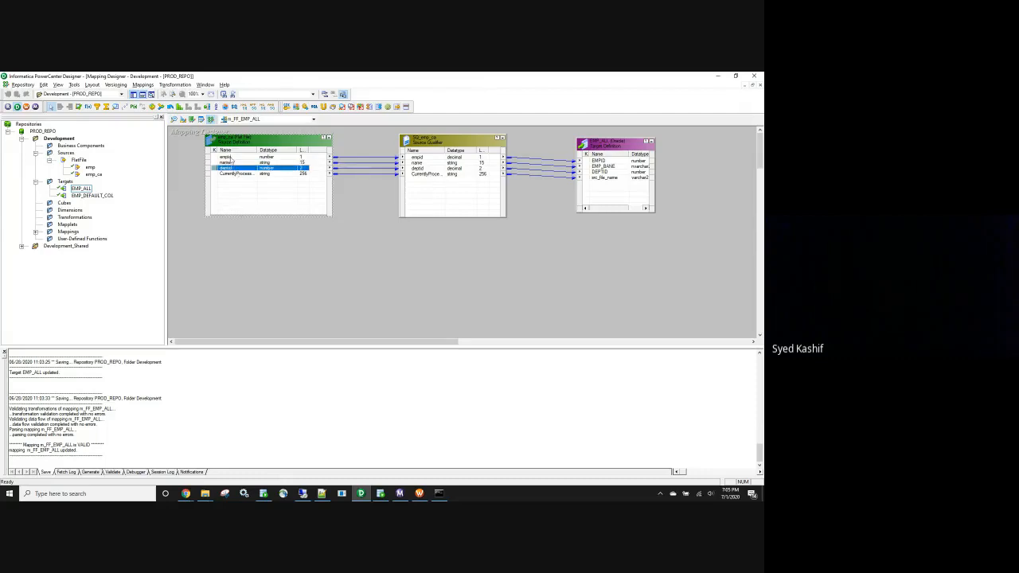
{"action": "left_click", "coordinate": [231, 158]}
{"action": "left_click", "coordinate": [231, 163]}
{"action": "left_click", "coordinate": [233, 168]}
{"action": "left_click", "coordinate": [301, 279]}
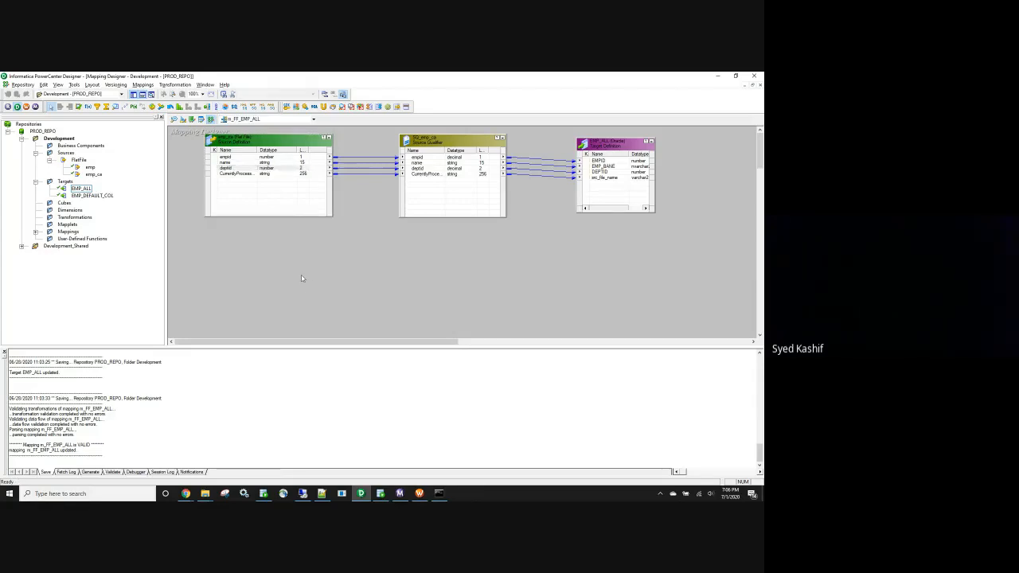
{"action": "left_click", "coordinate": [204, 494]}
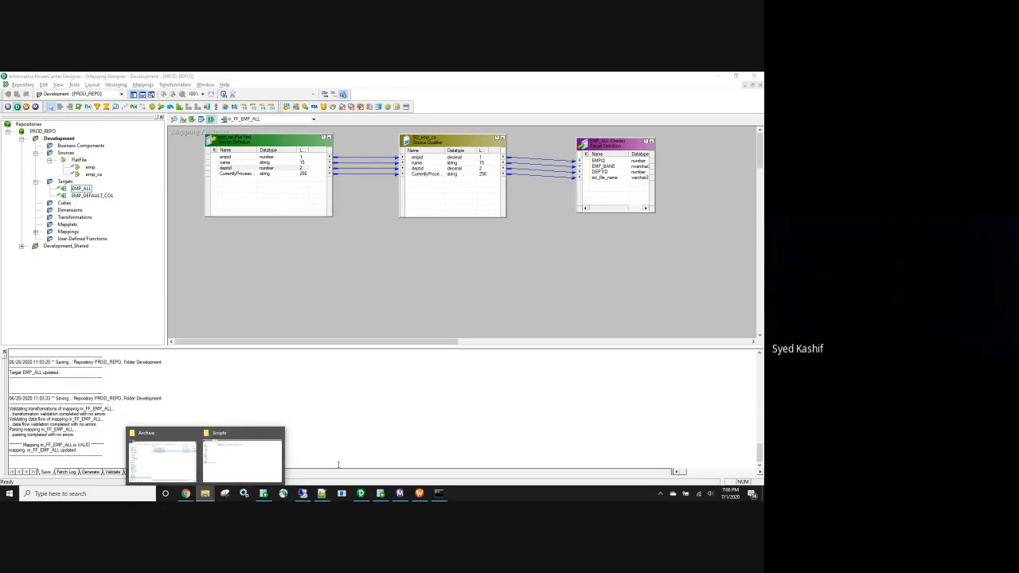
{"action": "left_click", "coordinate": [253, 303]}
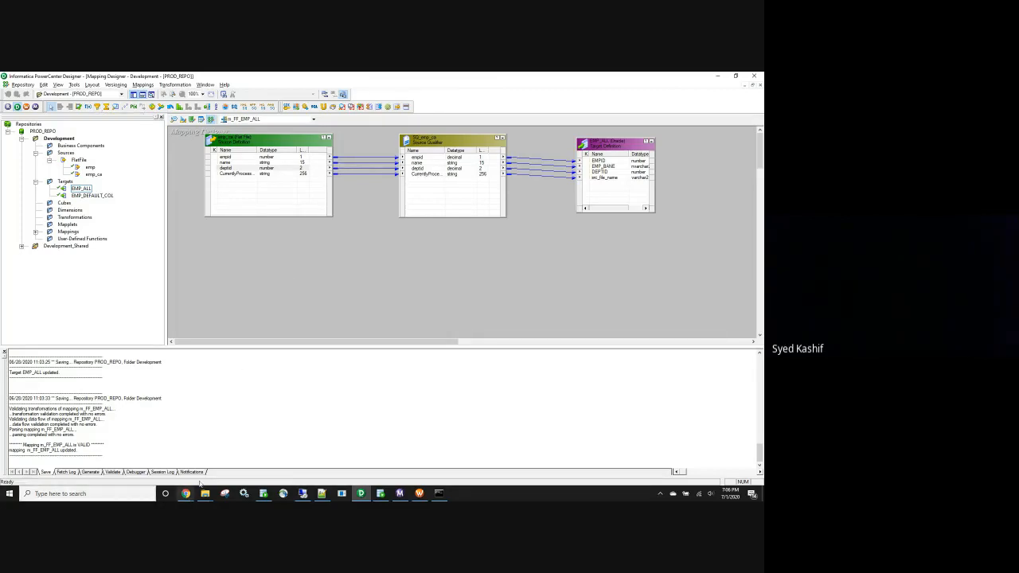
{"action": "mouse_move", "coordinate": [205, 494]}
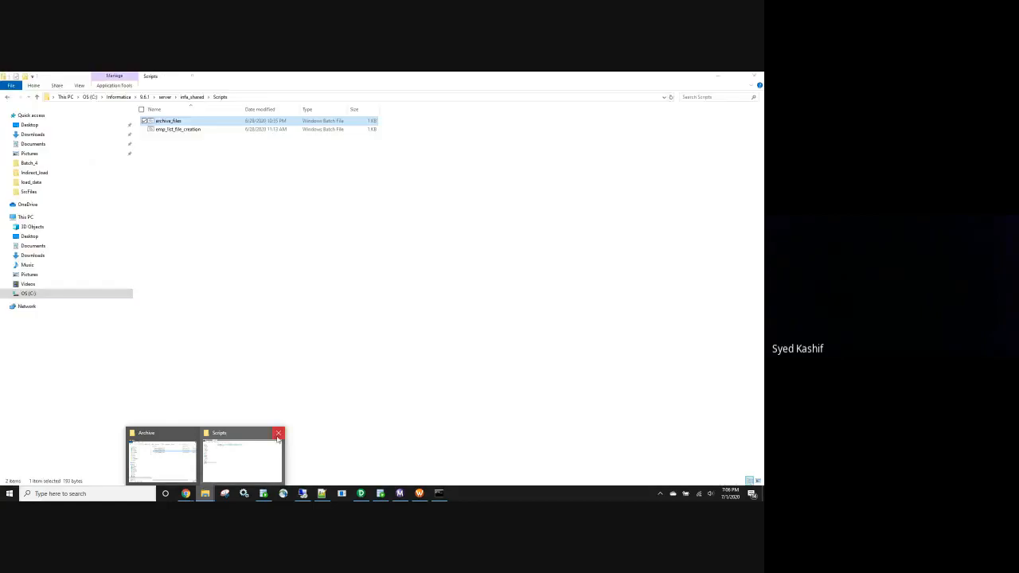
Close the Scripts window and navigate the maximized Archive window up to SrcFiles
{"action": "left_click", "coordinate": [277, 433]}
{"action": "left_click", "coordinate": [161, 456]}
{"action": "double_click", "coordinate": [565, 216]}
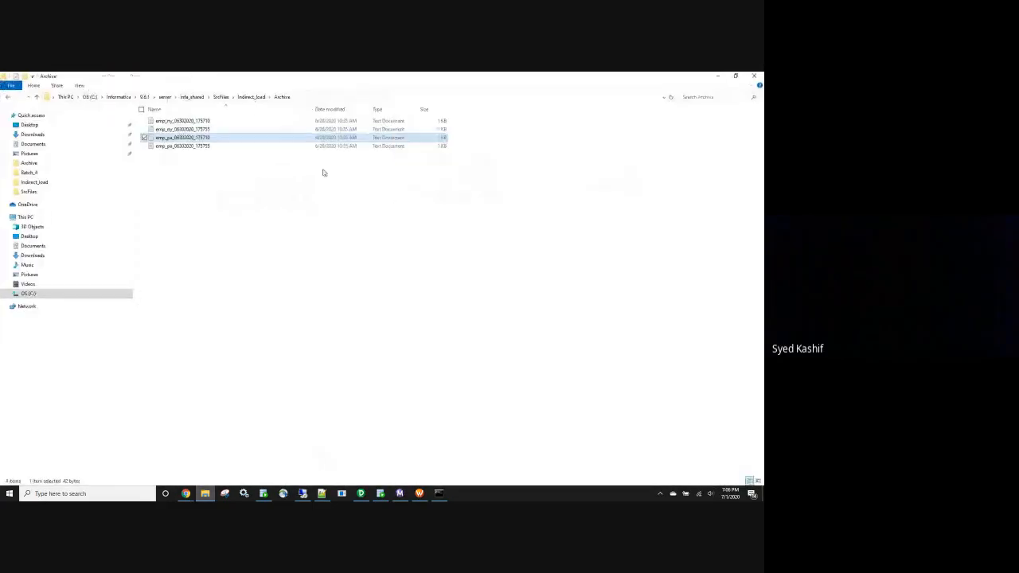
{"action": "key", "text": "alt+Up"}
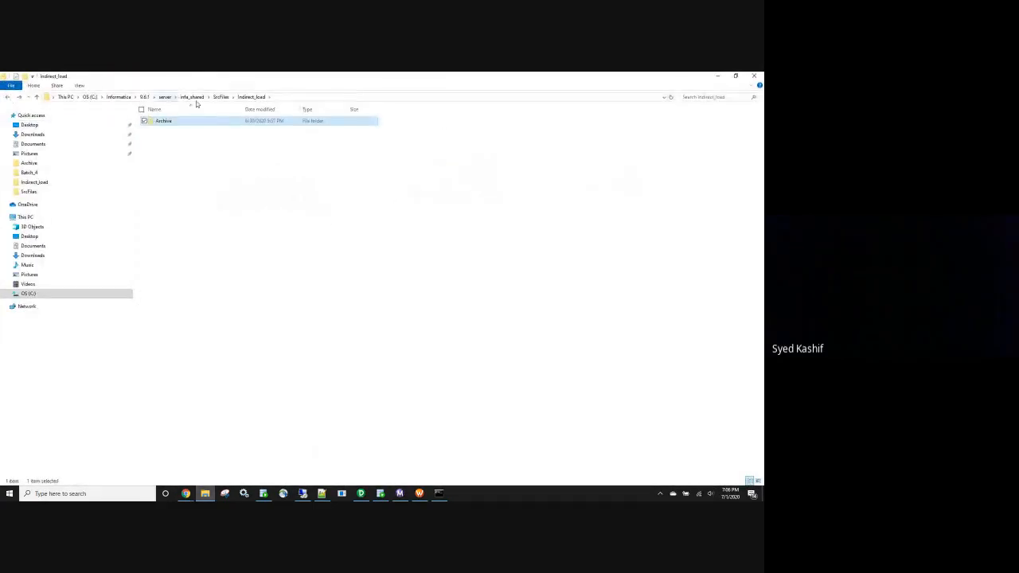
{"action": "left_click", "coordinate": [220, 97]}
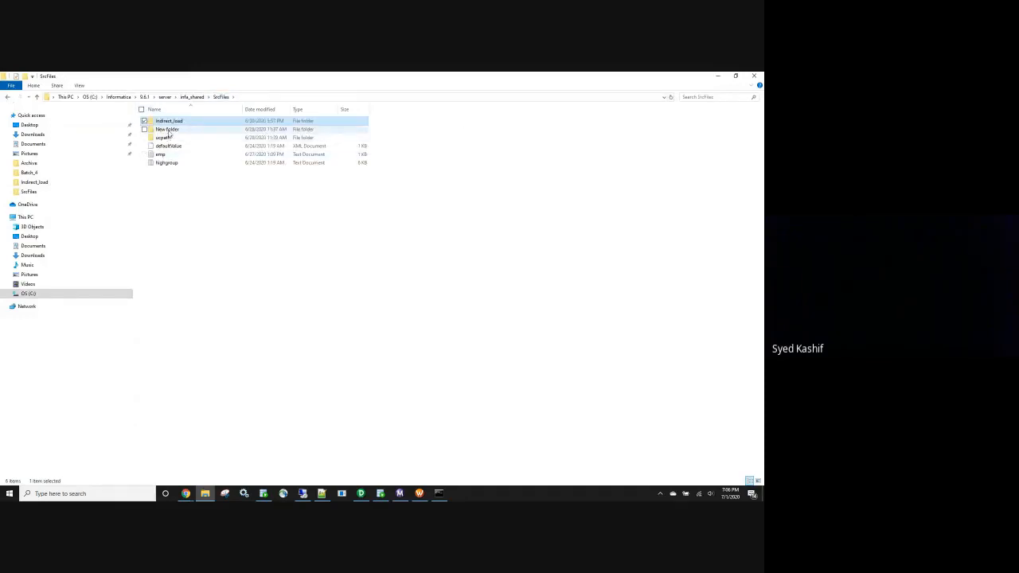
Create a new folder named Filter in SrcFiles and open it
{"action": "right_click", "coordinate": [203, 209]}
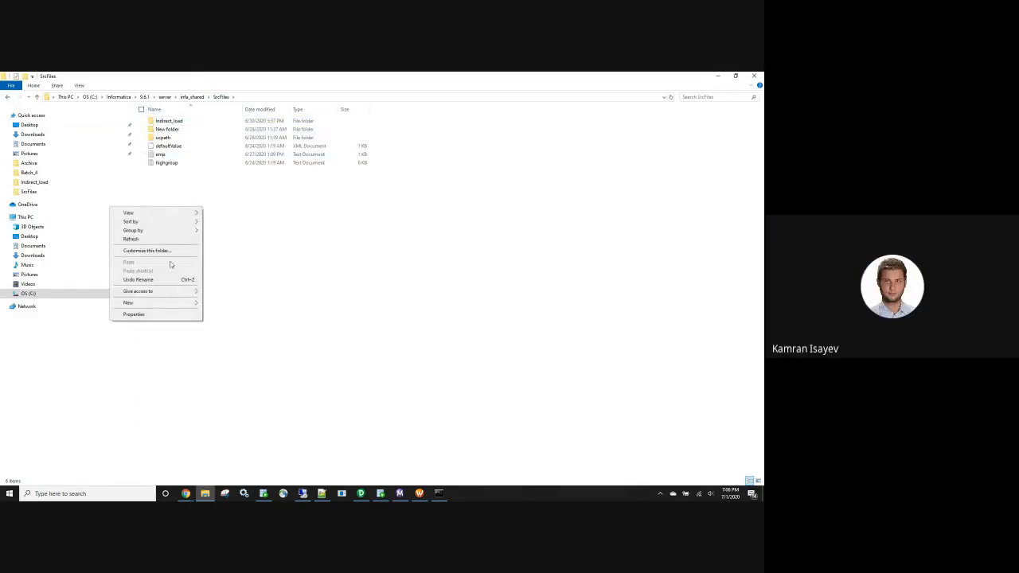
{"action": "mouse_move", "coordinate": [164, 302]}
{"action": "left_click", "coordinate": [229, 307]}
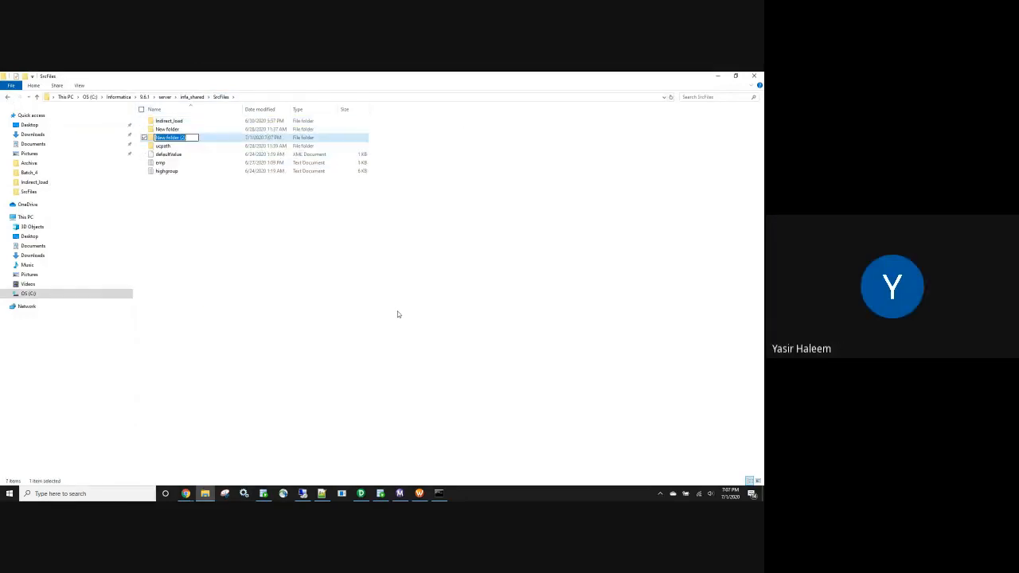
{"action": "type", "text": "File"}
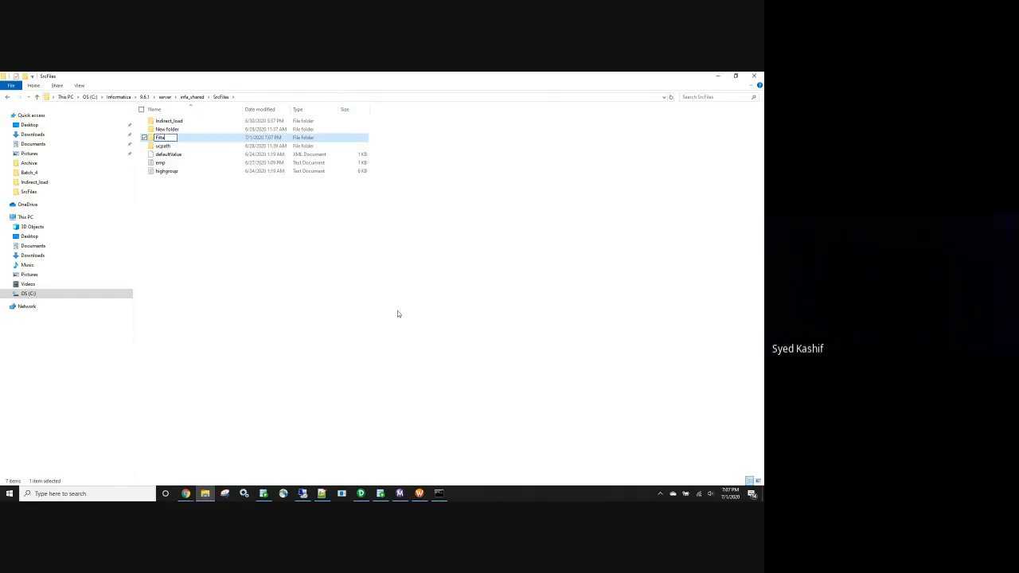
{"action": "left_click", "coordinate": [381, 309]}
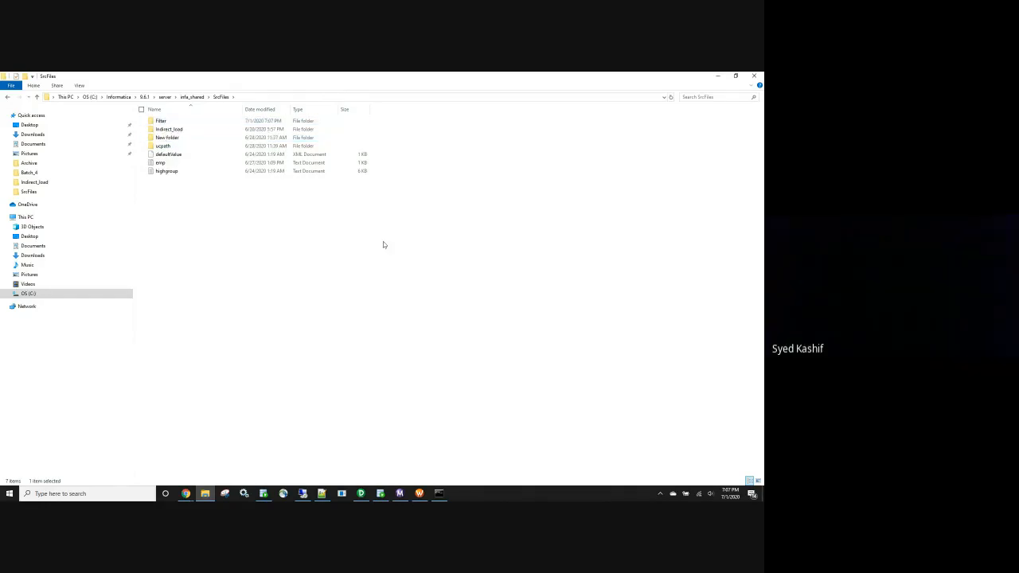
{"action": "double_click", "coordinate": [162, 120]}
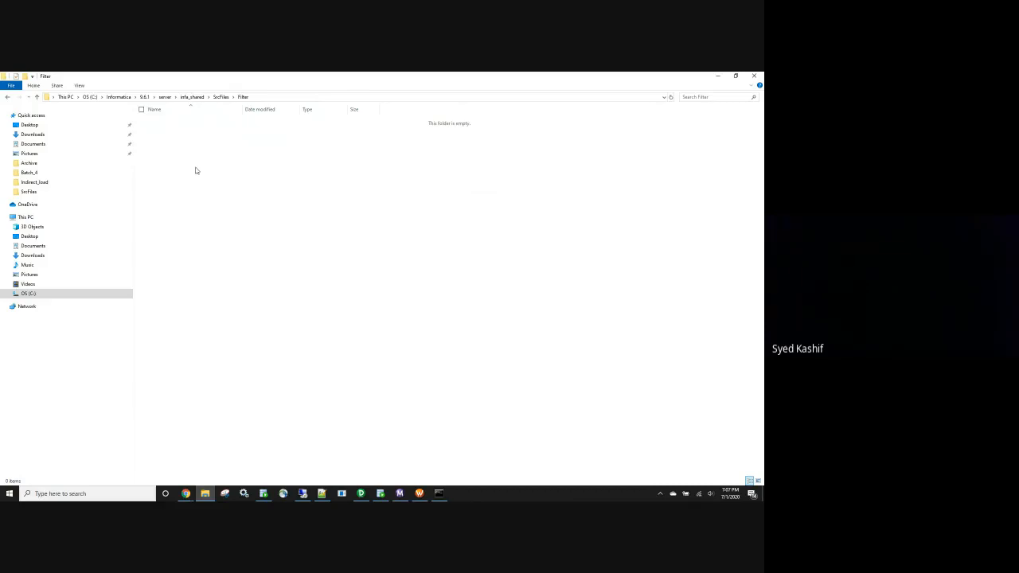
Create a stray New folder inside Filter and delete it again
{"action": "right_click", "coordinate": [195, 171]}
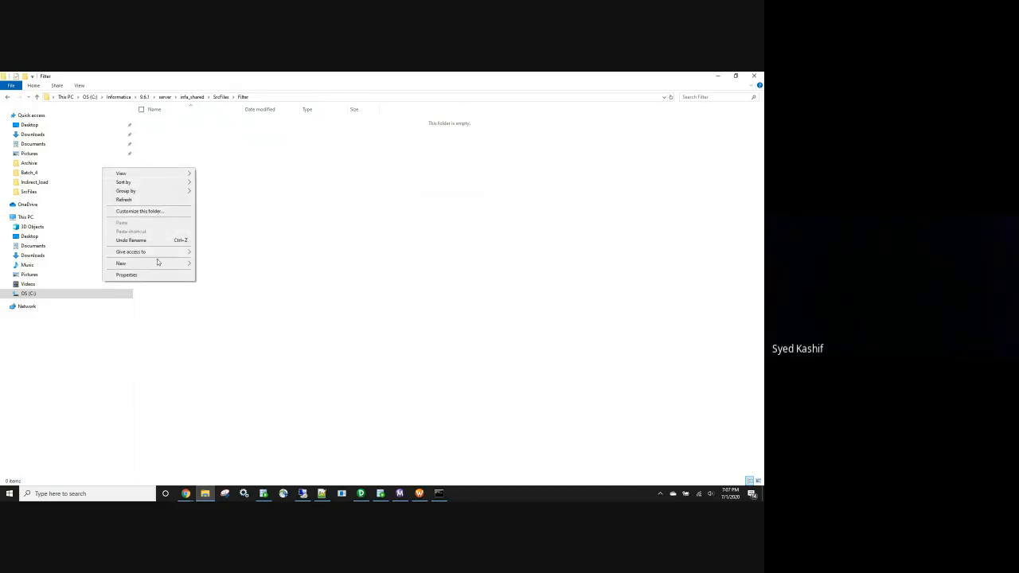
{"action": "mouse_move", "coordinate": [157, 263]}
{"action": "left_click", "coordinate": [247, 266]}
{"action": "left_click", "coordinate": [236, 220]}
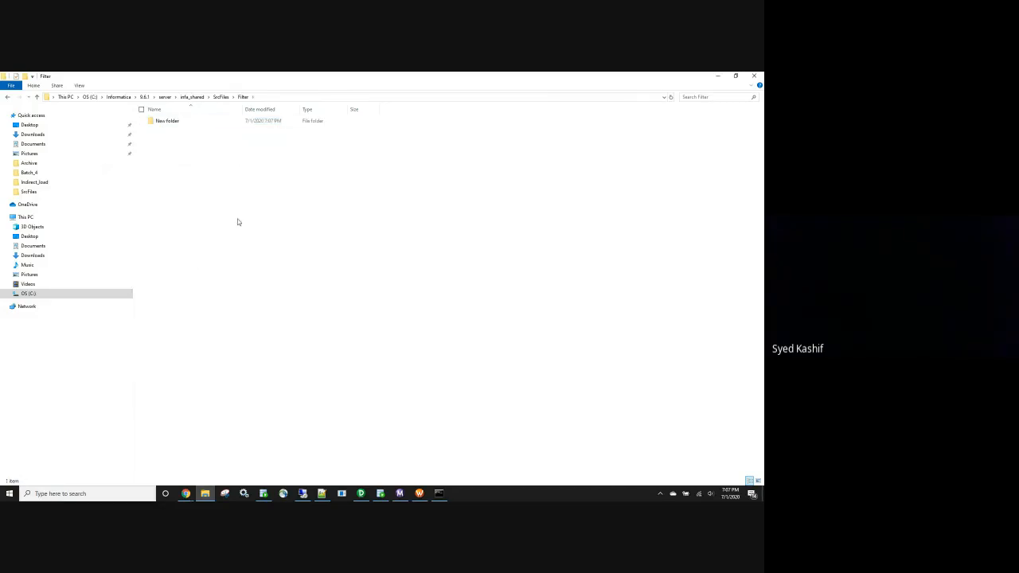
{"action": "left_click", "coordinate": [167, 122]}
{"action": "key", "text": "Delete"}
{"action": "right_click", "coordinate": [170, 143]}
{"action": "left_click", "coordinate": [244, 106]}
Add a new text document named emp_filter inside the Filter folder
{"action": "left_click", "coordinate": [220, 96]}
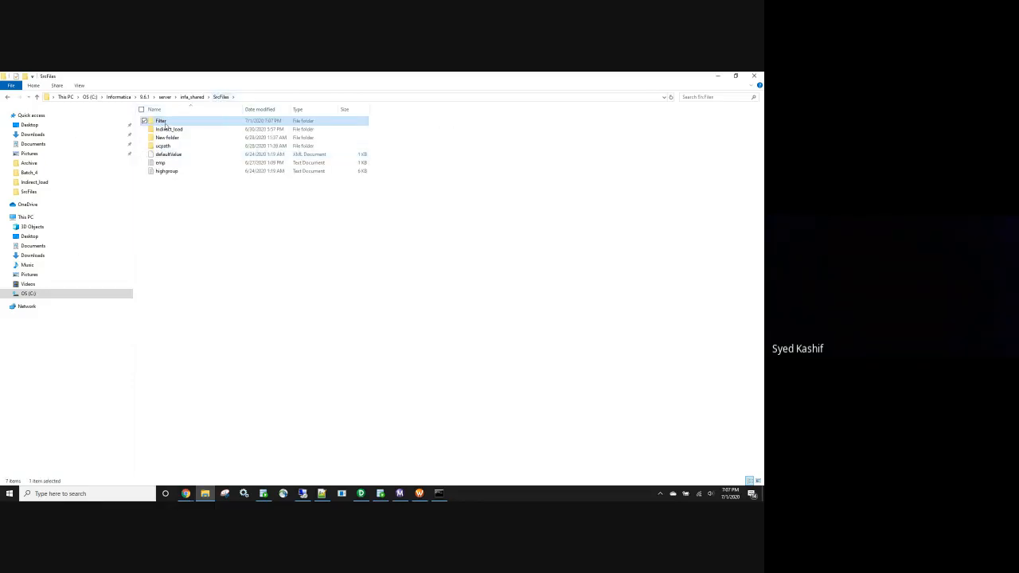
{"action": "double_click", "coordinate": [166, 123]}
{"action": "right_click", "coordinate": [183, 173]}
{"action": "mouse_move", "coordinate": [146, 271]}
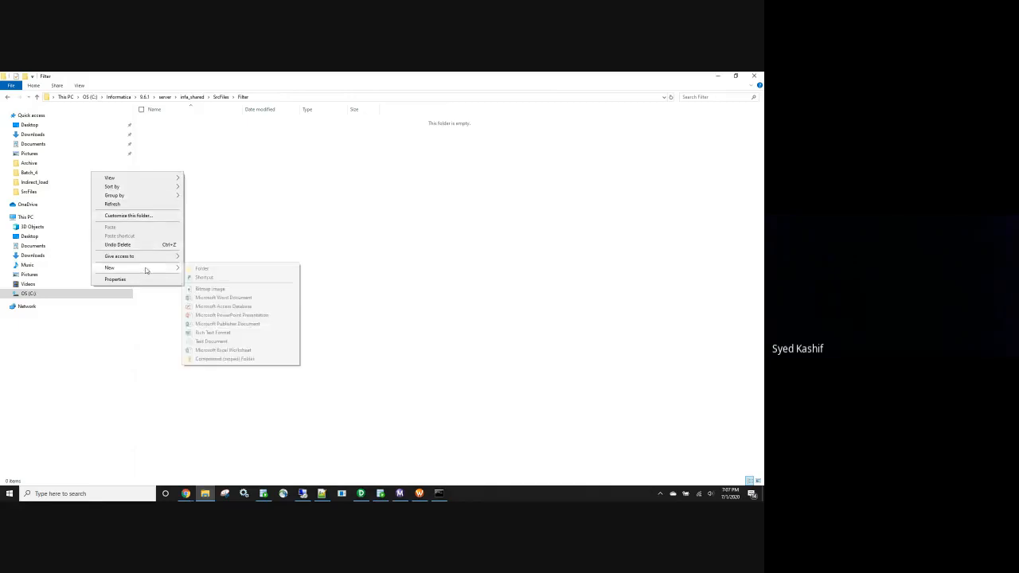
{"action": "left_click", "coordinate": [209, 341]}
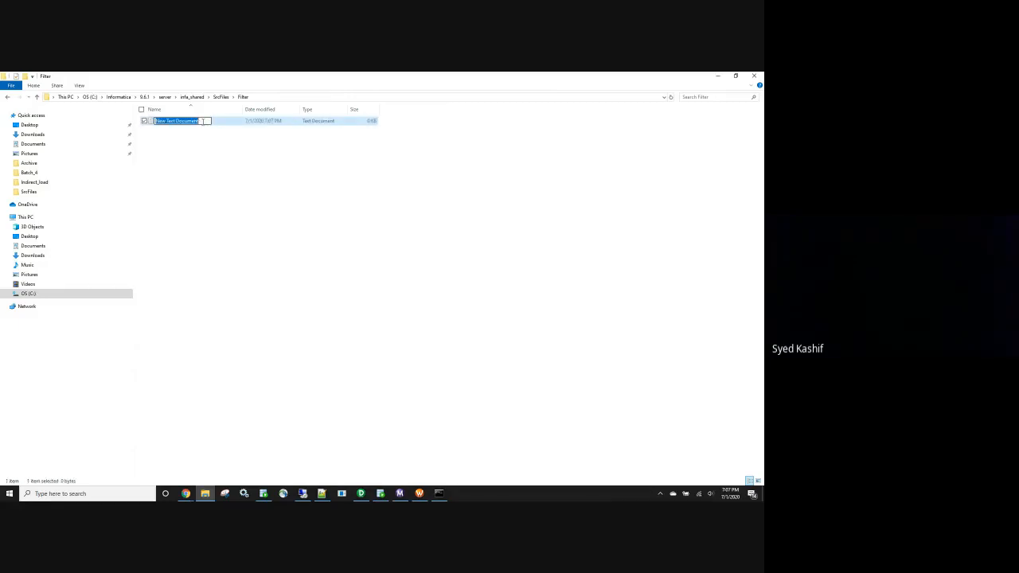
{"action": "type", "text": "emp_filter"}
{"action": "left_click", "coordinate": [263, 209]}
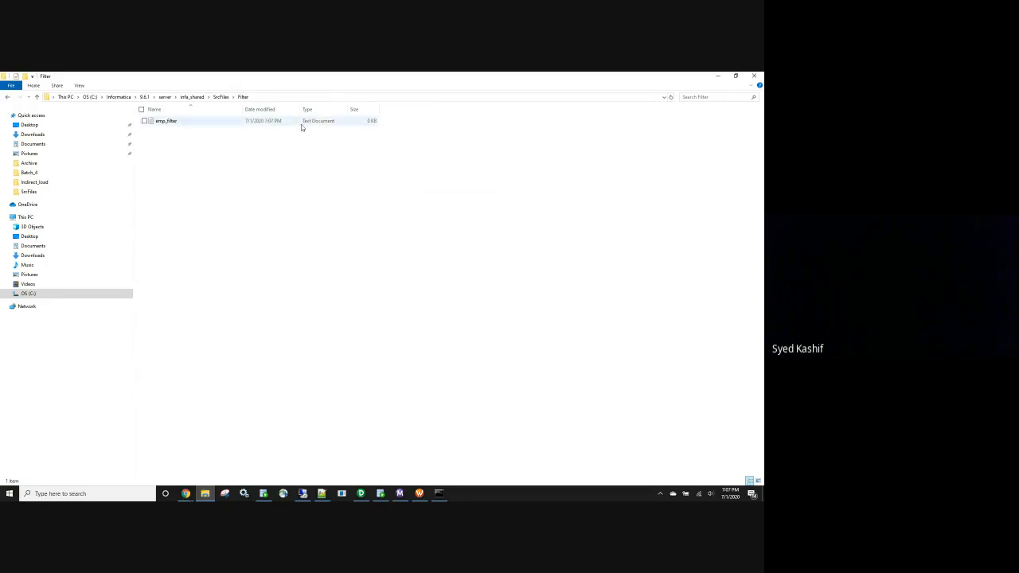
Type the empid,name,deptid header and five employee rows into emp_filter and save it
{"action": "double_click", "coordinate": [178, 121]}
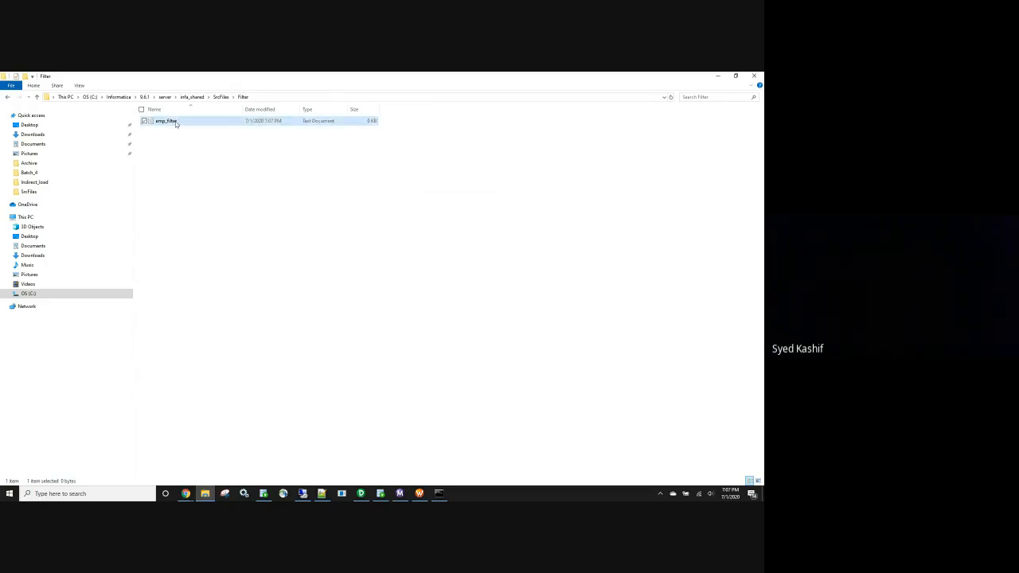
{"action": "type", "text": "emp"}
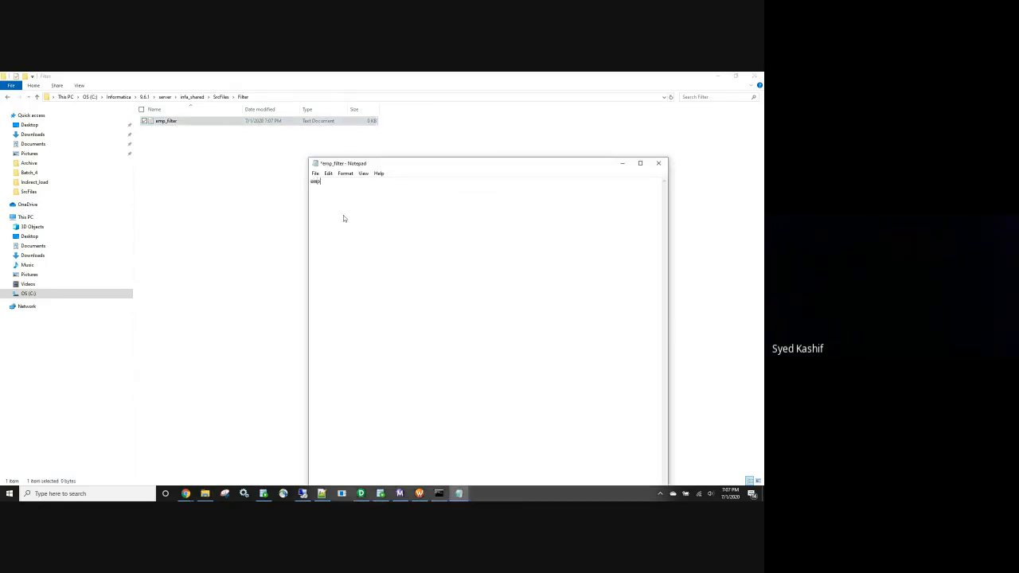
{"action": "type", "text": "id,name,deptid"}
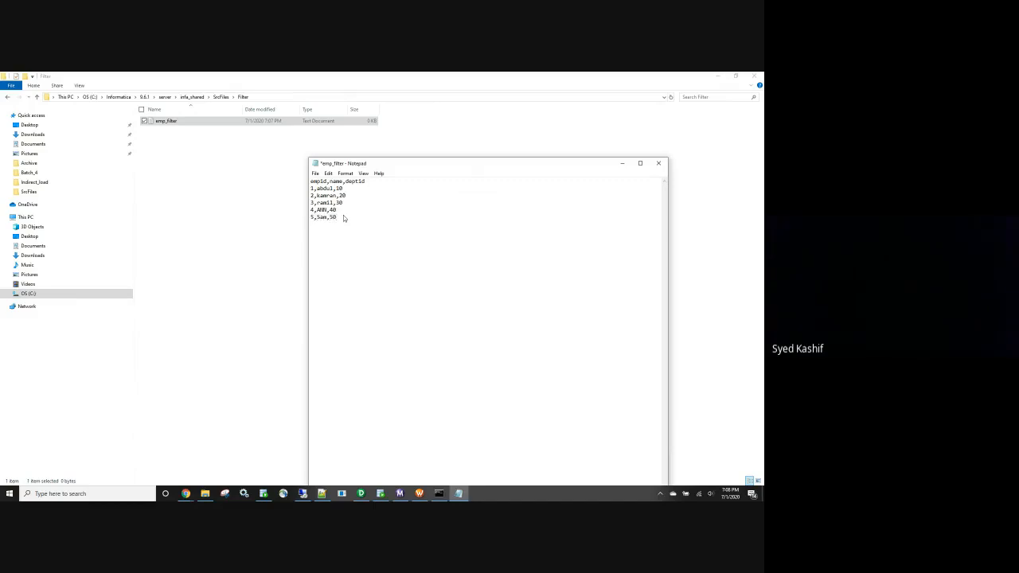
{"action": "left_click", "coordinate": [658, 163]}
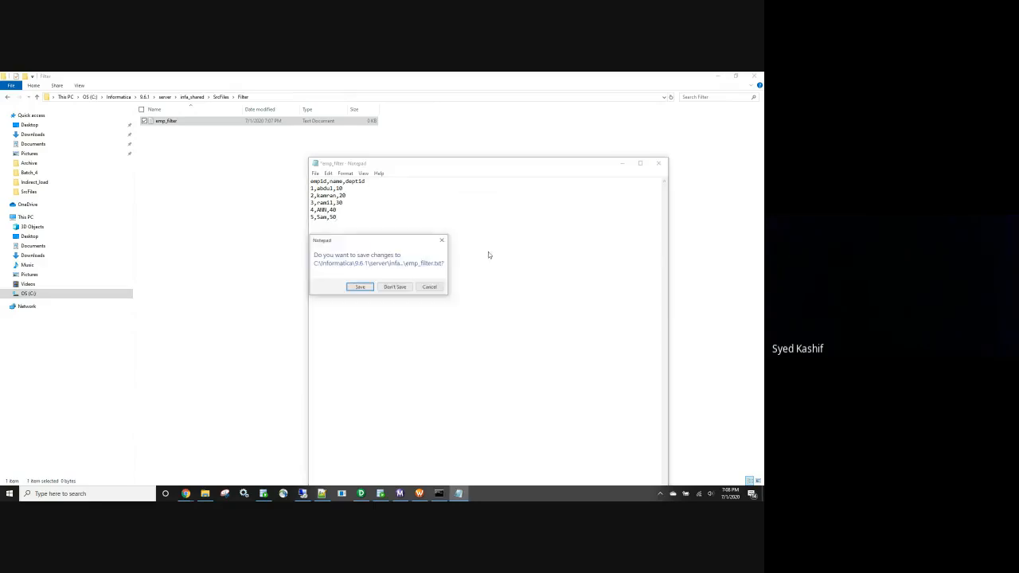
{"action": "left_click", "coordinate": [360, 287]}
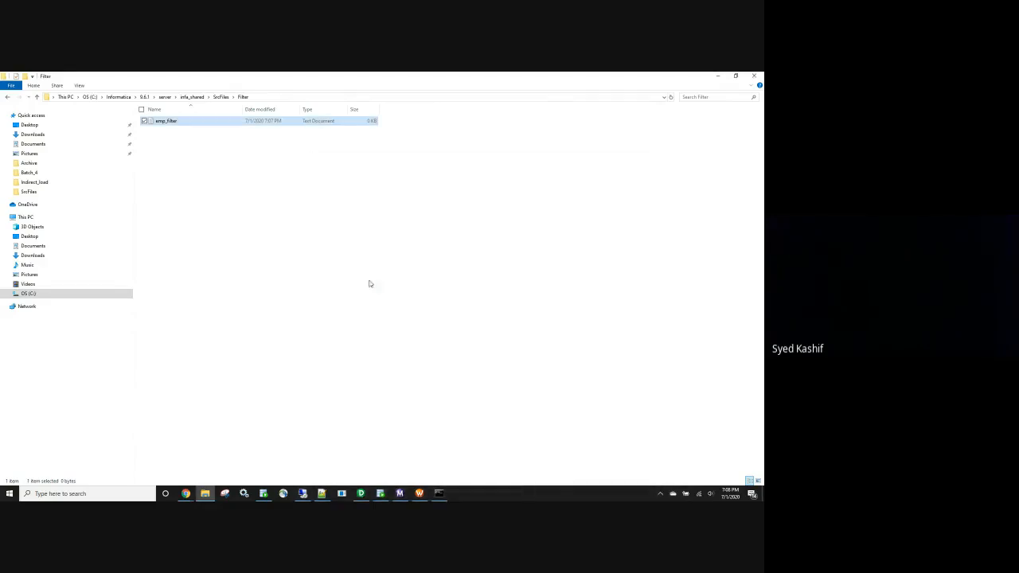
Reopen emp_filter in Notepad to verify its contents, then close it
{"action": "double_click", "coordinate": [165, 123]}
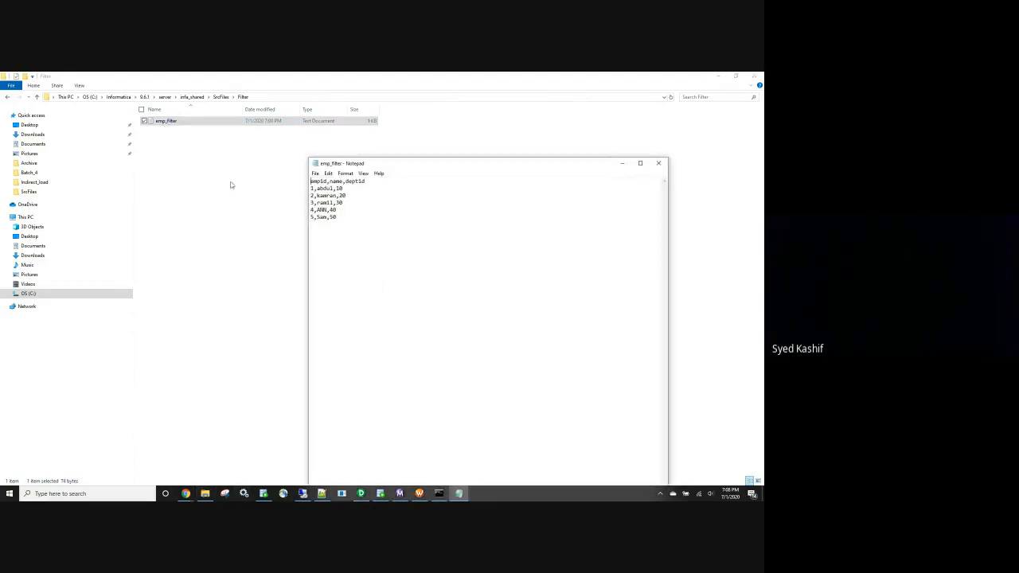
{"action": "double_click", "coordinate": [340, 188]}
{"action": "left_click", "coordinate": [658, 164]}
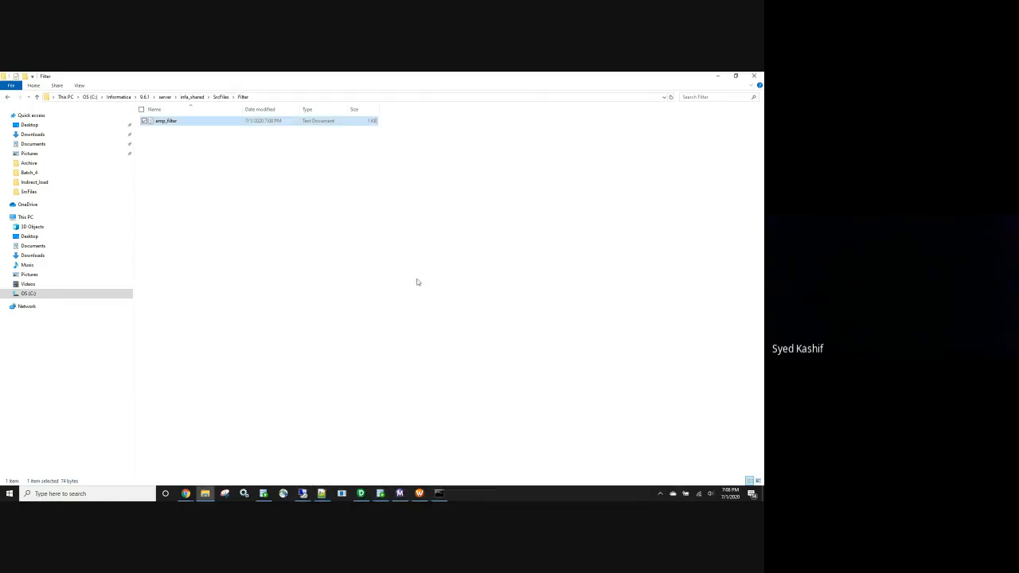
Clear the SQL Developer worksheet and start a create table emp_filter statement
{"action": "left_click", "coordinate": [381, 493]}
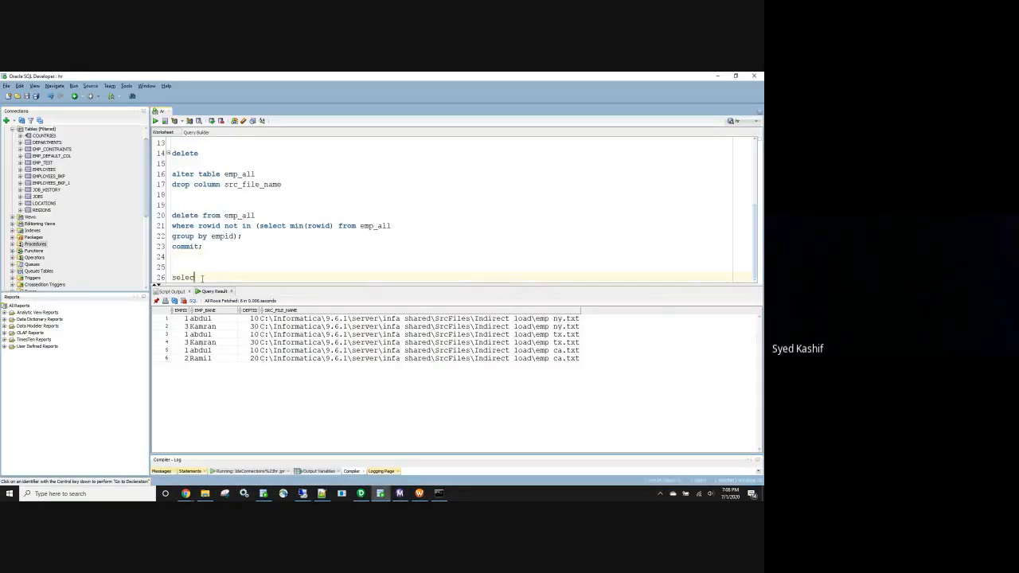
{"action": "key", "text": "ctrl+a"}
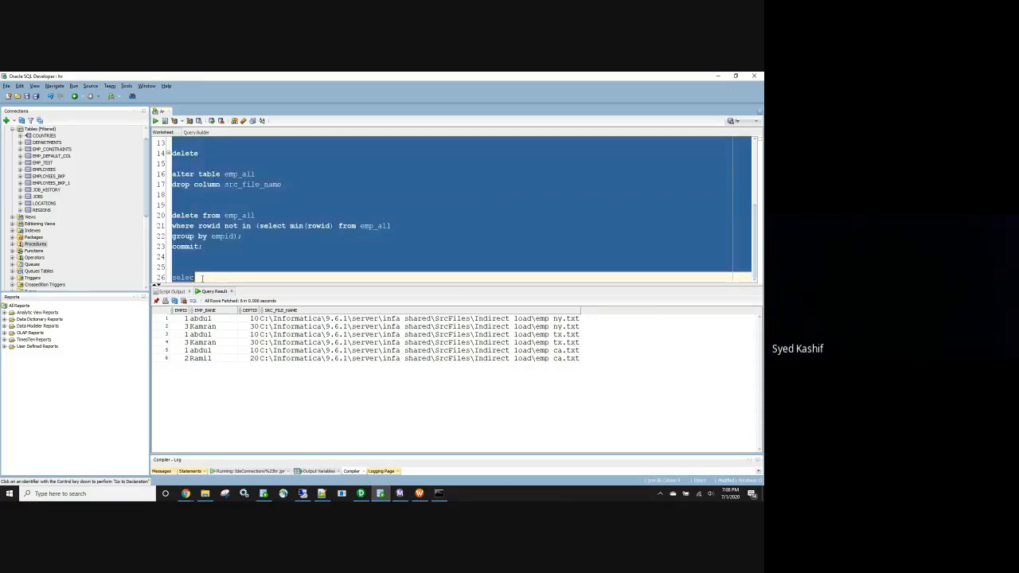
{"action": "key", "text": "BackSpace"}
{"action": "type", "text": "create table "}
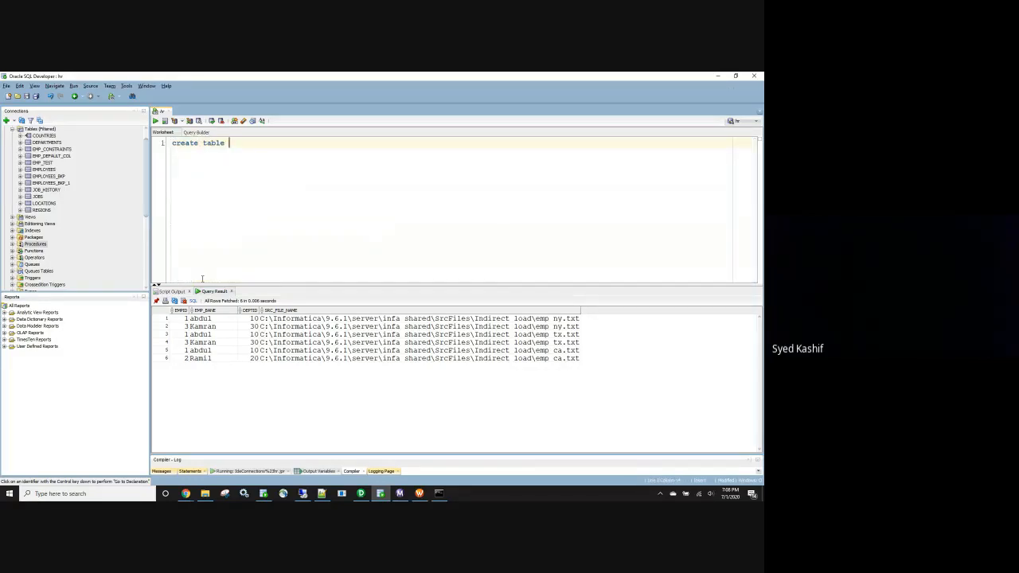
{"action": "type", "text": "emp_filter"}
{"action": "key", "text": "Return"}
{"action": "type", "text": "(emp_"}
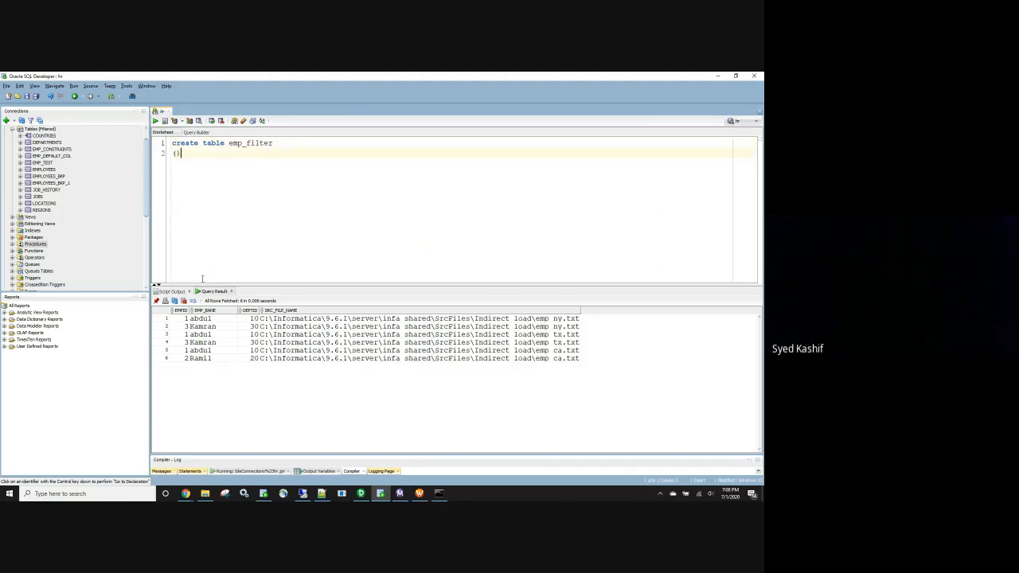
{"action": "type", "text": "number"}
{"action": "key", "text": "Escape"}
{"action": "key", "text": "Left"}
{"action": "key", "text": "Left"}
{"action": "type", "text": "_id"}
{"action": "key", "text": "Right"}
{"action": "key", "text": "Right"}
{"action": "type", "text": ","}
{"action": "key", "text": "Return"}
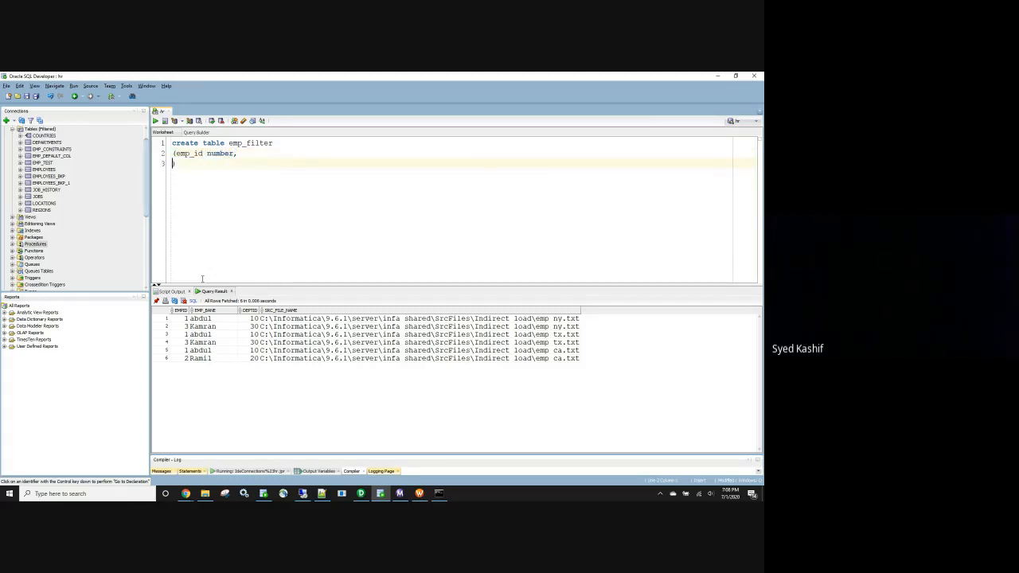
Check the emp_filter file's header line empid,name,deptid, then return to SQL Developer
{"action": "left_click", "coordinate": [204, 493]}
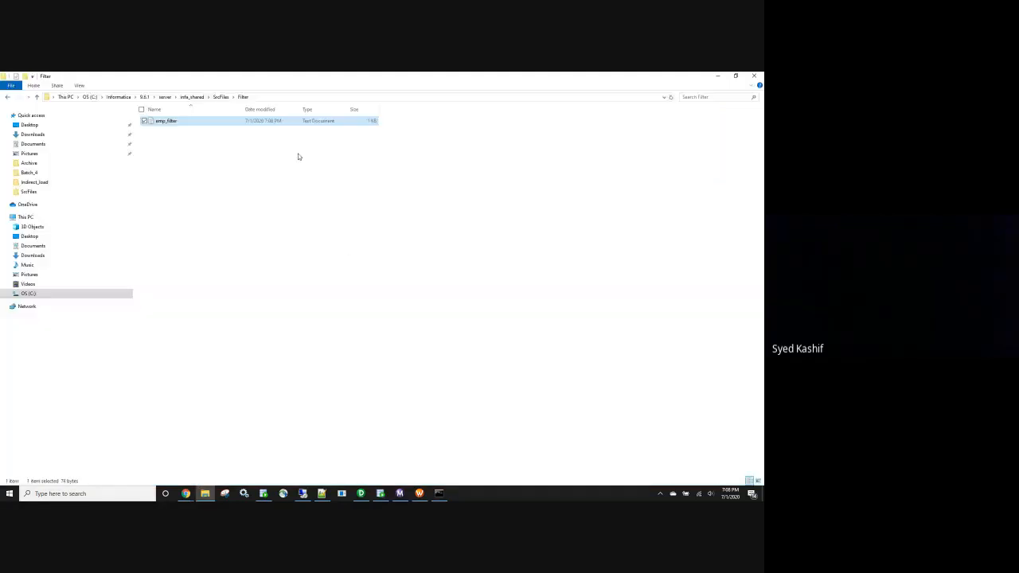
{"action": "double_click", "coordinate": [186, 121]}
{"action": "left_click_drag", "start_coordinate": [366, 181], "coordinate": [301, 182]}
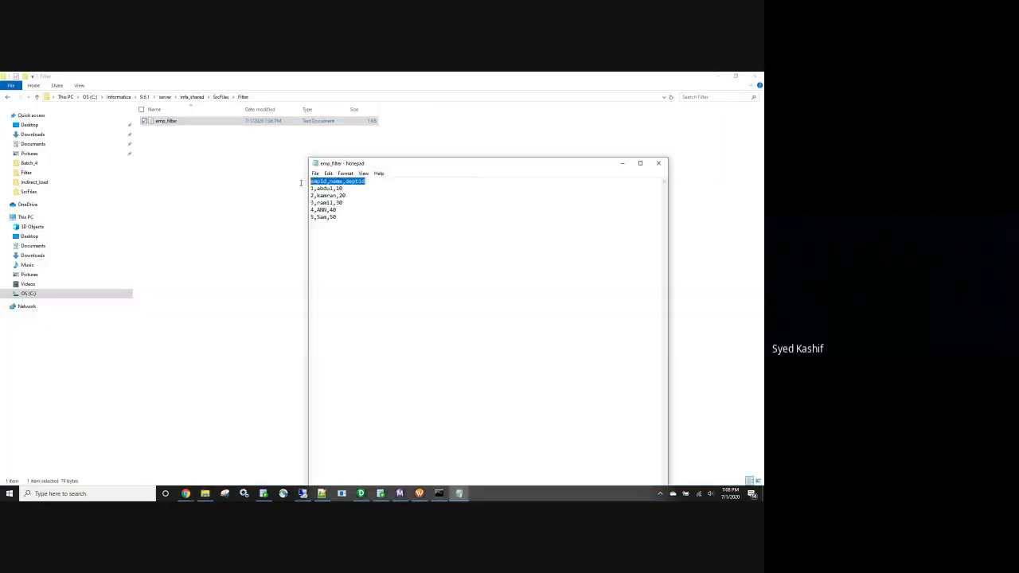
{"action": "left_click", "coordinate": [663, 165]}
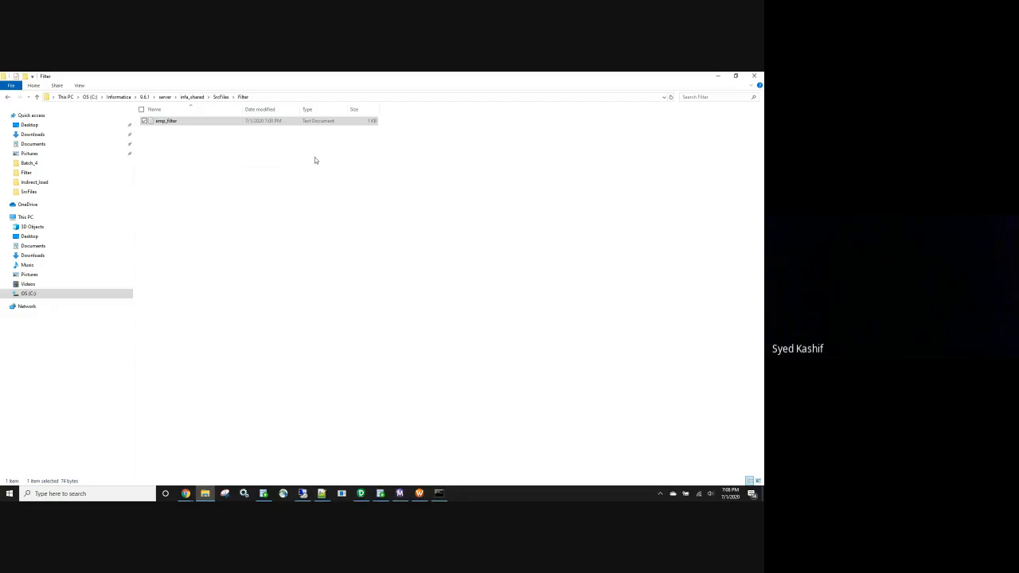
{"action": "key", "text": "alt+Tab"}
{"action": "key", "text": "alt+Tab"}
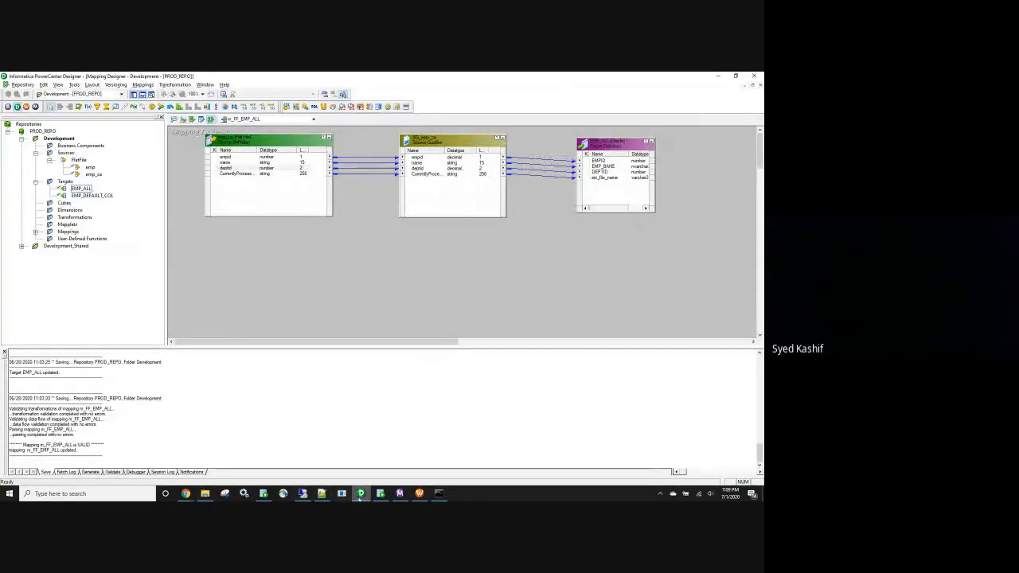
{"action": "left_click", "coordinate": [380, 493]}
Define the columns as empid number, name varchar2(15) and deptid number
{"action": "left_click_drag", "start_coordinate": [241, 154], "coordinate": [174, 153]}
{"action": "type", "text": "(empid,name,deptid"}
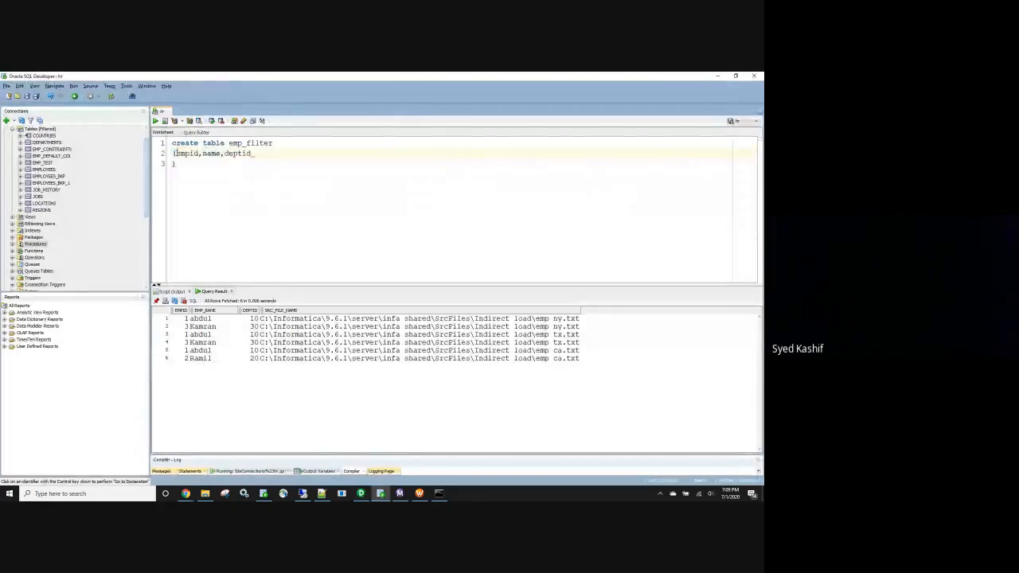
{"action": "left_click", "coordinate": [199, 154]}
{"action": "type", "text": "number"}
{"action": "key", "text": "BackSpace"}
{"action": "key", "text": "BackSpace"}
{"action": "key", "text": "BackSpace"}
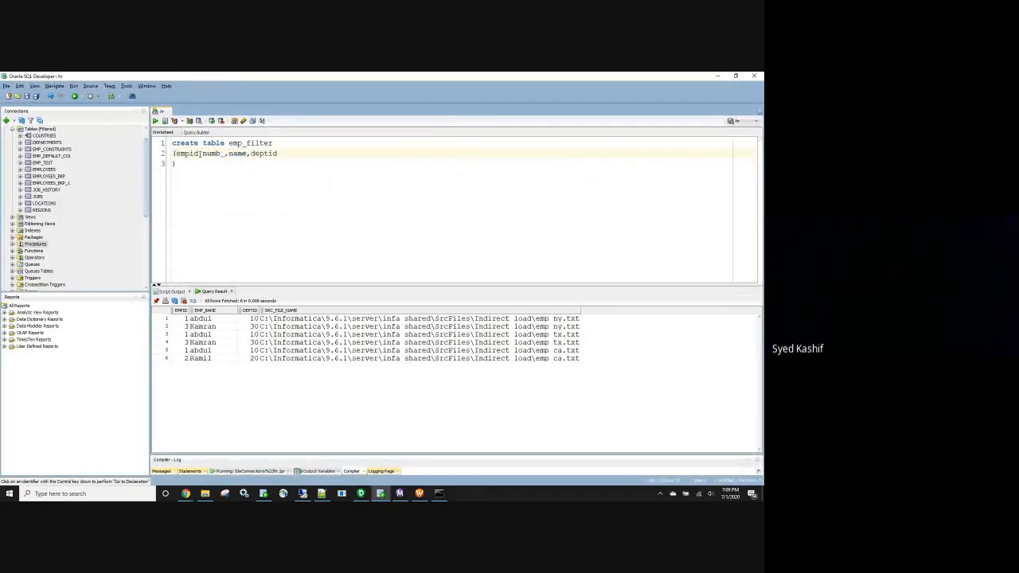
{"action": "type", "text": "er"}
{"action": "left_click", "coordinate": [252, 154]}
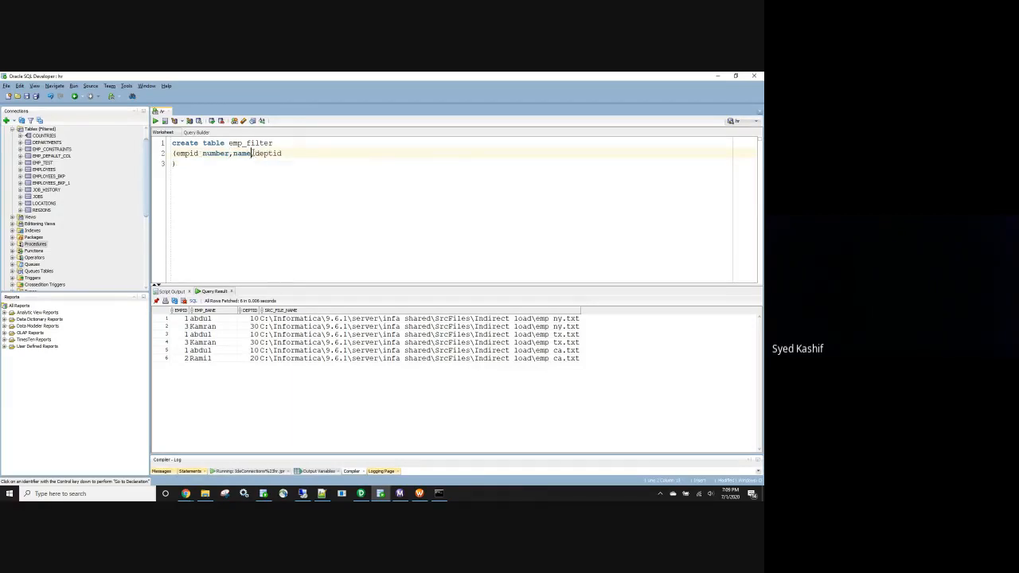
{"action": "type", "text": "varchar2(15"}
{"action": "key", "text": "Right"}
{"action": "key", "text": "Right"}
{"action": "key", "text": "Right"}
{"action": "key", "text": "Right"}
{"action": "key", "text": "Right"}
{"action": "key", "text": "Right"}
{"action": "key", "text": "Right"}
{"action": "key", "text": "Right"}
{"action": "type", "text": "number"}
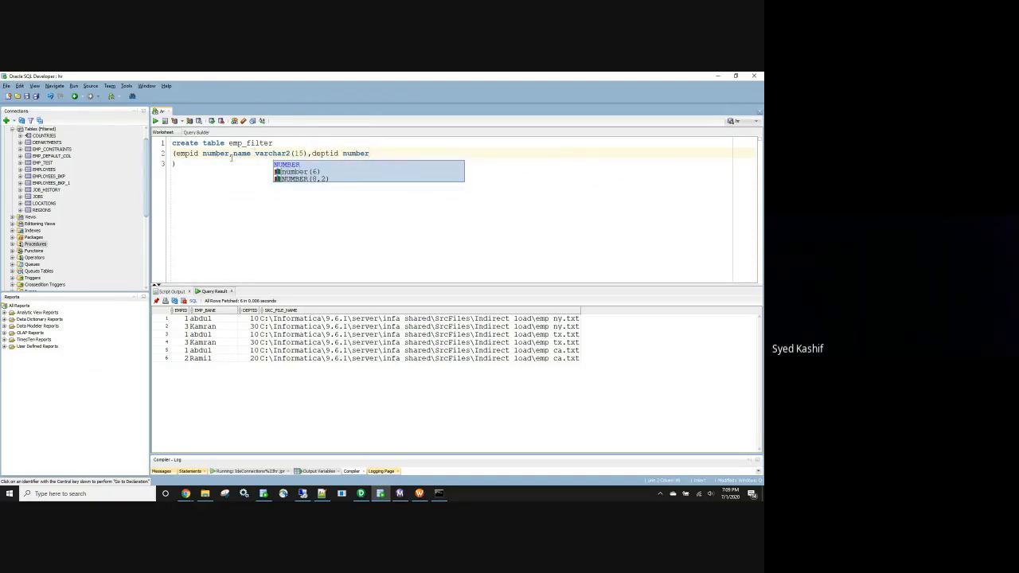
Put each column on its own line and qualify the table as hr.emp_filter
{"action": "left_click", "coordinate": [230, 154]}
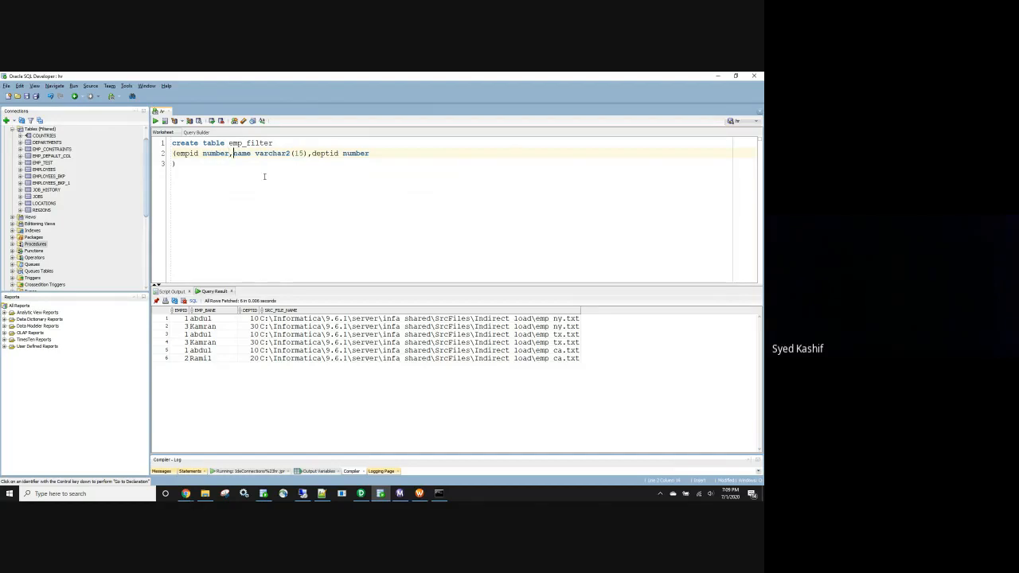
{"action": "key", "text": "Return"}
{"action": "left_click", "coordinate": [251, 163]}
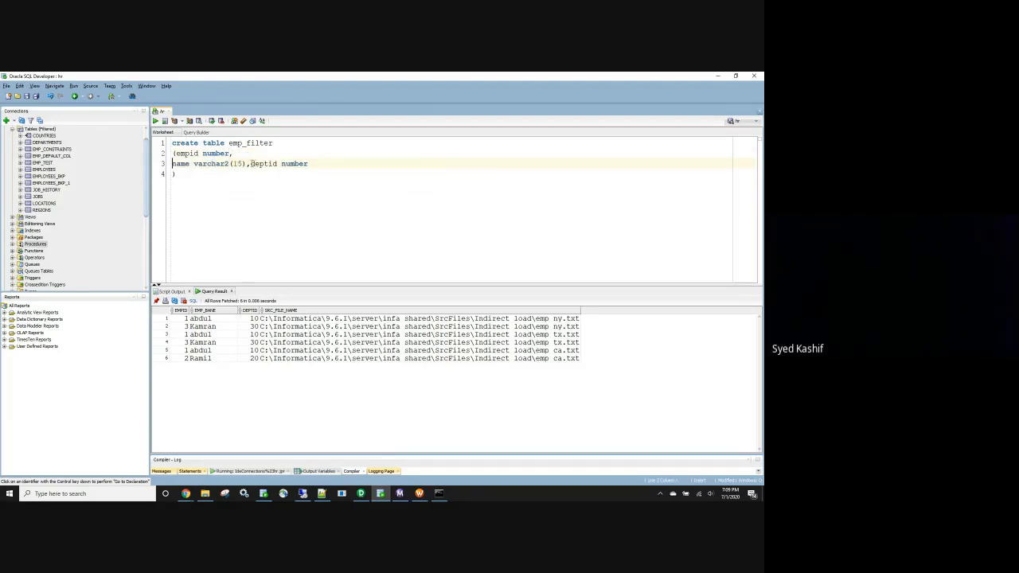
{"action": "key", "text": "Return"}
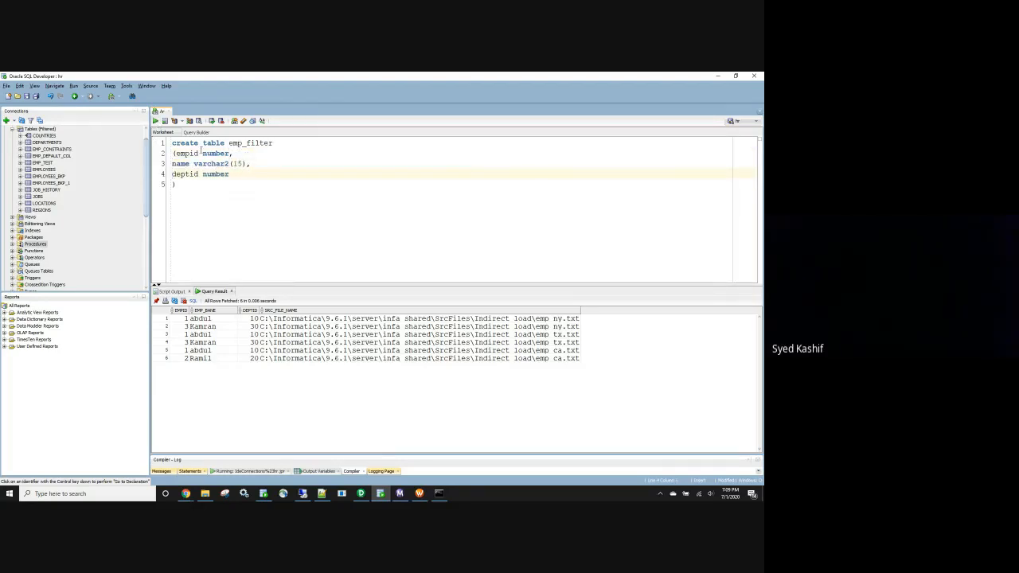
{"action": "left_click", "coordinate": [229, 144]}
{"action": "type", "text": "hr."}
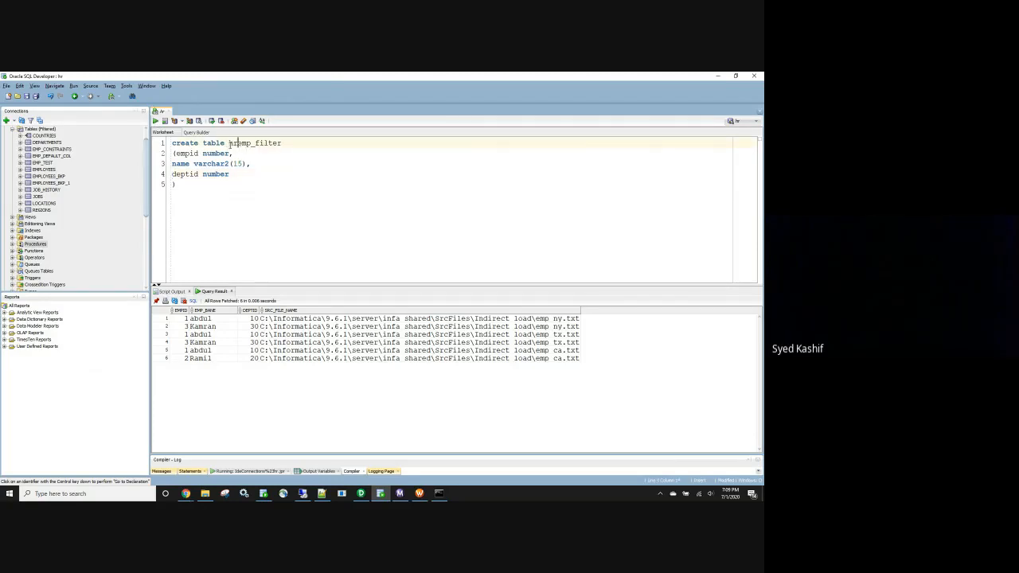
Run the script to create HR.EMP_FILTER, then switch back to PowerCenter Designer
{"action": "key", "text": "F5"}
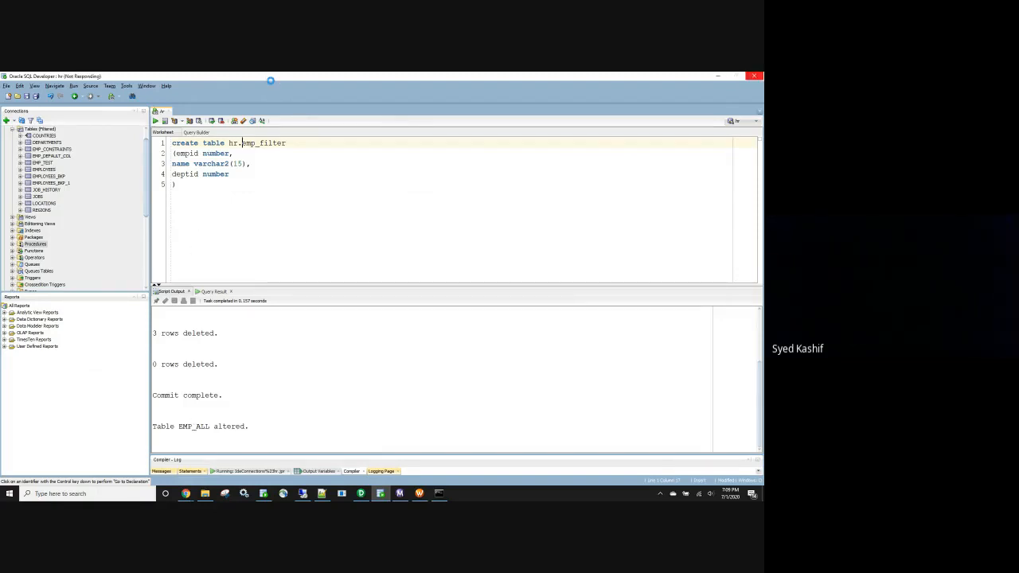
{"action": "left_click", "coordinate": [202, 212]}
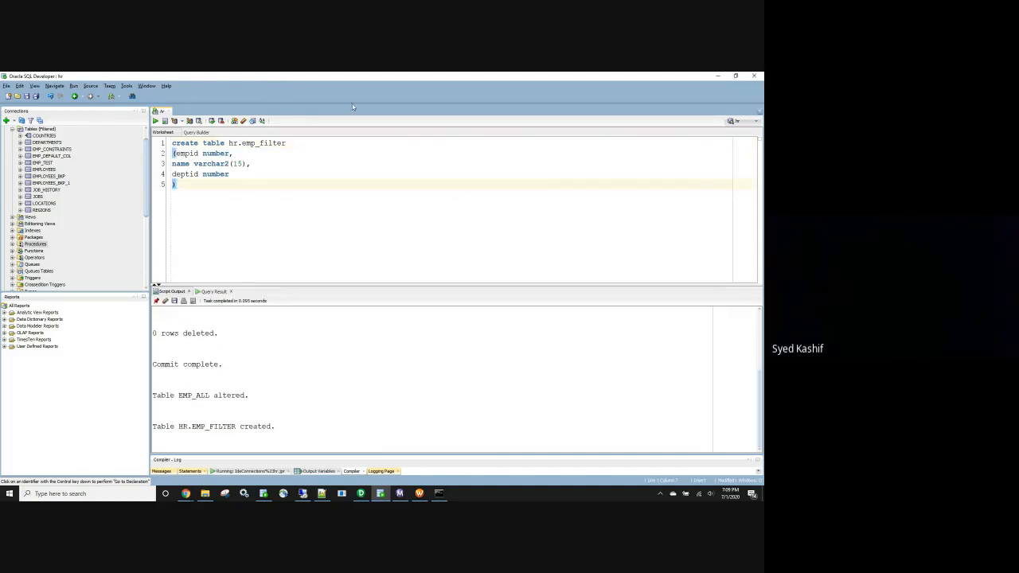
{"action": "double_click", "coordinate": [259, 143]}
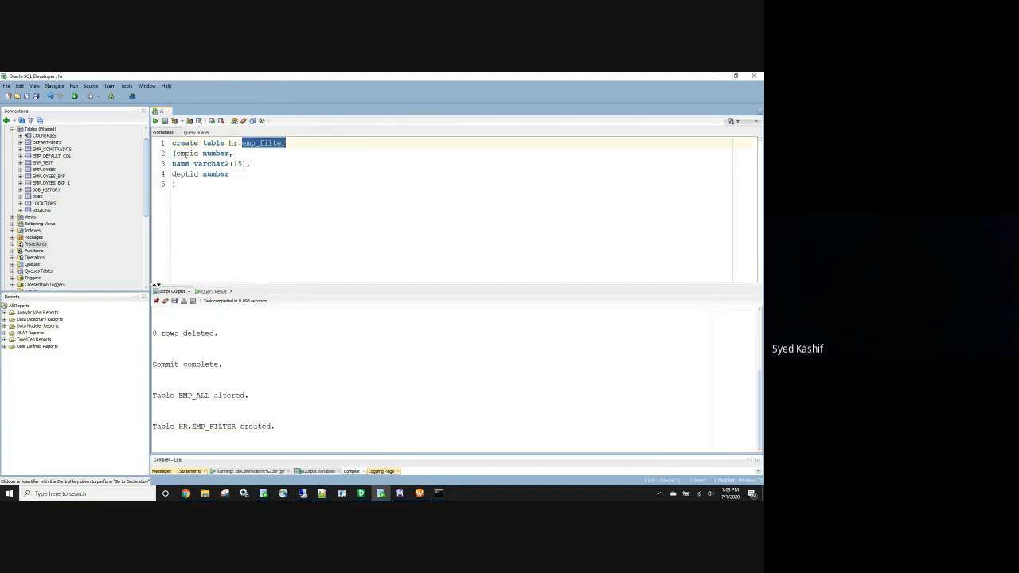
{"action": "left_click", "coordinate": [361, 494]}
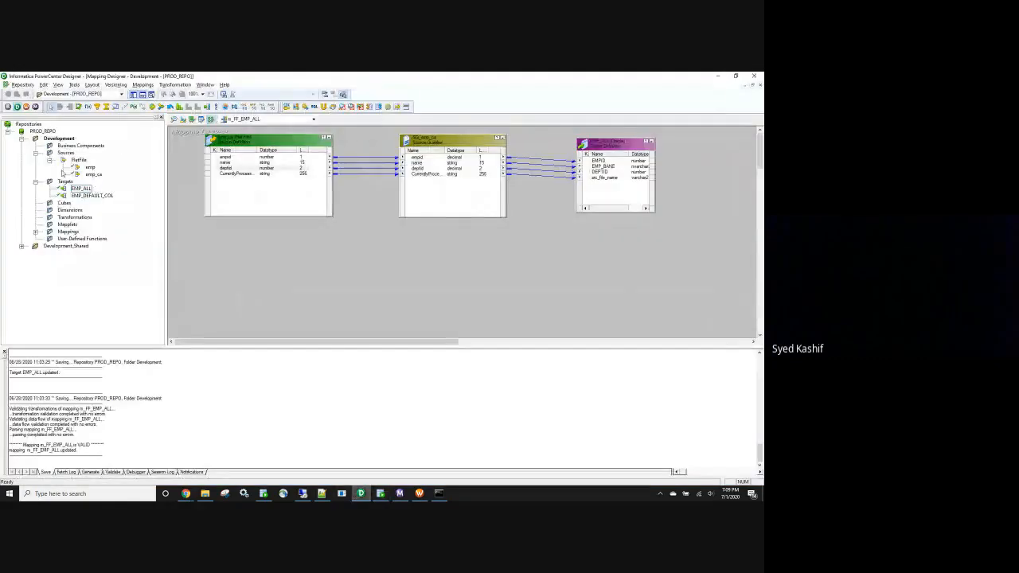
Switch to the Source Analyzer and make Development_Shared the working folder
{"action": "left_click", "coordinate": [175, 119]}
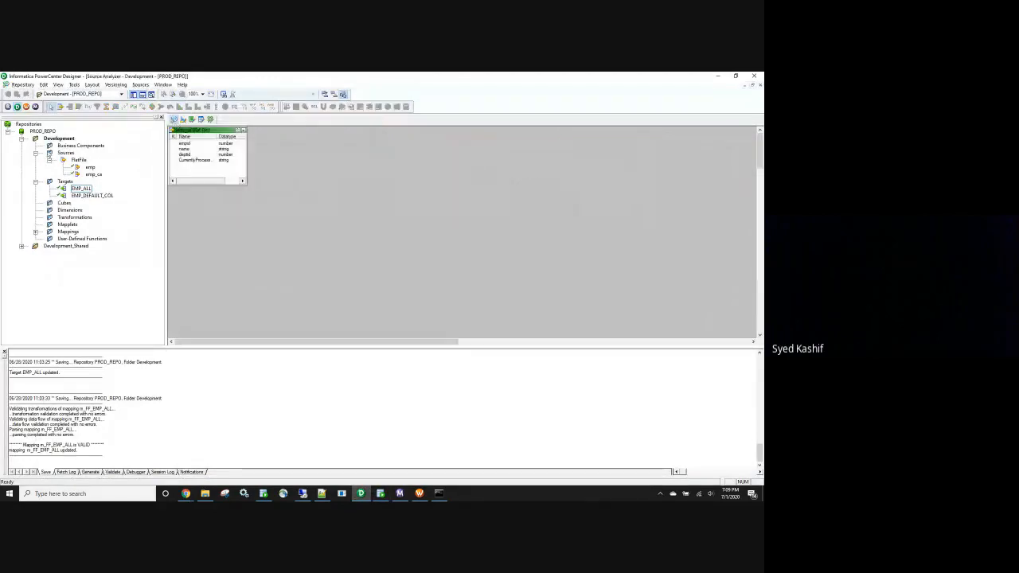
{"action": "left_click", "coordinate": [23, 139]}
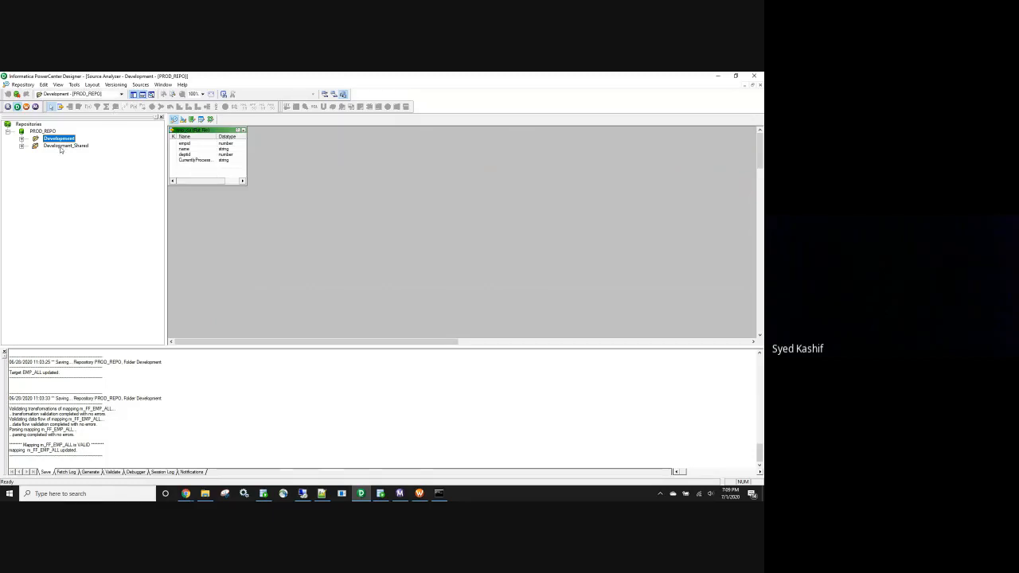
{"action": "left_click", "coordinate": [111, 94]}
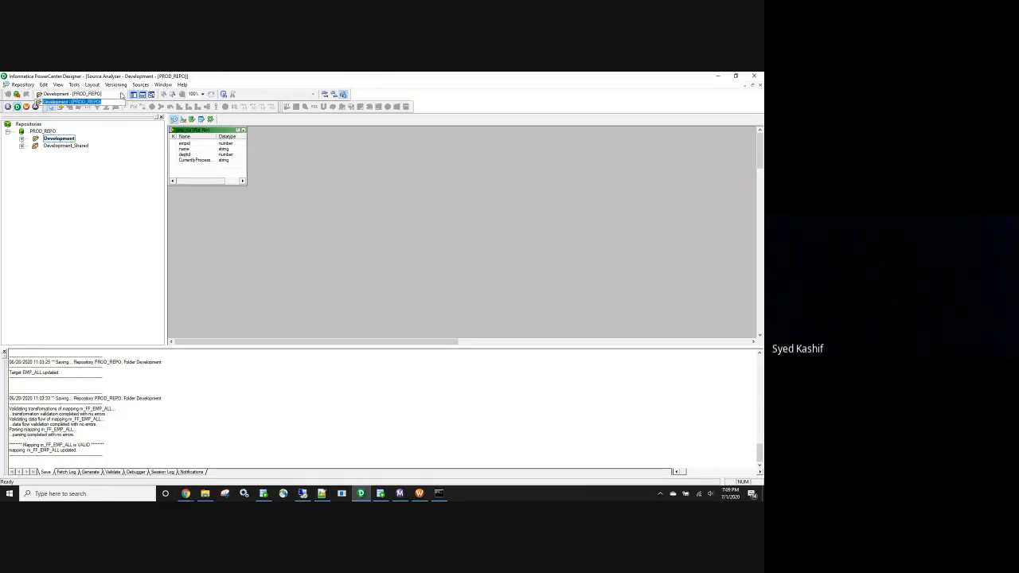
{"action": "double_click", "coordinate": [58, 147]}
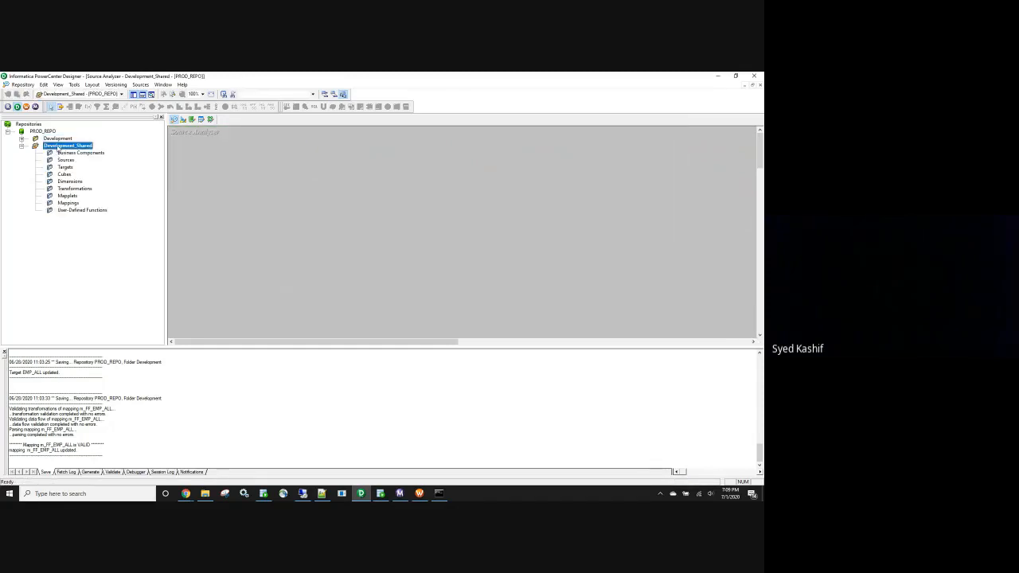
{"action": "left_click", "coordinate": [121, 94]}
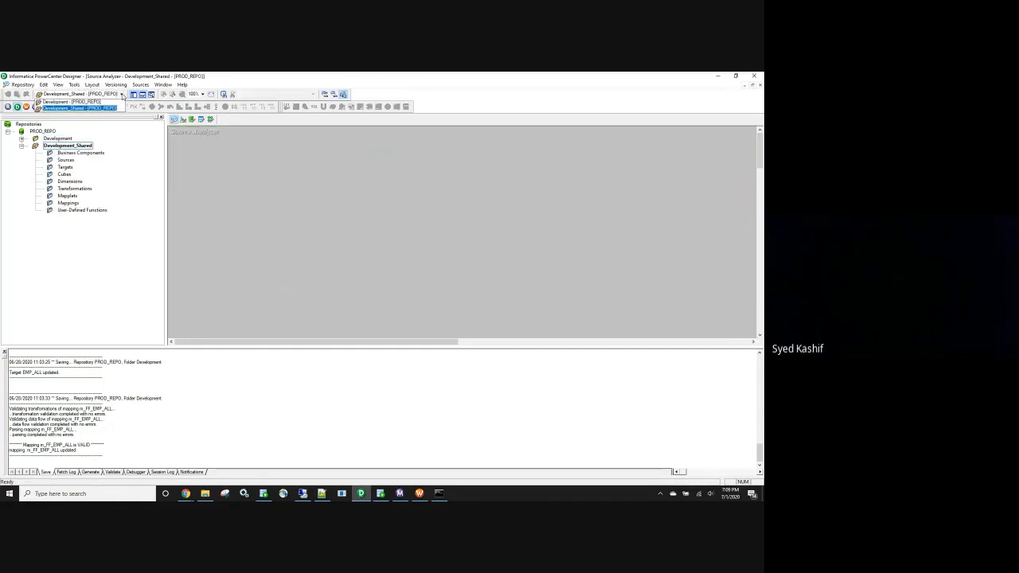
{"action": "left_click", "coordinate": [97, 109]}
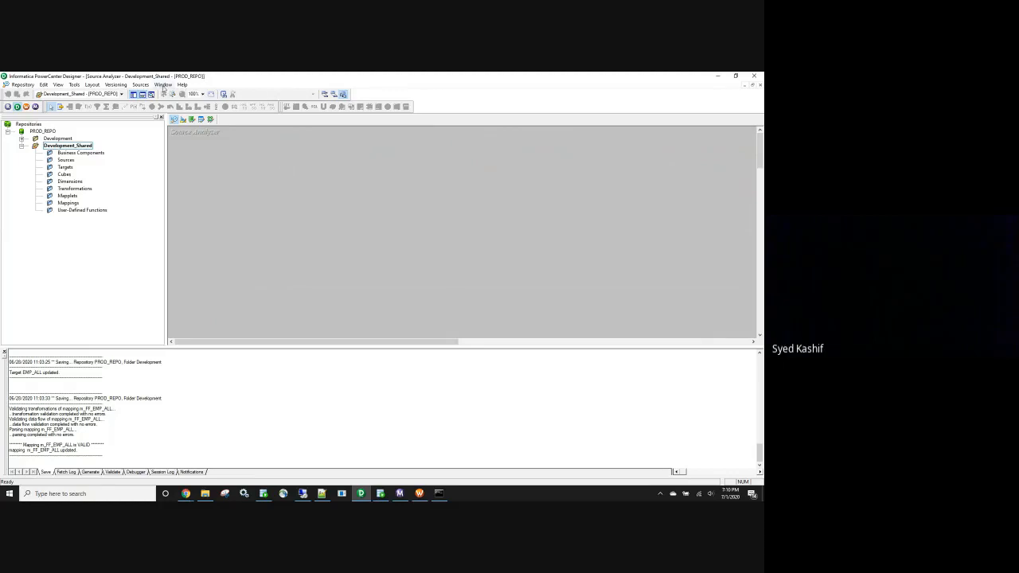
{"action": "left_click", "coordinate": [141, 85]}
Browse to SrcFiles\Filter with All Files shown and choose emp_filter for import
{"action": "left_click", "coordinate": [172, 101]}
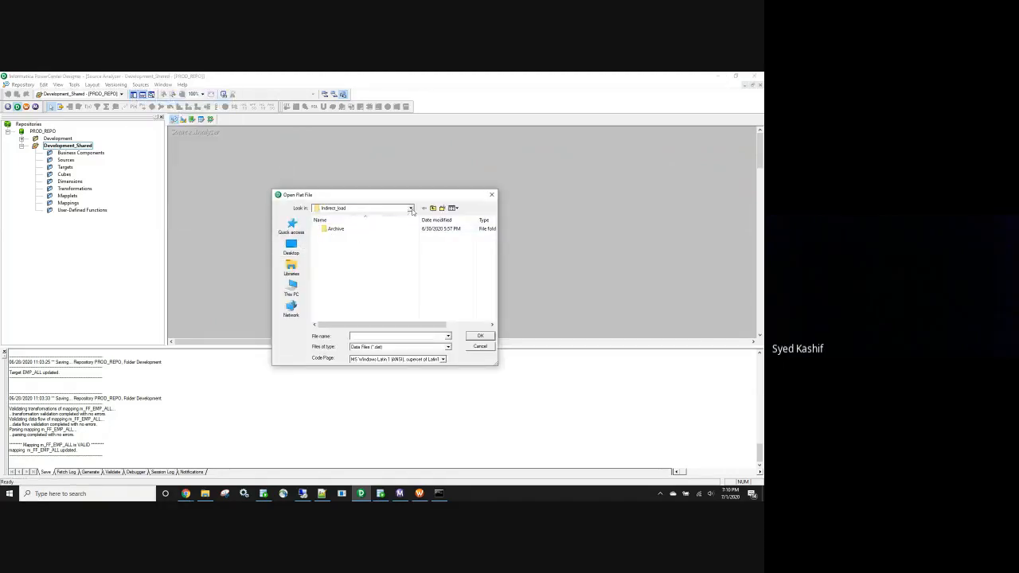
{"action": "left_click", "coordinate": [433, 209]}
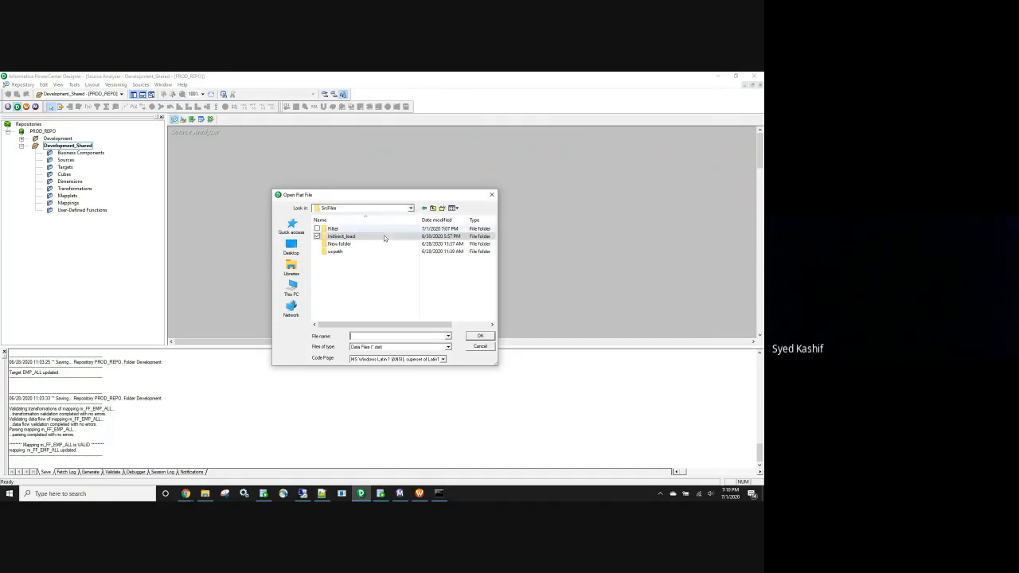
{"action": "double_click", "coordinate": [344, 230]}
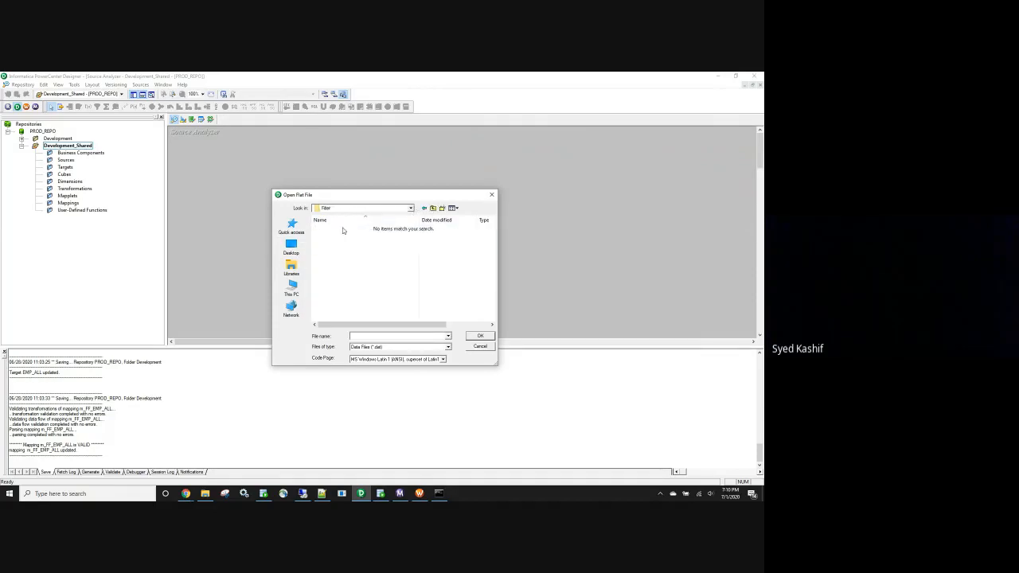
{"action": "left_click", "coordinate": [448, 336]}
{"action": "left_click", "coordinate": [448, 336]}
{"action": "left_click", "coordinate": [448, 347]}
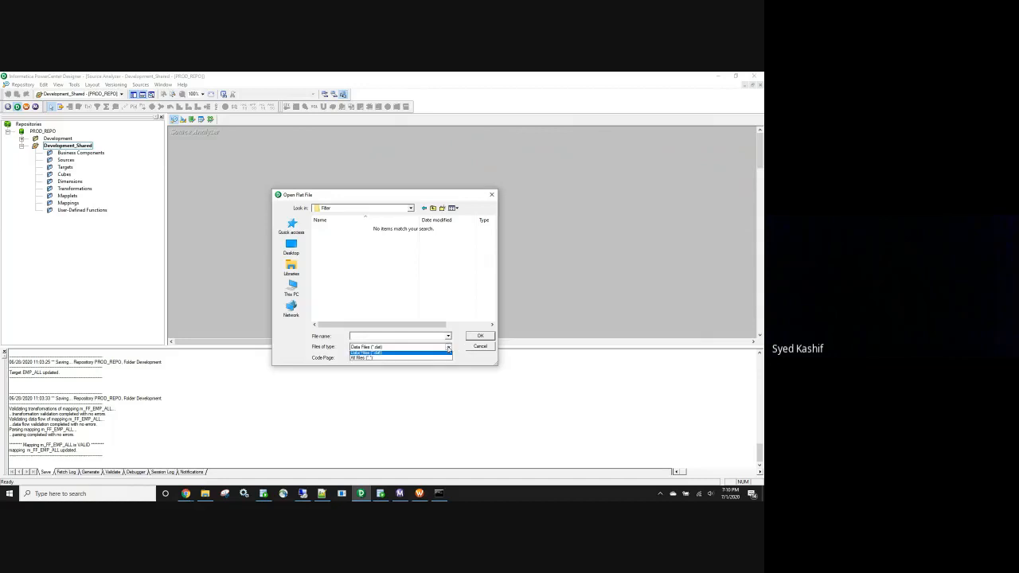
{"action": "left_click", "coordinate": [437, 359]}
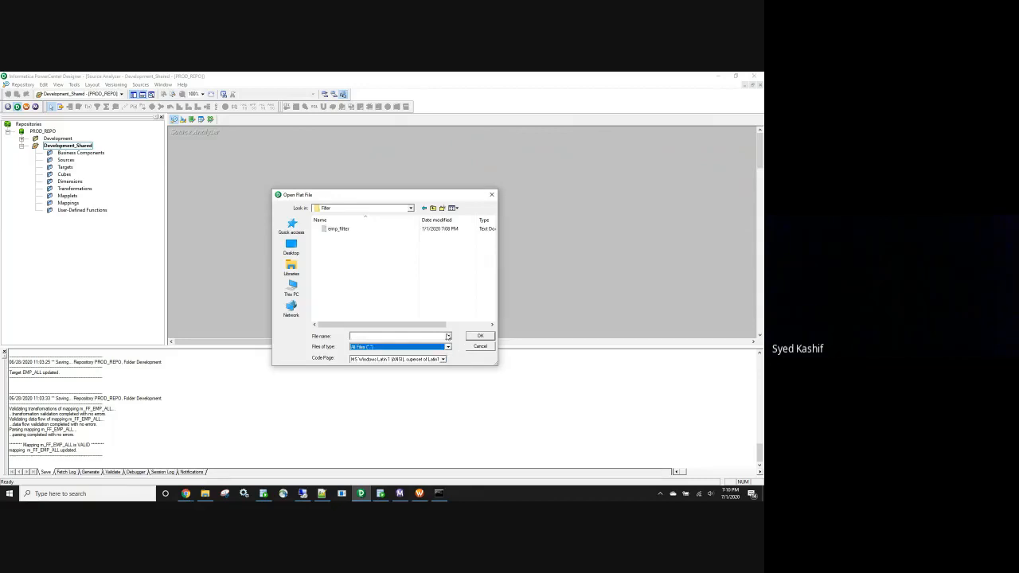
{"action": "double_click", "coordinate": [340, 229]}
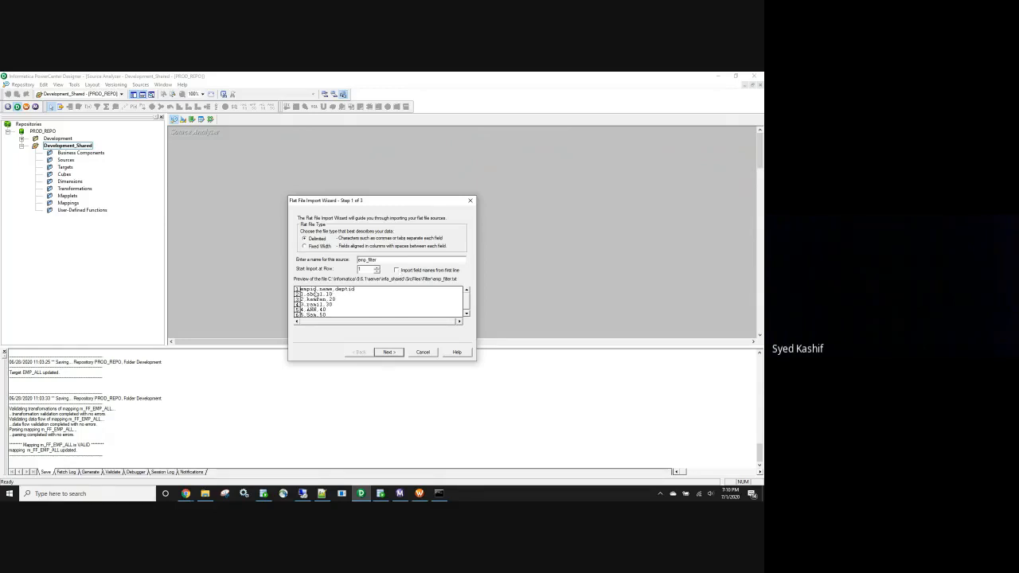
Take field names from the first line, accept comma delimiters, finish, and save the repository
{"action": "left_click", "coordinate": [396, 271]}
{"action": "left_click", "coordinate": [391, 353]}
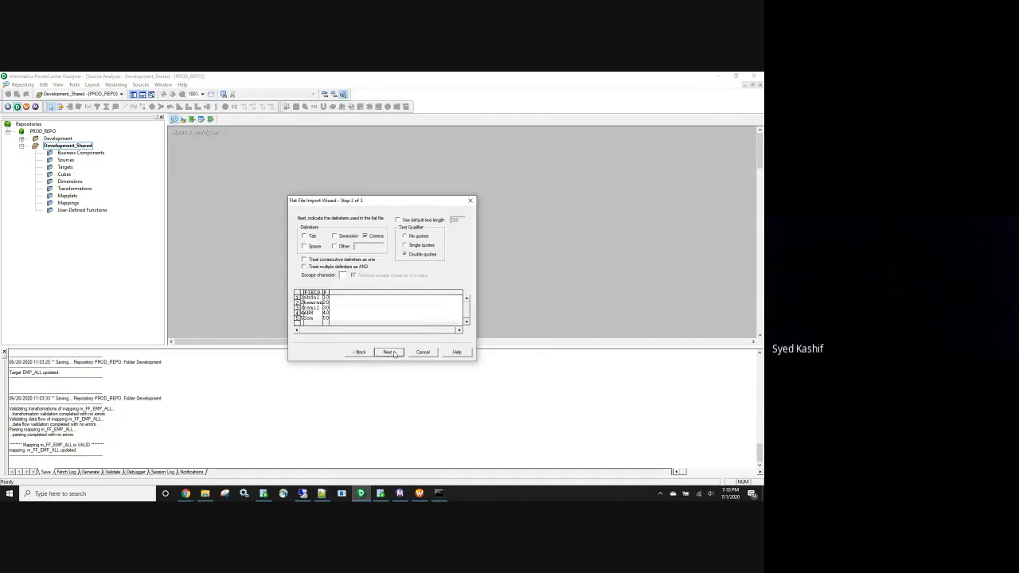
{"action": "left_click", "coordinate": [388, 352]}
{"action": "left_click", "coordinate": [389, 351]}
{"action": "key", "text": "ctrl+s"}
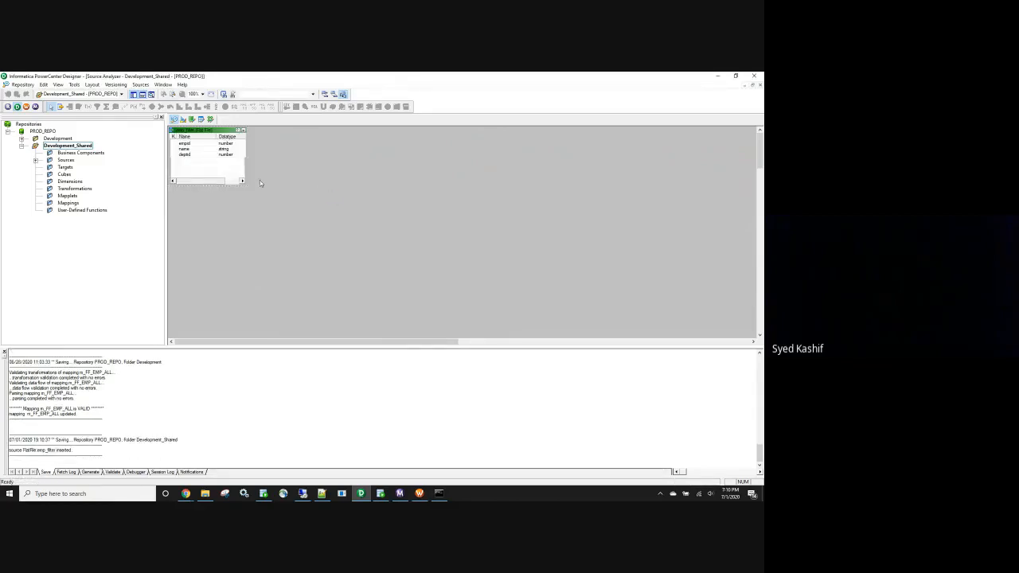
In the Target Designer, connect the database import to the XE data source as HR
{"action": "left_click", "coordinate": [183, 118]}
{"action": "left_click", "coordinate": [162, 85]}
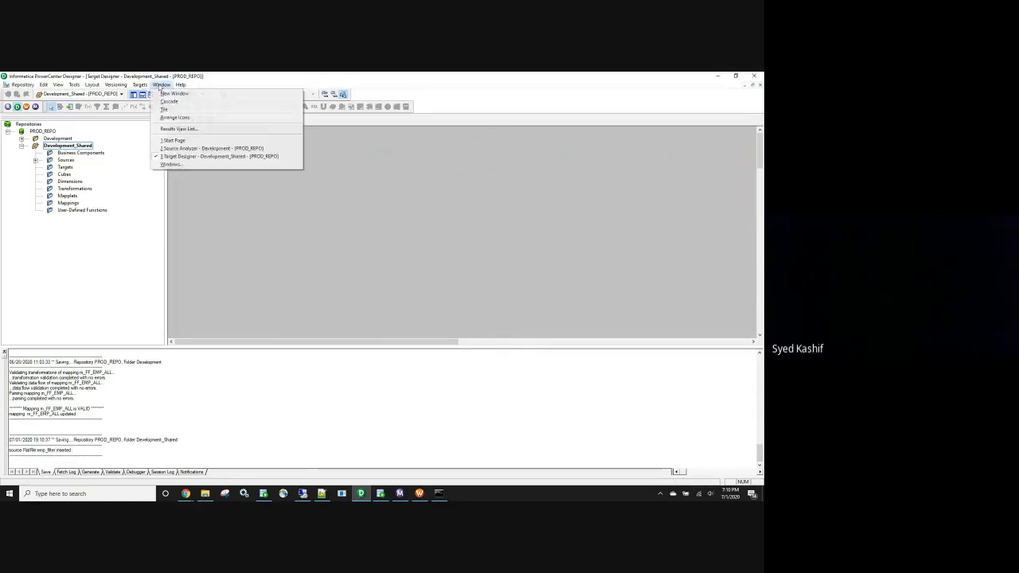
{"action": "mouse_move", "coordinate": [140, 84]}
{"action": "left_click", "coordinate": [155, 101]}
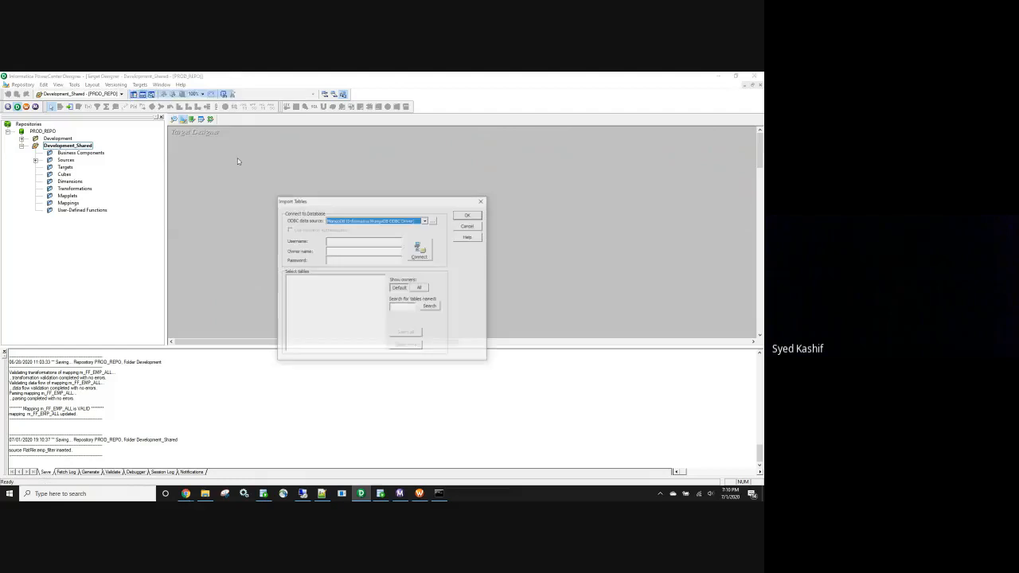
{"action": "left_click", "coordinate": [425, 220]}
{"action": "left_click", "coordinate": [396, 239]}
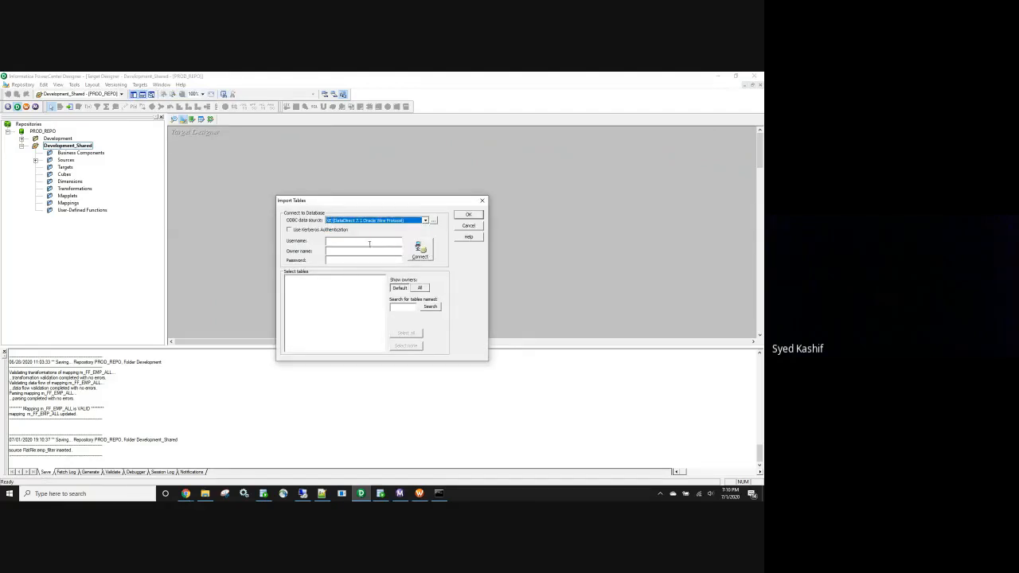
{"action": "left_click", "coordinate": [370, 242]}
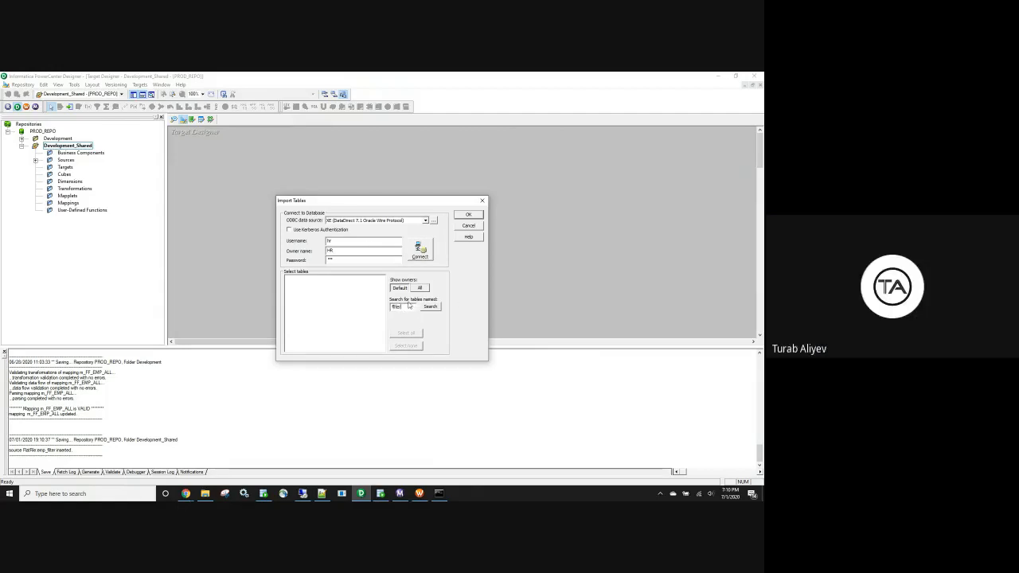
{"action": "left_click", "coordinate": [419, 249]}
Import the HR EMP_FILTER table as a target and reposition it in the workspace
{"action": "left_click", "coordinate": [288, 278]}
{"action": "left_click", "coordinate": [296, 284]}
{"action": "left_click", "coordinate": [326, 290]}
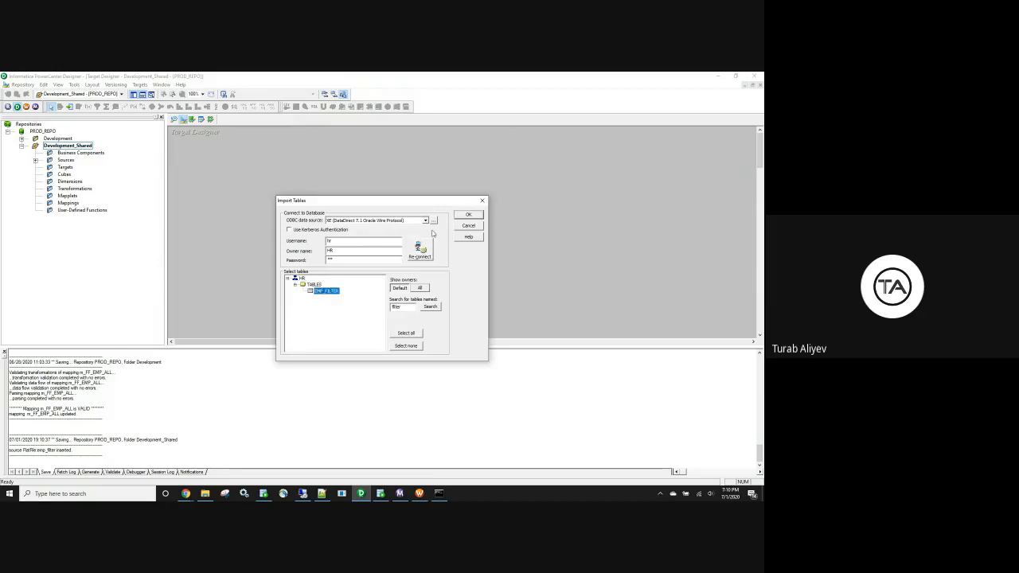
{"action": "left_click", "coordinate": [468, 214]}
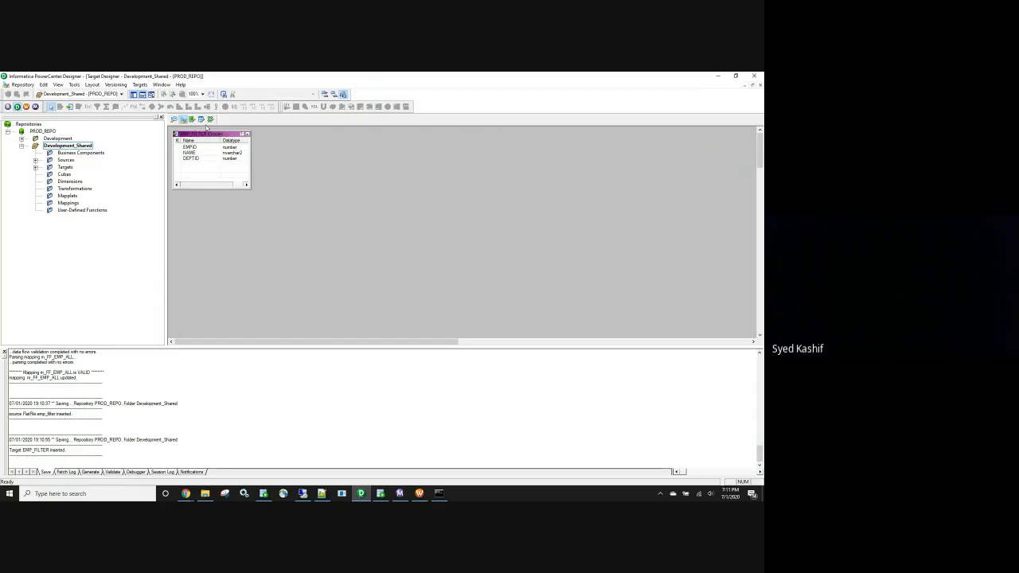
{"action": "left_click_drag", "start_coordinate": [204, 137], "coordinate": [216, 165]}
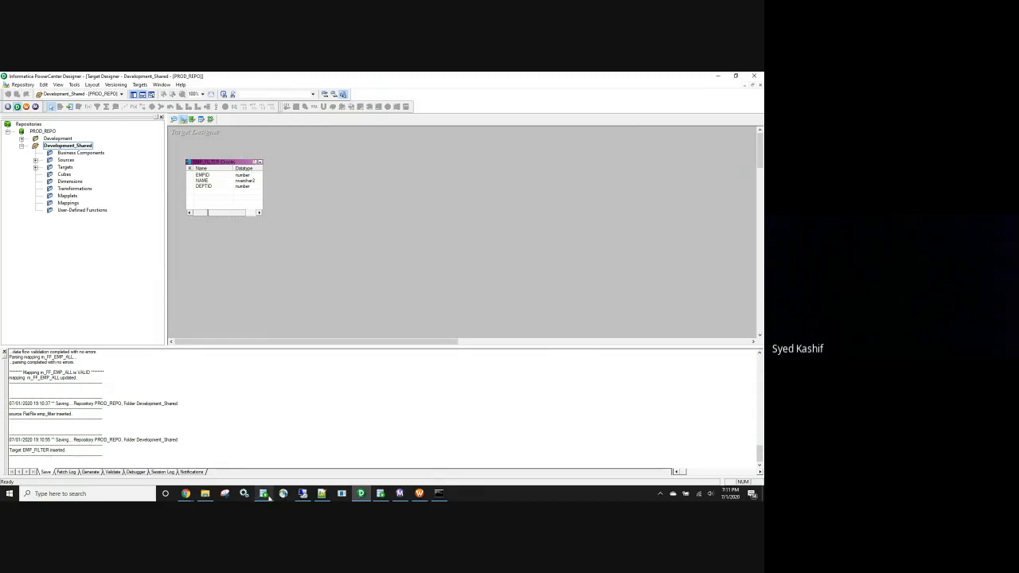
{"action": "left_click", "coordinate": [380, 494]}
Change 'create table' to 'drop table' on line 1 and run it to drop HR.EMP_FILTER
{"action": "left_click_drag", "start_coordinate": [191, 187], "coordinate": [156, 130]}
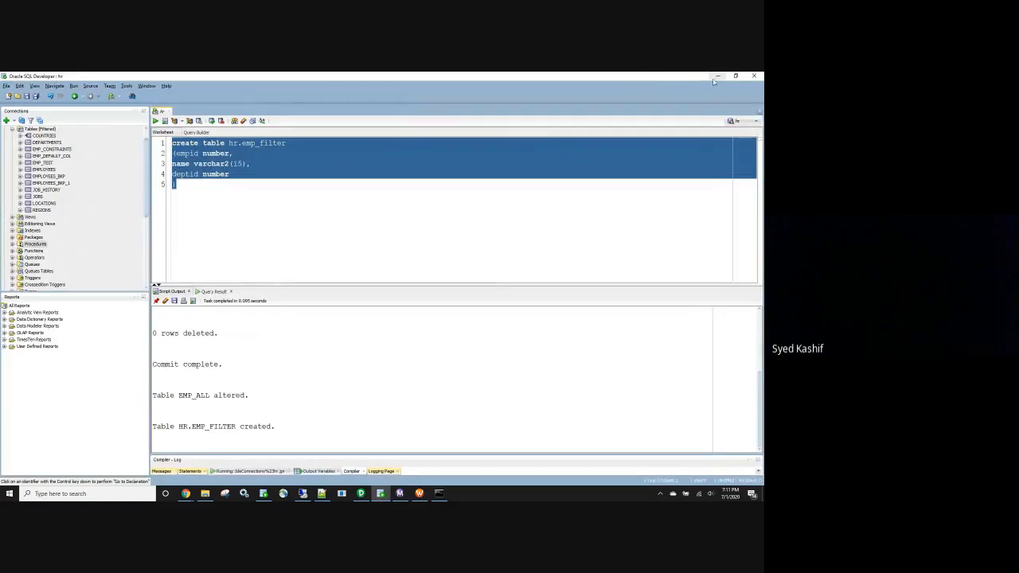
{"action": "left_click", "coordinate": [284, 228]}
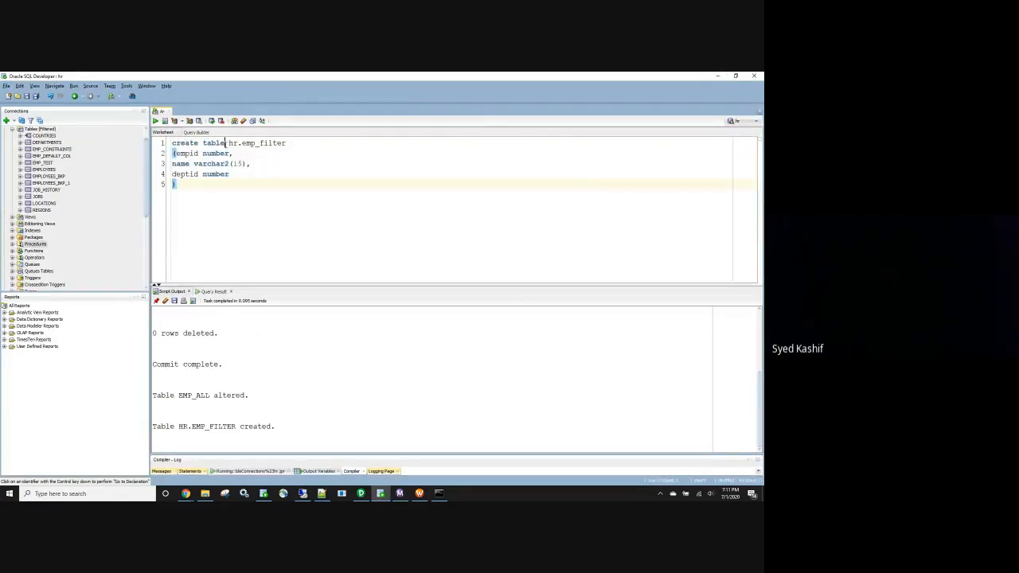
{"action": "left_click_drag", "start_coordinate": [226, 143], "coordinate": [138, 150]}
{"action": "type", "text": "drop tavb"}
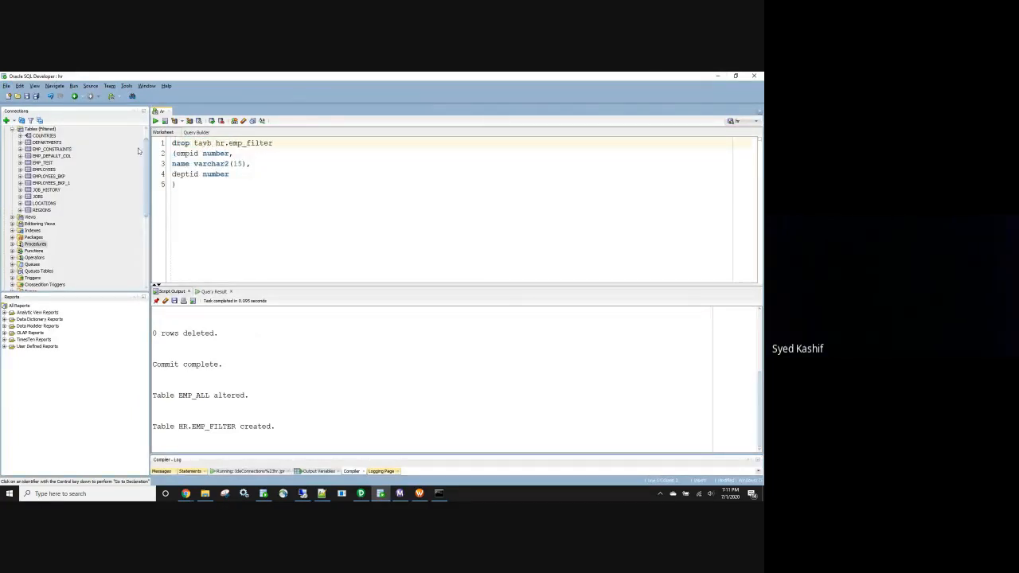
{"action": "key", "text": "BackSpace"}
{"action": "key", "text": "BackSpace"}
{"action": "type", "text": "ble"}
{"action": "left_click_drag", "start_coordinate": [287, 144], "coordinate": [163, 145]}
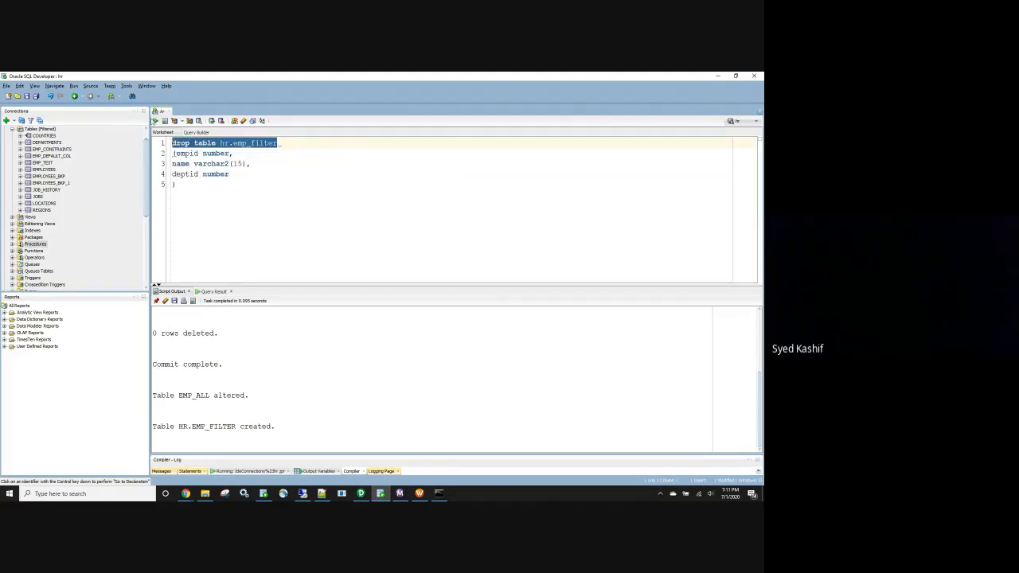
{"action": "left_click", "coordinate": [156, 122]}
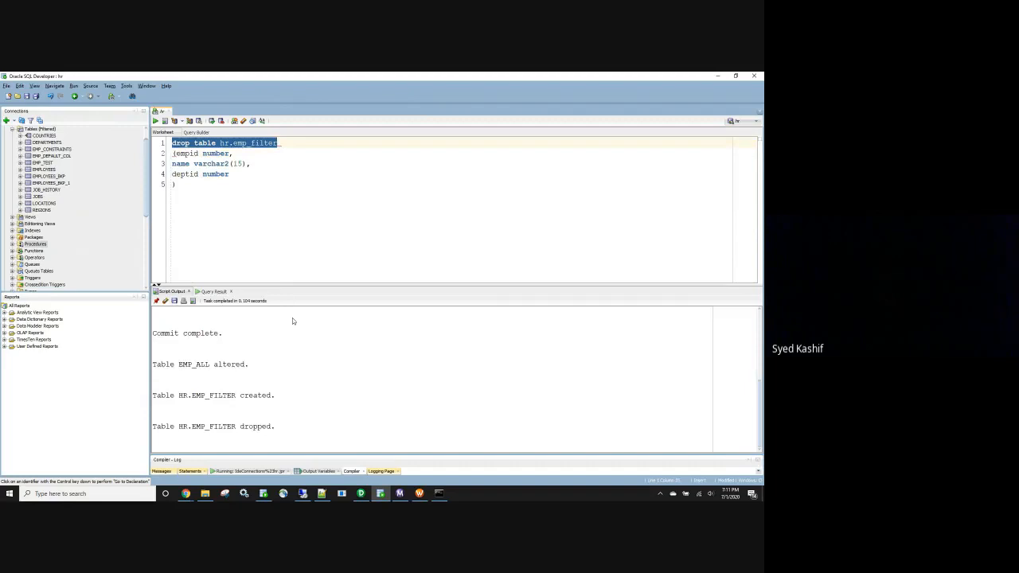
Turn the script into select * from hr.emp_filter and run it, getting ORA-00942
{"action": "key", "text": "alt+Tab"}
{"action": "key", "text": "alt+Tab"}
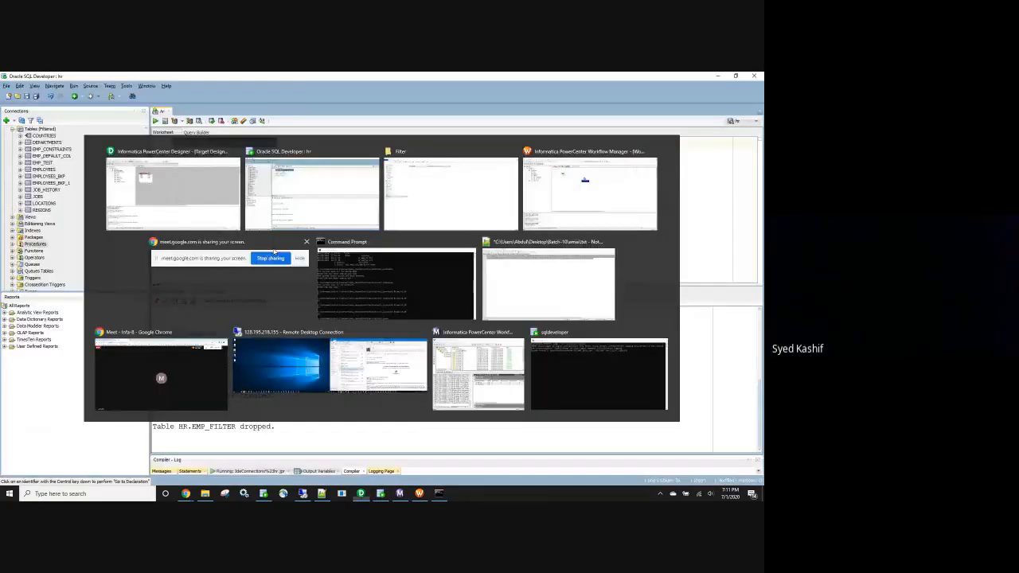
{"action": "left_click_drag", "start_coordinate": [177, 185], "coordinate": [136, 143]}
{"action": "left_click", "coordinate": [179, 185]}
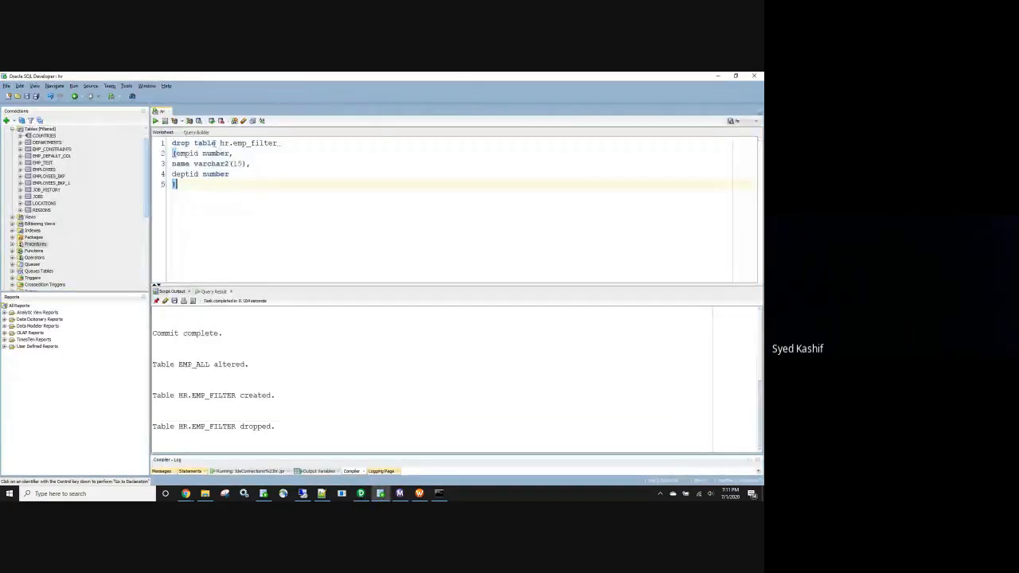
{"action": "left_click_drag", "start_coordinate": [215, 142], "coordinate": [170, 143]}
{"action": "type", "text": "select"}
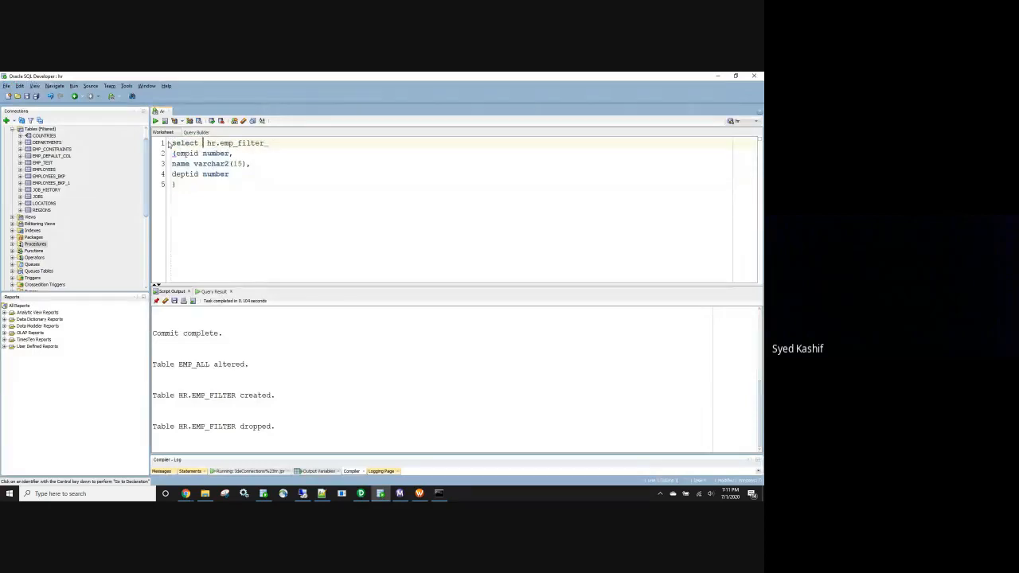
{"action": "type", "text": " * from"}
{"action": "left_click_drag", "start_coordinate": [181, 184], "coordinate": [161, 153]}
{"action": "key", "text": "Delete"}
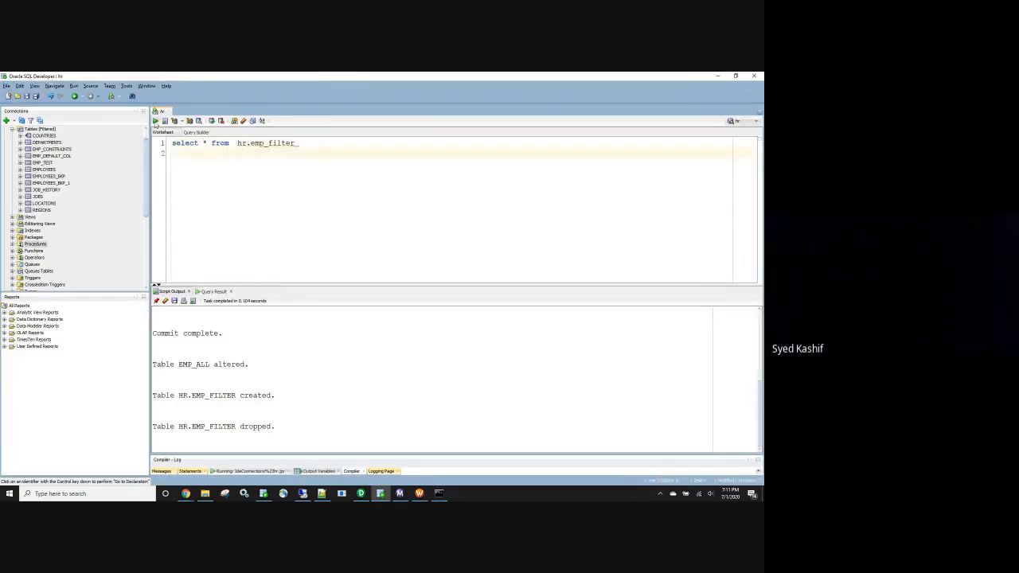
{"action": "key", "text": "ctrl+a"}
{"action": "key", "text": "ctrl+Return"}
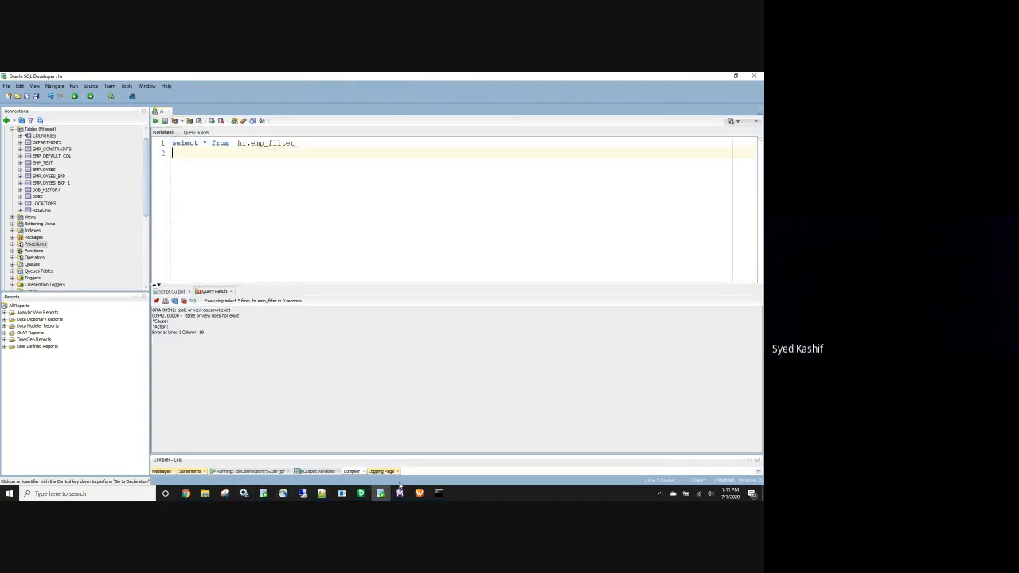
Clear the Target Designer canvas and delete the EMP_FILTER target from the Targets node
{"action": "left_click", "coordinate": [361, 494]}
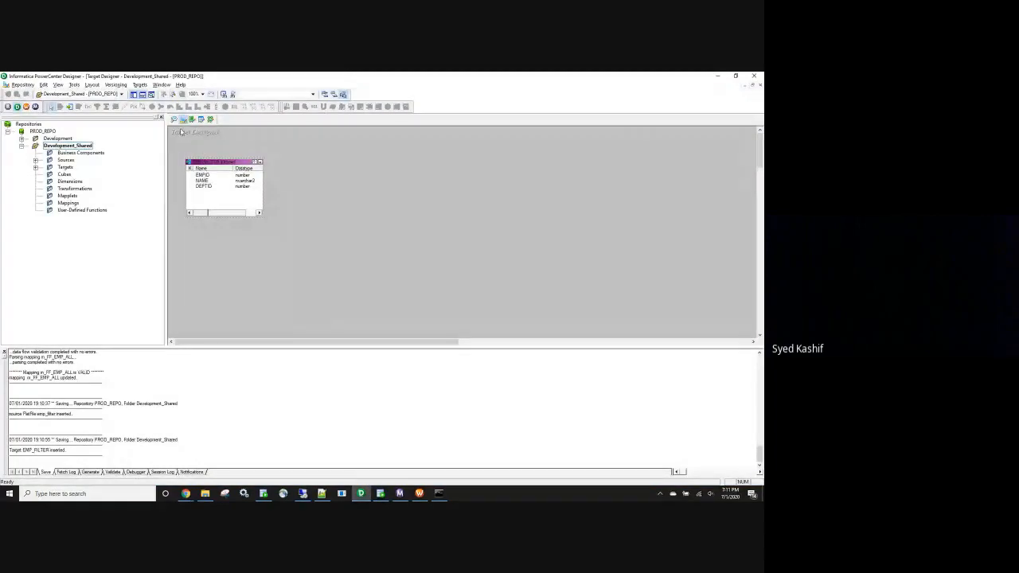
{"action": "right_click", "coordinate": [316, 174]}
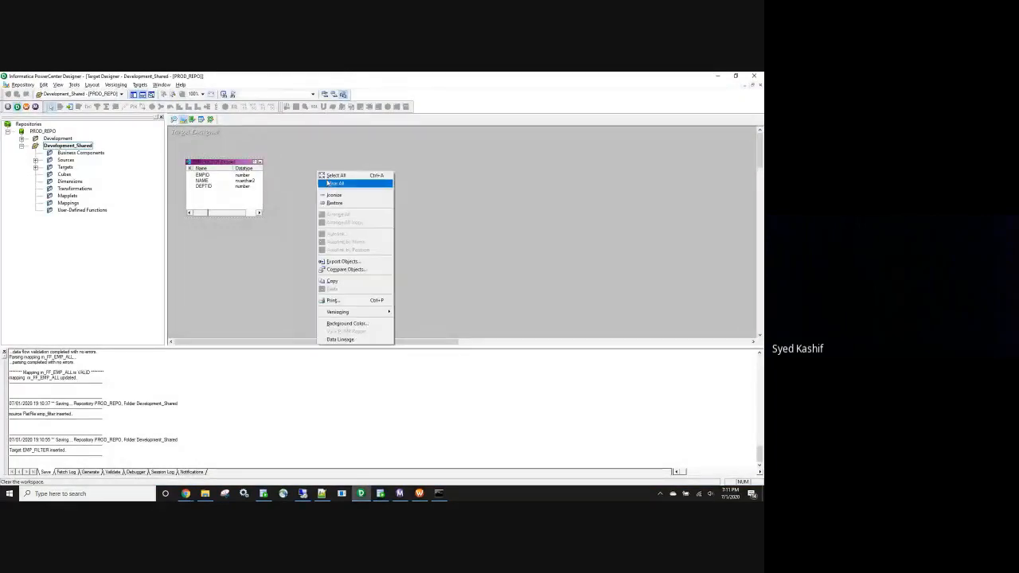
{"action": "left_click", "coordinate": [343, 182]}
{"action": "double_click", "coordinate": [65, 167]}
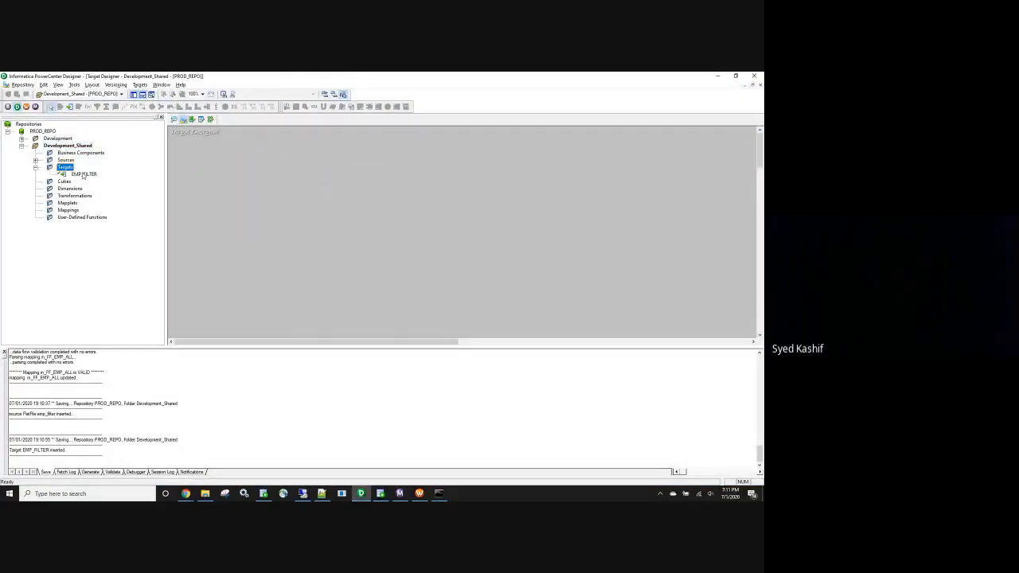
{"action": "left_click", "coordinate": [83, 174]}
{"action": "key", "text": "Delete"}
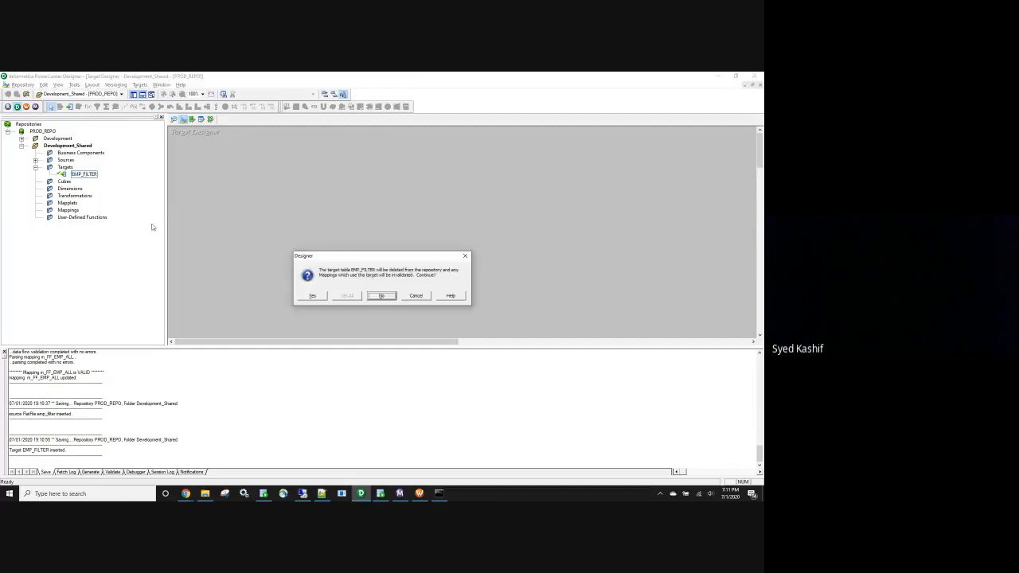
{"action": "left_click", "coordinate": [320, 298]}
Find the EMP_FILTER checkout in Development_Shared and check in its deletion, saving when prompted
{"action": "left_click", "coordinate": [116, 84]}
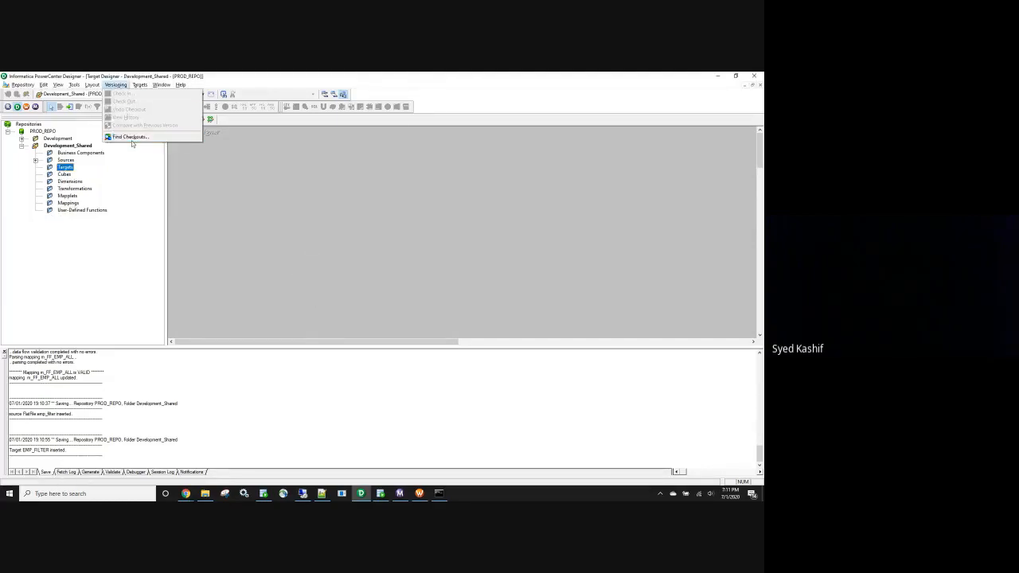
{"action": "left_click", "coordinate": [137, 141]}
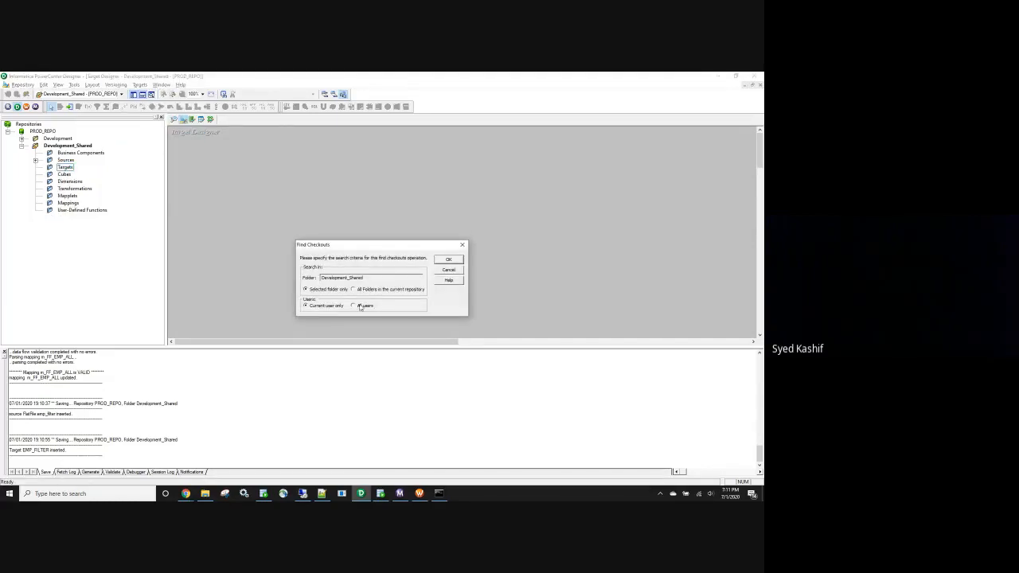
{"action": "left_click", "coordinate": [448, 263]}
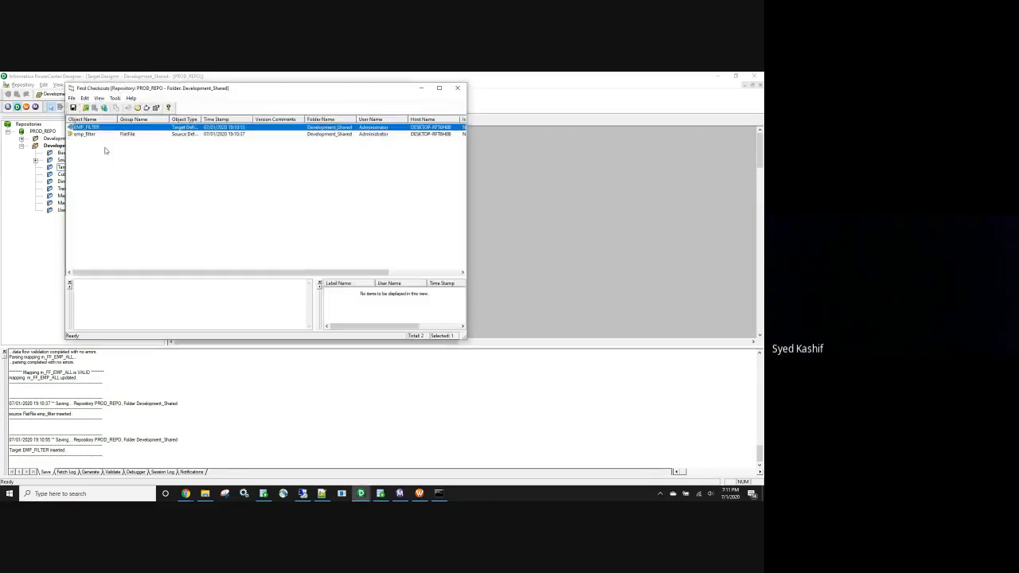
{"action": "right_click", "coordinate": [92, 135]}
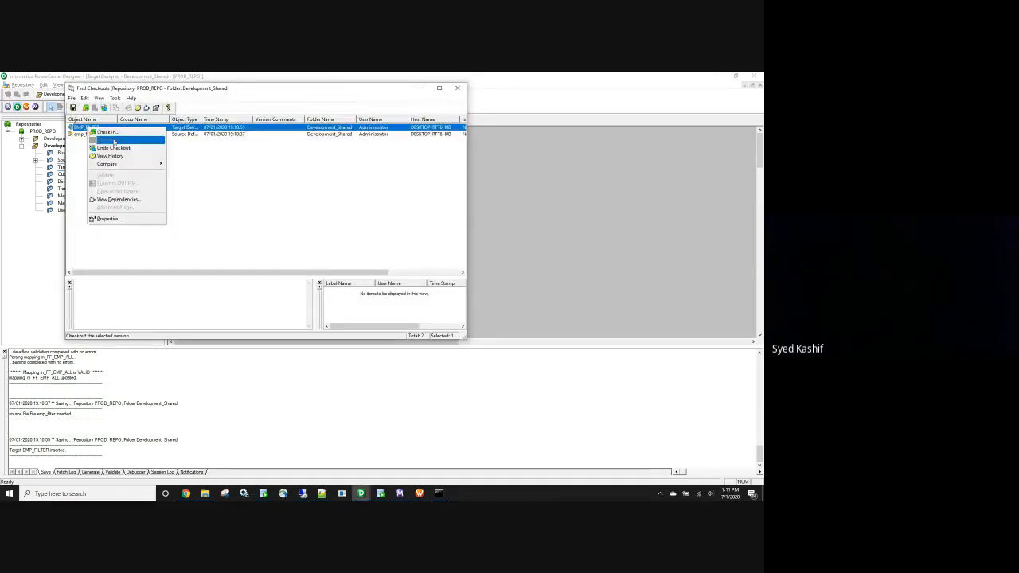
{"action": "left_click", "coordinate": [114, 139]}
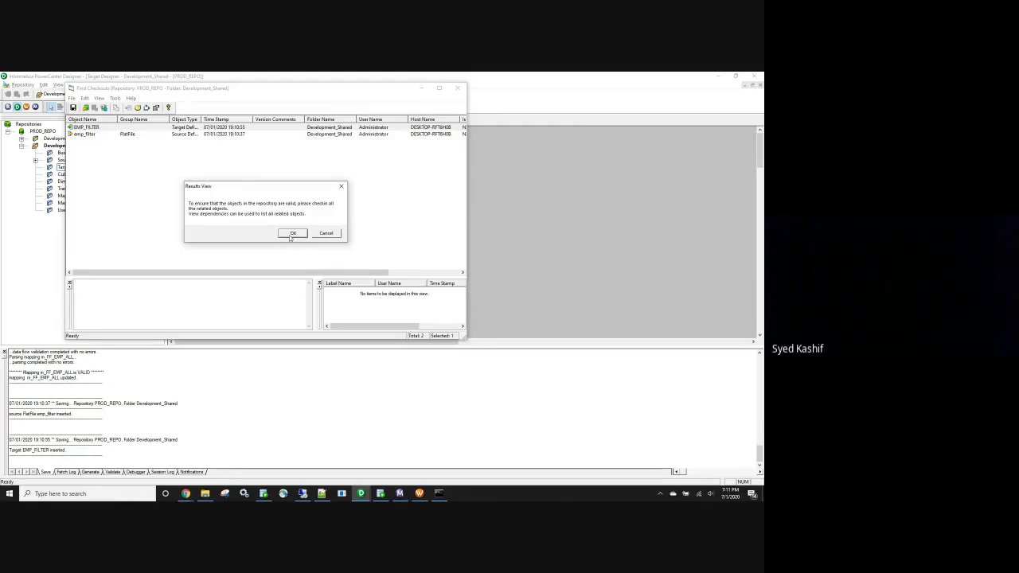
{"action": "left_click", "coordinate": [292, 233]}
{"action": "left_click", "coordinate": [251, 234]}
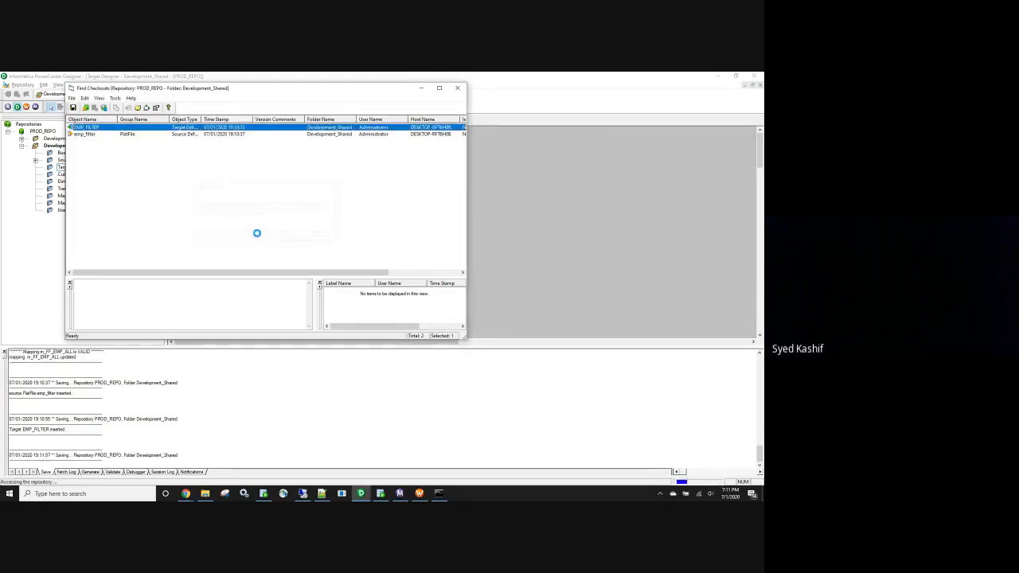
{"action": "left_click", "coordinate": [459, 88]}
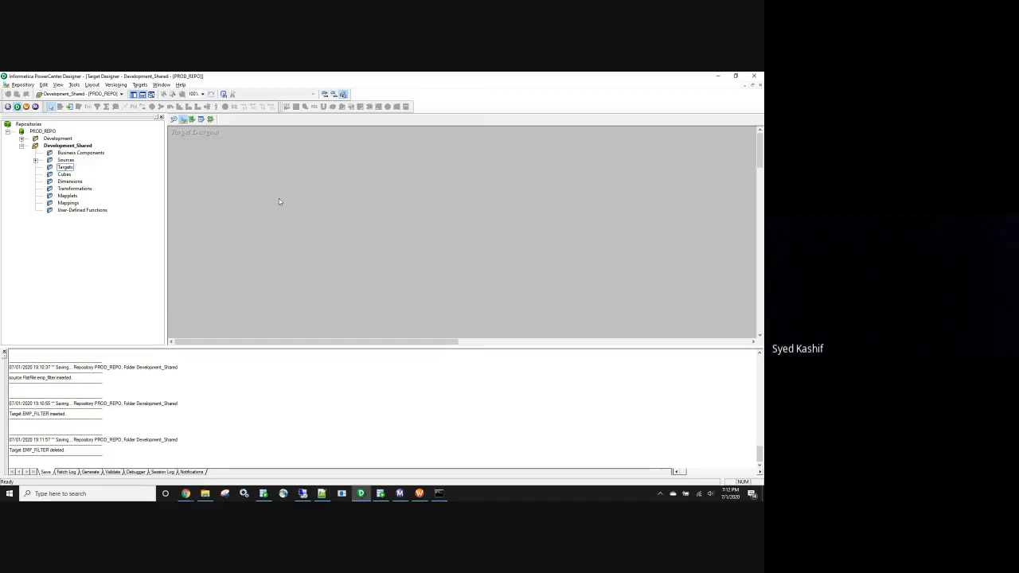
Drag the emp_filter flat-file source into Target Designer to create an emp_filter target
{"action": "left_click", "coordinate": [35, 160]}
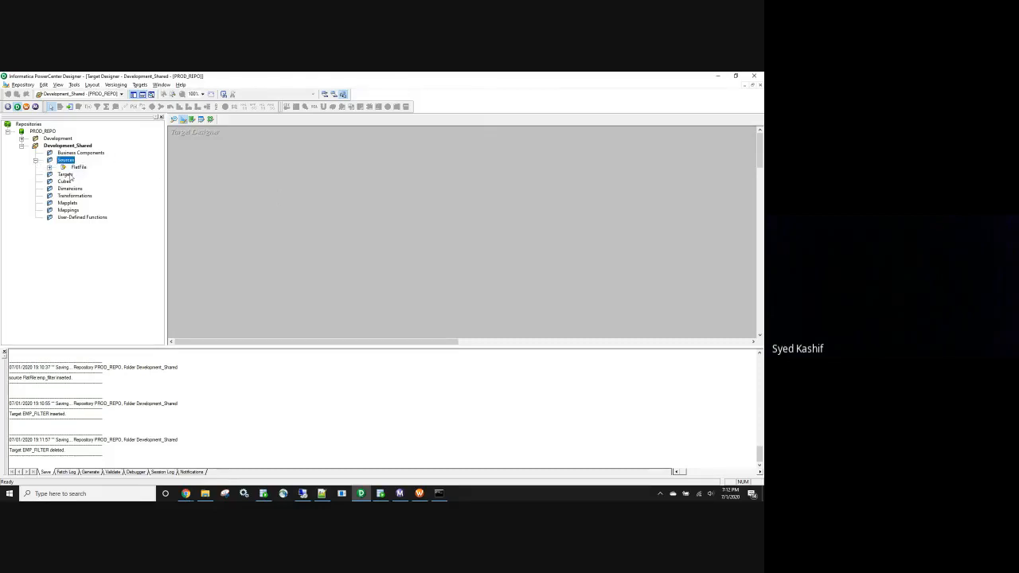
{"action": "left_click", "coordinate": [49, 167]}
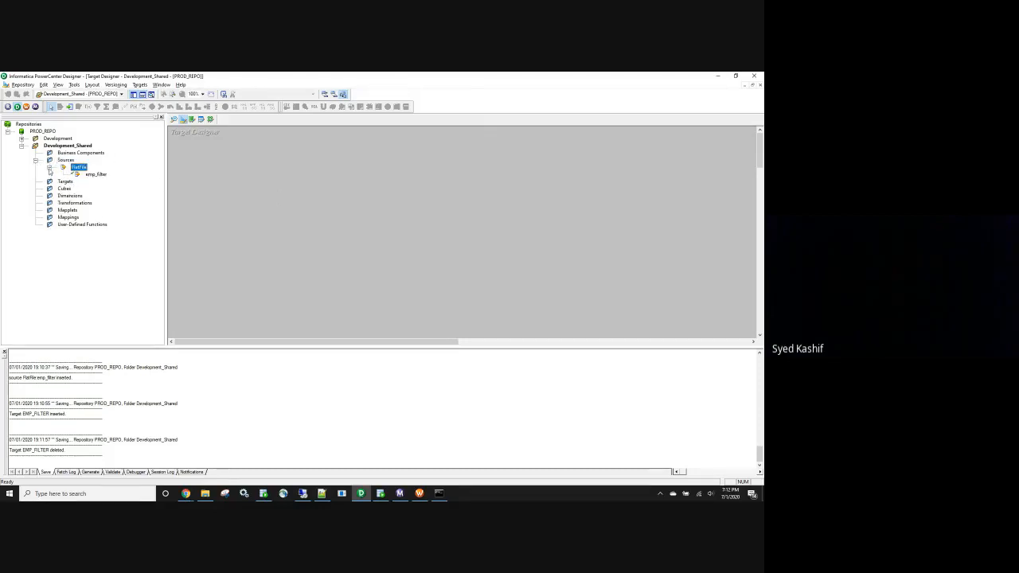
{"action": "left_click", "coordinate": [174, 118]}
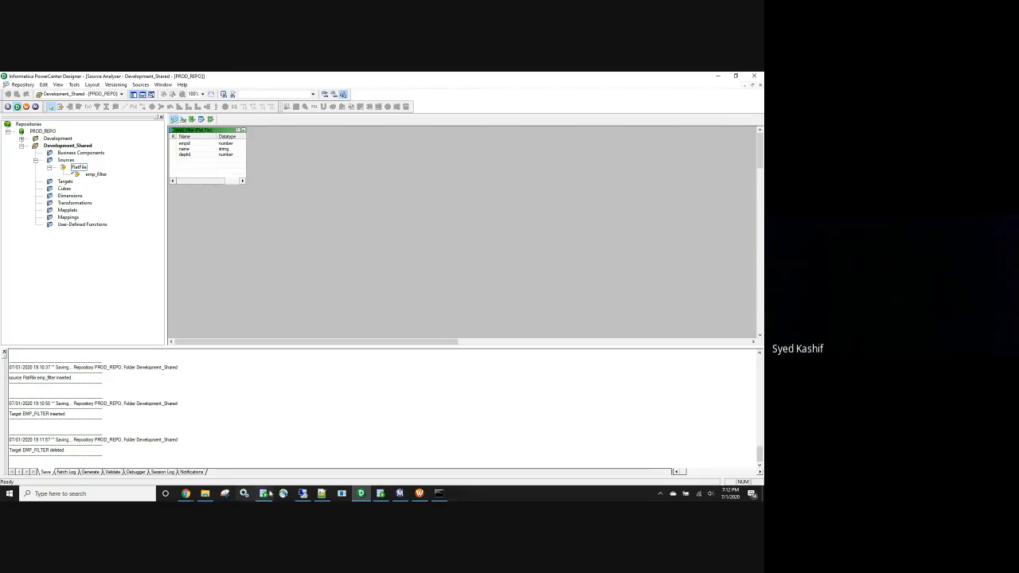
{"action": "left_click", "coordinate": [184, 121]}
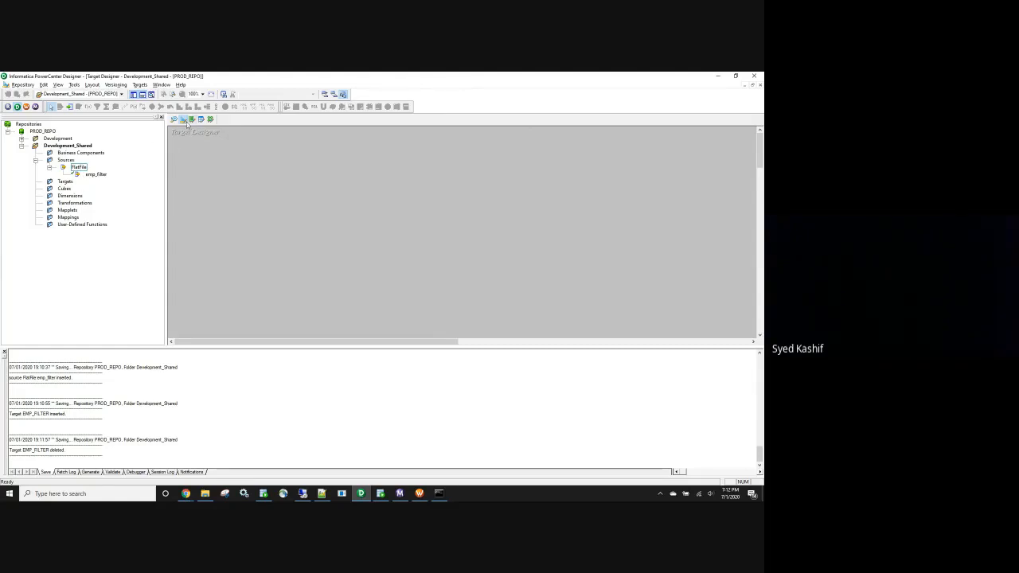
{"action": "left_click", "coordinate": [96, 175]}
{"action": "left_click_drag", "start_coordinate": [136, 182], "coordinate": [228, 171]}
Set the emp_filter target's database type to Oracle and save it
{"action": "double_click", "coordinate": [273, 175]}
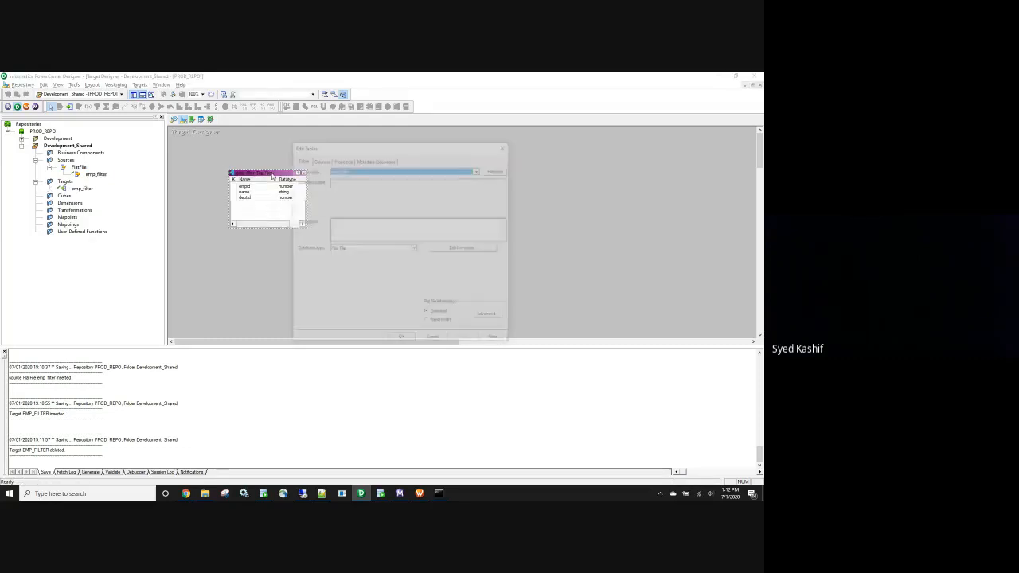
{"action": "left_click", "coordinate": [414, 249]}
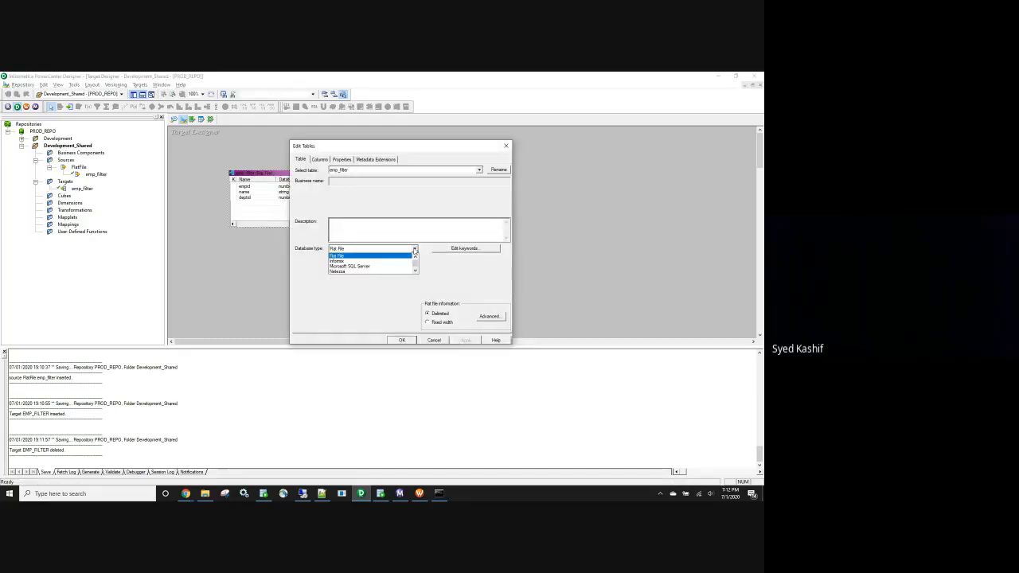
{"action": "key", "text": "o"}
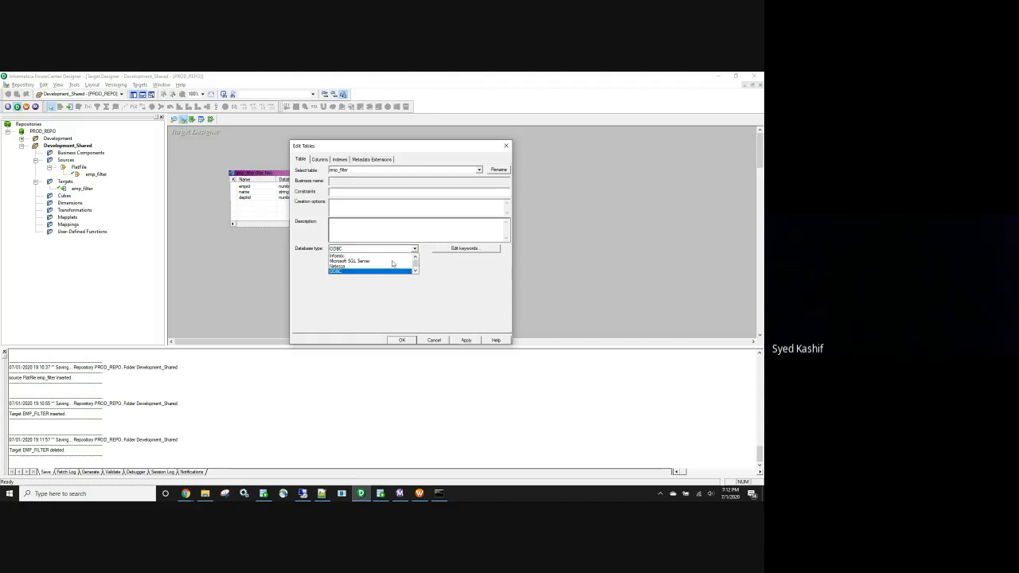
{"action": "key", "text": "o"}
{"action": "left_click", "coordinate": [358, 273]}
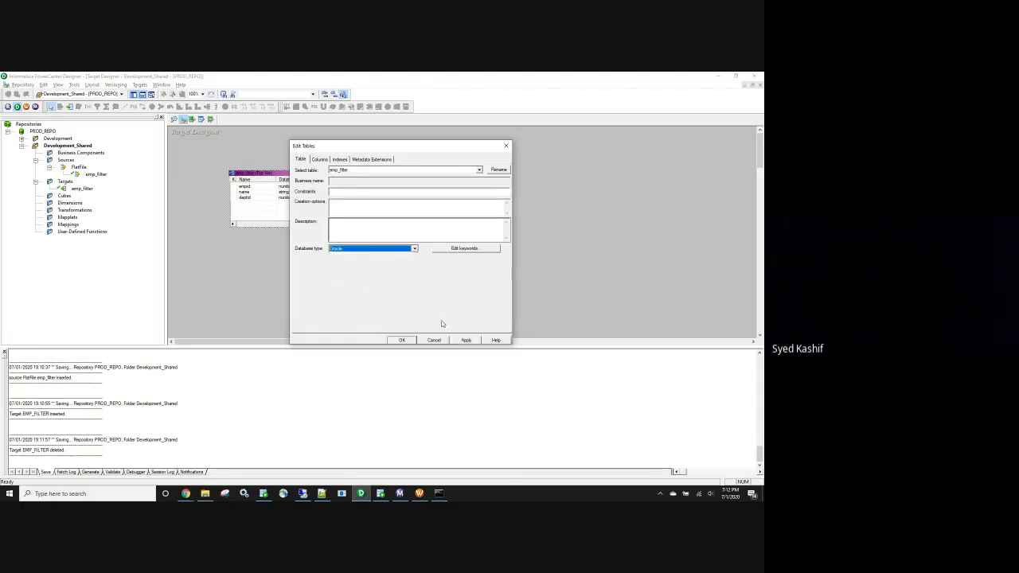
{"action": "left_click", "coordinate": [402, 340]}
{"action": "key", "text": "ctrl+s"}
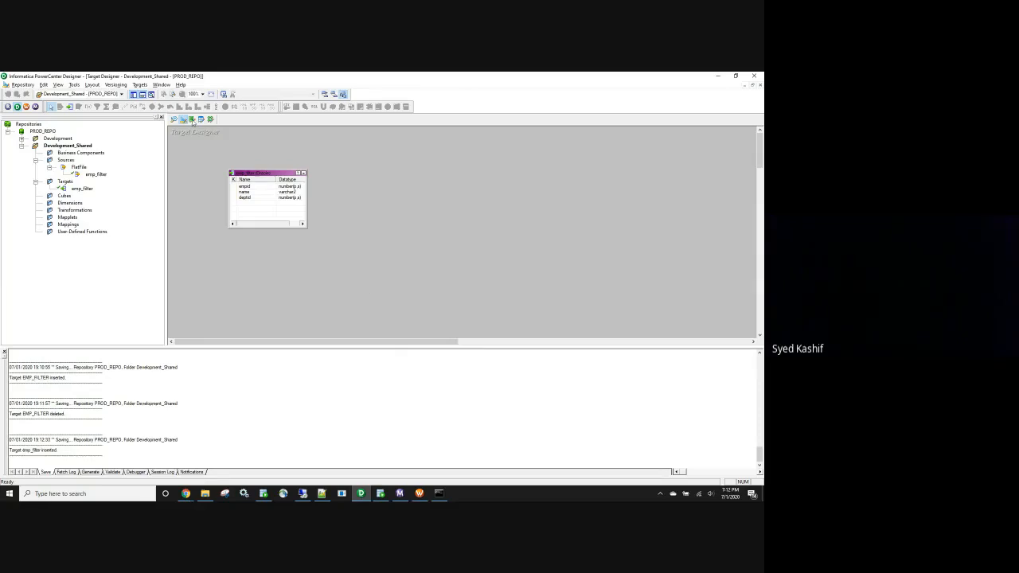
Recheck hr.emp_filter in SQL Developer with the select * from query, then return to Target Designer
{"action": "left_click", "coordinate": [139, 85]}
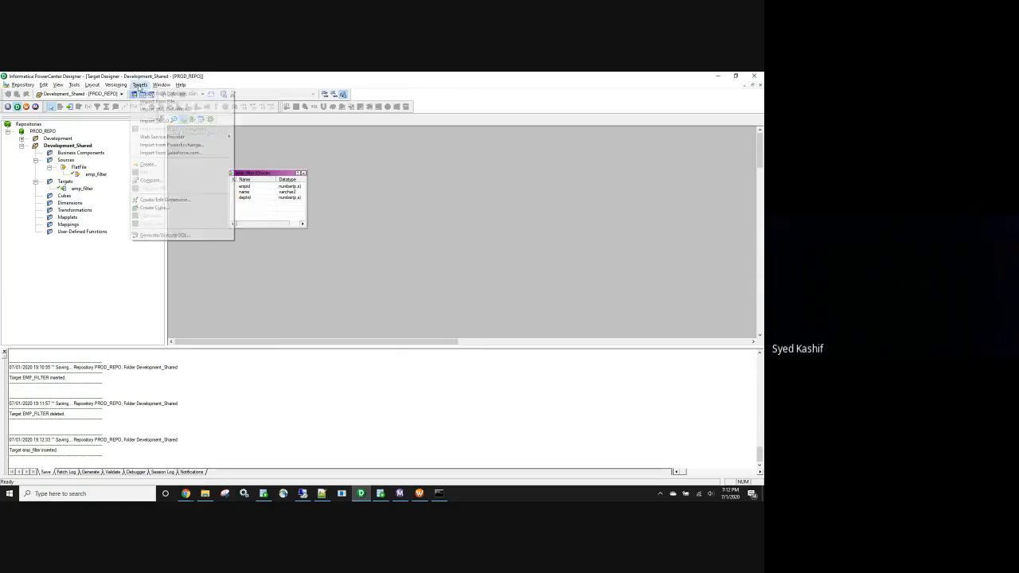
{"action": "left_click", "coordinate": [163, 235]}
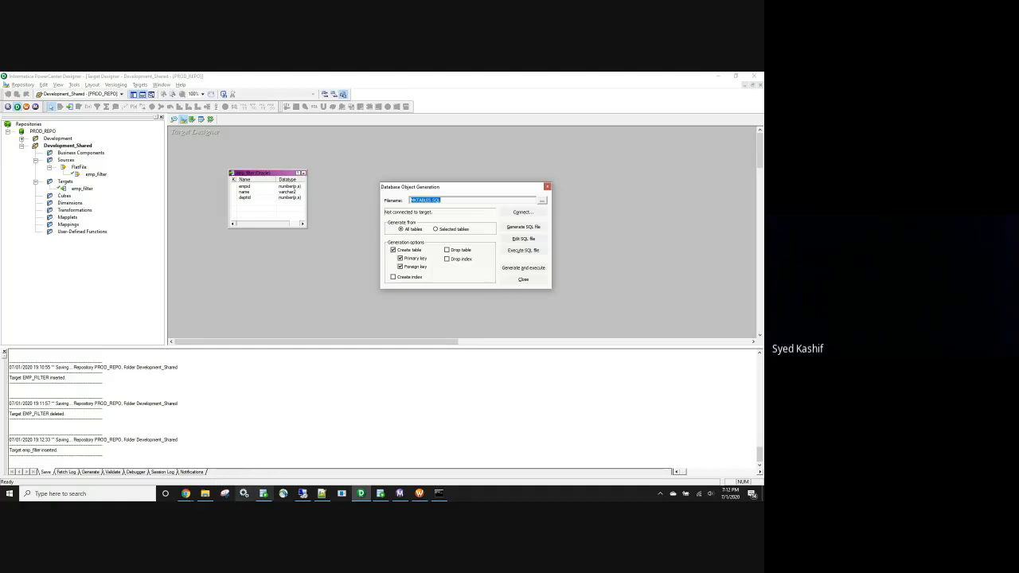
{"action": "left_click", "coordinate": [381, 493]}
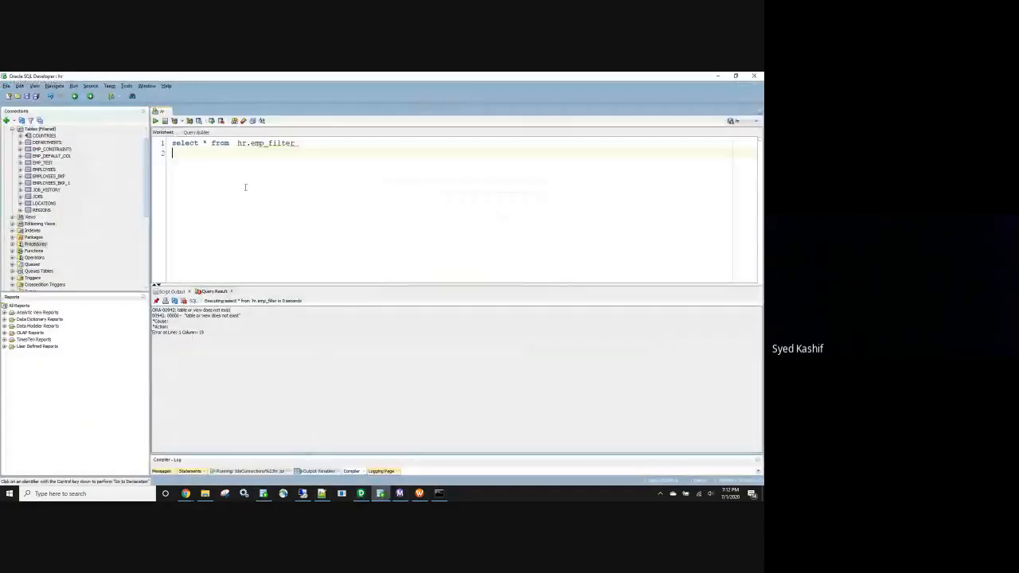
{"action": "key", "text": "ctrl+a"}
{"action": "key", "text": "ctrl+Return"}
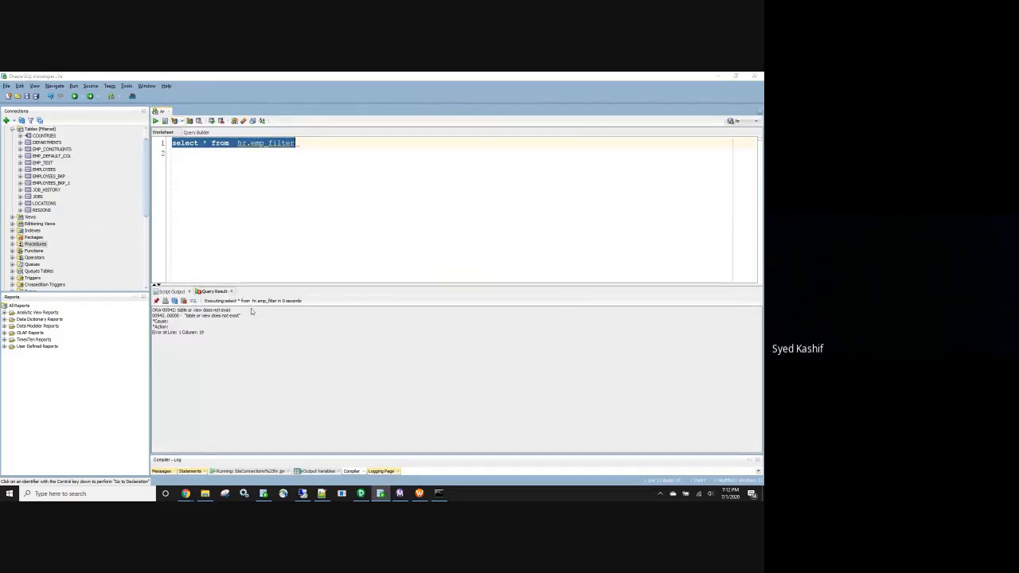
{"action": "key", "text": "alt+Tab"}
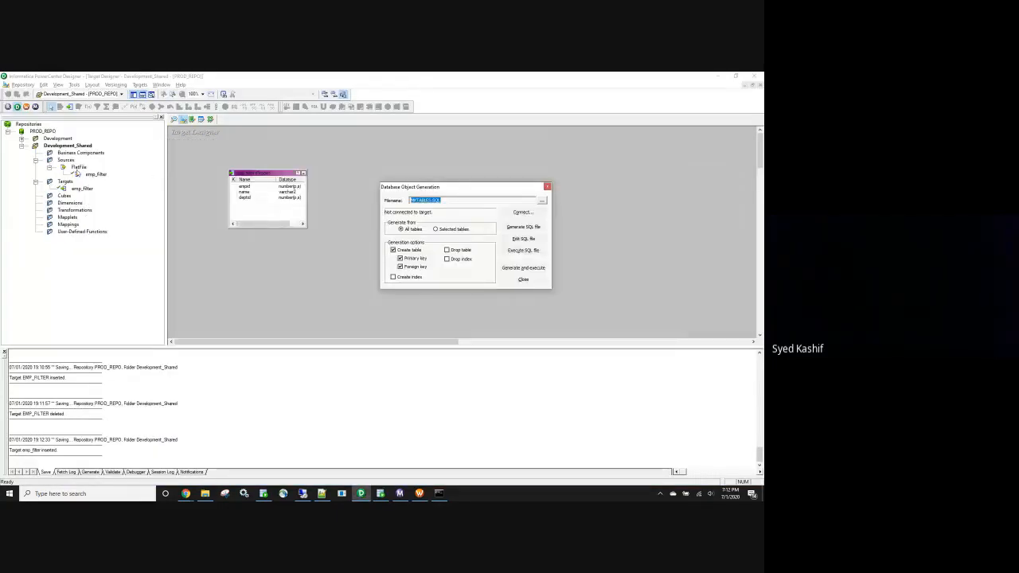
{"action": "left_click", "coordinate": [174, 119]}
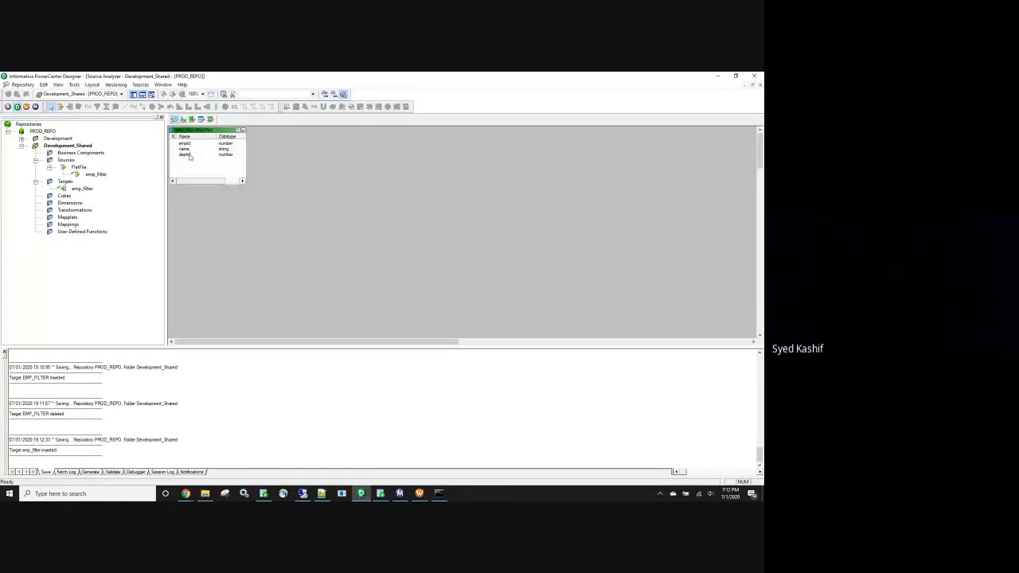
{"action": "left_click", "coordinate": [183, 120]}
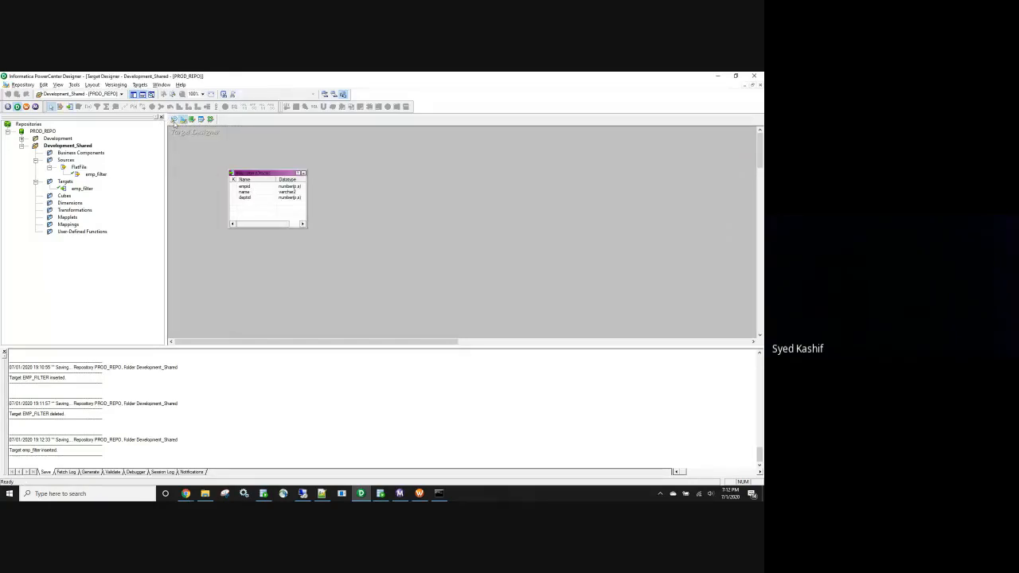
Generate and execute the emp_filter CREATE TABLE script via the DataDirect Oracle ODBC source as user hr
{"action": "left_click", "coordinate": [140, 84]}
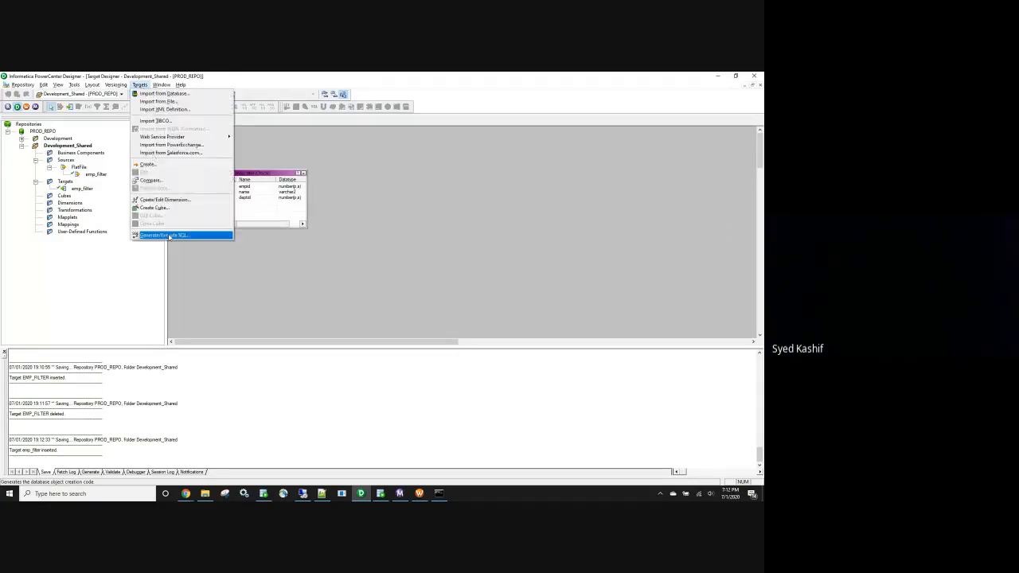
{"action": "left_click", "coordinate": [169, 235]}
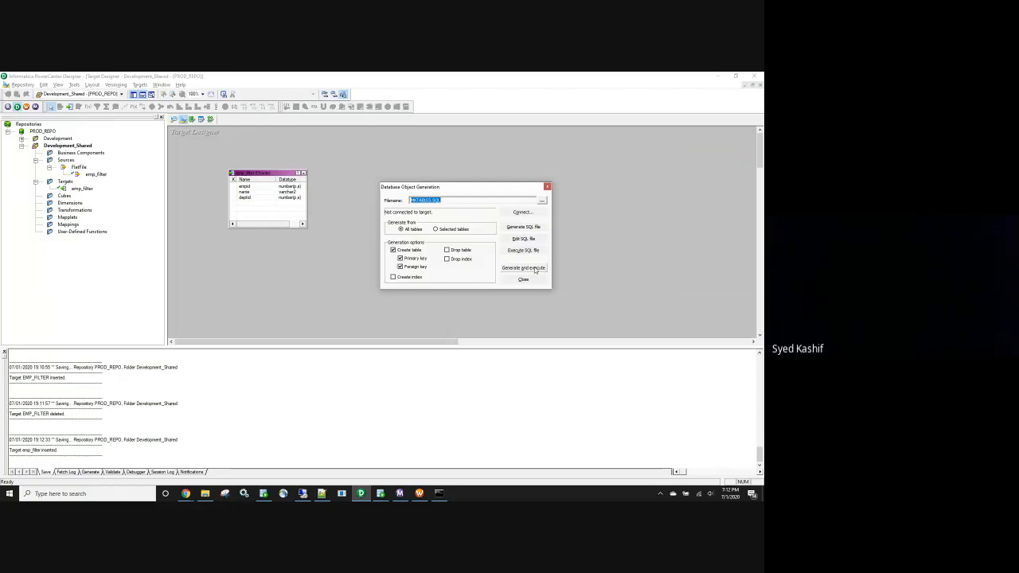
{"action": "left_click", "coordinate": [535, 269]}
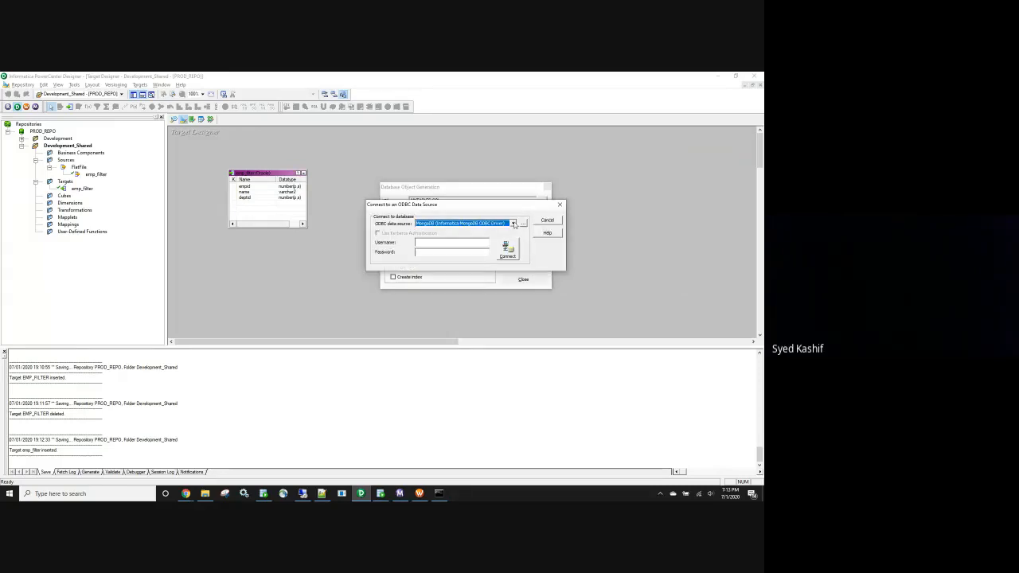
{"action": "left_click", "coordinate": [513, 224]}
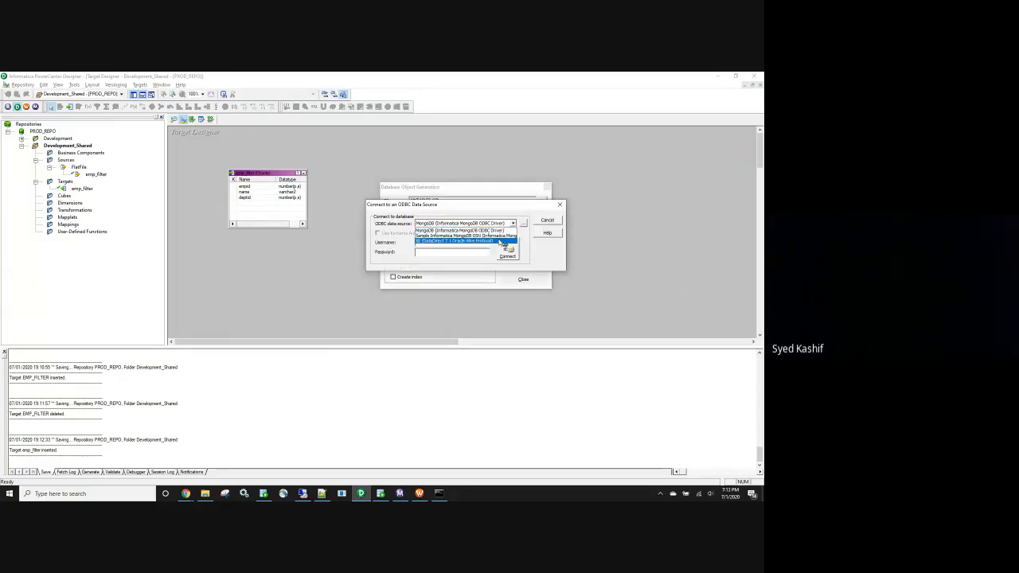
{"action": "left_click", "coordinate": [465, 245]}
{"action": "left_click", "coordinate": [465, 245]}
{"action": "type", "text": "h"}
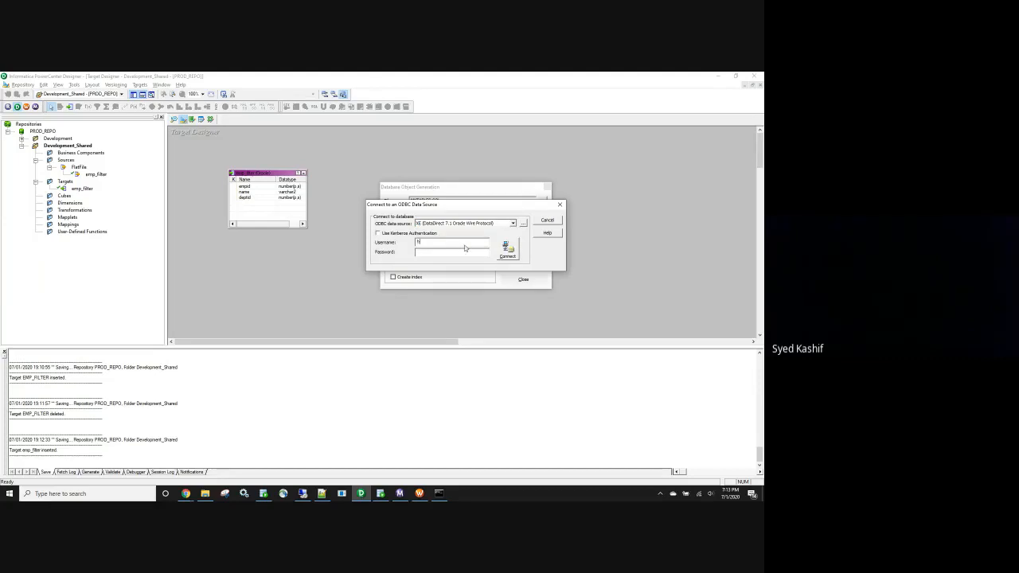
{"action": "type", "text": "r"}
{"action": "left_click", "coordinate": [451, 253]}
{"action": "type", "text": "hr"}
{"action": "left_click", "coordinate": [507, 250]}
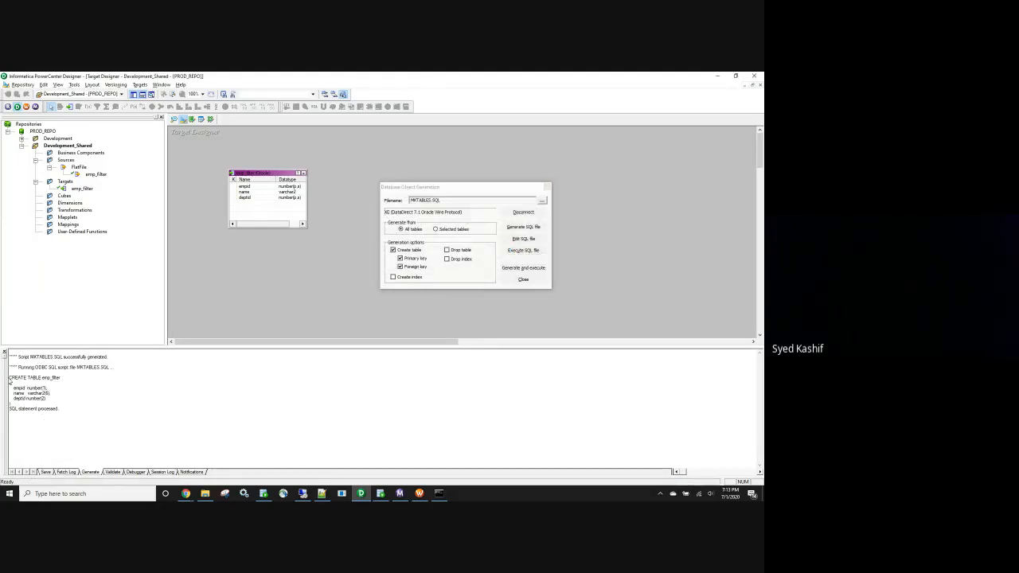
{"action": "left_click_drag", "start_coordinate": [9, 378], "coordinate": [10, 406]}
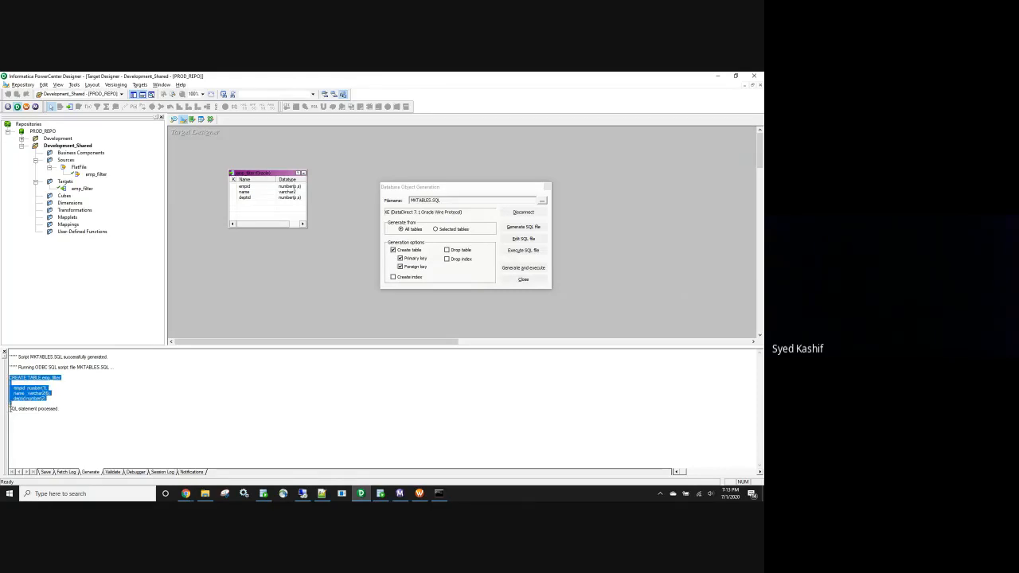
{"action": "left_click", "coordinate": [524, 280]}
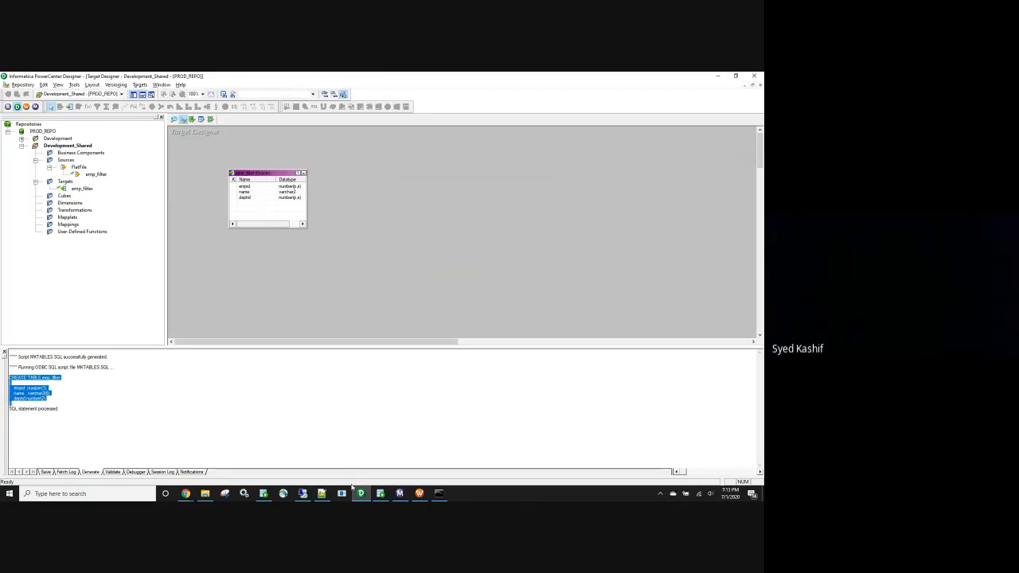
{"action": "left_click", "coordinate": [381, 494]}
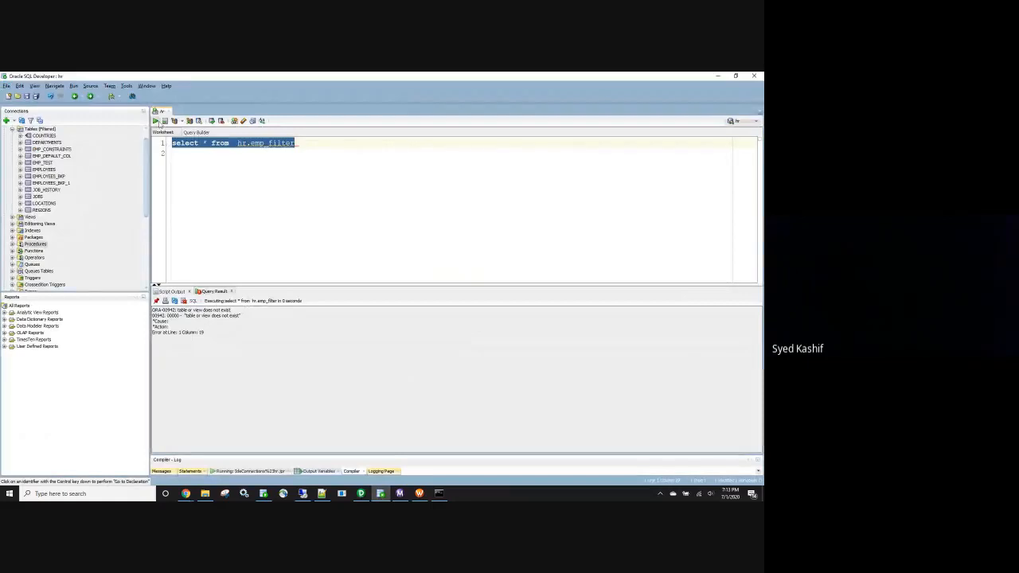
Re-run select * from hr.emp_filter showing empty EMPID, NAME, DEPTID columns, and restore the column definitions below
{"action": "left_click", "coordinate": [155, 120]}
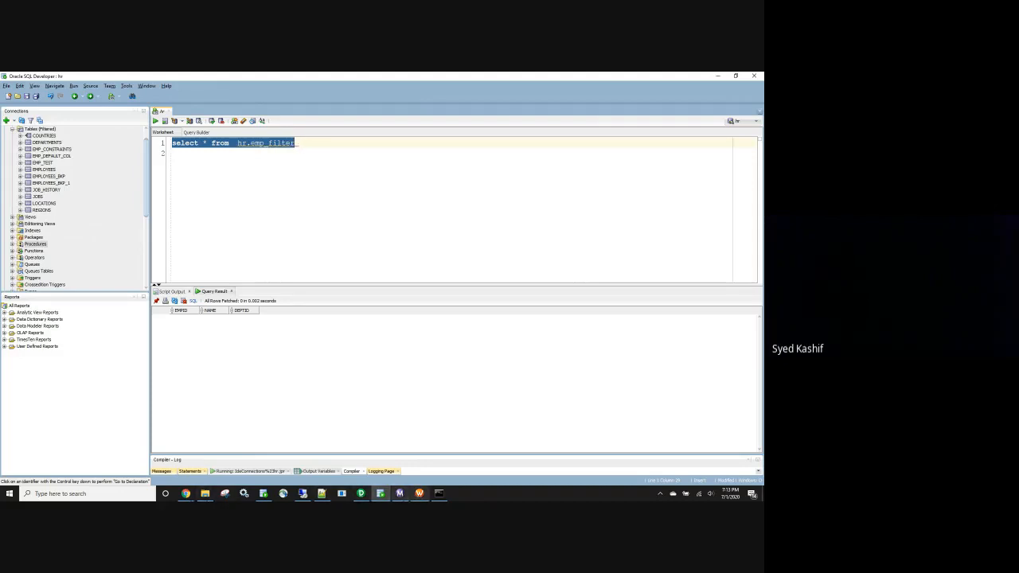
{"action": "left_click", "coordinate": [360, 493]}
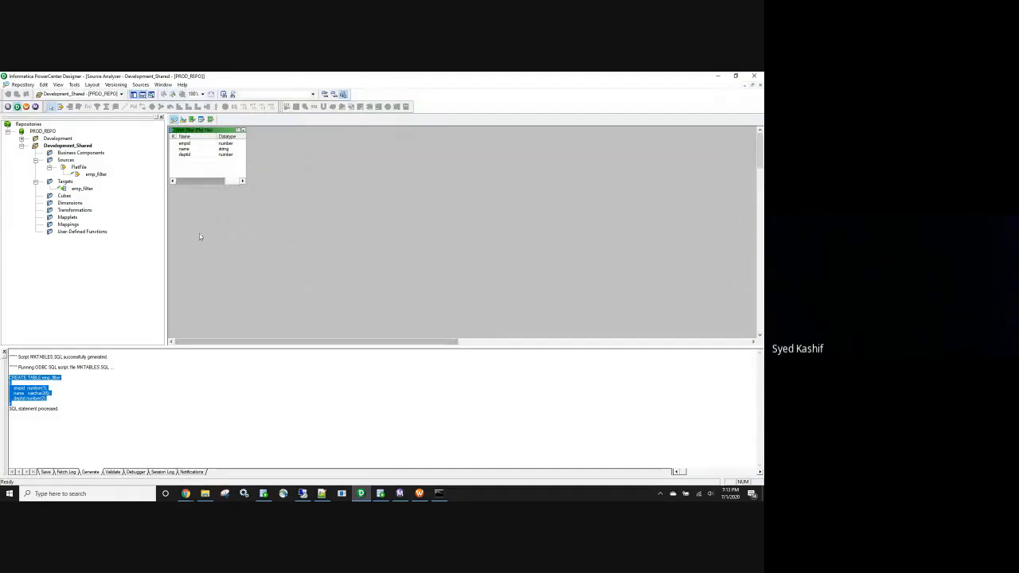
{"action": "left_click", "coordinate": [381, 493]}
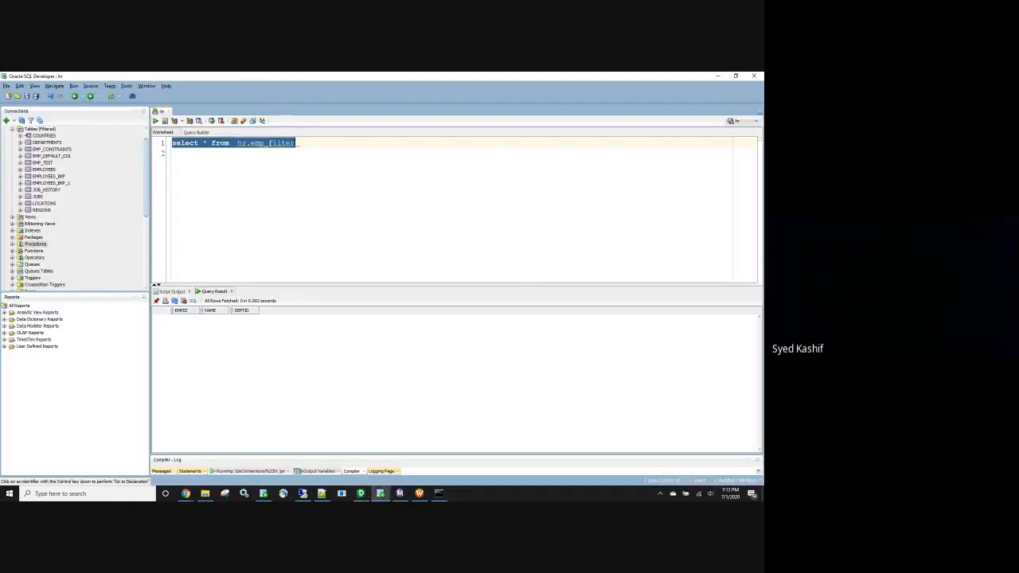
{"action": "key", "text": "ctrl+z"}
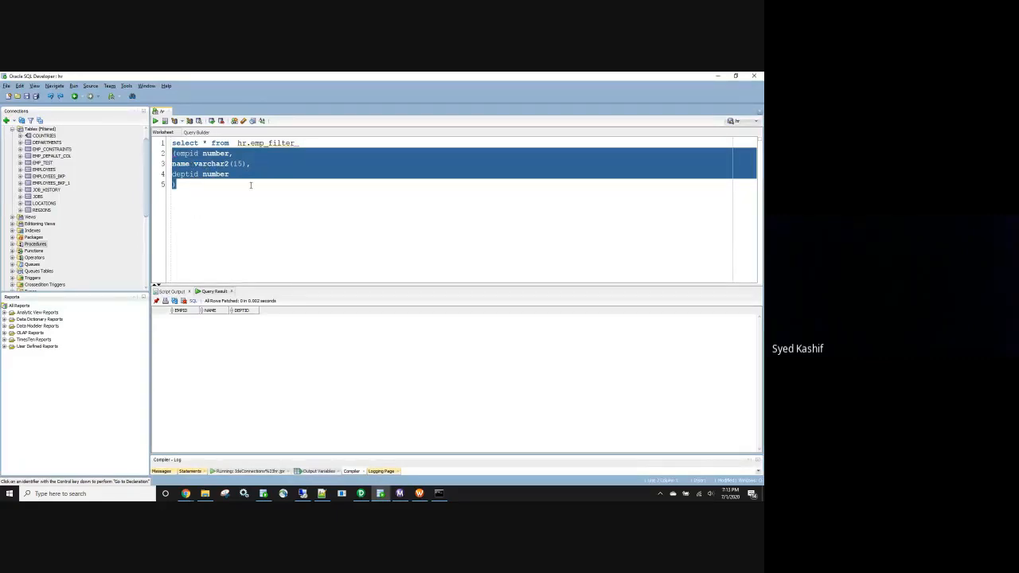
{"action": "key", "text": "alt+Tab"}
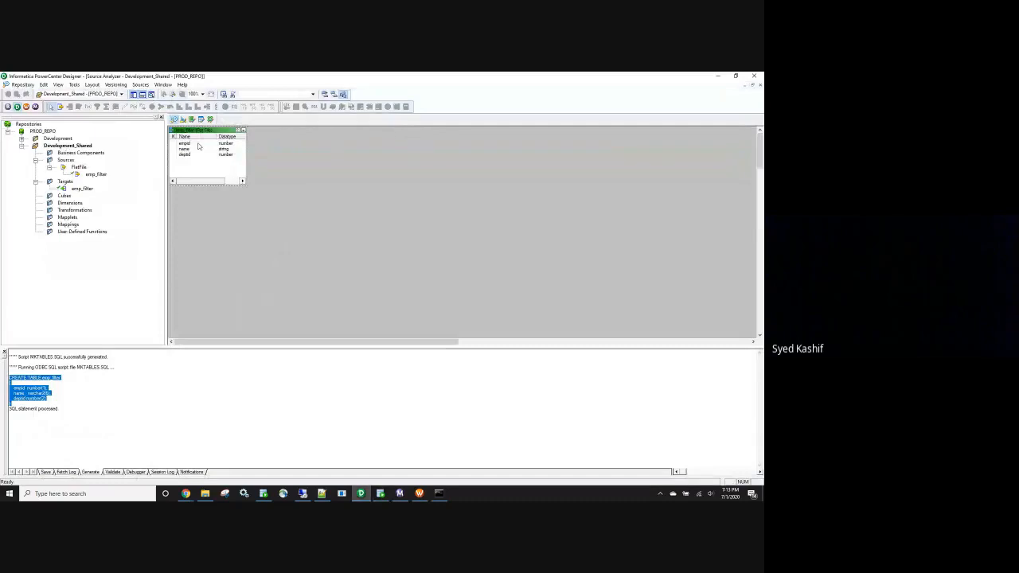
{"action": "left_click", "coordinate": [184, 120]}
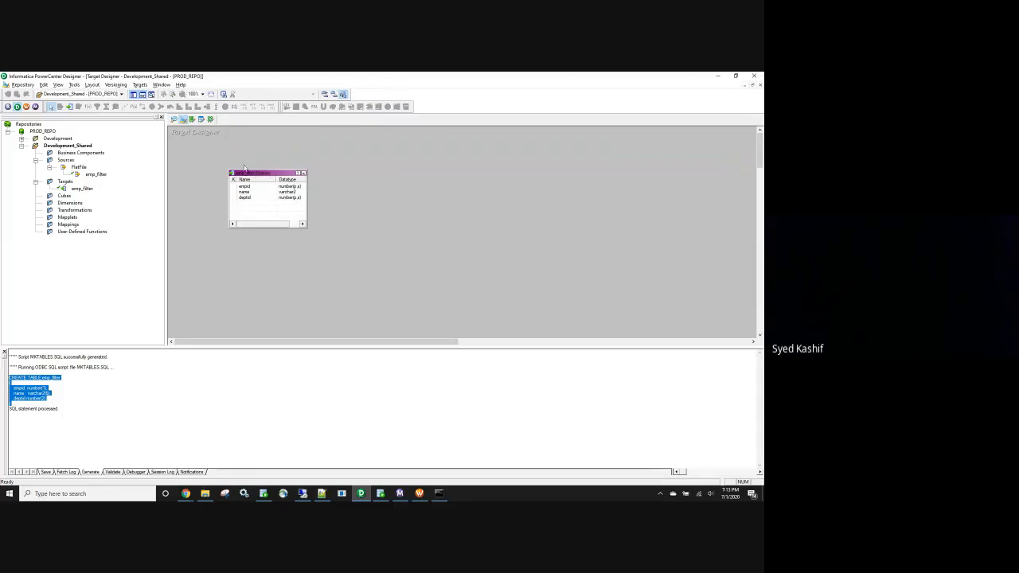
{"action": "left_click", "coordinate": [140, 85]}
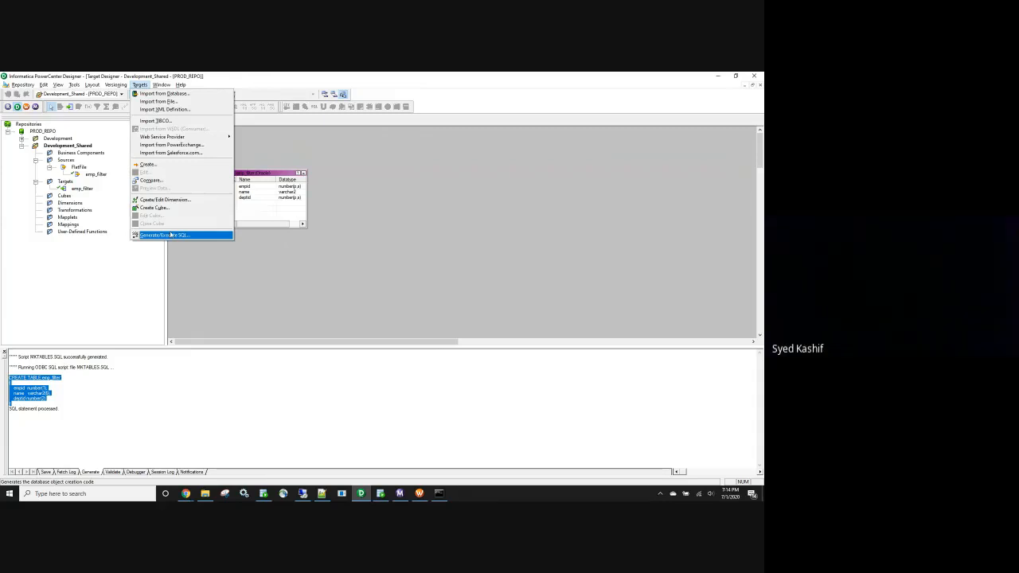
Make empid the primary key in the emp_filter target's columns
{"action": "left_click", "coordinate": [450, 243]}
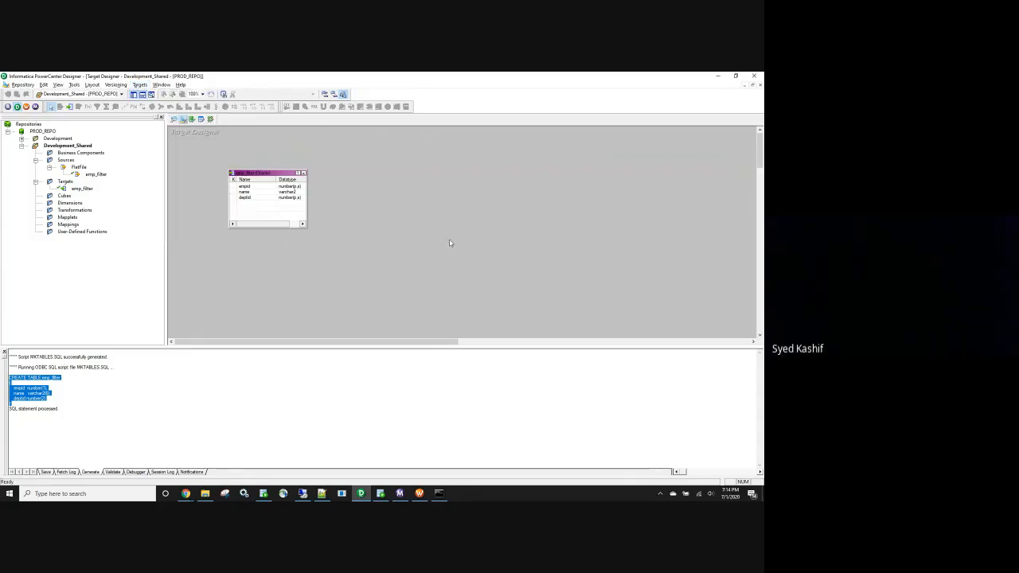
{"action": "double_click", "coordinate": [275, 178]}
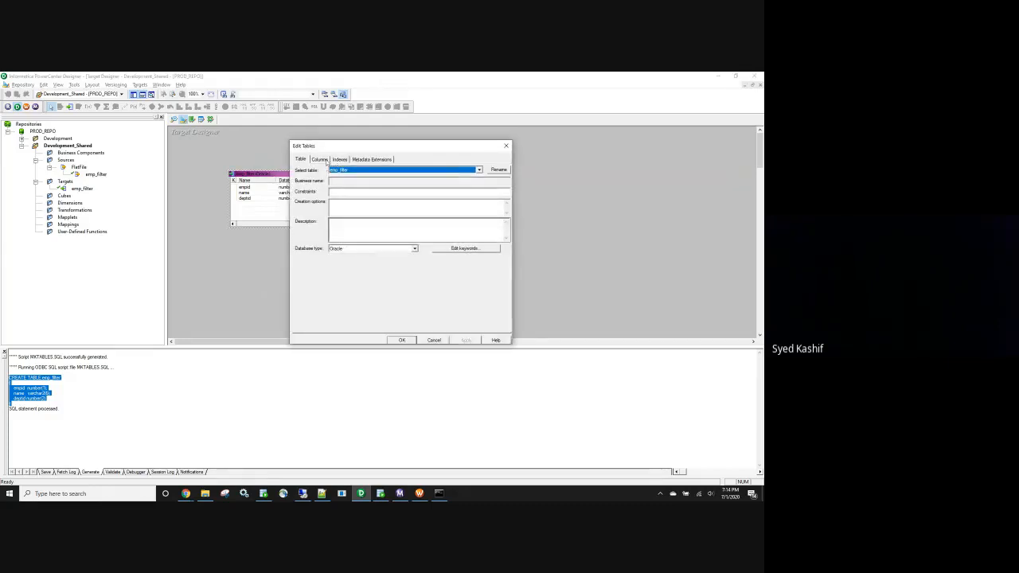
{"action": "left_click", "coordinate": [319, 159]}
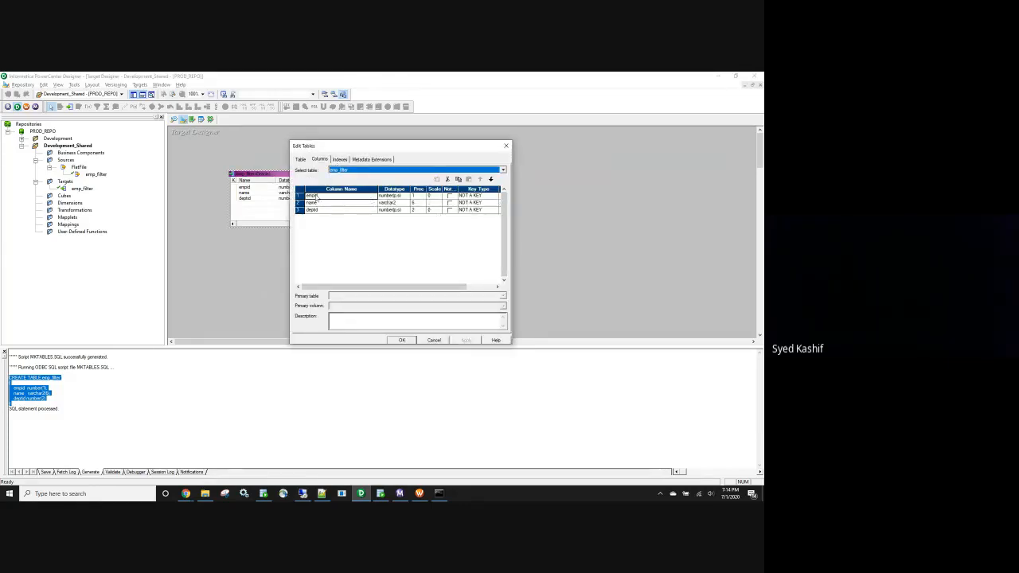
{"action": "left_click", "coordinate": [470, 195]}
{"action": "left_click", "coordinate": [494, 195]}
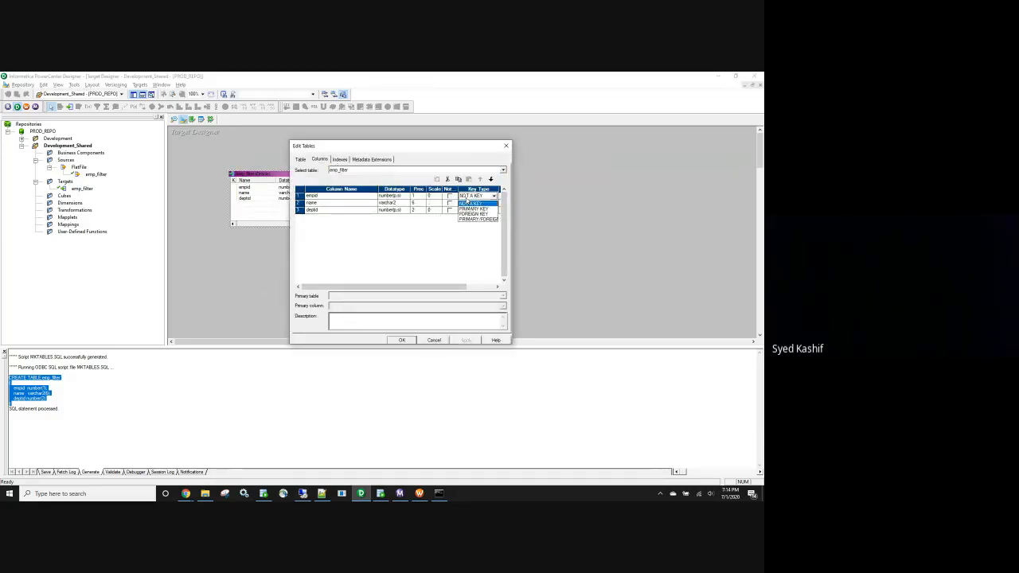
{"action": "left_click", "coordinate": [474, 209]}
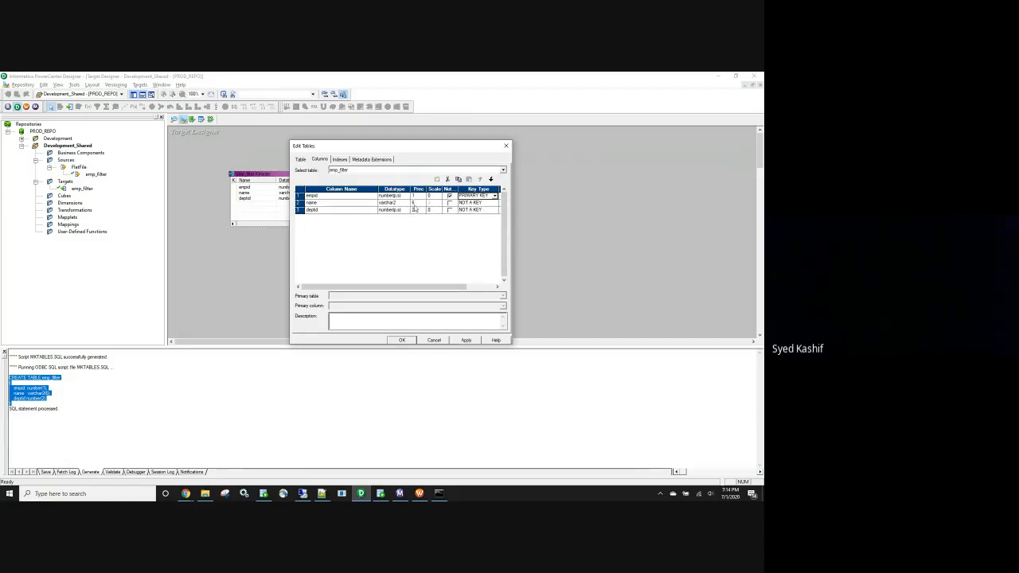
Set the name column's precision to 15, adjust deptid and empid precisions, and apply
{"action": "left_click", "coordinate": [413, 203]}
{"action": "type", "text": "15"}
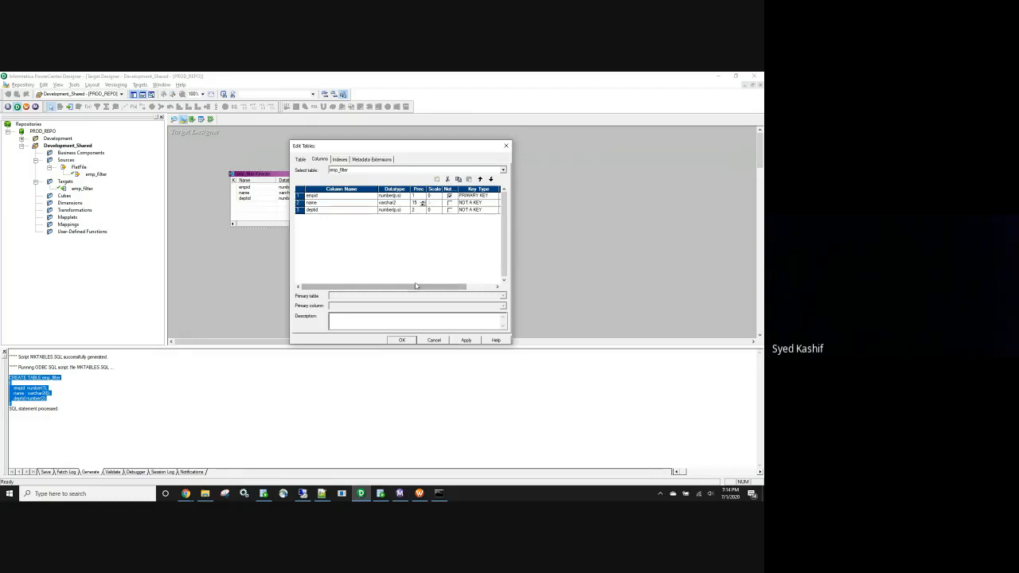
{"action": "left_click", "coordinate": [405, 211]}
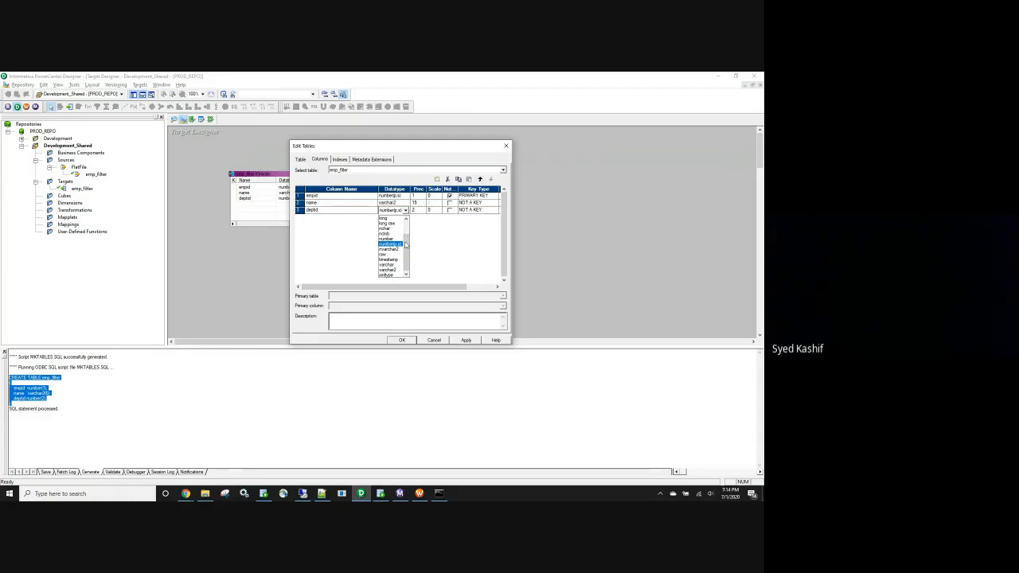
{"action": "left_click_drag", "start_coordinate": [407, 246], "coordinate": [407, 224]}
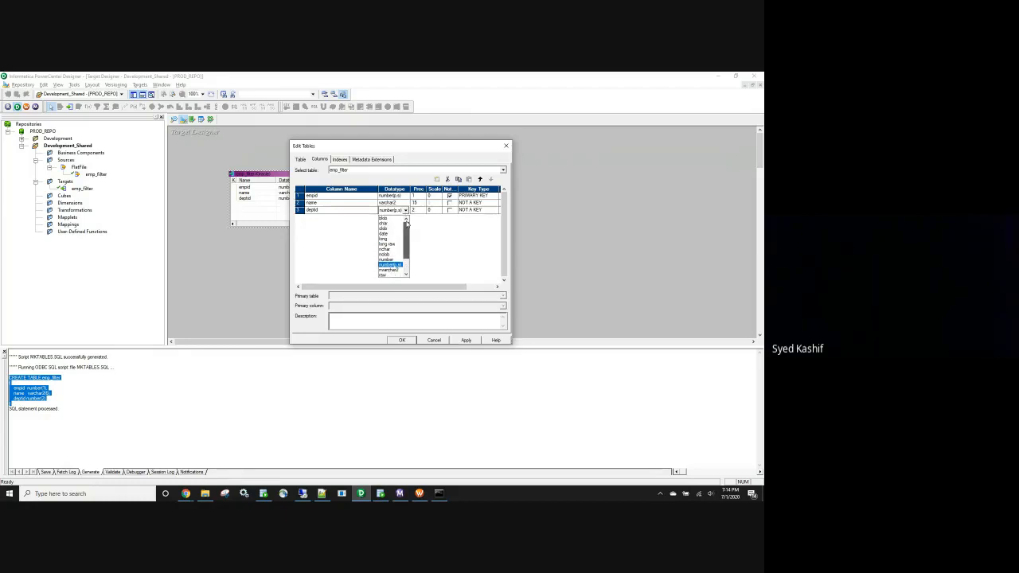
{"action": "left_click", "coordinate": [417, 220]}
{"action": "left_click", "coordinate": [415, 209]}
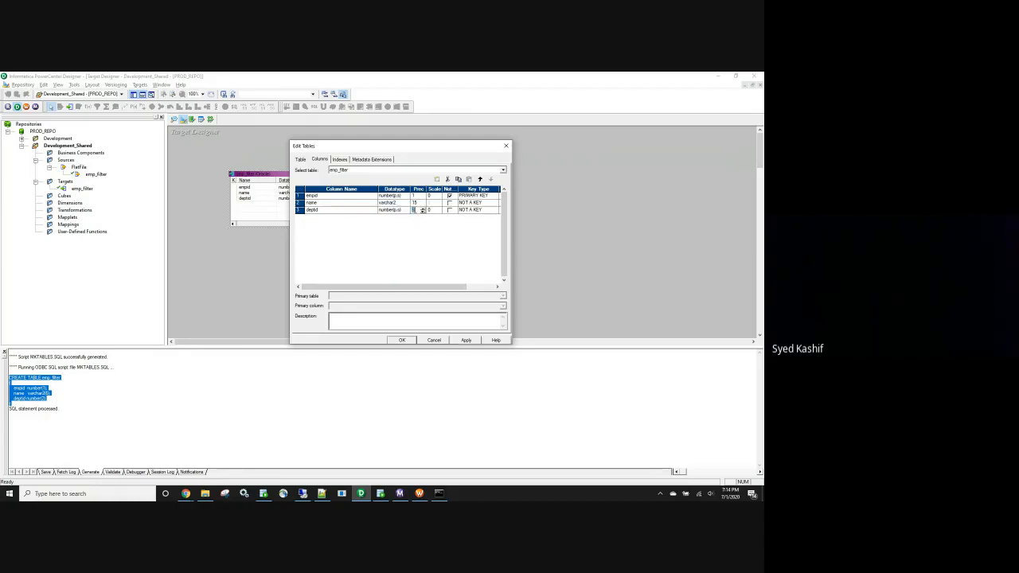
{"action": "left_click", "coordinate": [416, 196]}
{"action": "left_click", "coordinate": [466, 340]}
{"action": "left_click", "coordinate": [402, 340]}
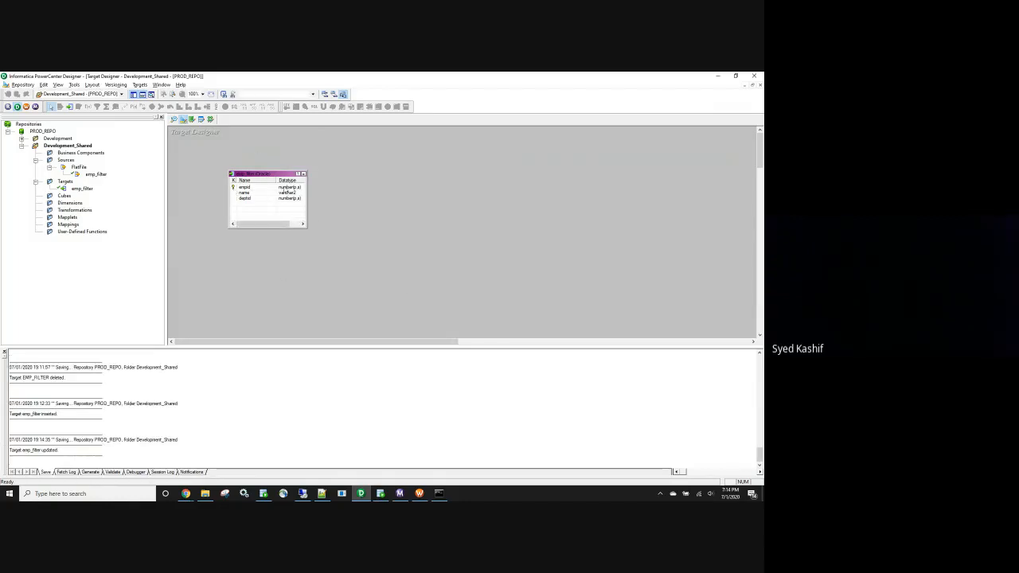
Refresh Tables and open EMP_FILTER: EMPID NUMBER(1,0), NAME VARCHAR2(6 BYTE), DEPTID NUMBER(2,0)
{"action": "left_click", "coordinate": [381, 494]}
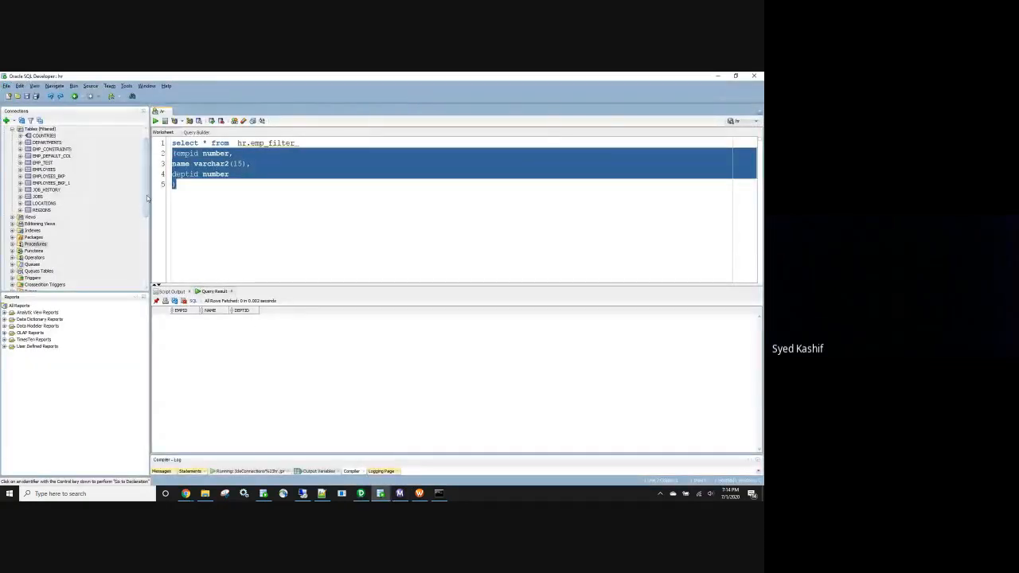
{"action": "scroll", "coordinate": [148, 198], "scroll_direction": "up", "scroll_amount": 1}
{"action": "right_click", "coordinate": [36, 146]}
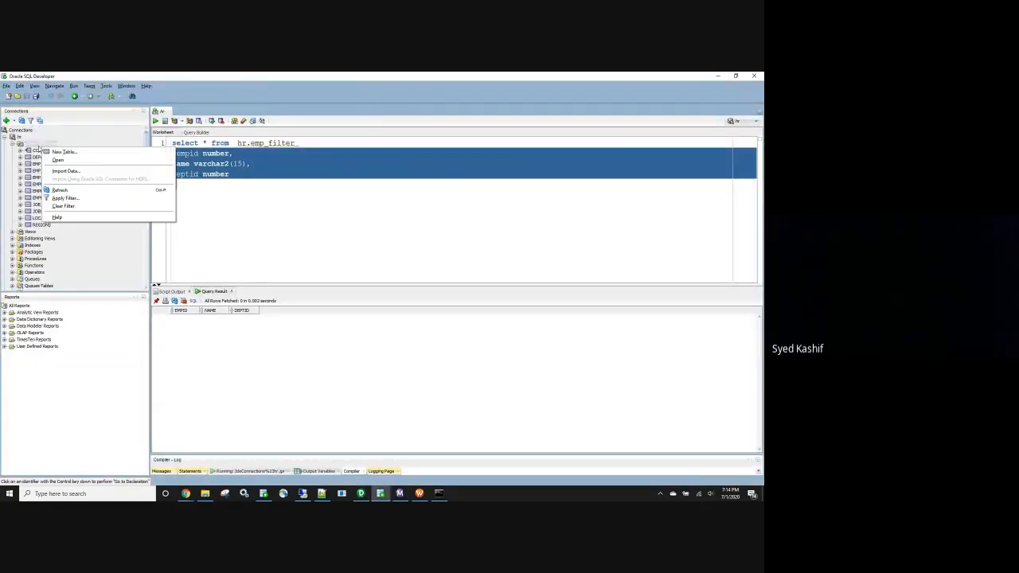
{"action": "left_click", "coordinate": [60, 189]}
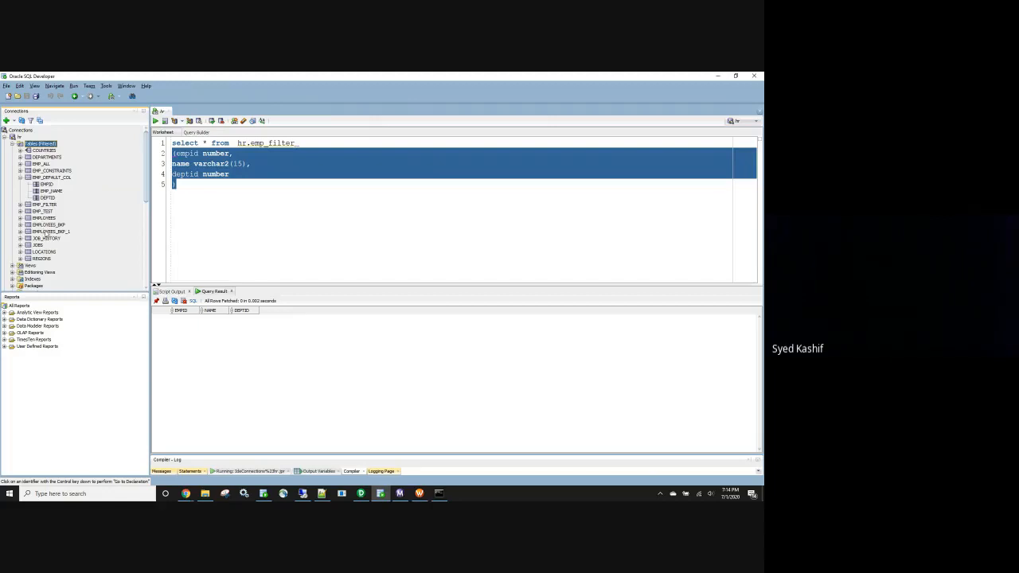
{"action": "left_click", "coordinate": [19, 178]}
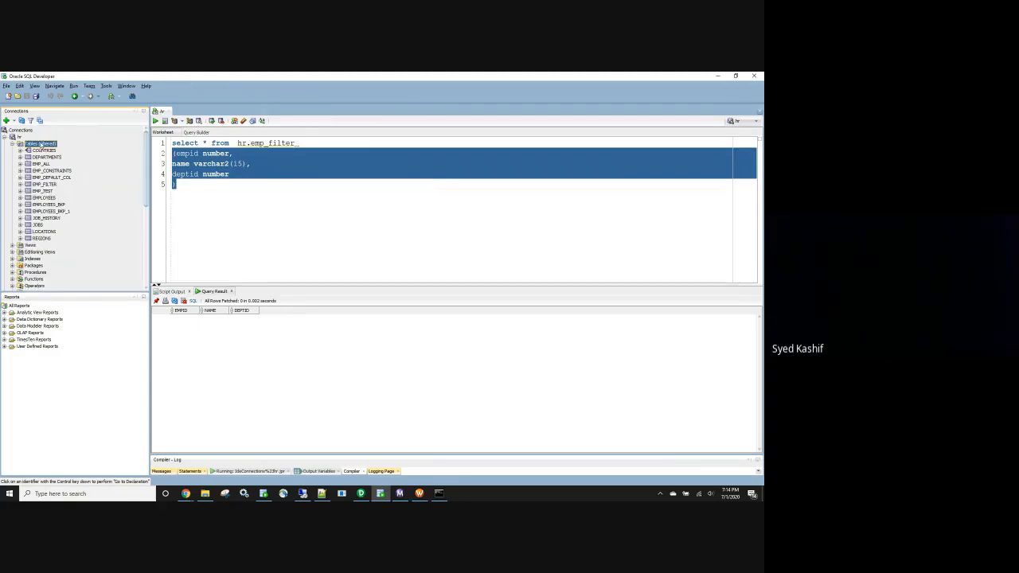
{"action": "right_click", "coordinate": [41, 144]}
{"action": "left_click", "coordinate": [58, 185]}
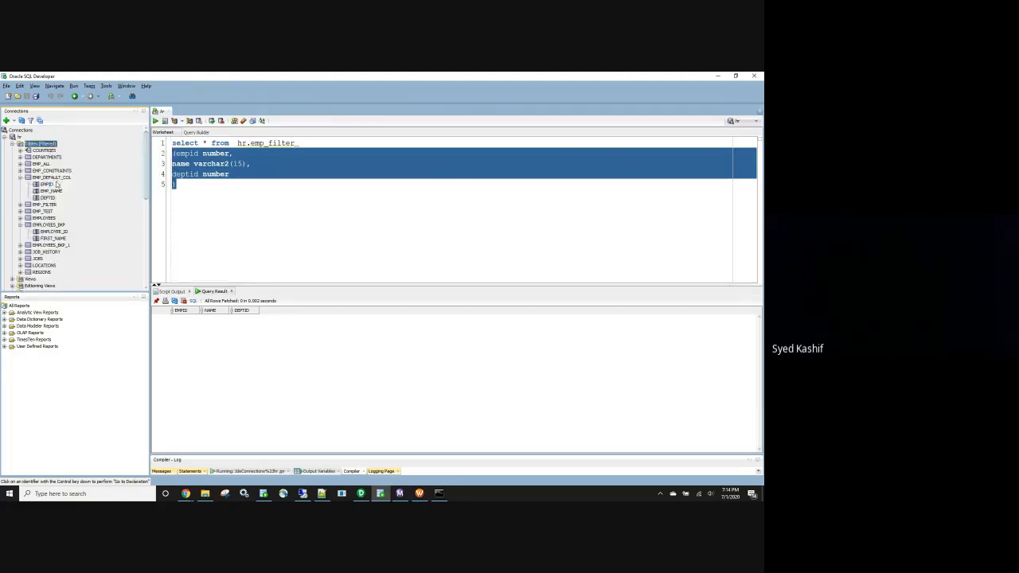
{"action": "left_click", "coordinate": [19, 177]}
{"action": "double_click", "coordinate": [44, 184]}
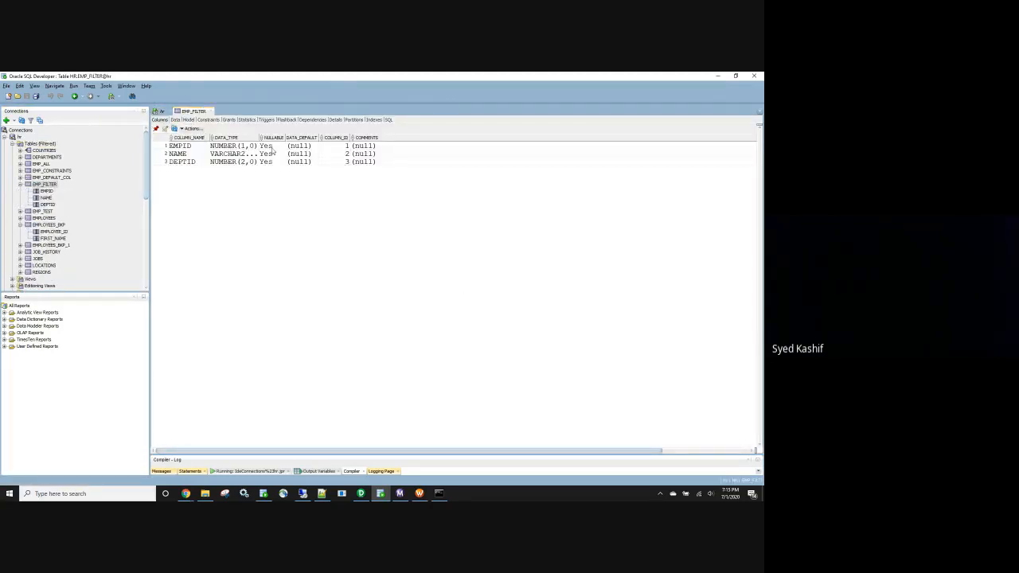
{"action": "left_click_drag", "start_coordinate": [260, 137], "coordinate": [296, 137]}
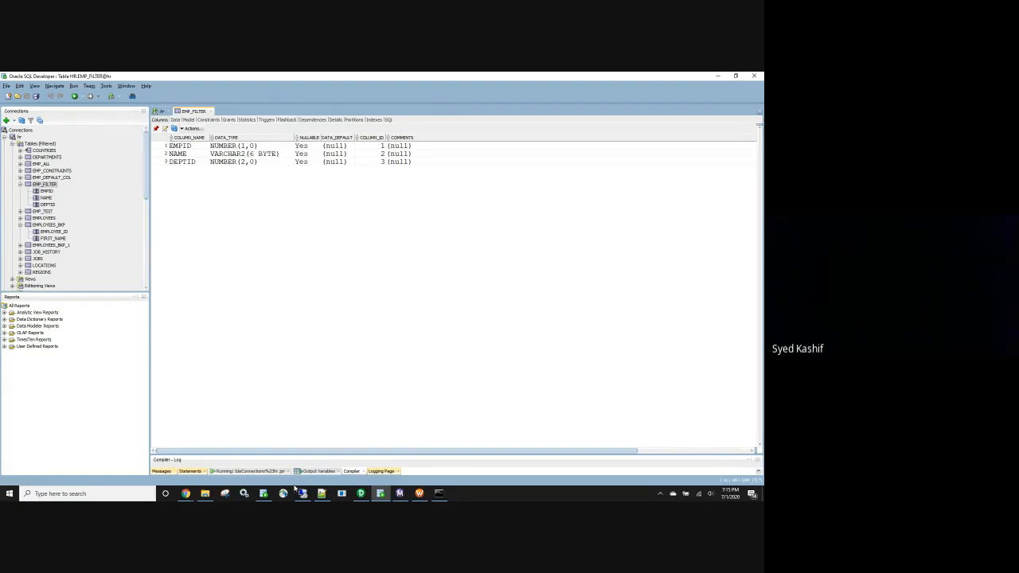
{"action": "left_click", "coordinate": [360, 493]}
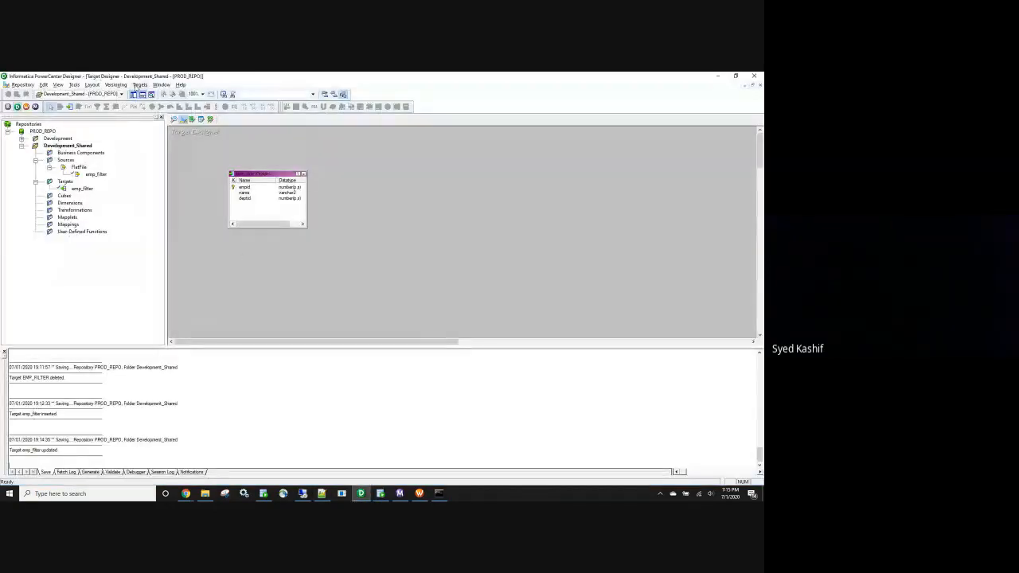
Regenerate emp_filter with Drop table ticked, overwriting MKTABLES.SQL, then check it in SQL Developer
{"action": "left_click", "coordinate": [139, 85]}
{"action": "left_click", "coordinate": [146, 239]}
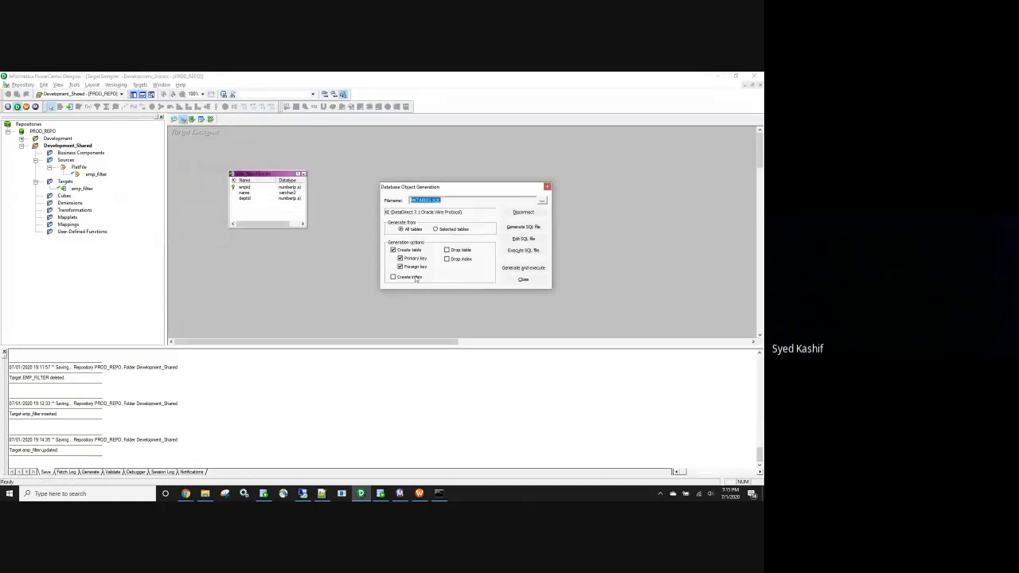
{"action": "left_click", "coordinate": [448, 250]}
{"action": "left_click", "coordinate": [523, 269]}
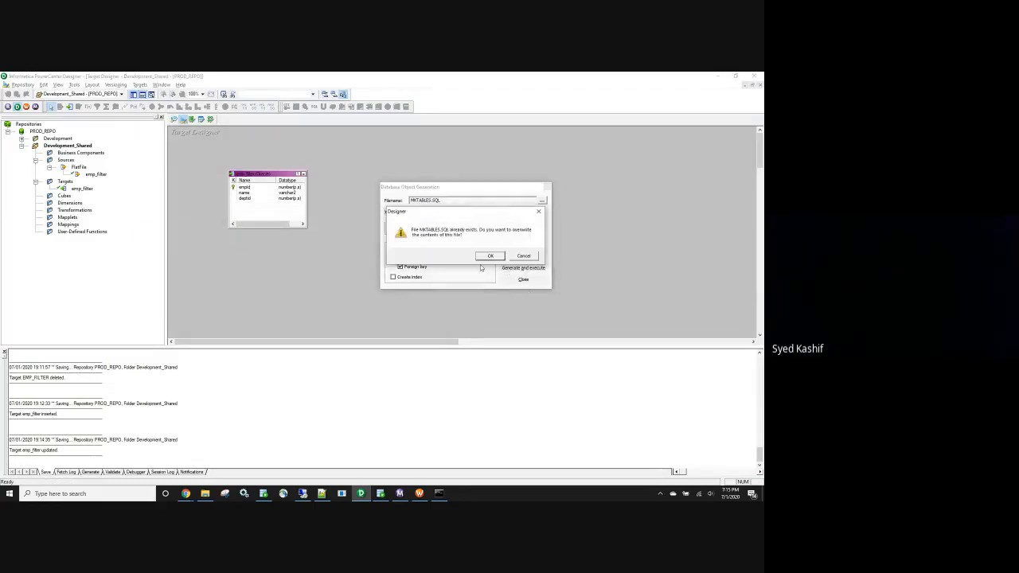
{"action": "left_click", "coordinate": [490, 255]}
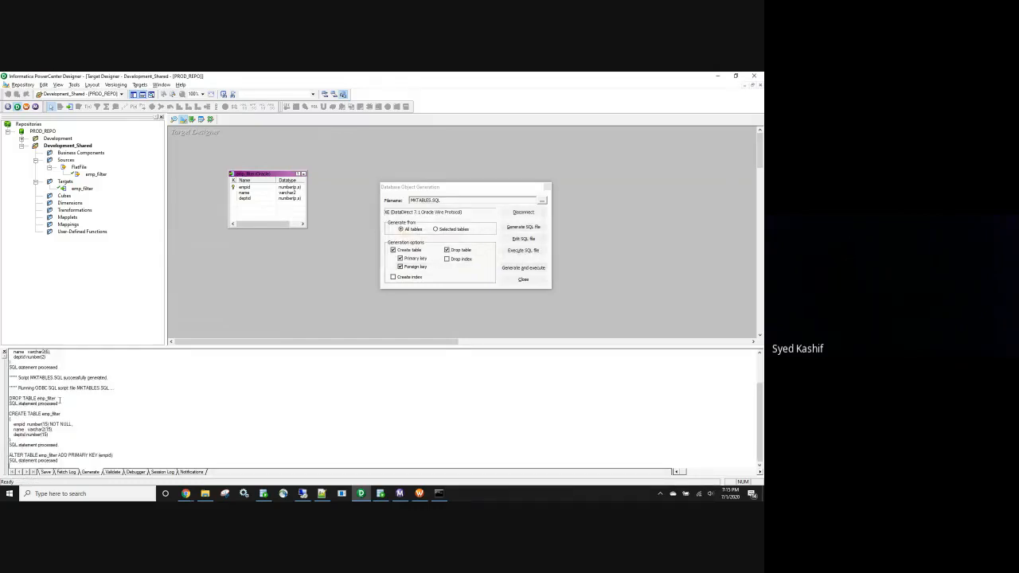
{"action": "left_click_drag", "start_coordinate": [59, 397], "coordinate": [10, 398]}
{"action": "left_click", "coordinate": [381, 494]}
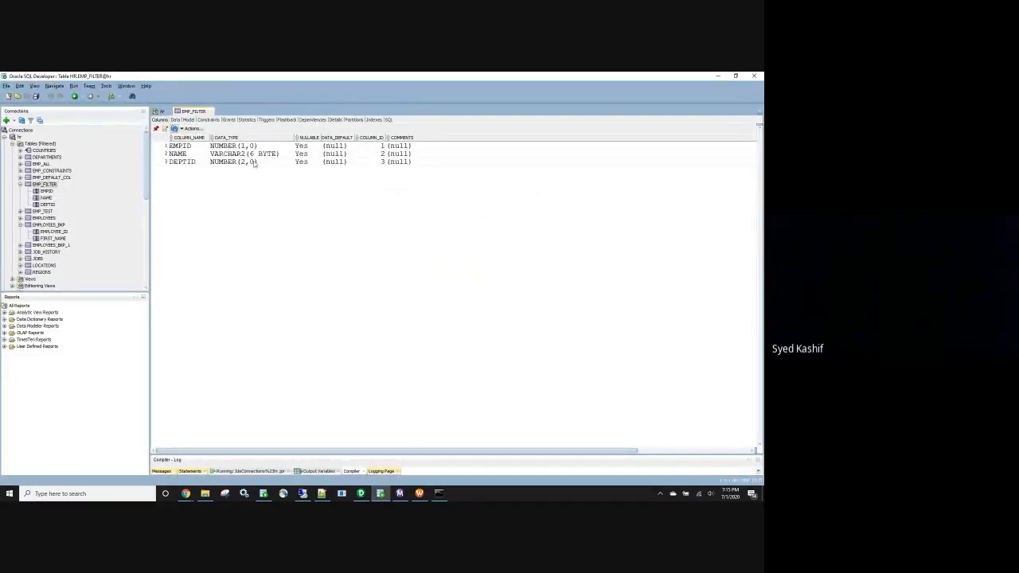
View EMP_FILTER's Constraints tab showing the EMPID NOT NULL check and the primary key
{"action": "left_click", "coordinate": [209, 120]}
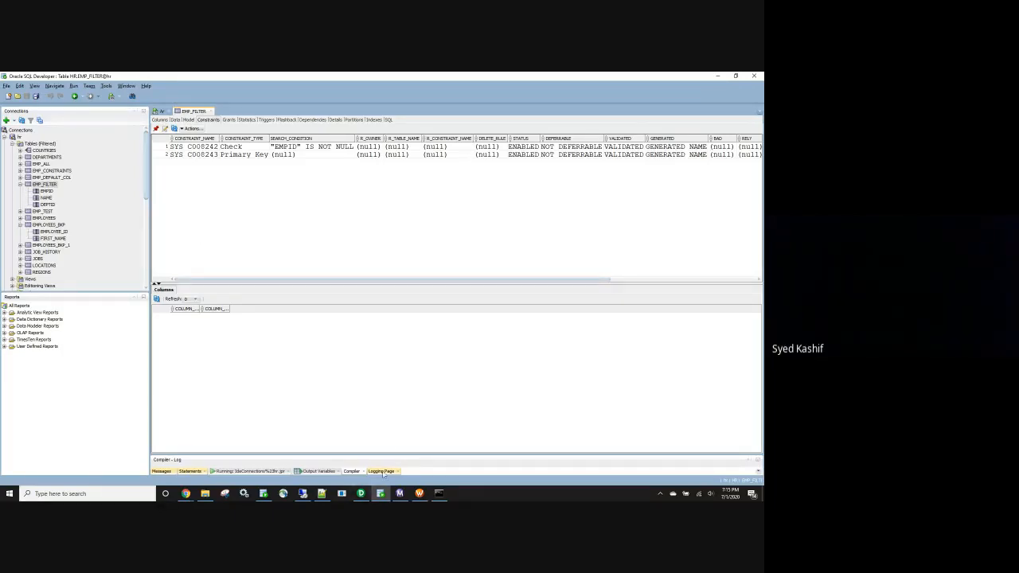
{"action": "mouse_move", "coordinate": [360, 495]}
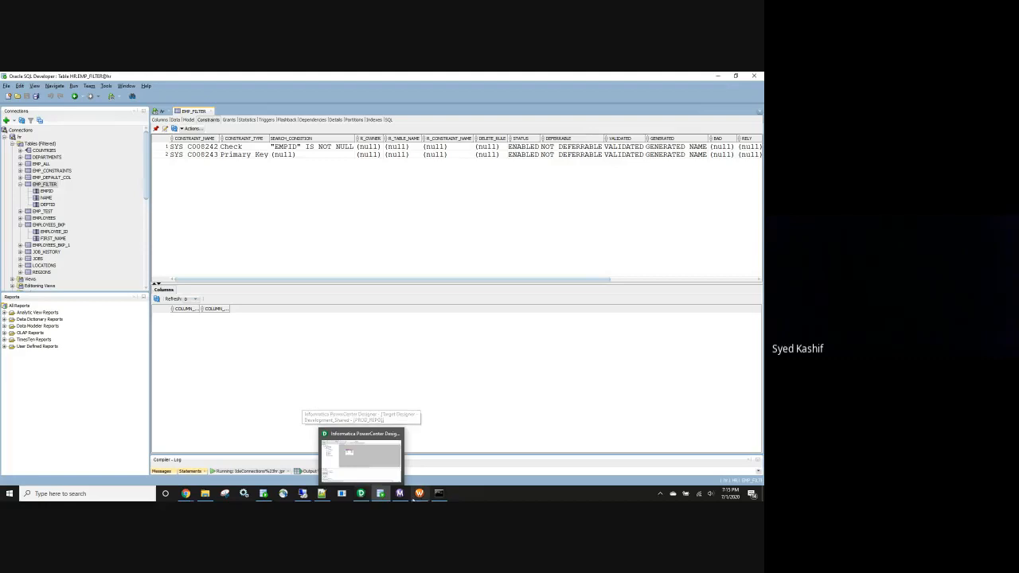
{"action": "left_click", "coordinate": [361, 494]}
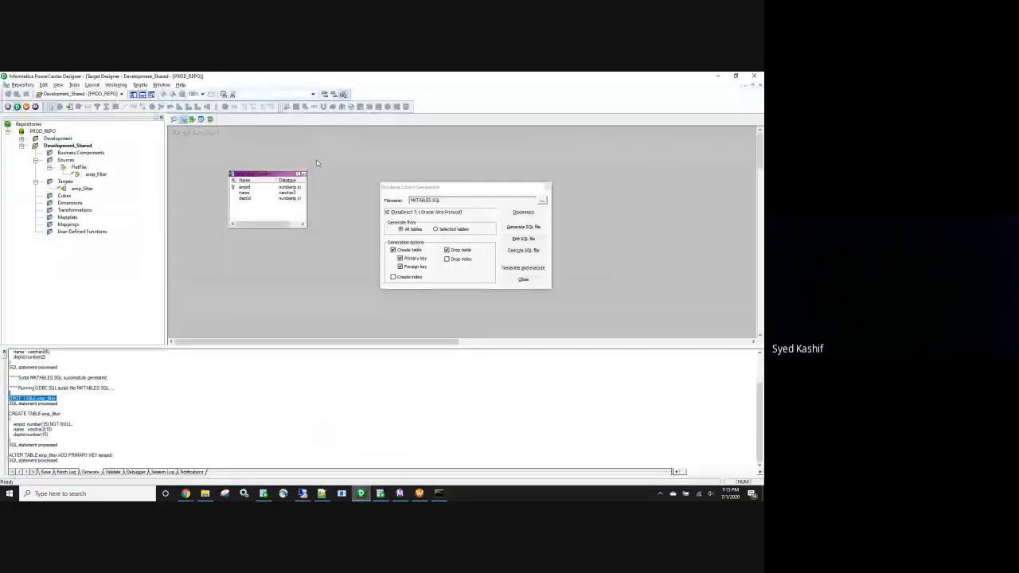
Close Database Object Generation and save with Ctrl+S, dismissing the no-changes warning
{"action": "left_click", "coordinate": [528, 280]}
{"action": "key", "text": "ctrl+s"}
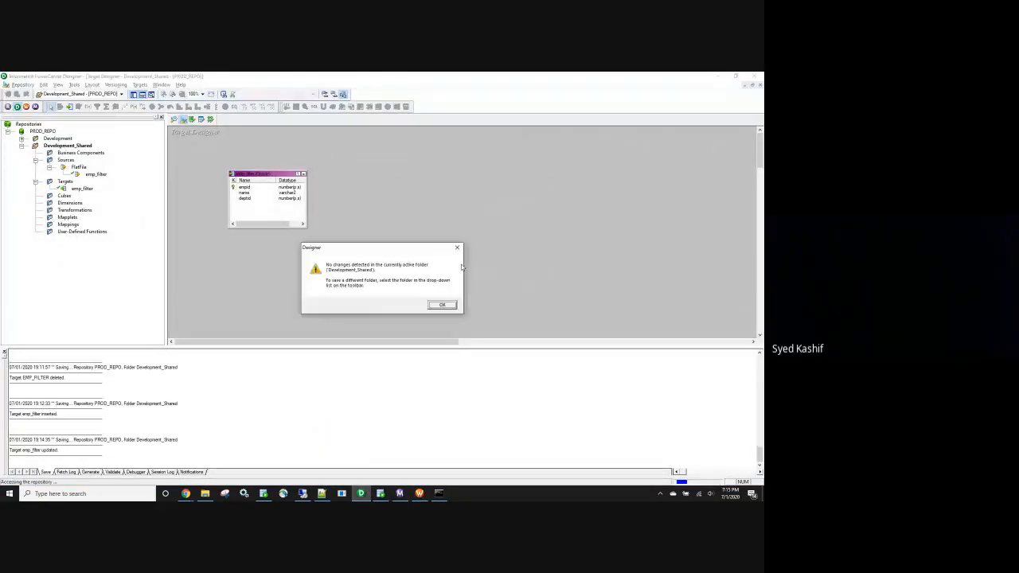
{"action": "left_click", "coordinate": [428, 309]}
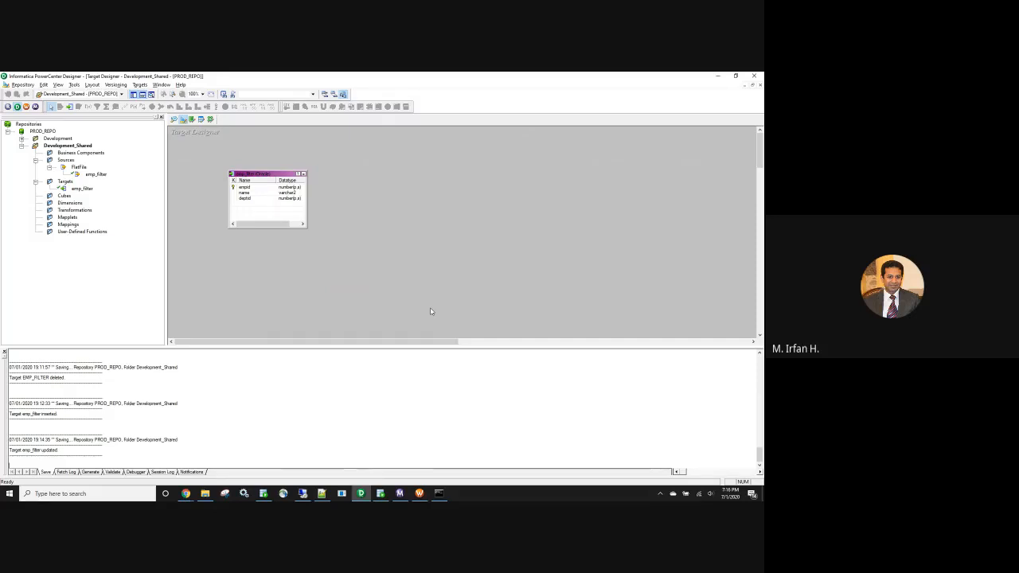
{"action": "left_click", "coordinate": [174, 119]}
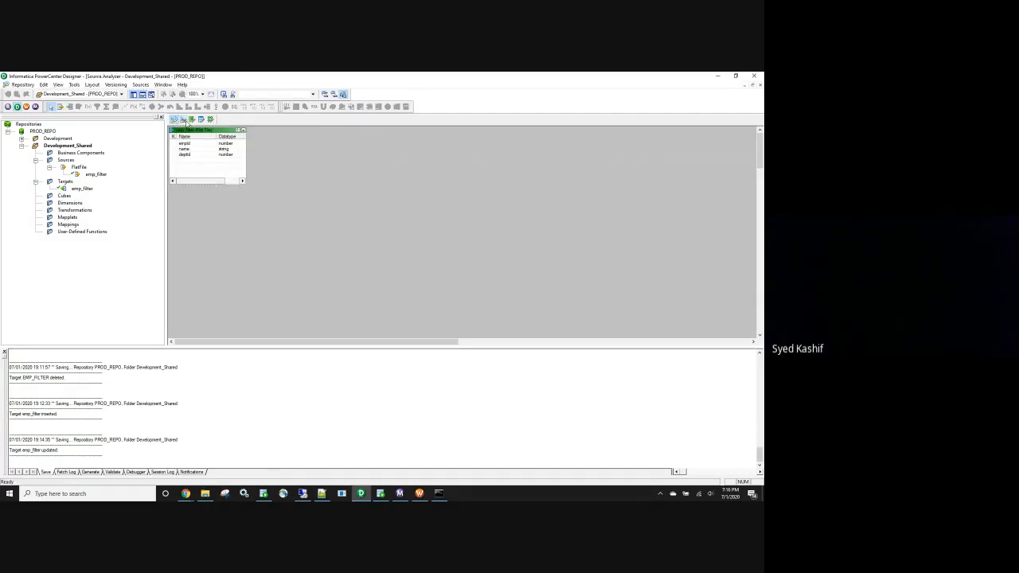
{"action": "left_click", "coordinate": [185, 120]}
{"action": "left_click", "coordinate": [174, 121]}
{"action": "left_click", "coordinate": [206, 493]}
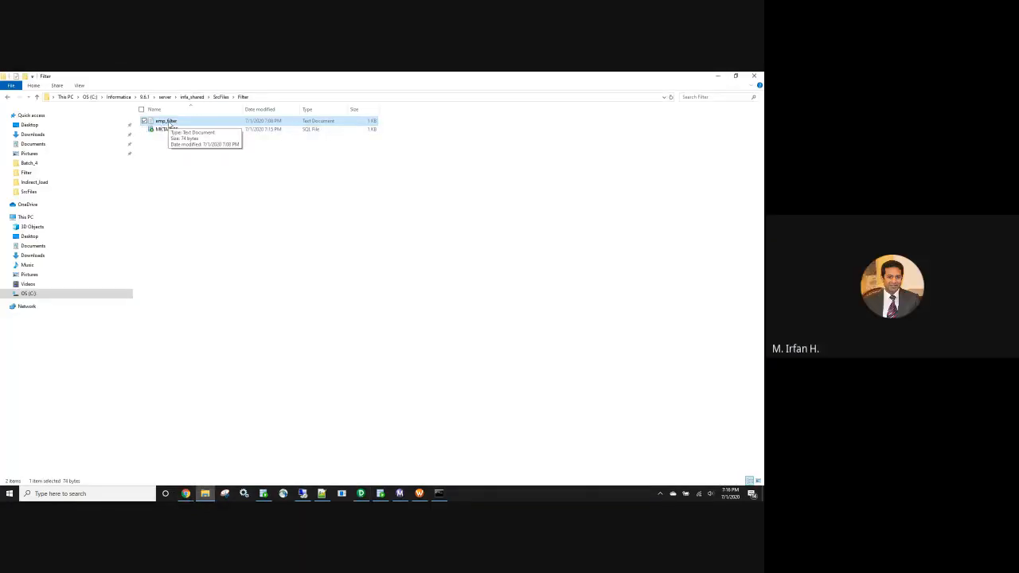
{"action": "key", "text": "alt+Tab"}
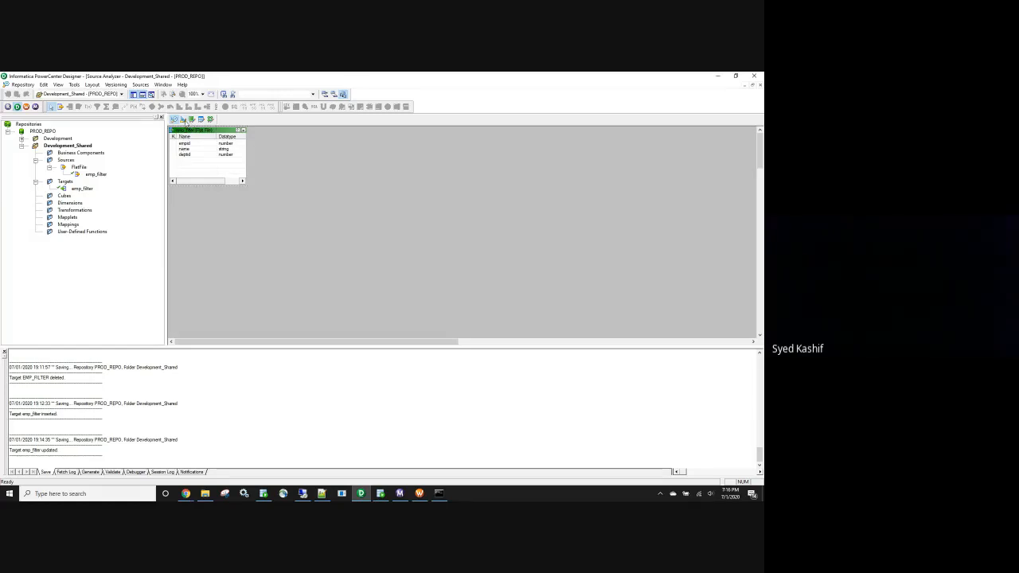
{"action": "left_click", "coordinate": [184, 119]}
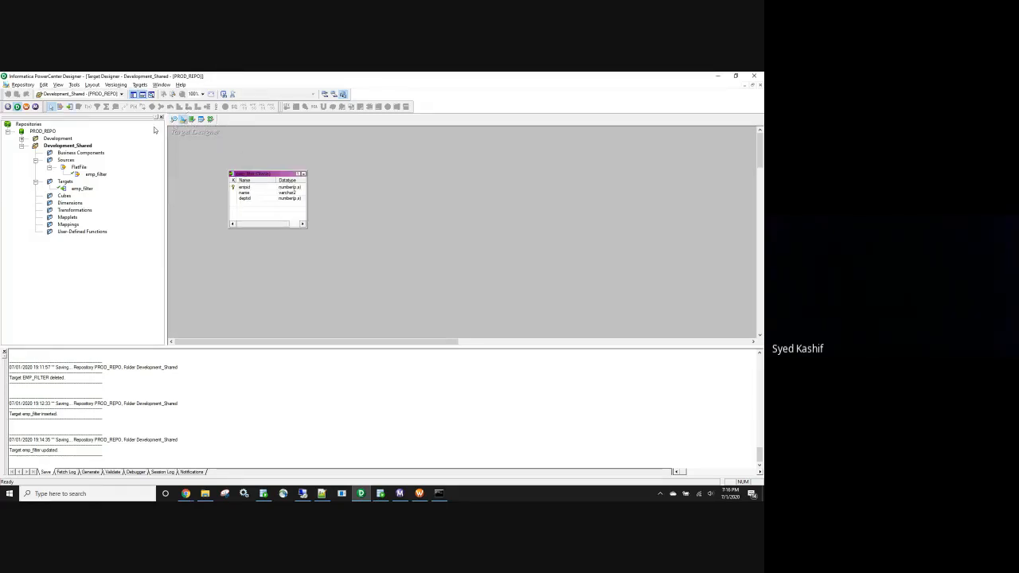
{"action": "left_click", "coordinate": [175, 119]}
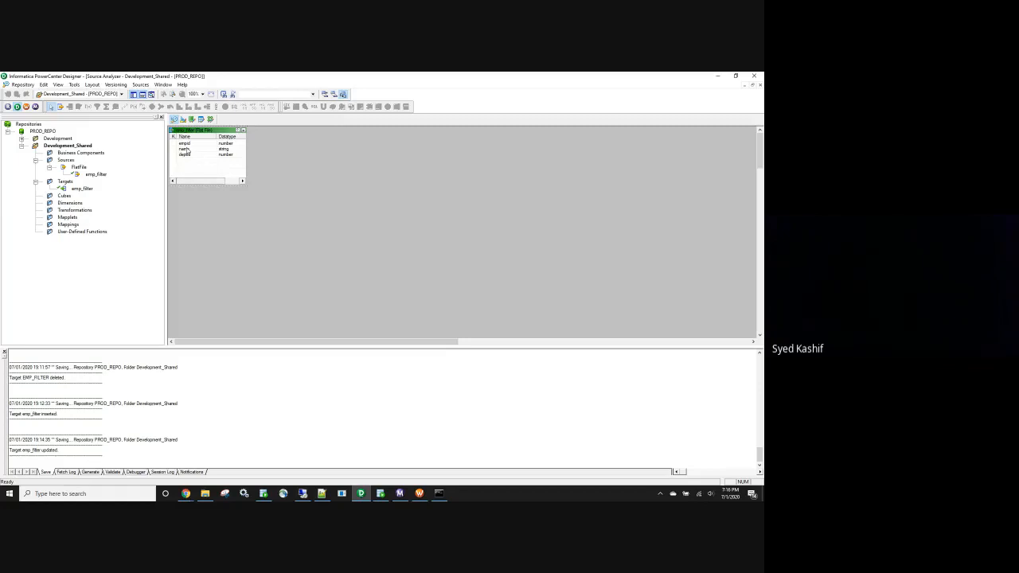
{"action": "left_click", "coordinate": [184, 119]}
In the emp_filter target's Columns, rename name, empid and deptid to emp_name, emp_id and dept_id
{"action": "double_click", "coordinate": [249, 201]}
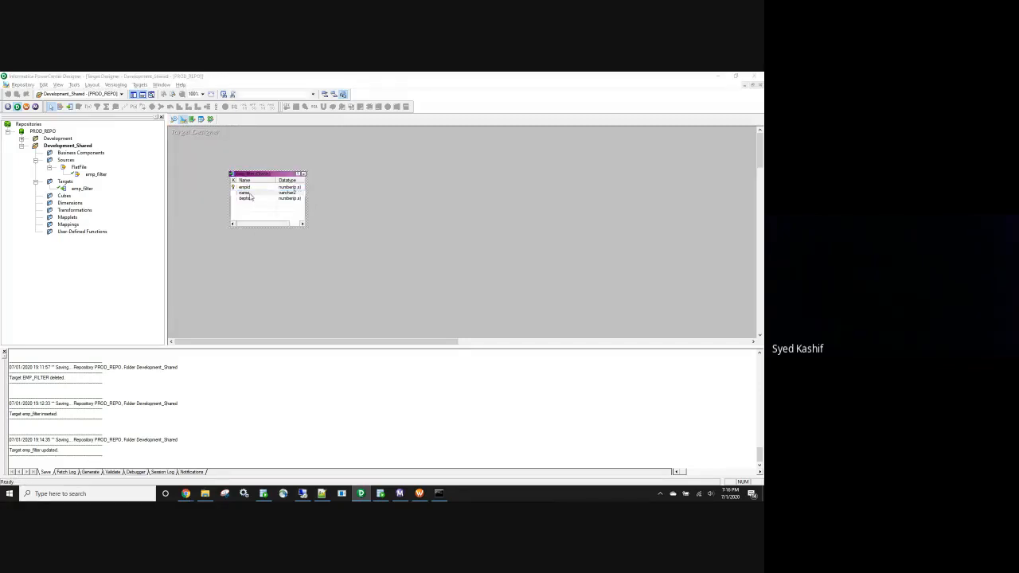
{"action": "left_click", "coordinate": [308, 204]}
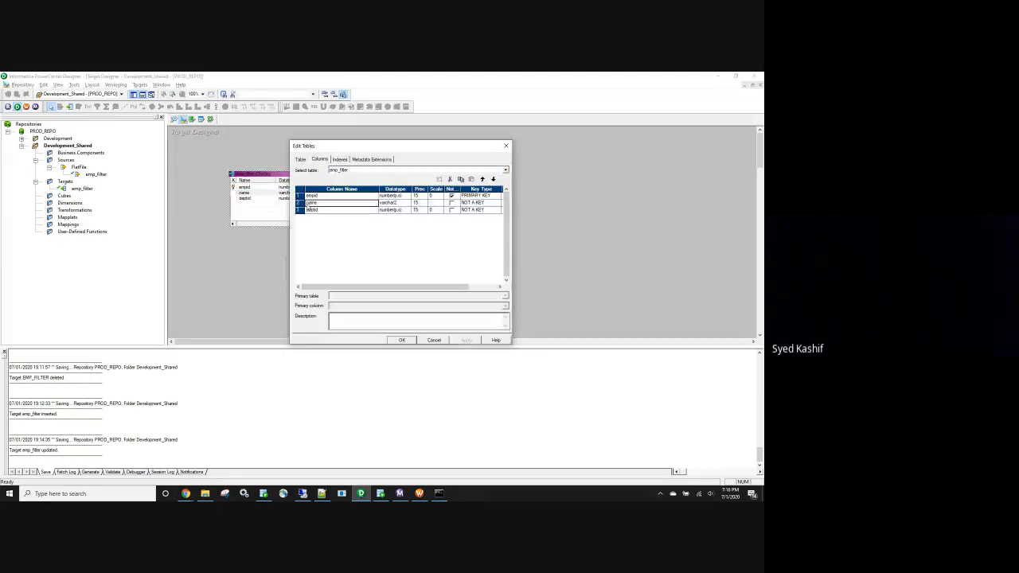
{"action": "type", "text": "emp"}
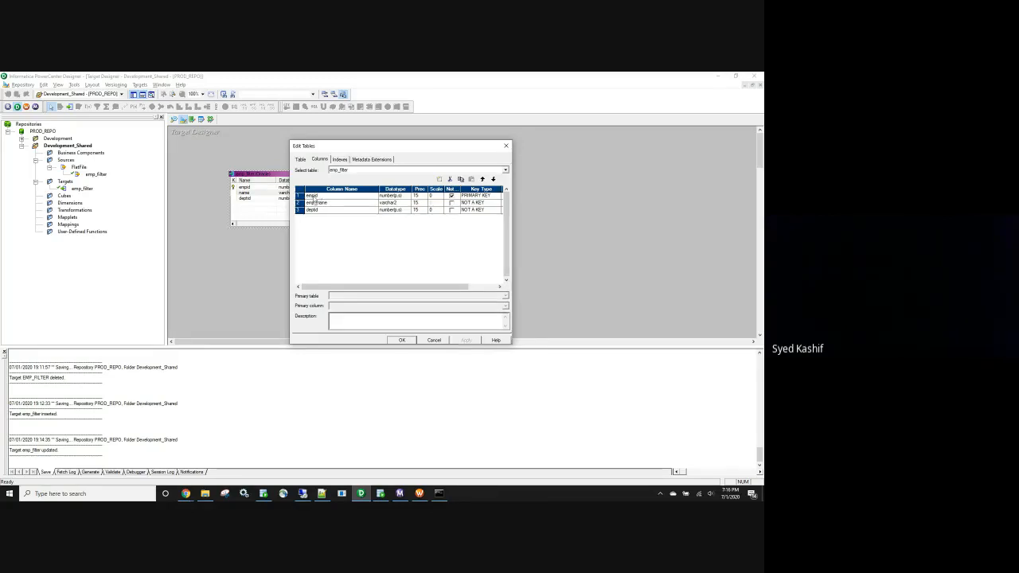
{"action": "type", "text": "_"}
{"action": "left_click", "coordinate": [317, 195]}
{"action": "left_click", "coordinate": [316, 210]}
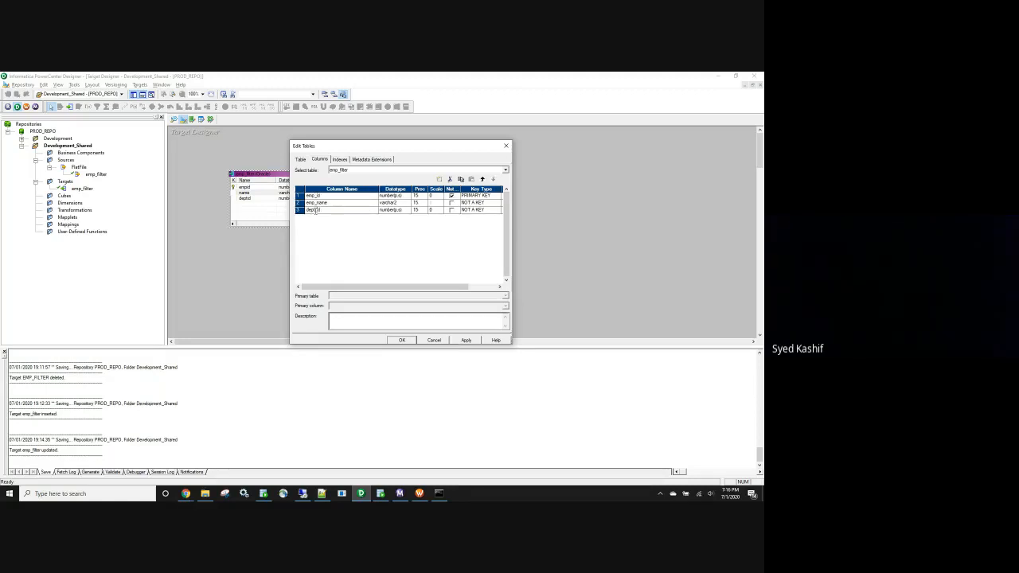
{"action": "left_click", "coordinate": [402, 340]}
Save the target, then generate and execute its table SQL in Oracle, overwriting the script file
{"action": "key", "text": "ctrl+s"}
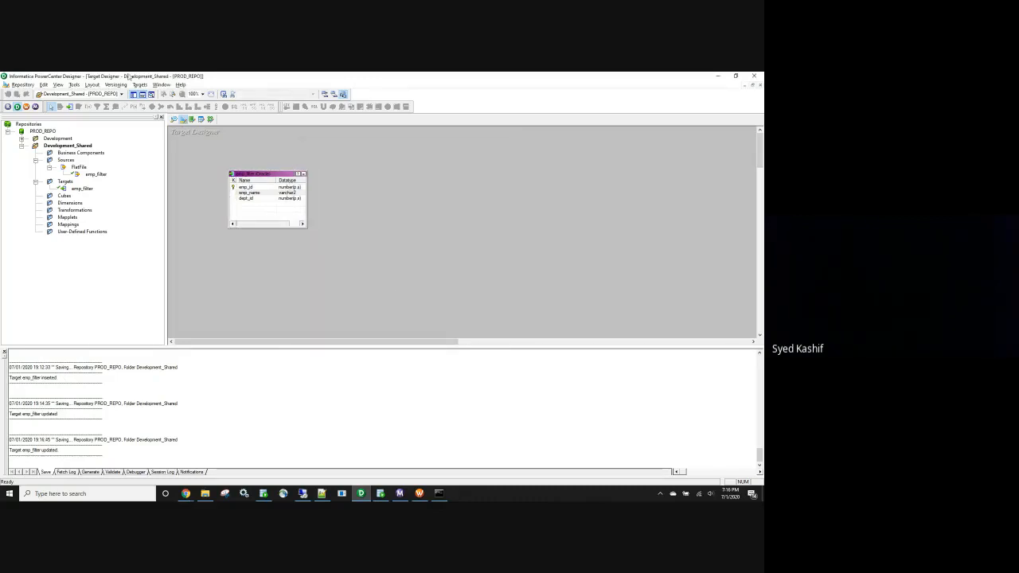
{"action": "left_click", "coordinate": [140, 84]}
{"action": "left_click", "coordinate": [175, 234]}
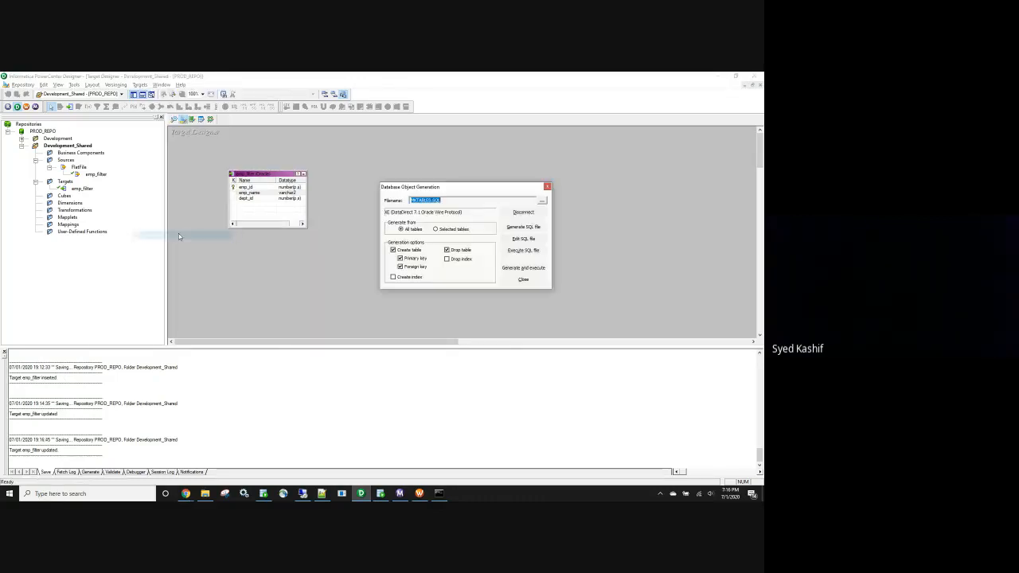
{"action": "left_click", "coordinate": [528, 269]}
{"action": "left_click", "coordinate": [489, 257]}
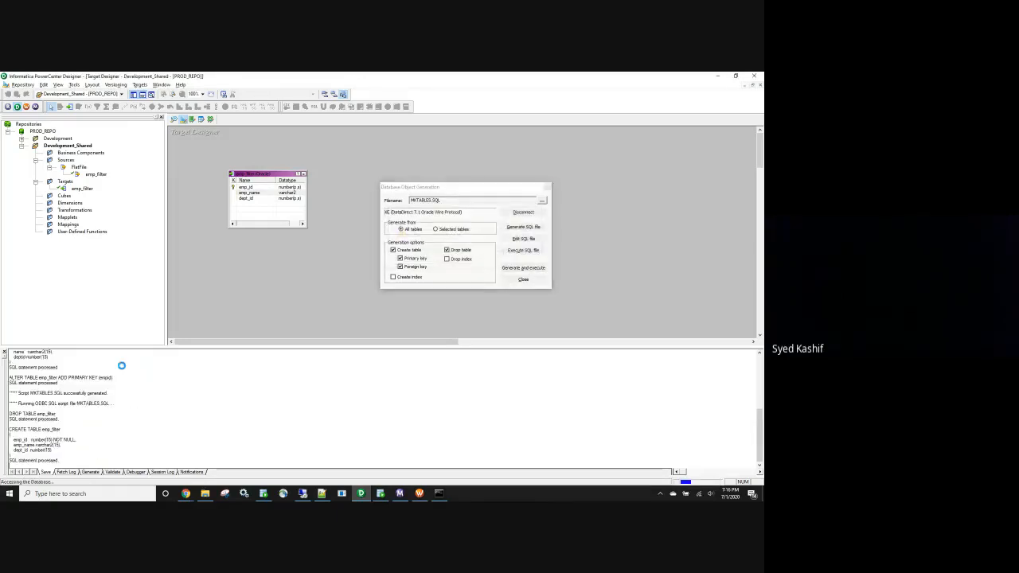
Confirm in SQL Developer that EMP_FILTER has EMP_ID, EMP_NAME and DEPT_ID columns, then save again
{"action": "left_click_drag", "start_coordinate": [56, 398], "coordinate": [9, 399]}
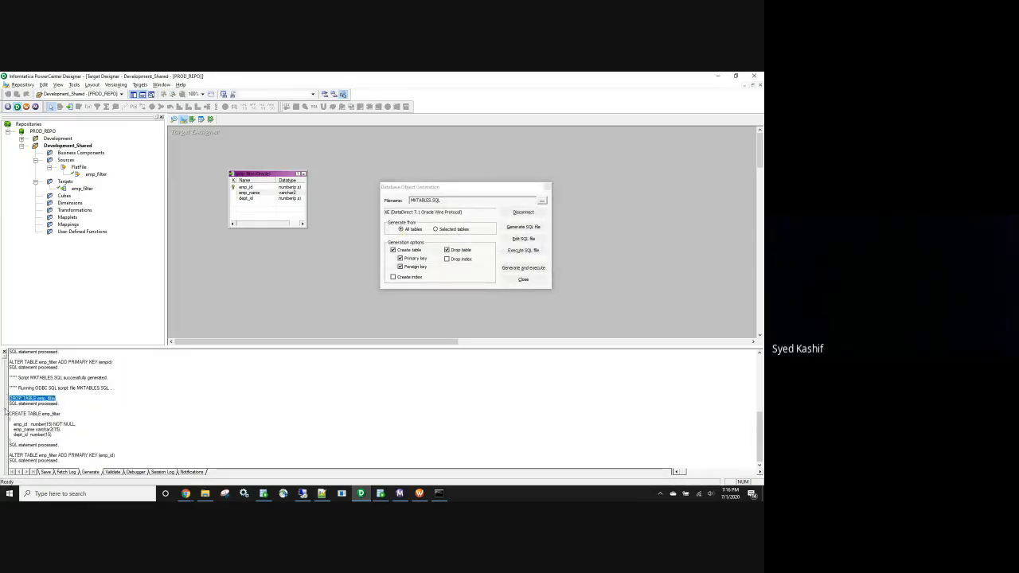
{"action": "left_click_drag", "start_coordinate": [67, 436], "coordinate": [32, 439]}
{"action": "left_click", "coordinate": [70, 441]}
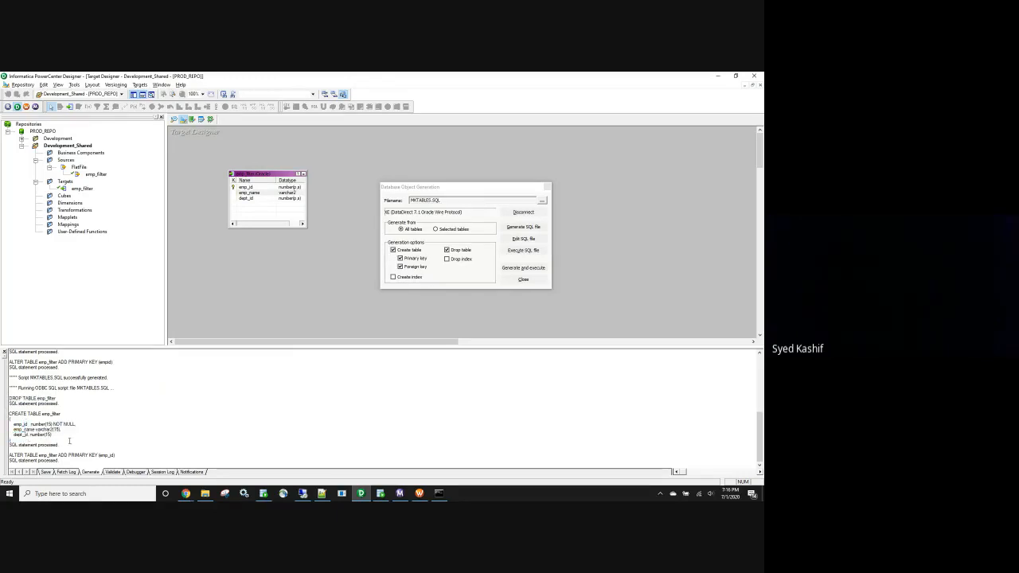
{"action": "left_click", "coordinate": [381, 493]}
{"action": "left_click", "coordinate": [162, 120]}
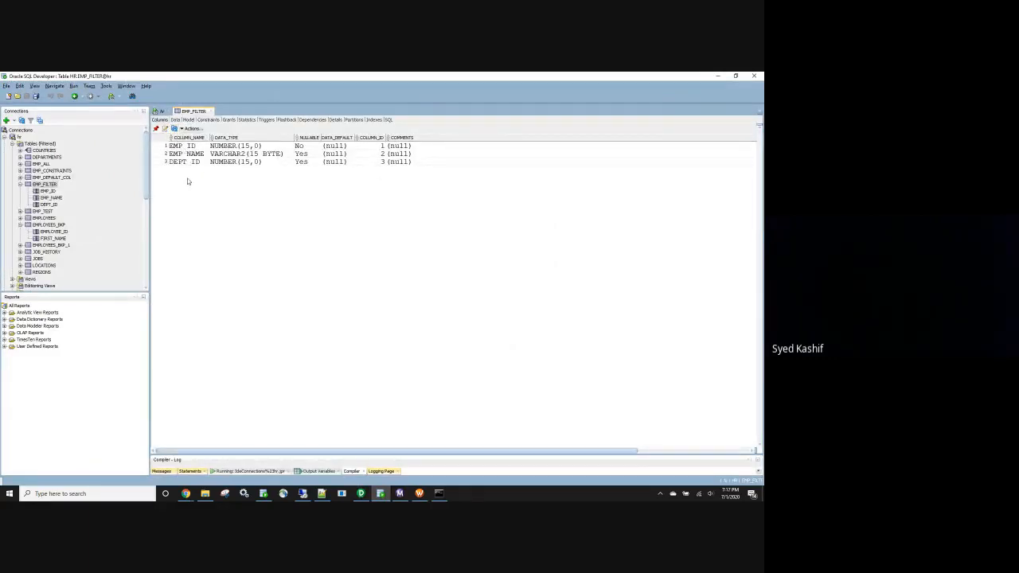
{"action": "key", "text": "alt+Tab"}
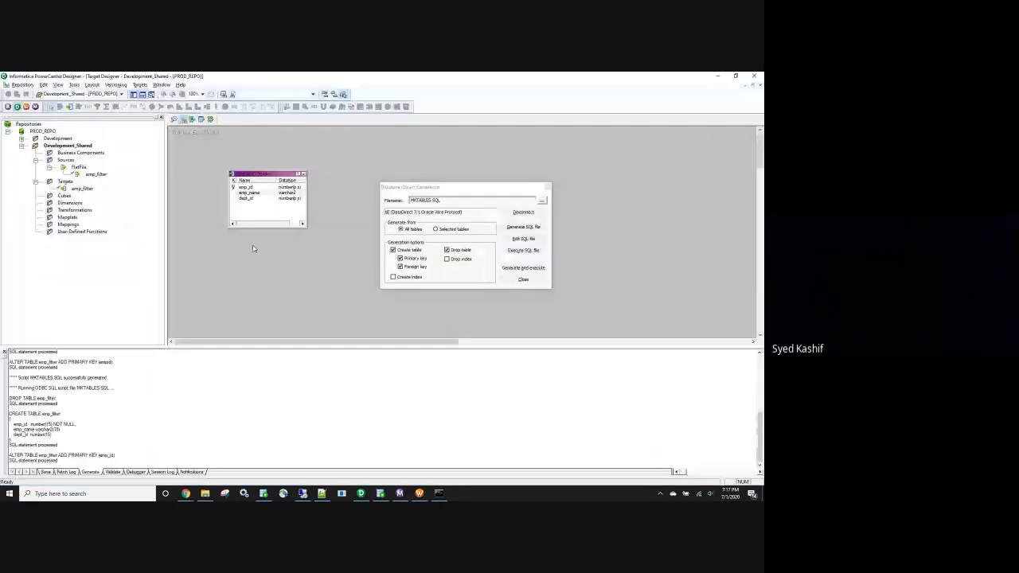
{"action": "left_click", "coordinate": [520, 278]}
{"action": "key", "text": "ctrl+s"}
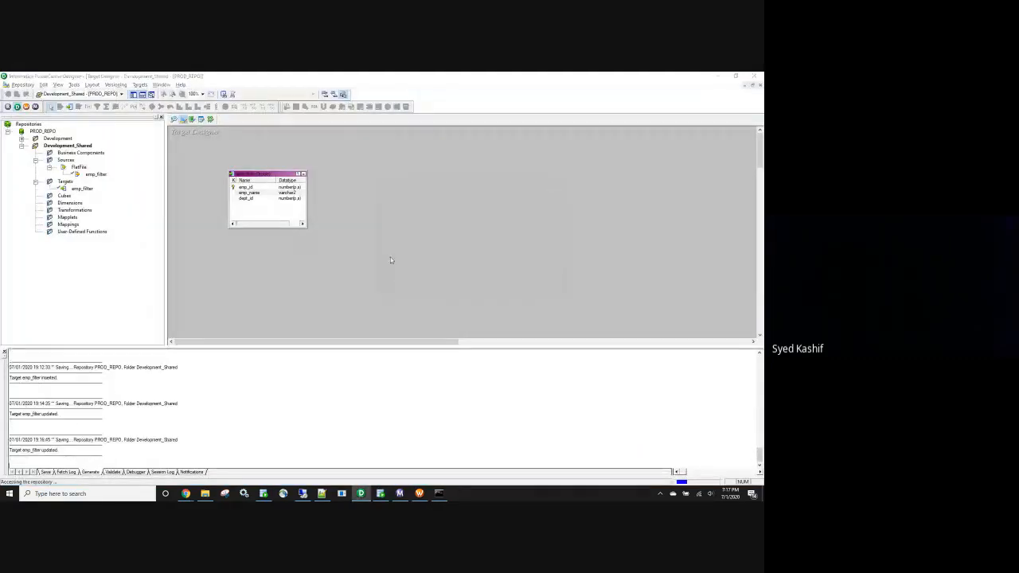
Create shortcuts of the emp_filter source and target in the Development folder
{"action": "left_click", "coordinate": [447, 304]}
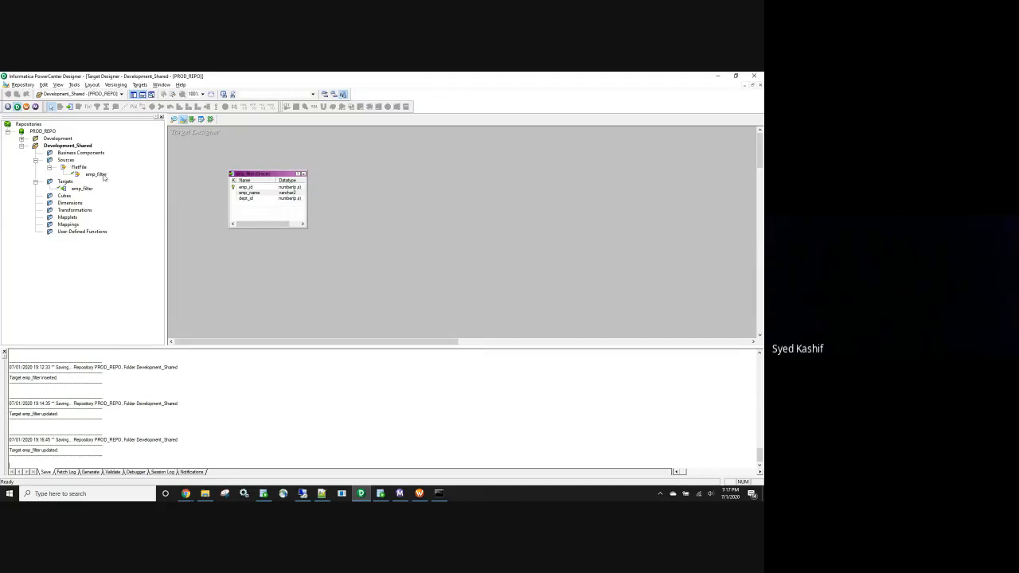
{"action": "left_click_drag", "start_coordinate": [95, 173], "coordinate": [336, 291]}
{"action": "left_click", "coordinate": [334, 293]}
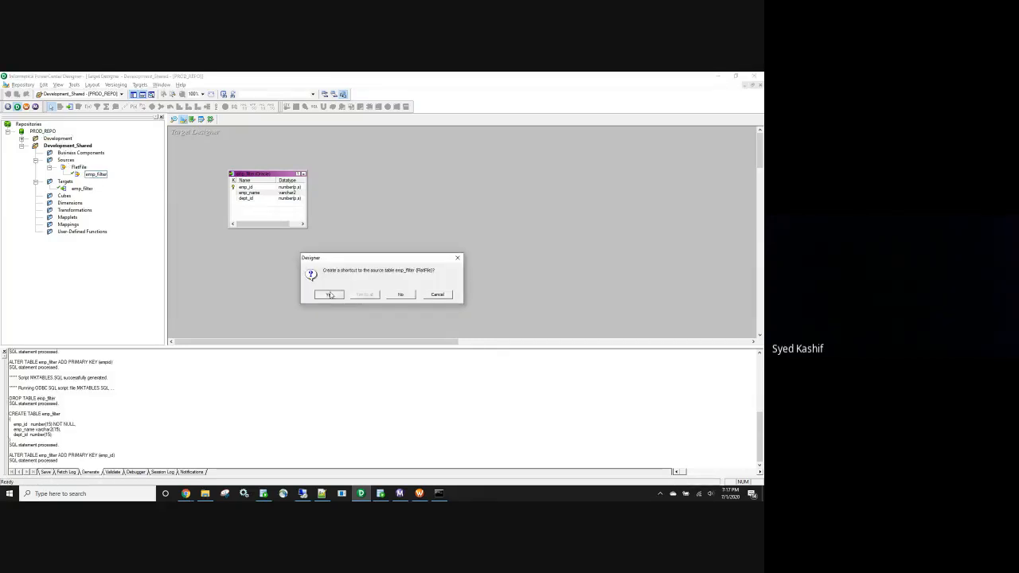
{"action": "left_click_drag", "start_coordinate": [60, 142], "coordinate": [59, 140]}
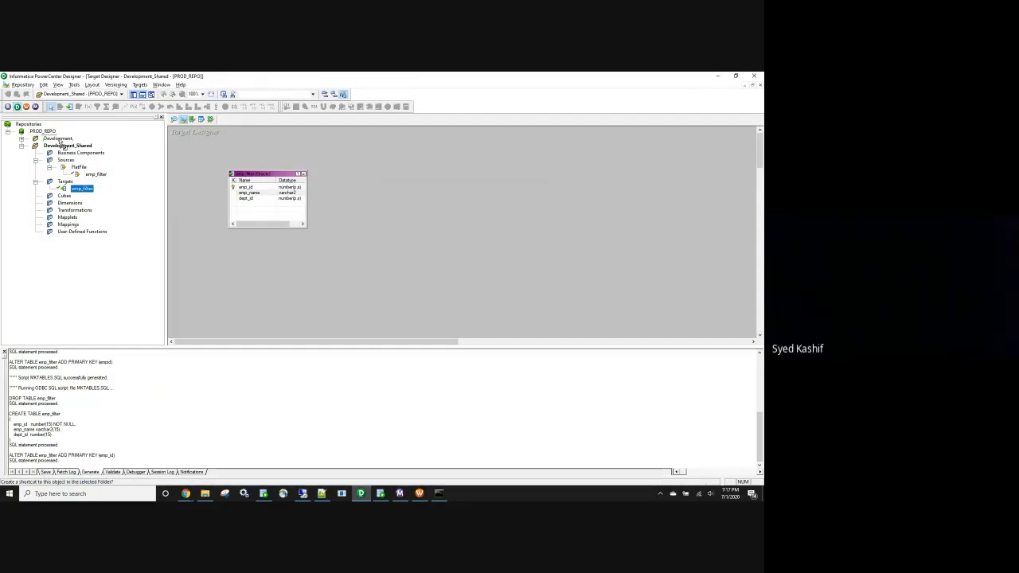
{"action": "left_click", "coordinate": [328, 295]}
Open the Development folder, clear the Source Analyzer, and place Shortcut_to_emp_filter there
{"action": "left_click", "coordinate": [21, 147]}
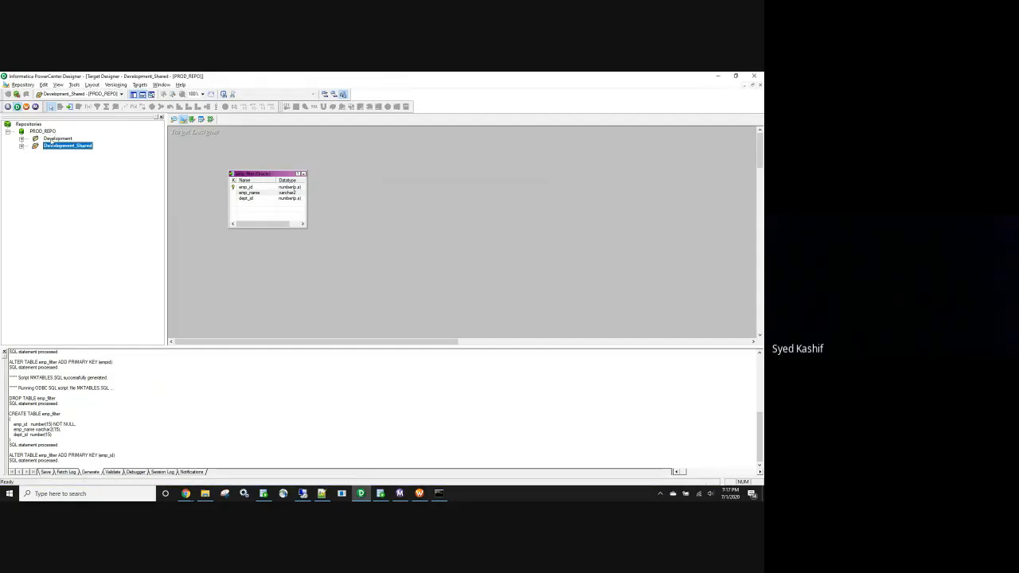
{"action": "double_click", "coordinate": [54, 139]}
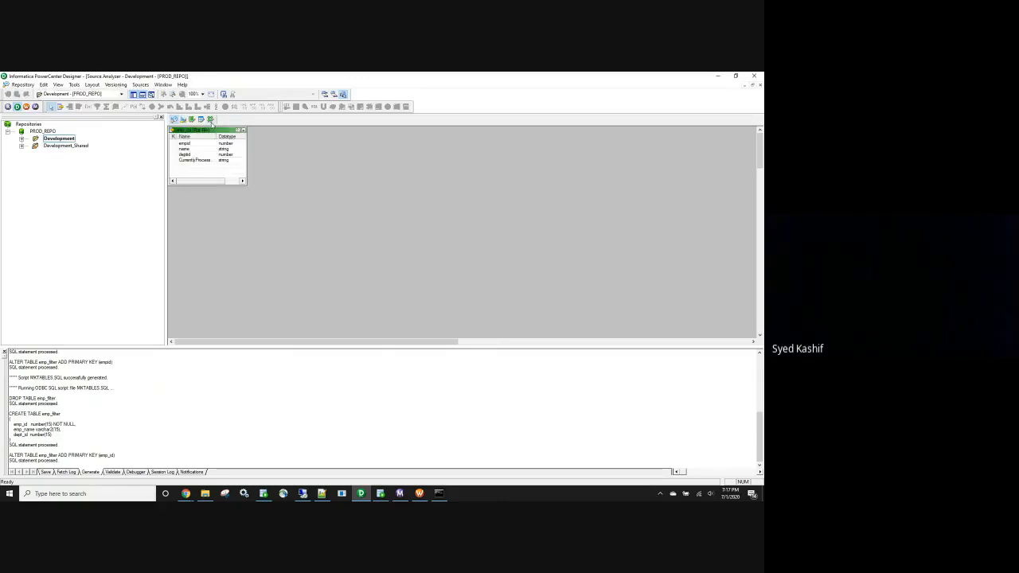
{"action": "right_click", "coordinate": [331, 172]}
{"action": "left_click", "coordinate": [354, 182]}
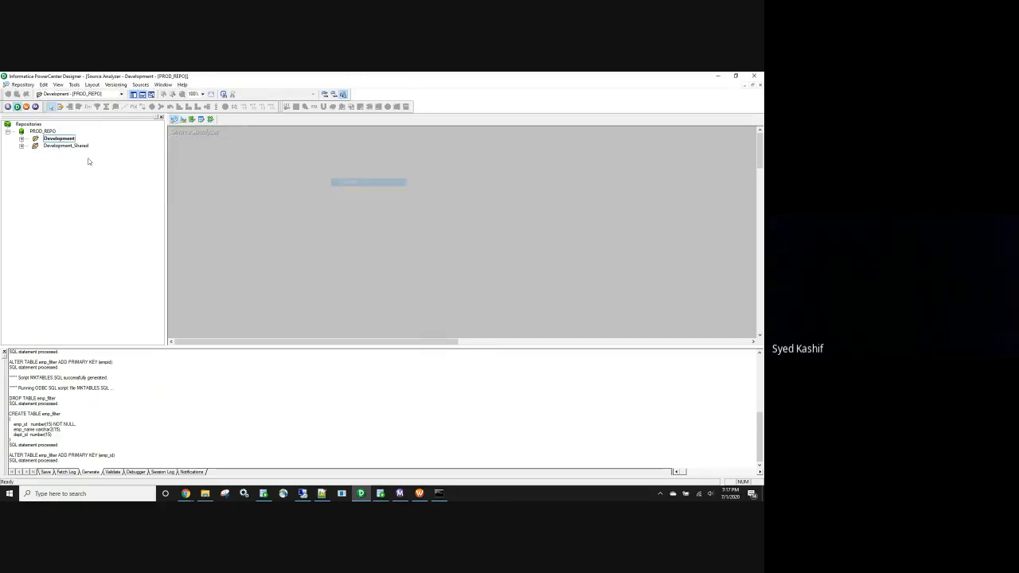
{"action": "left_click", "coordinate": [22, 138]}
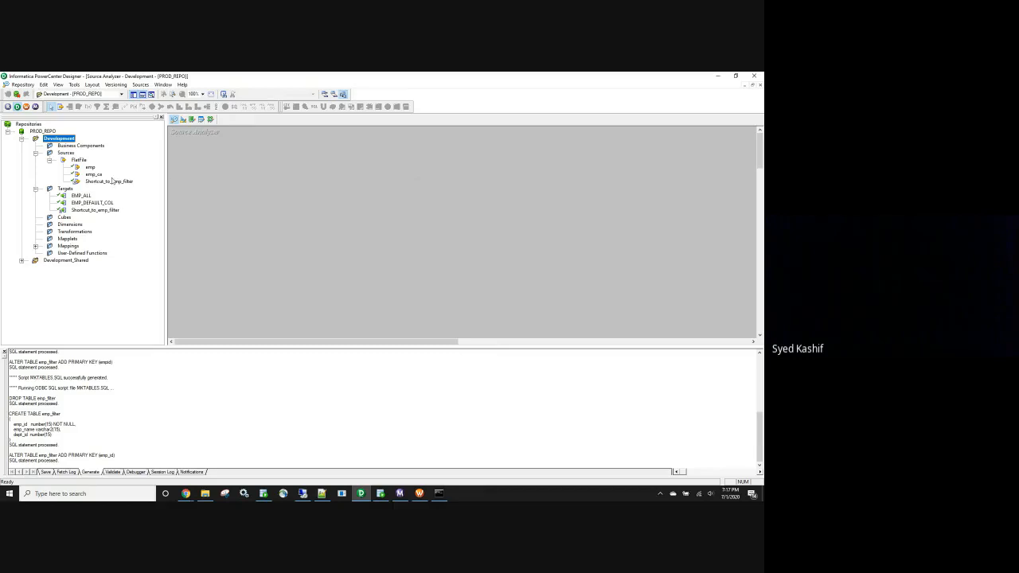
{"action": "left_click_drag", "start_coordinate": [109, 182], "coordinate": [265, 207]}
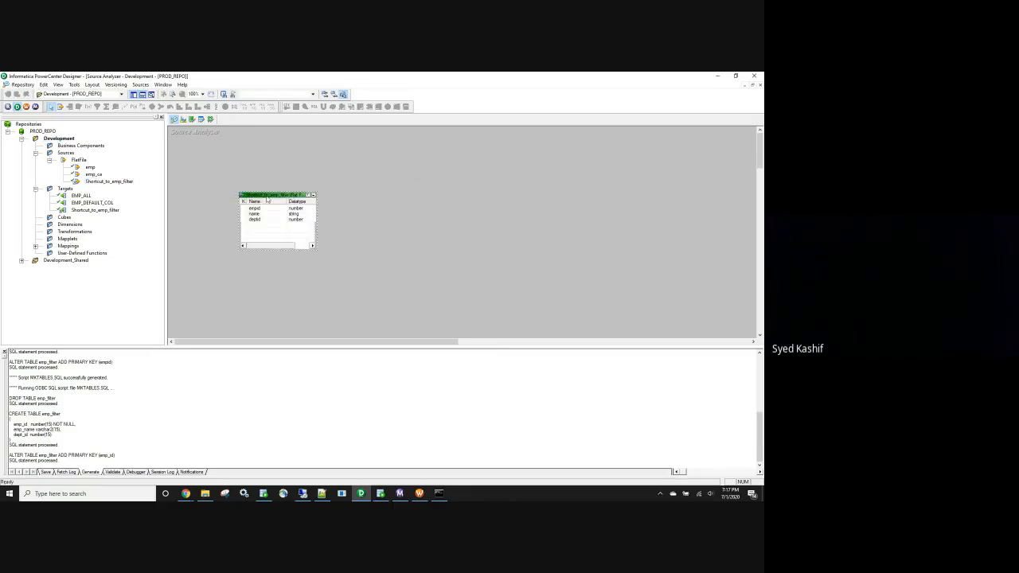
Rename the source shortcut from Shortcut_to_emp_filter to emp_filter
{"action": "double_click", "coordinate": [268, 202]}
{"action": "left_click", "coordinate": [499, 170]}
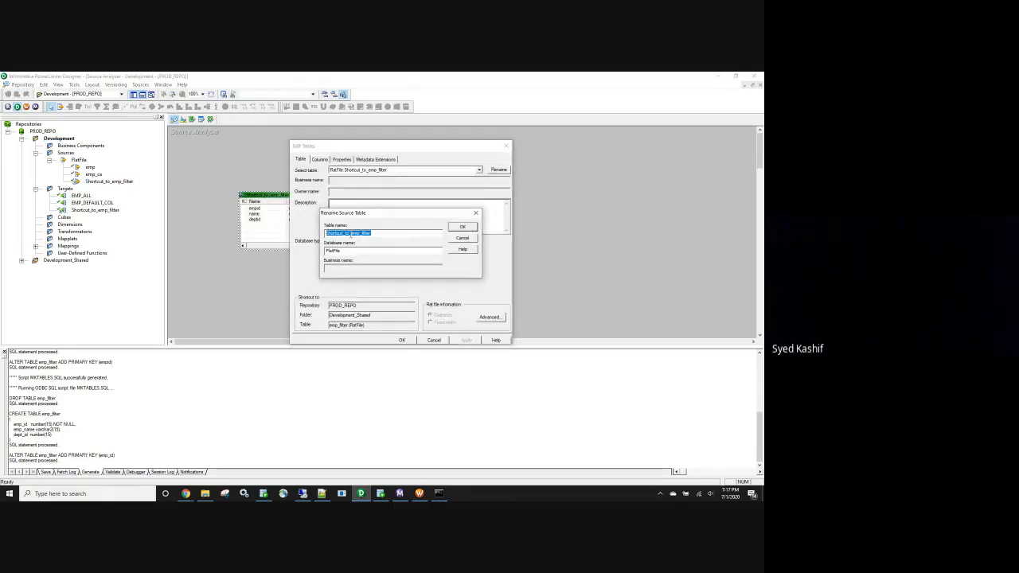
{"action": "left_click", "coordinate": [351, 233]}
{"action": "key", "text": "BackSpace"}
{"action": "key", "text": "BackSpace"}
{"action": "key", "text": "BackSpace"}
{"action": "key", "text": "BackSpace"}
{"action": "key", "text": "BackSpace"}
{"action": "key", "text": "BackSpace"}
{"action": "key", "text": "BackSpace"}
{"action": "key", "text": "BackSpace"}
{"action": "key", "text": "BackSpace"}
{"action": "key", "text": "BackSpace"}
{"action": "key", "text": "BackSpace"}
{"action": "key", "text": "BackSpace"}
{"action": "left_click", "coordinate": [463, 229]}
{"action": "left_click", "coordinate": [466, 340]}
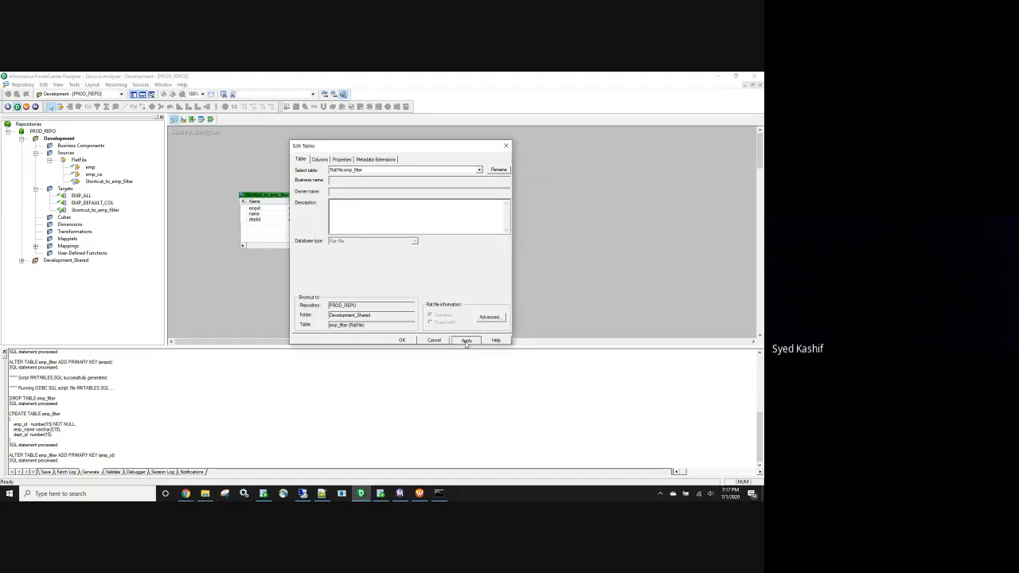
{"action": "left_click", "coordinate": [402, 340]}
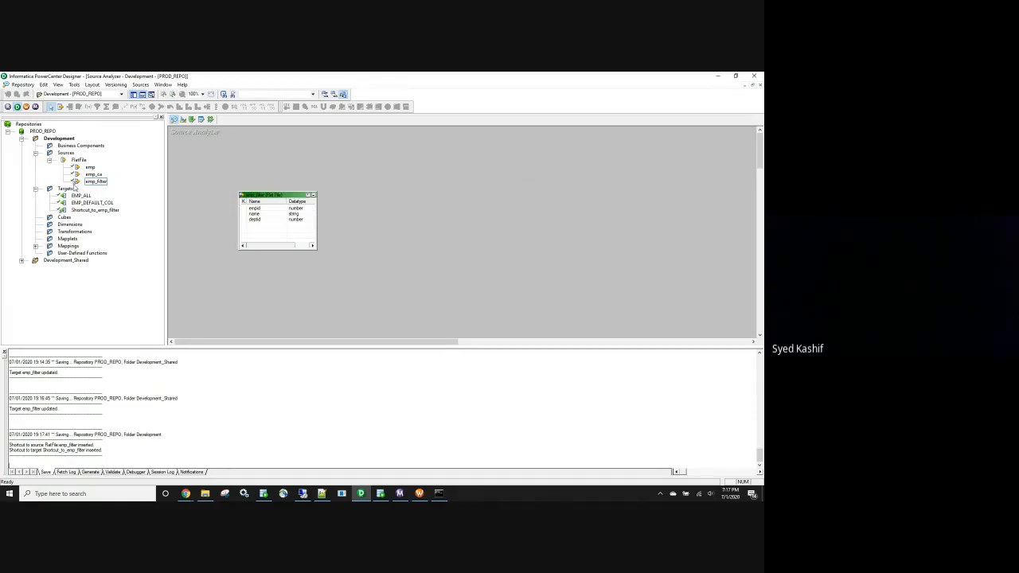
Check the emp_filter shortcut's referenced folder, add the emp_ca source to the workspace, and save
{"action": "double_click", "coordinate": [268, 195]}
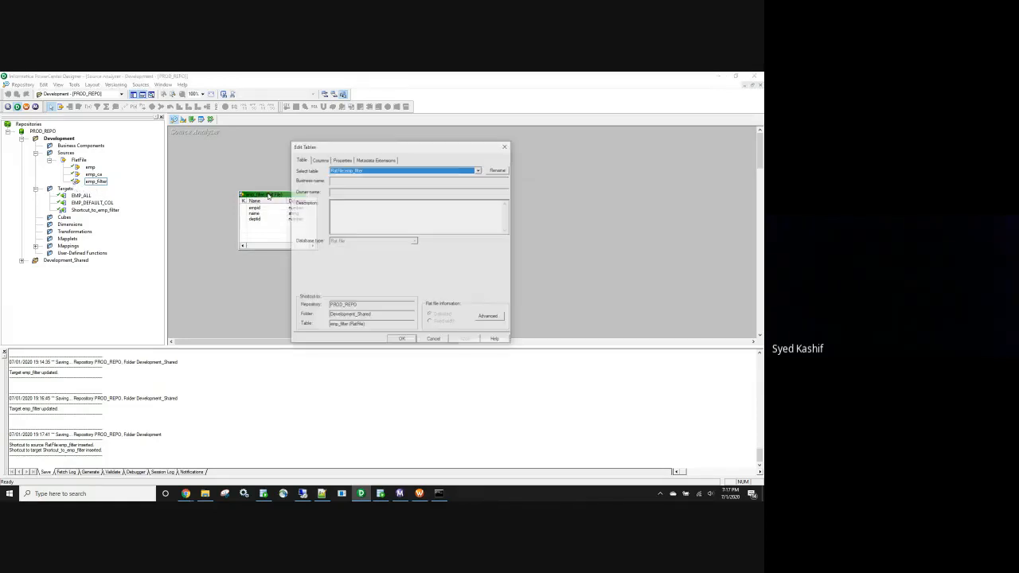
{"action": "double_click", "coordinate": [374, 316]}
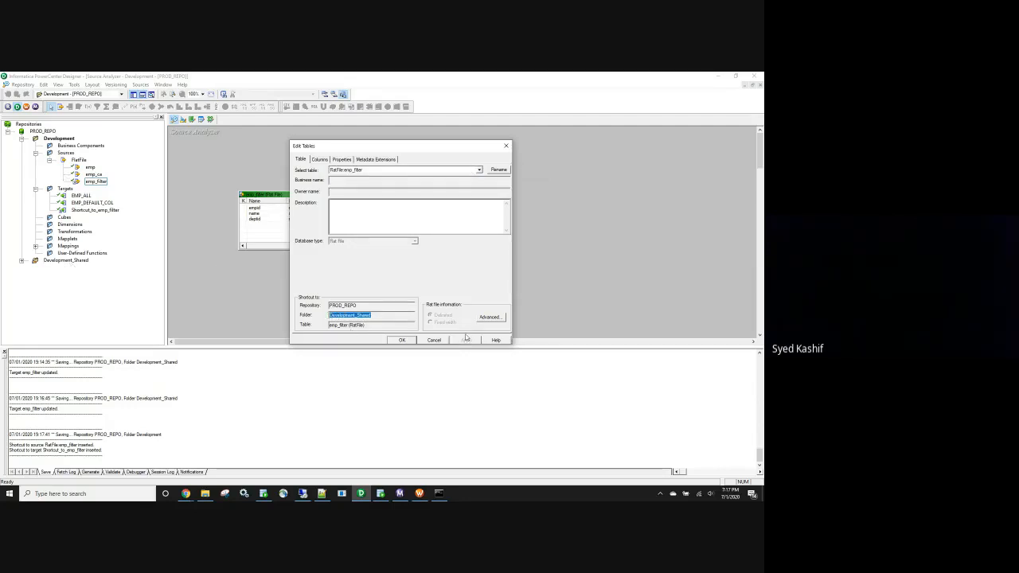
{"action": "left_click", "coordinate": [434, 340]}
{"action": "left_click", "coordinate": [94, 175]}
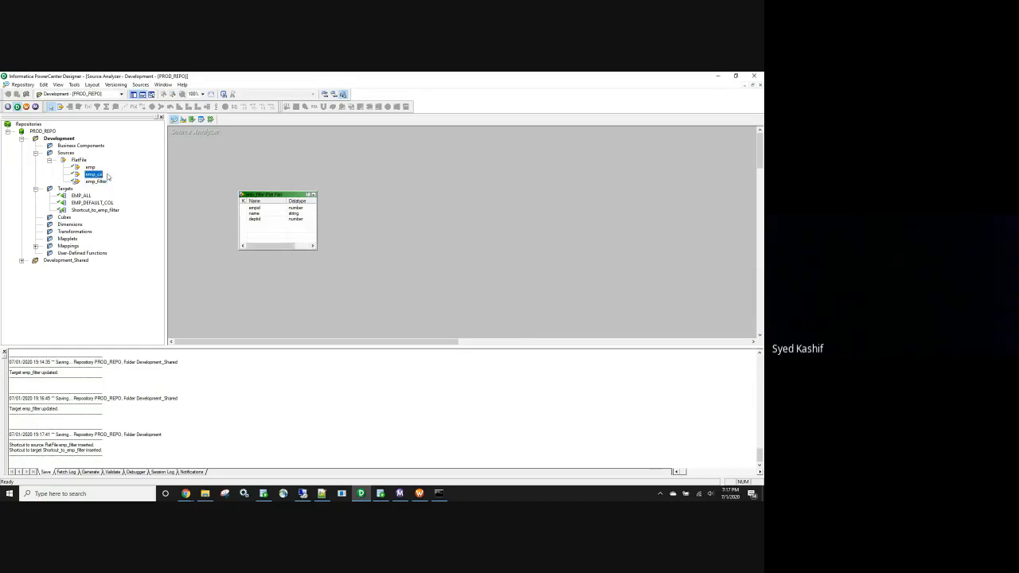
{"action": "left_click_drag", "start_coordinate": [84, 177], "coordinate": [243, 164]}
{"action": "double_click", "coordinate": [263, 163]}
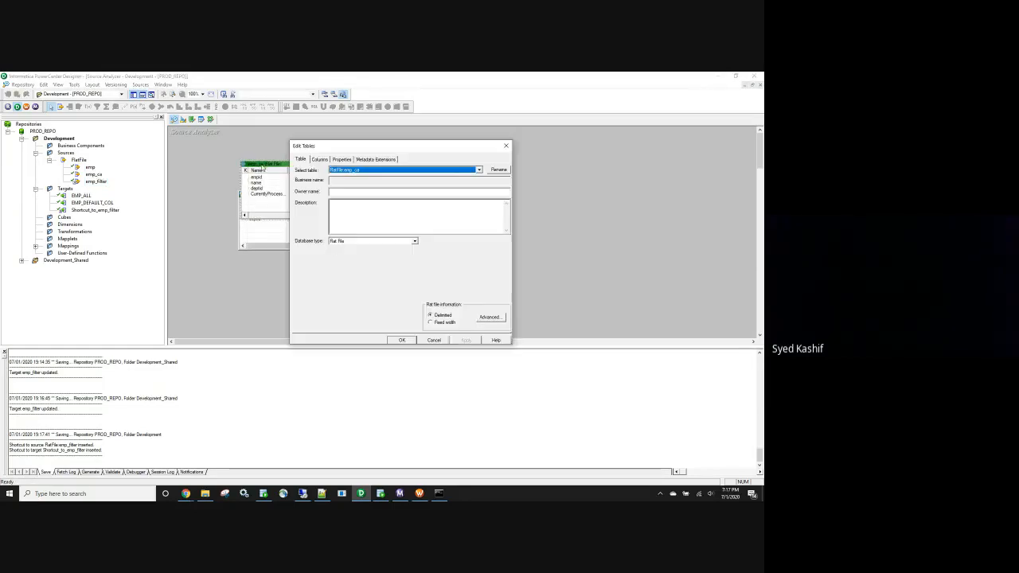
{"action": "left_click", "coordinate": [505, 146]}
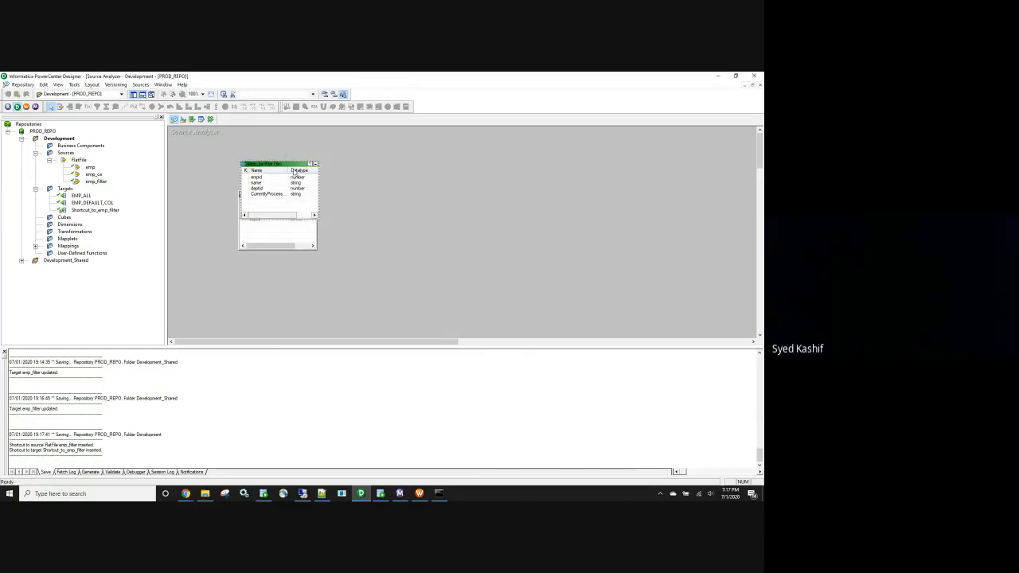
{"action": "left_click_drag", "start_coordinate": [288, 166], "coordinate": [293, 131]}
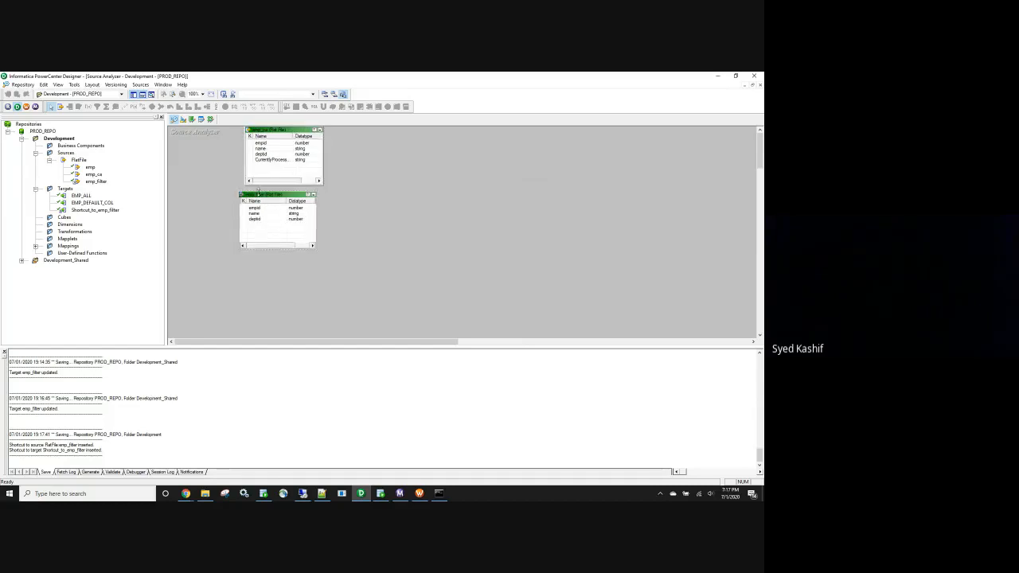
{"action": "double_click", "coordinate": [259, 193]}
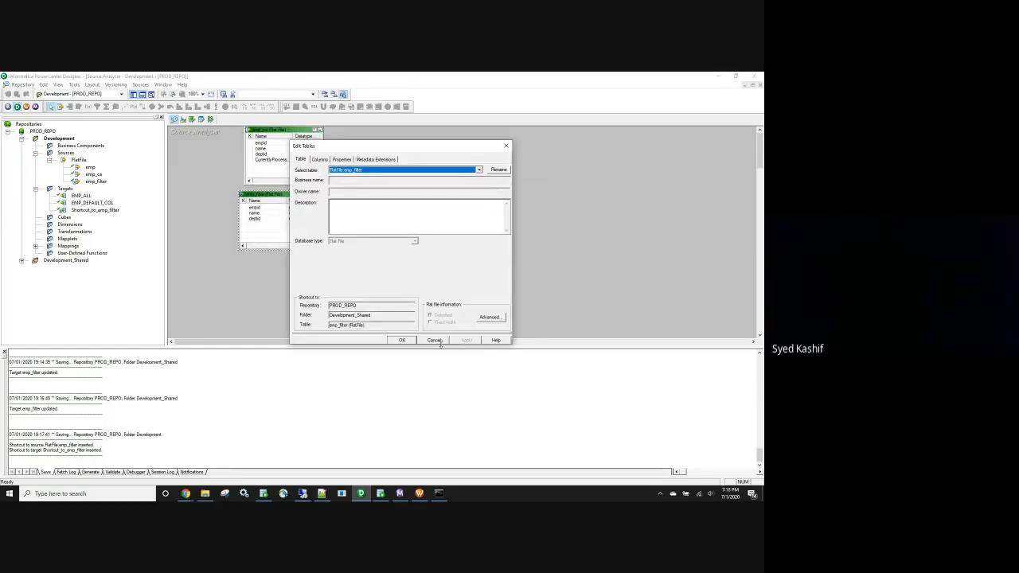
{"action": "left_click", "coordinate": [436, 341]}
{"action": "key", "text": "ctrl+s"}
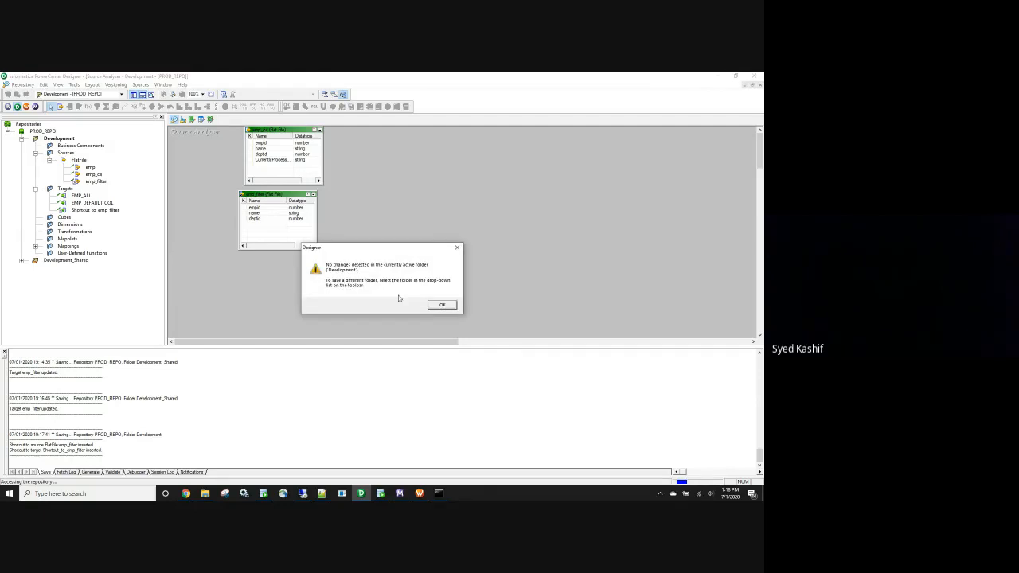
{"action": "left_click", "coordinate": [442, 306]}
In the Target Designer, rename the target shortcut to emp_filter, save, and return to Mapping Designer
{"action": "left_click", "coordinate": [183, 118]}
{"action": "right_click", "coordinate": [407, 180]}
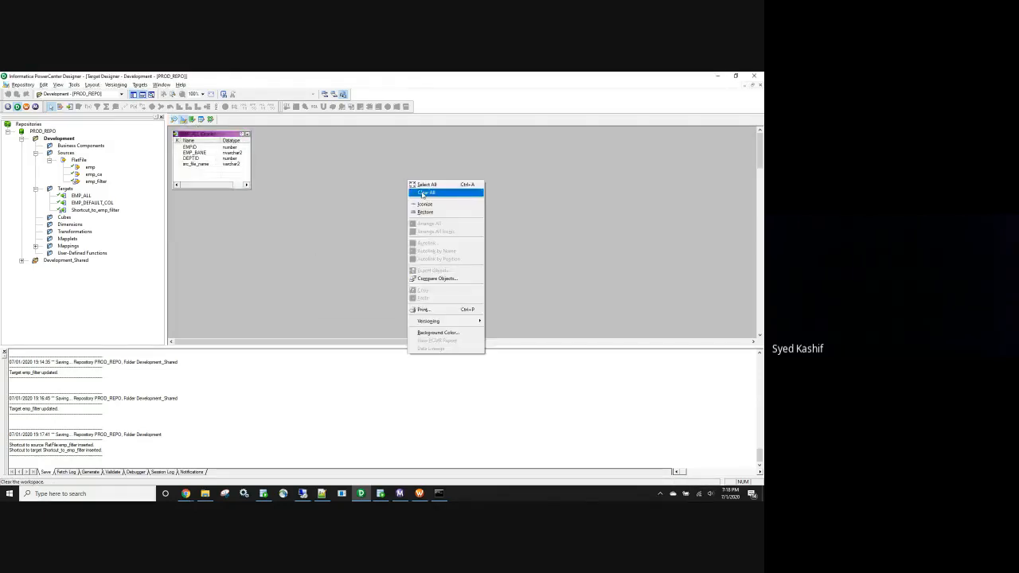
{"action": "left_click", "coordinate": [426, 193]}
{"action": "left_click_drag", "start_coordinate": [94, 210], "coordinate": [382, 213]}
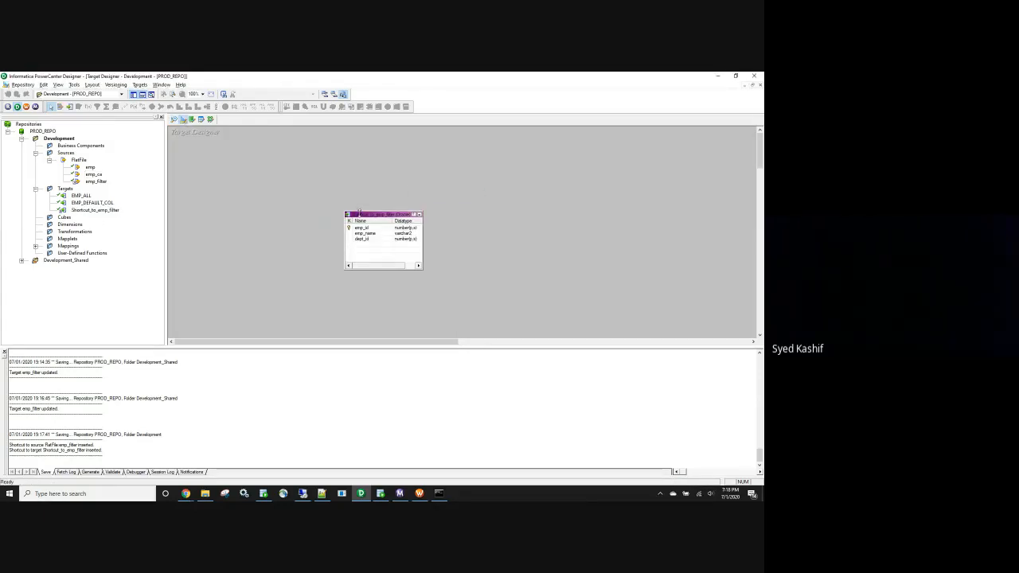
{"action": "double_click", "coordinate": [394, 212]}
{"action": "left_click", "coordinate": [498, 169]}
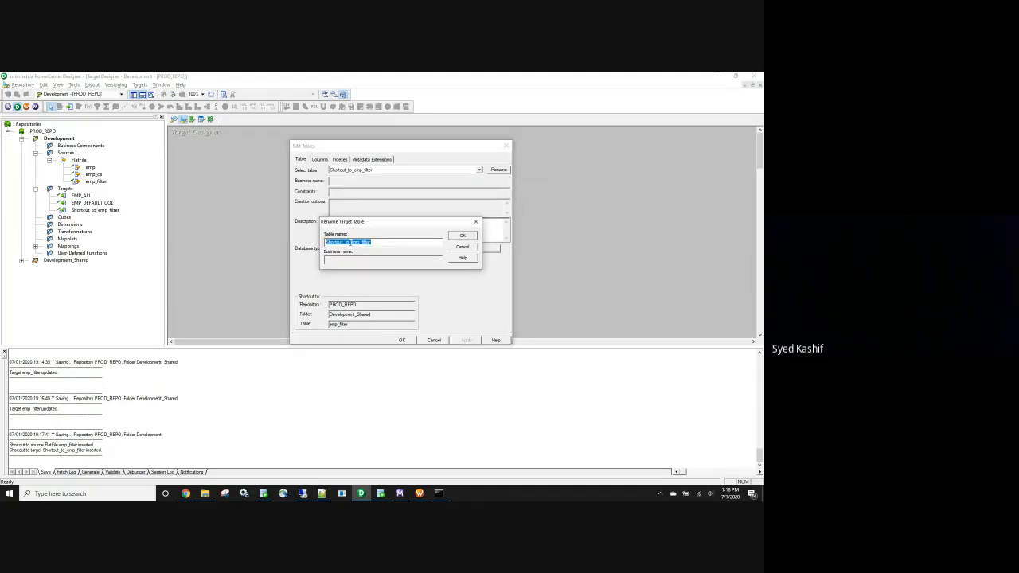
{"action": "left_click_drag", "start_coordinate": [351, 242], "coordinate": [326, 242]}
{"action": "key", "text": "BackSpace"}
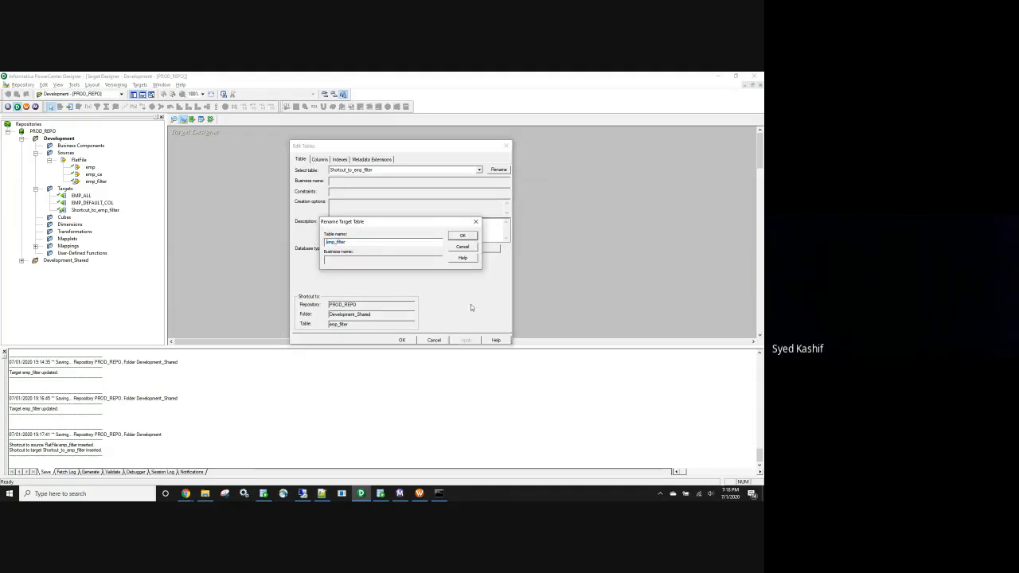
{"action": "left_click", "coordinate": [462, 237]}
{"action": "left_click", "coordinate": [466, 340]}
{"action": "left_click", "coordinate": [433, 340]}
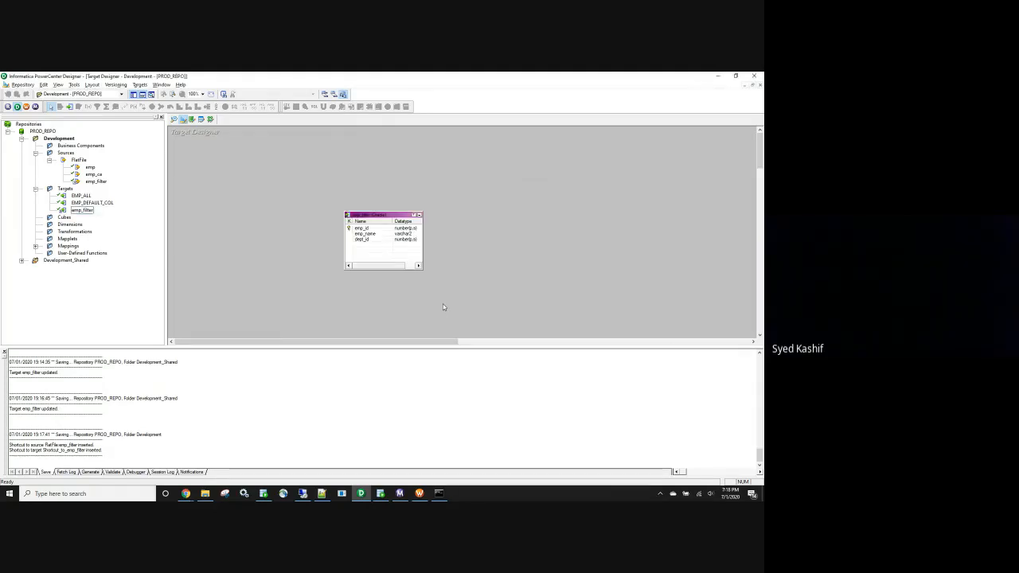
{"action": "key", "text": "ctrl+s"}
{"action": "left_click", "coordinate": [210, 119]}
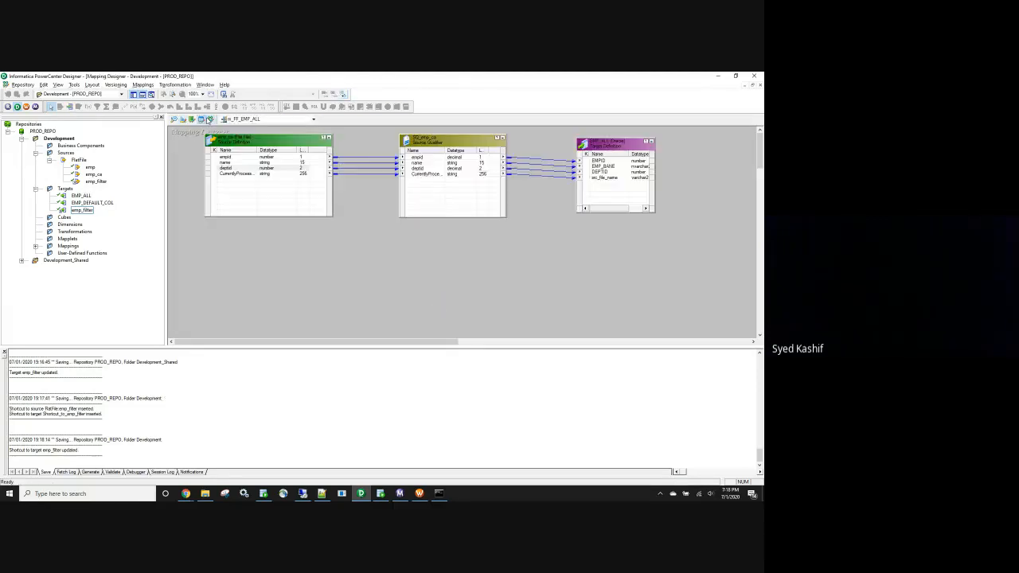
Create a new mapping via Mappings > Create, naming it m_FF_ORA_EMP_DEPTID
{"action": "left_click", "coordinate": [143, 84]}
{"action": "left_click", "coordinate": [155, 93]}
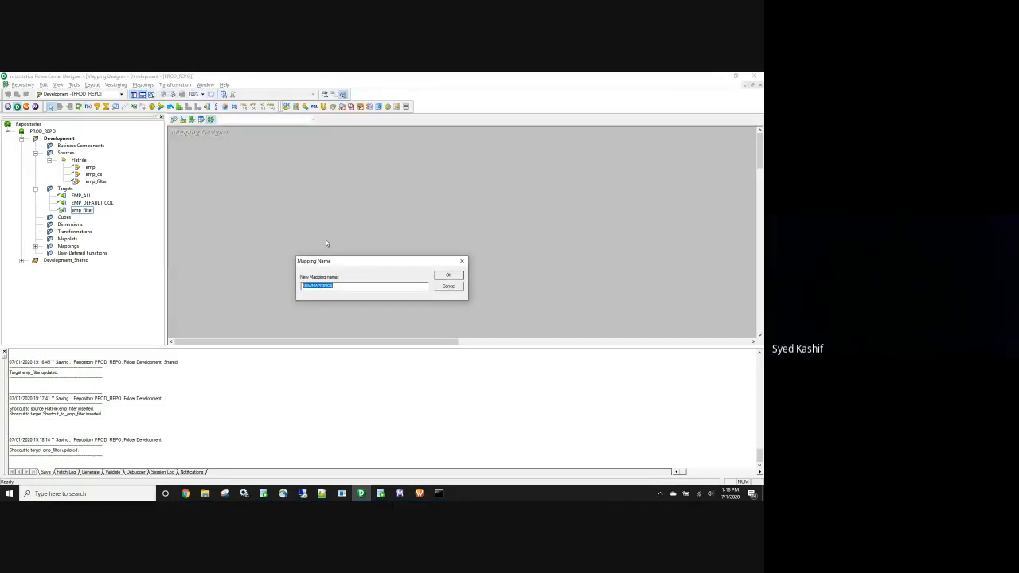
{"action": "type", "text": "m_FF_CRN"}
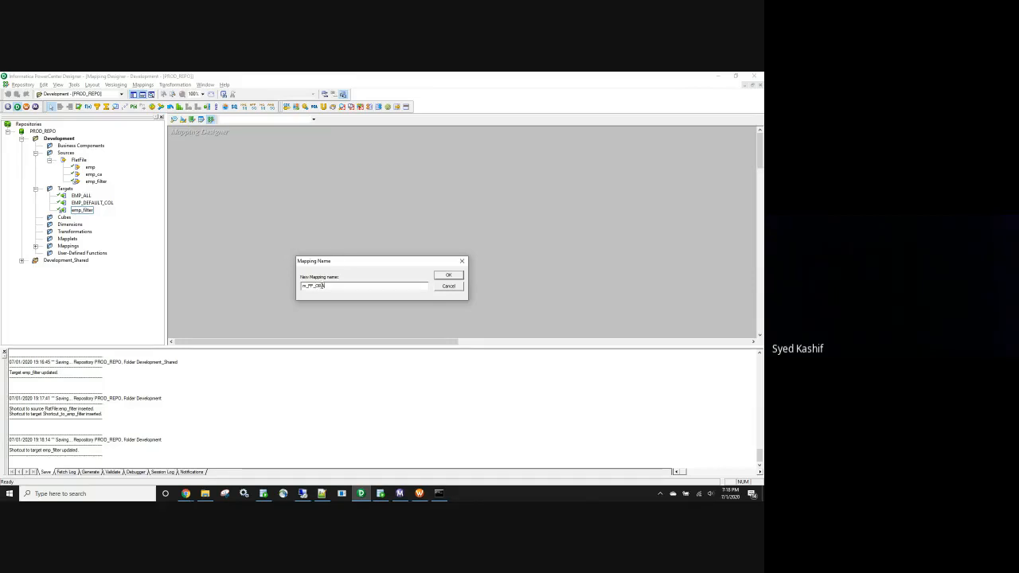
{"action": "left_click_drag", "start_coordinate": [326, 285], "coordinate": [301, 286]}
{"action": "left_click", "coordinate": [305, 286]}
{"action": "left_click", "coordinate": [333, 284]}
{"action": "key", "text": "BackSpace"}
{"action": "key", "text": "BackSpace"}
{"action": "key", "text": "BackSpace"}
{"action": "key", "text": "BackSpace"}
{"action": "left_click", "coordinate": [446, 275]}
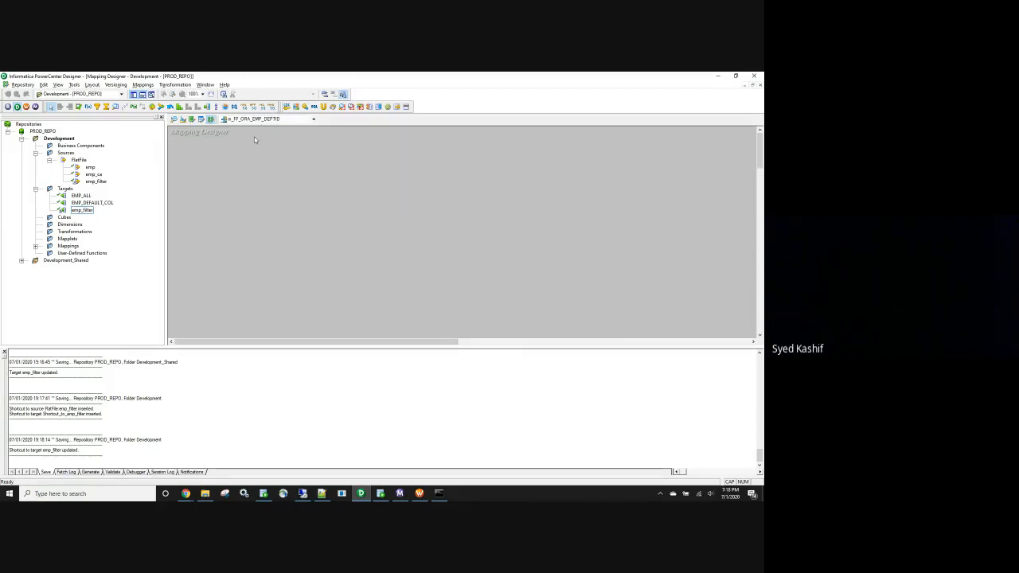
Add the emp_filter source and target to the mapping, iconize the source, and enlarge the canvas
{"action": "left_click_drag", "start_coordinate": [95, 181], "coordinate": [255, 171]}
{"action": "left_click_drag", "start_coordinate": [563, 179], "coordinate": [574, 176]}
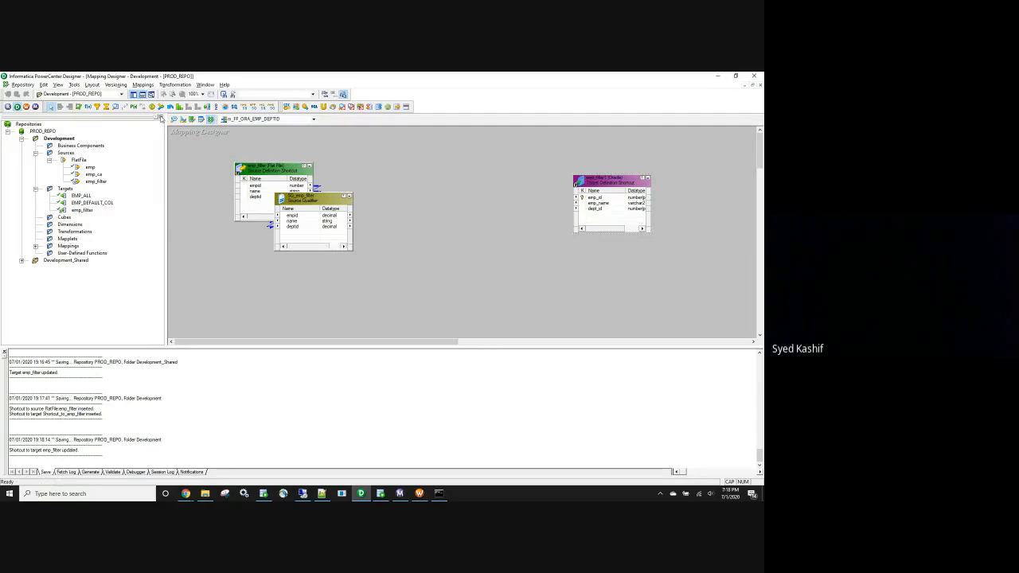
{"action": "left_click", "coordinate": [161, 117]}
{"action": "left_click", "coordinate": [143, 165]}
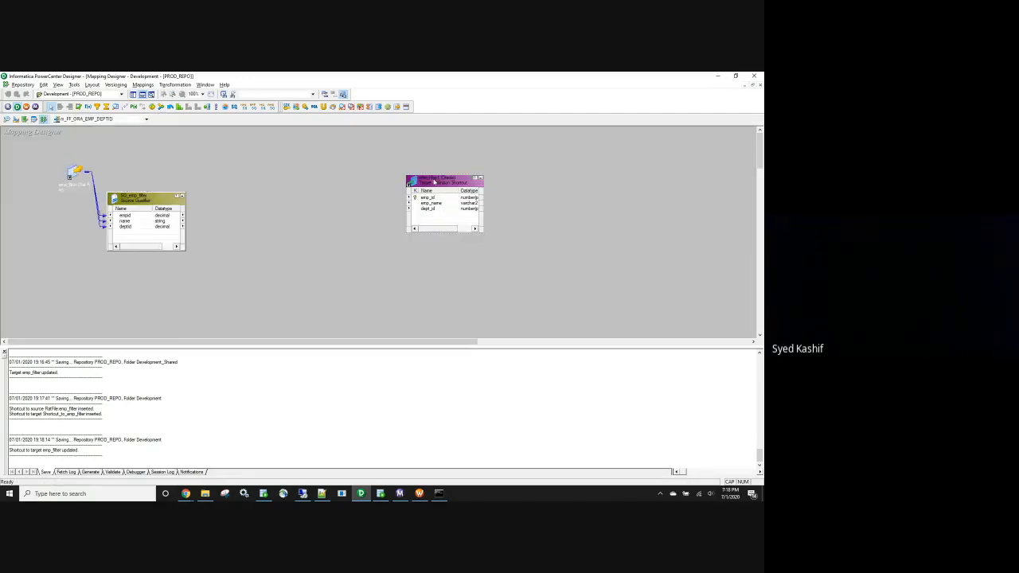
{"action": "left_click_drag", "start_coordinate": [434, 181], "coordinate": [476, 187]}
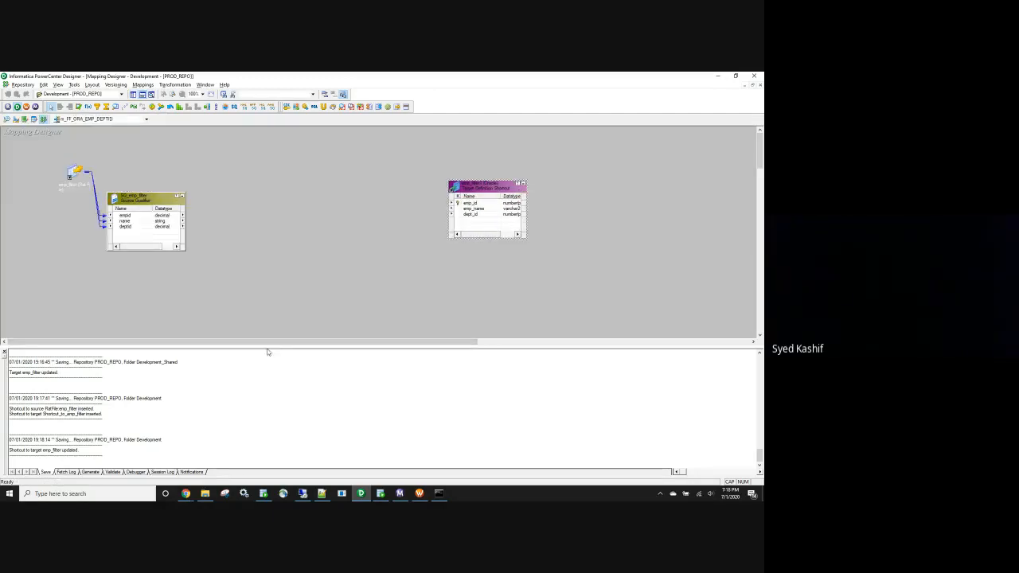
{"action": "left_click_drag", "start_coordinate": [268, 352], "coordinate": [277, 395]}
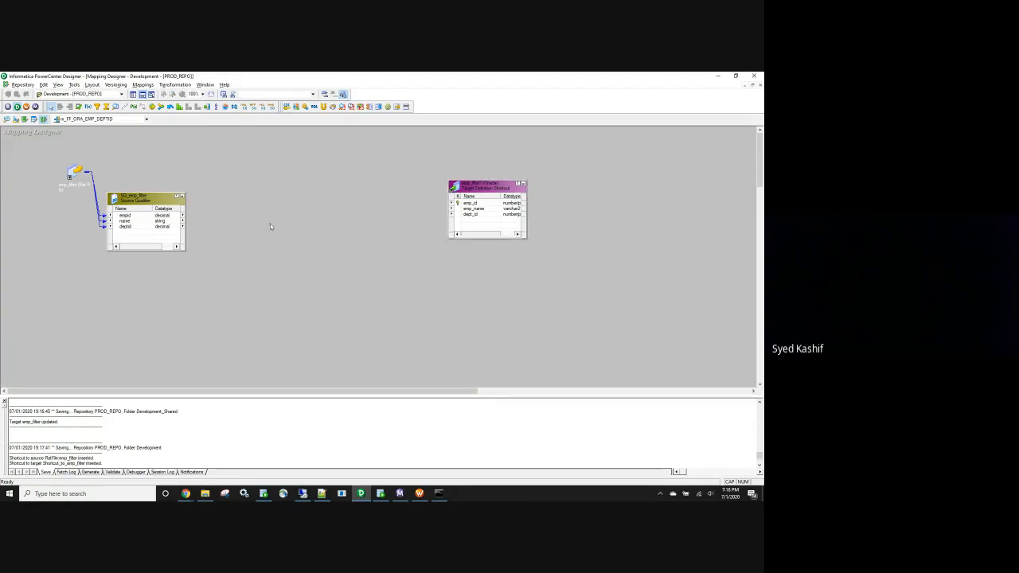
Open the emp_filter source file to check the department value 10, then close it
{"action": "left_click", "coordinate": [206, 494]}
{"action": "double_click", "coordinate": [167, 121]}
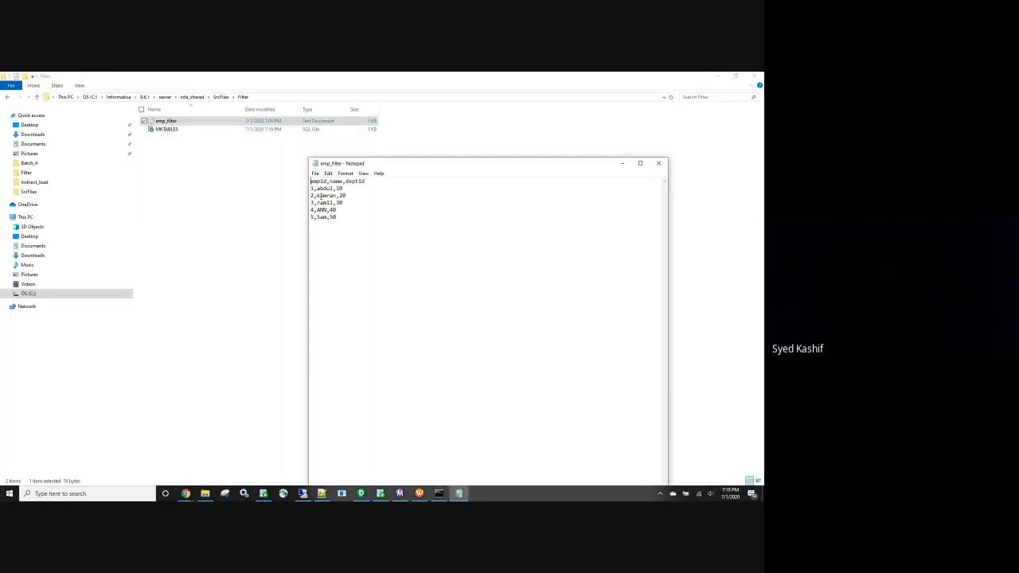
{"action": "double_click", "coordinate": [345, 187]}
{"action": "left_click", "coordinate": [658, 164]}
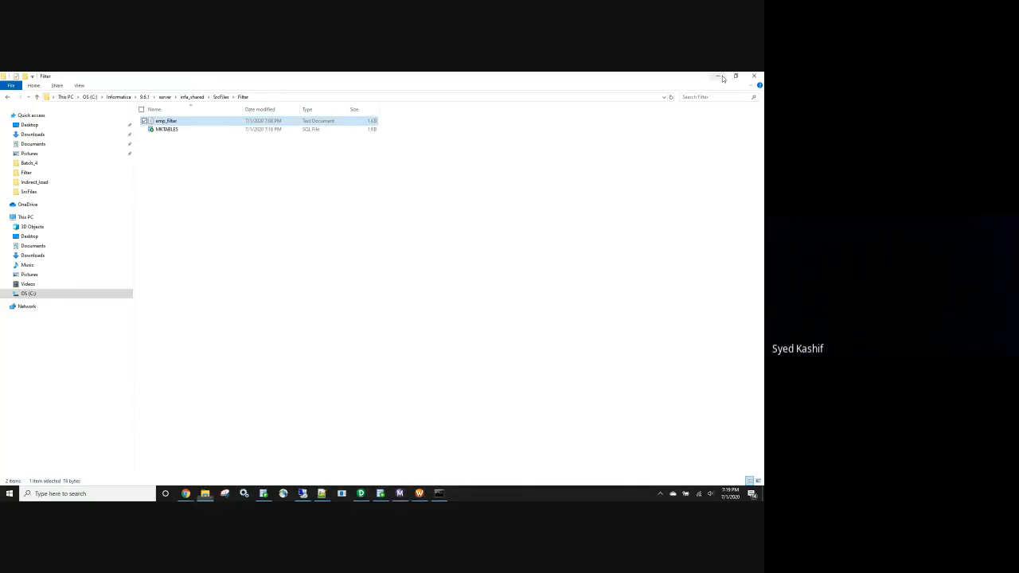
{"action": "left_click", "coordinate": [717, 76]}
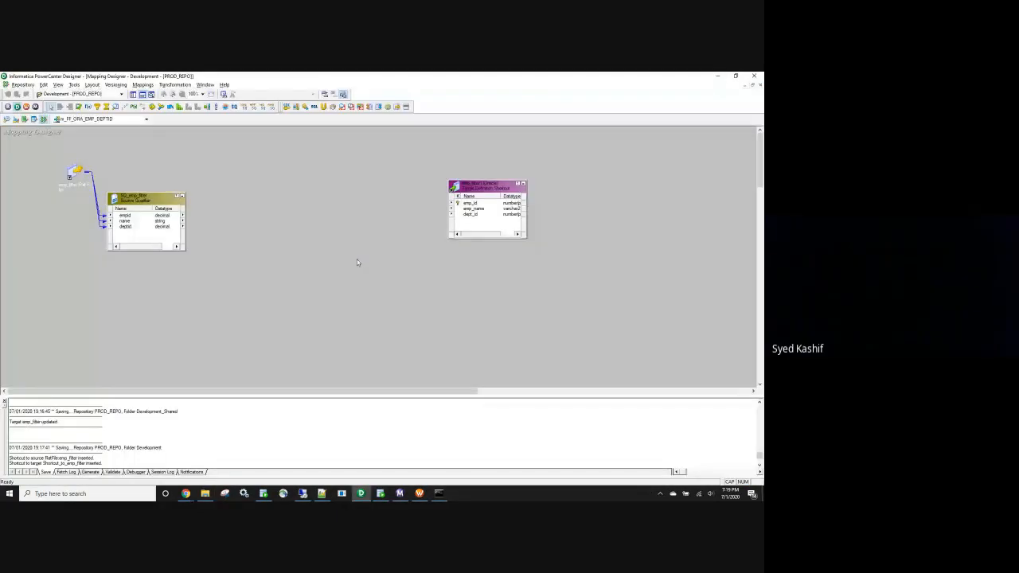
Create a Filter transformation and link all three Source Qualifier ports into it
{"action": "left_click", "coordinate": [96, 107]}
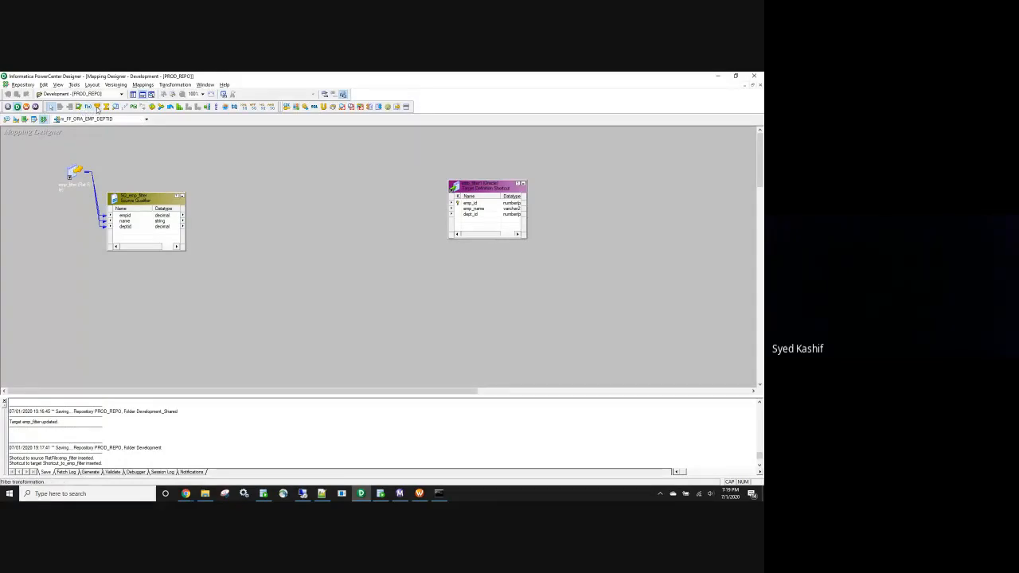
{"action": "left_click", "coordinate": [264, 186]}
{"action": "right_click", "coordinate": [139, 216]}
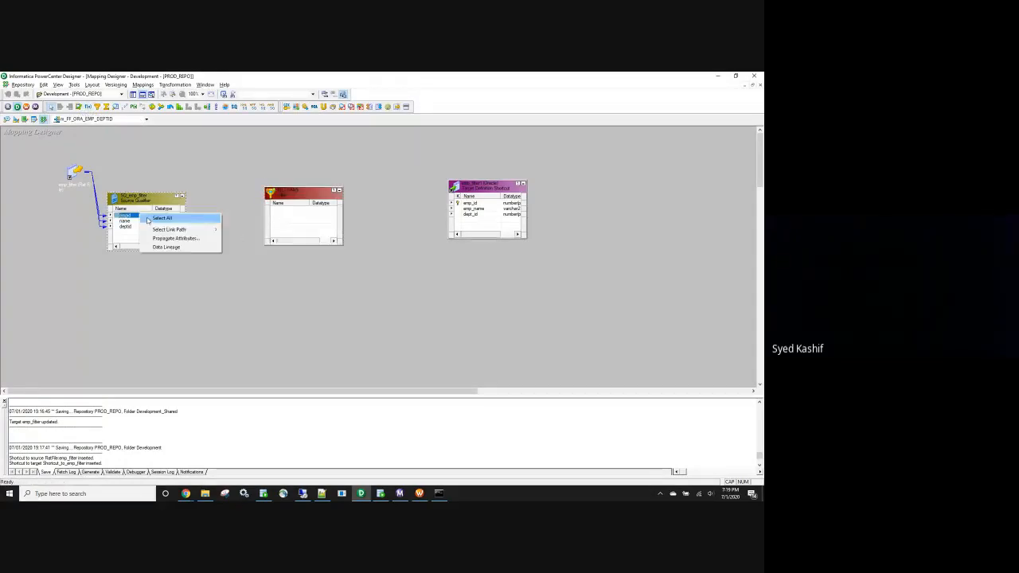
{"action": "left_click", "coordinate": [158, 218]}
{"action": "left_click_drag", "start_coordinate": [123, 220], "coordinate": [462, 208]}
Link the Filter's three ports to the target columns and save the mapping
{"action": "right_click", "coordinate": [296, 211]}
{"action": "left_click", "coordinate": [318, 216]}
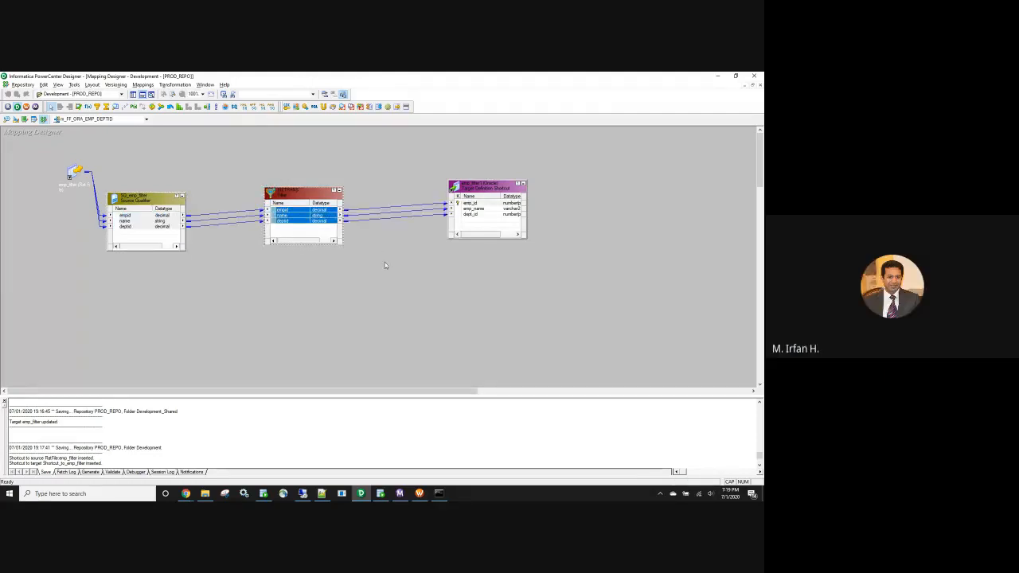
{"action": "left_click", "coordinate": [384, 261]}
{"action": "key", "text": "ctrl+s"}
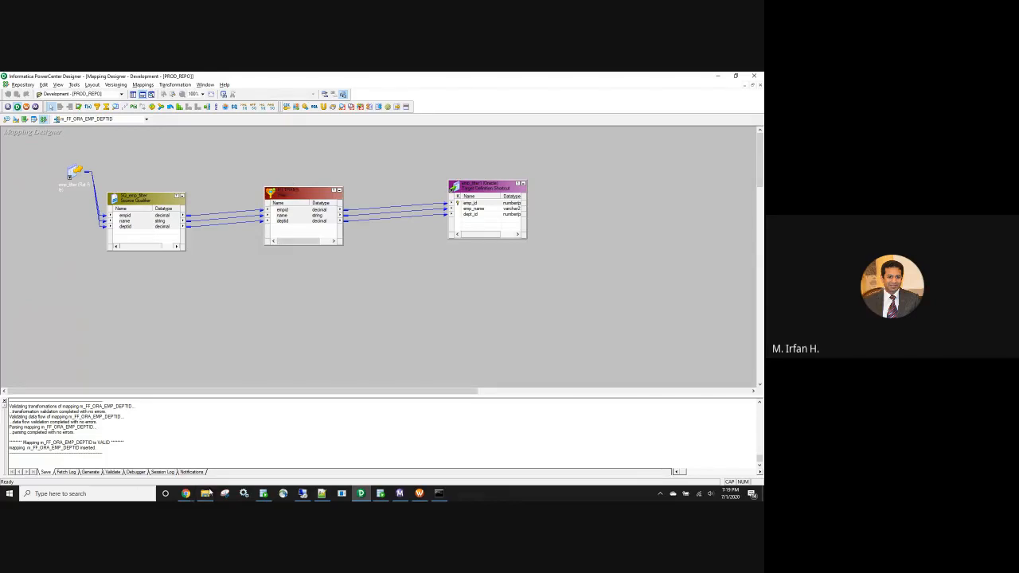
Reopen the emp_filter source file for a look, then close it
{"action": "left_click", "coordinate": [205, 495]}
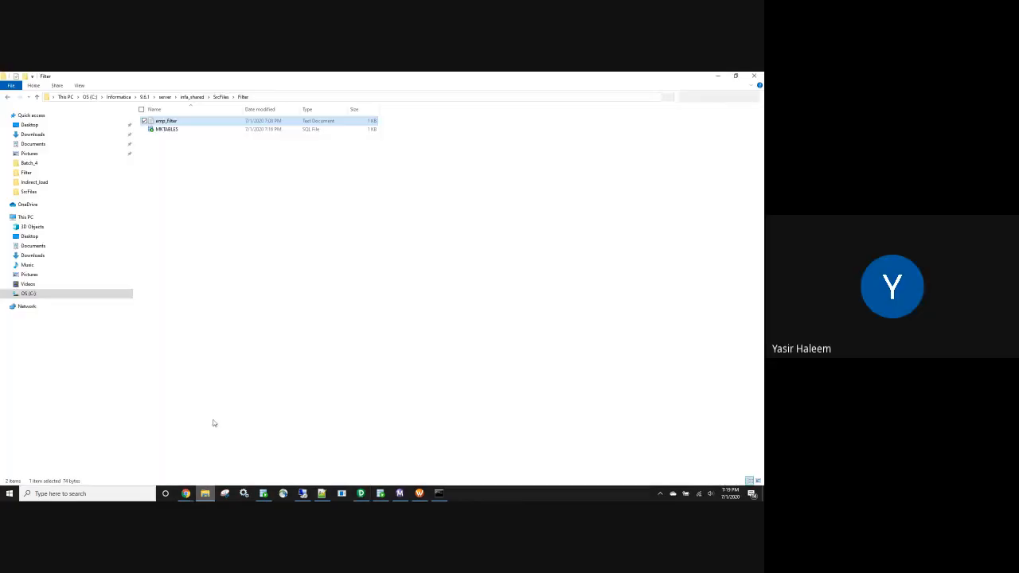
{"action": "double_click", "coordinate": [160, 122]}
{"action": "left_click", "coordinate": [655, 164]}
Open the Filter's condition editor, then cancel out without changes
{"action": "left_click", "coordinate": [360, 494]}
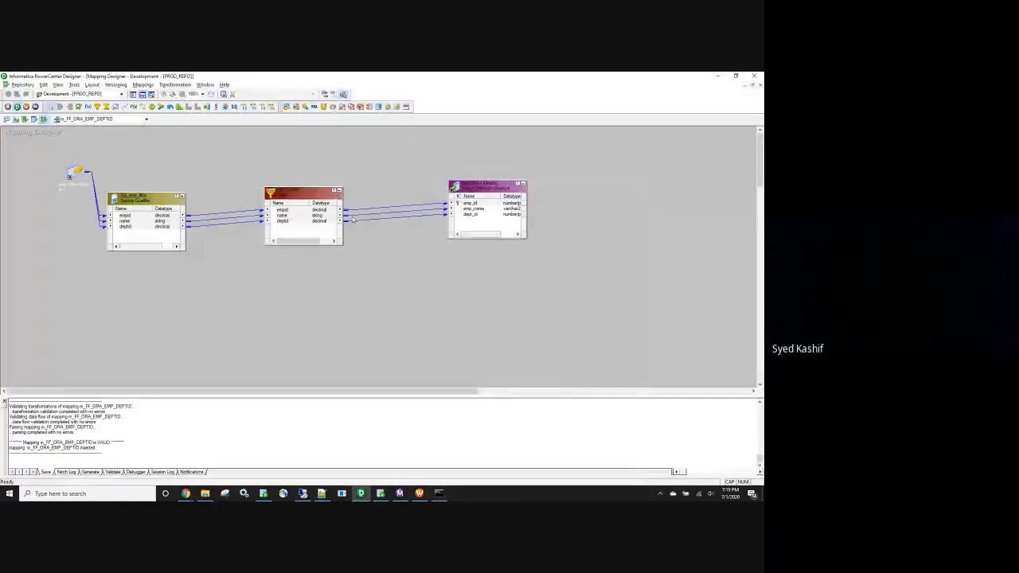
{"action": "double_click", "coordinate": [296, 195]}
{"action": "left_click", "coordinate": [354, 159]}
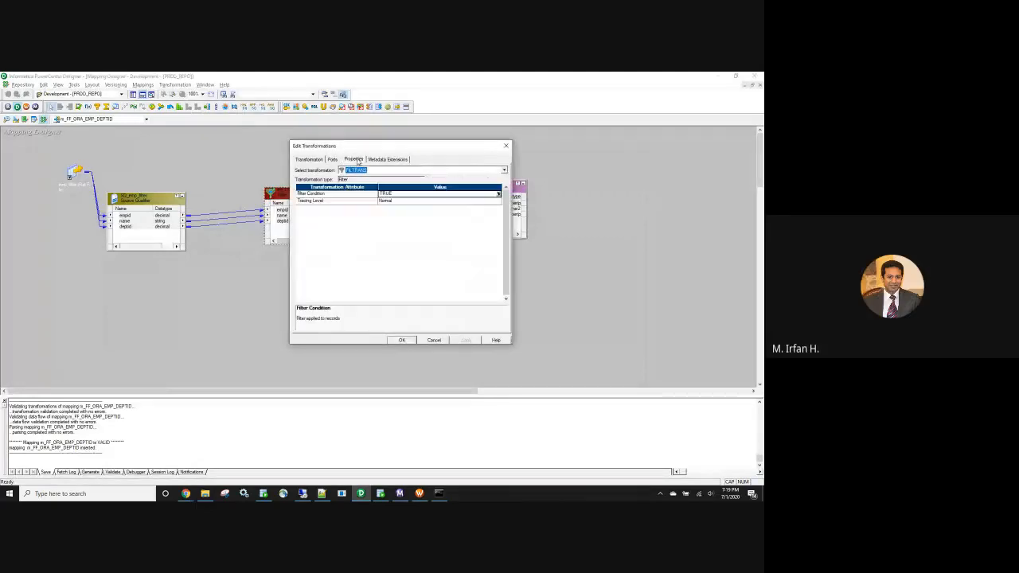
{"action": "left_click", "coordinate": [498, 194]}
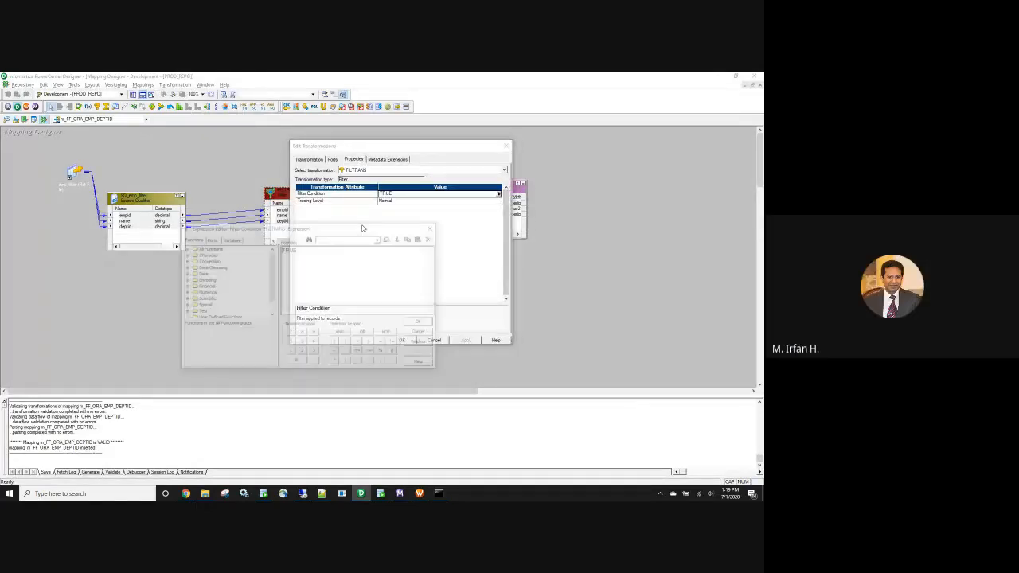
{"action": "left_click_drag", "start_coordinate": [331, 250], "coordinate": [276, 251]}
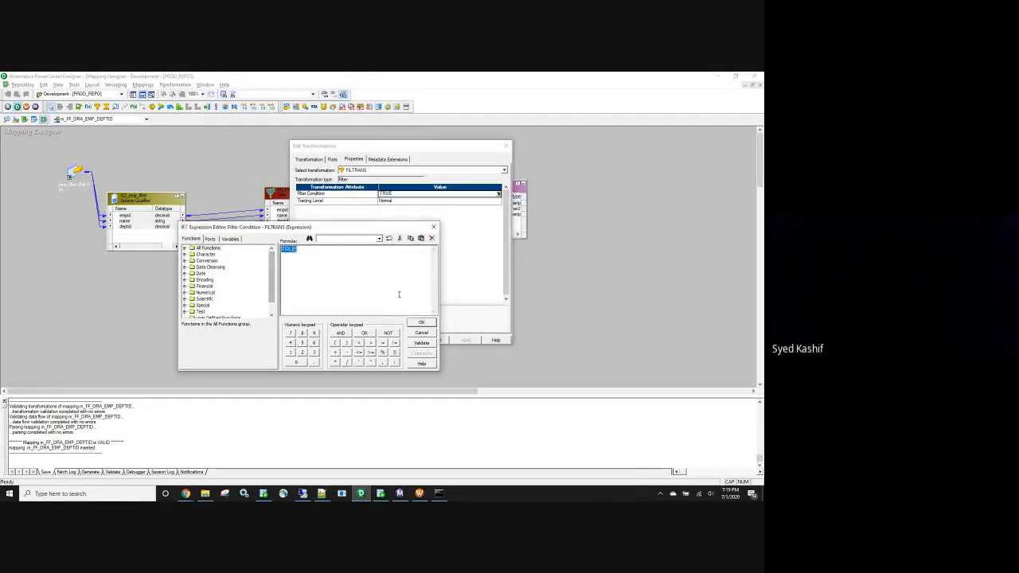
{"action": "left_click", "coordinate": [414, 335]}
{"action": "left_click", "coordinate": [402, 339]}
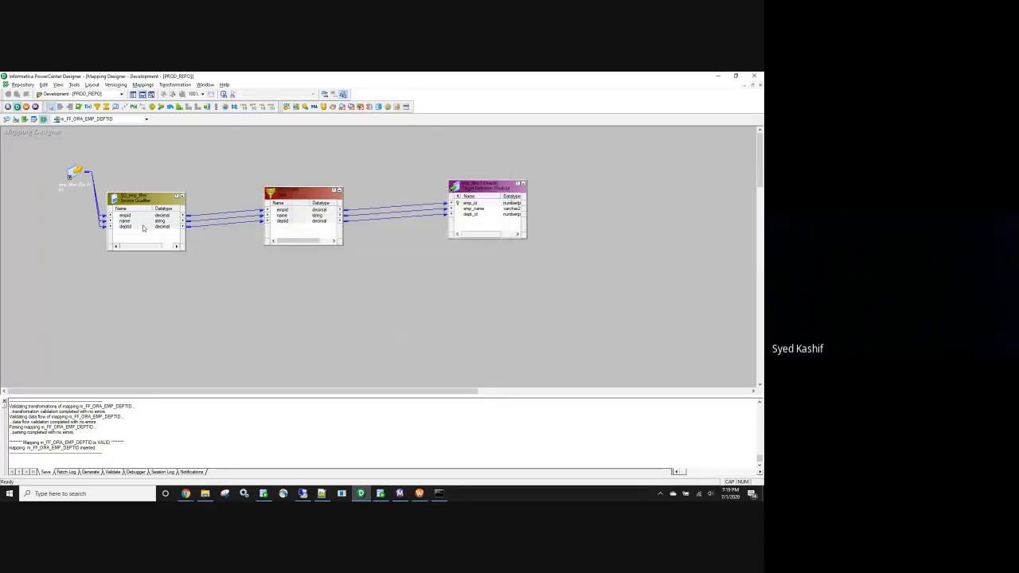
Rename the Filter transformation to FIL_DEPTID
{"action": "double_click", "coordinate": [305, 197]}
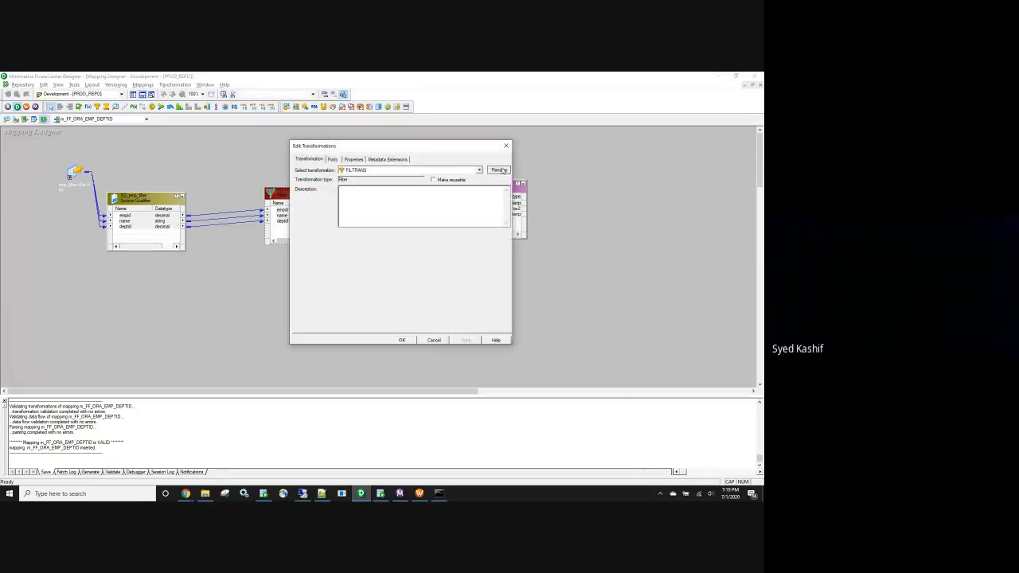
{"action": "left_click", "coordinate": [498, 170]}
{"action": "left_click", "coordinate": [371, 247]}
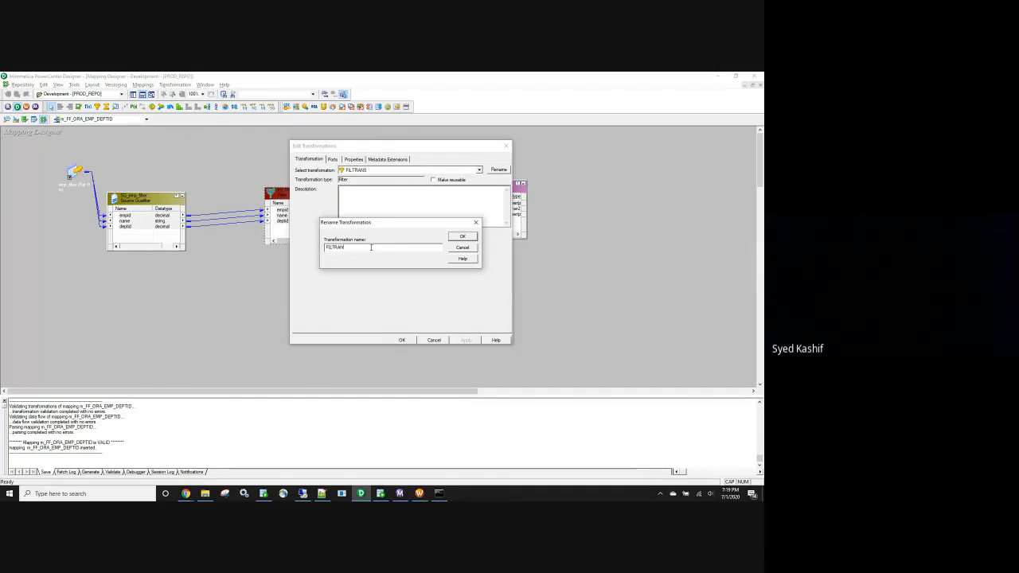
{"action": "type", "text": "_DEPTID"}
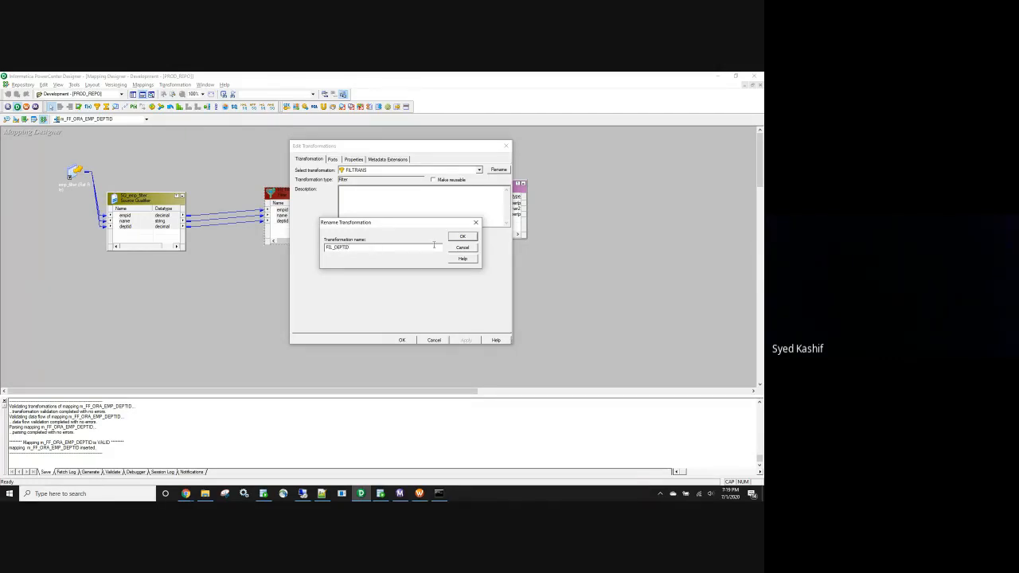
{"action": "left_click", "coordinate": [463, 238]}
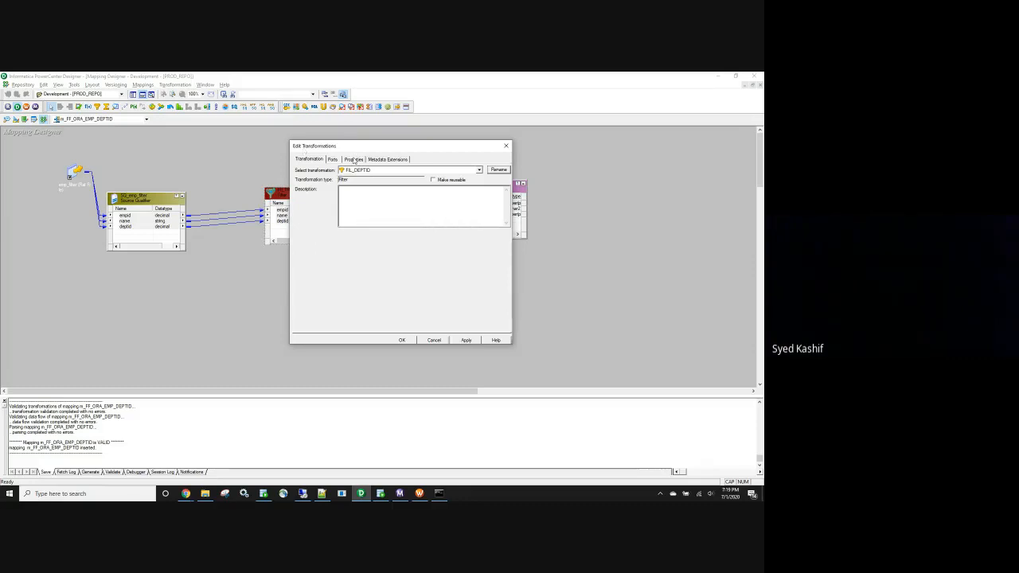
Replace the TRUE filter condition with deptid=10, validate it, and save the mapping
{"action": "left_click", "coordinate": [354, 160]}
{"action": "left_click", "coordinate": [498, 194]}
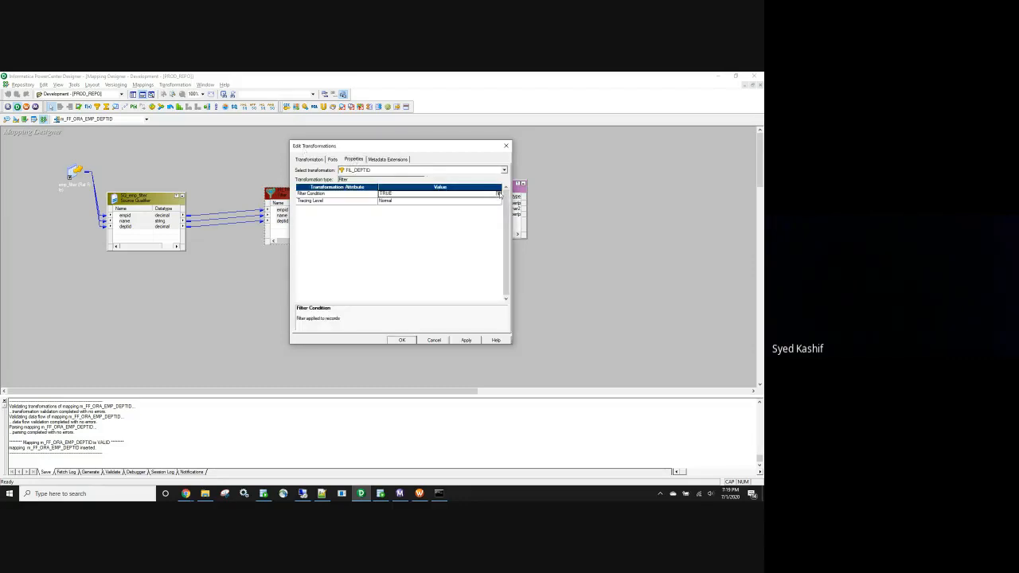
{"action": "left_click", "coordinate": [498, 195]}
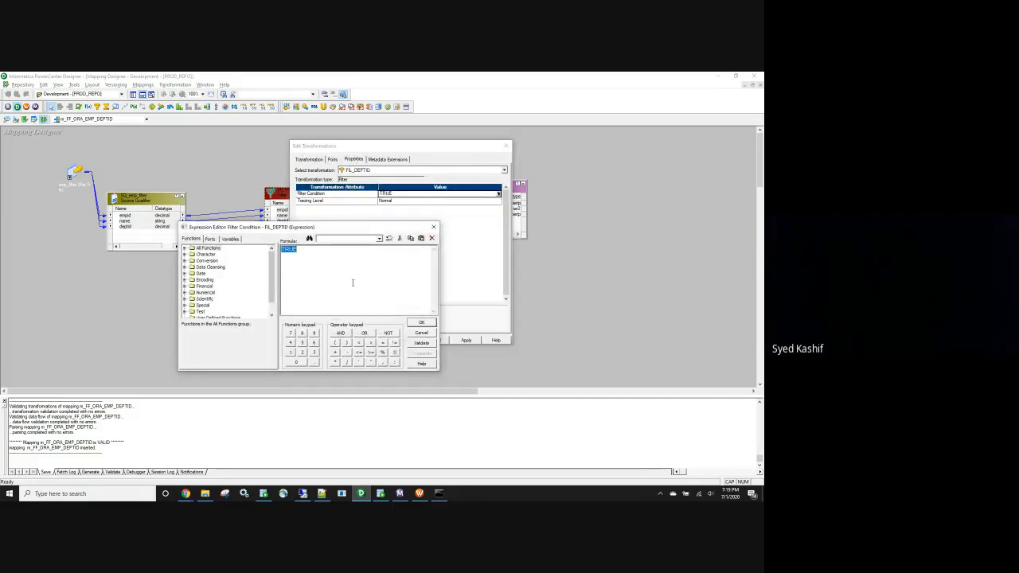
{"action": "key", "text": "Delete"}
{"action": "left_click", "coordinate": [209, 239]}
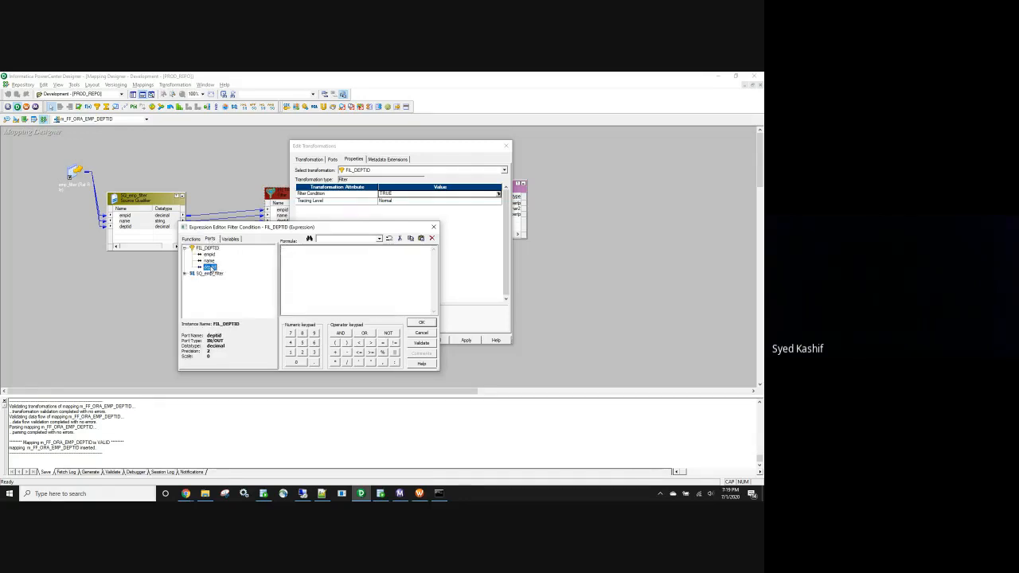
{"action": "double_click", "coordinate": [210, 267]}
{"action": "left_click", "coordinate": [421, 343]}
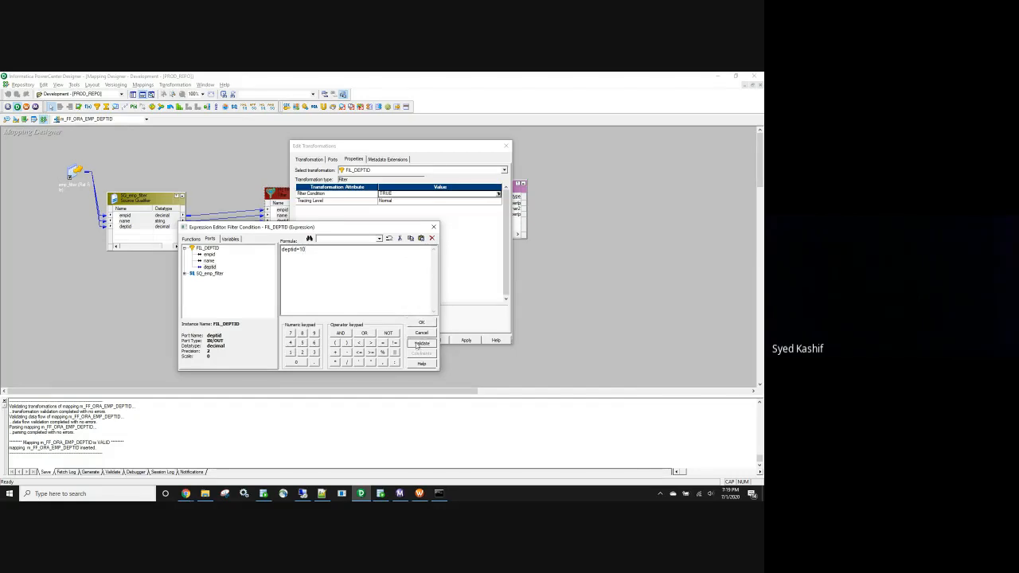
{"action": "left_click", "coordinate": [409, 300]}
{"action": "left_click", "coordinate": [421, 323]}
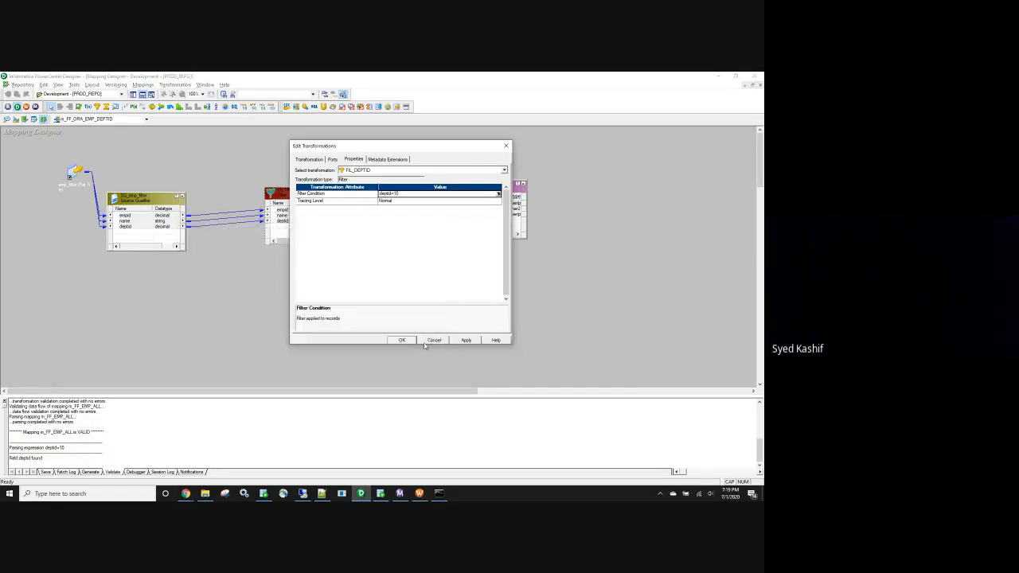
{"action": "left_click", "coordinate": [465, 340]}
{"action": "left_click", "coordinate": [402, 340]}
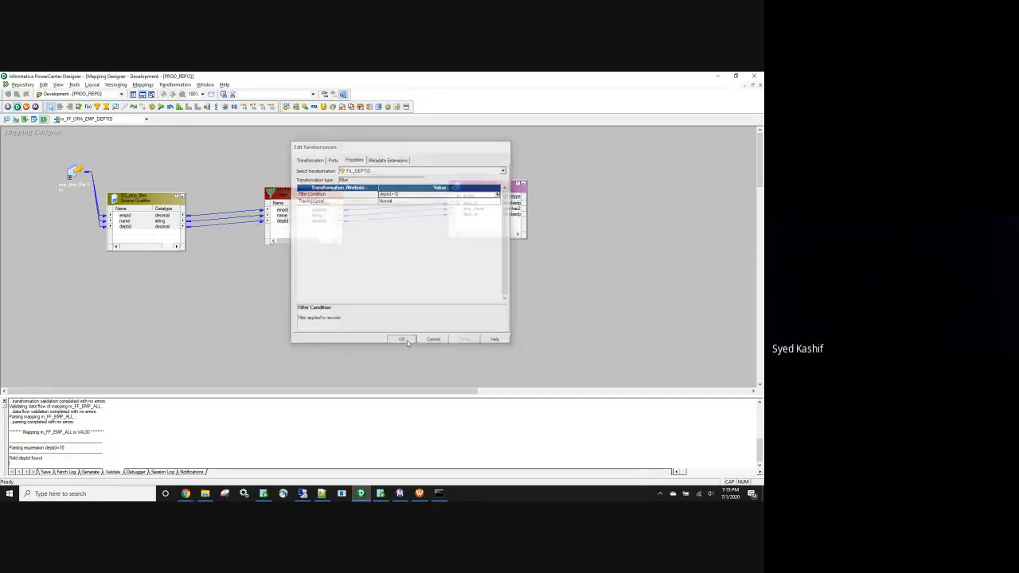
{"action": "key", "text": "ctrl+s"}
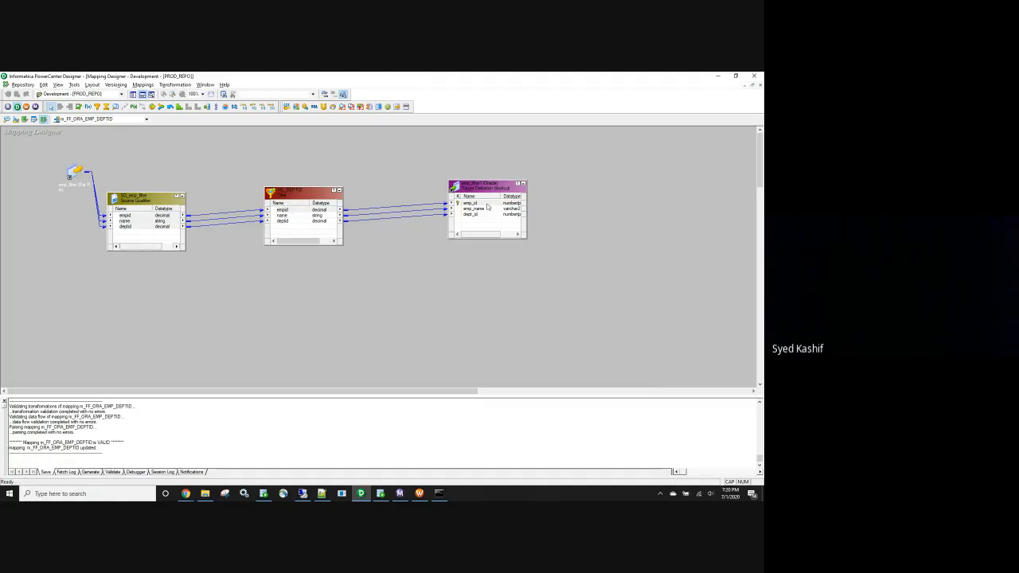
Use Arrange All to line up source, qualifier, FIL_DEPTID and target, then select the Filter
{"action": "right_click", "coordinate": [382, 305]}
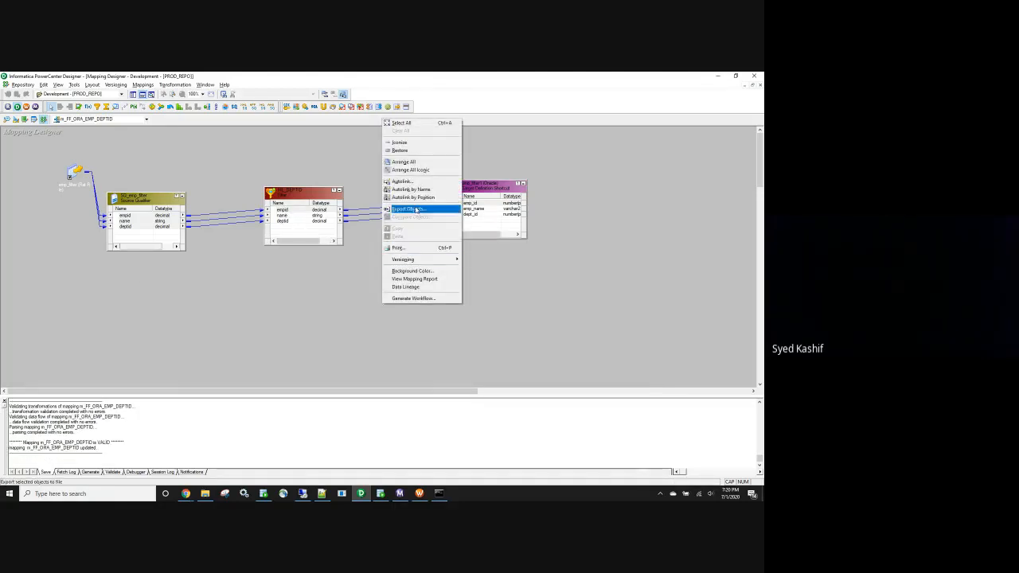
{"action": "left_click", "coordinate": [424, 164]}
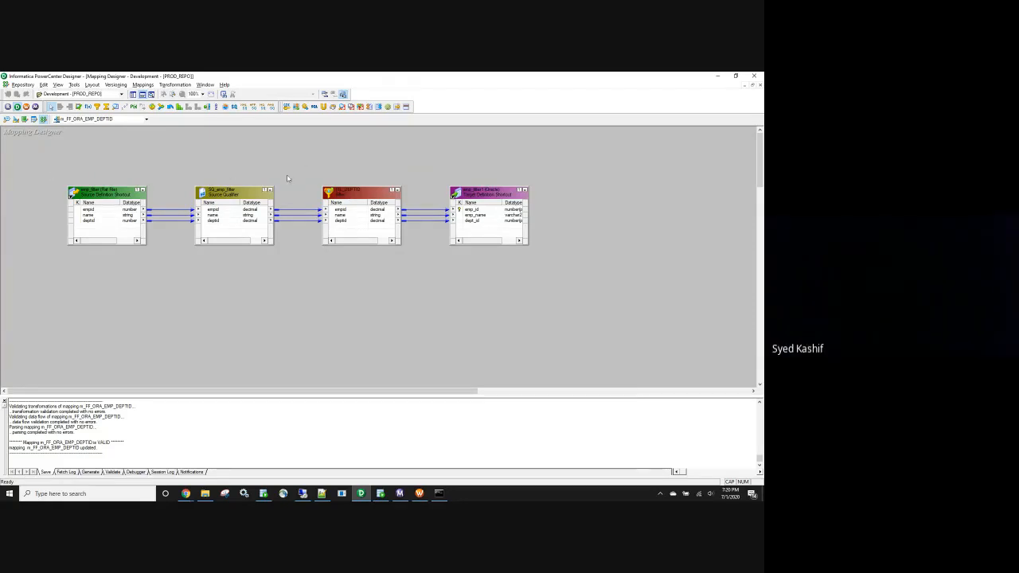
{"action": "left_click_drag", "start_coordinate": [302, 155], "coordinate": [415, 261]}
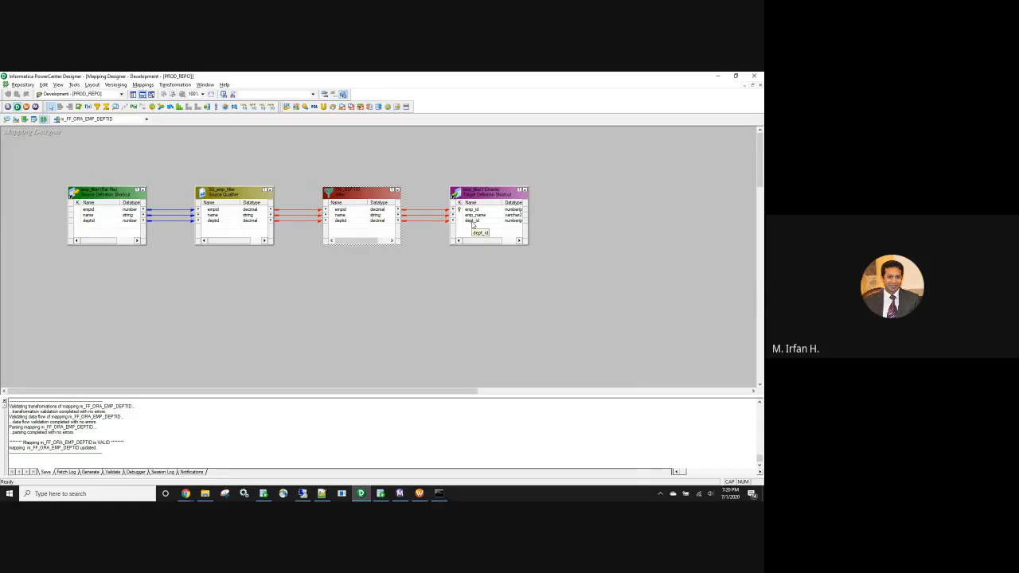
Start a new workflow and copy the mapping name m_FF_ORA_EMP_DEPTID from Designer
{"action": "left_click", "coordinate": [419, 494]}
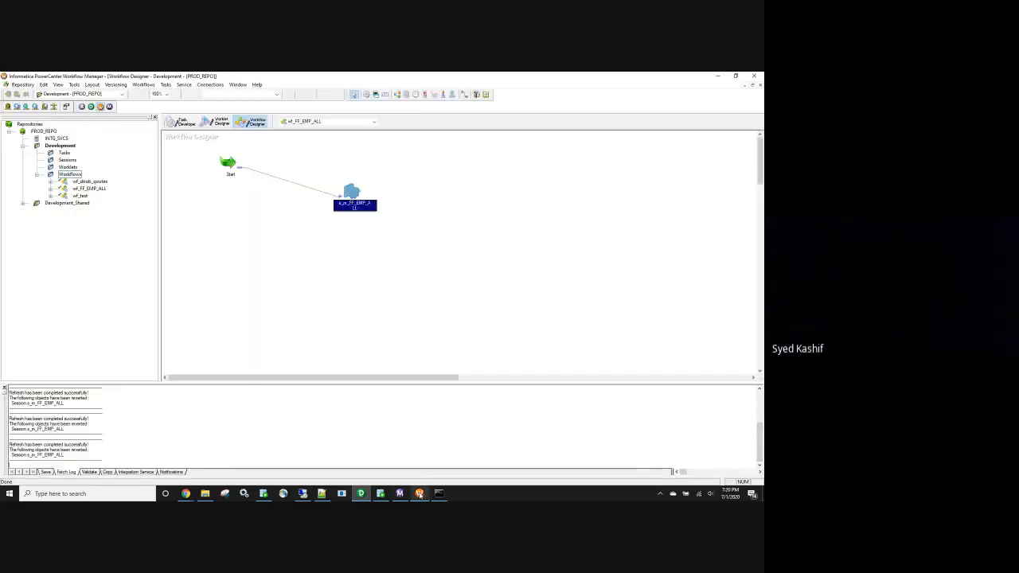
{"action": "left_click", "coordinate": [143, 85]}
{"action": "left_click", "coordinate": [146, 102]}
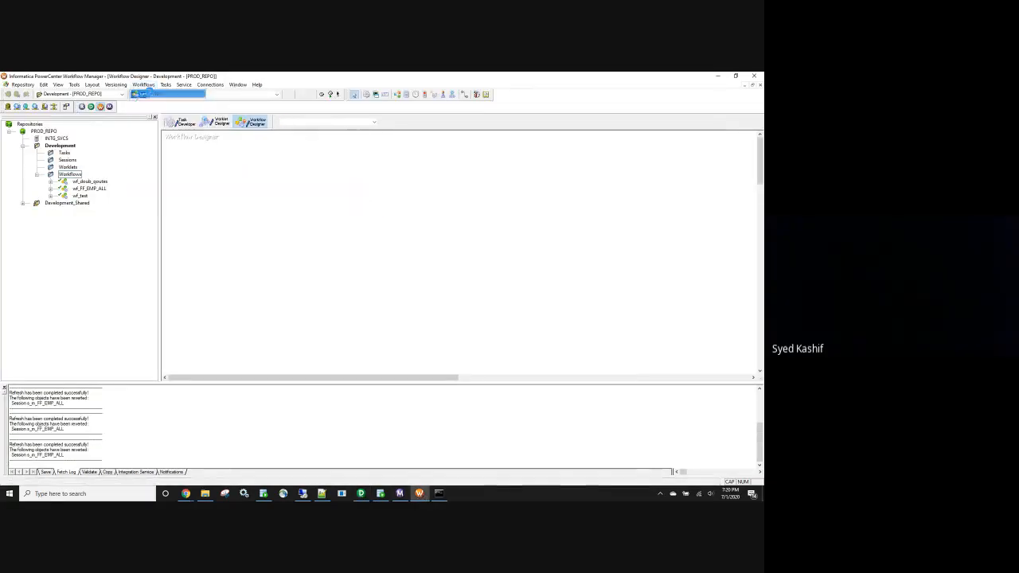
{"action": "left_click", "coordinate": [360, 493]}
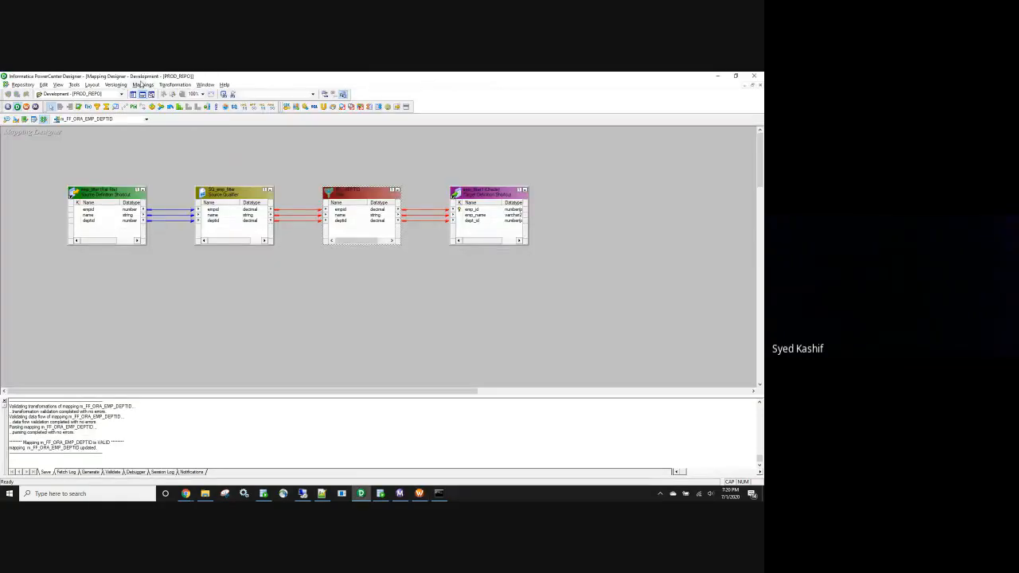
{"action": "left_click", "coordinate": [143, 87]}
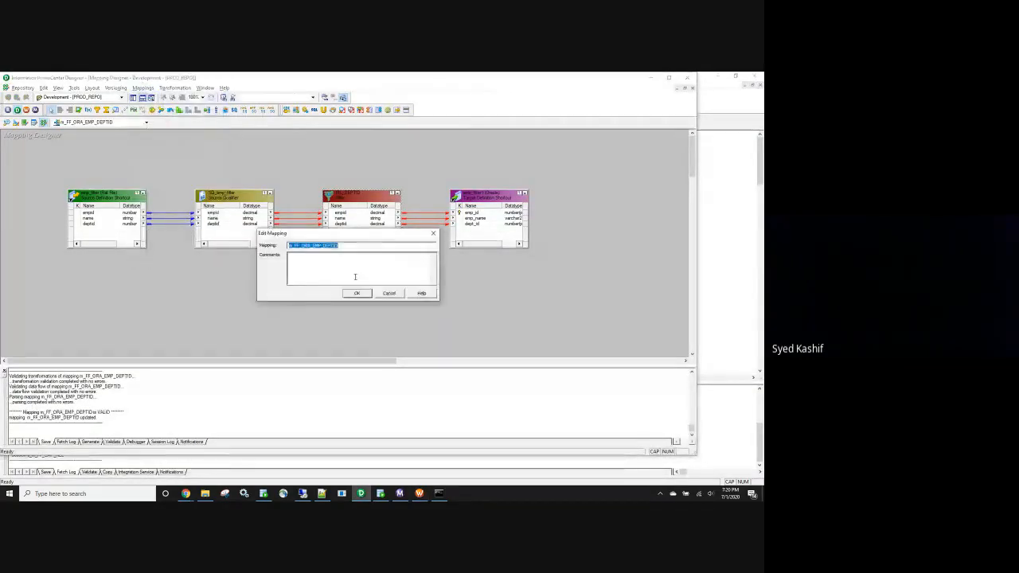
{"action": "key", "text": "Delete"}
{"action": "left_click", "coordinate": [357, 293]}
{"action": "left_click", "coordinate": [374, 286]}
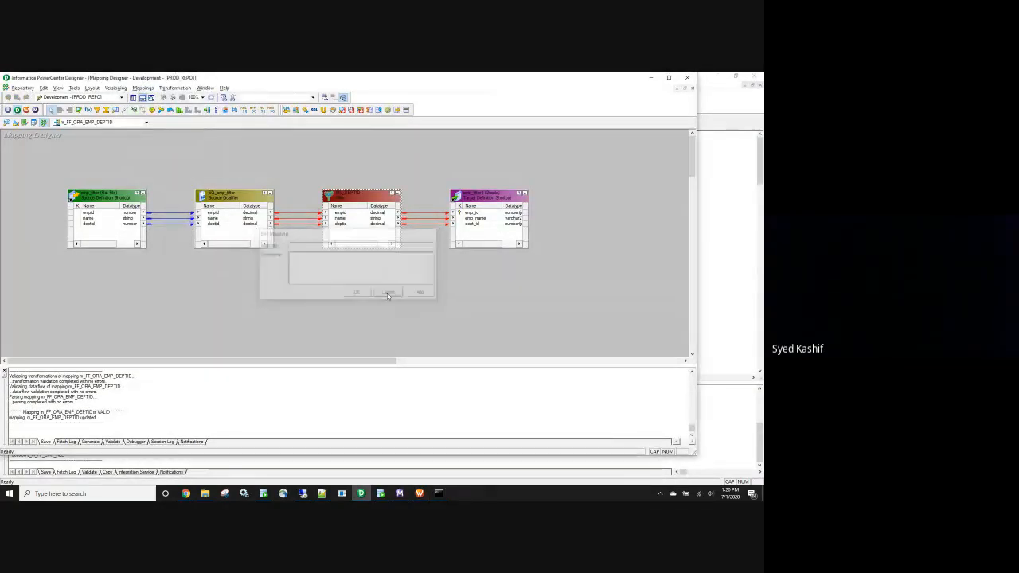
{"action": "left_click", "coordinate": [388, 293]}
{"action": "left_click", "coordinate": [143, 88]}
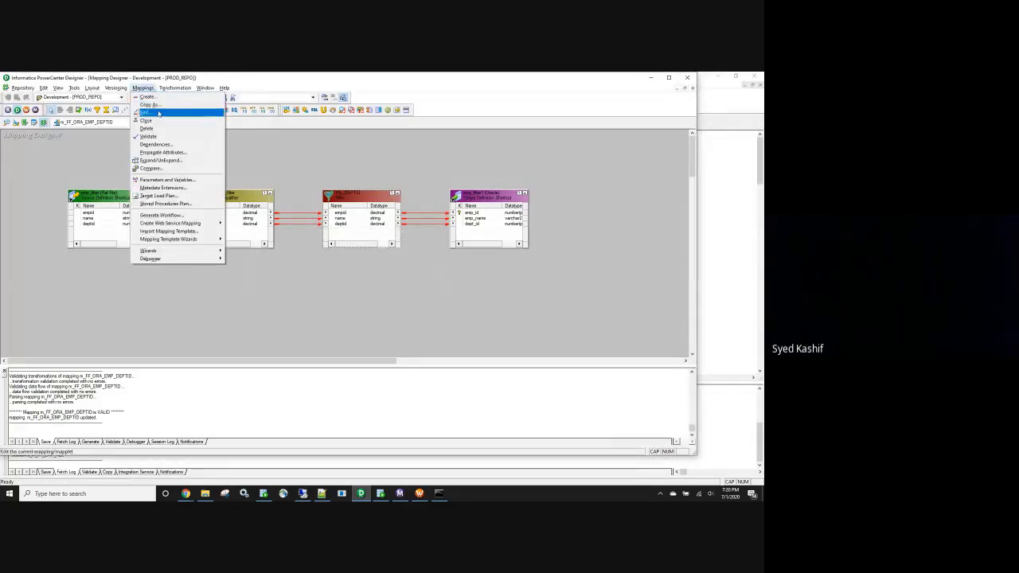
{"action": "left_click", "coordinate": [157, 113]}
{"action": "left_click", "coordinate": [357, 294]}
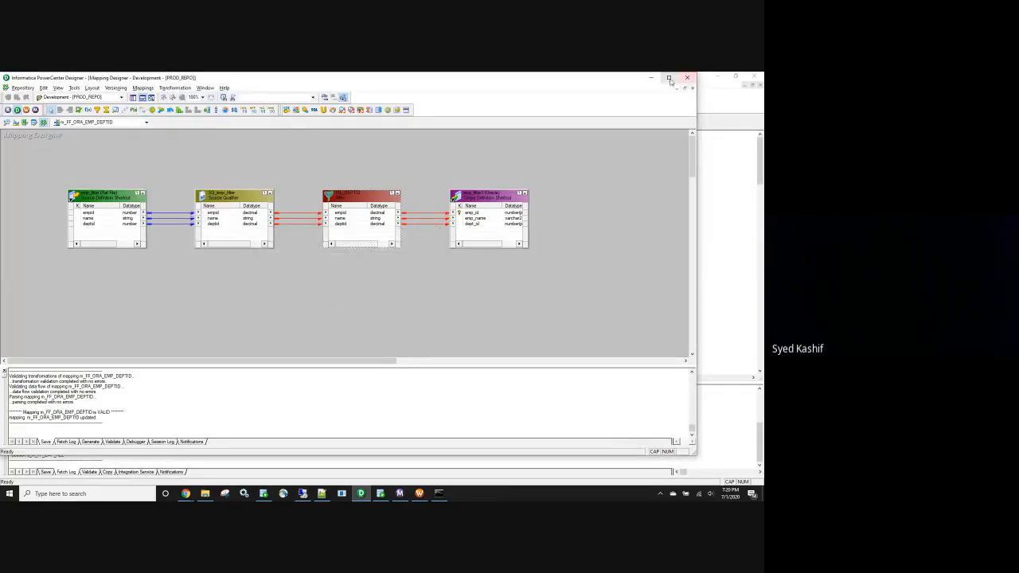
Name the workflow wf_FF_ORA_EMP_DEPTID and create it
{"action": "left_click", "coordinate": [669, 77]}
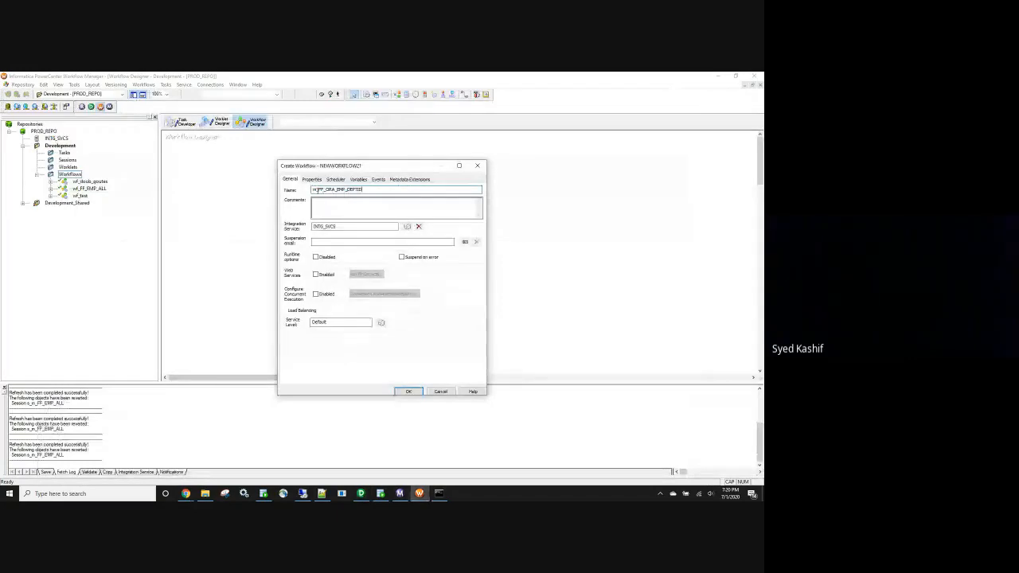
{"action": "left_click_drag", "start_coordinate": [319, 190], "coordinate": [293, 192]}
{"action": "type", "text": "WF"}
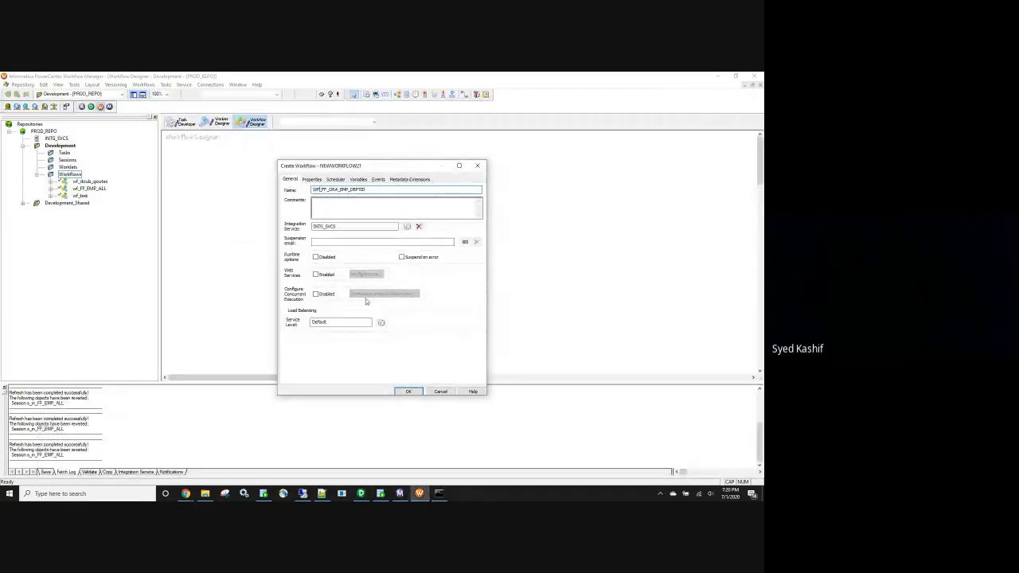
{"action": "key", "text": "BackSpace"}
{"action": "key", "text": "BackSpace"}
{"action": "type", "text": "wf"}
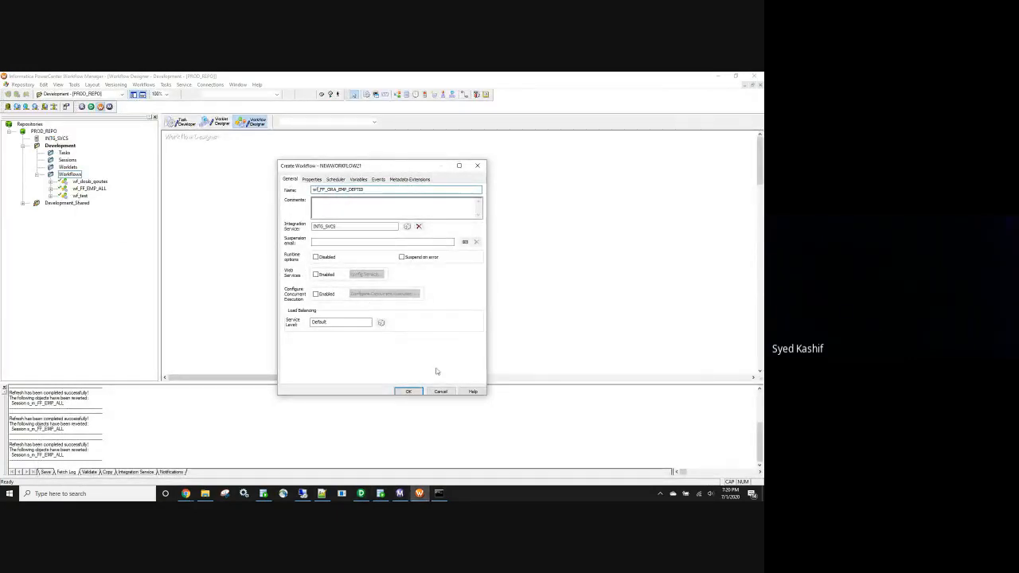
{"action": "left_click", "coordinate": [409, 390]}
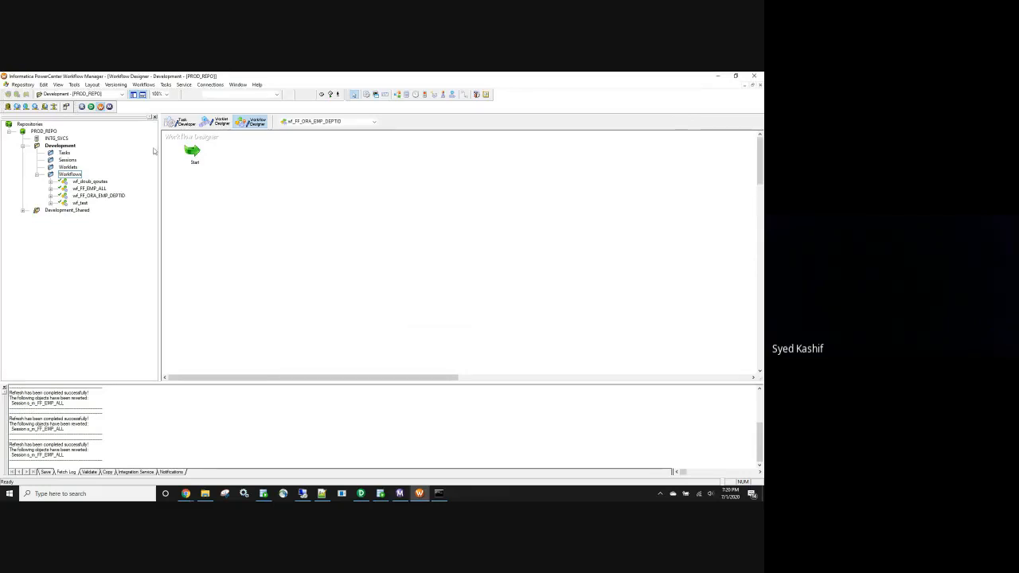
Add a session task built on mapping m_FF_ORA_EMP_DEPTID
{"action": "left_click", "coordinate": [363, 163]}
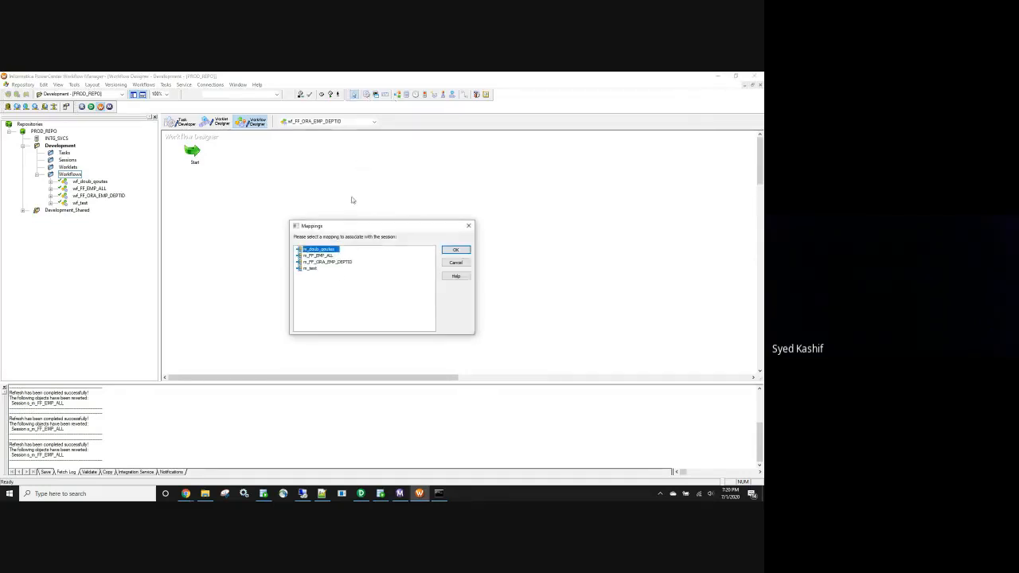
{"action": "left_click", "coordinate": [330, 263]}
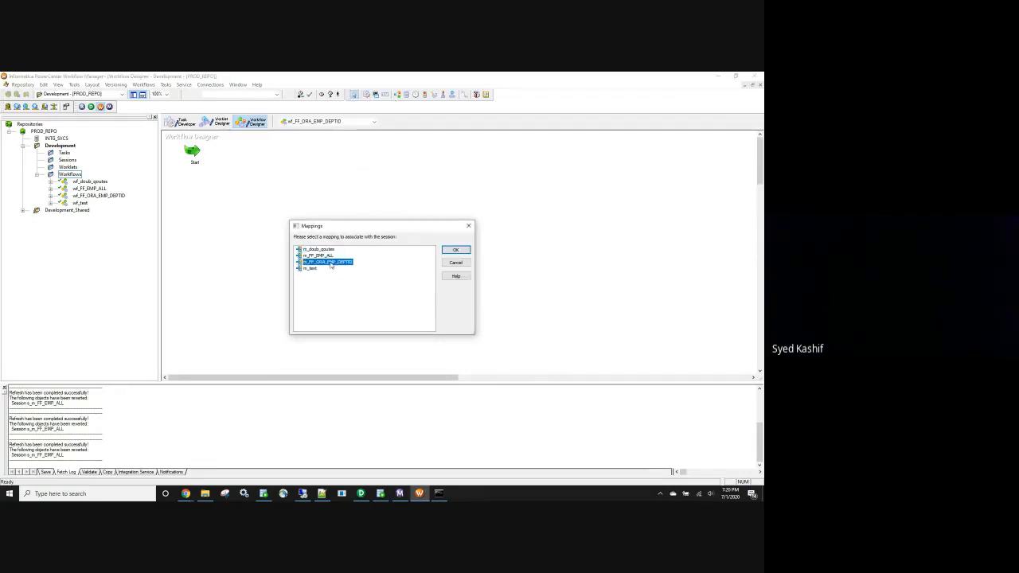
{"action": "left_click", "coordinate": [455, 250]}
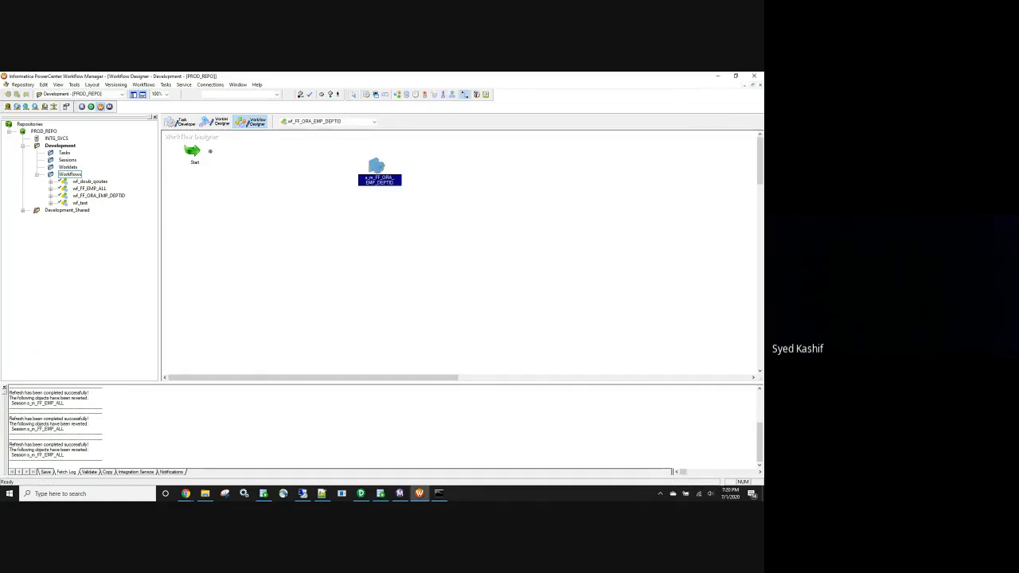
Link Start to the session and review its Properties and Config Object settings
{"action": "mouse_move", "coordinate": [195, 151]}
{"action": "left_mouse_down"}
{"action": "mouse_move", "coordinate": [307, 172]}
{"action": "mouse_move", "coordinate": [373, 168]}
{"action": "left_mouse_up"}
{"action": "double_click", "coordinate": [374, 166]}
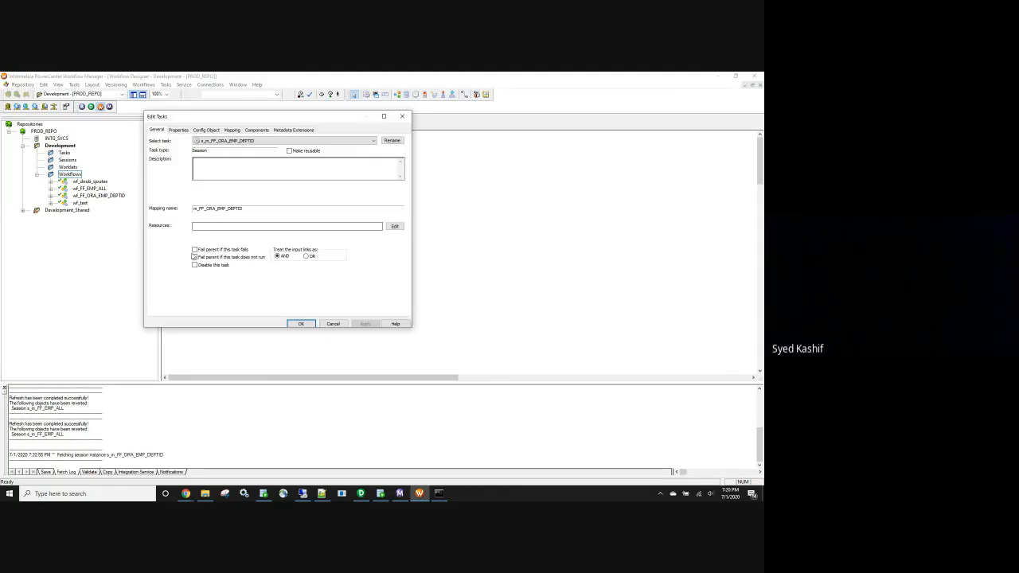
{"action": "left_click", "coordinate": [178, 130]}
{"action": "scroll", "coordinate": [352, 220], "scroll_direction": "down", "scroll_amount": 5}
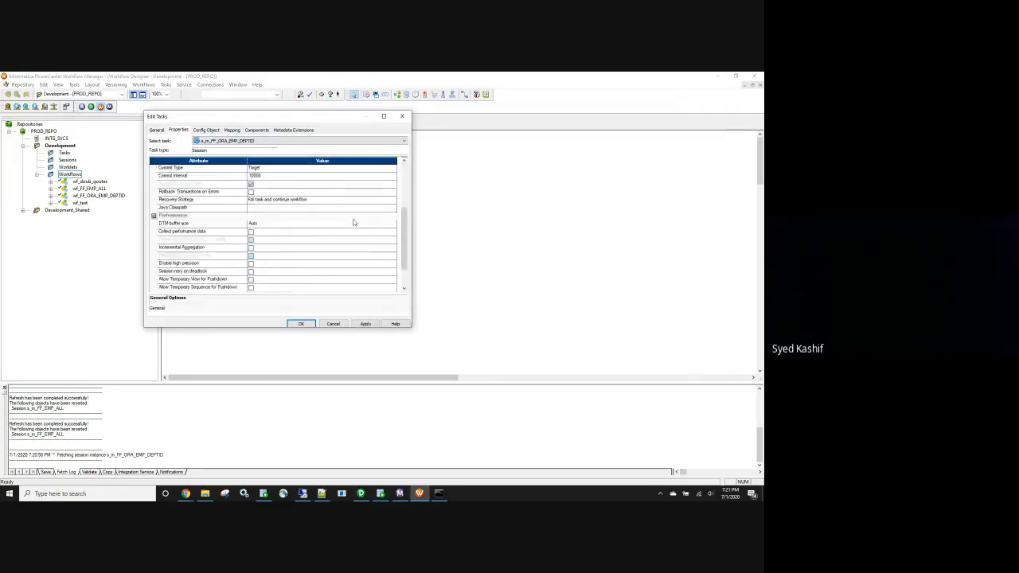
{"action": "left_click", "coordinate": [206, 129]}
{"action": "scroll", "coordinate": [279, 224], "scroll_direction": "down", "scroll_amount": 2}
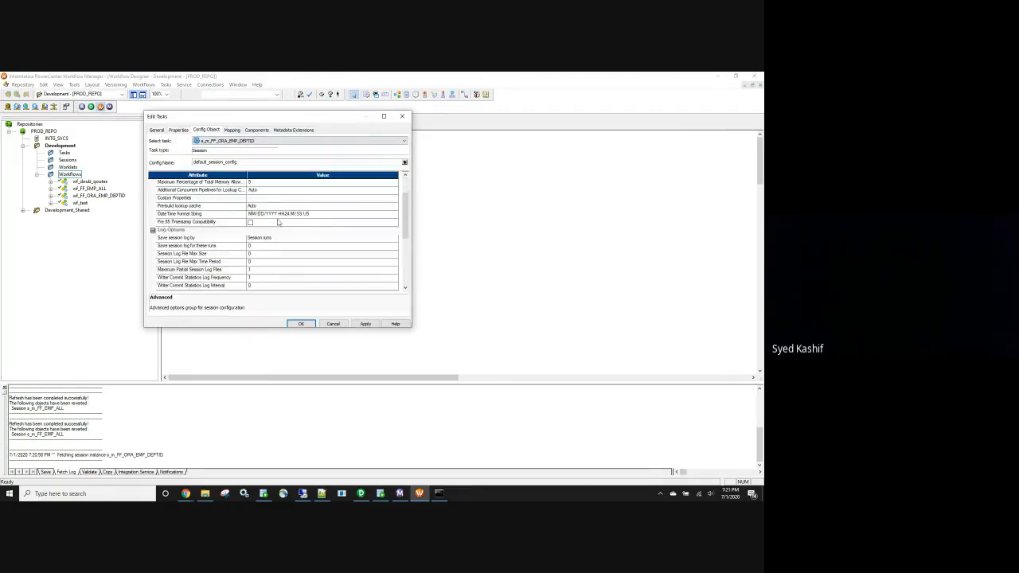
{"action": "scroll", "coordinate": [250, 283], "scroll_direction": "down", "scroll_amount": 4}
{"action": "left_click", "coordinate": [249, 214]}
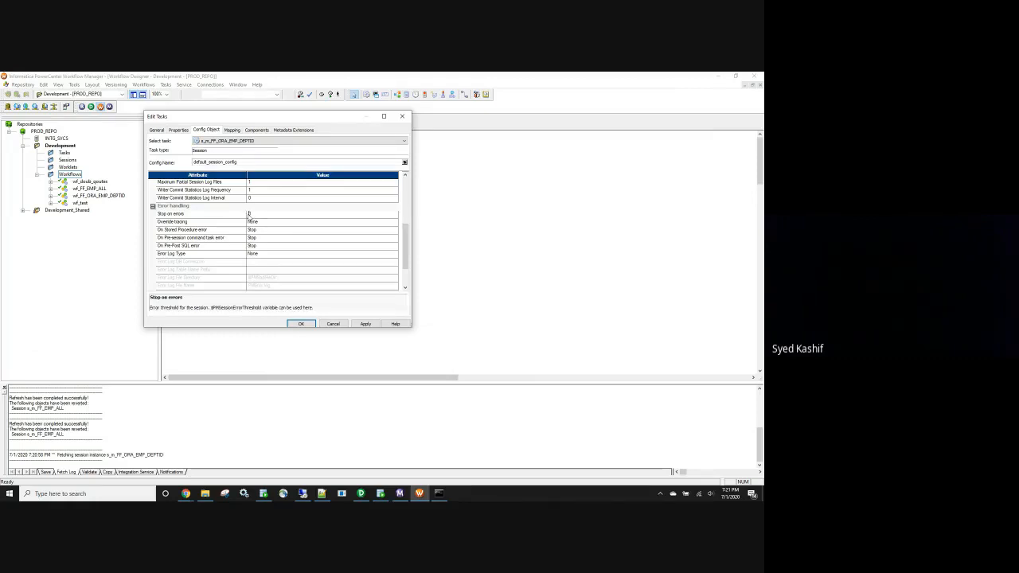
{"action": "left_click", "coordinate": [251, 214]}
Point the emp_filter source file directory at the Filter subfolder, copying its name from File Explorer
{"action": "left_click", "coordinate": [231, 130]}
{"action": "left_click", "coordinate": [187, 193]}
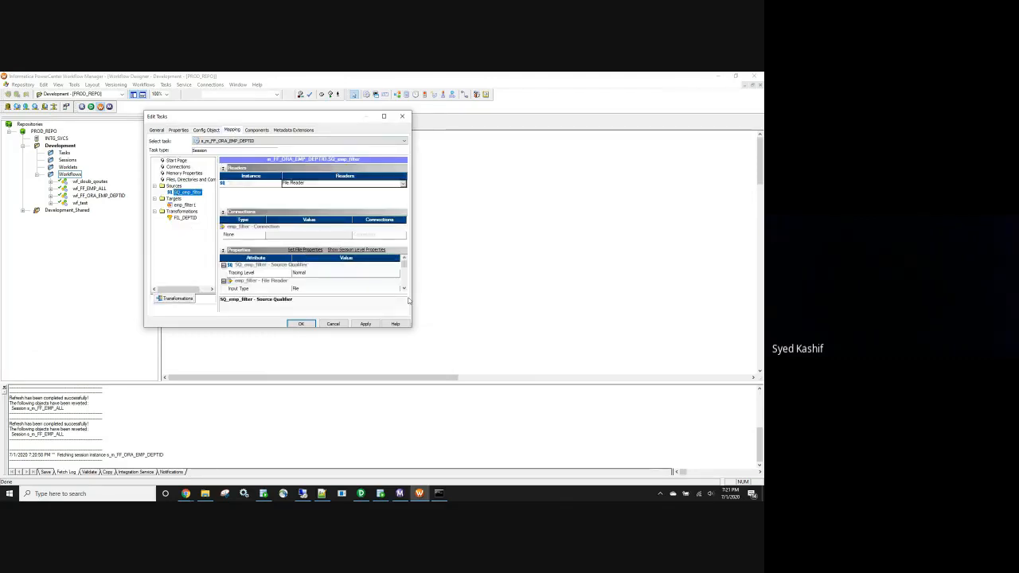
{"action": "left_click", "coordinate": [332, 273]}
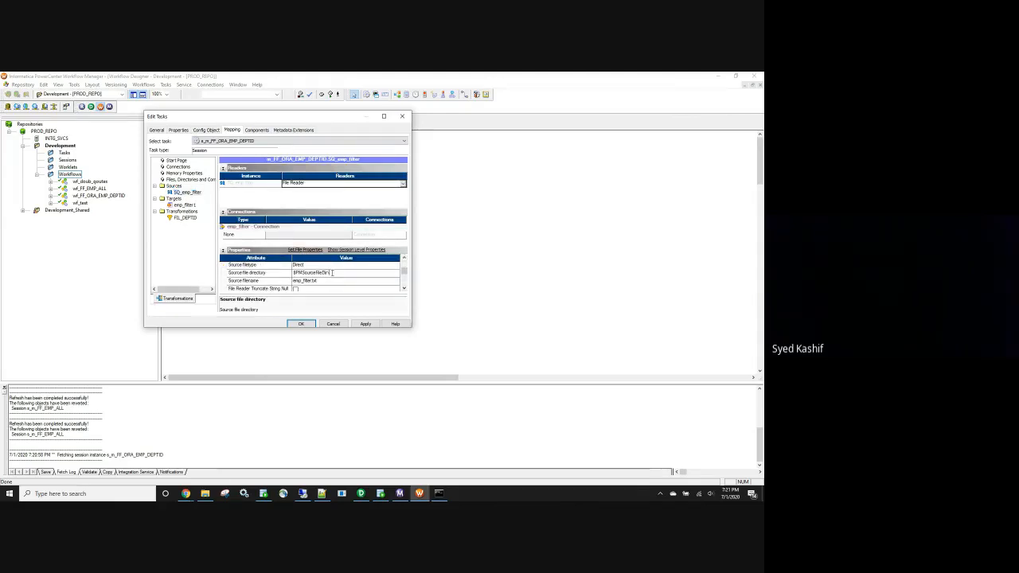
{"action": "left_click", "coordinate": [205, 494]}
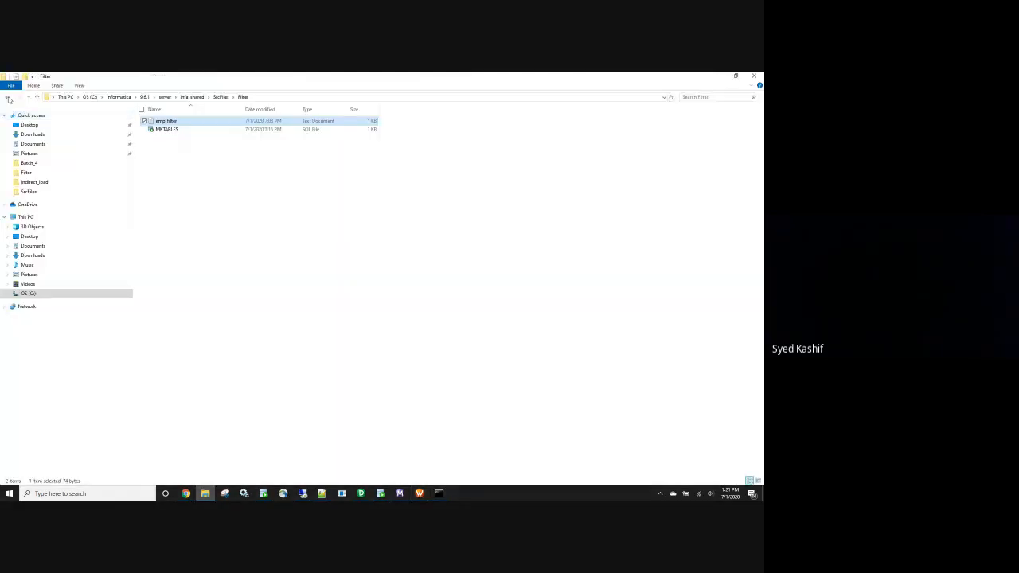
{"action": "left_click", "coordinate": [8, 97]}
{"action": "key", "text": "F2"}
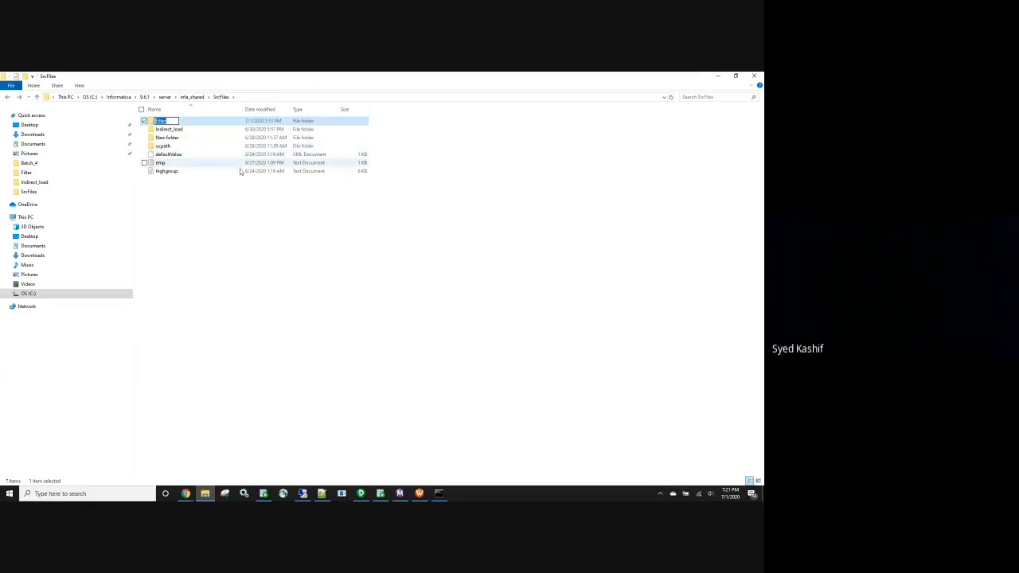
{"action": "key", "text": "alt+Tab"}
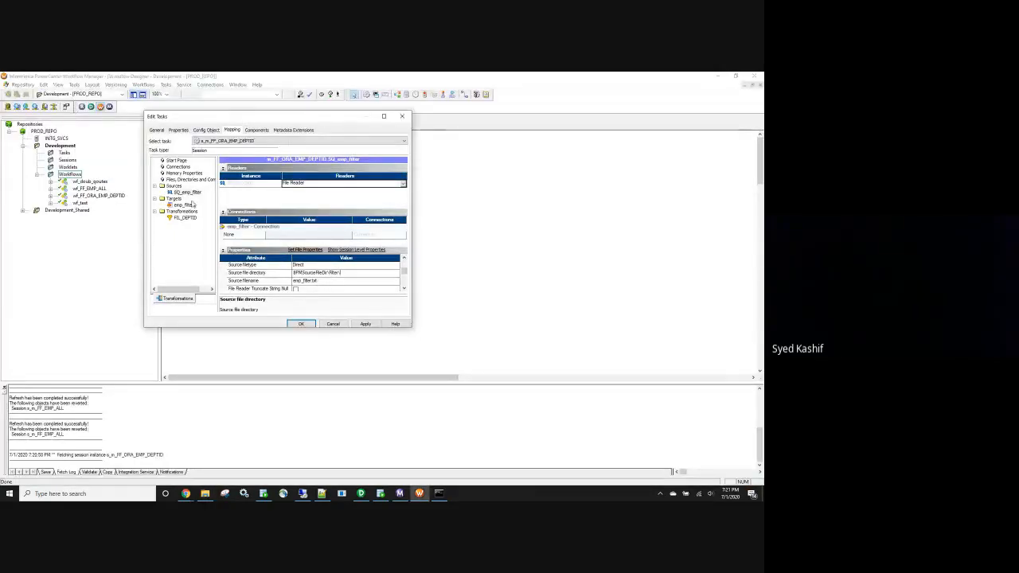
Set the emp_filter1 target to Normal load type with Truncate target table enabled
{"action": "left_click", "coordinate": [190, 204]}
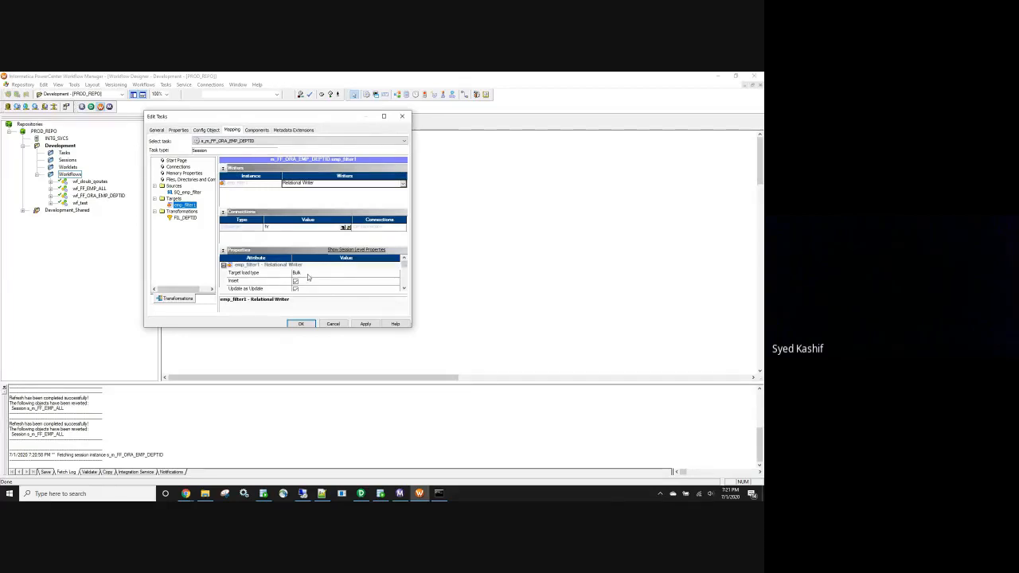
{"action": "left_click", "coordinate": [308, 273]}
{"action": "left_click", "coordinate": [319, 287]}
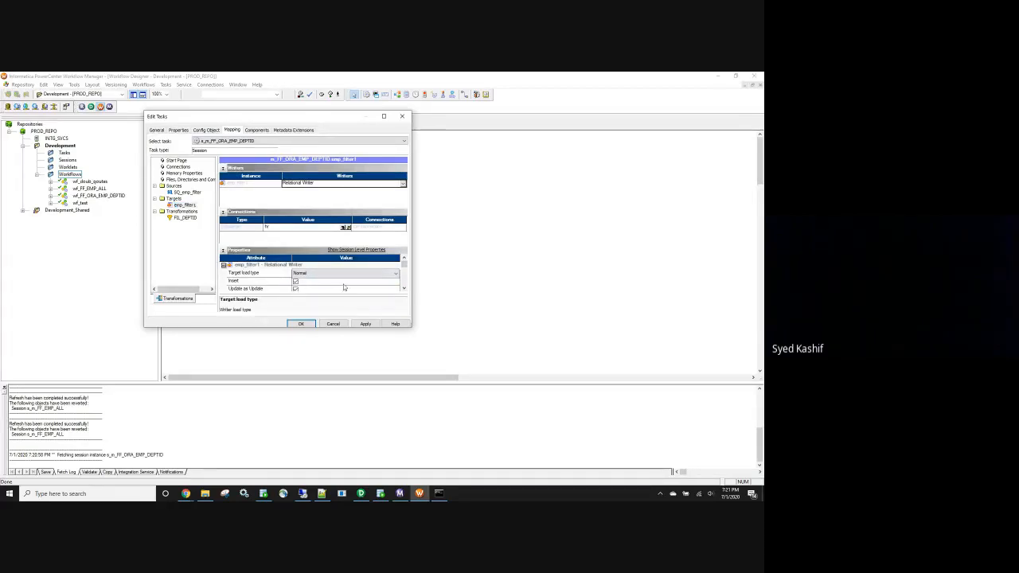
{"action": "scroll", "coordinate": [403, 288], "scroll_direction": "down", "scroll_amount": 2}
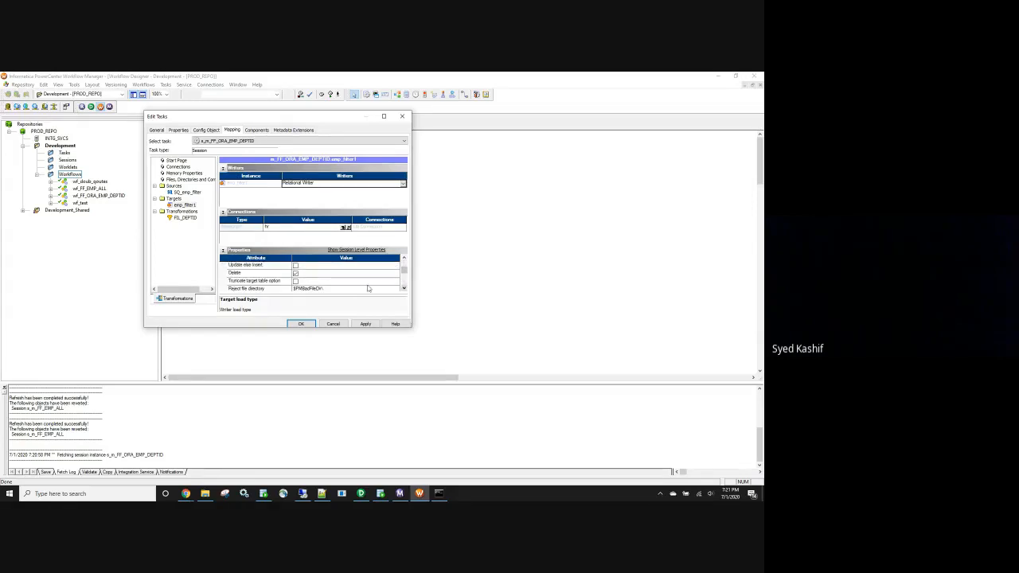
{"action": "left_click", "coordinate": [295, 281]}
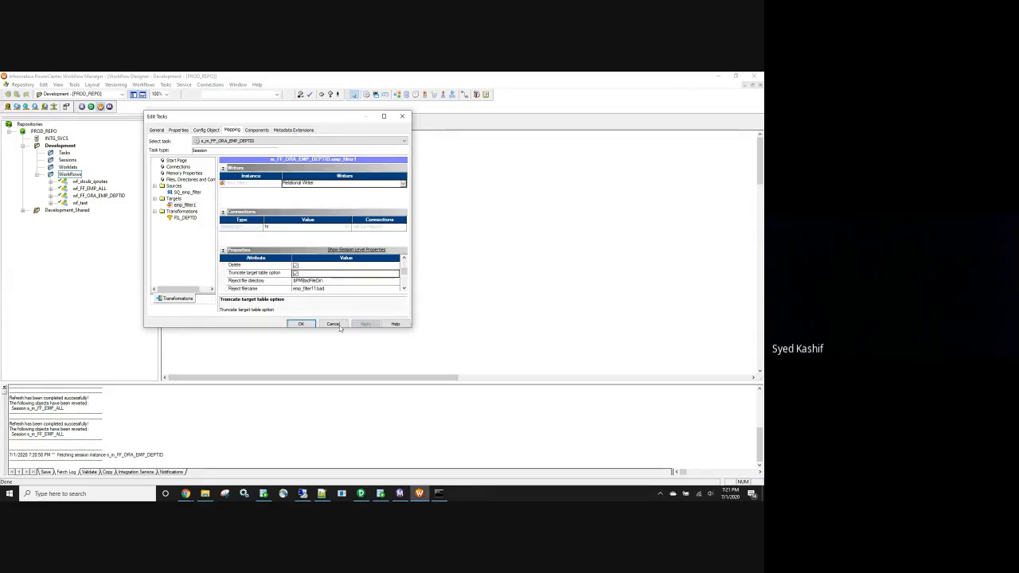
{"action": "left_click", "coordinate": [303, 324]}
Save workflow wf_FF_ORA_EMP_DEPTID and start it
{"action": "left_click", "coordinate": [341, 313]}
{"action": "key", "text": "ctrl+s"}
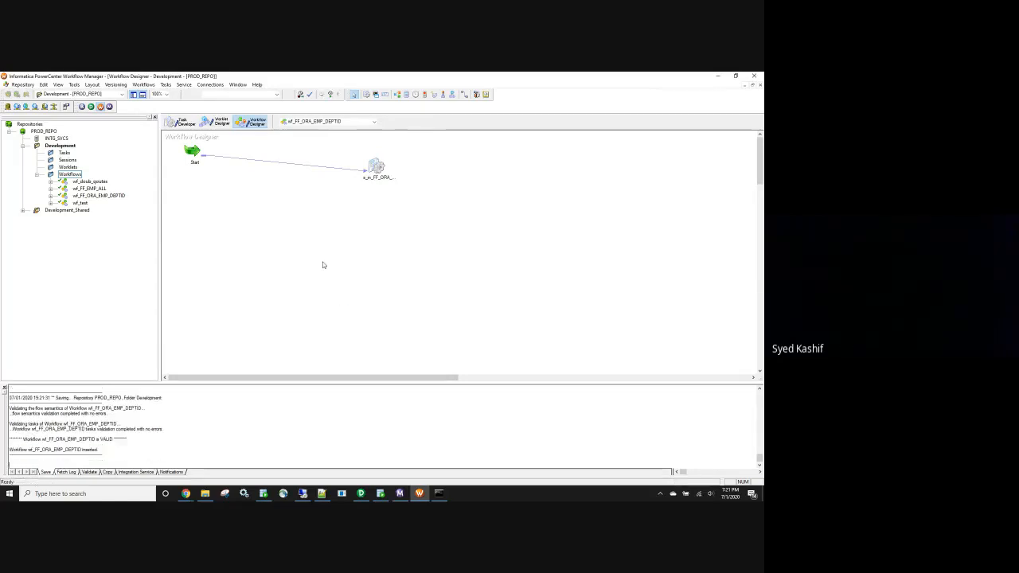
{"action": "right_click", "coordinate": [323, 261]}
{"action": "left_click", "coordinate": [348, 349]}
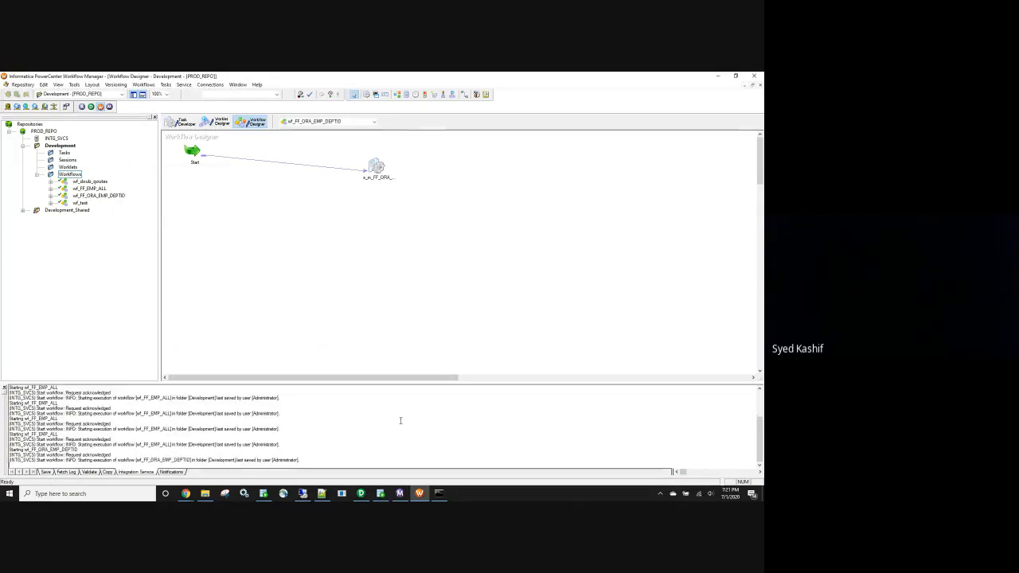
{"action": "left_click", "coordinate": [399, 493]}
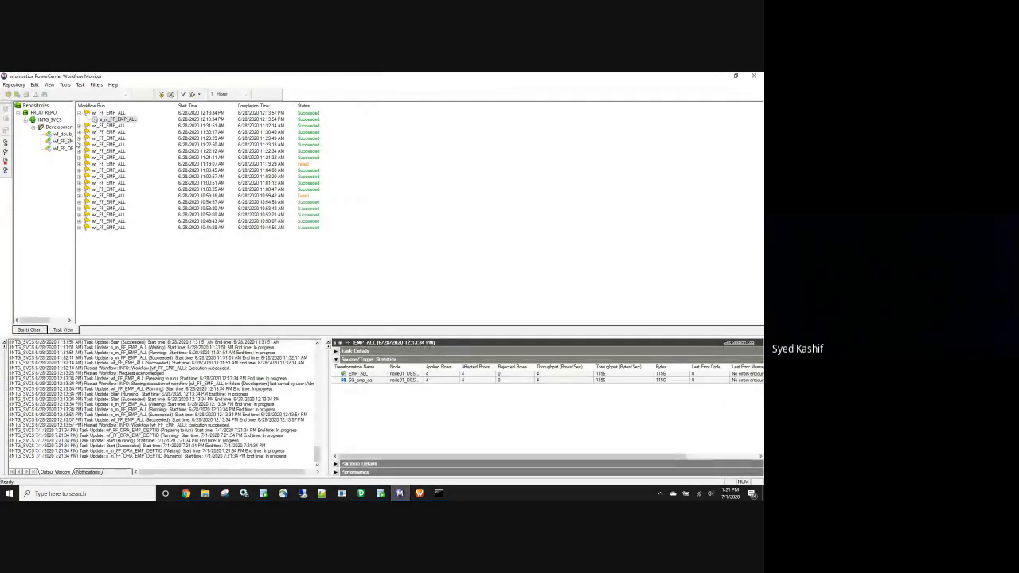
Inspect the s_m_FF_ORA_EMP_DEPTID run's source and target statistics
{"action": "left_click_drag", "start_coordinate": [77, 148], "coordinate": [169, 147]}
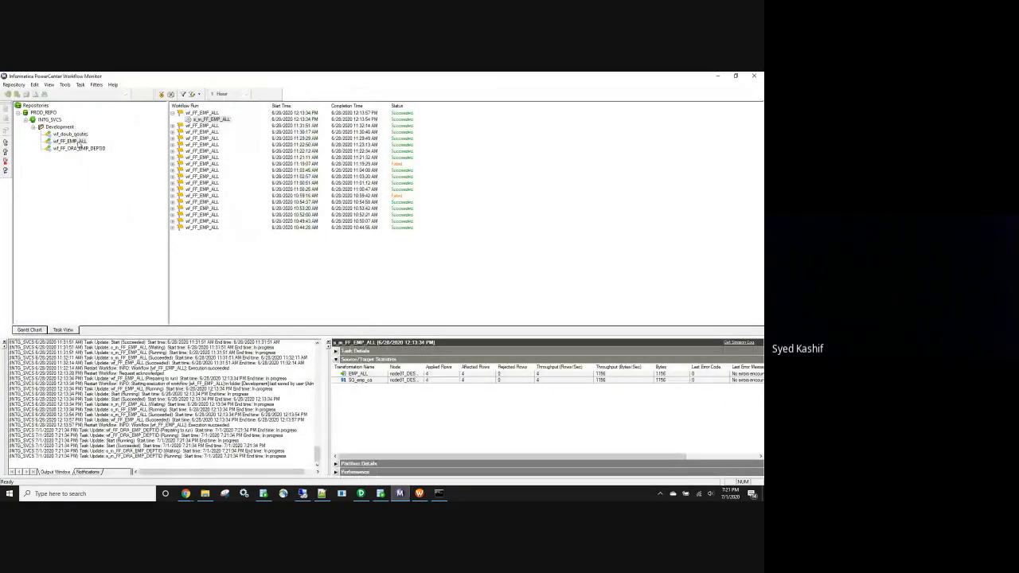
{"action": "left_click", "coordinate": [89, 149]}
{"action": "left_click", "coordinate": [219, 119]}
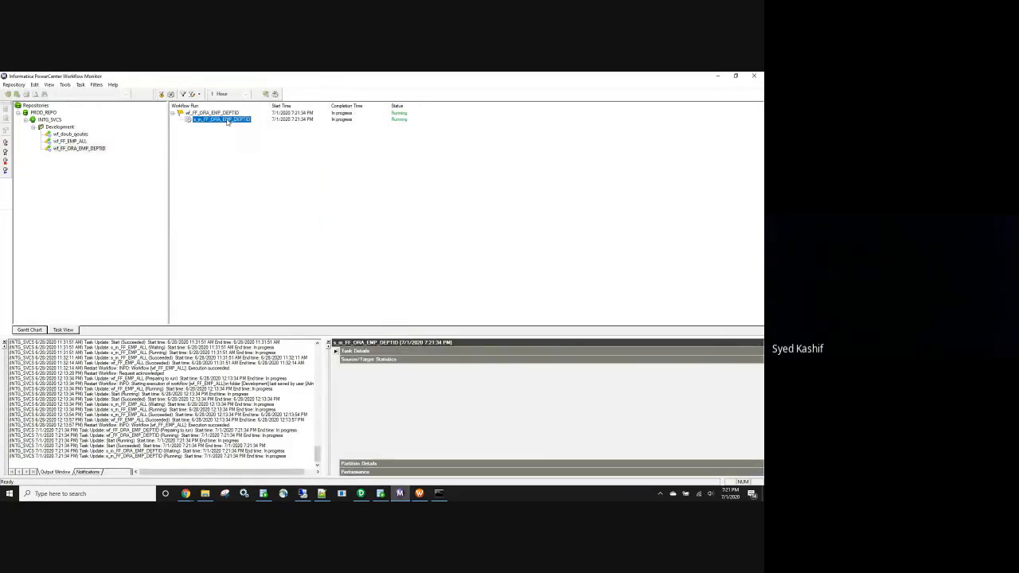
{"action": "left_click", "coordinate": [335, 359]}
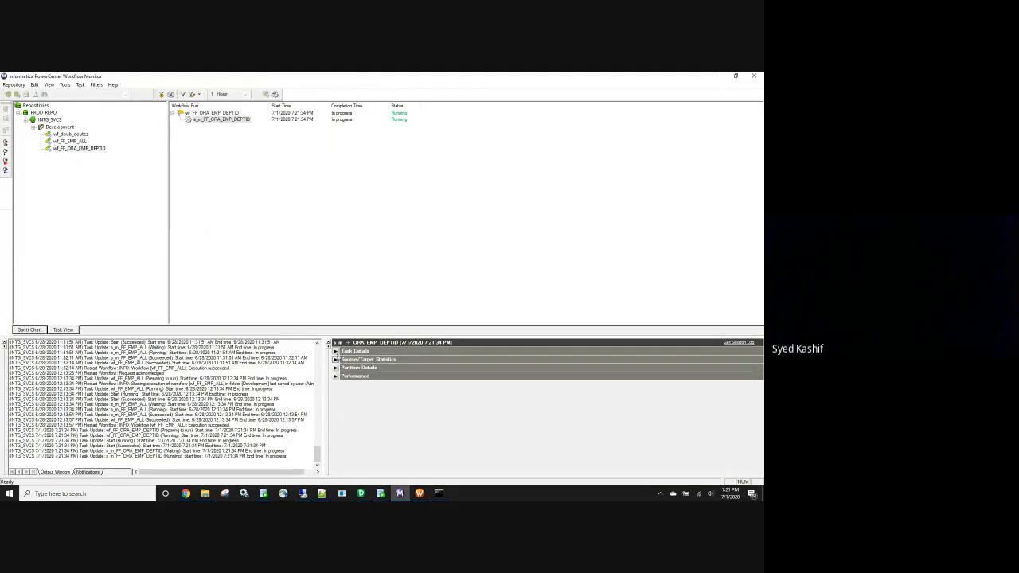
{"action": "left_click", "coordinate": [233, 119]}
{"action": "left_click", "coordinate": [336, 359]}
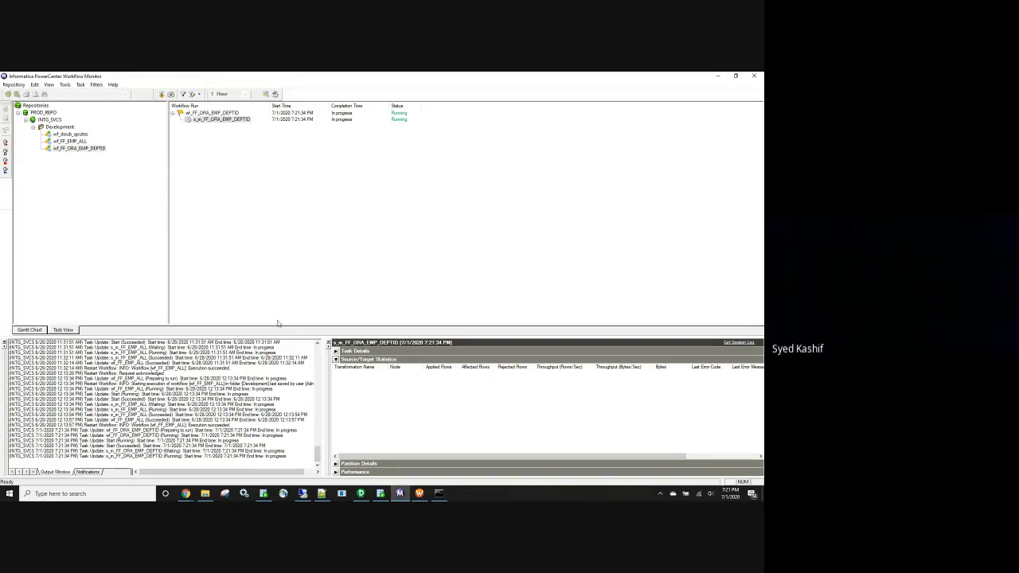
{"action": "left_click", "coordinate": [209, 119]}
Try to fetch the session and workflow logs, dismissing the resulting errors
{"action": "left_click", "coordinate": [738, 342]}
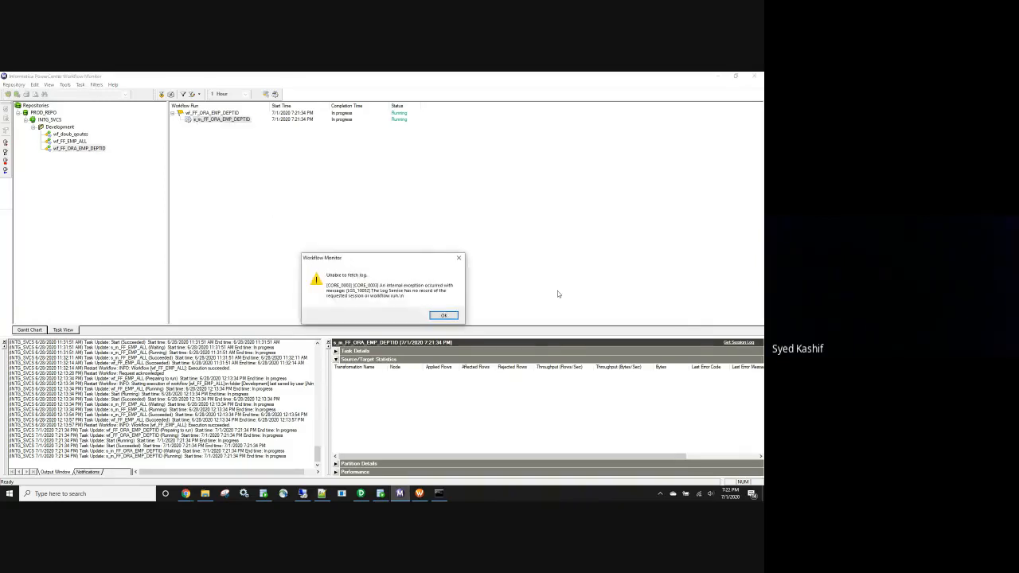
{"action": "left_click", "coordinate": [443, 315]}
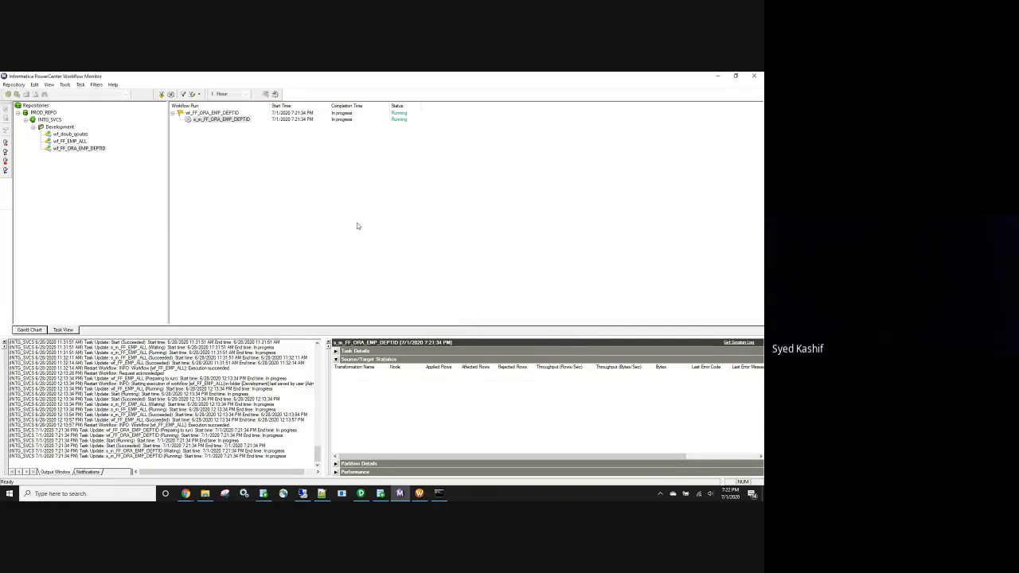
{"action": "right_click", "coordinate": [224, 113]}
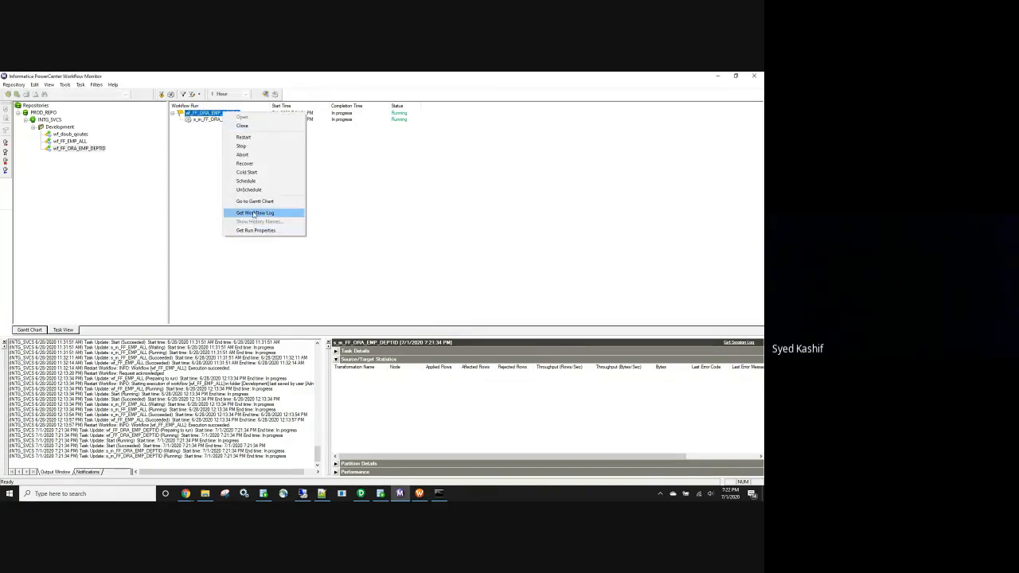
{"action": "left_click", "coordinate": [254, 213]}
{"action": "left_click", "coordinate": [441, 315]}
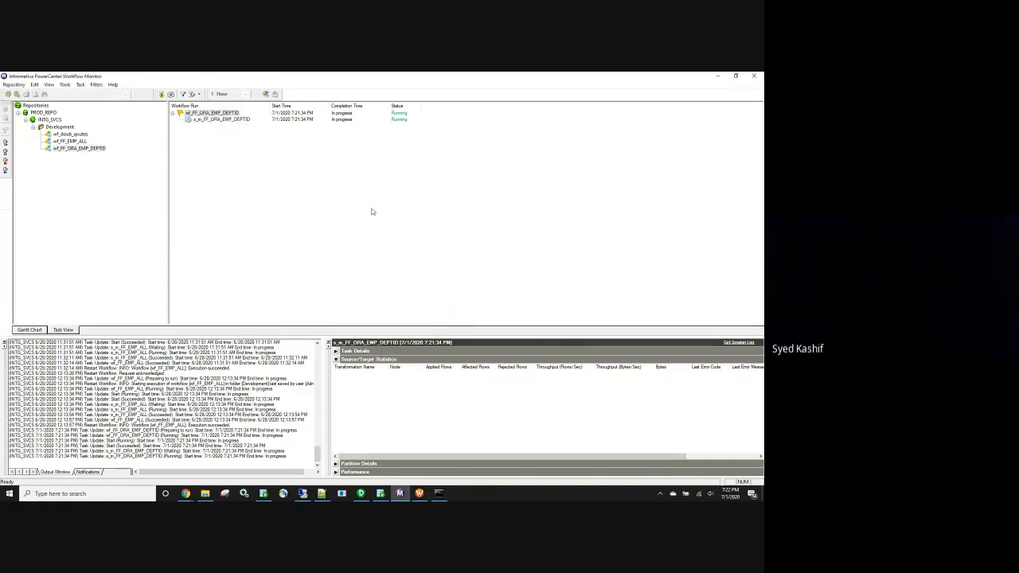
{"action": "left_click", "coordinate": [239, 120]}
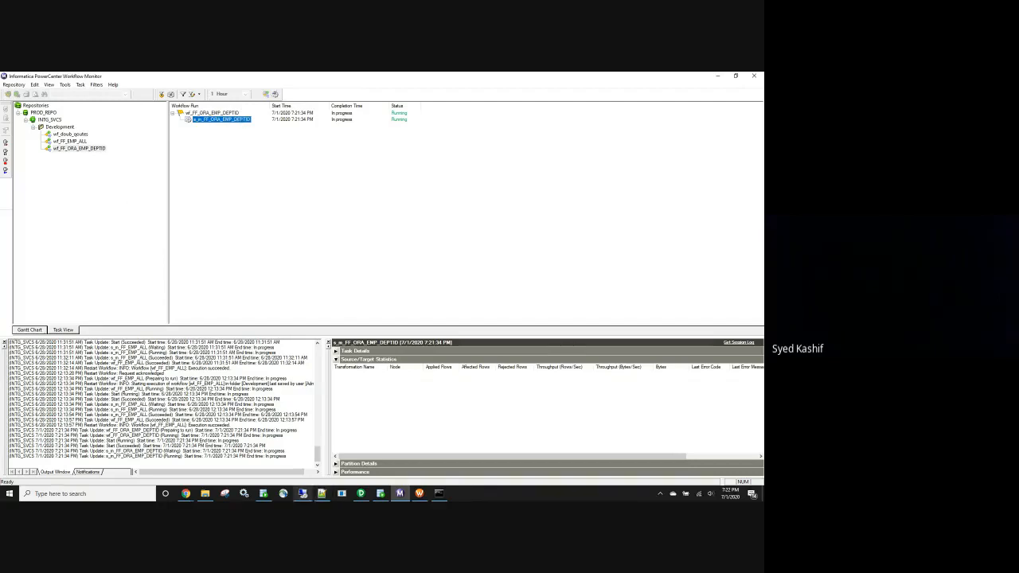
{"action": "left_click", "coordinate": [381, 494]}
Trim the worksheet to 'select * from hr.emp_filter;' and run it, returning no rows
{"action": "left_click", "coordinate": [158, 111]}
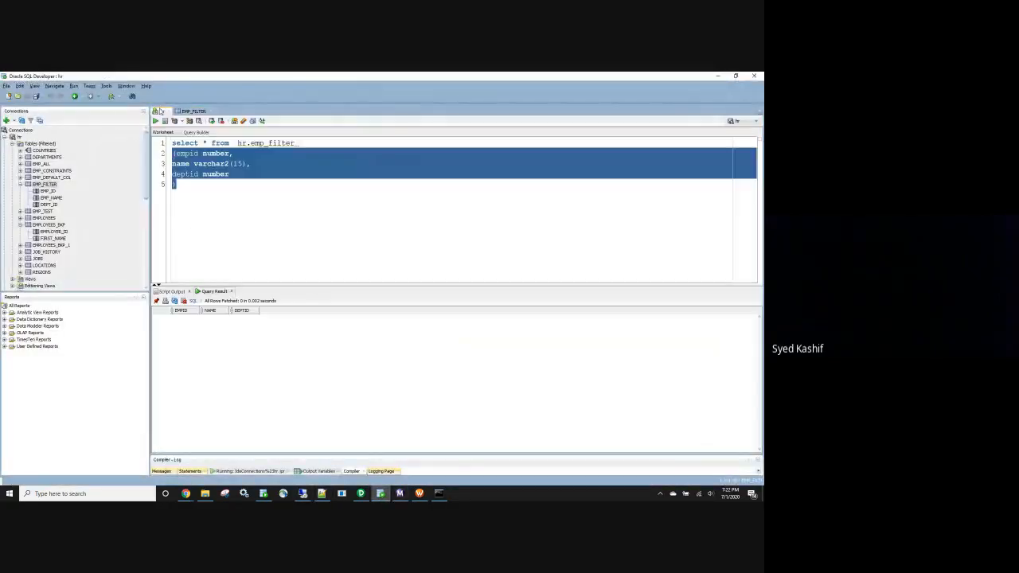
{"action": "left_click_drag", "start_coordinate": [362, 143], "coordinate": [163, 157]}
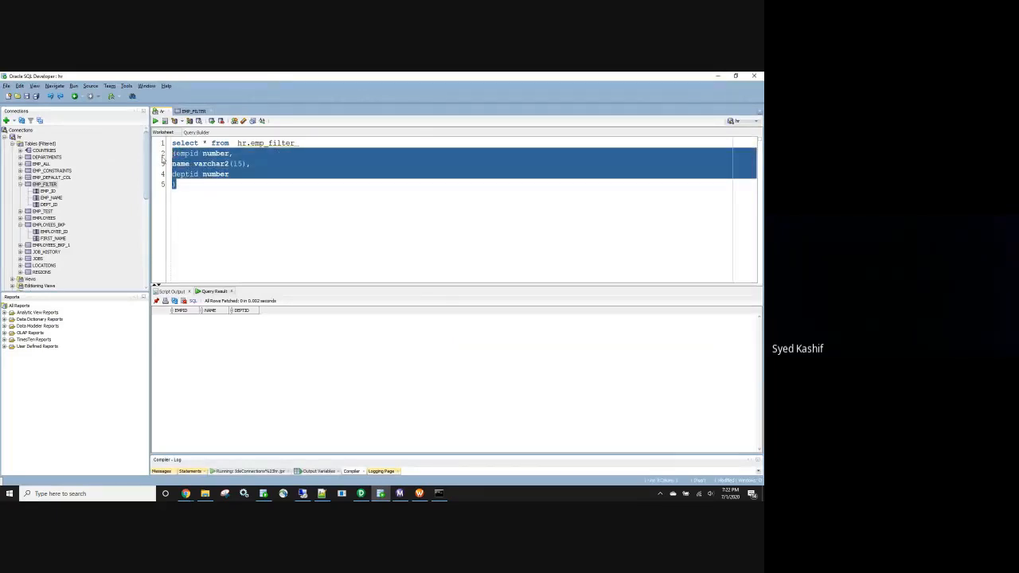
{"action": "key", "text": "Delete"}
{"action": "left_click", "coordinate": [307, 142]}
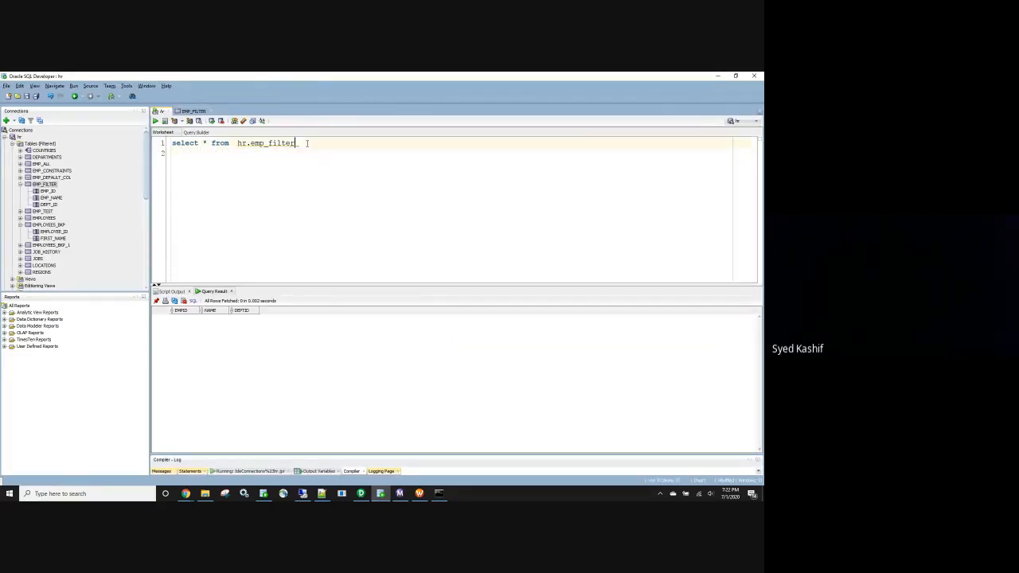
{"action": "type", "text": ";"}
{"action": "left_click", "coordinate": [155, 120]}
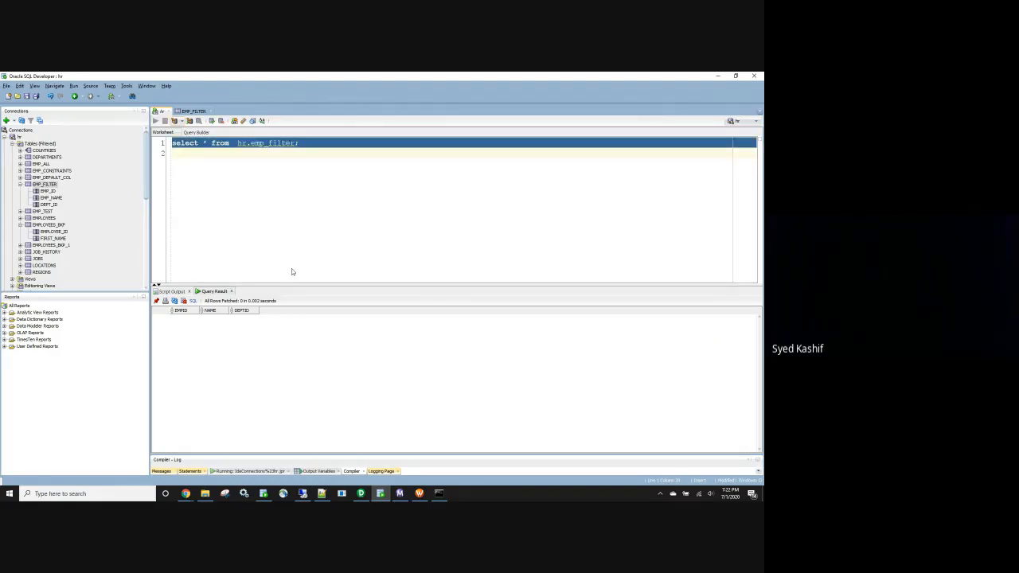
{"action": "left_click", "coordinate": [399, 493]}
{"action": "left_click", "coordinate": [237, 120]}
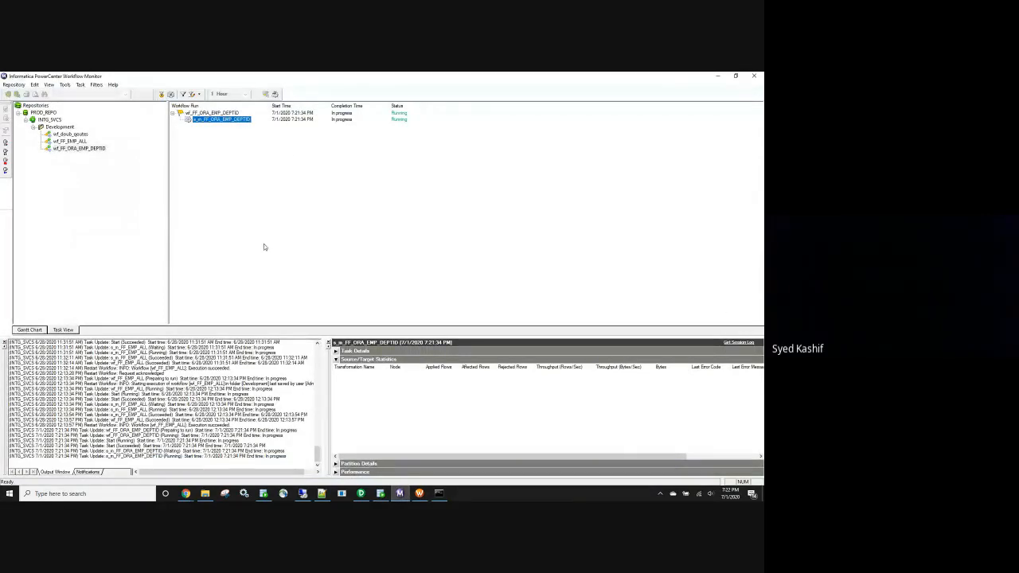
Abort the running wf_FF_ORA_EMP_DEPTID workflow from its run's context menu
{"action": "double_click", "coordinate": [460, 77]}
{"action": "double_click", "coordinate": [291, 79]}
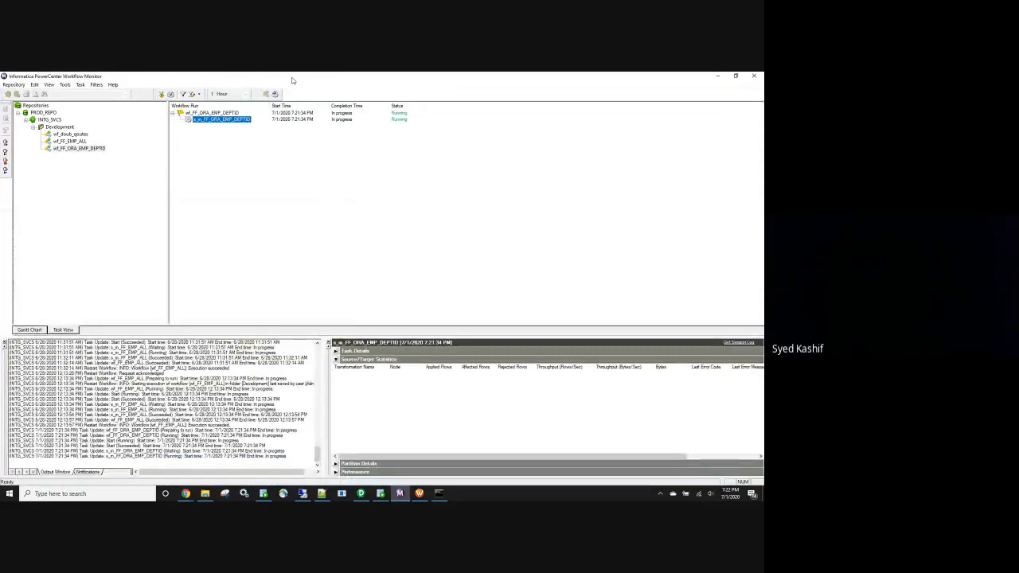
{"action": "right_click", "coordinate": [231, 115]}
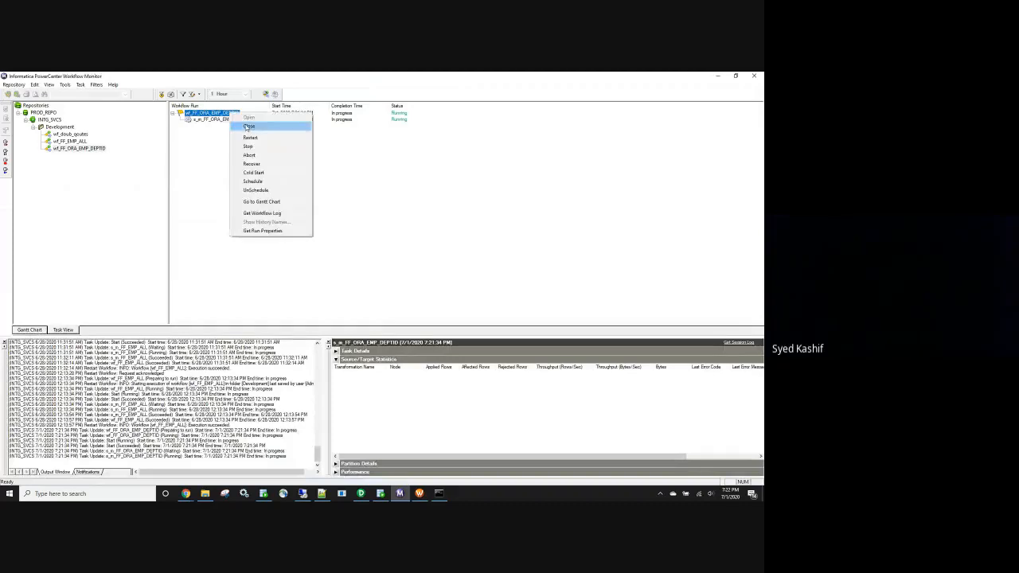
{"action": "left_click", "coordinate": [256, 156]}
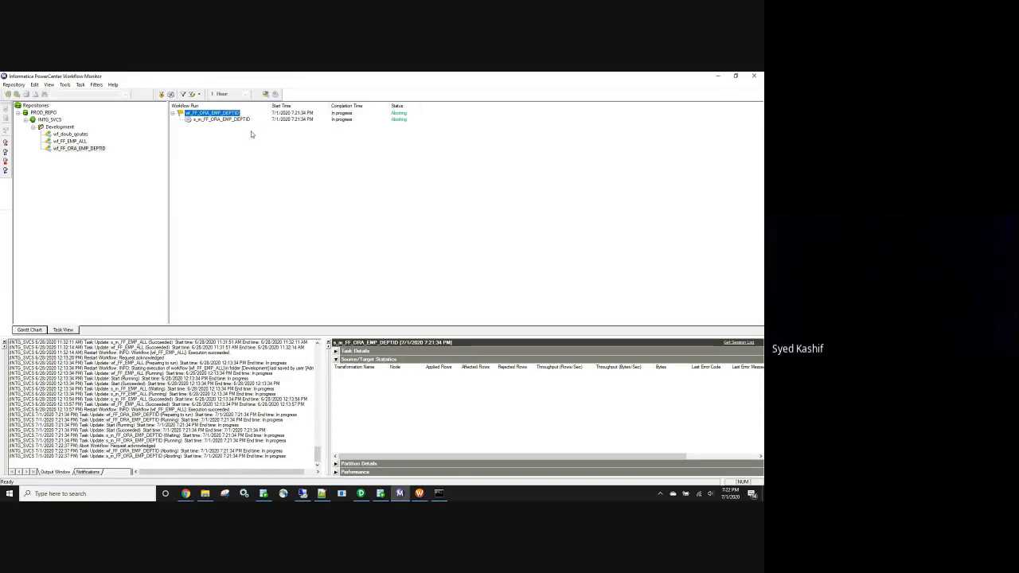
{"action": "right_click", "coordinate": [231, 116]}
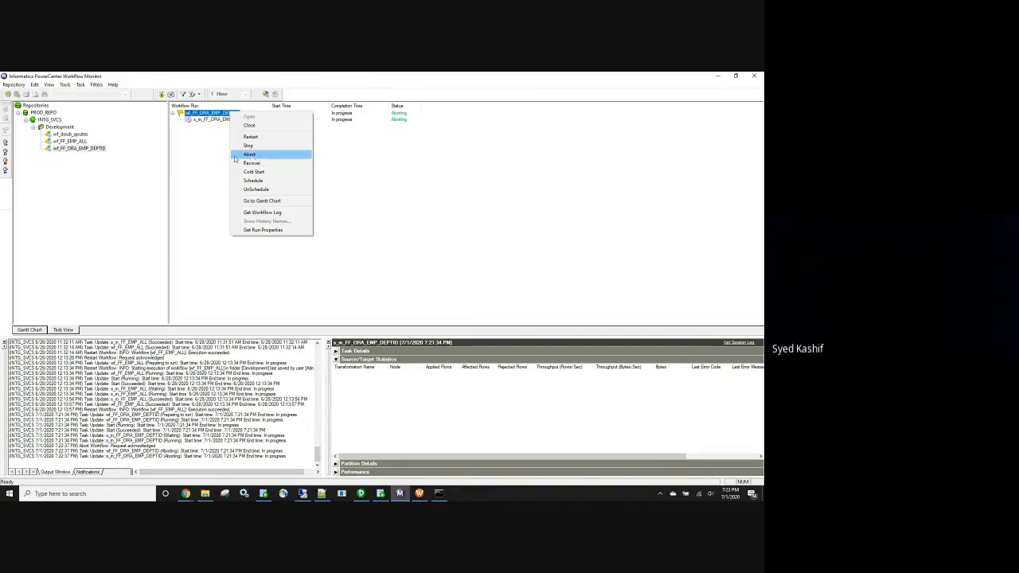
Repeat the abort on the wf_FF_ORA_EMP_DEPTID session run, then close Workflow Monitor and return to Workflow Manager
{"action": "left_click", "coordinate": [235, 157]}
{"action": "left_click", "coordinate": [223, 121]}
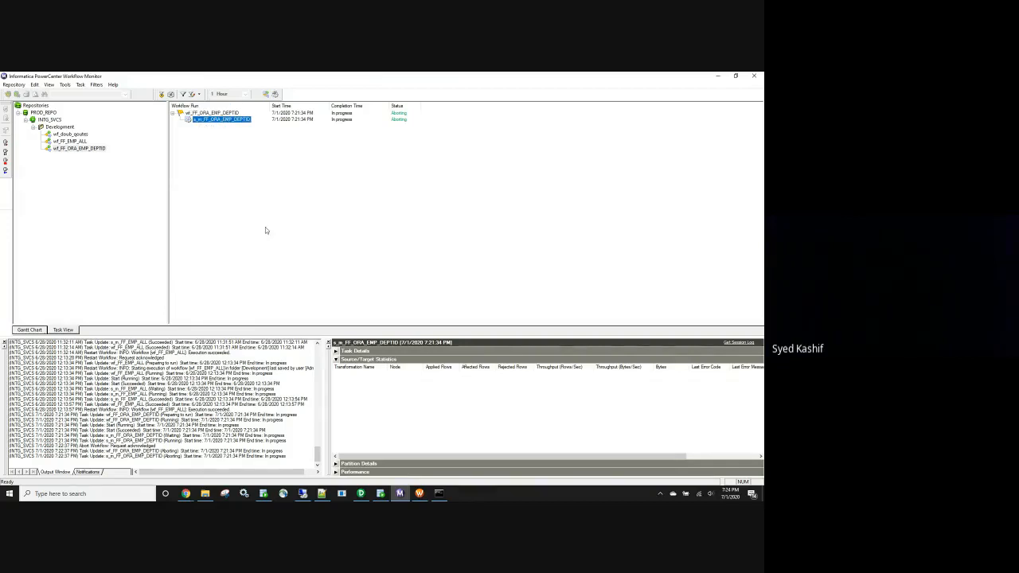
{"action": "left_click", "coordinate": [753, 76]}
{"action": "left_click", "coordinate": [400, 493]}
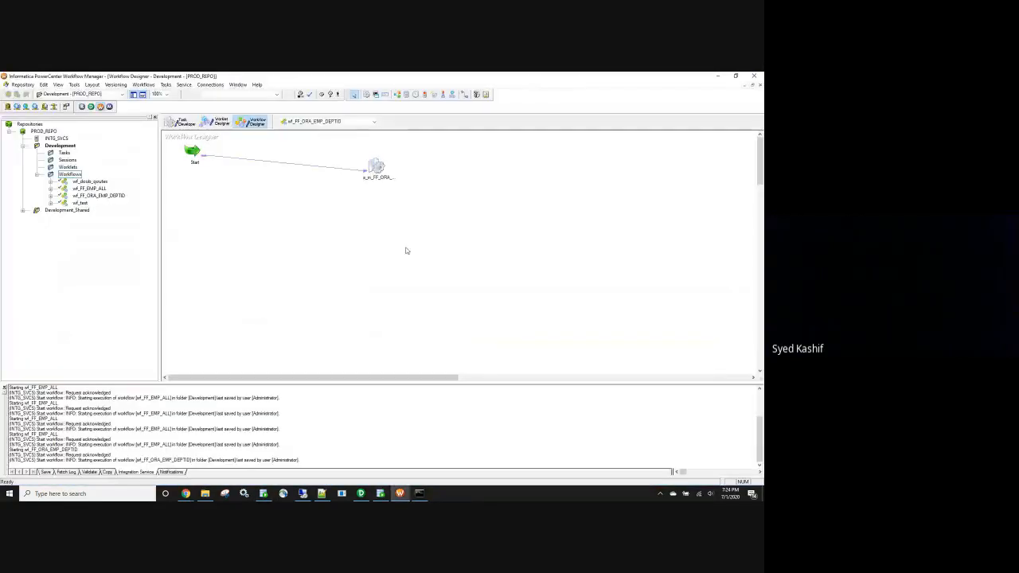
Start the wf_FF_ORA_EMP_DEPTID workflow again from the Workflow Manager canvas
{"action": "right_click", "coordinate": [406, 251]}
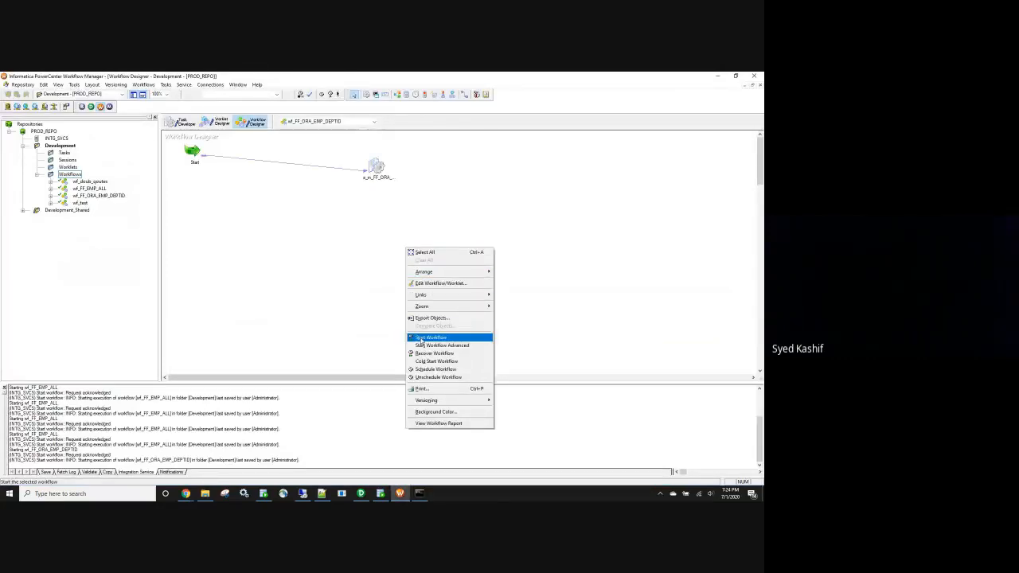
{"action": "left_click", "coordinate": [422, 338]}
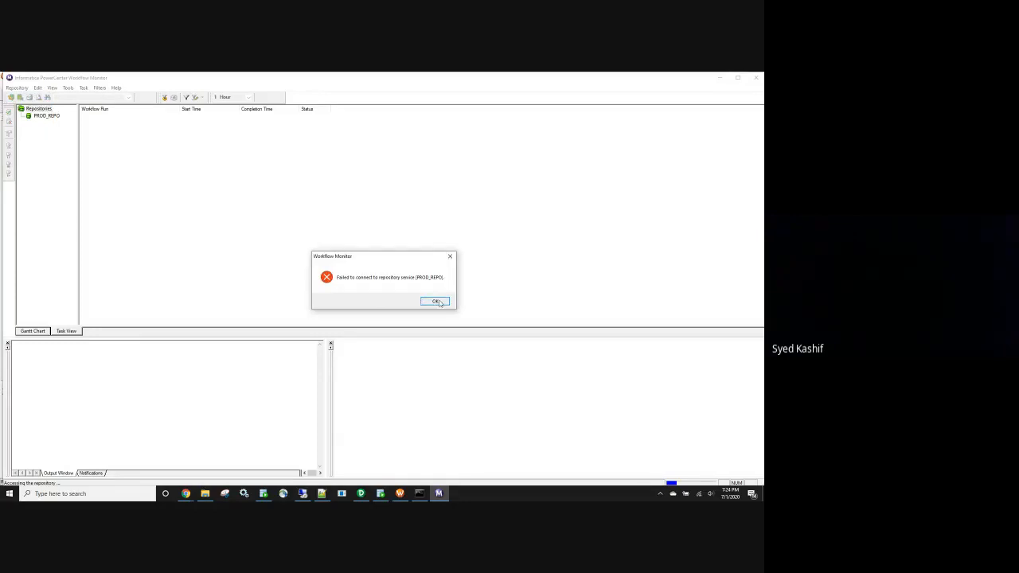
Dismiss the connection errors and sign in to PROD_REPO with the account password
{"action": "left_click", "coordinate": [438, 302]}
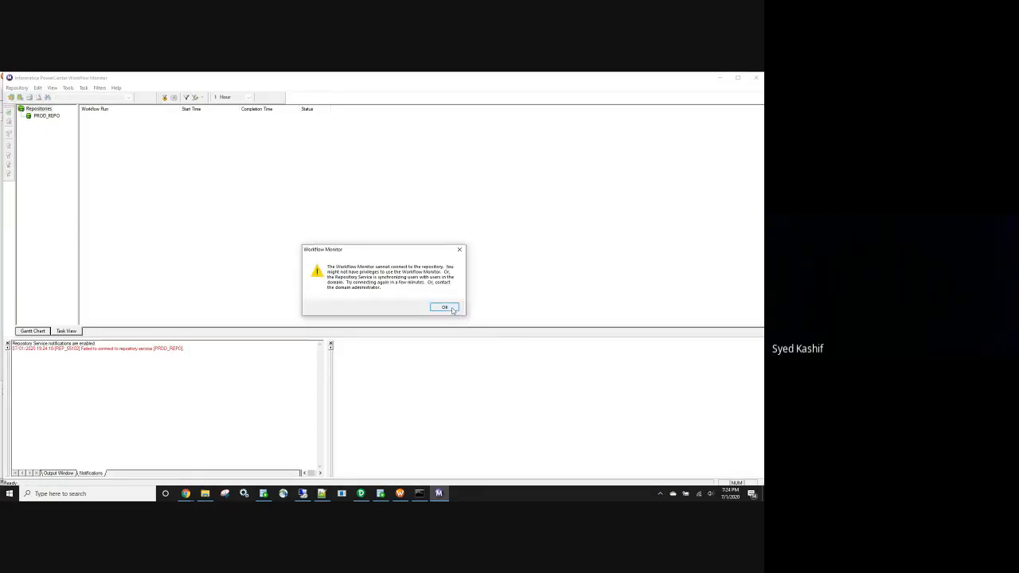
{"action": "left_click", "coordinate": [450, 309]}
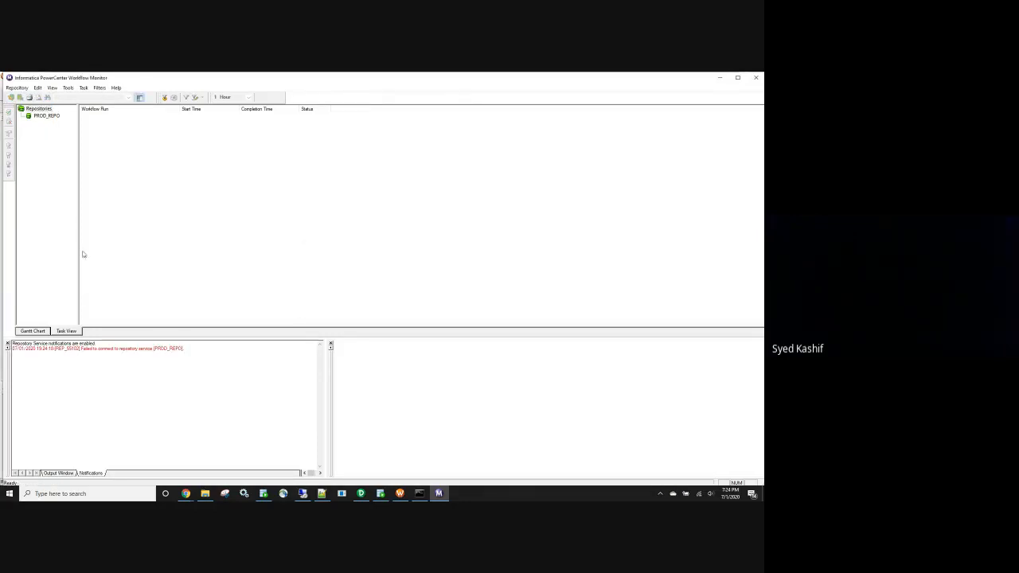
{"action": "left_click", "coordinate": [52, 117]}
{"action": "double_click", "coordinate": [53, 119]}
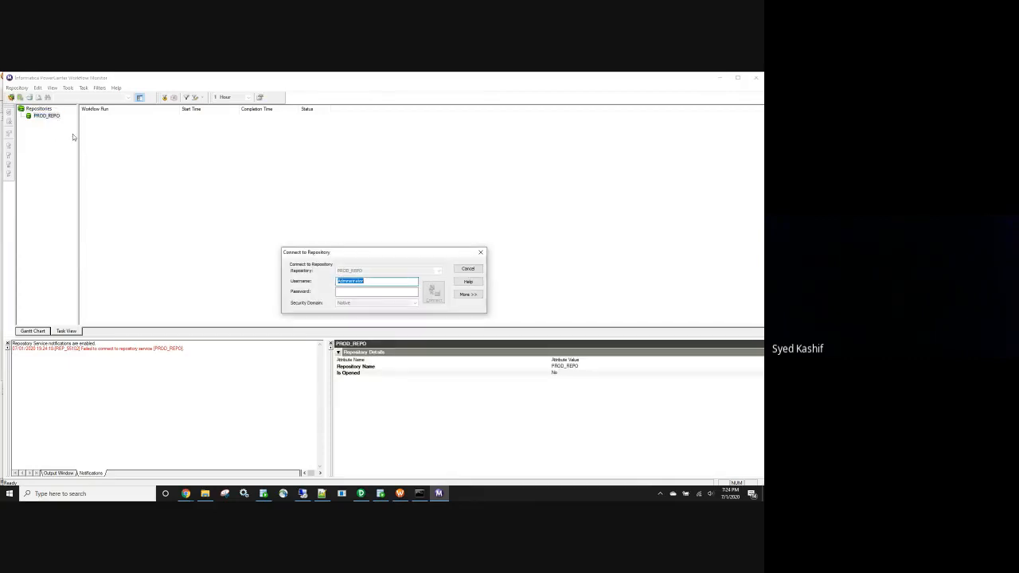
{"action": "left_click", "coordinate": [369, 290]}
{"action": "key", "text": "ctrl+v"}
{"action": "key", "text": "Return"}
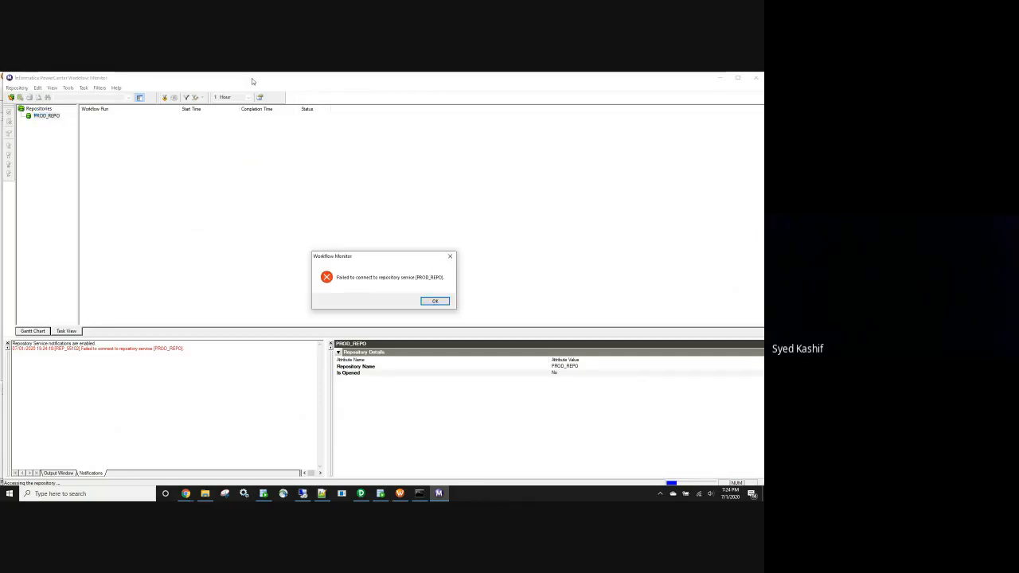
Acknowledge the failed sign-in, close Workflow Monitor and relaunch it from Workflow Manager
{"action": "left_click", "coordinate": [435, 302]}
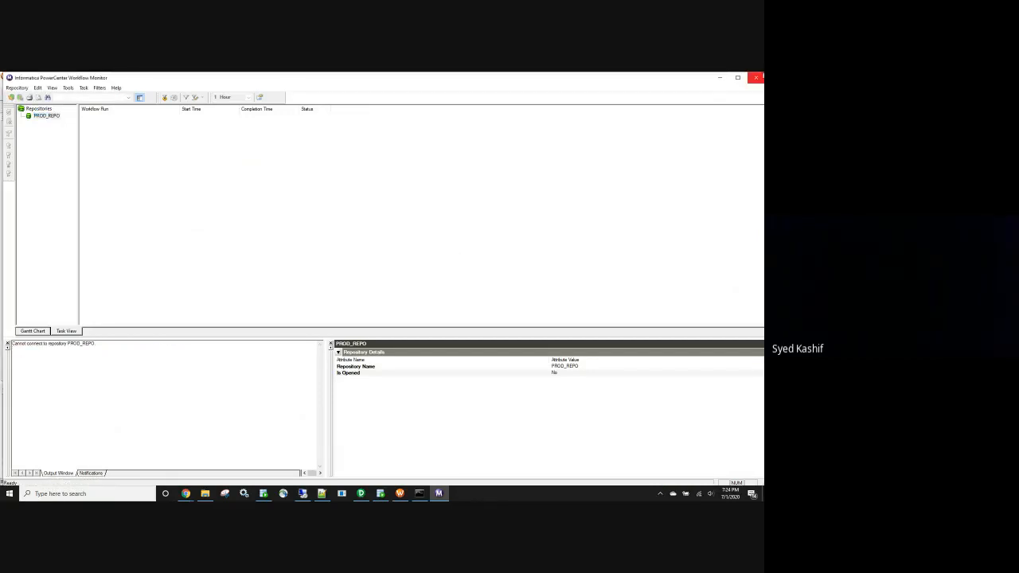
{"action": "left_click", "coordinate": [755, 77]}
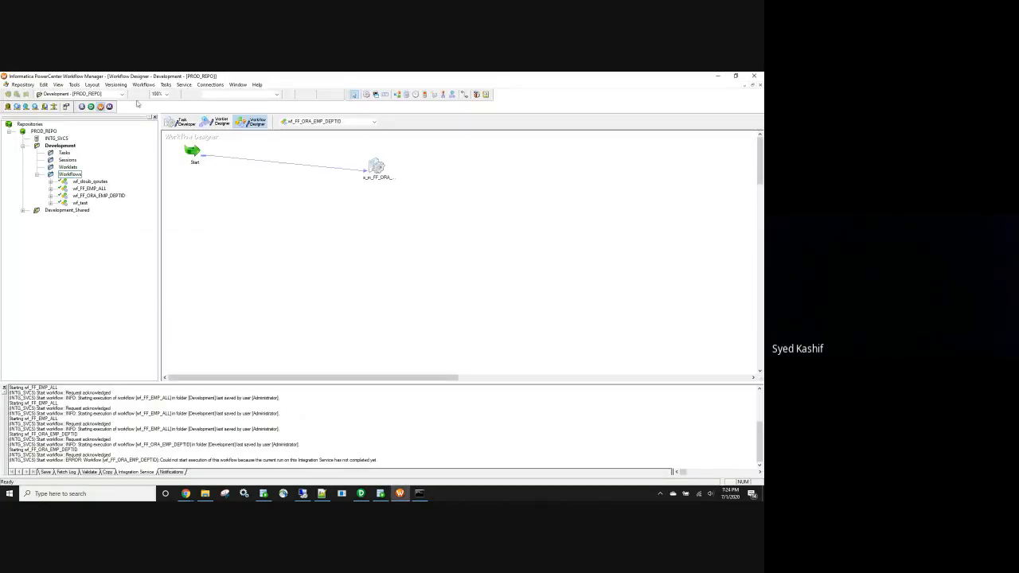
{"action": "left_click", "coordinate": [110, 106]}
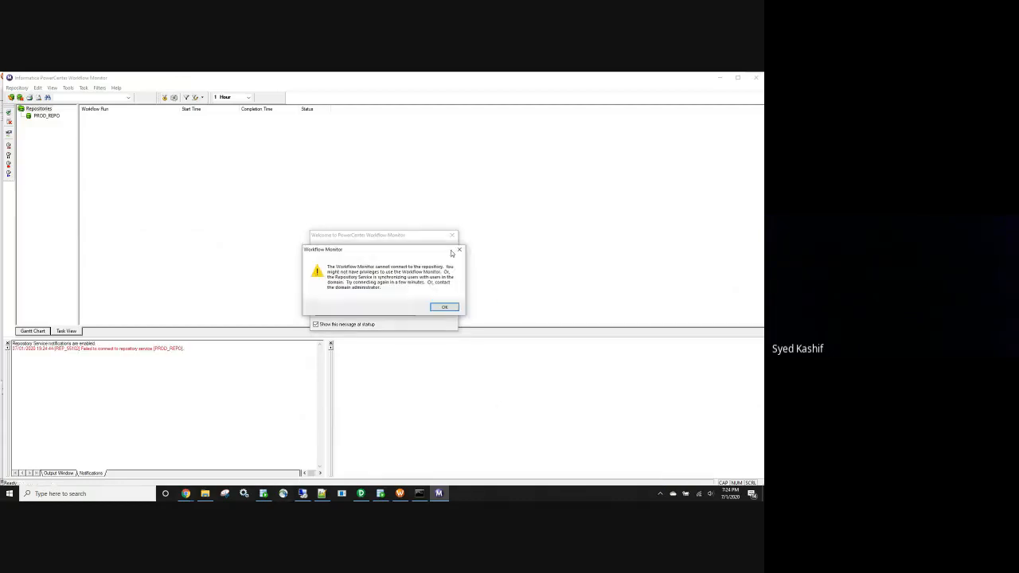
Dismiss the three cannot-connect warnings and the welcome tips, then close Workflow Monitor
{"action": "left_click", "coordinate": [448, 308]}
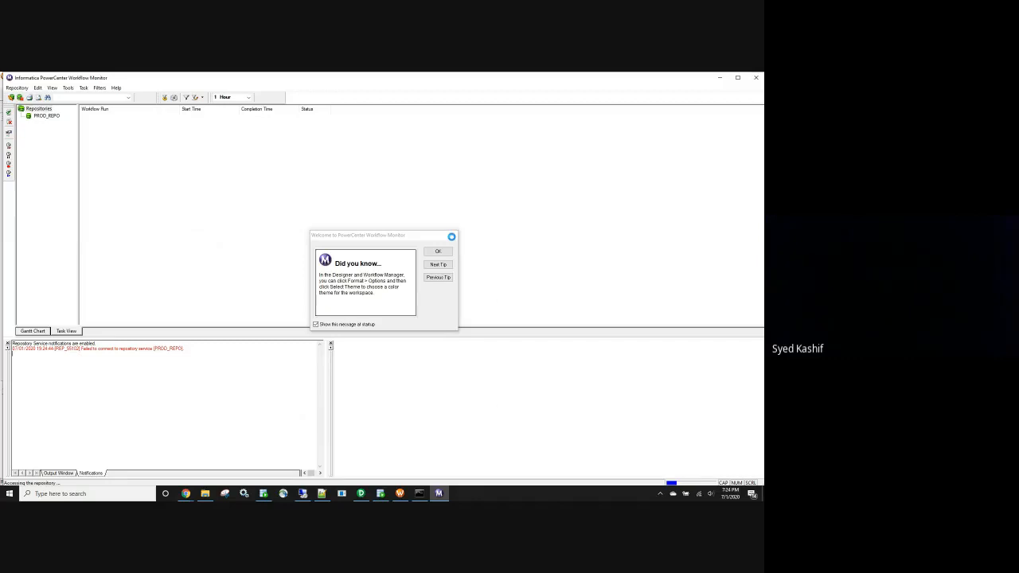
{"action": "left_click", "coordinate": [440, 307]}
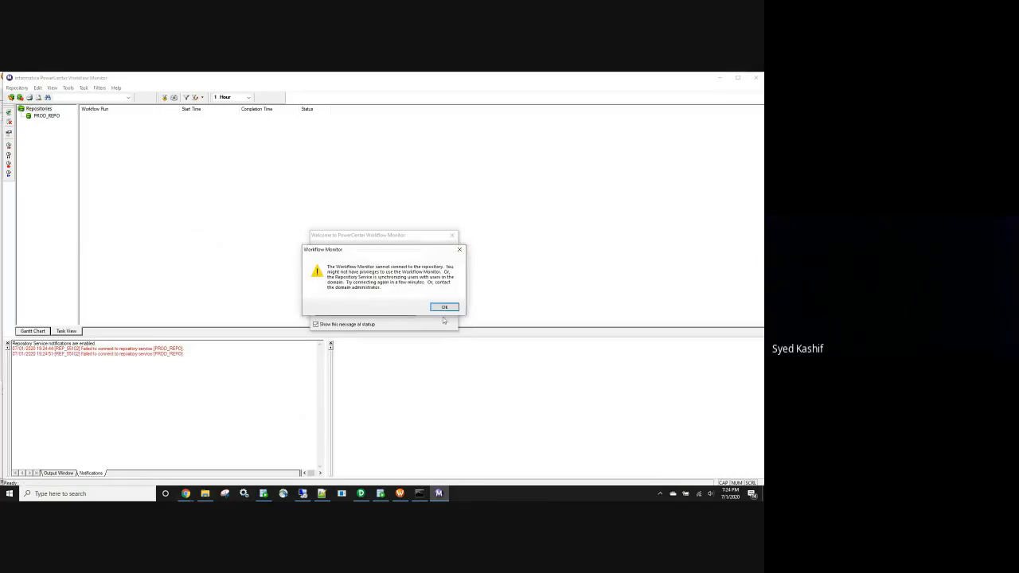
{"action": "left_click", "coordinate": [444, 307]}
{"action": "left_click", "coordinate": [452, 236]}
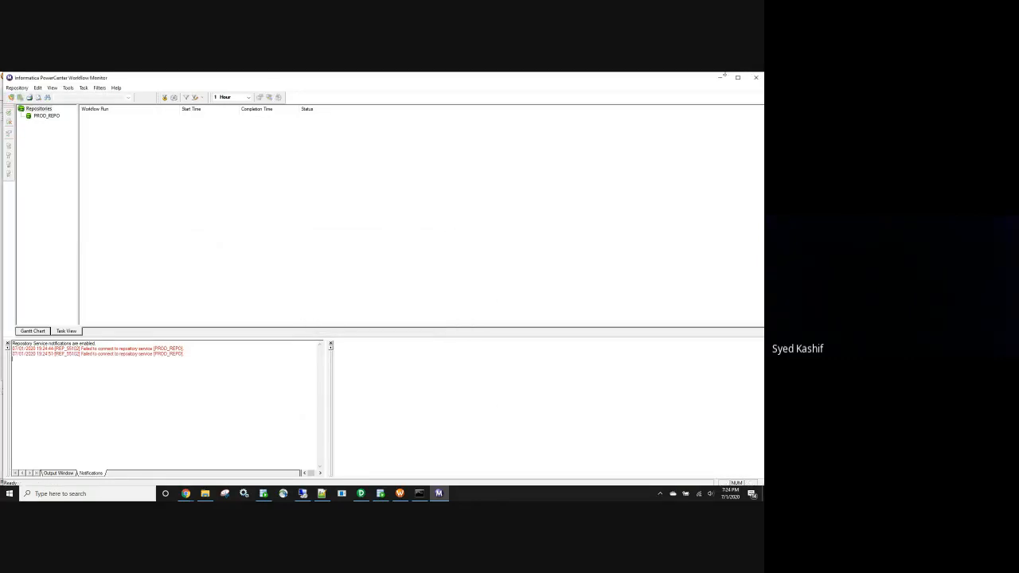
{"action": "left_click", "coordinate": [757, 78]}
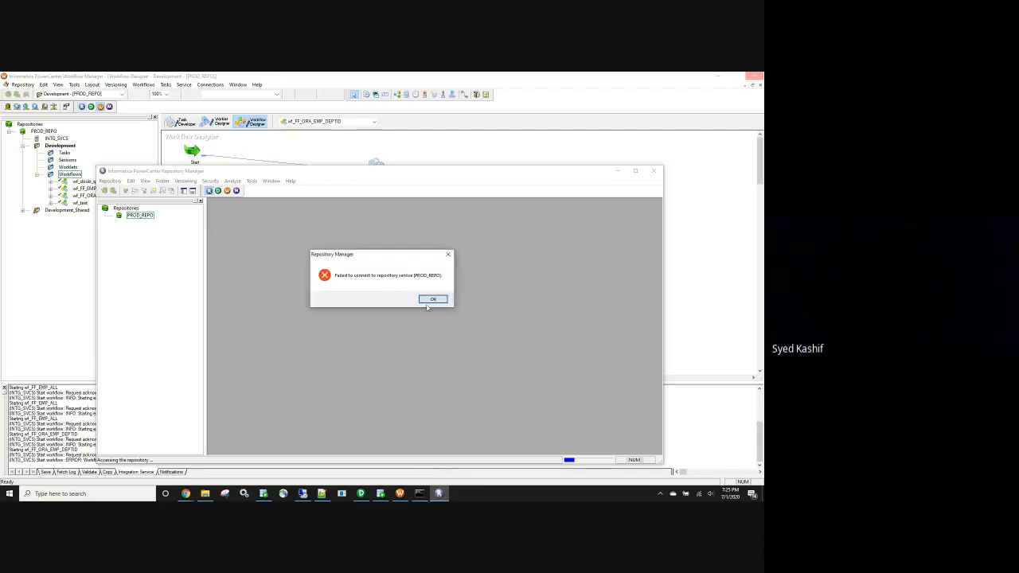
Clear the startup messages, maximize Repository Manager and attempt a PROD_REPO login, which fails
{"action": "left_click", "coordinate": [429, 299]}
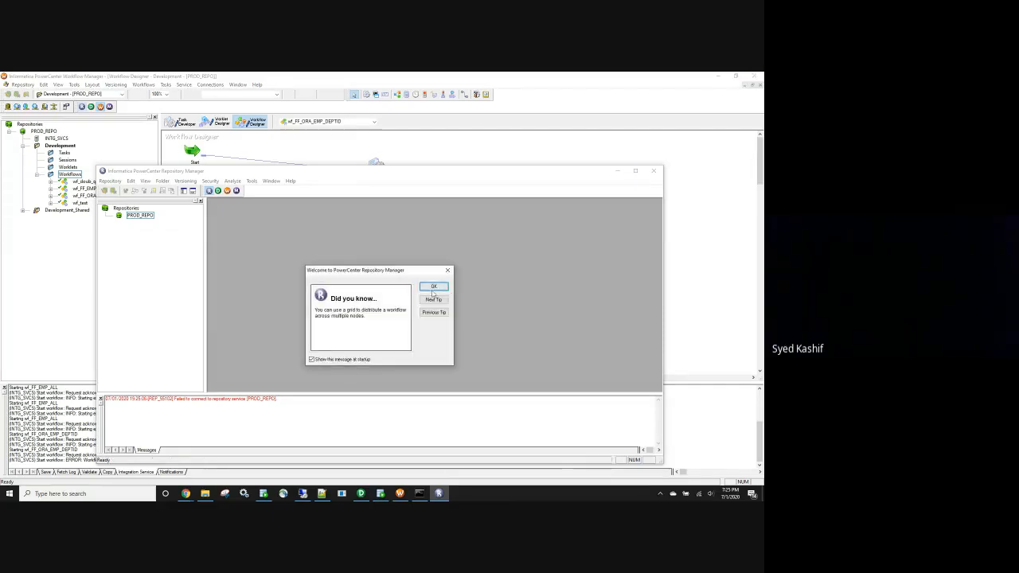
{"action": "left_click", "coordinate": [433, 288]}
{"action": "left_click", "coordinate": [635, 170]}
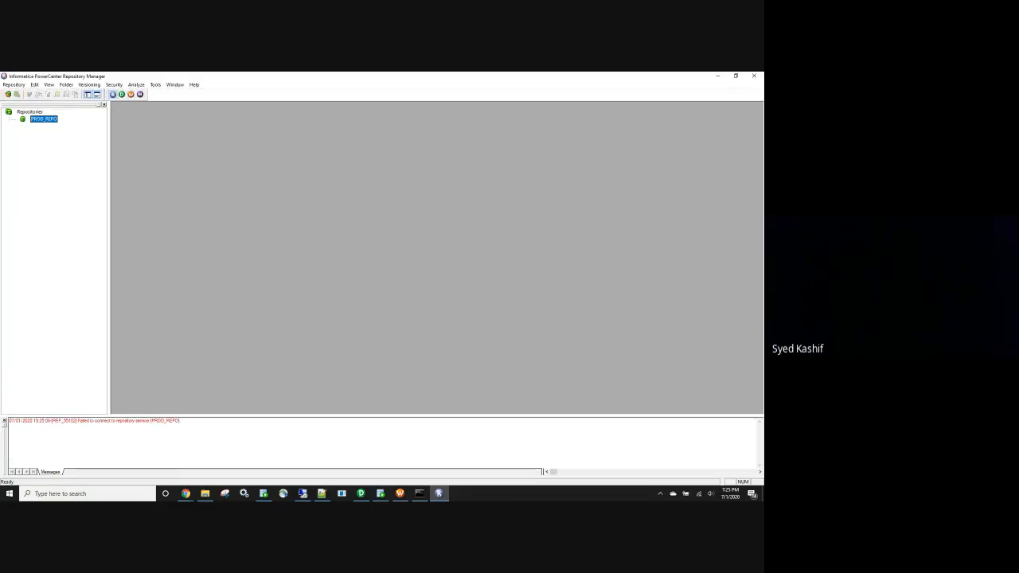
{"action": "double_click", "coordinate": [33, 119]}
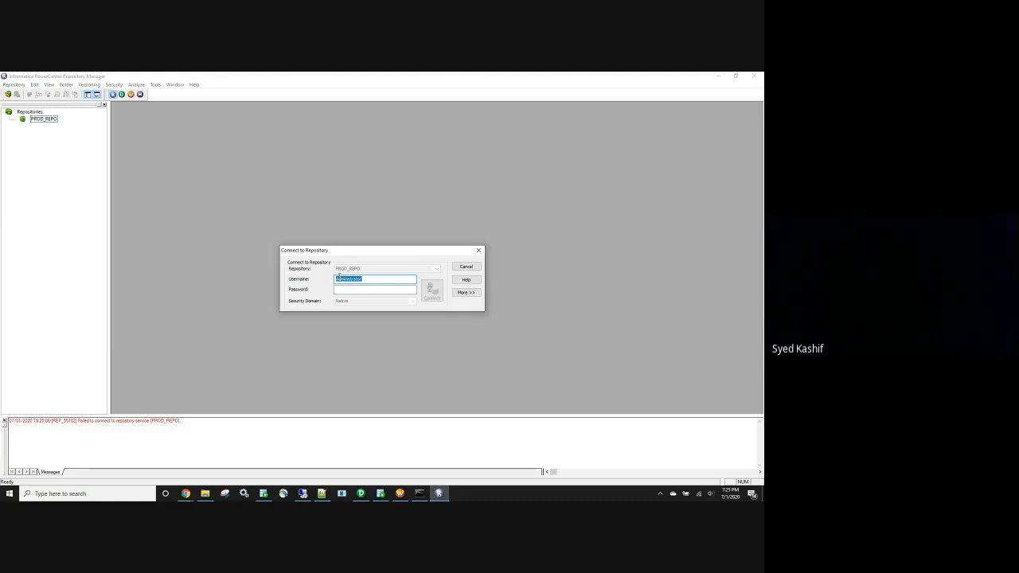
{"action": "key", "text": "Tab"}
{"action": "type", "text": "•••••••••••••"}
{"action": "key", "text": "Return"}
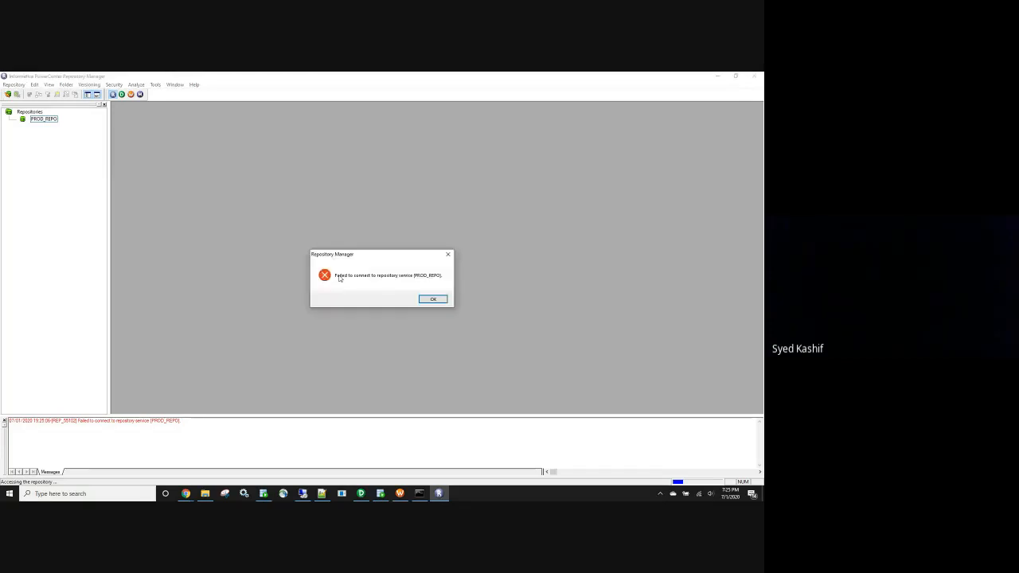
{"action": "left_click", "coordinate": [431, 299]}
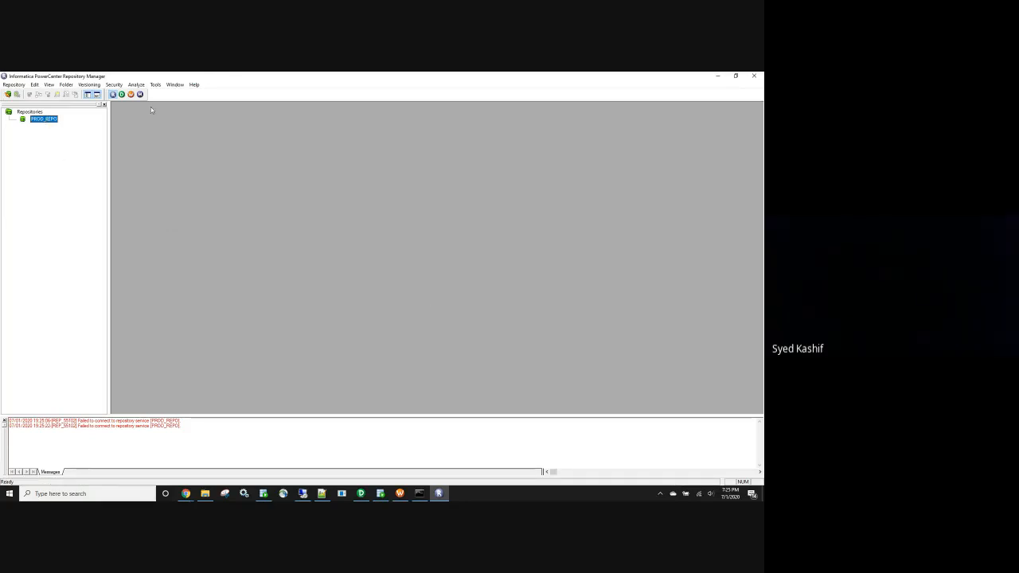
Retry the PROD_REPO login with another password and dismiss the authentication errors
{"action": "double_click", "coordinate": [51, 121]}
{"action": "left_click", "coordinate": [378, 290]}
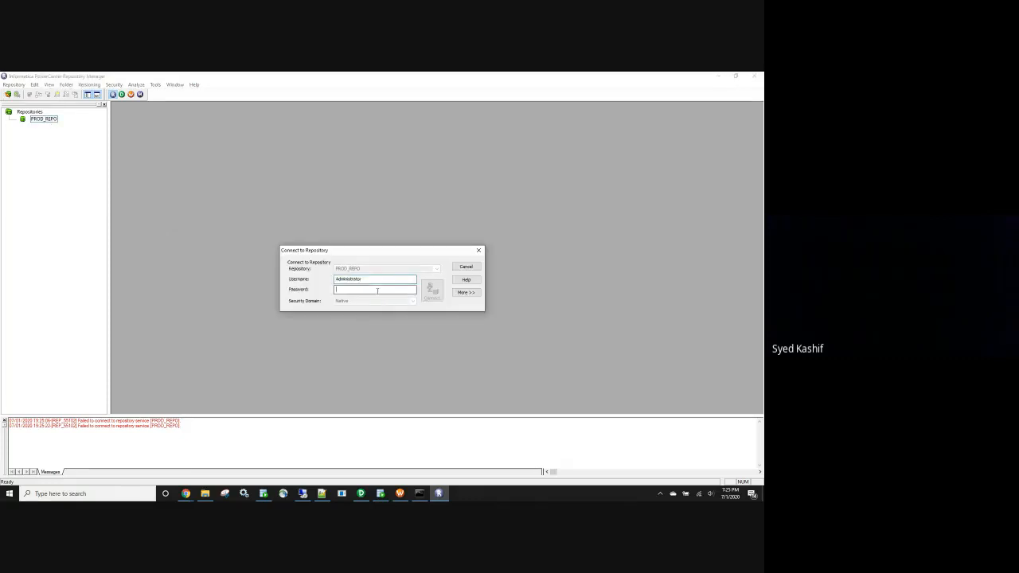
{"action": "type", "text": "*****"}
{"action": "left_click", "coordinate": [428, 295]}
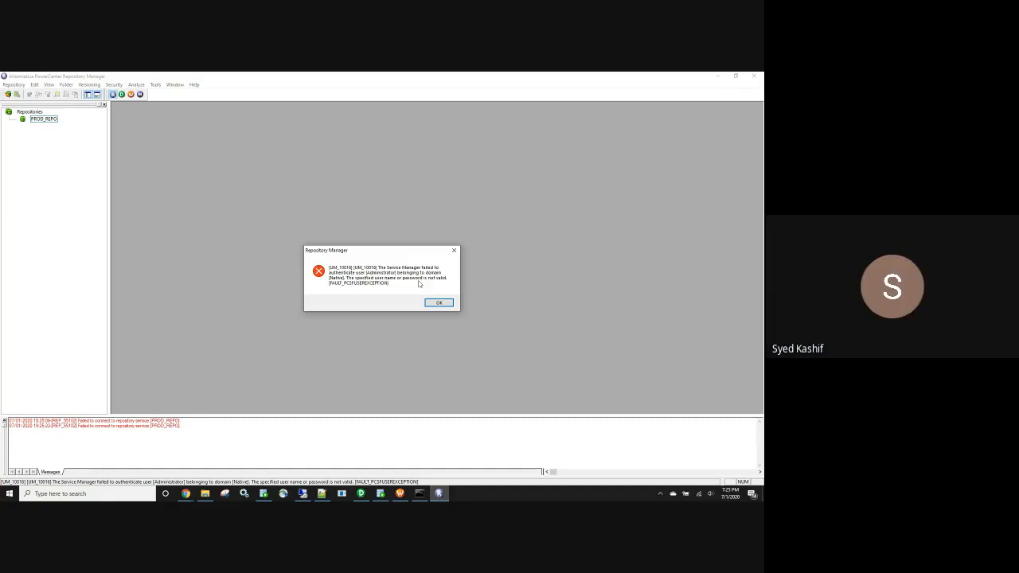
{"action": "left_click", "coordinate": [438, 303]}
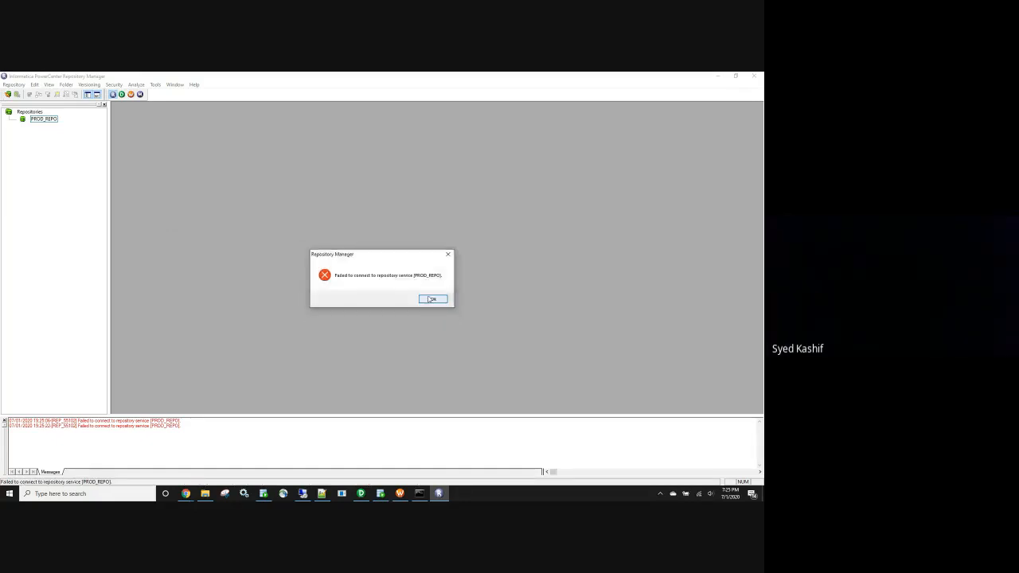
{"action": "left_click", "coordinate": [432, 299]}
Try the PROD_REPO login a third time, dismiss the failure and close Repository Manager
{"action": "double_click", "coordinate": [44, 118]}
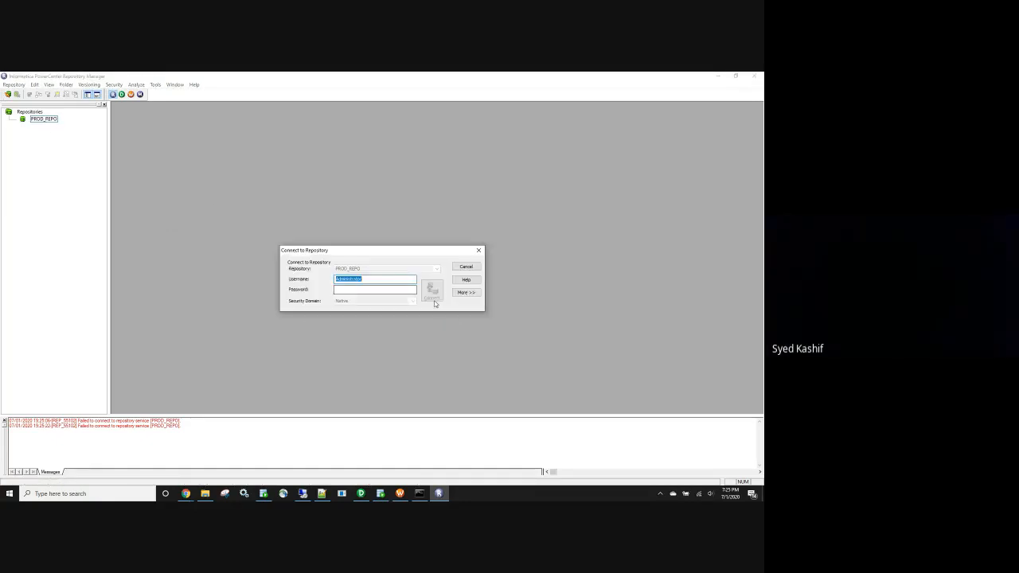
{"action": "key", "text": "Tab"}
{"action": "key", "text": "ctrl+v"}
{"action": "left_click", "coordinate": [433, 300]}
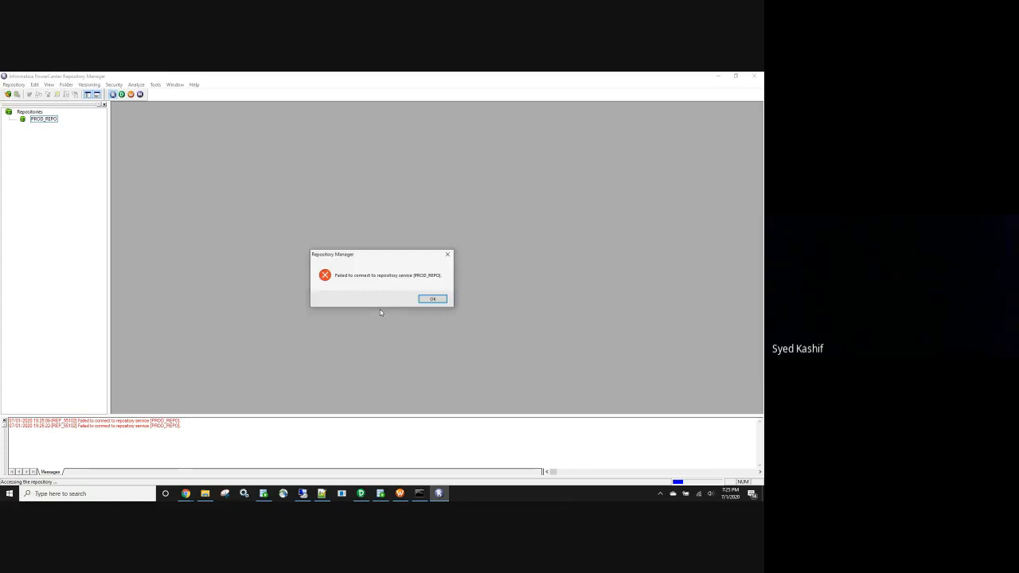
{"action": "left_click", "coordinate": [433, 299]}
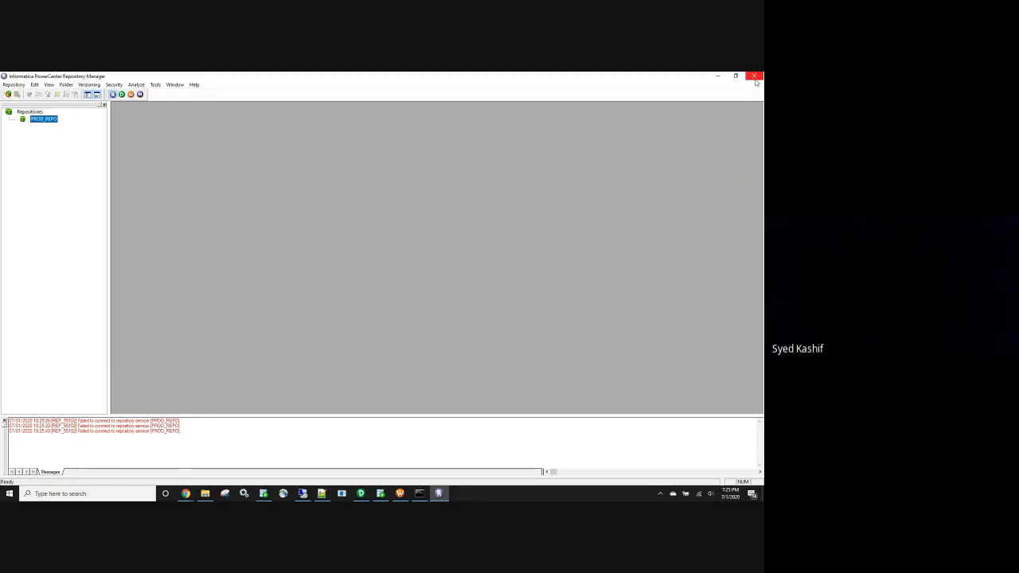
{"action": "left_click", "coordinate": [755, 77]}
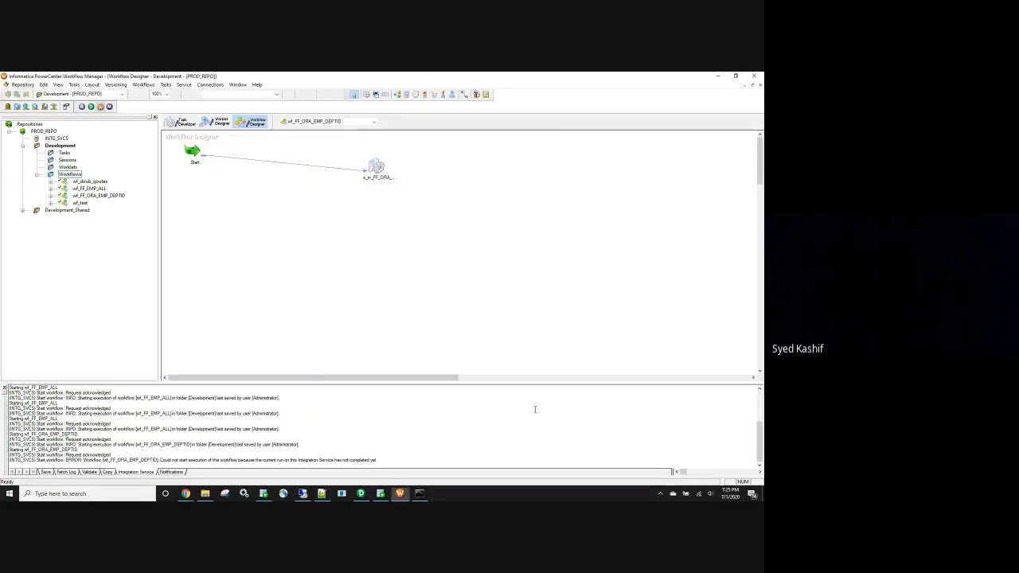
Close Workflow Manager and PowerCenter Designer from the taskbar
{"action": "right_click", "coordinate": [399, 496]}
{"action": "left_click", "coordinate": [407, 478]}
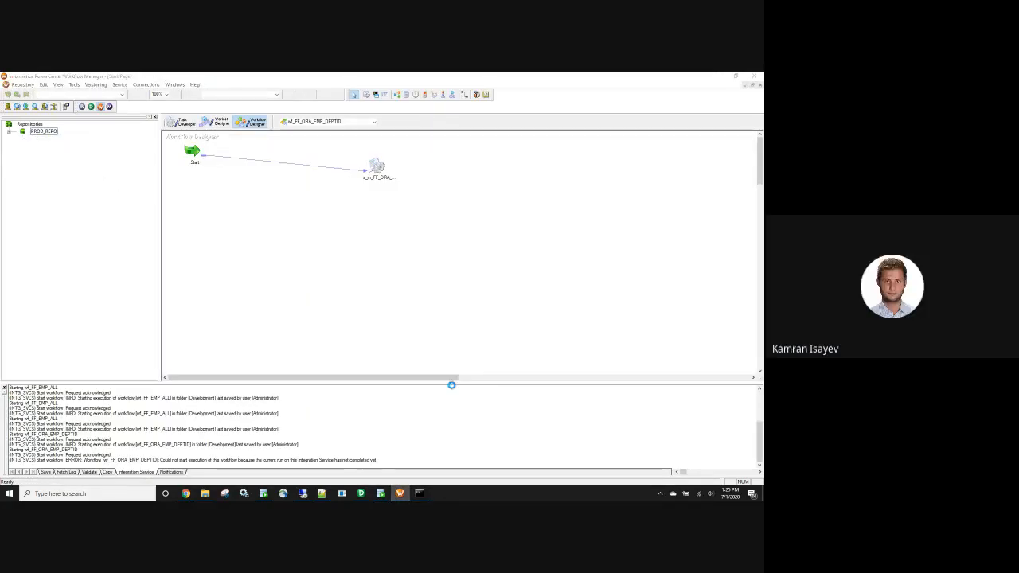
{"action": "right_click", "coordinate": [363, 494]}
{"action": "left_click", "coordinate": [366, 477]}
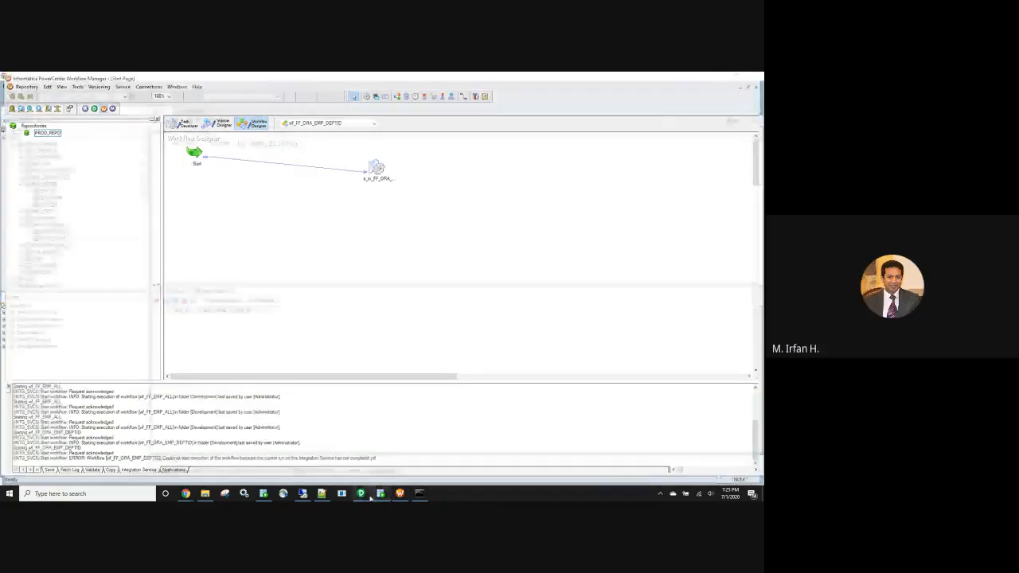
{"action": "mouse_move", "coordinate": [367, 497]}
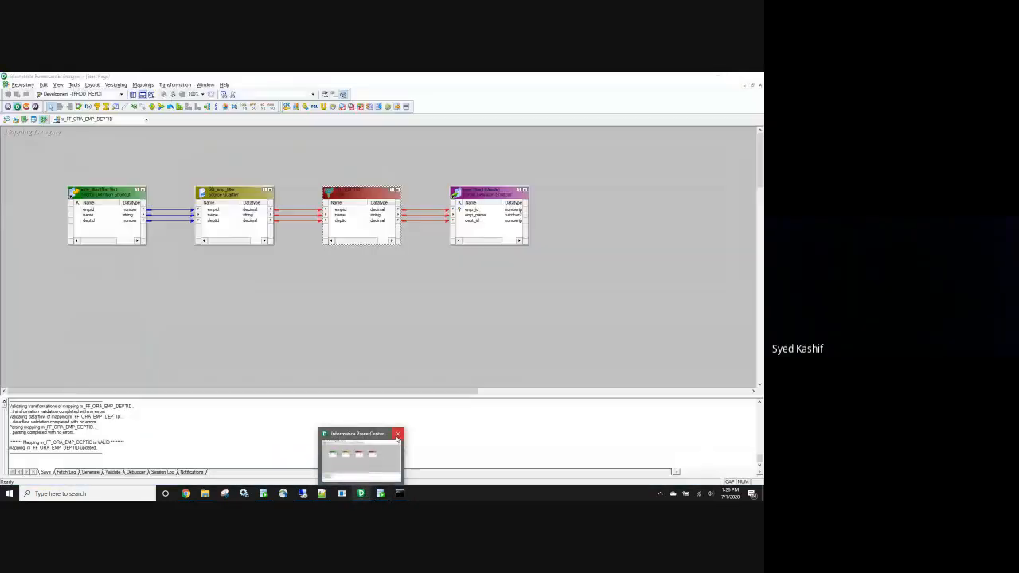
{"action": "left_click", "coordinate": [398, 434]}
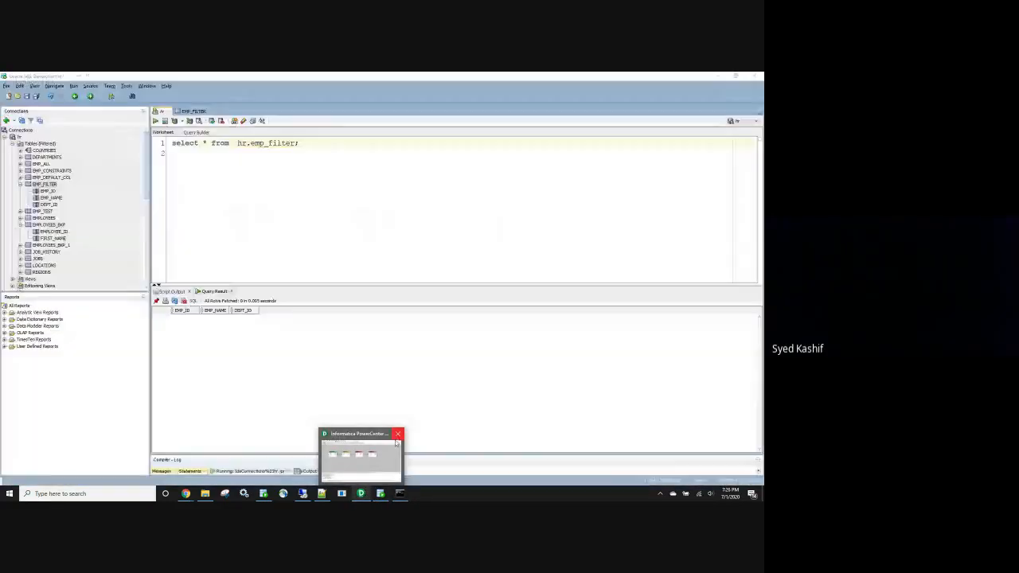
Relaunch Designer full screen and open Workflow Monitor, dismissing both startup tips
{"action": "left_click", "coordinate": [362, 494]}
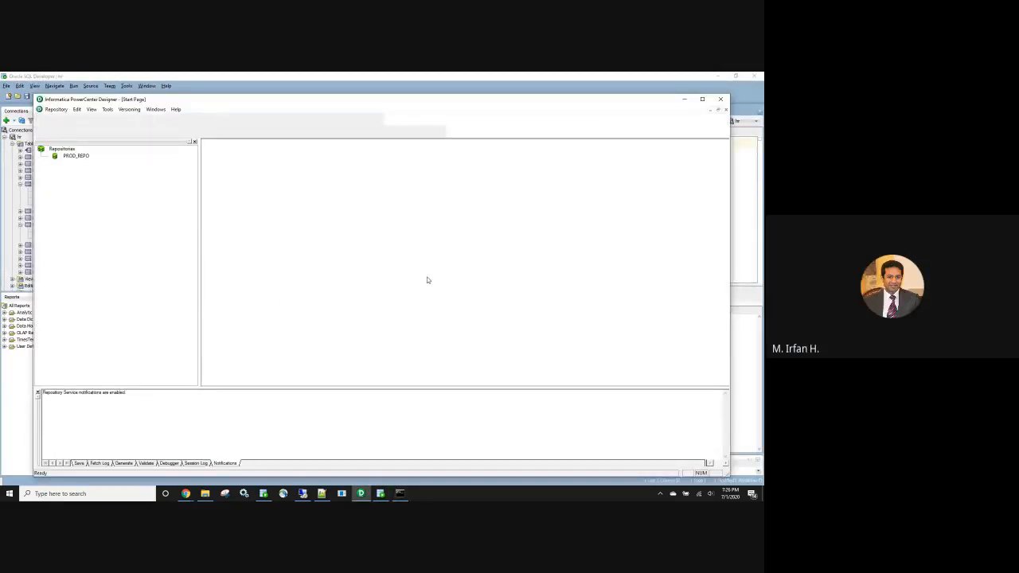
{"action": "left_click", "coordinate": [431, 273]}
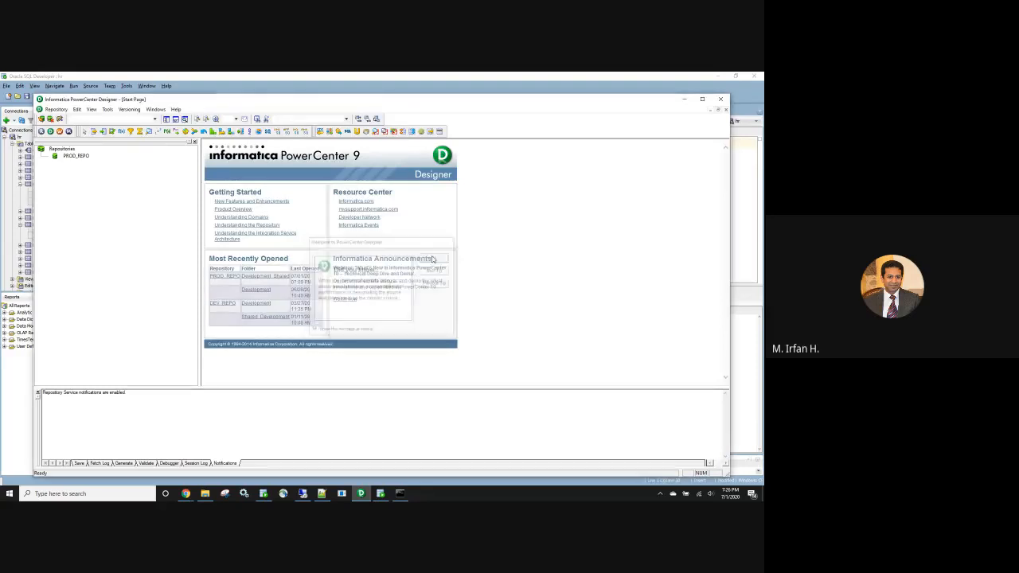
{"action": "double_click", "coordinate": [451, 102]}
{"action": "left_click", "coordinate": [35, 108]}
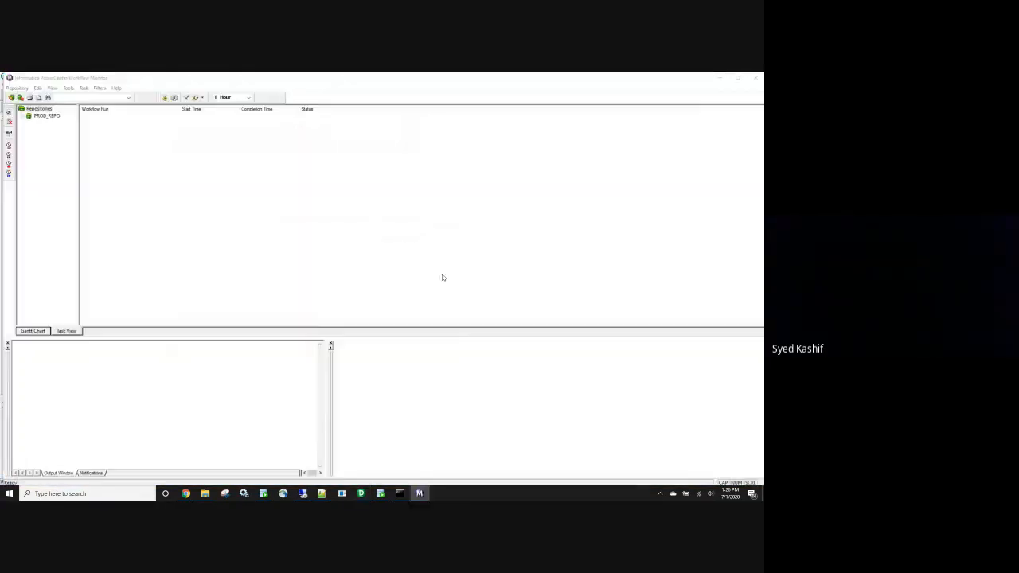
{"action": "left_click", "coordinate": [438, 254]}
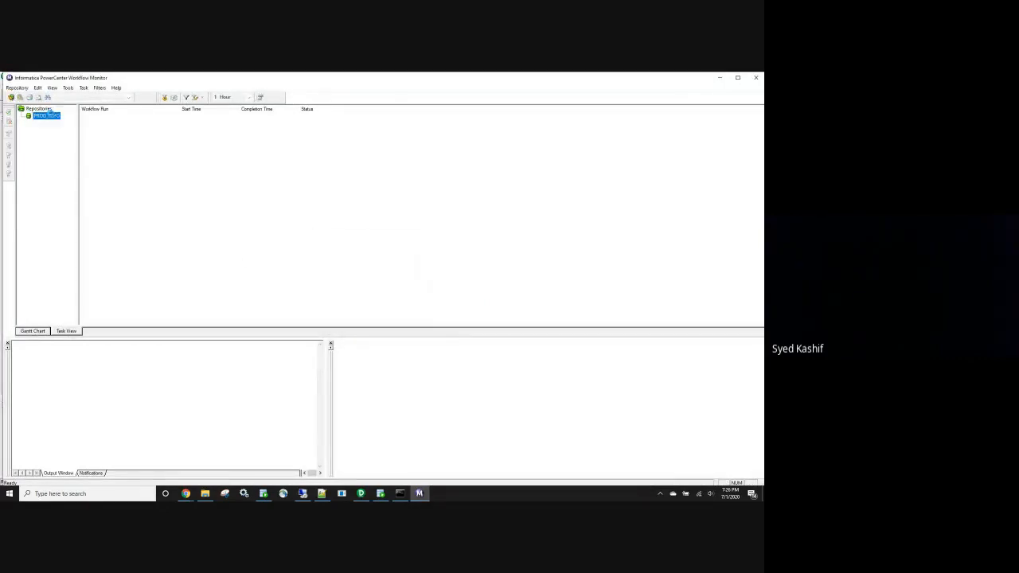
Log in to PROD_REPO in Workflow Monitor, dismiss the connection failure and return to Designer
{"action": "double_click", "coordinate": [46, 116]}
{"action": "left_click", "coordinate": [370, 290]}
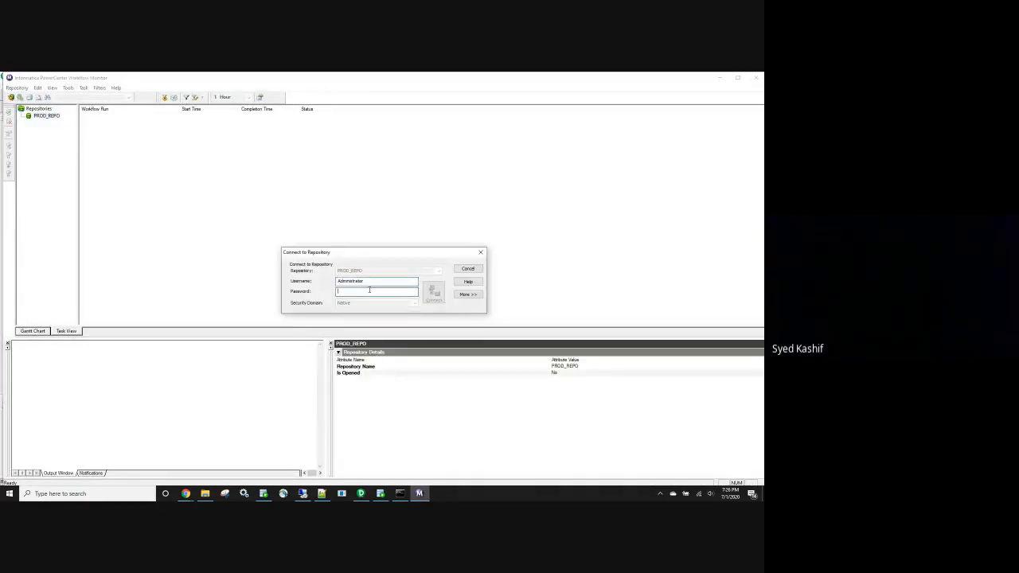
{"action": "type", "text": "Administrator"}
{"action": "key", "text": "Return"}
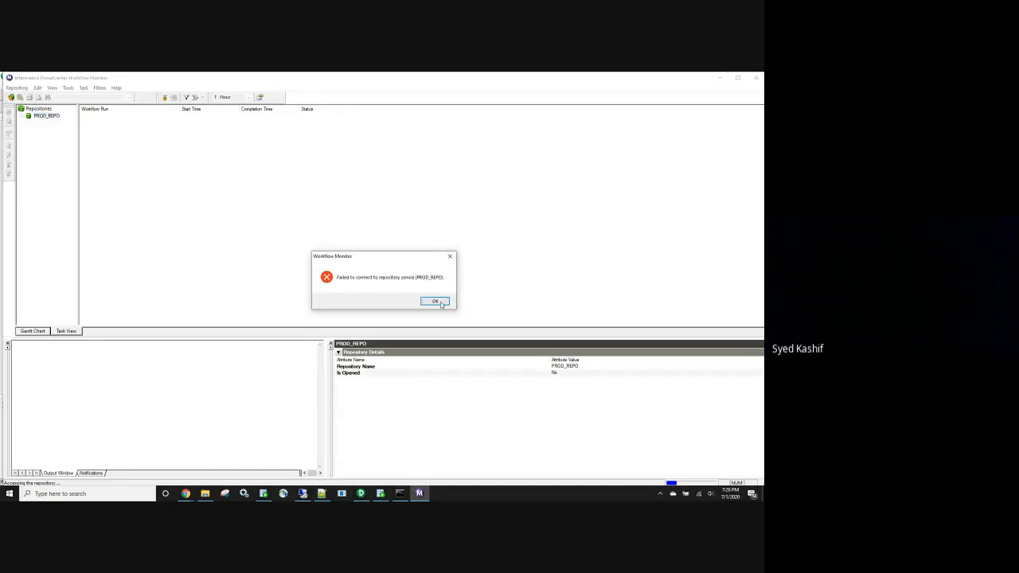
{"action": "left_click", "coordinate": [436, 300]}
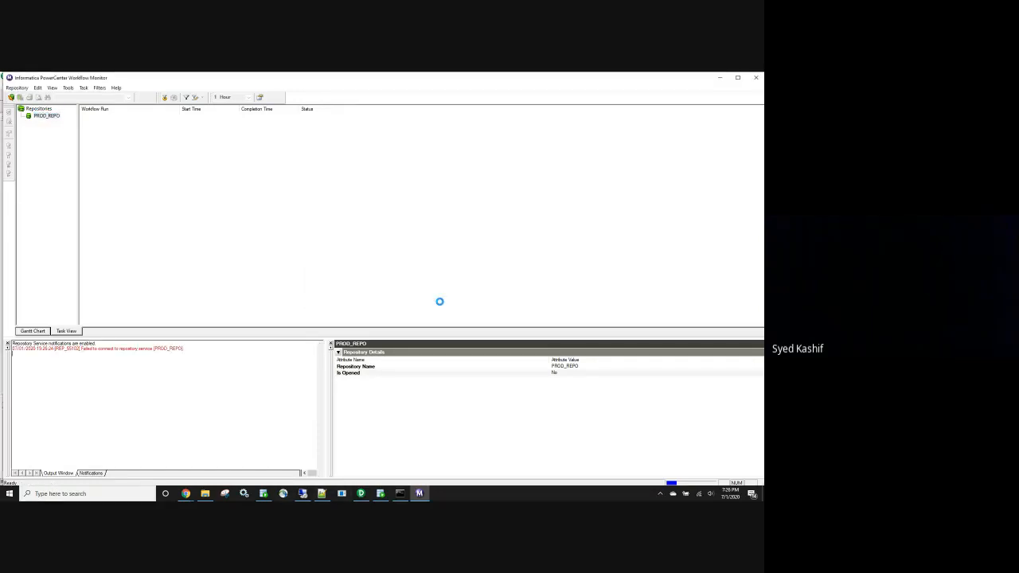
{"action": "left_click", "coordinate": [360, 494]}
Attempt the PROD_REPO login in Designer, dismiss the 'Failed to connect' error, and open Windows Services
{"action": "double_click", "coordinate": [42, 131]}
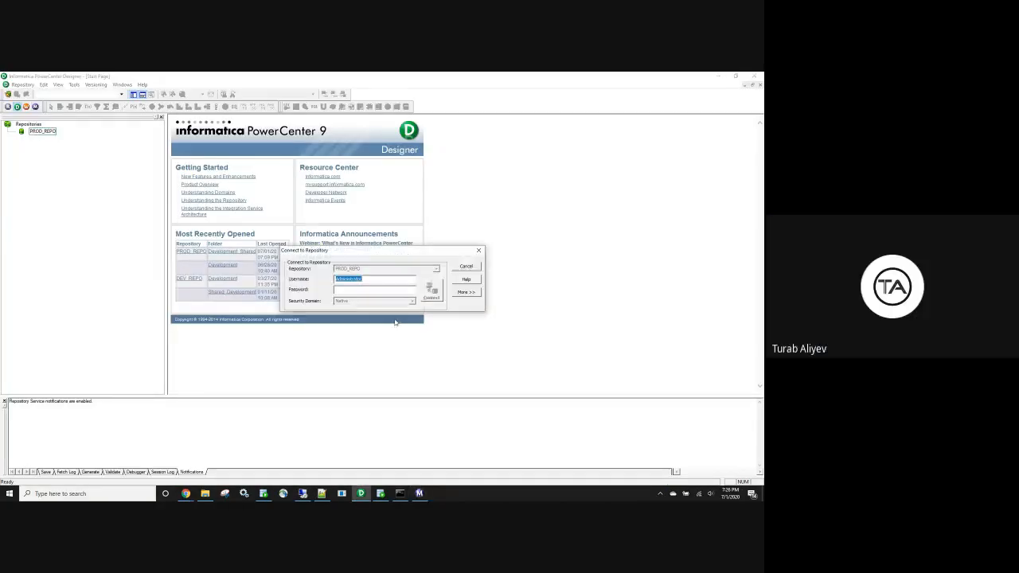
{"action": "key", "text": "Tab"}
{"action": "type", "text": "password"}
{"action": "key", "text": "Return"}
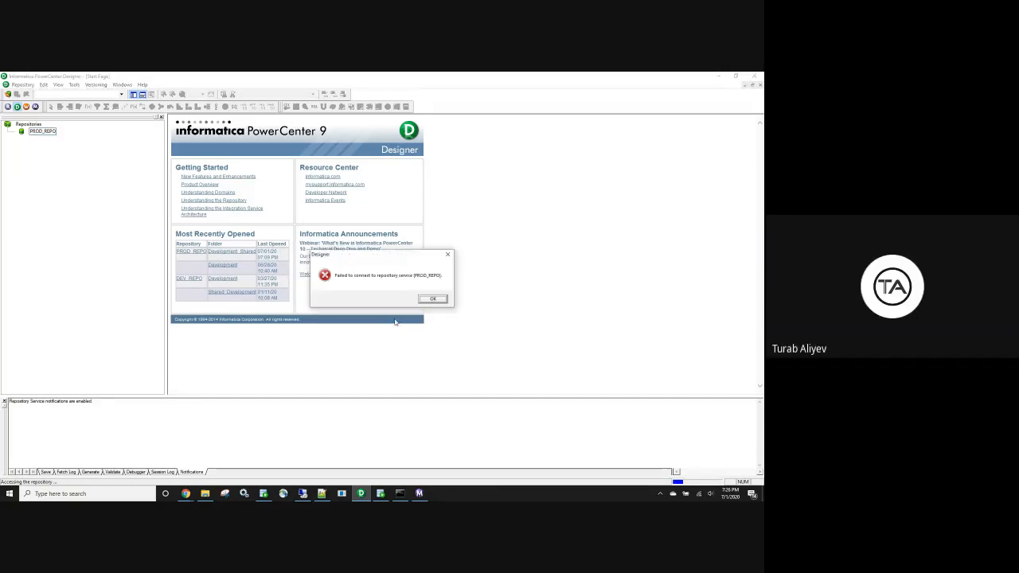
{"action": "left_click", "coordinate": [437, 304]}
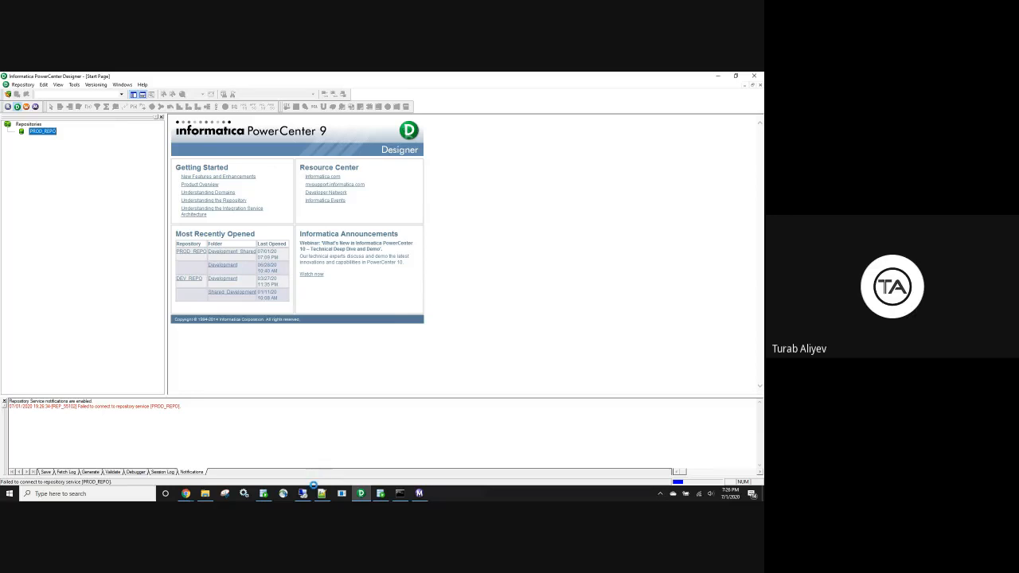
{"action": "left_click", "coordinate": [244, 494]}
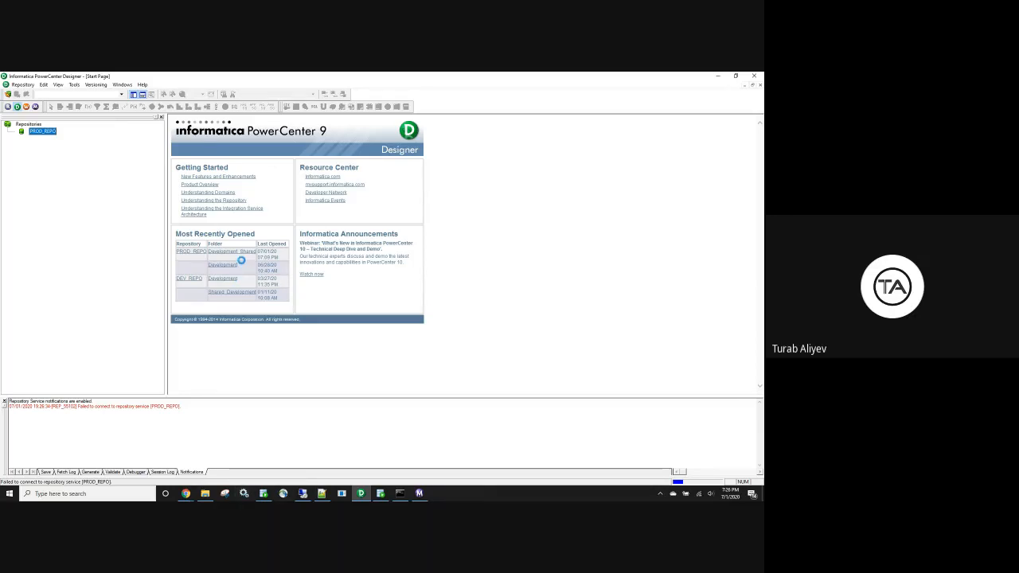
Restart the Informatica 9.6.1 service, then close Services once it shows Running
{"action": "left_click", "coordinate": [231, 231]}
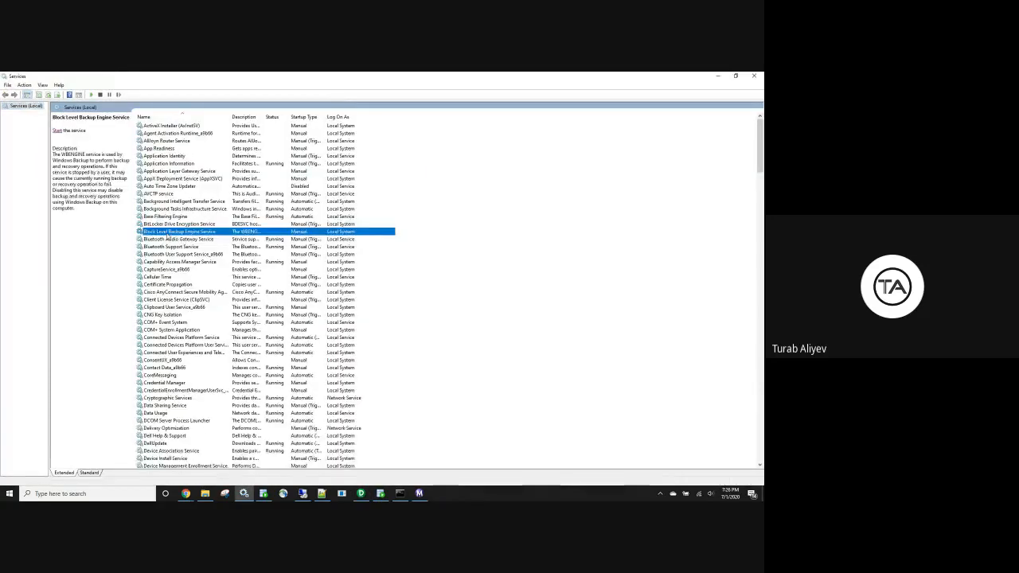
{"action": "key", "text": "i"}
{"action": "key", "text": "n"}
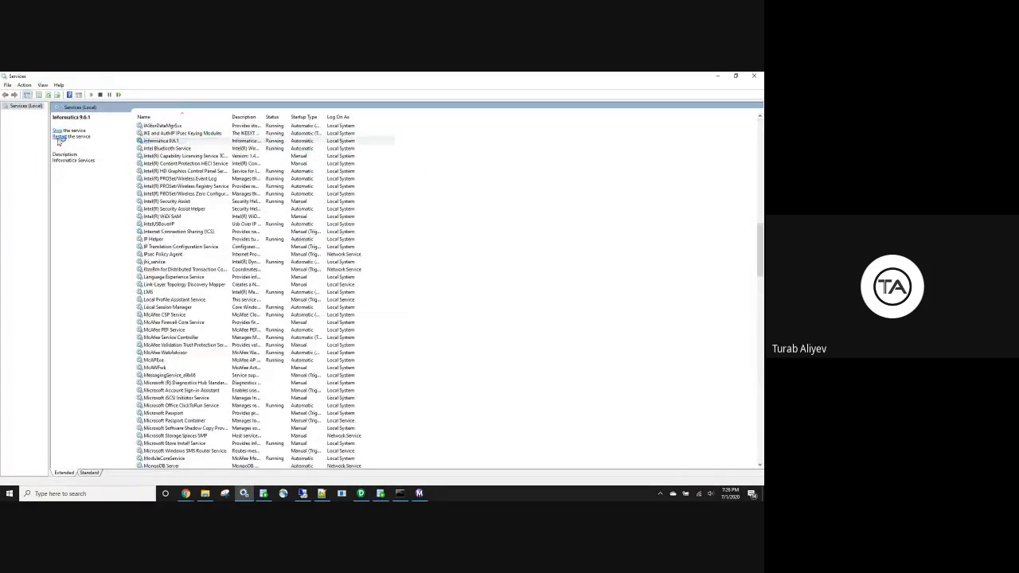
{"action": "left_click", "coordinate": [57, 130]}
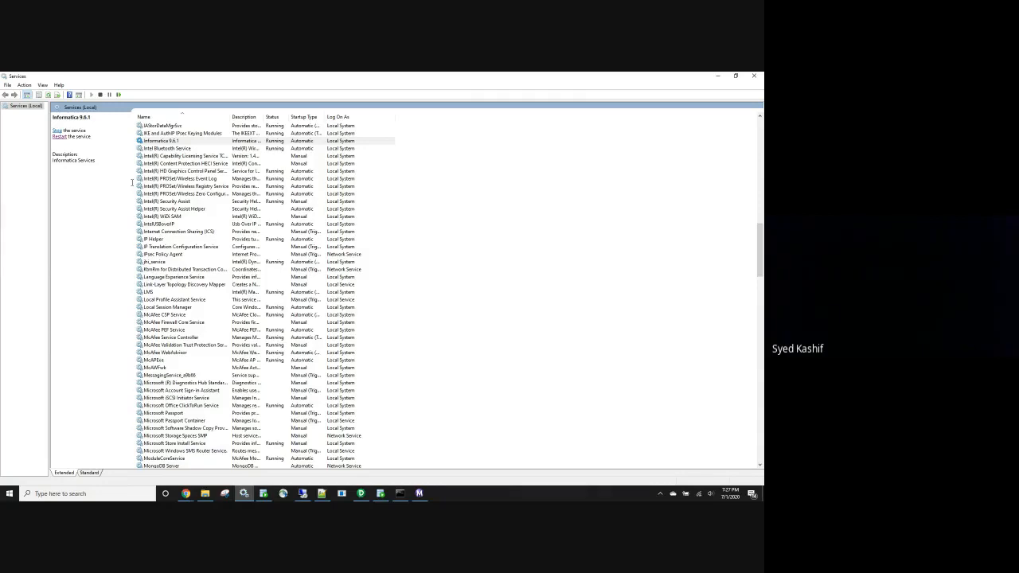
{"action": "left_click", "coordinate": [754, 75]}
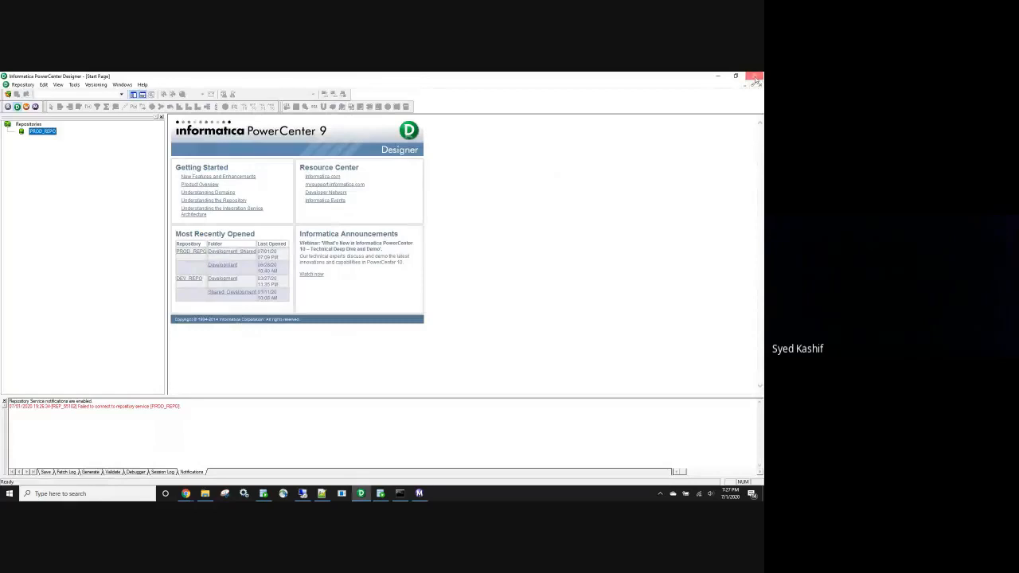
Close Workflow Monitor and select the hr.emp_filter query in SQL Developer to rerun it
{"action": "left_click", "coordinate": [420, 494]}
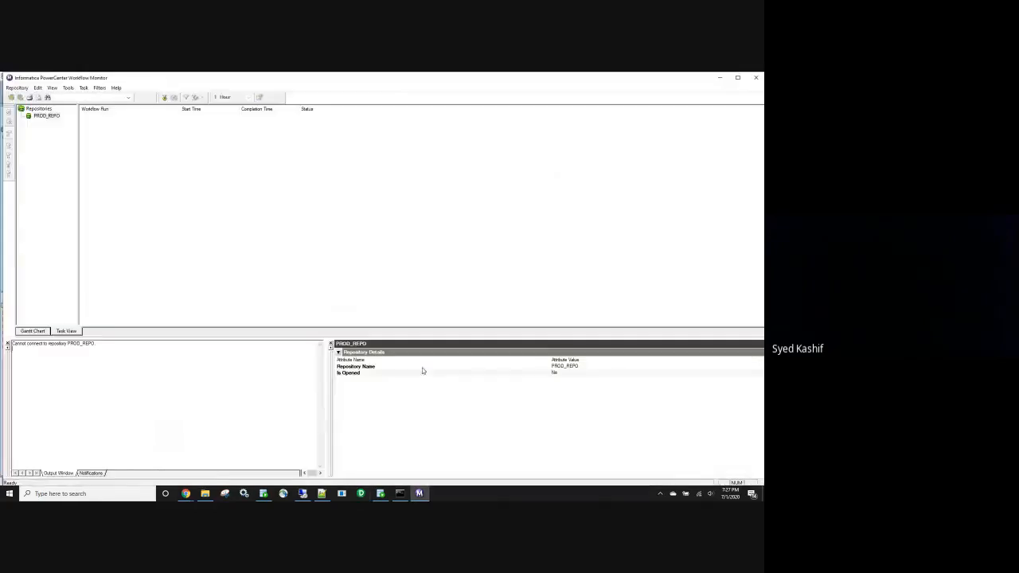
{"action": "right_click", "coordinate": [423, 496]}
{"action": "left_click", "coordinate": [420, 476]}
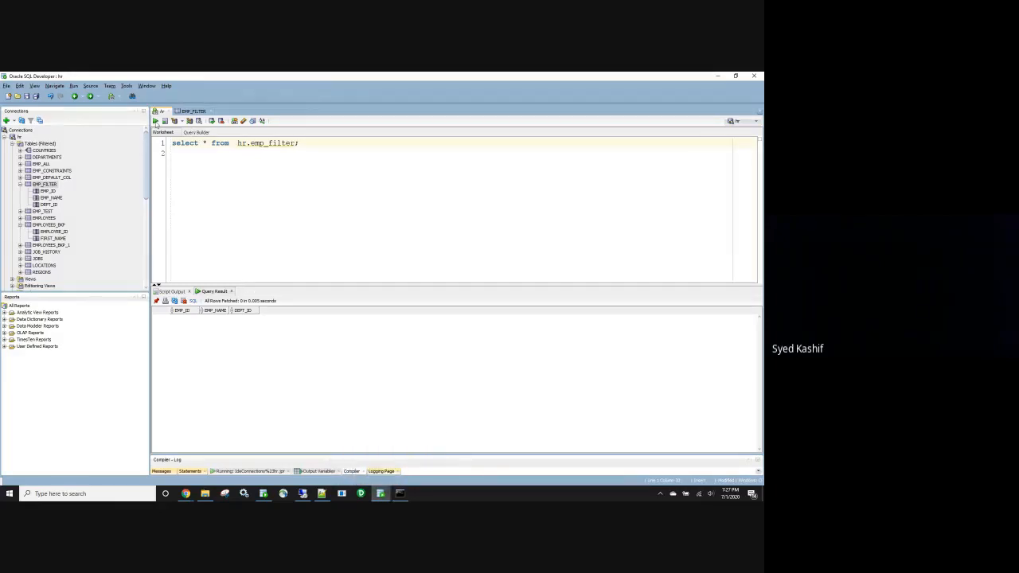
{"action": "key", "text": "ctrl+a"}
Write and run 'select * from hr.employees;' in the worksheet
{"action": "key", "text": "Return"}
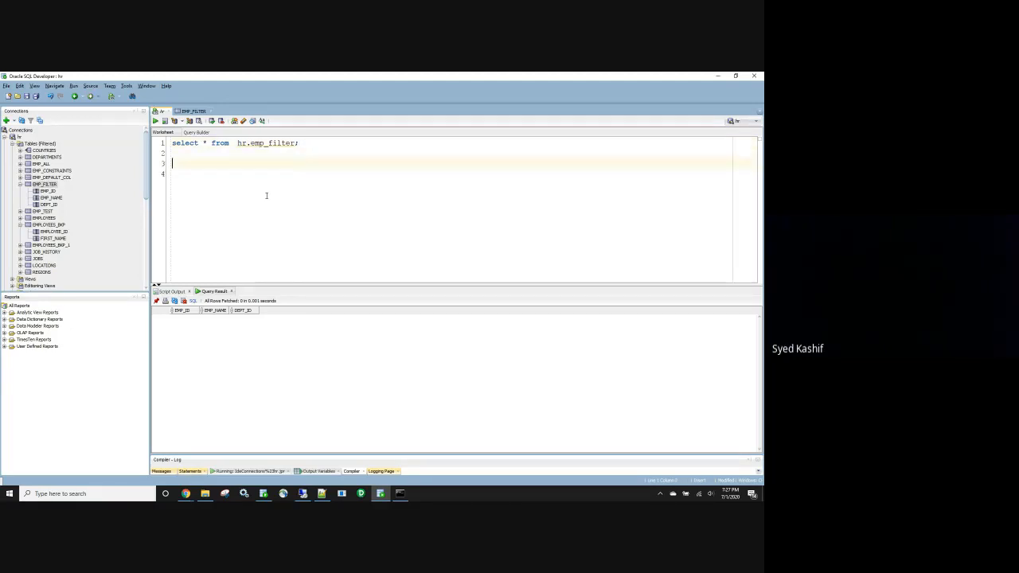
{"action": "type", "text": "select *"}
{"action": "key", "text": "Return"}
{"action": "type", "text": "from hr.employees;"}
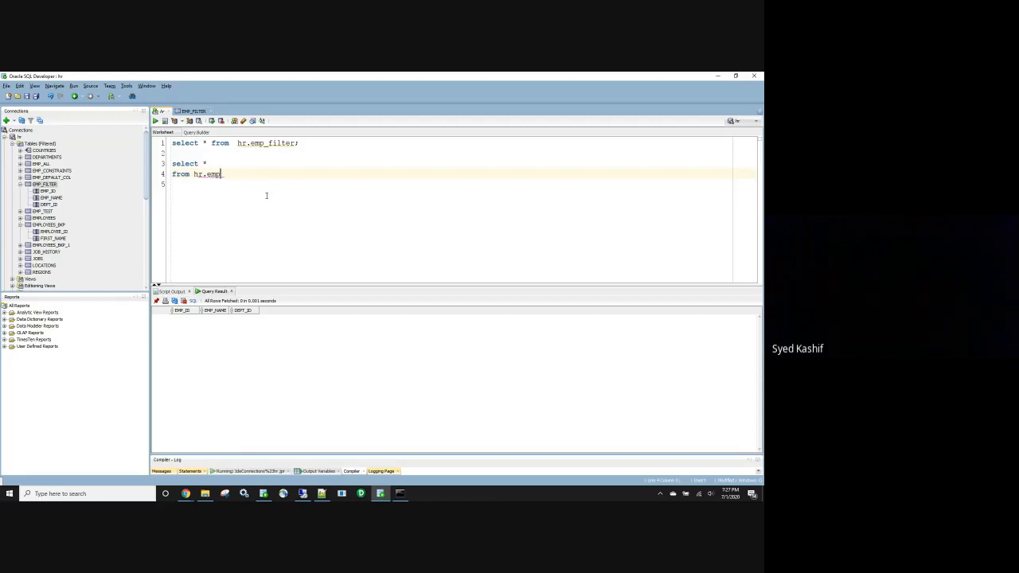
{"action": "key", "text": "shift+Up"}
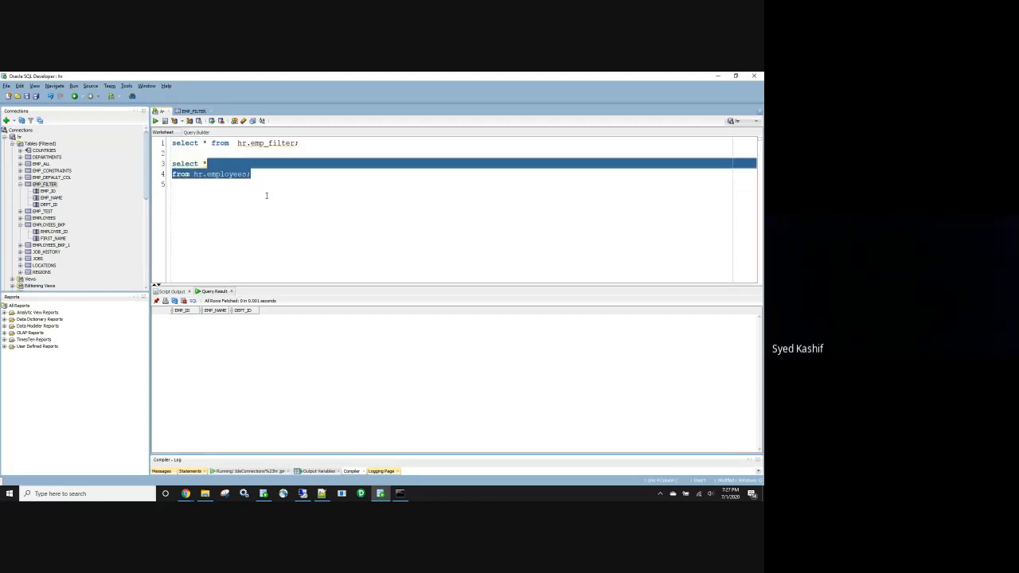
{"action": "key", "text": "Home"}
{"action": "key", "text": "shift+Down"}
{"action": "key", "text": "shift+Down"}
{"action": "key", "text": "ctrl+Return"}
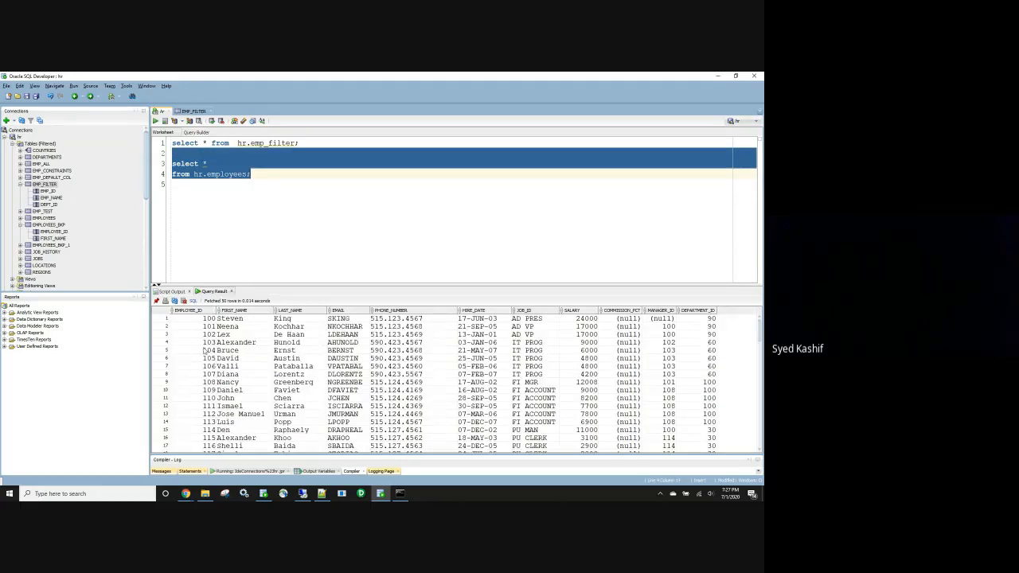
Add 'where employee_id=100' to the employees query and run it
{"action": "left_click", "coordinate": [203, 320]}
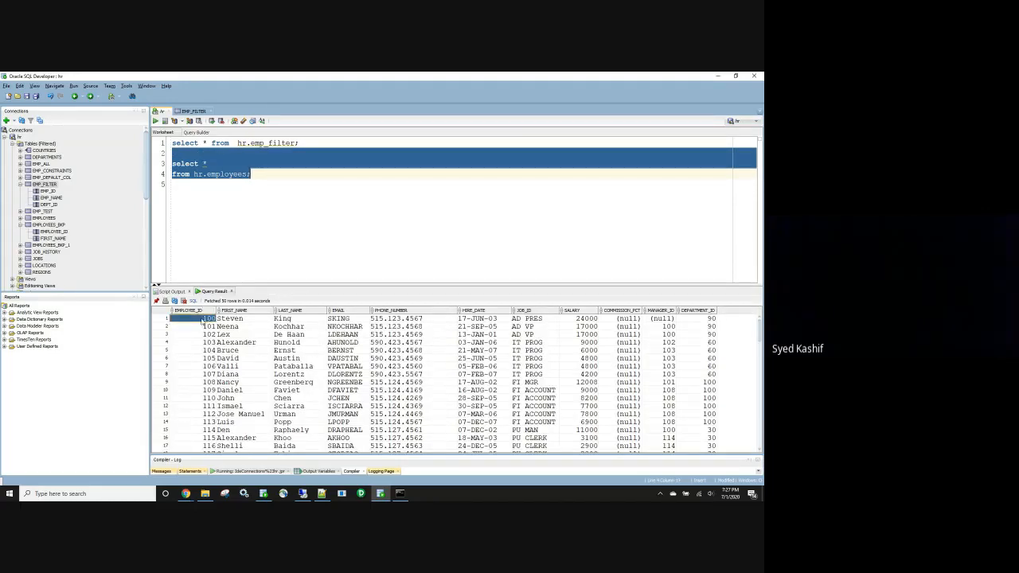
{"action": "left_click", "coordinate": [249, 174]}
{"action": "key", "text": "Return"}
{"action": "type", "text": "w"}
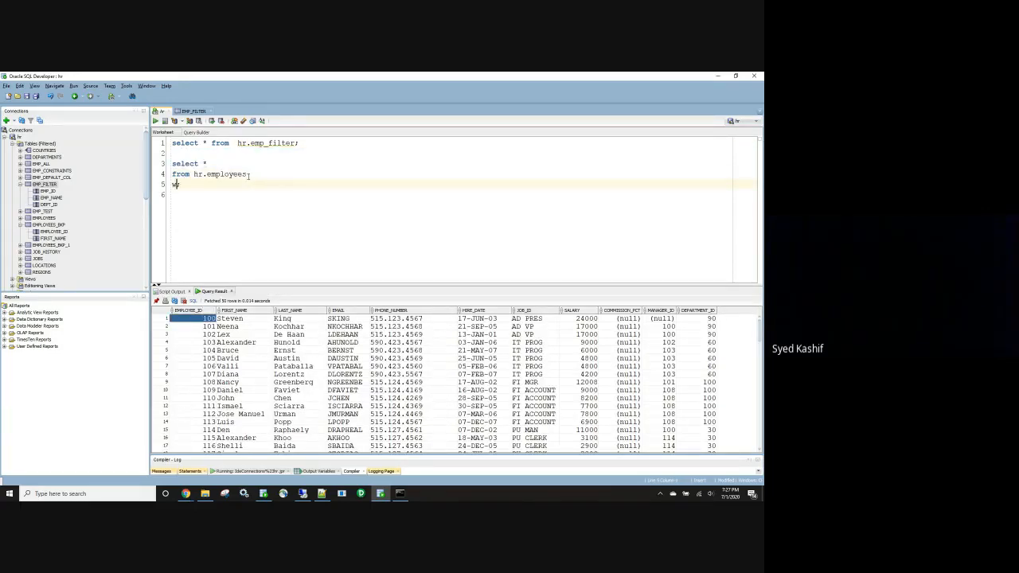
{"action": "type", "text": "here employee_id=100;"}
{"action": "left_click_drag", "start_coordinate": [269, 184], "coordinate": [172, 163]}
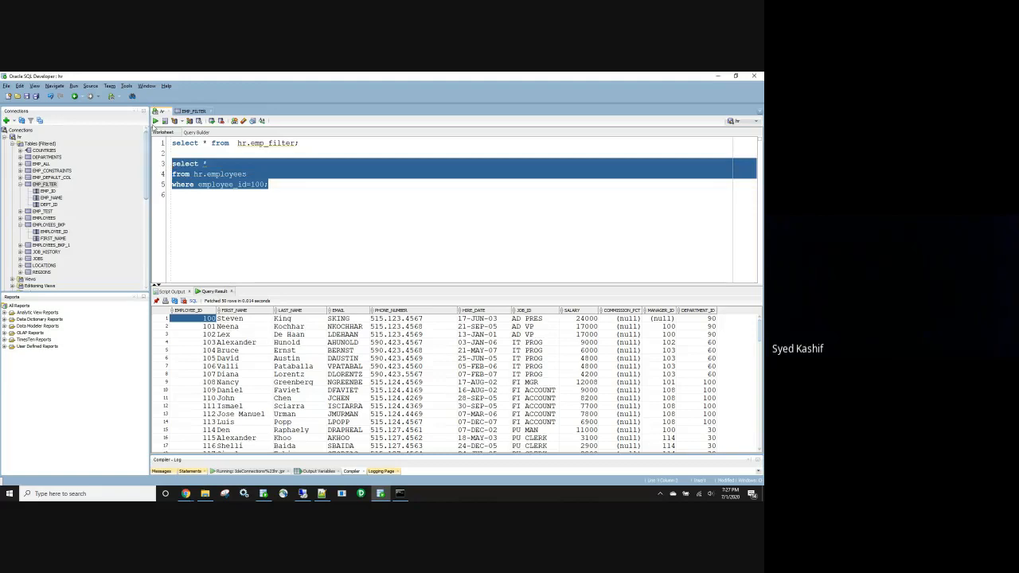
{"action": "left_click", "coordinate": [155, 121]}
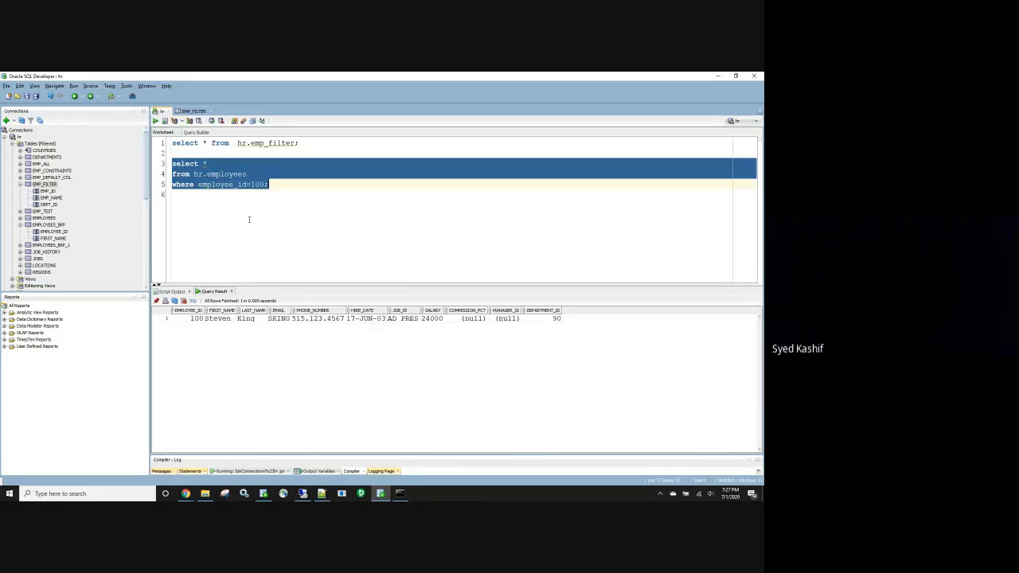
Change the condition to first_name like 'A%' and run the query, returning 10 rows
{"action": "left_click", "coordinate": [276, 196]}
{"action": "left_click_drag", "start_coordinate": [267, 184], "coordinate": [172, 163]}
{"action": "left_click", "coordinate": [275, 196]}
{"action": "left_click_drag", "start_coordinate": [266, 184], "coordinate": [198, 184]}
{"action": "type", "text": "first_name"}
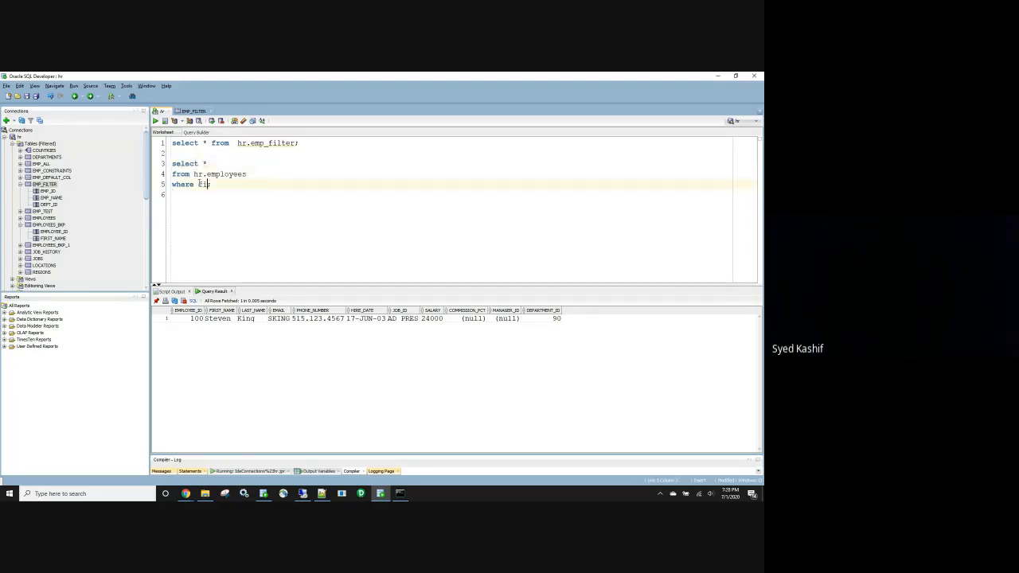
{"action": "type", "text": " like ''A%';"}
{"action": "left_click_drag", "start_coordinate": [316, 185], "coordinate": [151, 163]}
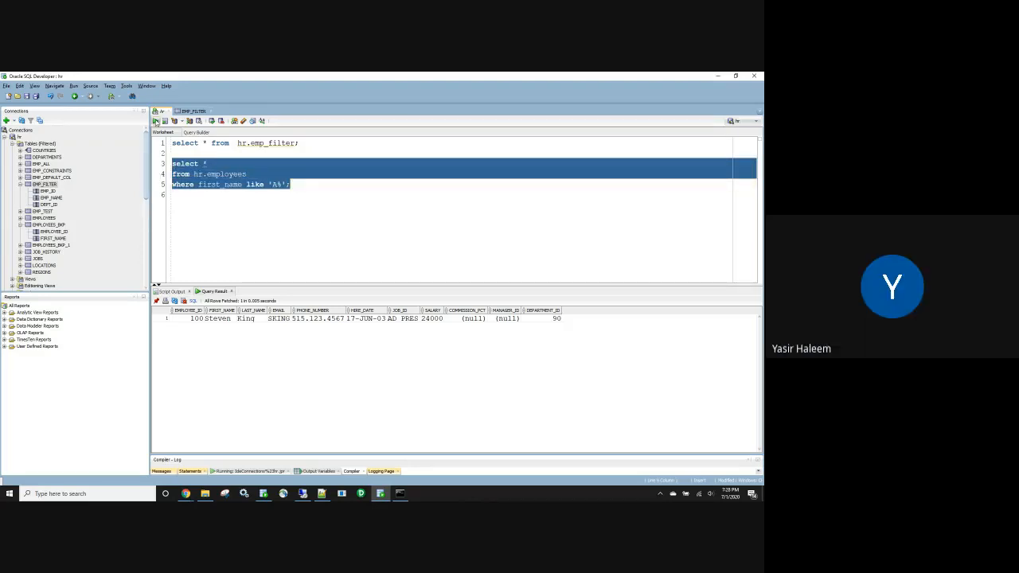
{"action": "left_click", "coordinate": [156, 121]}
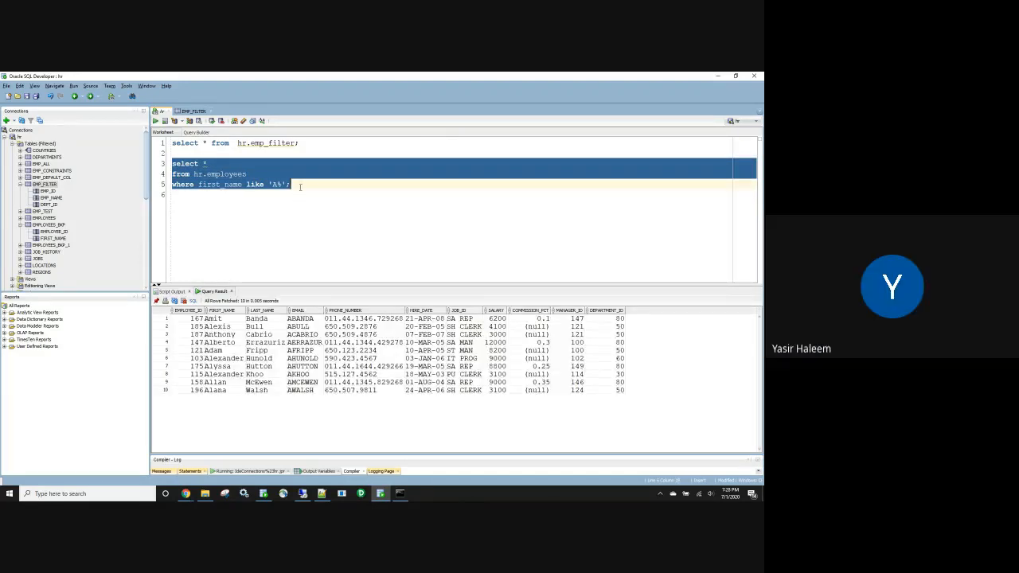
Review the like filter and add a blank line below the queries
{"action": "left_click", "coordinate": [300, 187]}
{"action": "double_click", "coordinate": [255, 183]}
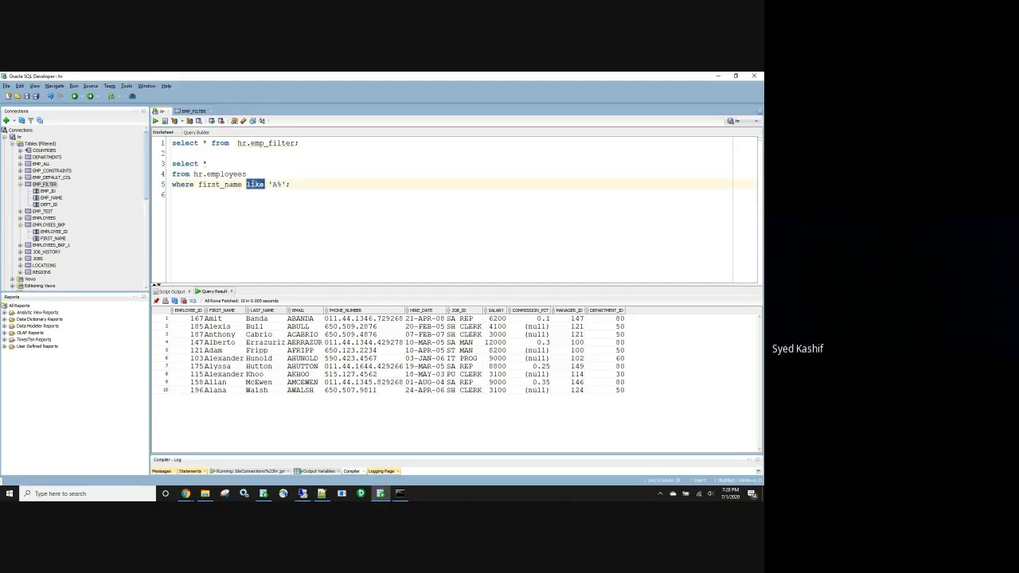
{"action": "left_click", "coordinate": [428, 221]}
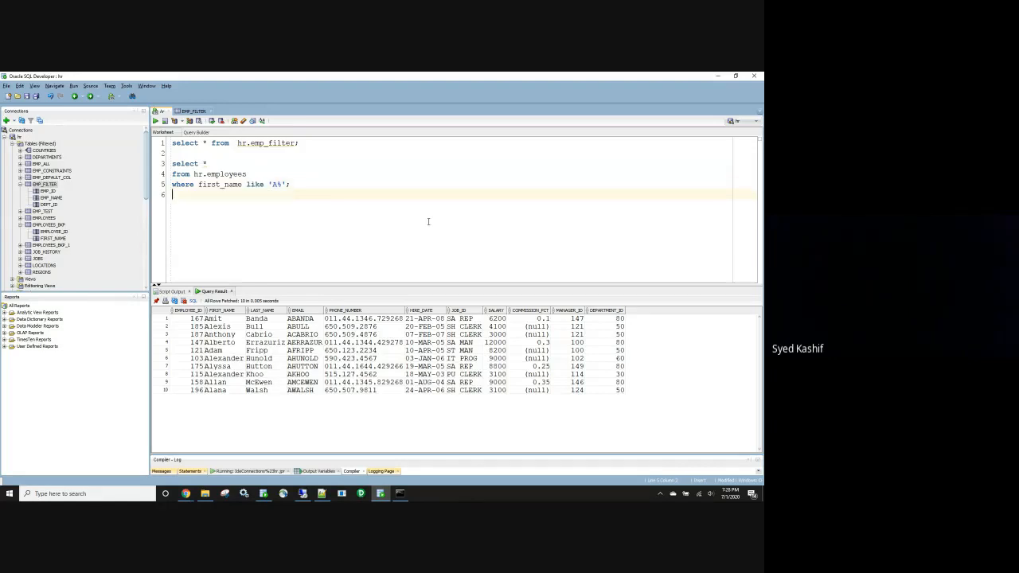
{"action": "key", "text": "Return"}
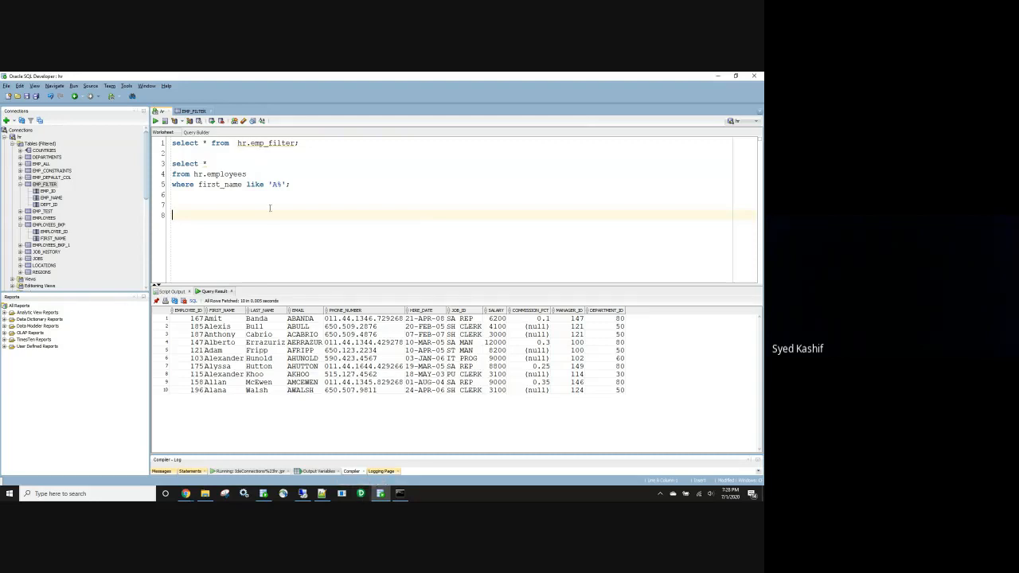
{"action": "double_click", "coordinate": [256, 183]}
Switch to PowerCenter Designer, dismiss its startup tip and select the PROD_REPO repository
{"action": "left_click", "coordinate": [362, 494]}
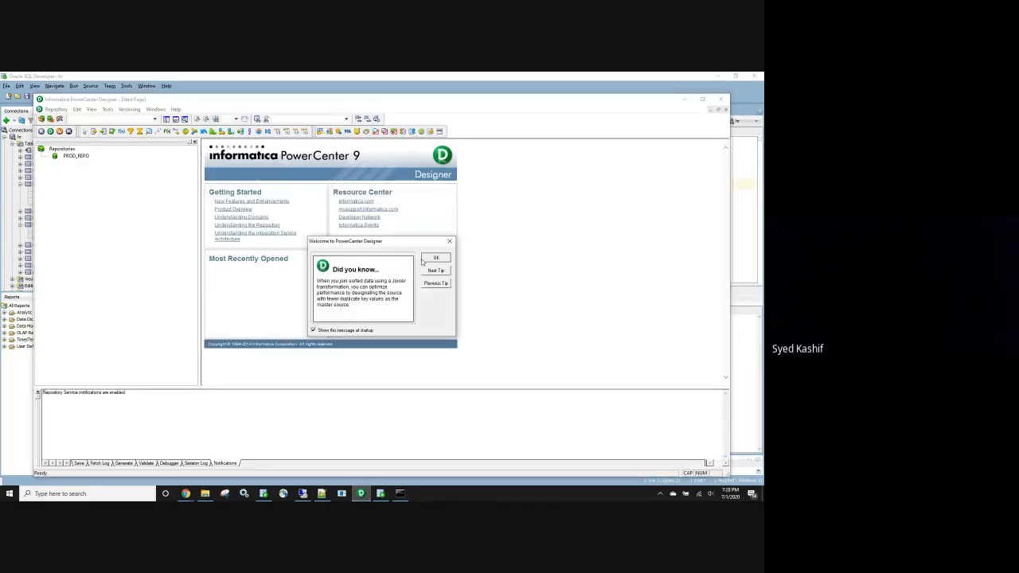
{"action": "left_click", "coordinate": [433, 260]}
{"action": "left_click", "coordinate": [76, 156]}
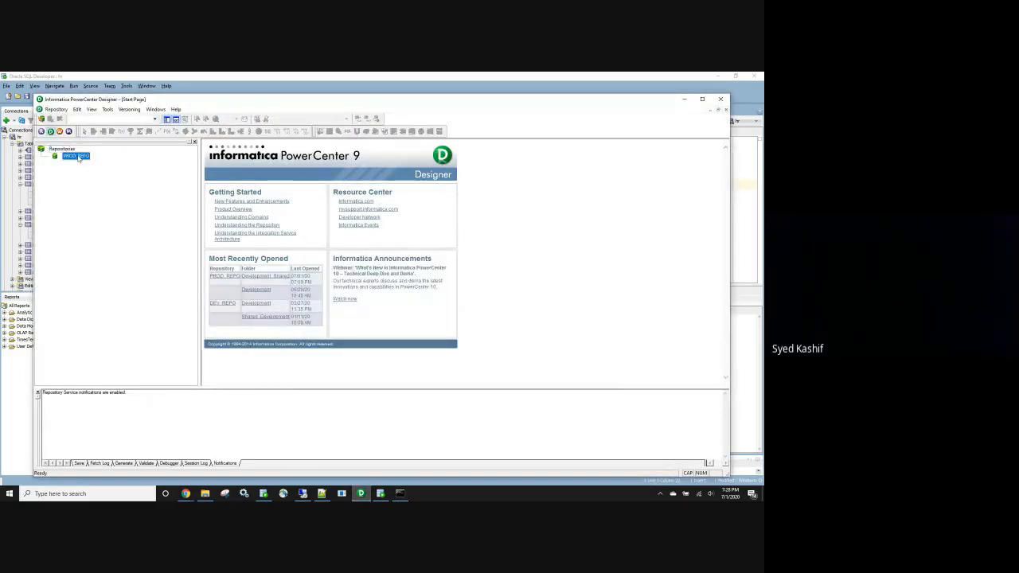
Below the earlier queries, start a third query: select * from hr.employyees WHERE REG_EXP(
{"action": "left_click", "coordinate": [375, 78]}
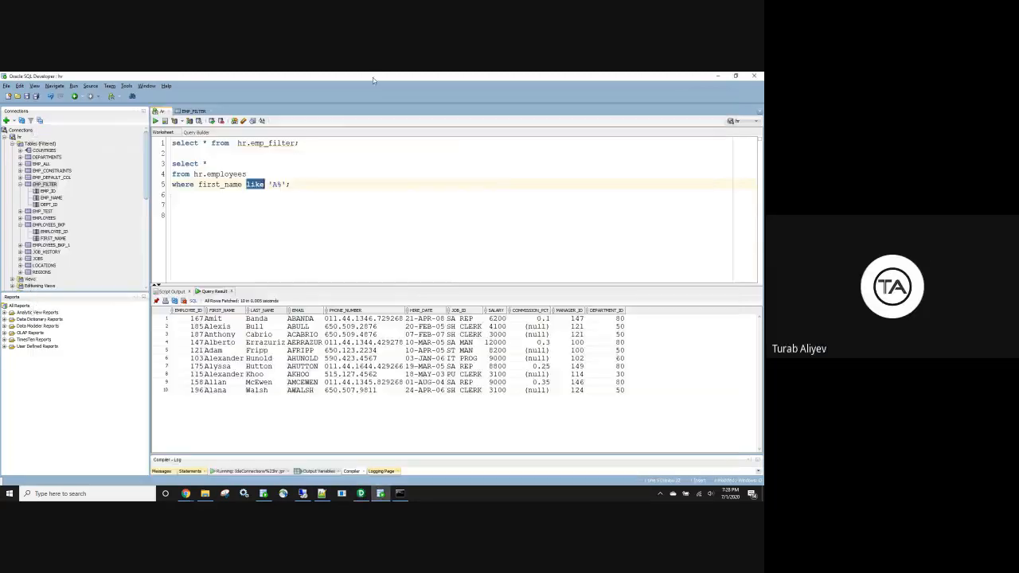
{"action": "left_click", "coordinate": [304, 183]}
{"action": "key", "text": "Return"}
{"action": "key", "text": "Return"}
{"action": "type", "text": "s"}
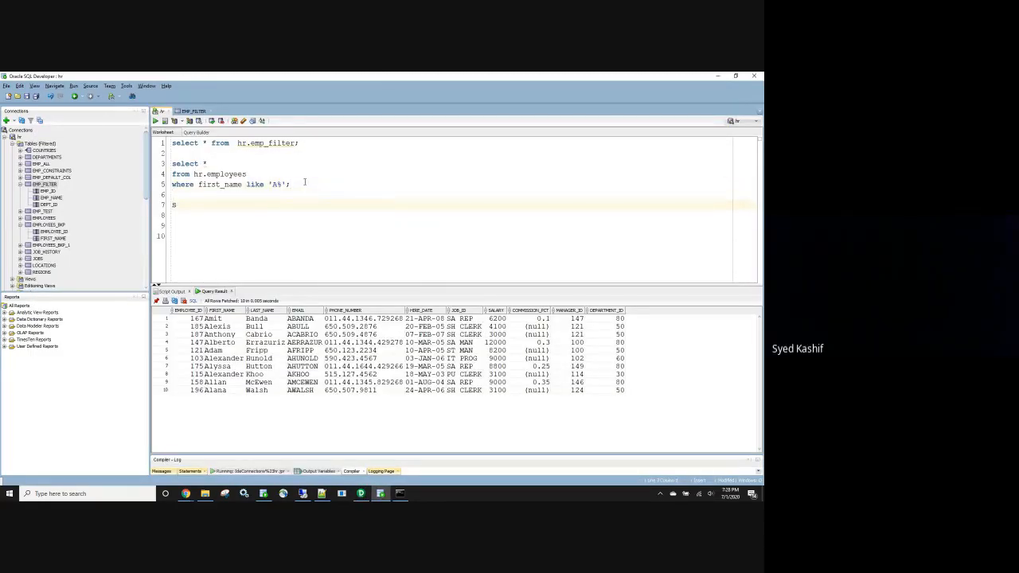
{"action": "type", "text": "elect *"}
{"action": "key", "text": "Return"}
{"action": "type", "text": "fr"}
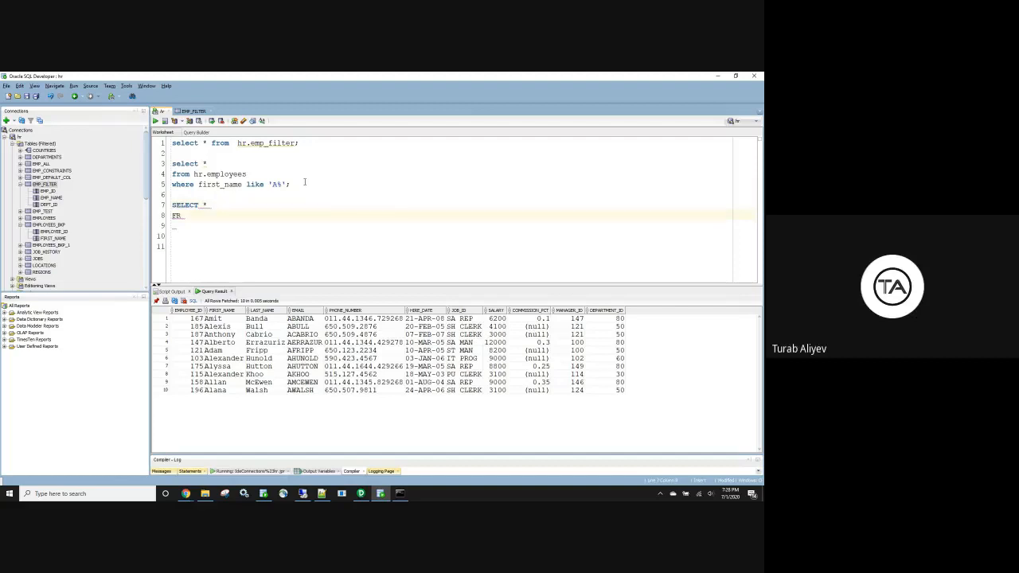
{"action": "type", "text": "om hr.emplo"}
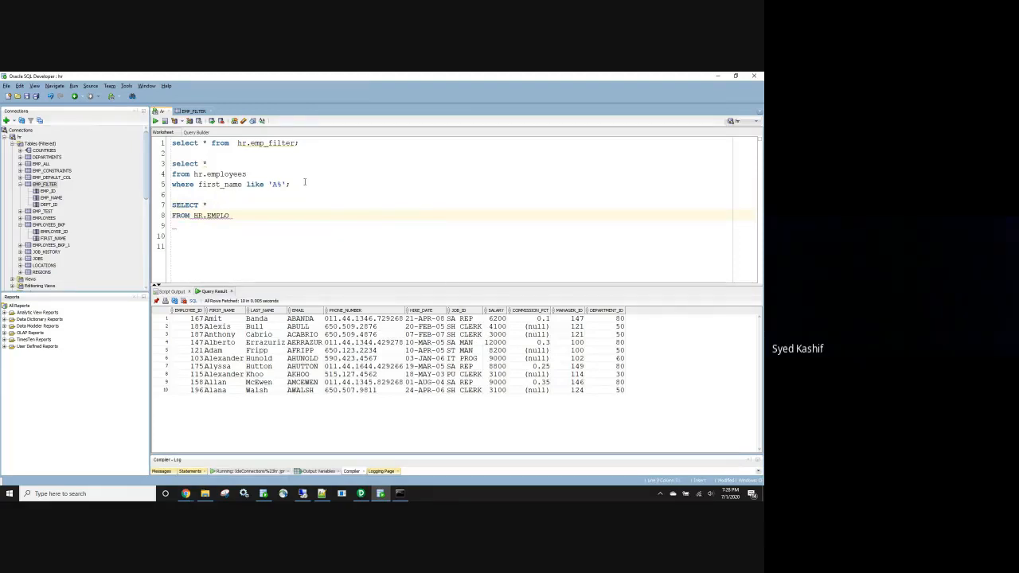
{"action": "type", "text": "yyees"}
{"action": "key", "text": "Return"}
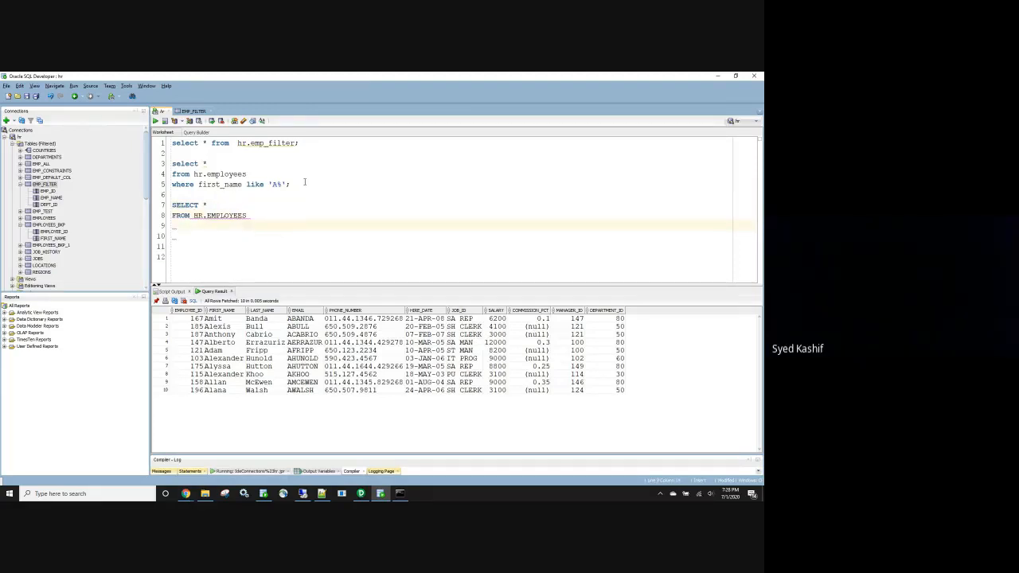
{"action": "type", "text": "WHERE REG"}
{"action": "type", "text": "_EXP"}
{"action": "key", "text": "BackSpace"}
{"action": "key", "text": "BackSpace"}
{"action": "key", "text": "BackSpace"}
{"action": "key", "text": "BackSpace"}
{"action": "type", "text": "EX"}
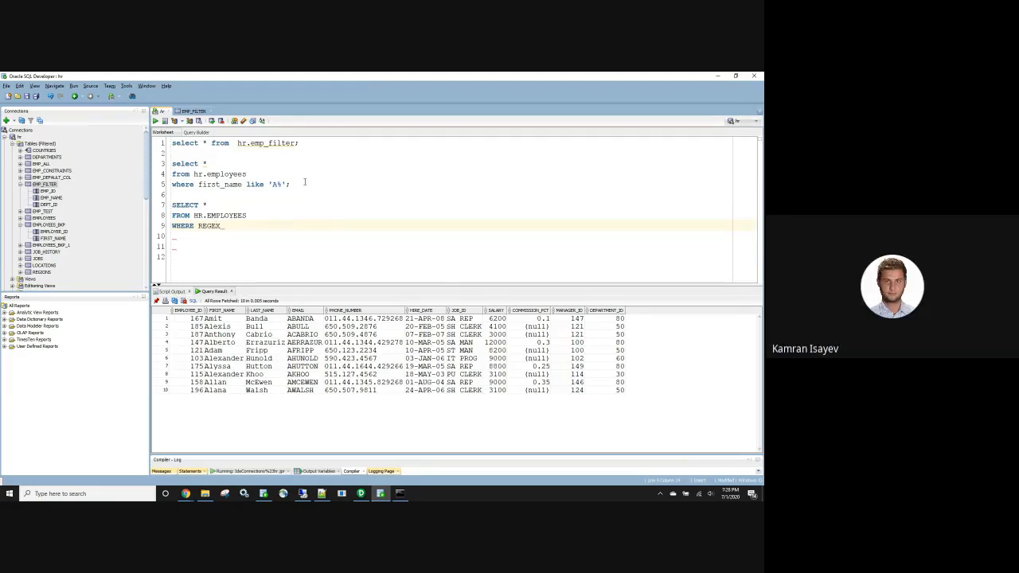
{"action": "key", "text": "BackSpace"}
{"action": "key", "text": "BackSpace"}
{"action": "type", "text": "_E"}
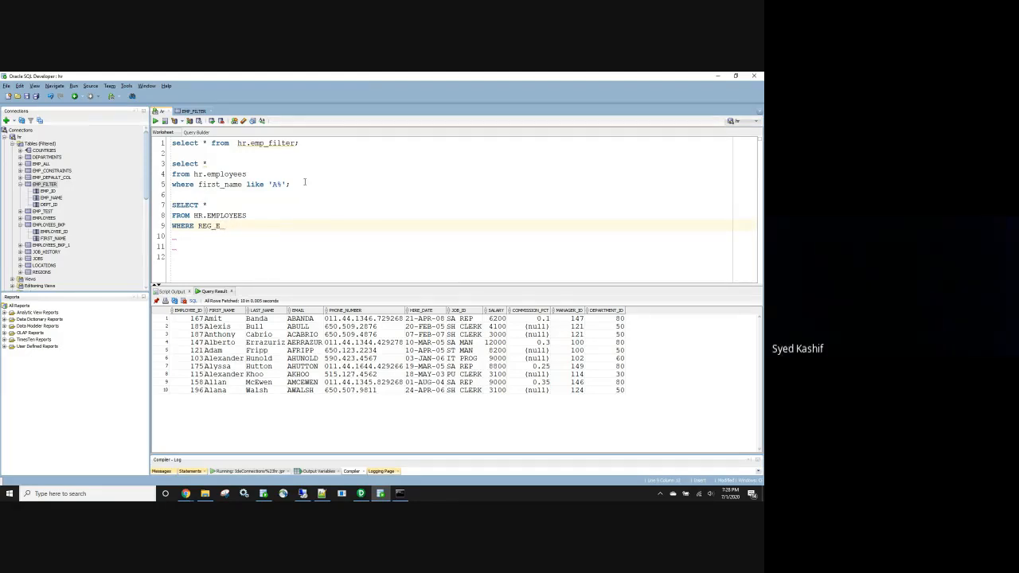
{"action": "type", "text": "XP("}
Complete it as REG_EXP(first_name,'A.*') and run it, getting ORA-00920 invalid relational operator
{"action": "double_click", "coordinate": [220, 184]}
{"action": "key", "text": "ctrl+c"}
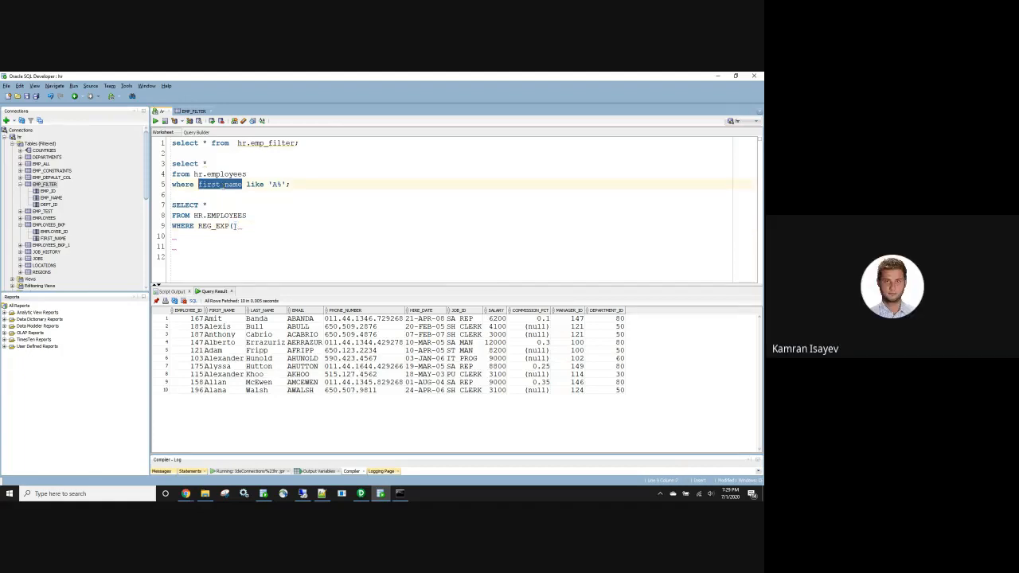
{"action": "left_click", "coordinate": [234, 227]}
{"action": "key", "text": "ctrl+v"}
{"action": "type", "text": ","}
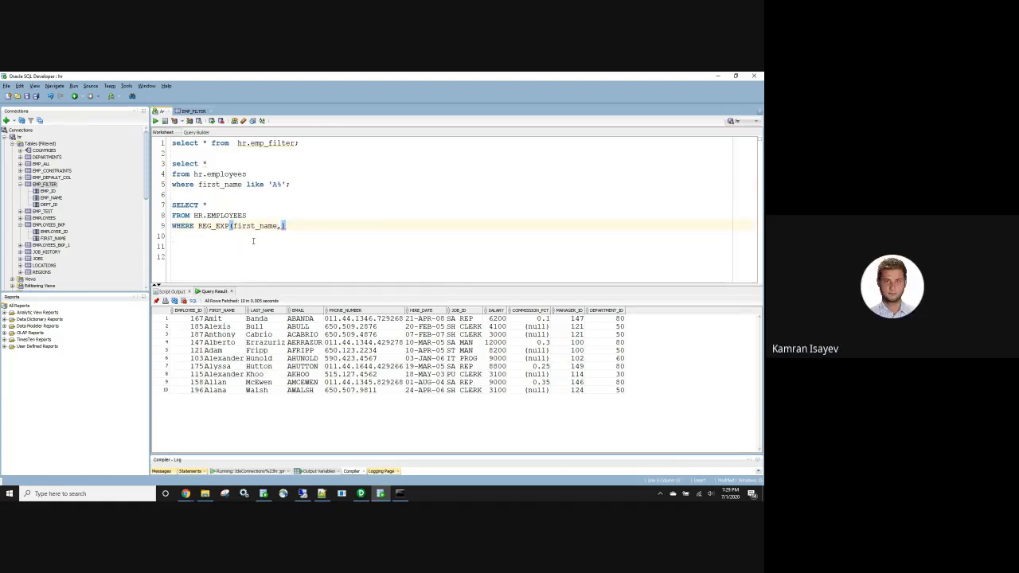
{"action": "type", "text": "'A.*"}
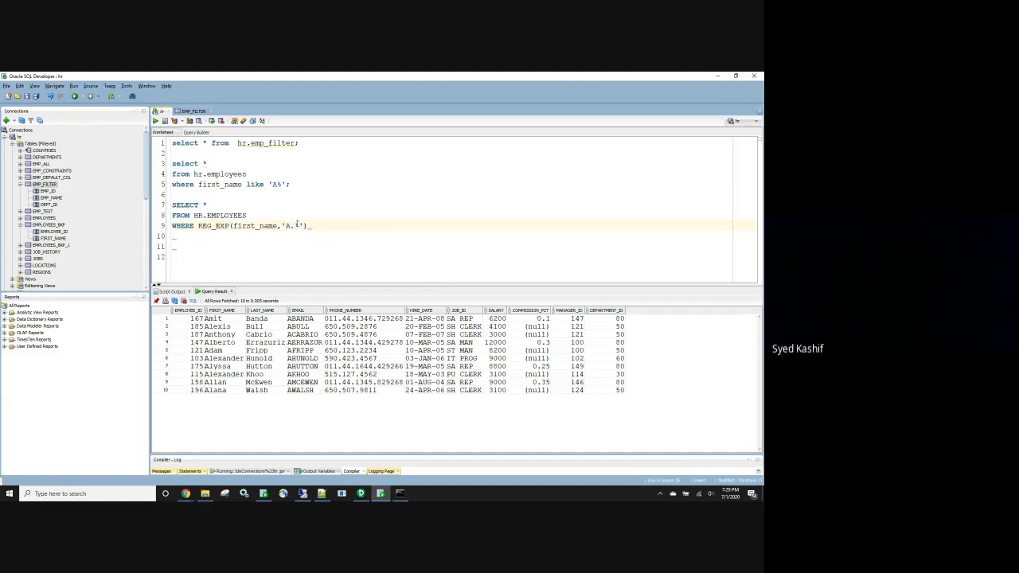
{"action": "left_click_drag", "start_coordinate": [308, 226], "coordinate": [151, 205]}
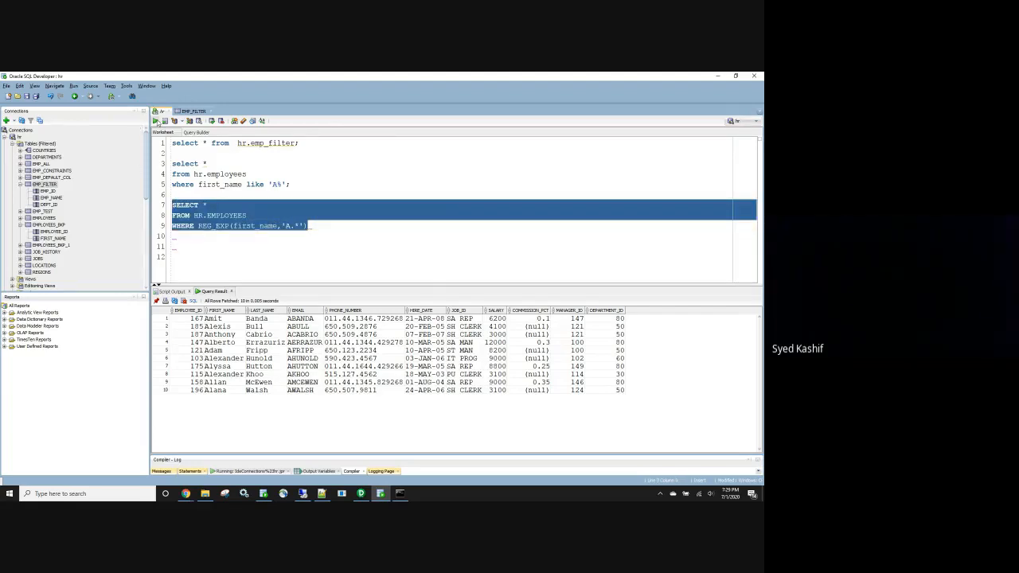
{"action": "left_click", "coordinate": [156, 121]}
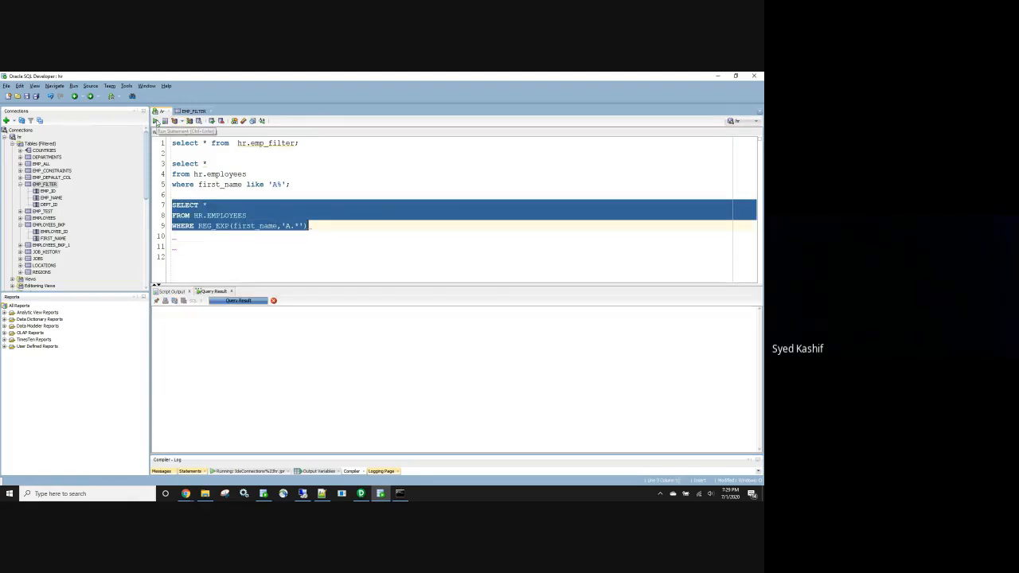
{"action": "left_click", "coordinate": [280, 251]}
Change the pattern to 'A*' and rerun the REG_EXP query
{"action": "left_click", "coordinate": [294, 225]}
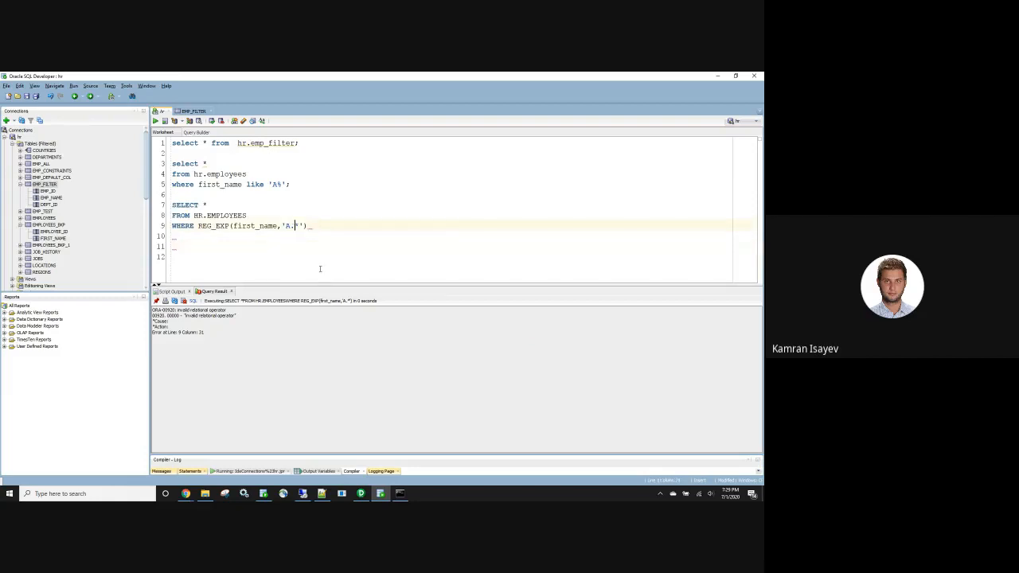
{"action": "key", "text": "BackSpace"}
{"action": "left_click_drag", "start_coordinate": [315, 231], "coordinate": [166, 207]}
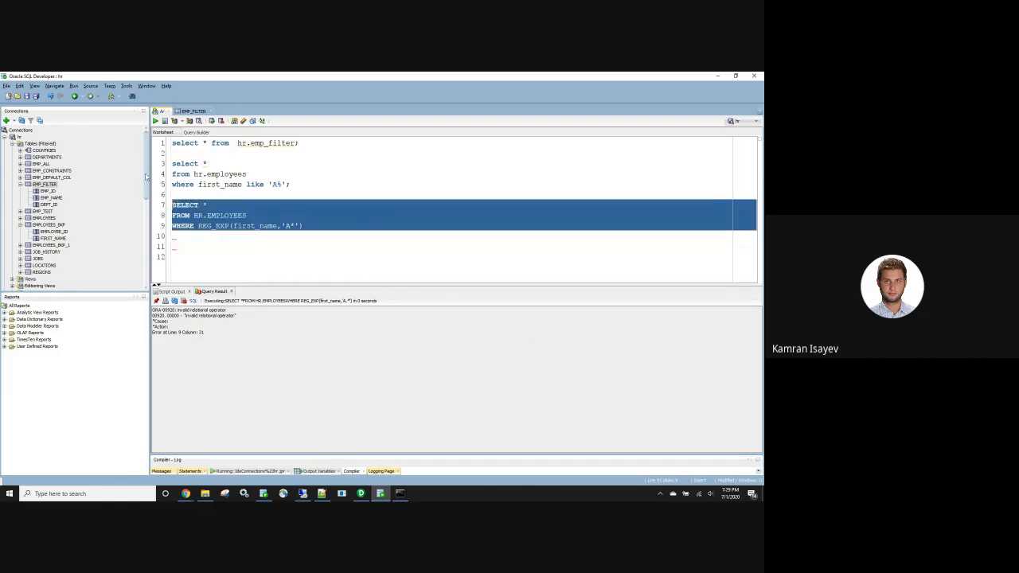
{"action": "left_click", "coordinate": [156, 121]}
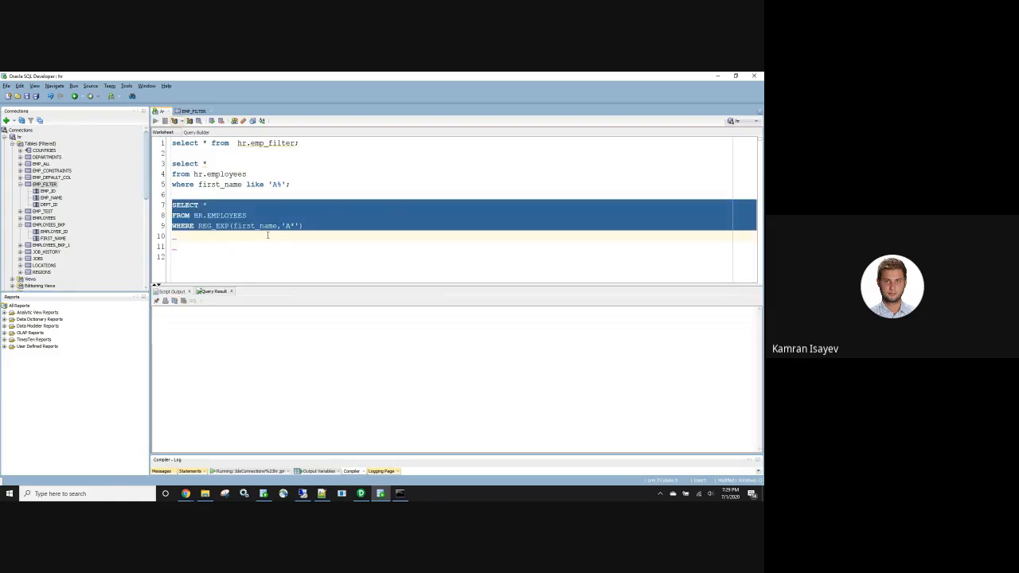
{"action": "left_click", "coordinate": [226, 252]}
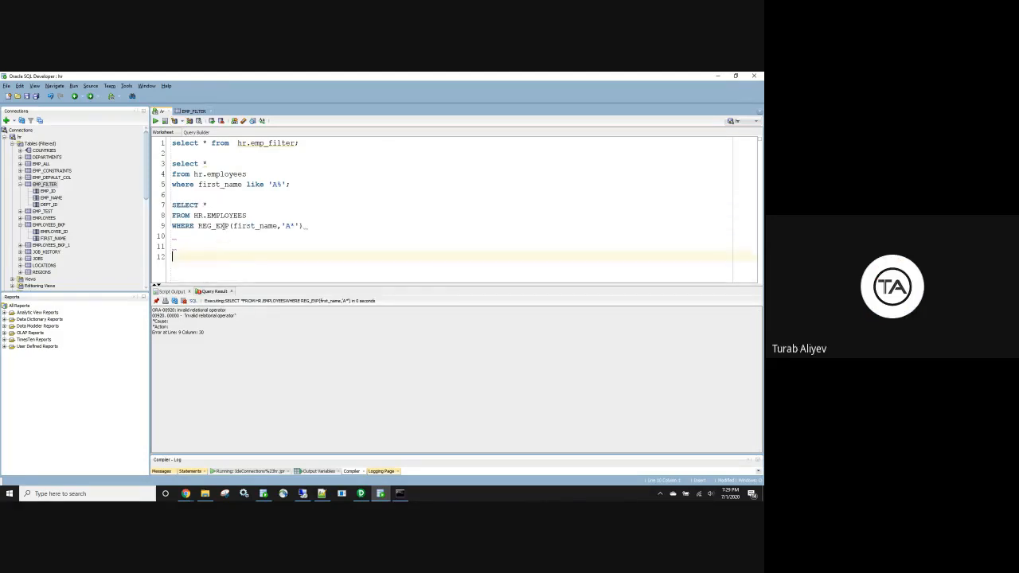
Rename the function to REGEXP_LIKE and run lines 7-9, fetching 50 employee rows
{"action": "left_click", "coordinate": [215, 226]}
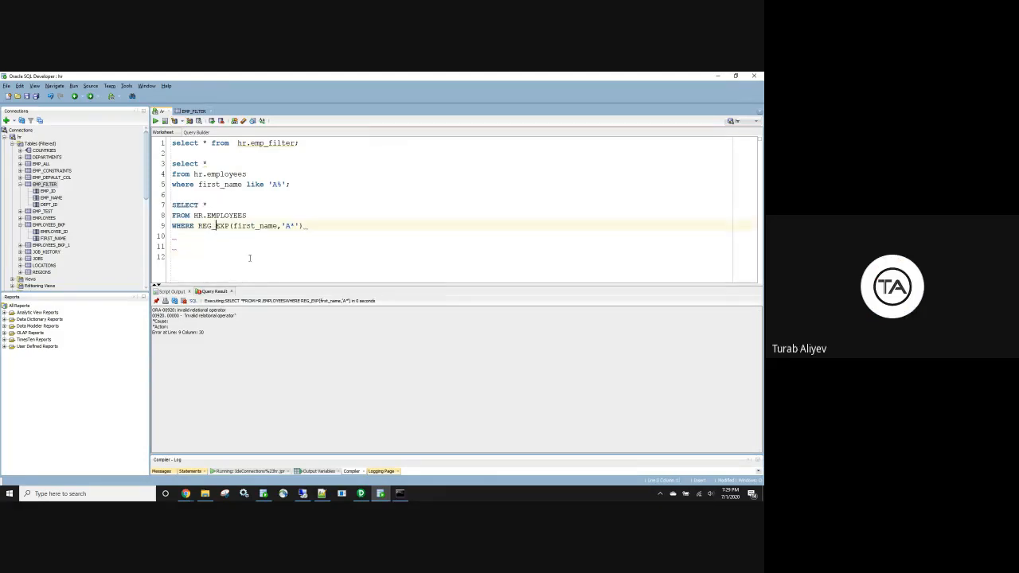
{"action": "key", "text": "BackSpace"}
{"action": "left_click", "coordinate": [226, 226]}
{"action": "type", "text": "_"}
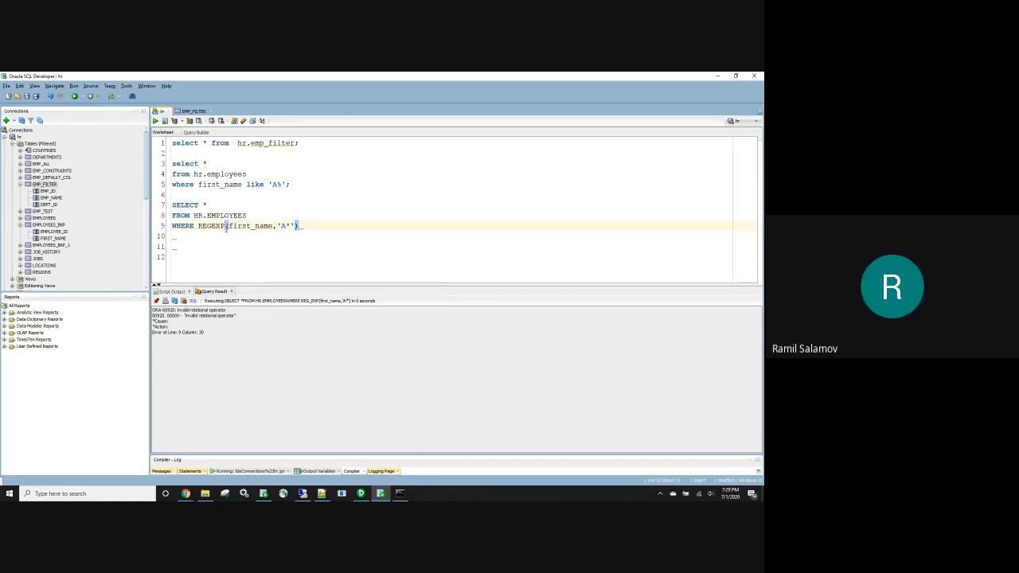
{"action": "type", "text": "LIKE"}
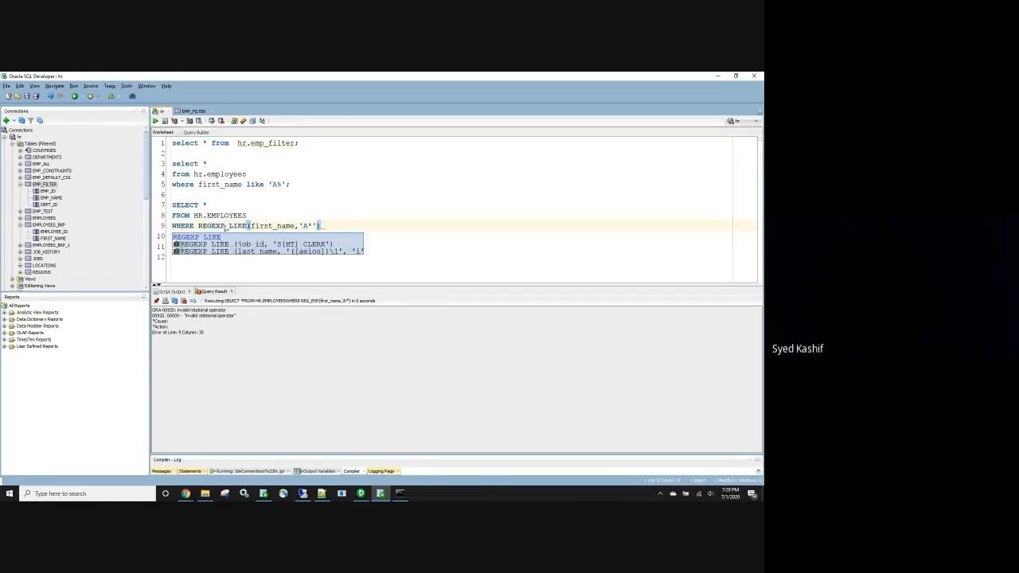
{"action": "left_click", "coordinate": [335, 217]}
{"action": "left_click_drag", "start_coordinate": [332, 225], "coordinate": [172, 205]}
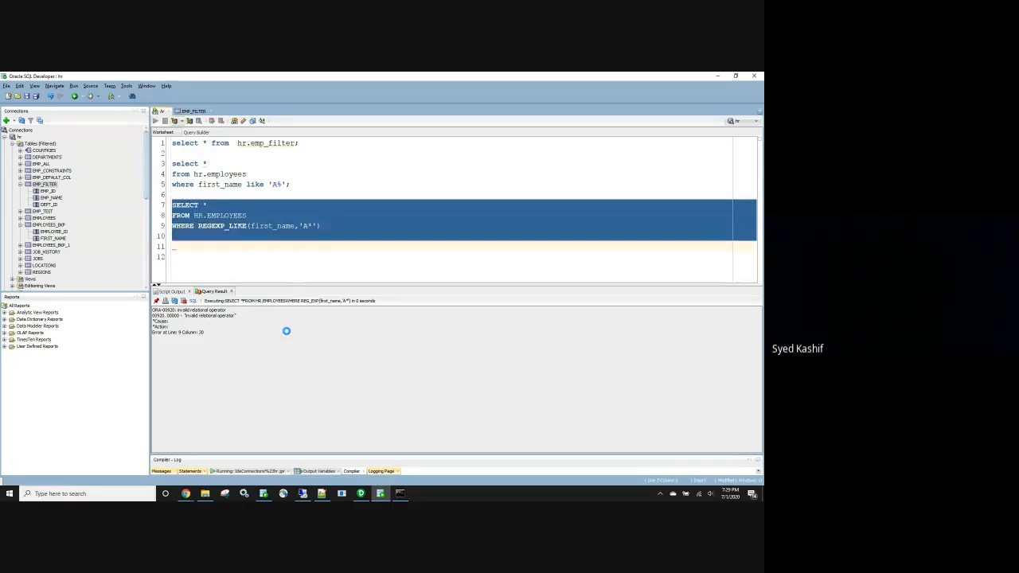
{"action": "key", "text": "ctrl+Return"}
{"action": "left_click", "coordinate": [282, 265]}
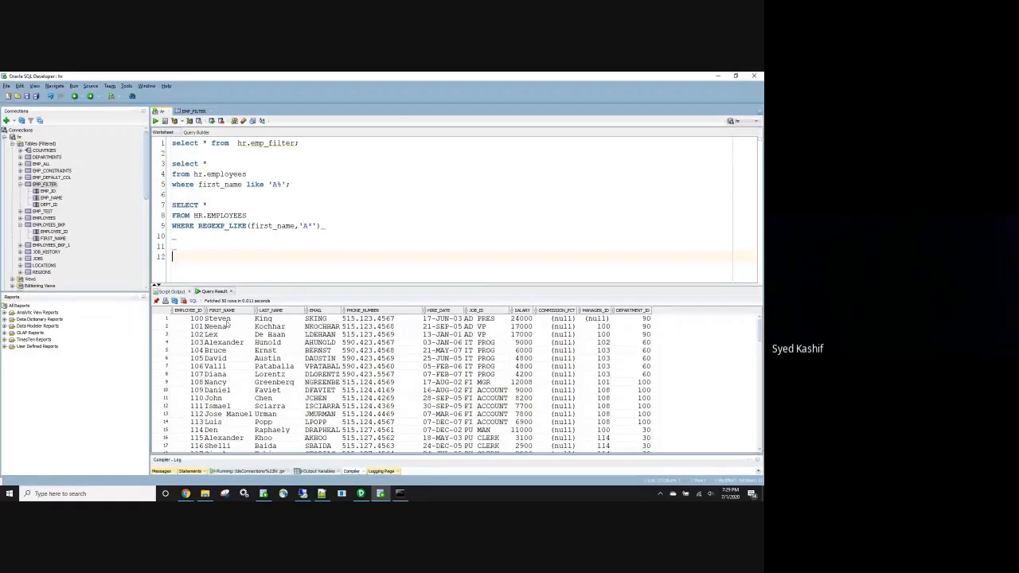
Drop the asterisk so the pattern is REGEXP_LIKE(first_name,'A') and run it, fetching 10 rows
{"action": "scroll", "coordinate": [236, 343], "scroll_direction": "down", "scroll_amount": 8}
{"action": "scroll", "coordinate": [235, 343], "scroll_direction": "down", "scroll_amount": 15}
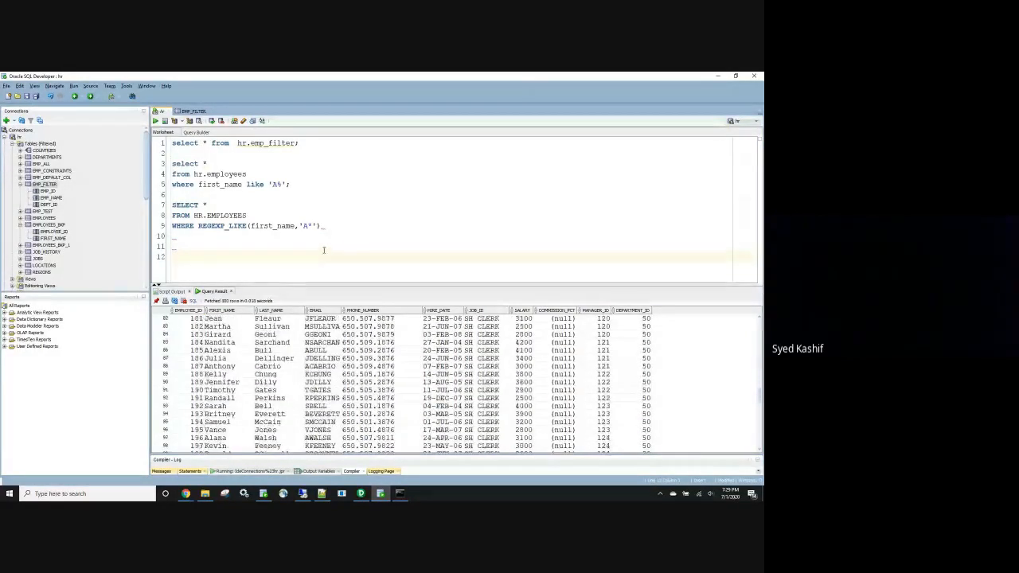
{"action": "left_click_drag", "start_coordinate": [344, 227], "coordinate": [159, 205]}
{"action": "left_click", "coordinate": [355, 259]}
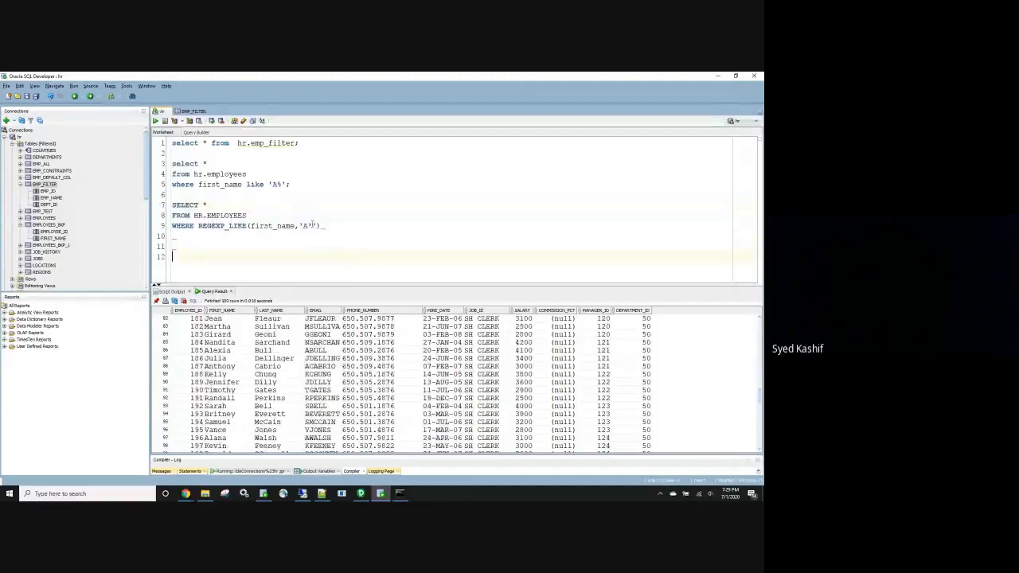
{"action": "left_click", "coordinate": [312, 226]}
{"action": "key", "text": "BackSpace"}
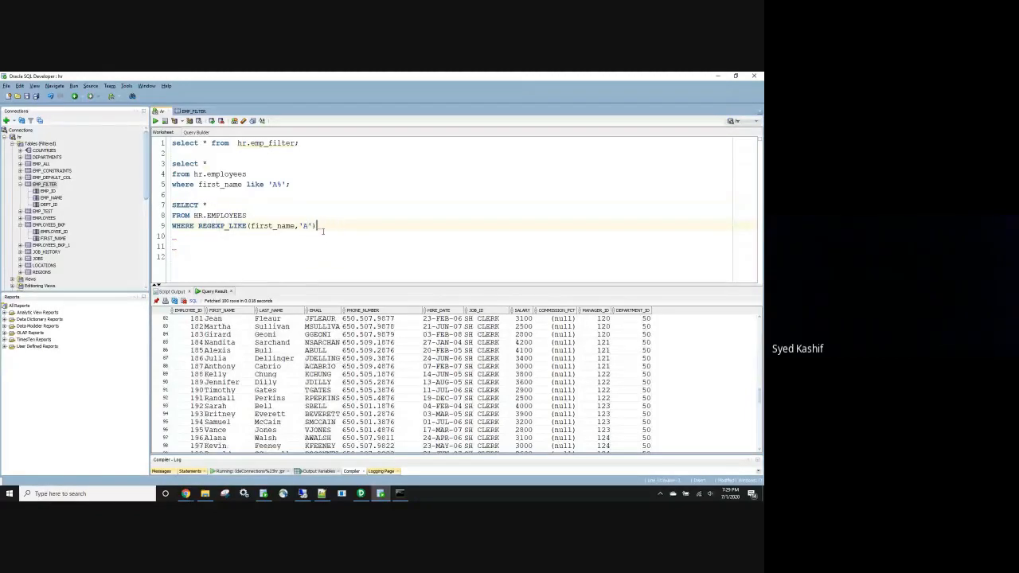
{"action": "left_click_drag", "start_coordinate": [323, 231], "coordinate": [172, 205]}
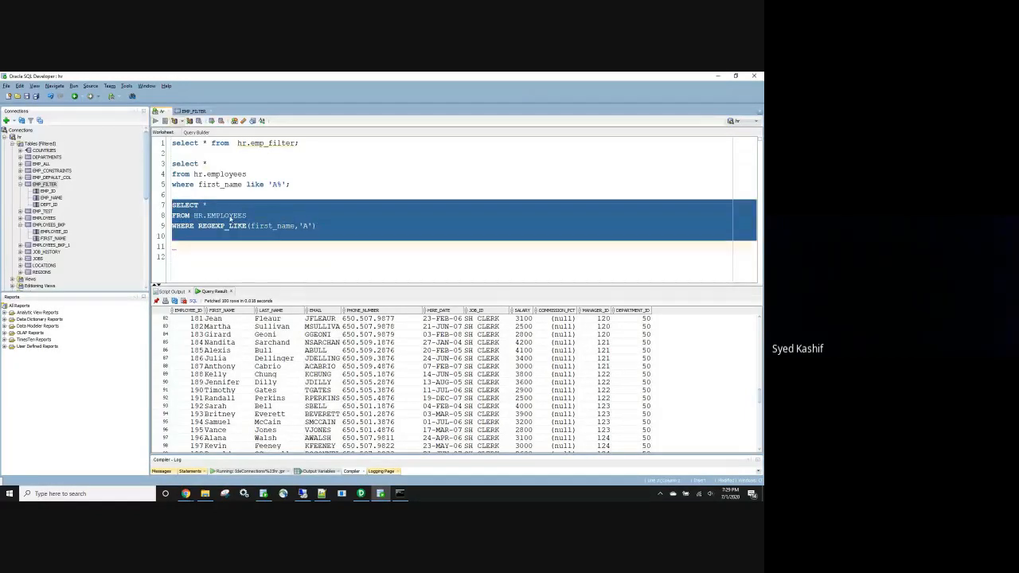
{"action": "key", "text": "ctrl+Return"}
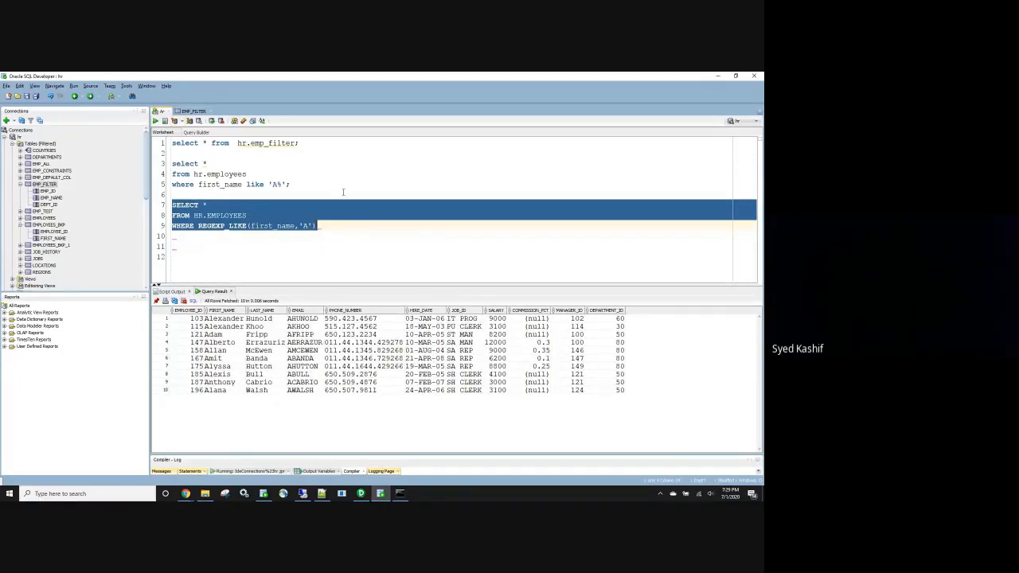
{"action": "key", "text": "Right"}
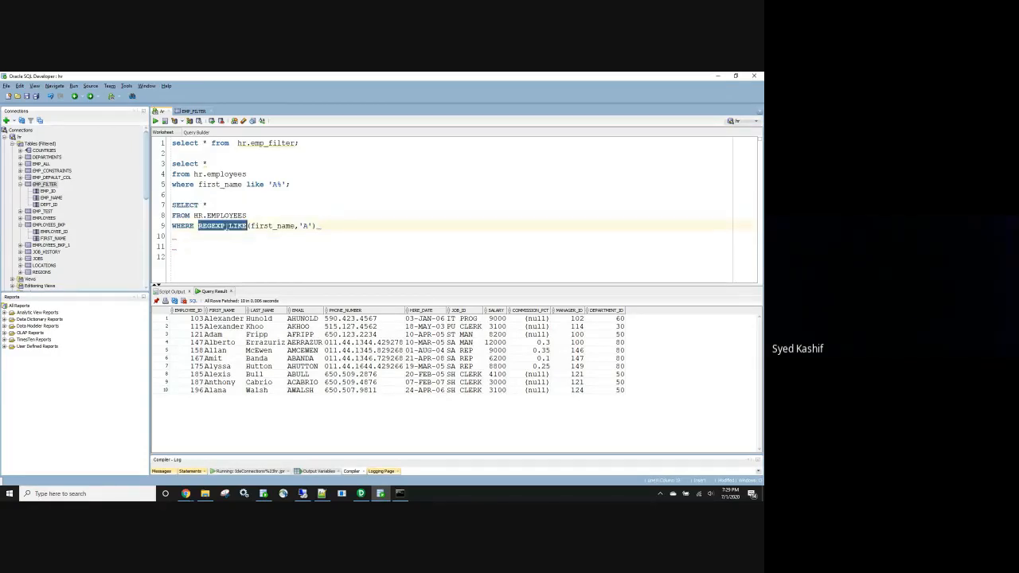
Run the LIKE 'A%' query on lines 3-5 for comparison, then rerun the REGEXP_LIKE query
{"action": "left_click_drag", "start_coordinate": [297, 185], "coordinate": [167, 163]}
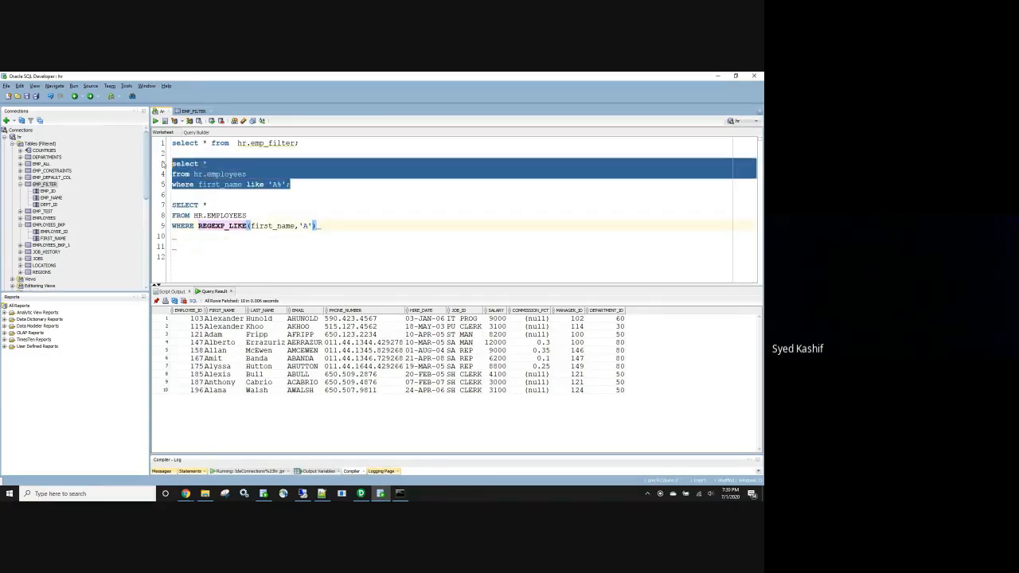
{"action": "left_click", "coordinate": [156, 121]}
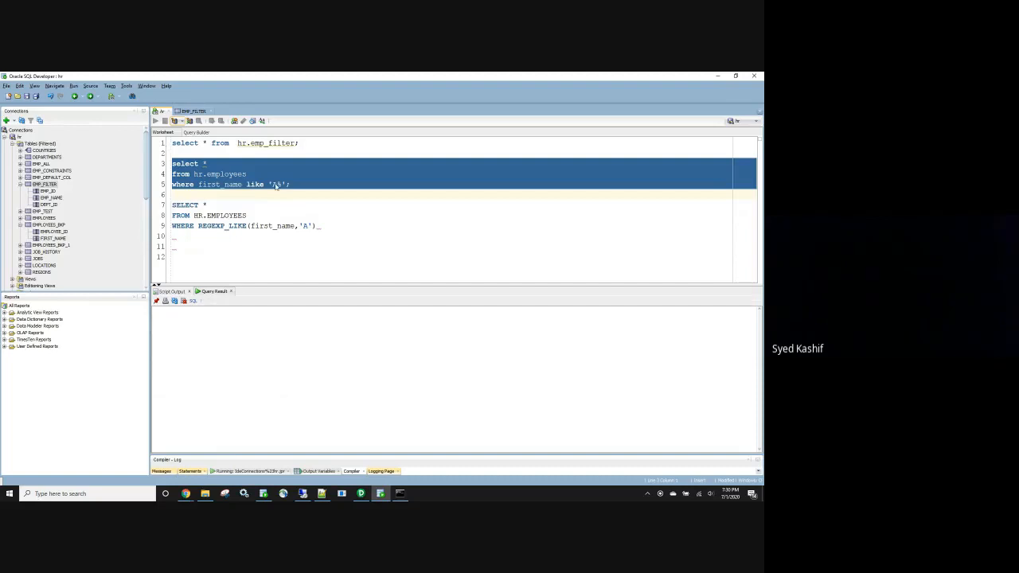
{"action": "left_click_drag", "start_coordinate": [320, 226], "coordinate": [143, 196]}
{"action": "left_click", "coordinate": [157, 121]}
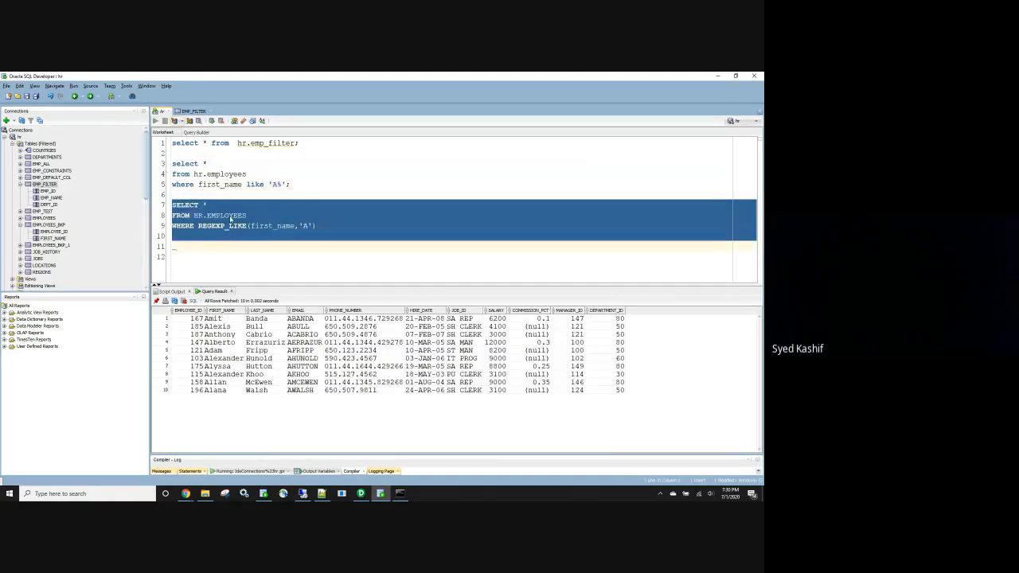
{"action": "double_click", "coordinate": [222, 225]}
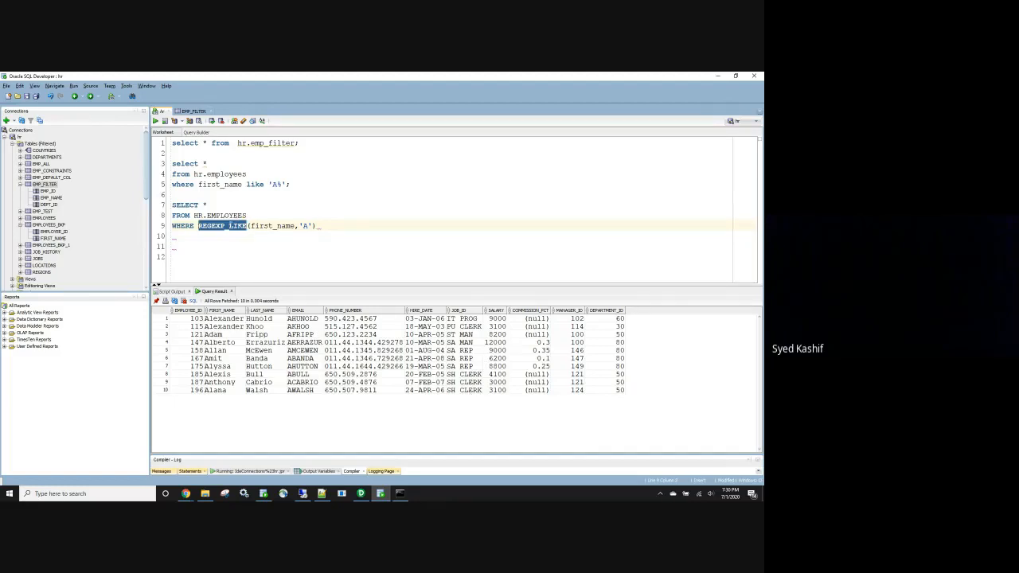
Force-close the unresponsive Designer, dismiss the startup tip, and maximize the Designer window
{"action": "left_click", "coordinate": [362, 495]}
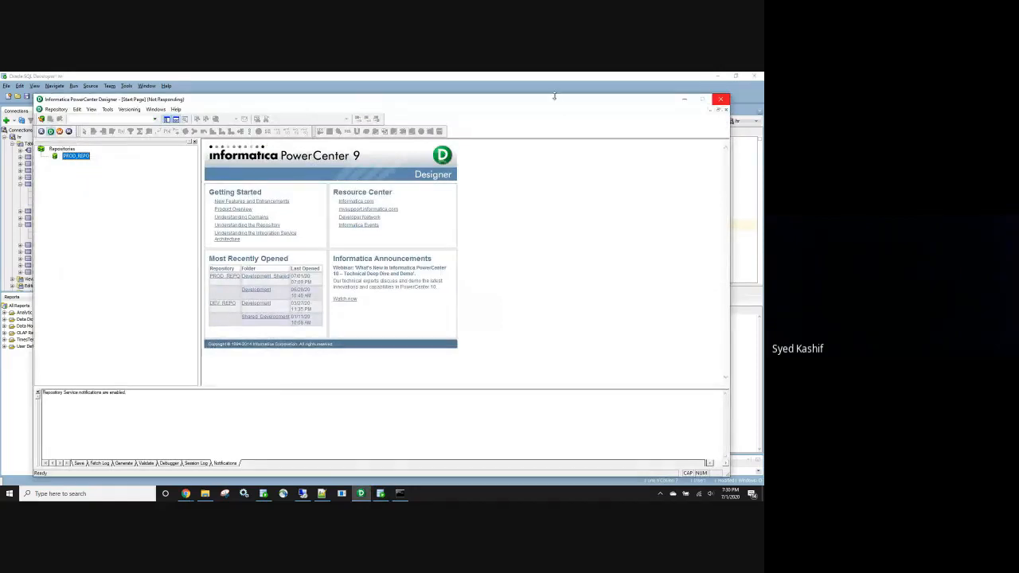
{"action": "left_click", "coordinate": [723, 100]}
{"action": "left_click", "coordinate": [353, 307]}
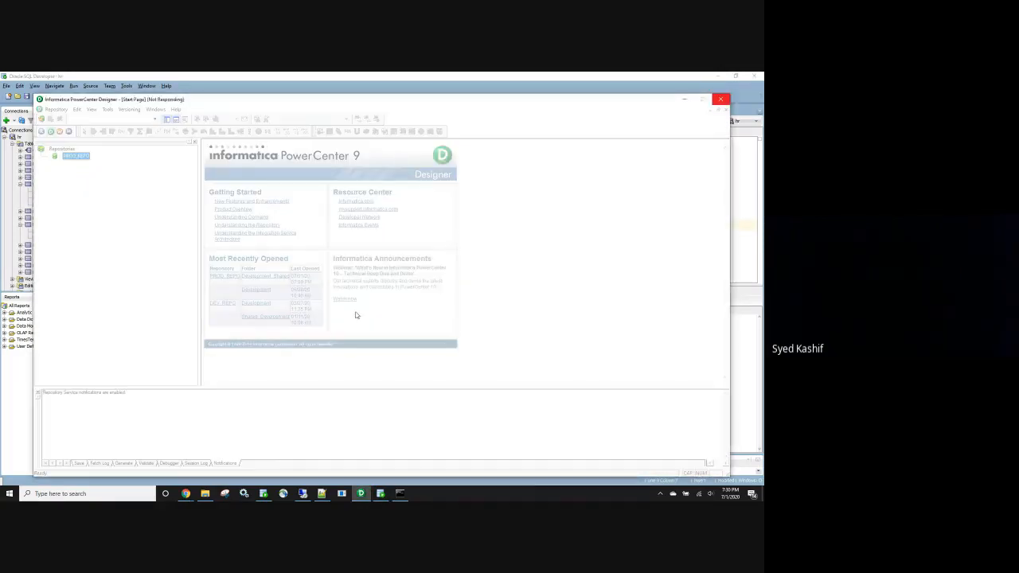
{"action": "left_click", "coordinate": [355, 296]}
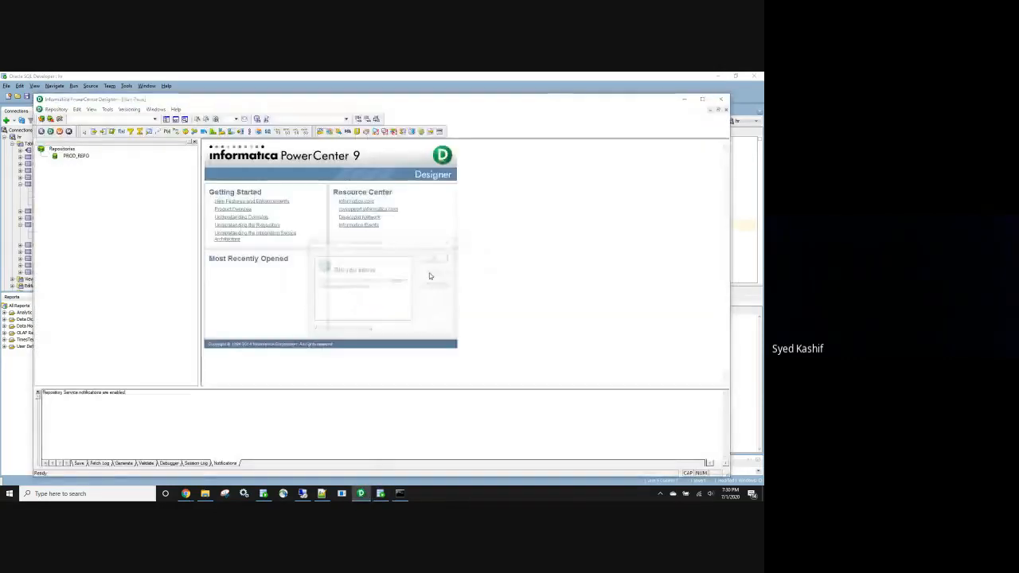
{"action": "left_click", "coordinate": [436, 258]}
{"action": "left_click", "coordinate": [702, 99]}
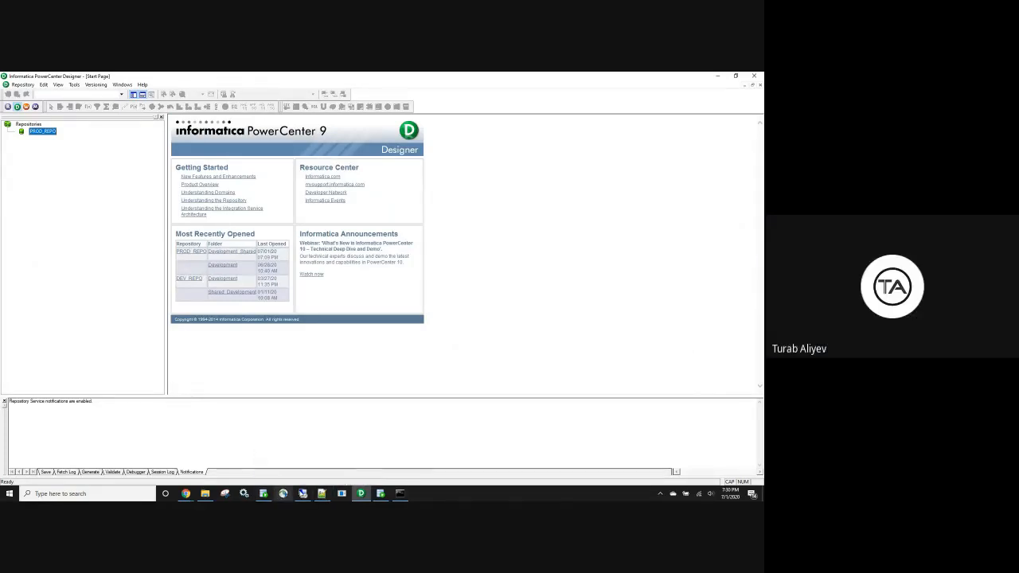
Switch to SQL Developer, then bring the Google Meet window in Chrome forward
{"action": "left_click", "coordinate": [379, 495]}
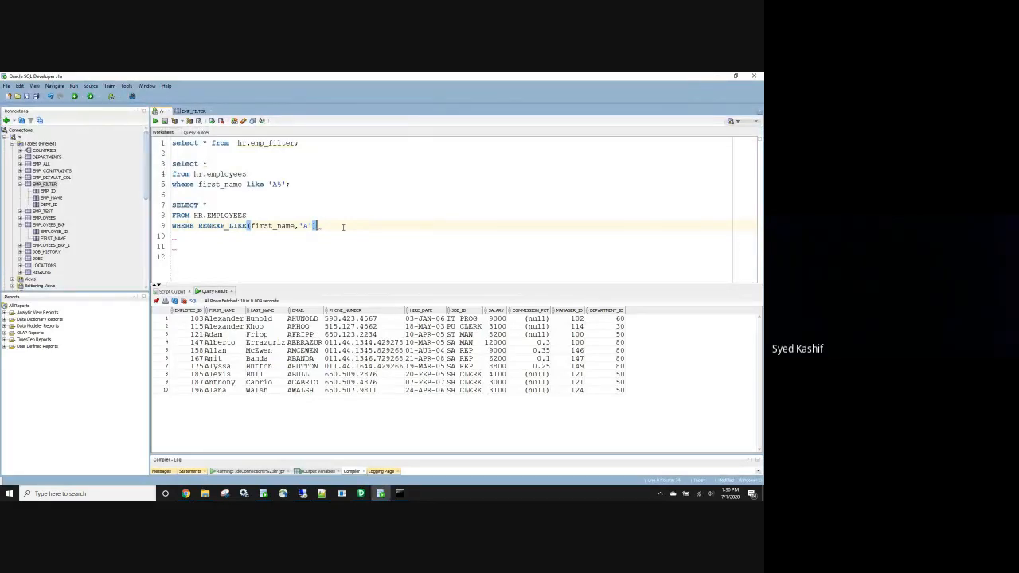
{"action": "left_click", "coordinate": [188, 495]}
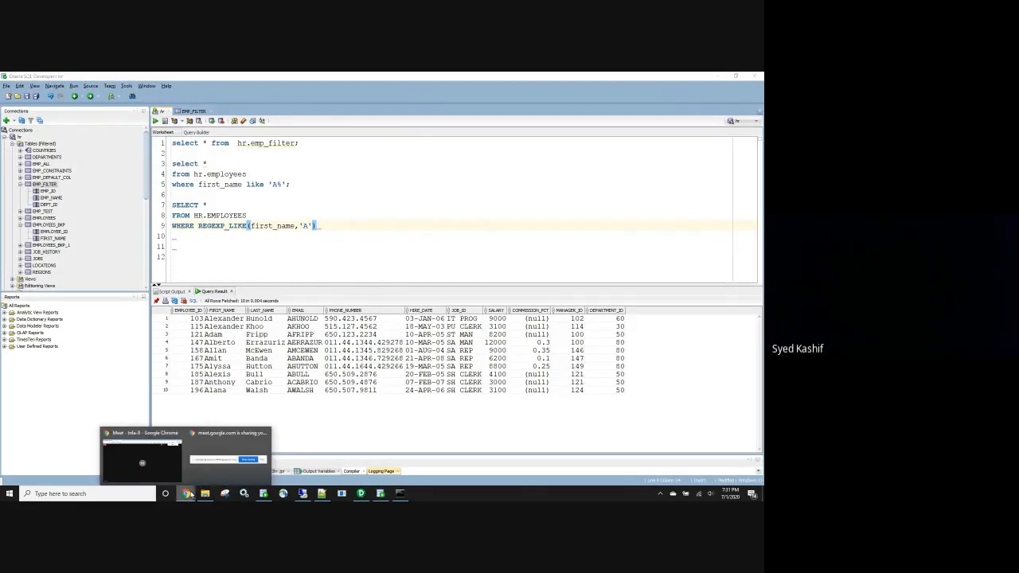
{"action": "left_click", "coordinate": [142, 460]}
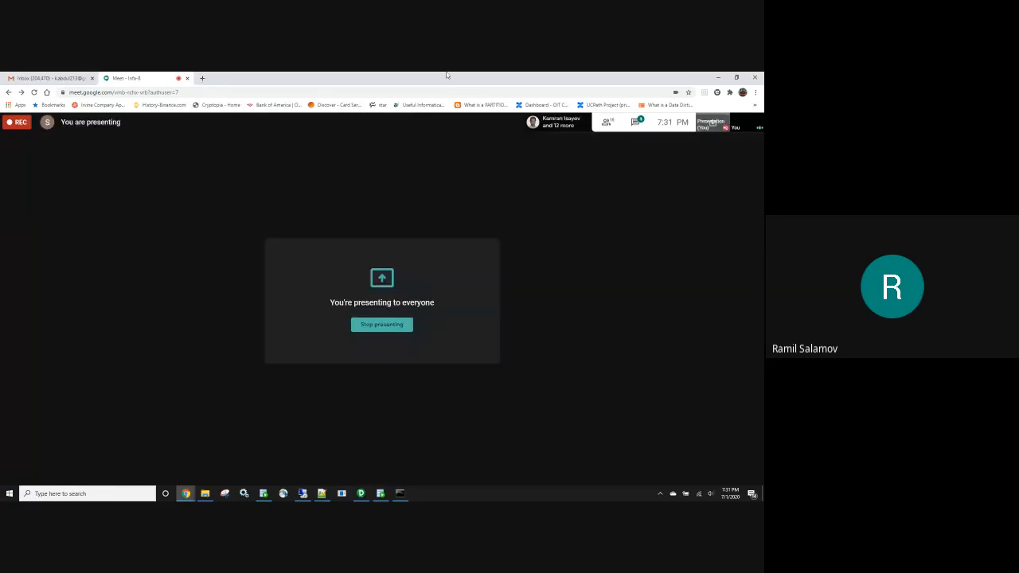
Open Google Drive in a new tab, switch to the other signed-in account, and close the old Drive tab
{"action": "left_click", "coordinate": [203, 78]}
{"action": "left_click", "coordinate": [273, 94]}
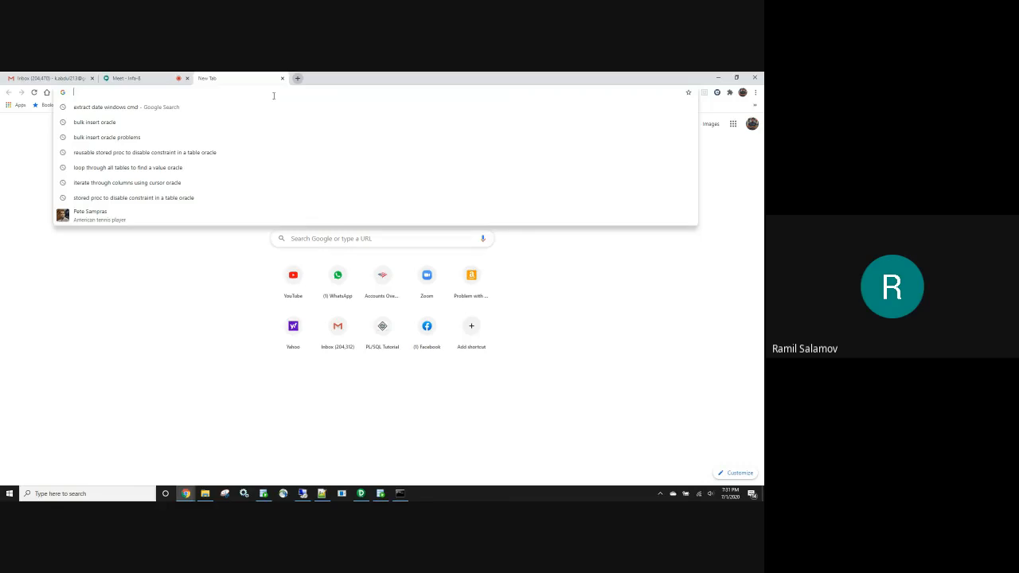
{"action": "type", "text": "DRI"}
{"action": "key", "text": "Return"}
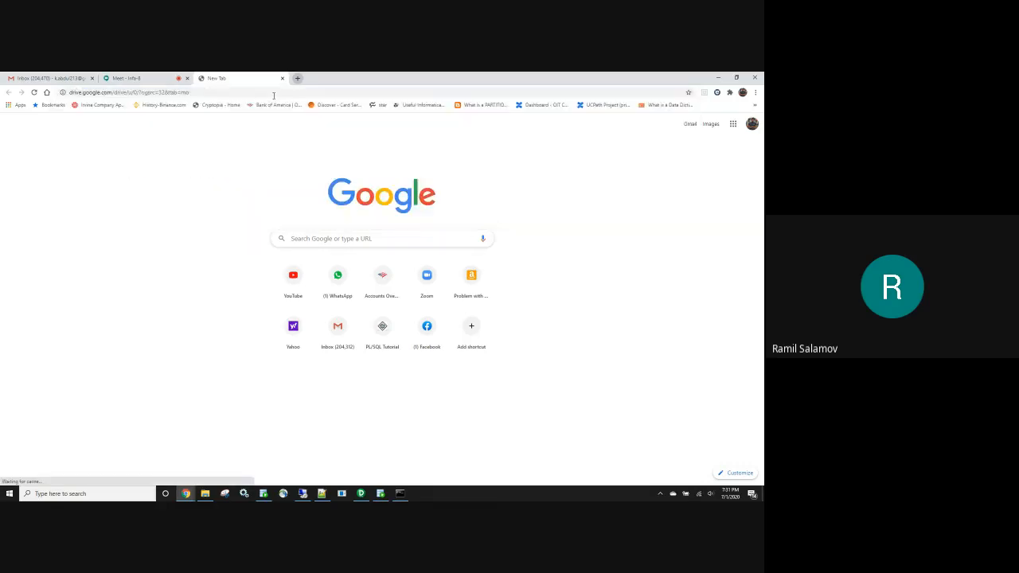
{"action": "left_click", "coordinate": [750, 126]}
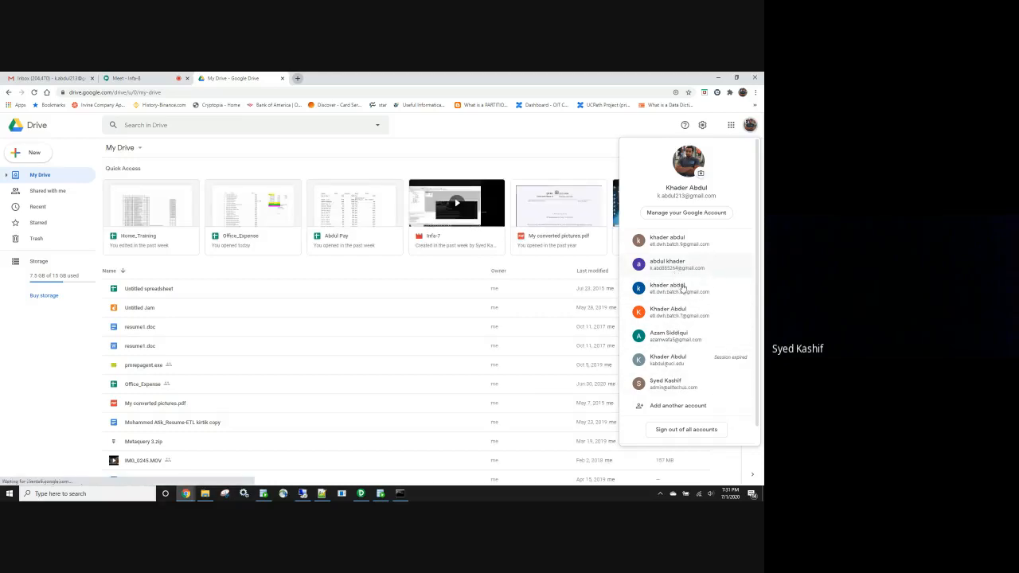
{"action": "left_click", "coordinate": [687, 243]}
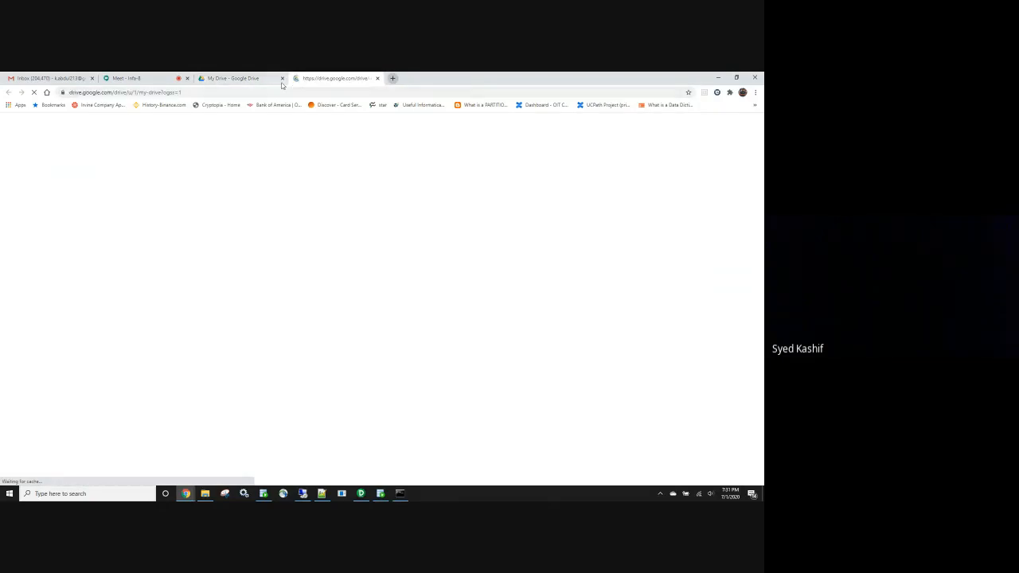
{"action": "left_click", "coordinate": [281, 78]}
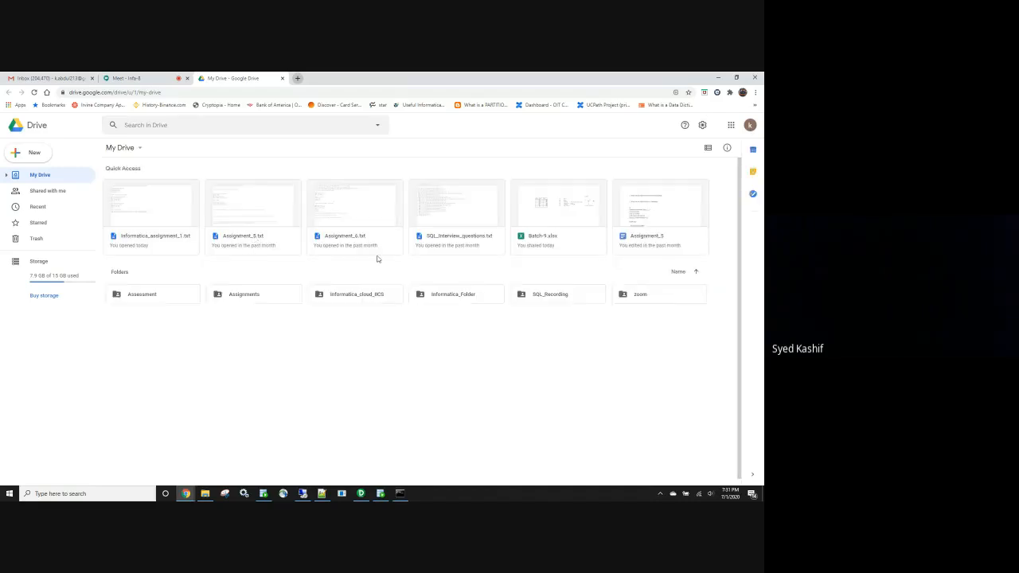
In Assignments > Informatica_Assignments, preview Informatica_assignment_2.txt and Informatica_assignment_3.txt, then return to Designer
{"action": "double_click", "coordinate": [259, 299]}
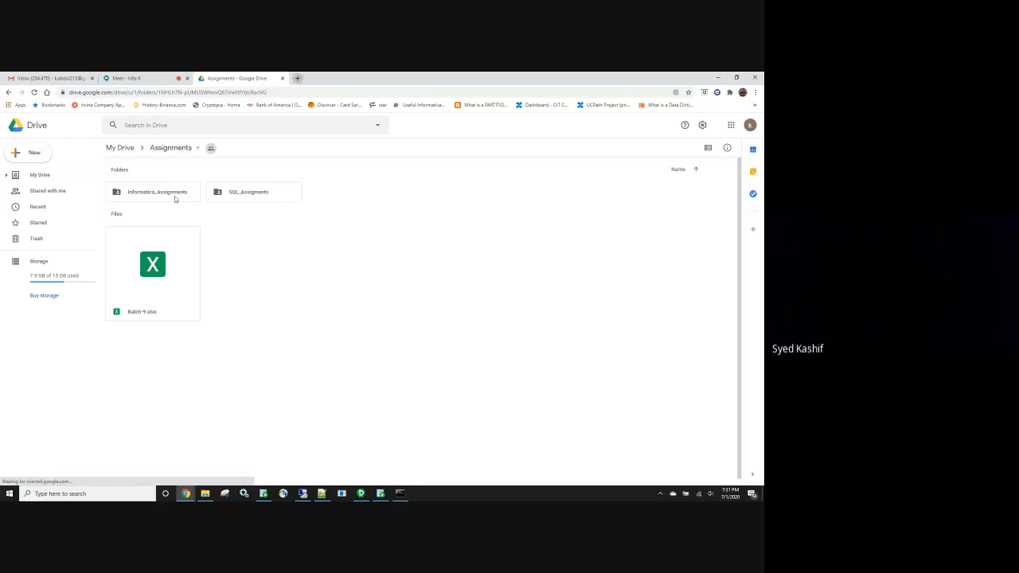
{"action": "double_click", "coordinate": [176, 199]}
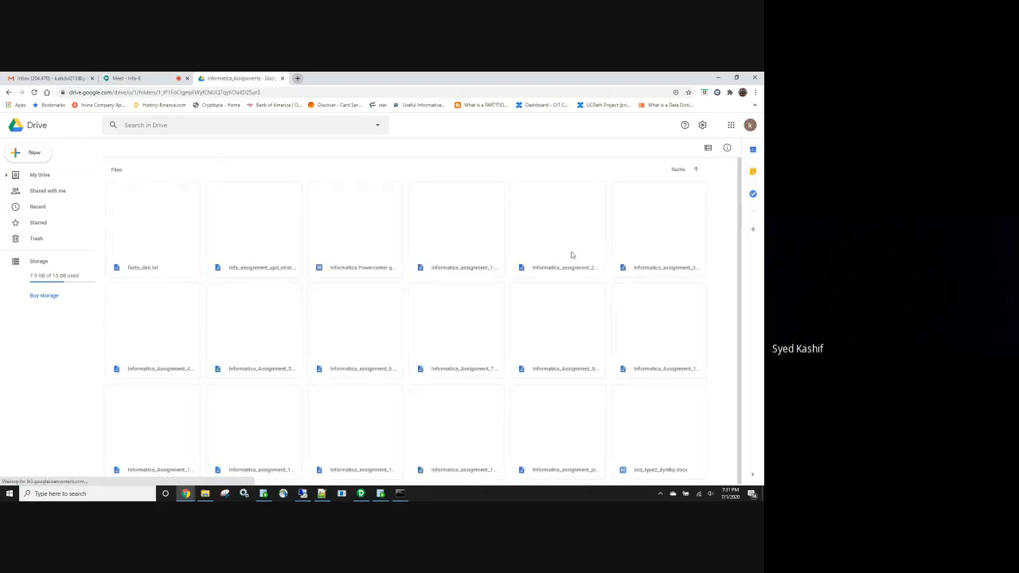
{"action": "double_click", "coordinate": [568, 255]}
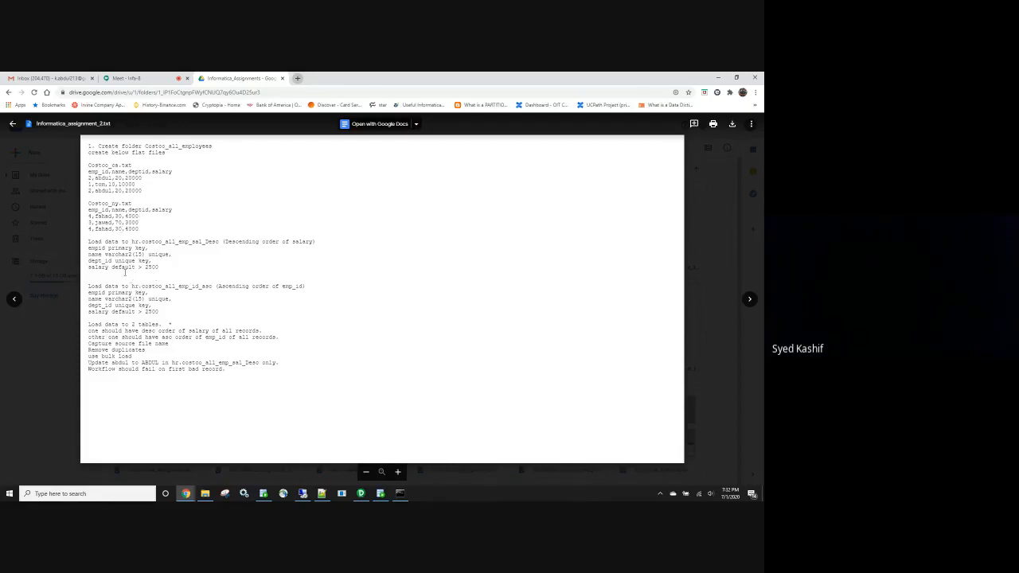
{"action": "left_click", "coordinate": [715, 209]}
{"action": "double_click", "coordinate": [660, 254]}
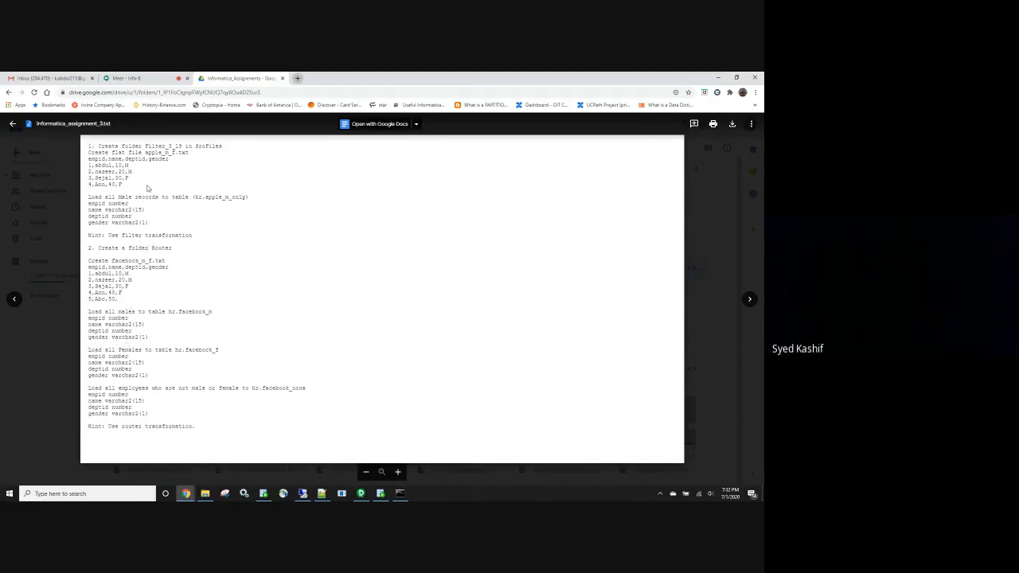
{"action": "left_click", "coordinate": [733, 178]}
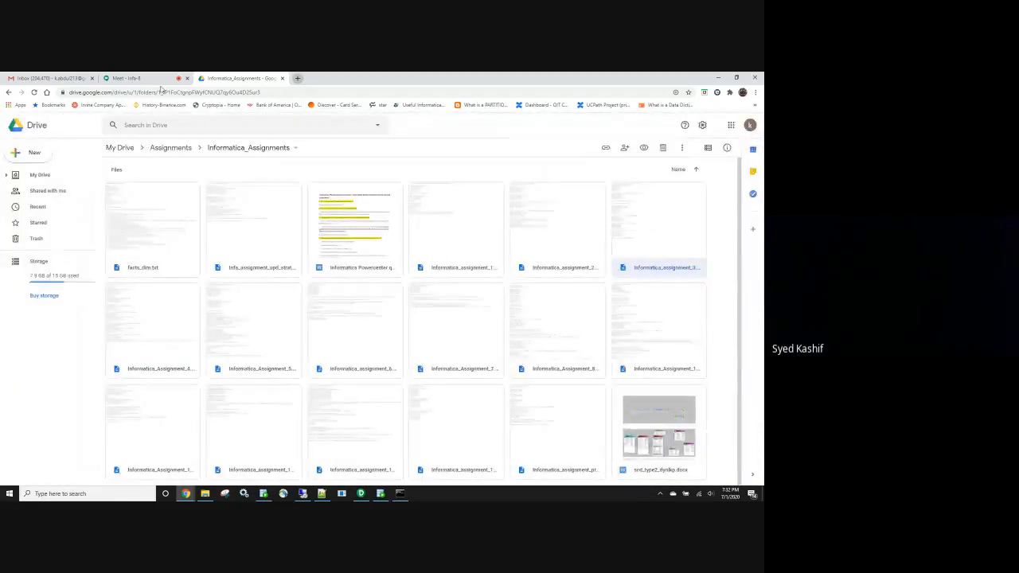
{"action": "left_click", "coordinate": [361, 494]}
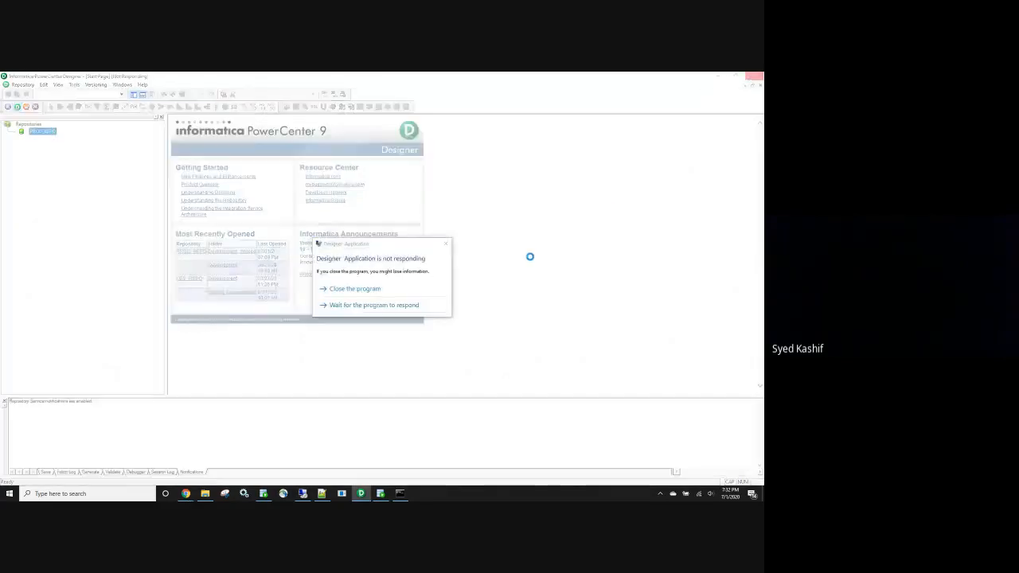
Close the frozen PowerCenter Designer and minimize Chrome to reveal the SQL Developer worksheet
{"action": "left_click", "coordinate": [355, 288]}
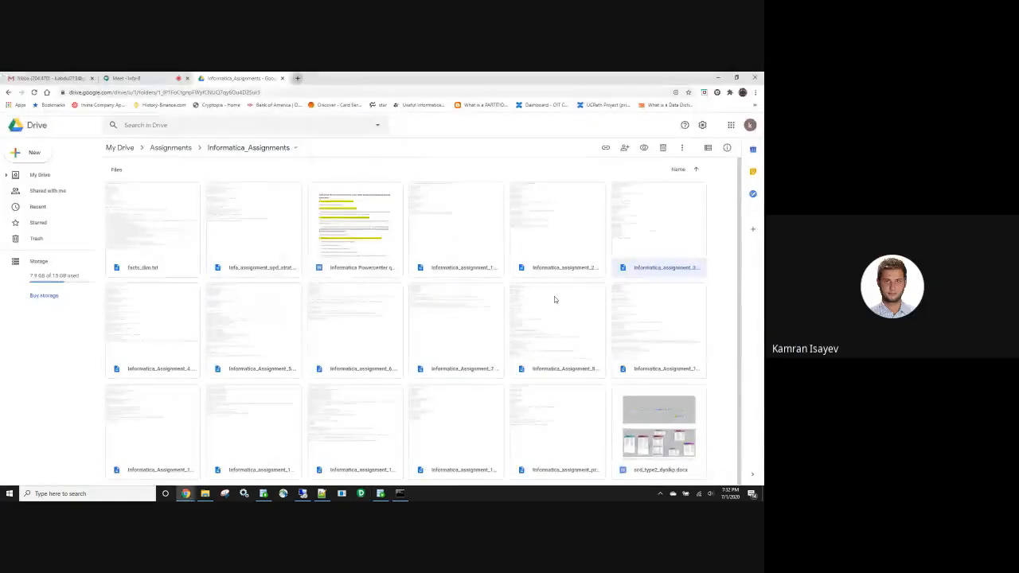
{"action": "left_click", "coordinate": [716, 79]}
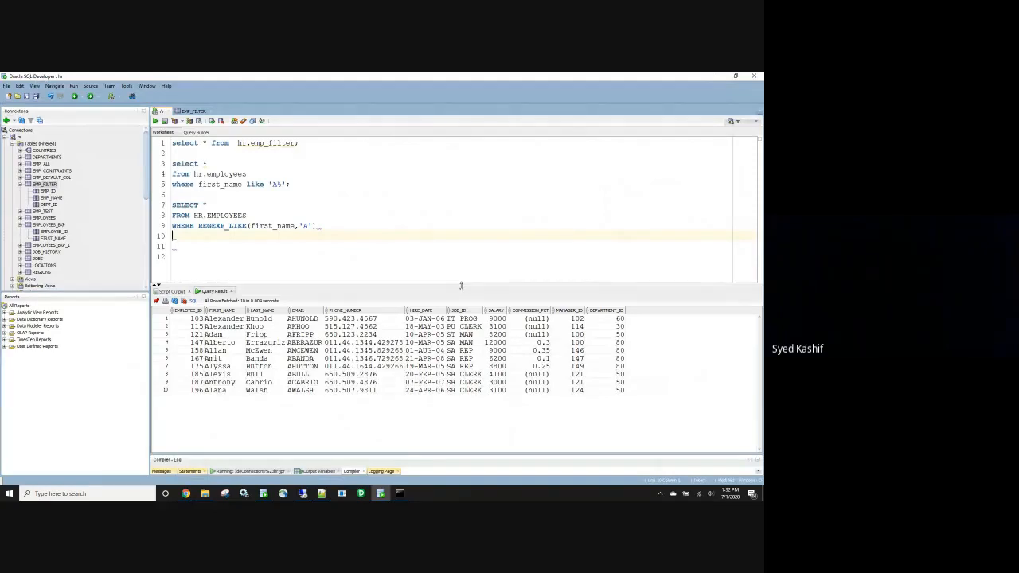
Stop sharing the screen from the Google Meet sharing bar
{"action": "mouse_move", "coordinate": [186, 493]}
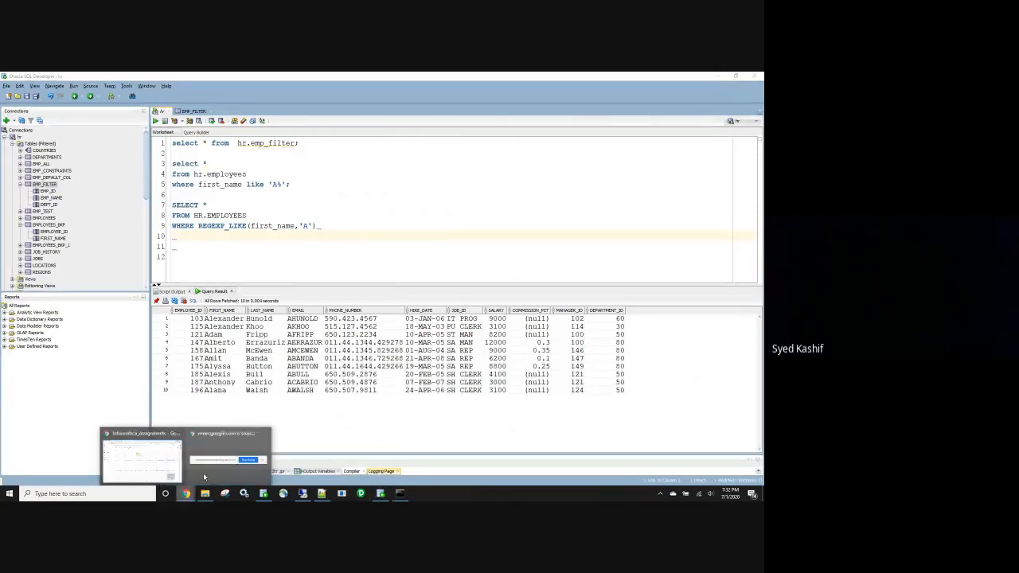
{"action": "left_click", "coordinate": [423, 474]}
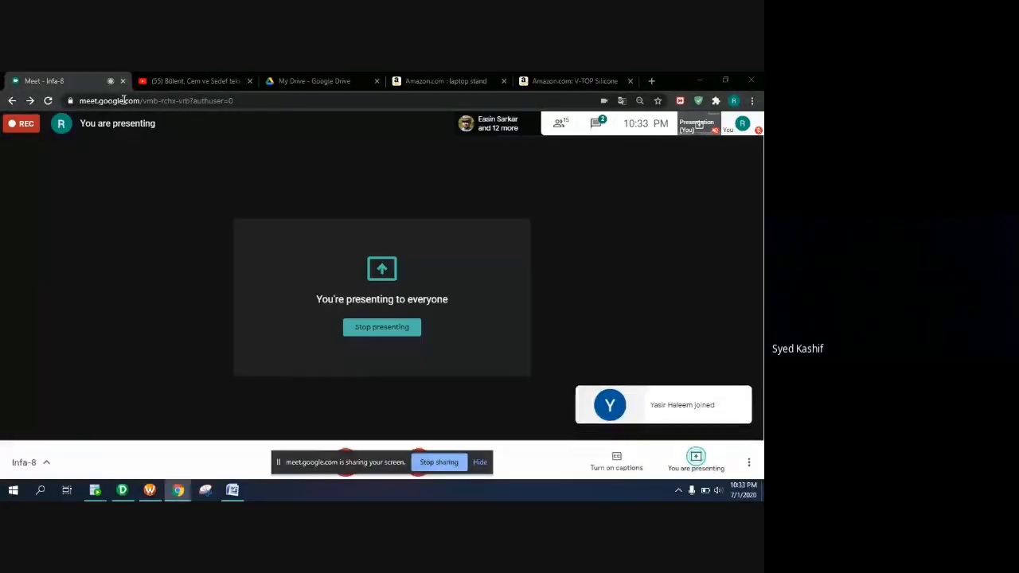
Maximize Designer, hide Meet's sharing notice and unmute the microphone, then return to Designer's start page
{"action": "left_click", "coordinate": [124, 492]}
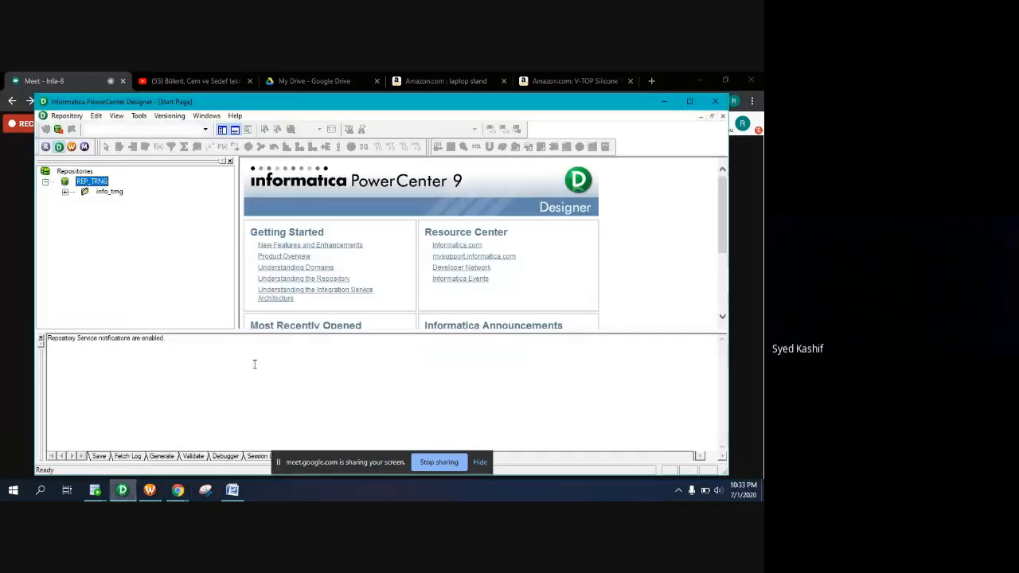
{"action": "left_click", "coordinate": [689, 101]}
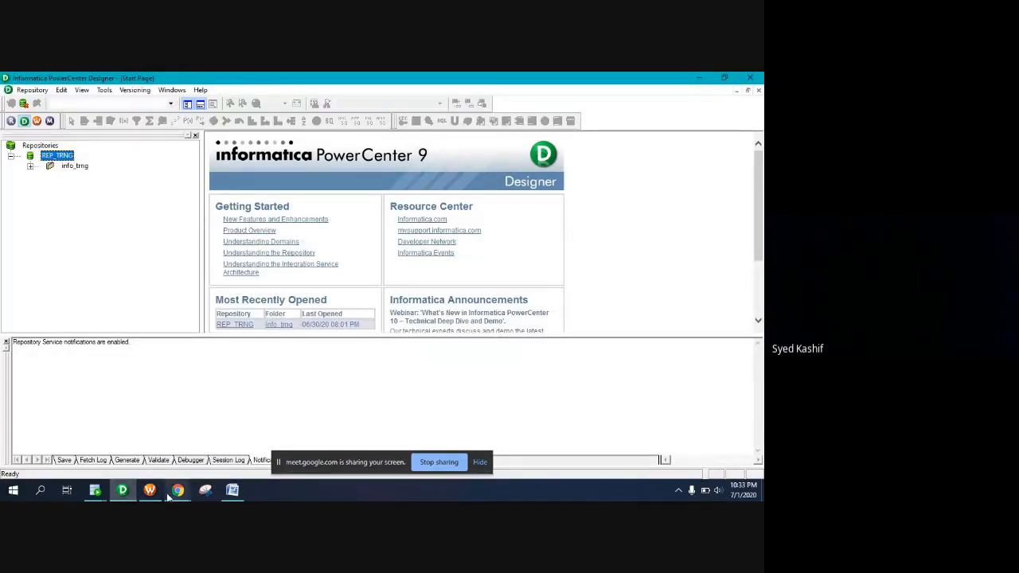
{"action": "left_click", "coordinate": [148, 438]}
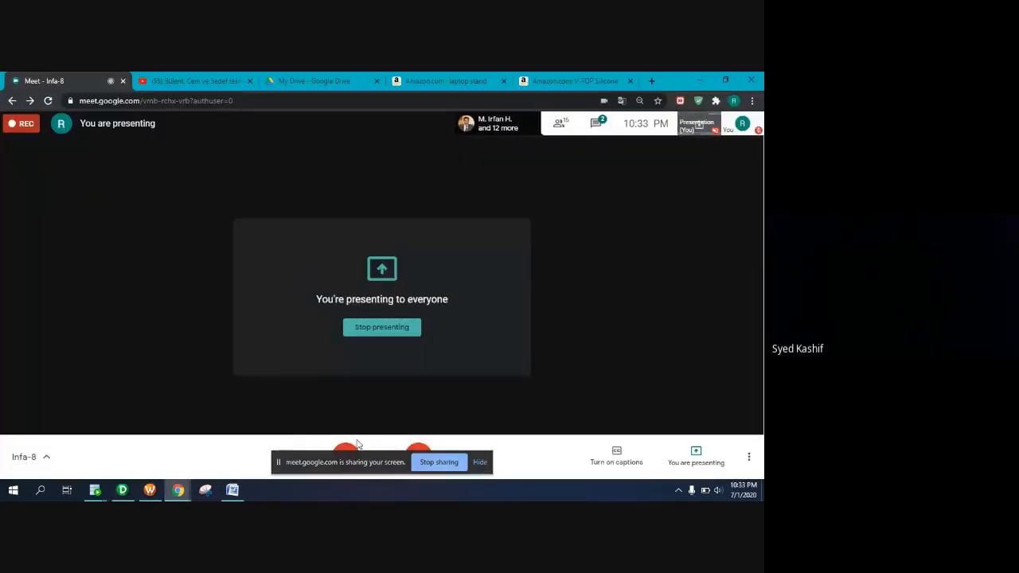
{"action": "left_click", "coordinate": [480, 461]}
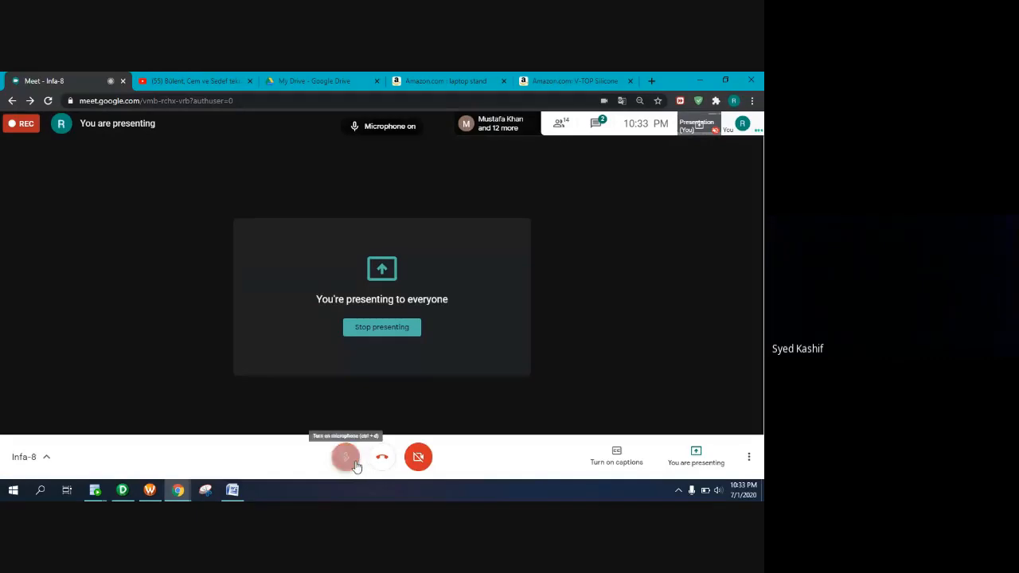
{"action": "left_click", "coordinate": [357, 462]}
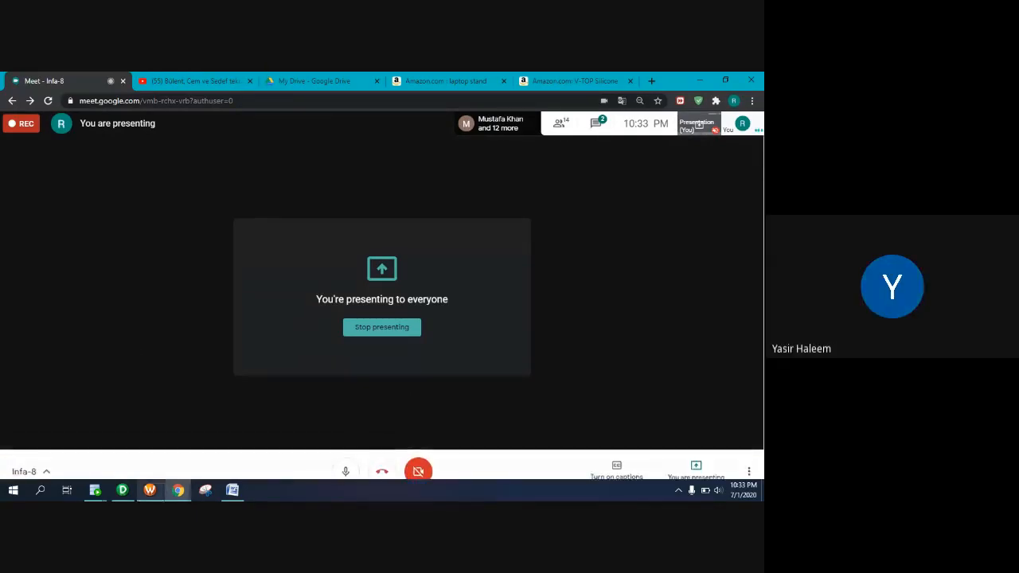
{"action": "left_click", "coordinate": [120, 491]}
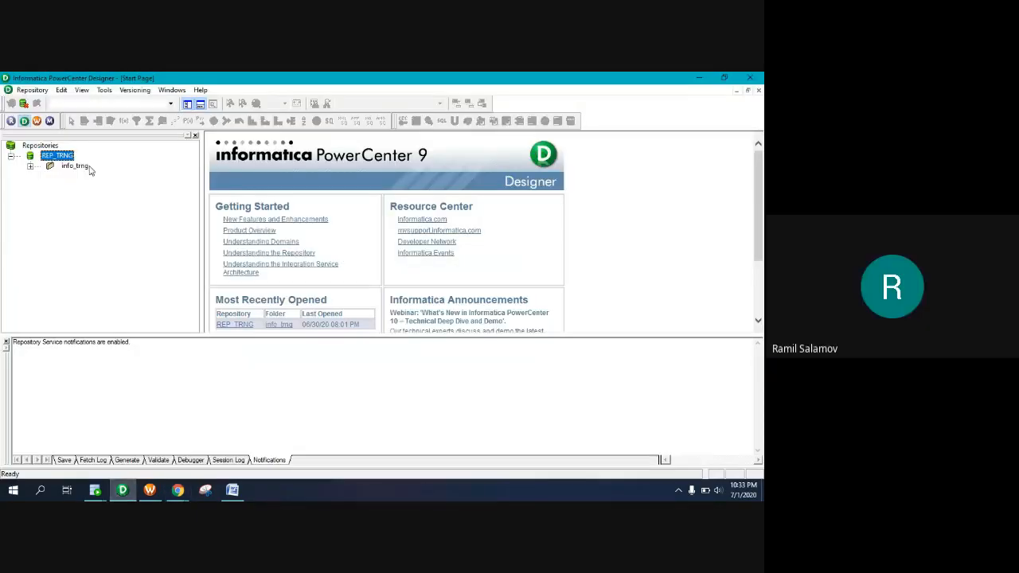
Disconnect from REP_TRNG and reconnect by entering the repository password, restoring the info_trng folder
{"action": "left_click", "coordinate": [24, 104]}
{"action": "left_click", "coordinate": [12, 105]}
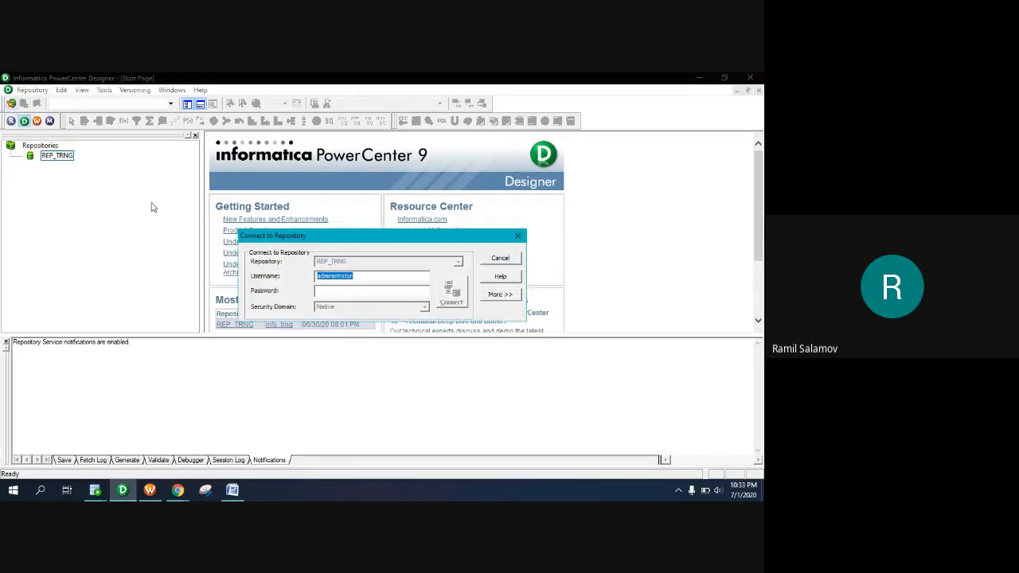
{"action": "left_click", "coordinate": [345, 290]}
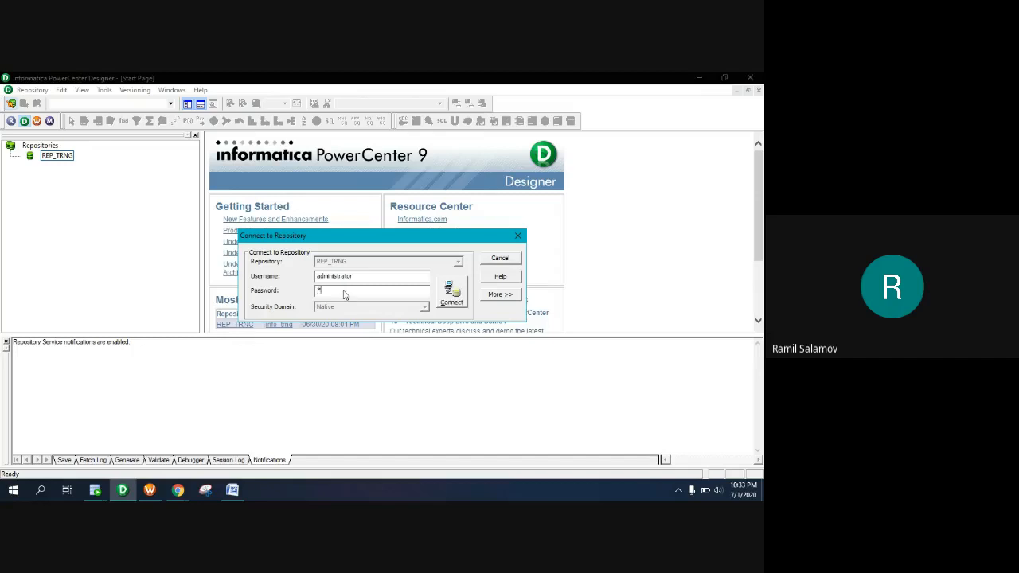
{"action": "type", "text": "*************"}
{"action": "left_click", "coordinate": [451, 299]}
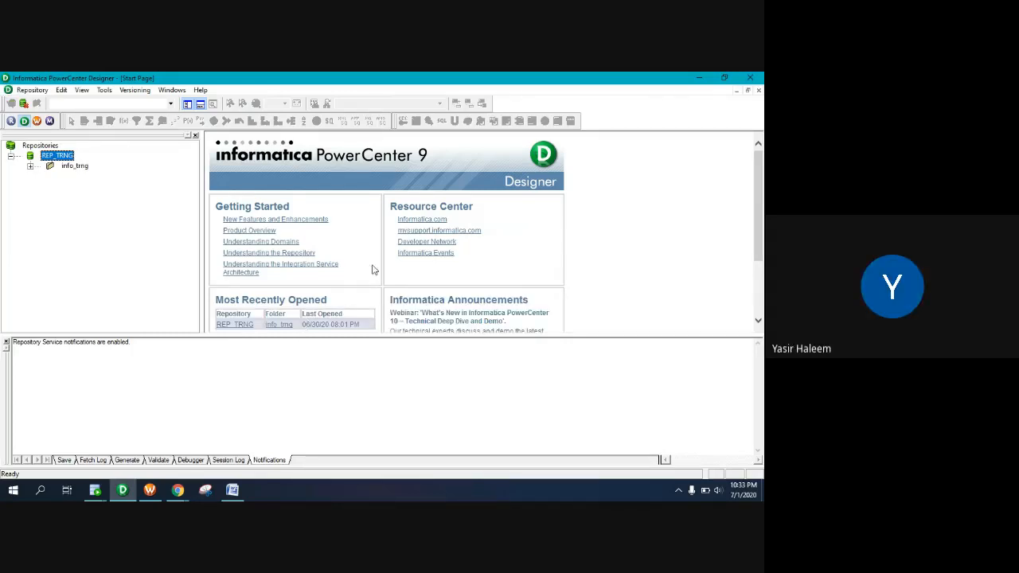
Open the info_trng folder and nudge the RED_LOBSTER_ALL target of m_FF_ORA_RED_LOBS slightly right
{"action": "double_click", "coordinate": [72, 165]}
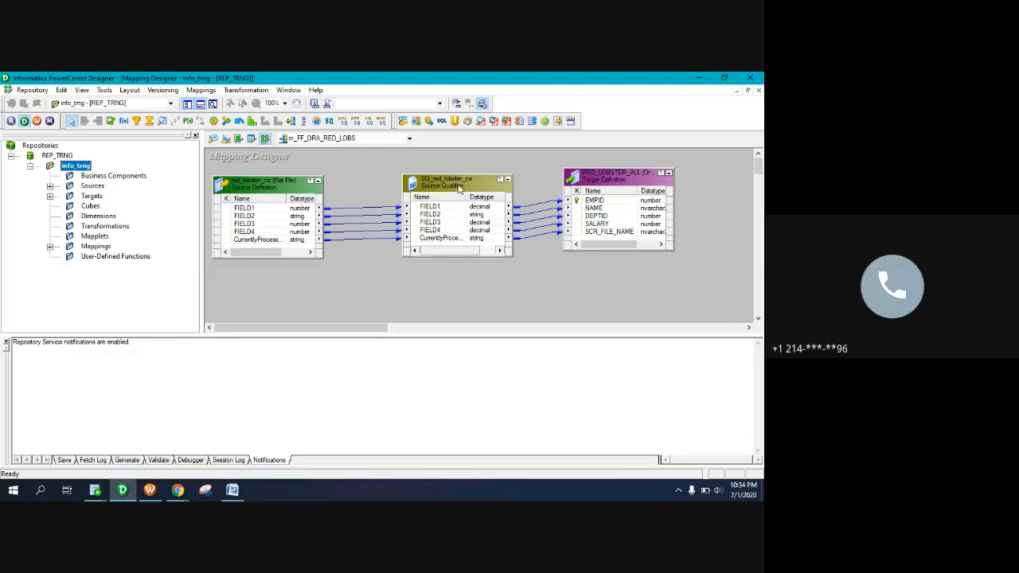
{"action": "left_click_drag", "start_coordinate": [606, 182], "coordinate": [607, 195]}
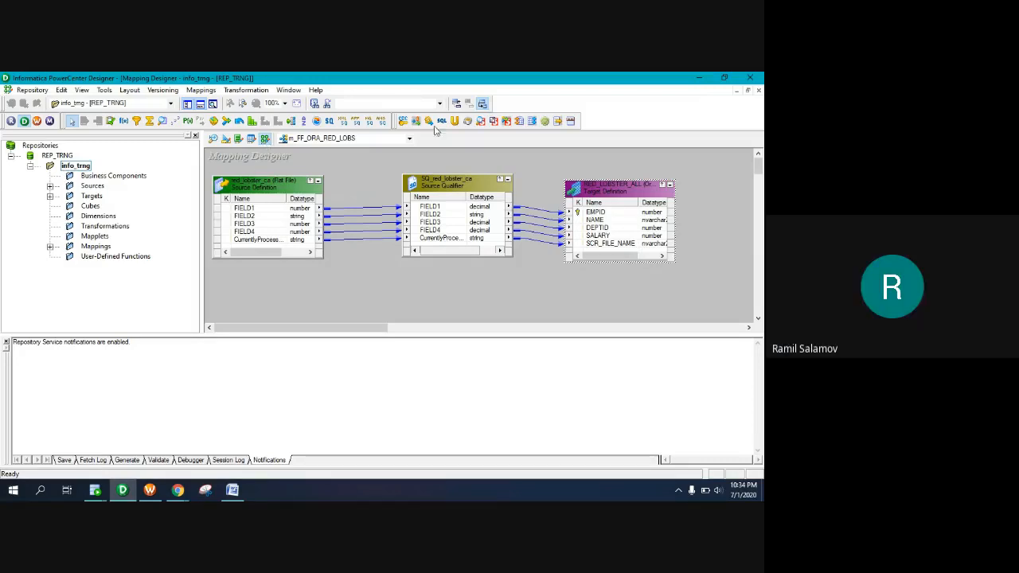
{"action": "left_click_drag", "start_coordinate": [619, 196], "coordinate": [629, 187]}
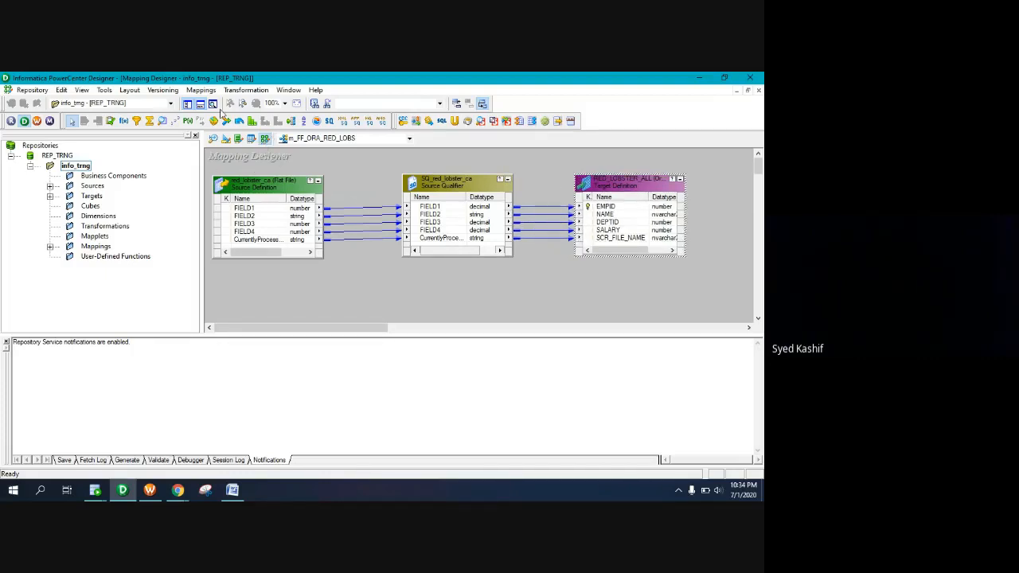
Check the Mappings menu without choosing a command, then list the info_trng folder's mappings
{"action": "left_click", "coordinate": [200, 90]}
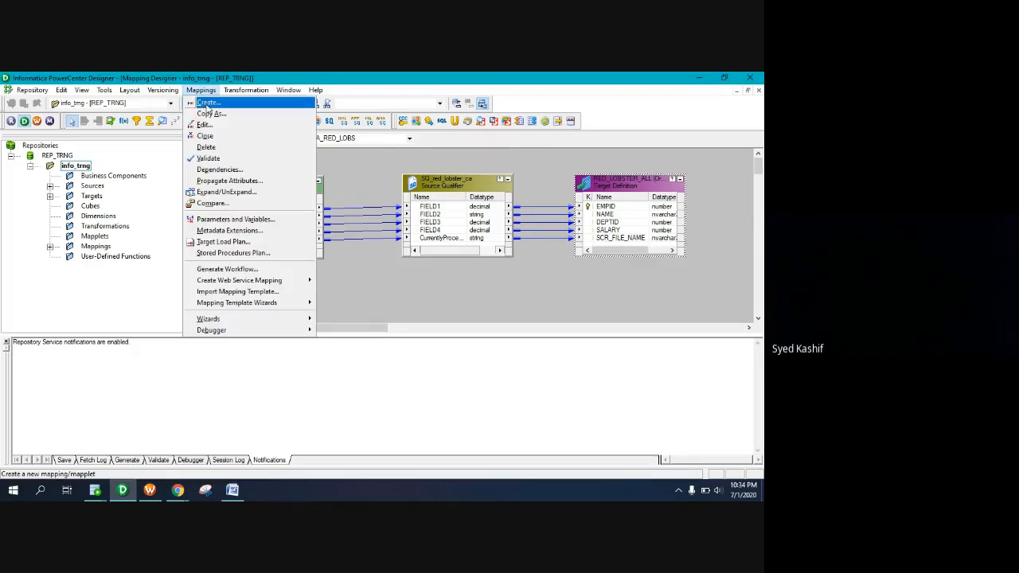
{"action": "left_click", "coordinate": [362, 170]}
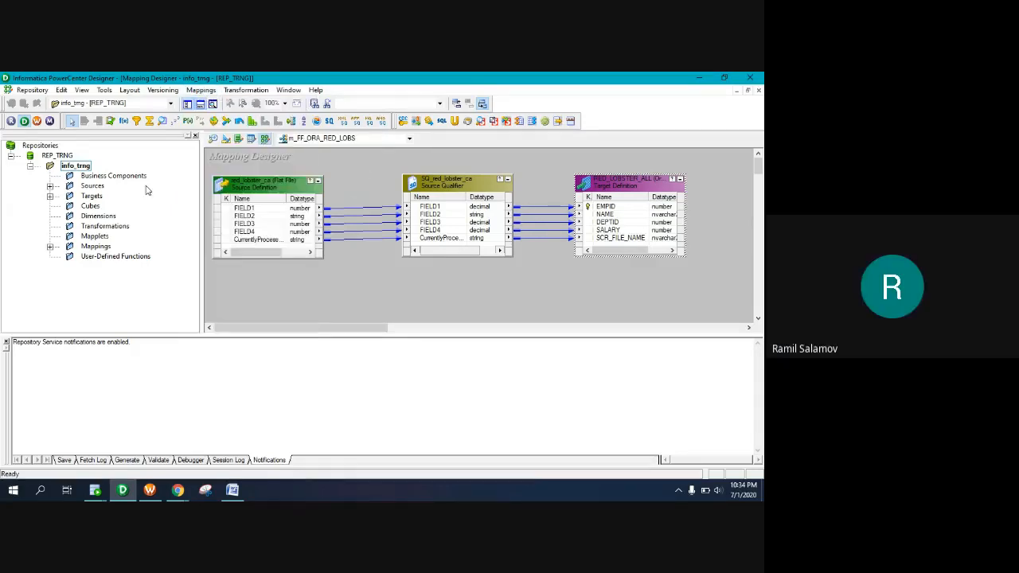
{"action": "left_click", "coordinate": [51, 247]}
{"action": "left_click", "coordinate": [118, 307]}
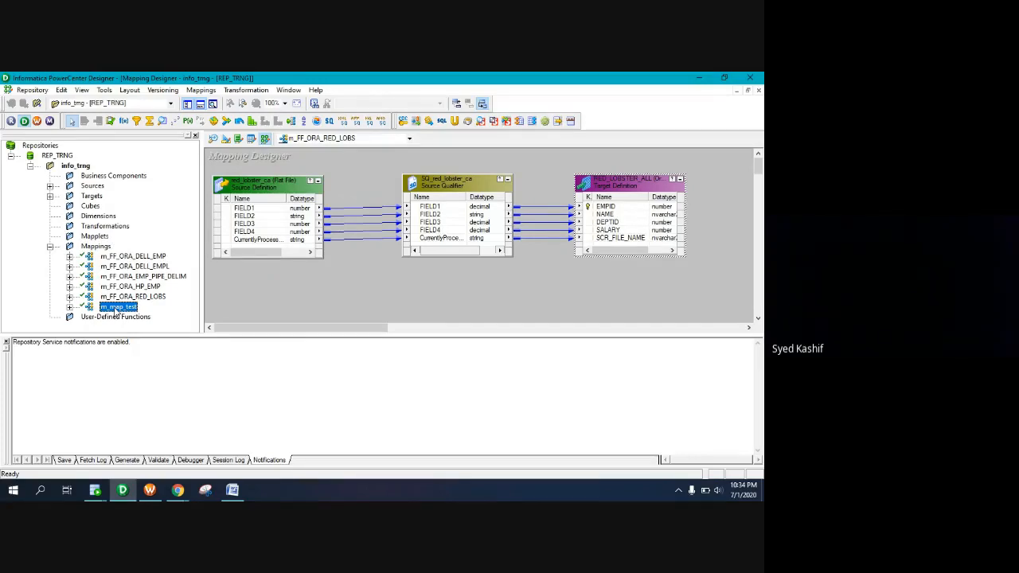
Open m_FF_ORA_DELL_EMP in the Mapping Designer and move the DELL_EMP1 target further right
{"action": "double_click", "coordinate": [120, 258]}
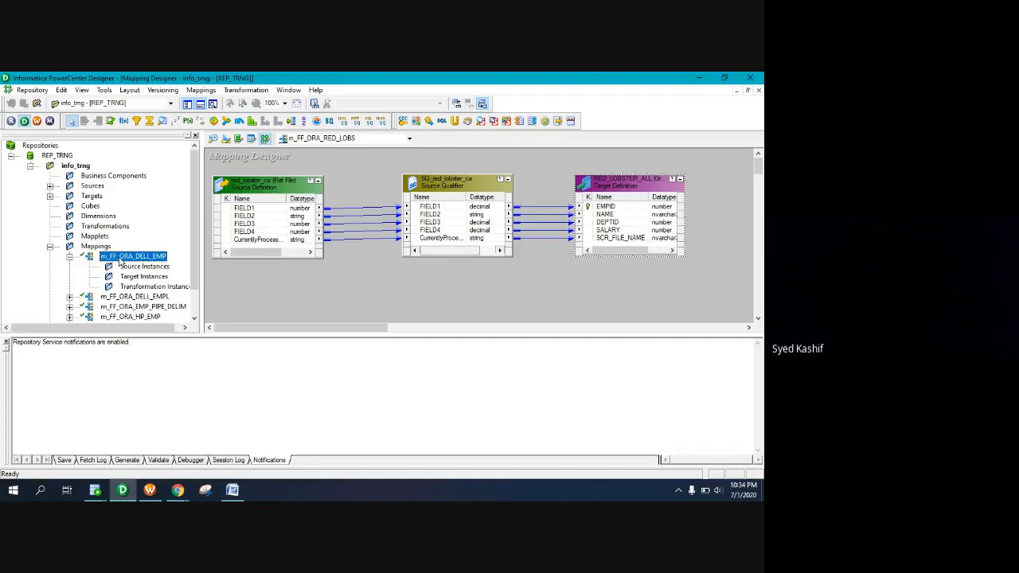
{"action": "left_click_drag", "start_coordinate": [121, 259], "coordinate": [351, 300]}
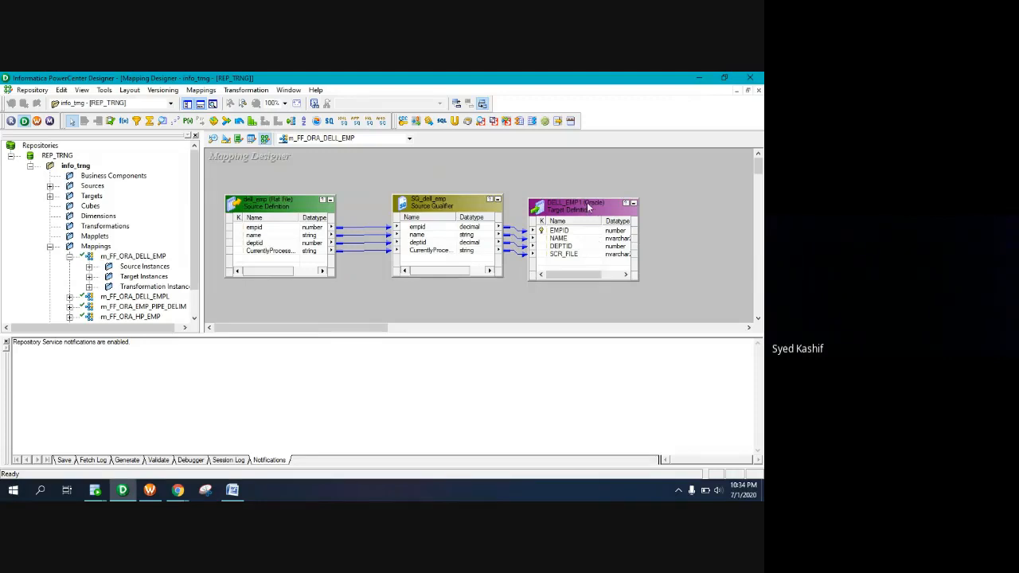
{"action": "left_click_drag", "start_coordinate": [587, 202], "coordinate": [631, 197]}
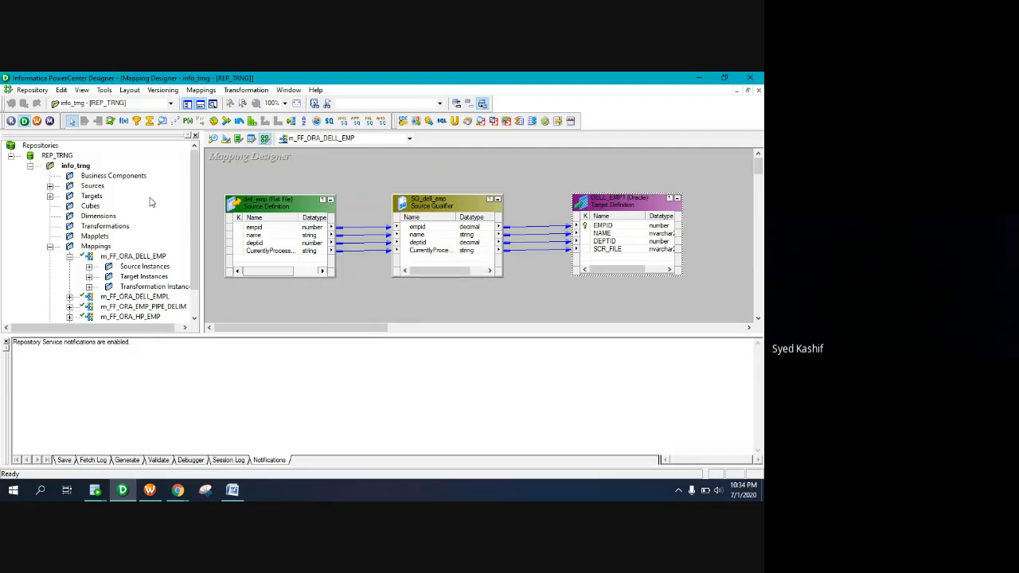
Delete the four links from SQ_dell_emp to the DELL_EMP1 target
{"action": "right_click", "coordinate": [443, 205]}
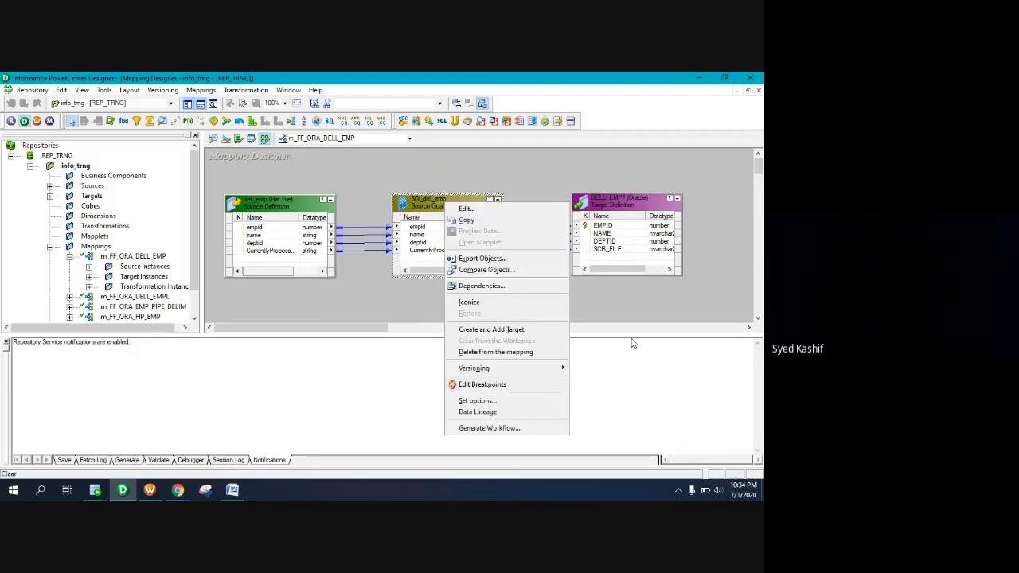
{"action": "left_click", "coordinate": [631, 312]}
{"action": "left_click_drag", "start_coordinate": [534, 201], "coordinate": [541, 271]}
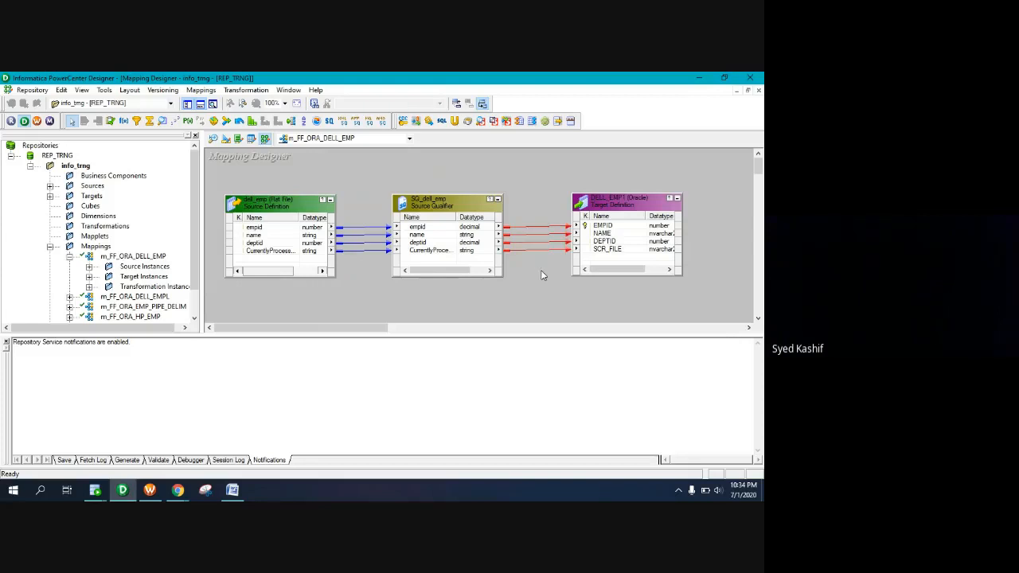
{"action": "key", "text": "Delete"}
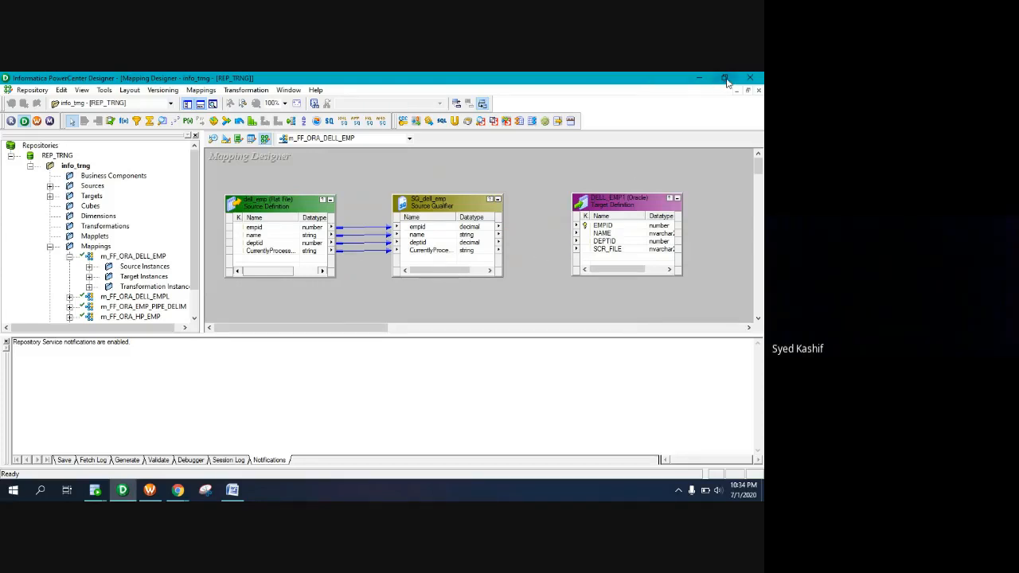
Enlarge the mapping canvas by shrinking the output pane and narrowing the Navigator
{"action": "left_click", "coordinate": [748, 91]}
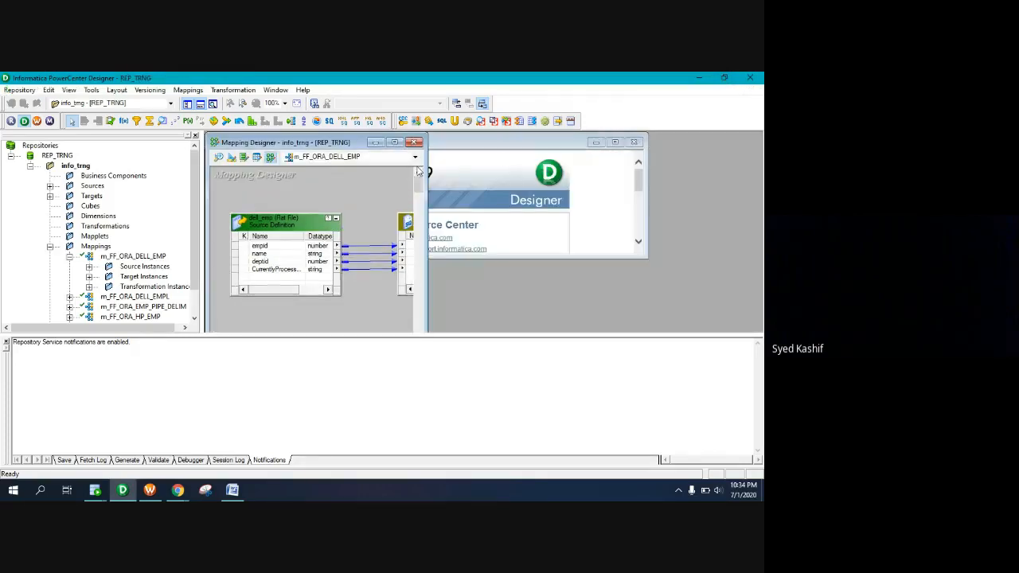
{"action": "left_click", "coordinate": [394, 141]}
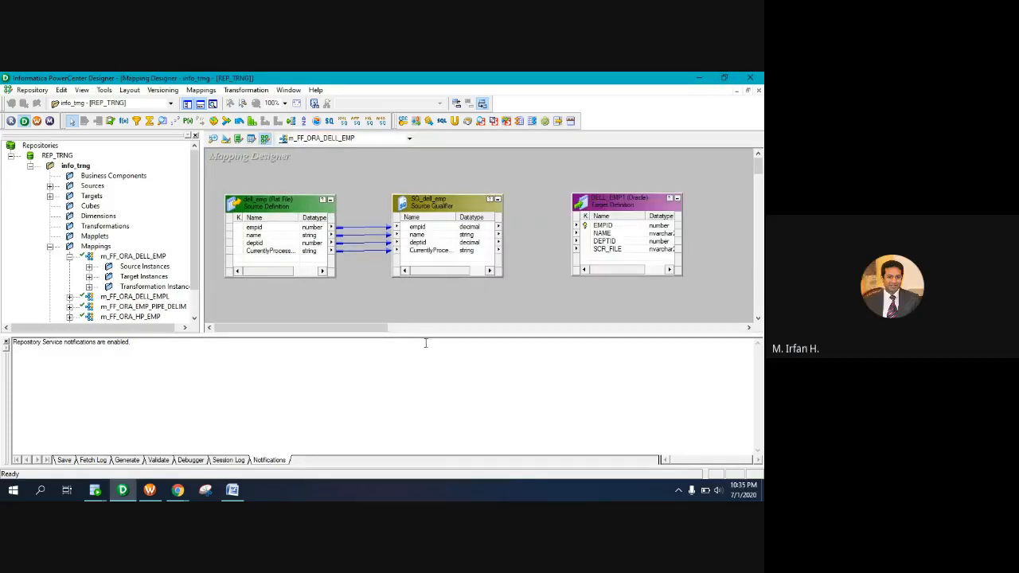
{"action": "left_click_drag", "start_coordinate": [429, 335], "coordinate": [422, 417]}
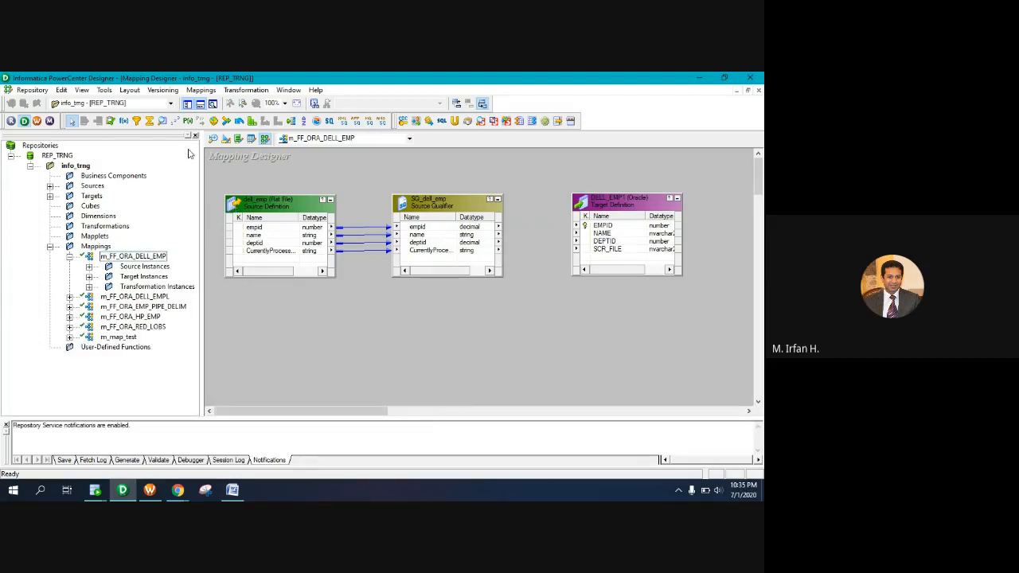
{"action": "left_click_drag", "start_coordinate": [203, 164], "coordinate": [117, 164]}
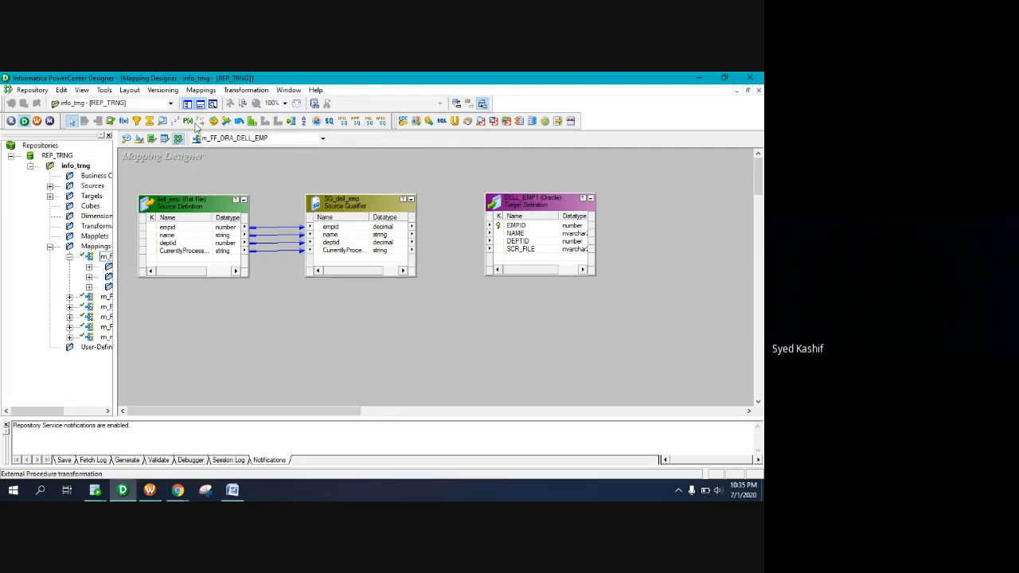
Add a Filter transformation and position it between SQ_dell_emp and the DELL_EMP1 target
{"action": "left_click", "coordinate": [137, 121]}
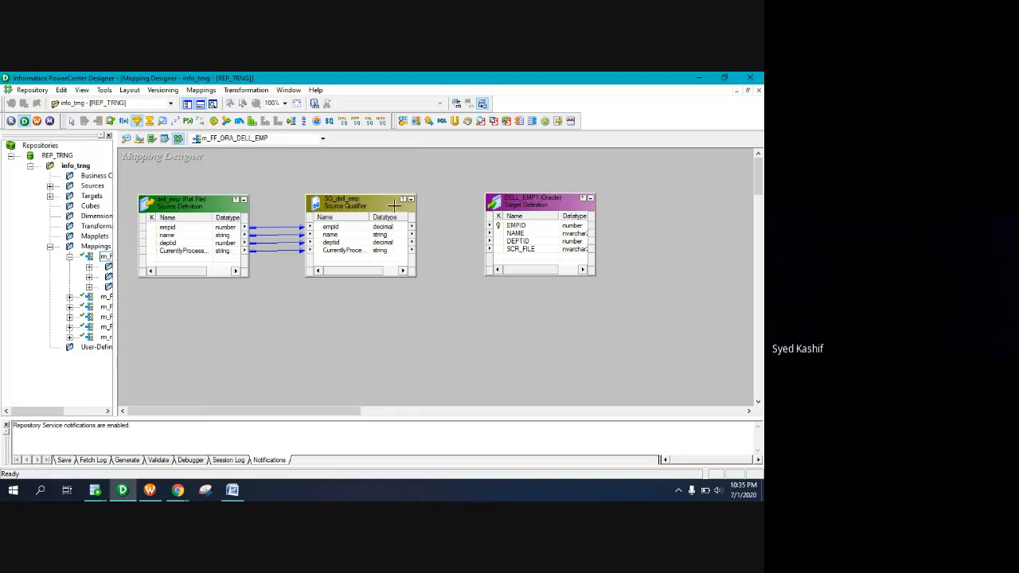
{"action": "left_click", "coordinate": [453, 231]}
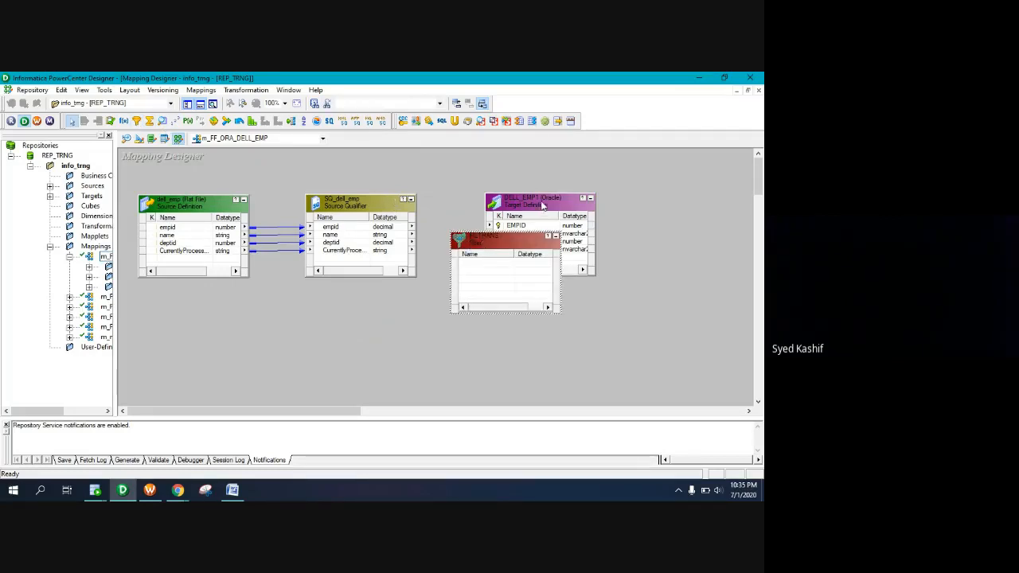
{"action": "left_click_drag", "start_coordinate": [543, 205], "coordinate": [656, 199]}
{"action": "left_click_drag", "start_coordinate": [494, 243], "coordinate": [492, 202]}
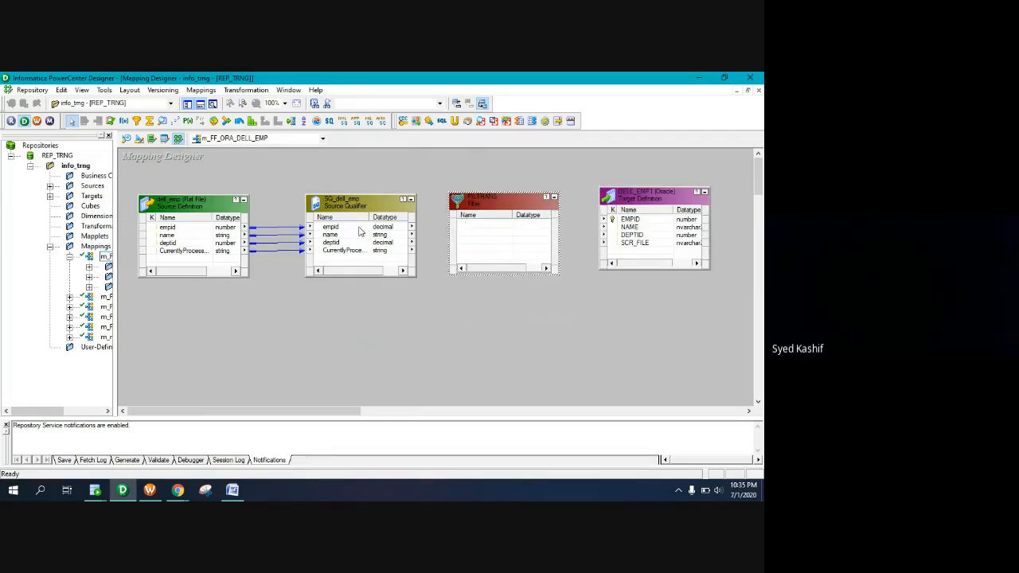
Link all four SQ_dell_emp ports into the filter, then the filter's ports on to DELL_EMP1
{"action": "right_click", "coordinate": [359, 231]}
{"action": "left_click", "coordinate": [387, 231]}
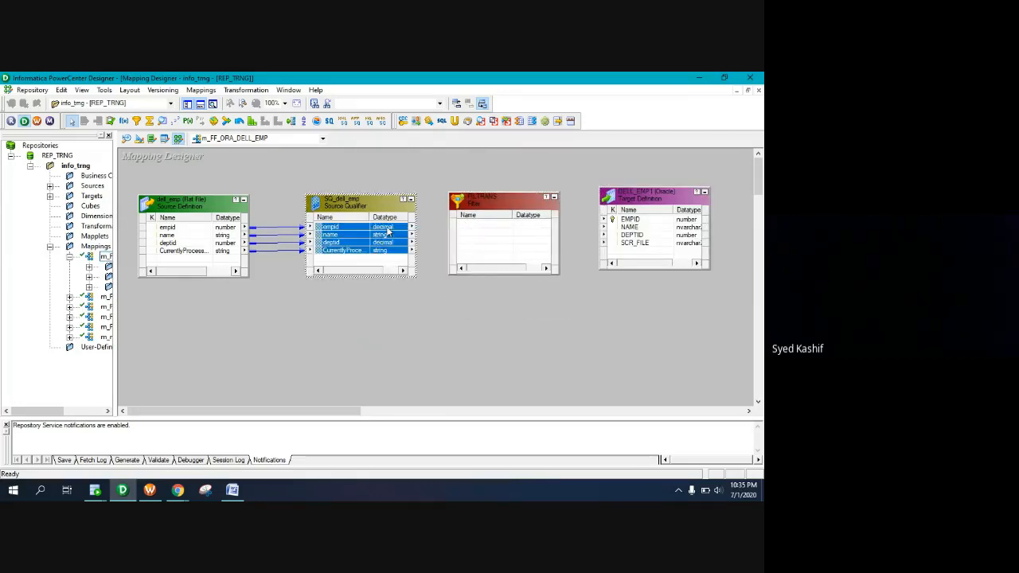
{"action": "left_click_drag", "start_coordinate": [388, 231], "coordinate": [475, 229]}
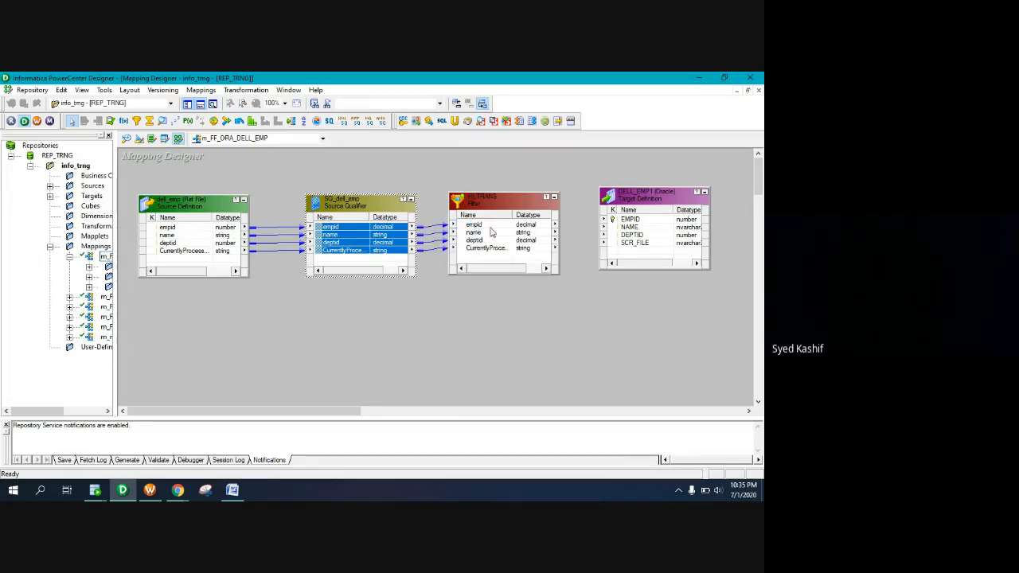
{"action": "right_click", "coordinate": [490, 225]}
{"action": "left_click", "coordinate": [502, 232]}
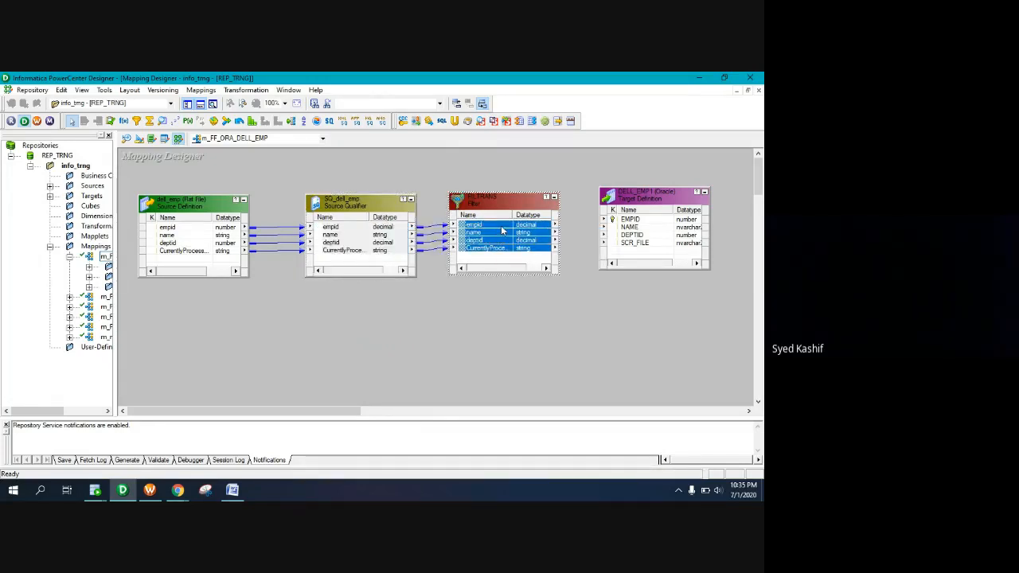
{"action": "left_click_drag", "start_coordinate": [501, 231], "coordinate": [551, 231]}
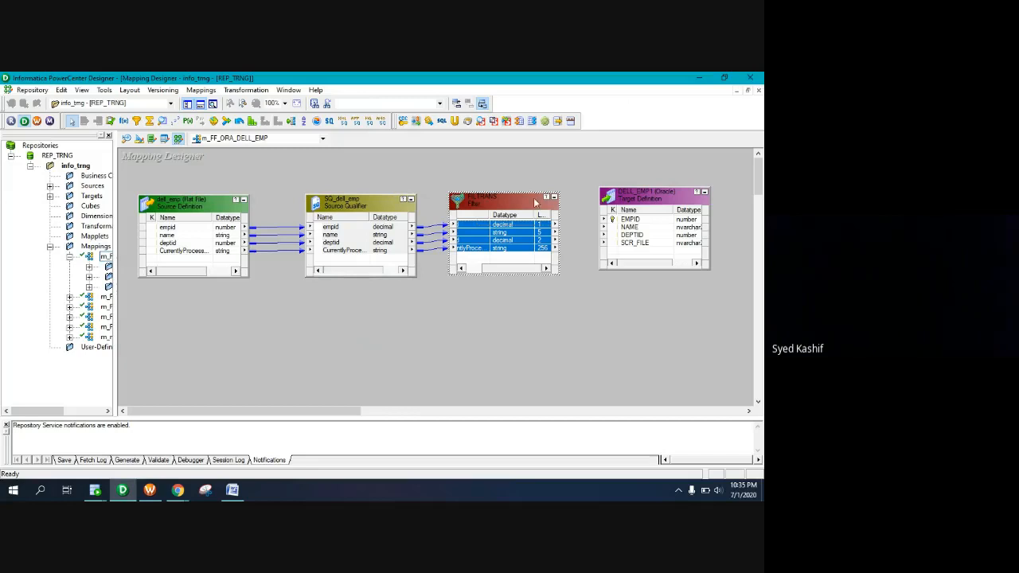
{"action": "left_click_drag", "start_coordinate": [527, 230], "coordinate": [622, 225]}
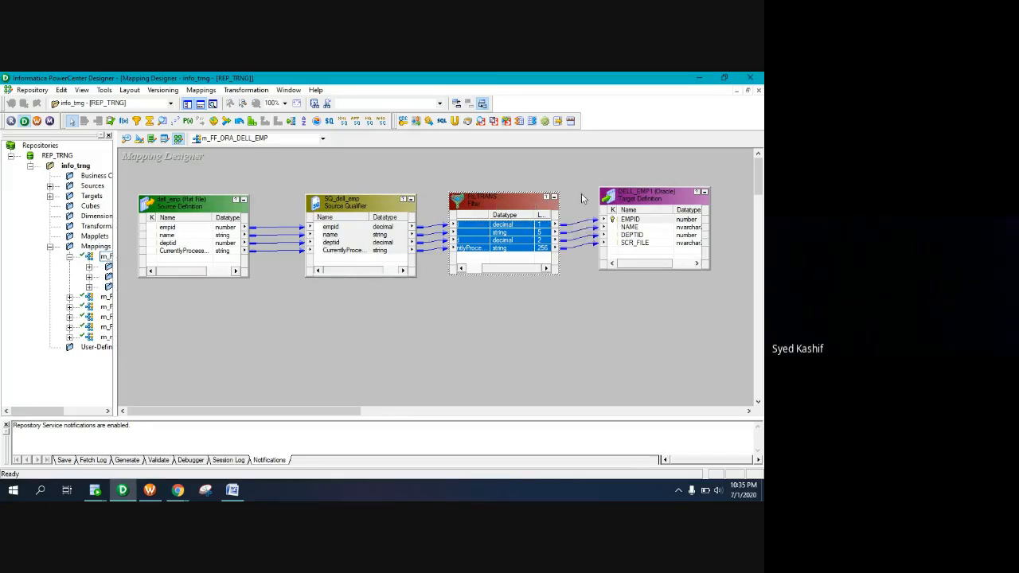
Replace FILTRANS's TRUE filter condition with deptid=10, validate it, and apply the change
{"action": "double_click", "coordinate": [493, 207]}
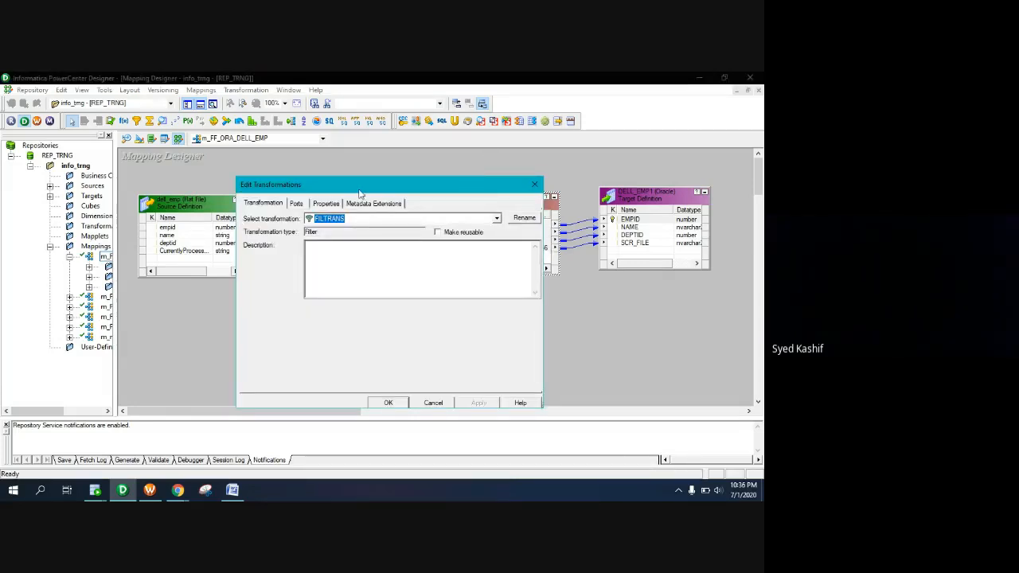
{"action": "left_click", "coordinate": [325, 203]}
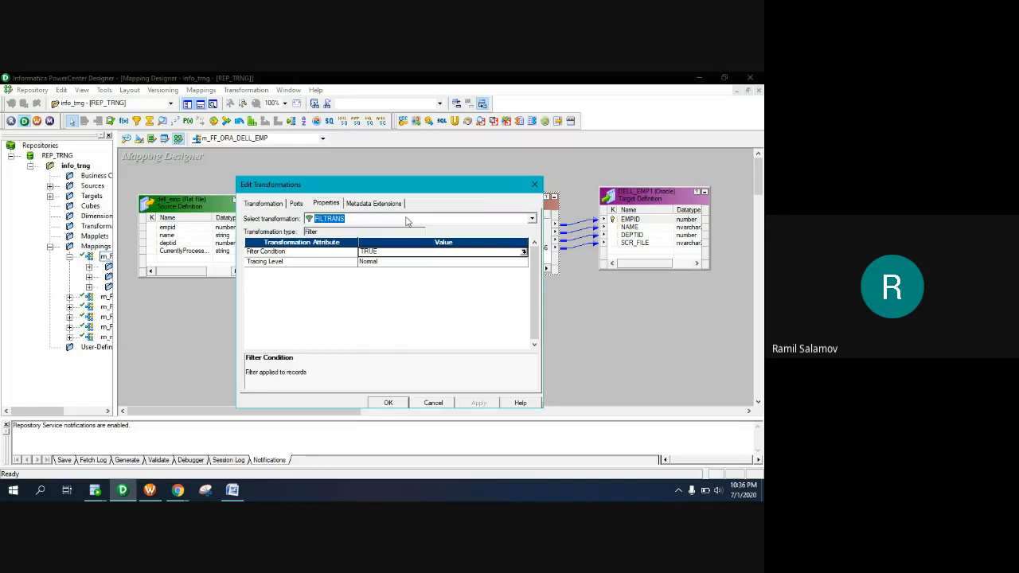
{"action": "left_click", "coordinate": [381, 251]}
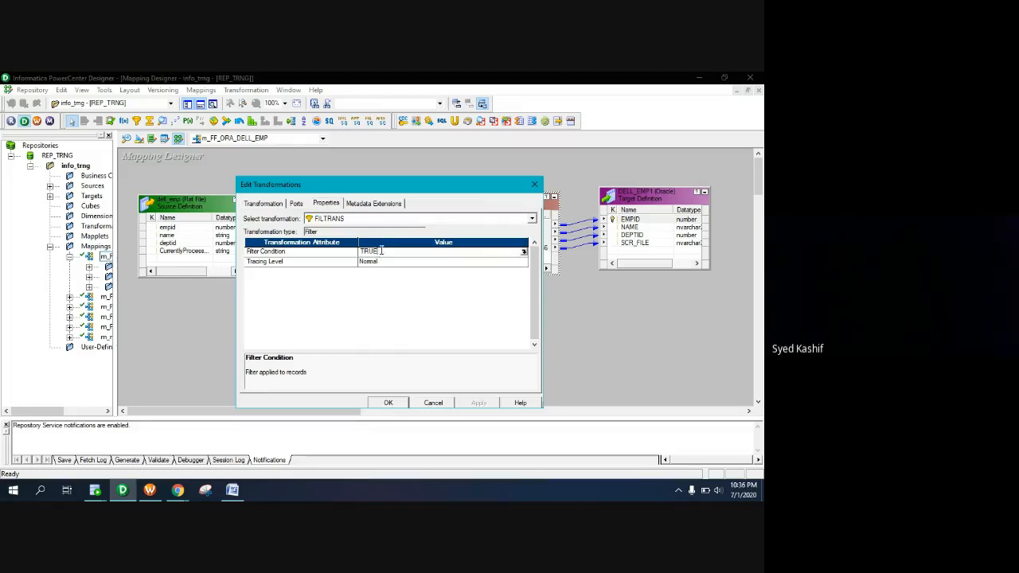
{"action": "left_click", "coordinate": [523, 251]}
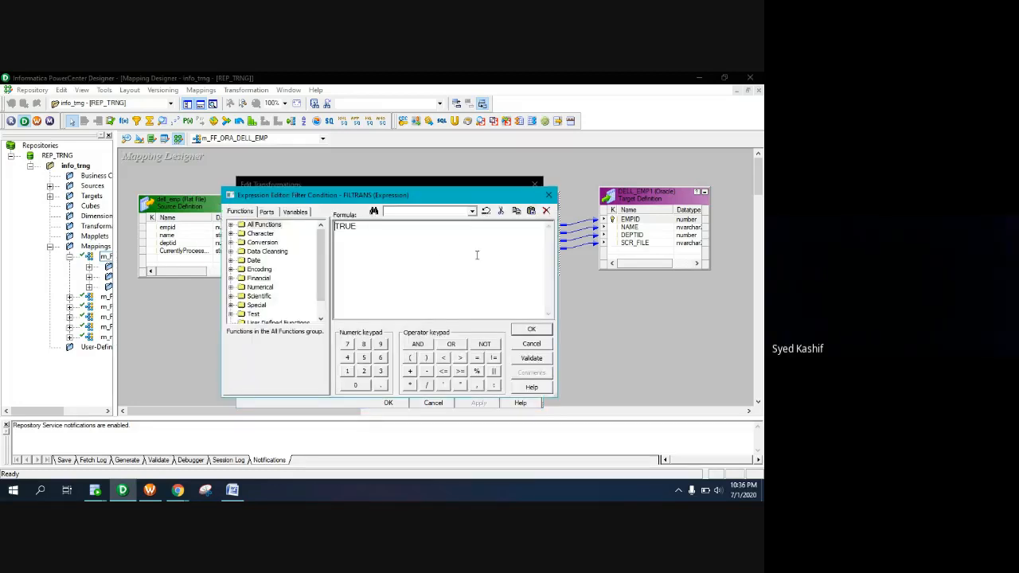
{"action": "left_click_drag", "start_coordinate": [396, 230], "coordinate": [241, 230]}
{"action": "key", "text": "Delete"}
{"action": "left_click", "coordinate": [267, 212]}
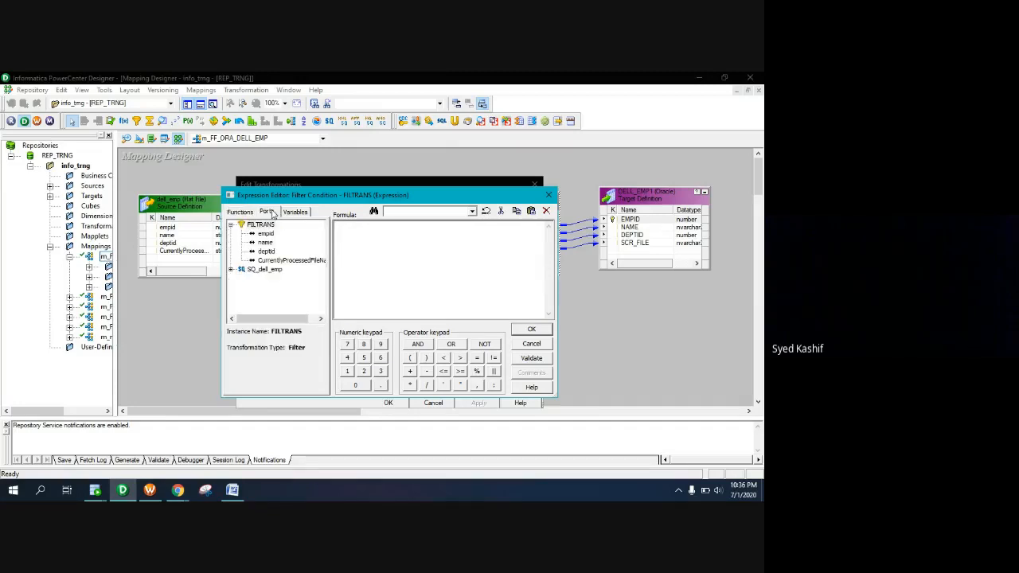
{"action": "double_click", "coordinate": [266, 252]}
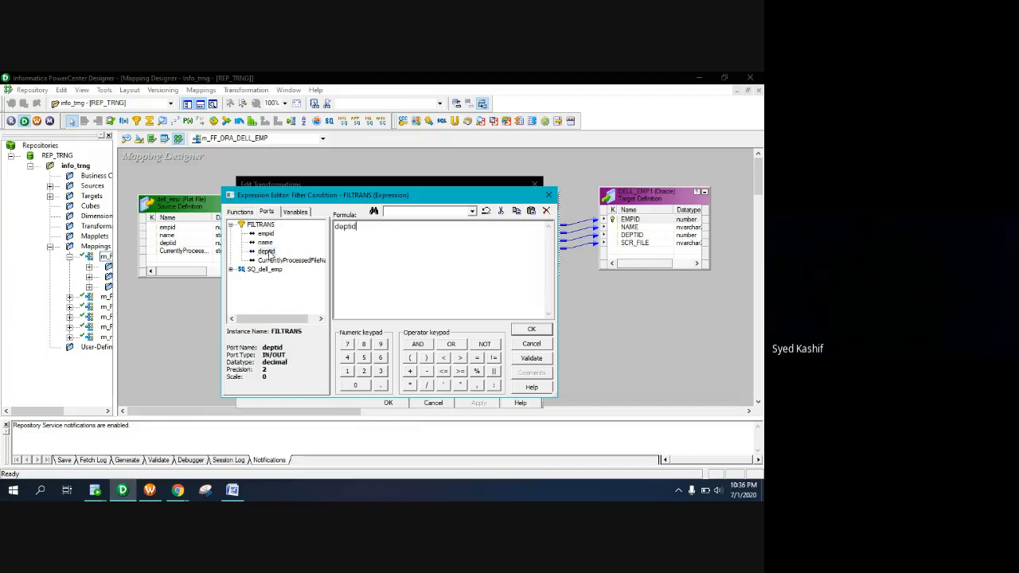
{"action": "type", "text": "=10"}
{"action": "left_click", "coordinate": [521, 360]}
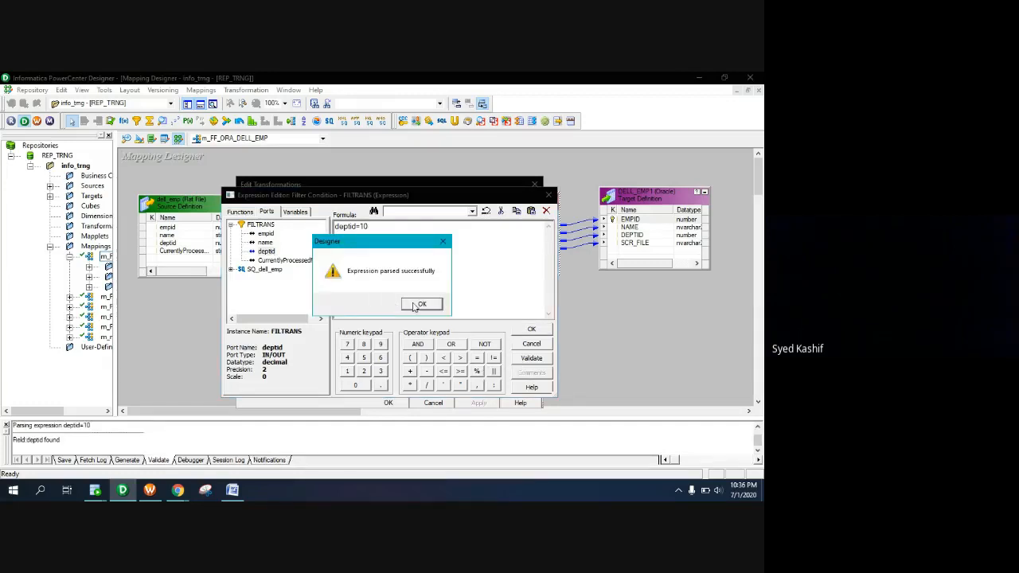
{"action": "left_click", "coordinate": [412, 306]}
{"action": "left_click", "coordinate": [532, 330]}
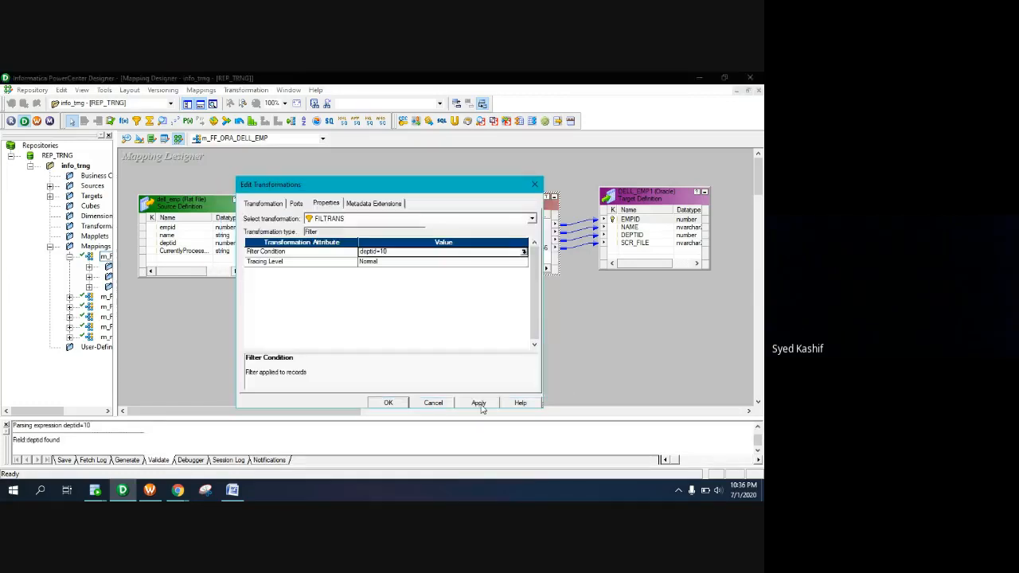
{"action": "left_click", "coordinate": [389, 405]}
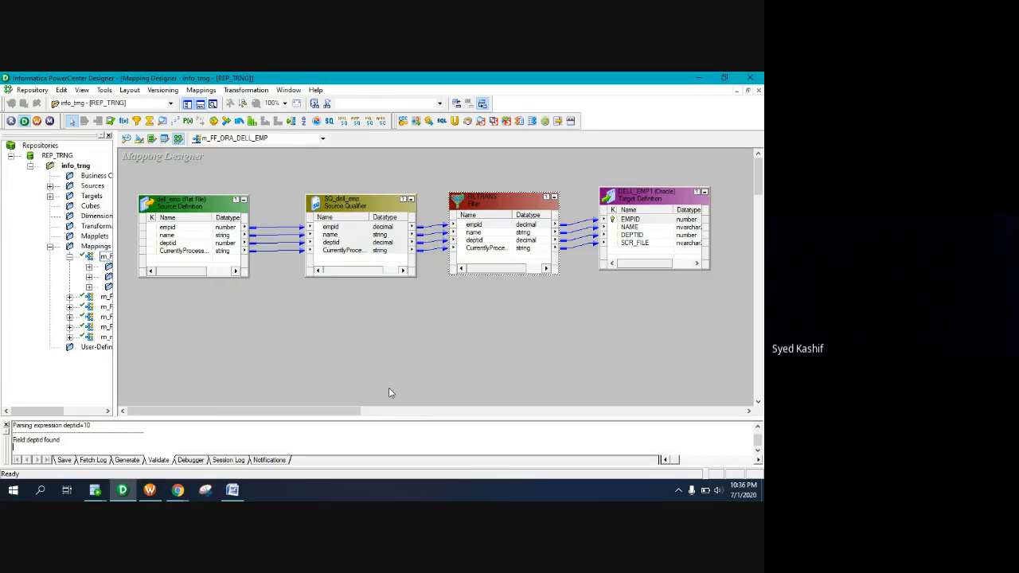
Replace FILTRANS's deptid=10 filter condition with true and confirm it validates
{"action": "double_click", "coordinate": [492, 201]}
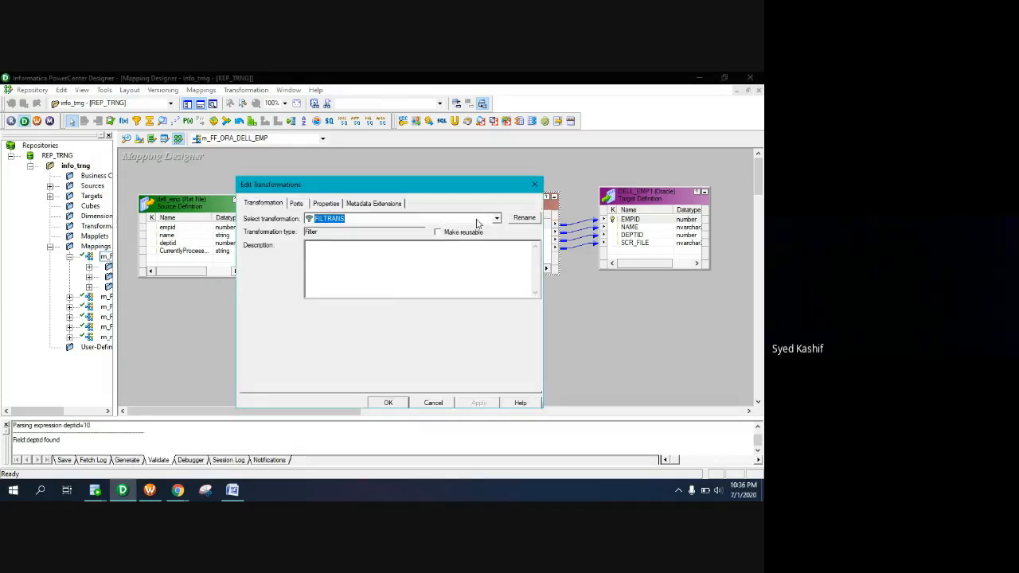
{"action": "left_click", "coordinate": [320, 204]}
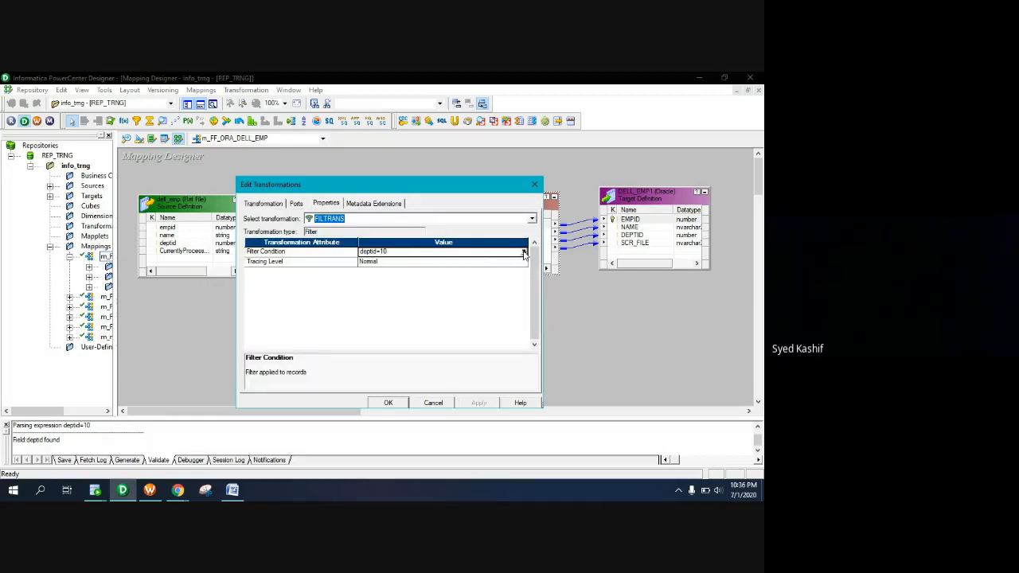
{"action": "left_click", "coordinate": [524, 252]}
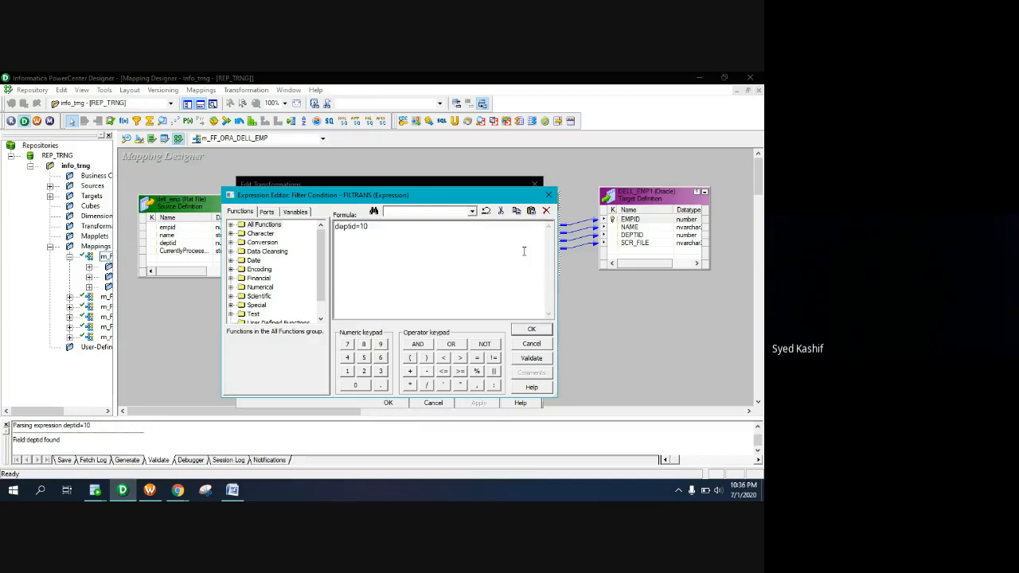
{"action": "left_click", "coordinate": [268, 212]}
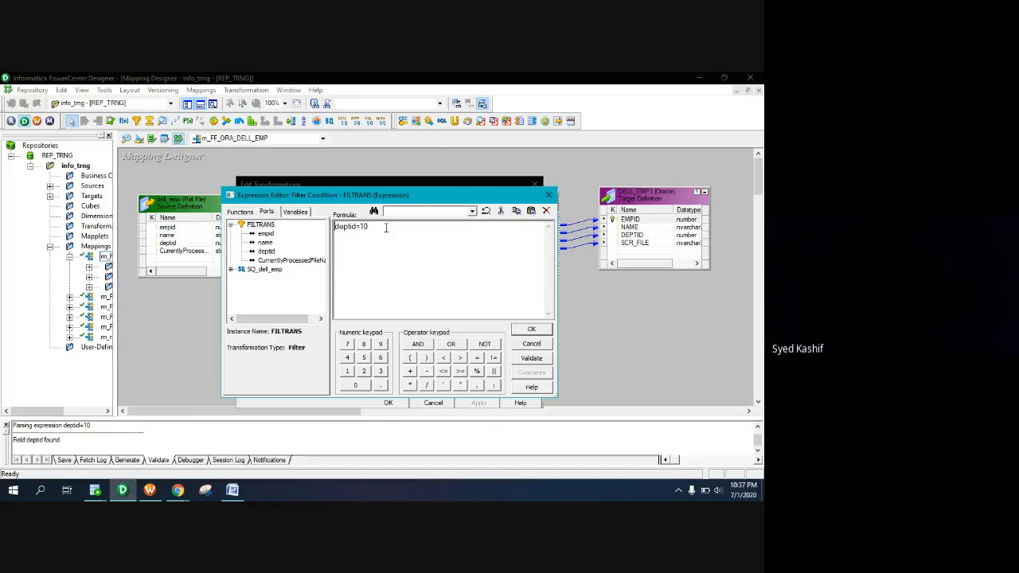
{"action": "left_click_drag", "start_coordinate": [386, 228], "coordinate": [301, 228]}
{"action": "key", "text": "Delete"}
{"action": "type", "text": "true"}
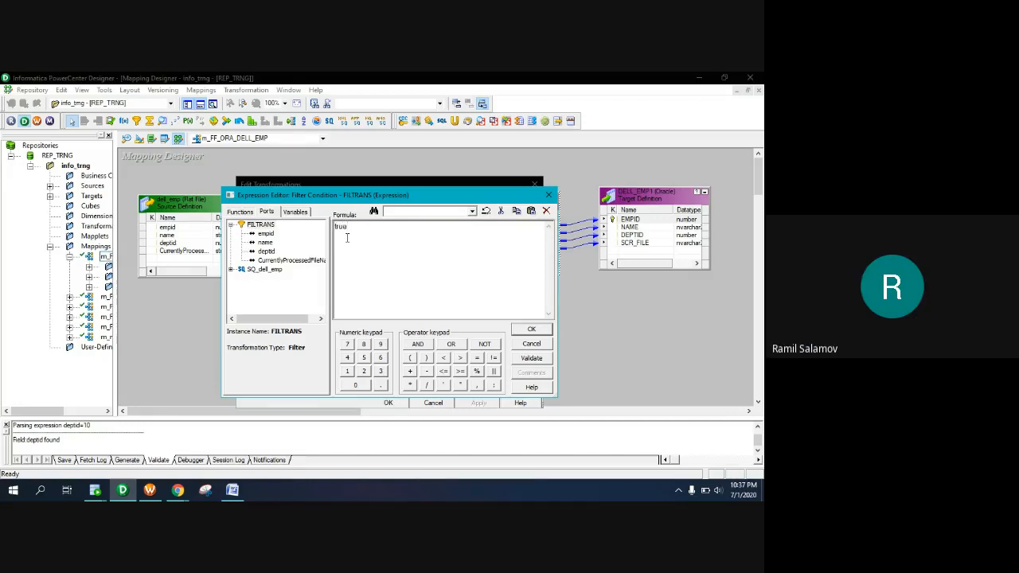
{"action": "left_click", "coordinate": [531, 357]}
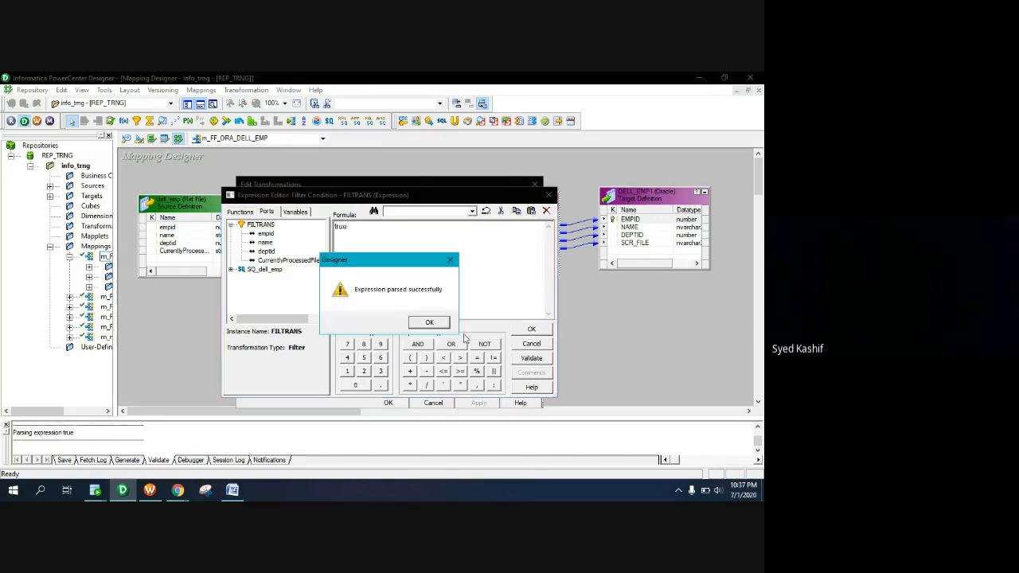
{"action": "left_click", "coordinate": [429, 323]}
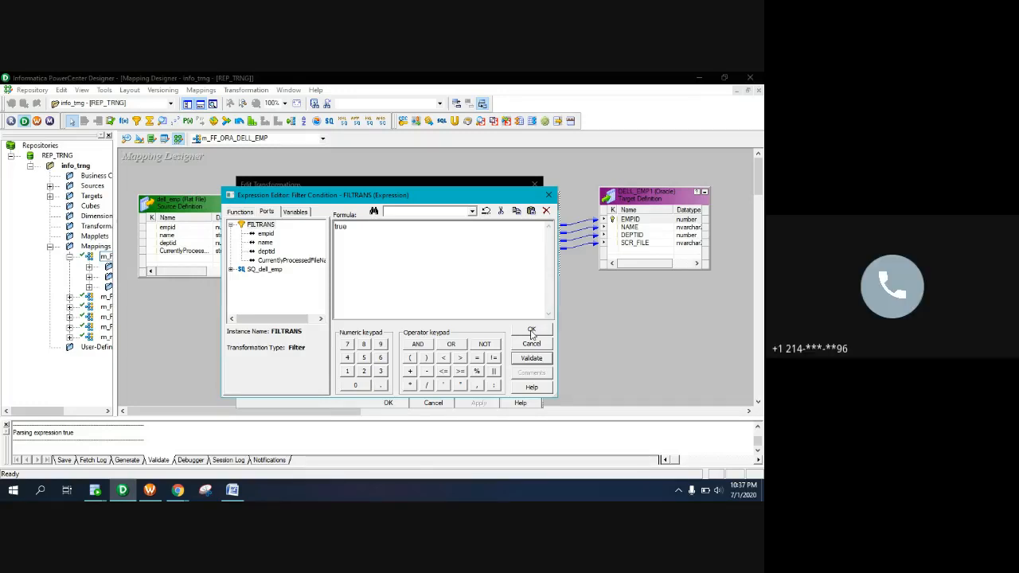
{"action": "left_click", "coordinate": [532, 333]}
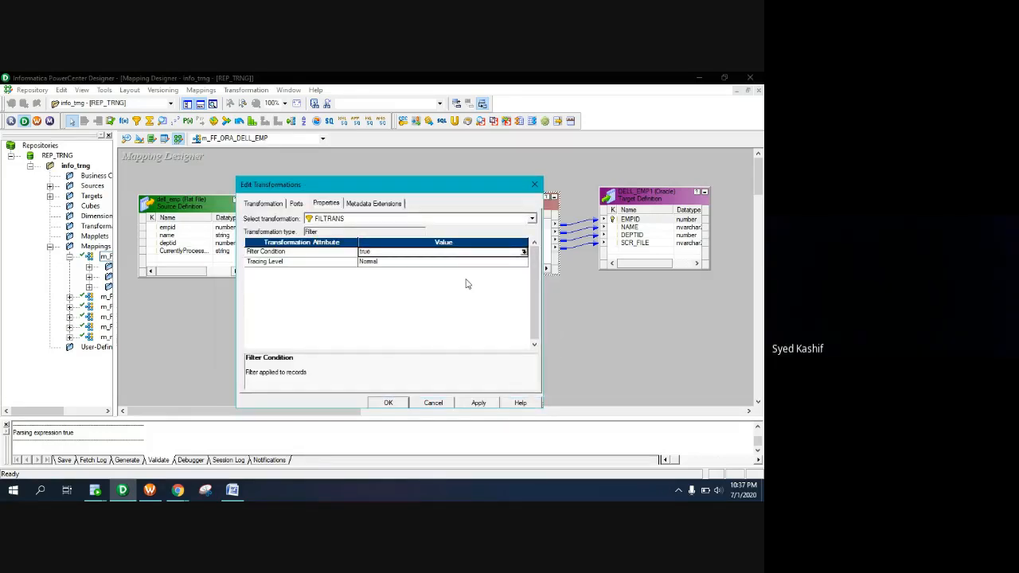
Switch FILTRANS's filter condition from true to false, validate, close the transformation, and save with Ctrl+S
{"action": "left_click", "coordinate": [480, 405]}
{"action": "left_click", "coordinate": [523, 251]}
{"action": "key", "text": "ctrl+a"}
{"action": "type", "text": "fals"}
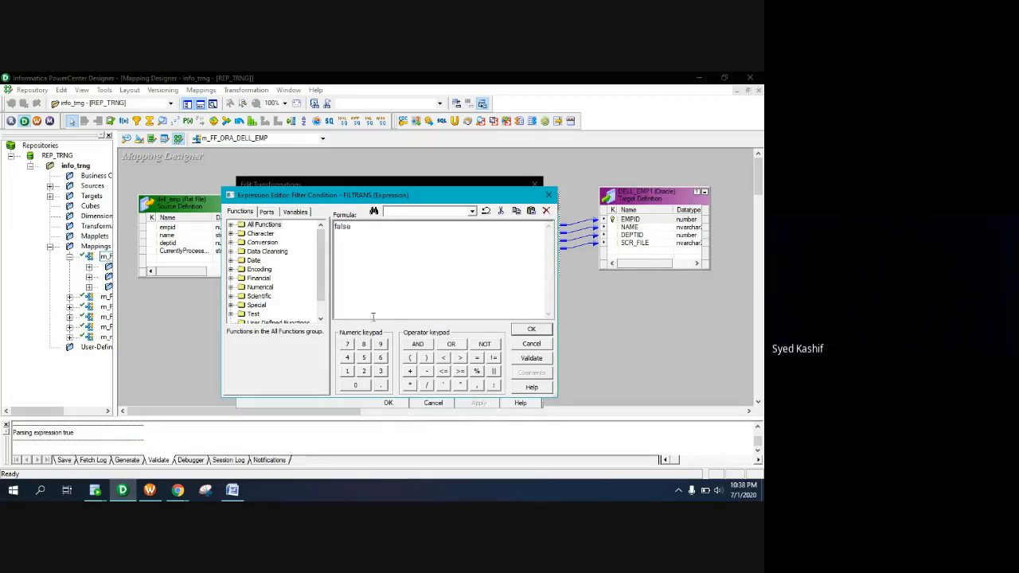
{"action": "left_click", "coordinate": [530, 358]}
{"action": "left_click", "coordinate": [429, 323]}
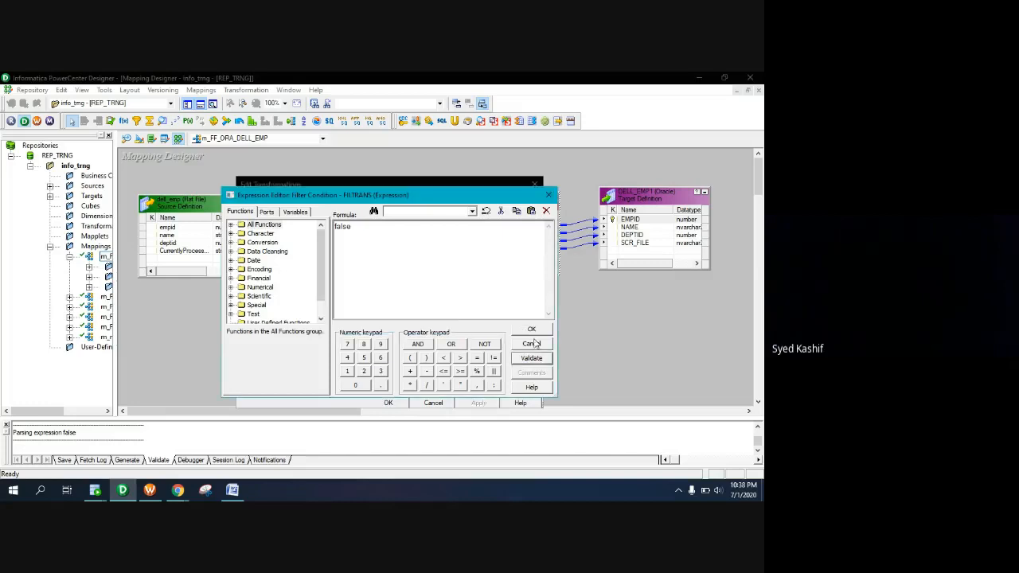
{"action": "left_click", "coordinate": [532, 329]}
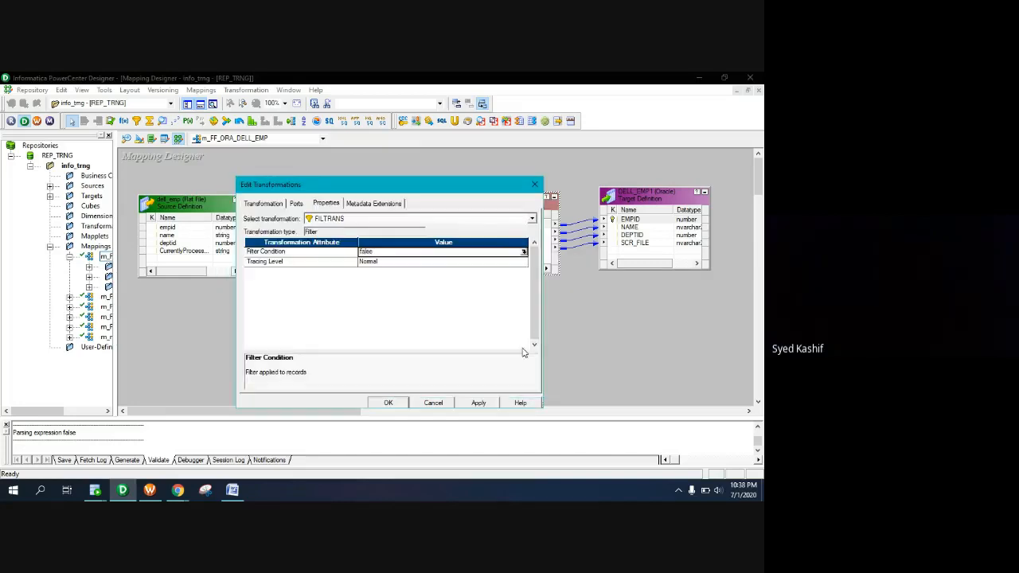
{"action": "left_click", "coordinate": [388, 403]}
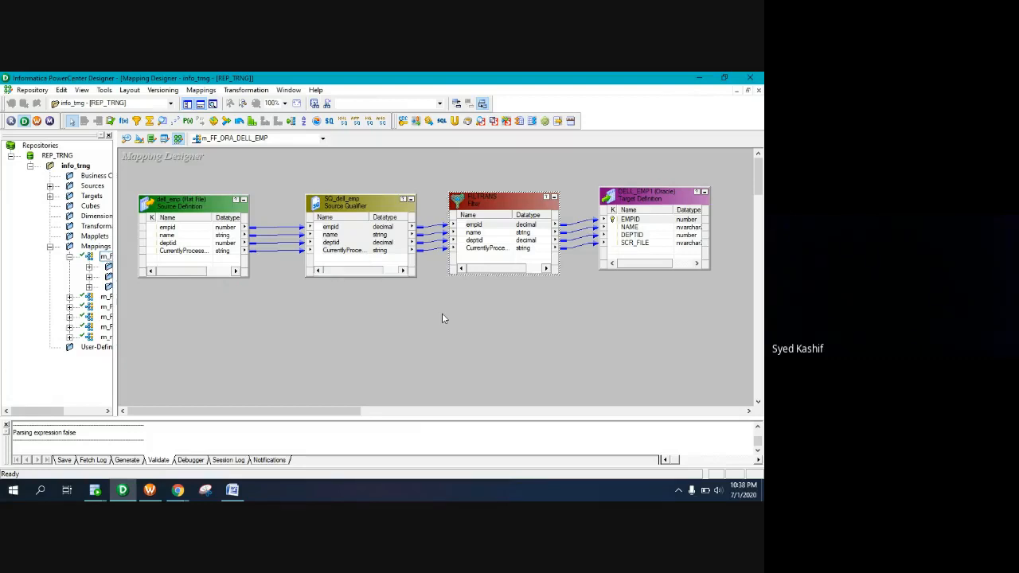
{"action": "key", "text": "ctrl+s"}
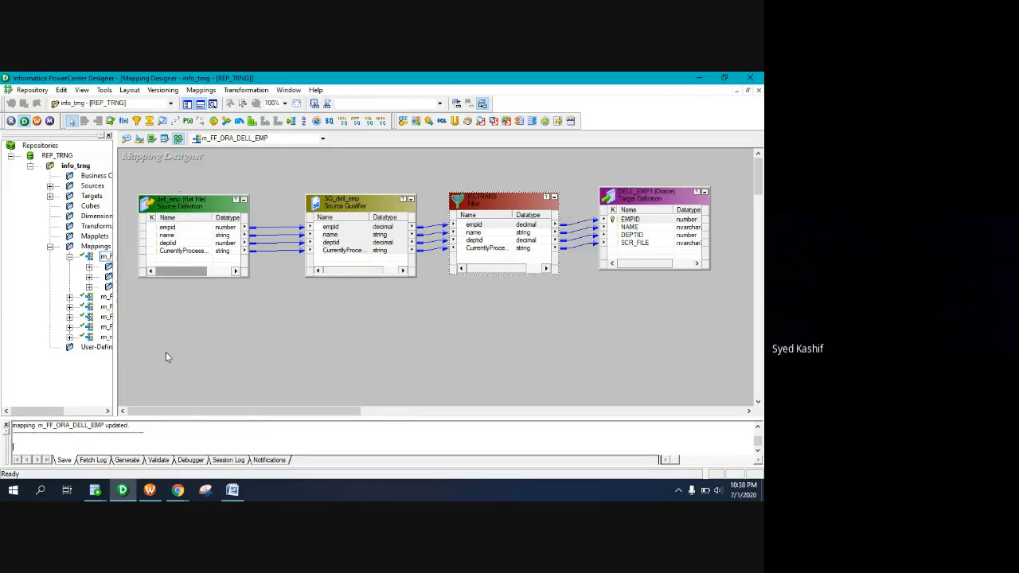
In Workflow Manager, open the info_trng folder and expand its Workflows and Sessions lists
{"action": "left_click", "coordinate": [156, 494]}
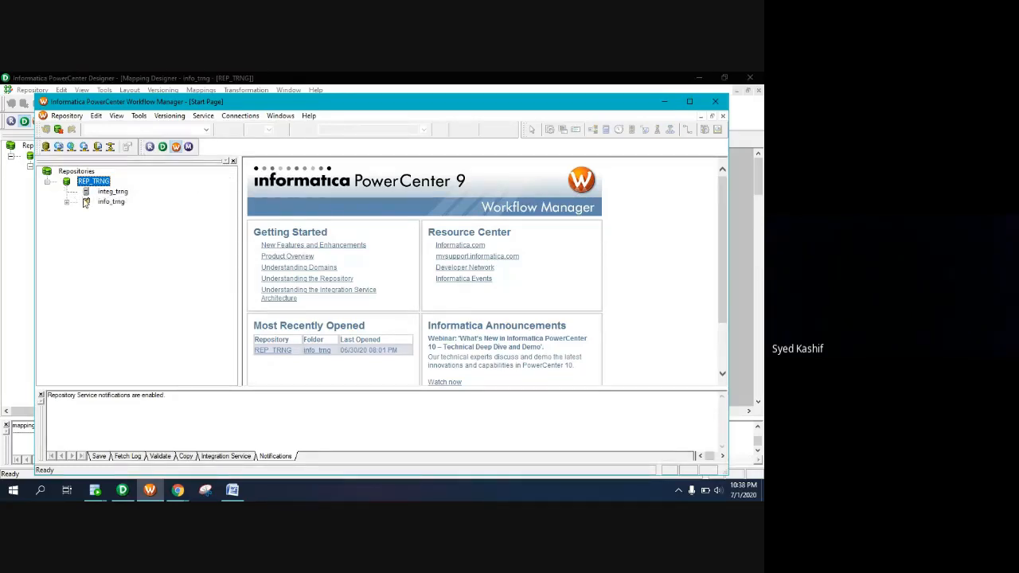
{"action": "double_click", "coordinate": [111, 201]}
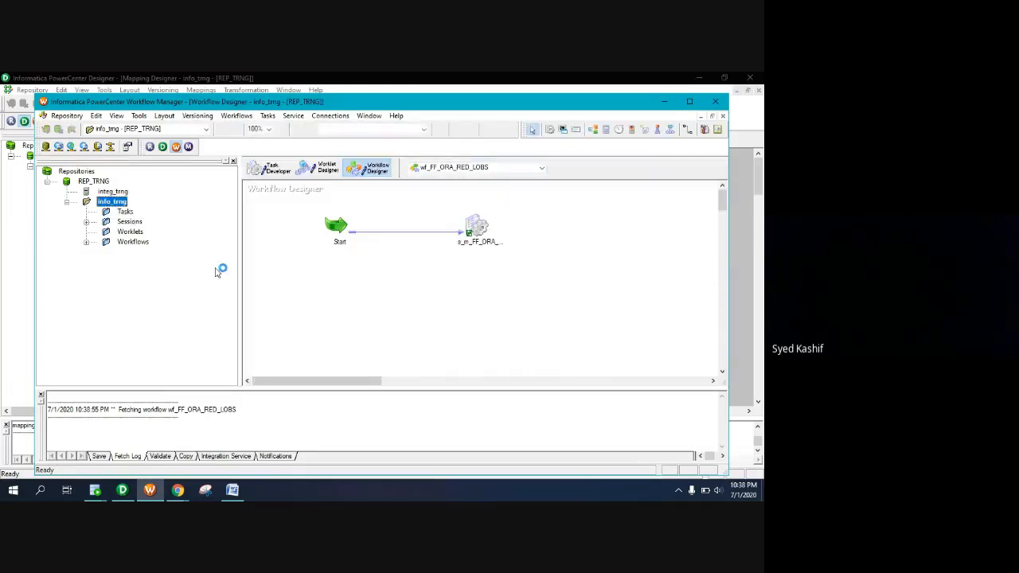
{"action": "left_click", "coordinate": [475, 231]}
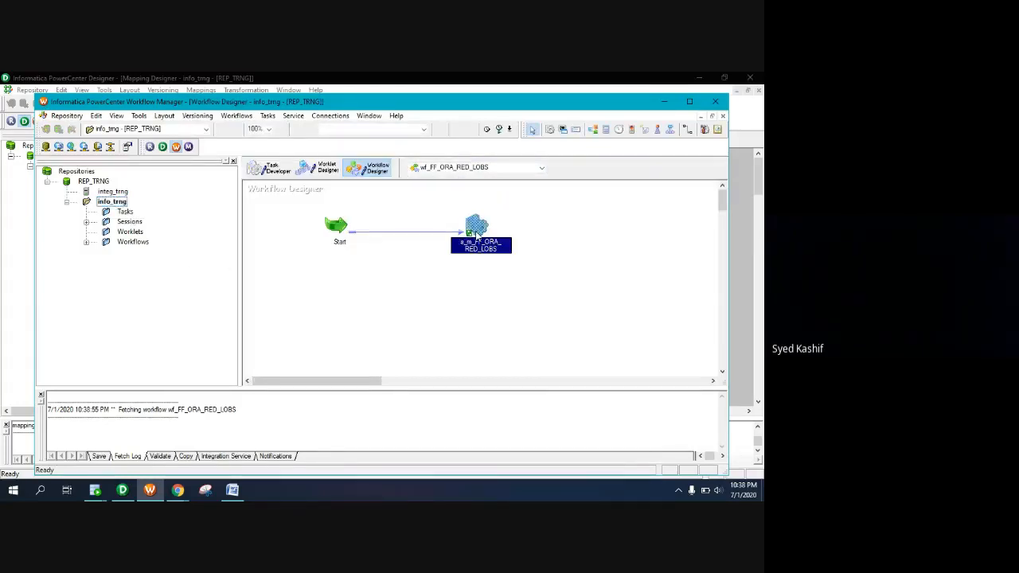
{"action": "double_click", "coordinate": [102, 243]}
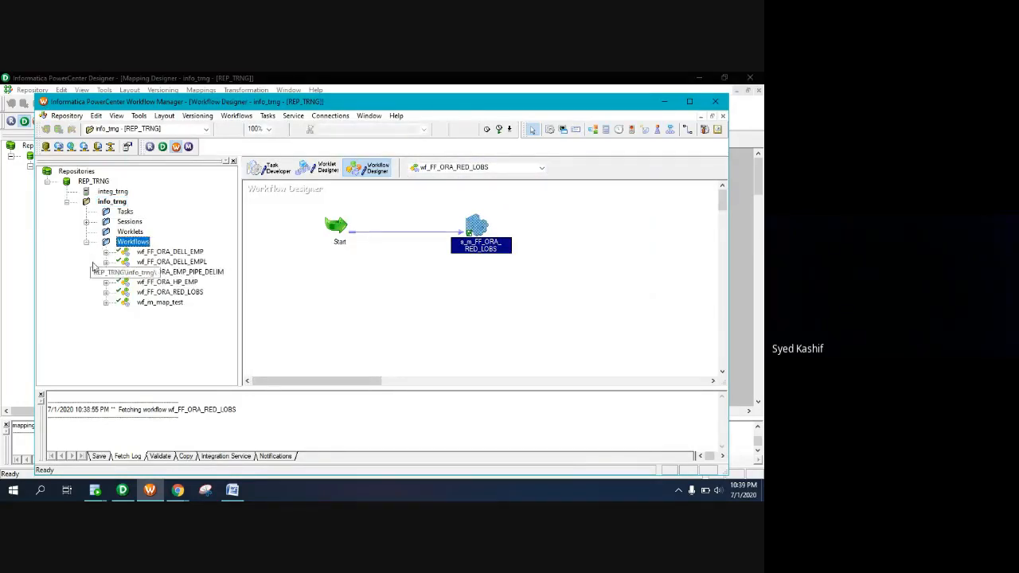
{"action": "left_click", "coordinate": [86, 223]}
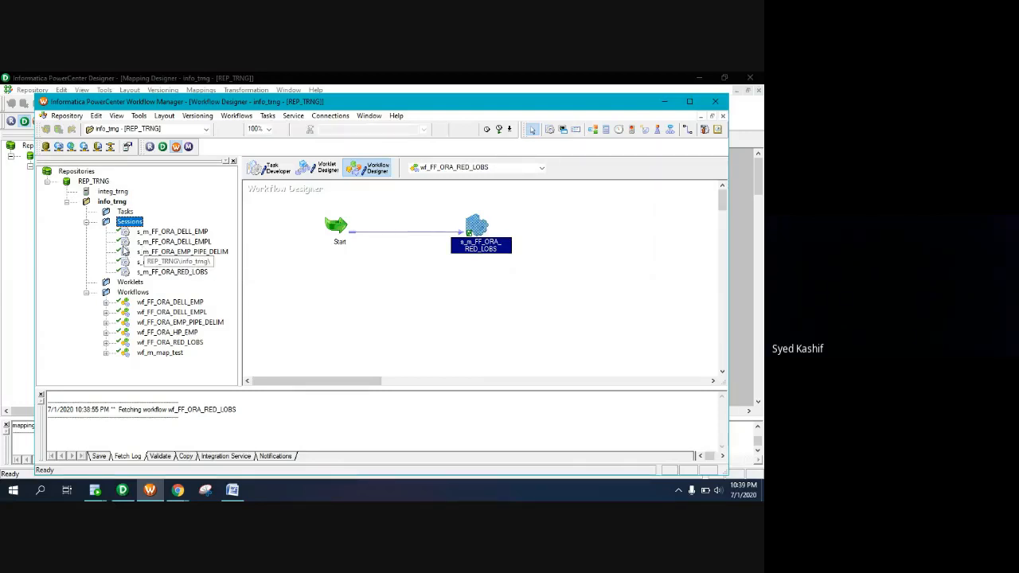
Clear the Task Developer workspace and place the s_m_FF_ORA_DELL_EMP session on it
{"action": "left_click", "coordinate": [269, 168]}
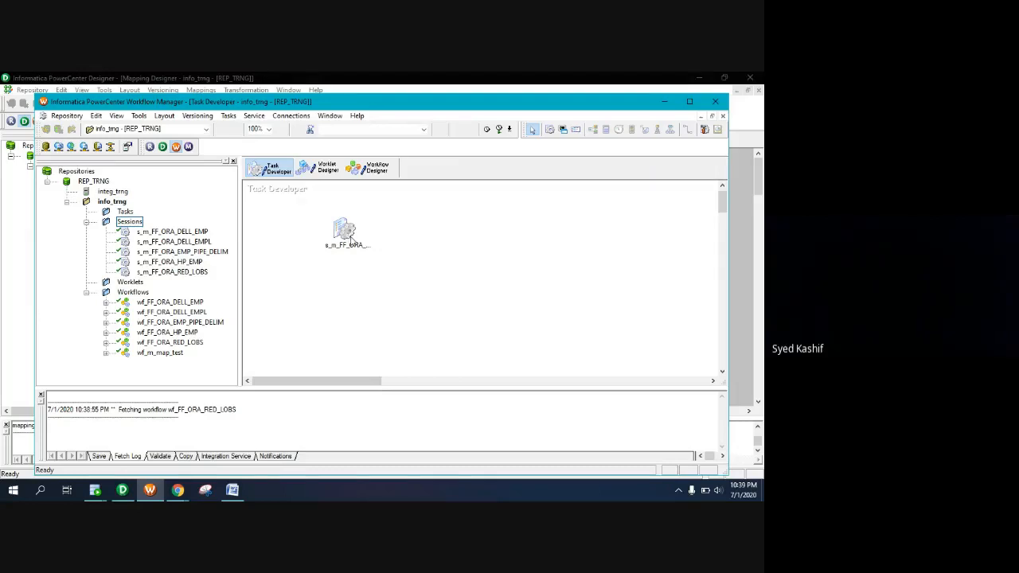
{"action": "right_click", "coordinate": [377, 263]}
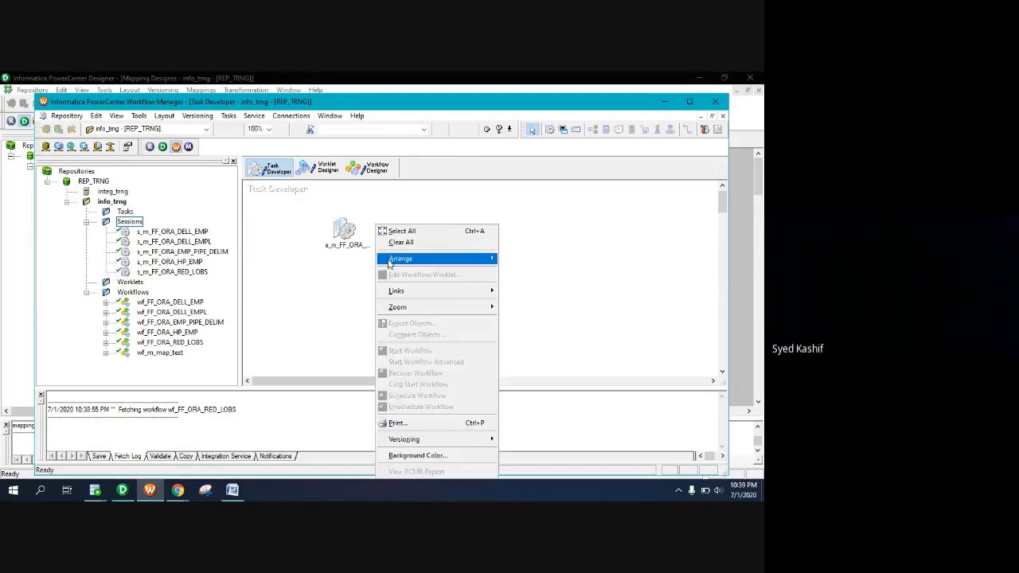
{"action": "left_click", "coordinate": [398, 242]}
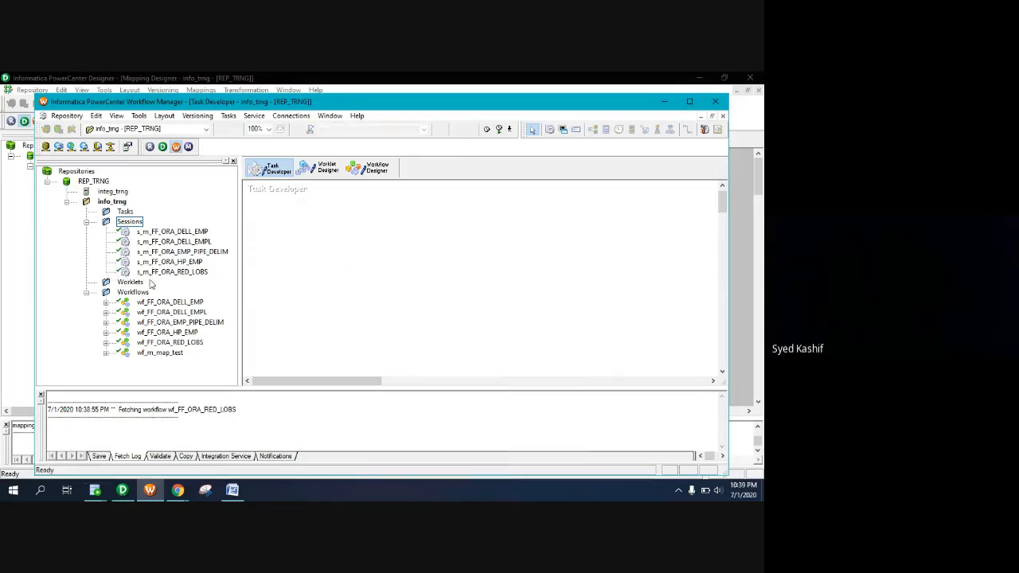
{"action": "left_click", "coordinate": [168, 232]}
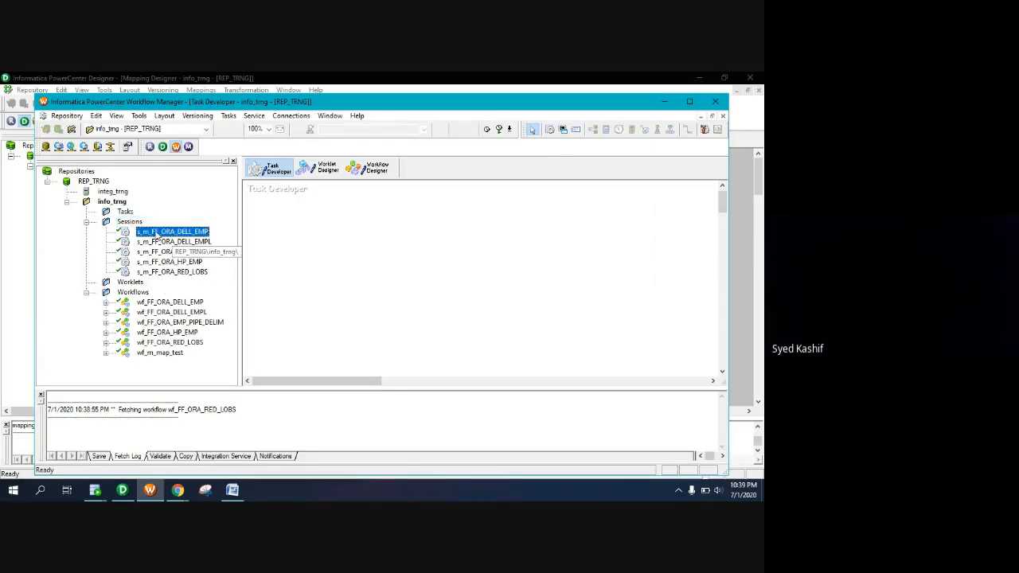
{"action": "left_click_drag", "start_coordinate": [158, 235], "coordinate": [363, 253]}
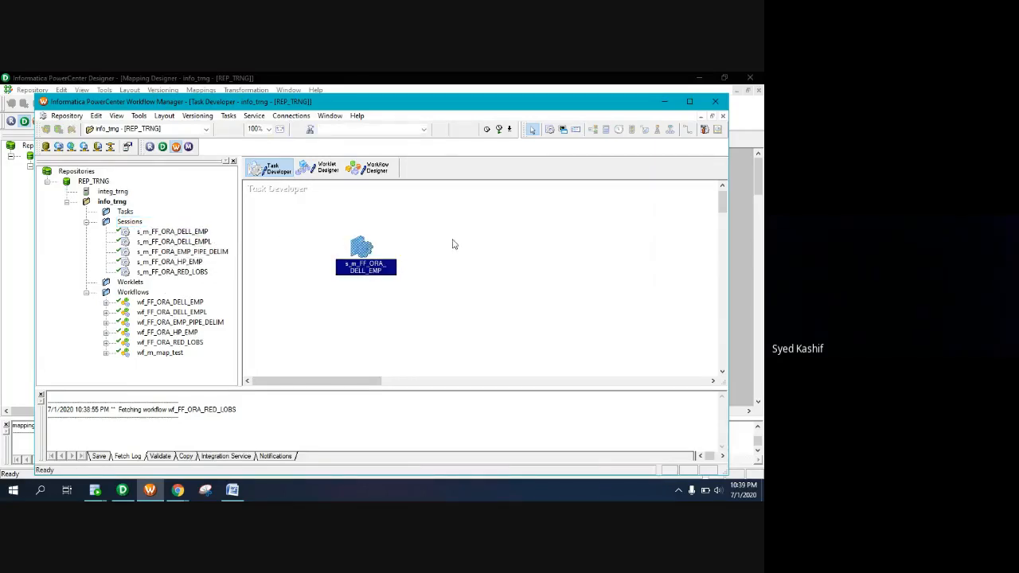
Attempt to refresh the session's mapping, check the Designer, and return to Workflow Manager
{"action": "right_click", "coordinate": [360, 250]}
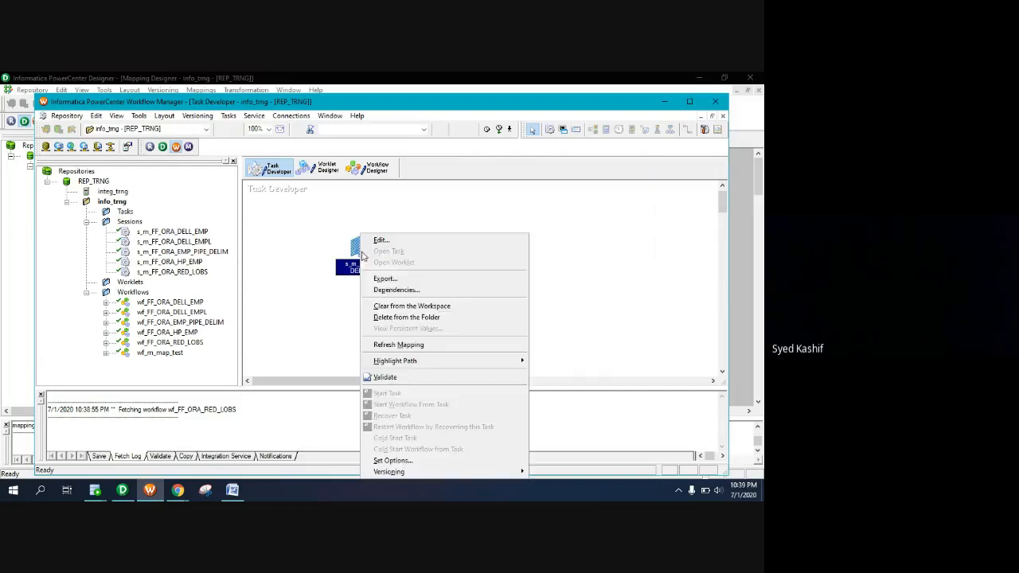
{"action": "left_click", "coordinate": [385, 346]}
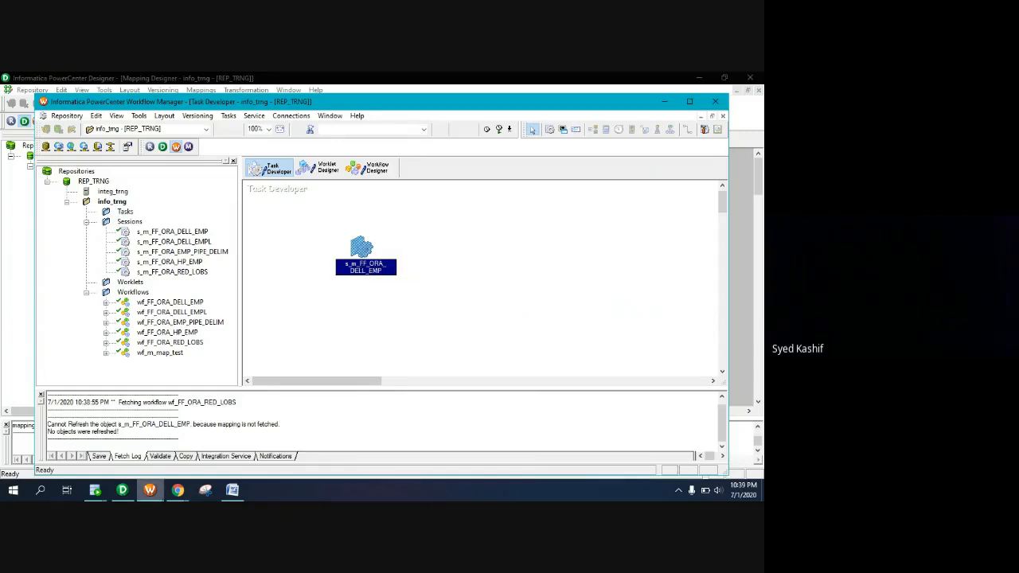
{"action": "left_click", "coordinate": [122, 489]}
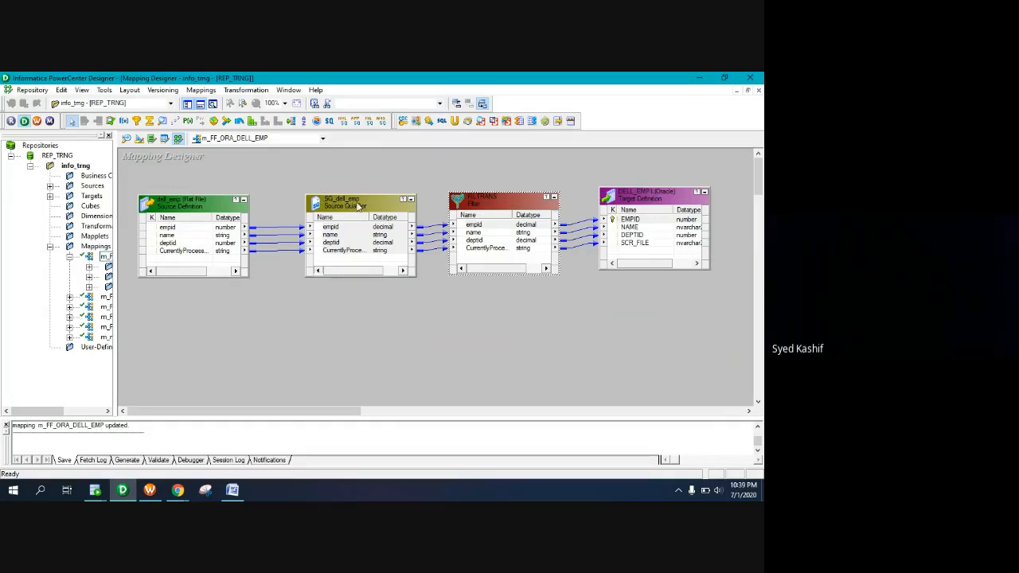
{"action": "left_click", "coordinate": [149, 490]}
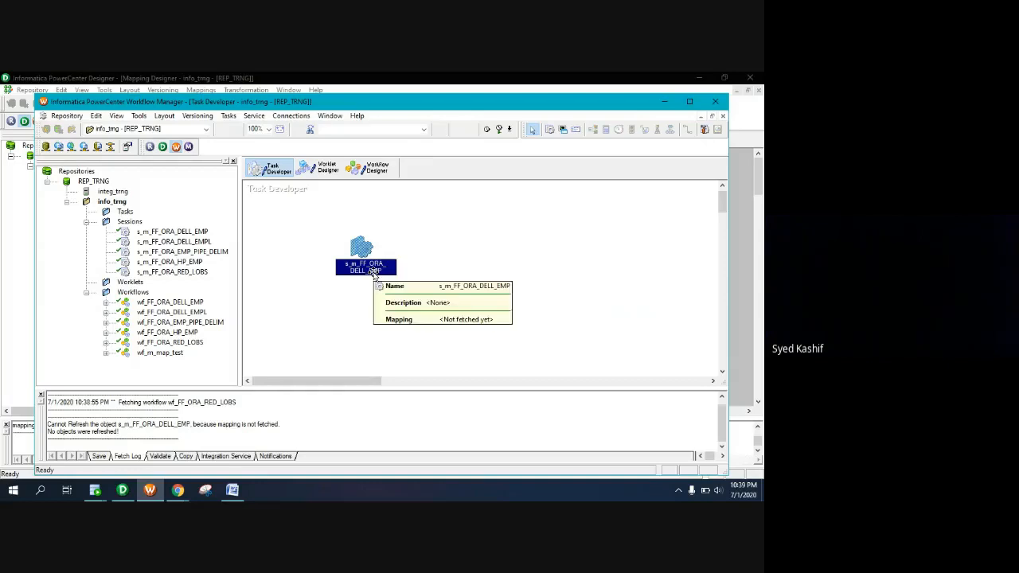
Include the FILTRANS filter in s_m_FF_ORA_DELL_EMP's Mapping settings and save the session
{"action": "double_click", "coordinate": [375, 272]}
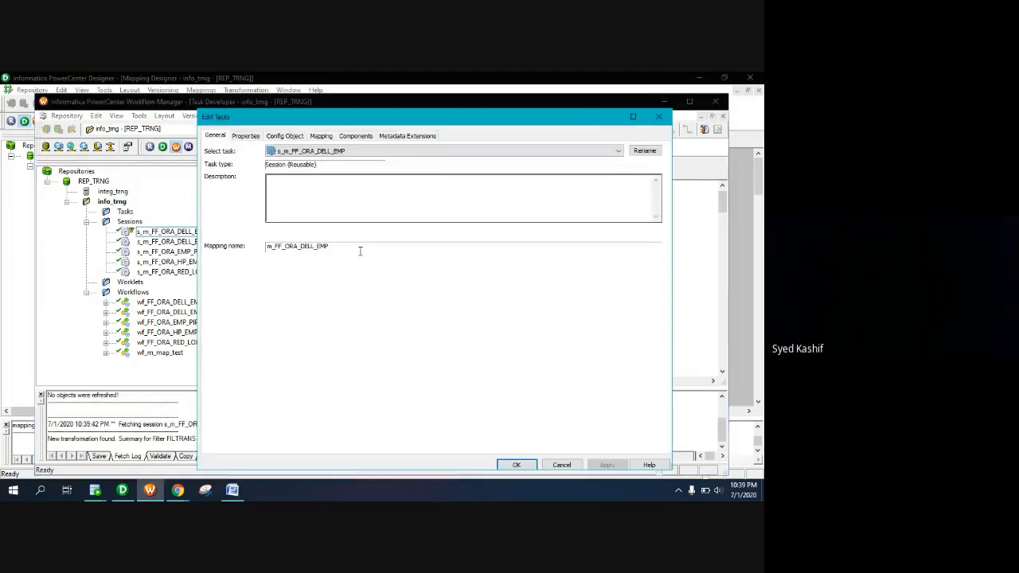
{"action": "left_click", "coordinate": [321, 136]}
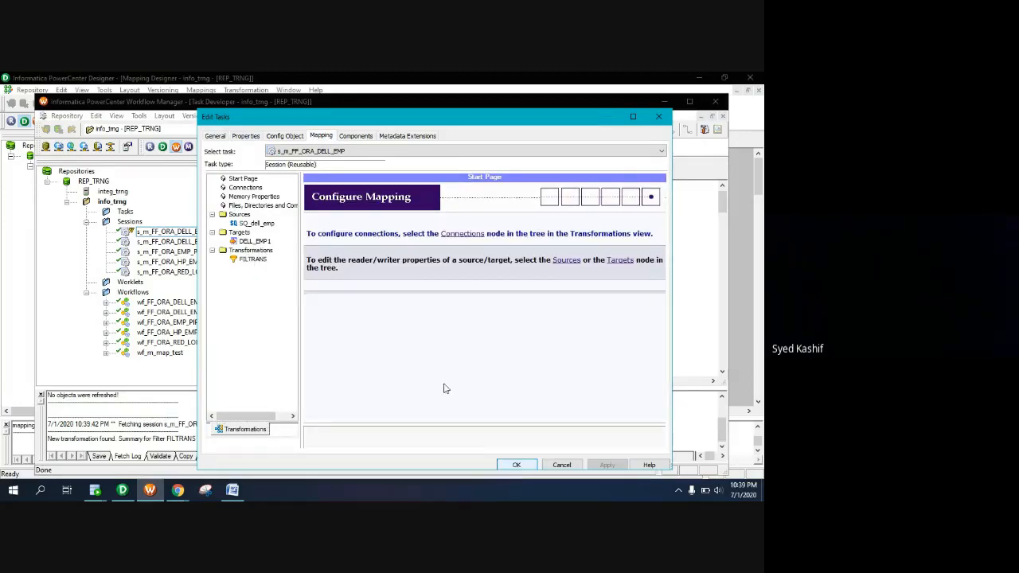
{"action": "left_click", "coordinate": [254, 260]}
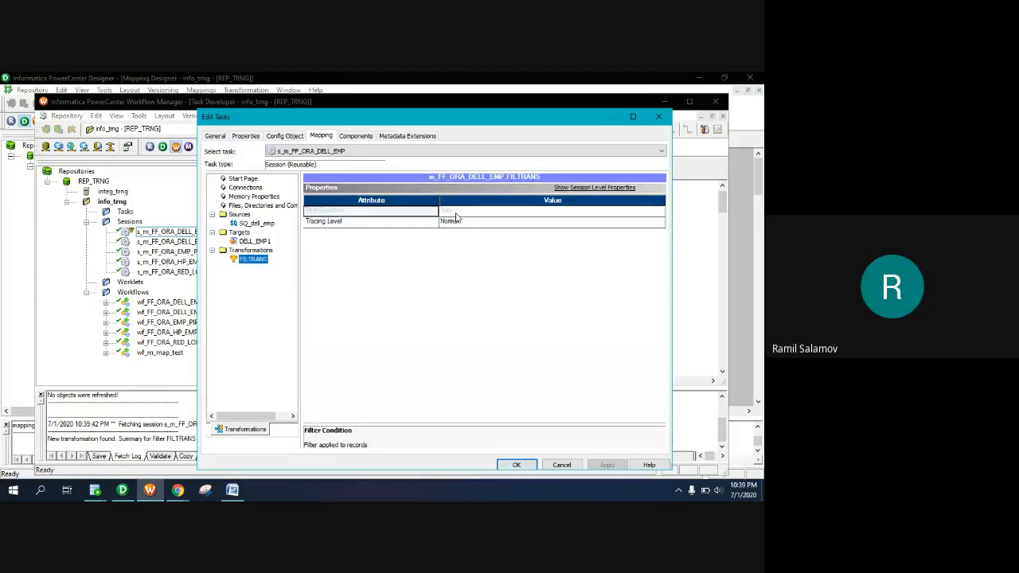
{"action": "left_click", "coordinate": [517, 465]}
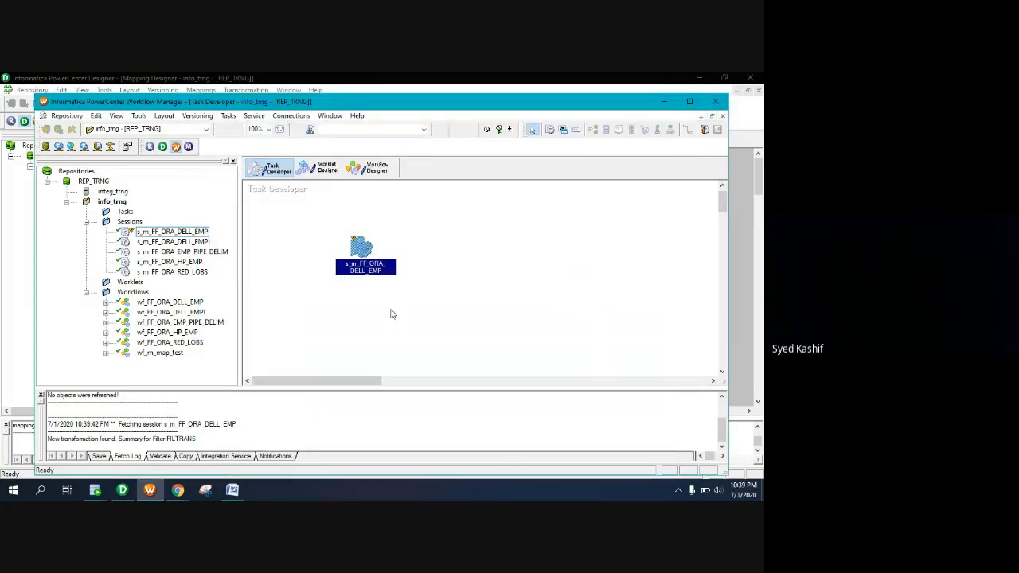
{"action": "key", "text": "ctrl+s"}
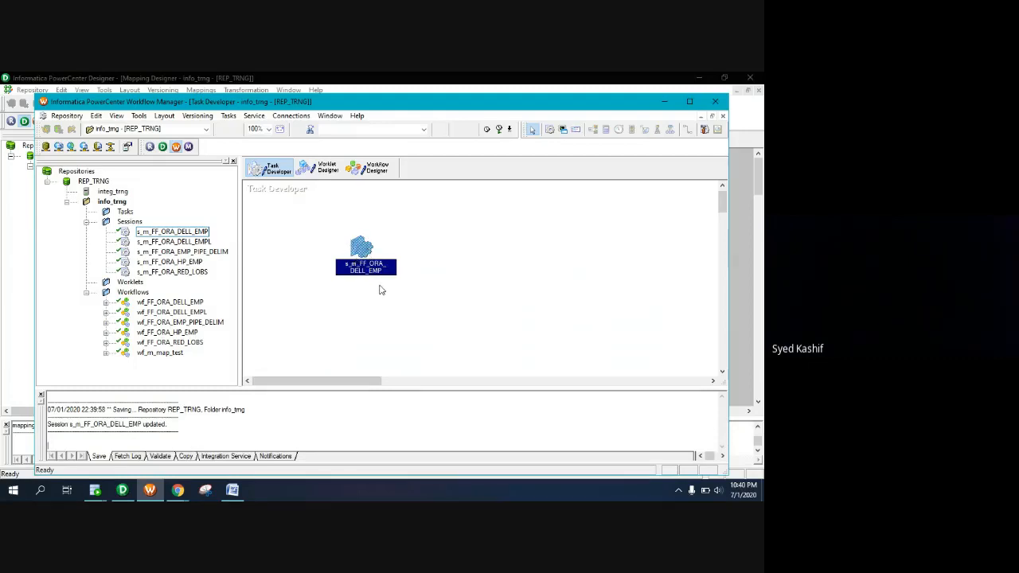
Place wf_FF_ORA_DELL_EMP in the Workflow Designer and start a run of it
{"action": "left_click", "coordinate": [373, 170]}
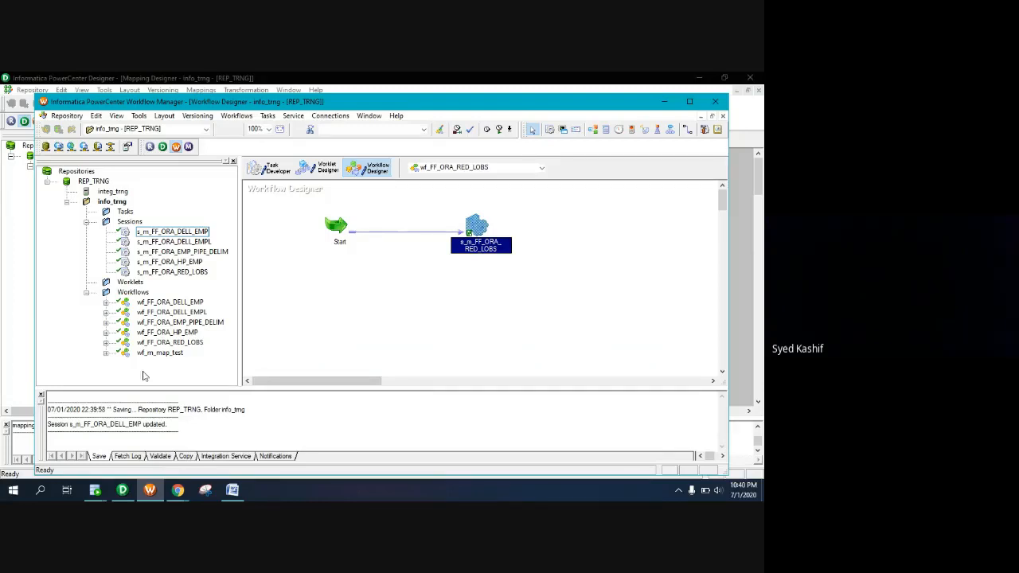
{"action": "left_click", "coordinate": [150, 304]}
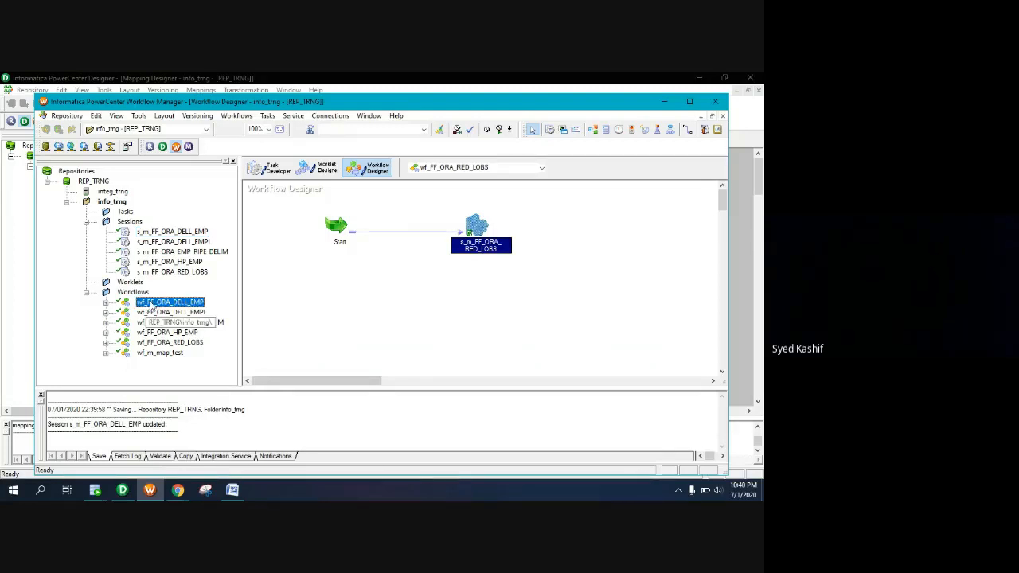
{"action": "left_click_drag", "start_coordinate": [150, 304], "coordinate": [343, 316]}
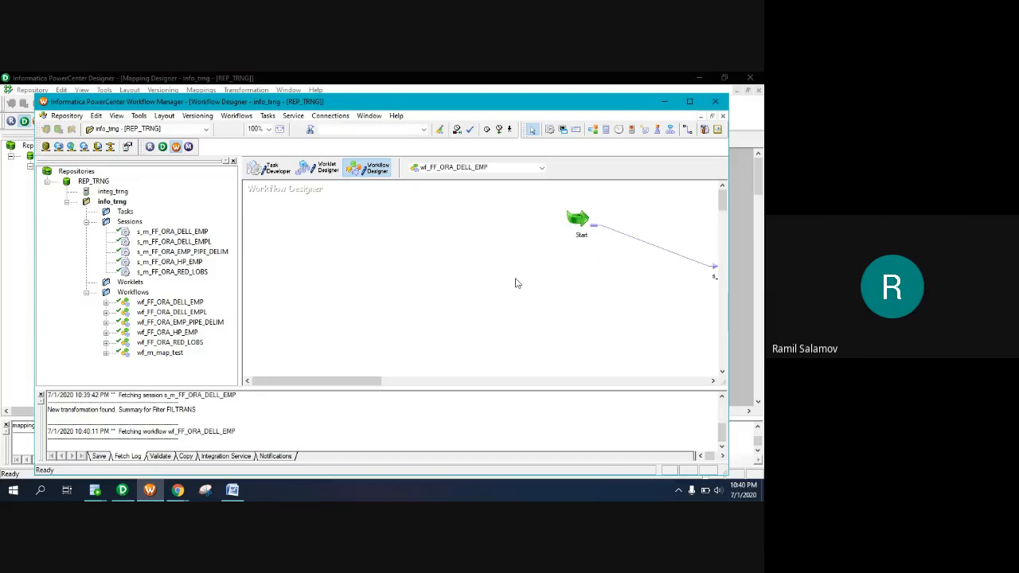
{"action": "right_click", "coordinate": [421, 275]}
{"action": "left_click", "coordinate": [454, 357]}
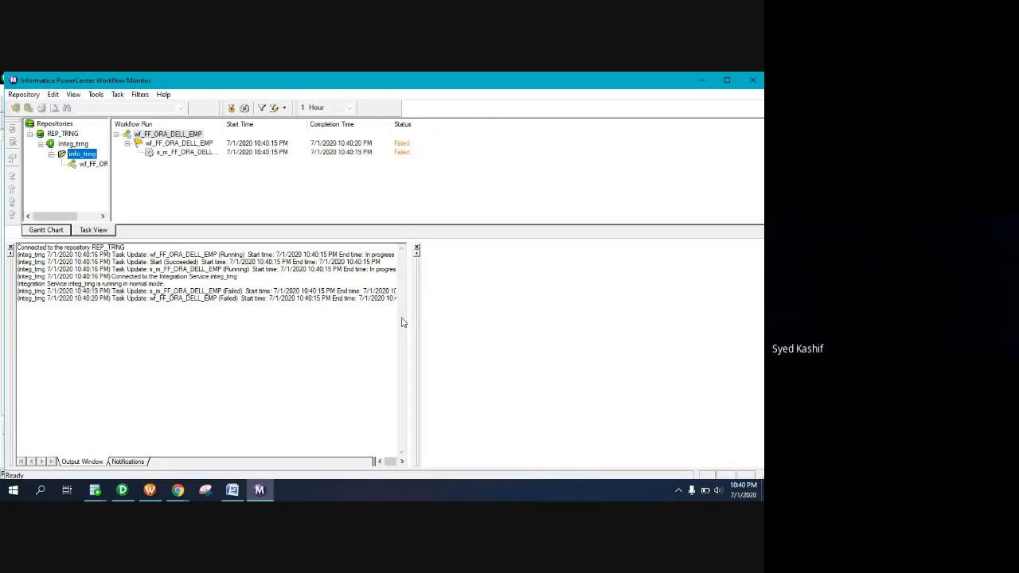
Open the failed s_m_FF_ORA_DELL_EMP session log full-screen and locate the FR_3065 invalid deptid error
{"action": "left_click", "coordinate": [191, 152]}
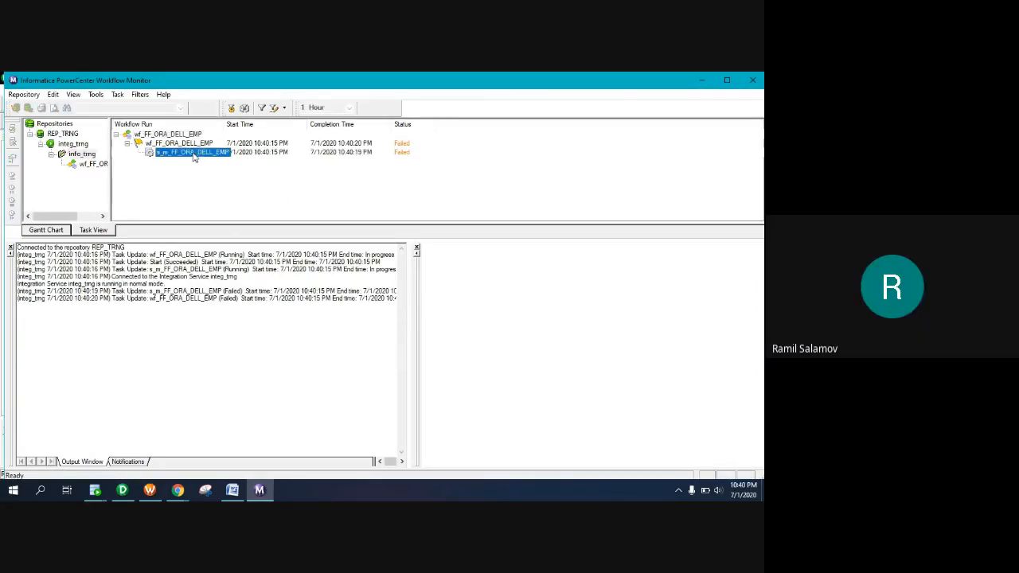
{"action": "right_click", "coordinate": [194, 155]}
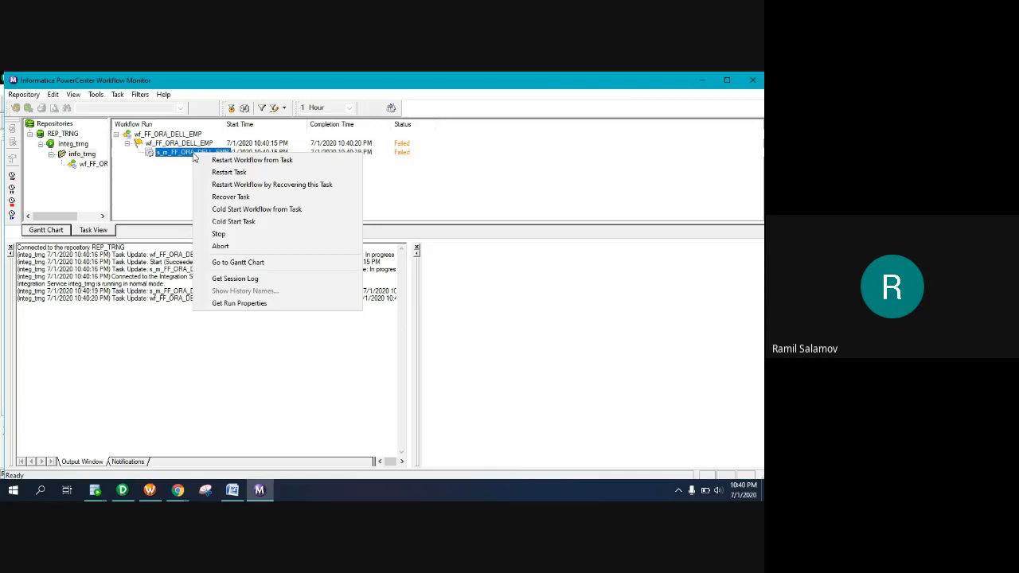
{"action": "left_click", "coordinate": [251, 278]}
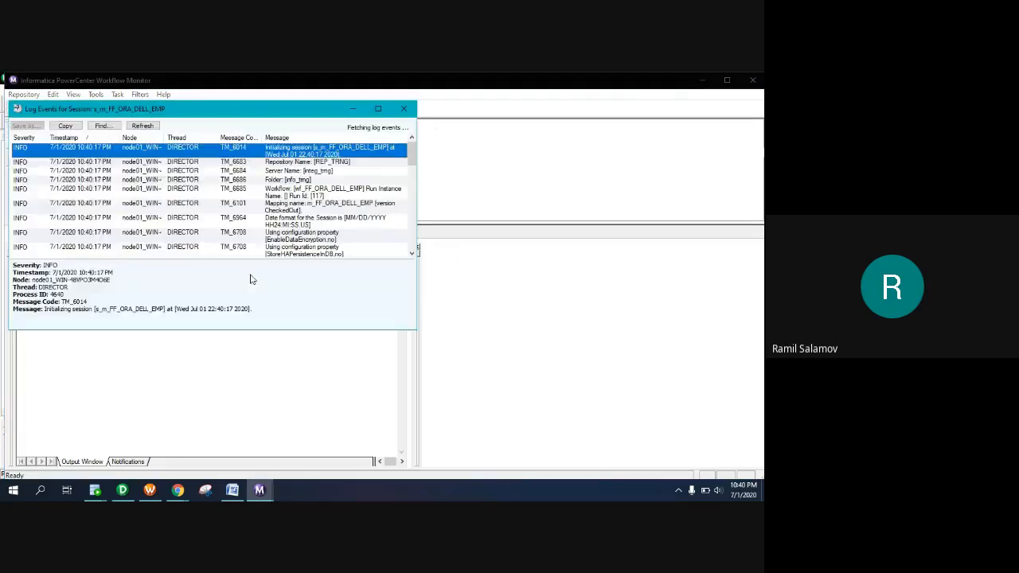
{"action": "left_click", "coordinate": [378, 109]}
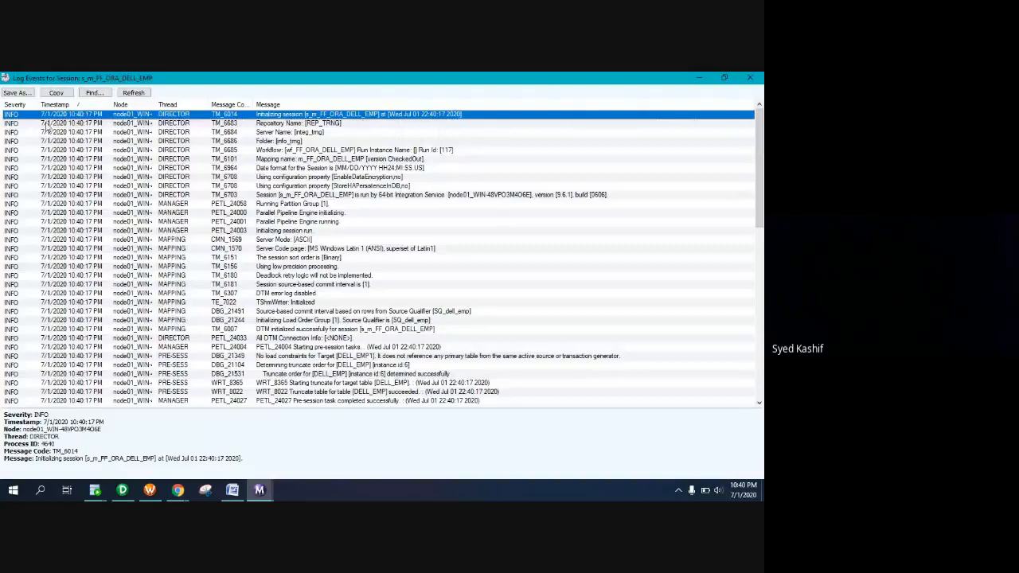
{"action": "left_click", "coordinate": [10, 124]}
{"action": "scroll", "coordinate": [136, 318], "scroll_direction": "down", "scroll_amount": 15}
{"action": "left_click", "coordinate": [136, 388]}
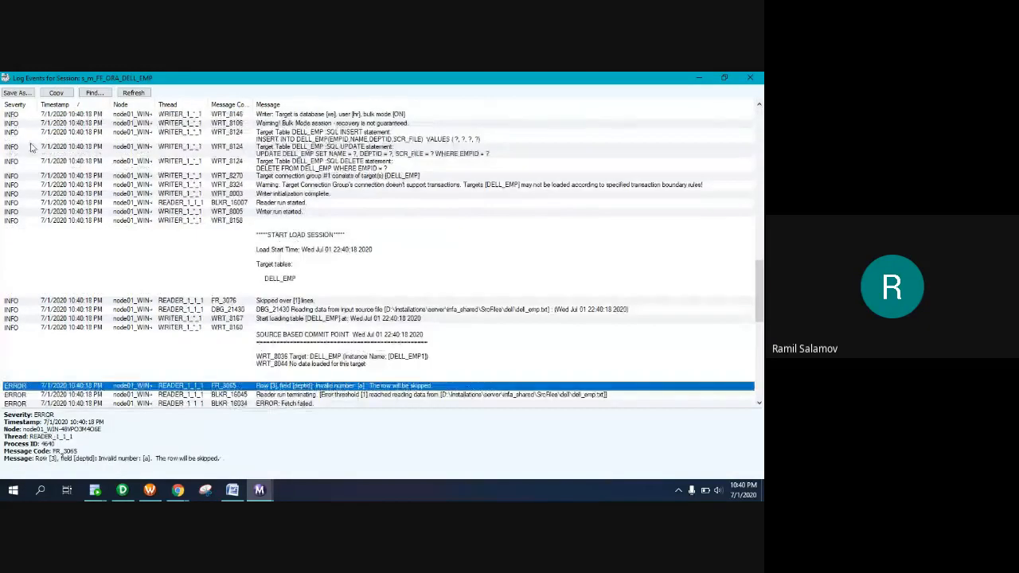
{"action": "scroll", "coordinate": [249, 284], "scroll_direction": "down", "scroll_amount": 3}
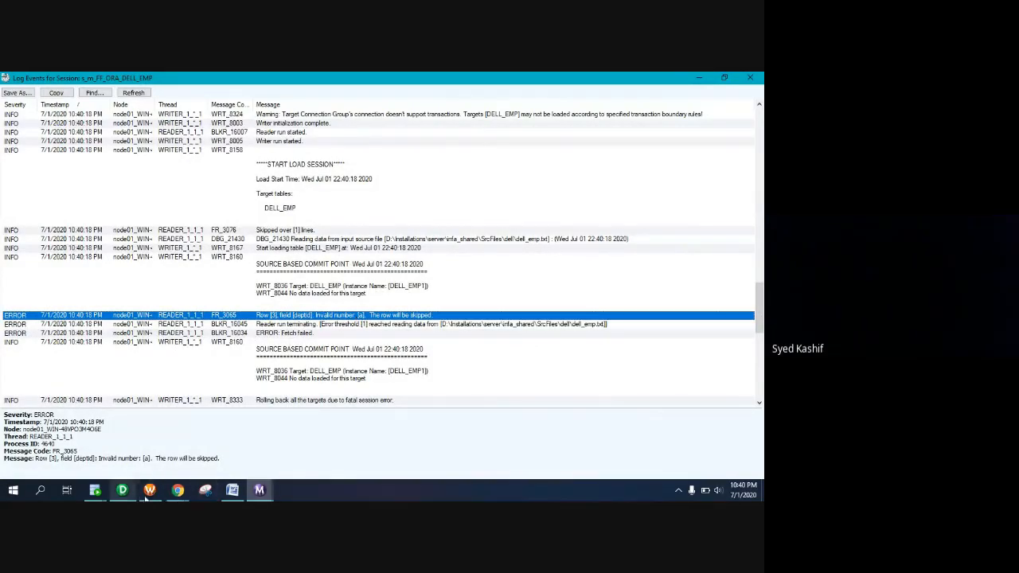
Open dell_emp.txt from the SrcFiles dell folder in Notepad
{"action": "left_click", "coordinate": [762, 490]}
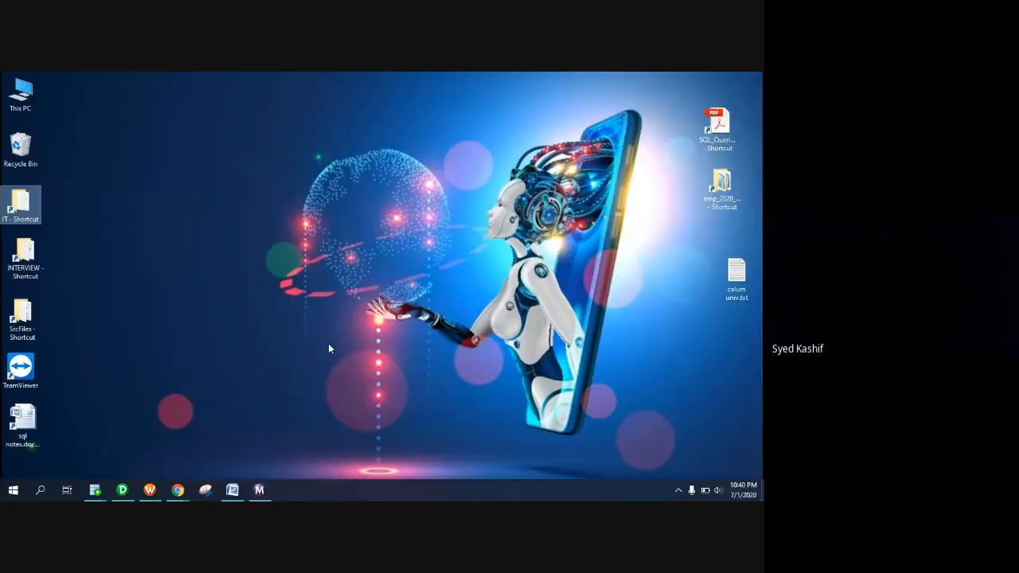
{"action": "left_click", "coordinate": [32, 273]}
{"action": "double_click", "coordinate": [23, 319]}
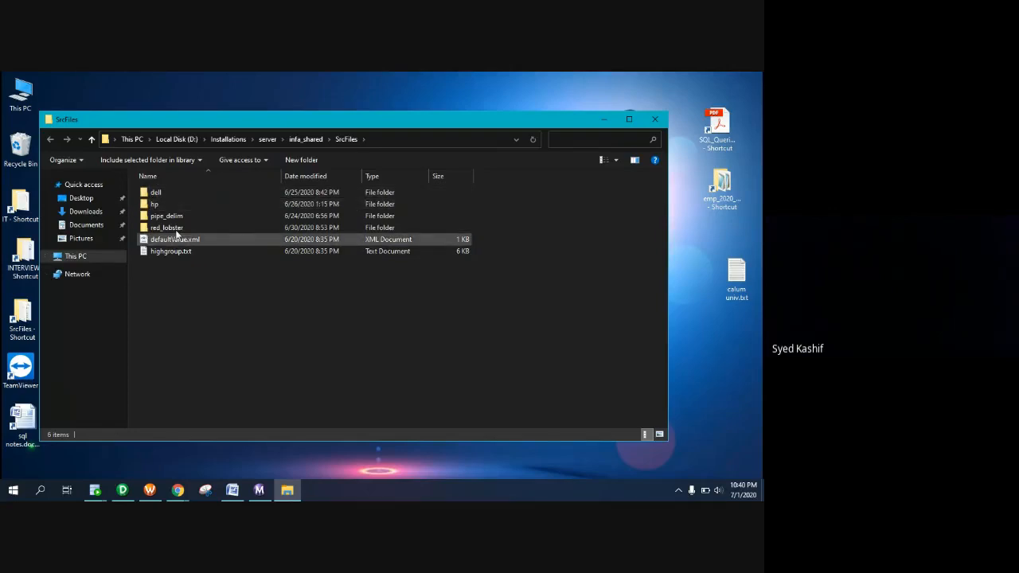
{"action": "double_click", "coordinate": [175, 192]}
{"action": "double_click", "coordinate": [175, 192]}
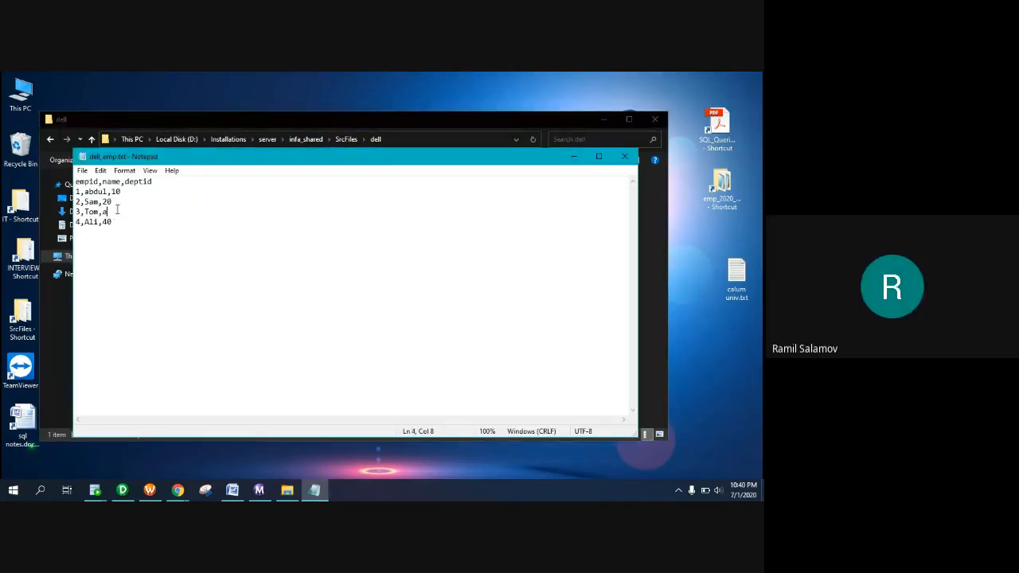
Change row 3's deptid from a to 3, save the file, and minimise the folder window
{"action": "key", "text": "BackSpace"}
{"action": "type", "text": "3"}
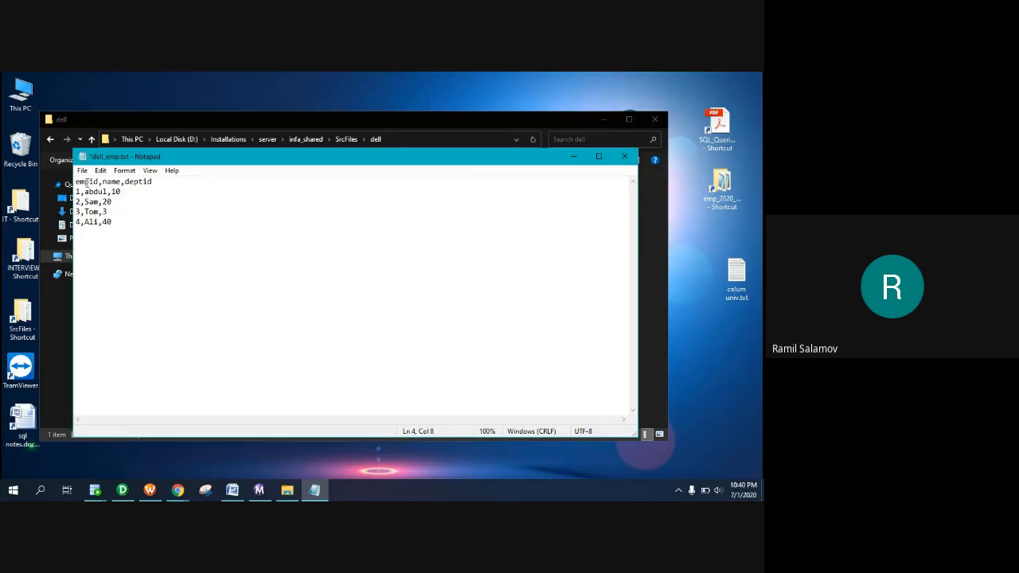
{"action": "left_click", "coordinate": [624, 156]}
{"action": "left_click", "coordinate": [352, 287]}
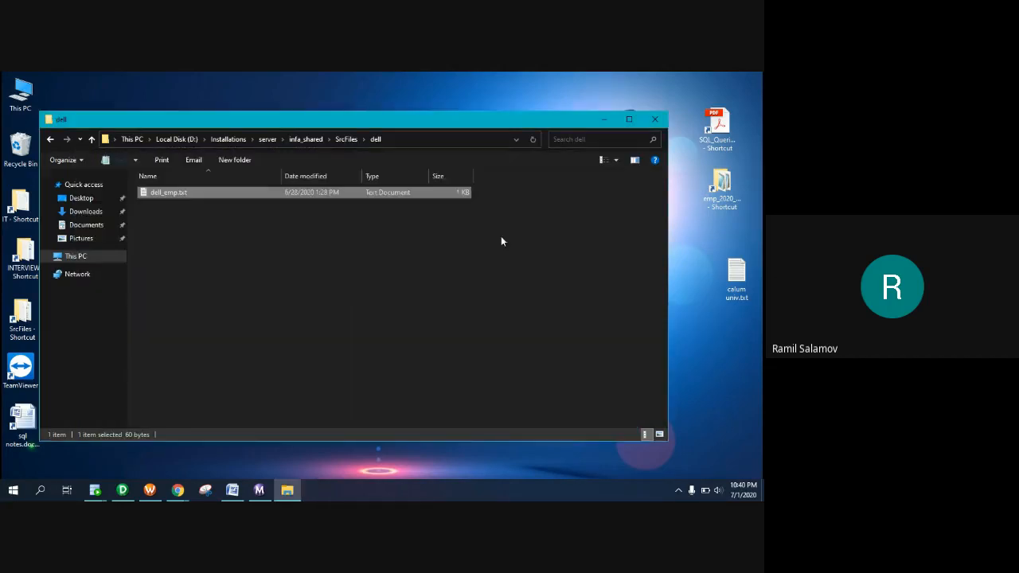
{"action": "left_click", "coordinate": [607, 118]}
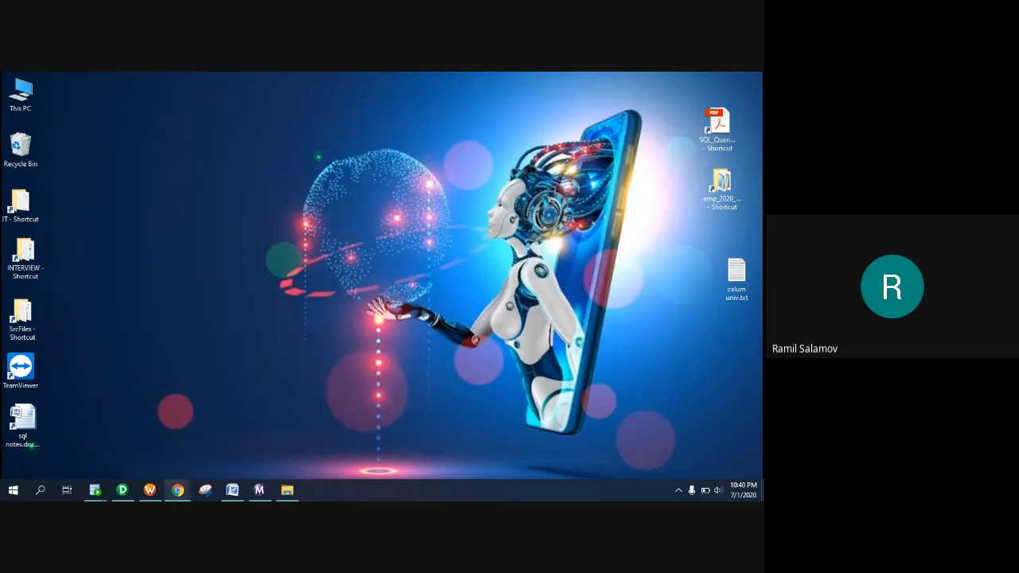
Restart wf_FF_ORA_DELL_EMP from Workflow Manager and view its new run in Workflow Monitor
{"action": "left_click", "coordinate": [149, 490]}
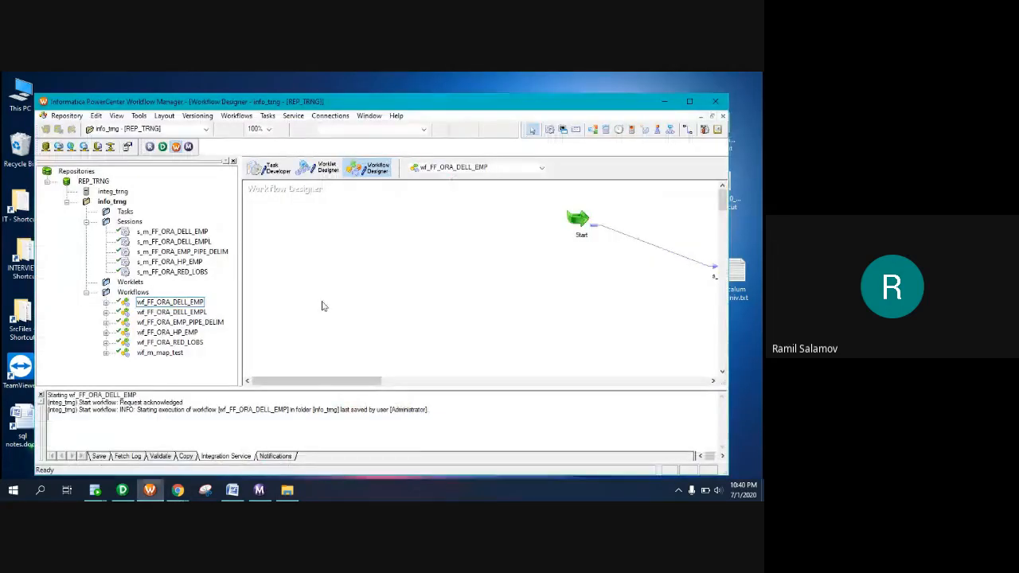
{"action": "right_click", "coordinate": [314, 233]}
{"action": "left_click", "coordinate": [335, 351]}
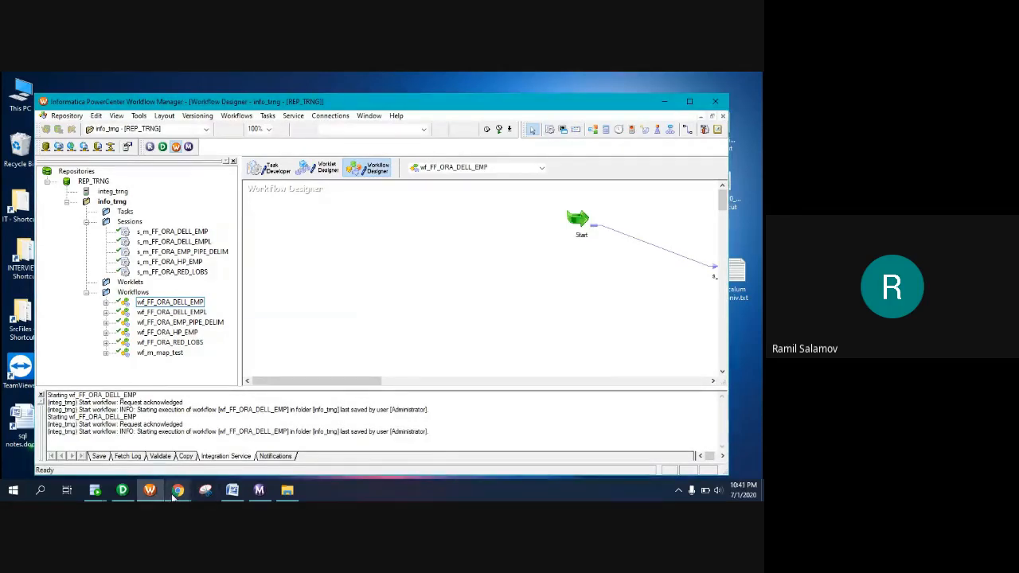
{"action": "left_click", "coordinate": [259, 490]}
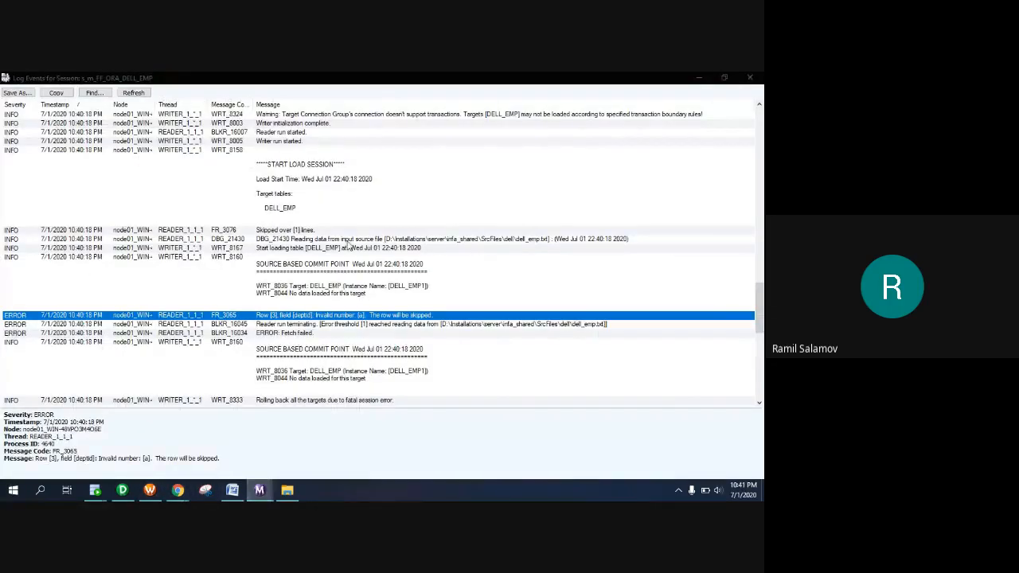
{"action": "left_click", "coordinate": [700, 79]}
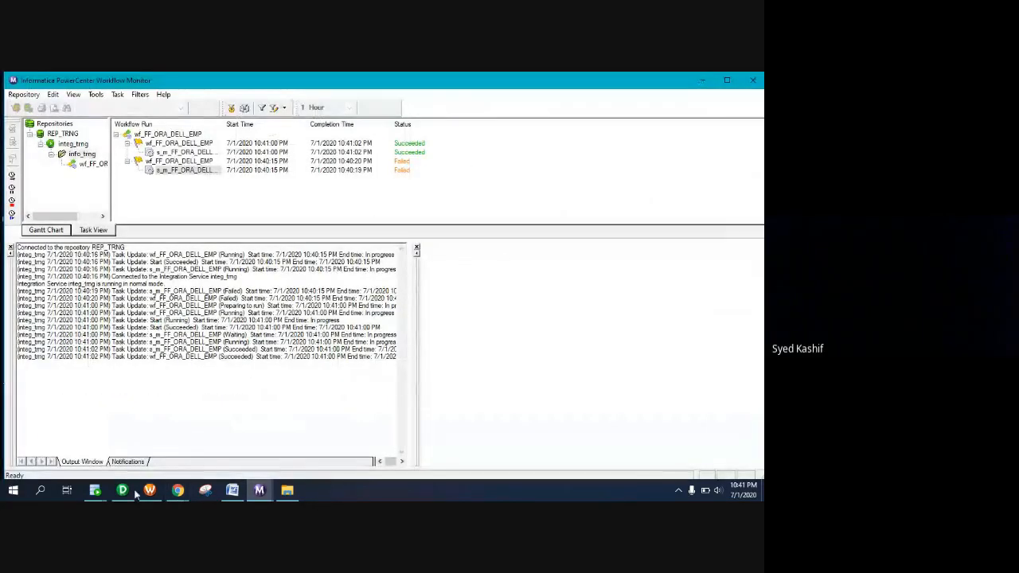
Bring Workflow Monitor to the front and hide the session log events window
{"action": "mouse_move", "coordinate": [94, 490]}
{"action": "left_click", "coordinate": [182, 442]}
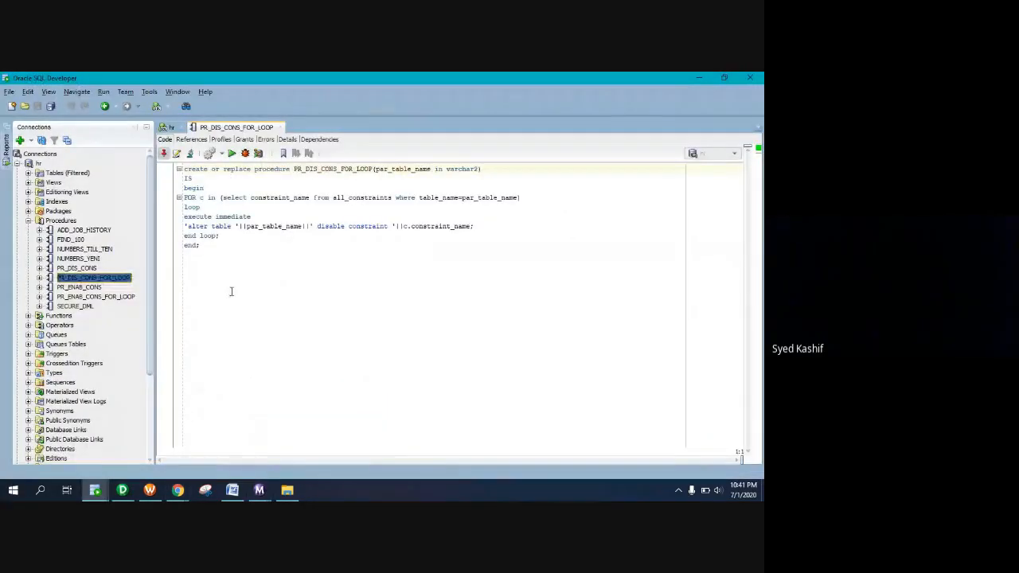
{"action": "left_click", "coordinate": [156, 495]}
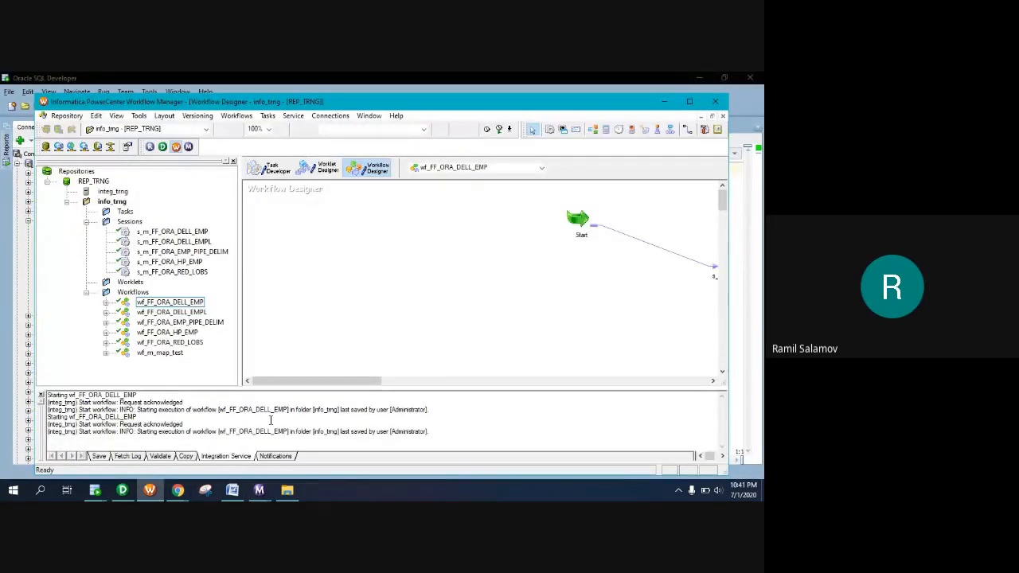
{"action": "left_click", "coordinate": [259, 491]}
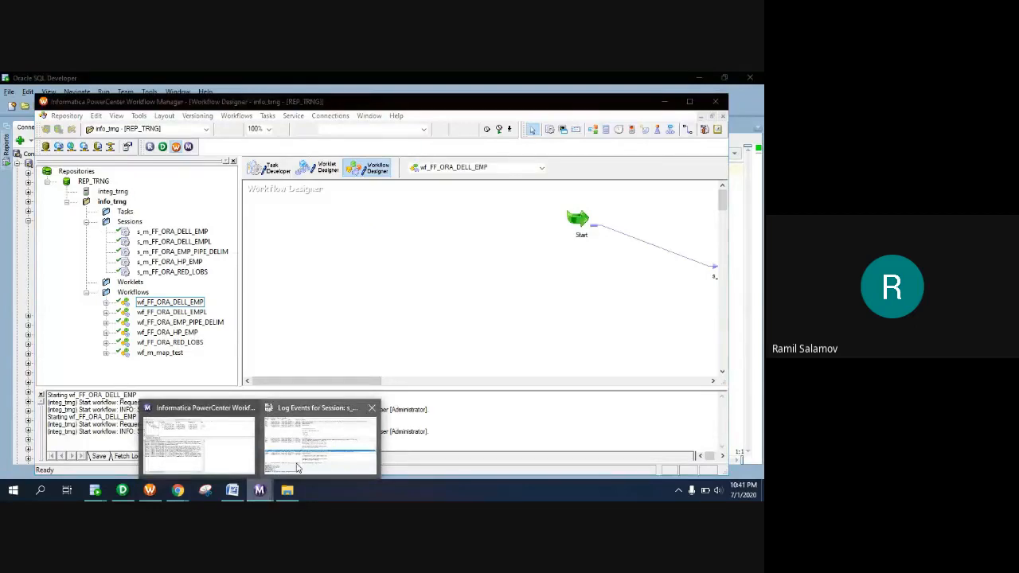
{"action": "left_click", "coordinate": [297, 468]}
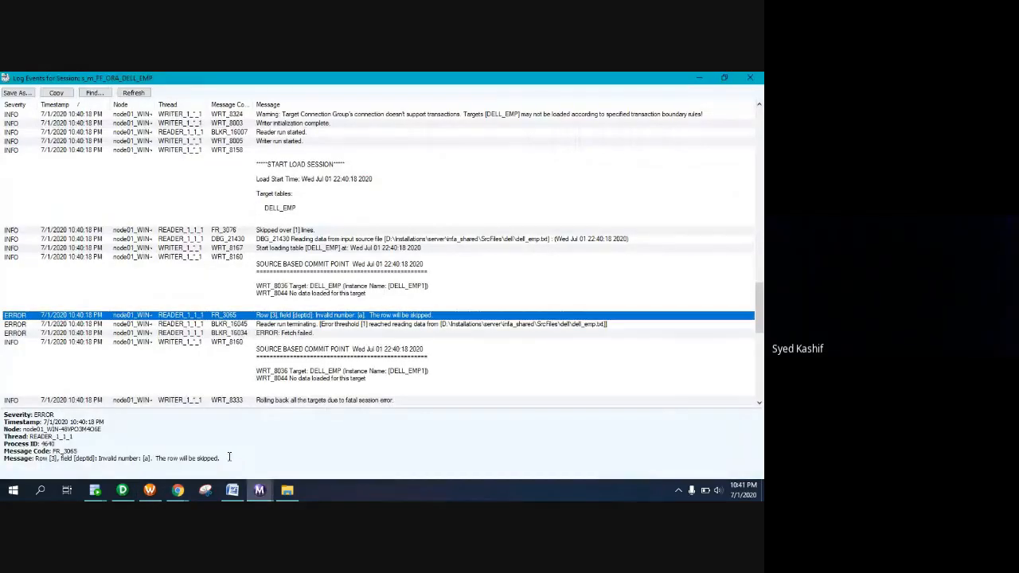
{"action": "left_click", "coordinate": [699, 78]}
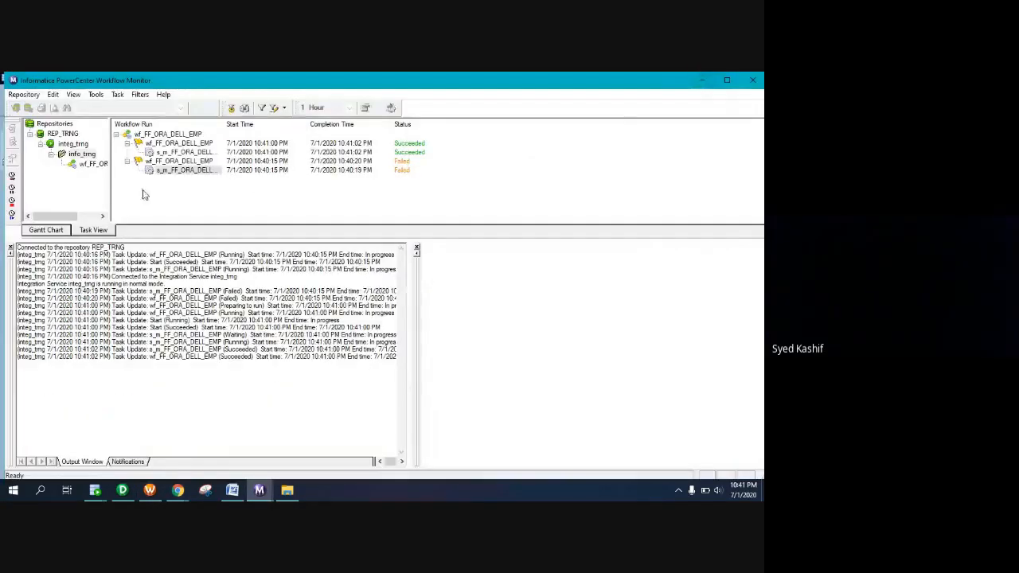
Show the succeeded s_m_FF_ORA_DELL_EMP run's statistics: SQ_dell_emp 4 rows, DELL_EMP1 0 rows
{"action": "left_click", "coordinate": [183, 169]}
{"action": "left_click", "coordinate": [185, 152]}
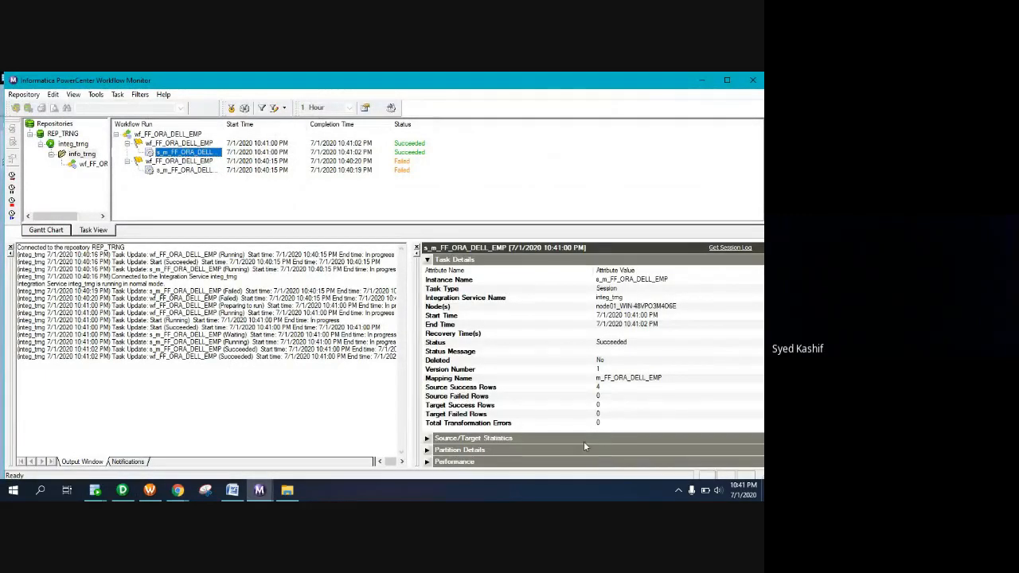
{"action": "left_click", "coordinate": [428, 438]}
{"action": "left_click", "coordinate": [427, 260]}
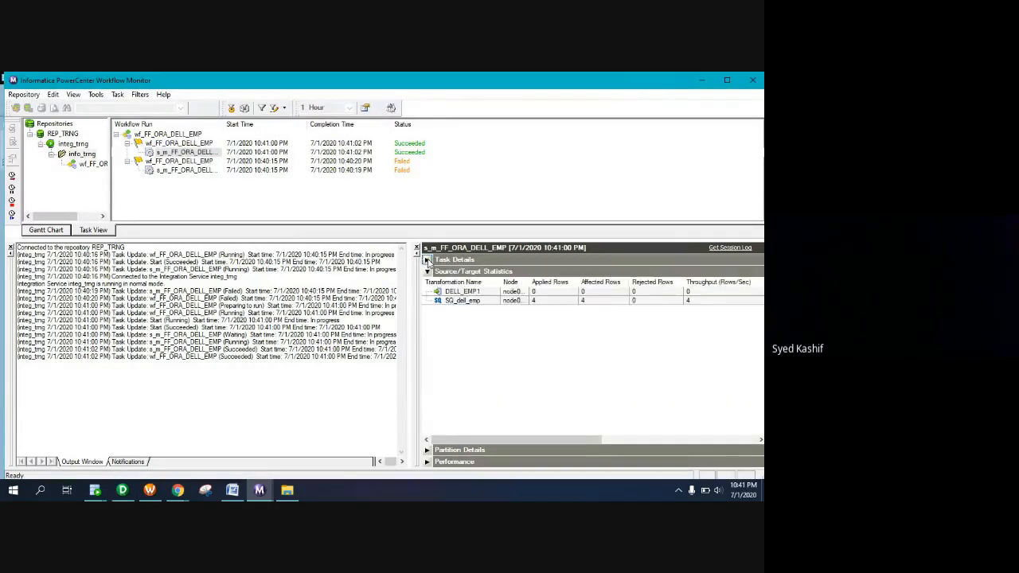
{"action": "left_click", "coordinate": [530, 303]}
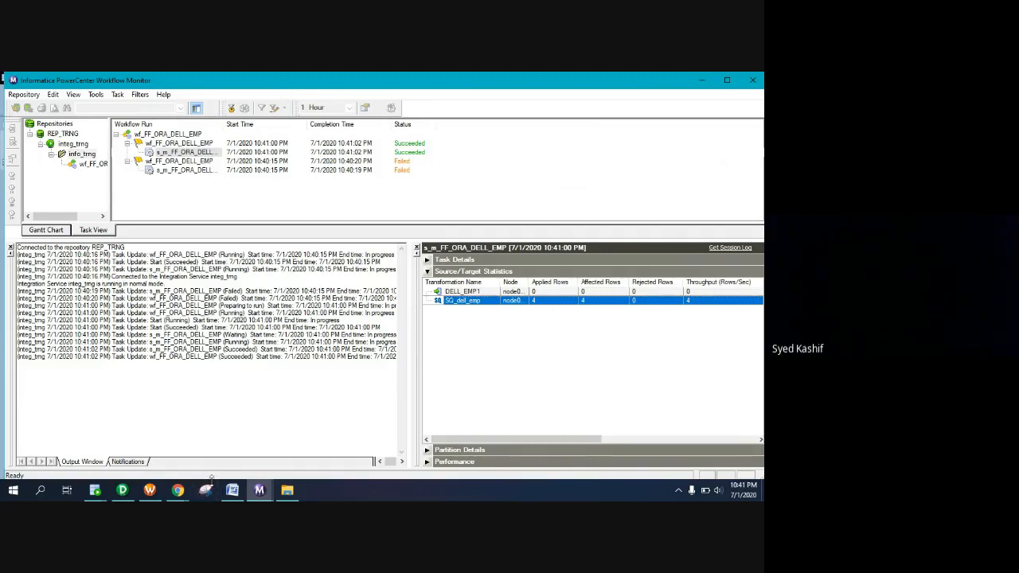
Set FILTRANS's filter condition to true, validate and apply it, then save m_FF_ORA_DELL_EMP
{"action": "left_click", "coordinate": [122, 490]}
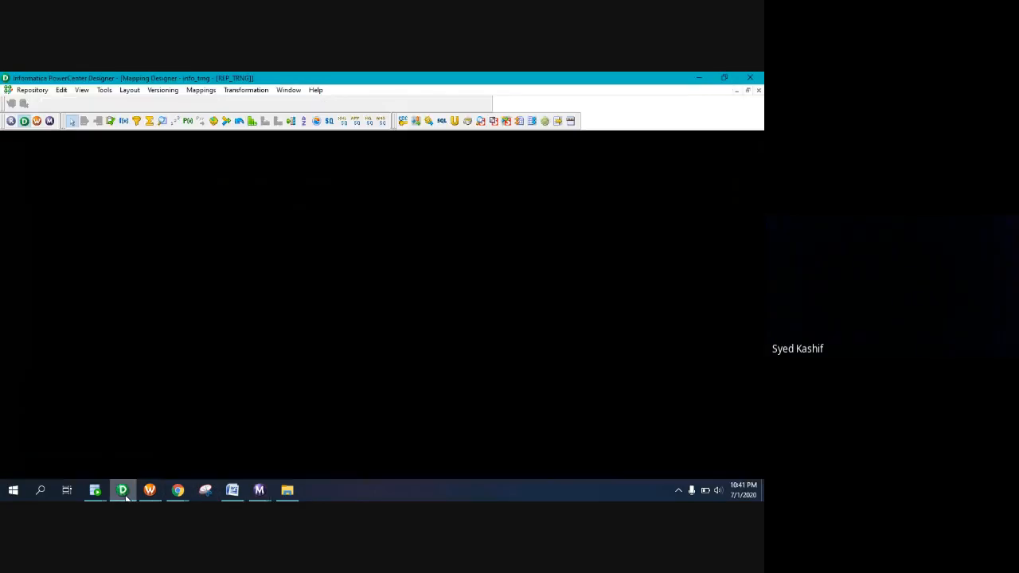
{"action": "double_click", "coordinate": [502, 206]}
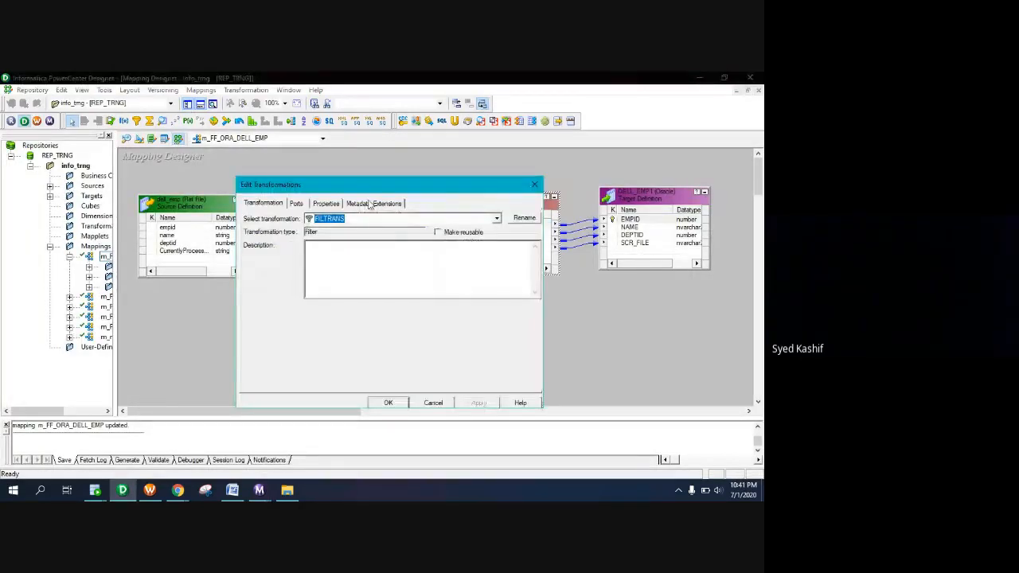
{"action": "left_click", "coordinate": [326, 204]}
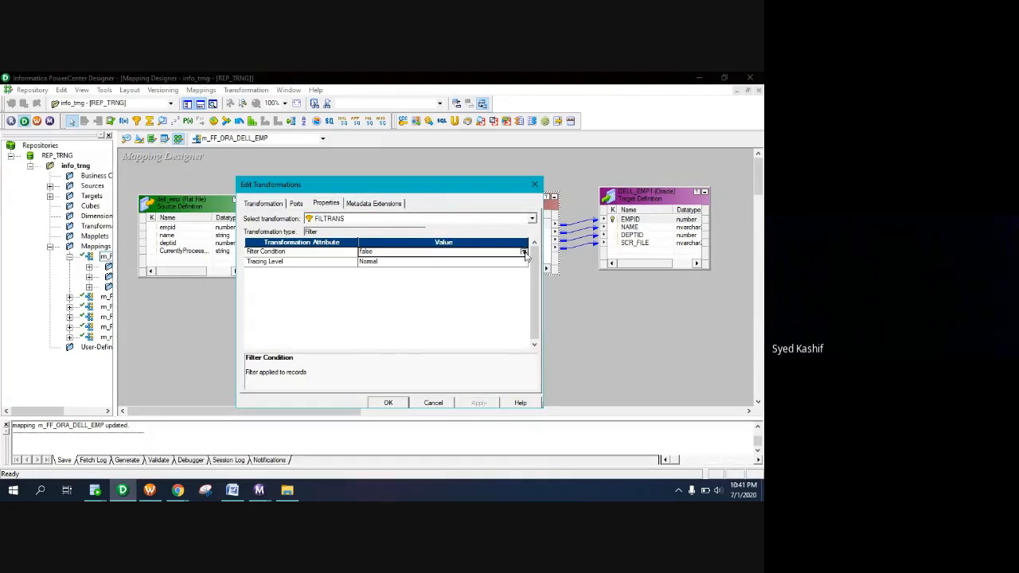
{"action": "left_click", "coordinate": [524, 251]}
{"action": "type", "text": "true"}
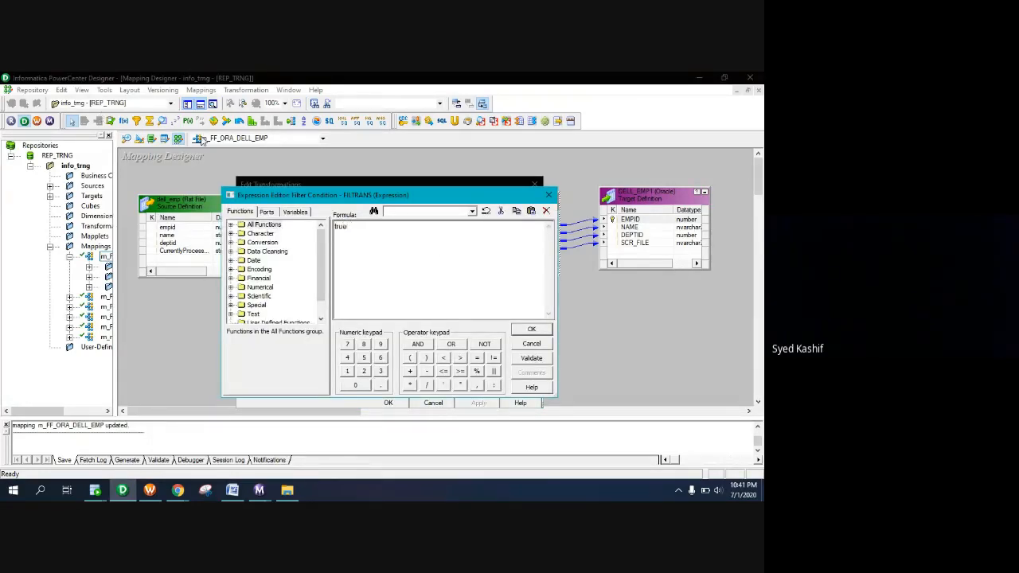
{"action": "left_click", "coordinate": [531, 357]}
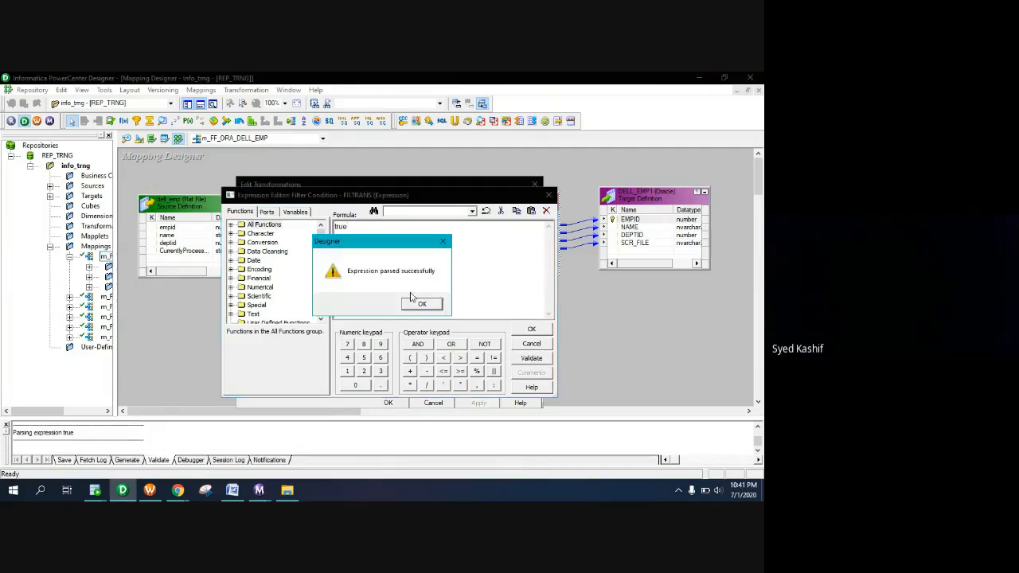
{"action": "left_click", "coordinate": [421, 305]}
{"action": "left_click", "coordinate": [531, 331]}
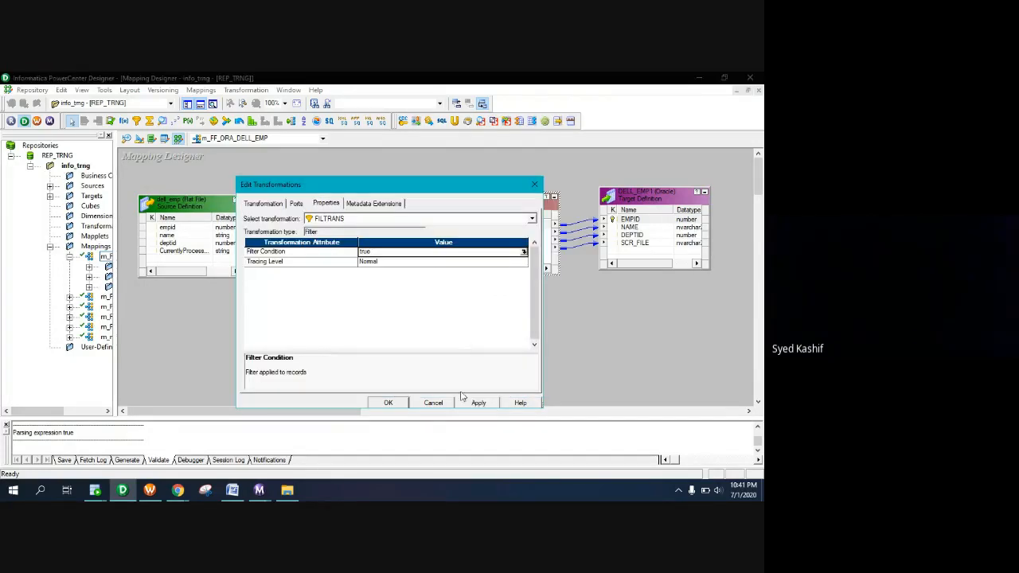
{"action": "left_click", "coordinate": [478, 403]}
{"action": "left_click", "coordinate": [387, 403]}
{"action": "key", "text": "ctrl+s"}
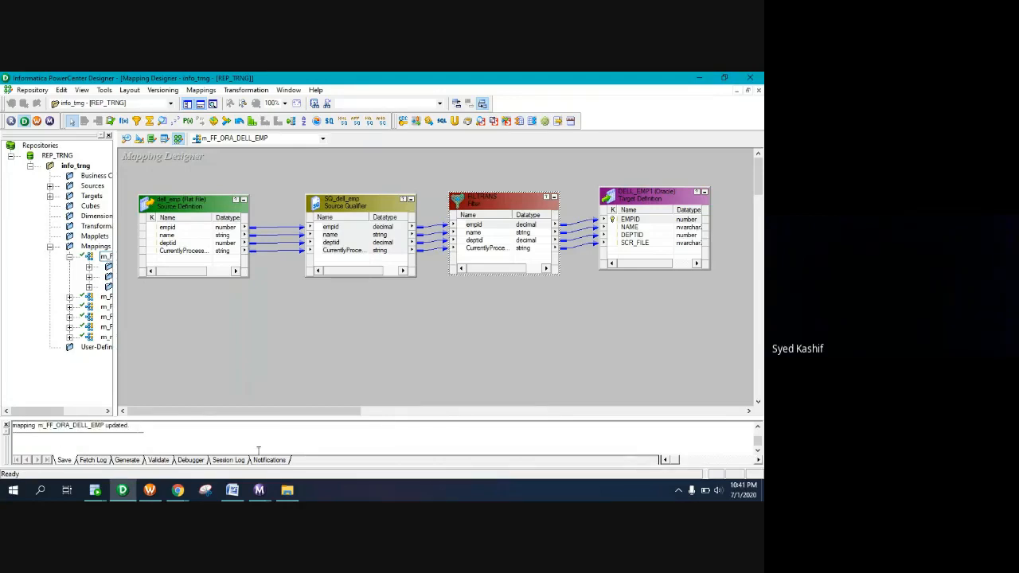
Start wf_FF_ORA_DELL_EMP again from the Workflow Manager canvas
{"action": "left_click", "coordinate": [149, 490]}
{"action": "right_click", "coordinate": [437, 253]}
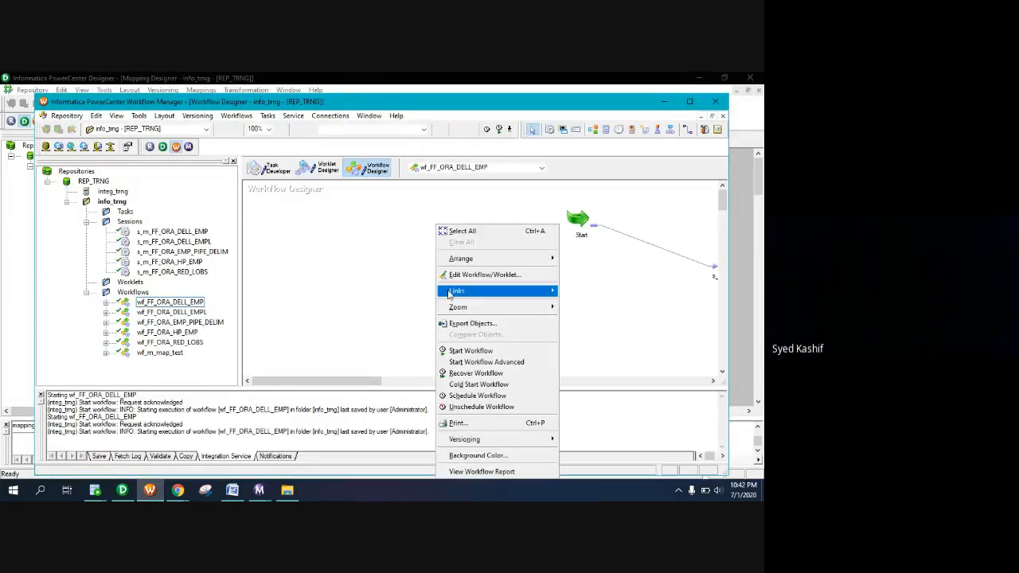
{"action": "left_click", "coordinate": [462, 350]}
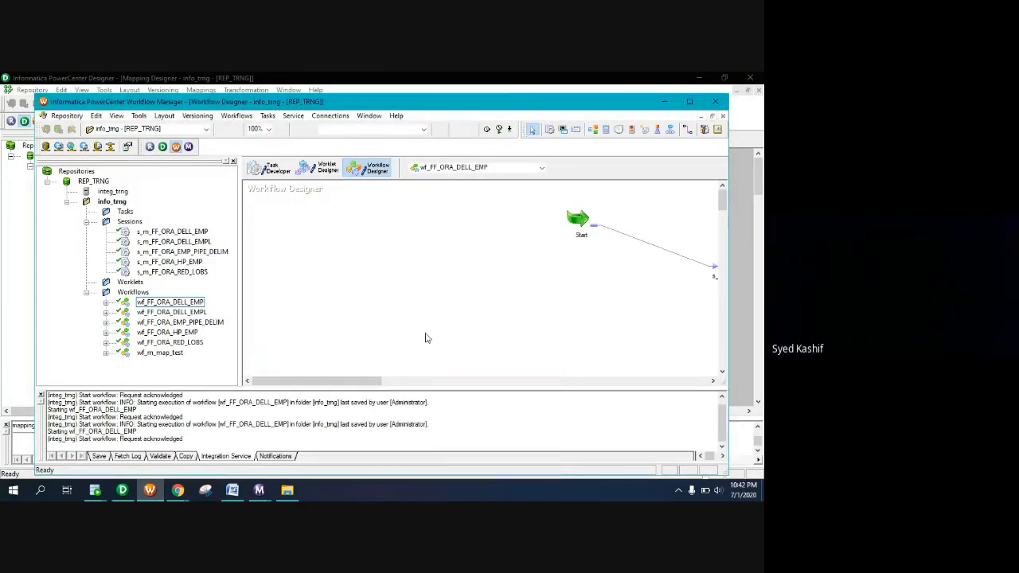
In Workflow Monitor, close the old log and confirm DELL_EMP1 received all 4 rows
{"action": "left_click", "coordinate": [258, 490]}
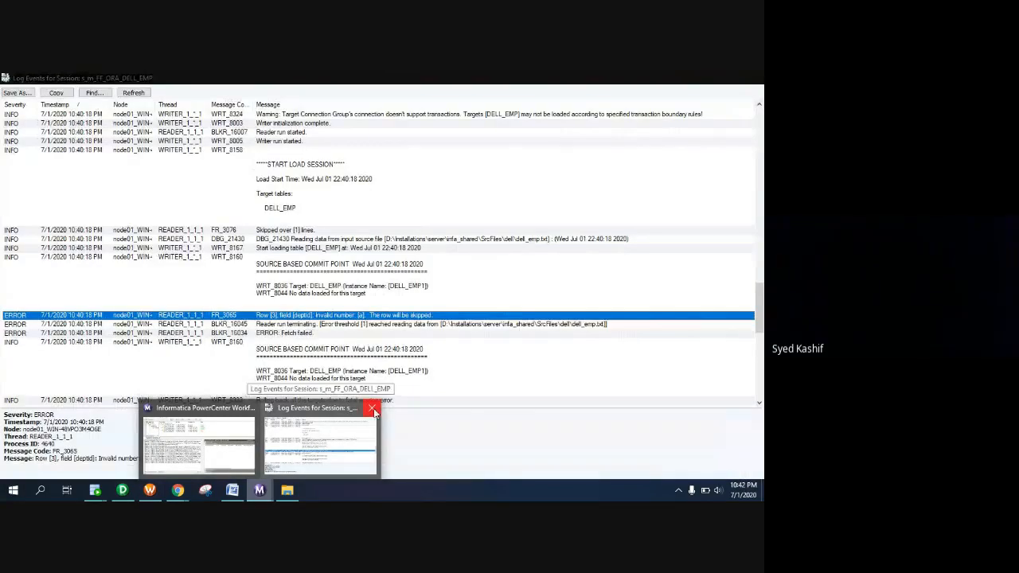
{"action": "left_click", "coordinate": [373, 410]}
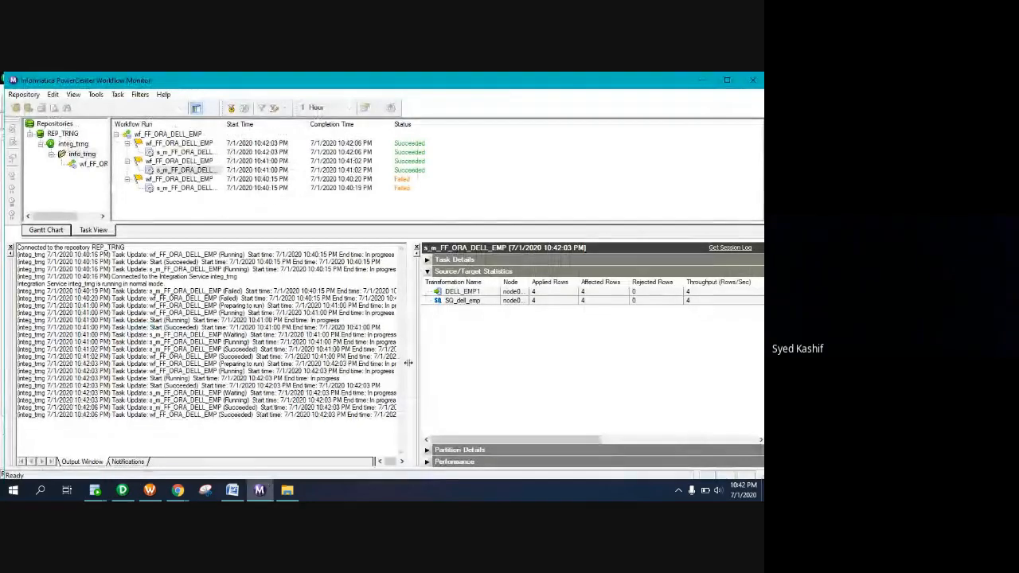
{"action": "left_click", "coordinate": [538, 301]}
{"action": "left_click", "coordinate": [539, 293]}
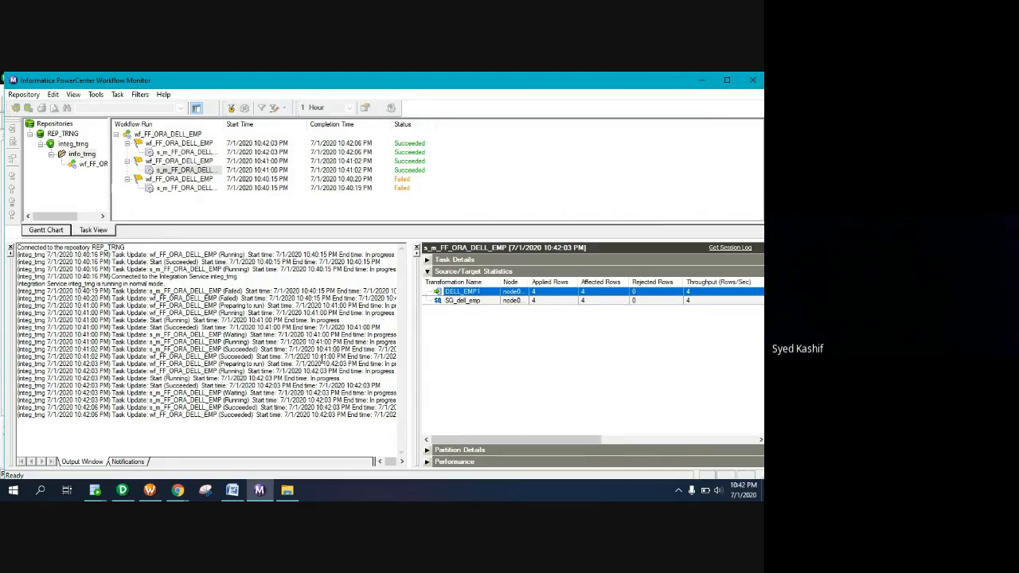
{"action": "left_click", "coordinate": [122, 490]}
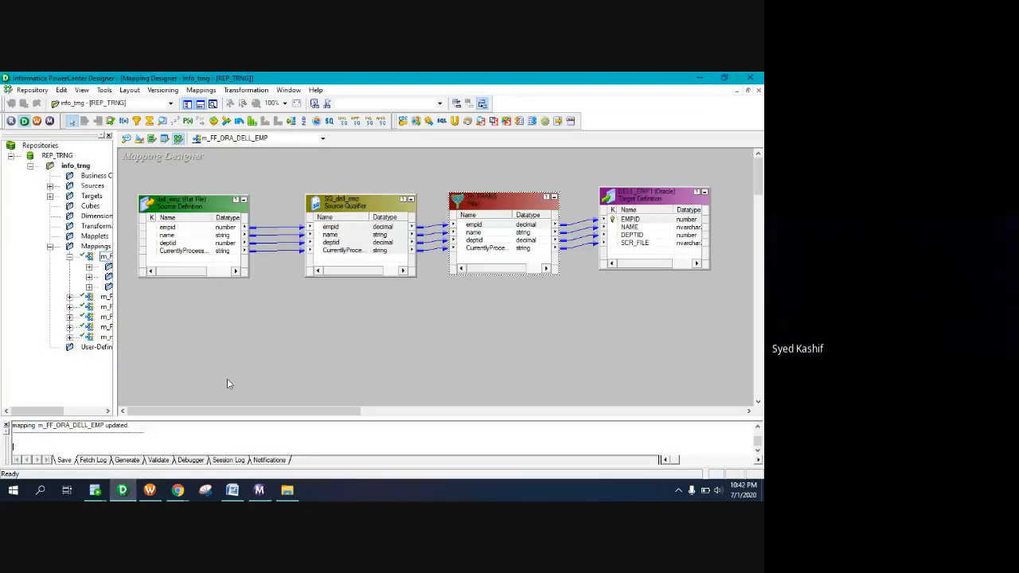
Open FILTRANS's filter condition editor and delete the existing true condition
{"action": "double_click", "coordinate": [493, 199]}
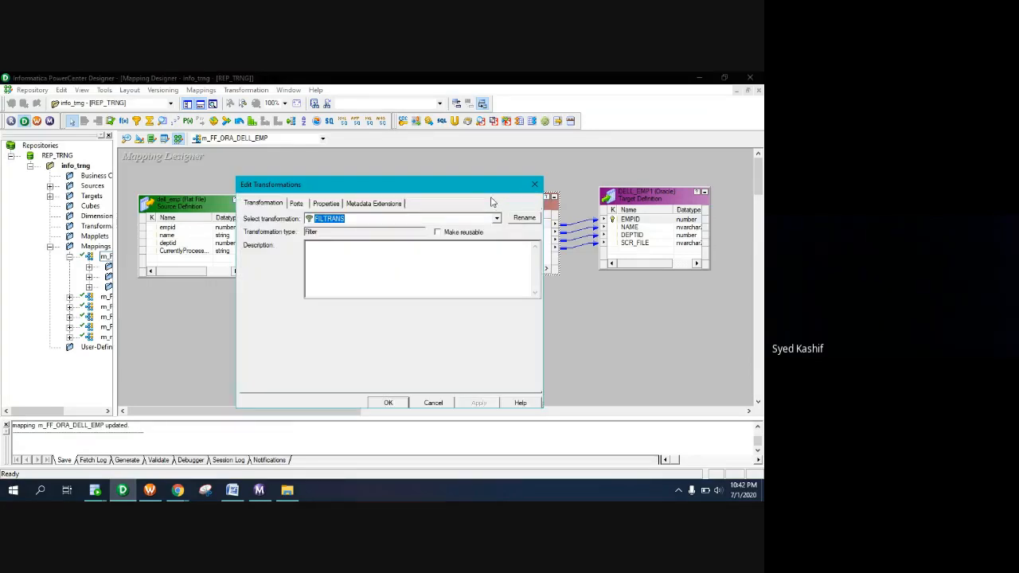
{"action": "left_click", "coordinate": [323, 203]}
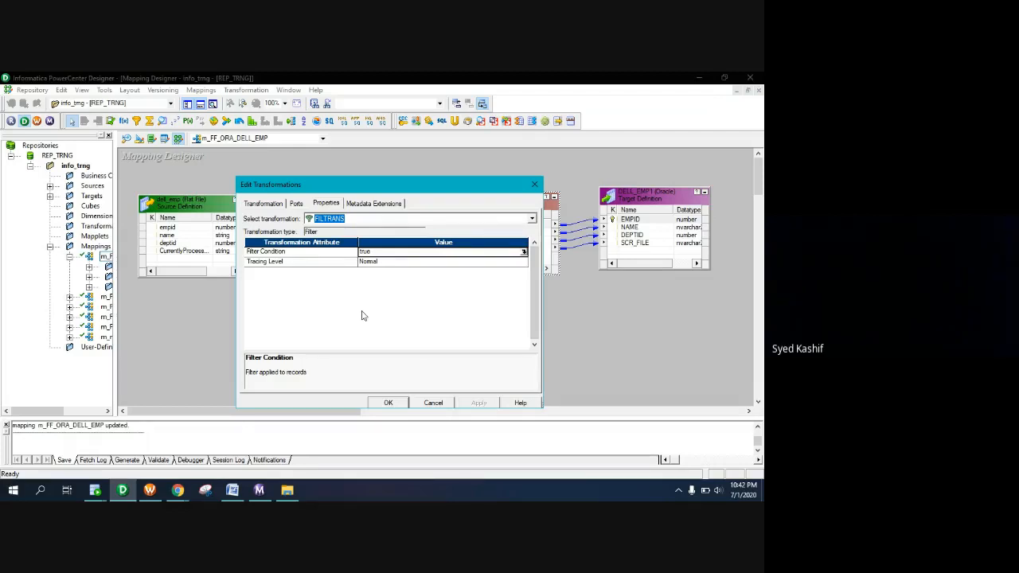
{"action": "left_click", "coordinate": [379, 253]}
{"action": "left_click", "coordinate": [524, 252]}
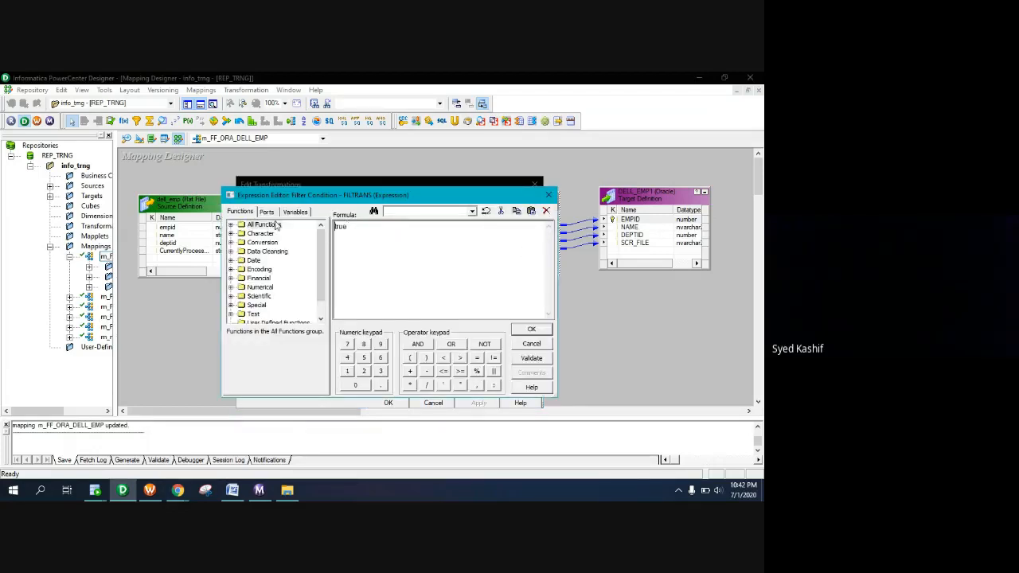
{"action": "left_click_drag", "start_coordinate": [354, 227], "coordinate": [318, 229]}
{"action": "key", "text": "BackSpace"}
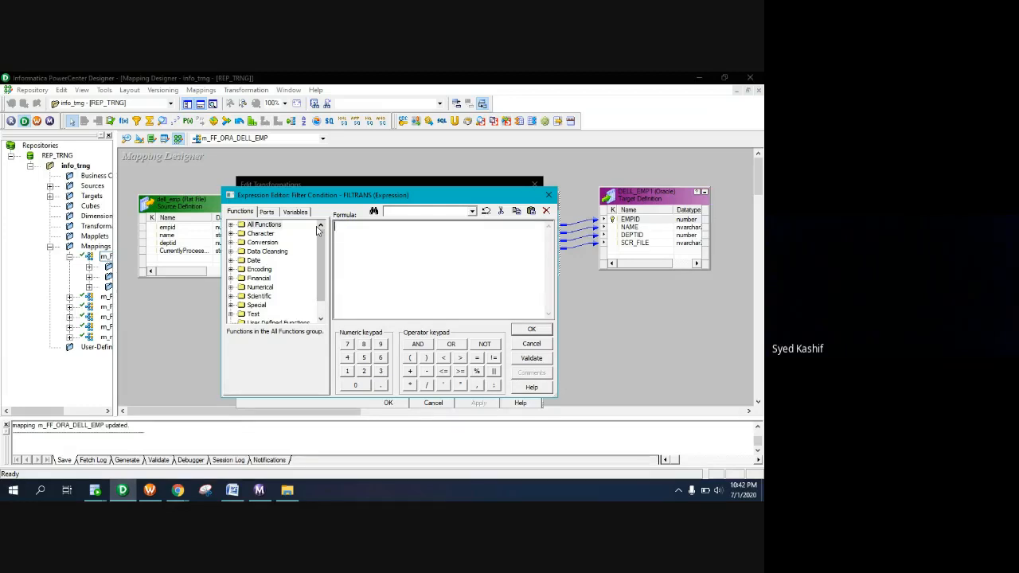
Enter deptid=10 as the filter condition, validate and apply it, and save the mapping
{"action": "left_click", "coordinate": [266, 212]}
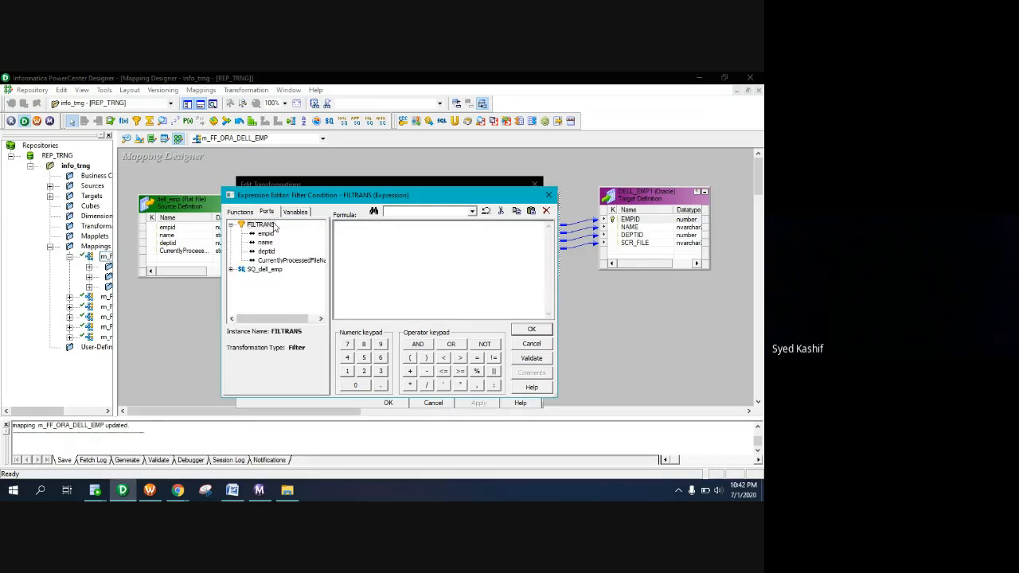
{"action": "left_click", "coordinate": [265, 252]}
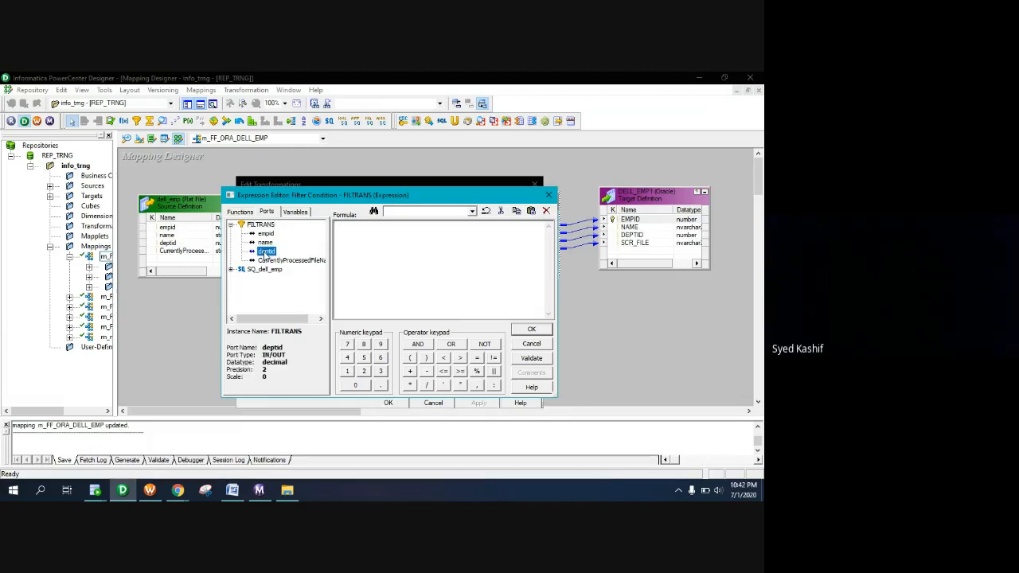
{"action": "double_click", "coordinate": [265, 251]}
{"action": "type", "text": "="}
{"action": "key", "text": "BackSpace"}
{"action": "key", "text": "BackSpace"}
{"action": "type", "text": "deptid=10"}
{"action": "left_click", "coordinate": [531, 358]}
{"action": "key", "text": "Return"}
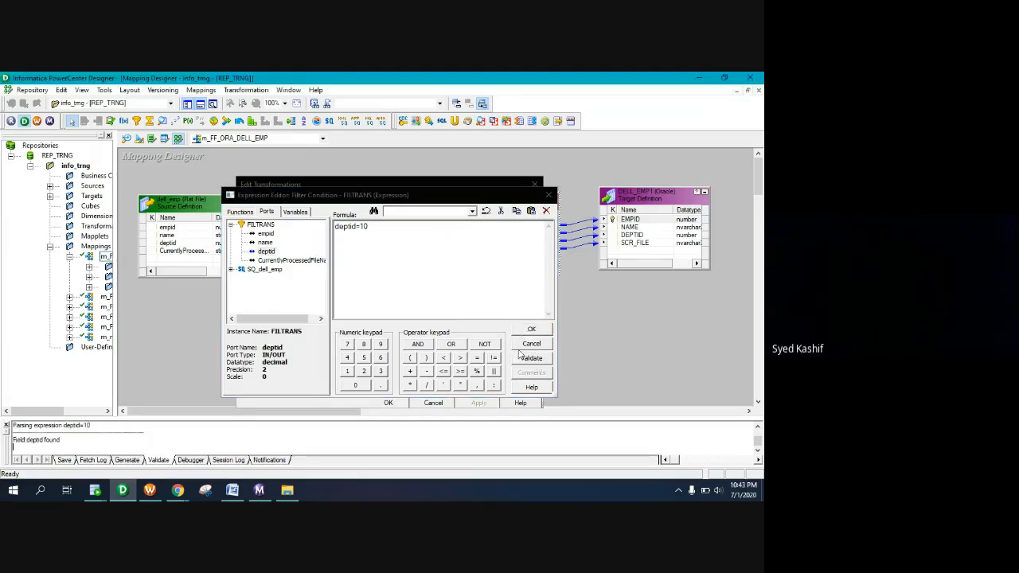
{"action": "left_click", "coordinate": [532, 330]}
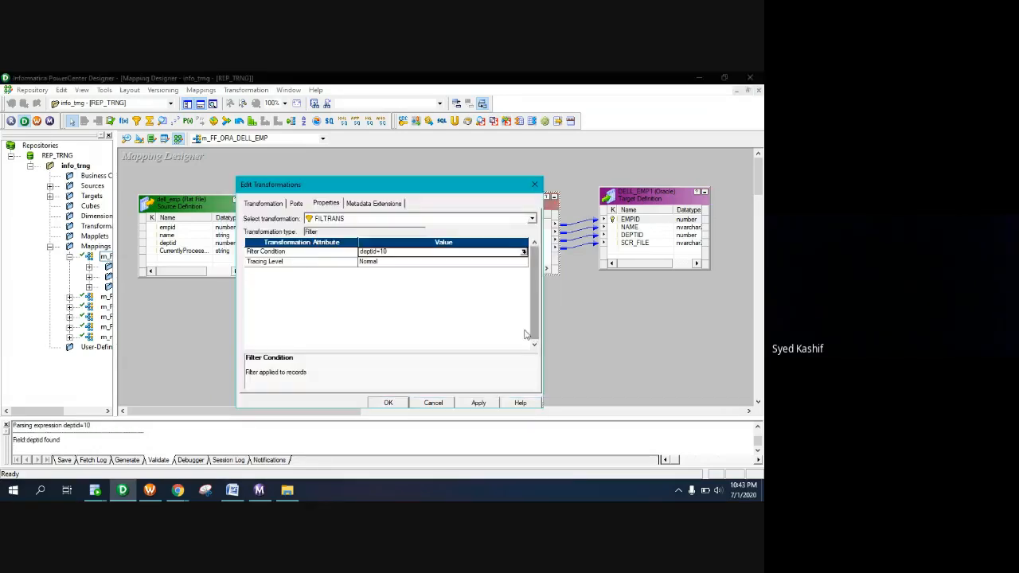
{"action": "left_click", "coordinate": [478, 404]}
{"action": "left_click", "coordinate": [389, 403]}
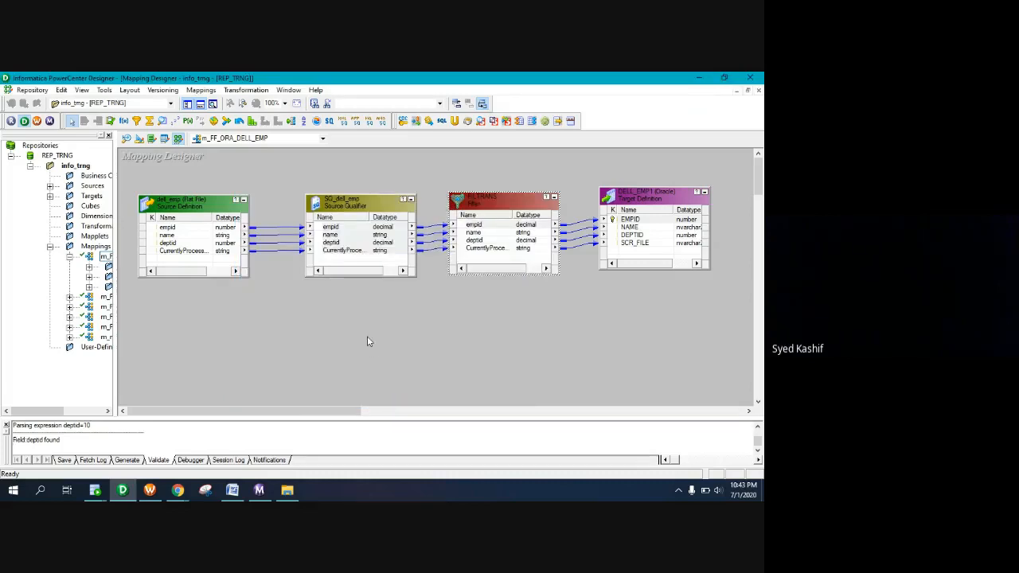
{"action": "key", "text": "ctrl+s"}
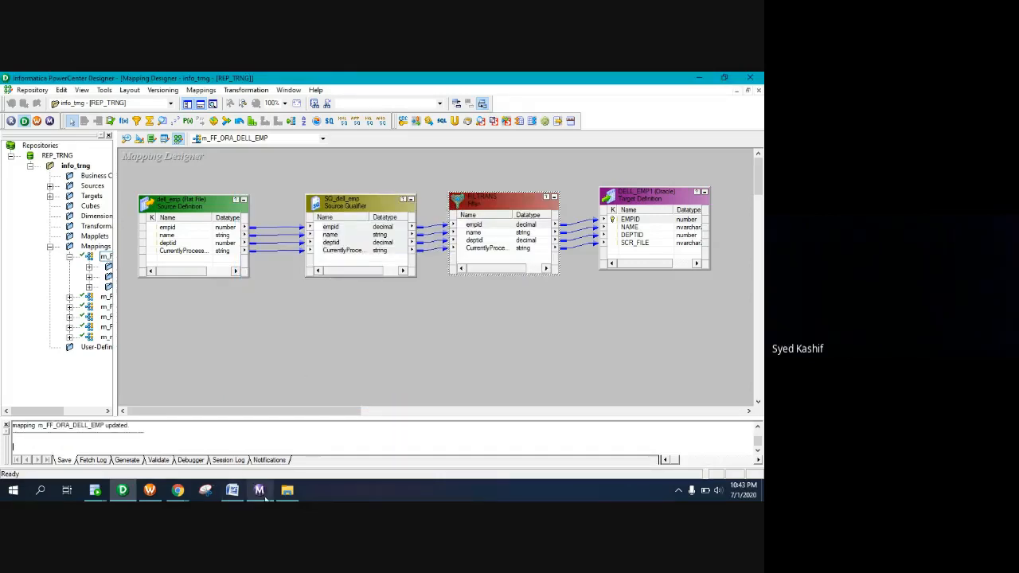
Start wf_FF_ORA_DELL_EMP from Workflow Manager and check the run in Workflow Monitor
{"action": "left_click", "coordinate": [152, 492]}
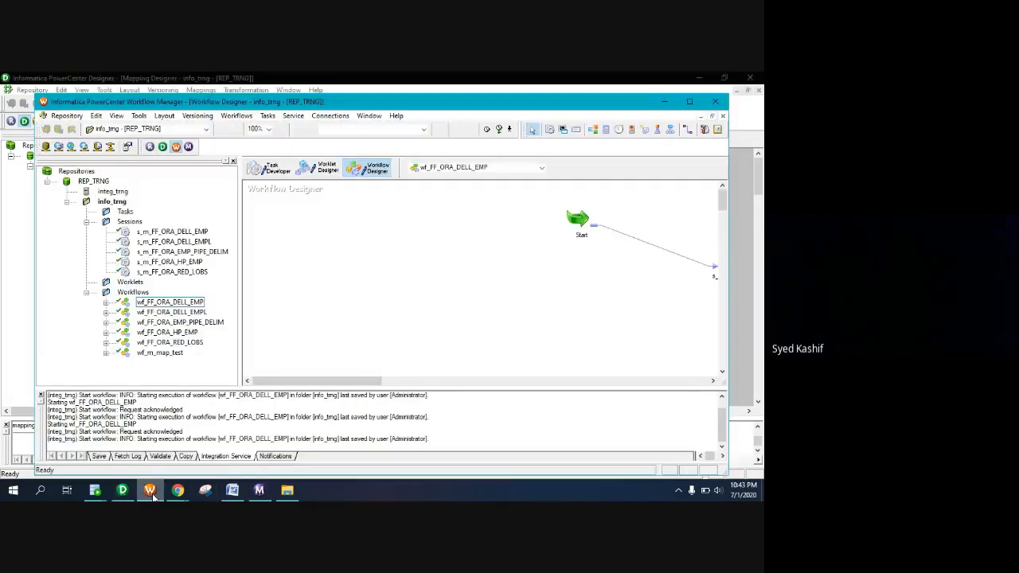
{"action": "right_click", "coordinate": [371, 220]}
{"action": "left_click", "coordinate": [394, 344]}
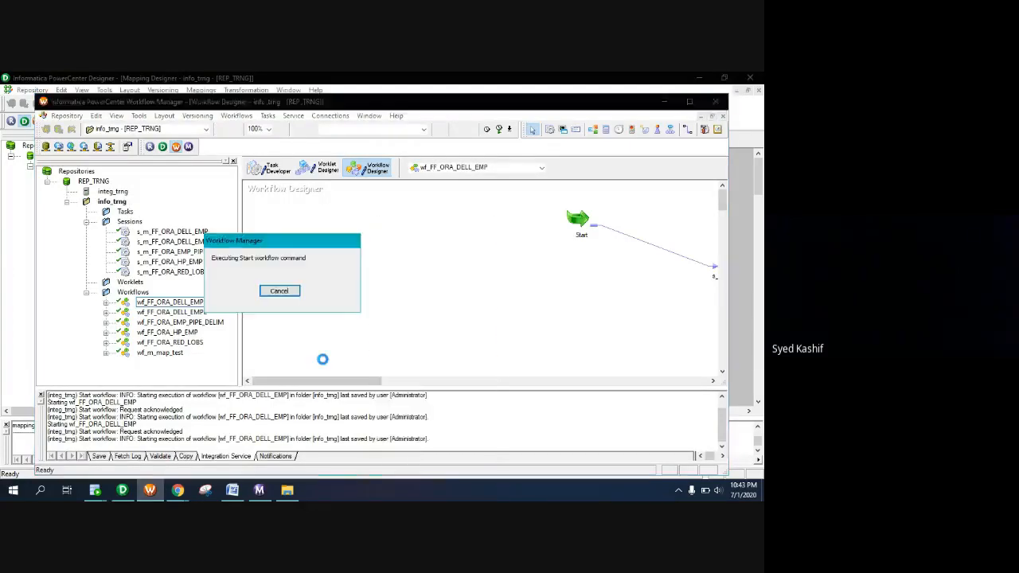
{"action": "left_click", "coordinate": [261, 491]}
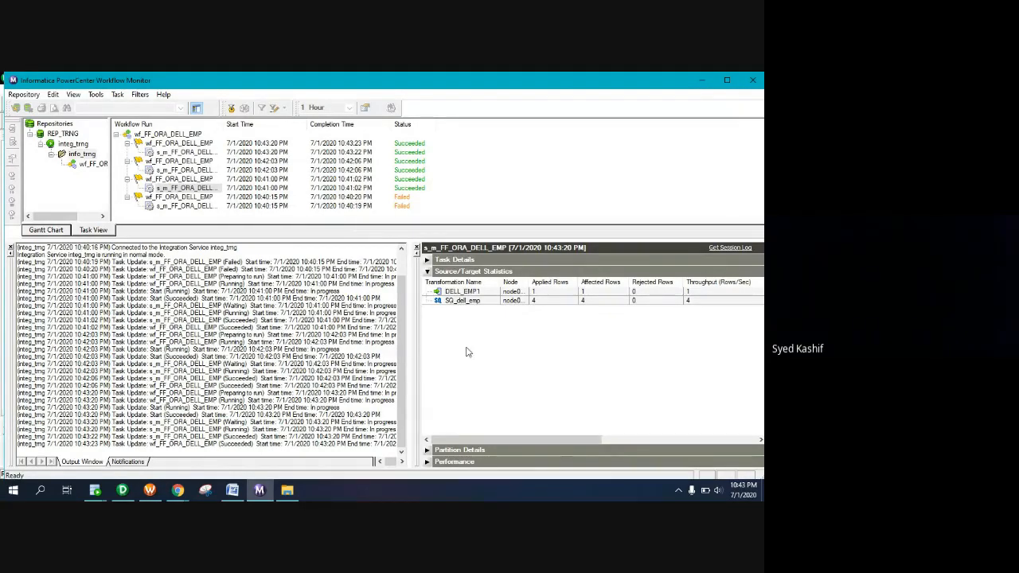
{"action": "left_click", "coordinate": [121, 489]}
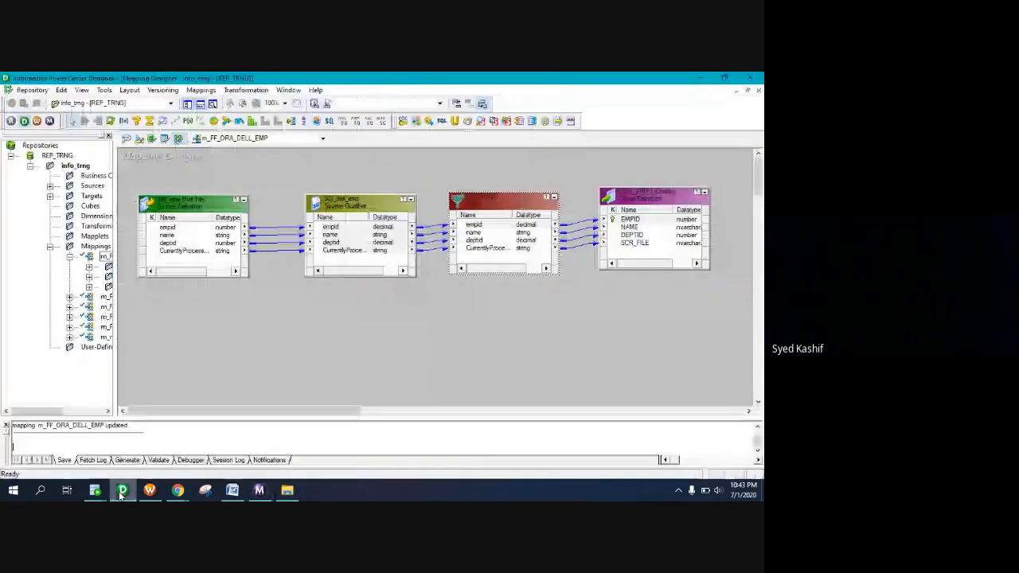
{"action": "left_click", "coordinate": [495, 206]}
{"action": "double_click", "coordinate": [495, 206]}
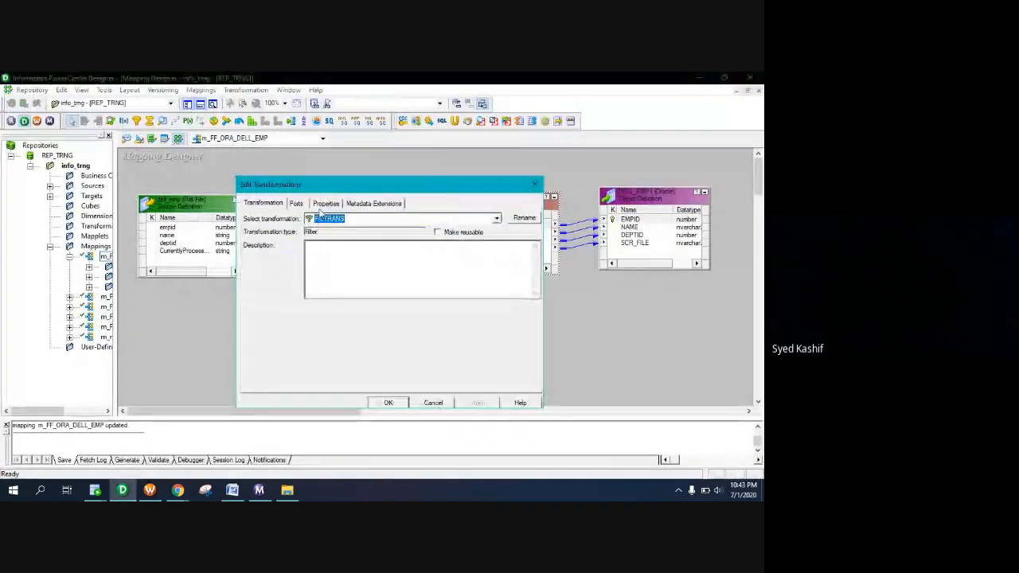
{"action": "left_click", "coordinate": [325, 203]}
{"action": "left_click", "coordinate": [524, 251]}
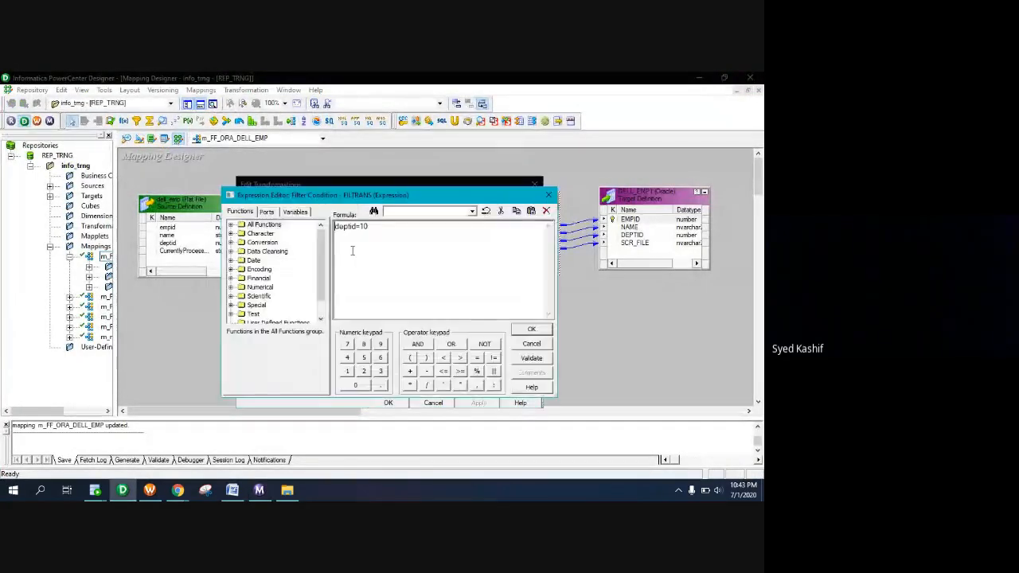
{"action": "left_click", "coordinate": [267, 212]}
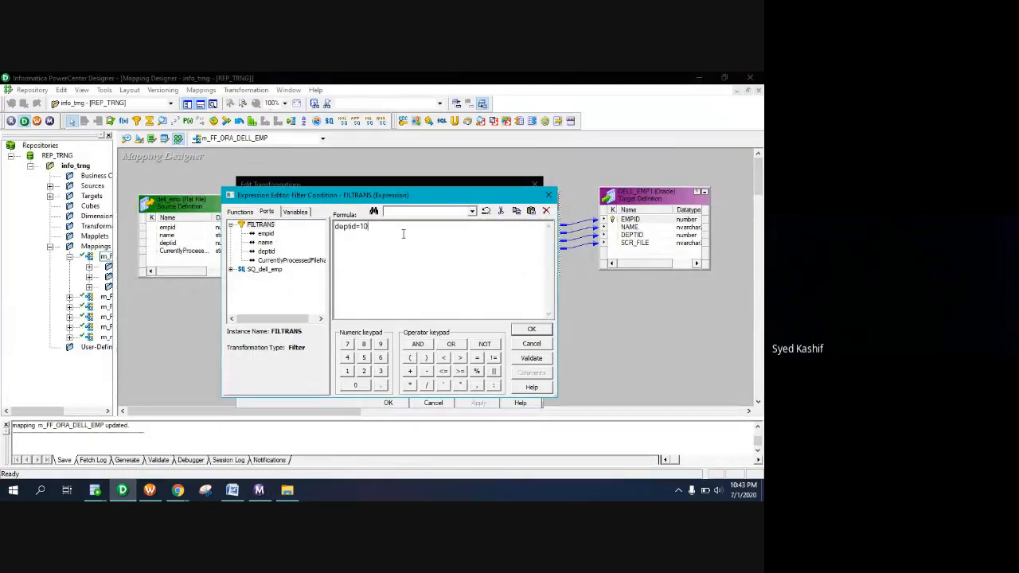
{"action": "key", "text": "BackSpace"}
{"action": "key", "text": "BackSpace"}
{"action": "key", "text": "BackSpace"}
{"action": "key", "text": "BackSpace"}
{"action": "key", "text": "BackSpace"}
{"action": "double_click", "coordinate": [263, 242]}
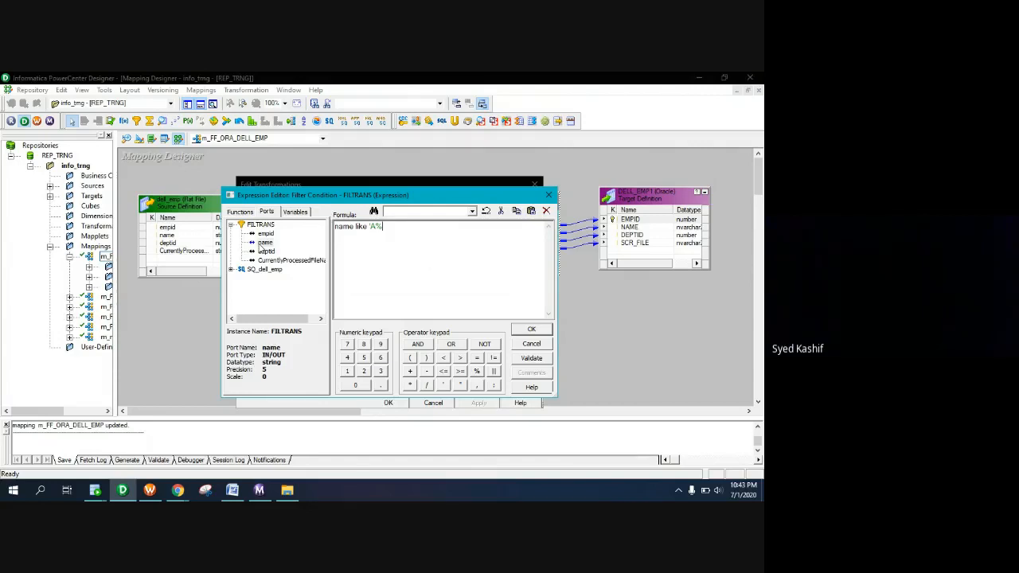
{"action": "left_click", "coordinate": [532, 358]}
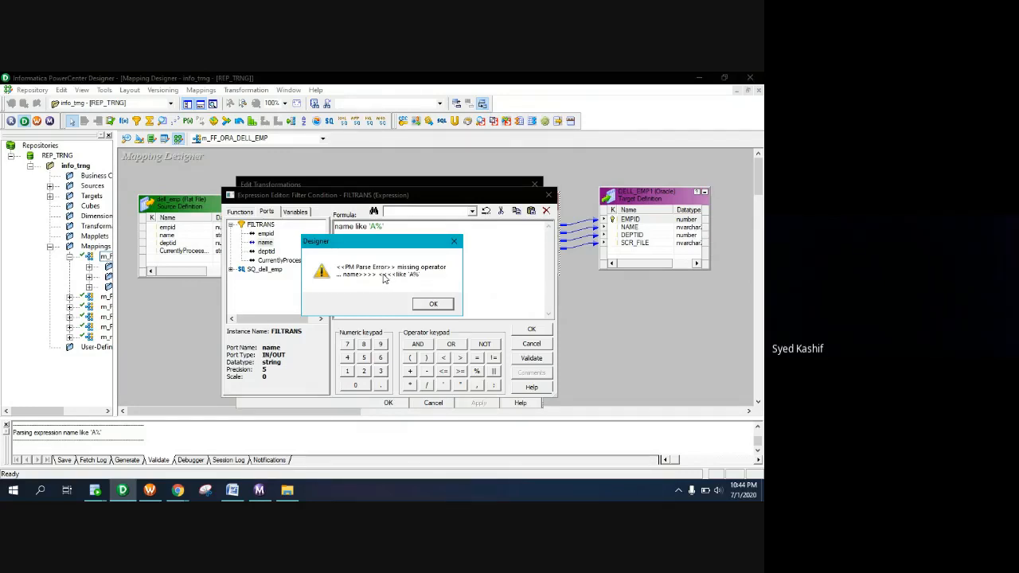
{"action": "left_click", "coordinate": [433, 304]}
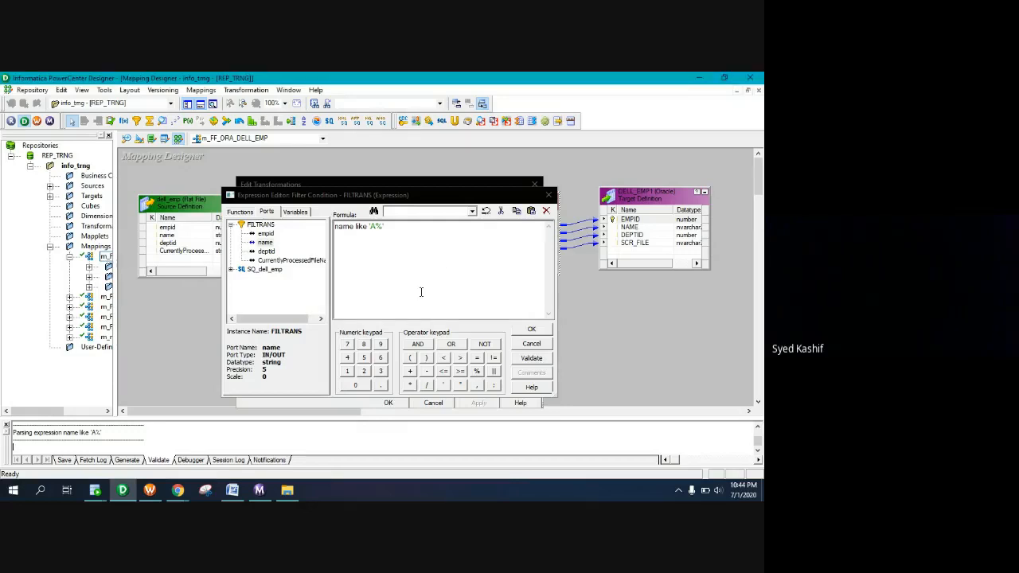
{"action": "left_click", "coordinate": [524, 329]}
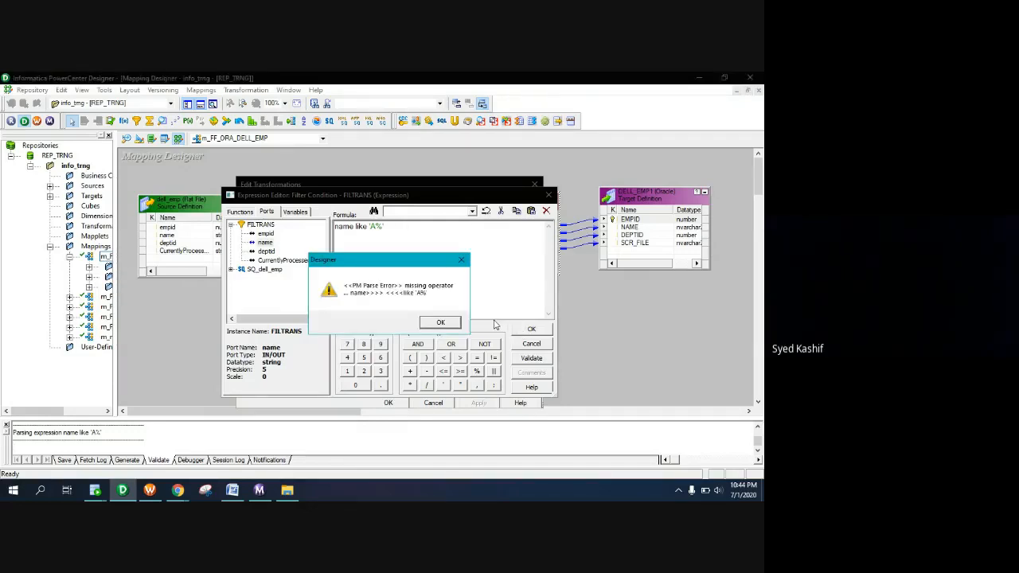
{"action": "left_click", "coordinate": [452, 324]}
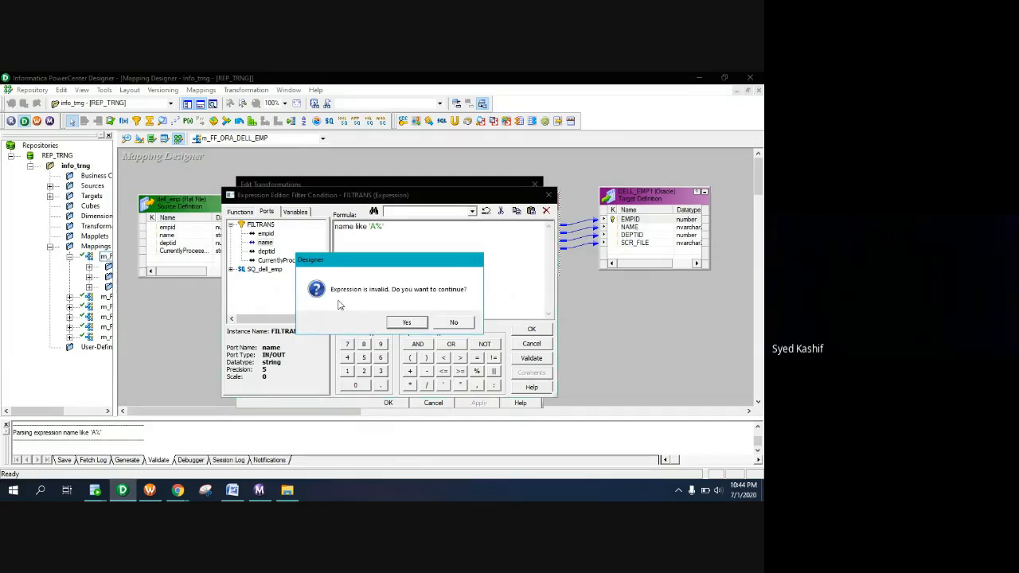
{"action": "left_click", "coordinate": [414, 324]}
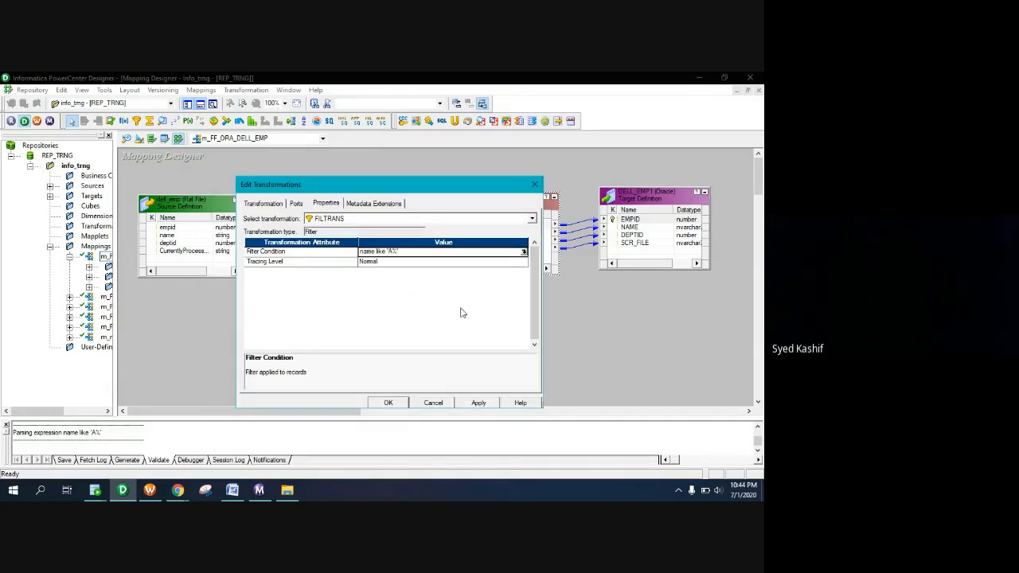
{"action": "left_click", "coordinate": [442, 403]}
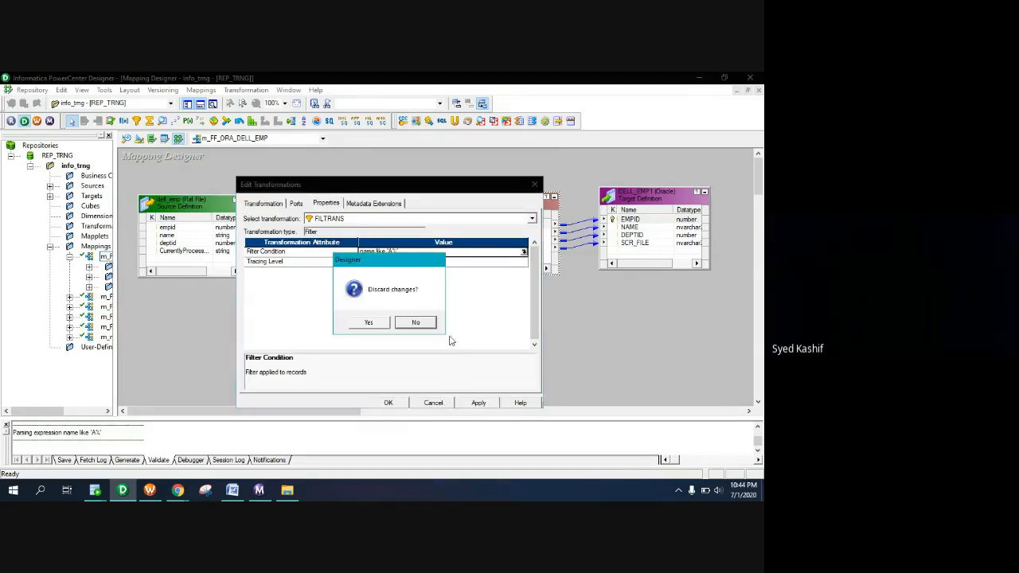
{"action": "left_click", "coordinate": [385, 325]}
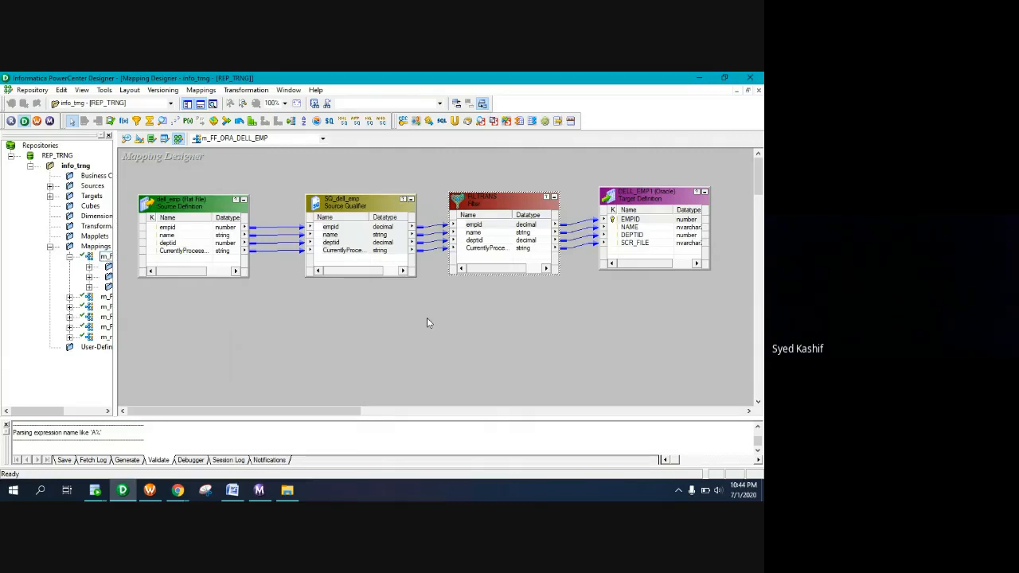
Open PowerCenter Help and search for 'reg_exp', which finds no topics
{"action": "left_click", "coordinate": [315, 90]}
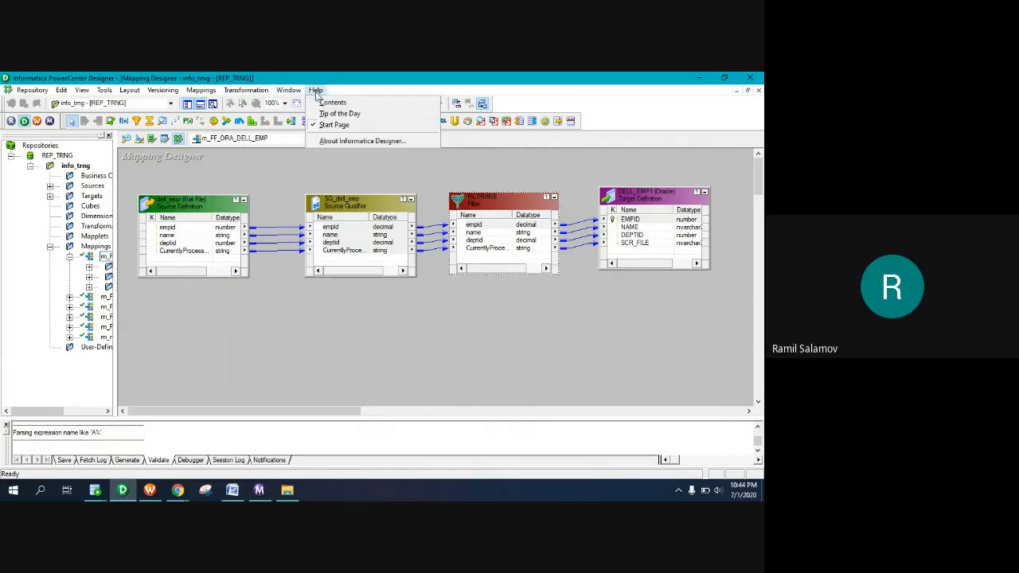
{"action": "left_click", "coordinate": [330, 102]}
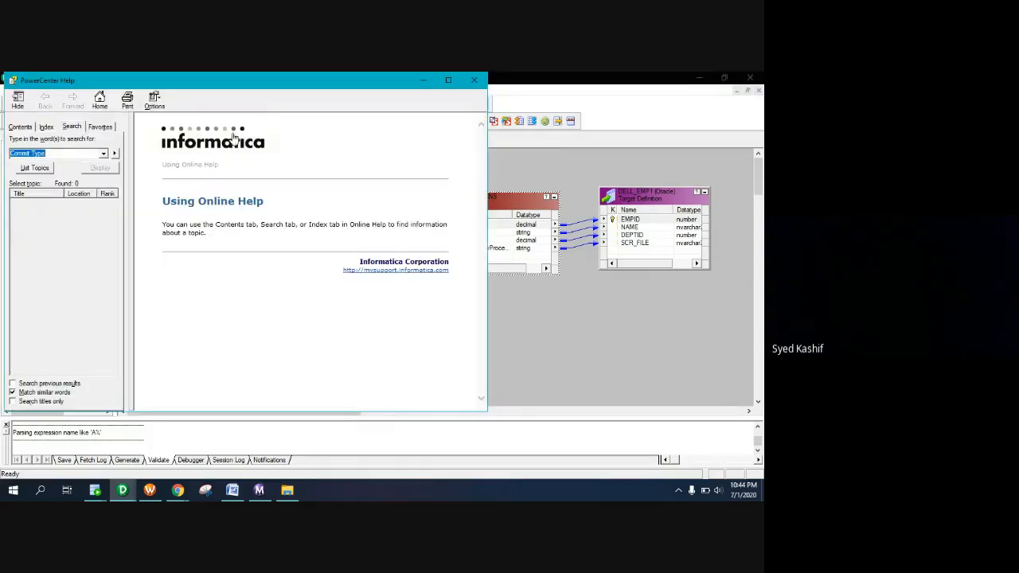
{"action": "left_click", "coordinate": [59, 153]}
{"action": "left_click_drag", "start_coordinate": [61, 153], "coordinate": [4, 155]}
{"action": "type", "text": "reg_exp"}
{"action": "key", "text": "Return"}
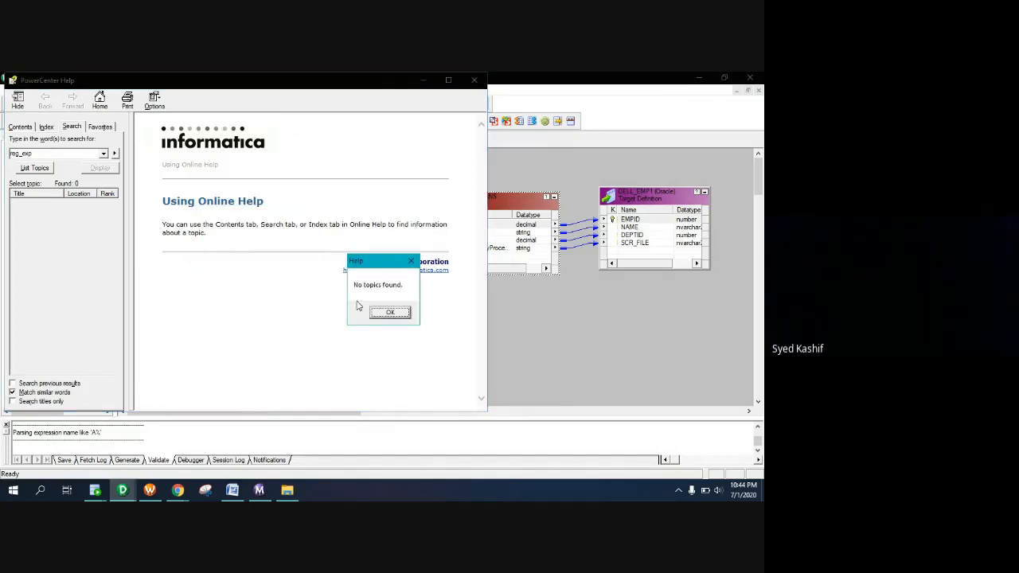
{"action": "left_click", "coordinate": [411, 261]}
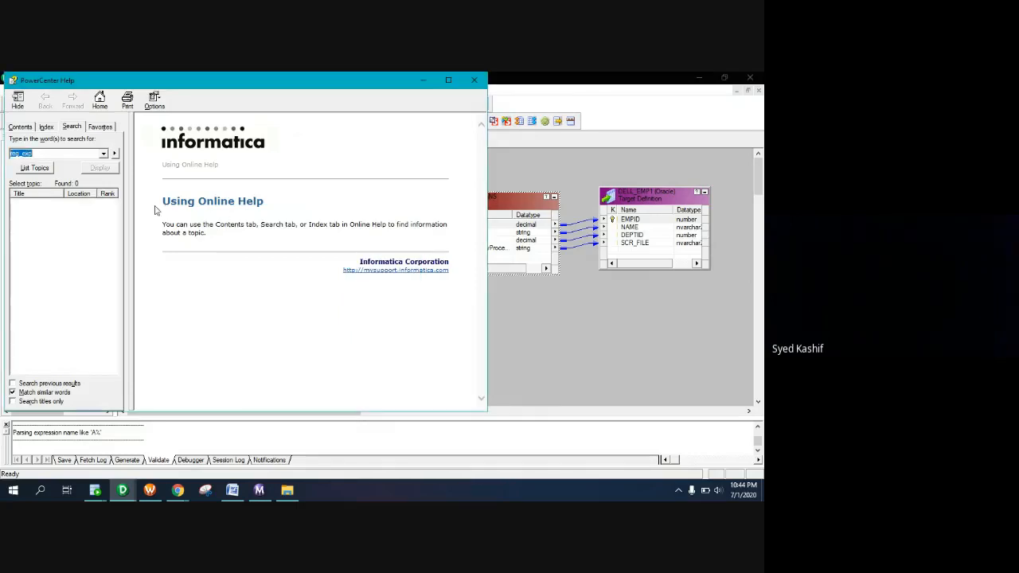
Search help for 'regexp' instead, which also returns no topics
{"action": "left_click", "coordinate": [39, 153]}
{"action": "key", "text": "Left"}
{"action": "key", "text": "Left"}
{"action": "key", "text": "BackSpace"}
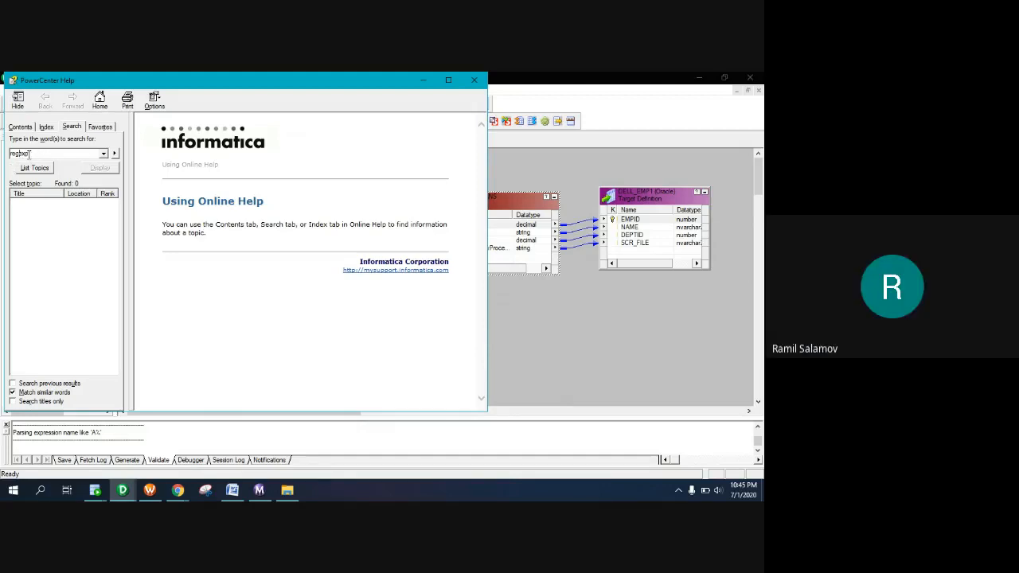
{"action": "left_click", "coordinate": [34, 167]}
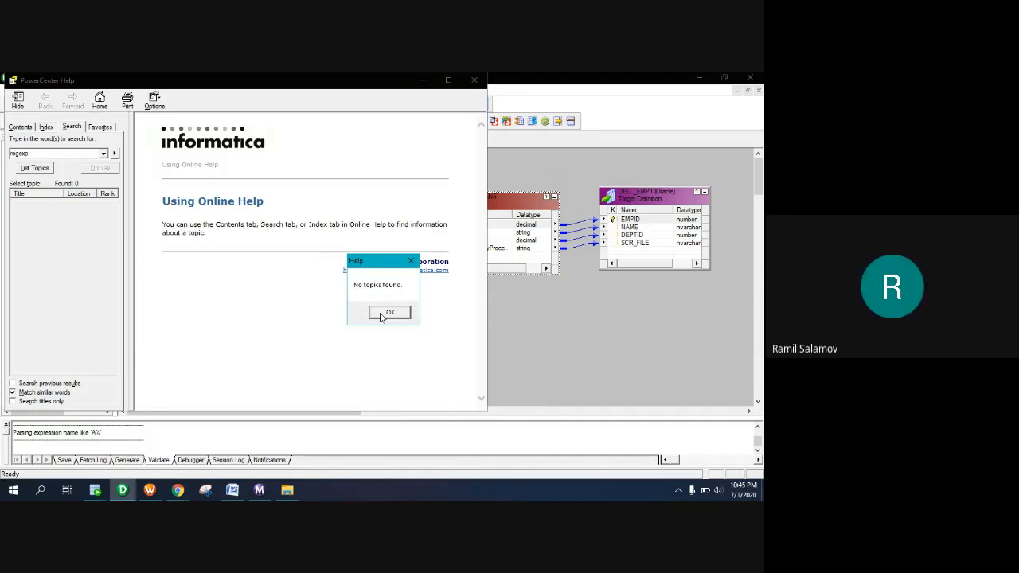
{"action": "left_click", "coordinate": [16, 159]}
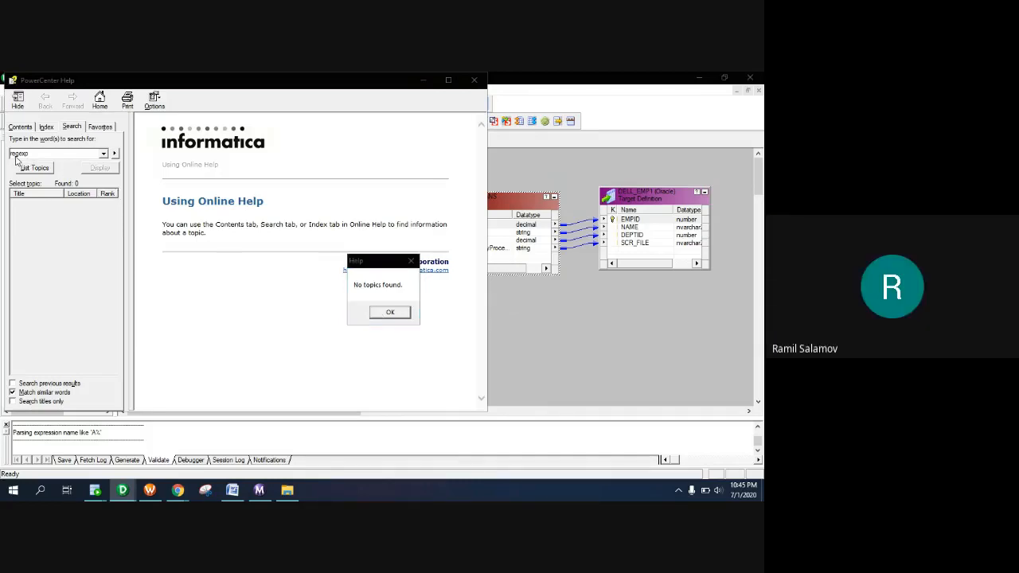
{"action": "left_click", "coordinate": [392, 315]}
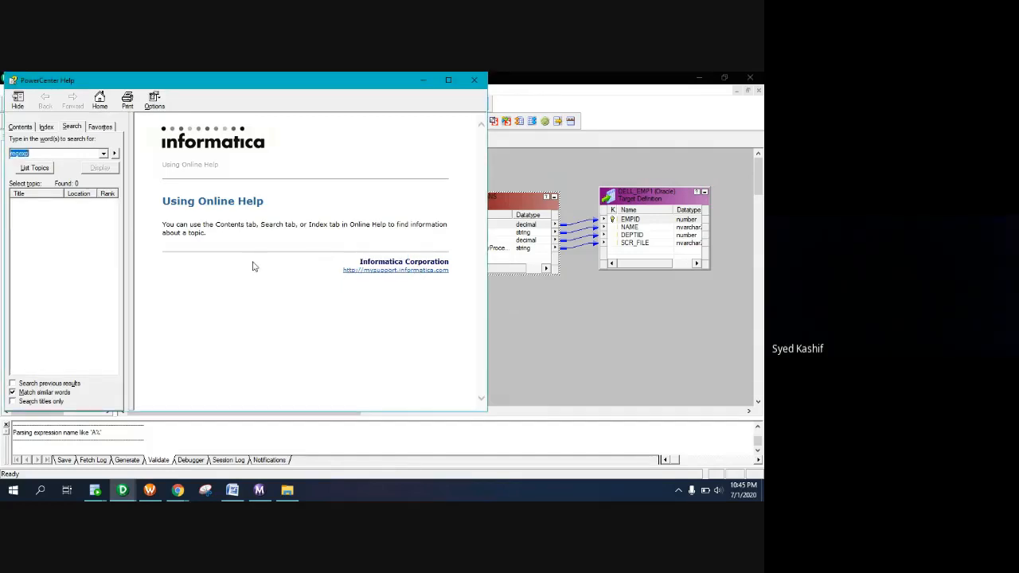
Search for 'reg' and widen the results pane to read the 3 topics
{"action": "left_click", "coordinate": [52, 154]}
{"action": "left_click", "coordinate": [35, 168]}
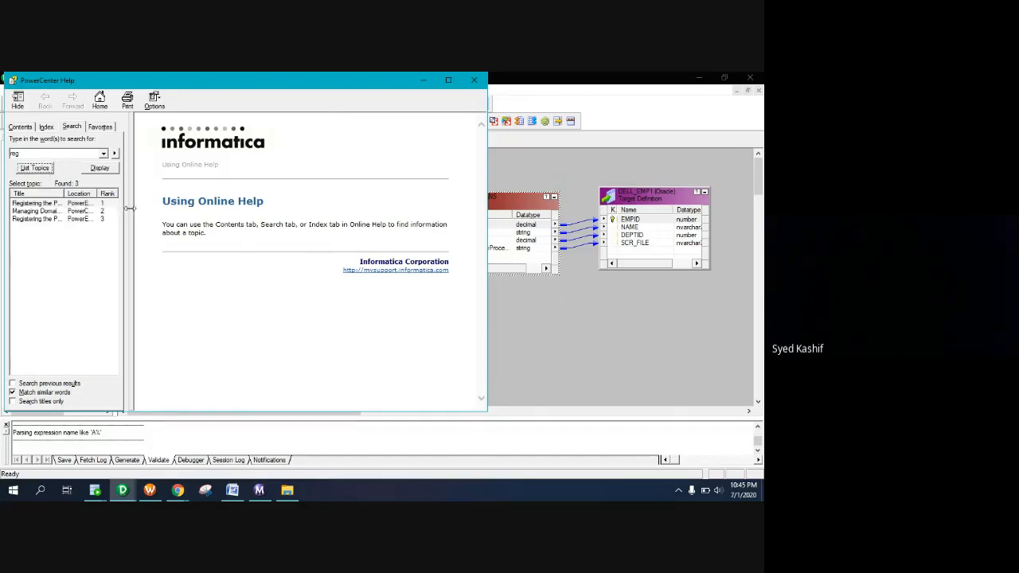
{"action": "left_click_drag", "start_coordinate": [127, 211], "coordinate": [224, 231]}
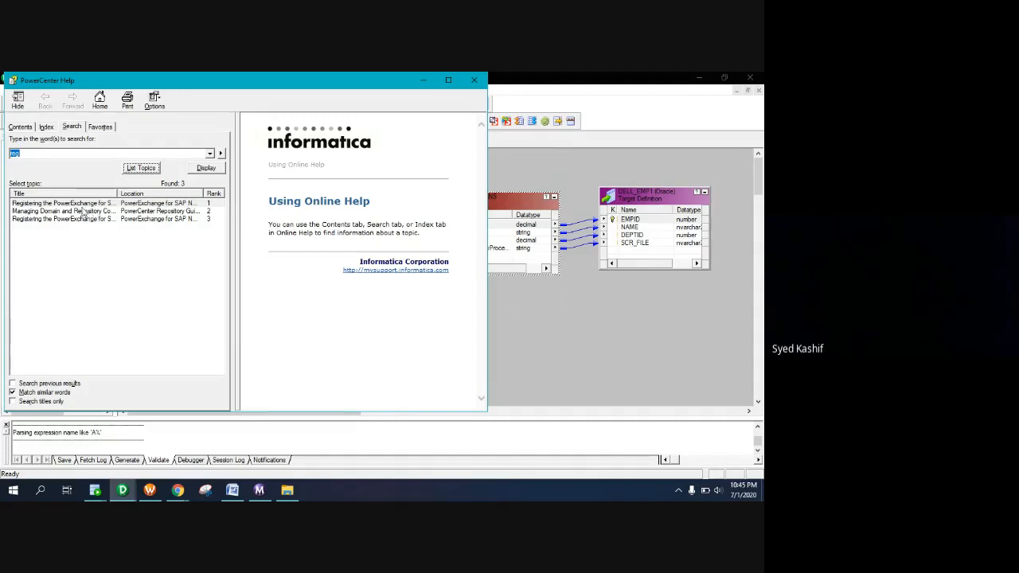
Find 'REG_MATCH function' in the Help index and display its character functions topic
{"action": "left_click", "coordinate": [45, 127]}
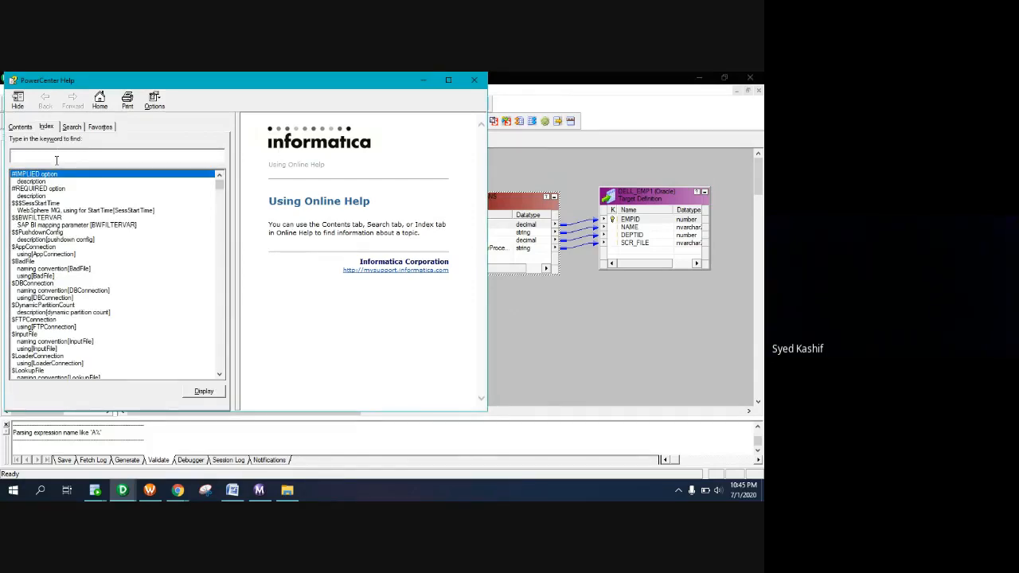
{"action": "type", "text": "re"}
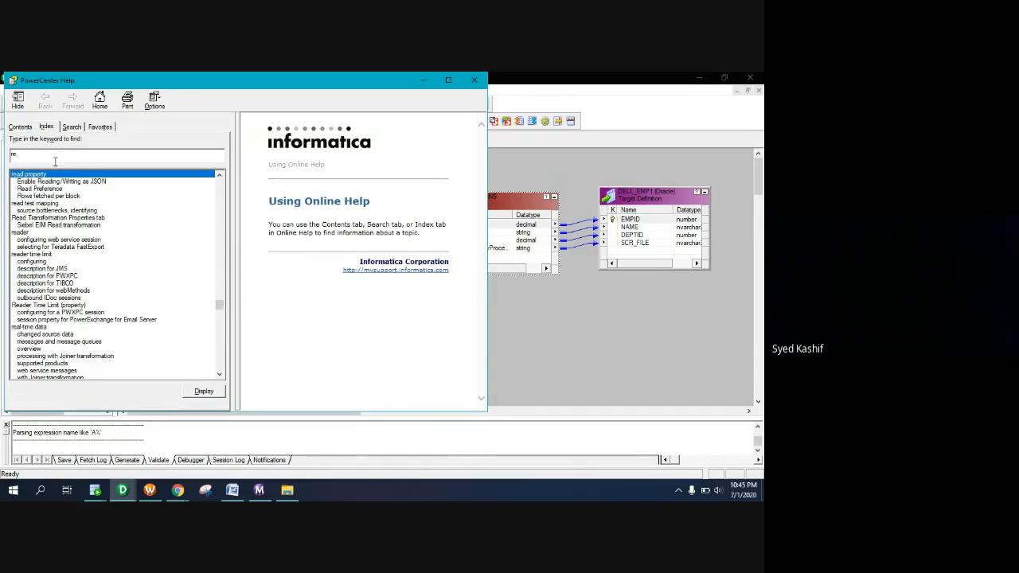
{"action": "key", "text": "BackSpace"}
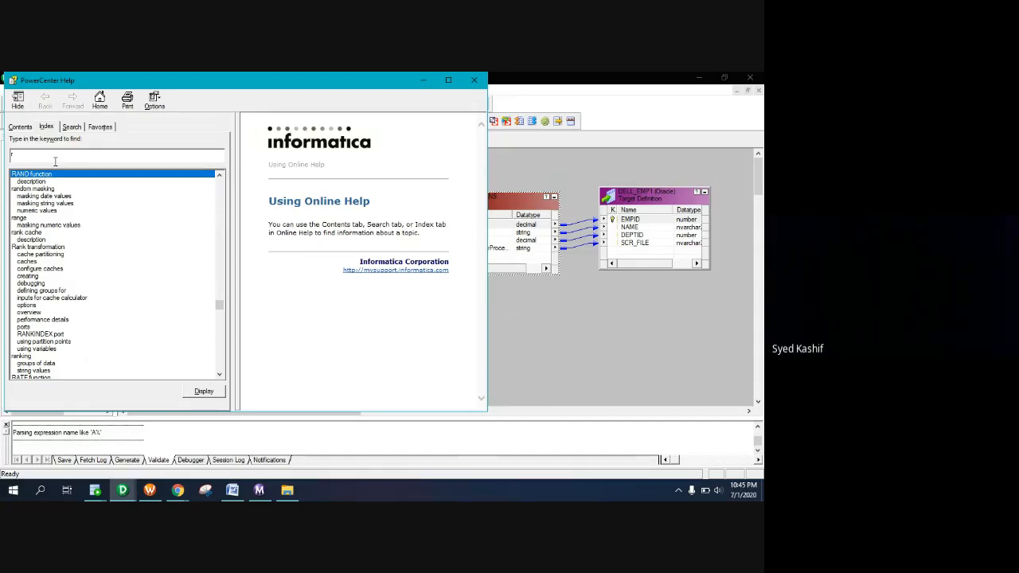
{"action": "type", "text": "eg"}
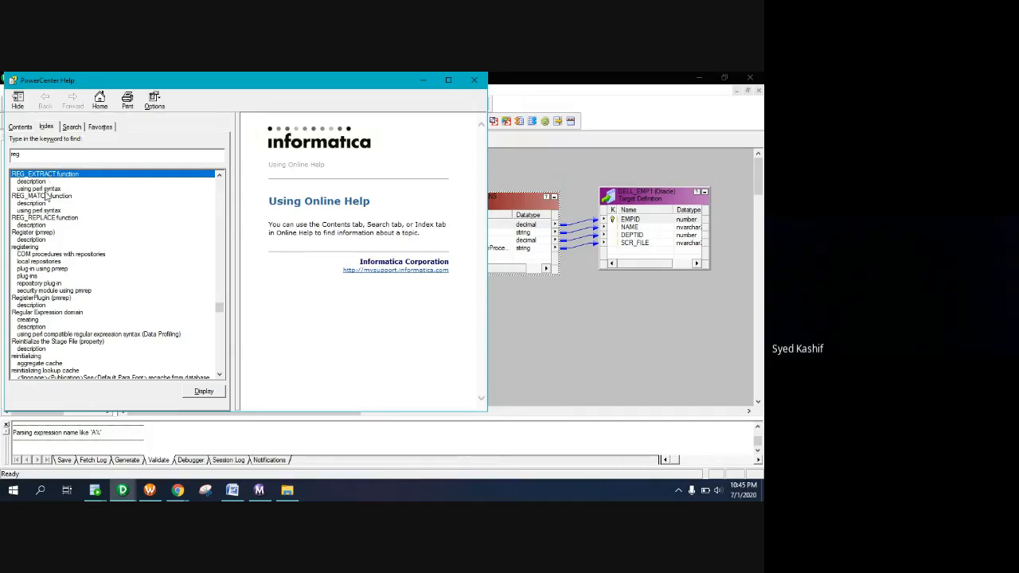
{"action": "type", "text": "_i"}
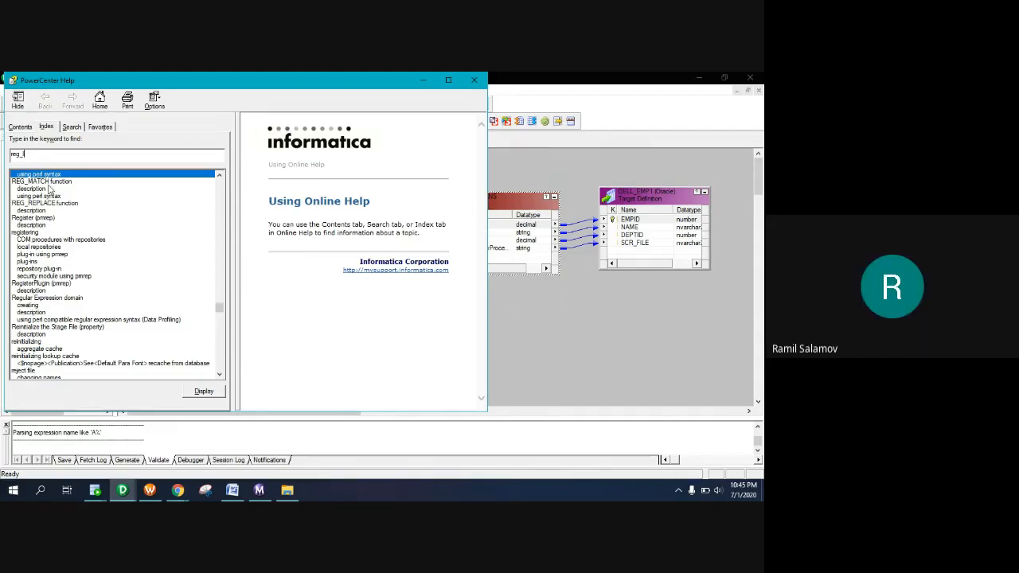
{"action": "double_click", "coordinate": [46, 183]}
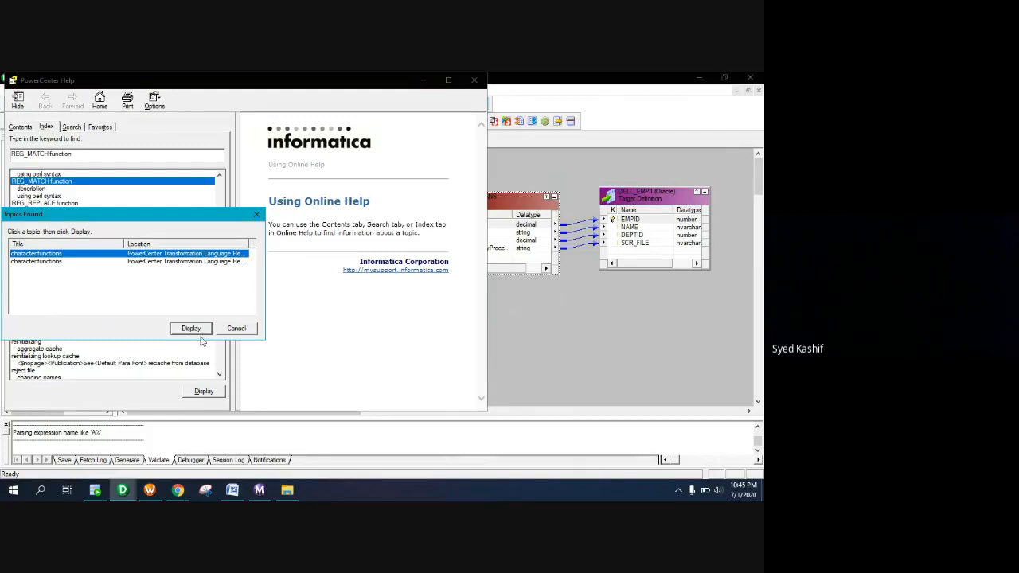
{"action": "left_click", "coordinate": [233, 330]}
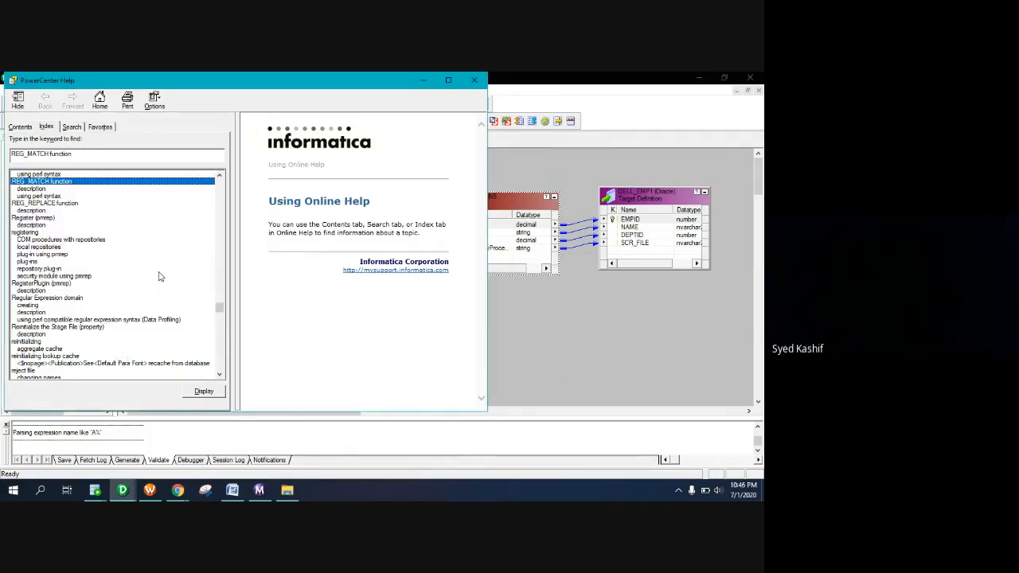
{"action": "double_click", "coordinate": [41, 183]}
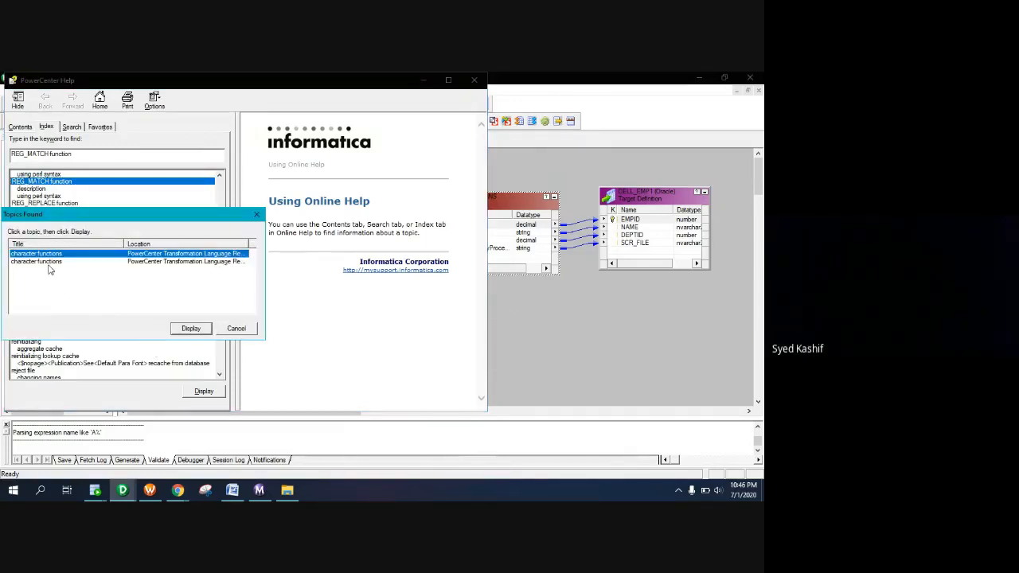
{"action": "left_click", "coordinate": [190, 331]}
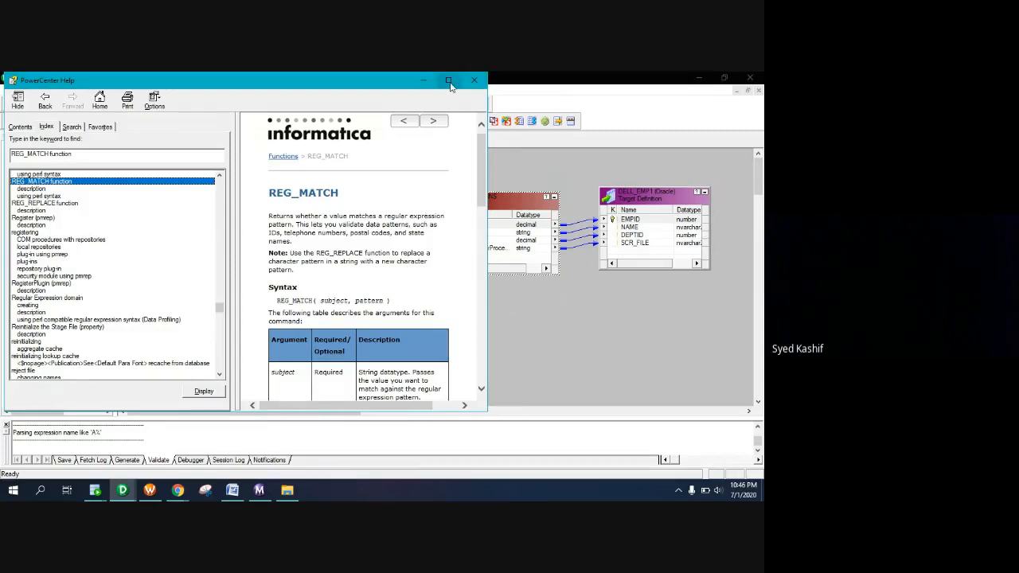
Maximize Help and narrow the index pane so the REG_MATCH page widens
{"action": "left_click", "coordinate": [448, 80]}
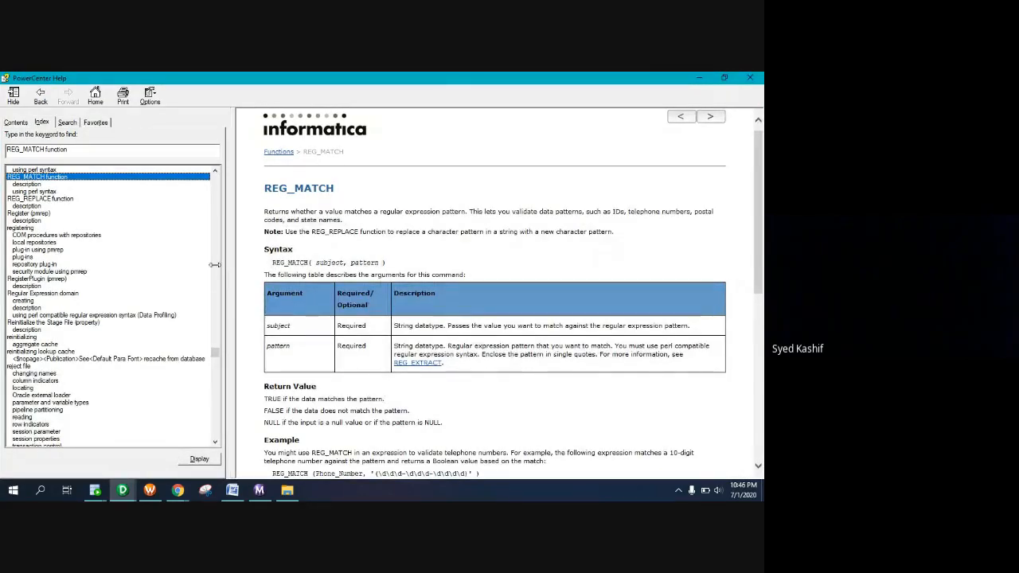
{"action": "left_click_drag", "start_coordinate": [215, 264], "coordinate": [97, 264]}
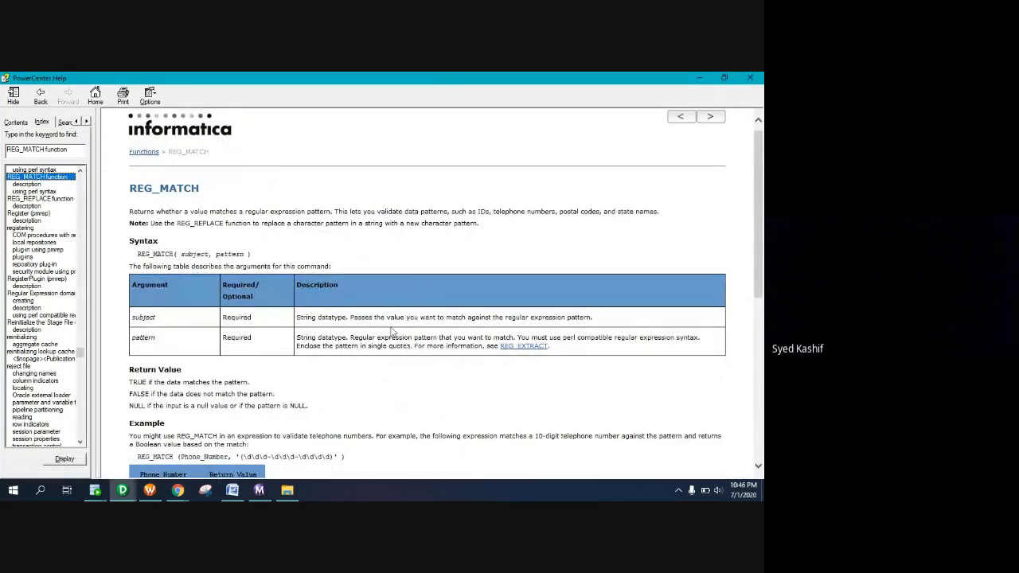
{"action": "double_click", "coordinate": [214, 223]}
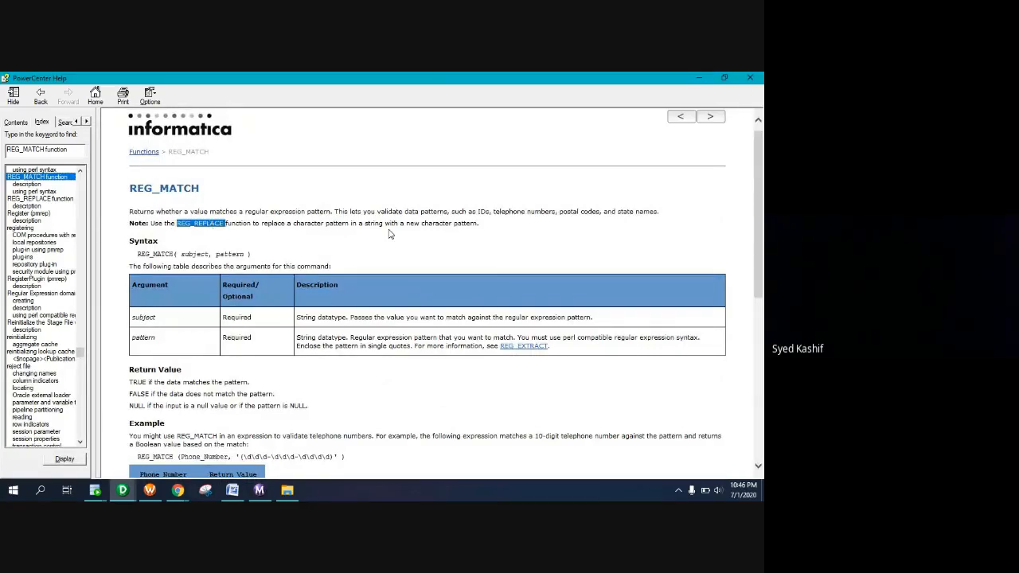
{"action": "left_click", "coordinate": [400, 279]}
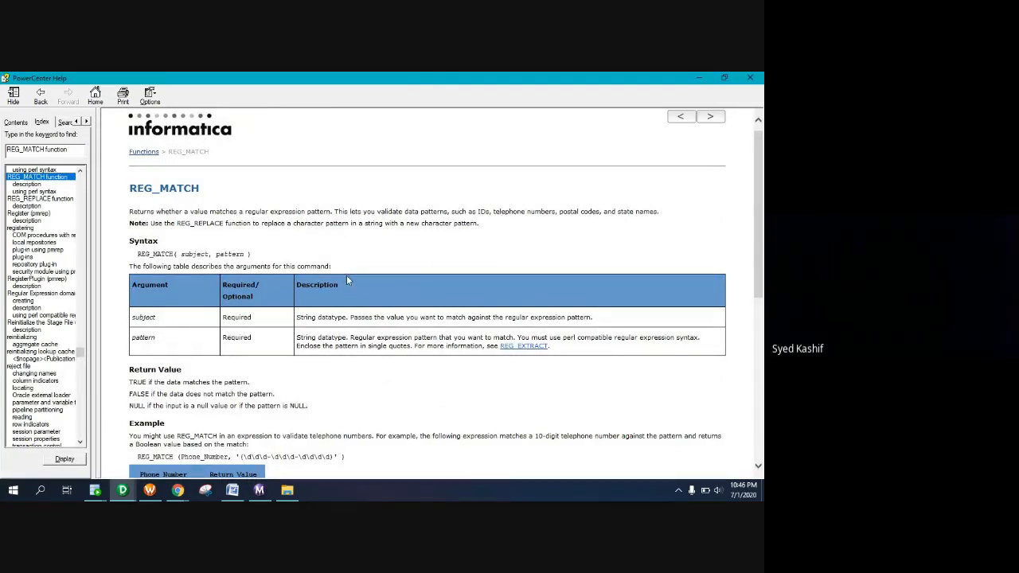
Scroll to the Example and highlight the sample phone numbers and the validation pattern
{"action": "scroll", "coordinate": [347, 275], "scroll_direction": "down", "scroll_amount": 7}
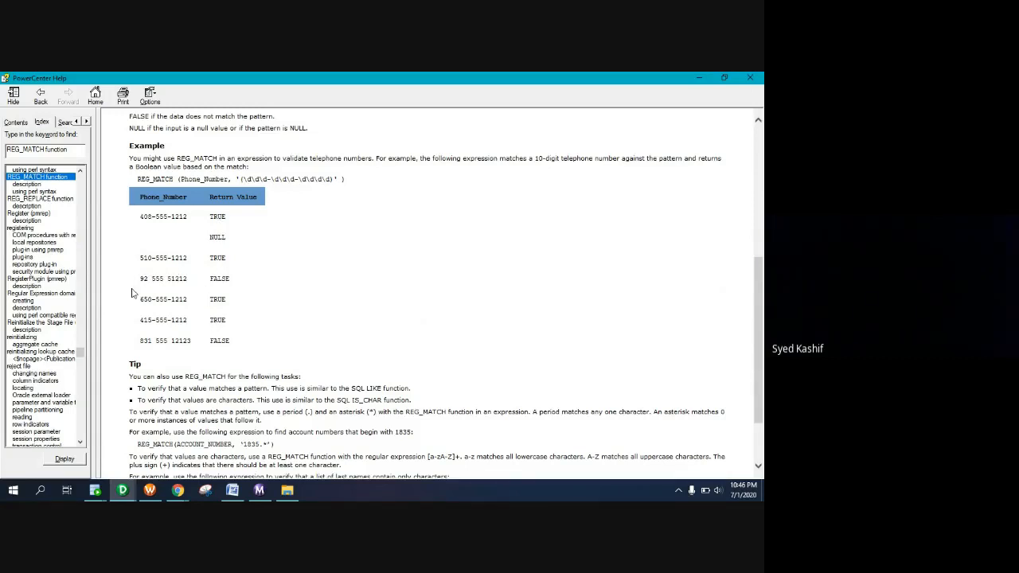
{"action": "left_click_drag", "start_coordinate": [141, 280], "coordinate": [181, 285]}
{"action": "left_click_drag", "start_coordinate": [141, 340], "coordinate": [191, 341]}
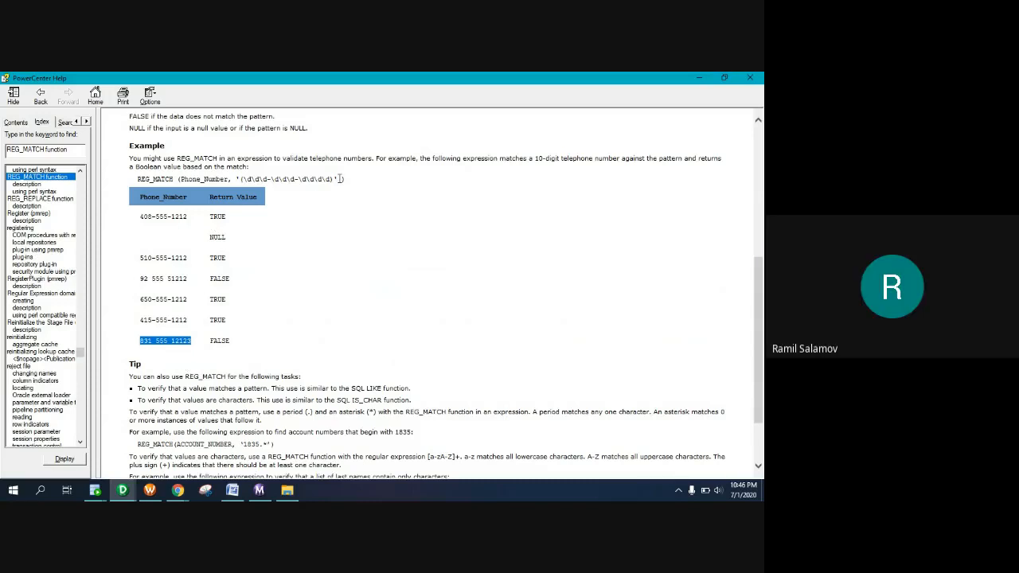
{"action": "left_click_drag", "start_coordinate": [338, 180], "coordinate": [230, 180]}
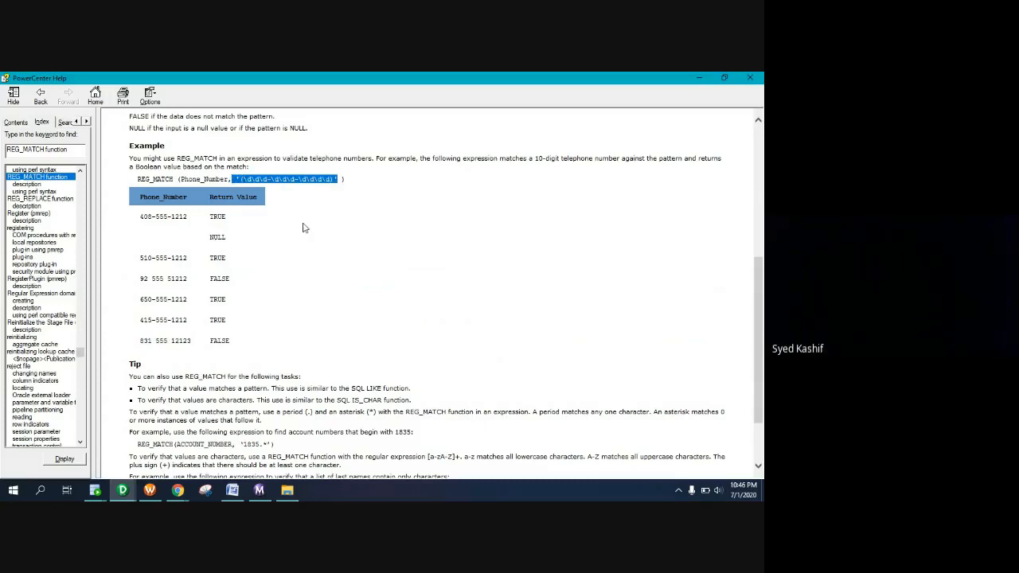
{"action": "left_click", "coordinate": [353, 298]}
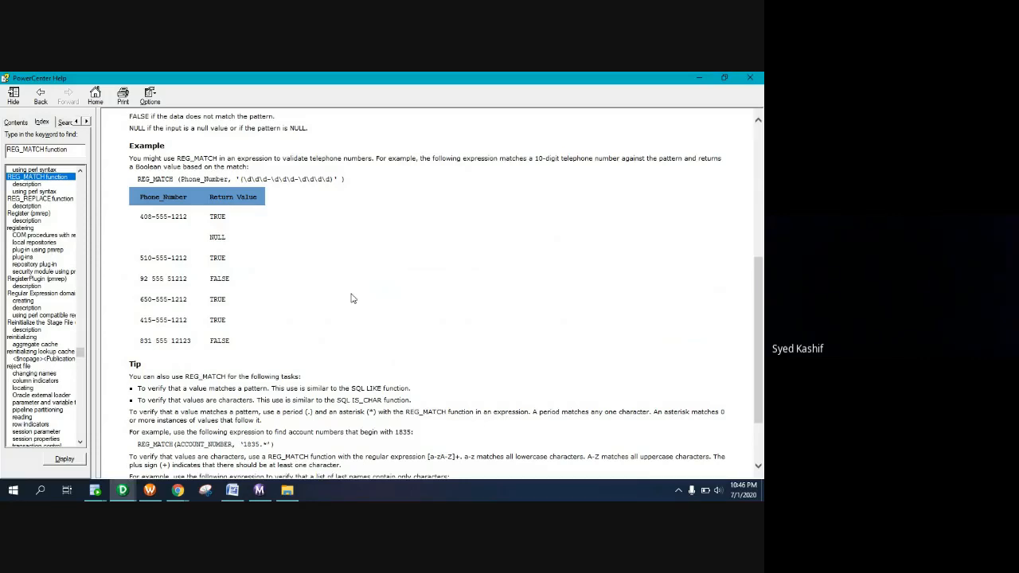
Scroll to the Tip and highlight the '1835.*' and '[a-zA-Z]+' patterns
{"action": "scroll", "coordinate": [353, 298], "scroll_direction": "down", "scroll_amount": 3}
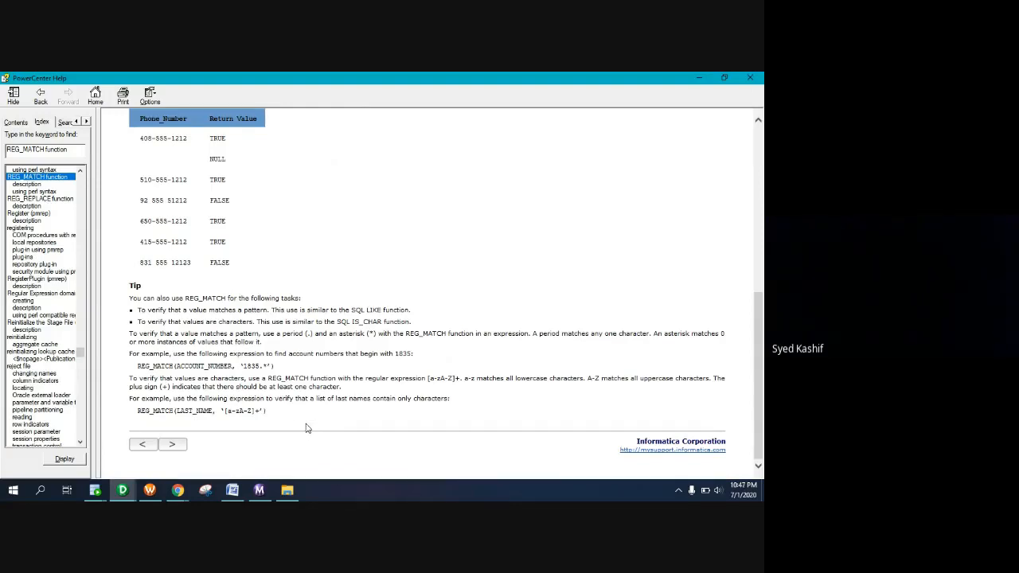
{"action": "left_click_drag", "start_coordinate": [227, 411], "coordinate": [265, 412]}
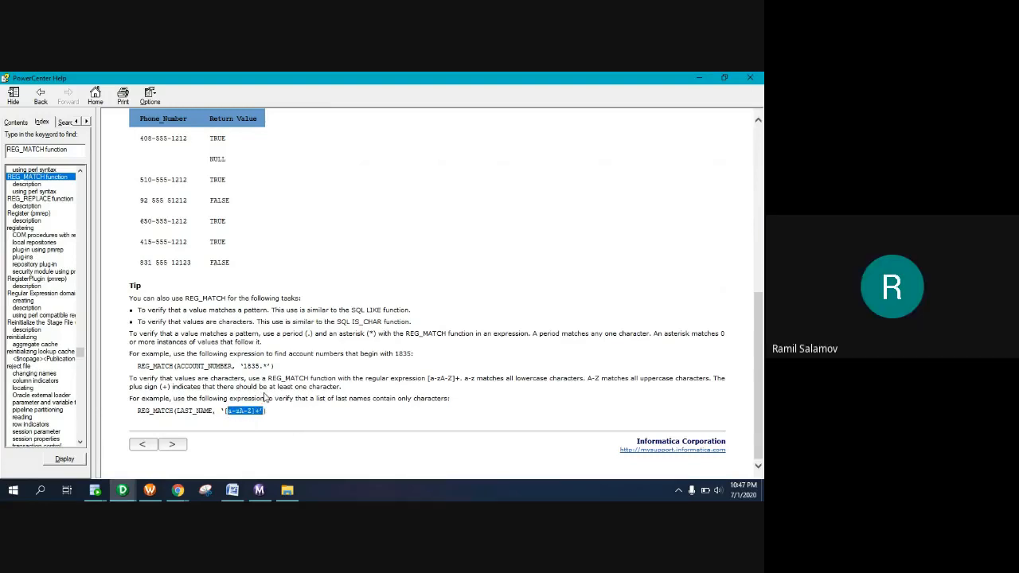
{"action": "left_click_drag", "start_coordinate": [266, 365], "coordinate": [245, 365]}
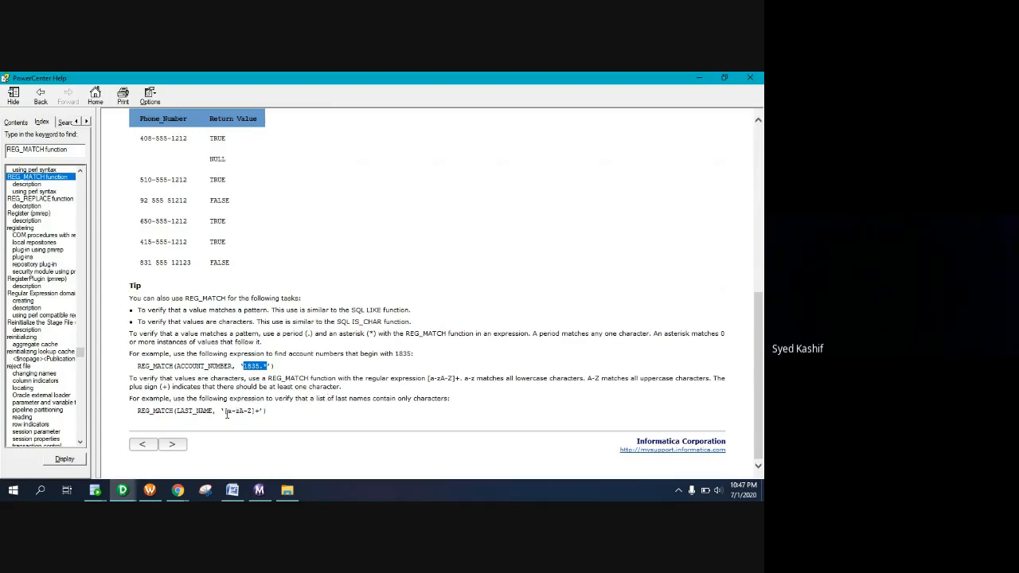
{"action": "left_click_drag", "start_coordinate": [221, 411], "coordinate": [260, 410]}
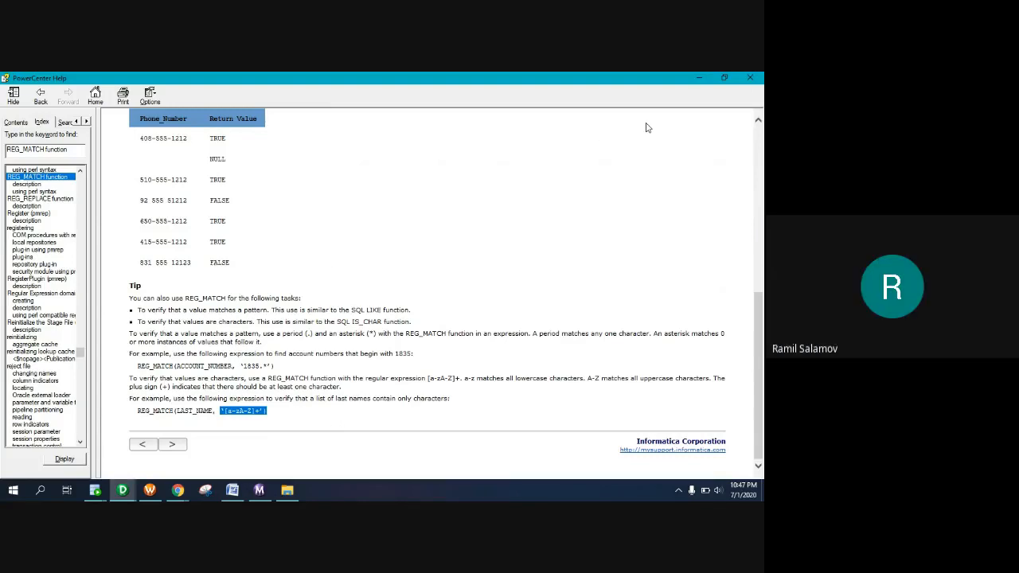
Close PowerCenter Help, switch to the Google Meet window, and leave the call
{"action": "left_click", "coordinate": [748, 79]}
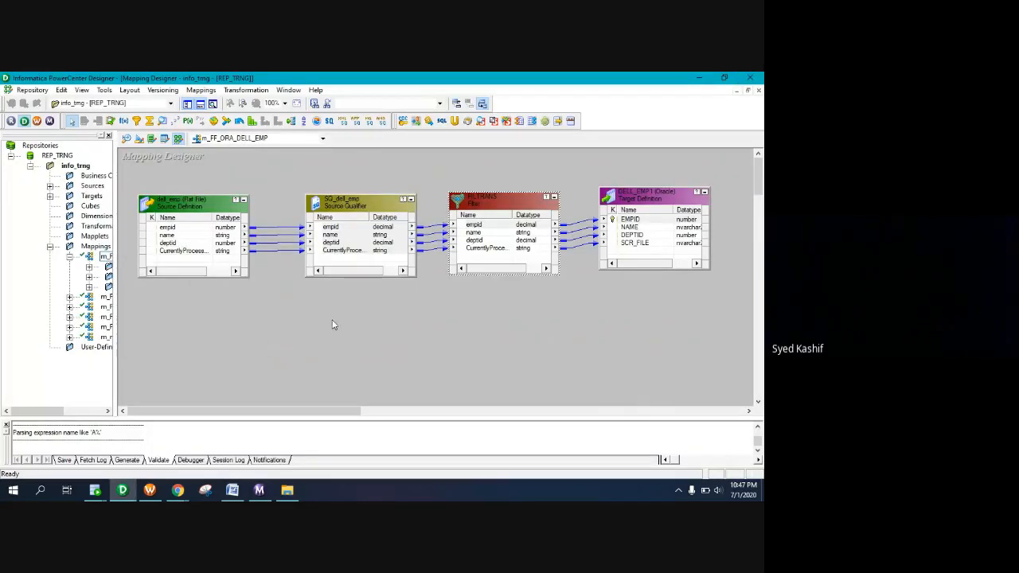
{"action": "mouse_move", "coordinate": [177, 489]}
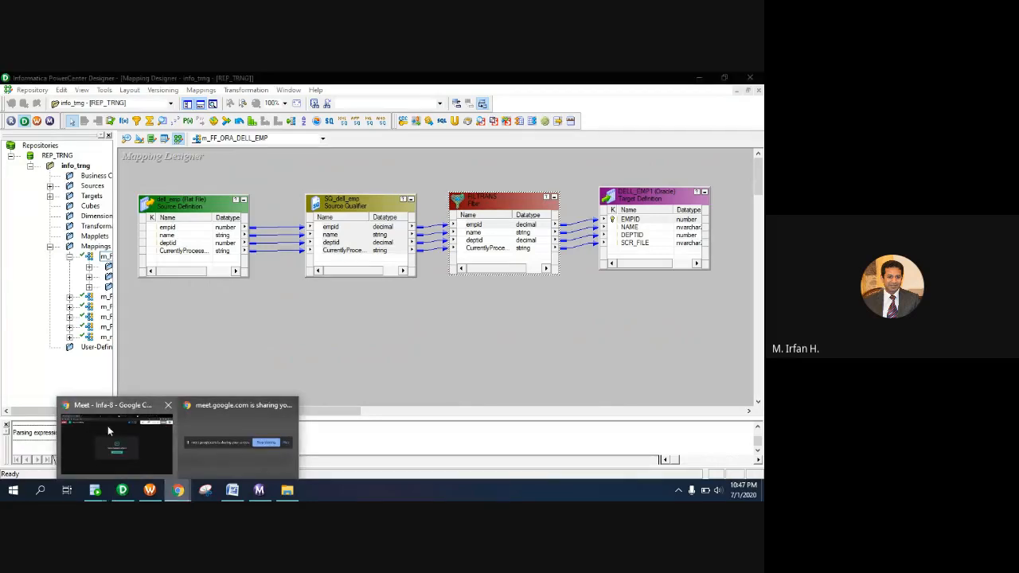
{"action": "left_click", "coordinate": [109, 426]}
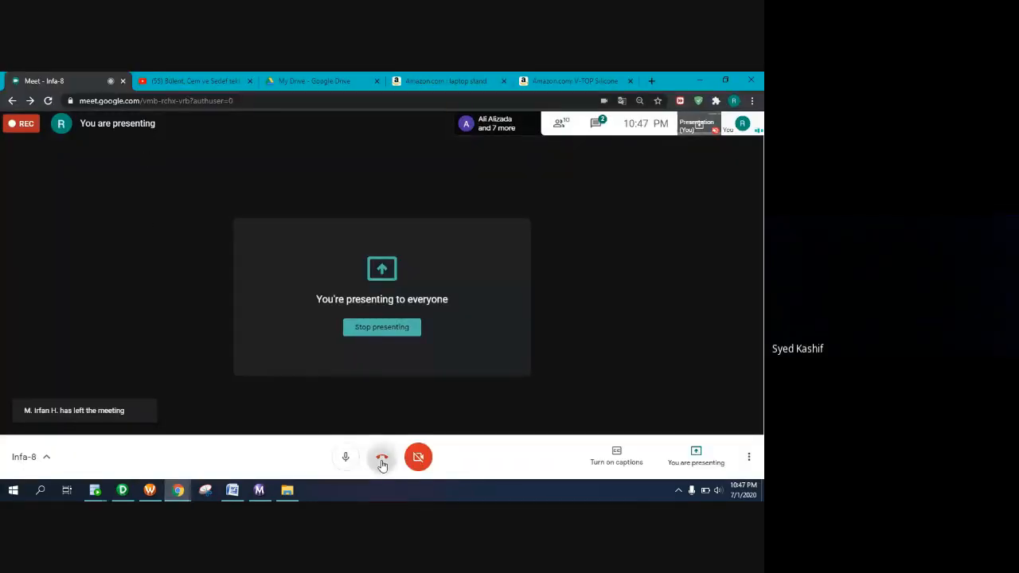
{"action": "left_click", "coordinate": [381, 457]}
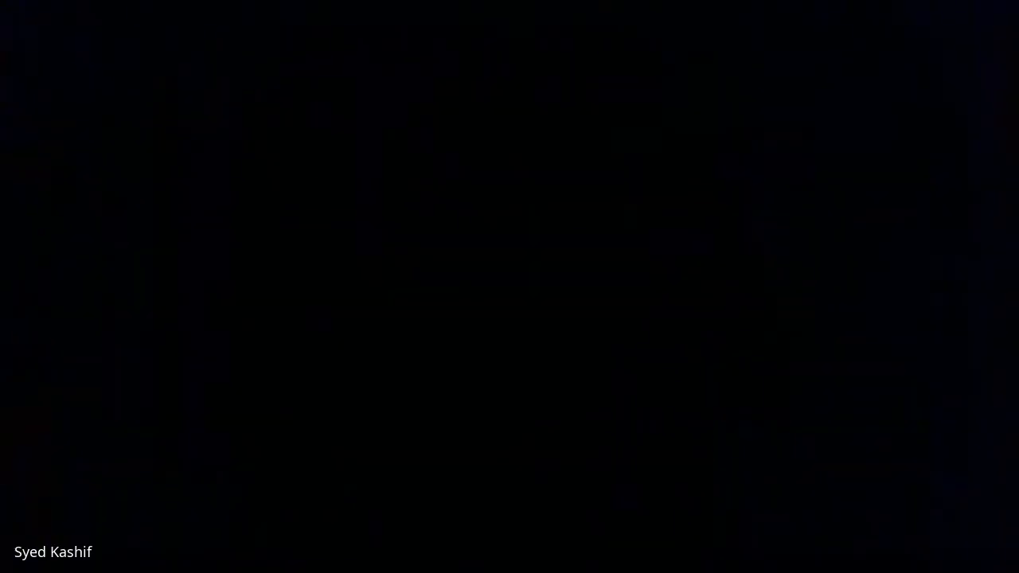